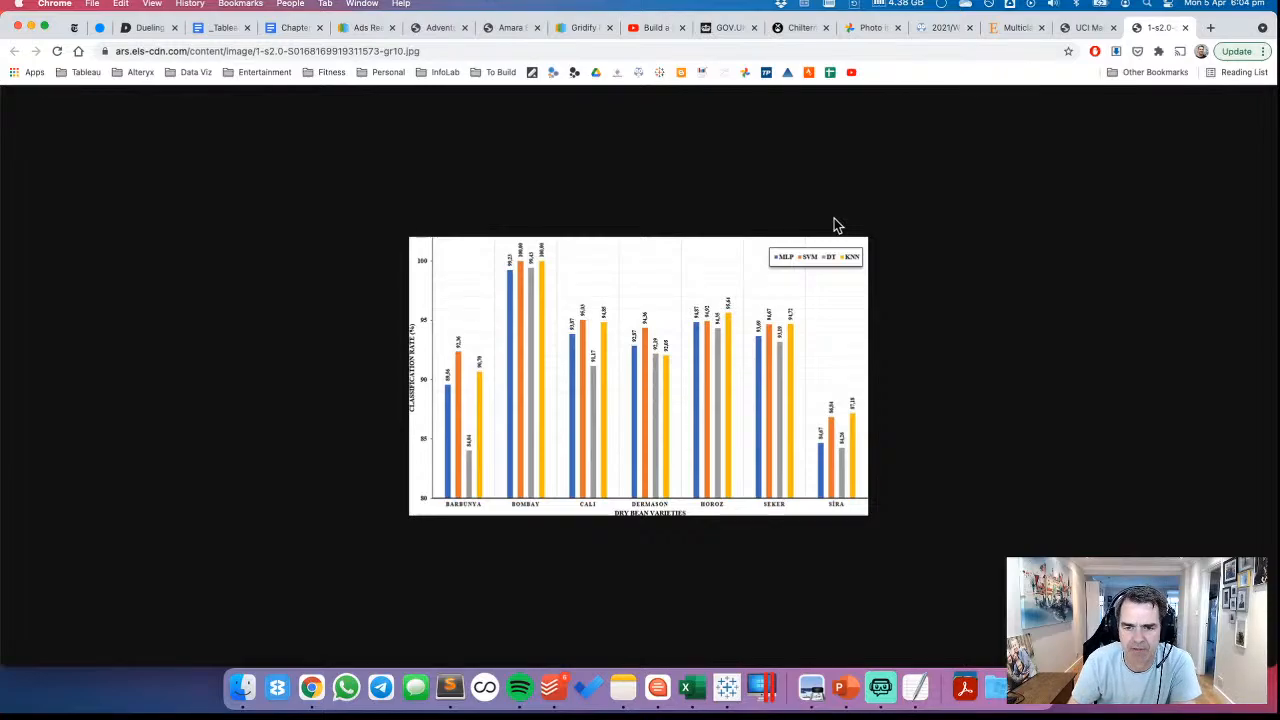
Examine the bean attribute definitions, especially ShapeFactor1, on the UCI dataset page and in Dry_Bean_Dataset.txt
left_click(1081, 28)
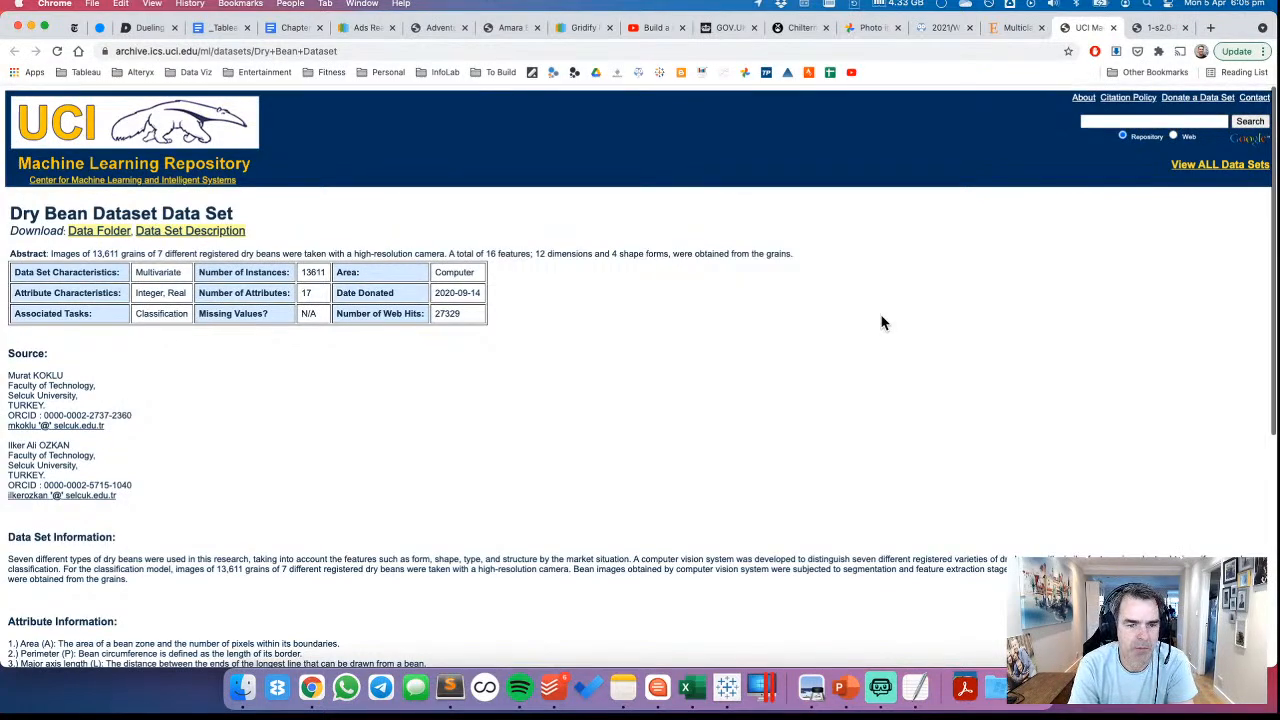
scroll(881, 322, "down", 8)
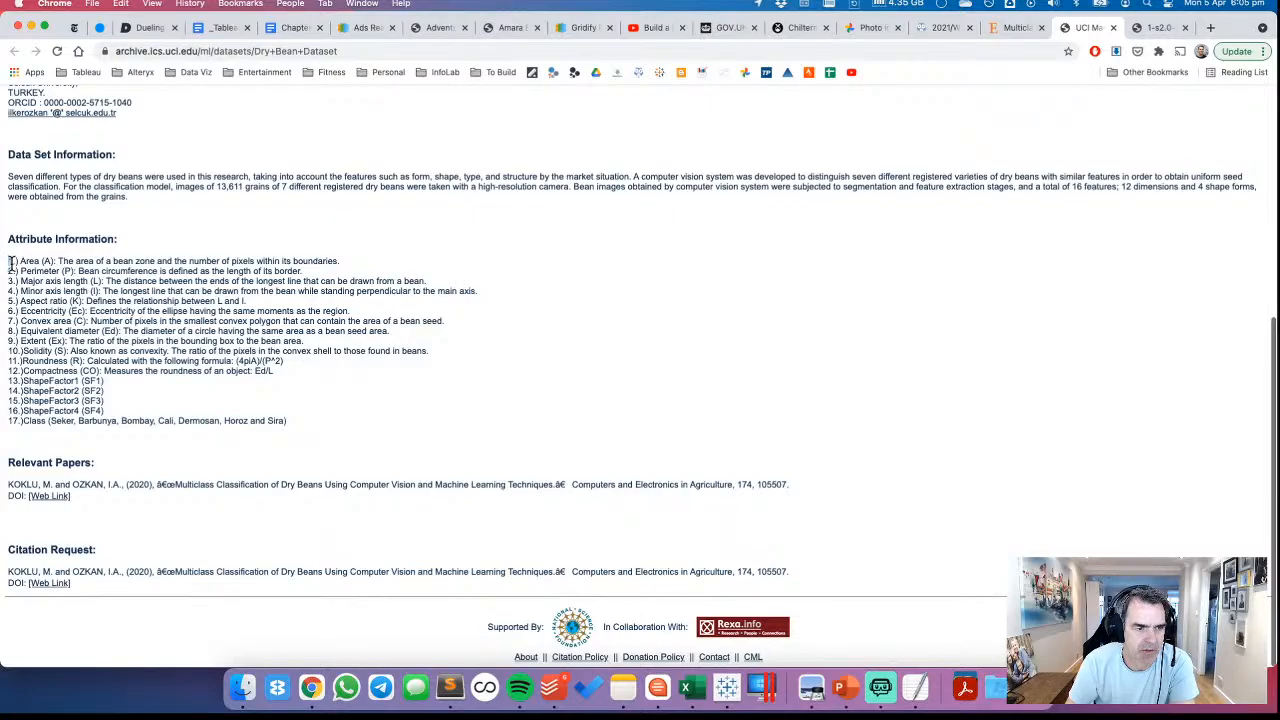
left_click_drag(10, 261, 329, 437)
left_click(351, 407)
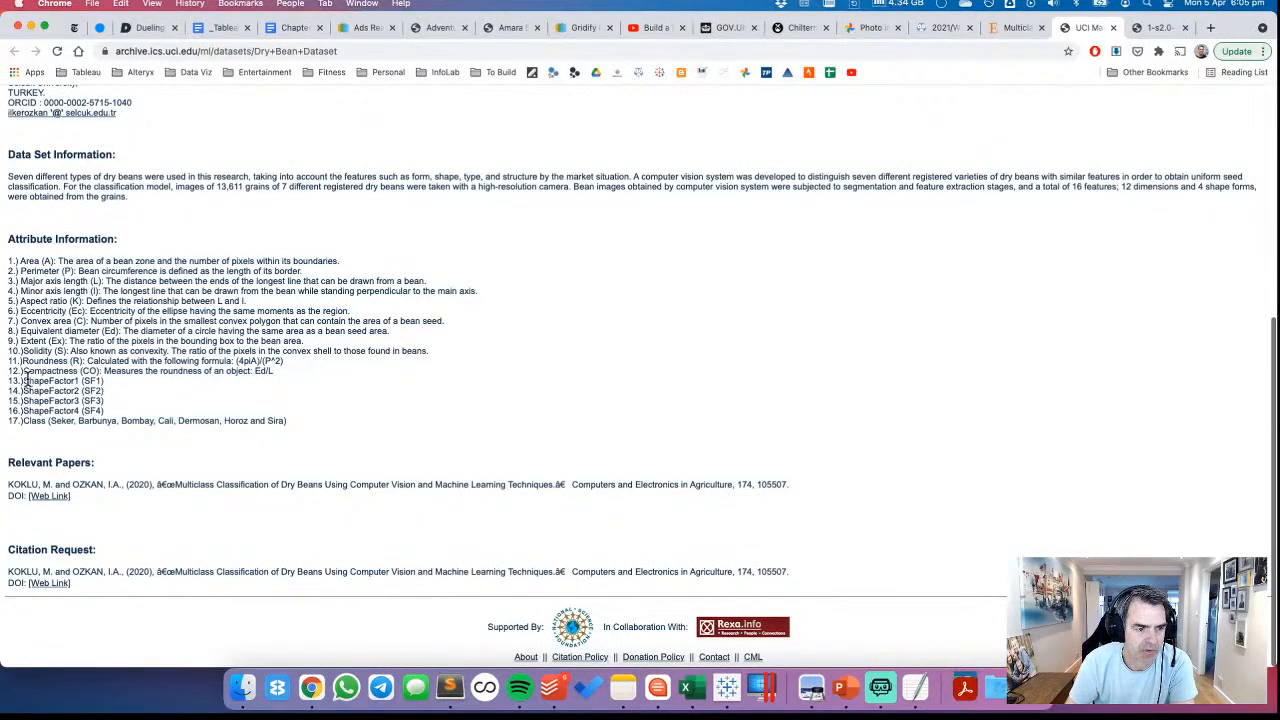
left_click_drag(23, 380, 125, 384)
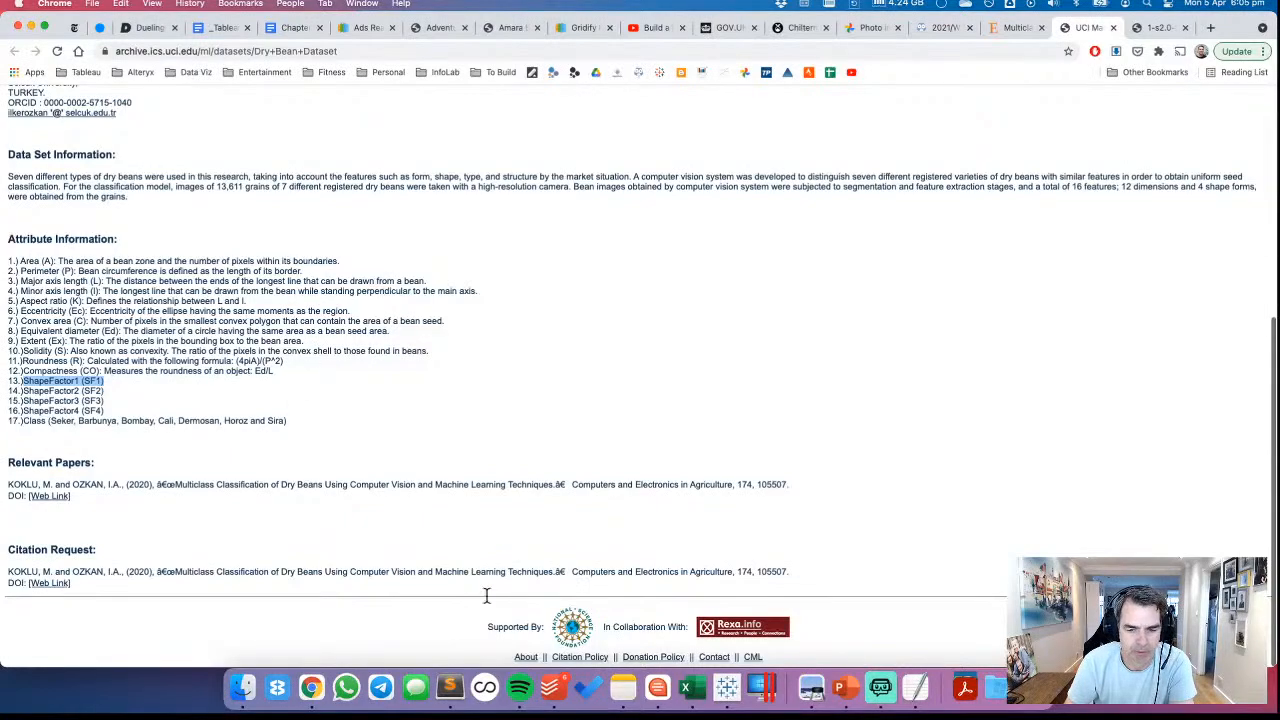
left_click(921, 686)
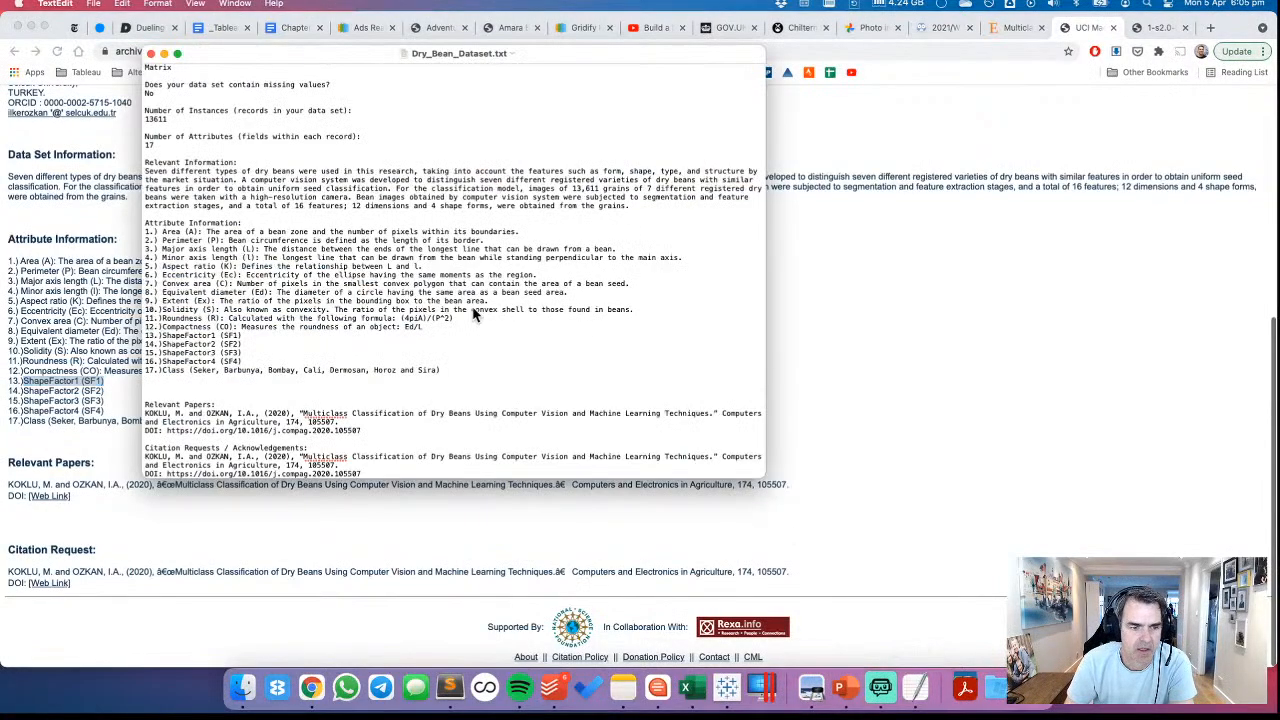
scroll(457, 310, "down", 2)
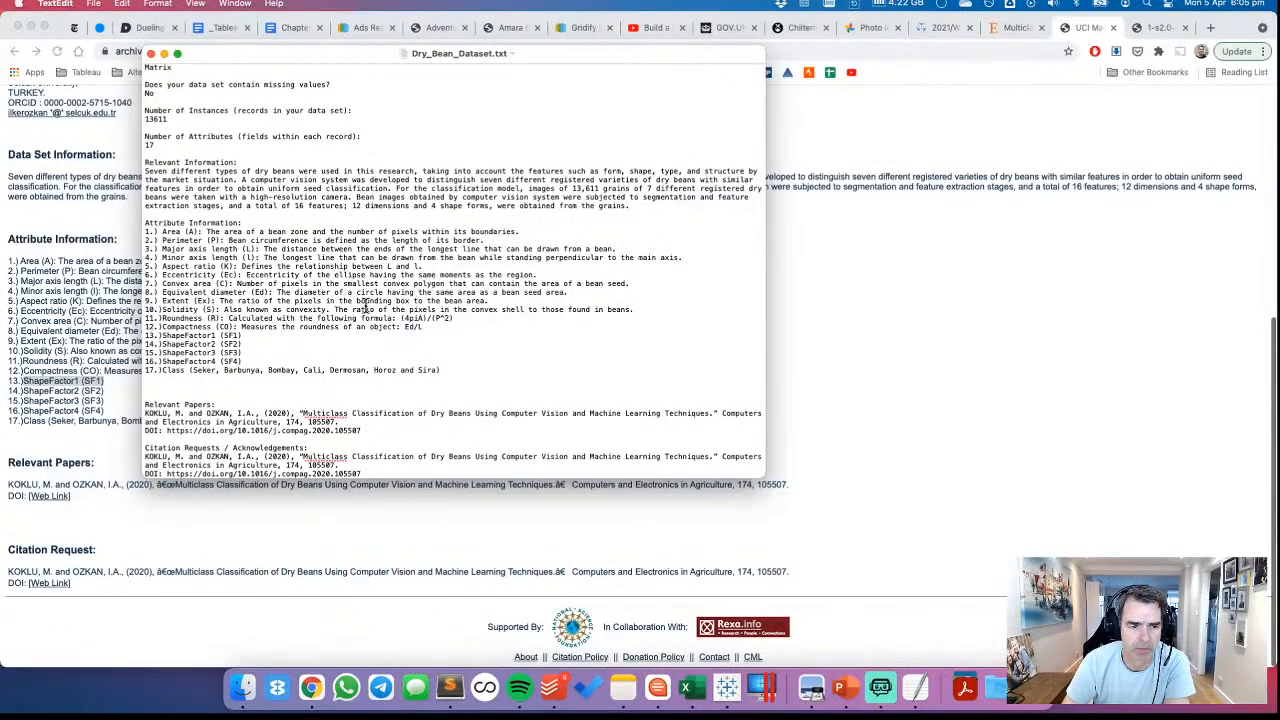
left_click_drag(161, 336, 245, 340)
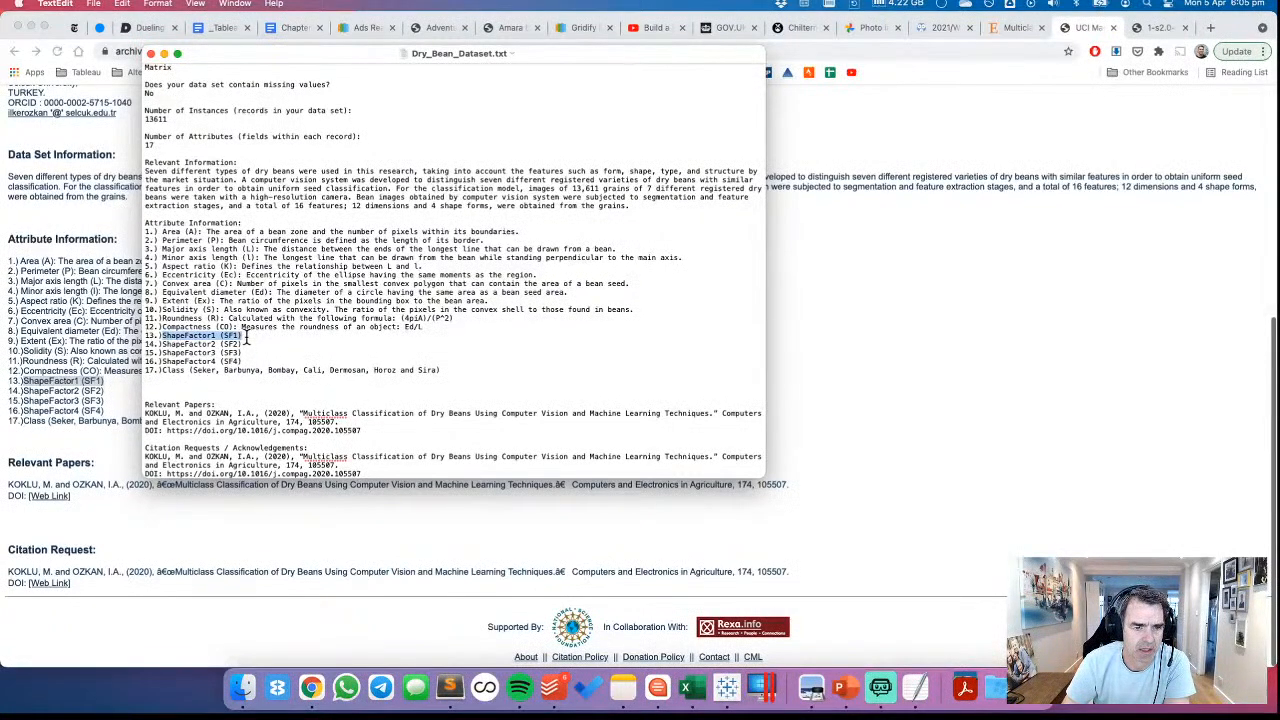
Read the highlights and abstract of the ScienceDirect article on multiclass classification of dry beans
left_click(911, 312)
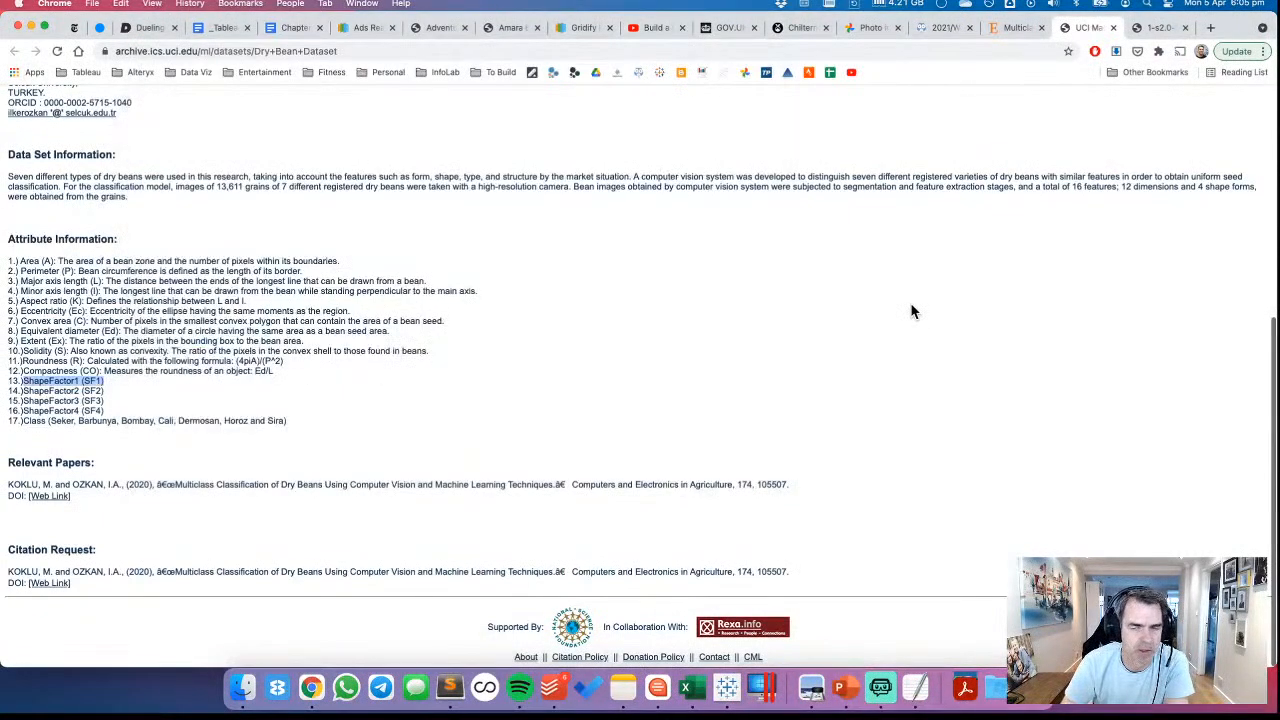
left_click(1015, 28)
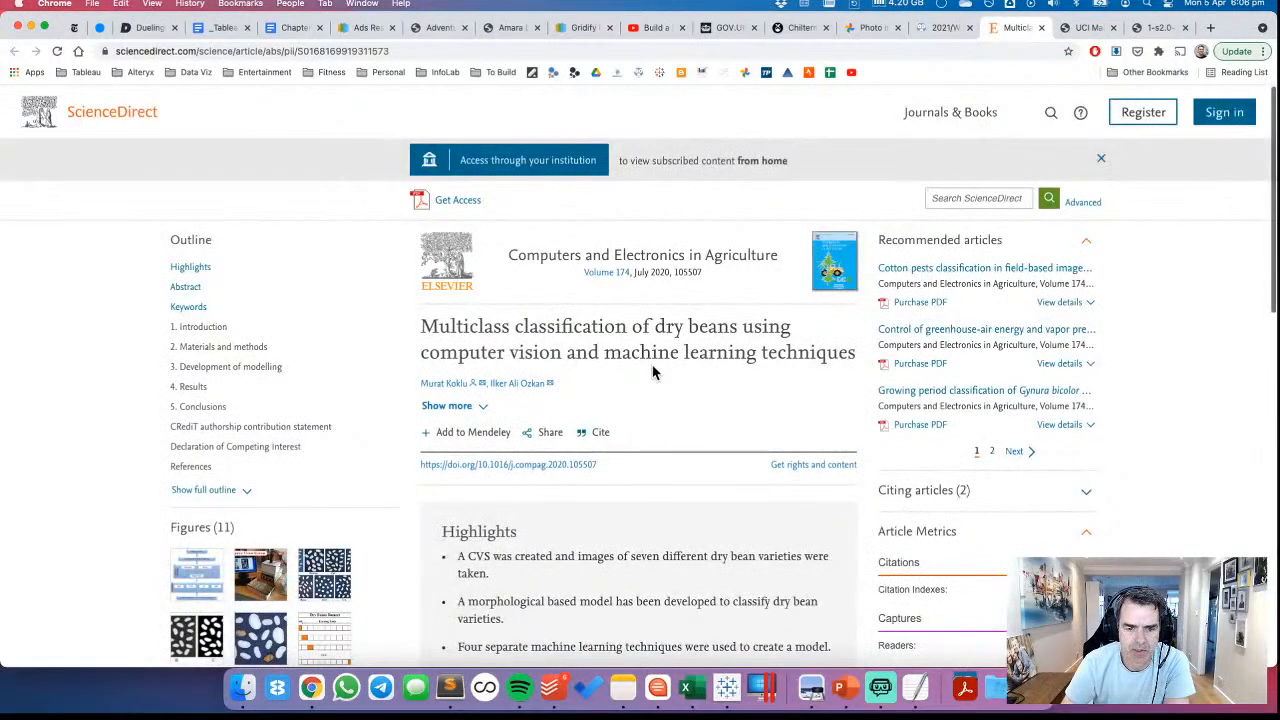
scroll(653, 365, "down", 3)
scroll(655, 370, "down", 3)
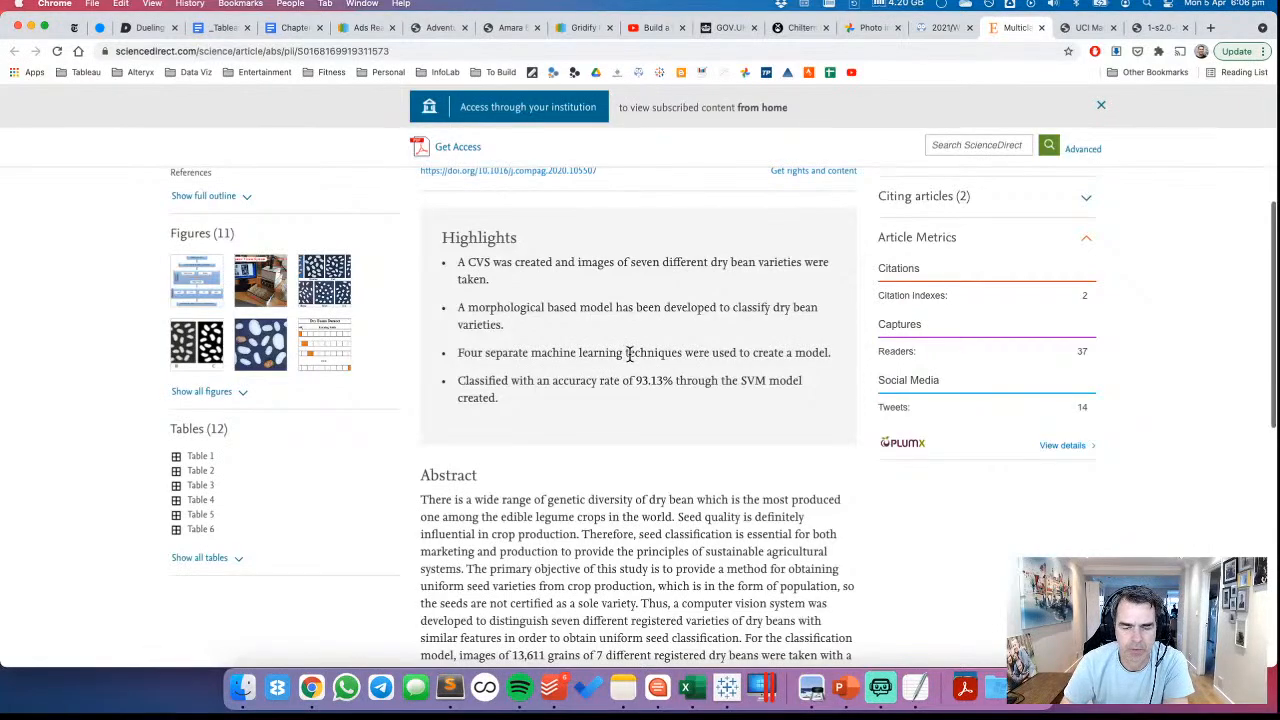
scroll(629, 354, "down", 5)
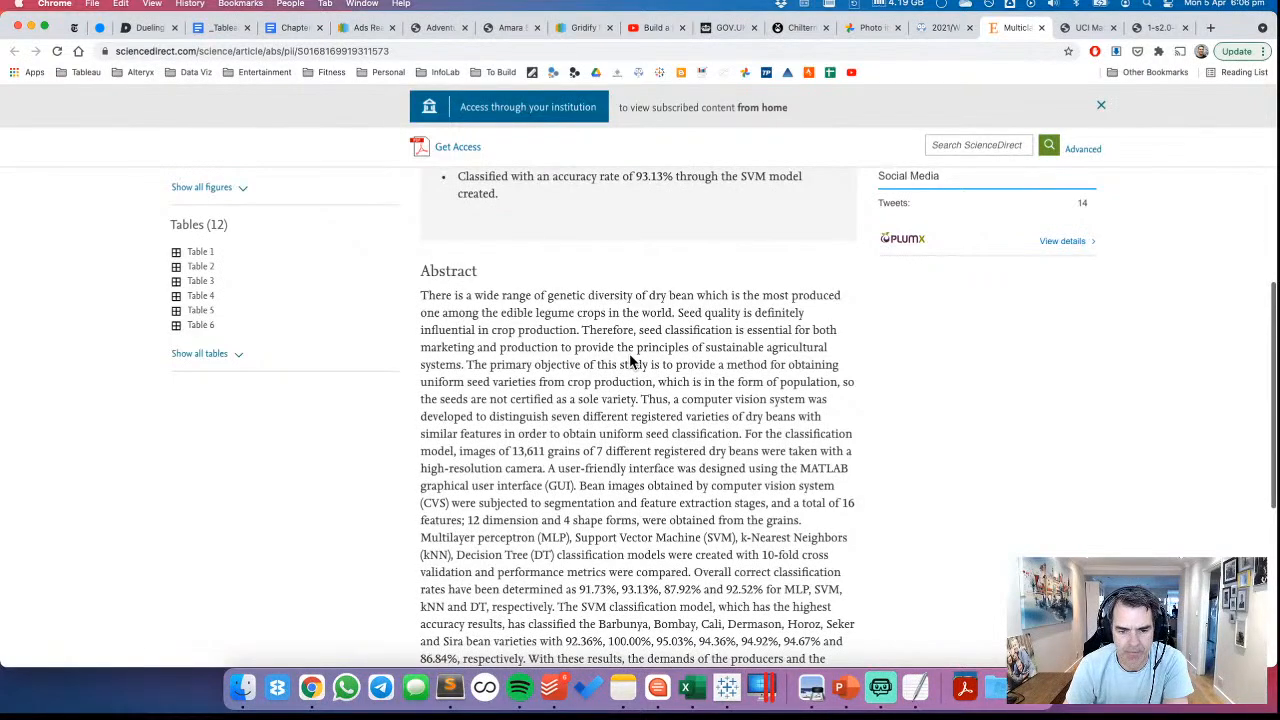
scroll(631, 362, "down", 4)
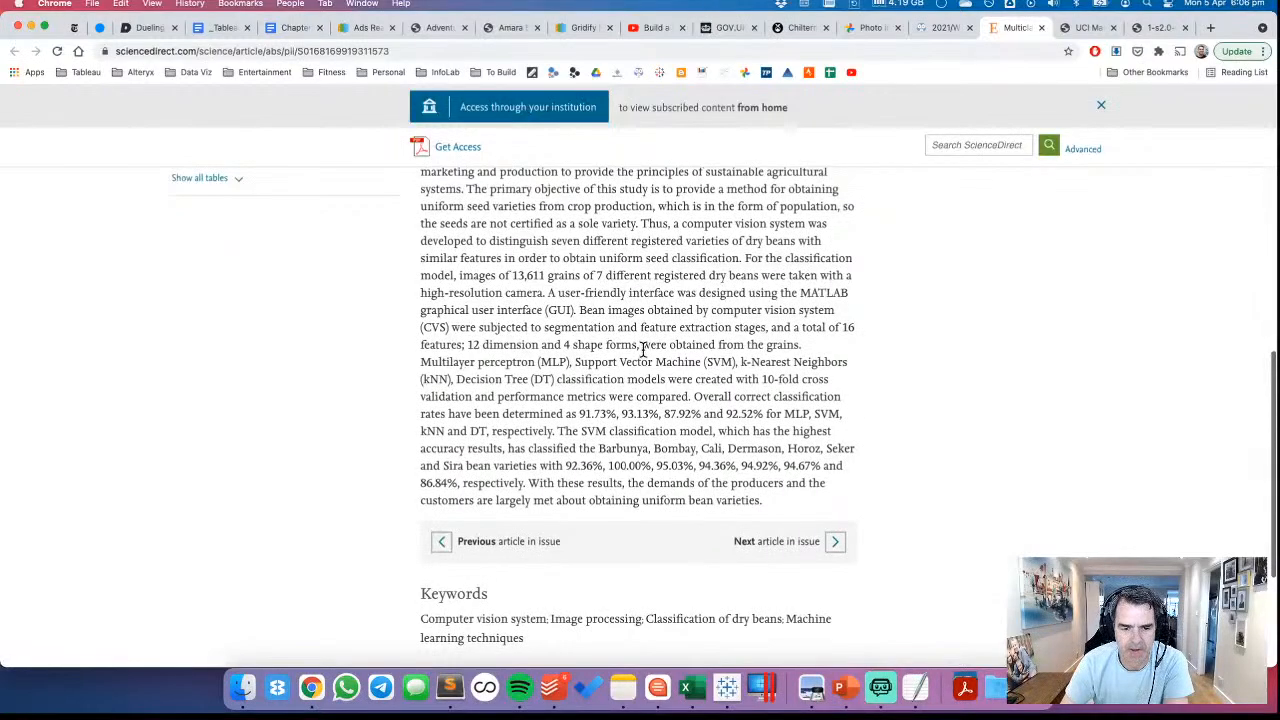
scroll(643, 349, "down", 3)
scroll(660, 300, "up", 20)
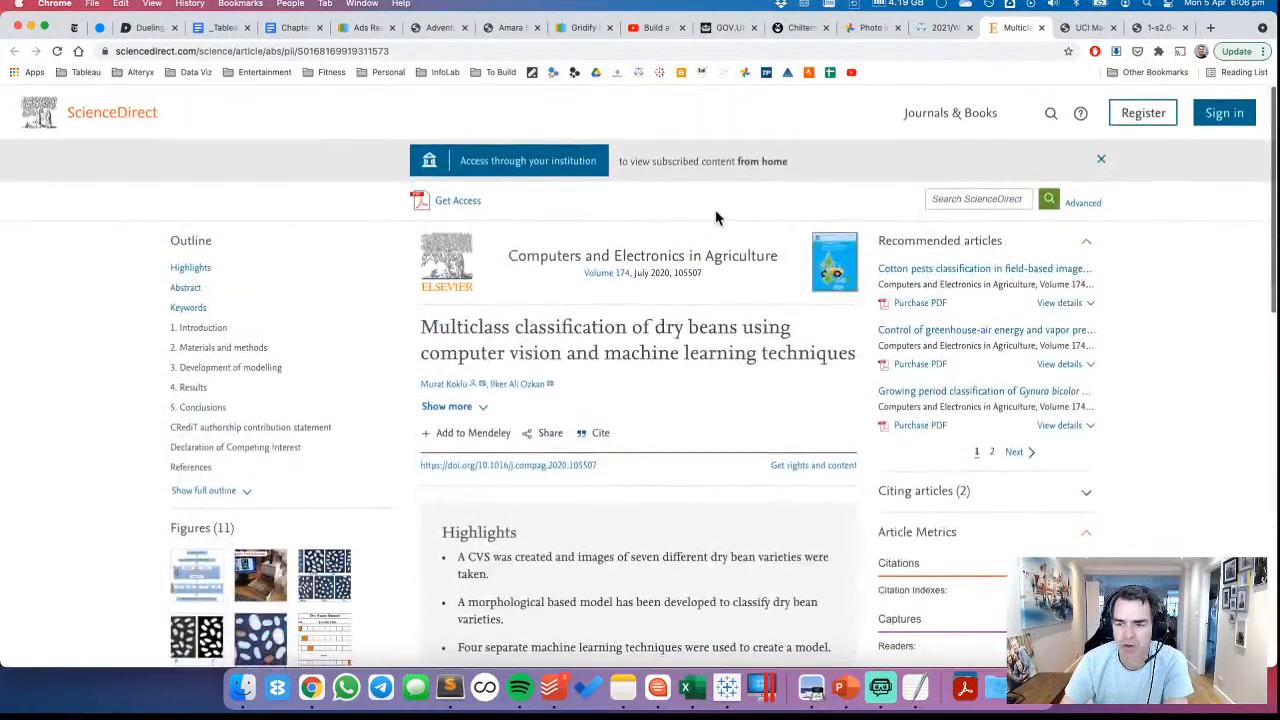
Switch to Tableau and compare the ShapeFactor columns of the Dry Beans data with the attribute list in Dry_Bean_Dataset.txt
left_click(727, 688)
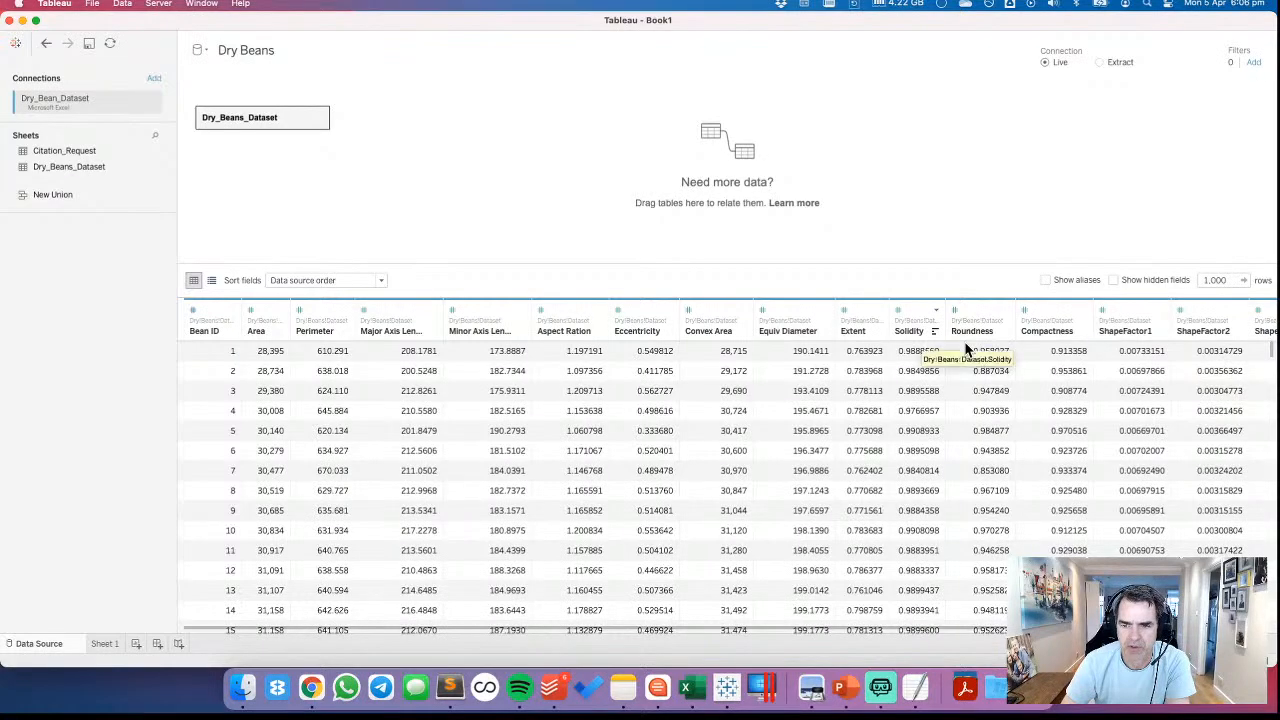
scroll(1016, 356, "right", 3)
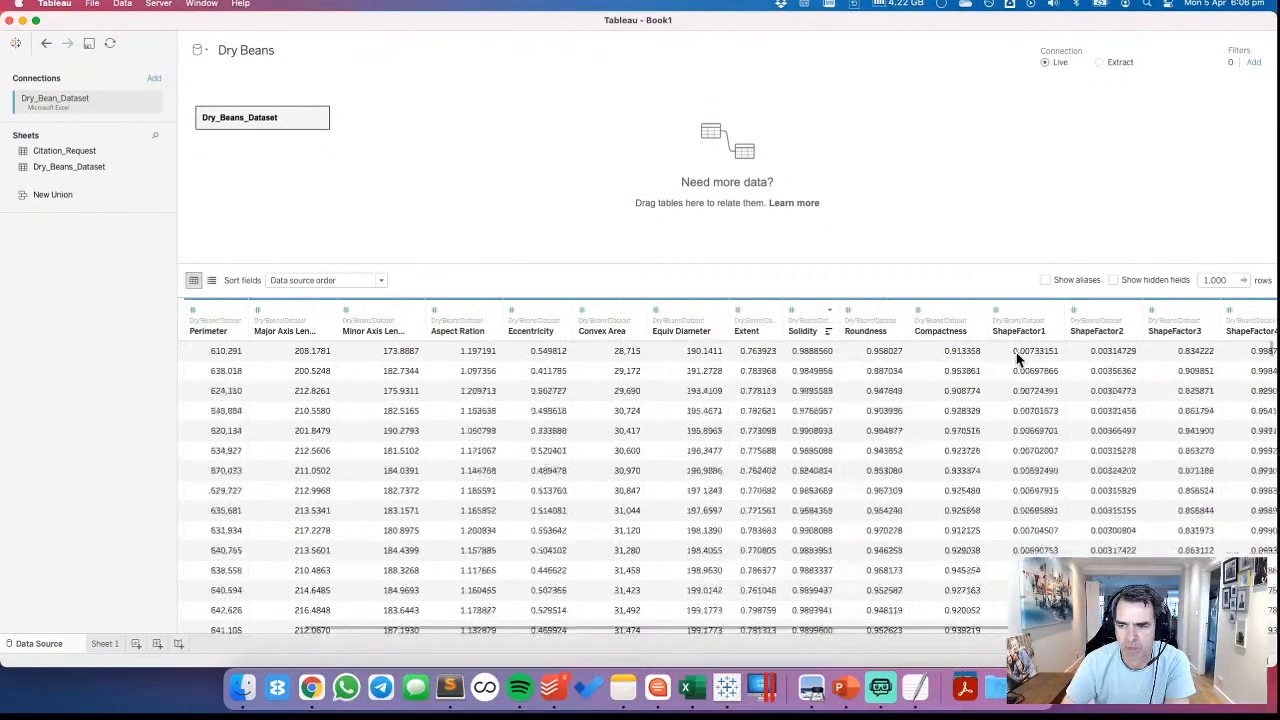
scroll(1017, 358, "right", 3)
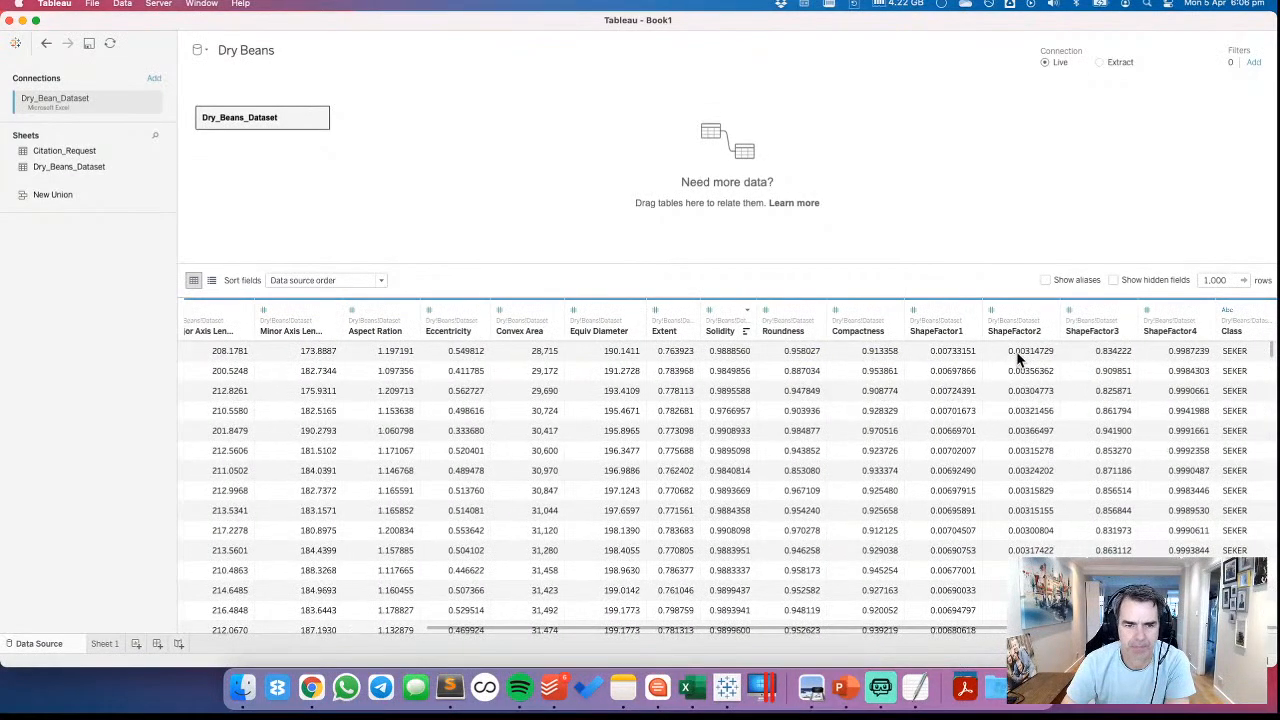
left_click(915, 688)
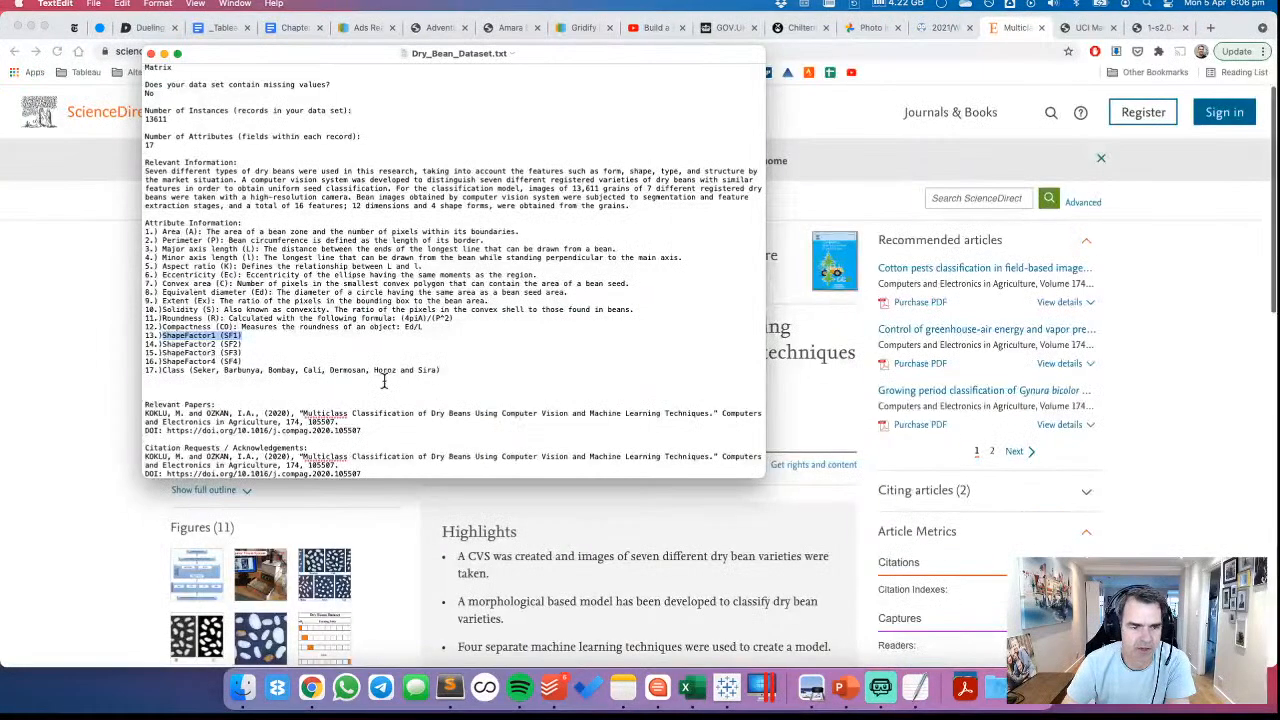
left_click(162, 336)
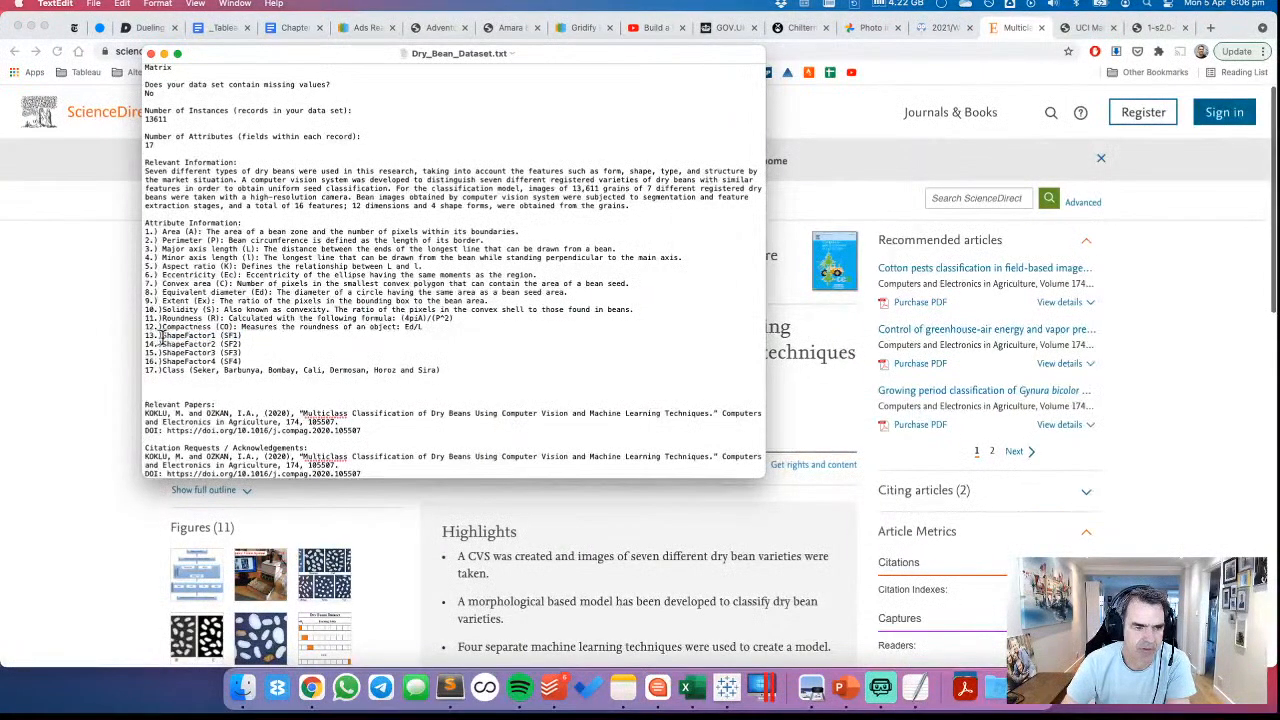
left_click(729, 692)
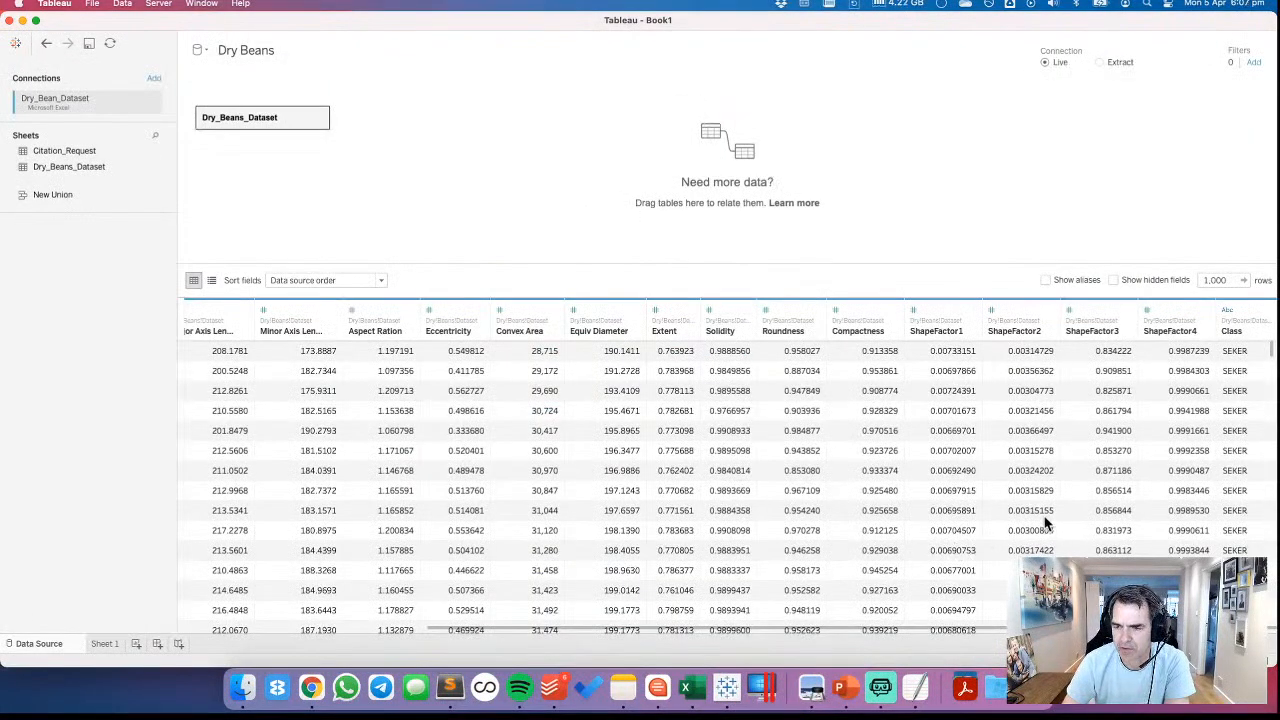
scroll(1045, 523, "down", 5)
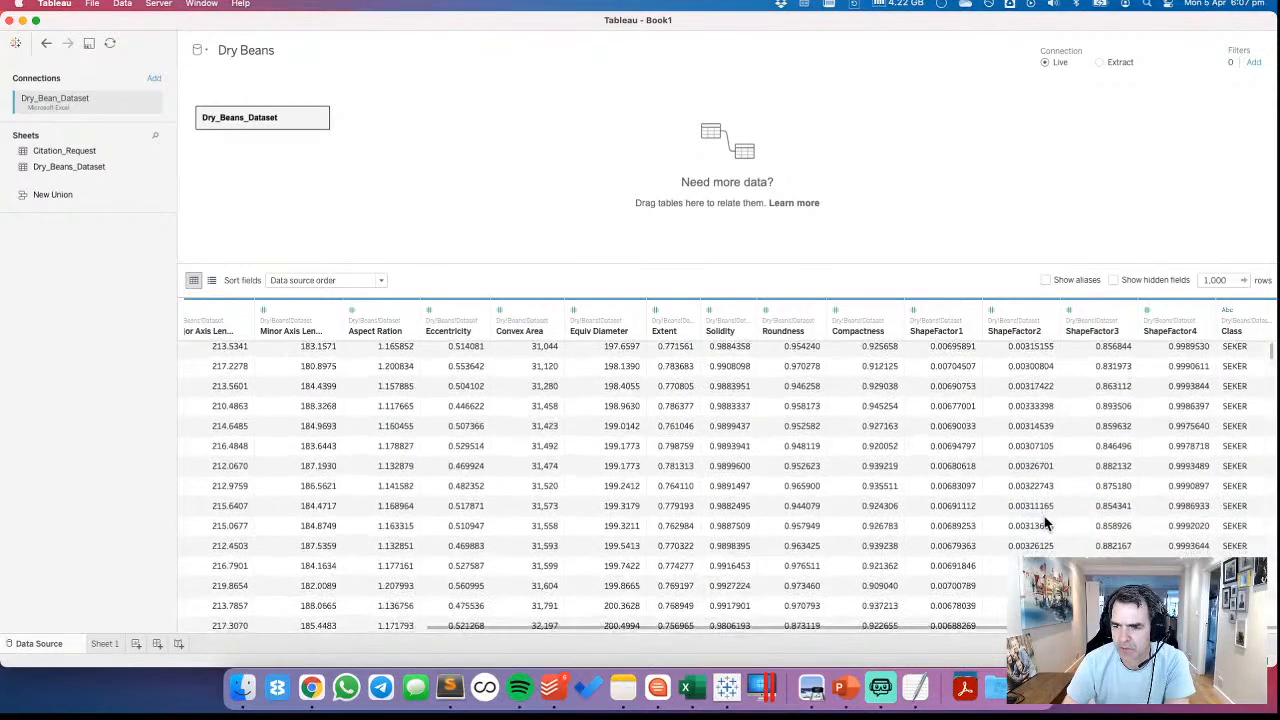
scroll(1045, 523, "up", 5)
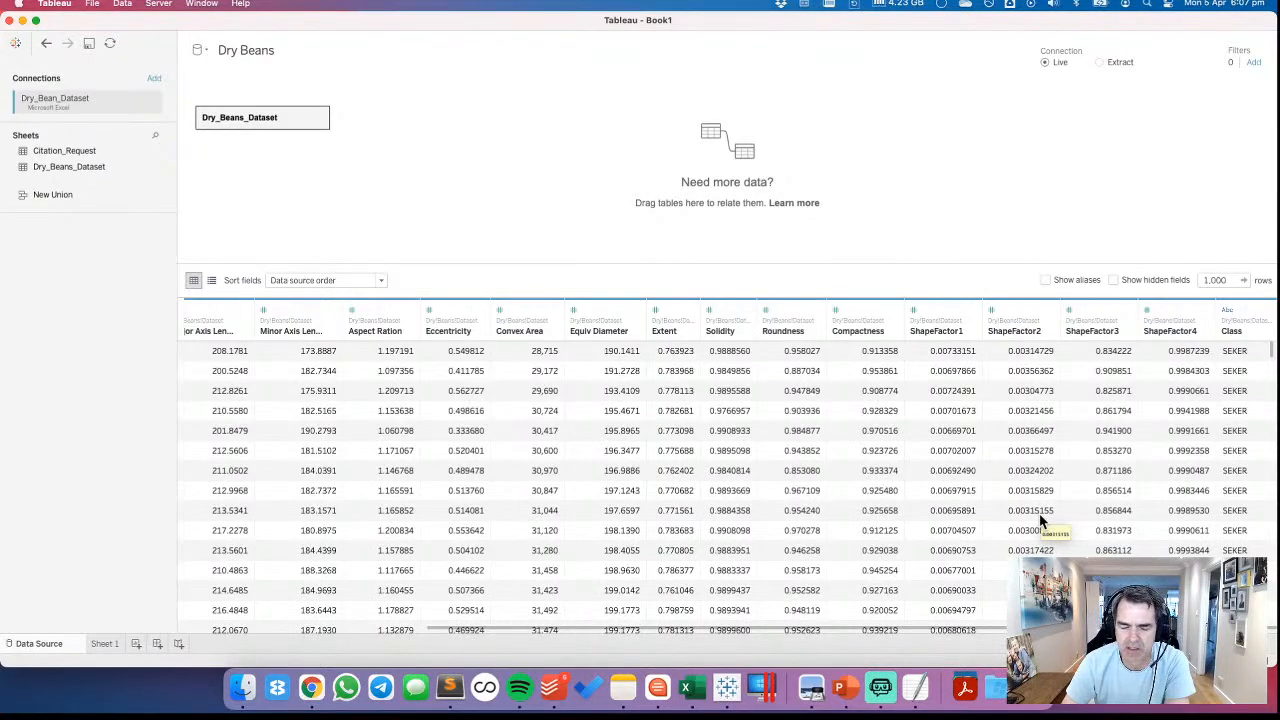
Return to the ScienceDirect article in Chrome and expand its full outline, tables and figures to look for shape factor details
left_click(311, 687)
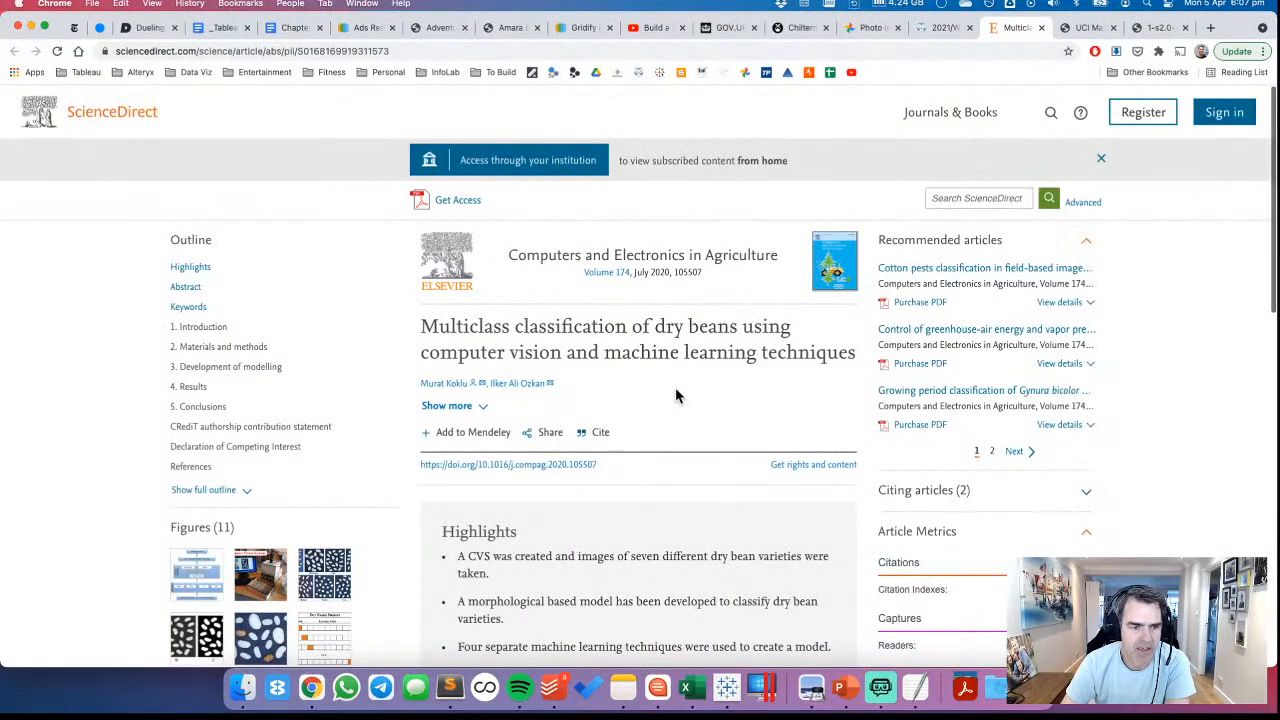
scroll(675, 396, "down", 2)
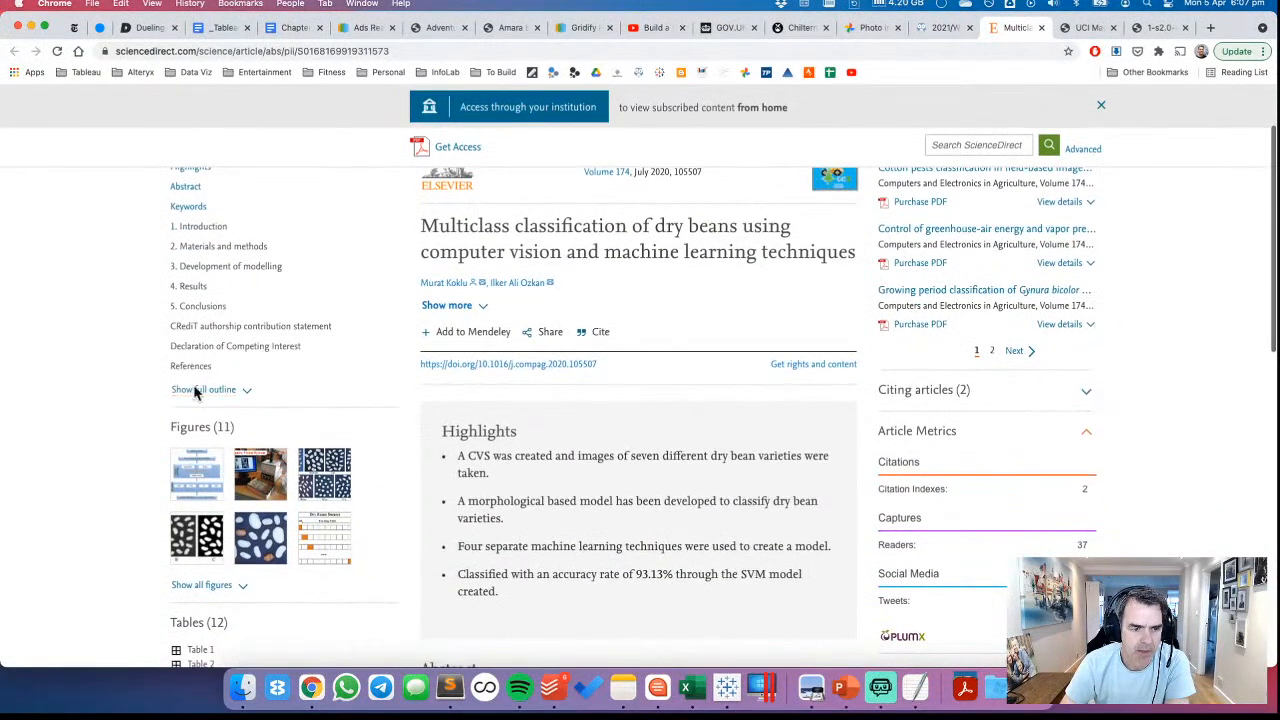
left_click(200, 390)
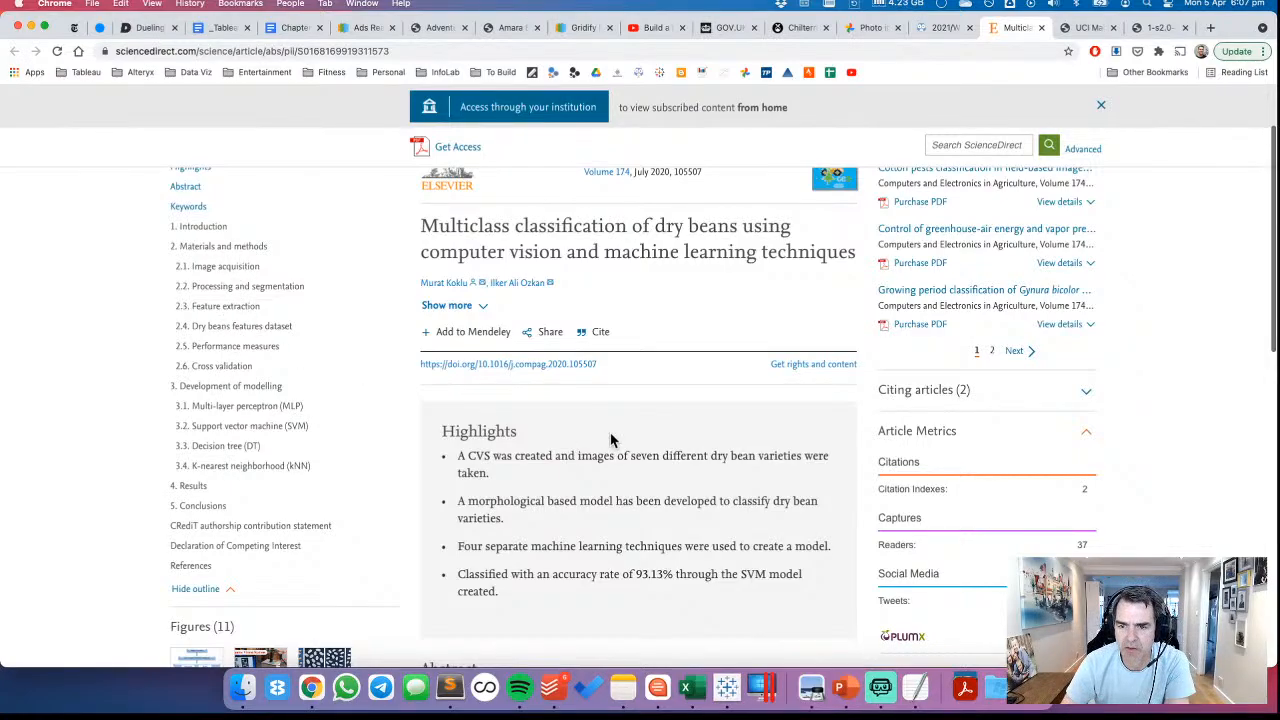
scroll(613, 440, "down", 2)
scroll(613, 440, "down", 5)
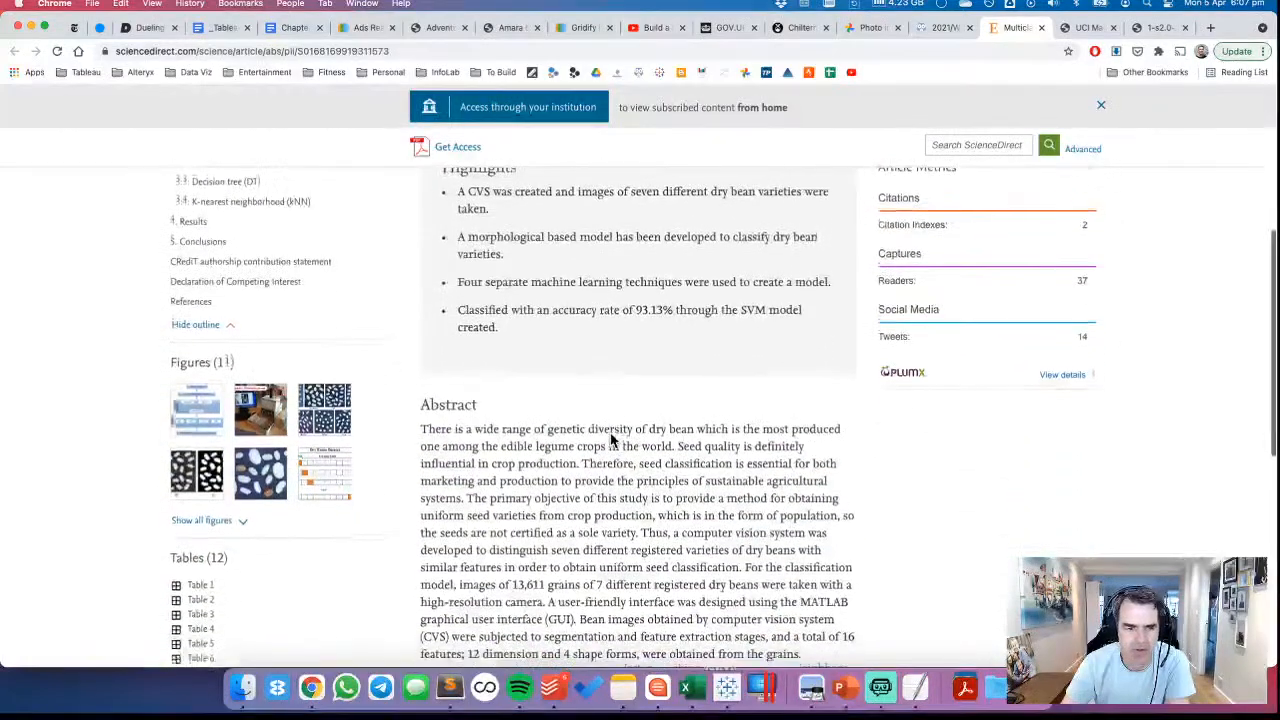
scroll(613, 440, "down", 1)
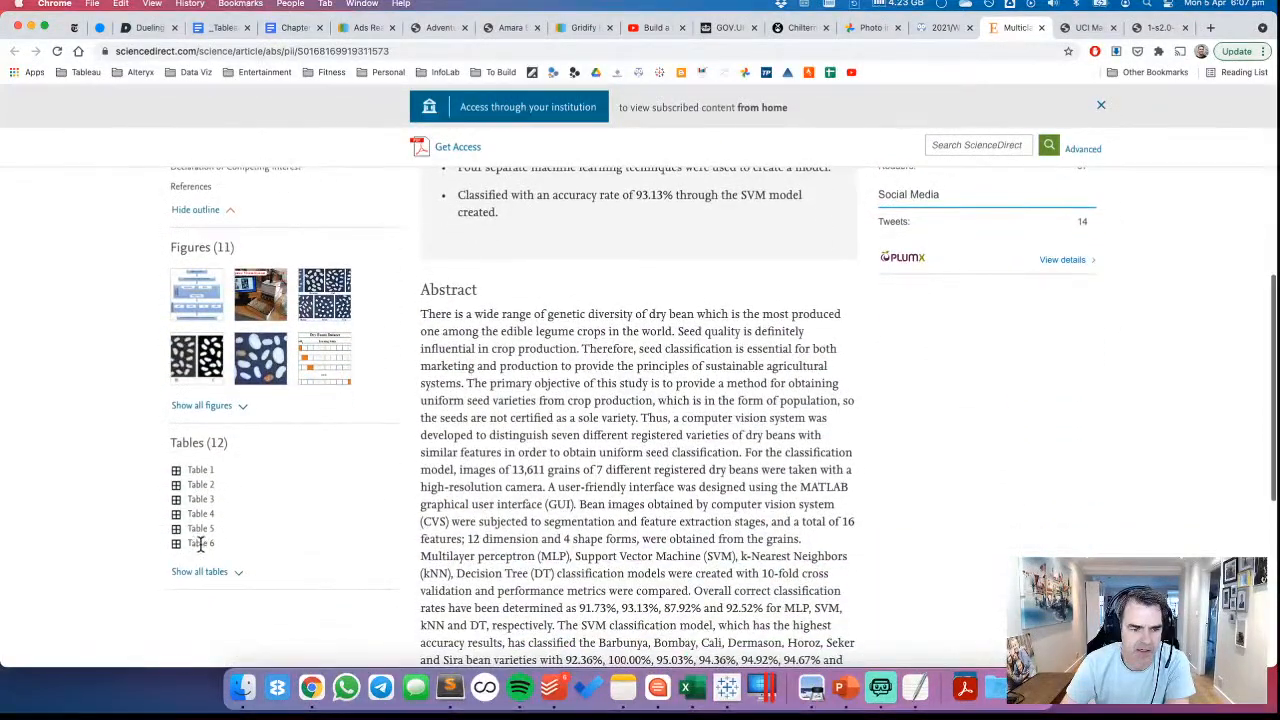
left_click(200, 569)
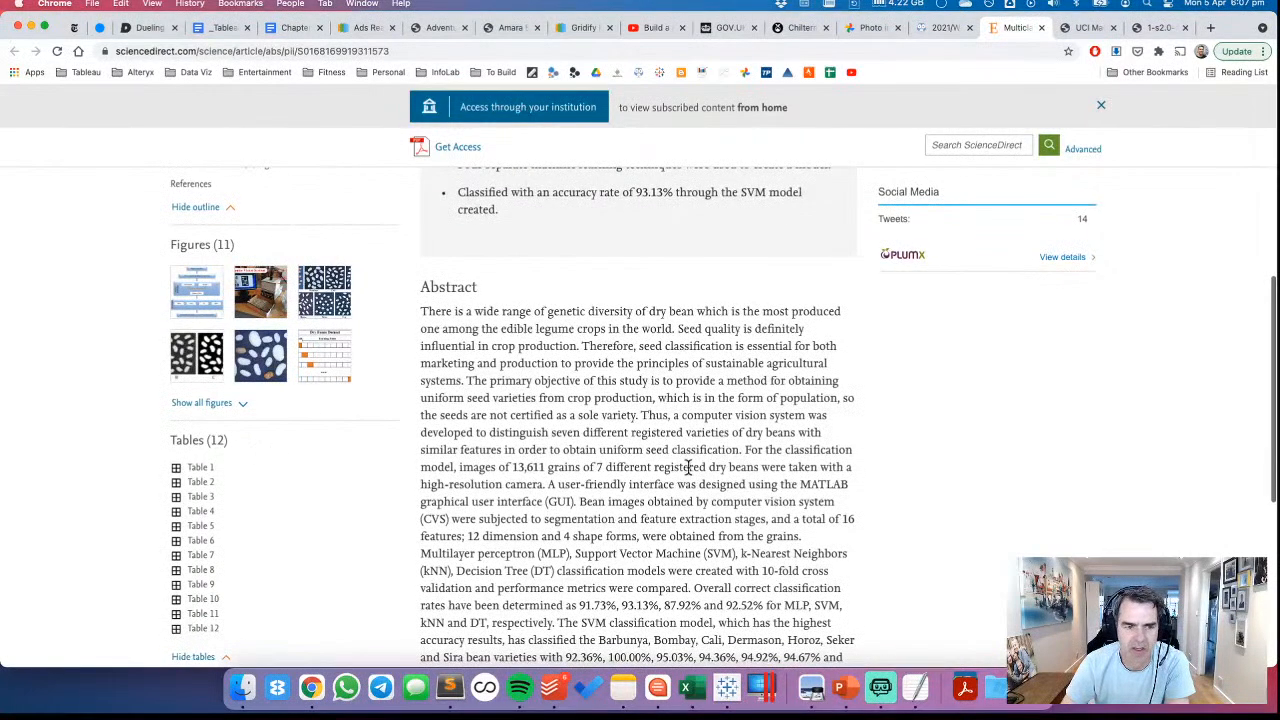
left_click(213, 403)
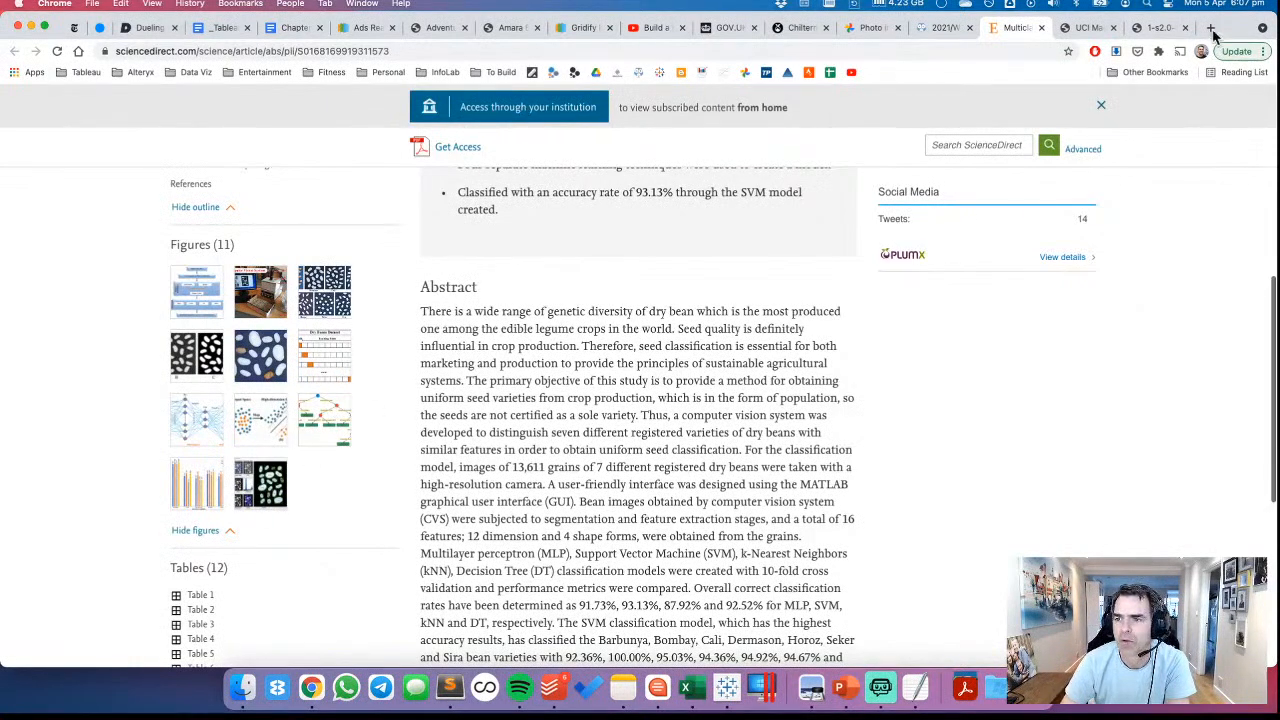
Switch to Tableau and hide the ShapeFactor1 to ShapeFactor4 fields in the Dry Beans data source
left_click(727, 688)
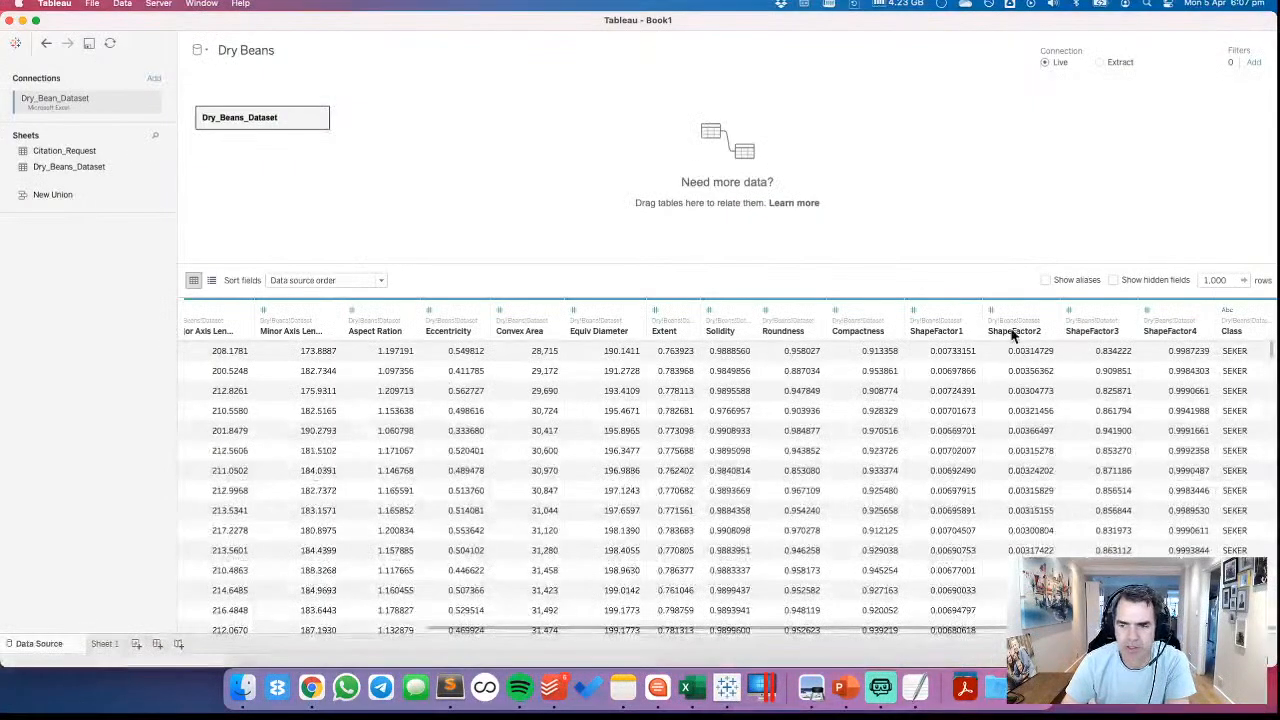
left_click(952, 310)
left_click(1195, 318, "shift")
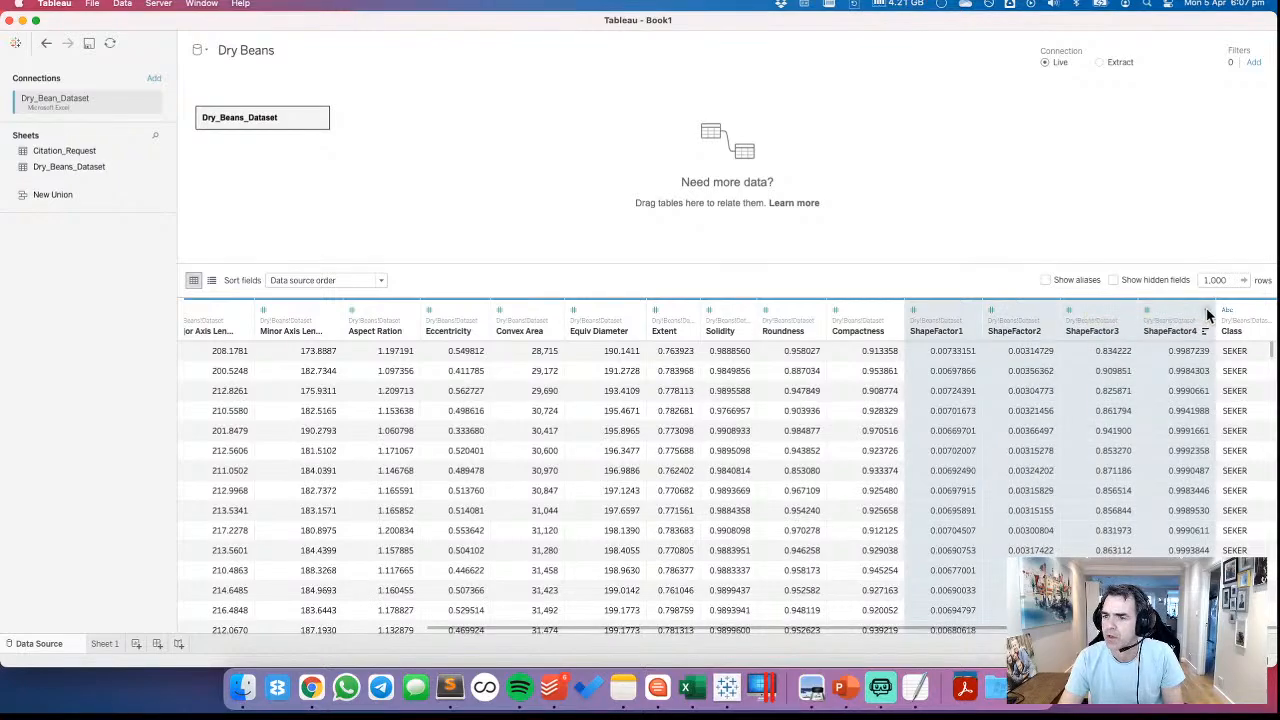
left_click(1206, 311)
left_click(1197, 364)
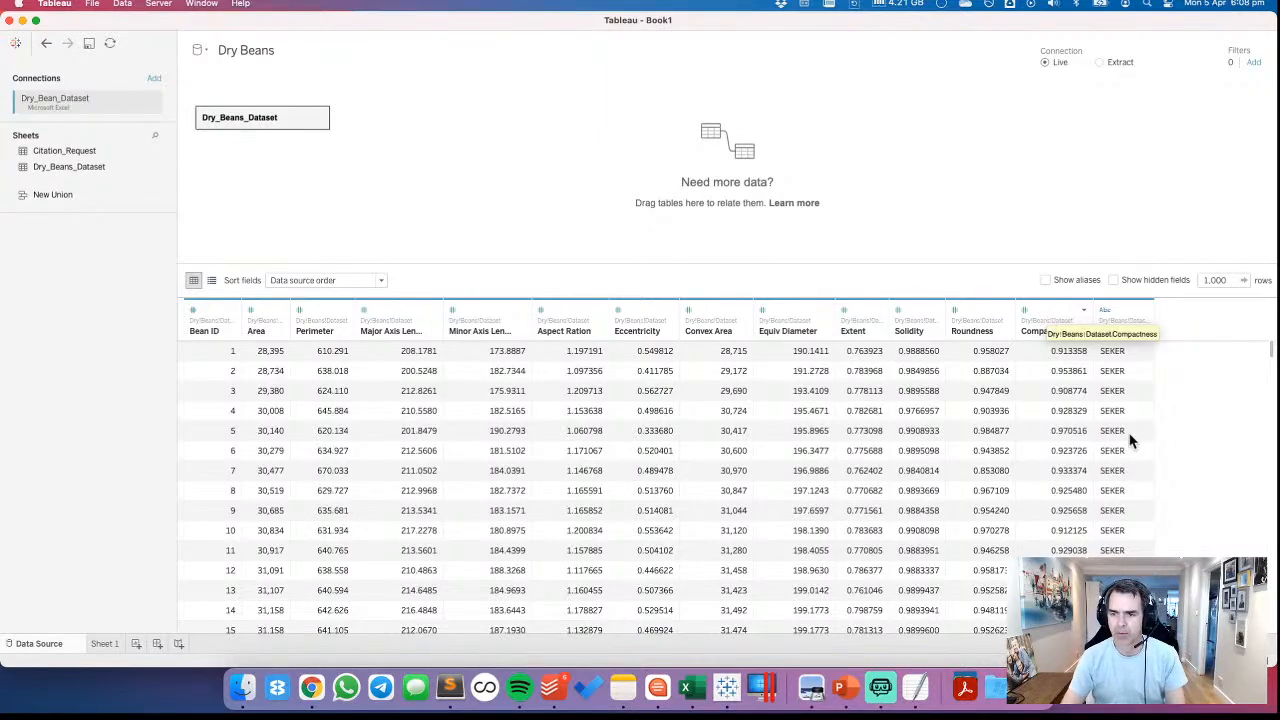
On Sheet 1, set the default aggregation of all measures from Area to Solidity to Average
left_click(104, 644)
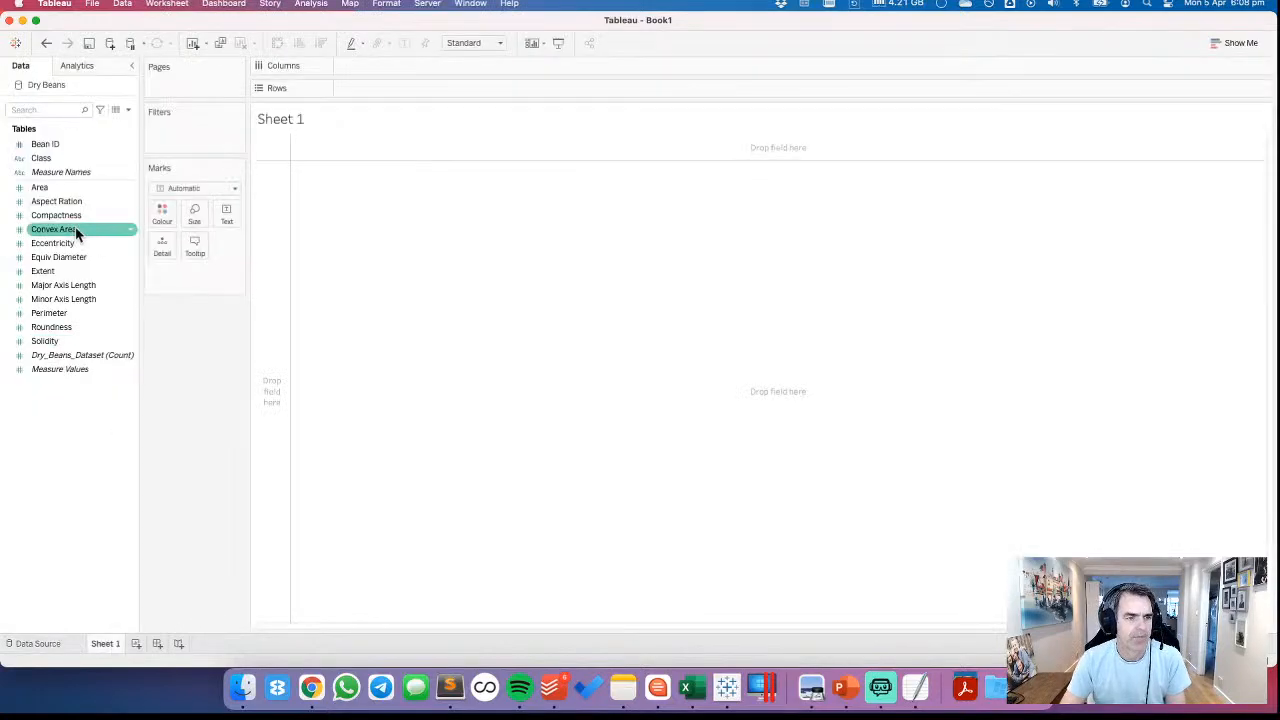
left_click(46, 190)
left_click(49, 341, "shift")
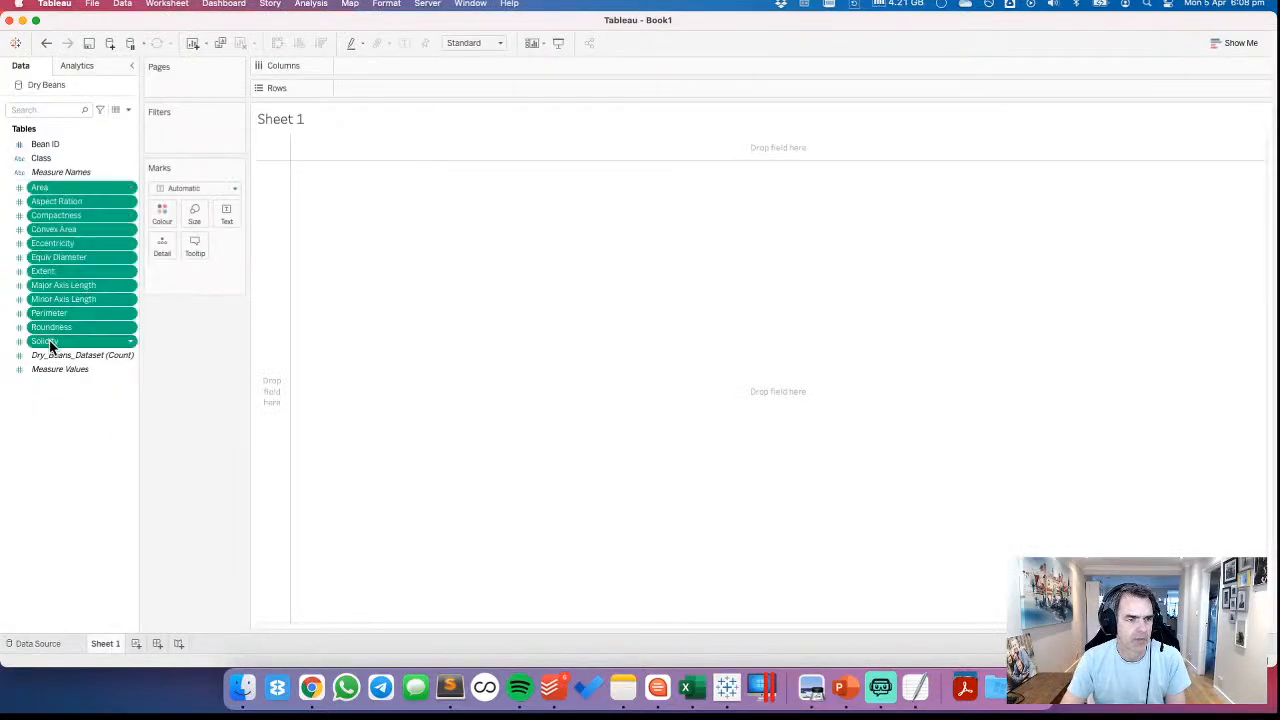
right_click(85, 282)
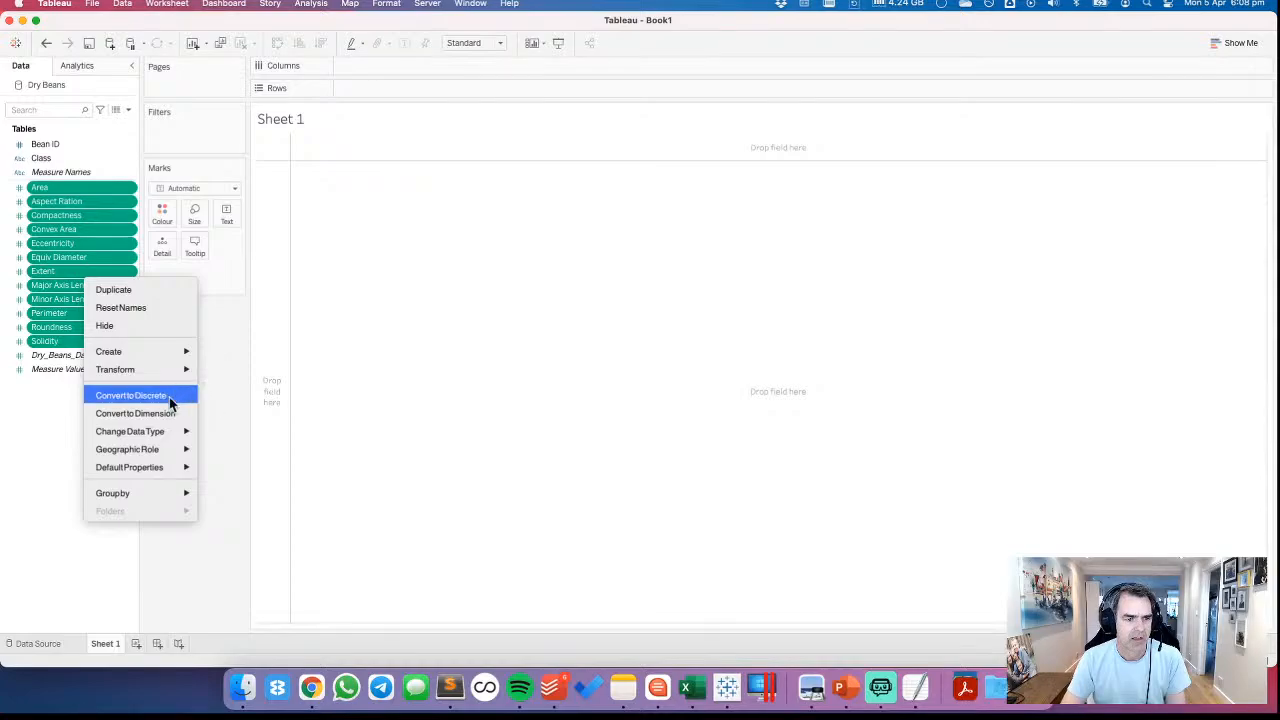
mouse_move(172, 469)
mouse_move(258, 491)
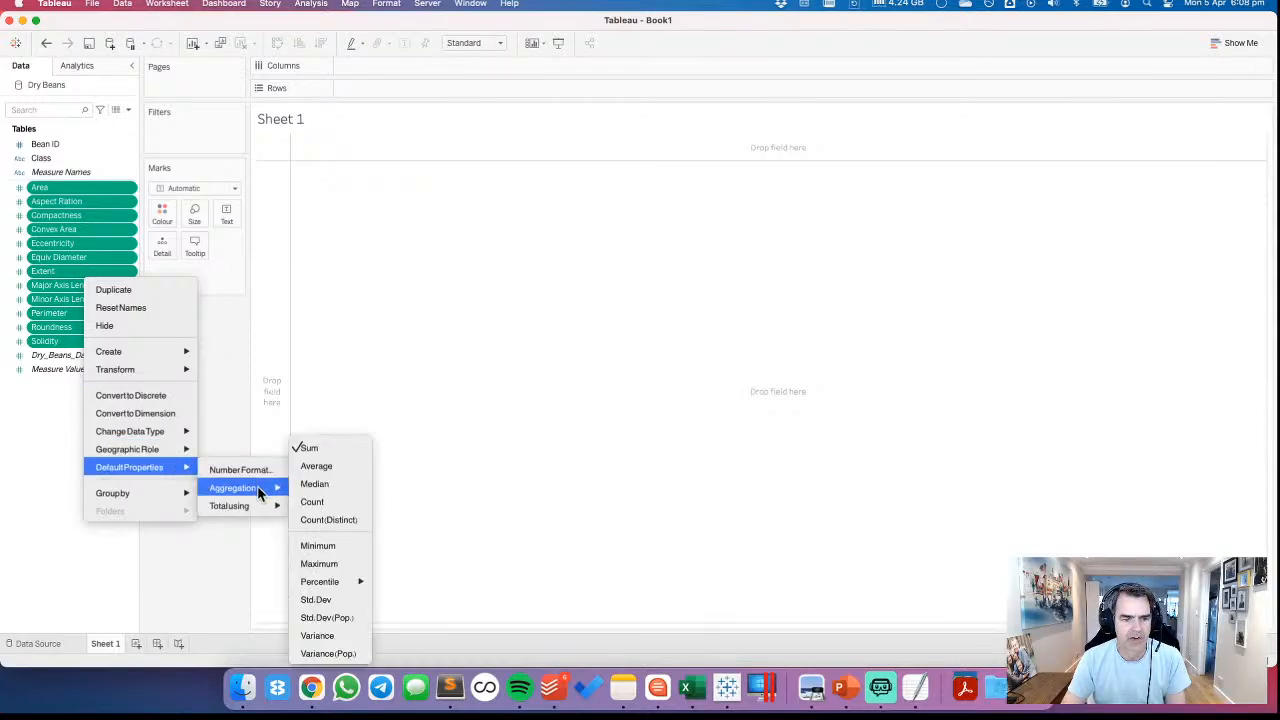
left_click(316, 465)
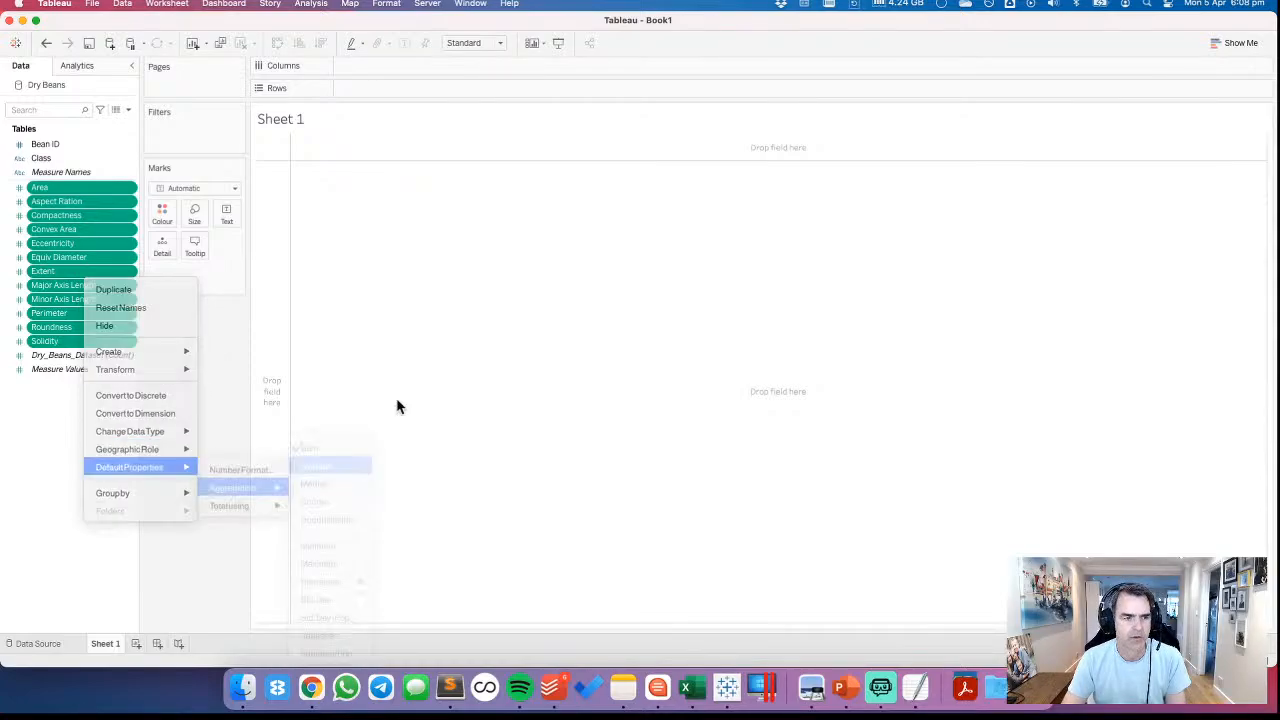
Plot average Area in rows against Class in columns, with Bean ID as mark detail
left_click(63, 188)
left_click_drag(40, 159, 384, 70)
left_click_drag(40, 188, 386, 92)
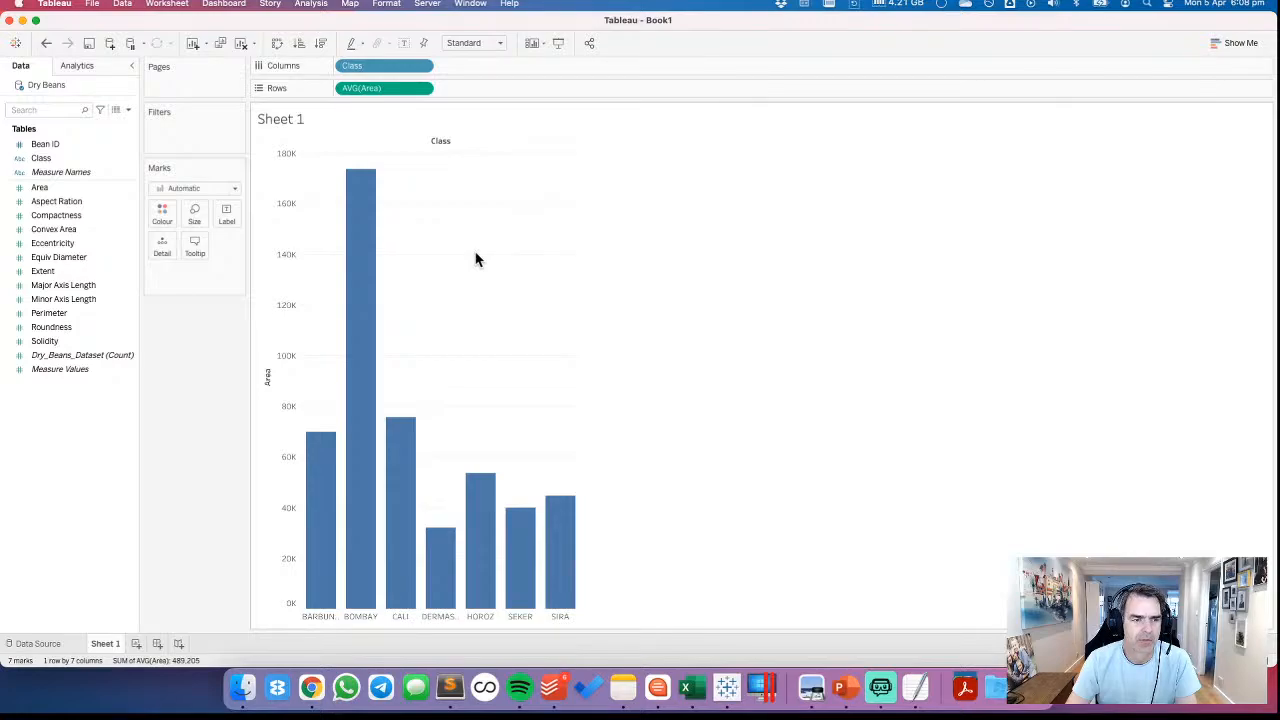
left_click_drag(50, 146, 205, 279)
left_click(614, 345)
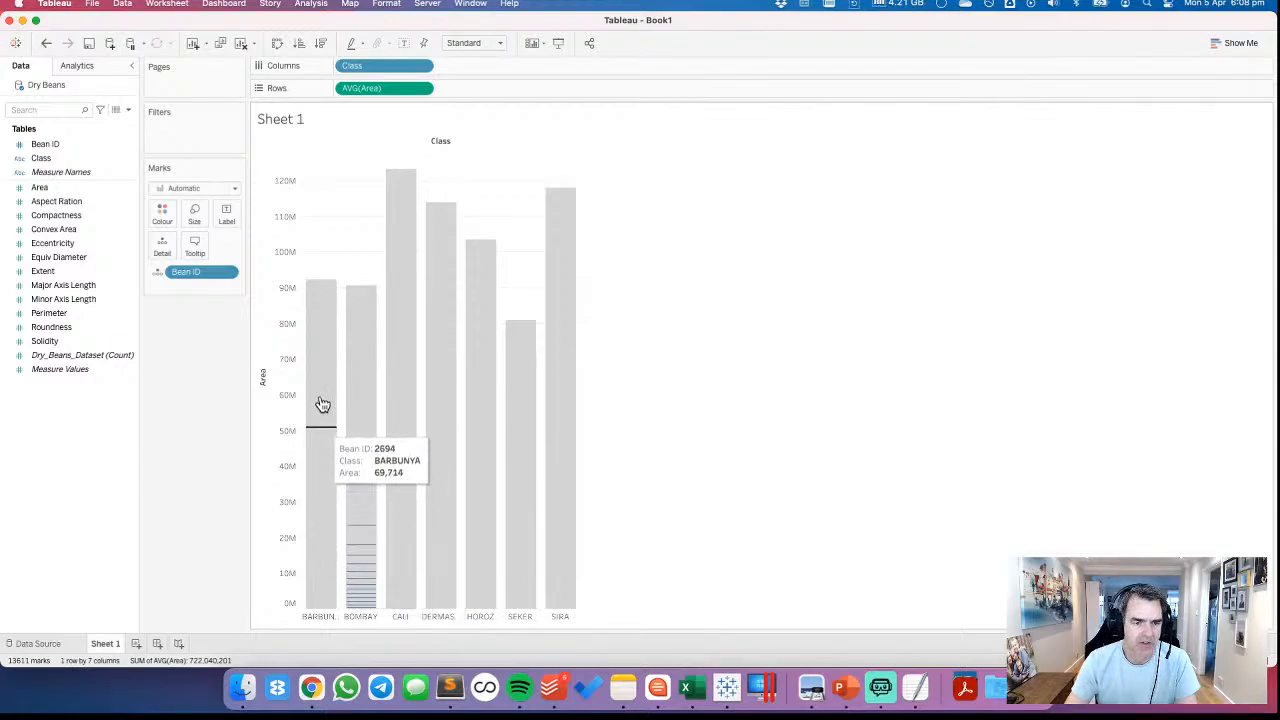
Add the ad hoc calculation AVG(RANDOM()) to the columns after Class and fit the chart to Entire View
double_click(464, 66)
type("AVG(")
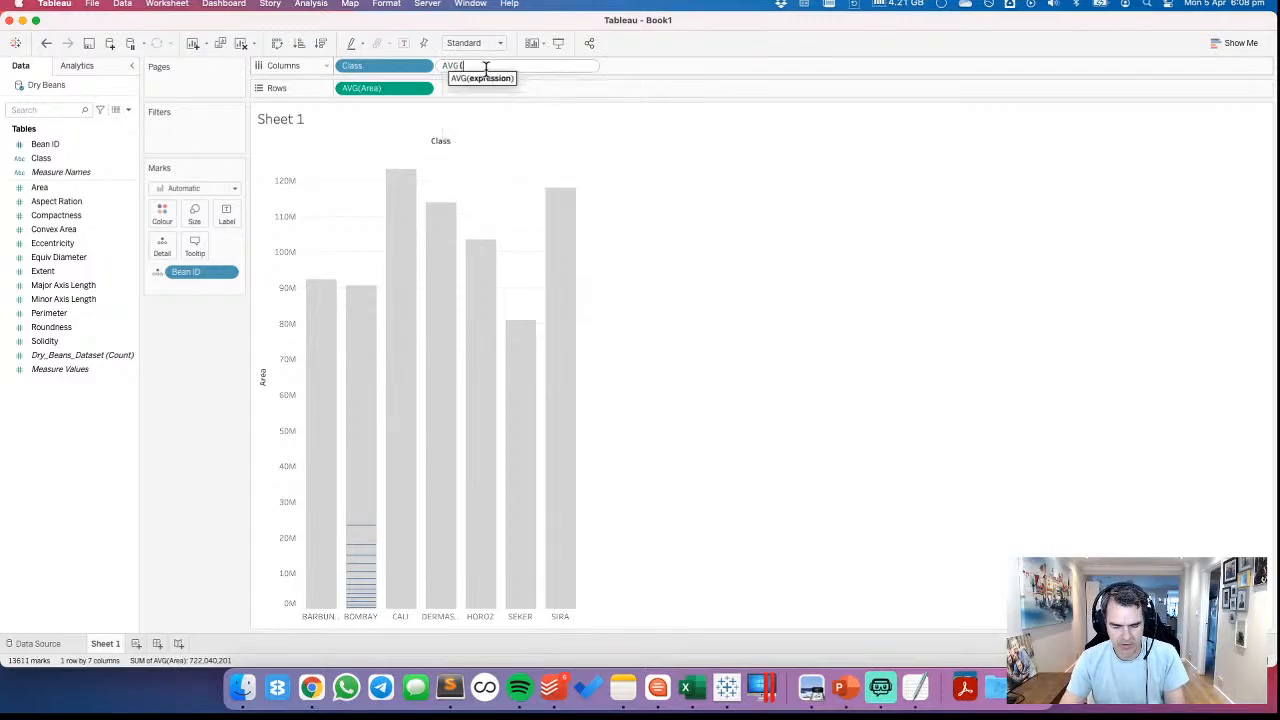
type("RANDOM())")
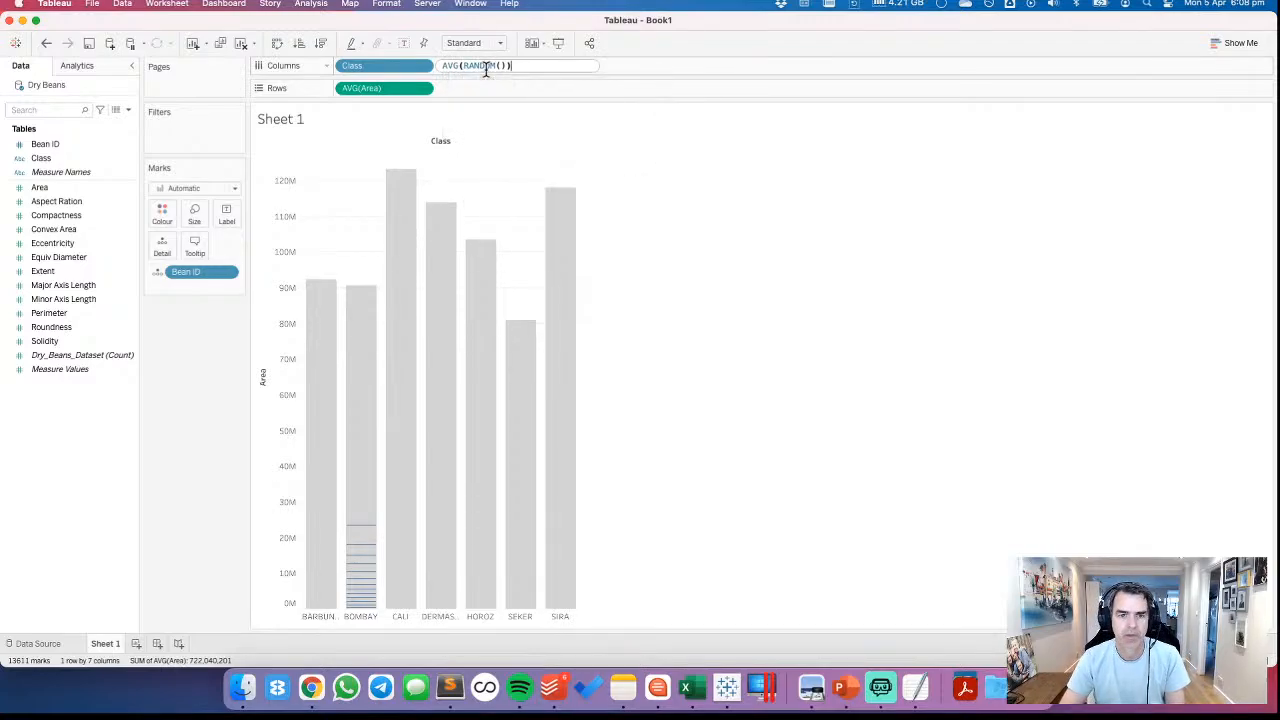
key("Return")
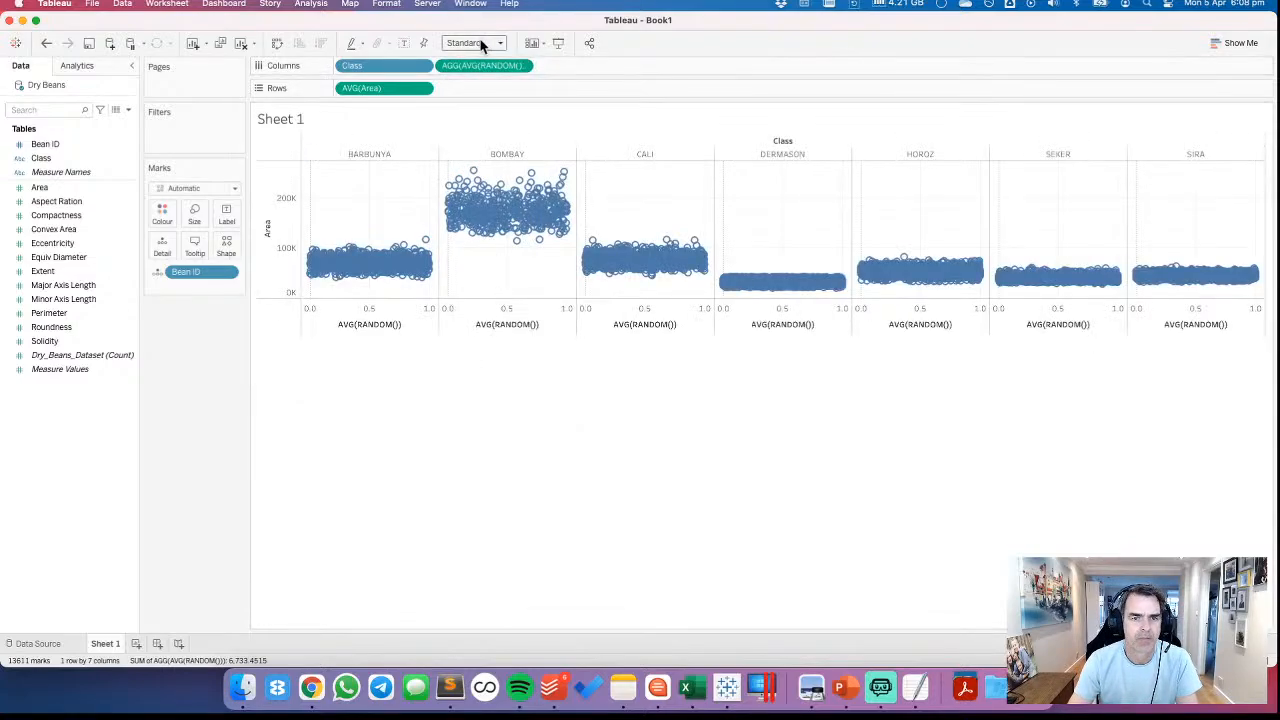
left_click(480, 43)
left_click(476, 88)
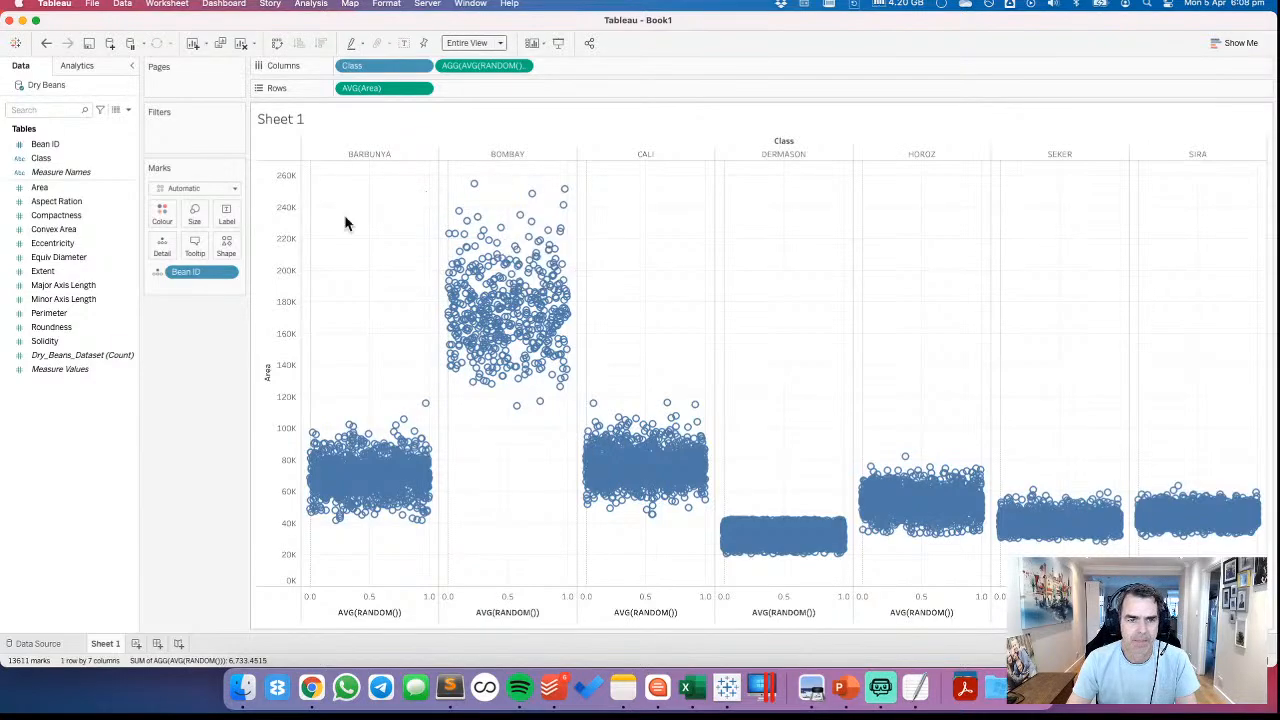
Add a per-pane average line for Area to the jitter plot, undoing any line placed on the random axis
left_click(77, 68)
left_click_drag(52, 121, 419, 204)
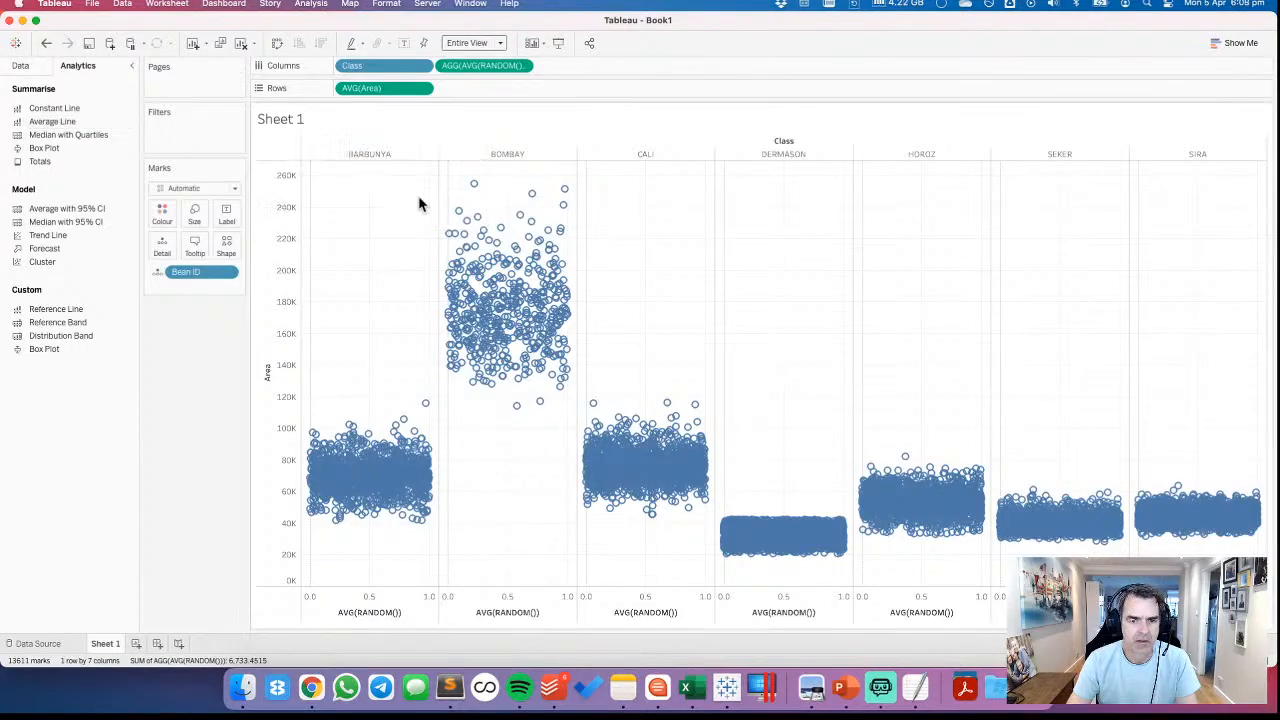
left_click(46, 43)
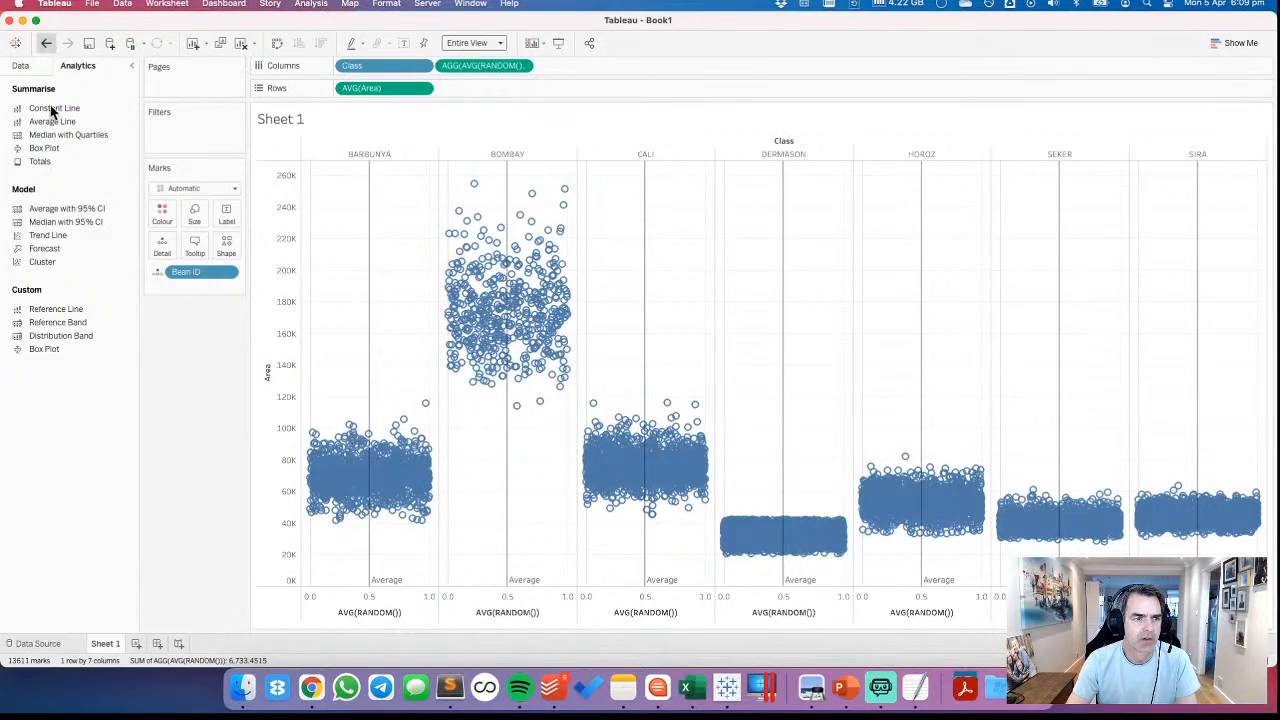
left_click_drag(55, 125, 420, 230)
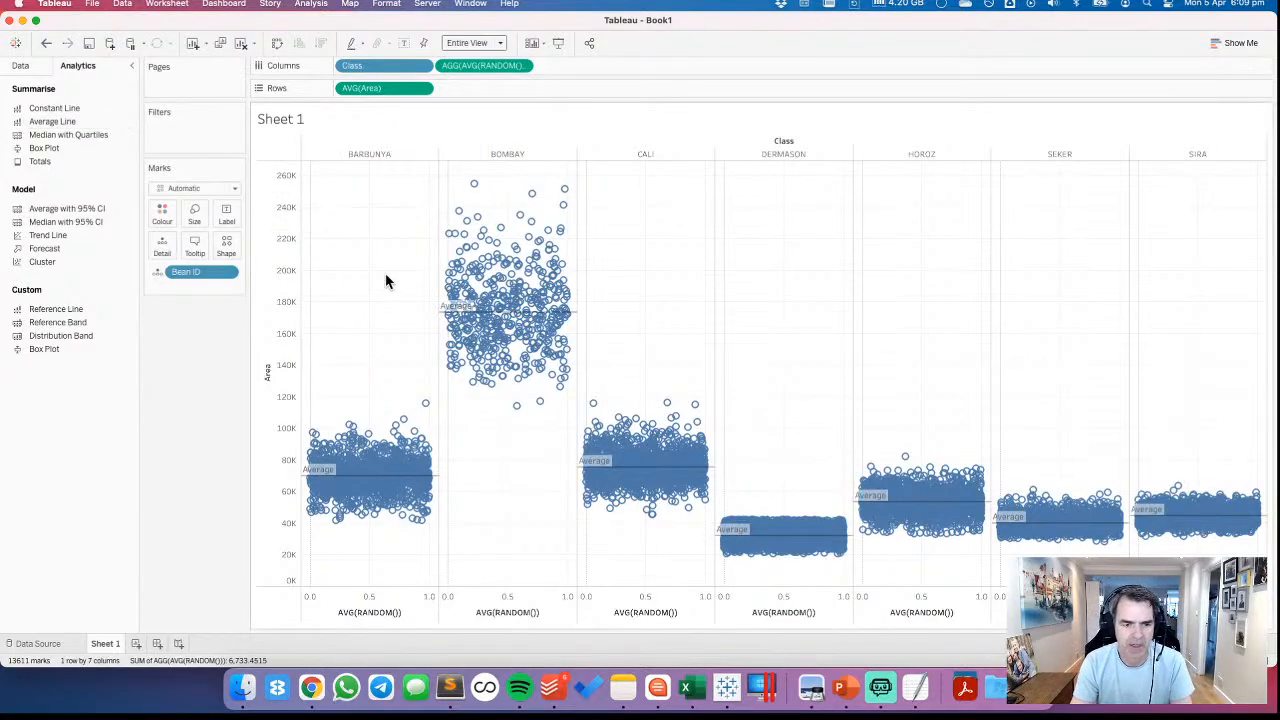
Try the Density mark type on the jitter plot and undo it
left_click(180, 188)
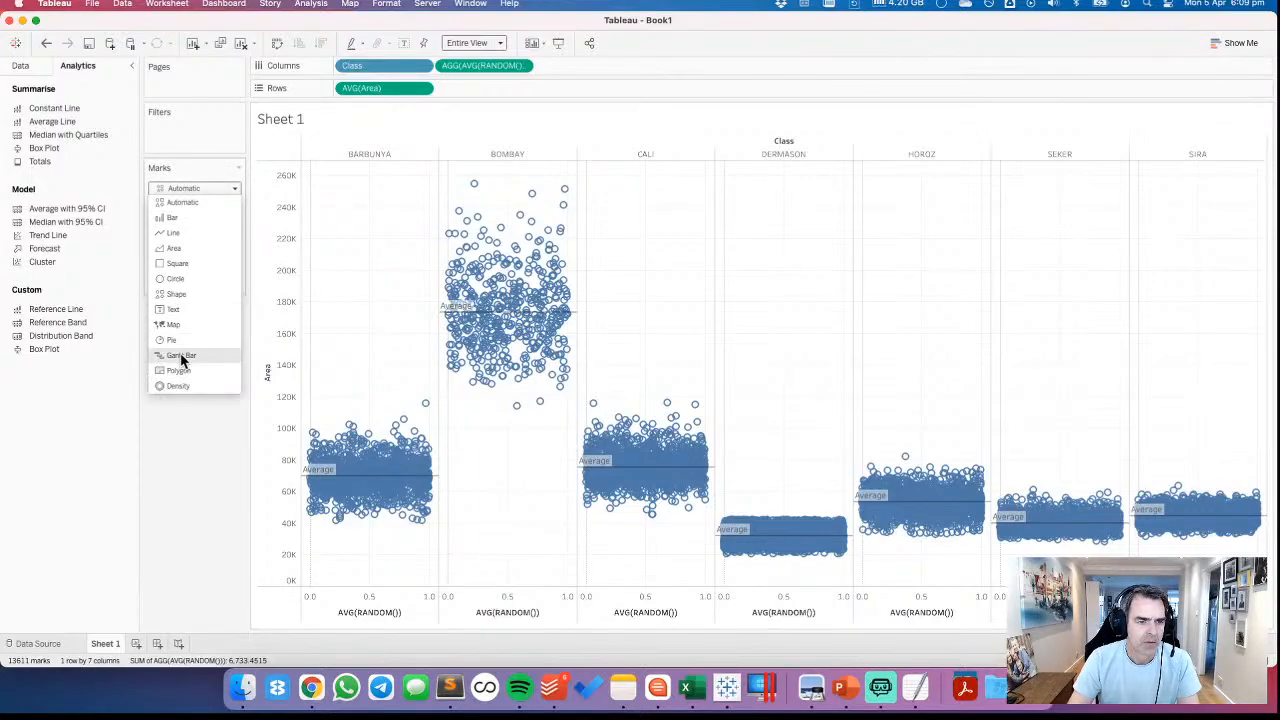
left_click(179, 385)
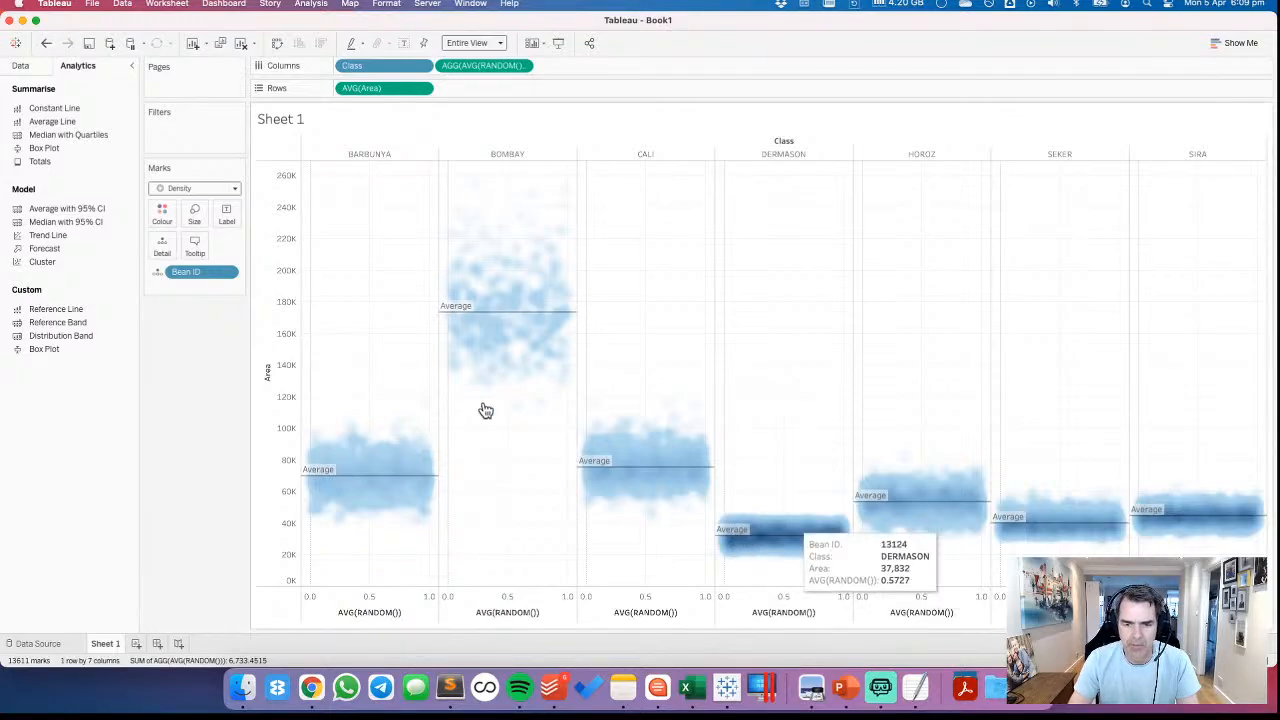
left_click(47, 45)
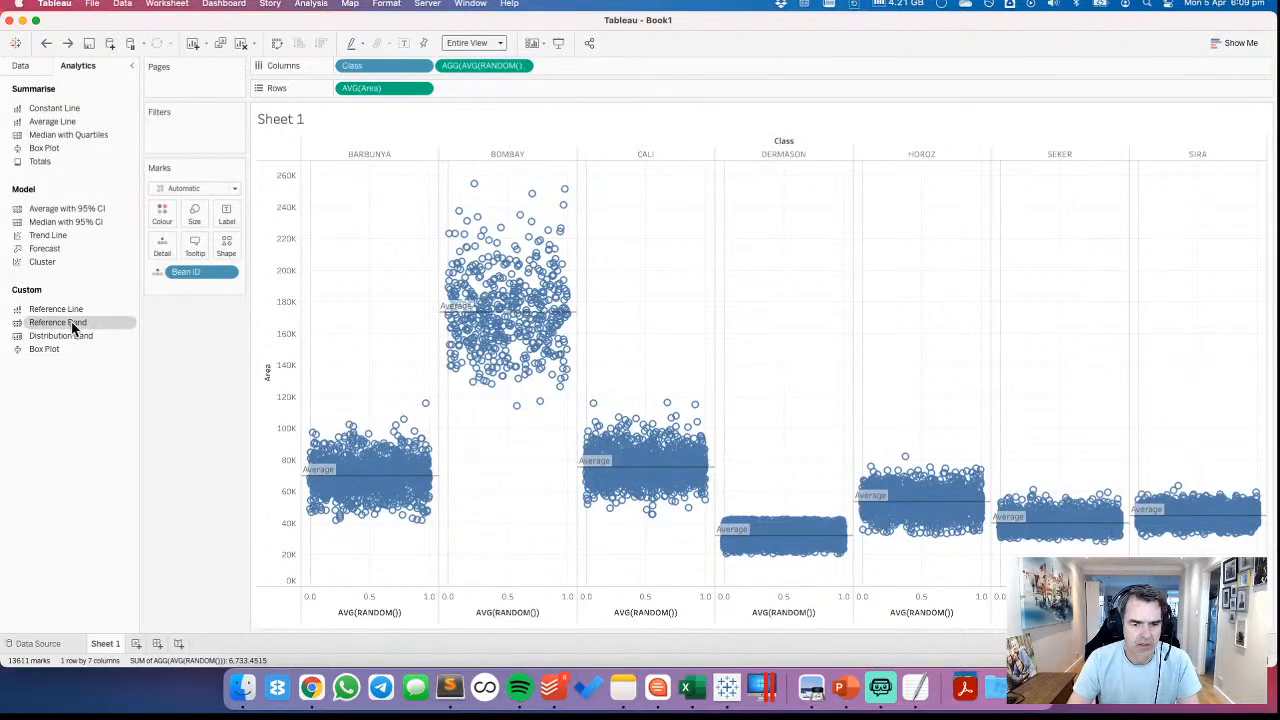
Reduce the size of the marks and change their type to Circle
left_click(195, 215)
left_click_drag(211, 251, 205, 249)
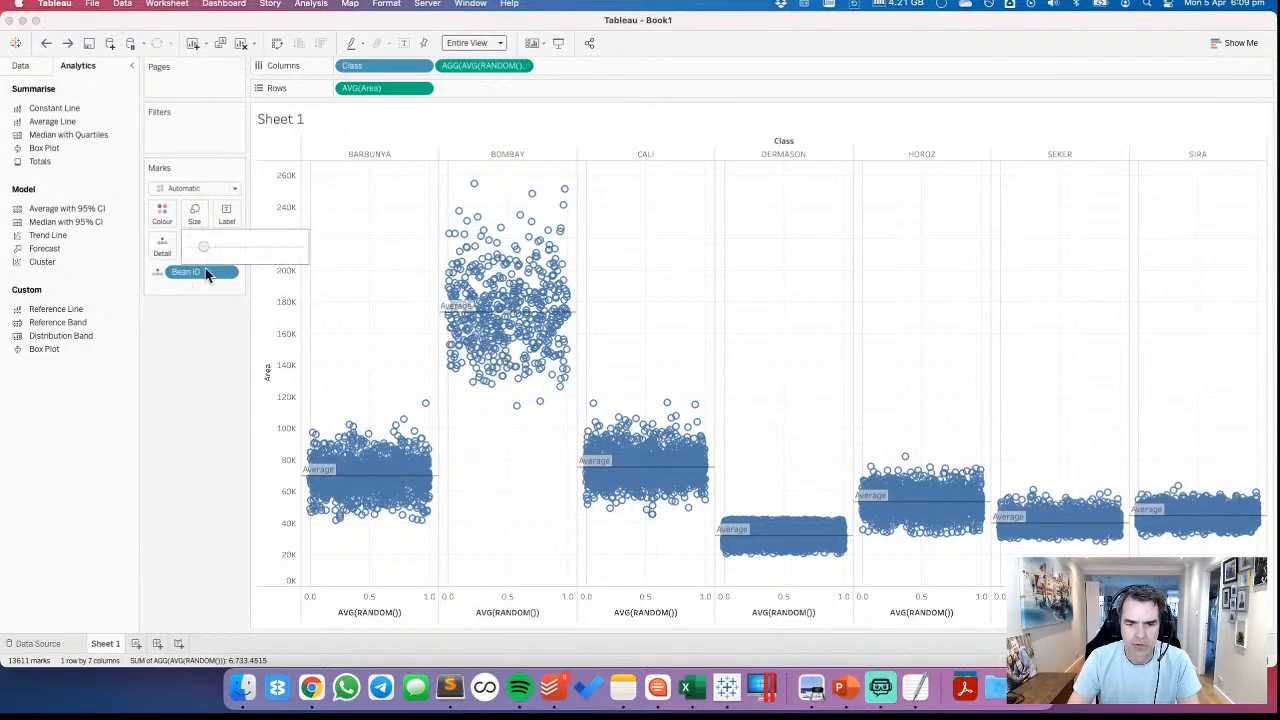
left_click(184, 192)
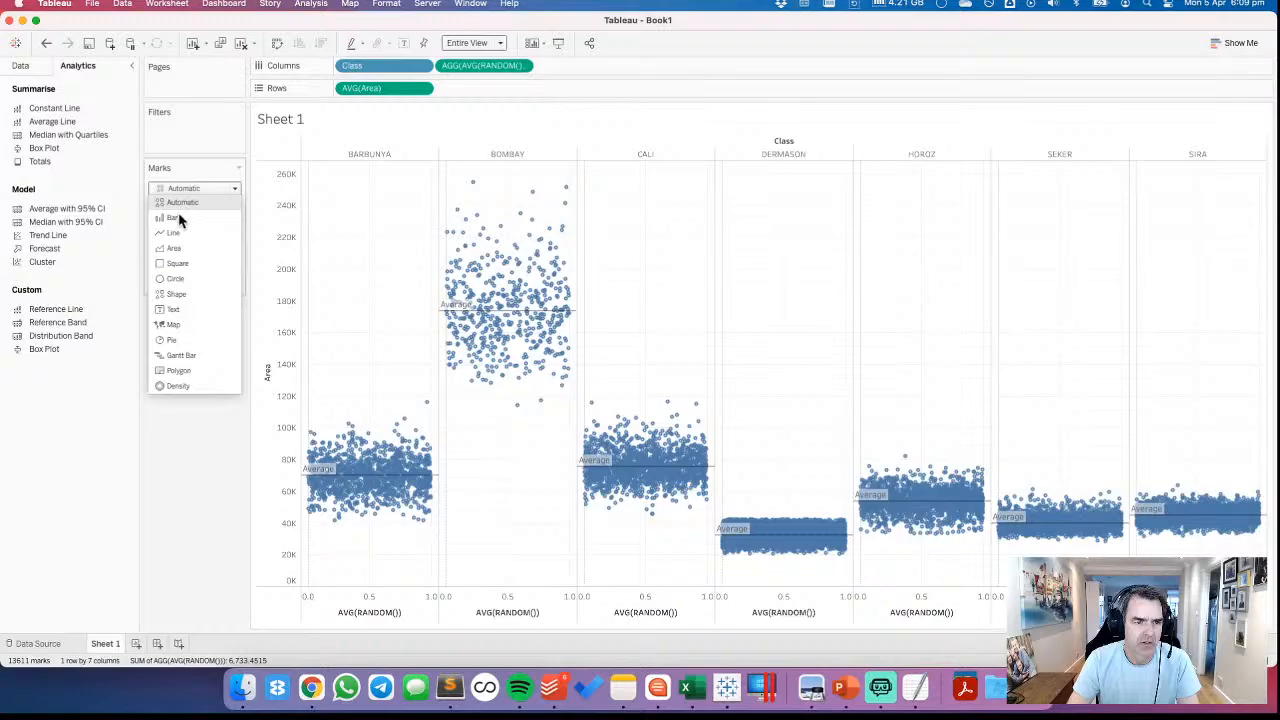
left_click(178, 280)
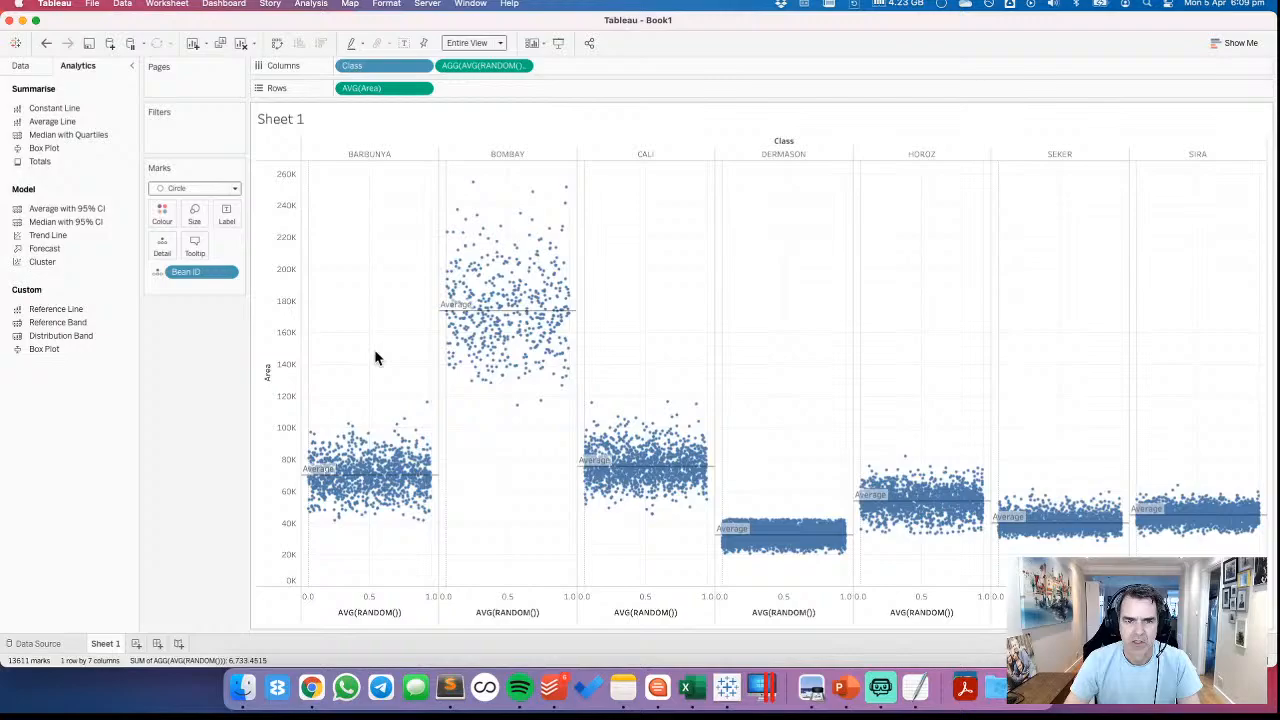
Sort Class by the average of the Area field in descending order
left_click(423, 66)
left_click(384, 157)
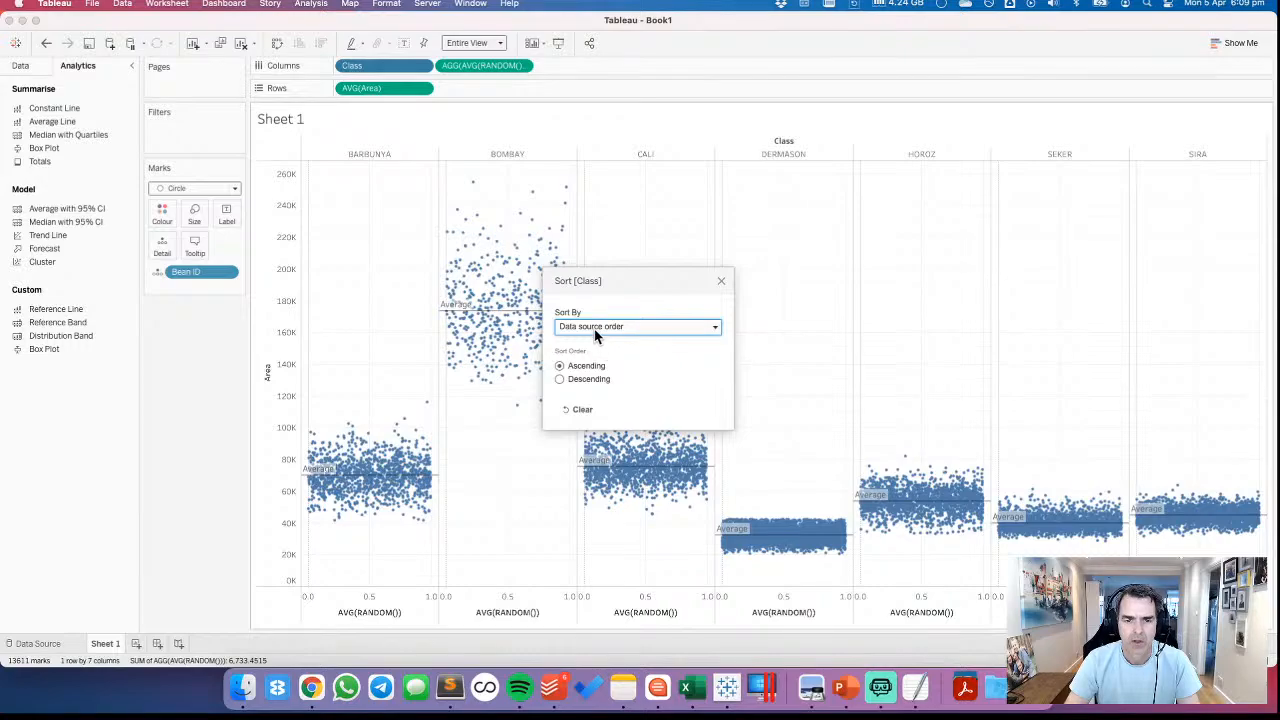
left_click(598, 327)
left_click(586, 366)
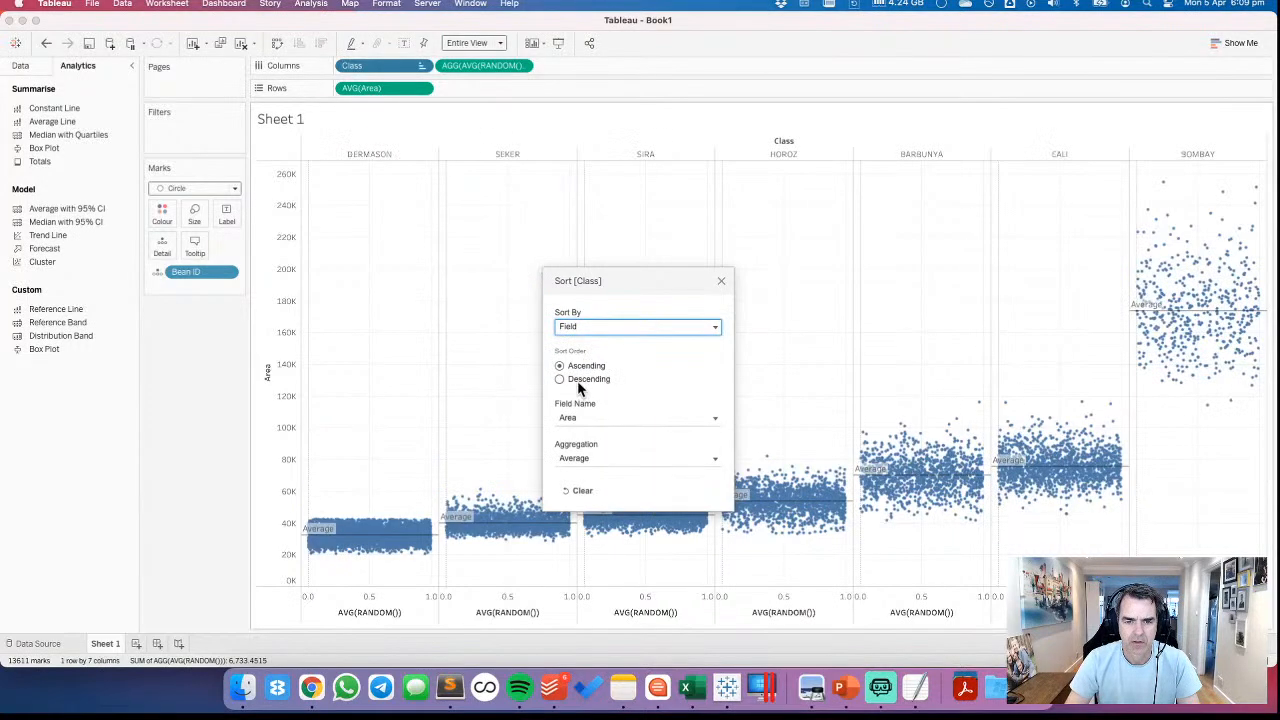
left_click(571, 381)
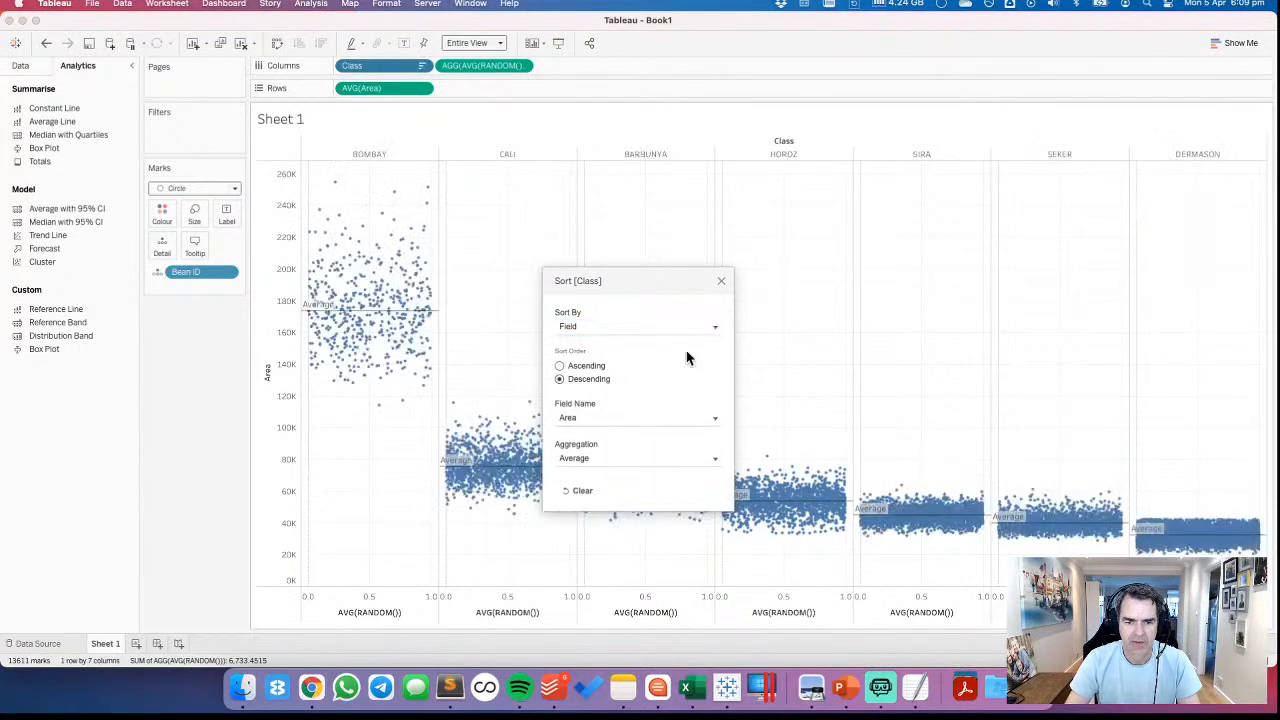
left_click(721, 281)
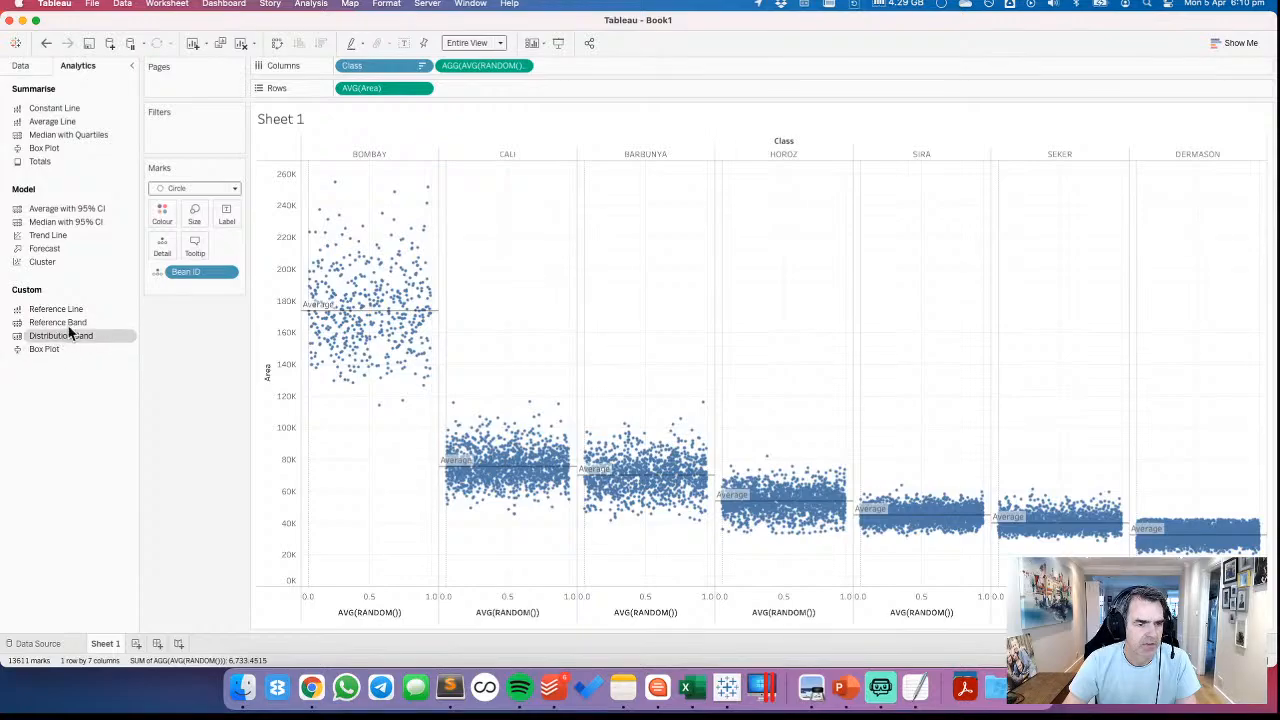
Add a per-pane distribution band on Area computed as -1,1 sample standard deviation
left_click_drag(62, 335, 415, 221)
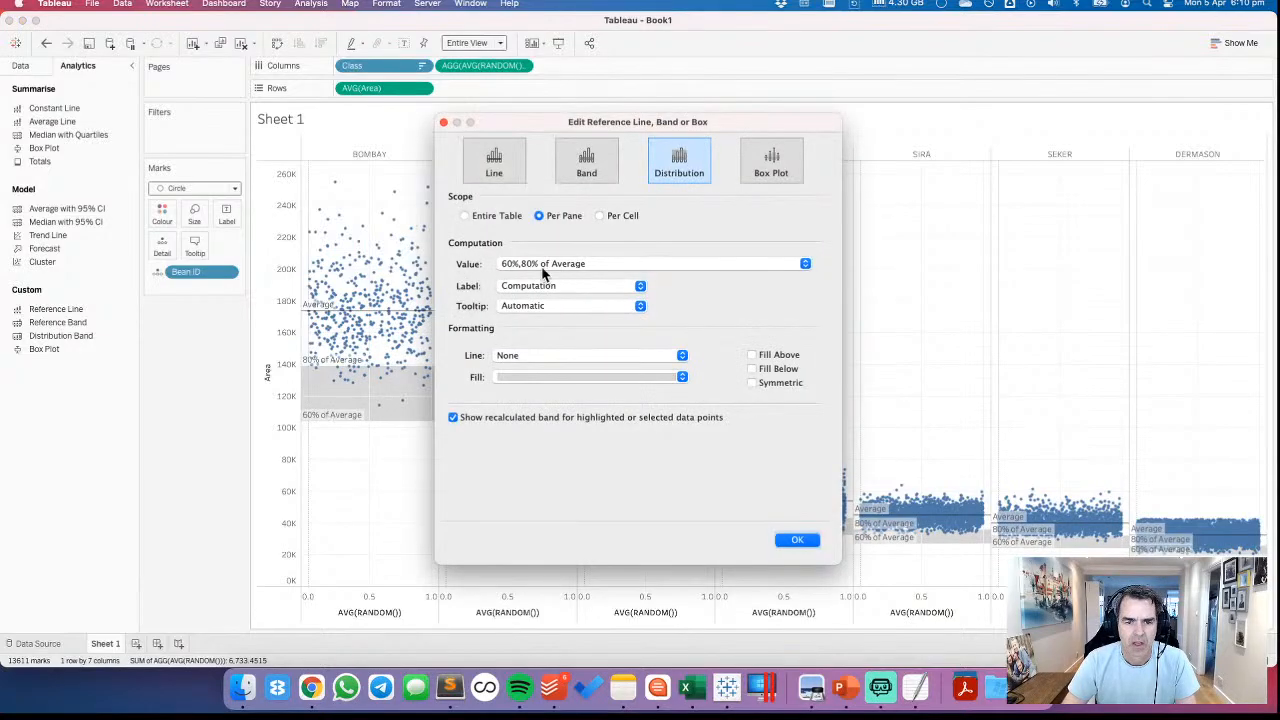
left_click(591, 263)
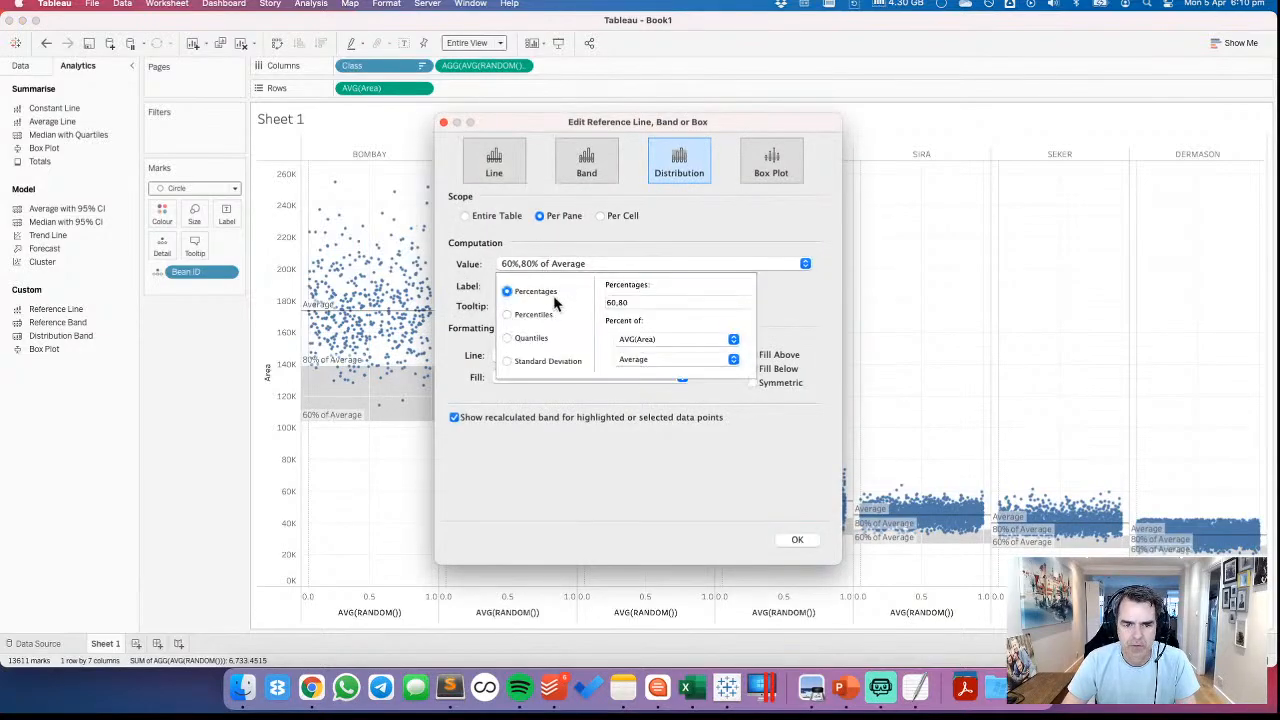
left_click(514, 361)
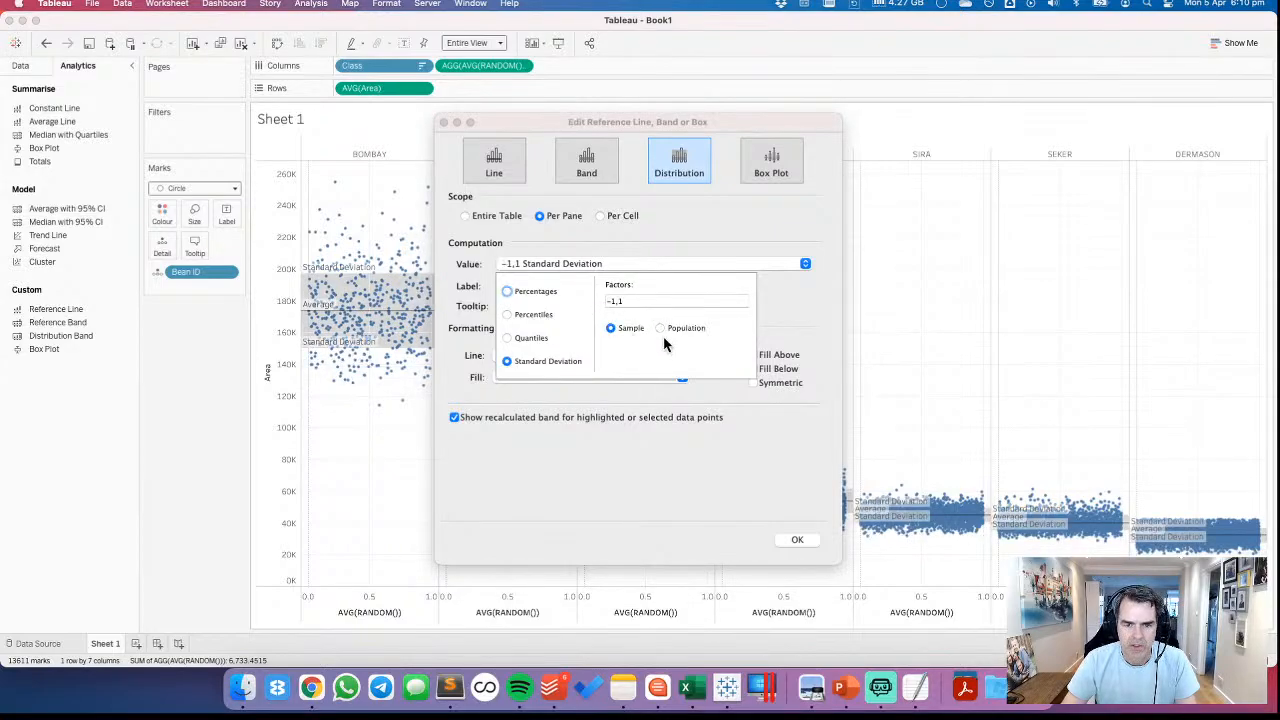
left_click(651, 433)
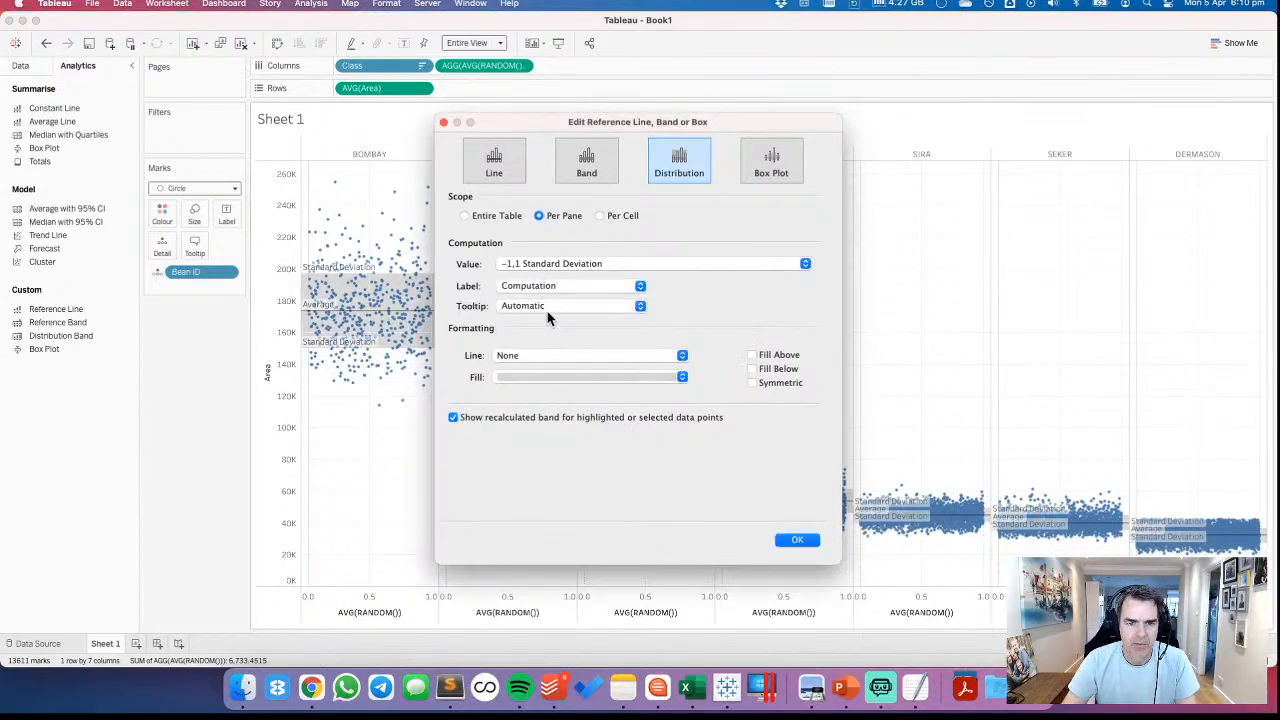
Set the band's label and tooltip to None, turn off its recalculated band, and apply a light grey fill
left_click(509, 287)
left_click(511, 265)
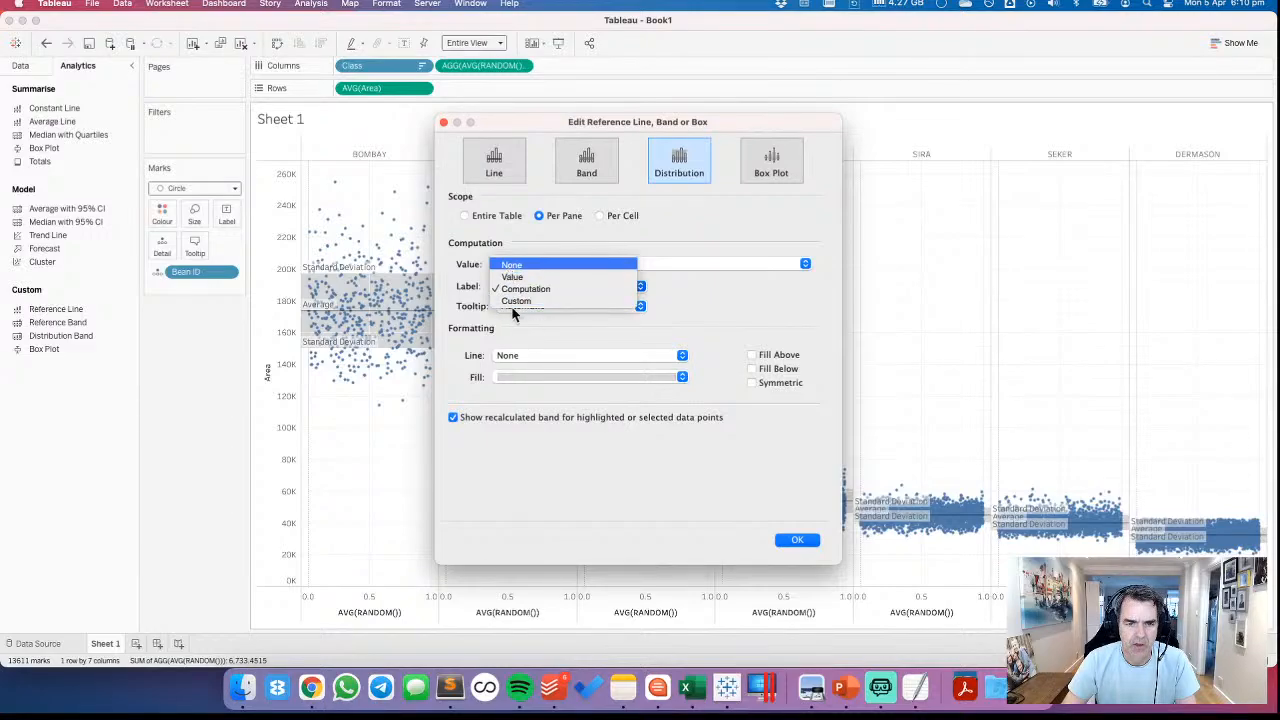
left_click(516, 307)
key("Return")
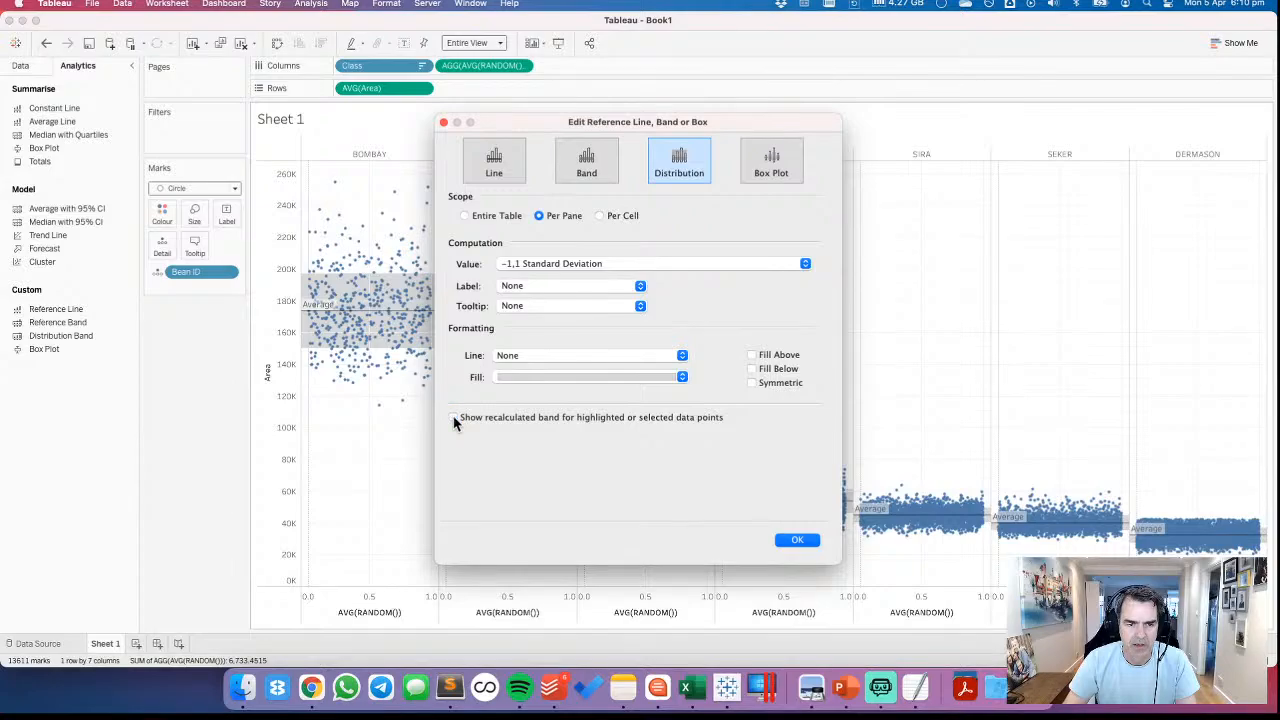
left_click(547, 376)
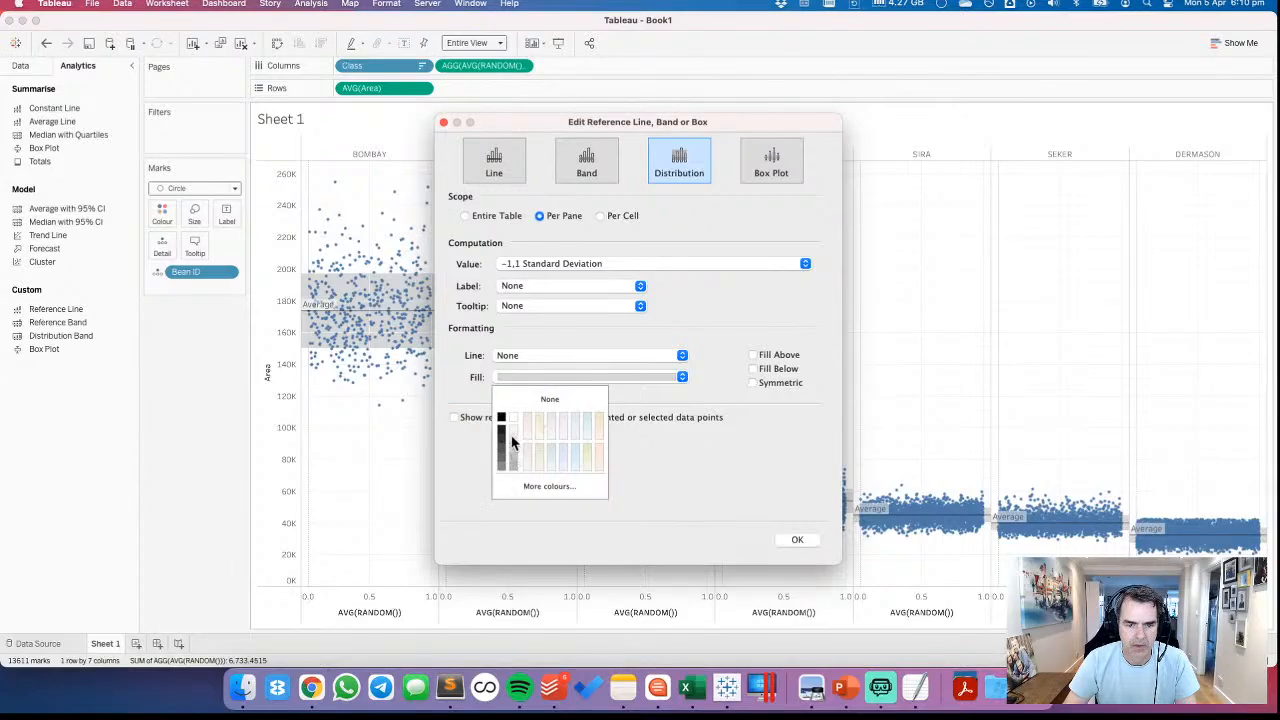
left_click(511, 441)
left_click(805, 540)
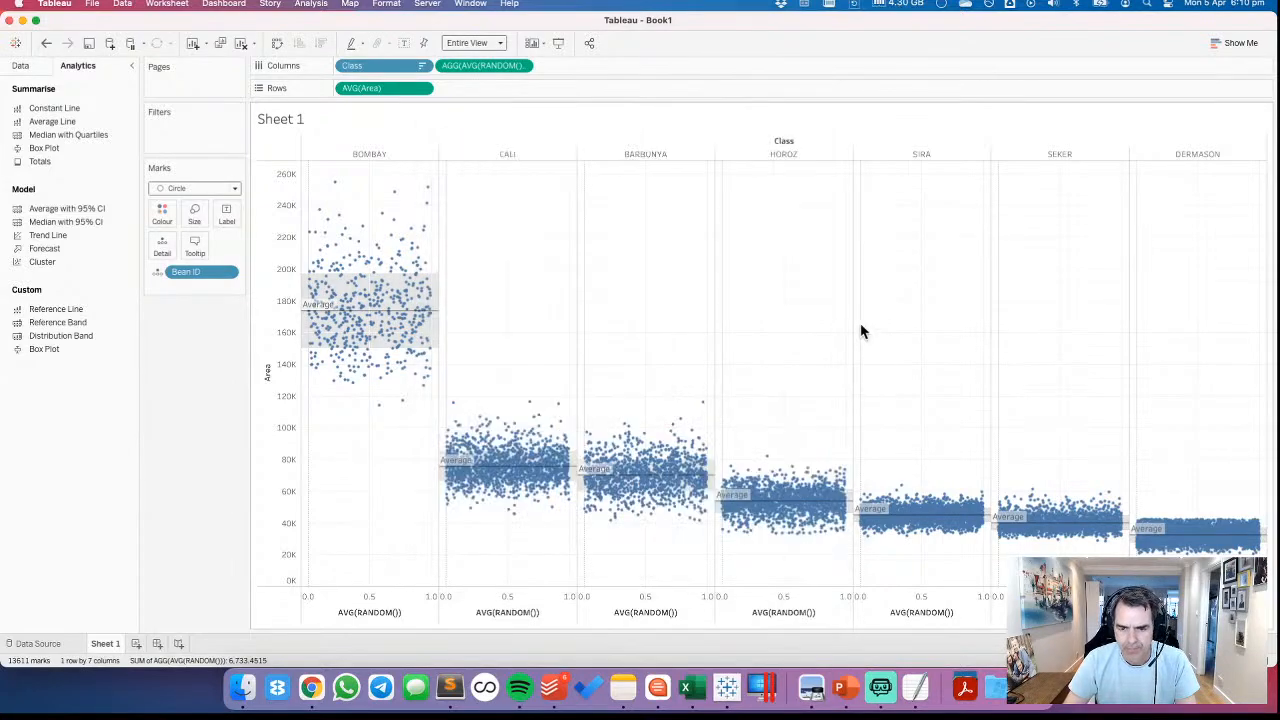
Change the fill of the Area standard deviation band to dark grey
left_click(436, 290)
left_click(457, 295)
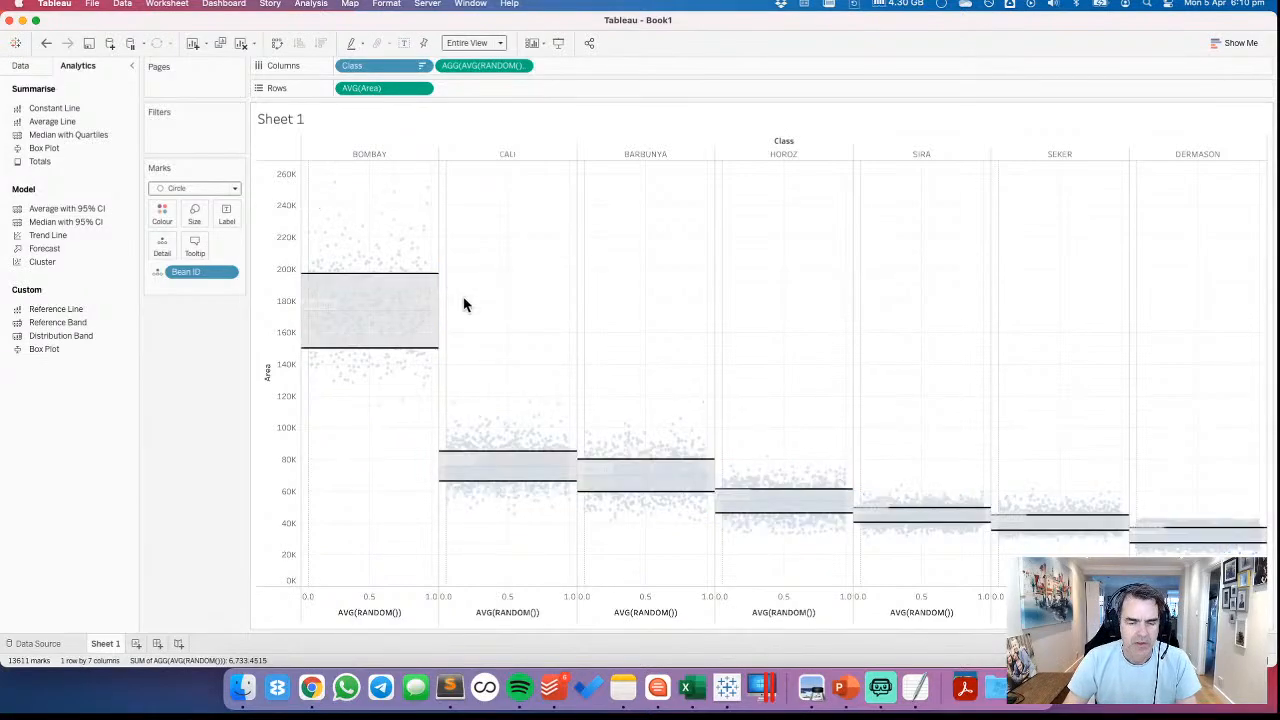
left_click(538, 378)
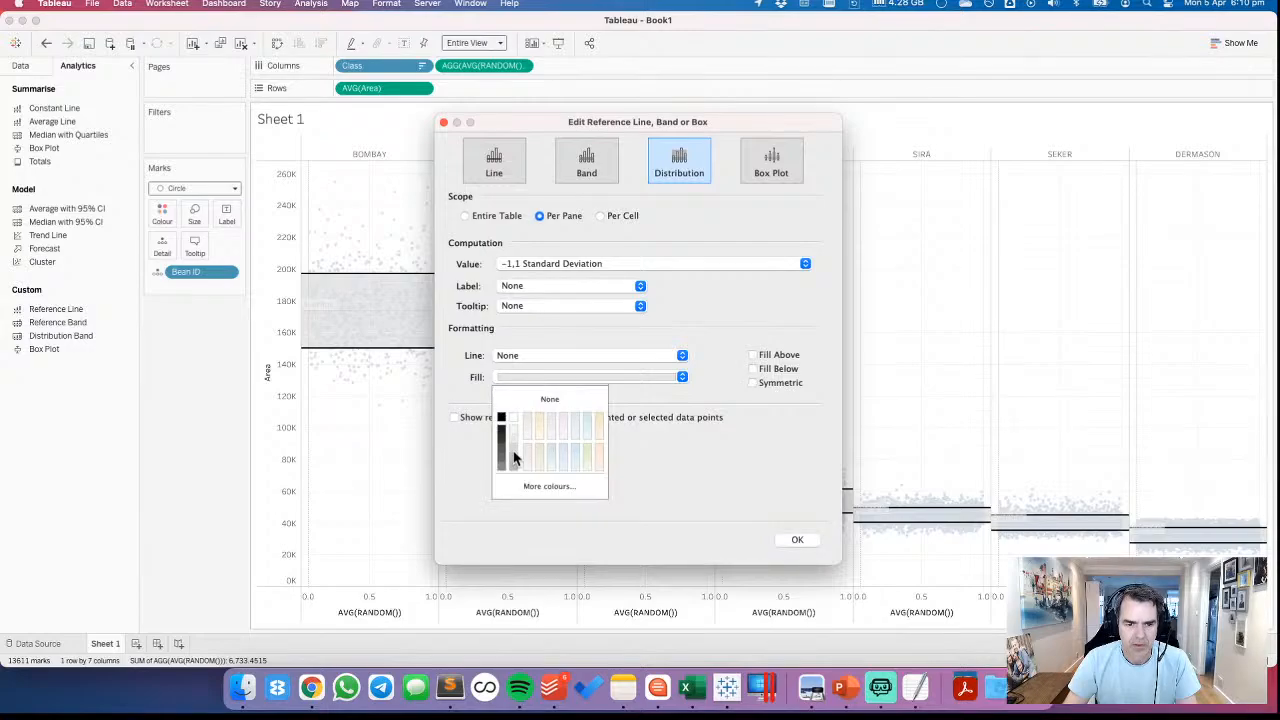
left_click(503, 460)
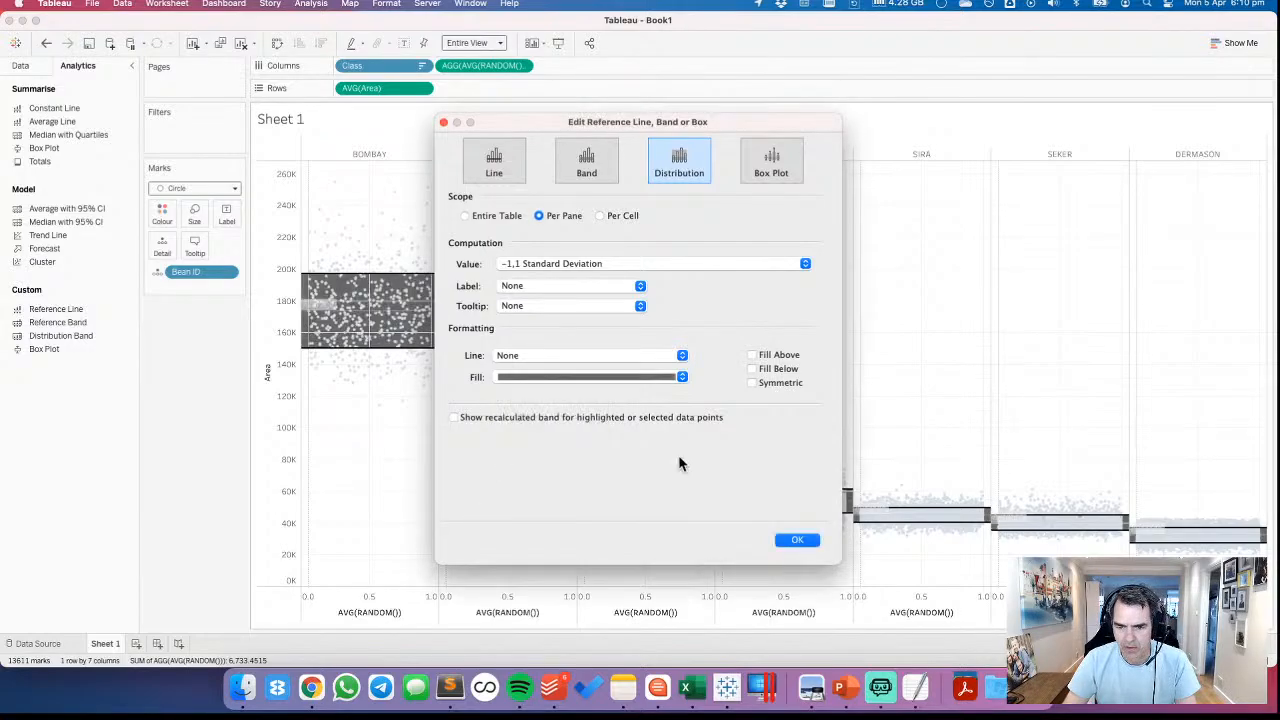
left_click(804, 539)
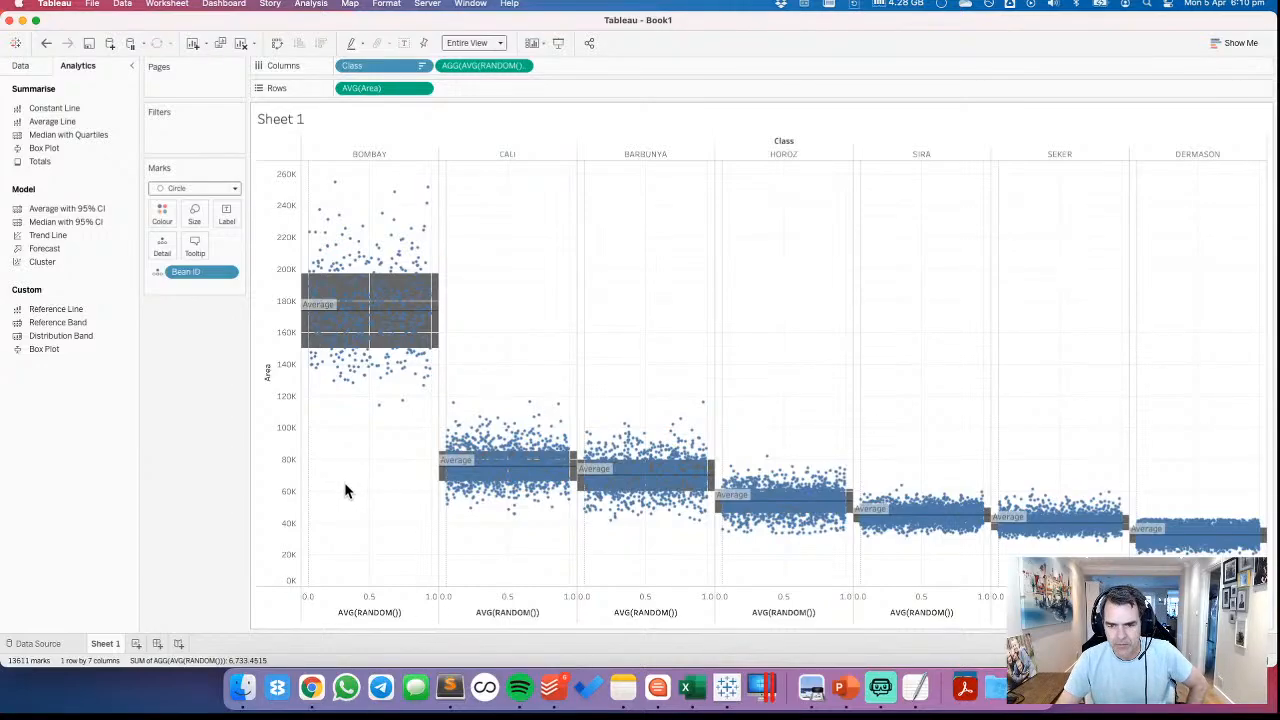
Rename the worksheet as Jitter and bring the data source's field list back into view
double_click(108, 645)
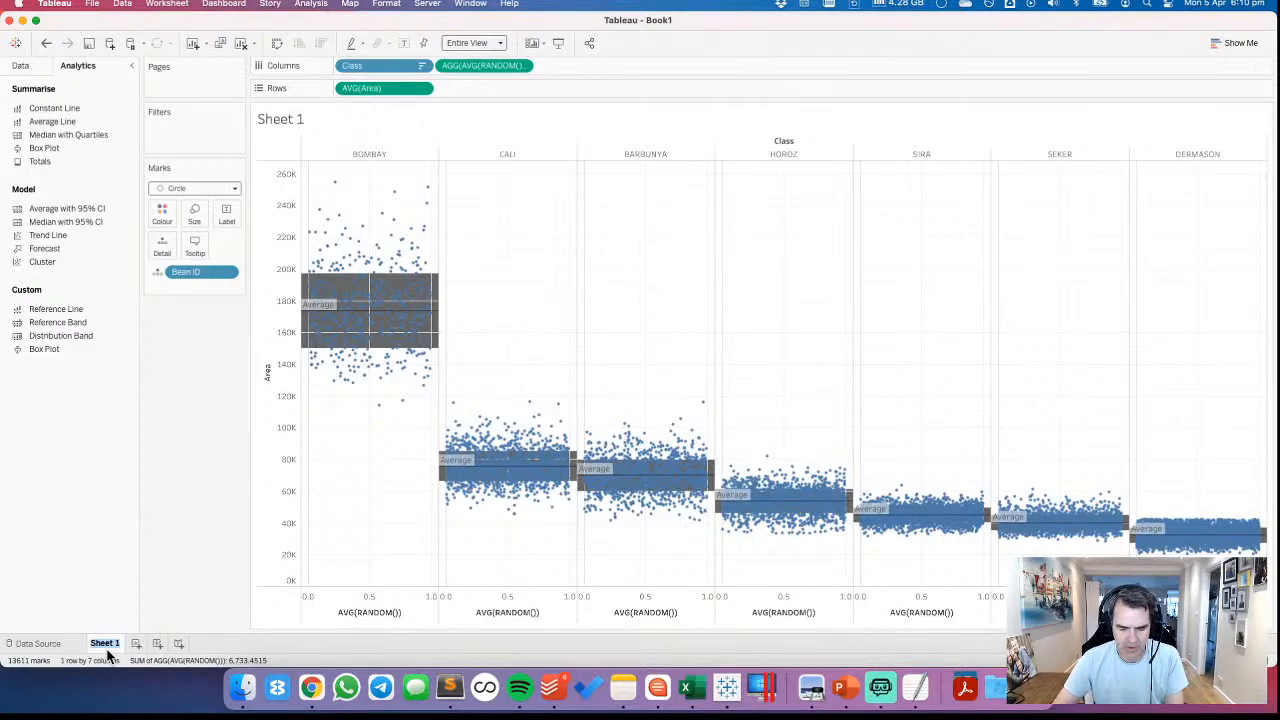
type("Jitter")
key("Return")
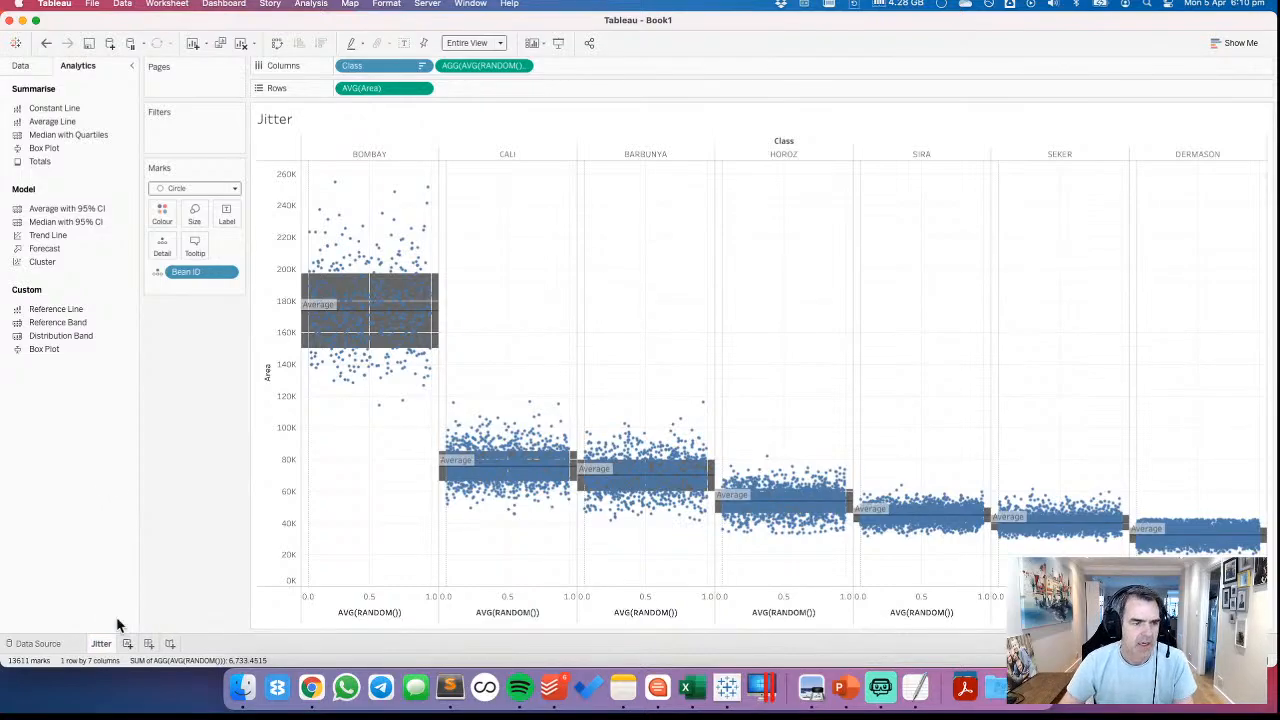
left_click(34, 68)
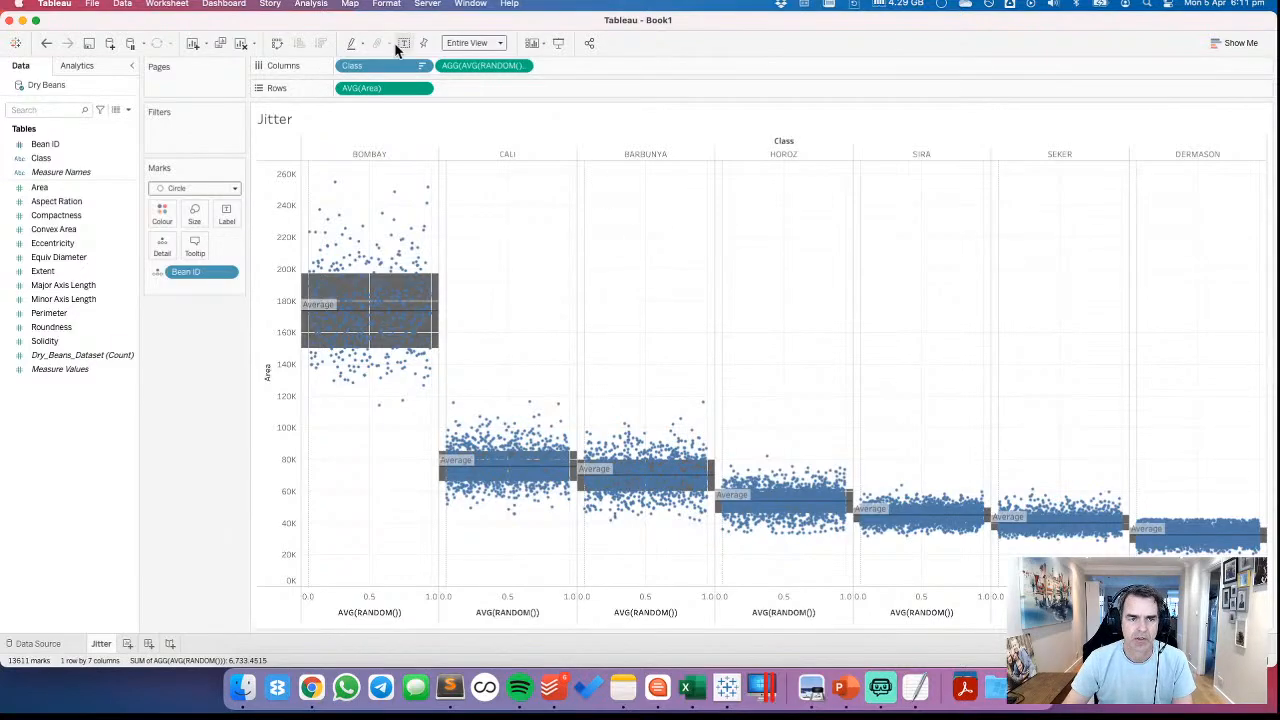
right_click(78, 440)
left_click(140, 207)
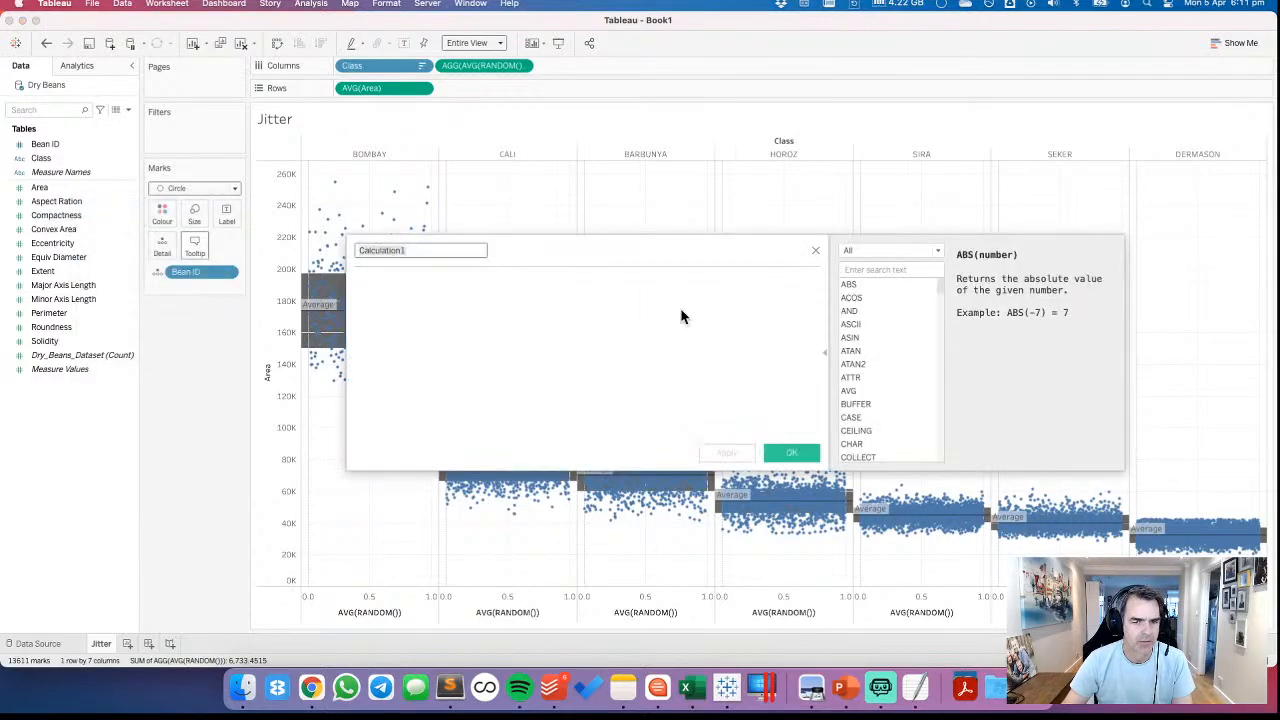
left_click(815, 250)
Set up a new parameter named SELECT A MEASURE with data type String and a list of allowable values
right_click(84, 458)
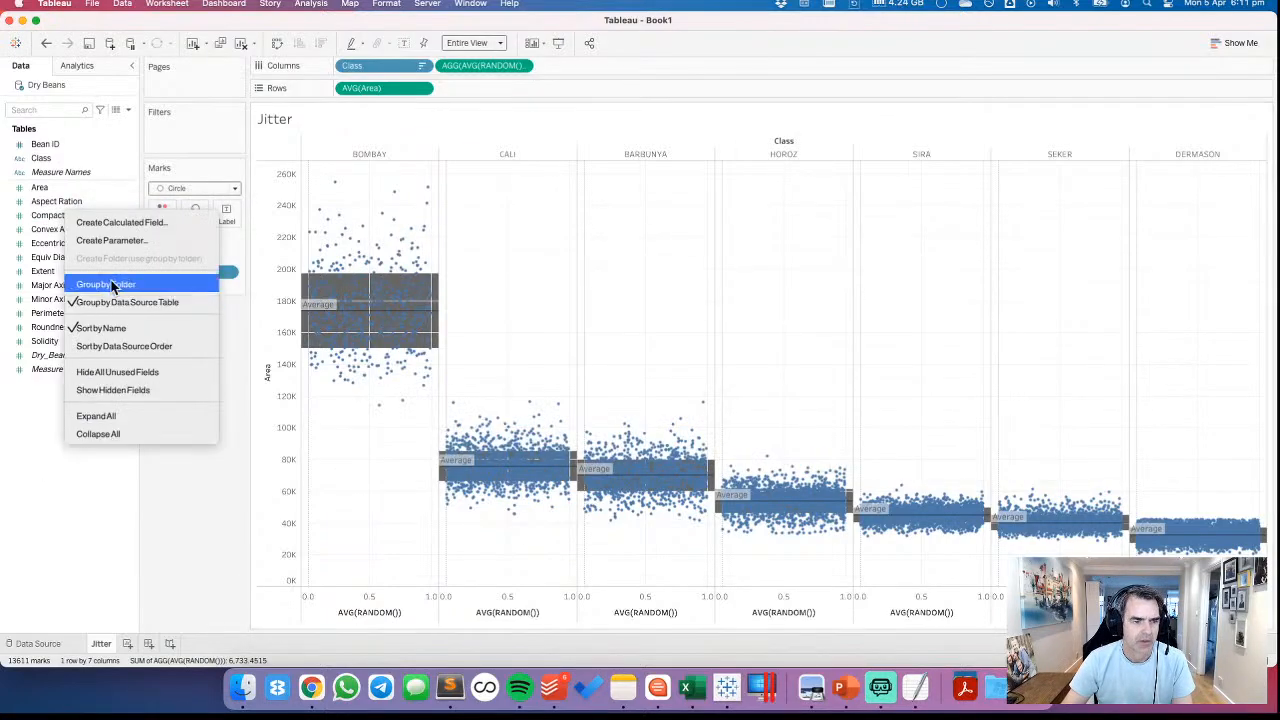
left_click(117, 242)
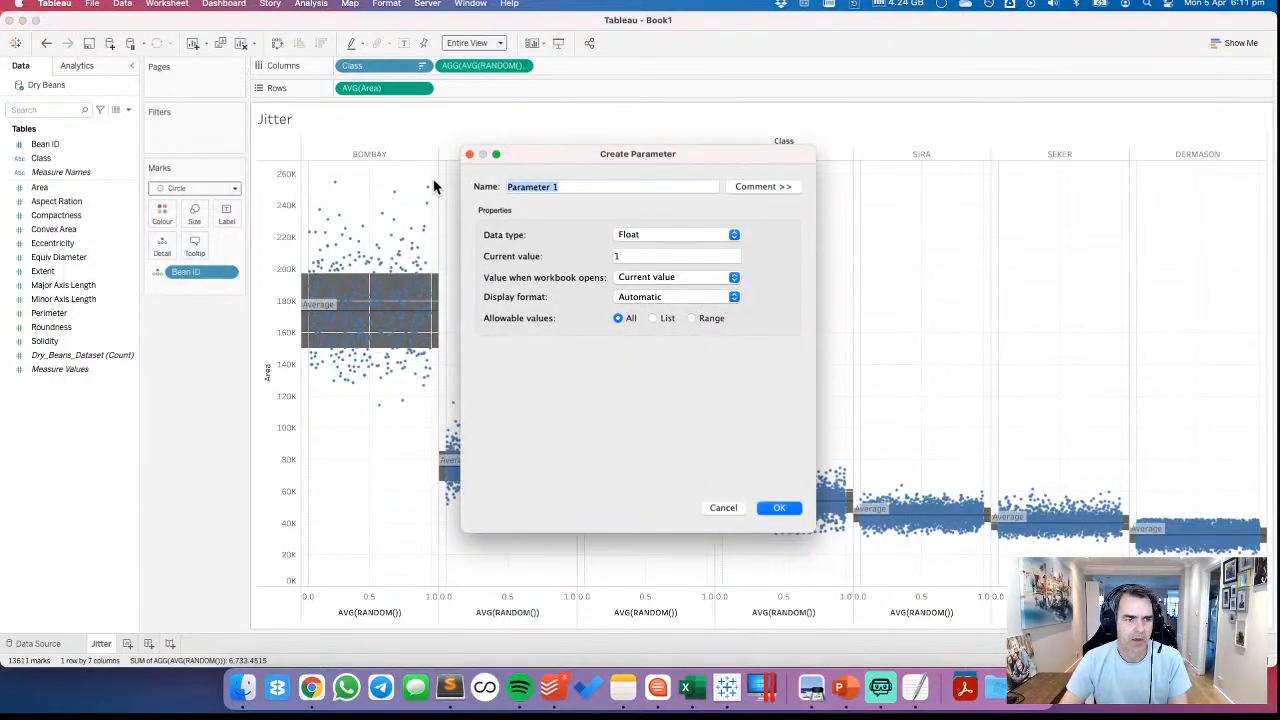
type("B")
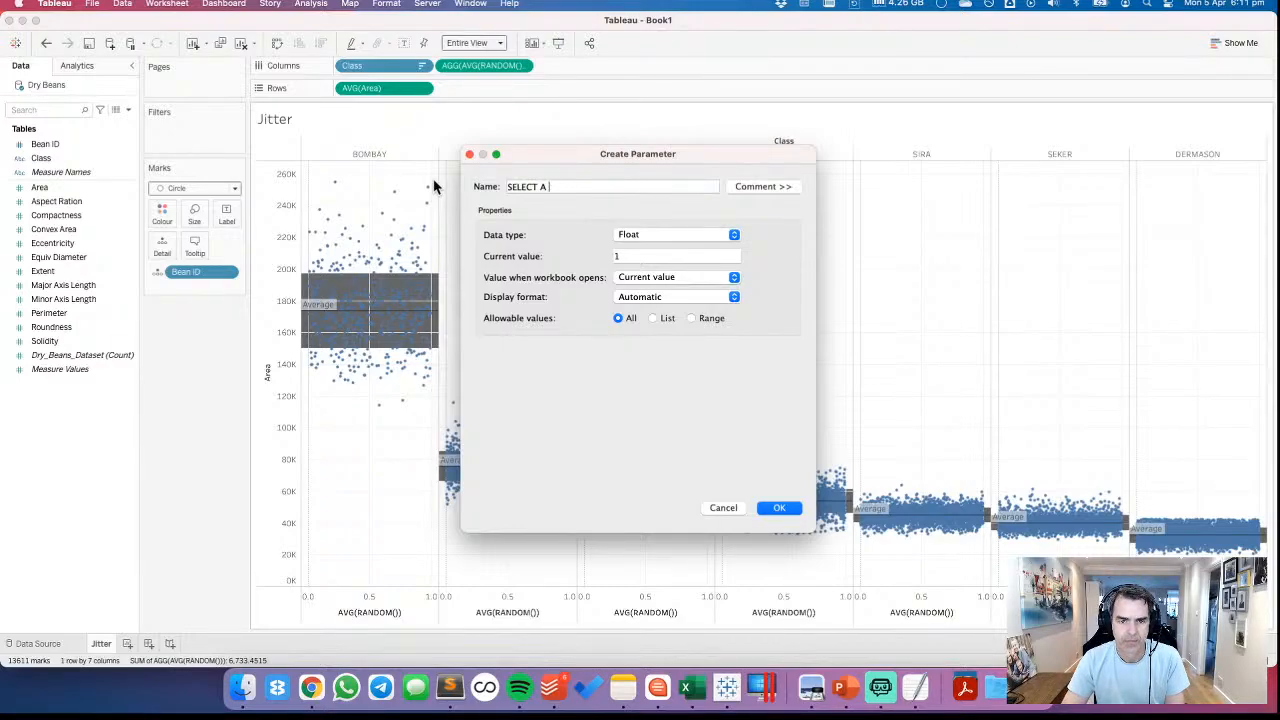
left_click(649, 234)
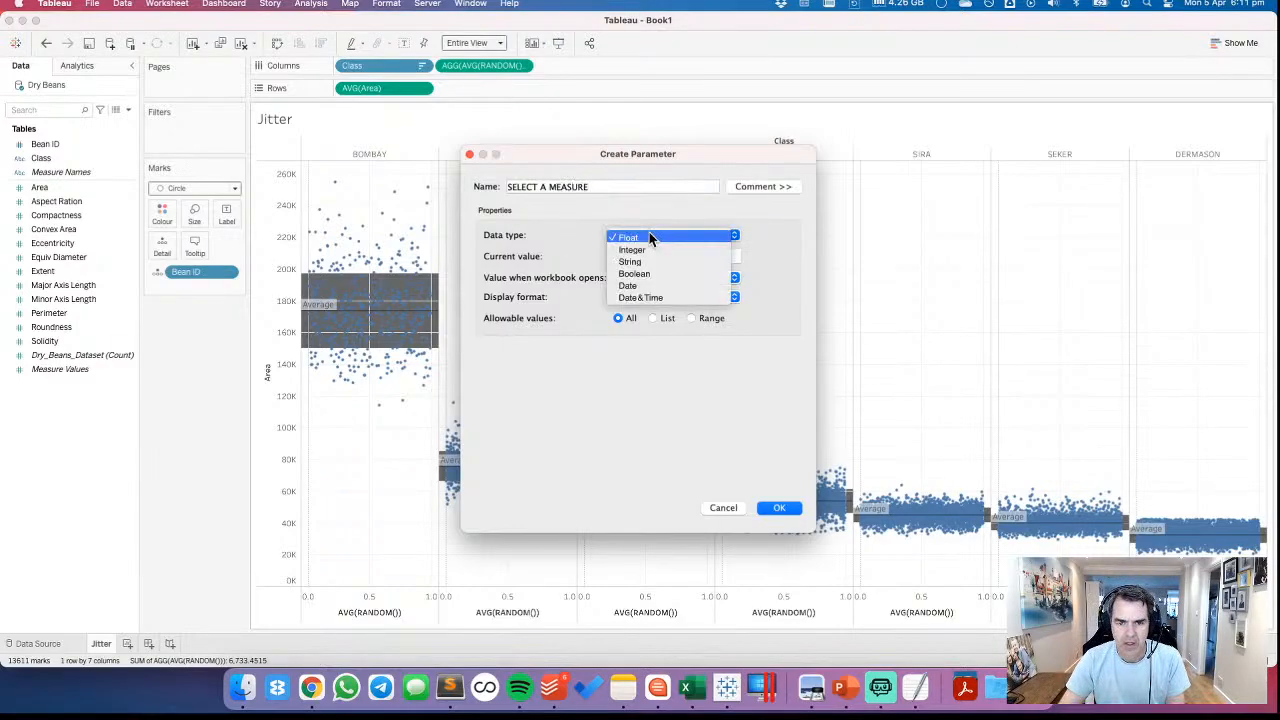
left_click(630, 261)
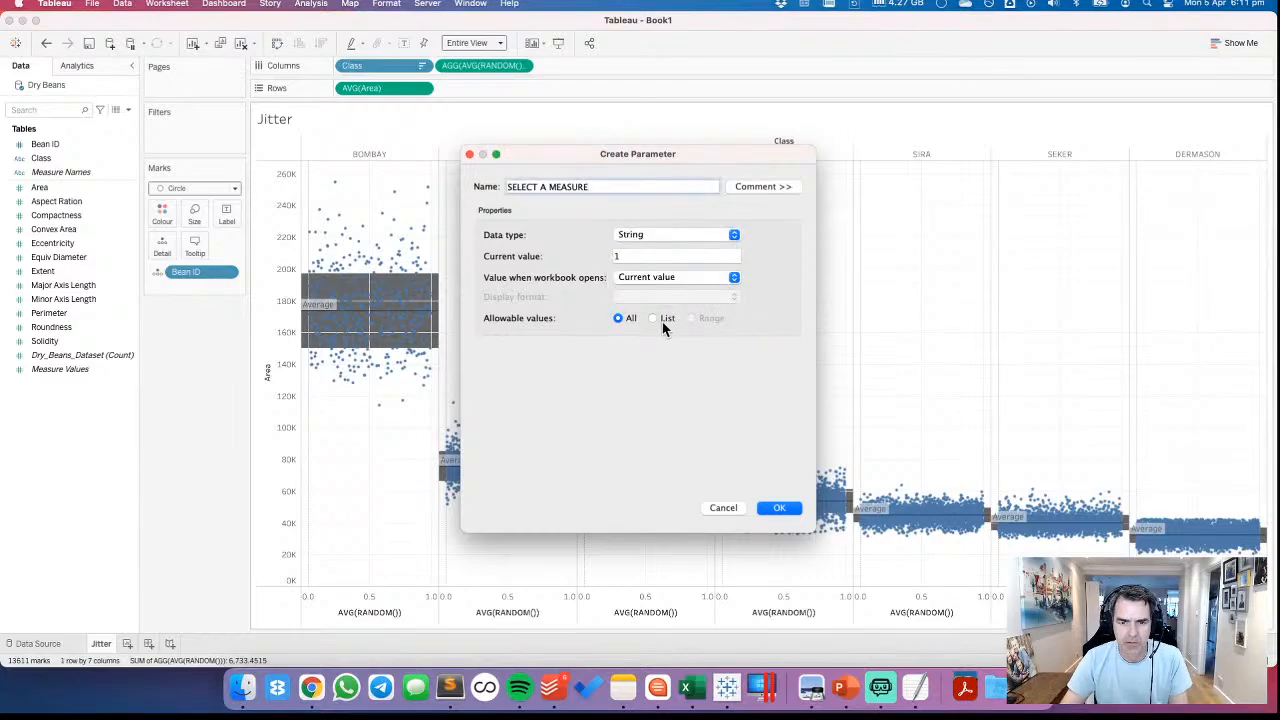
left_click(653, 318)
left_click(745, 403)
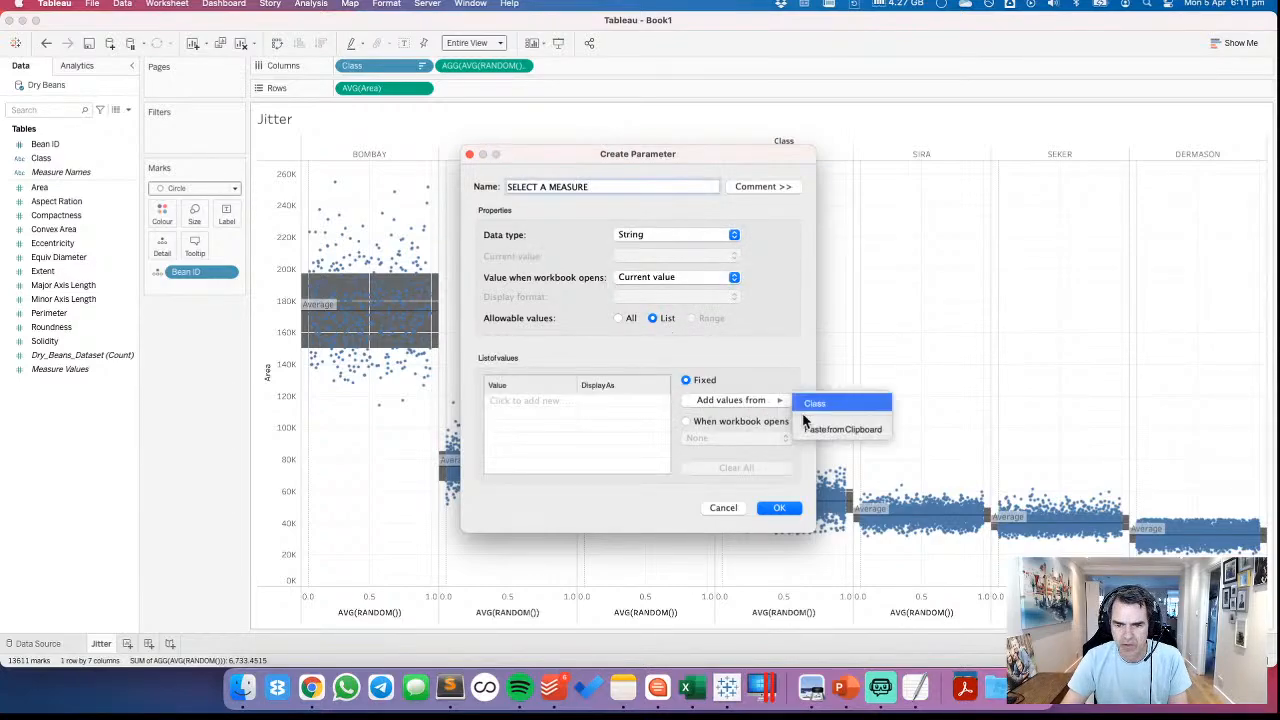
left_click(758, 358)
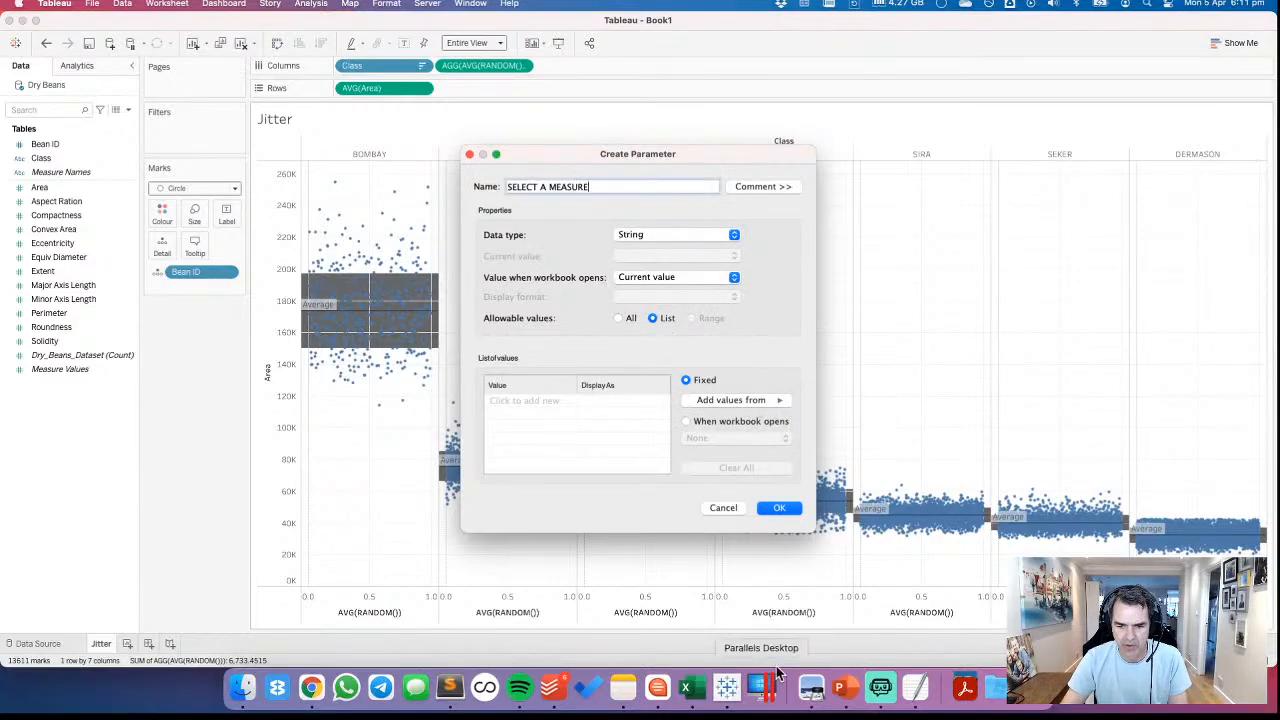
Copy attribute descriptions 1 to 12 from Dry_Bean_Dataset.txt in TextEdit and paste them into an empty Sublime Text document
left_click(916, 690)
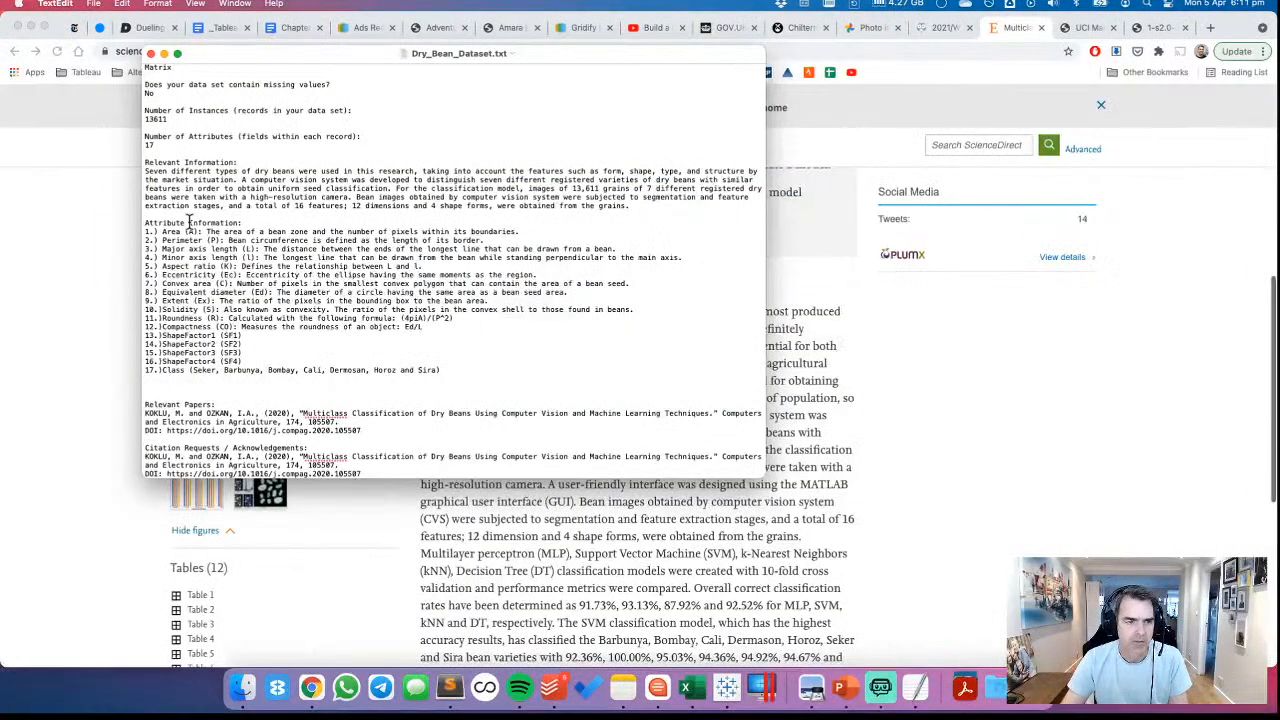
left_click_drag(145, 230, 498, 330)
key("super+c")
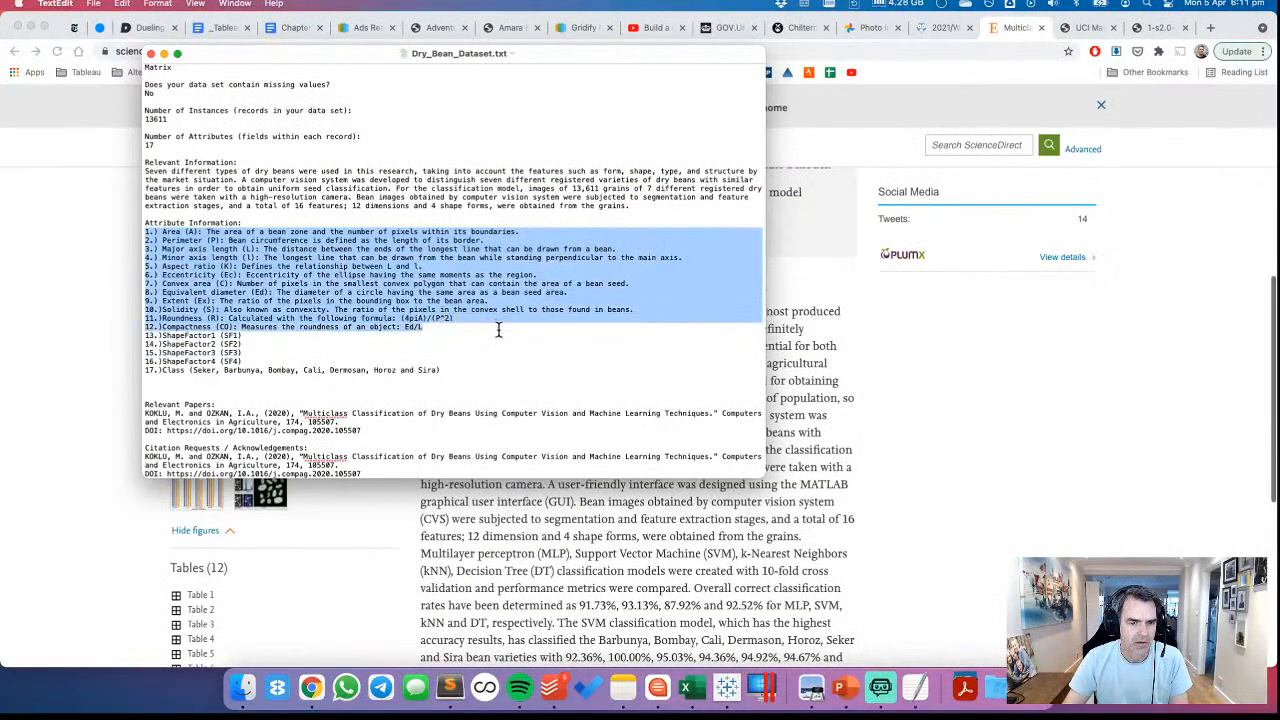
left_click(452, 690)
key("super+v")
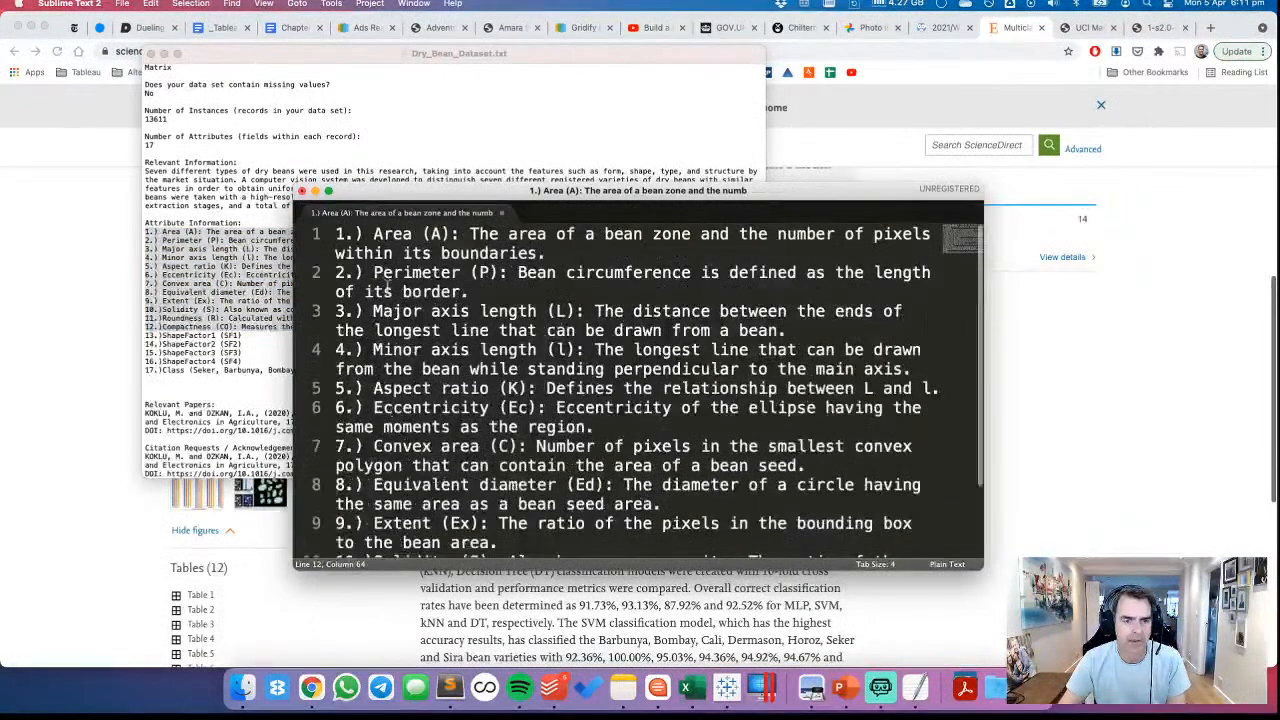
Trim the first line to just "Area", removing its number and description
left_click(374, 234)
key("BackSpace")
key("BackSpace")
key("BackSpace")
key("BackSpace")
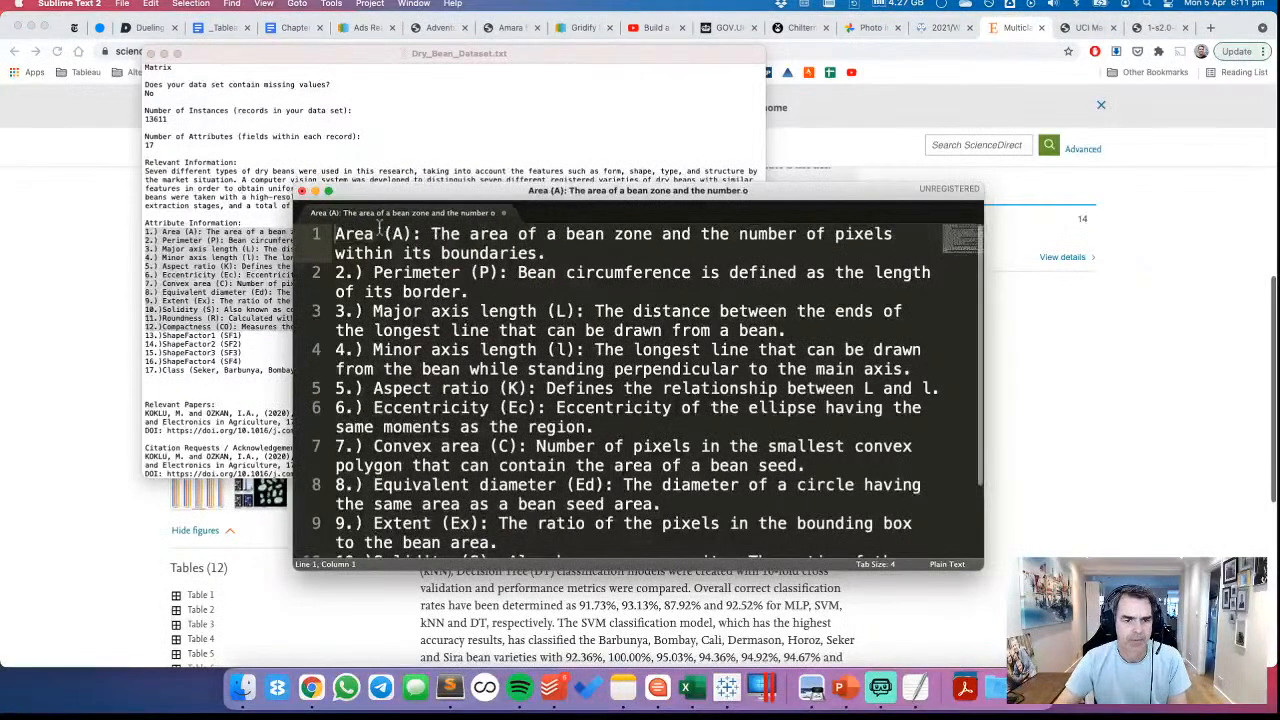
left_click_drag(378, 234, 545, 253)
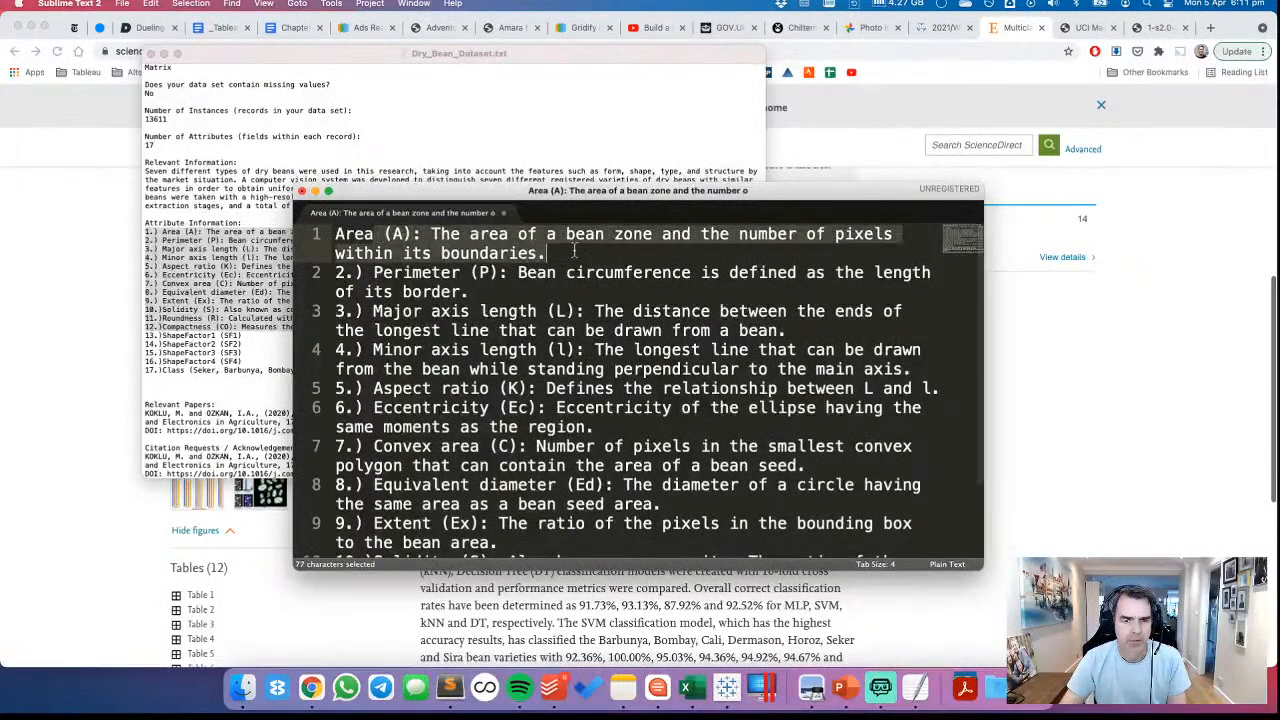
key("BackSpace")
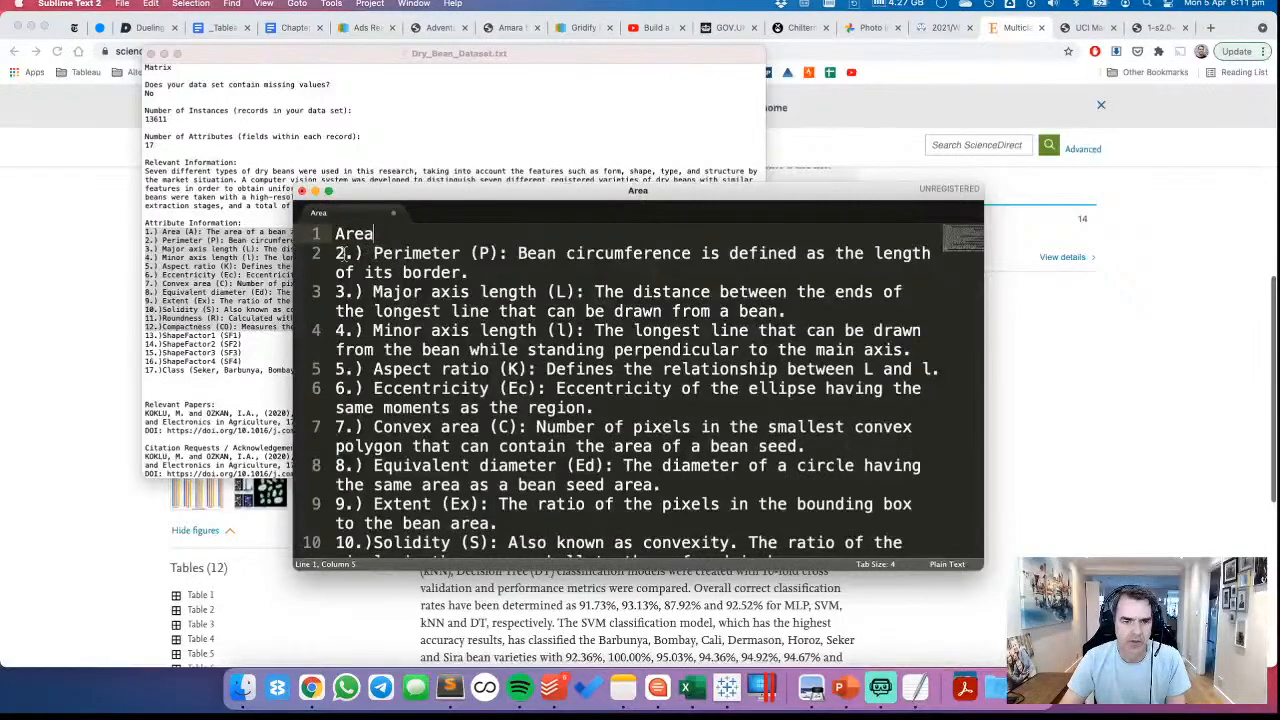
Replace the whole second line with "Perimeter"
left_click_drag(336, 253, 494, 270)
type("Perimere")
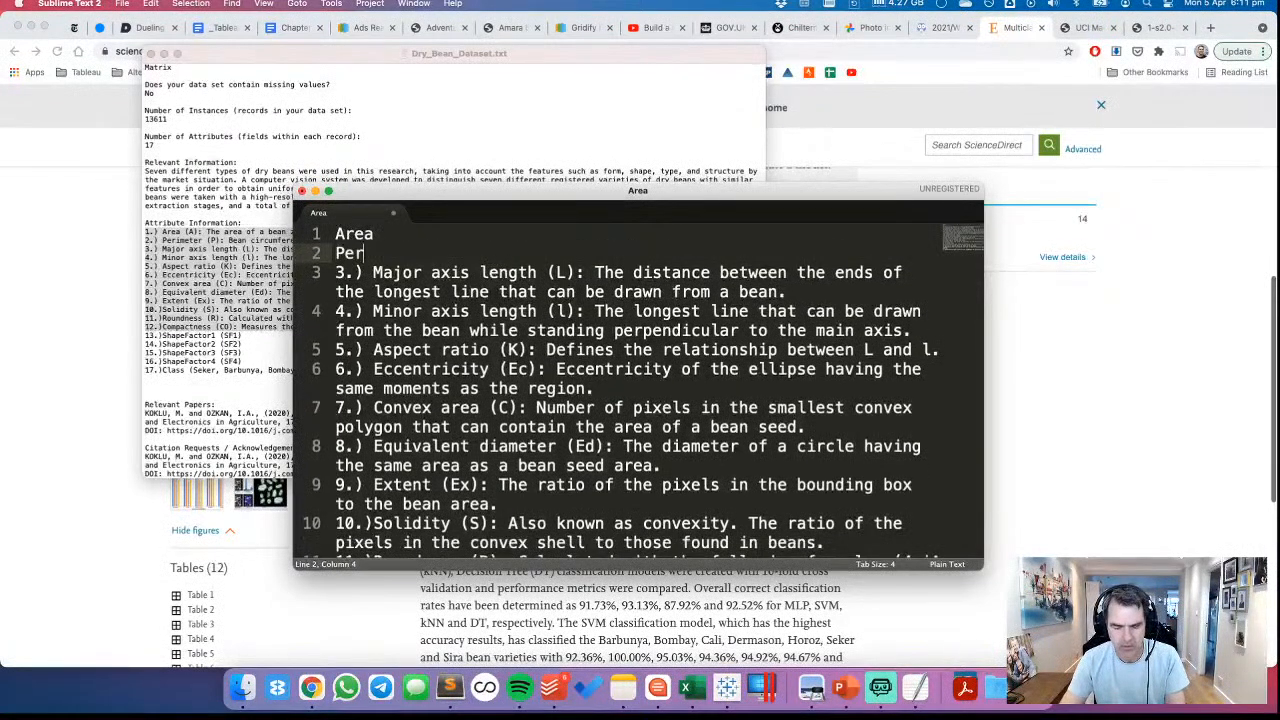
key("BackSpace")
key("BackSpace")
key("BackSpace")
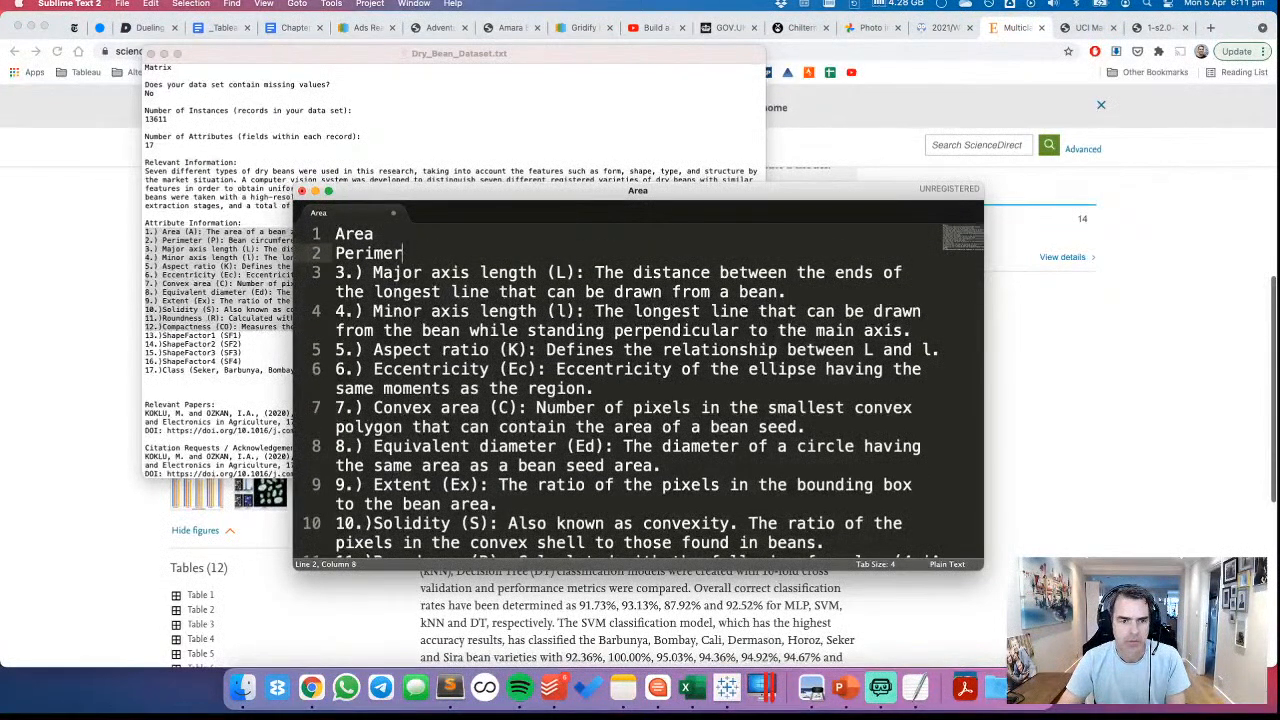
type("eter")
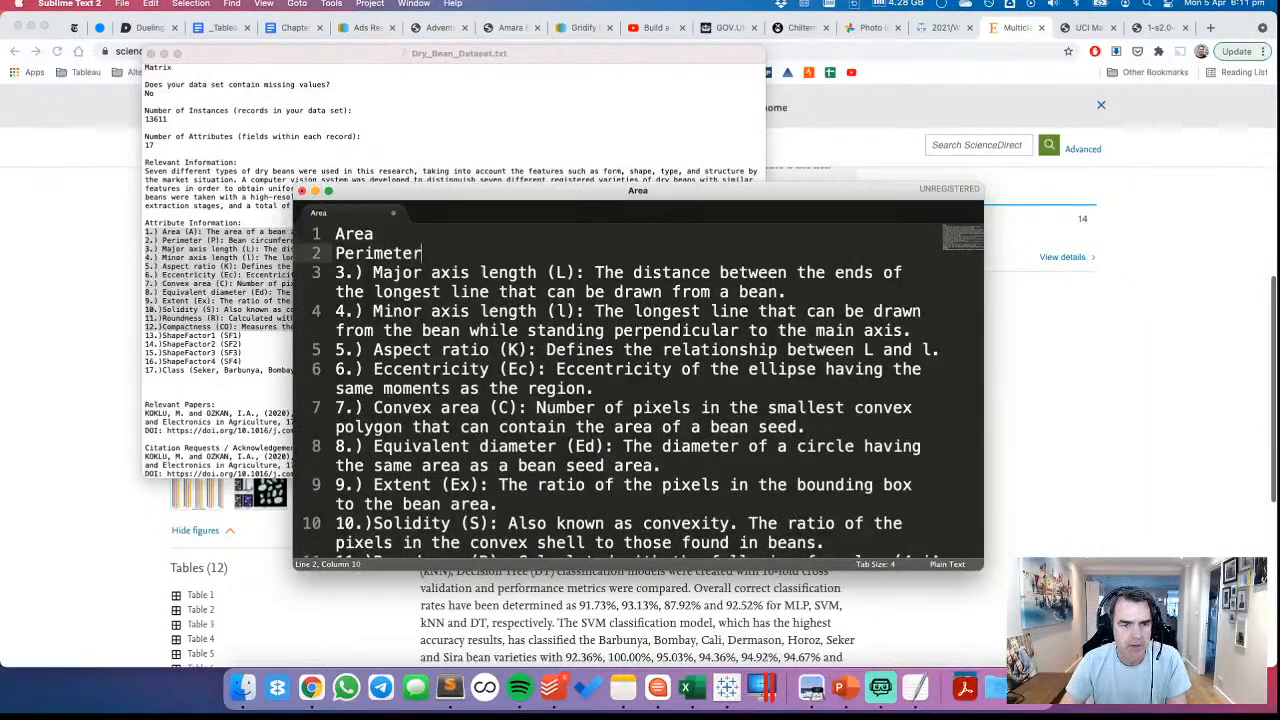
Strip the numbering and descriptions from lines 3 and 4, leaving "Major axis length" and "Minor axis length"
left_click_drag(335, 273, 373, 275)
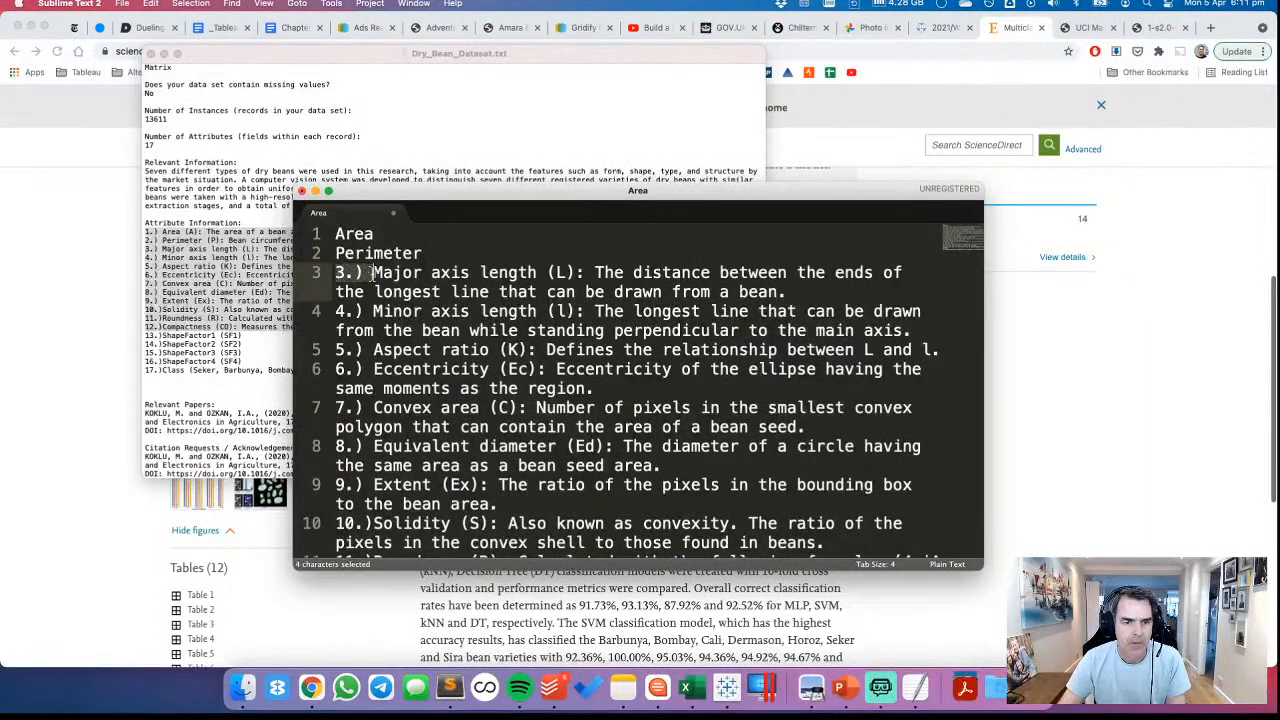
key("BackSpace")
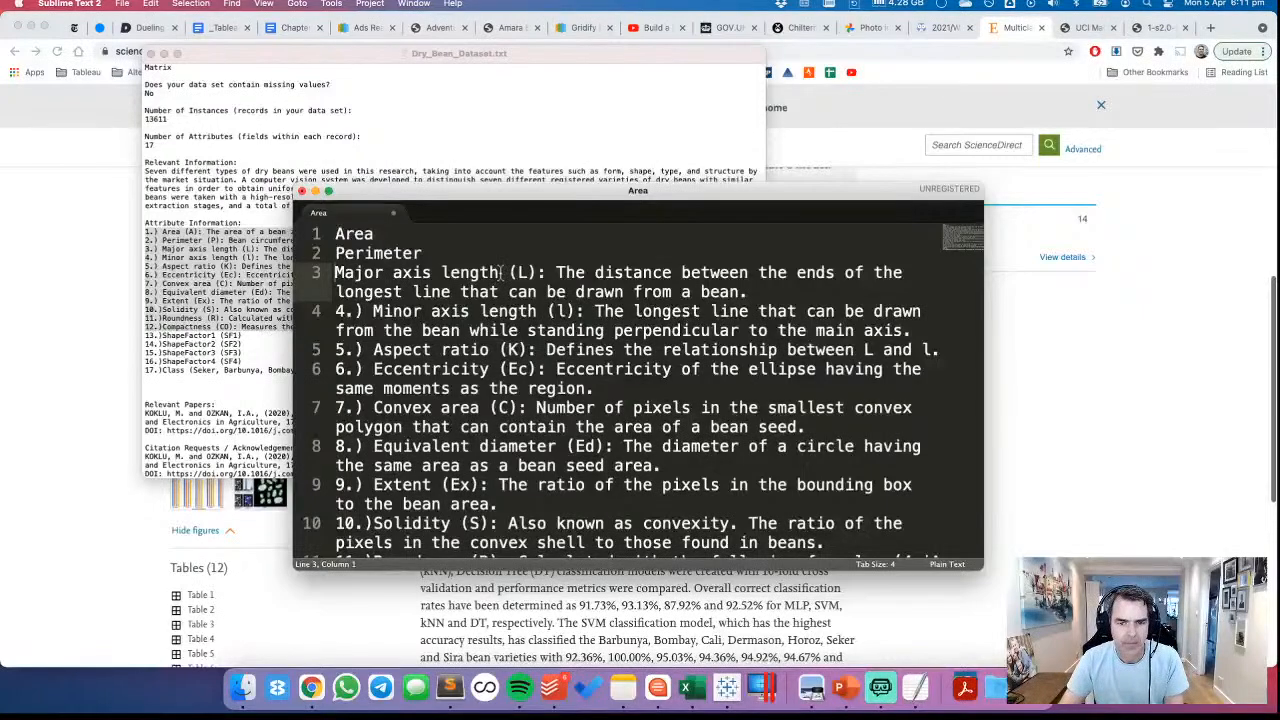
left_click_drag(498, 274, 776, 298)
key("BackSpace")
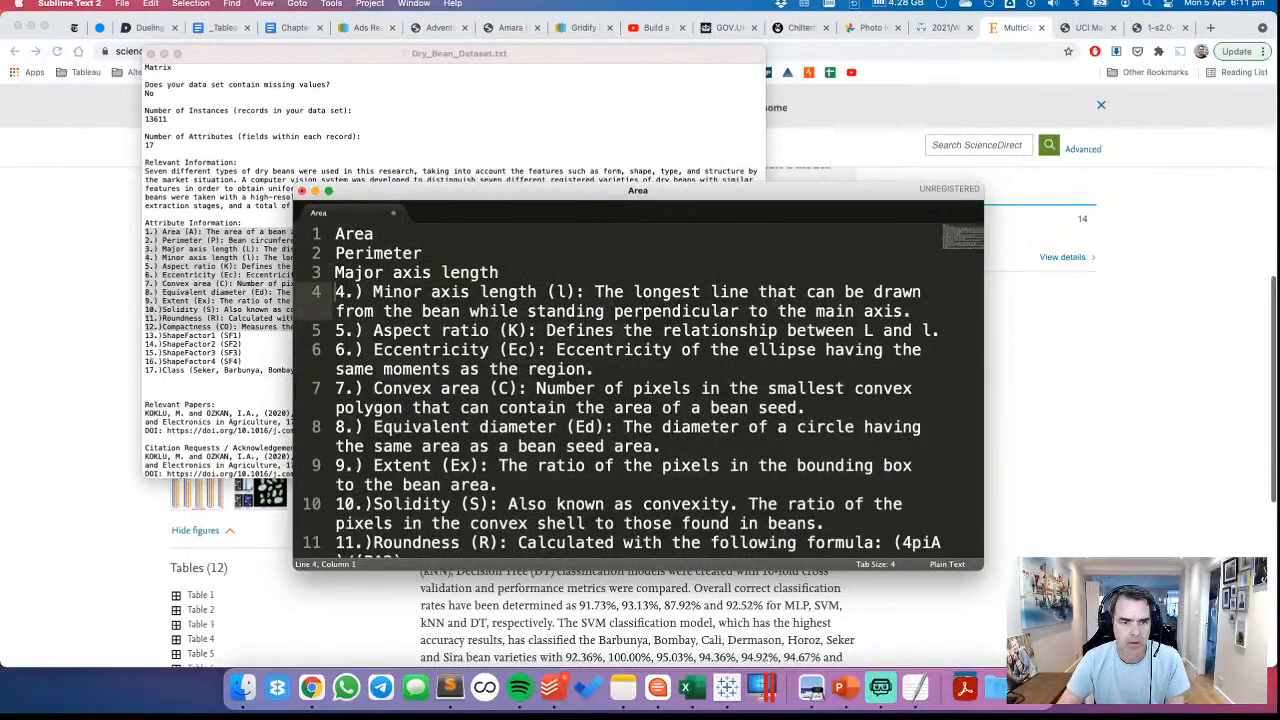
left_click_drag(335, 292, 373, 292)
key("BackSpace")
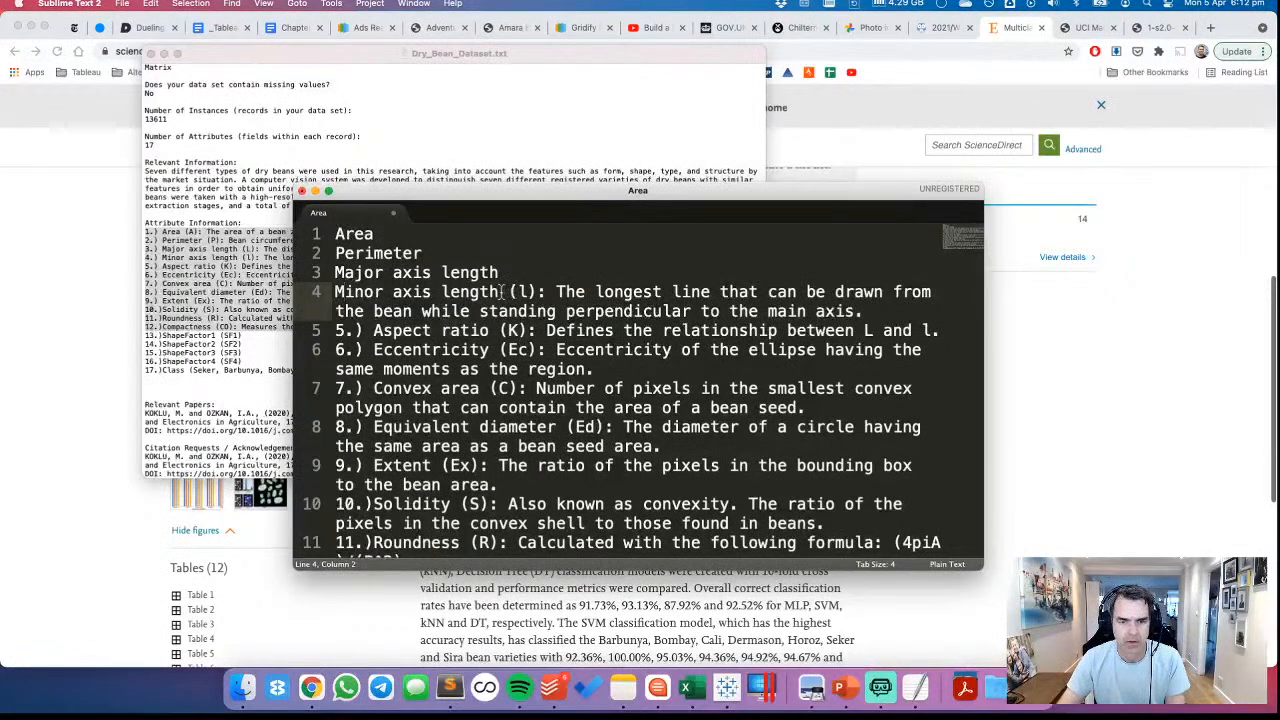
left_click_drag(499, 291, 862, 311)
key("BackSpace")
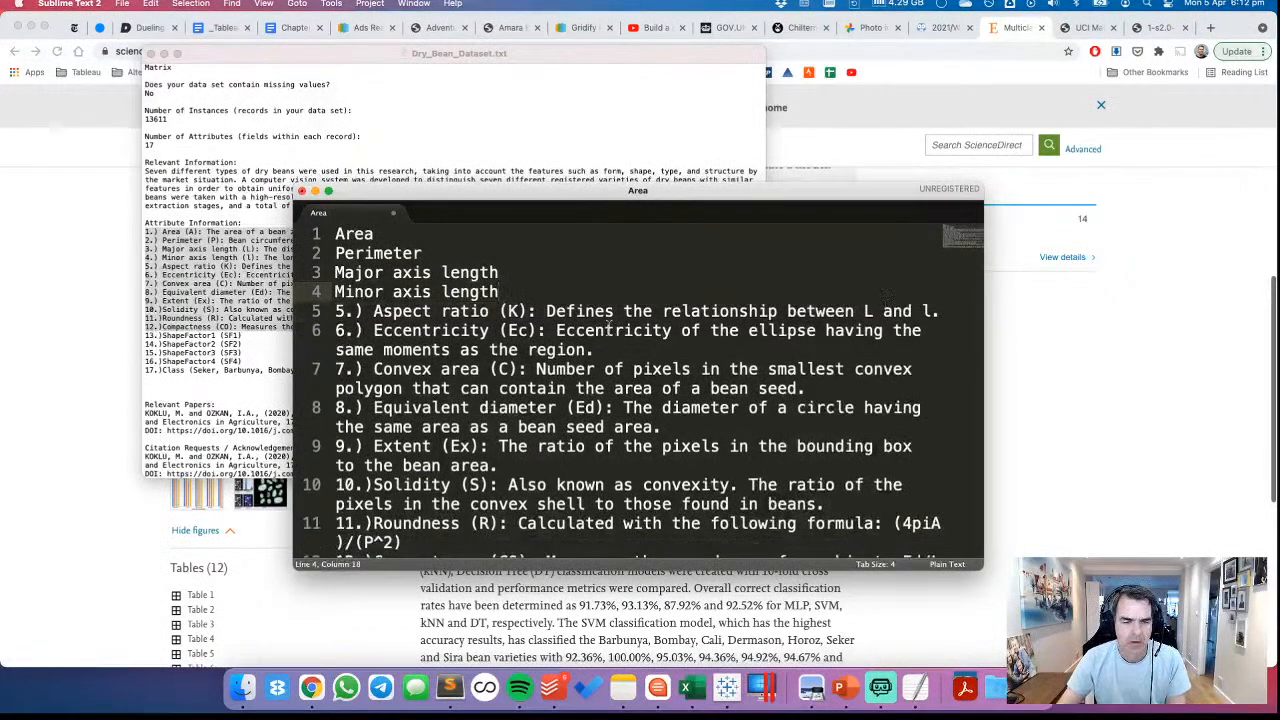
Strip lines 5 and 6 down to "Aspect ratio" and "Eccentricity", and switch back to Tableau
left_click_drag(373, 311, 335, 311)
key("BackSpace")
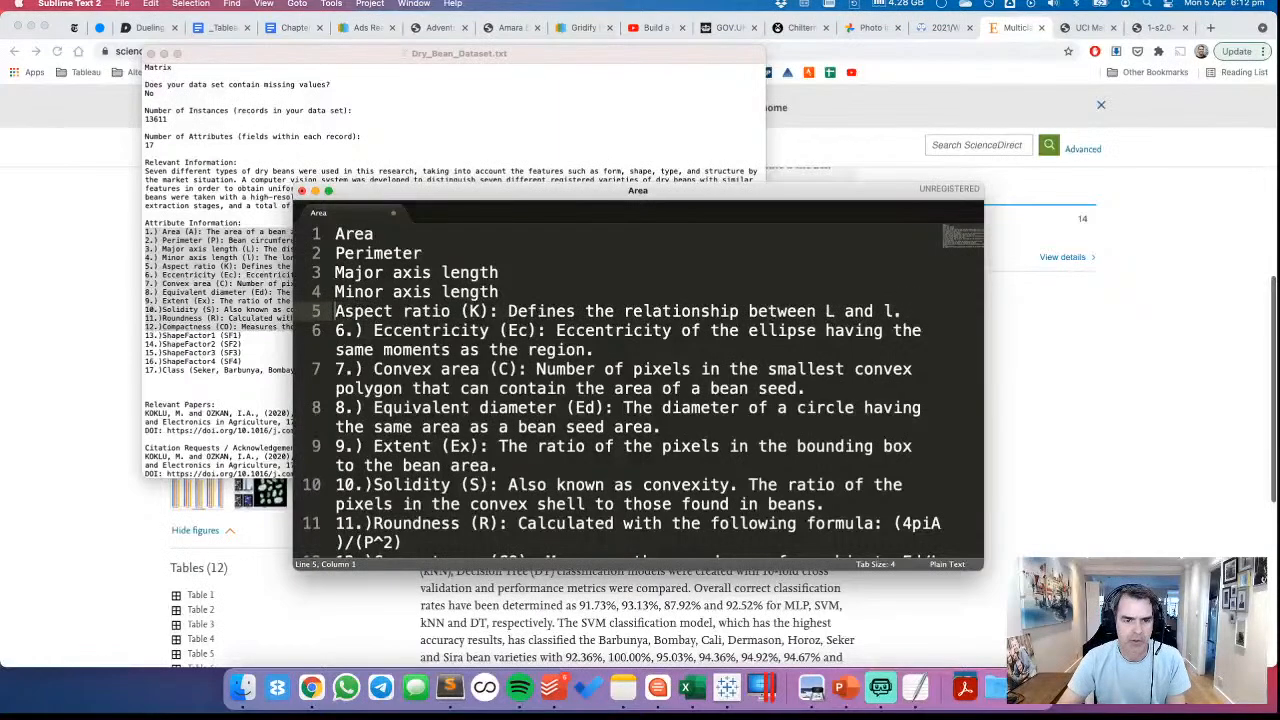
left_click_drag(450, 311, 903, 311)
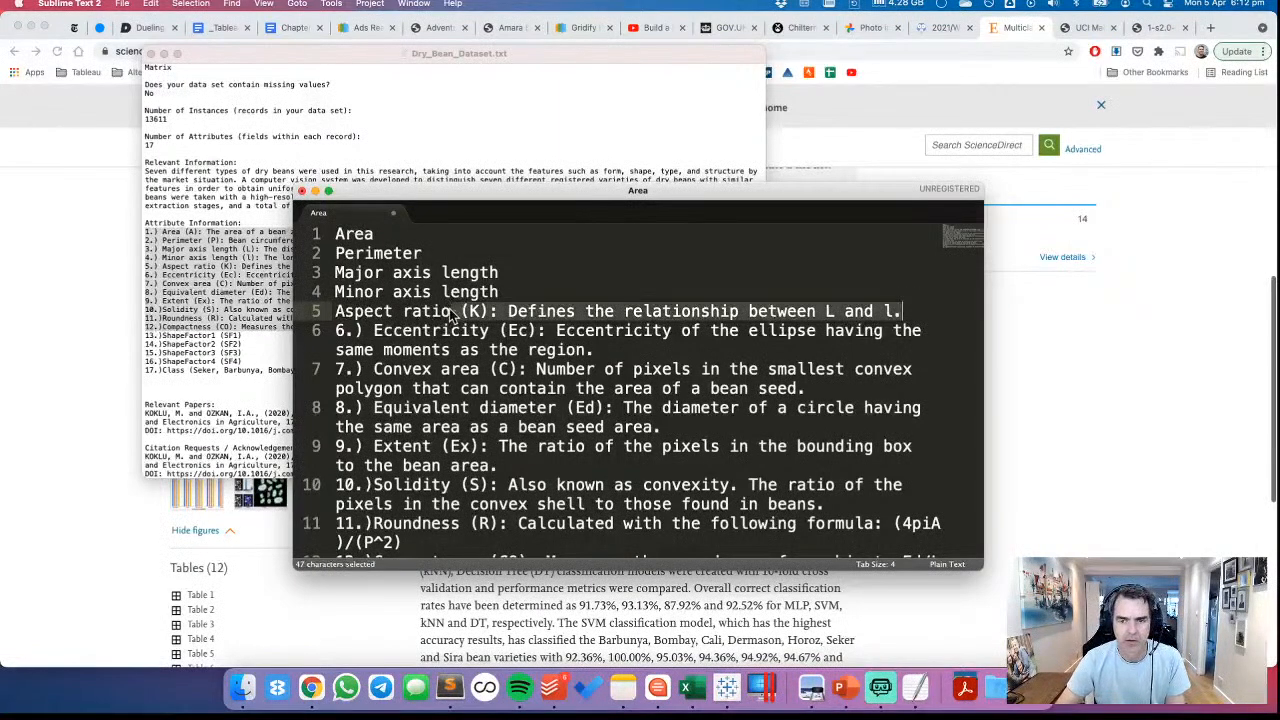
key("BackSpace")
left_click_drag(346, 330, 373, 330)
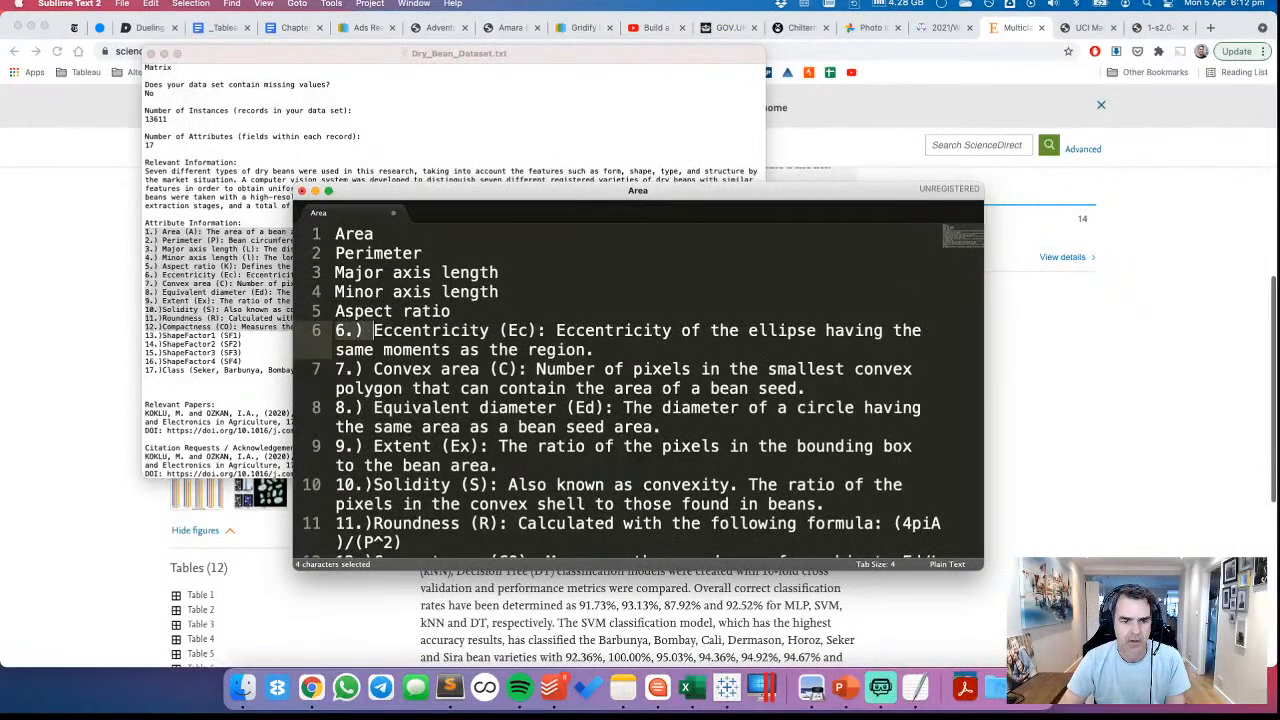
key("BackSpace")
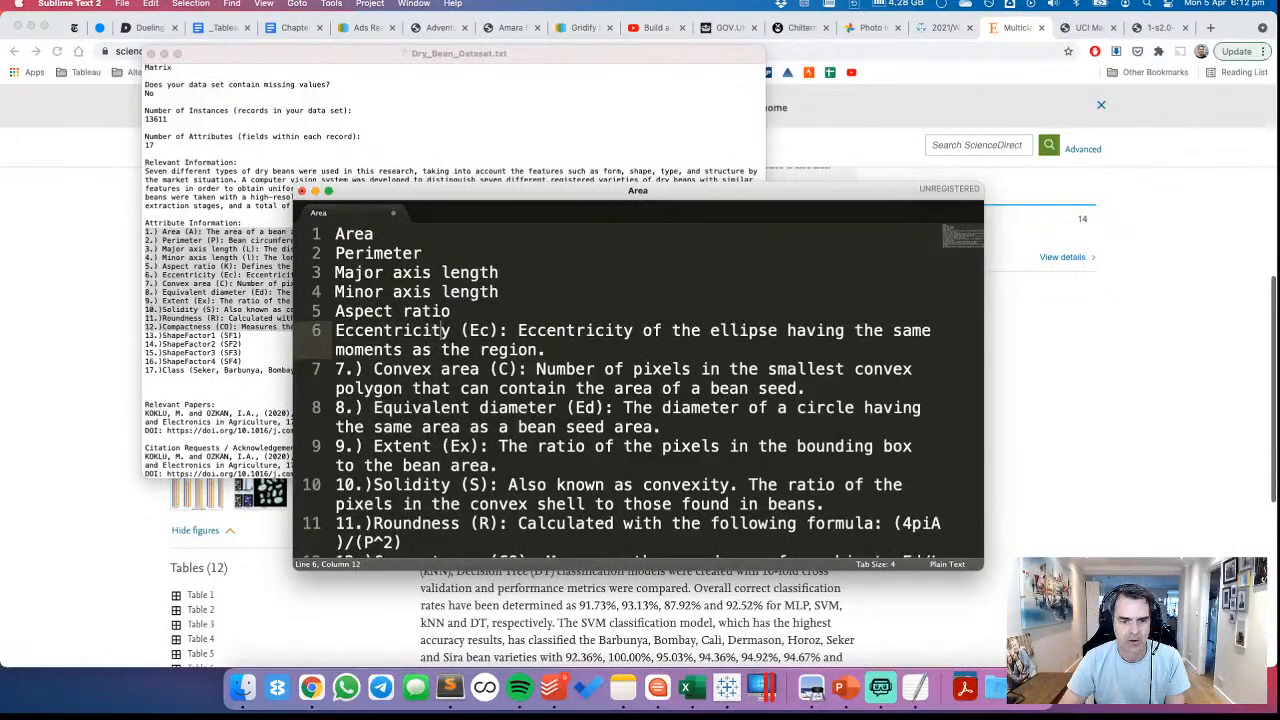
left_click_drag(451, 330, 546, 350)
key("BackSpace")
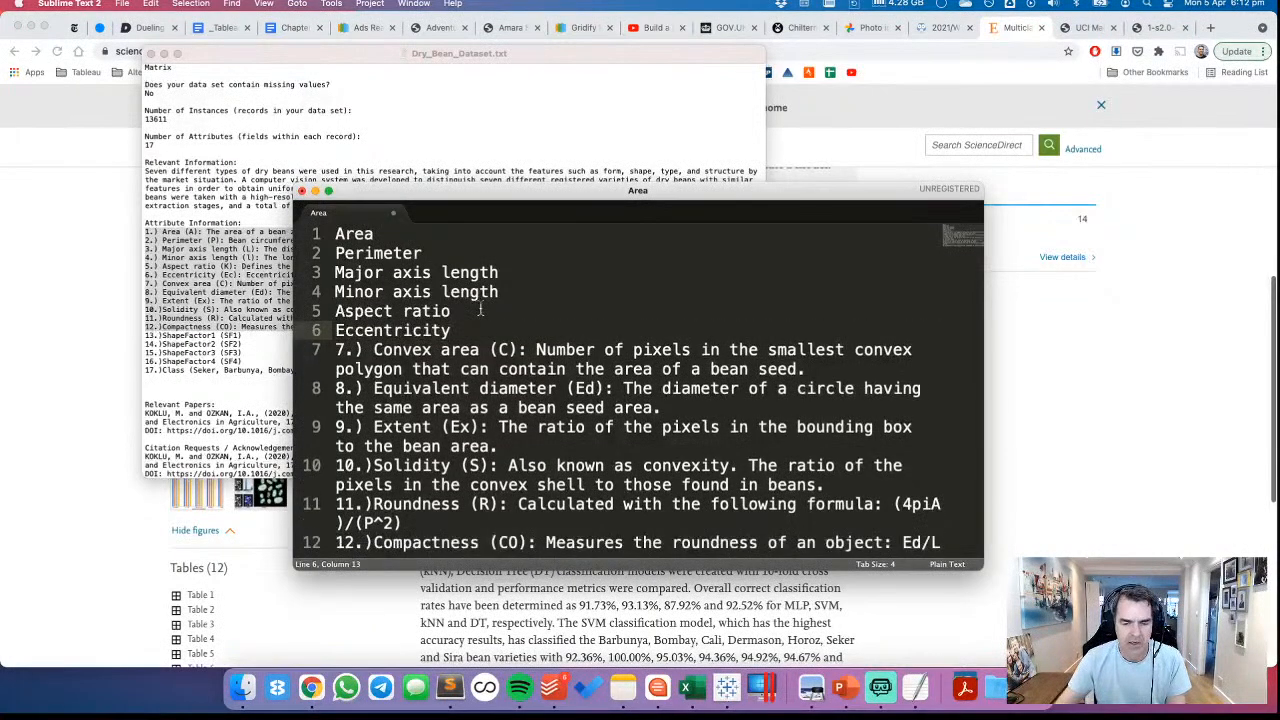
left_click(727, 687)
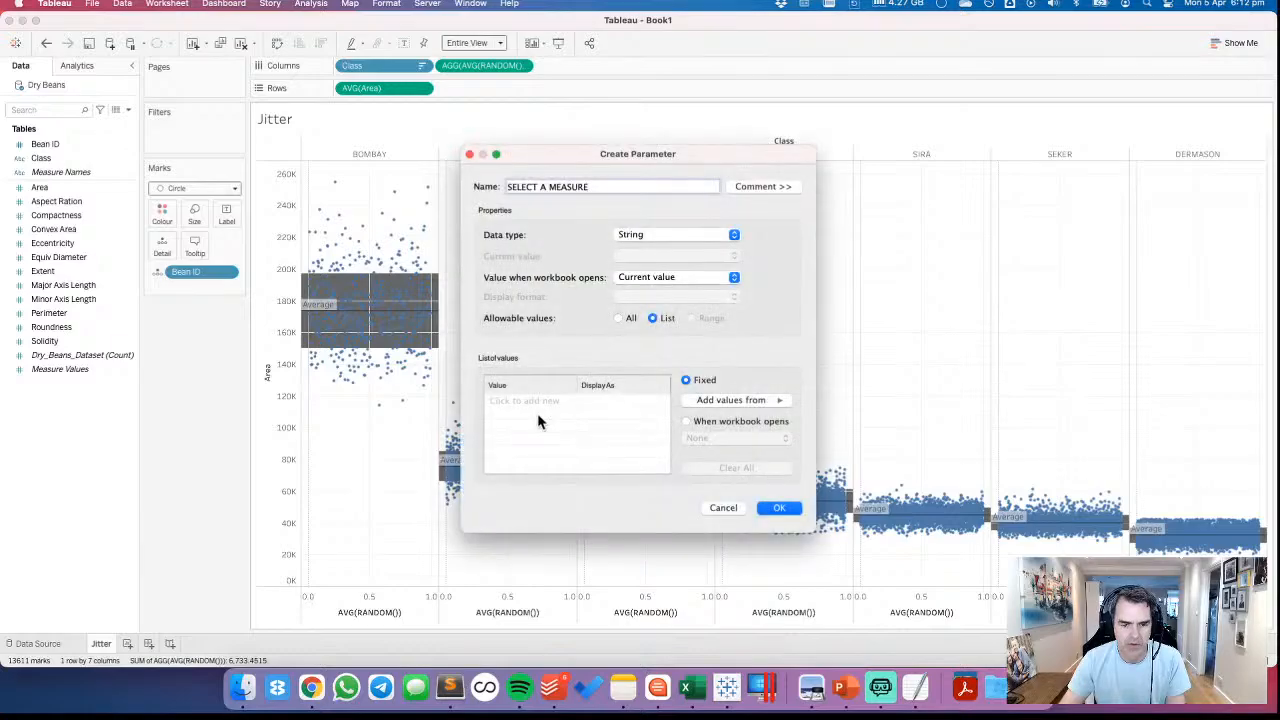
Save the SELECT A MEASURE parameter and chart Measure Values in columns by Measure Names in rows on a new worksheet
left_click(779, 508)
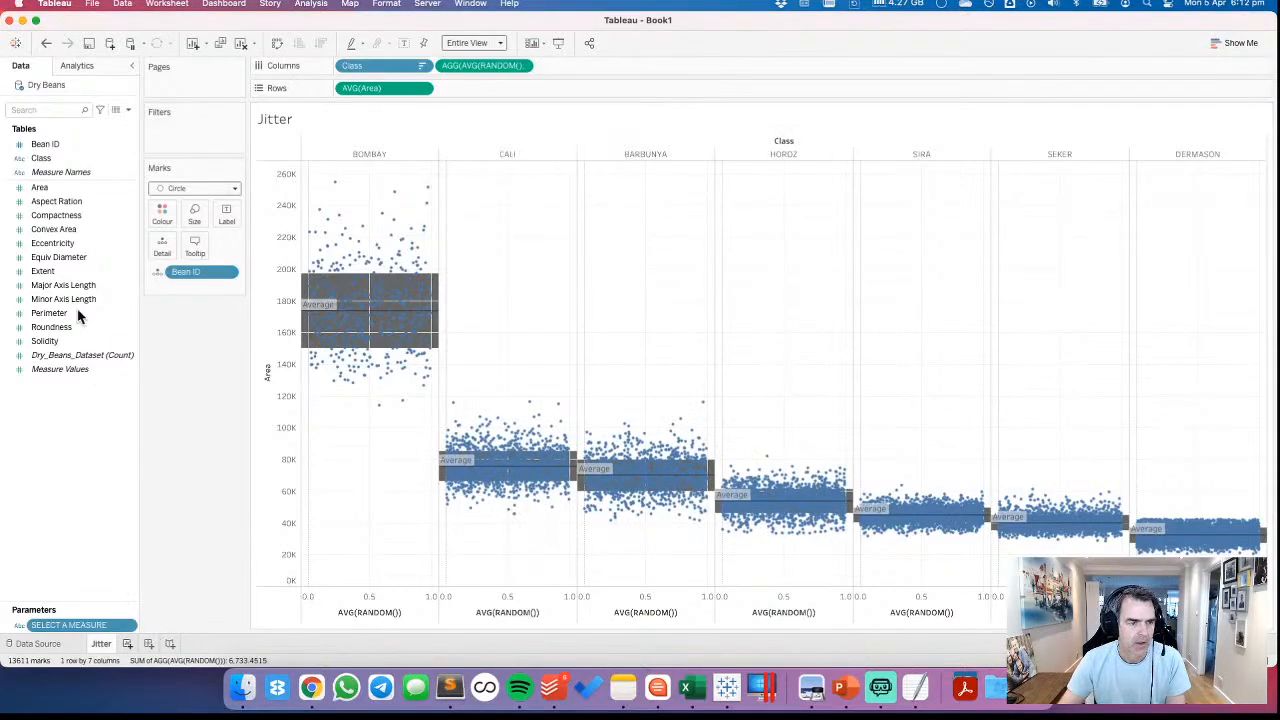
key("super+t")
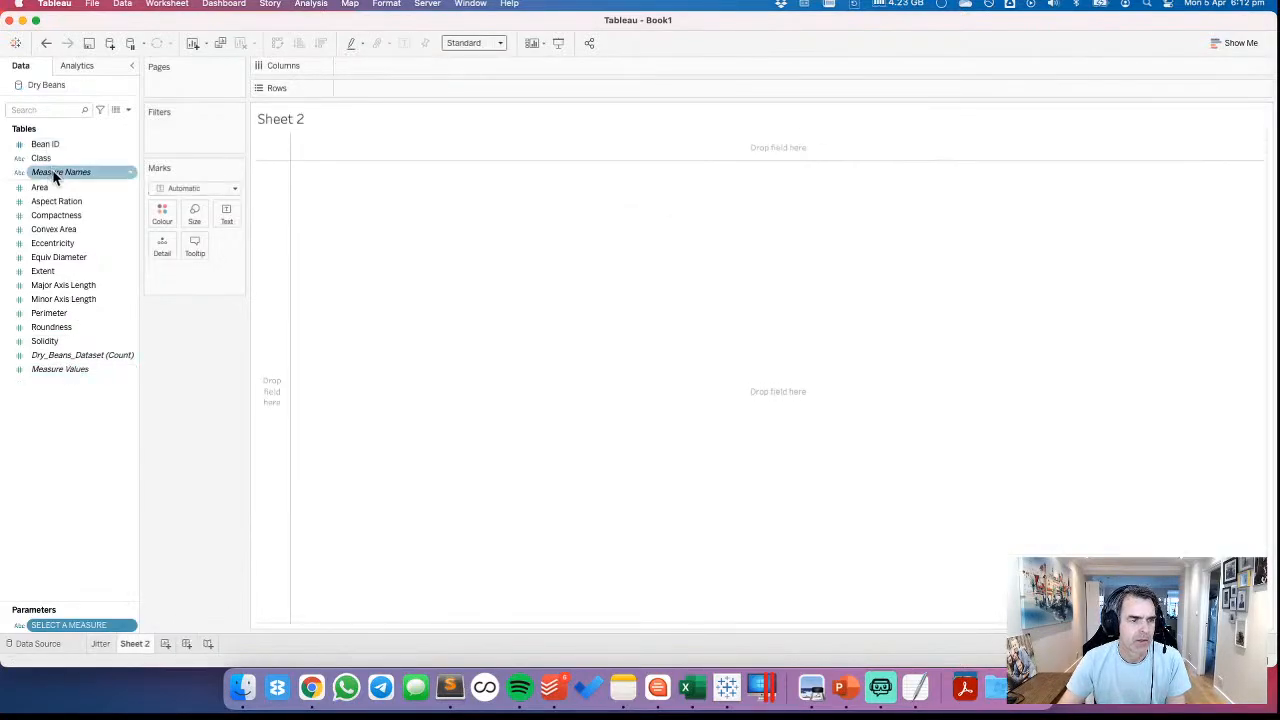
left_click_drag(55, 175, 281, 211)
left_click_drag(57, 369, 417, 69)
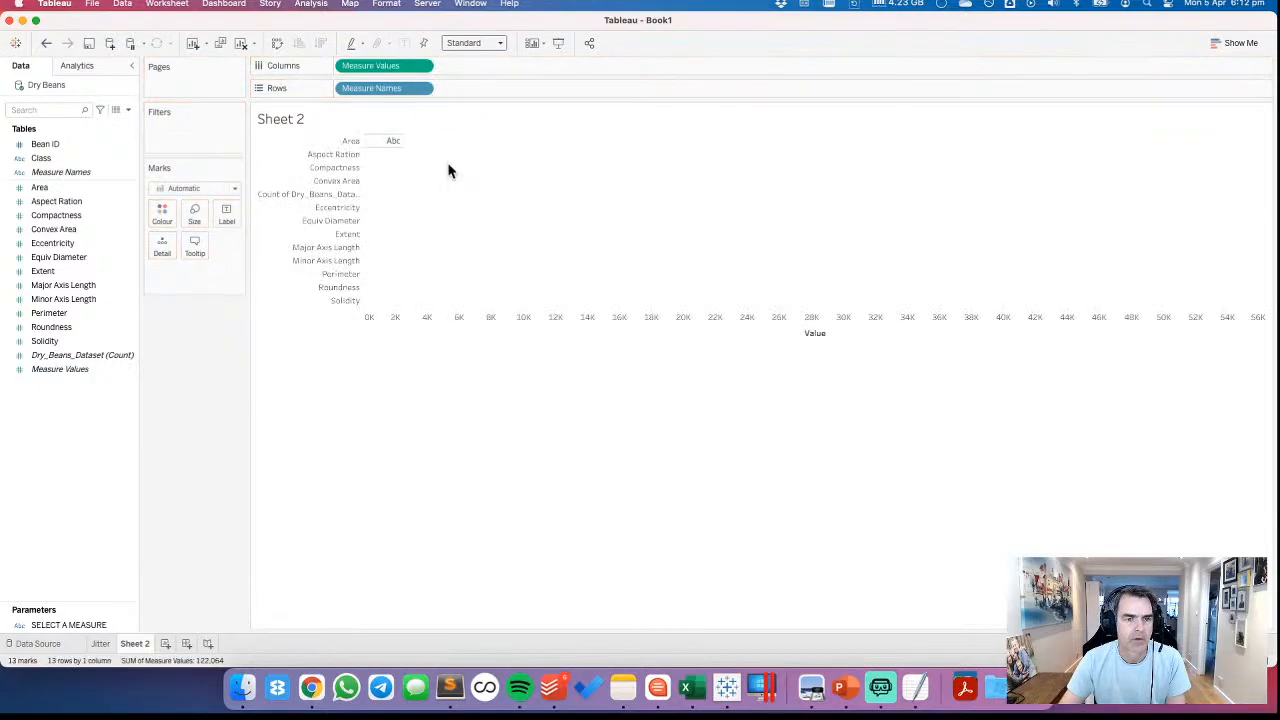
Copy the new chart's data as a crosstab and paste it into a new Sublime Text file
right_click(452, 294)
mouse_move(510, 364)
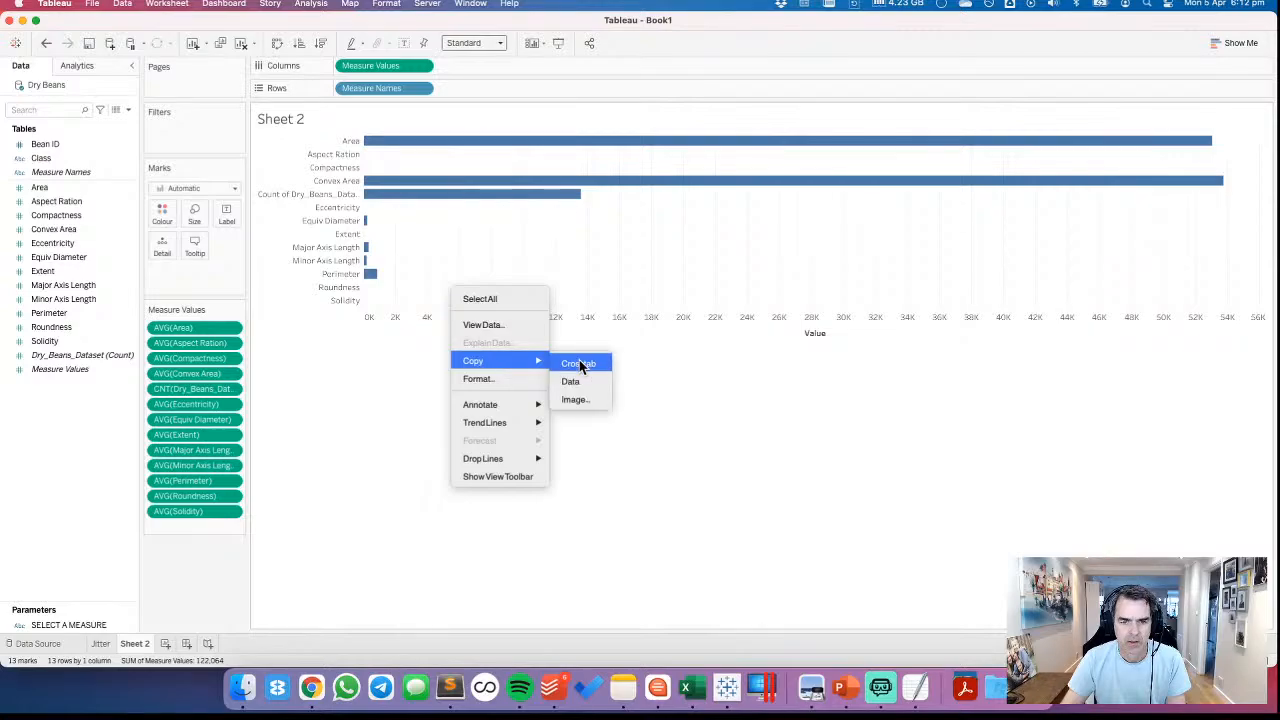
left_click(579, 365)
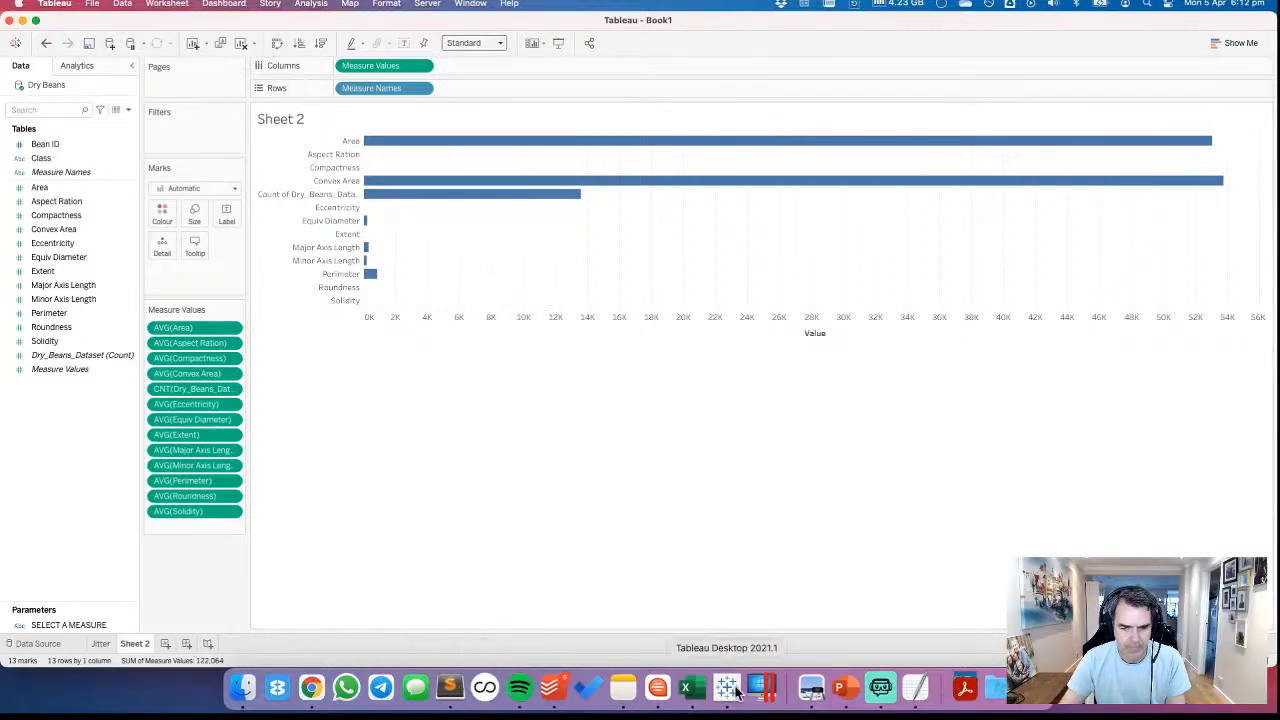
left_click(449, 687)
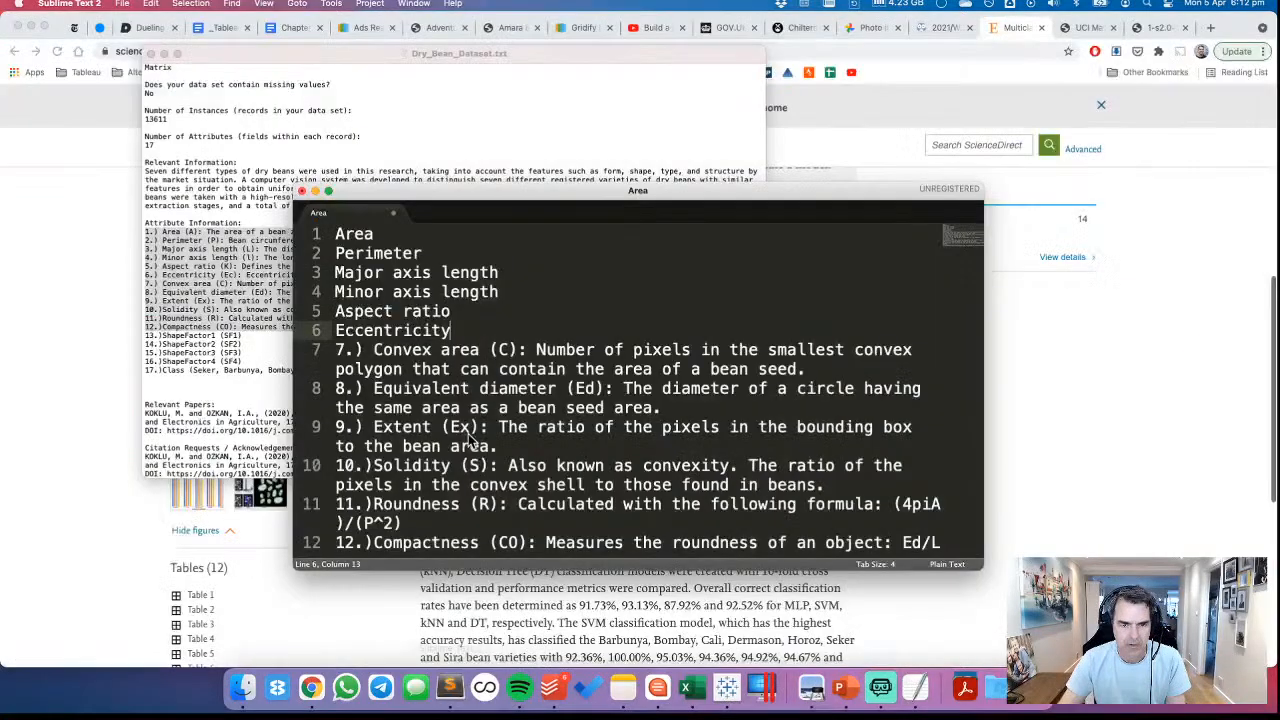
double_click(437, 213)
key("super+v")
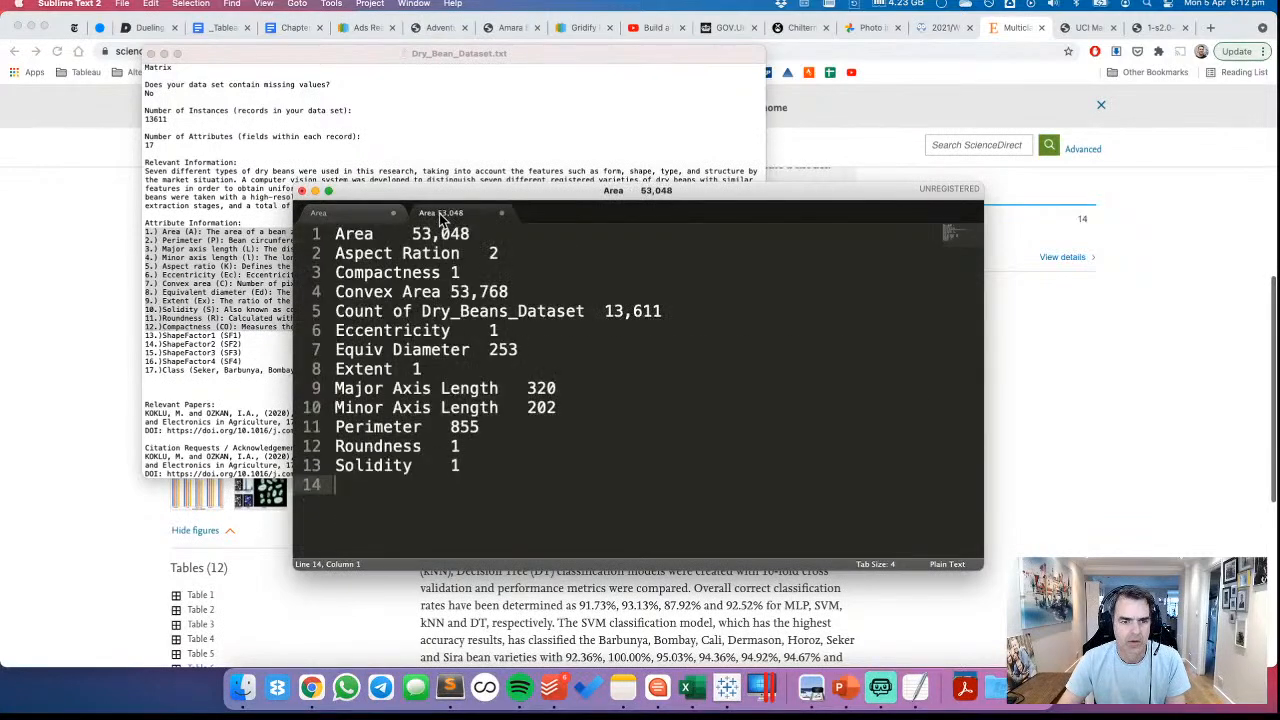
Remove the numbers after "Area" and "Aspect Ration" on the first two lines
left_click(374, 234)
key("shift+End")
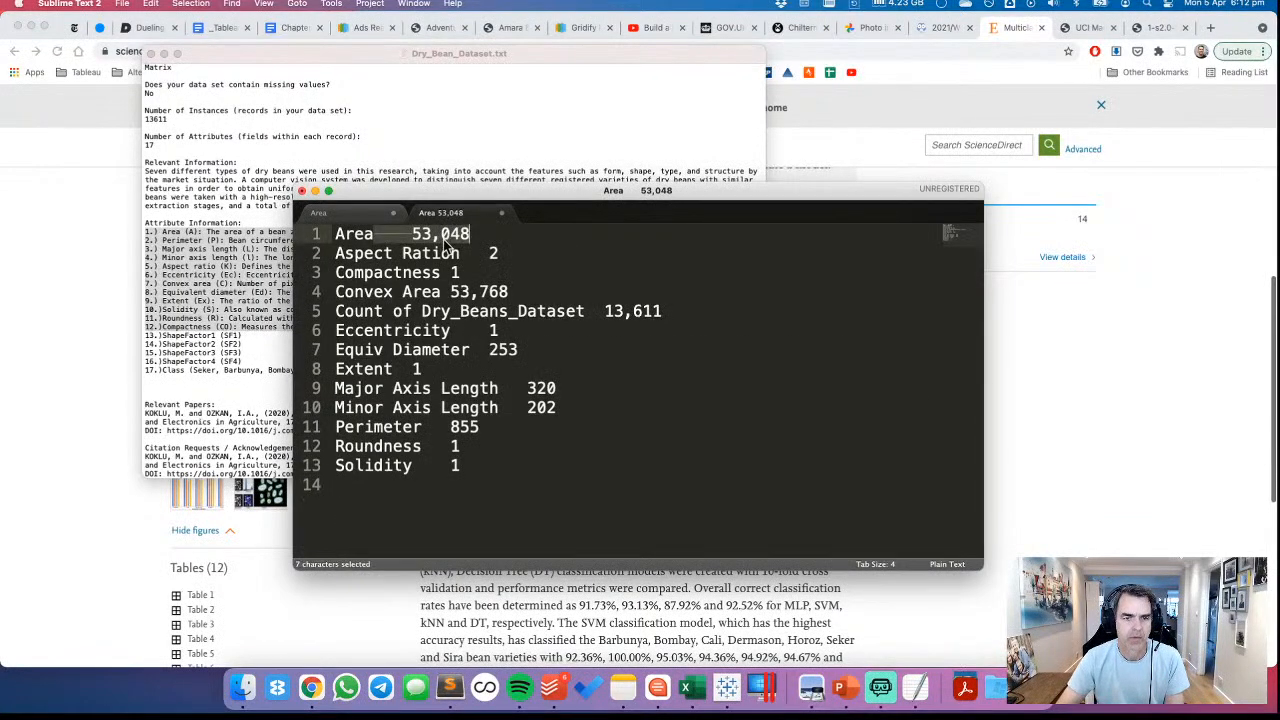
key("BackSpace")
left_click(461, 254)
key("shift+End")
key("BackSpace")
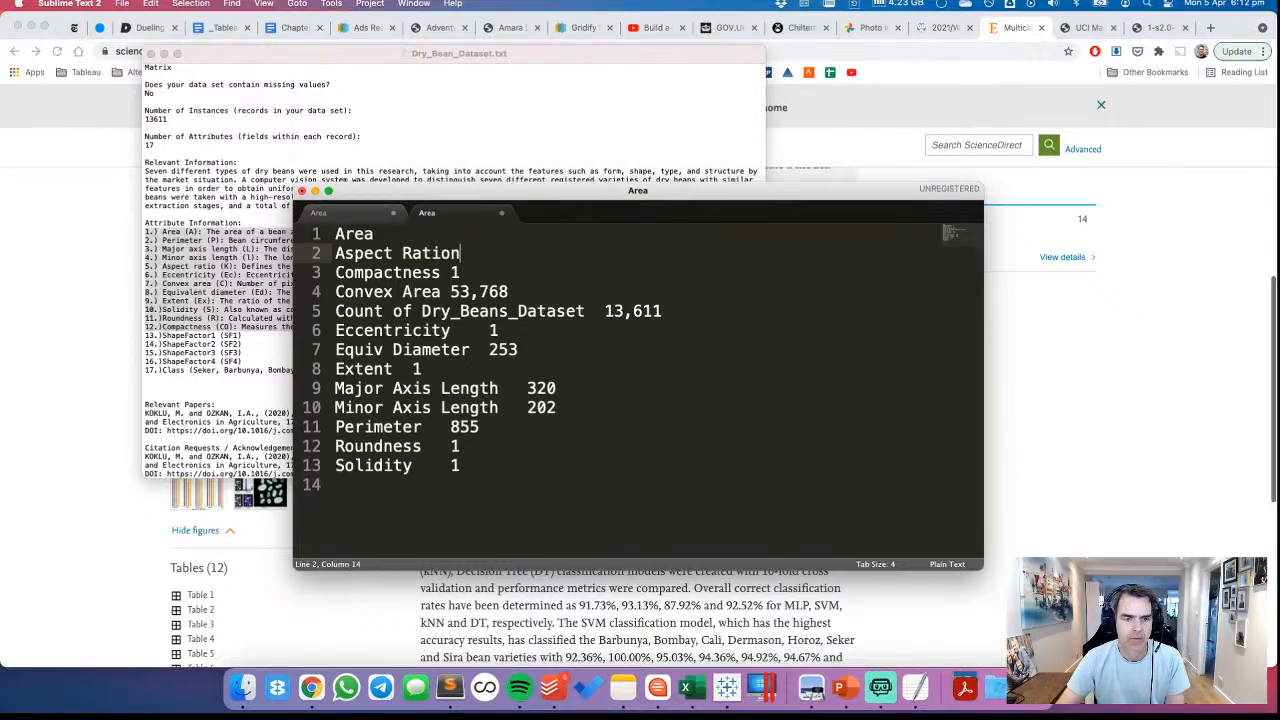
Strip the numbers from lines 3 and 4, leaving "Compactness" and "Convex Area"
left_click(432, 273)
key("shift+End")
key("BackSpace")
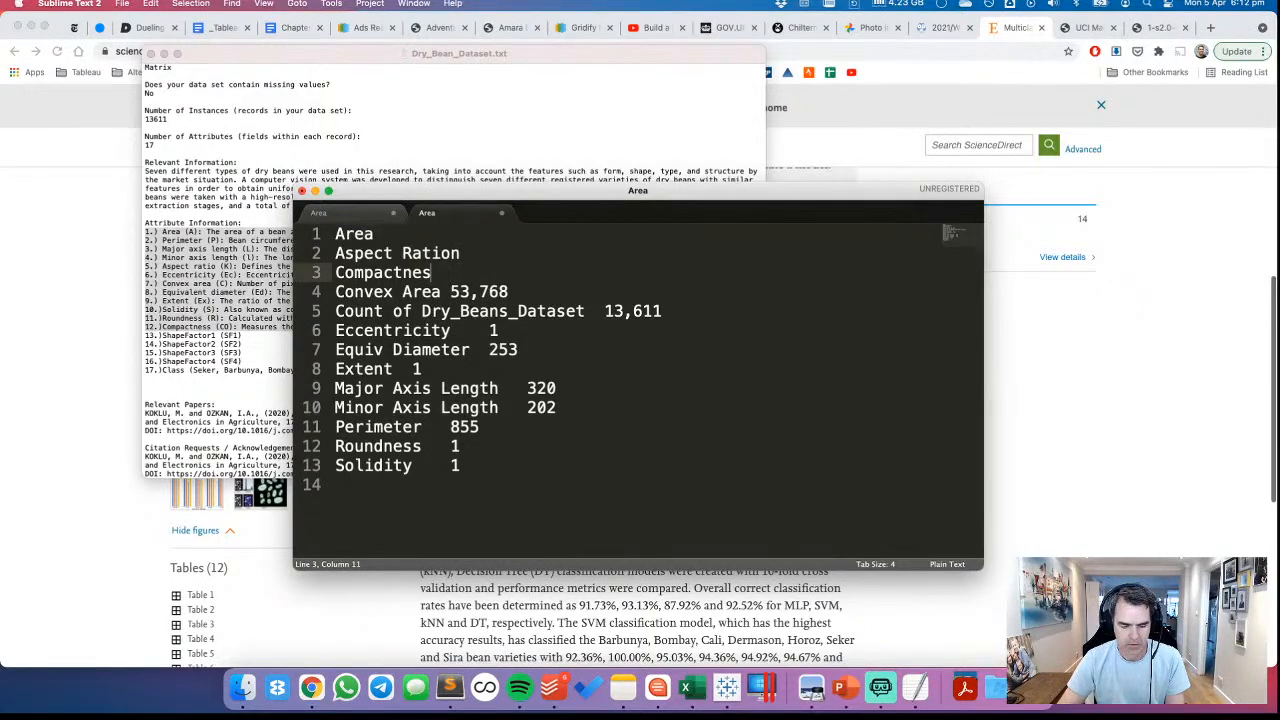
left_click(441, 292)
key("shift+End")
key("BackSpace")
Delete the "Count of Dry_Beans_Dataset" line and remove the number after "Eccentricity"
left_click(441, 311)
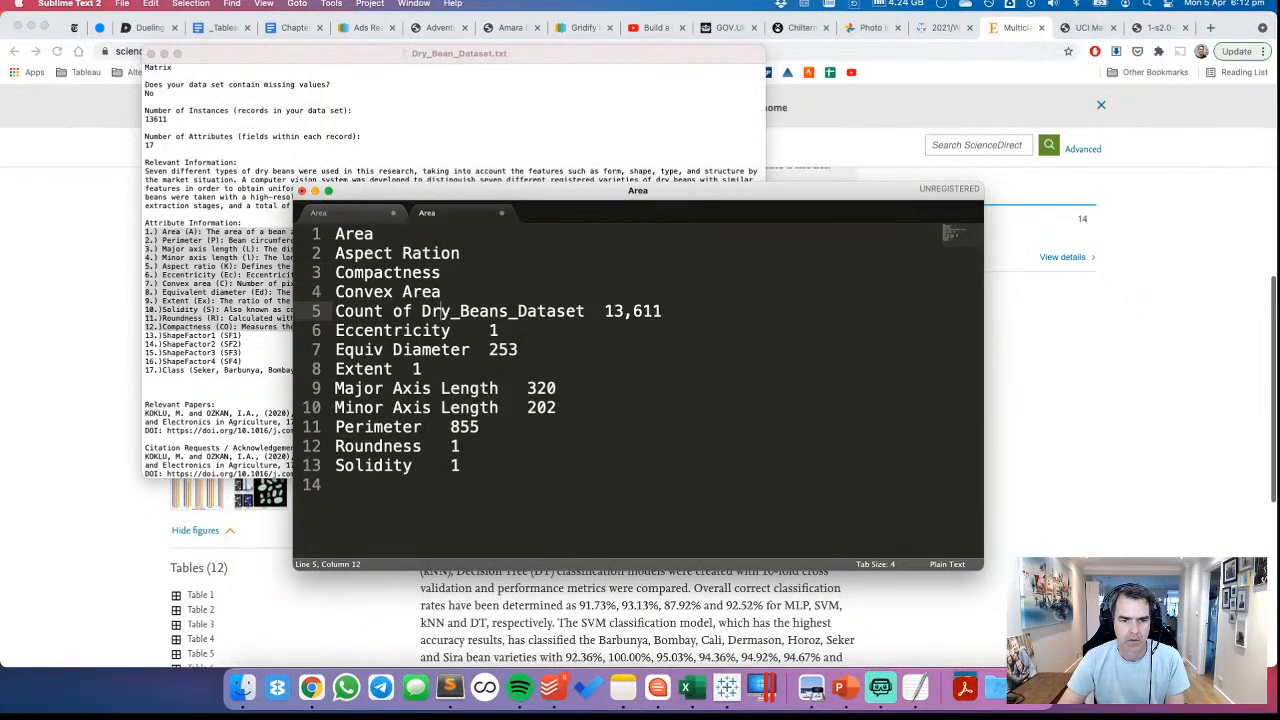
key("shift+Down")
key("BackSpace")
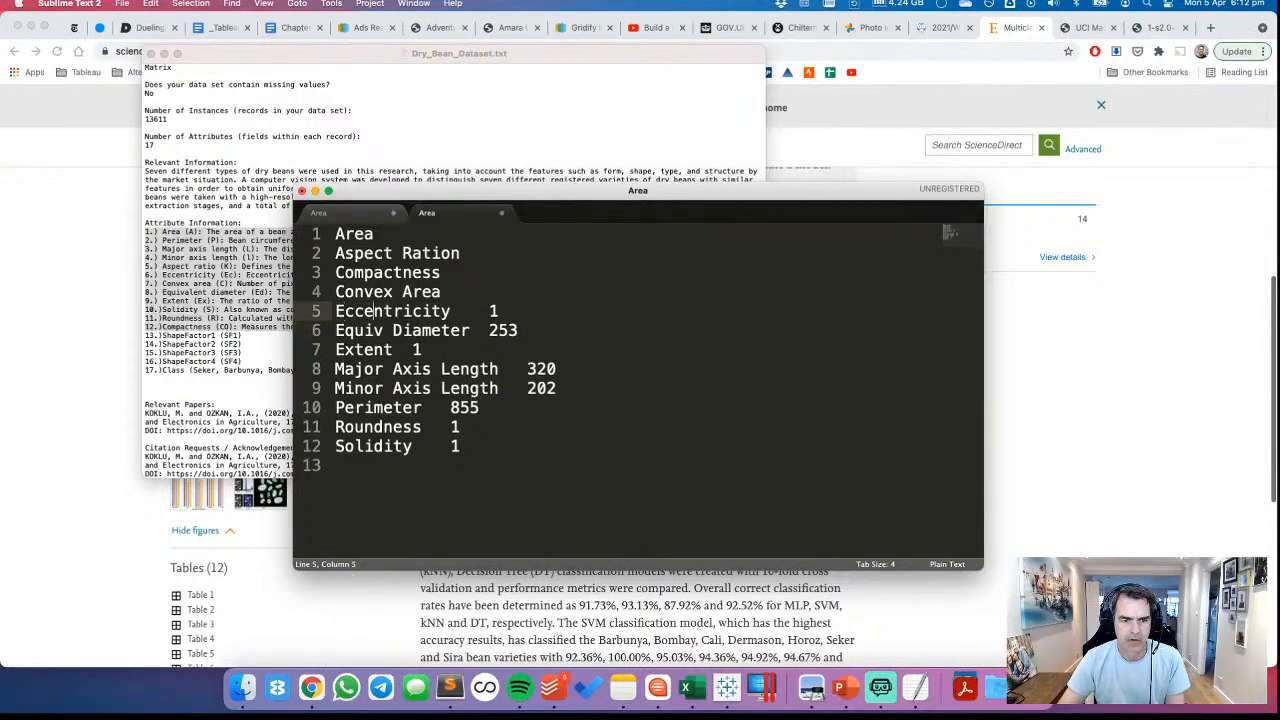
left_click(451, 311)
key("shift+End")
key("BackSpace")
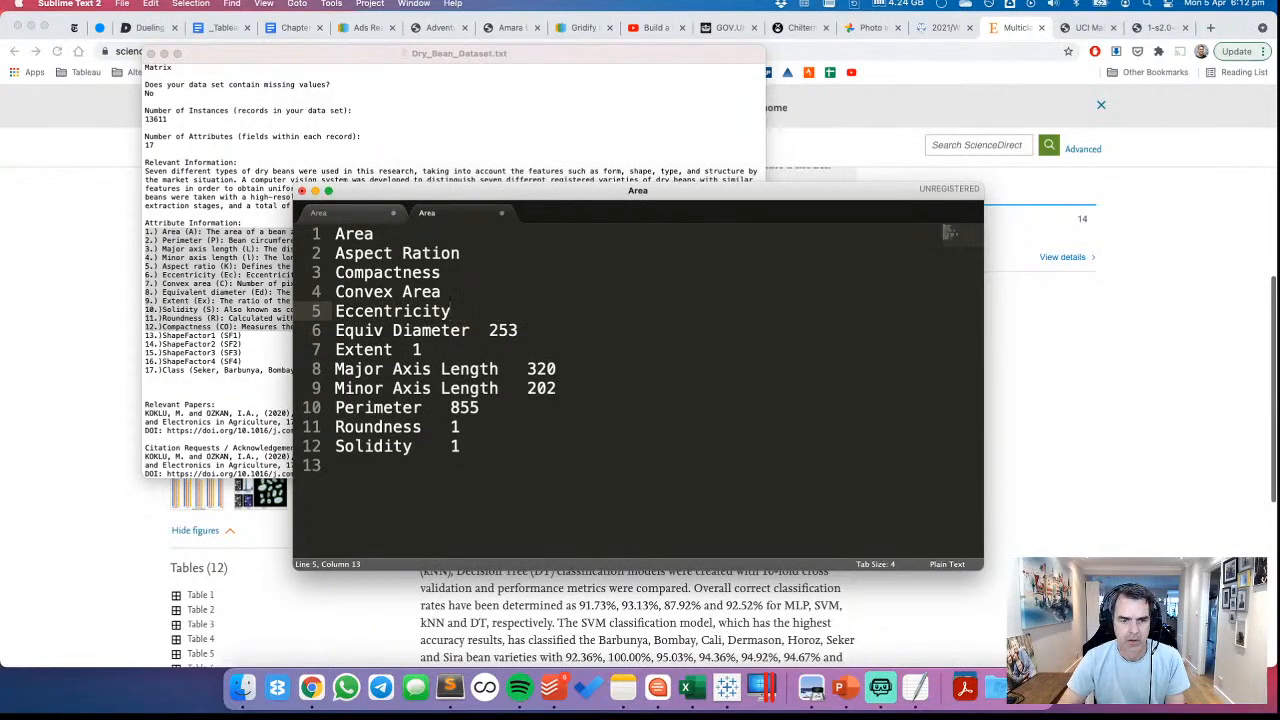
Trim lines 6 and 7 to just "Equiv Diameter" and "Extent"
key("Down")
key("Right")
key("Right")
key("shift+End")
key("BackSpace")
key("Down")
key("BackSpace")
key("BackSpace")
key("BackSpace")
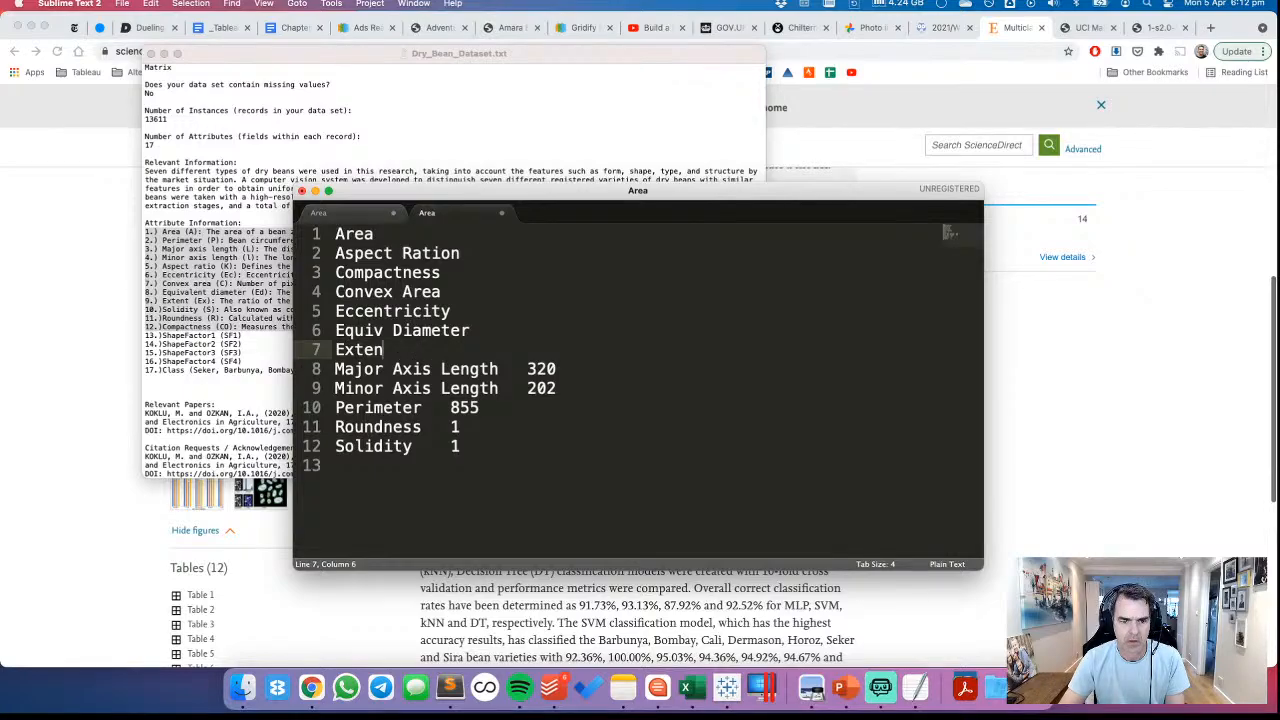
type("t")
Remove the numbers after "Major Axis Length" and "Minor Axis Length"
left_click(403, 369)
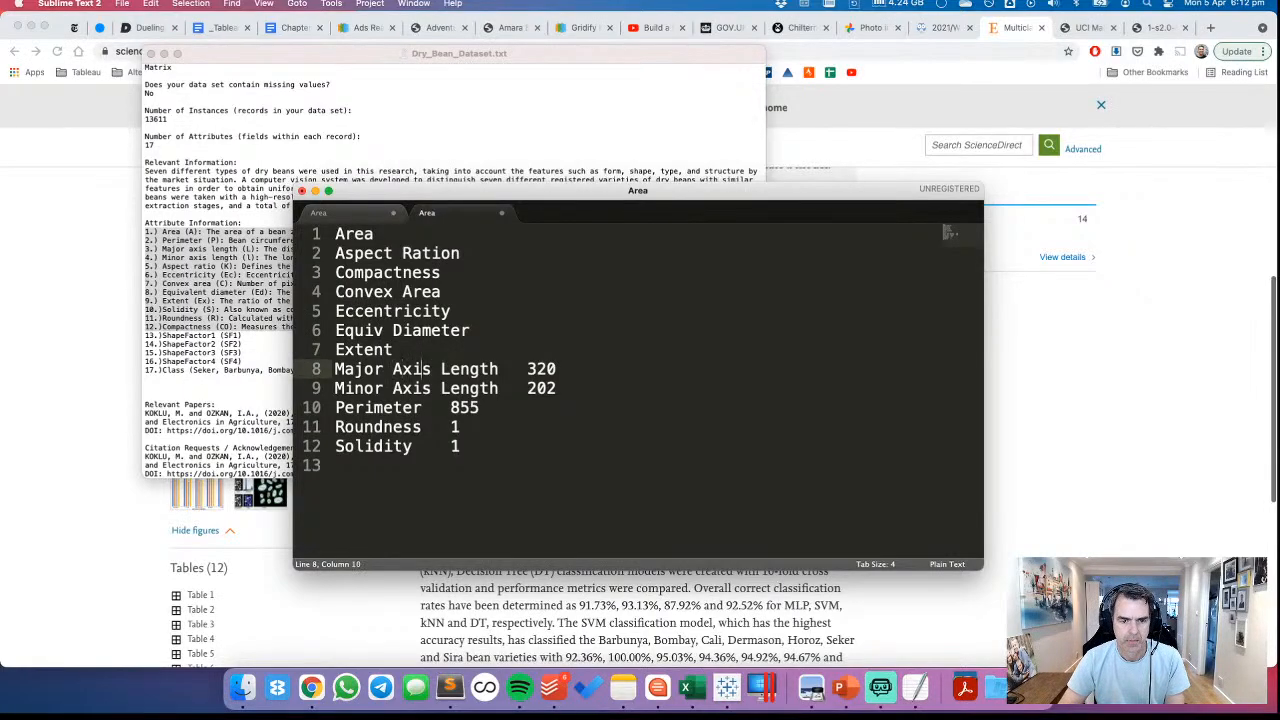
key("shift+End")
key("BackSpace")
key("Down")
key("shift+End")
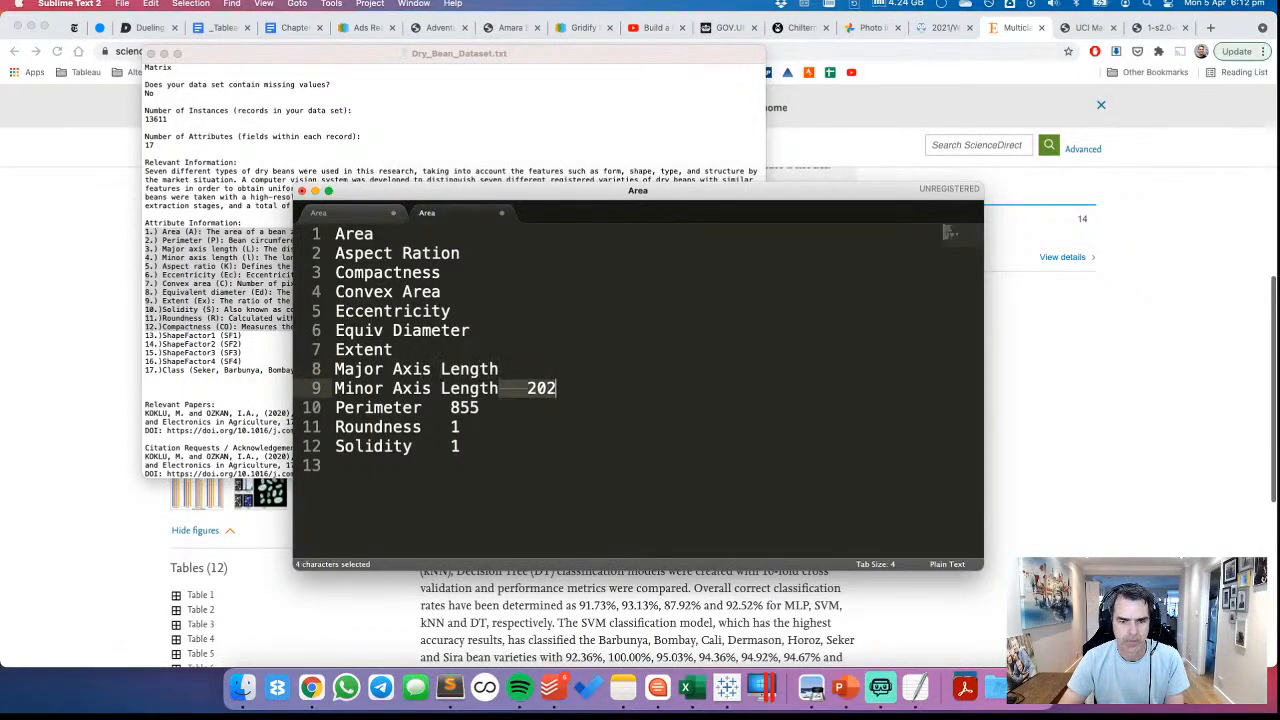
key("BackSpace")
Trim the last three entries to just "Perimeter", "Roundness" and "Solidity"
key("Down")
key("BackSpace")
key("BackSpace")
key("BackSpace")
key("BackSpace")
key("BackSpace")
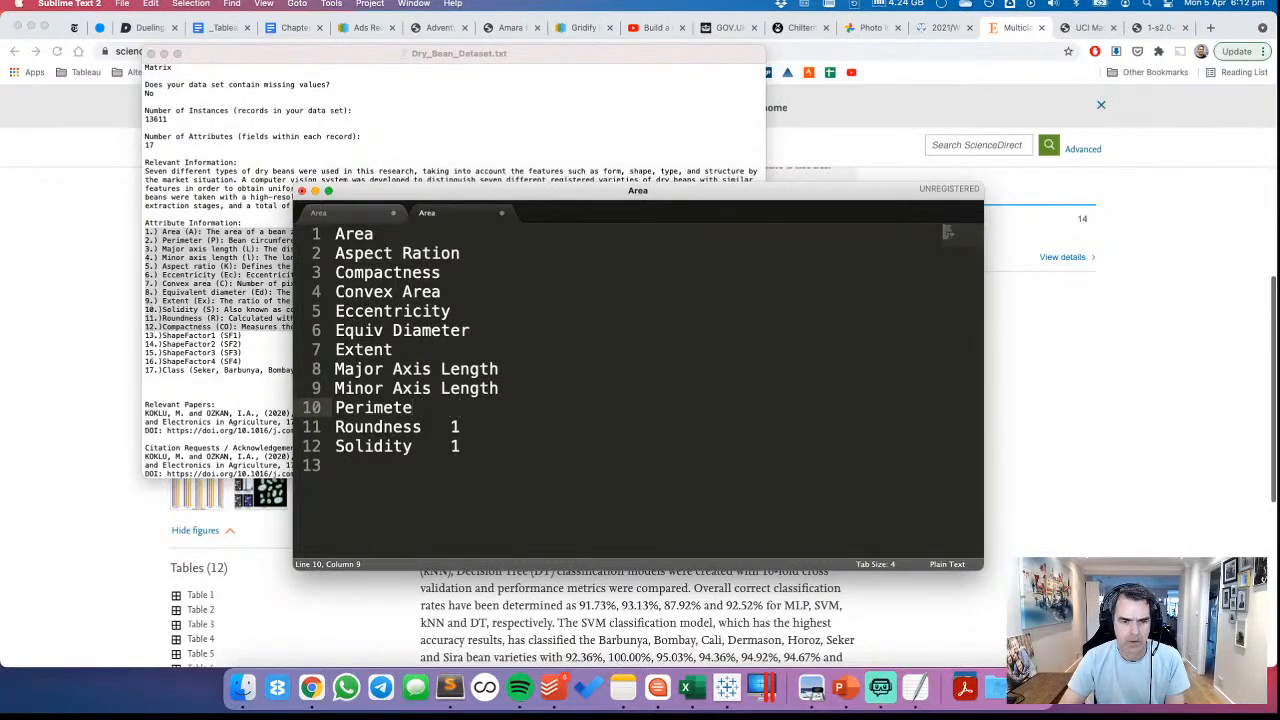
key("Down")
key("shift+End")
key("BackSpace")
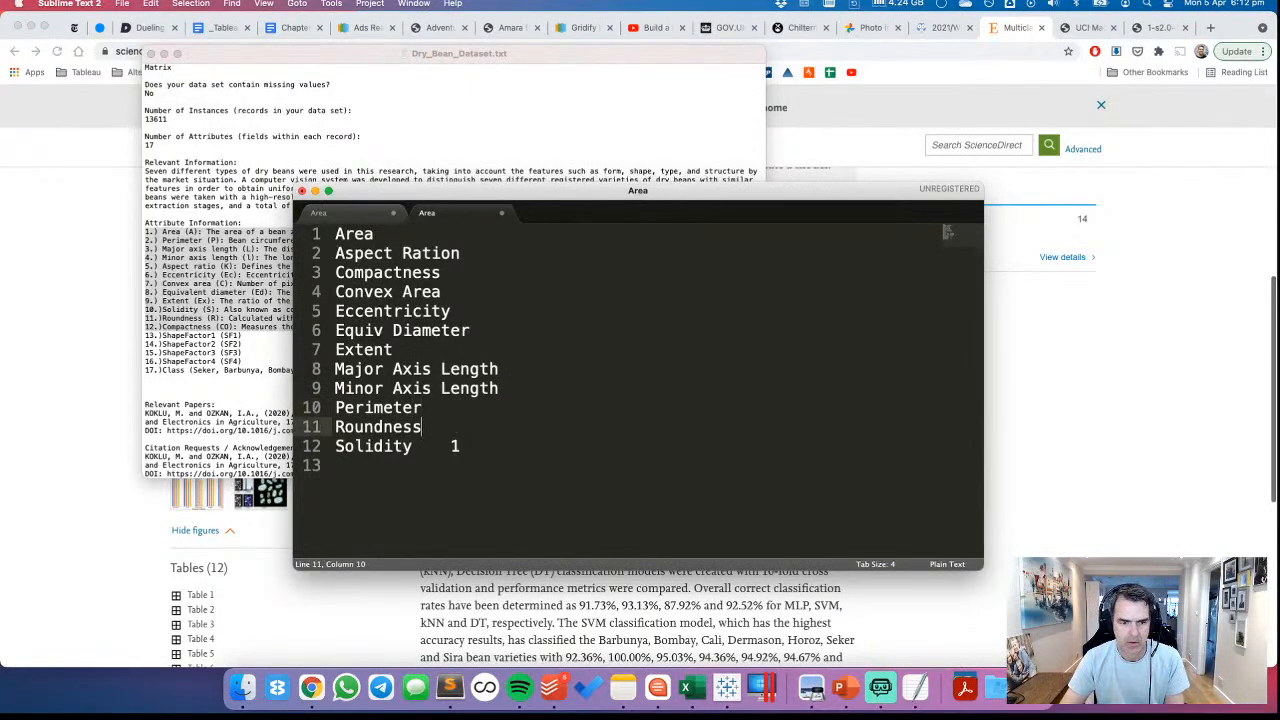
key("Down")
key("shift+End")
key("BackSpace")
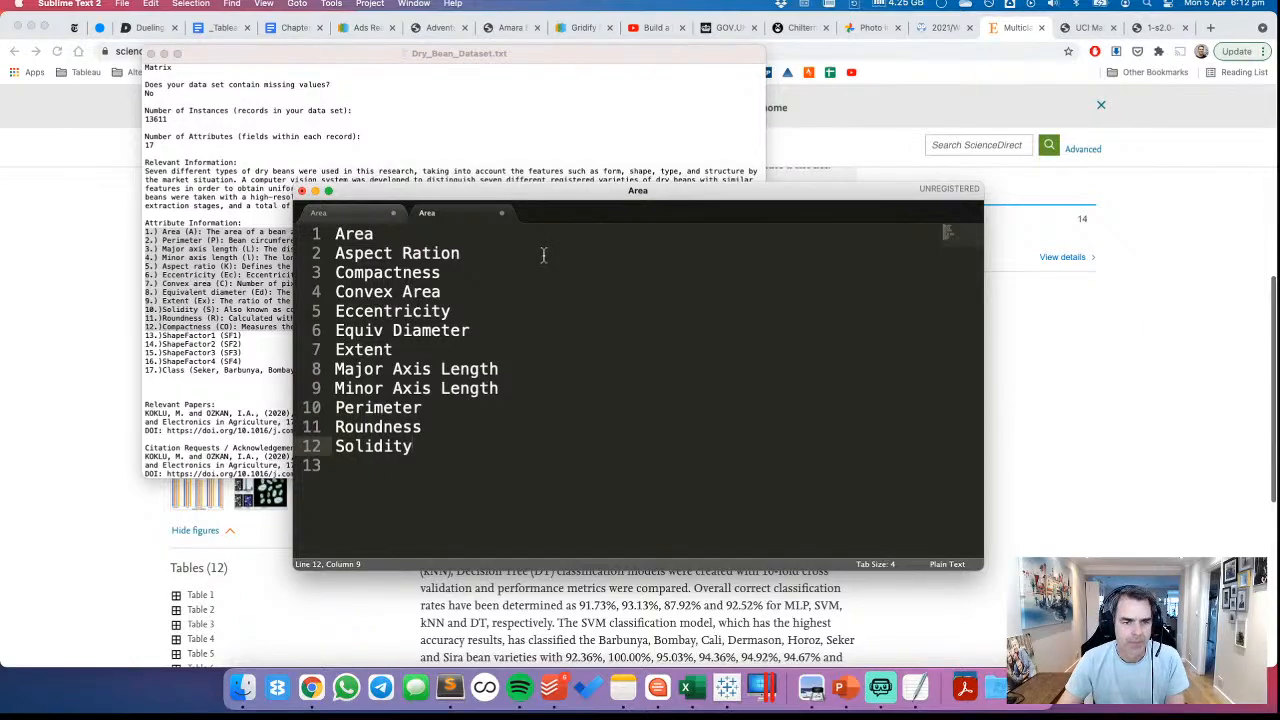
Check the attribute names in Dry_Bean_Dataset.txt and expand line 6 of the list to "Equivalent Diameter"
left_click(452, 55)
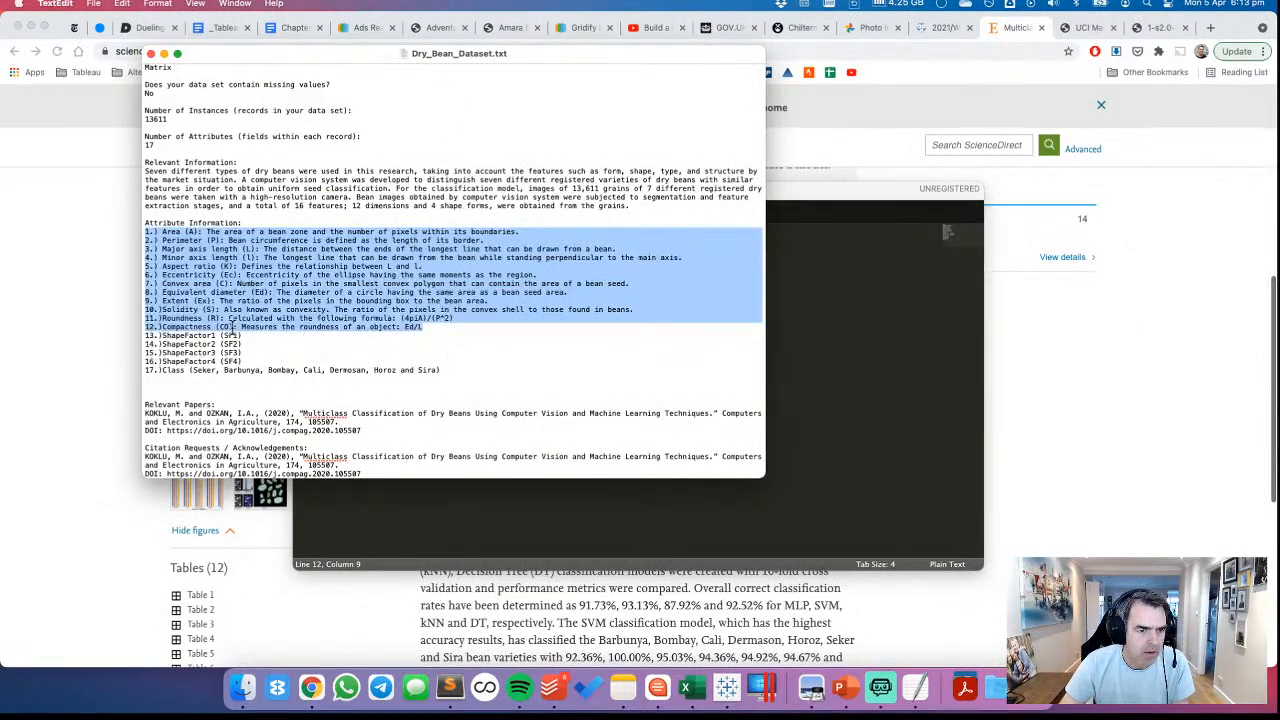
key("super+Tab")
left_click(384, 333)
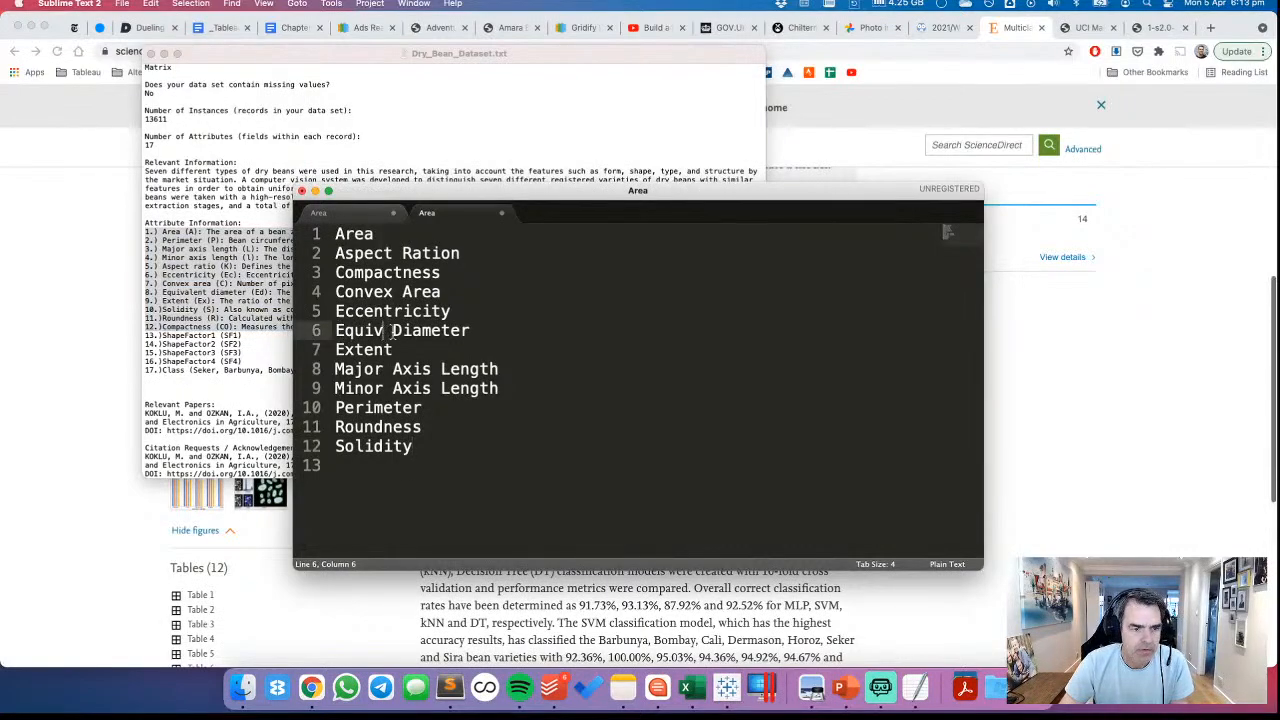
type("alent")
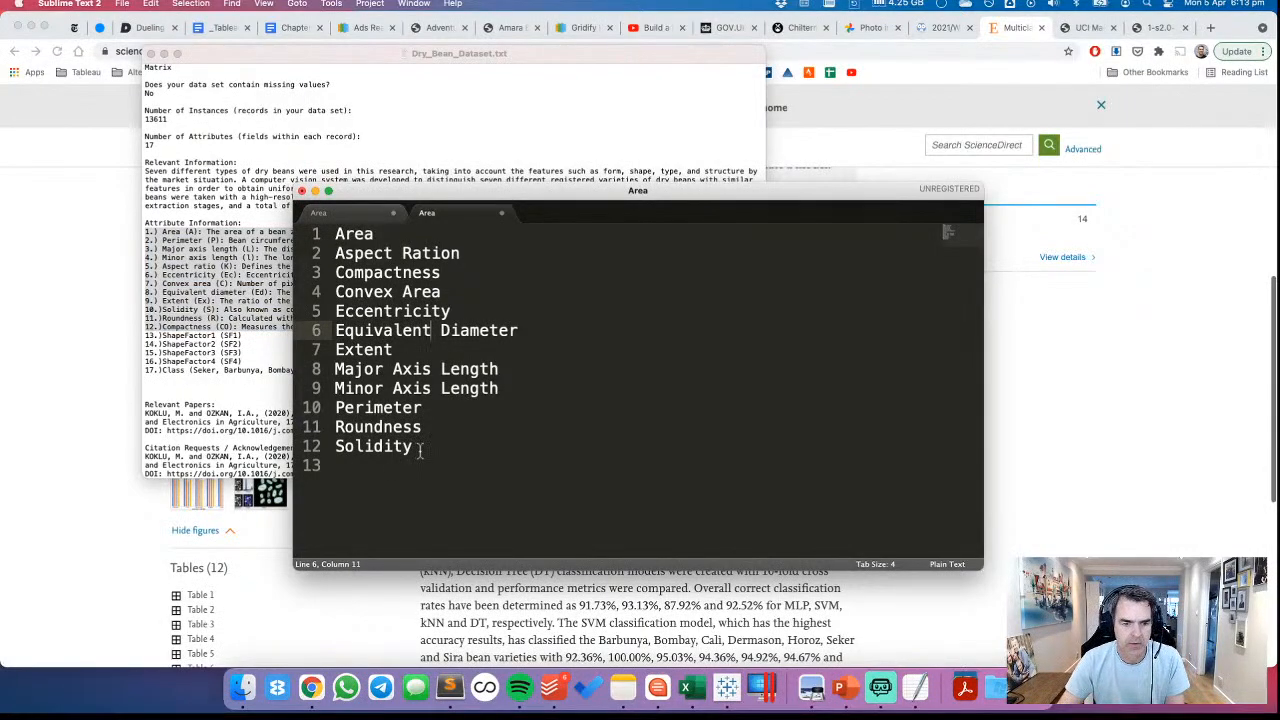
Copy all twelve measure names from the list and switch back to Tableau
left_click_drag(420, 450, 296, 238)
key("super+c")
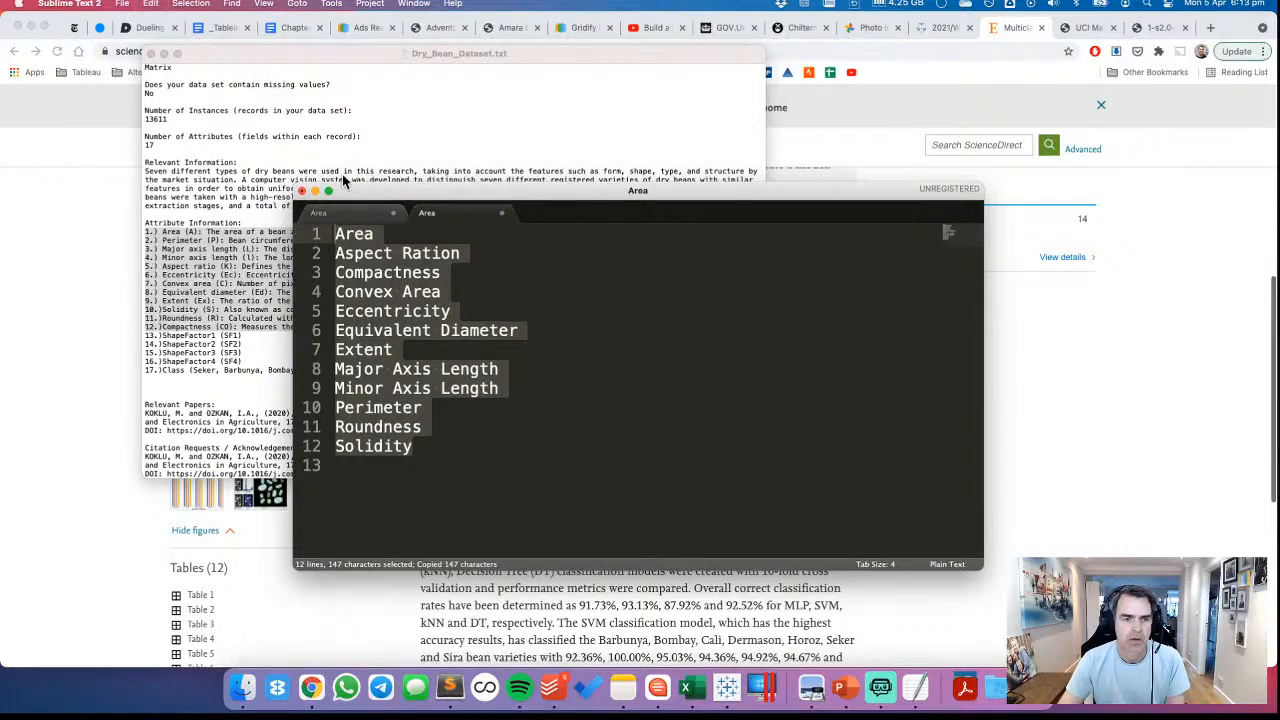
left_click(726, 687)
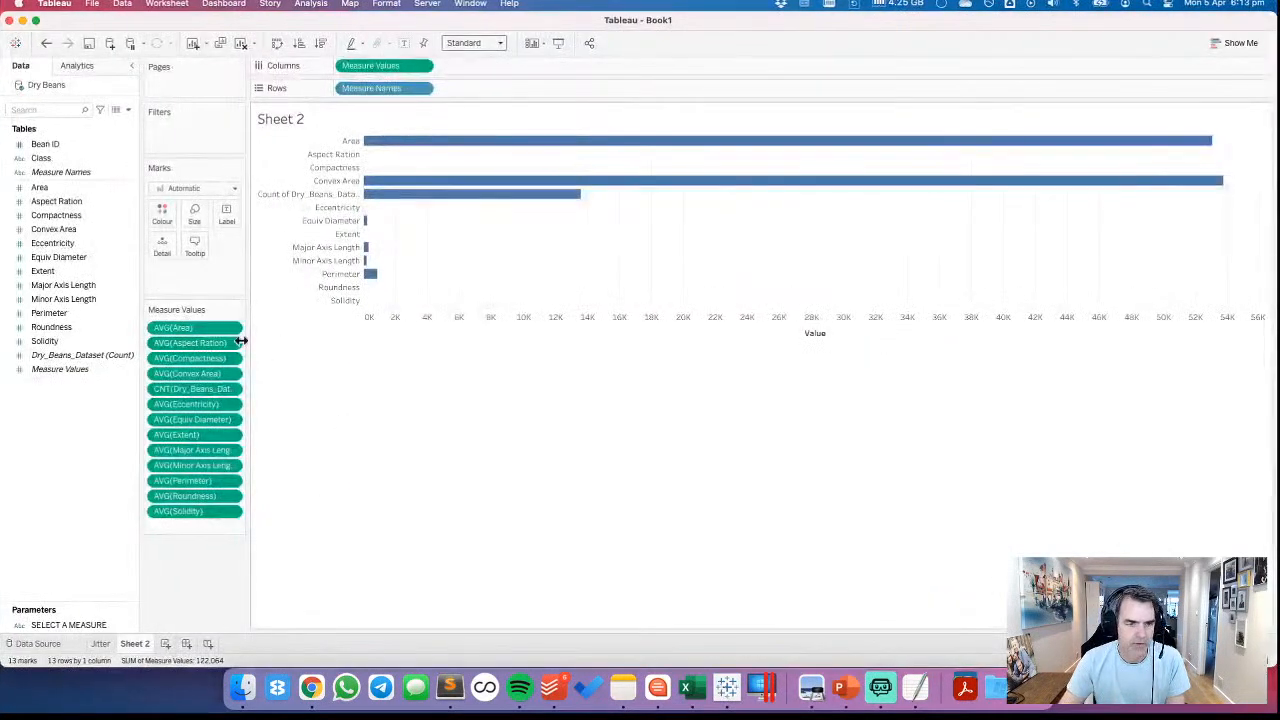
Rename the Equiv Diameter field to "Equivalent Diameter"
right_click(50, 257)
left_click(78, 330)
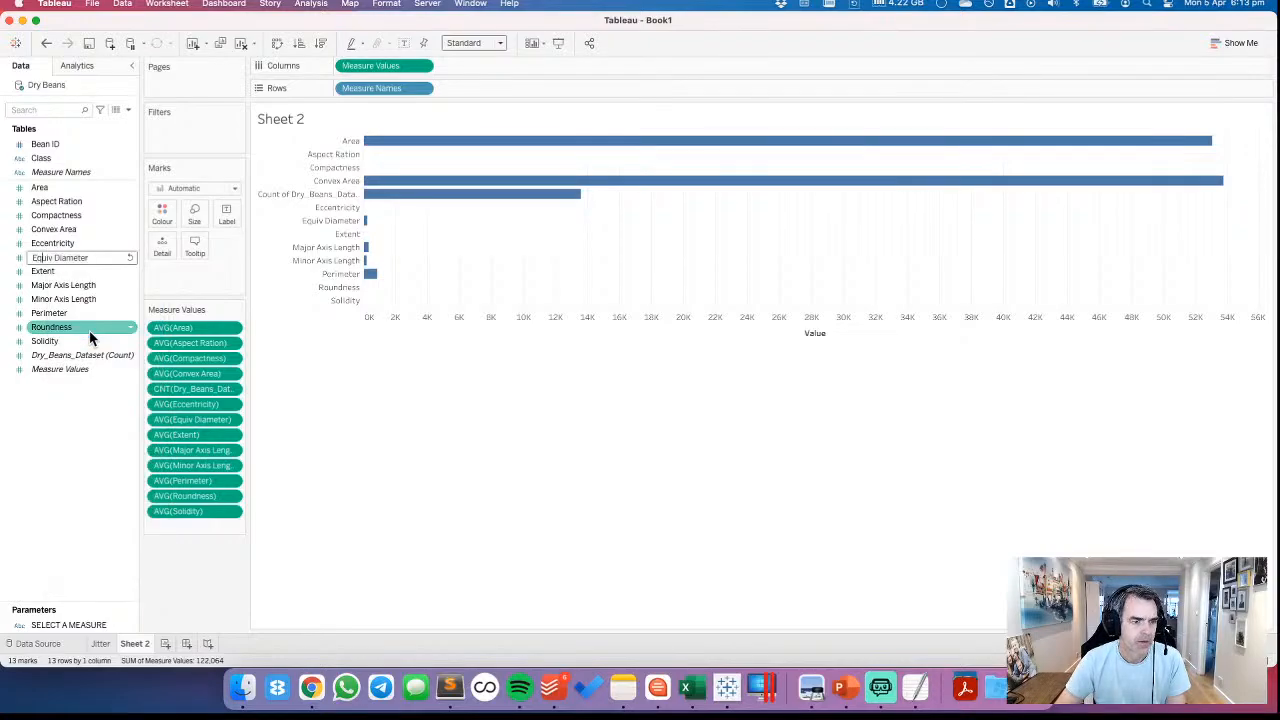
type("alent")
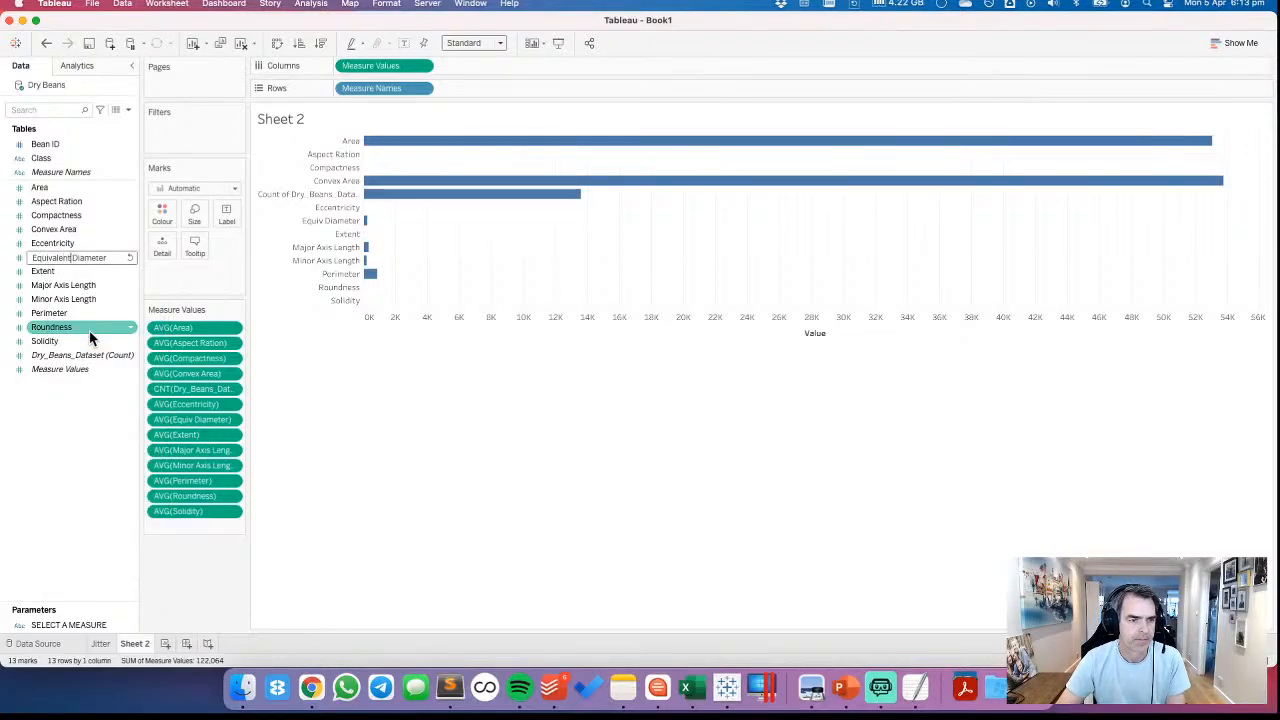
key("Return")
Fill the SELECT A MEASURE parameter's value list with the measure names from the clipboard and save it
right_click(63, 624)
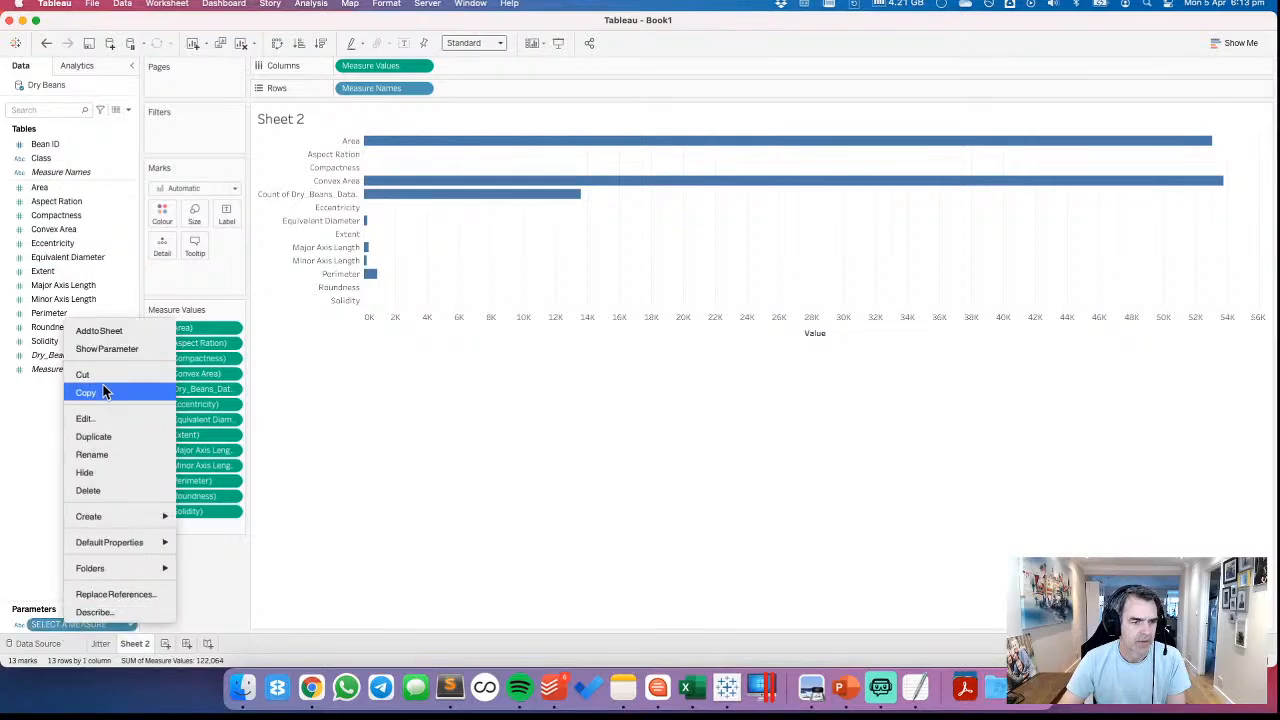
left_click(275, 405)
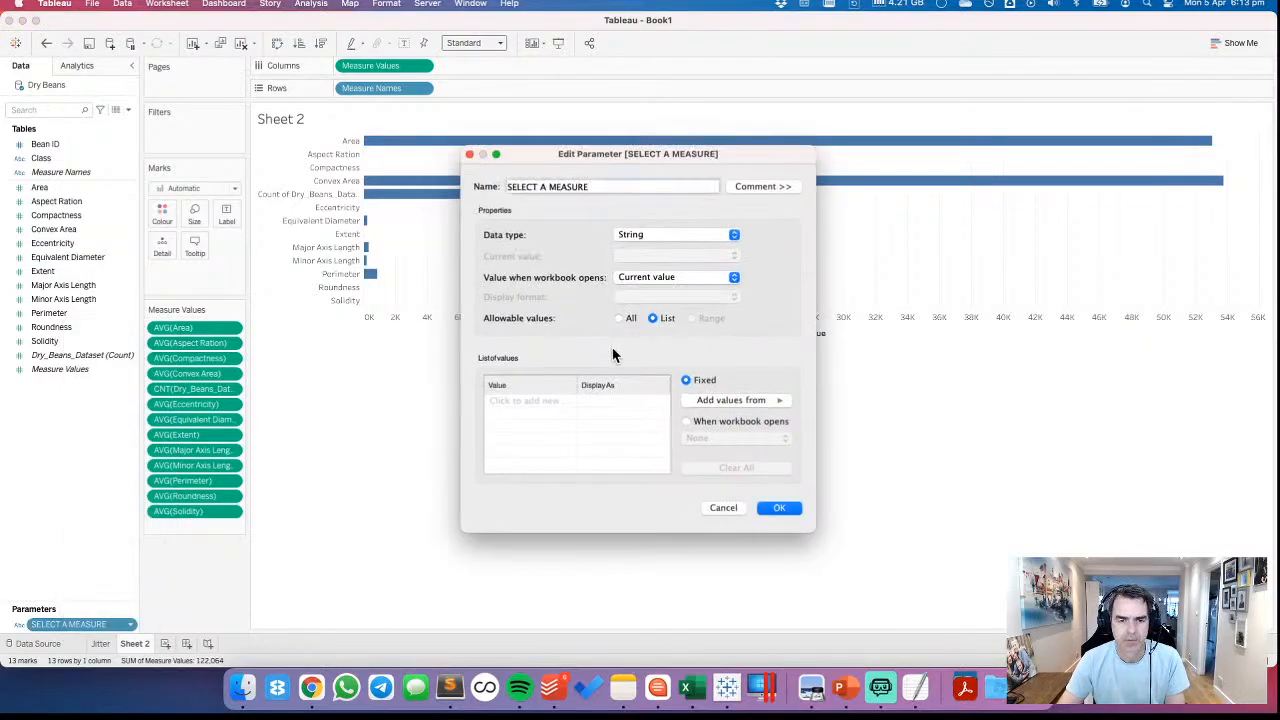
left_click(736, 402)
left_click(815, 429)
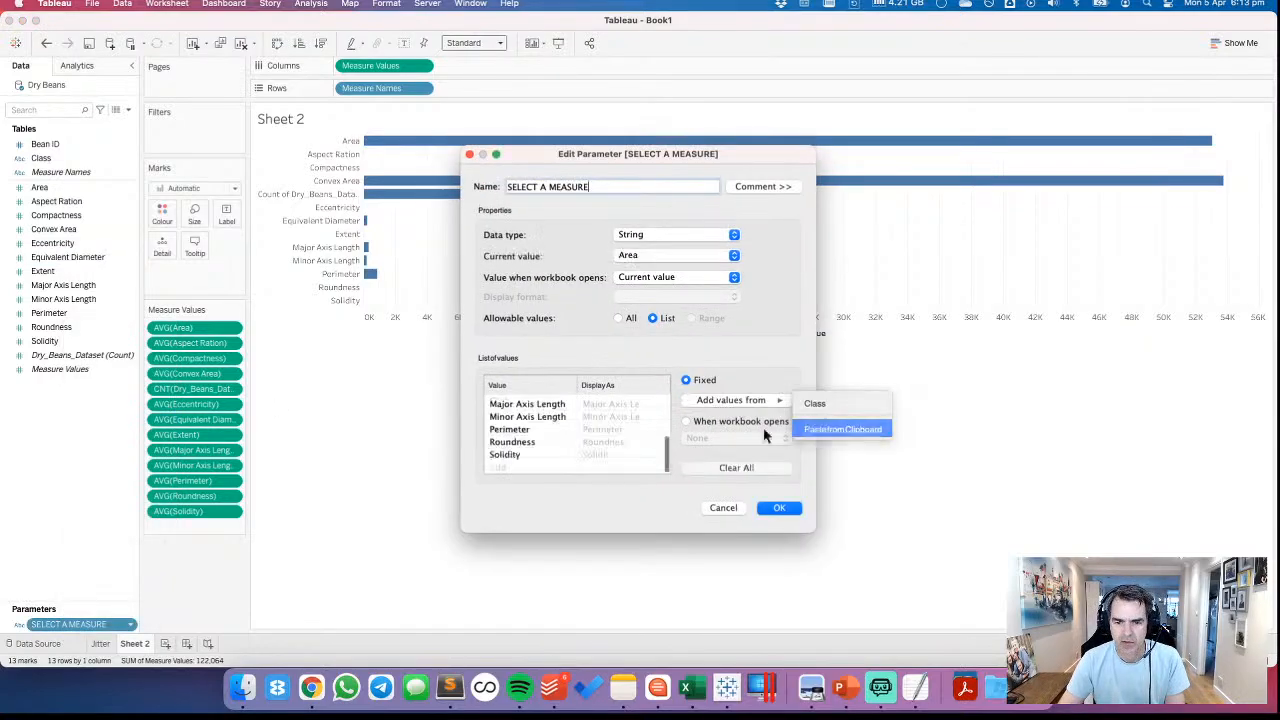
scroll(617, 432, "up", 3)
scroll(617, 437, "up", 2)
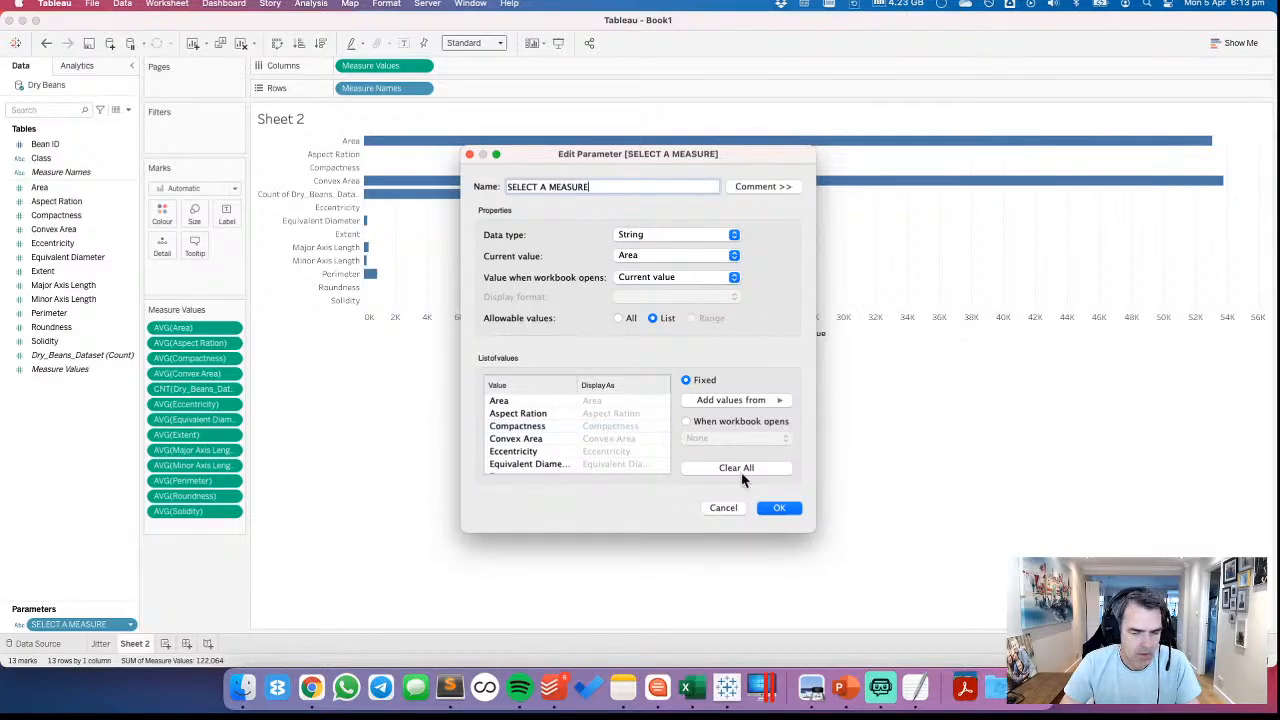
left_click(780, 508)
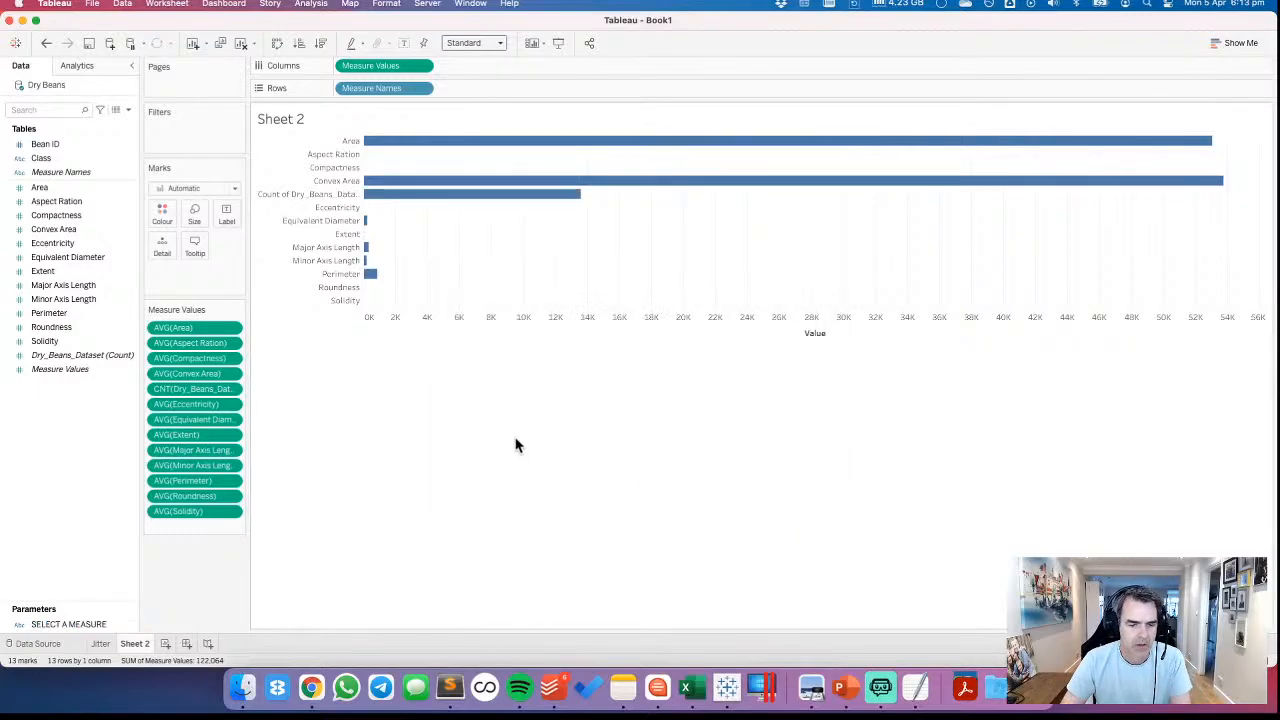
Review the Jitter plot, and clear all fields from Sheet 2
left_click(101, 644)
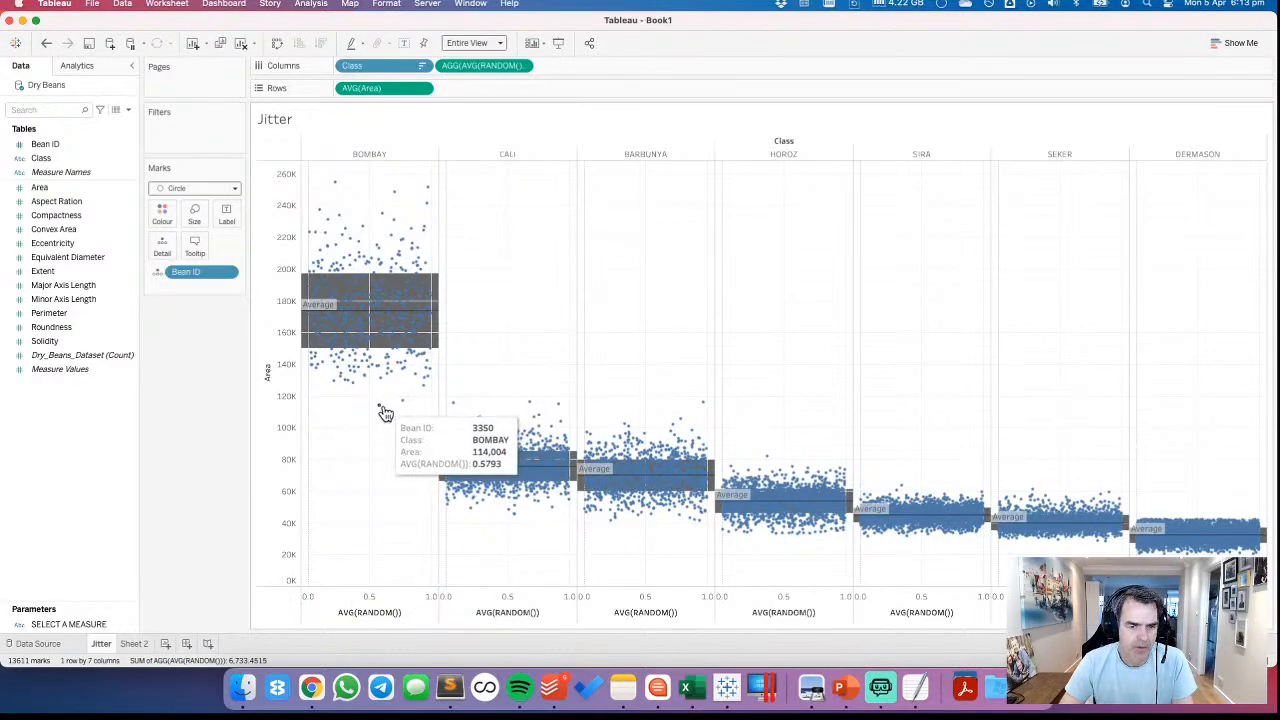
mouse_move(355, 369)
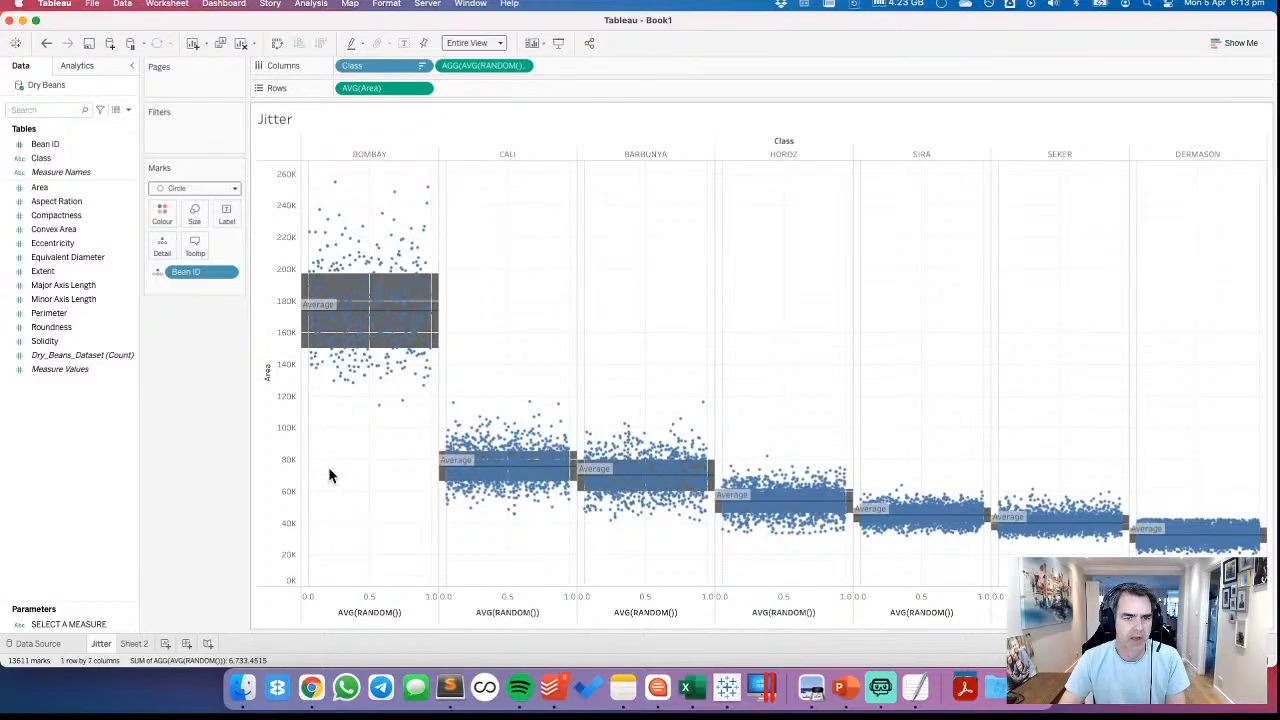
left_click(136, 645)
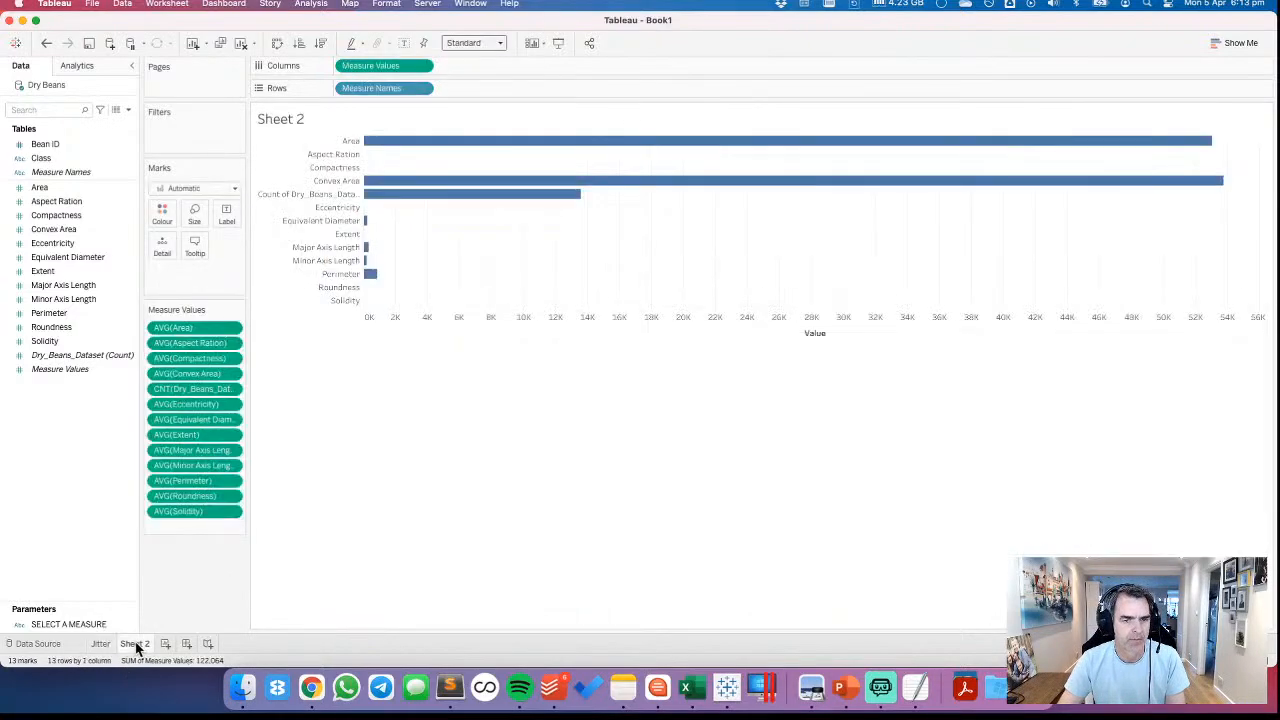
left_click(240, 45)
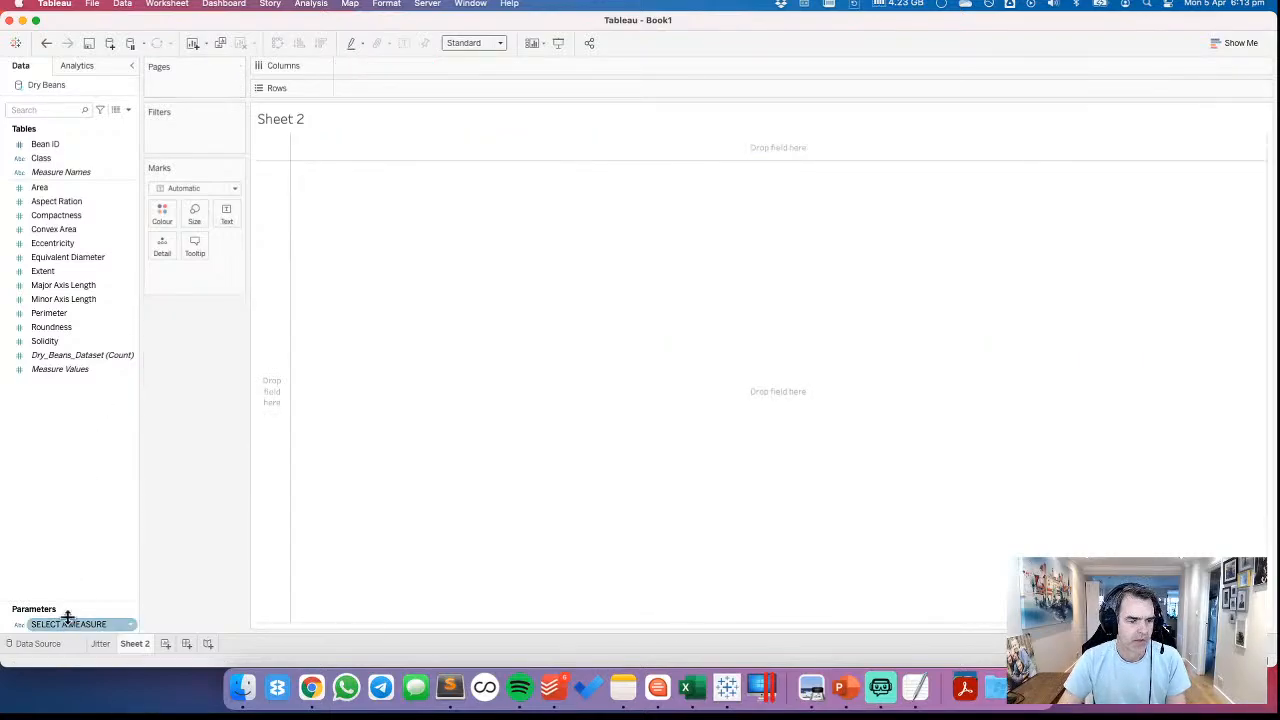
Create a calculated field named MEASURE VALUE and paste the copied list of twelve measure names into its formula
right_click(60, 477)
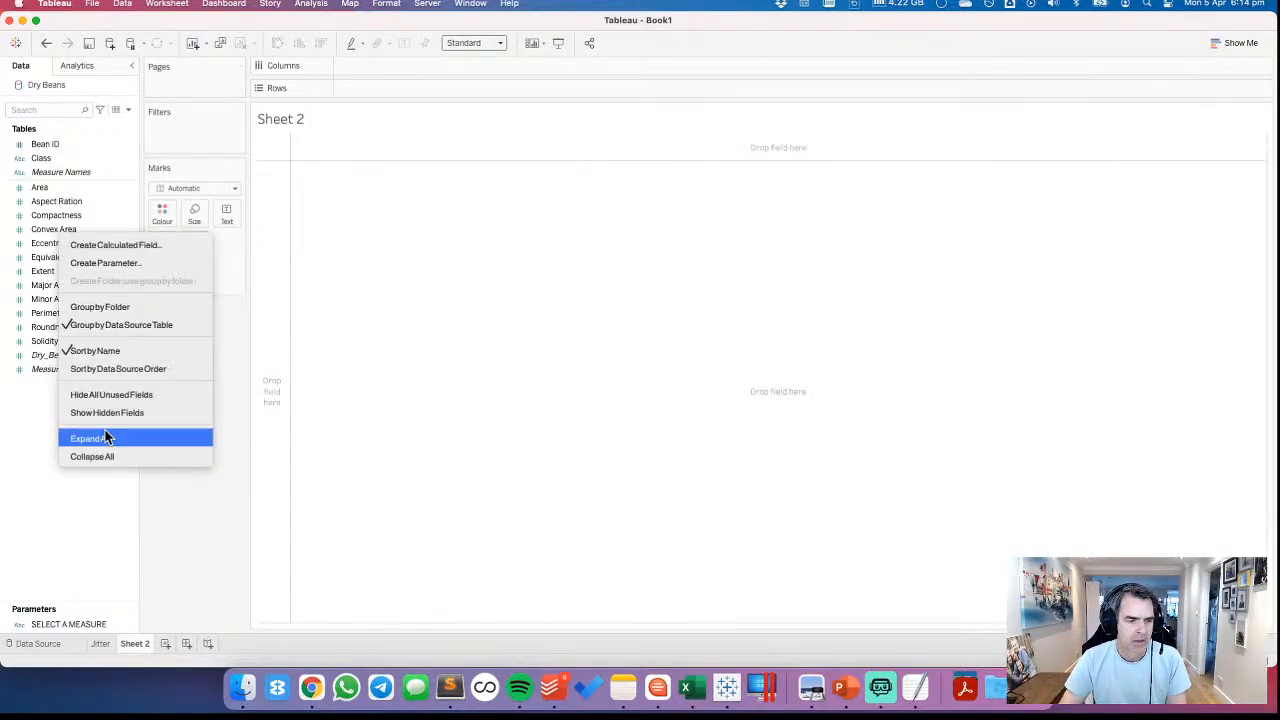
left_click(118, 245)
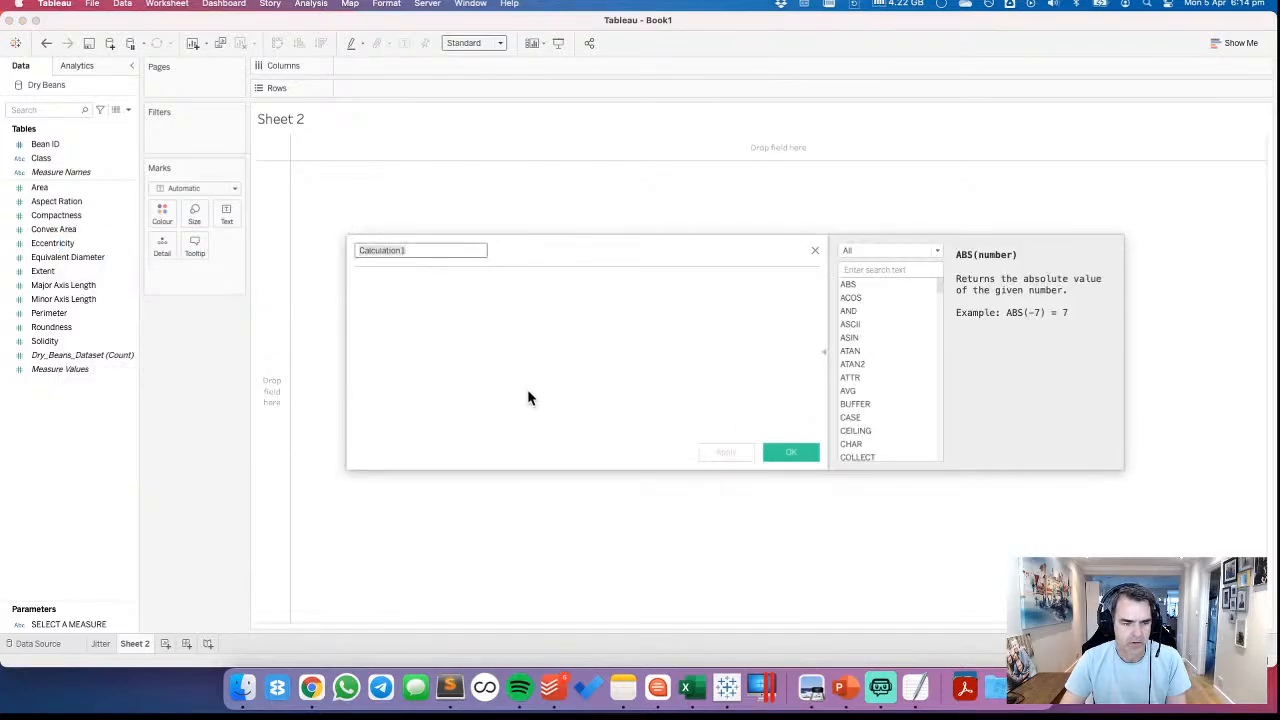
type("MEASURE ")
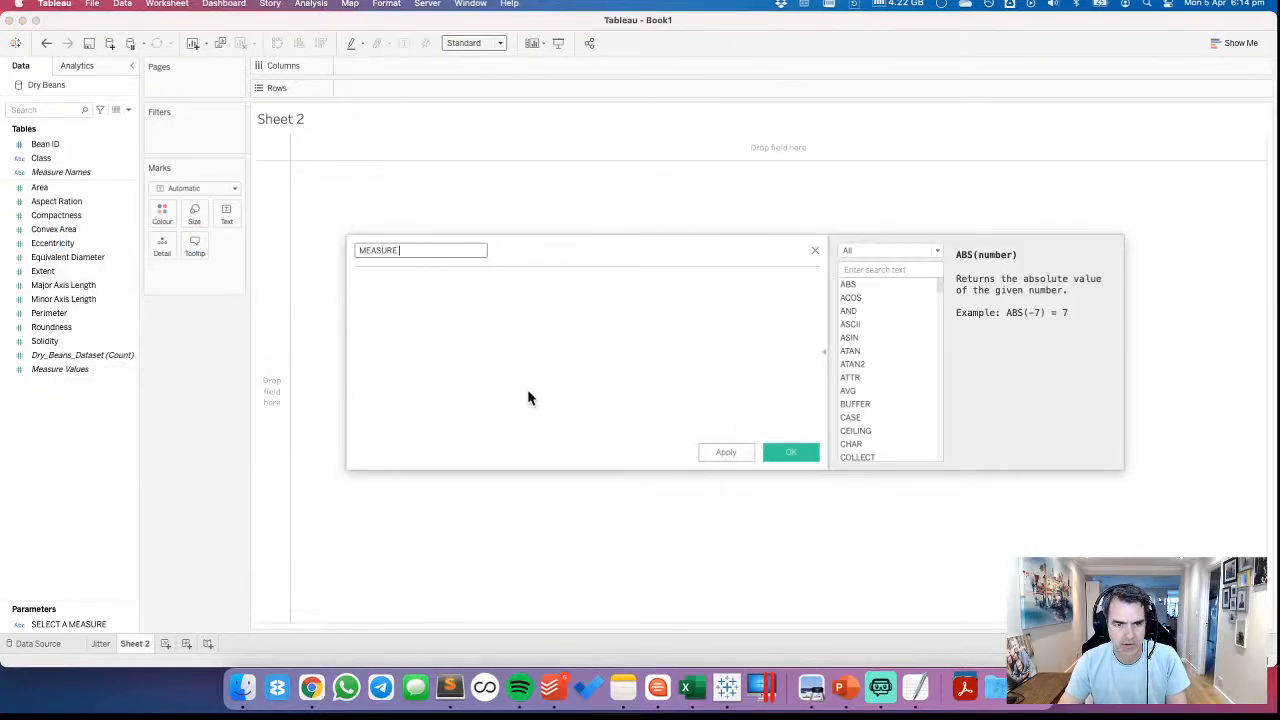
type("VALUE")
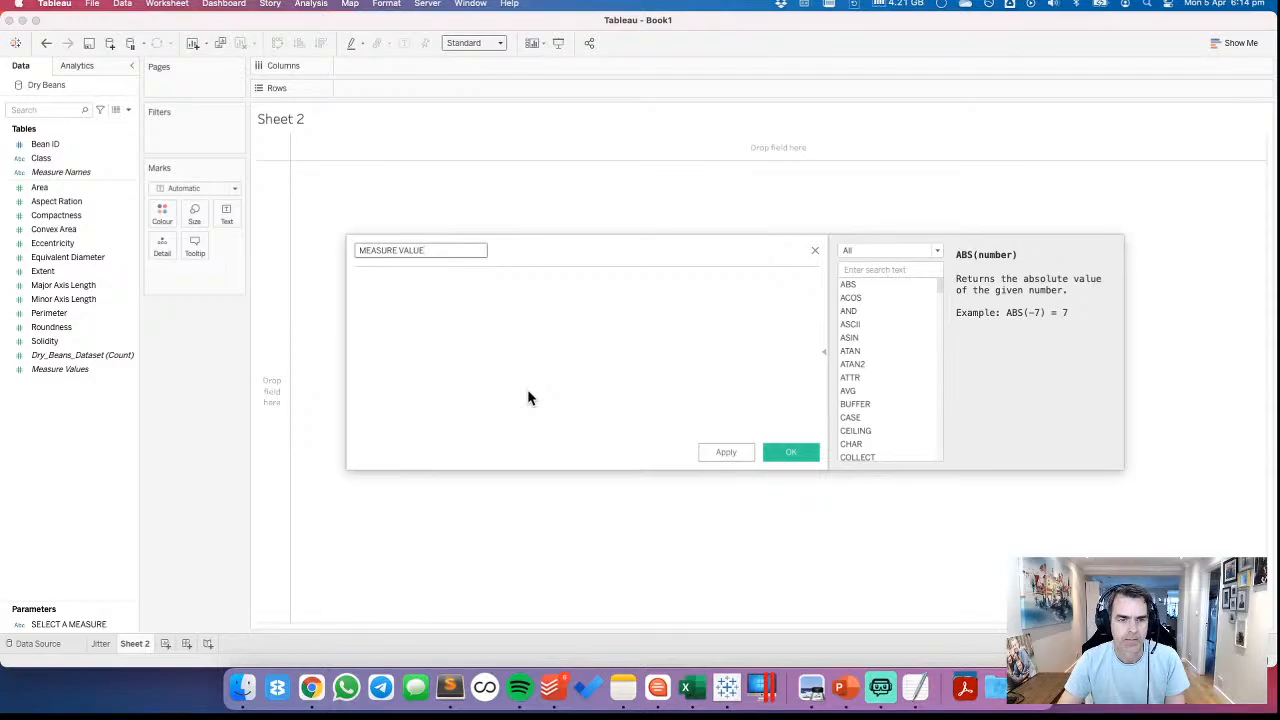
key("Tab")
key("super+v")
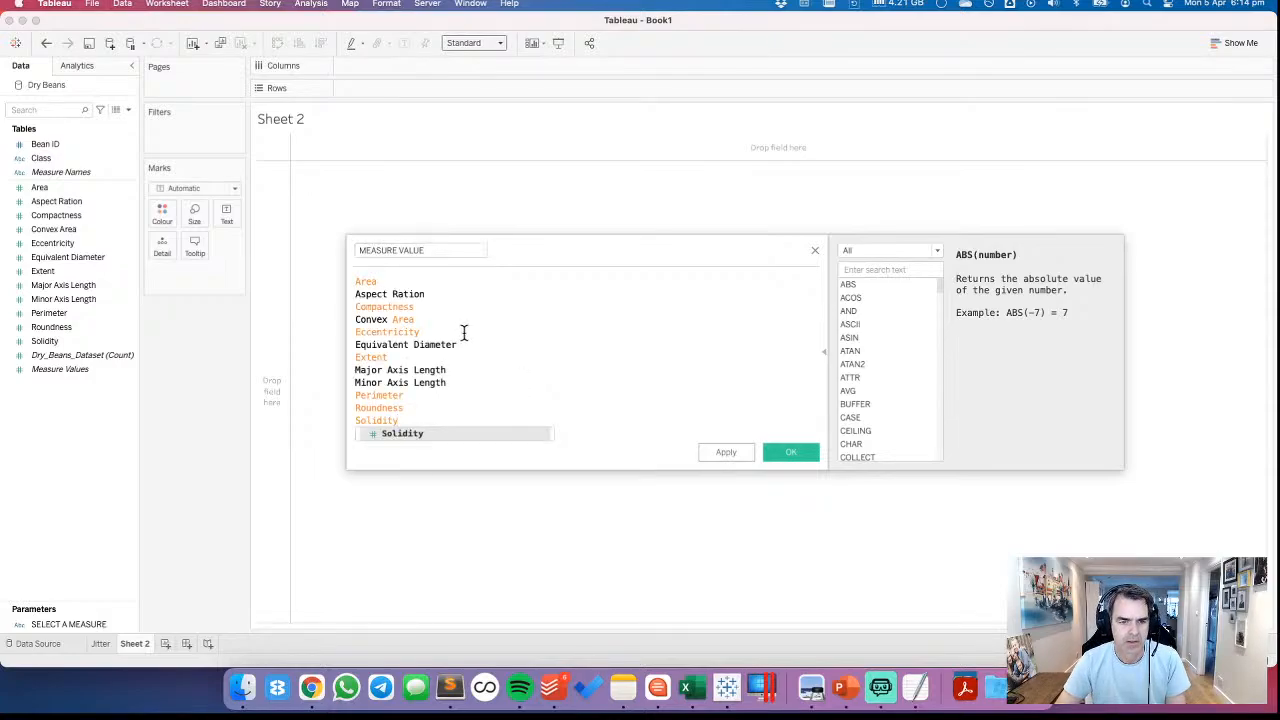
Insert the line CASE [SELECT A MEASURE] above the measure names in the formula
left_click(432, 281)
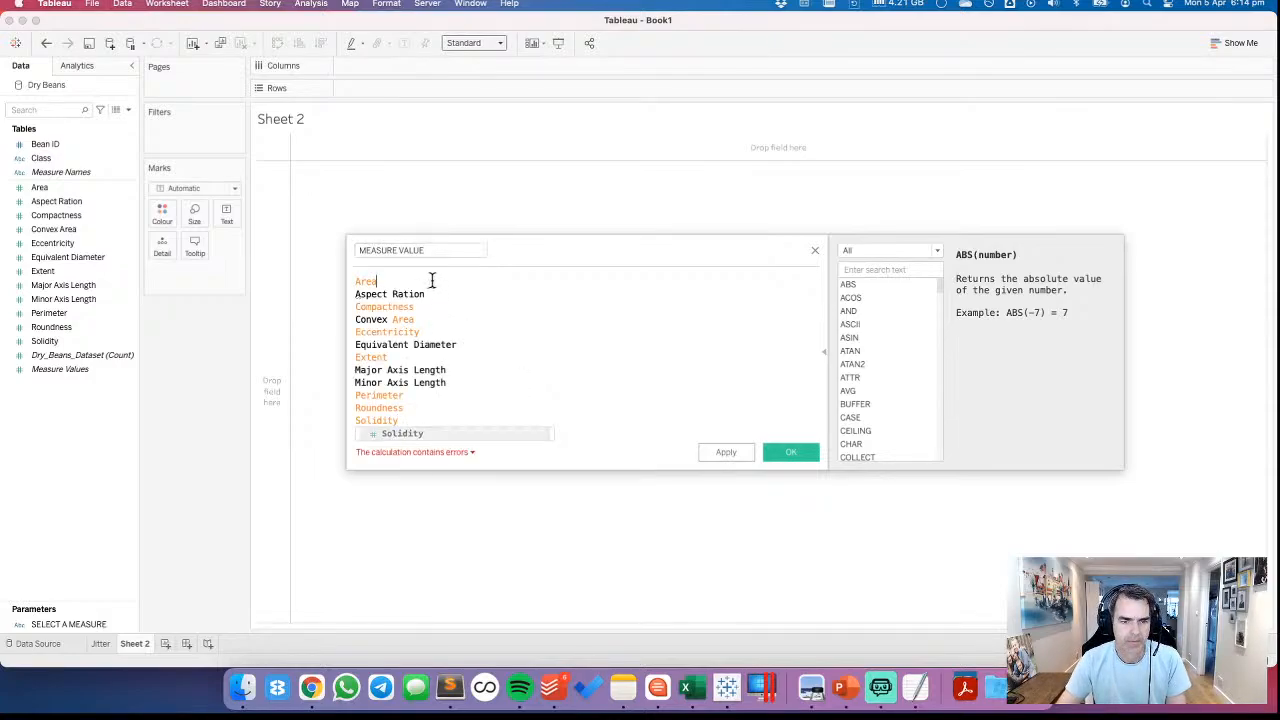
key("super+Left")
key("Return")
key("Up")
type("CAS")
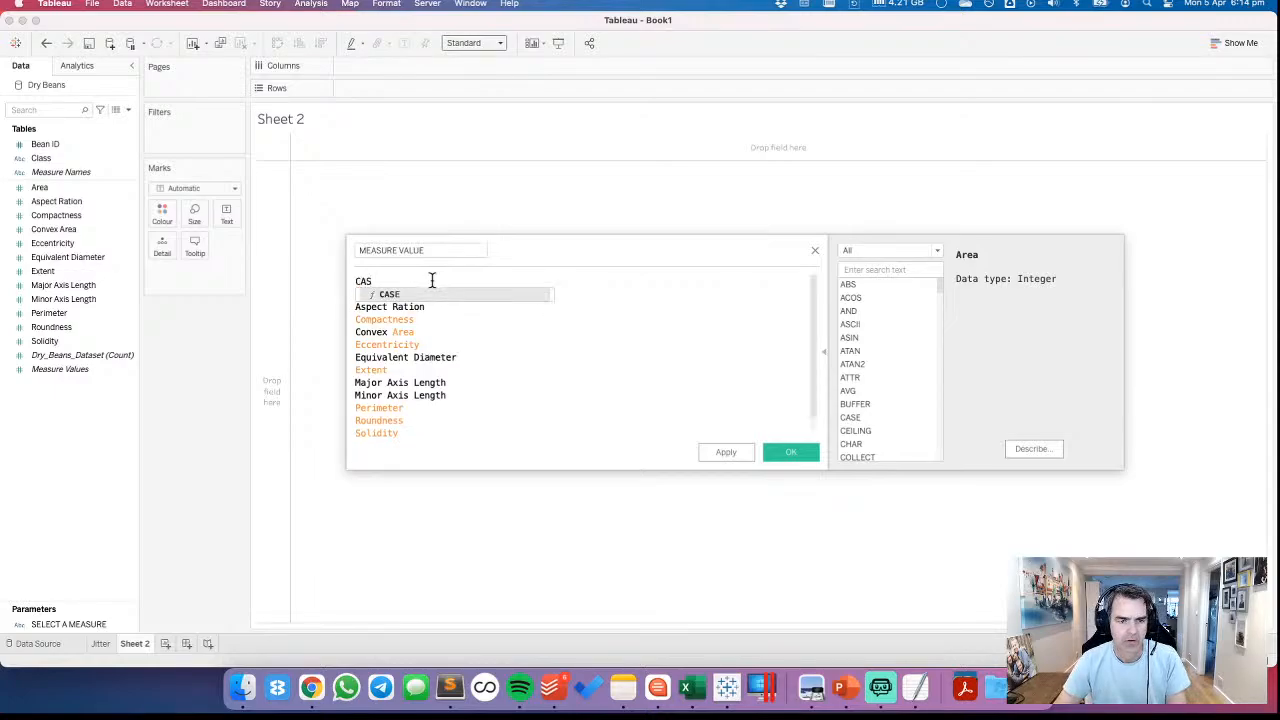
type("E se")
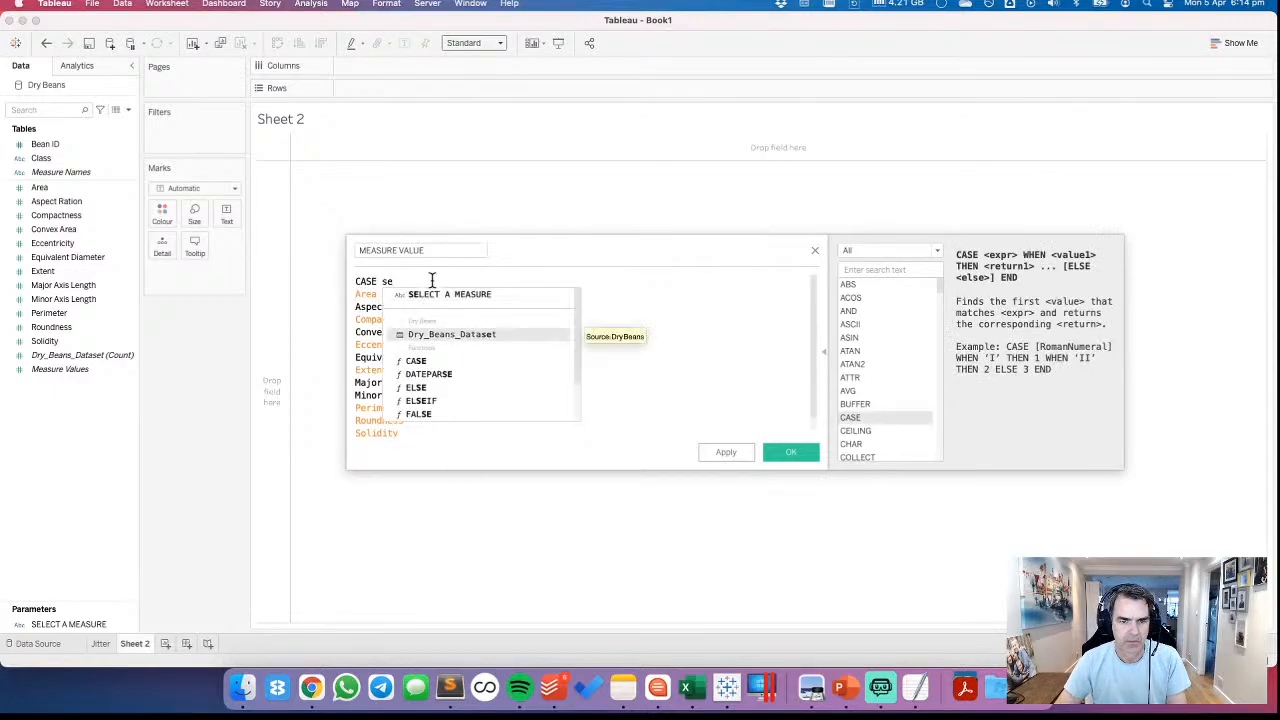
key("Return")
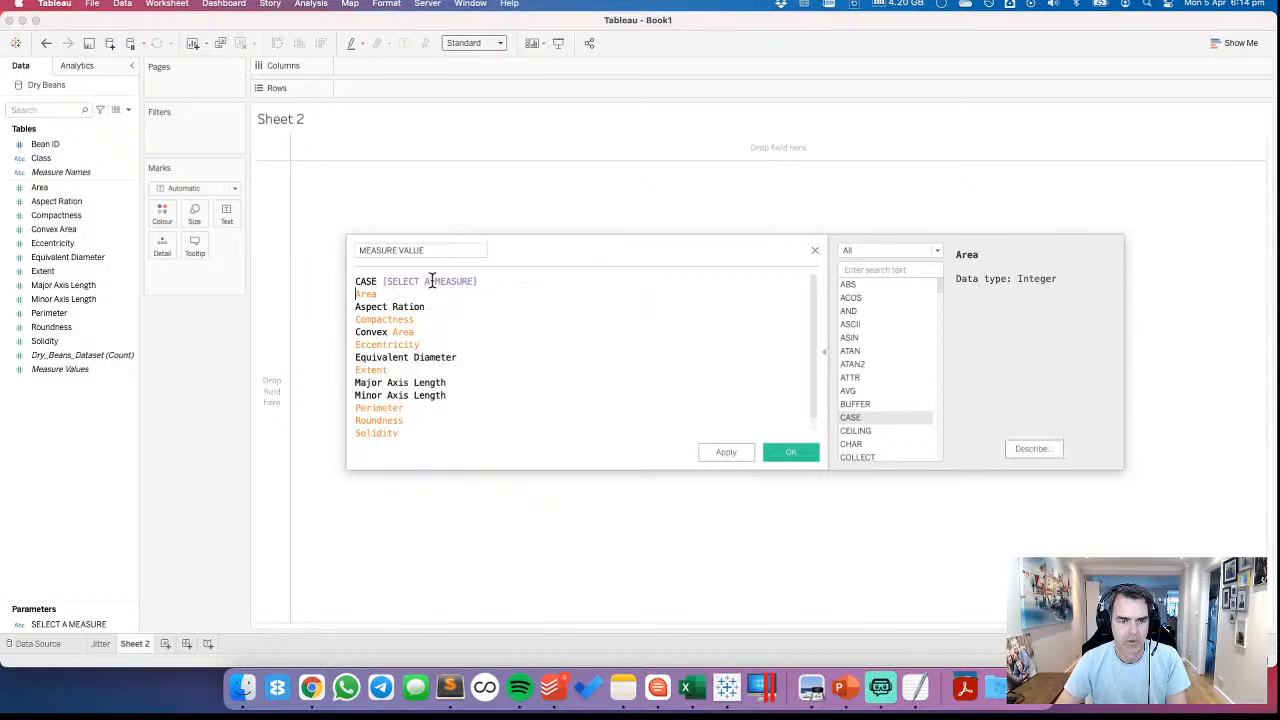
Put WHEN and an opening single quote before Area, and undo the stray paste that adds a clipboard data source
type("WHEN '")
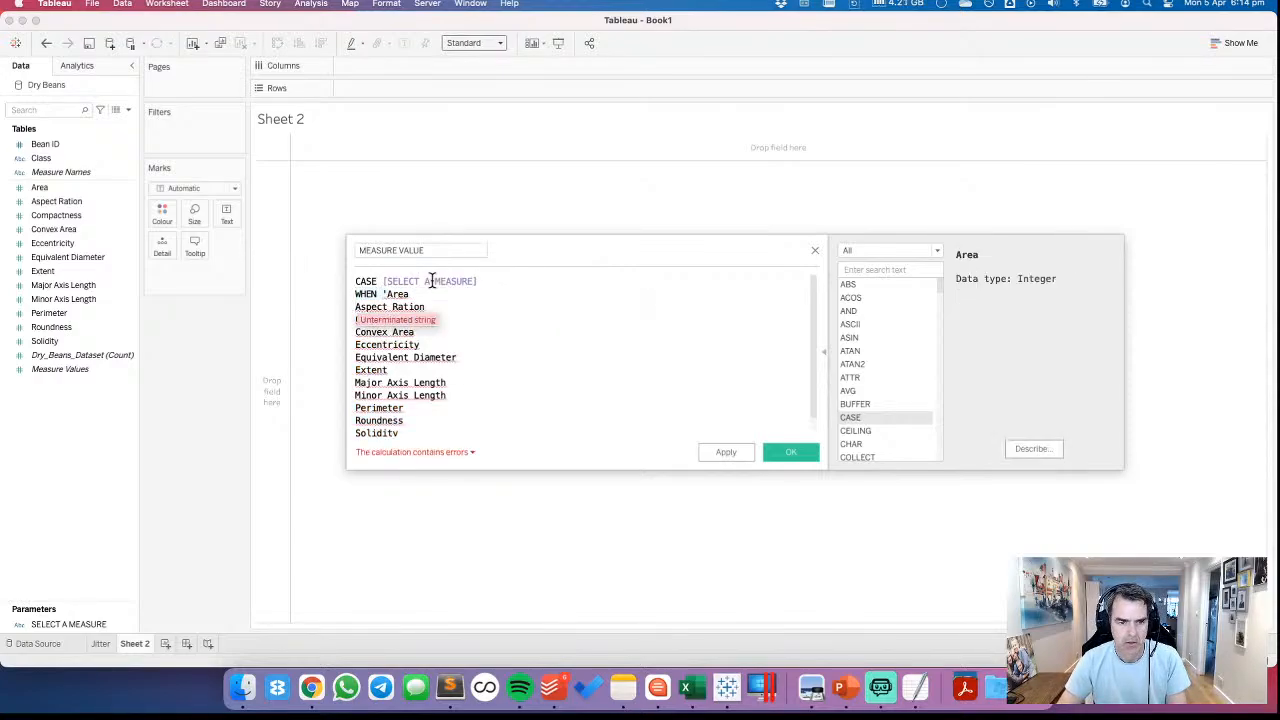
key("super+v")
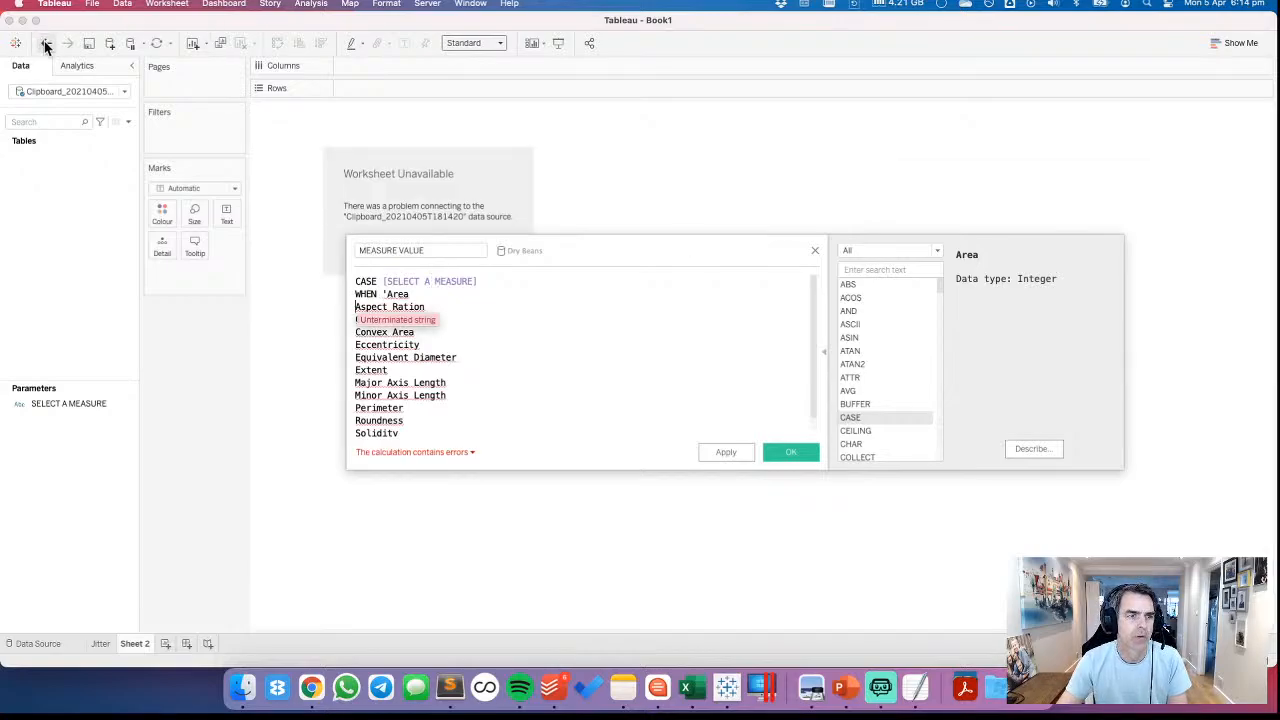
left_click(45, 45)
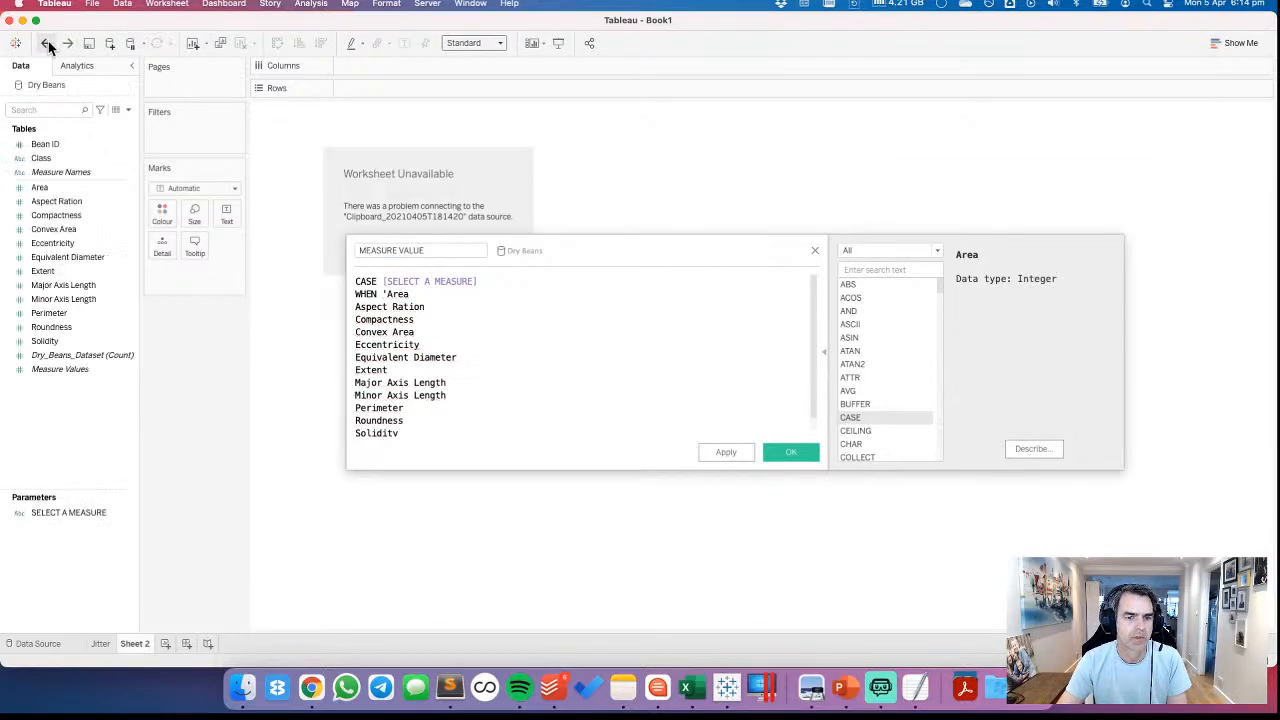
Put WHEN and an opening single quote before each measure name from Aspect Ration to Solidity, and close the statement with END
left_click(357, 307)
key("super+v")
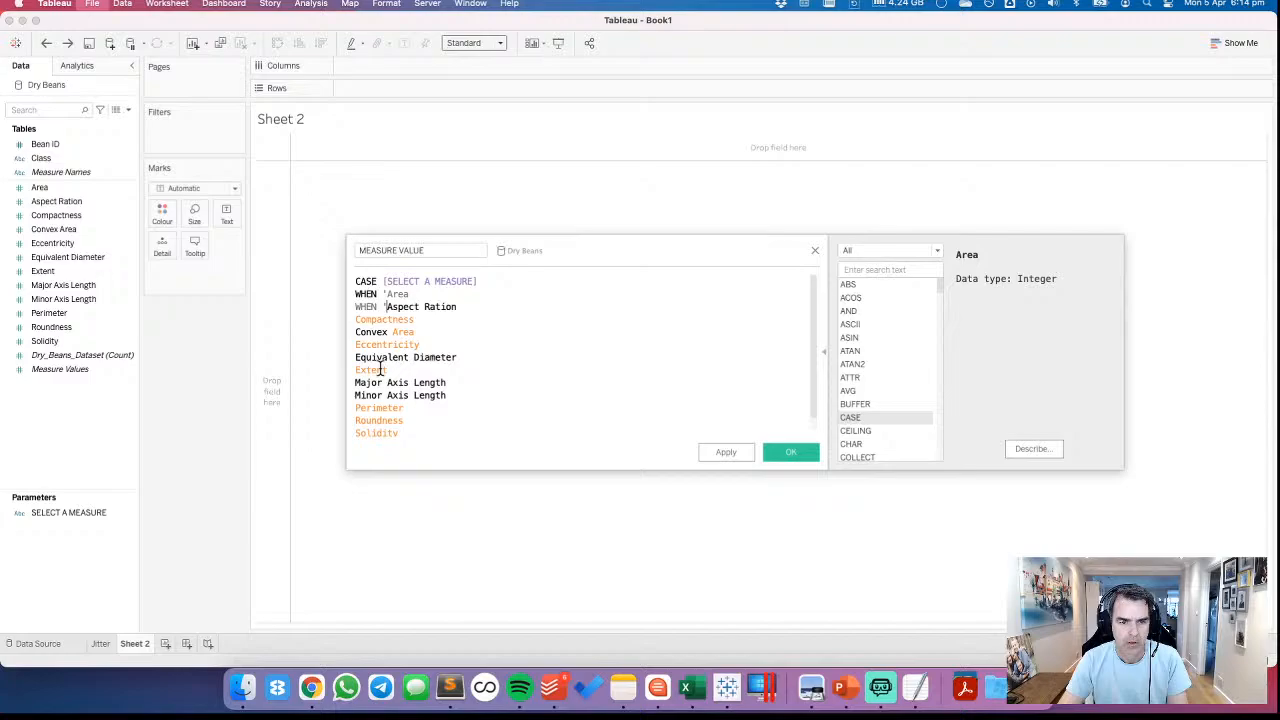
left_click(357, 319)
type("WHEN '")
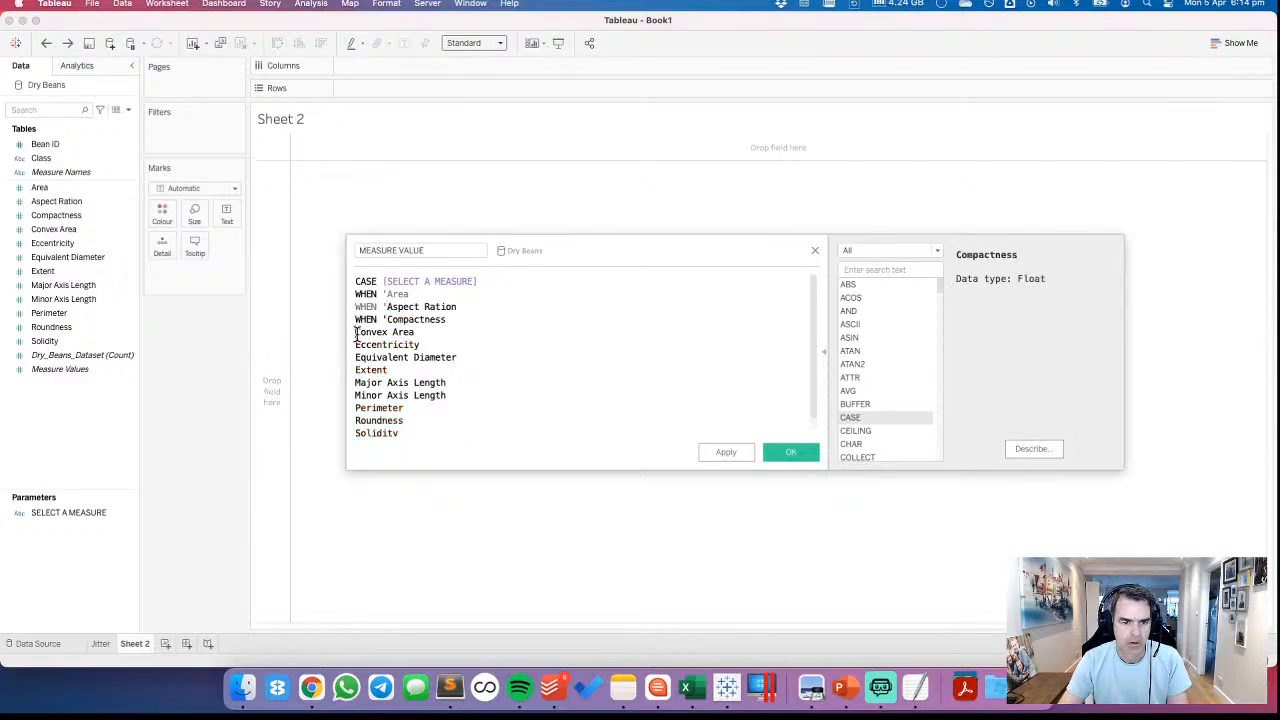
left_click(357, 332)
type("WHEN '")
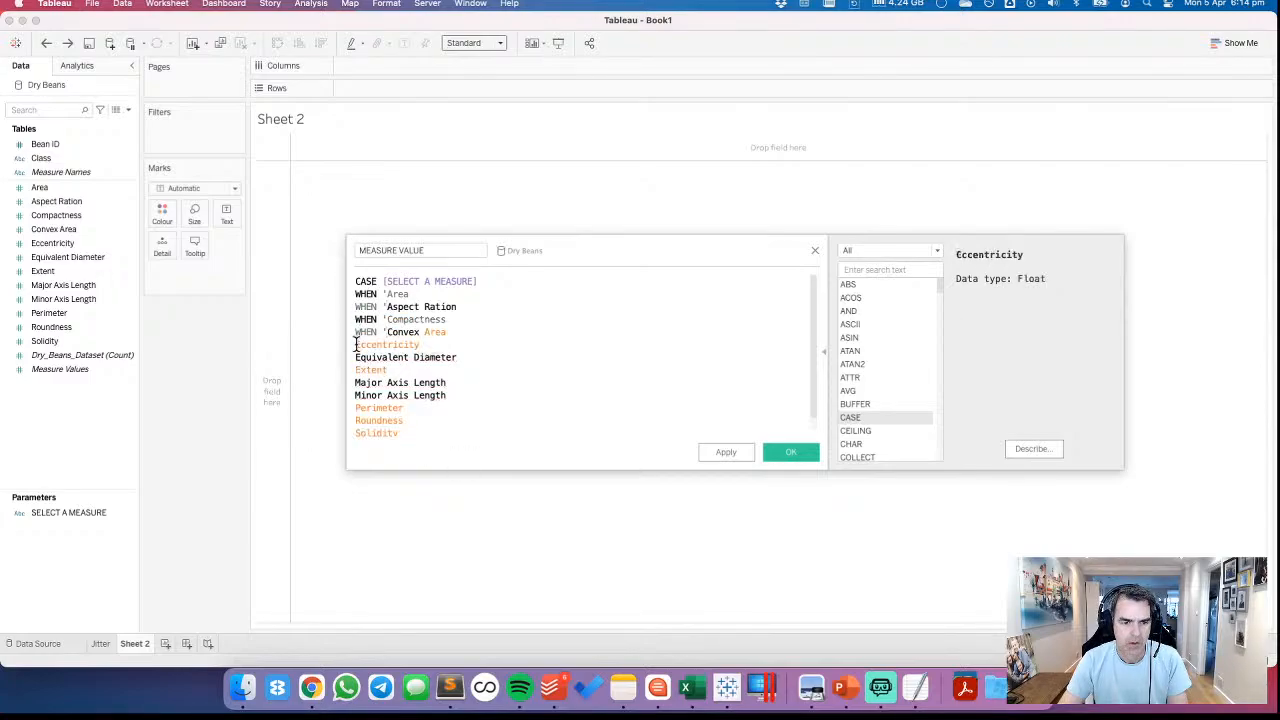
left_click(357, 344)
type("WHEN '")
left_click(357, 357)
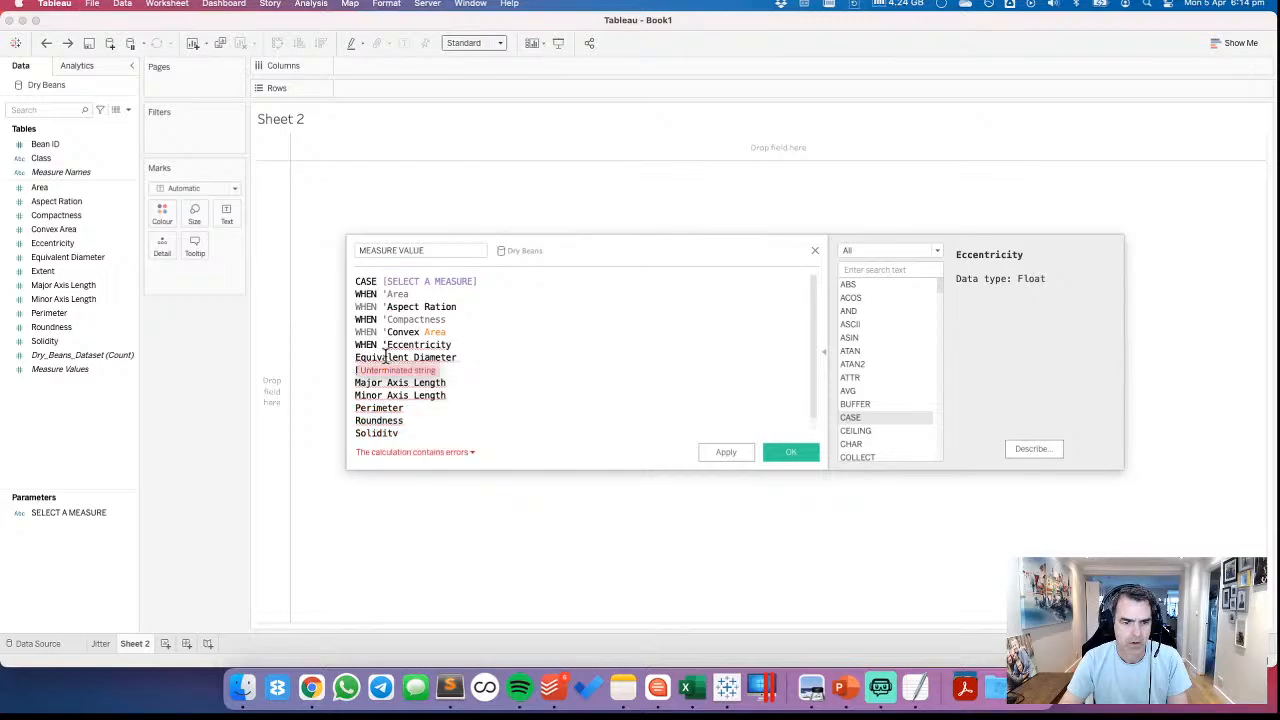
type("WHEN '")
left_click(356, 372)
type("WHEN '")
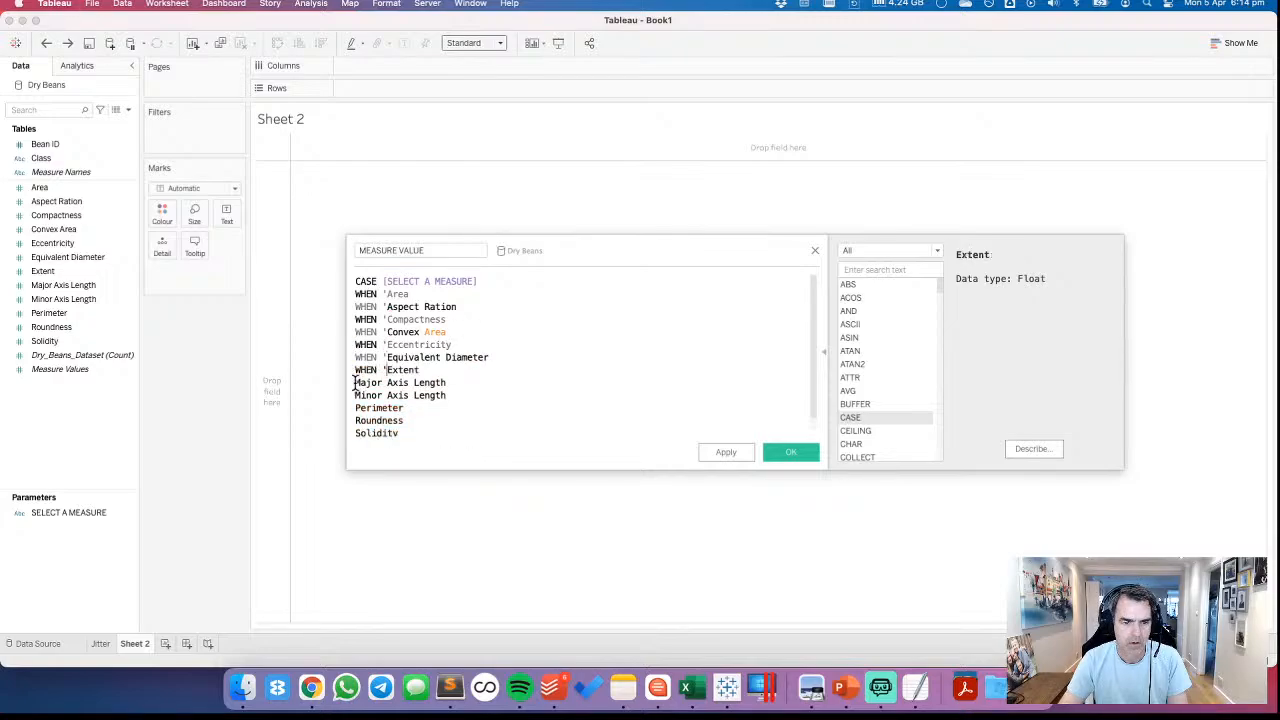
left_click(356, 383)
type("WHEN '")
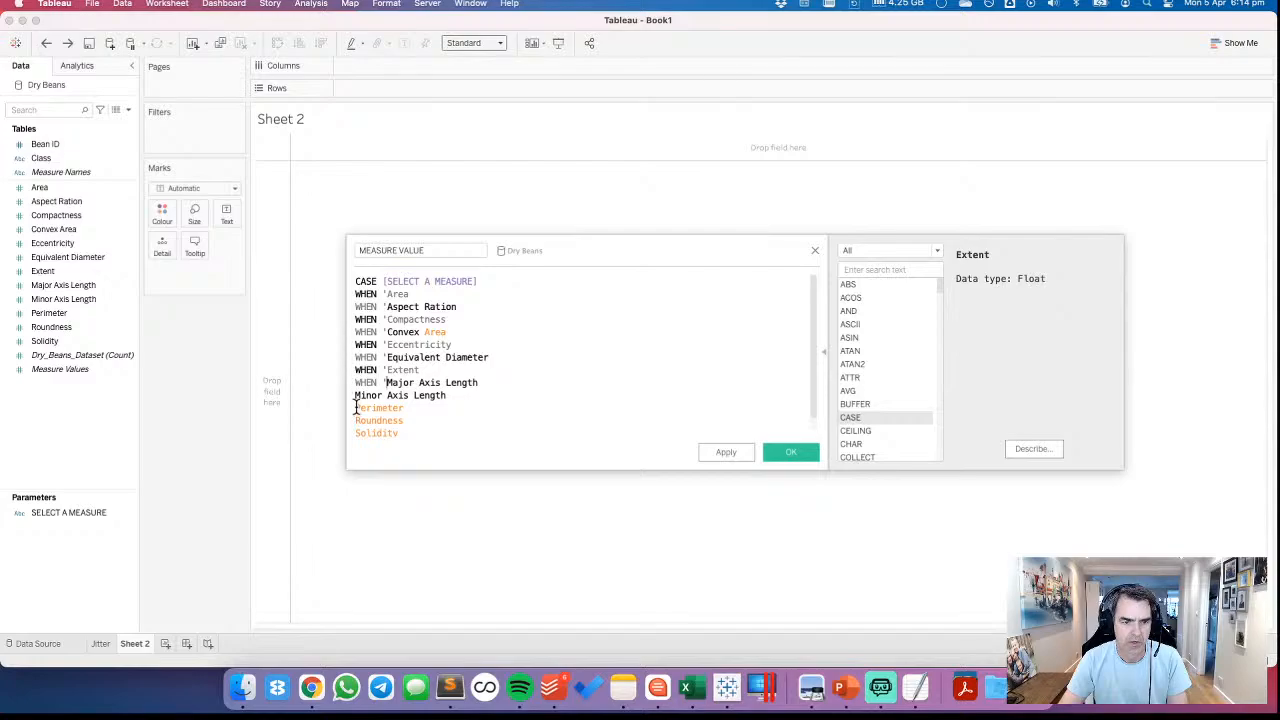
left_click(356, 396)
type("WHEN '")
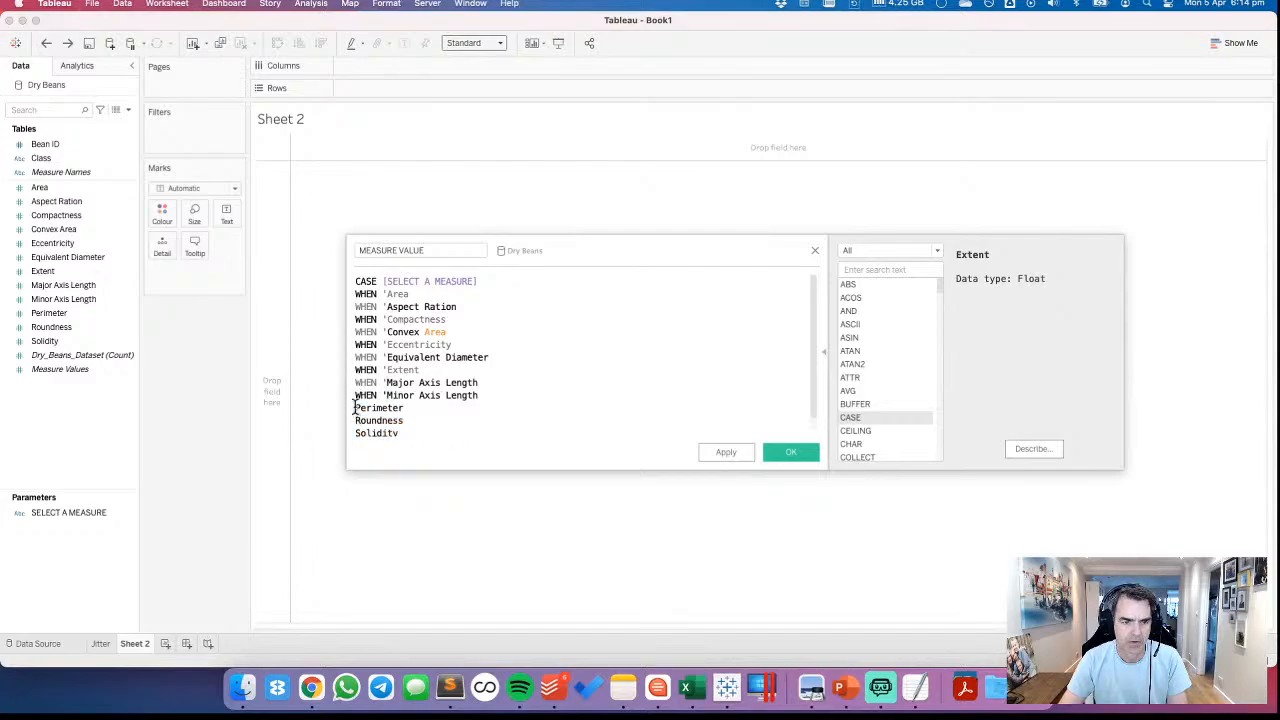
left_click(356, 408)
type("WHEN '")
left_click(356, 420)
type("WHEN '")
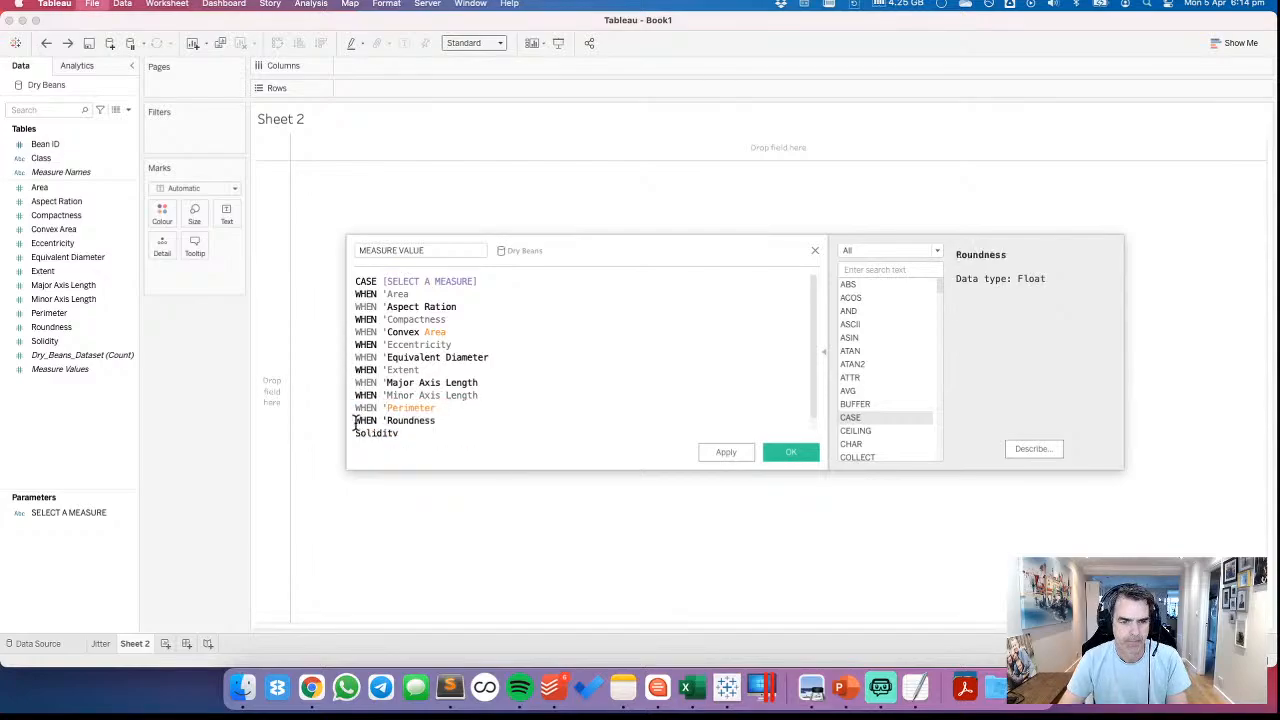
left_click(356, 433)
type("WHEN '")
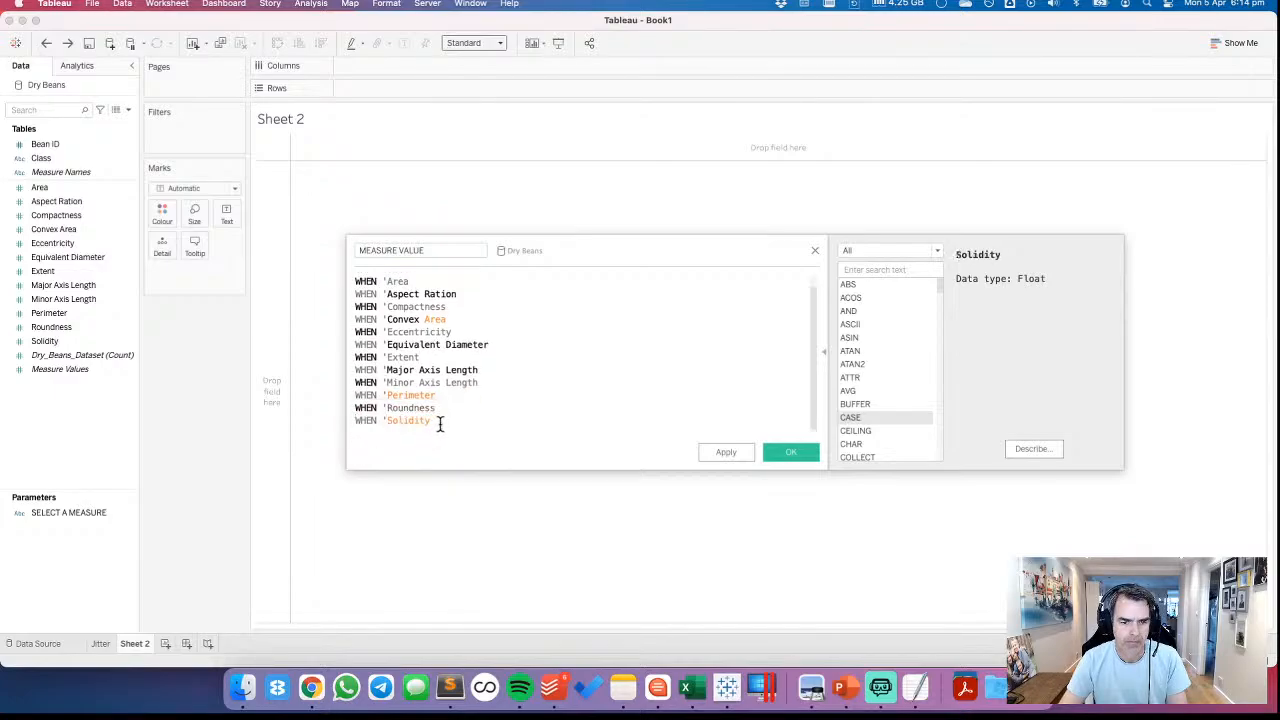
key("Return")
type("END")
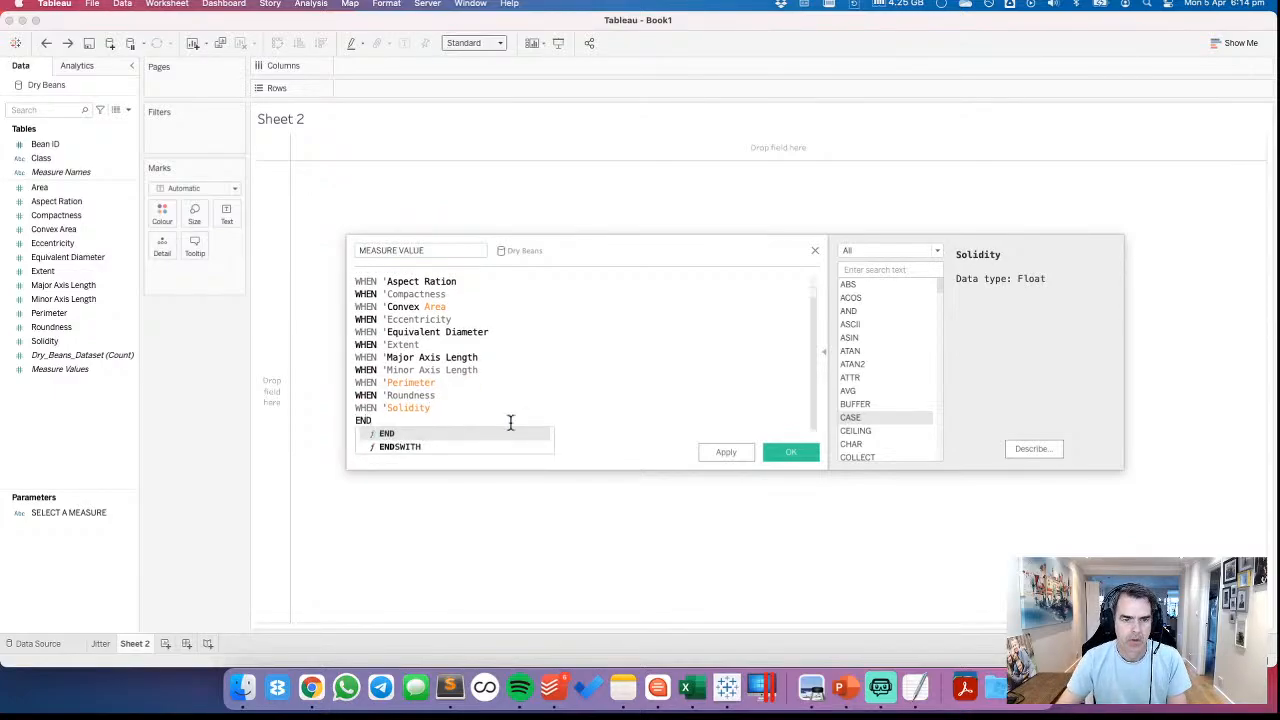
Check the aspect ratio spelling in Dry_Bean_Dataset.txt, and correct the formula's second case label to 'Aspect Ratio' with a closing quote
scroll(484, 295, "up", 1)
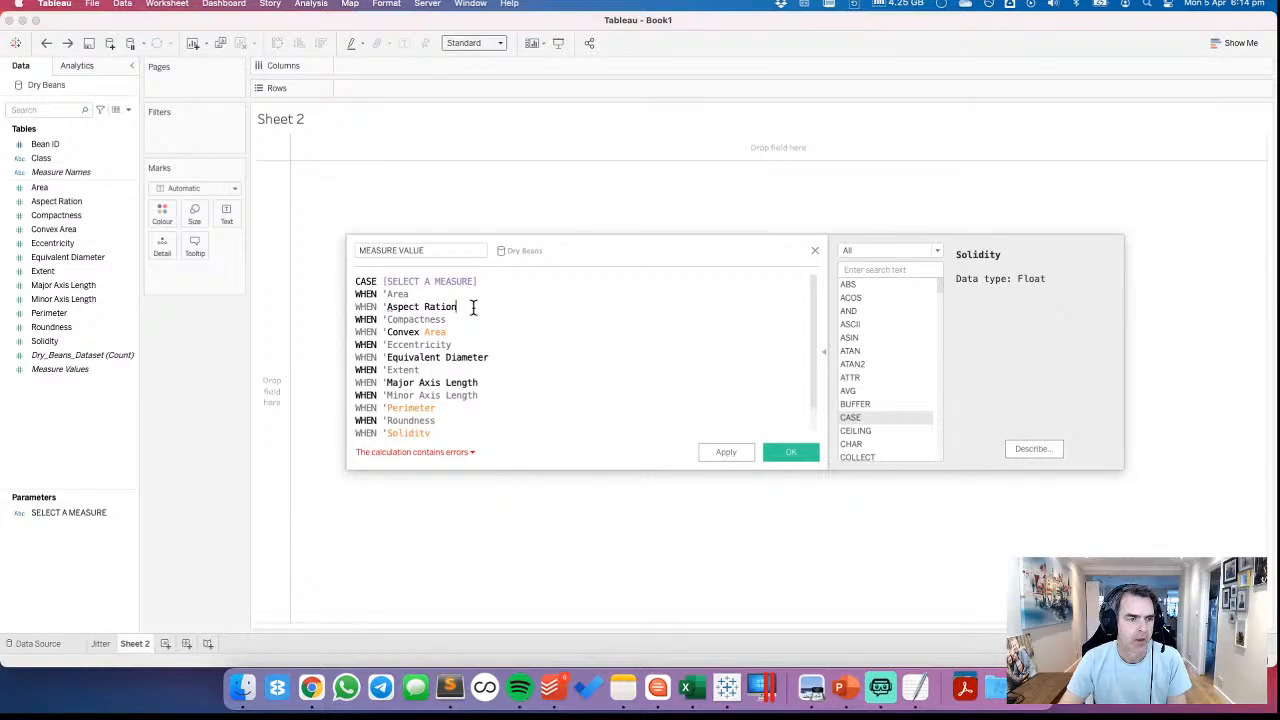
key("super+Tab")
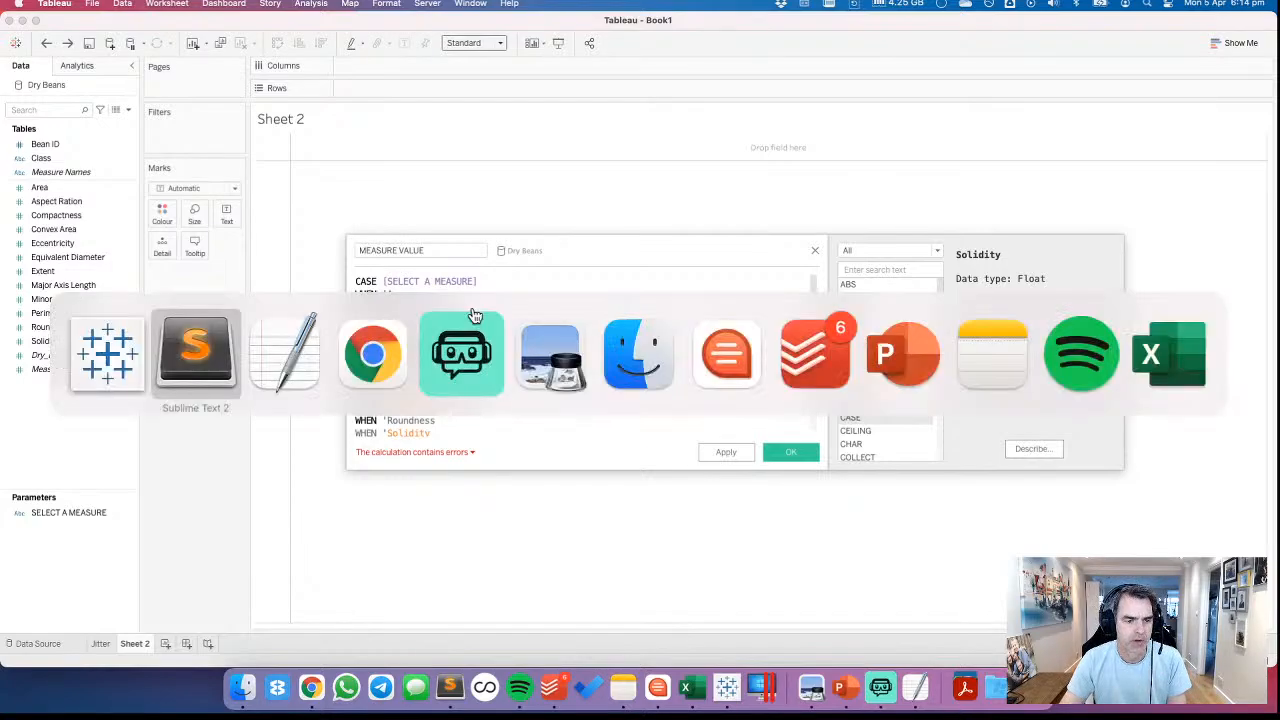
key("super+Tab")
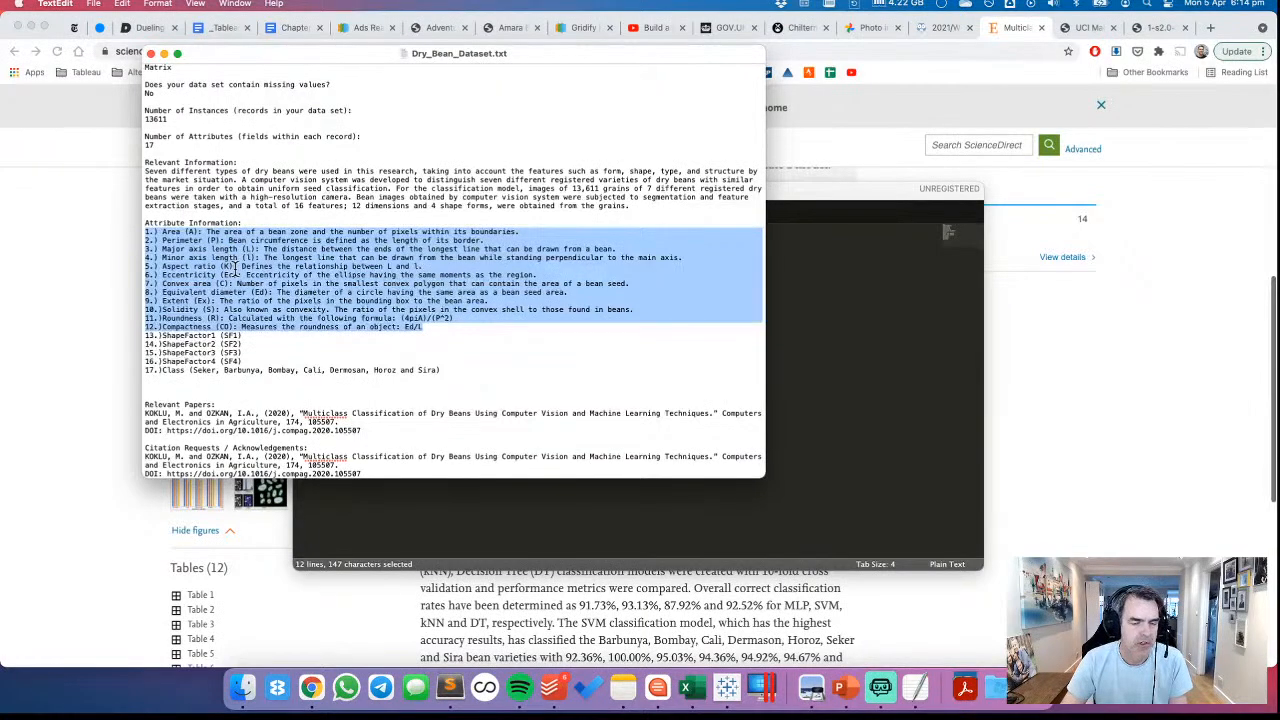
key("super+Tab")
key("BackSpace")
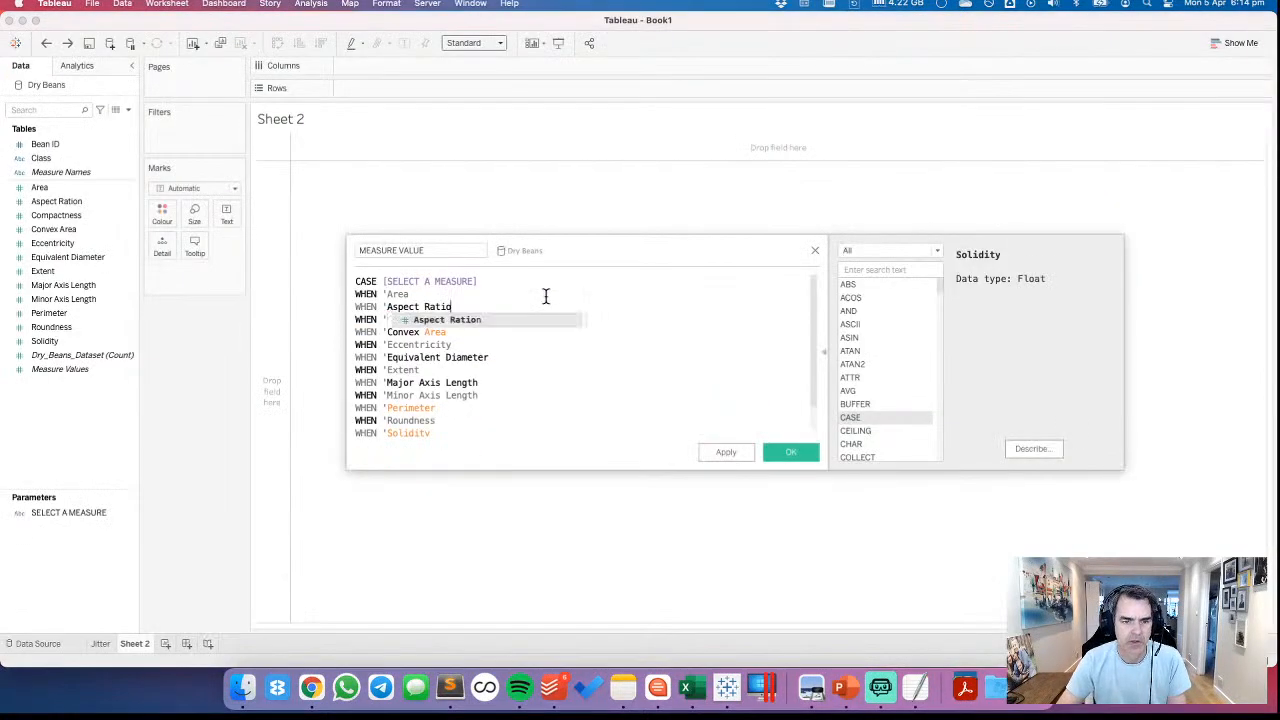
type("'")
Complete the Area line as WHEN 'Area' THEN [Area]
left_click(546, 296)
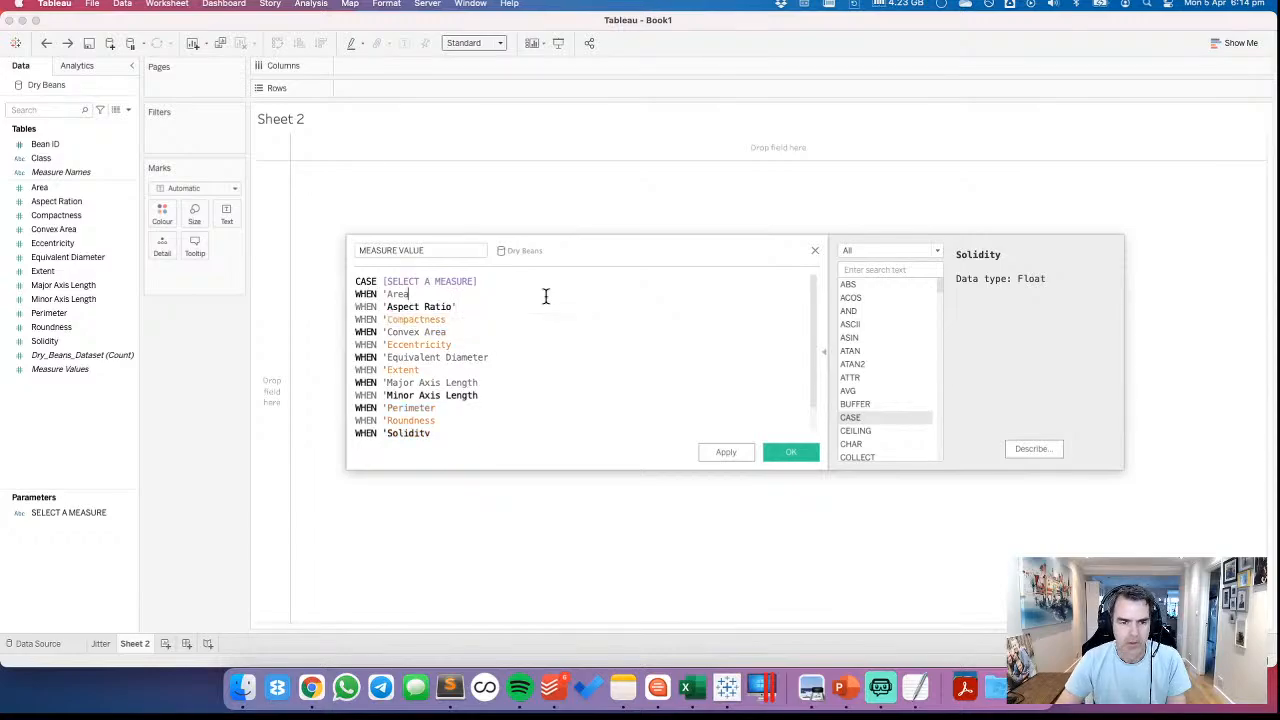
type("' CTHEN")
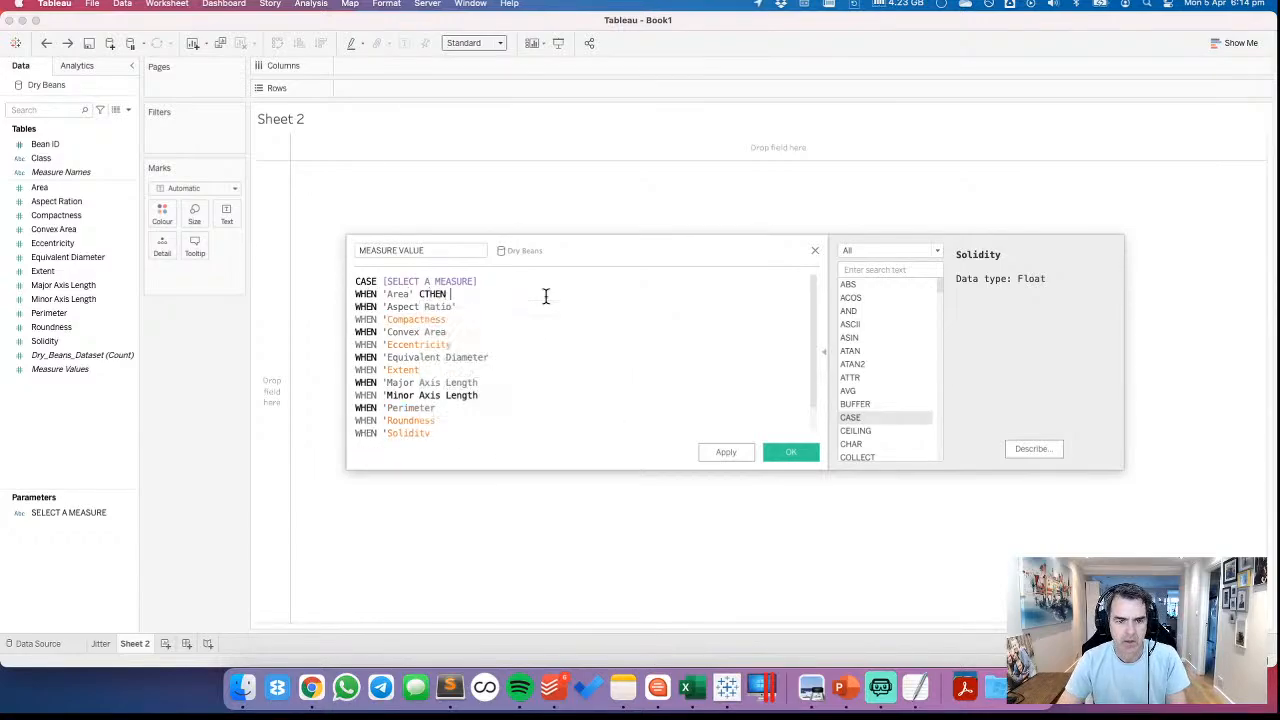
key("BackSpace")
key("BackSpace")
key("BackSpace")
key("BackSpace")
key("BackSpace")
key("BackSpace")
type("THEN are")
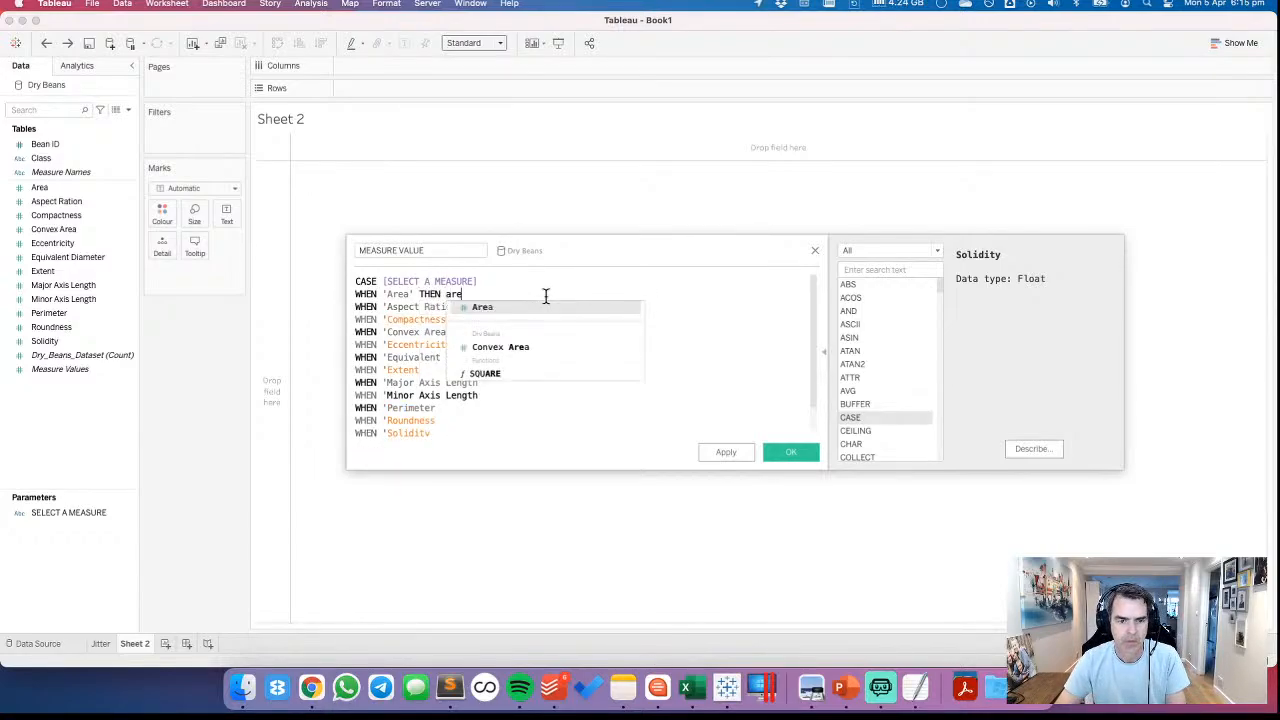
key("Return")
Complete the 'Aspect Ratio' line with THEN [Aspect Ration]
key("Down")
type("THEN as")
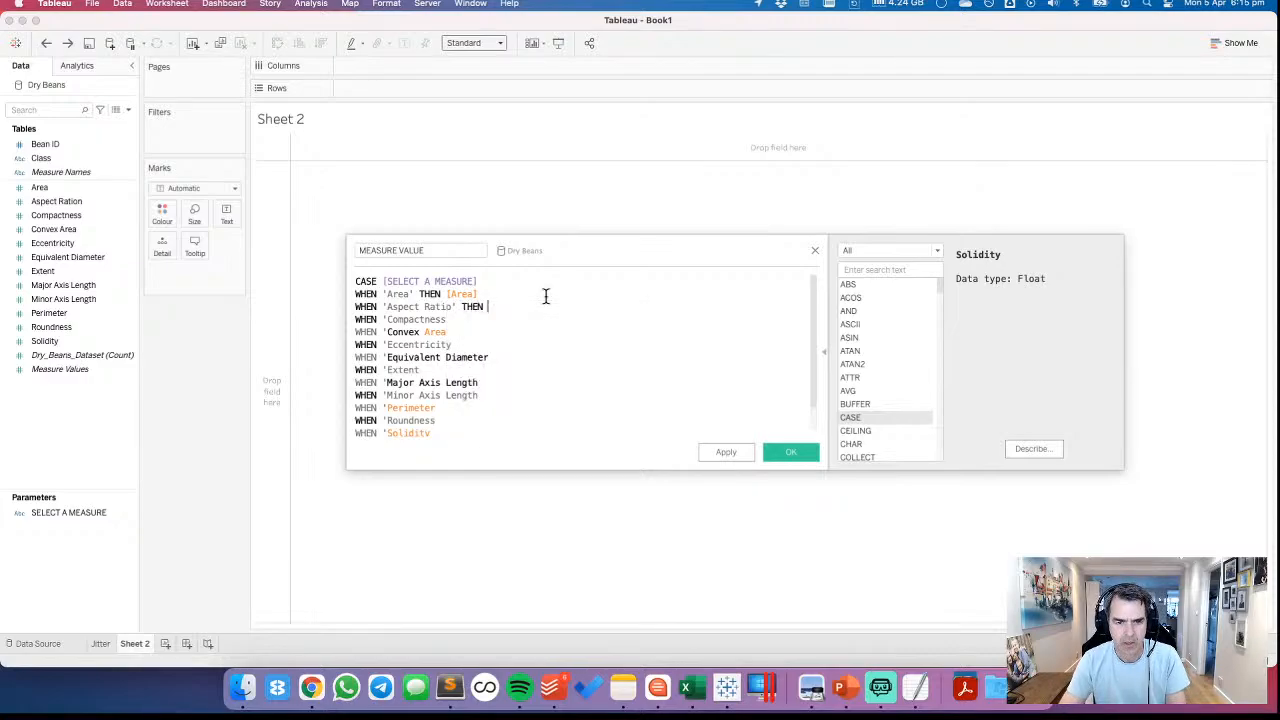
key("Down")
key("Down")
key("Return")
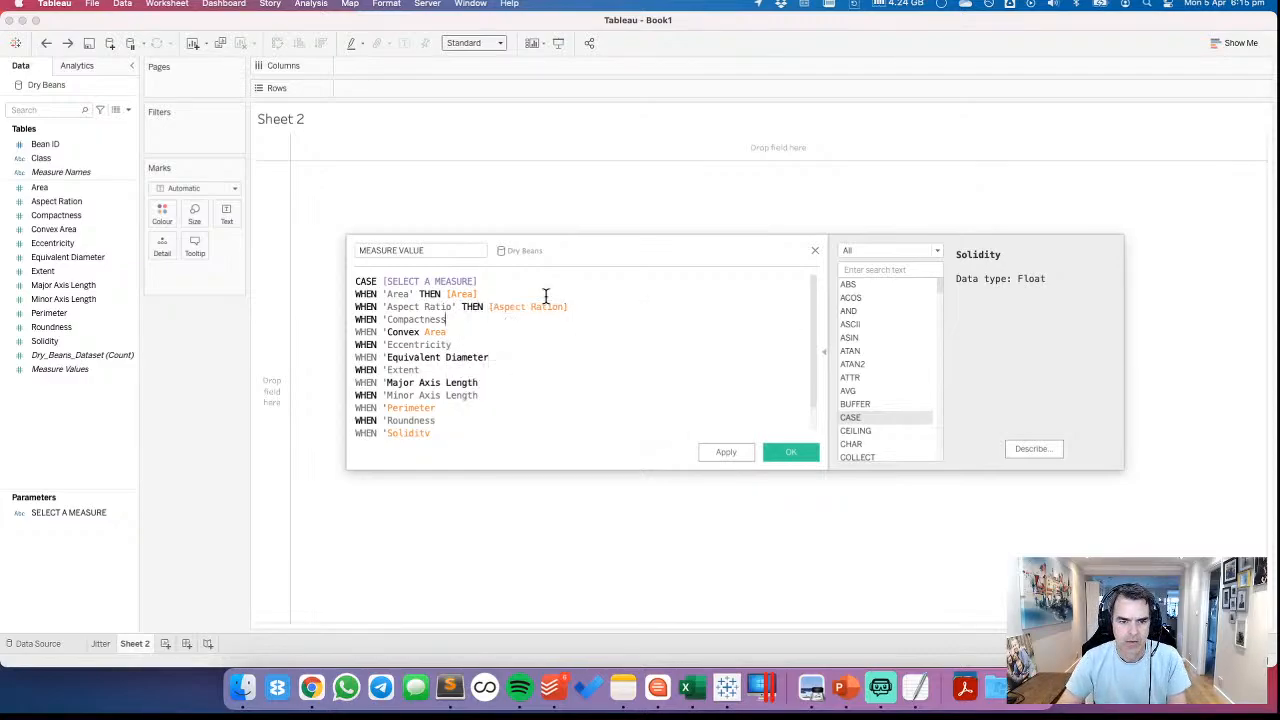
Close the quotes on the Compactness and Convex Area lines and complete them with THEN [Compactness] and THEN [Convex Area]
key("Down")
type("' THEN com")
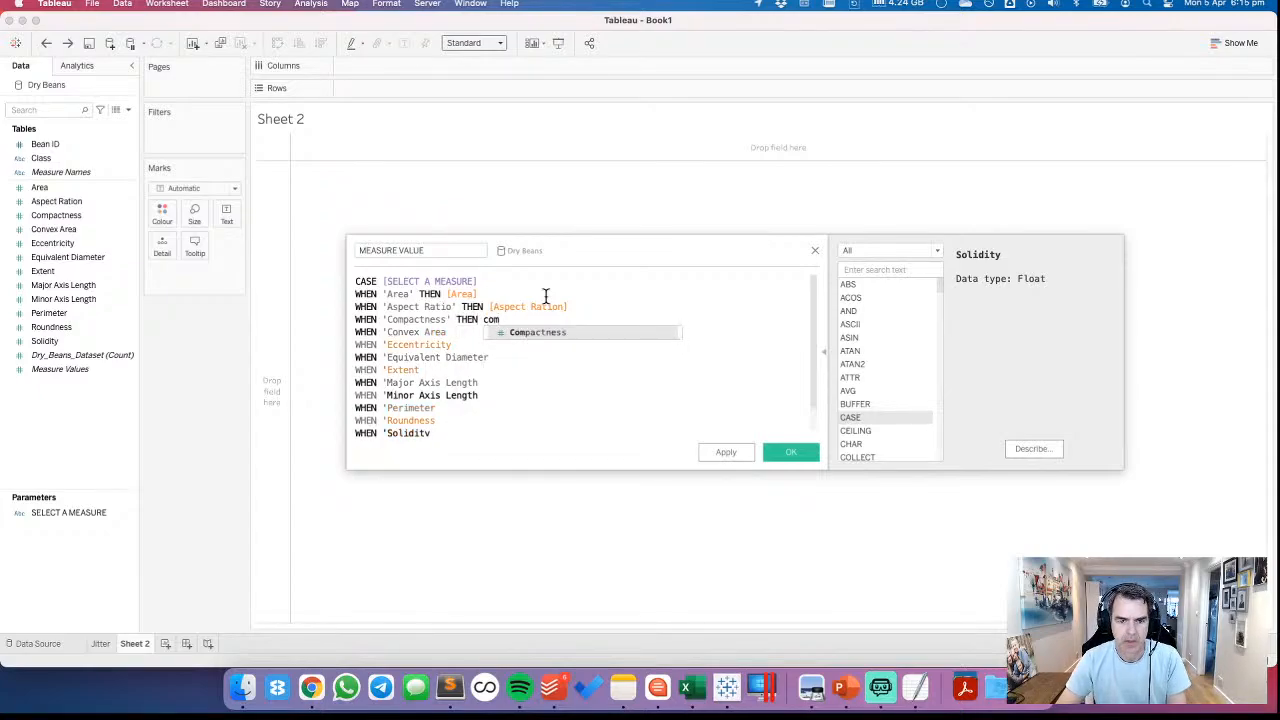
key("Return")
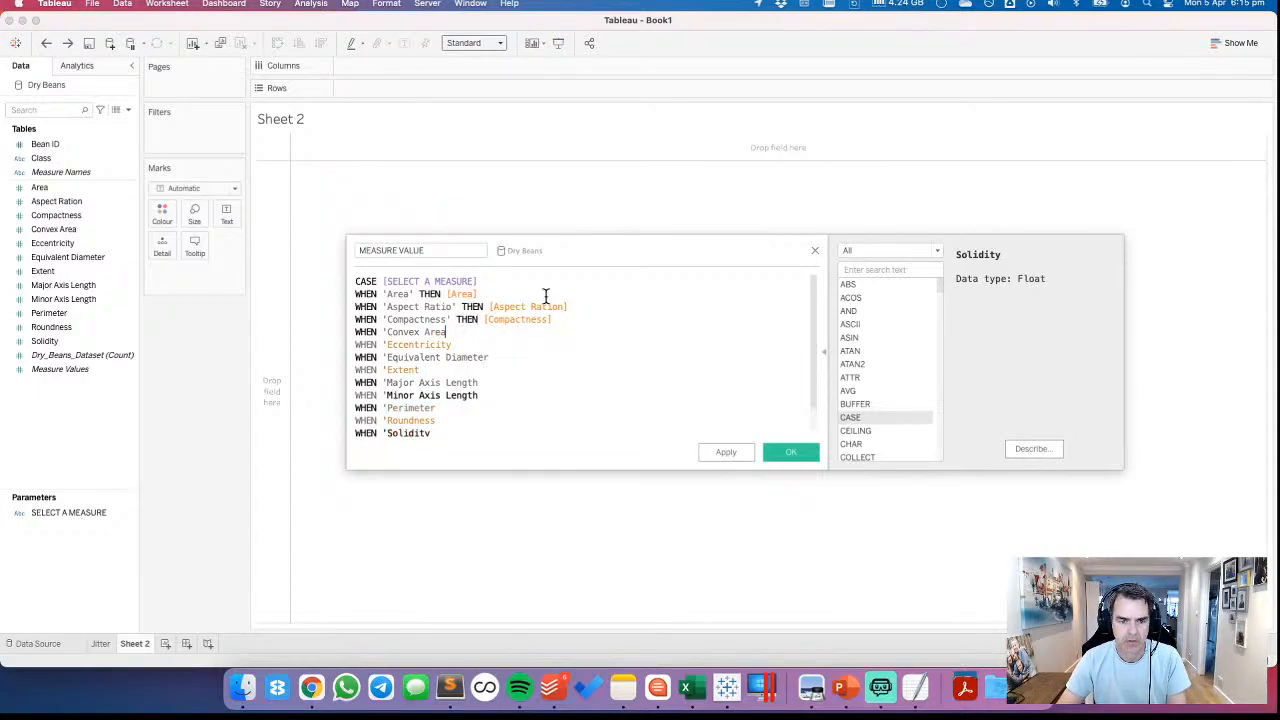
key("Down")
type("' THEN c")
type("onv")
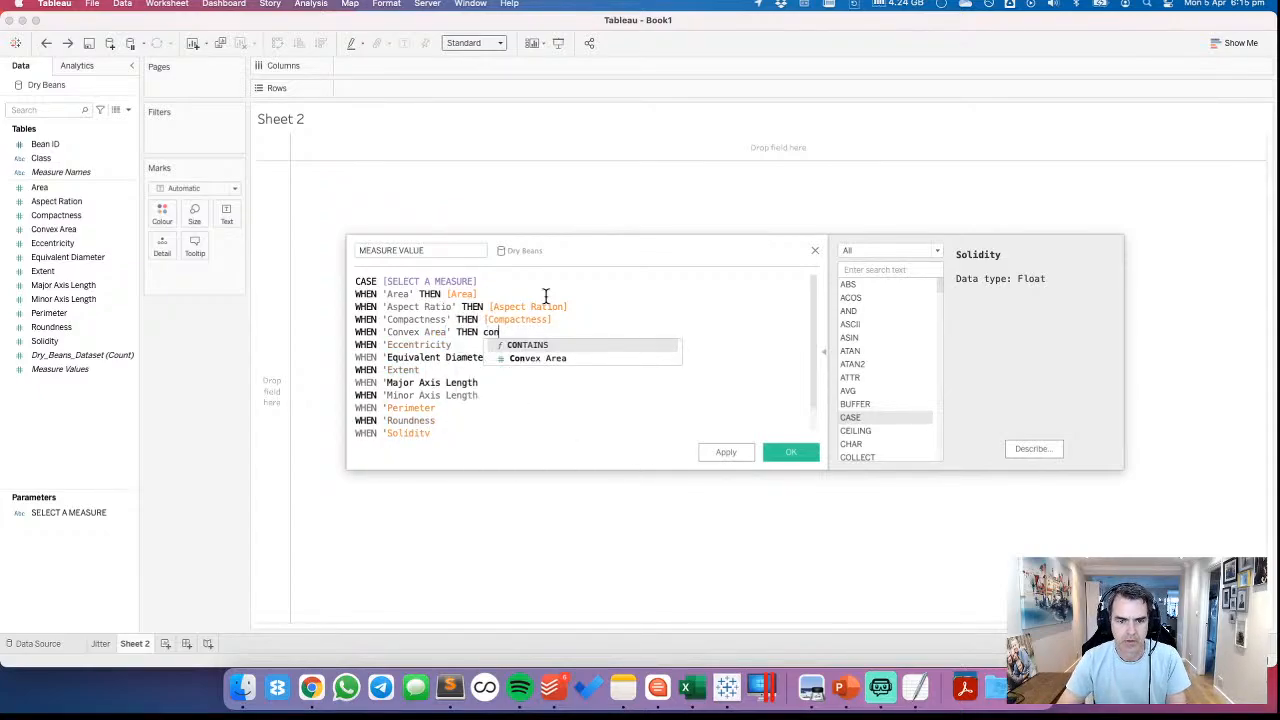
key("Return")
key("Down")
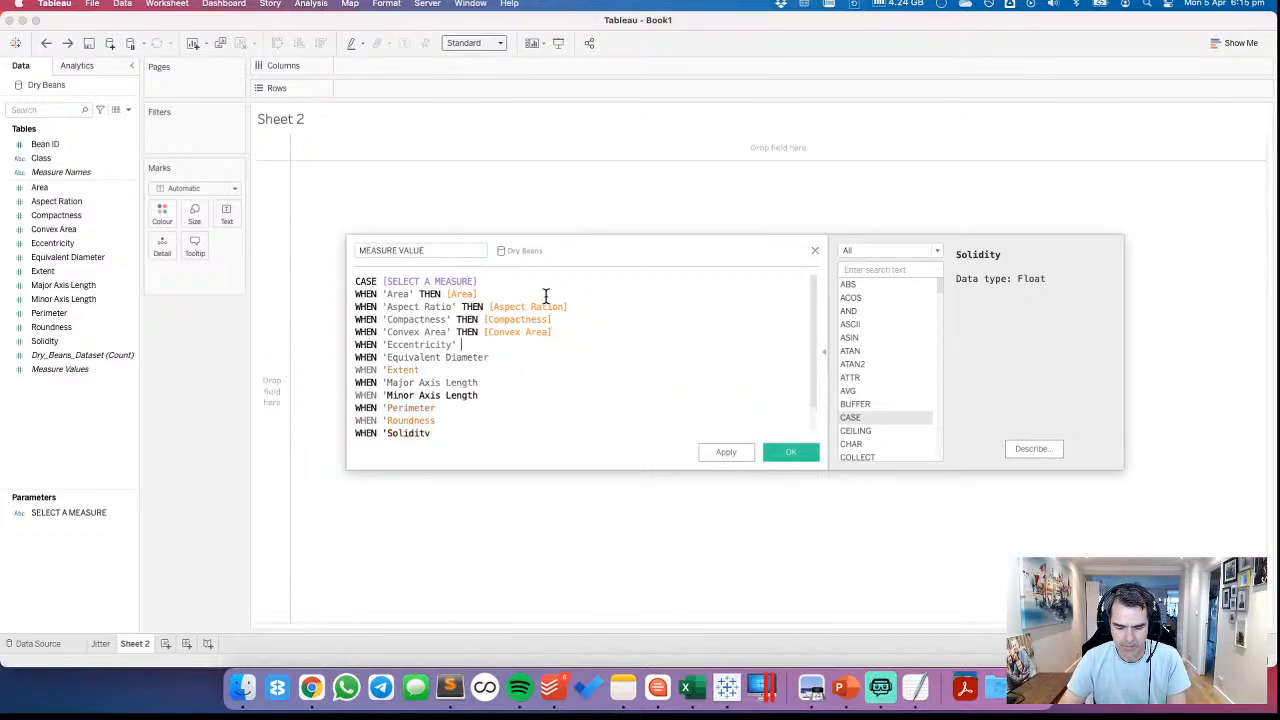
Close the quote on the Eccentricity line and complete it with THEN [Eccentricity]
type("' THEN exx")
key("BackSpace")
key("BackSpace")
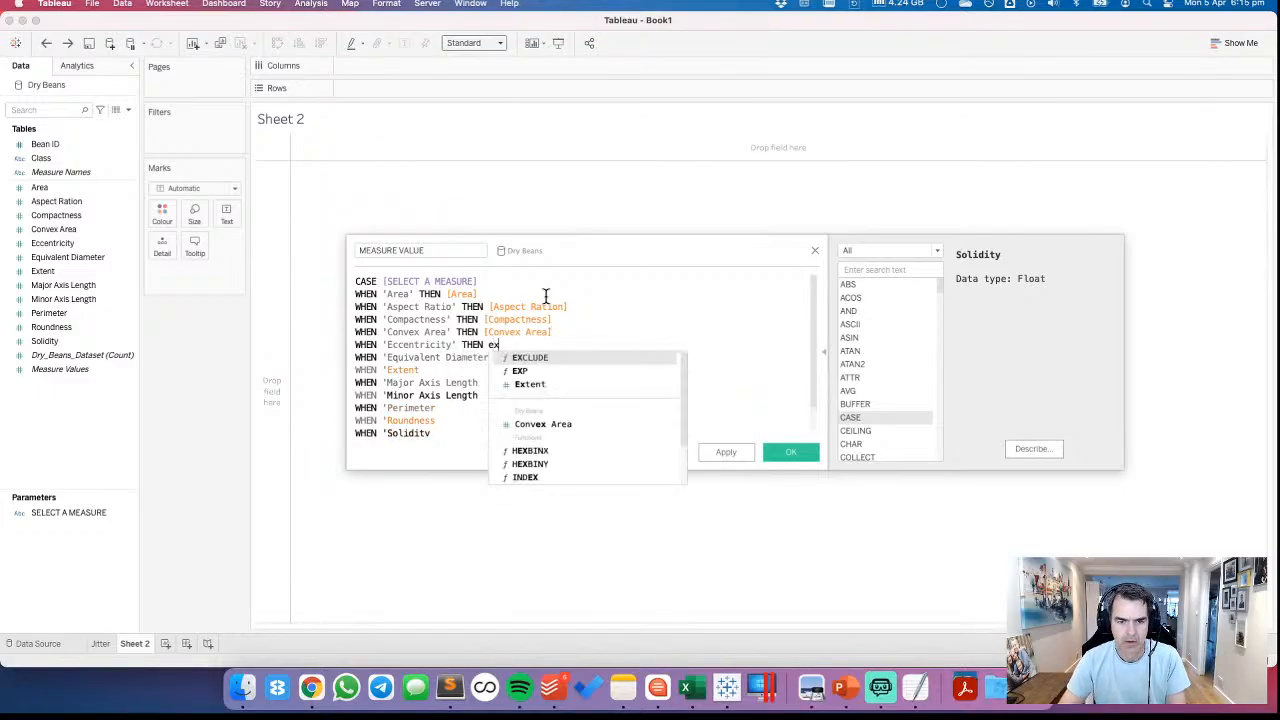
type("c")
key("Return")
Close the quote on the Equivalent Diameter line and complete it with THEN [Equivalent Diameter]
key("Down")
type("' ")
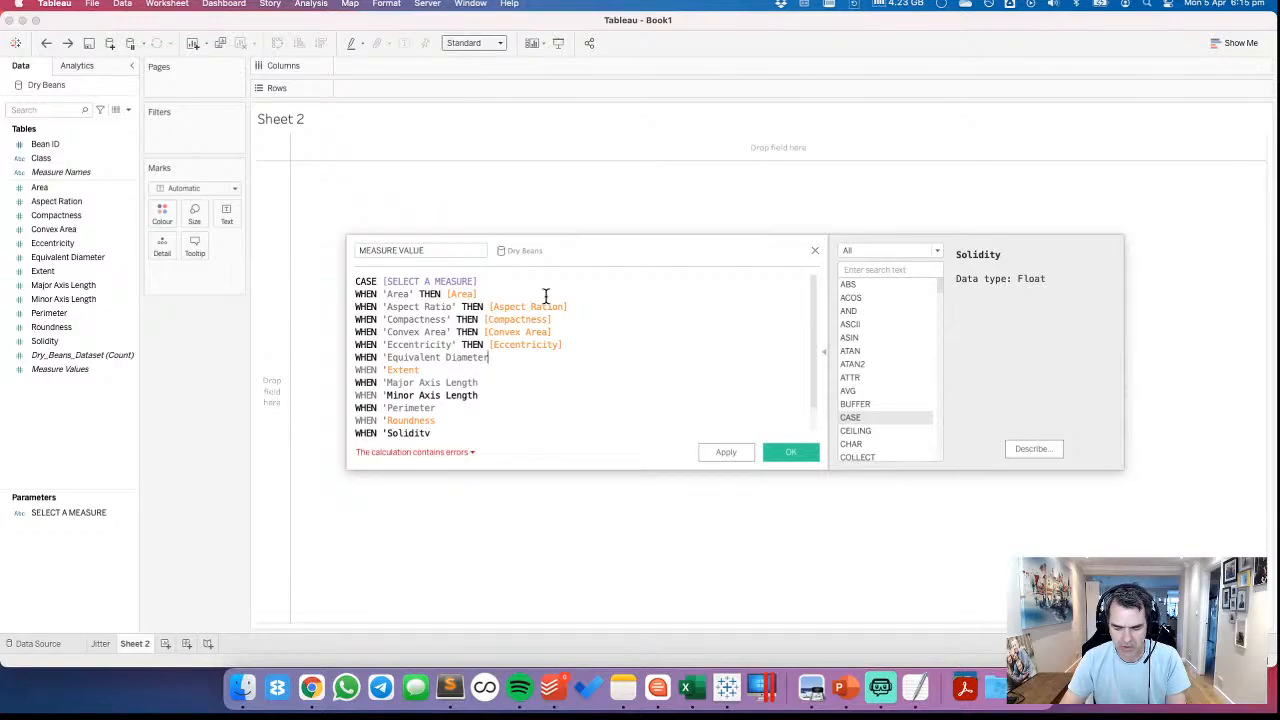
type("THEN di")
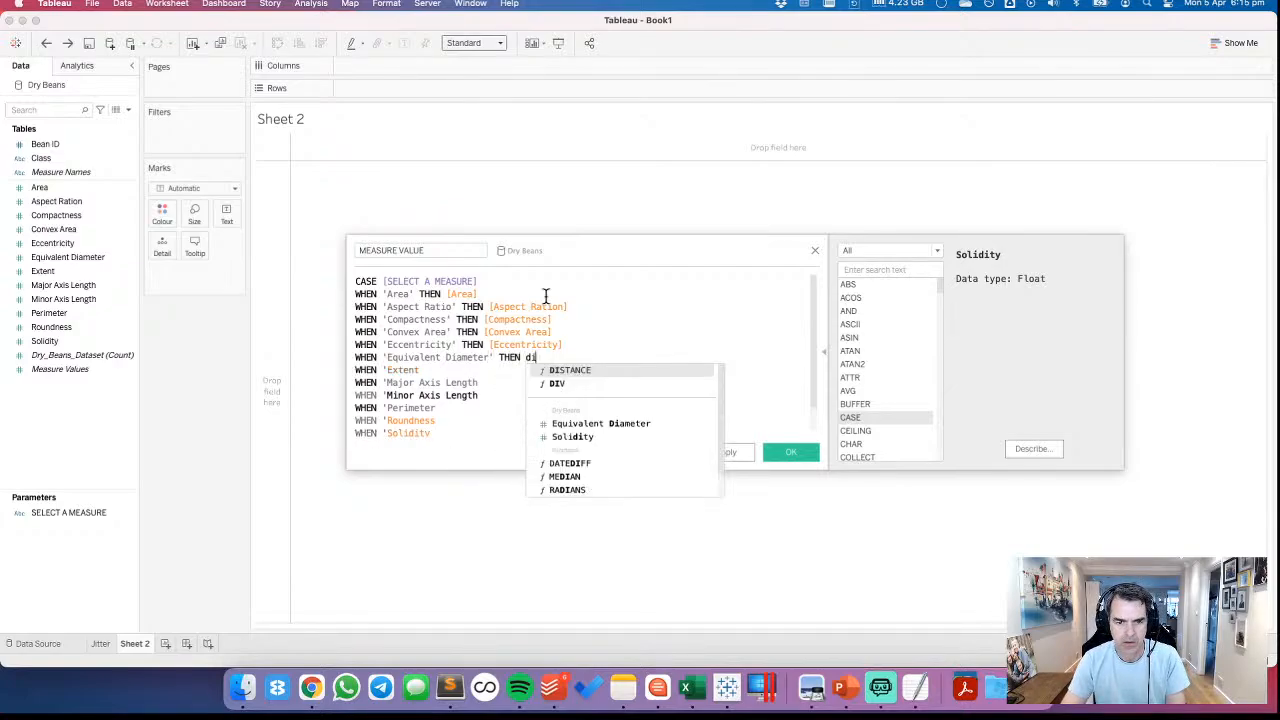
key("Down")
key("Down")
key("Return")
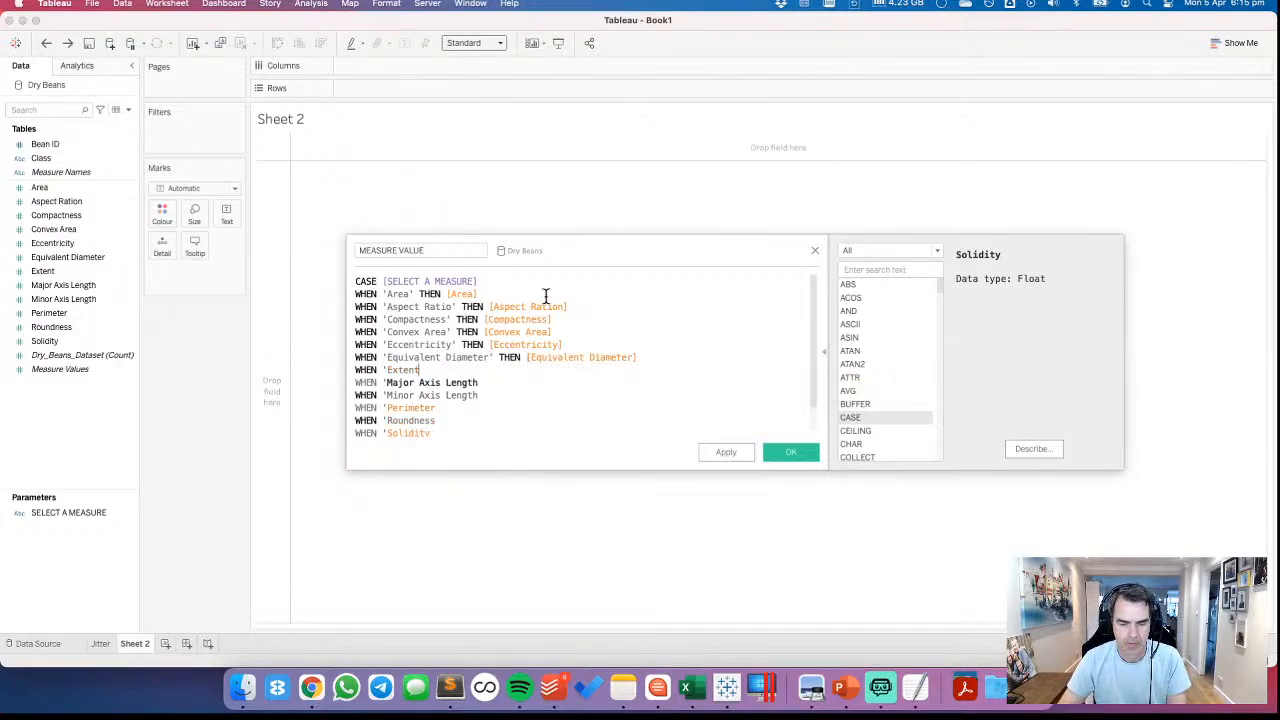
Close the quote on the Extent line and complete it with THEN [Extent]
type("' THEN ex")
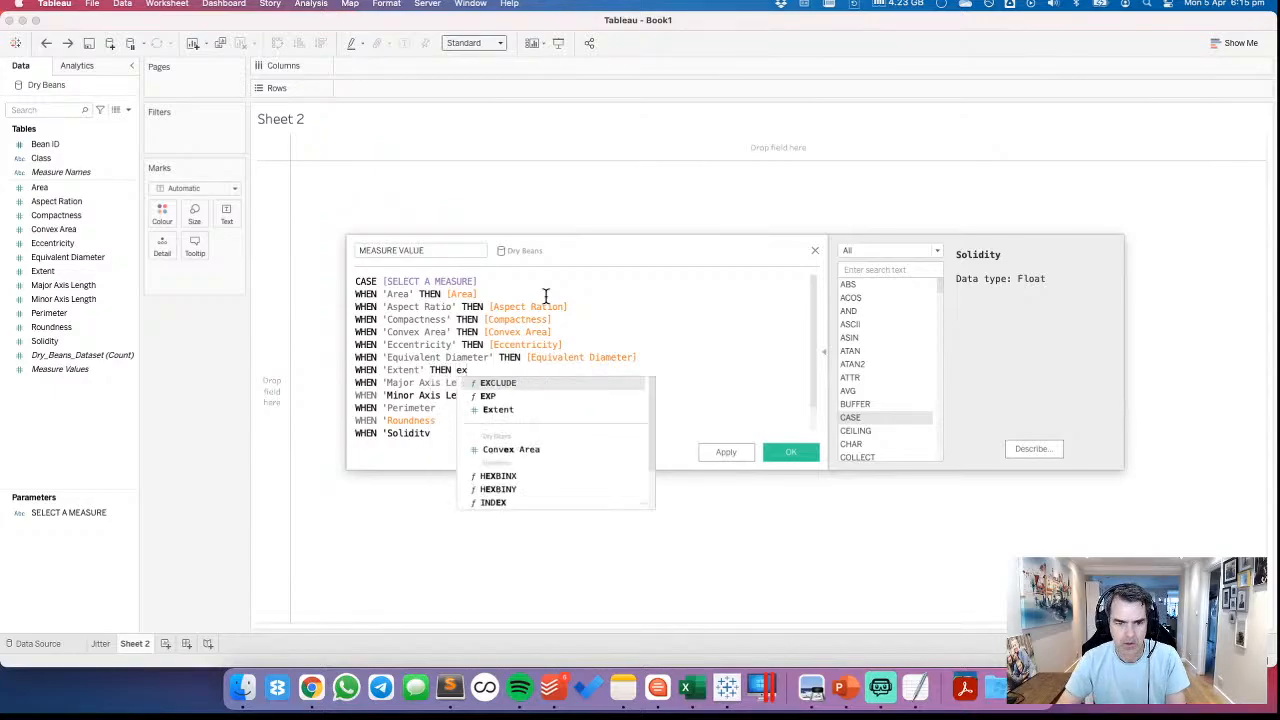
key("Down")
key("Down")
key("Return")
Close the quotes on the Major and Minor Axis Length lines and complete them with THEN [Major Axis Length] and THEN [Minor Axis Length]
key("Down")
type("'")
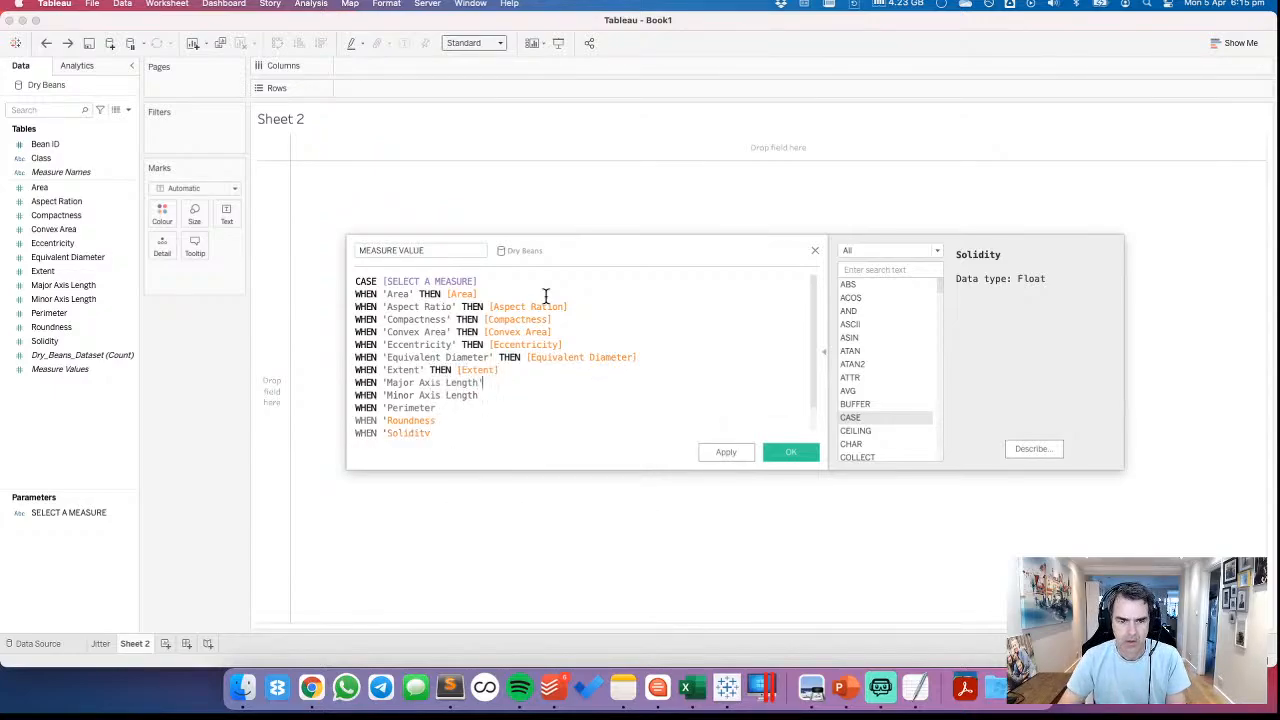
type(" THEN ma")
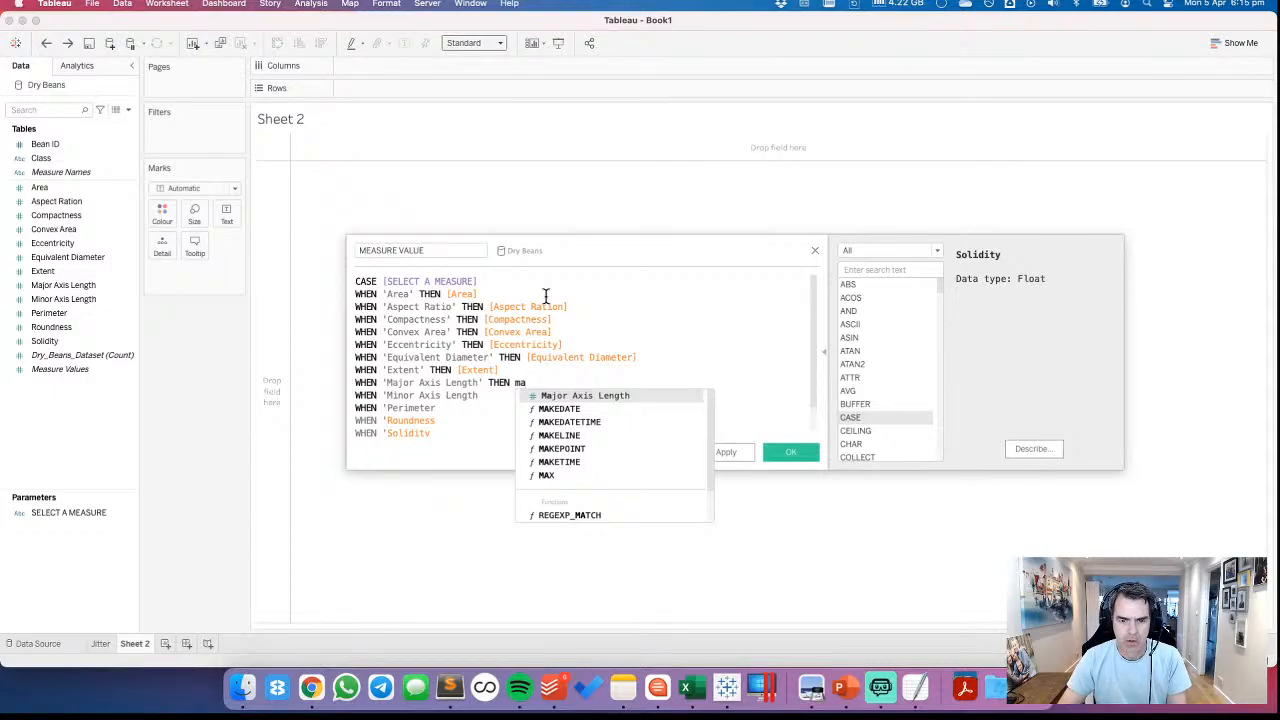
key("Return")
key("Down")
type("' THEN mui")
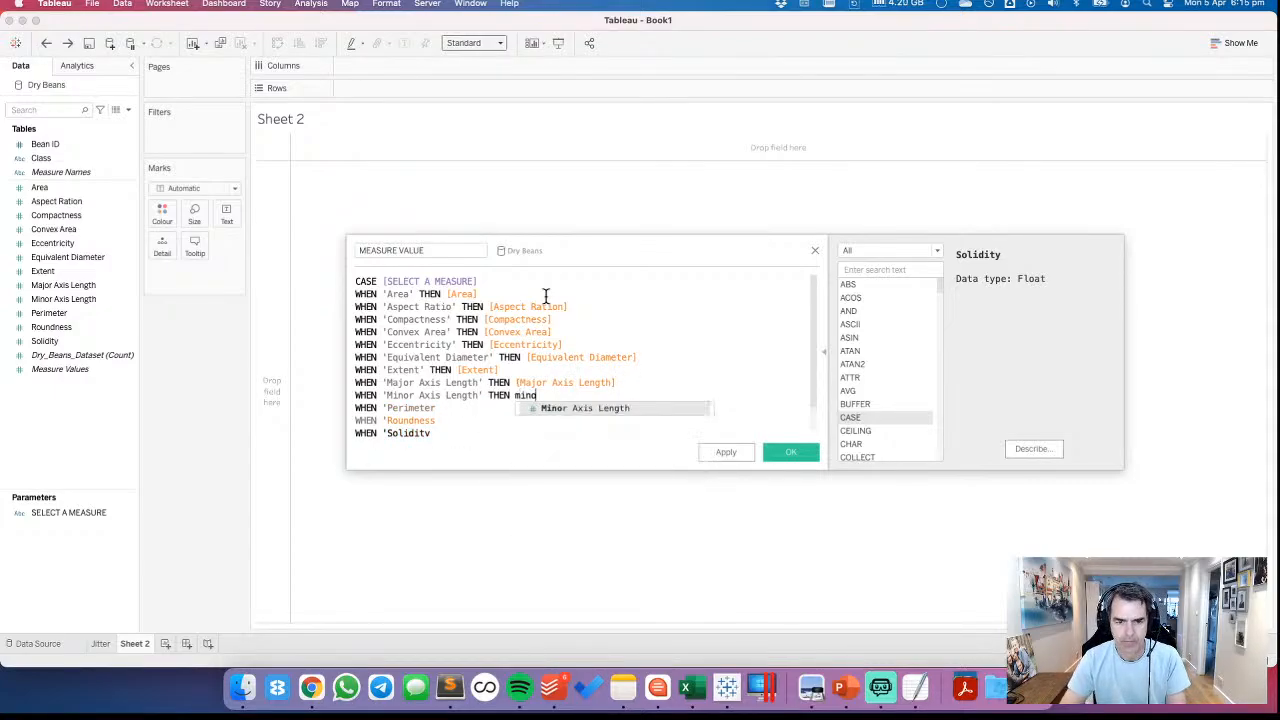
key("Return")
Complete the Perimeter line as WHEN 'Perimeter' THEN [Perimeter], and close the quote after 'Roundness'
key("Down")
type("' THEN")
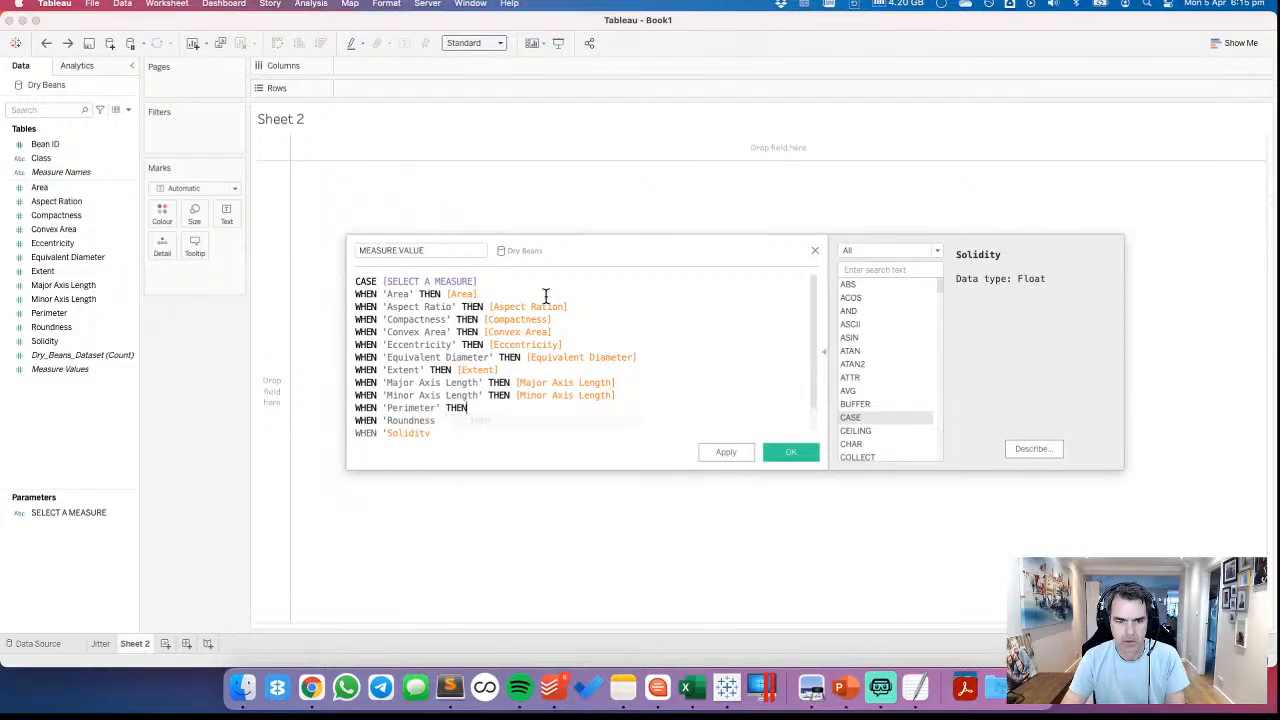
type(" ppere")
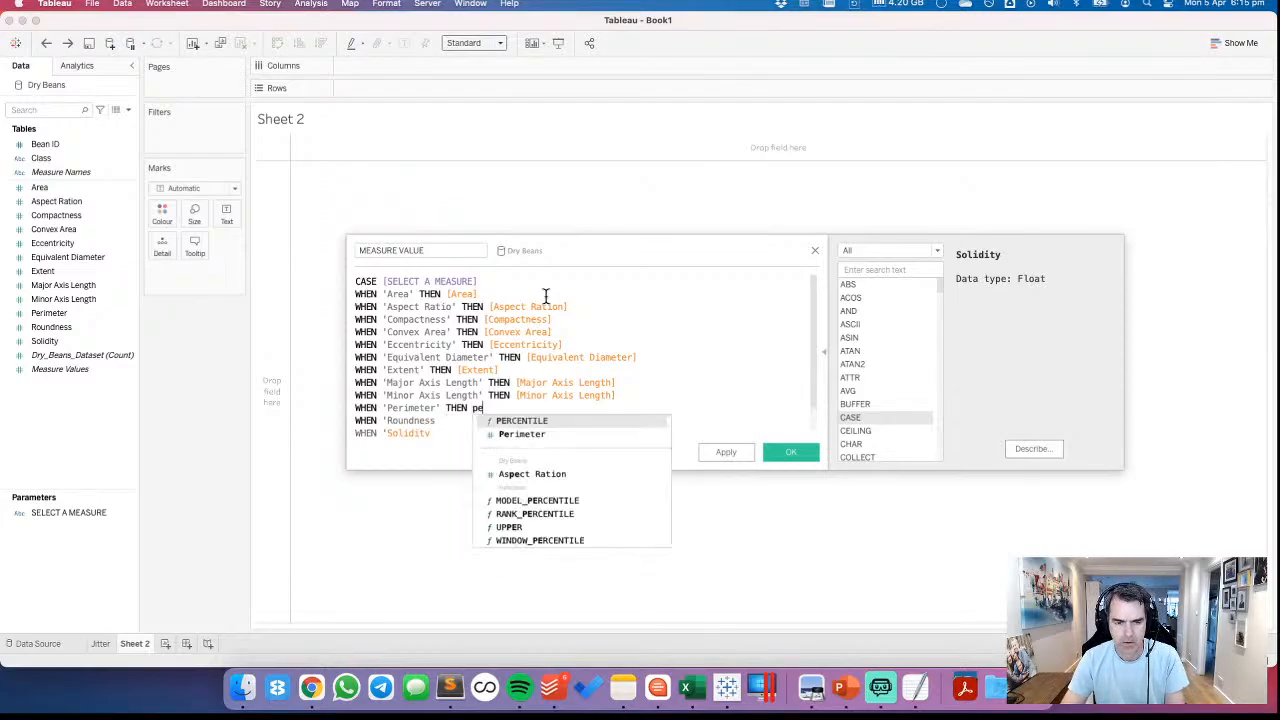
key("Down")
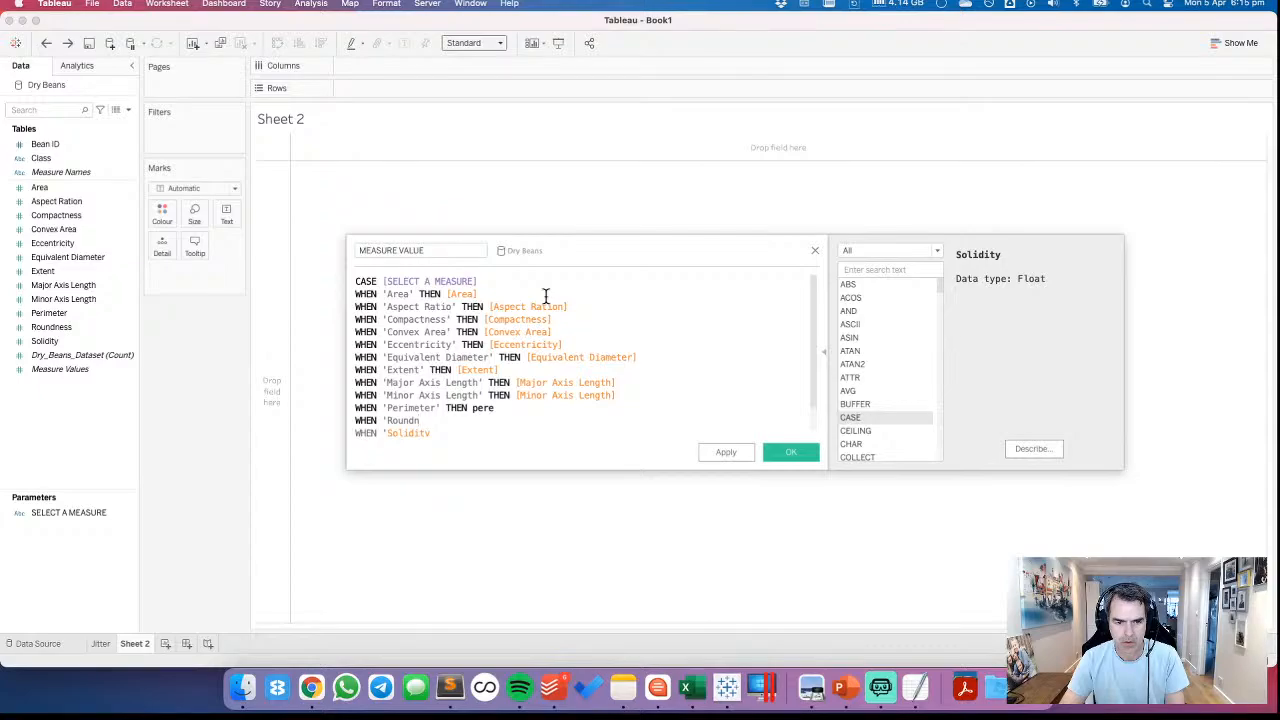
type("'")
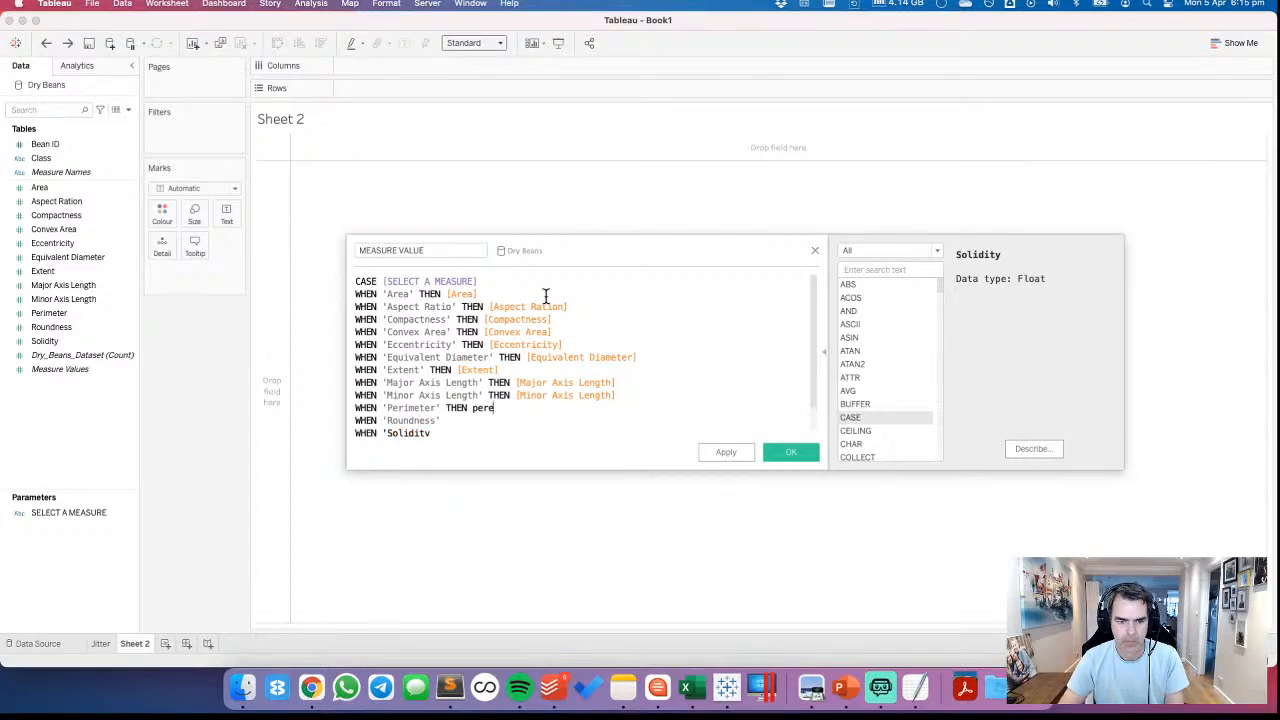
key("BackSpace")
key("Down")
key("Return")
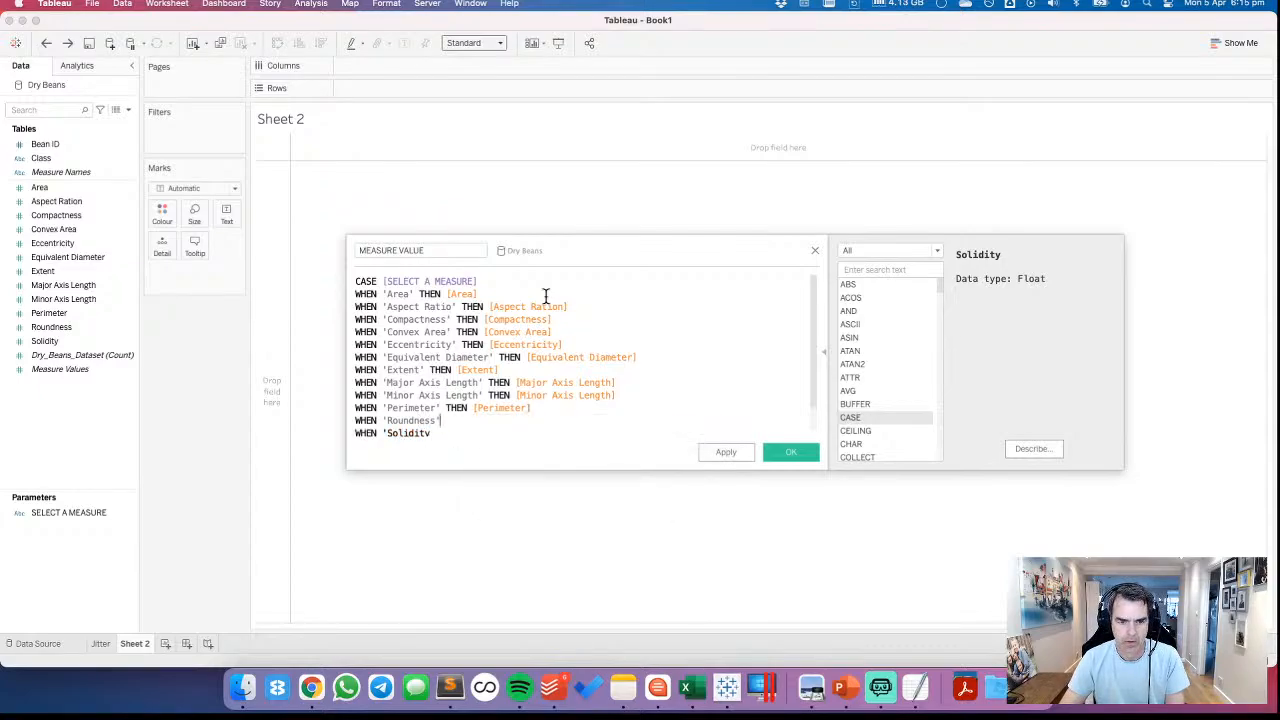
Complete the 'Roundness' line with THEN [Roundness]
key("Down")
type("TEN")
key("BackSpace")
key("BackSpace")
type("HEN rou")
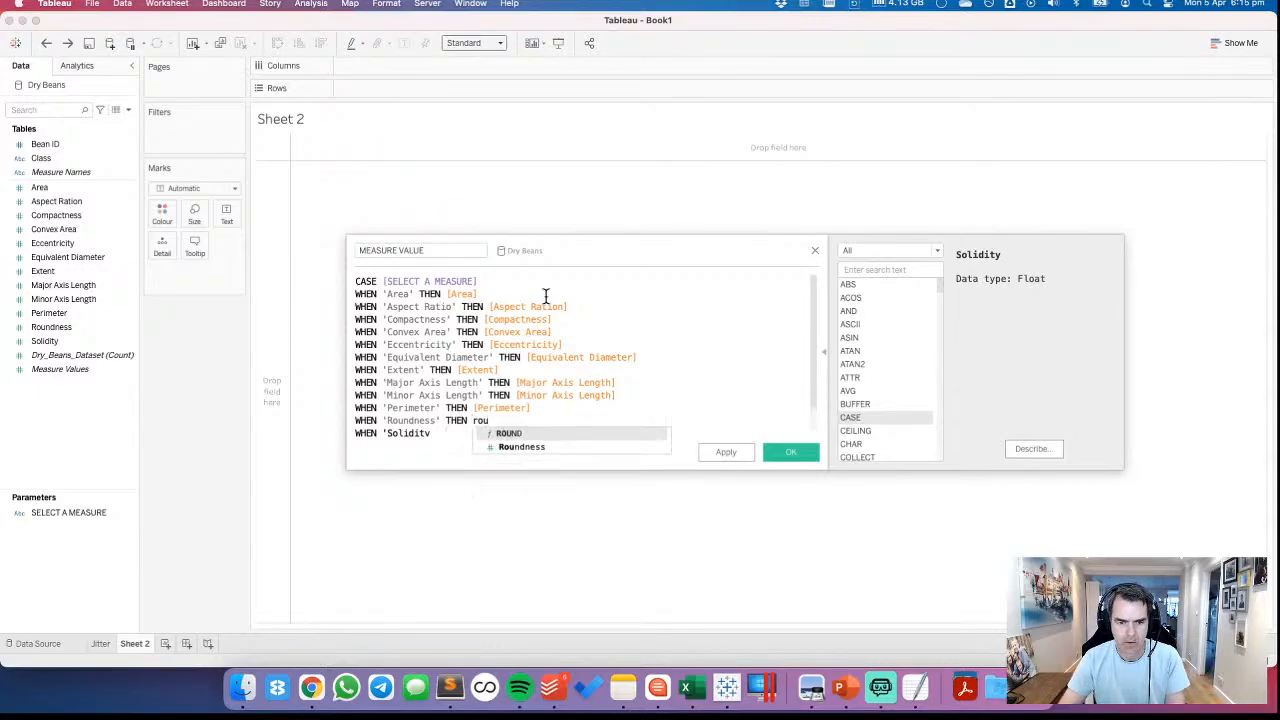
key("Down")
key("Return")
Complete the last case as WHEN 'Solidity' THEN [Solidity], with a space before THEN, and save the MEASURE VALUE calculation
key("Down")
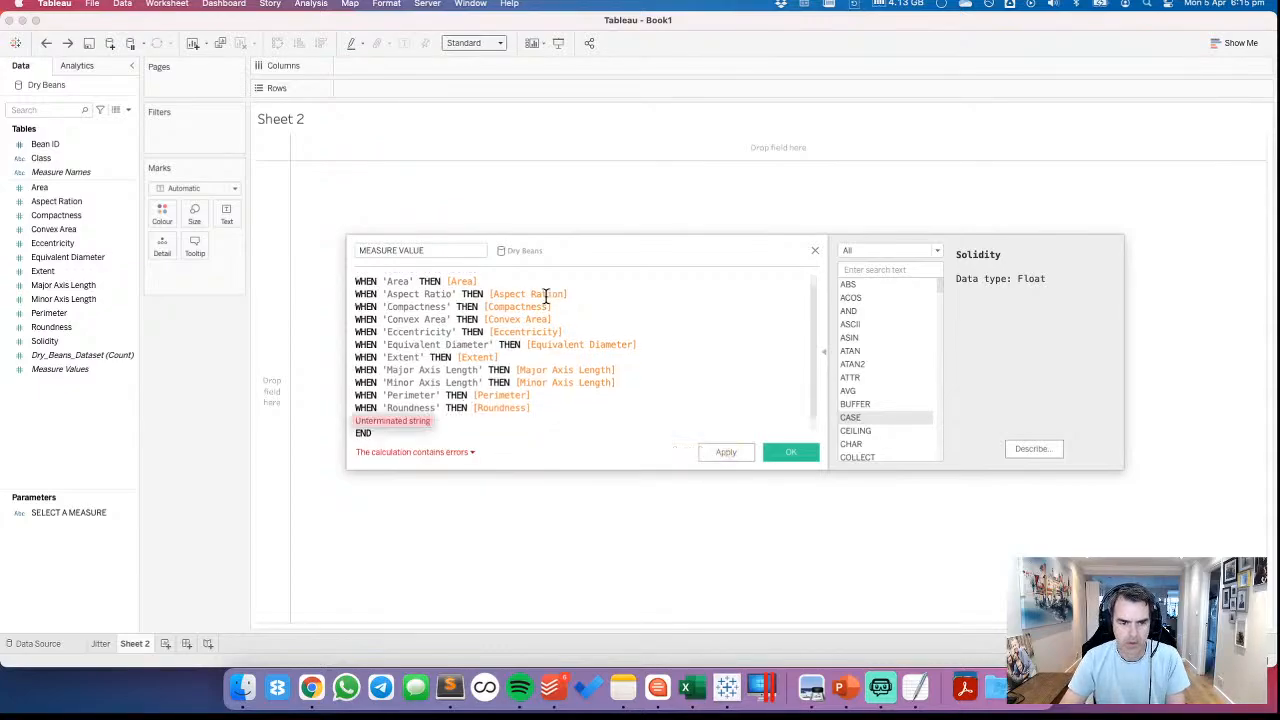
type("'THEN sol")
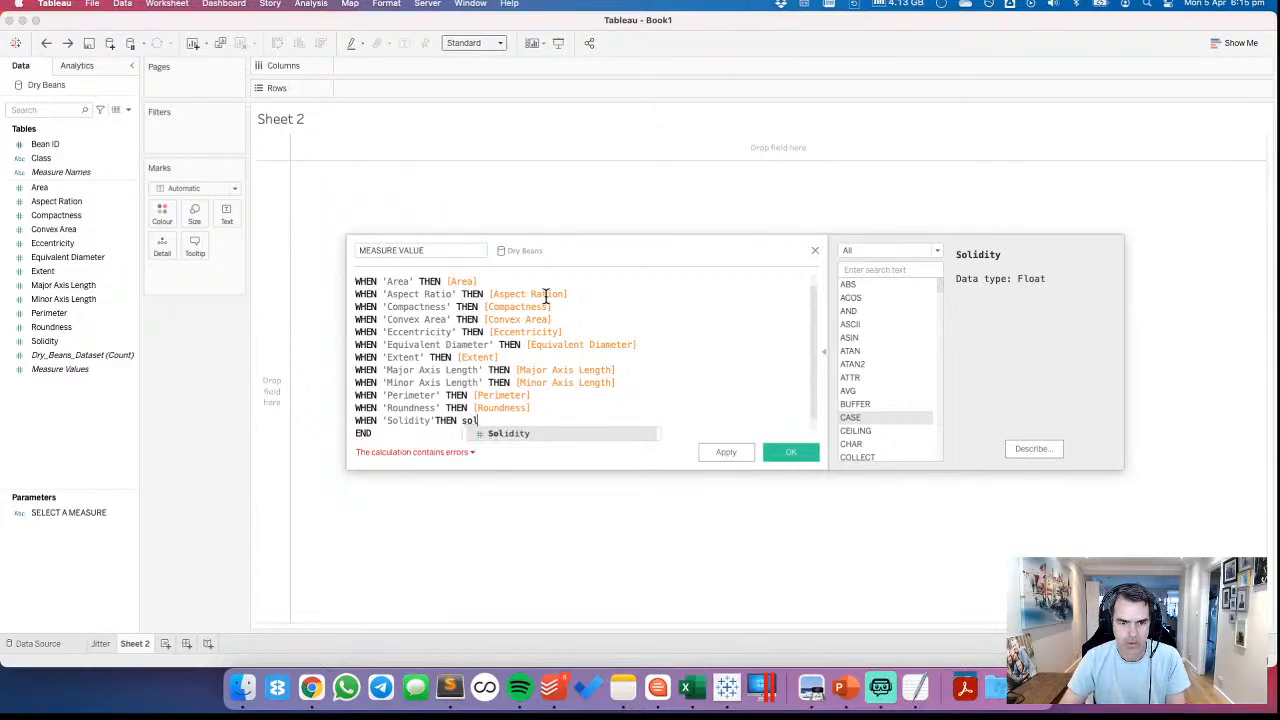
key("Return")
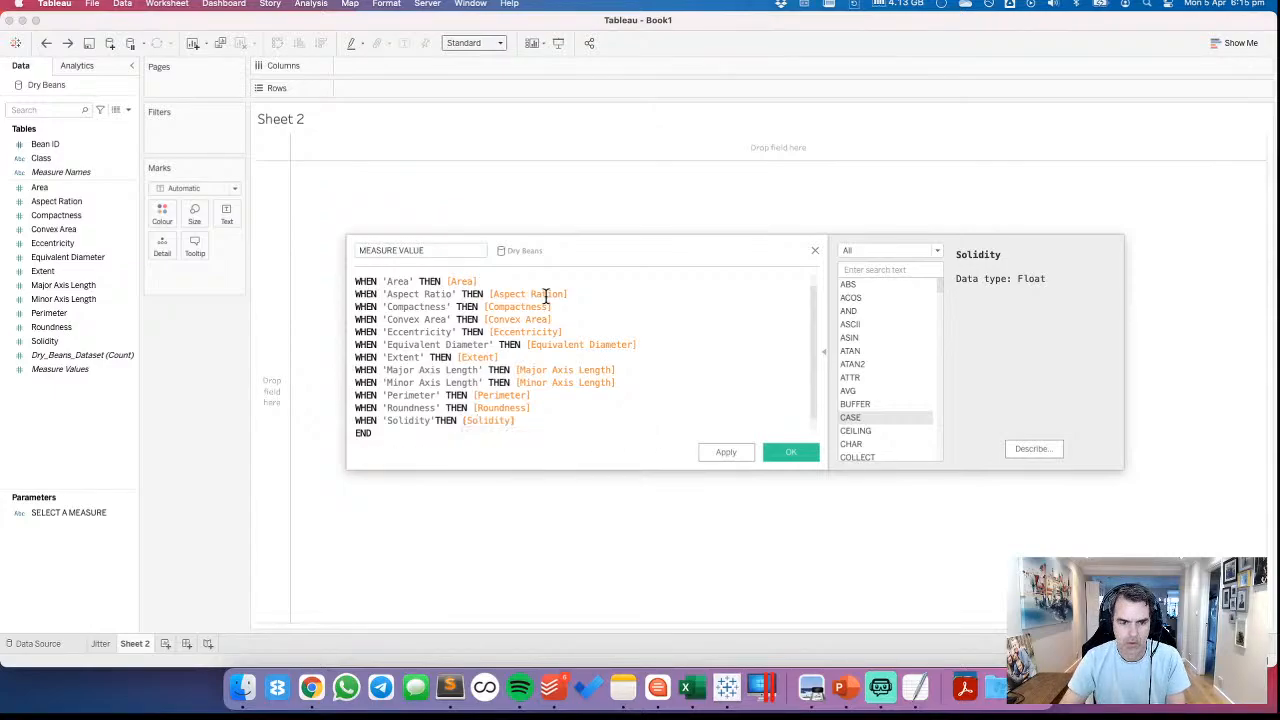
key("Left")
key("Left")
key("Left")
key("Left")
key("Left")
key("Left")
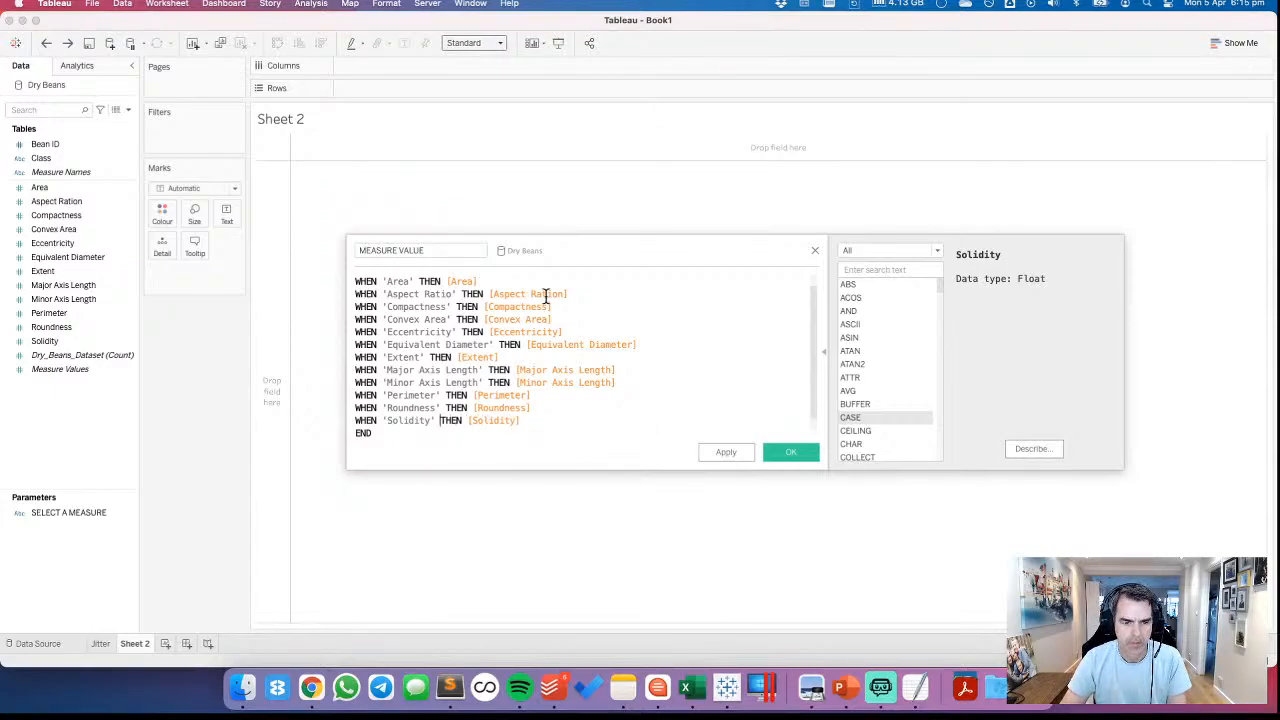
key("Down")
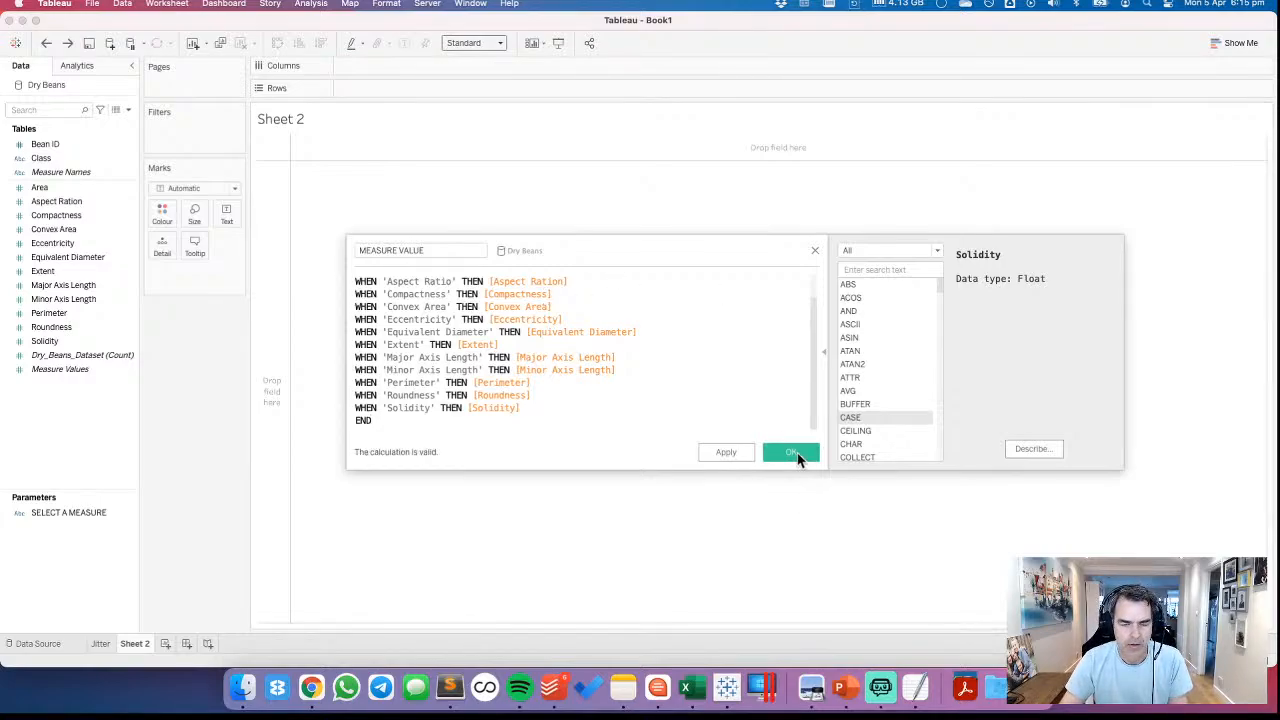
left_click(793, 453)
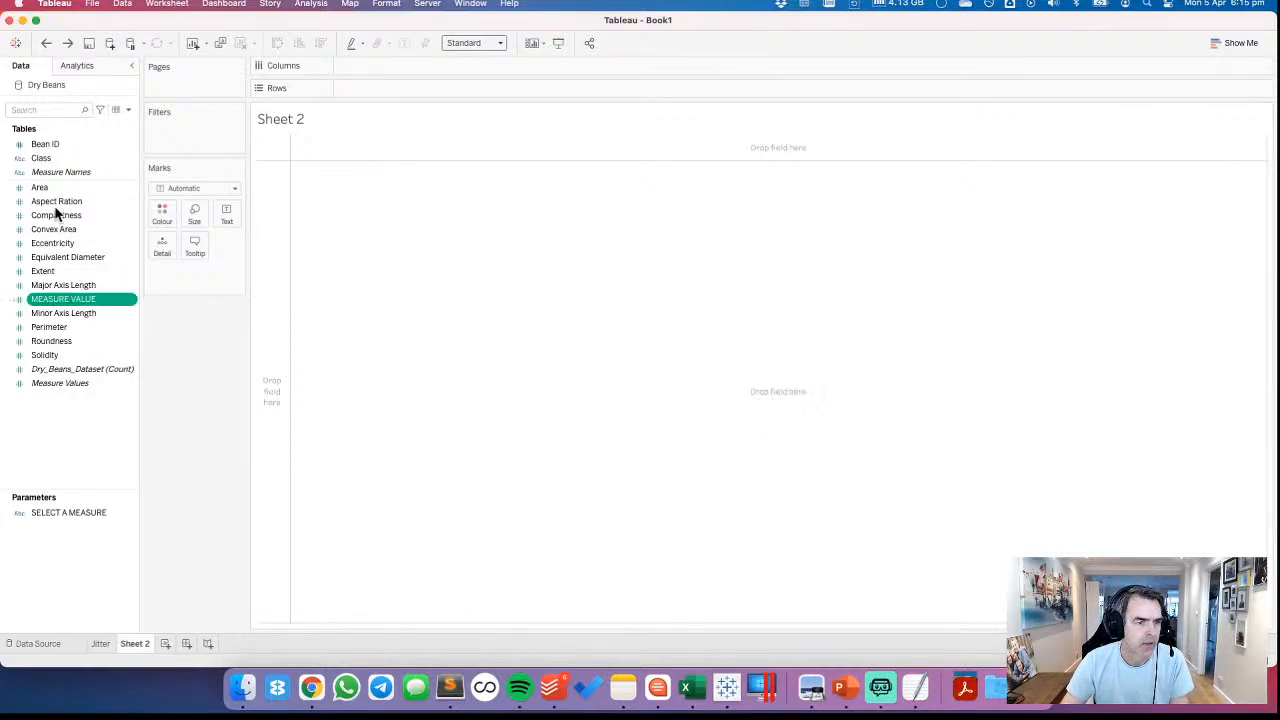
Rename the Aspect Ration field to Aspect Ratio
right_click(55, 201)
left_click(83, 260)
key("Right")
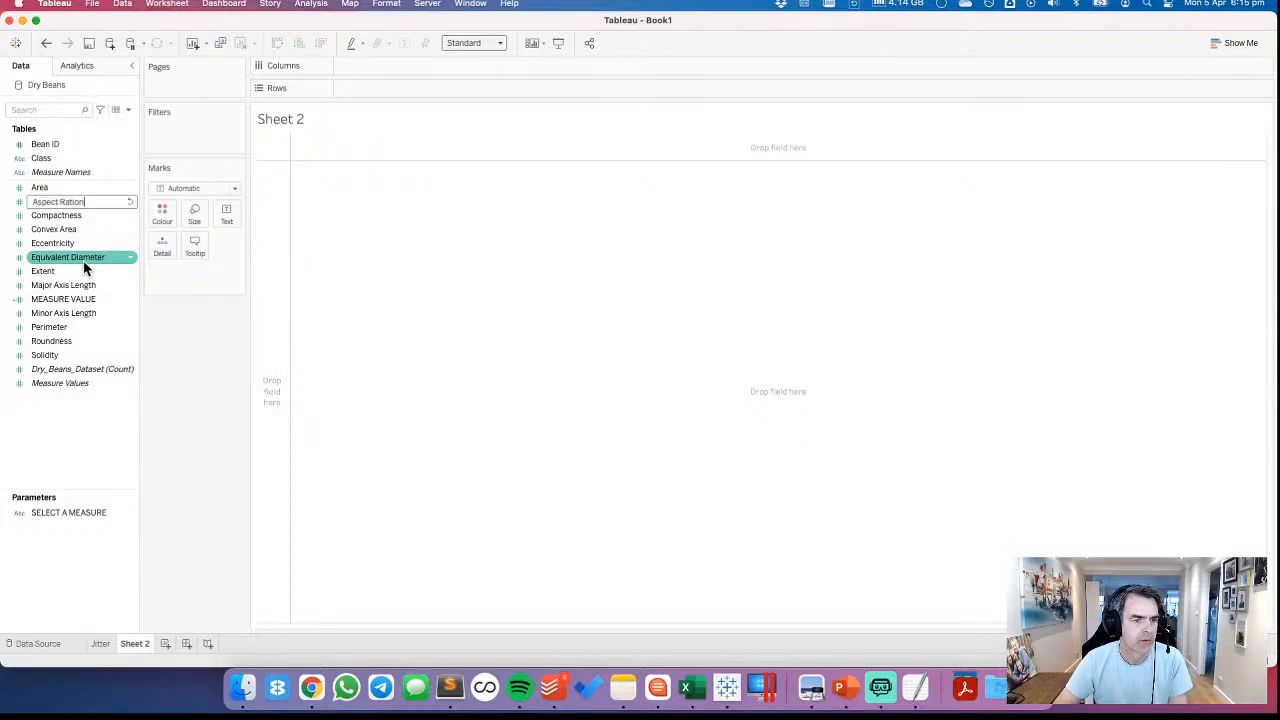
key("BackSpace")
key("Return")
Edit the SELECT A MEASURE parameter so the Aspect Ration list value reads Aspect Ratio, and save it
right_click(56, 512)
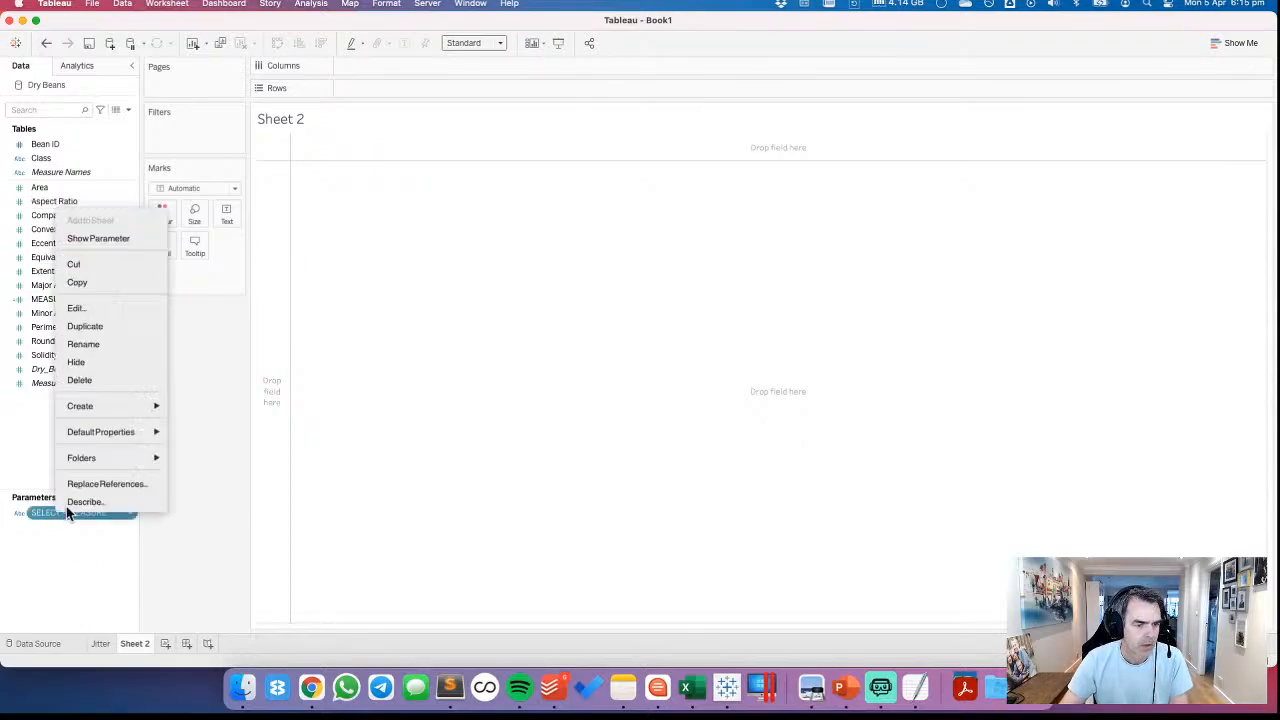
left_click(90, 308)
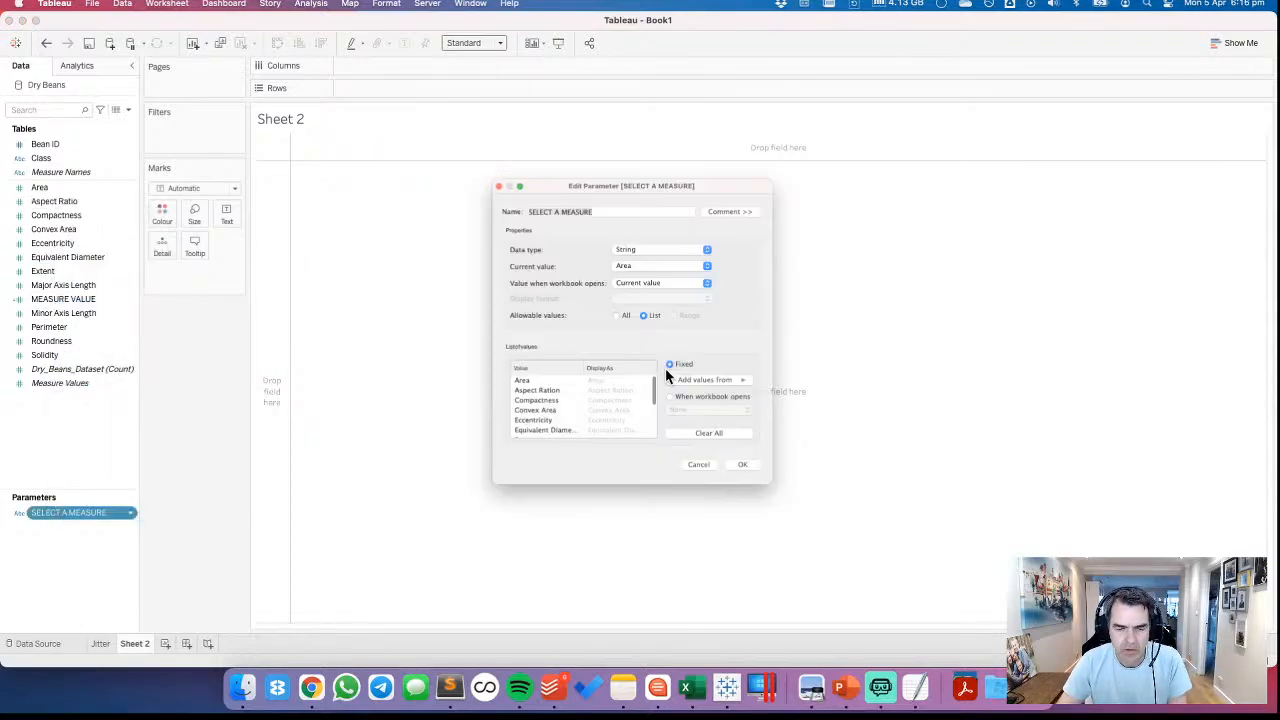
left_click(553, 413)
left_click(553, 413)
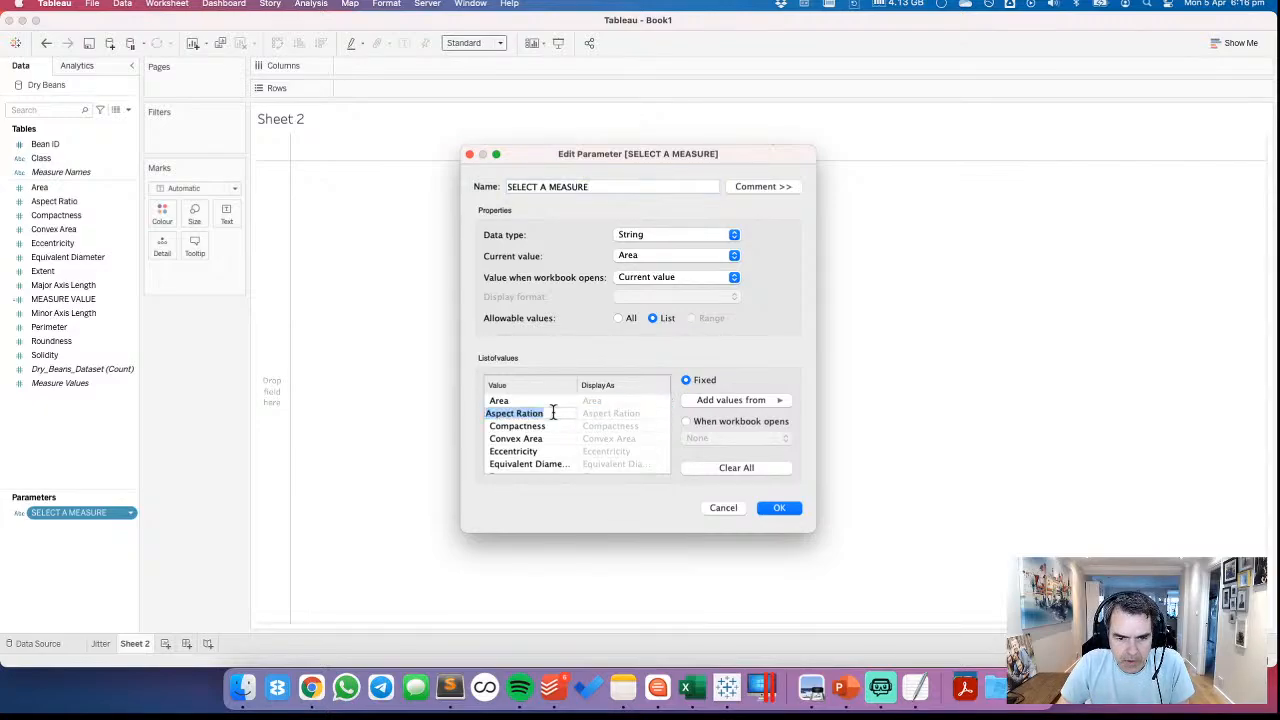
key("Return")
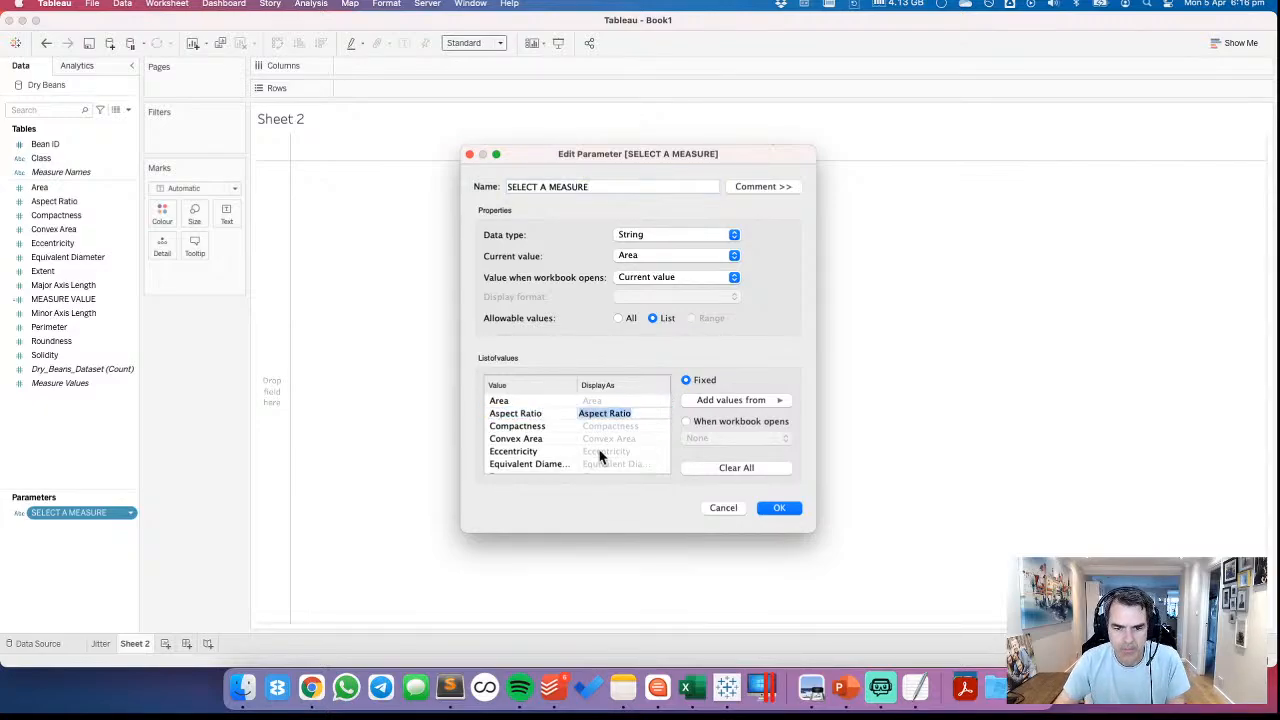
left_click(771, 507)
Show the SELECT A MEASURE parameter control on the Jitter sheet
right_click(60, 513)
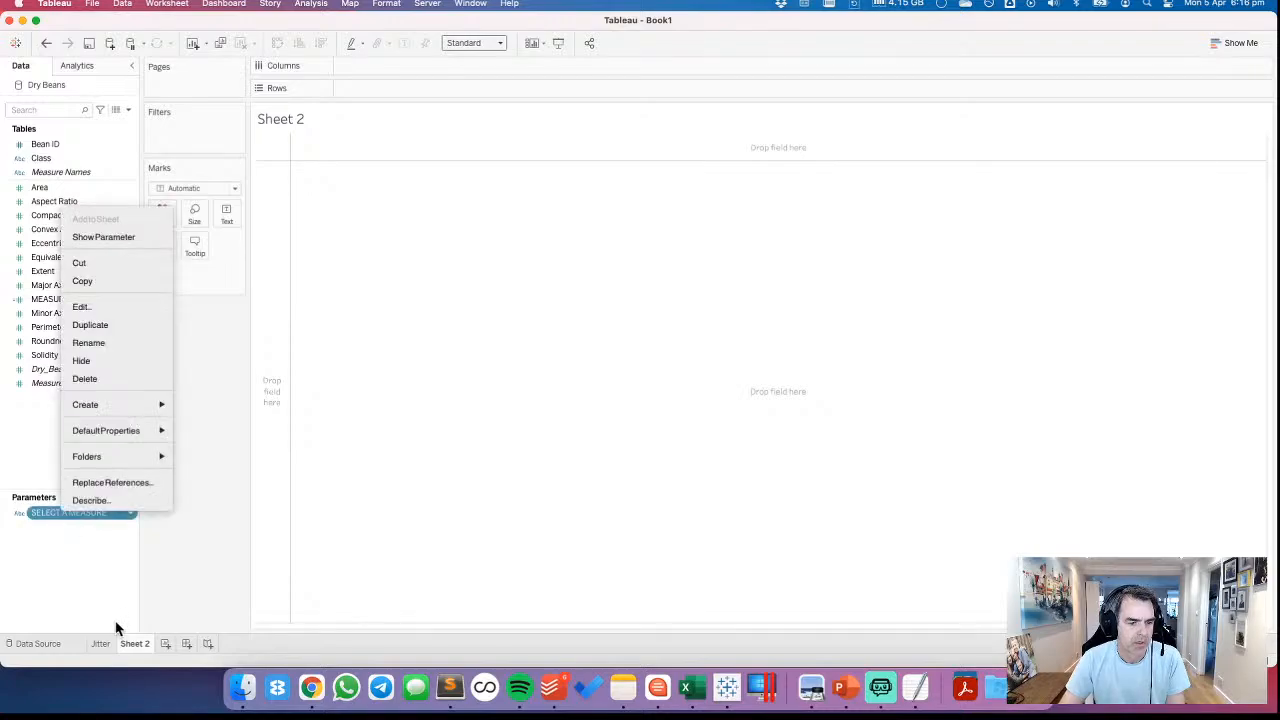
left_click(107, 649)
right_click(105, 648)
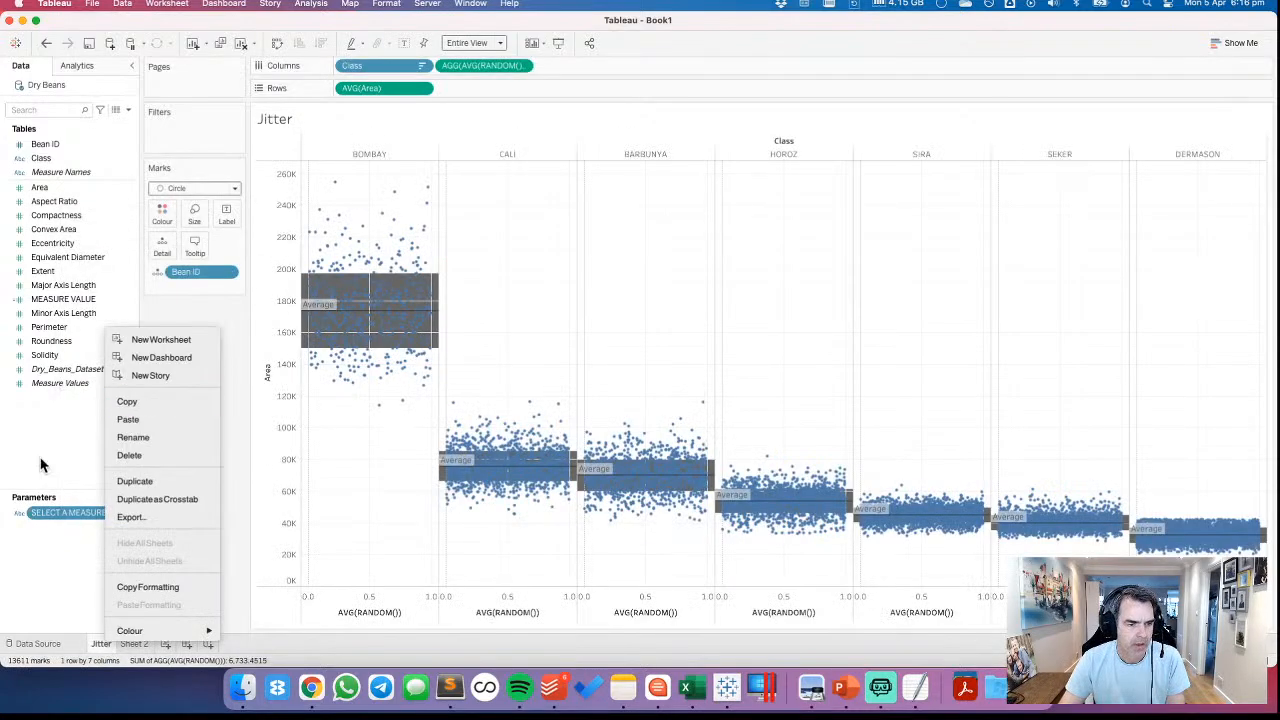
right_click(60, 515)
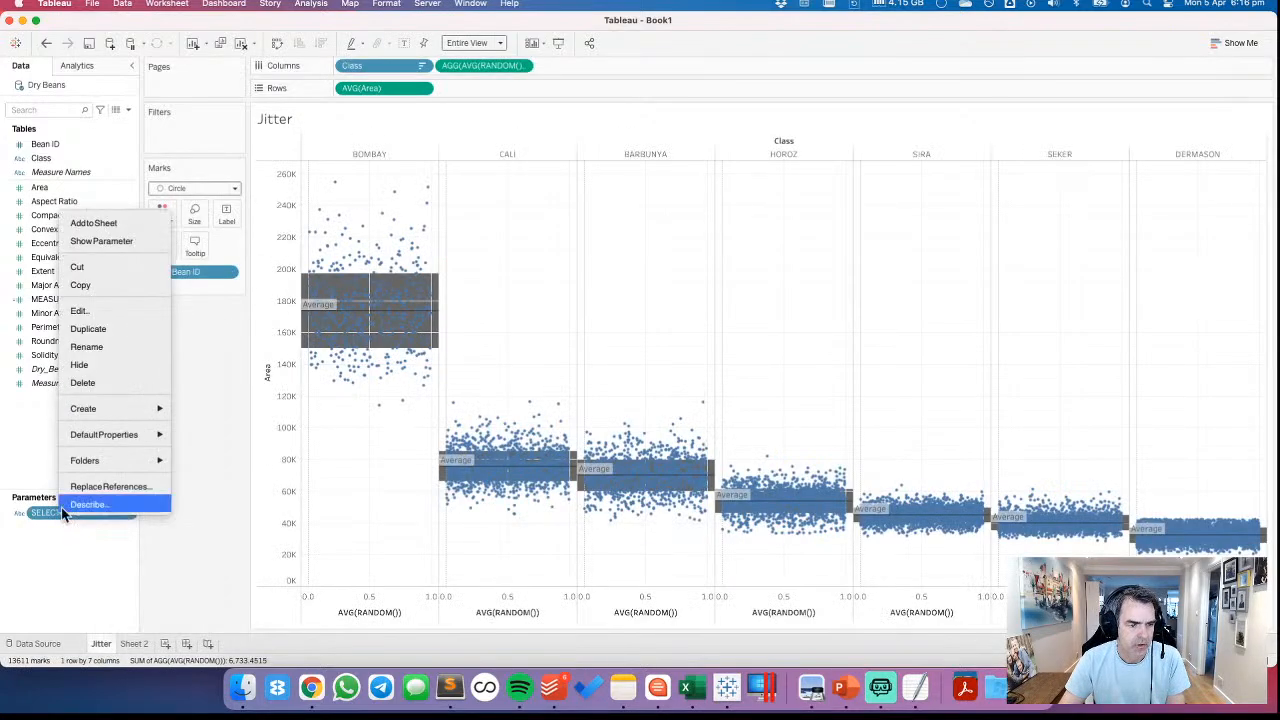
left_click(99, 241)
Set the default aggregation of MEASURE VALUE to Average and replace AVG(Area) on Rows with it
right_click(86, 300)
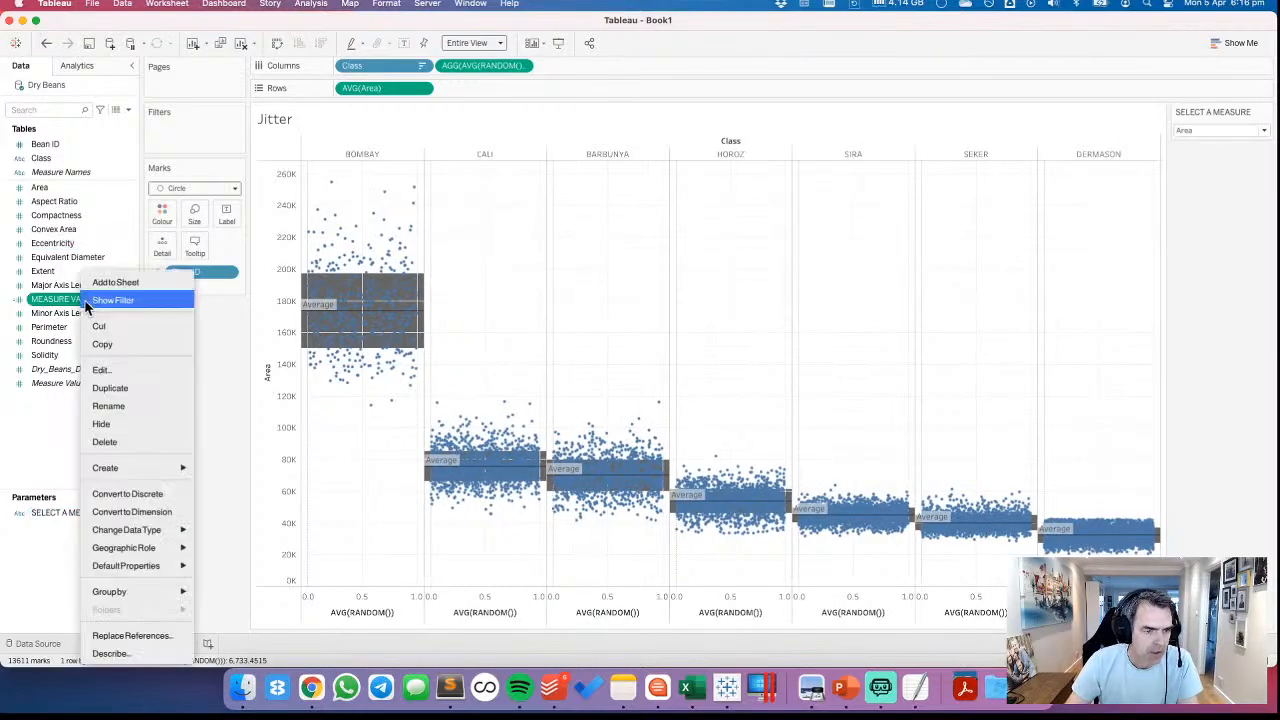
mouse_move(155, 566)
mouse_move(255, 622)
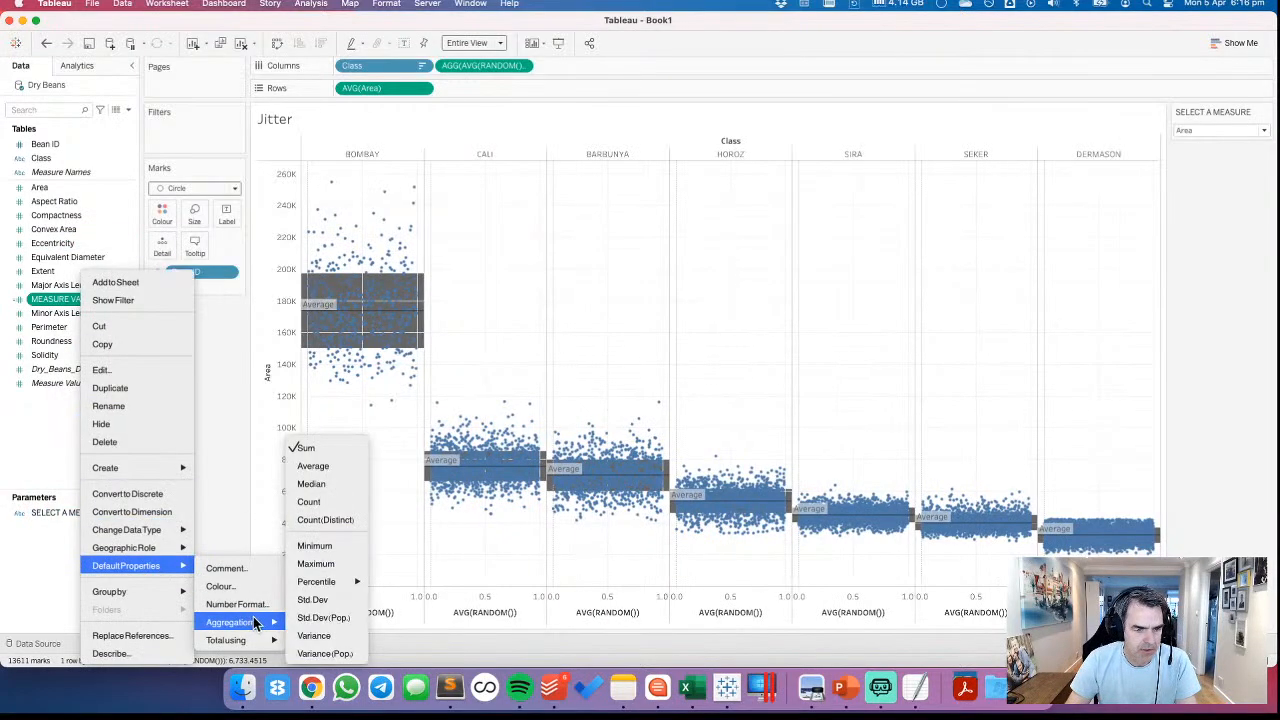
left_click(313, 466)
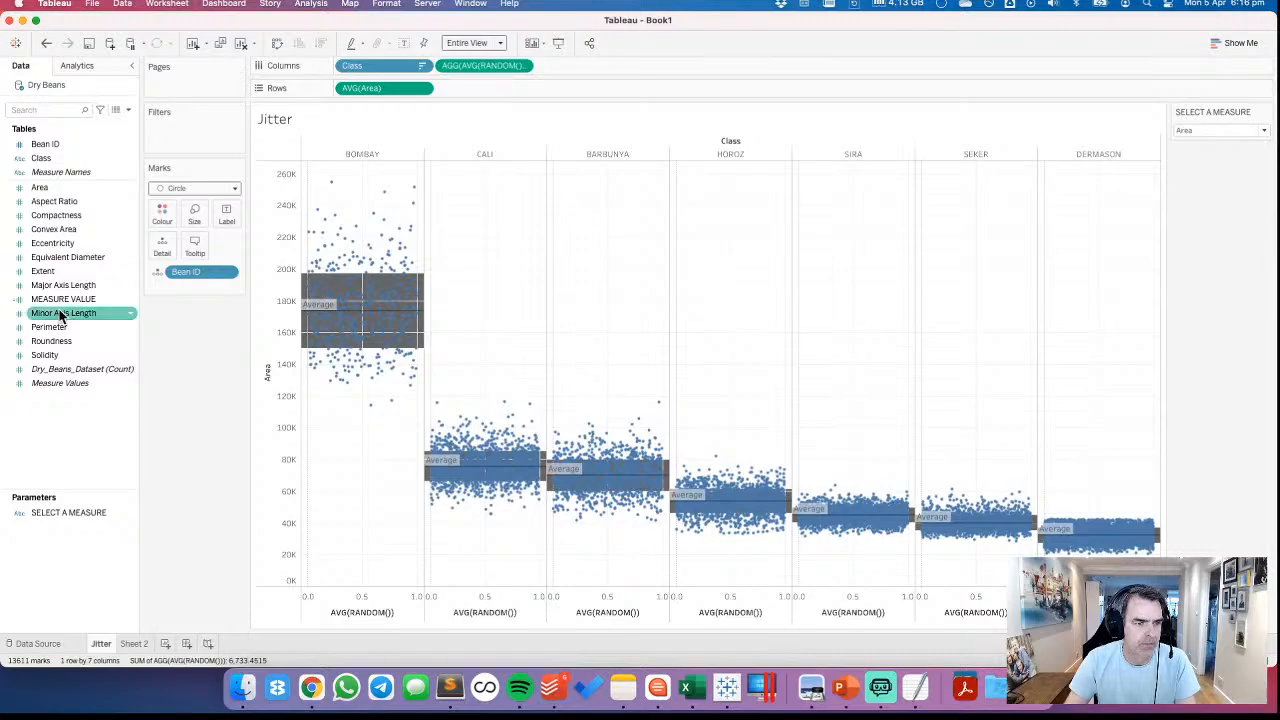
left_click_drag(60, 316, 373, 89)
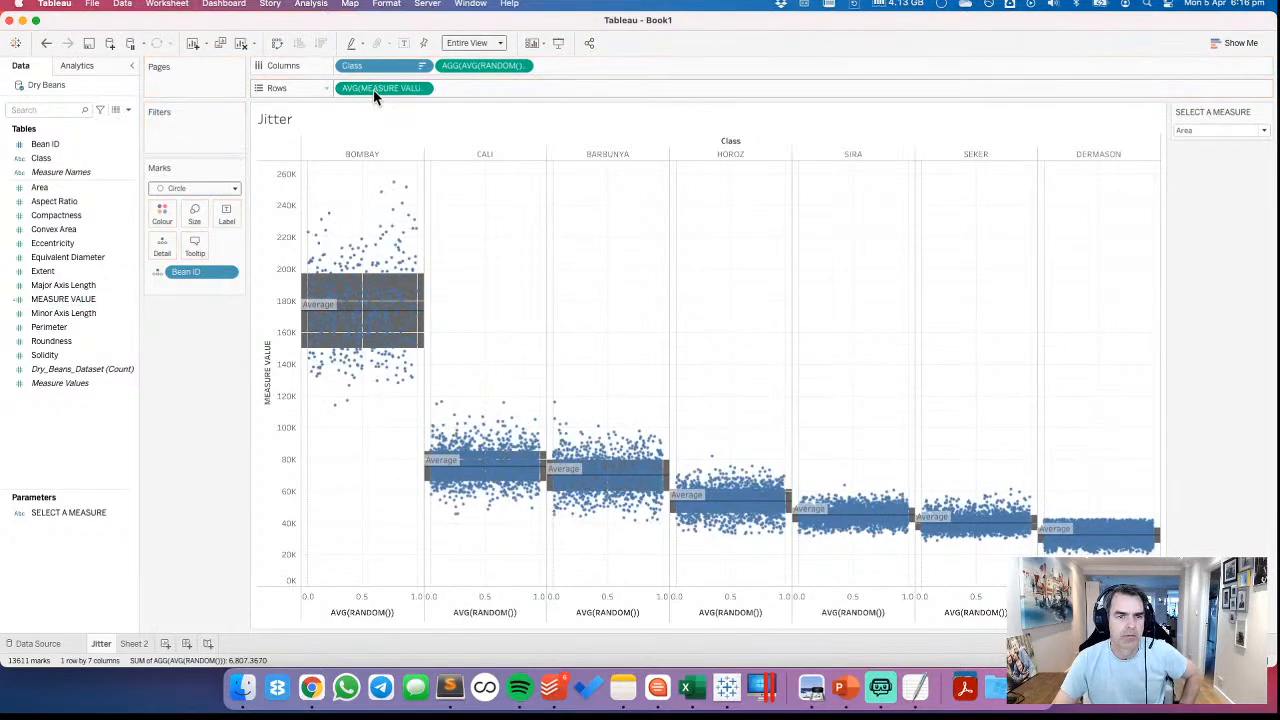
Display the SELECT A MEASURE control as a single value list, and try the plot with Aspect Ratio and Compactness
left_click(1265, 112)
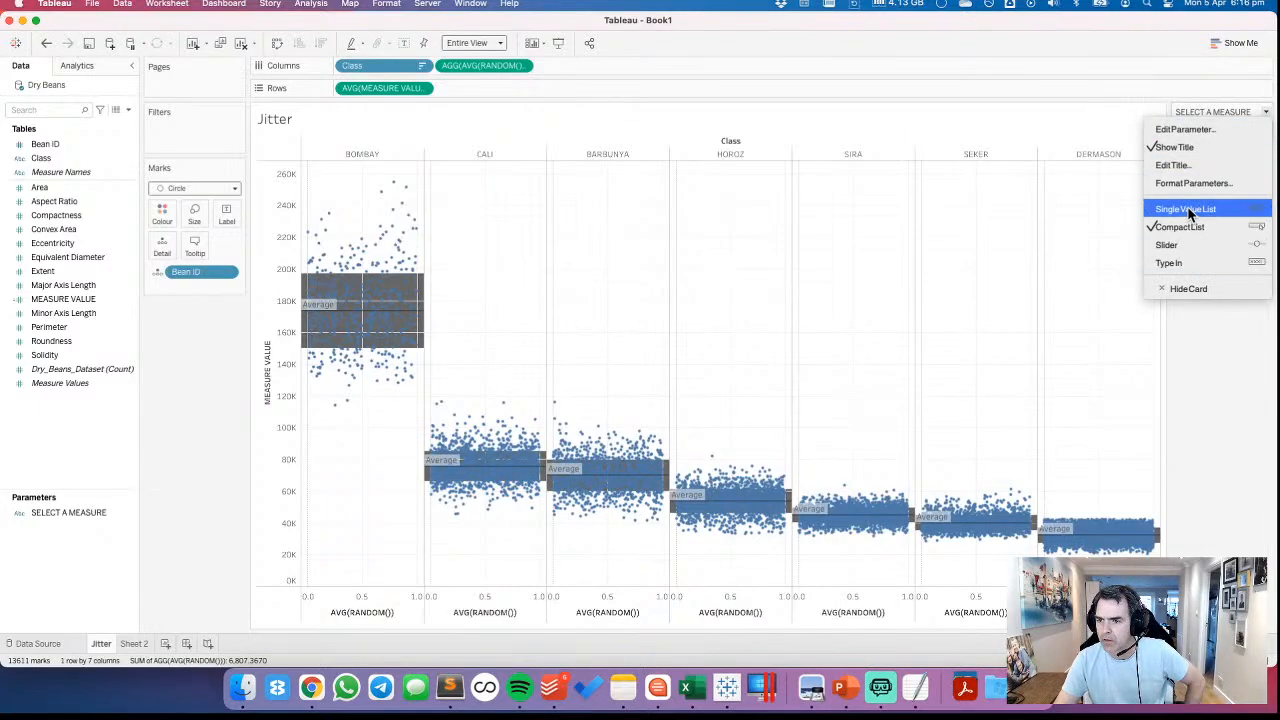
left_click(1190, 209)
left_click(1181, 143)
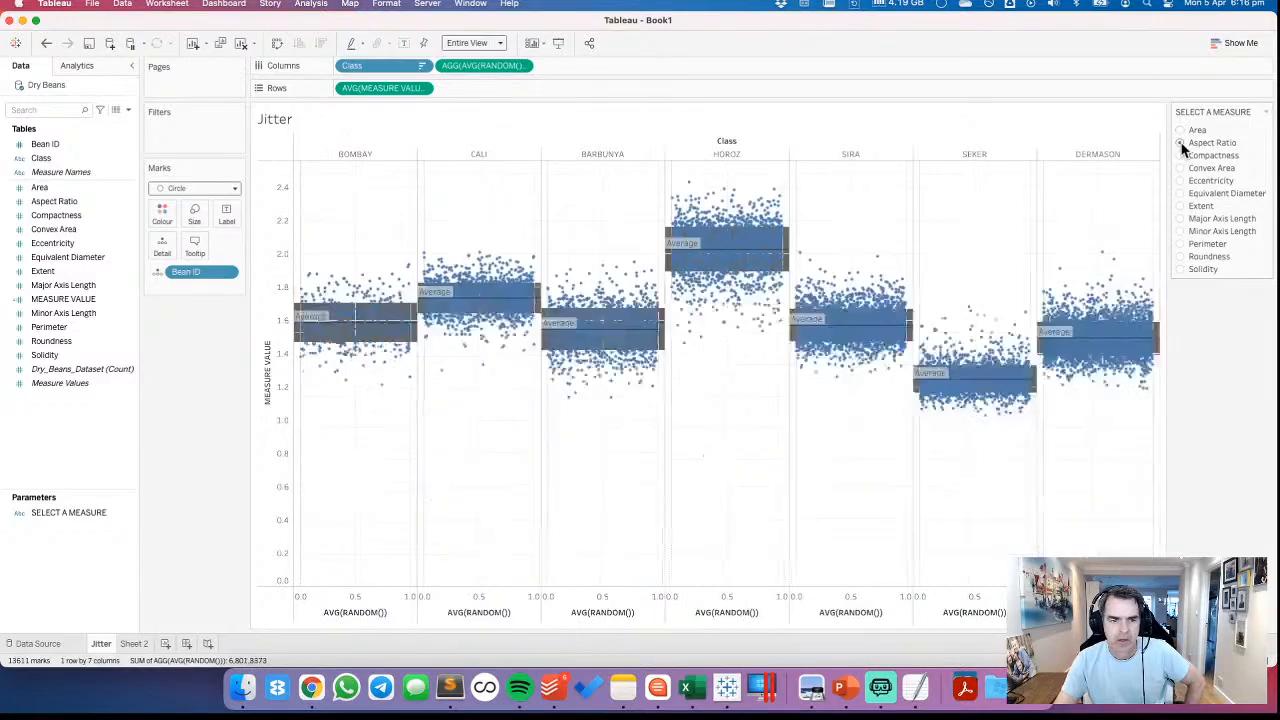
left_click(1180, 157)
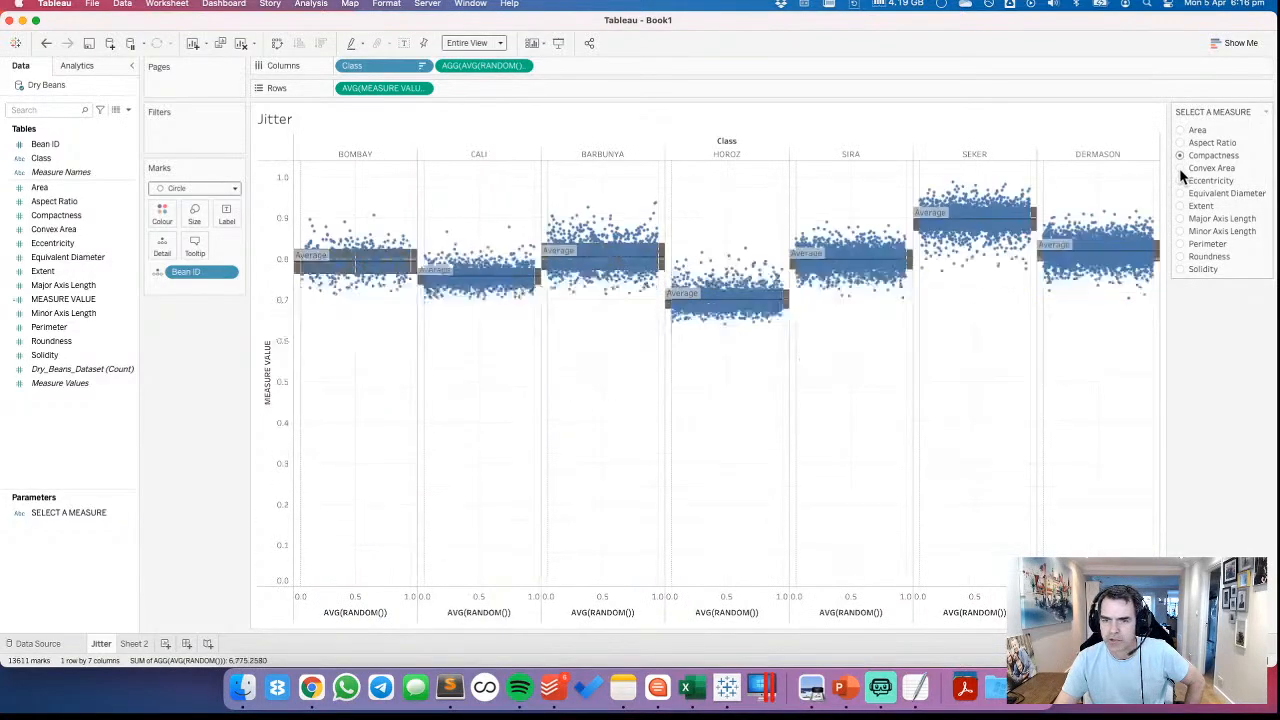
Switch the plotted measure through Convex Area to Eccentricity, and sort Class by the average of MEASURE VALUE in descending order
left_click(1181, 168)
left_click(1181, 181)
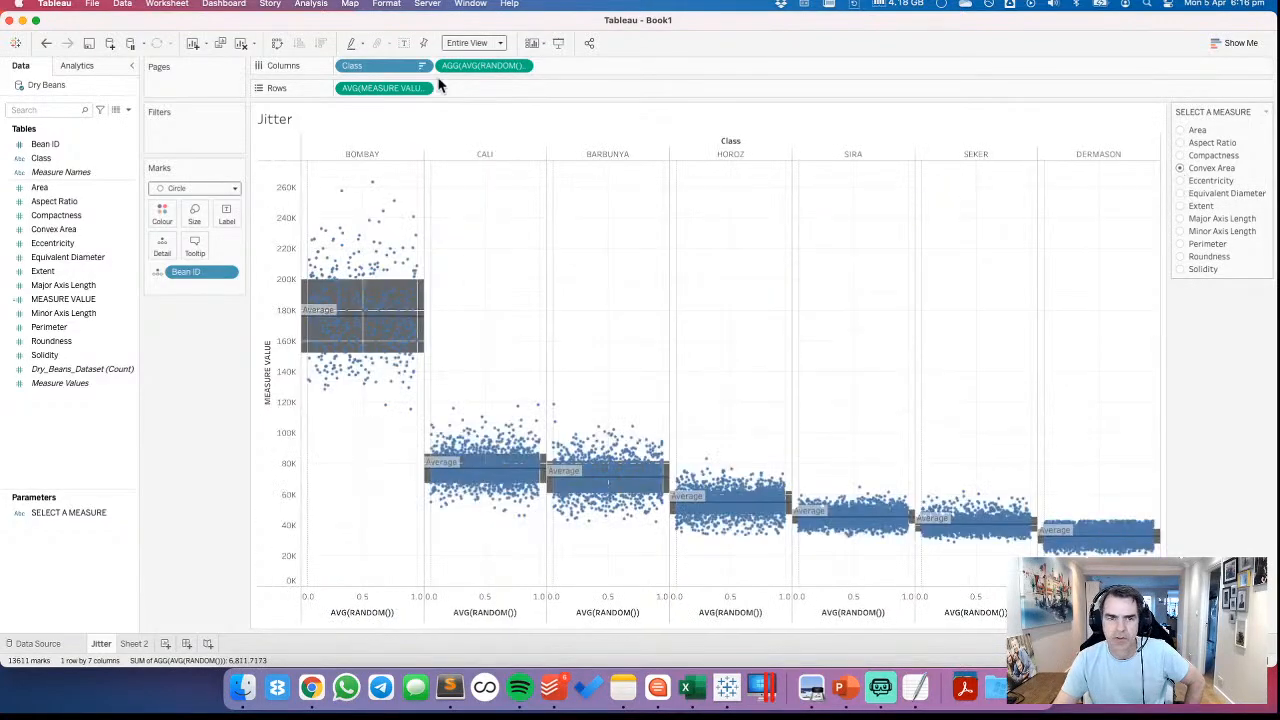
left_click(421, 65)
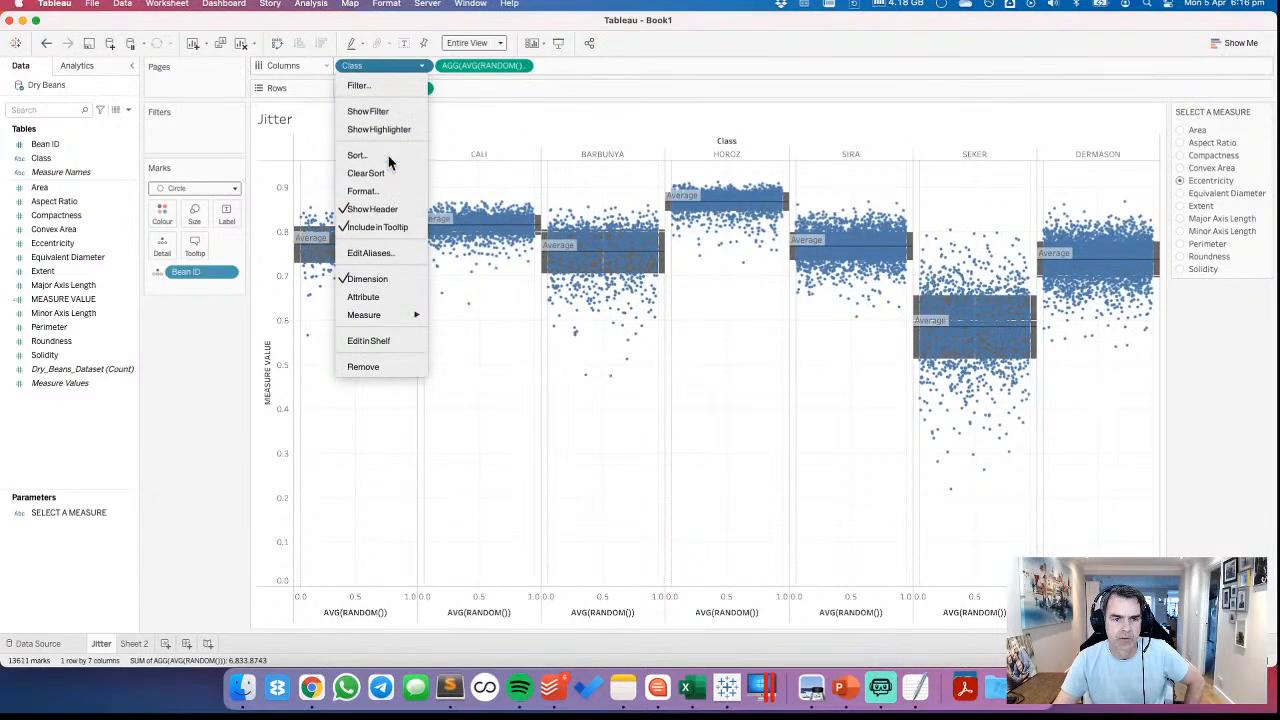
left_click(389, 156)
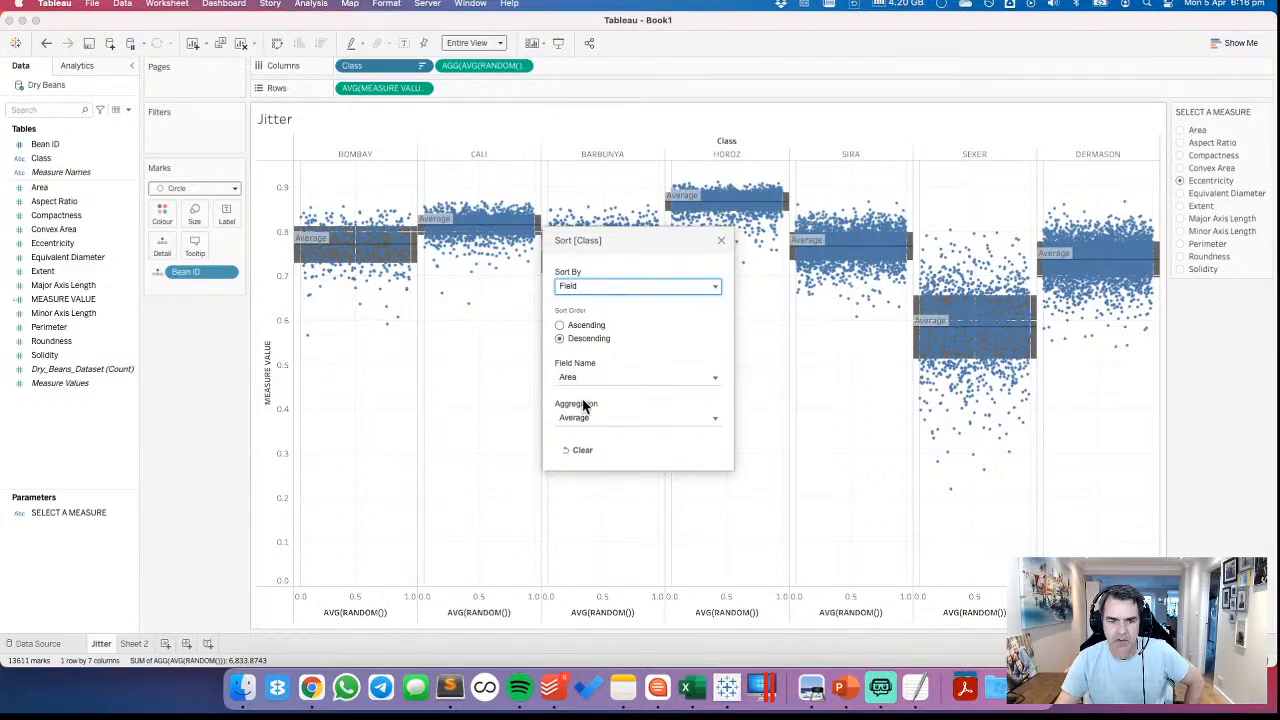
left_click(581, 376)
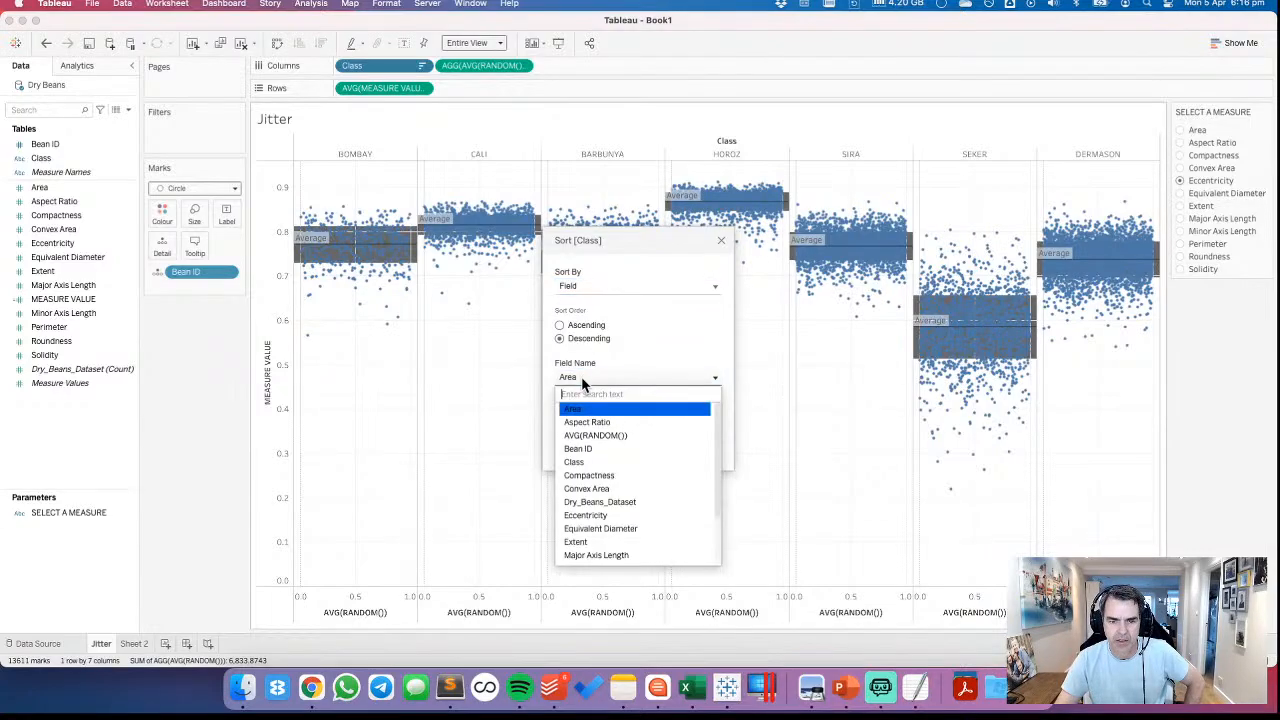
scroll(633, 463, "down", 3)
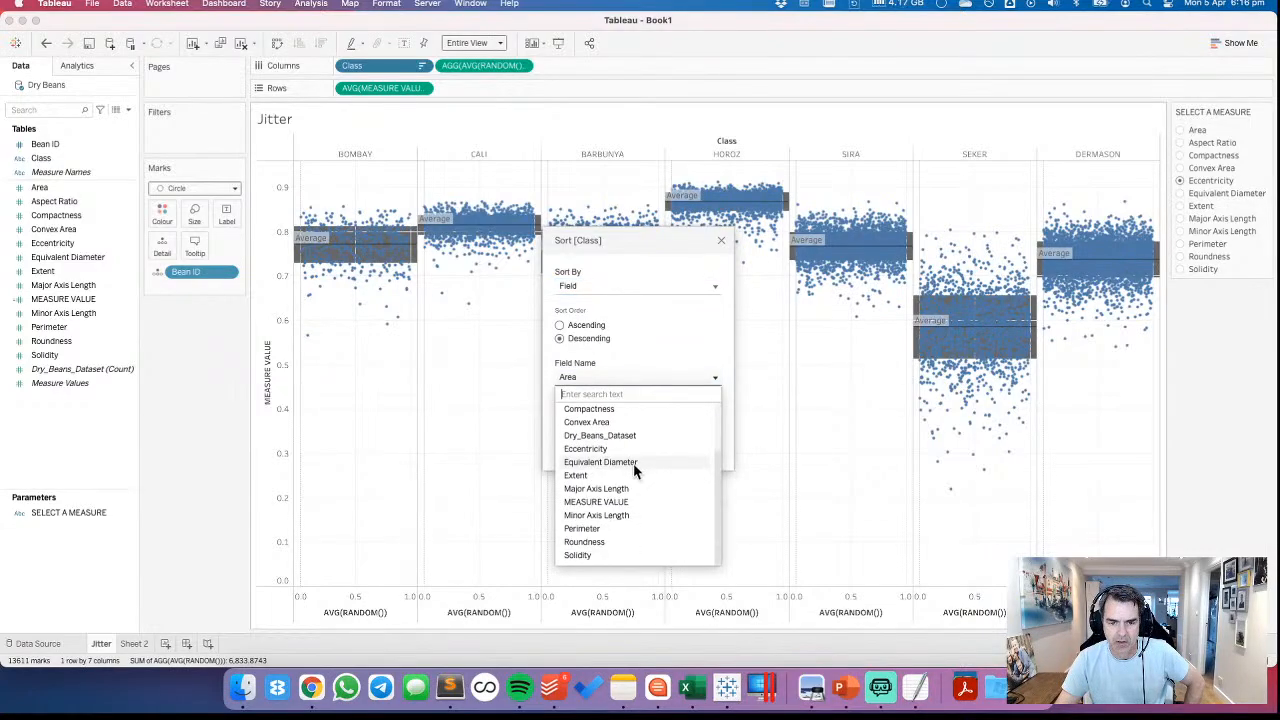
left_click(650, 503)
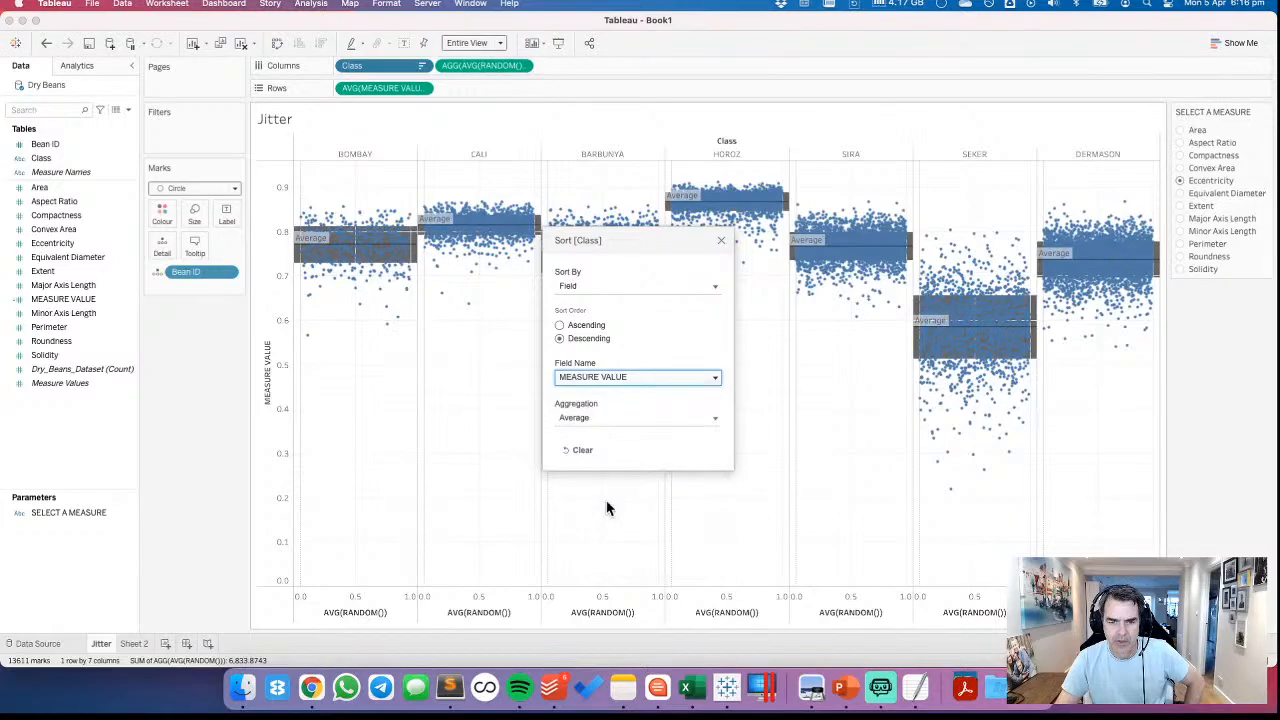
left_click(722, 241)
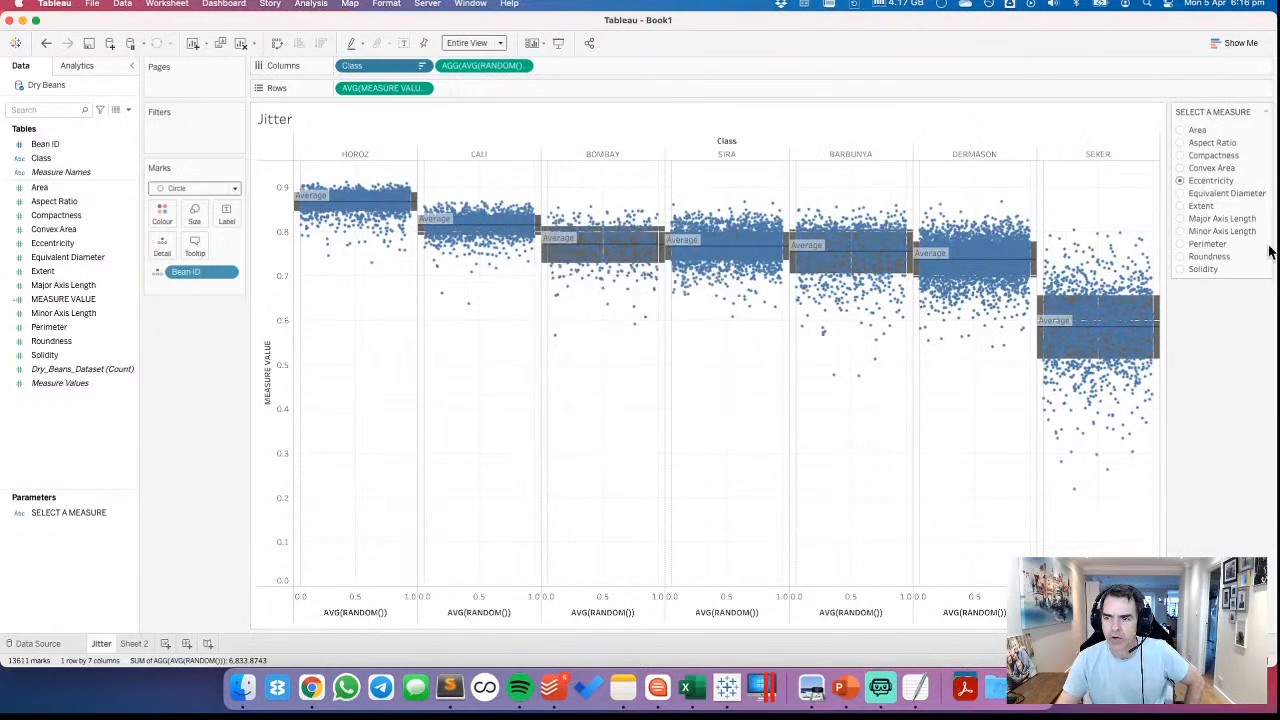
Try the sorted jitter plot with Equivalent Diameter, Extent, Major Axis Length, Minor Axis Length and Perimeter, and return the measure to Area
left_click(1181, 194)
left_click(1181, 205)
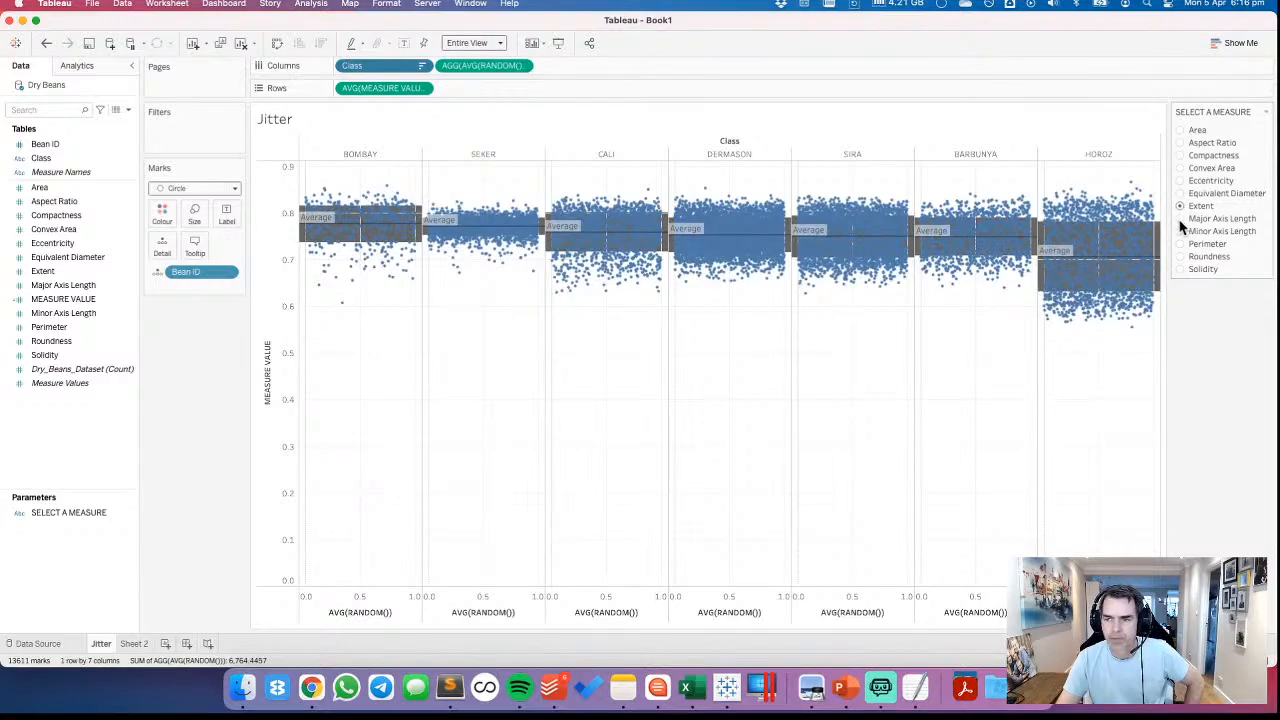
left_click(1181, 218)
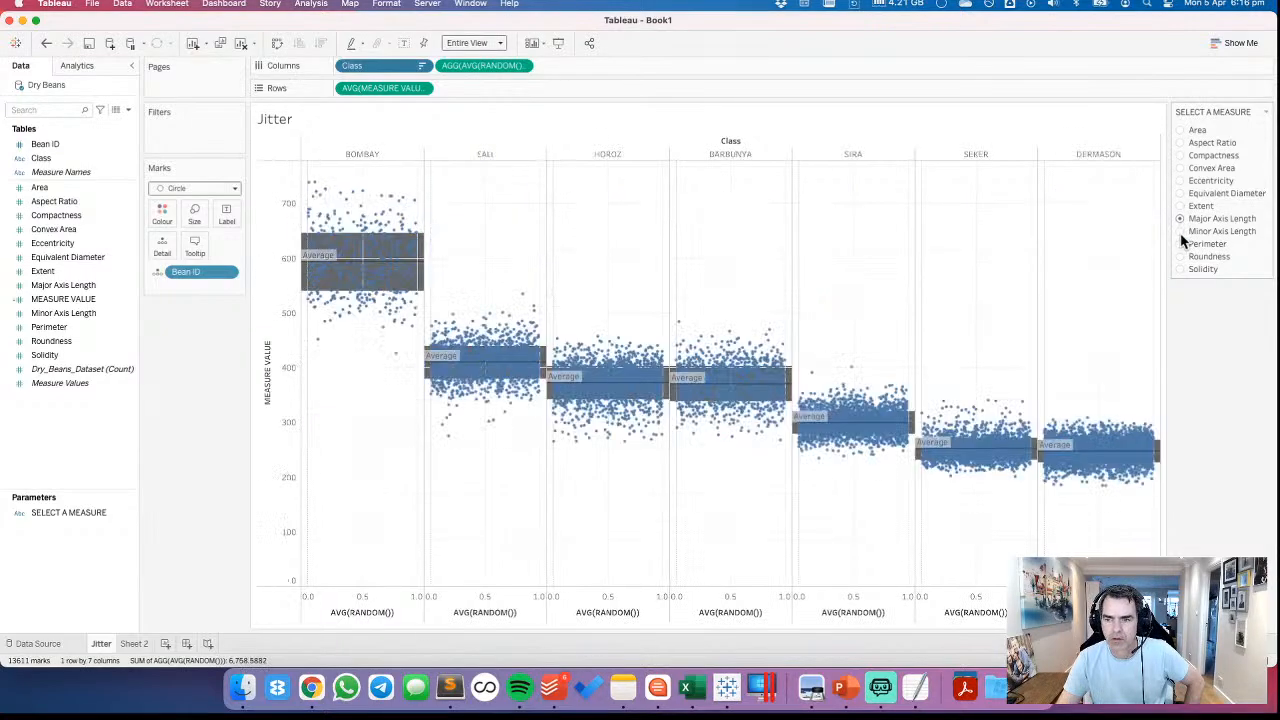
left_click(1181, 231)
left_click(1181, 244)
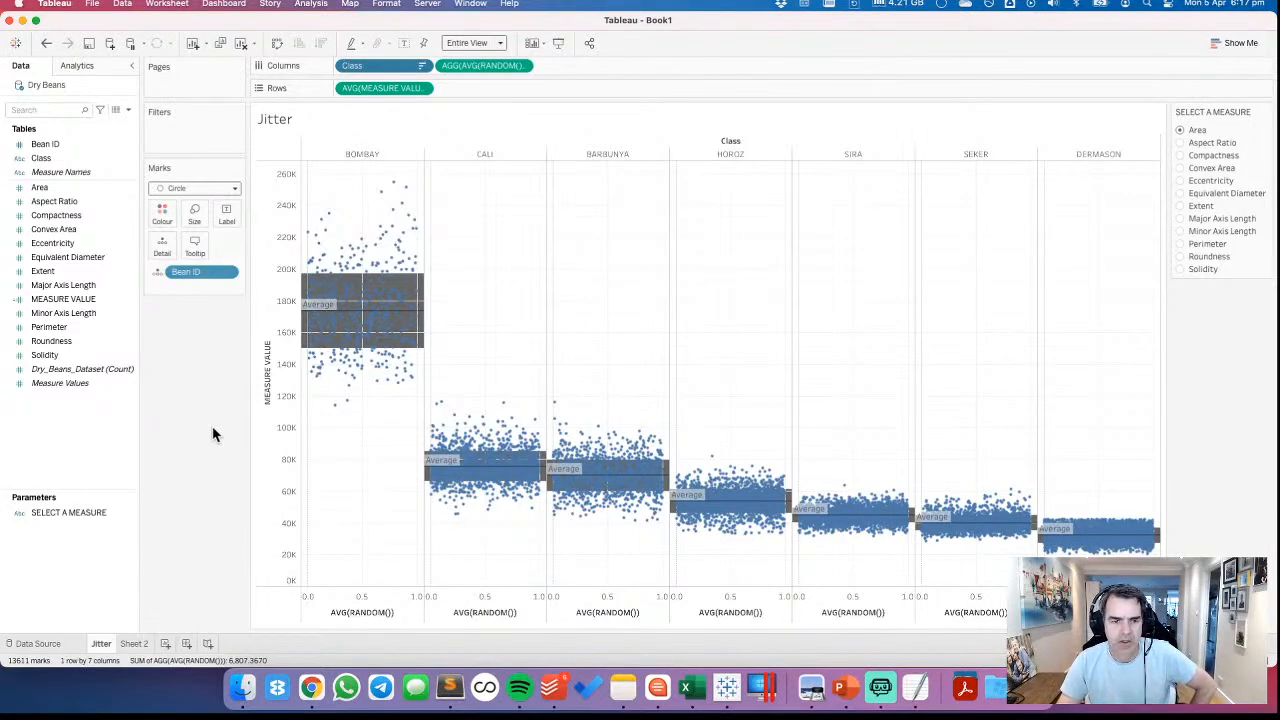
mouse_move(360, 246)
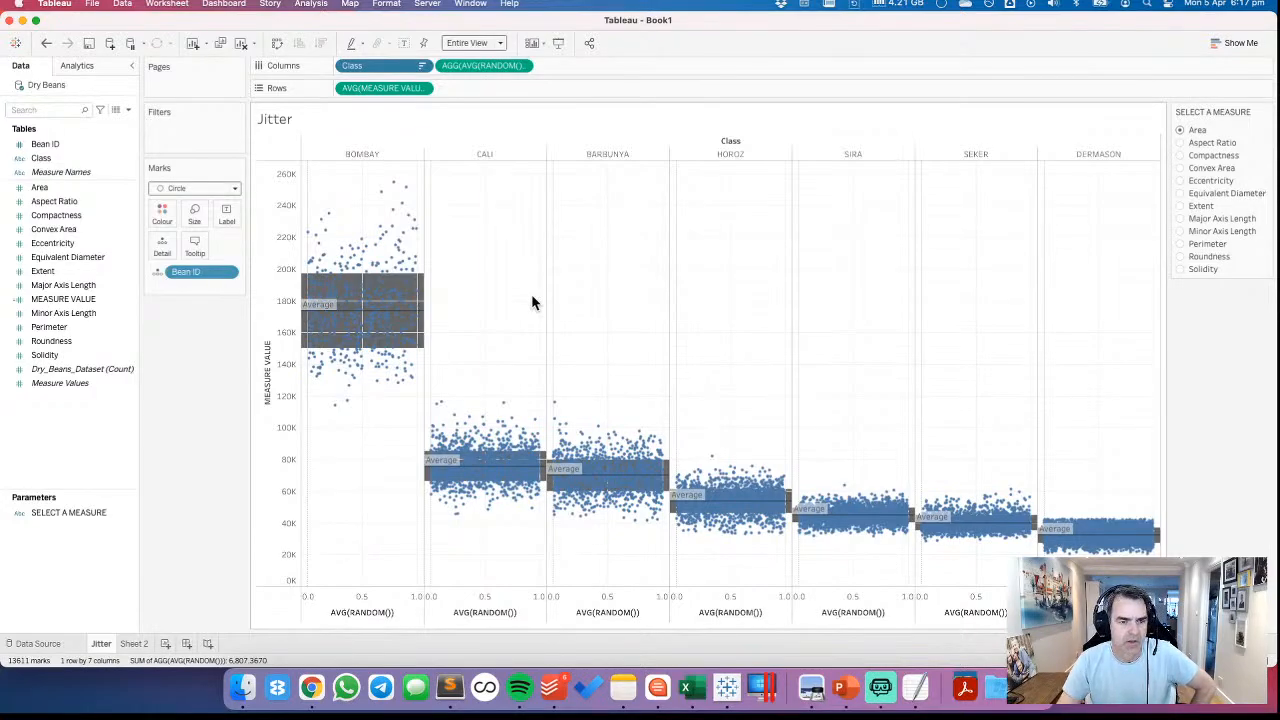
Build a bar chart on Sheet 2 with Class on Columns and the average of MEASURE VALUE on Rows
left_click(134, 643)
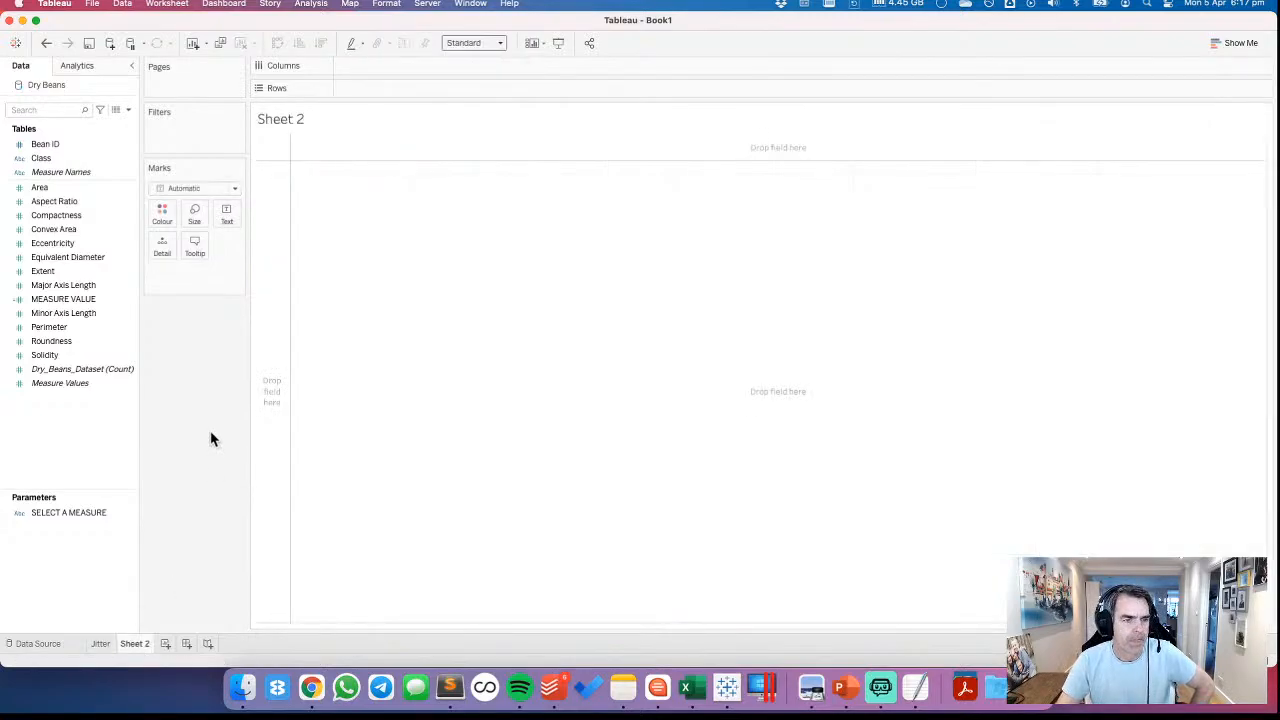
left_click(54, 191)
left_click(55, 160)
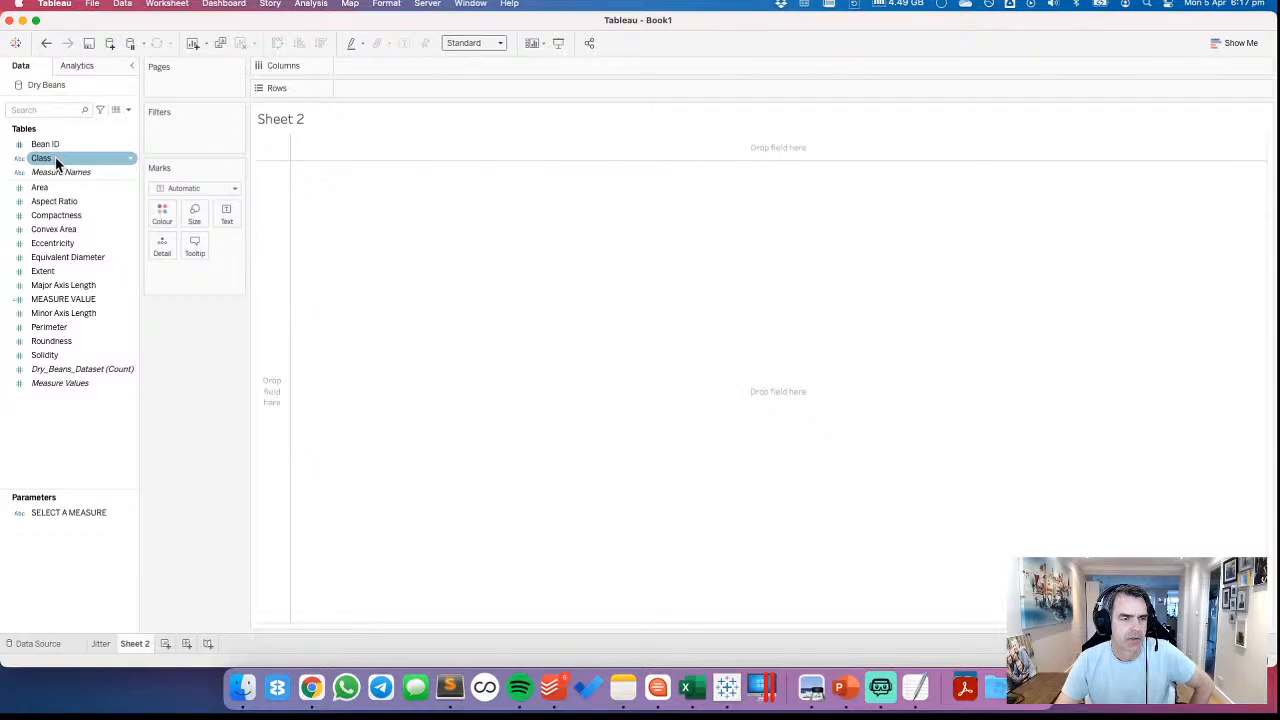
left_click_drag(55, 158, 362, 67)
left_click(76, 289)
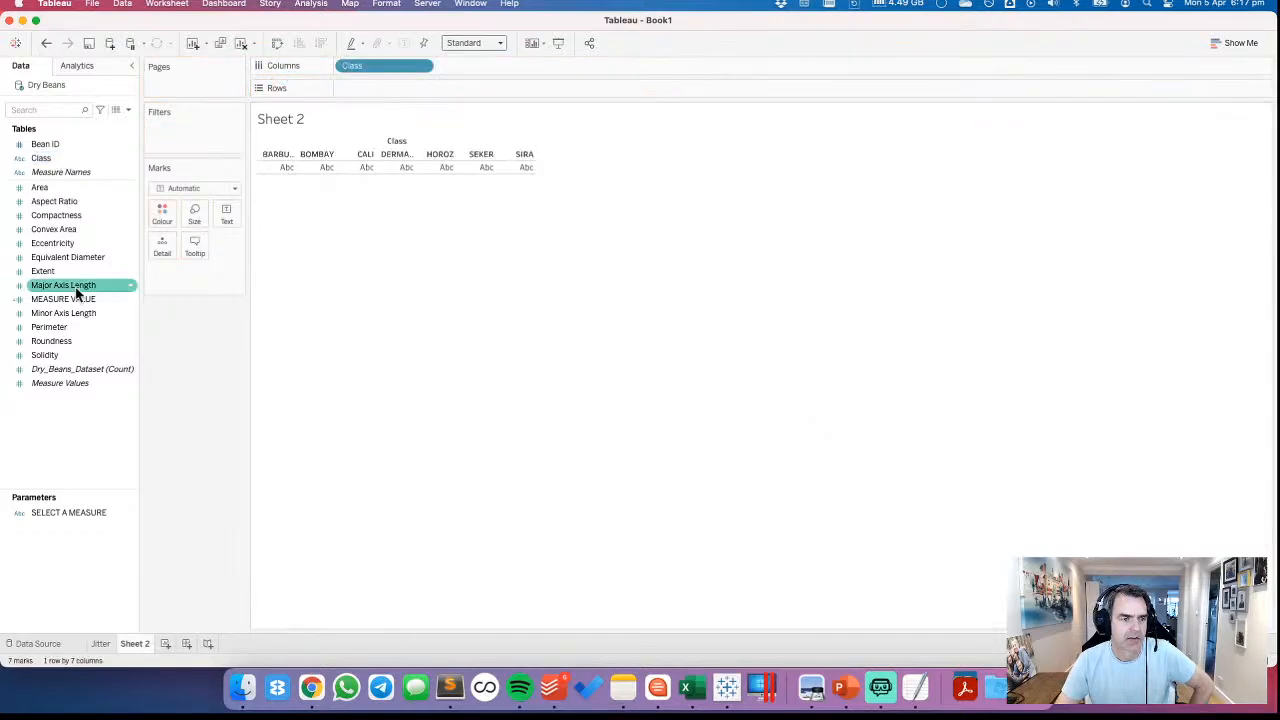
left_click_drag(76, 298, 380, 85)
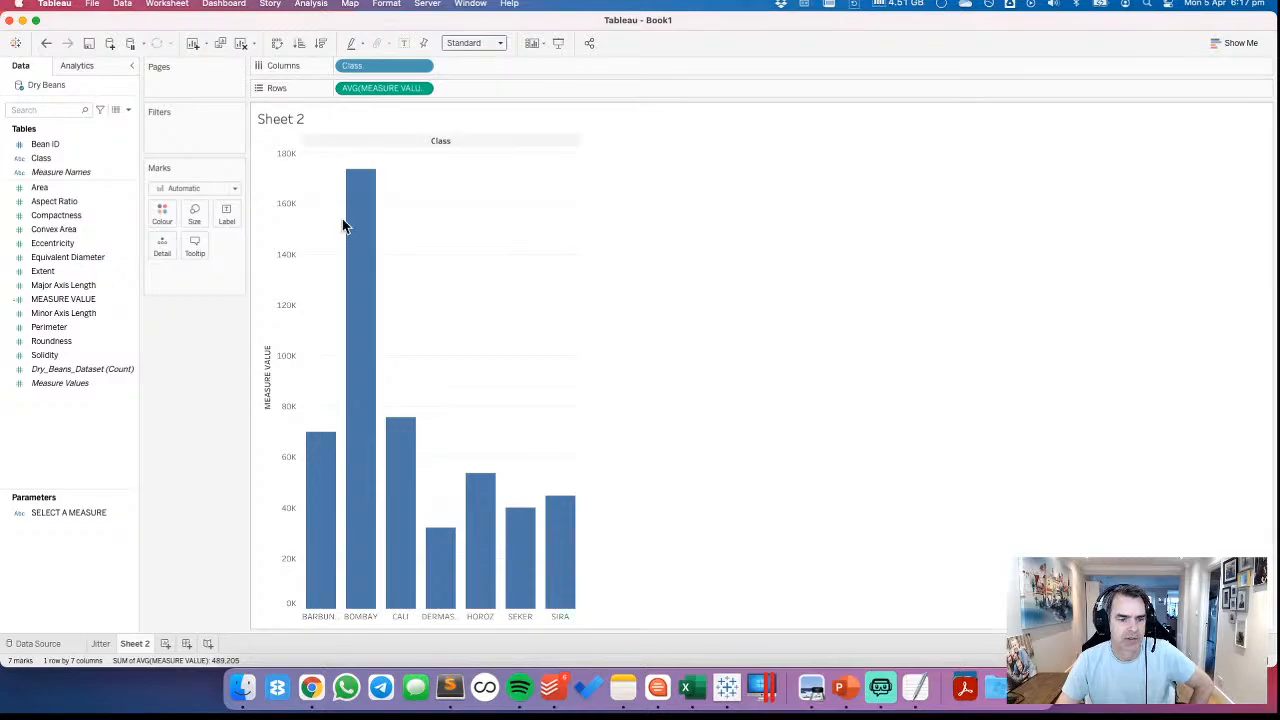
Show the SELECT A MEASURE parameter control on Sheet 2
left_click(71, 512)
right_click(71, 512)
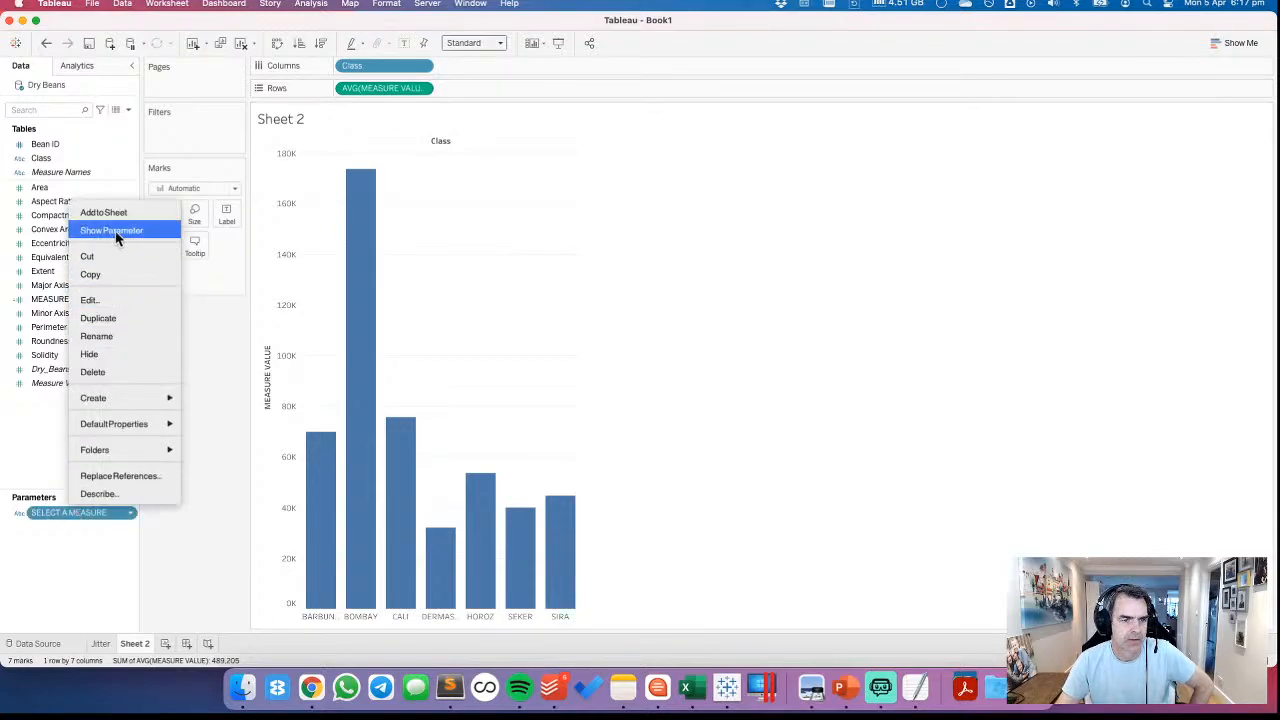
left_click(115, 231)
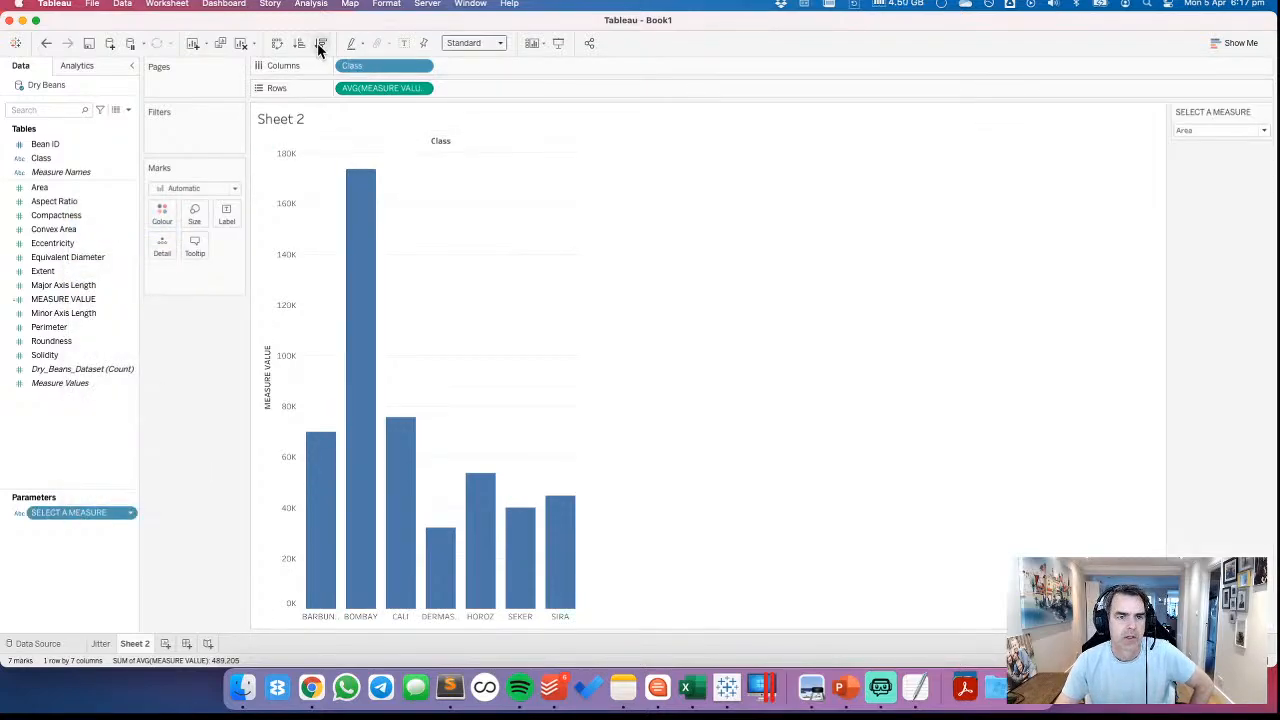
Swap the rows and columns of the bar chart and sort the classes in descending order of MEASURE VALUE
left_click(277, 43)
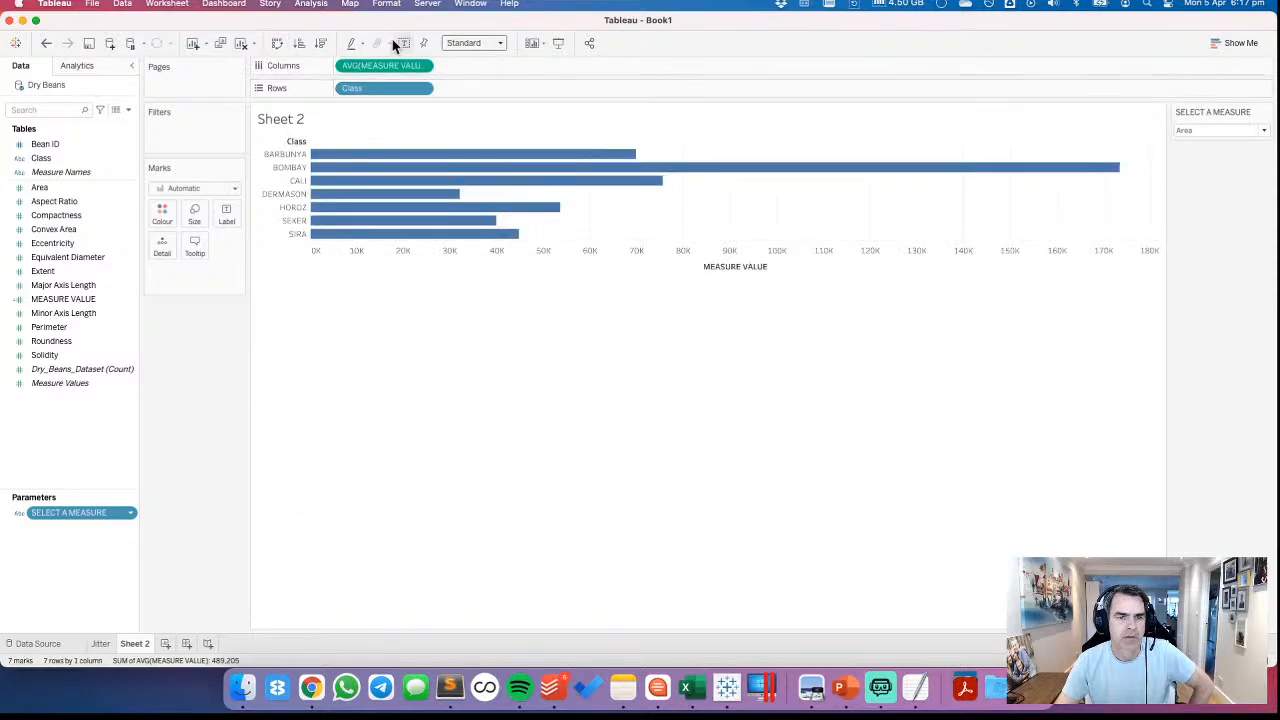
left_click(320, 43)
Try the bar chart with Aspect Ratio, Compactness, Convex Area and Eccentricity as the selected measure
left_click(1209, 130)
left_click(1201, 150)
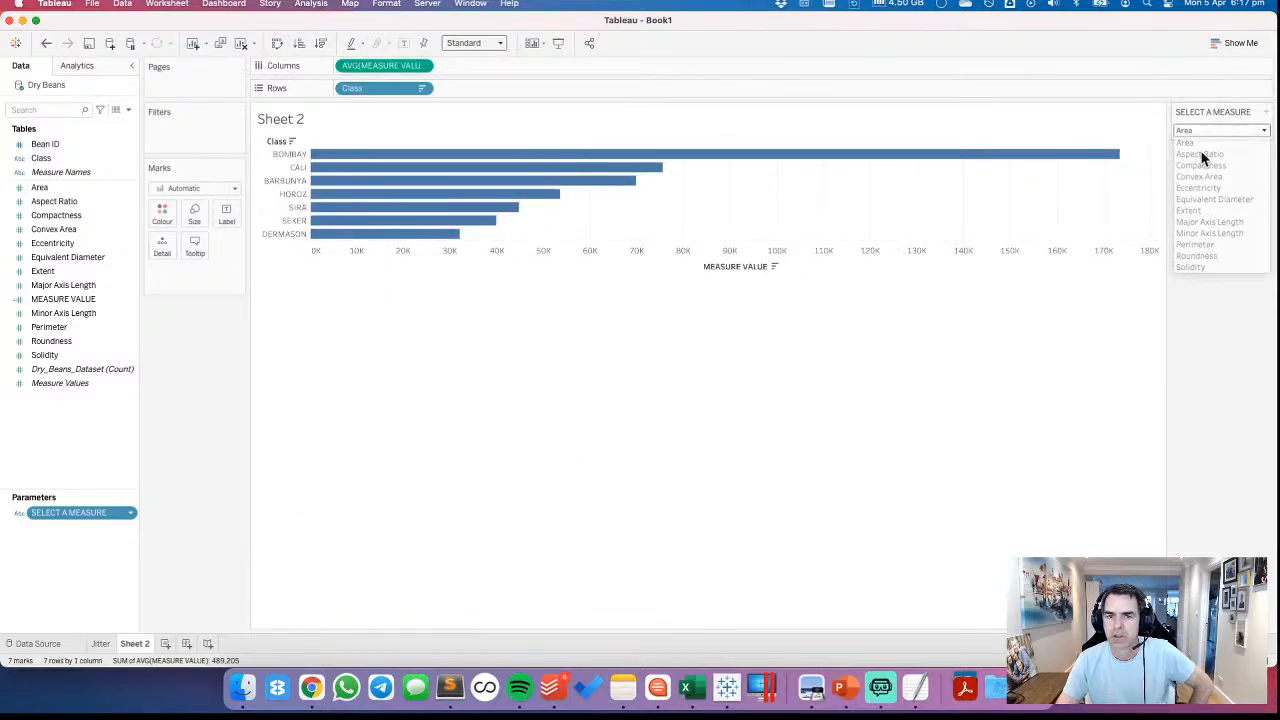
left_click(1195, 130)
left_click(1197, 164)
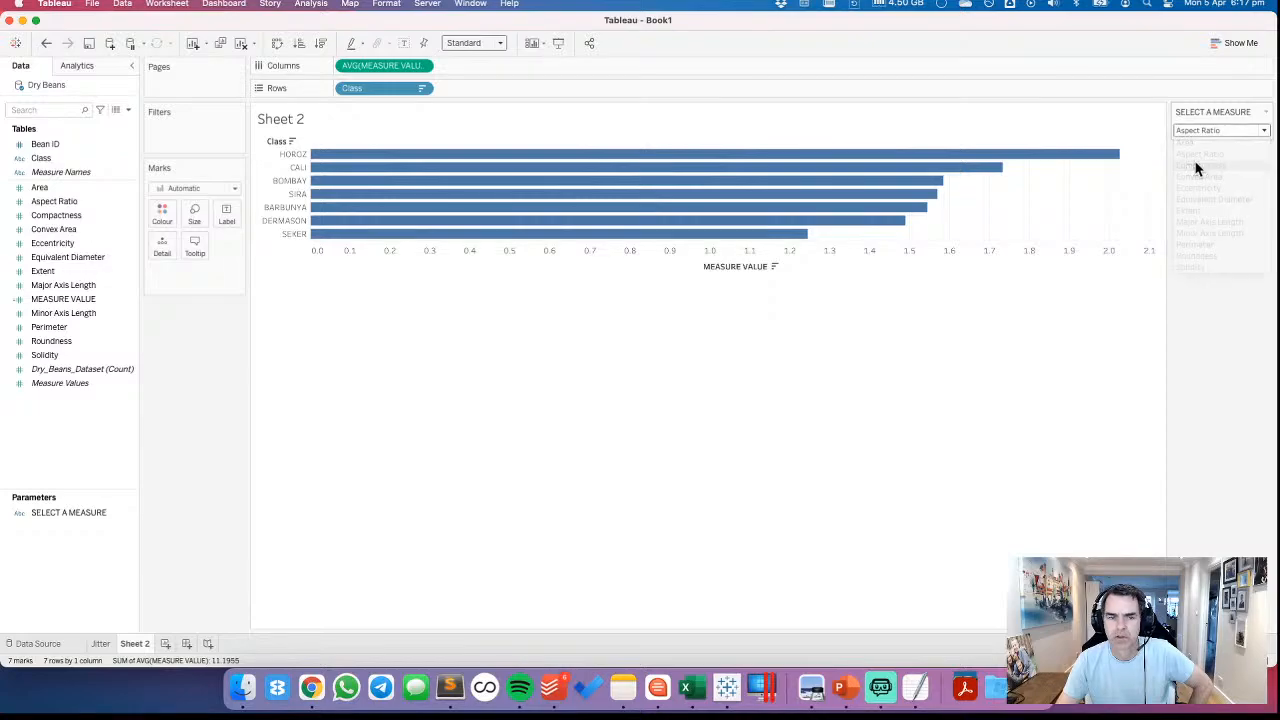
left_click(1195, 130)
left_click(1197, 178)
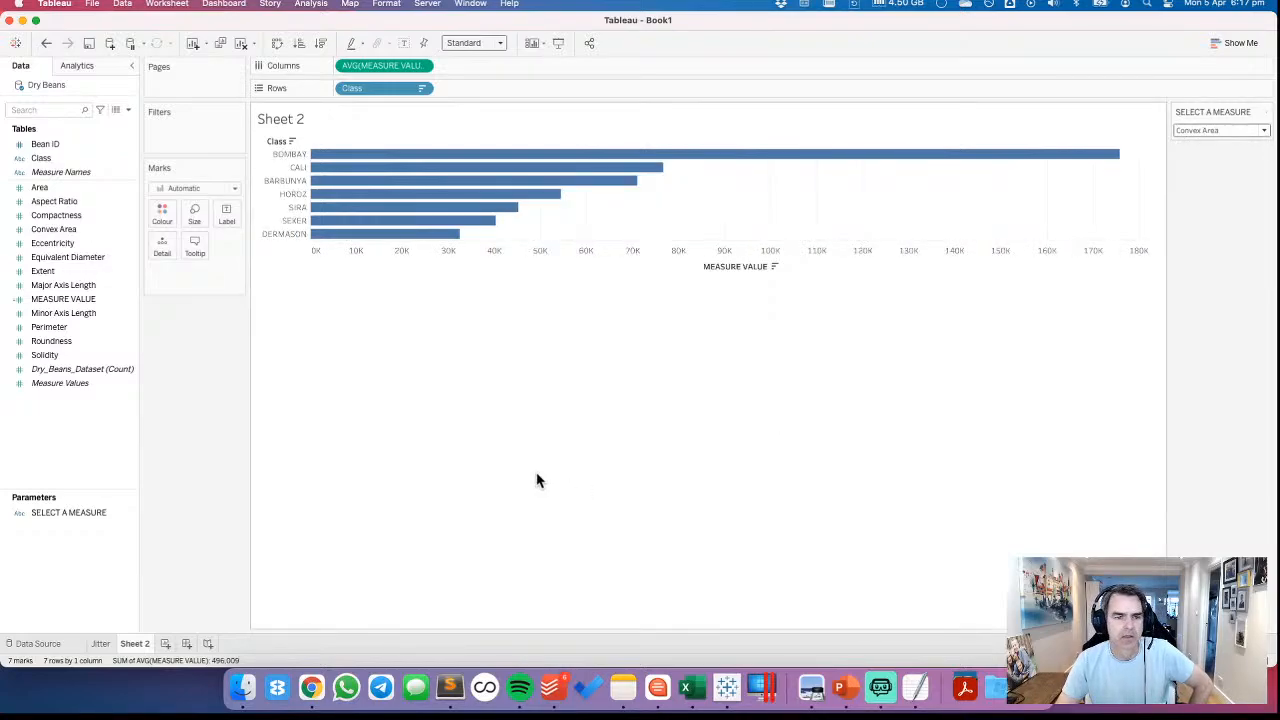
left_click(1220, 130)
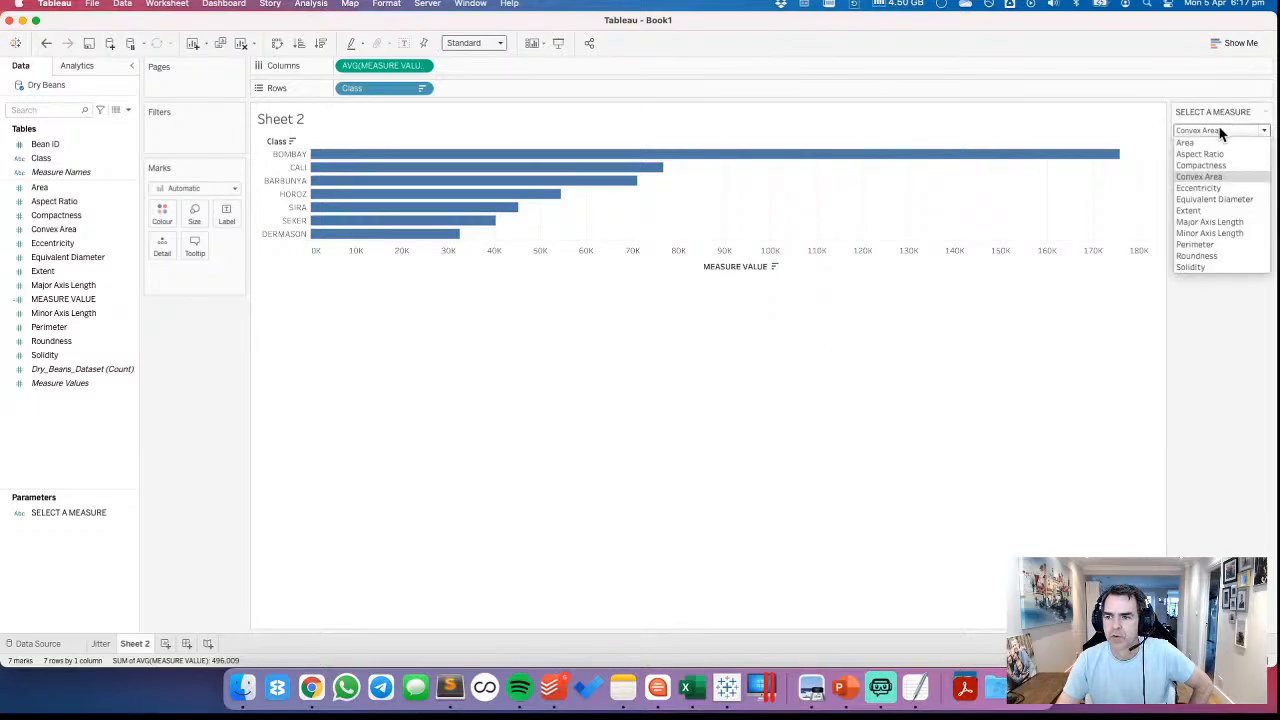
left_click(1202, 190)
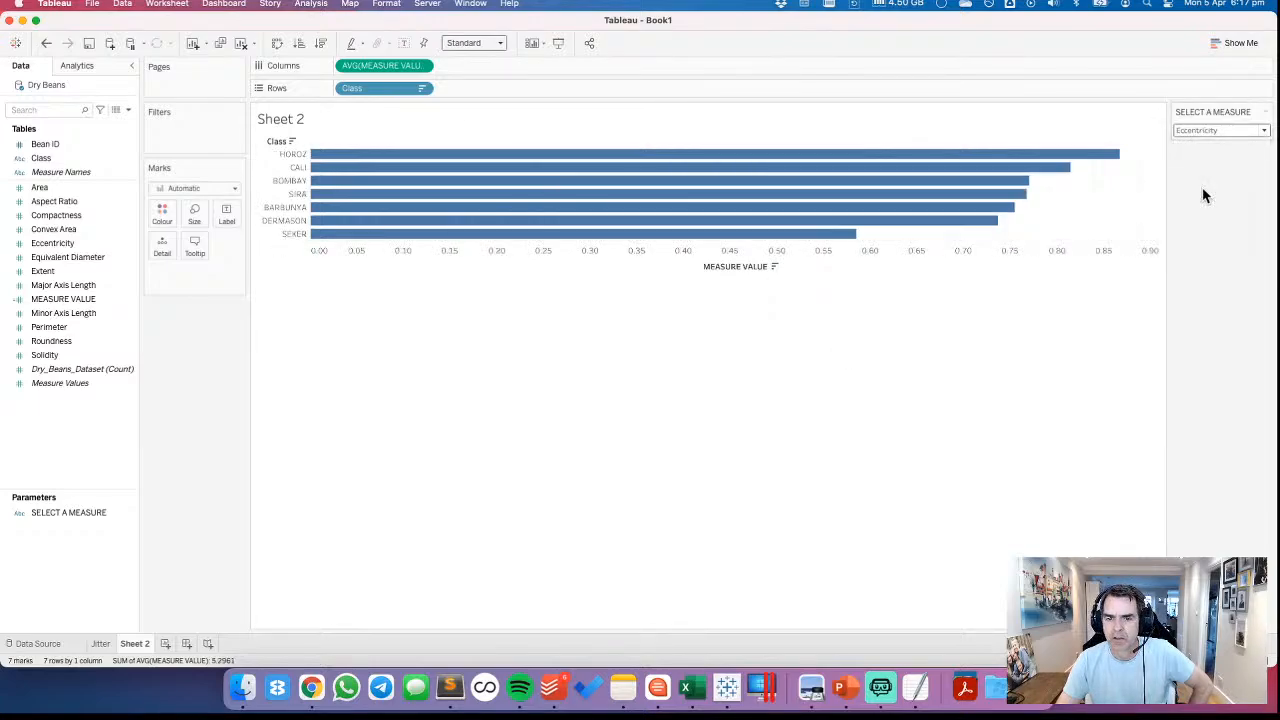
Check how the bar chart sorts the classes for Extent, Major Axis Length and Minor Axis Length
left_click(1200, 130)
left_click(1199, 210)
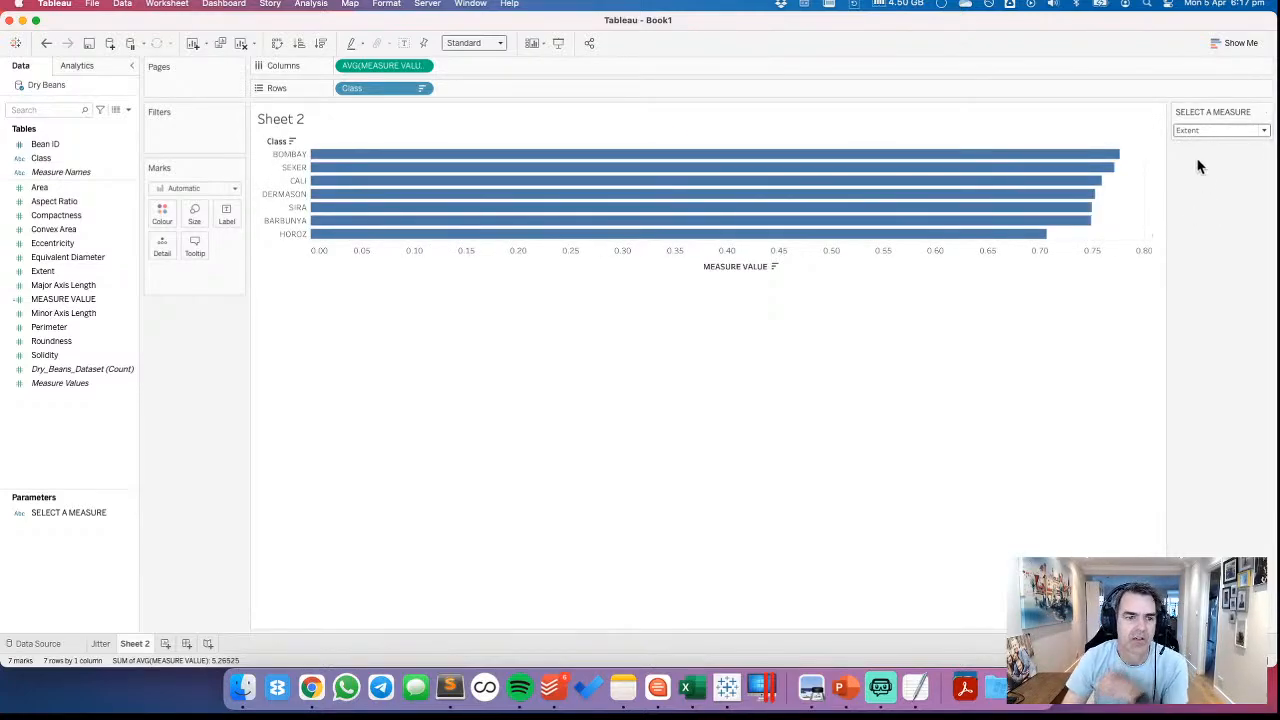
left_click(1224, 131)
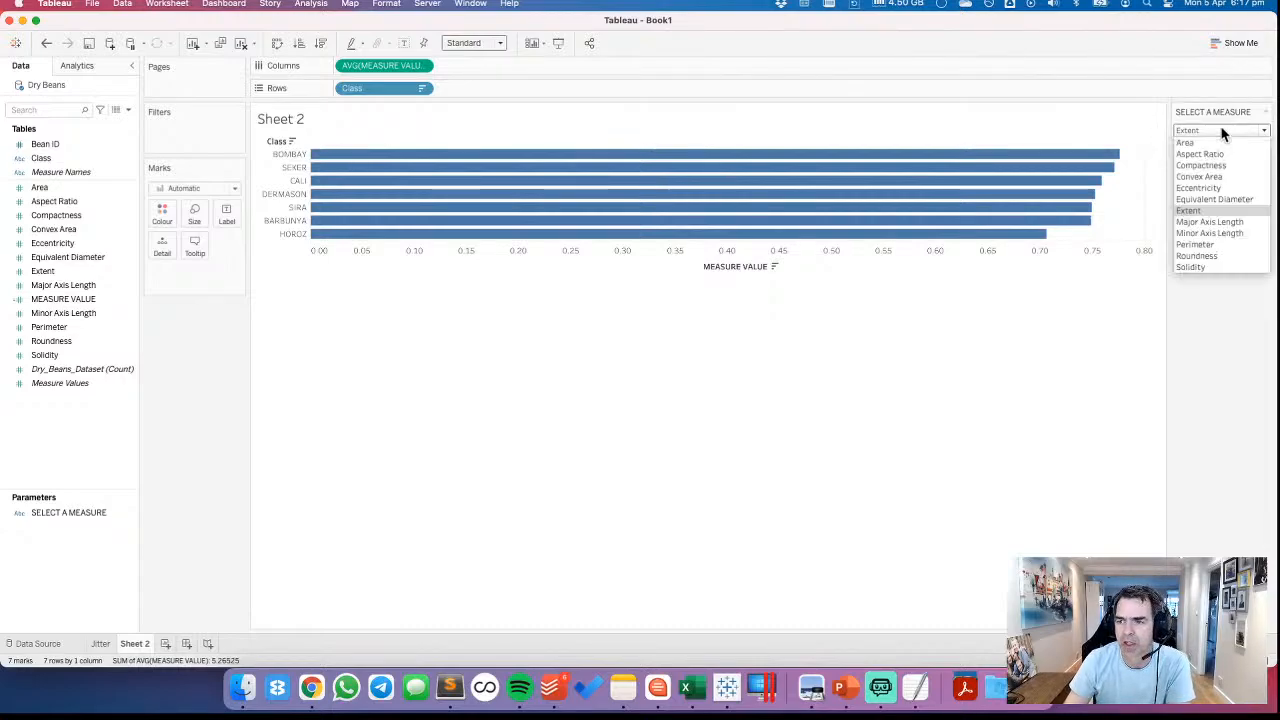
left_click(1204, 223)
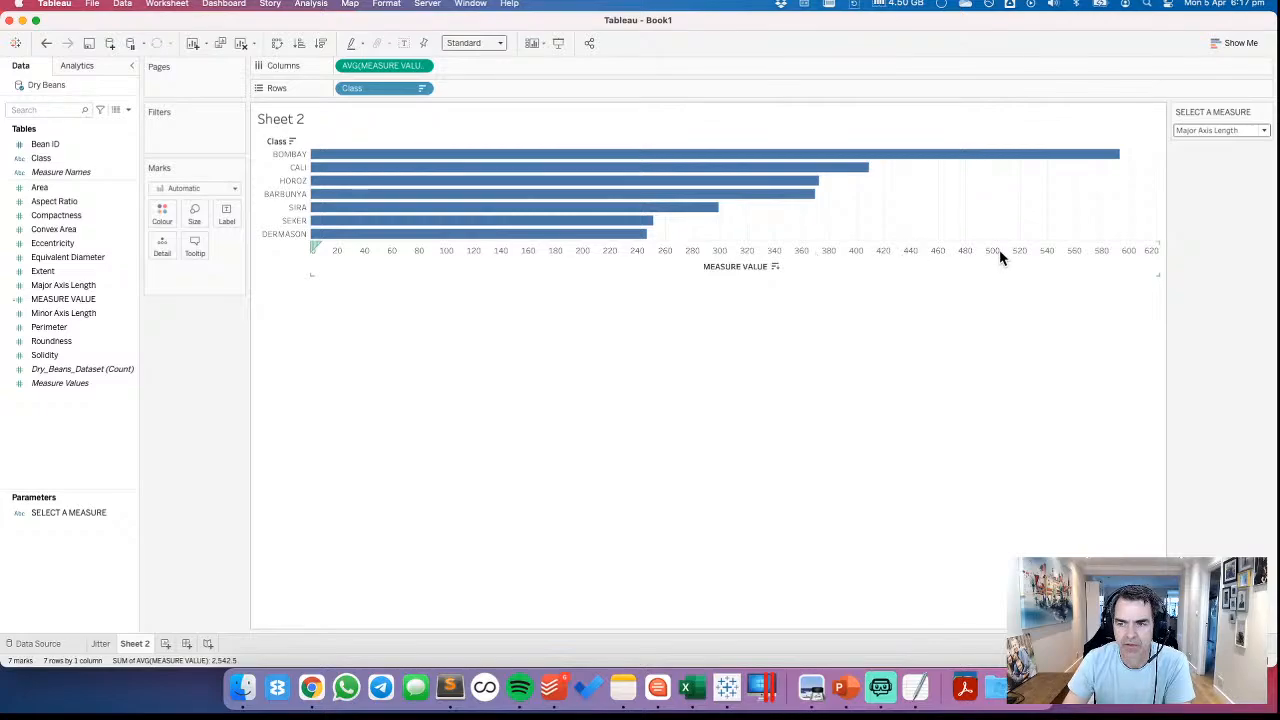
left_click(1197, 132)
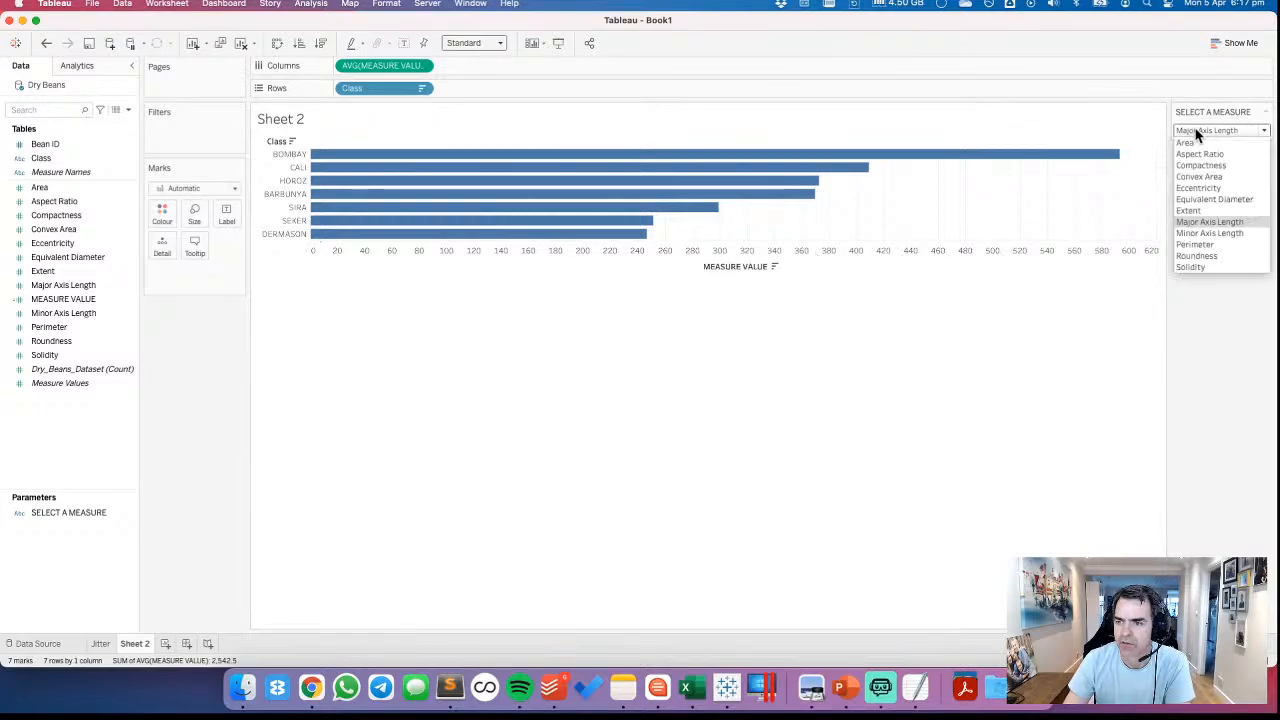
left_click(1196, 222)
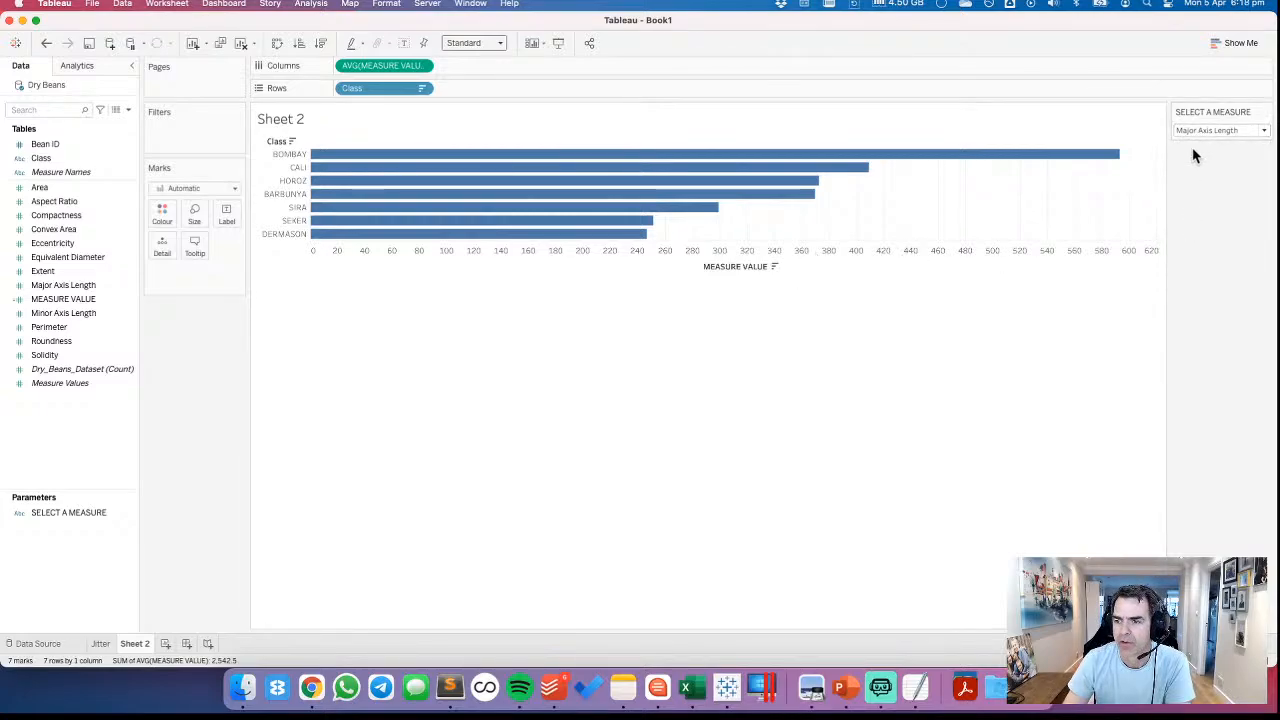
left_click(1200, 131)
left_click(1196, 237)
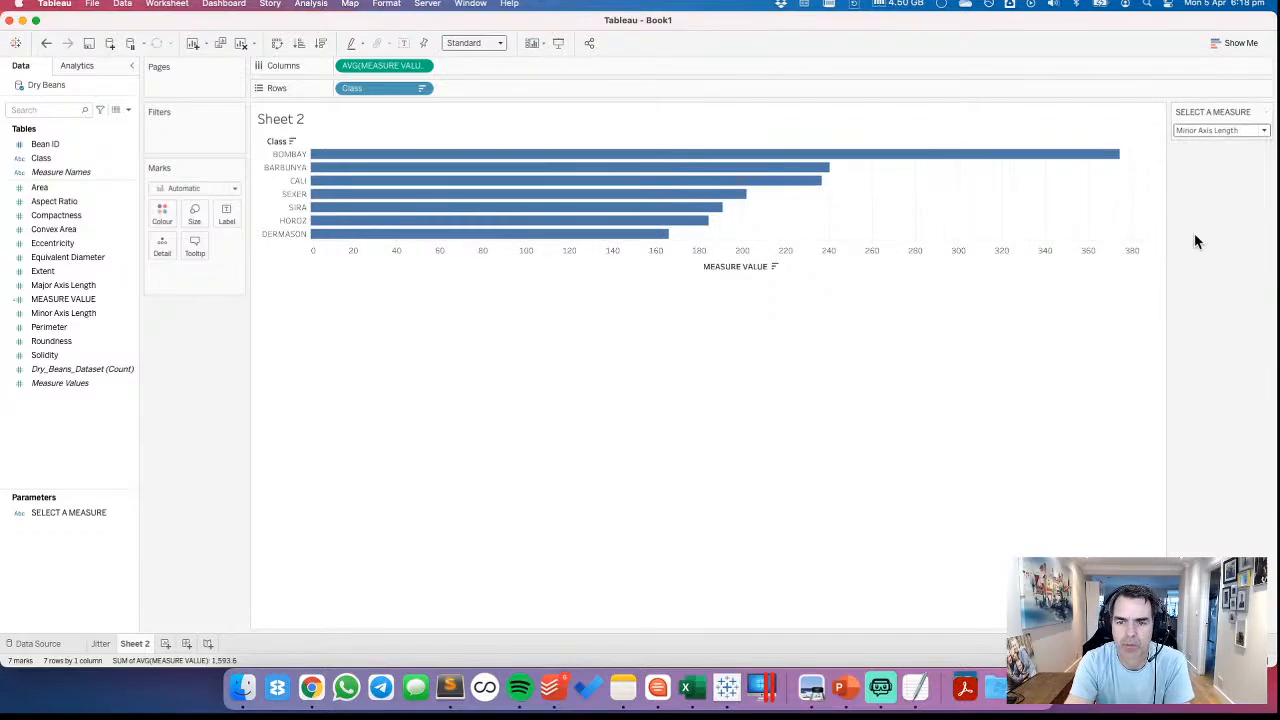
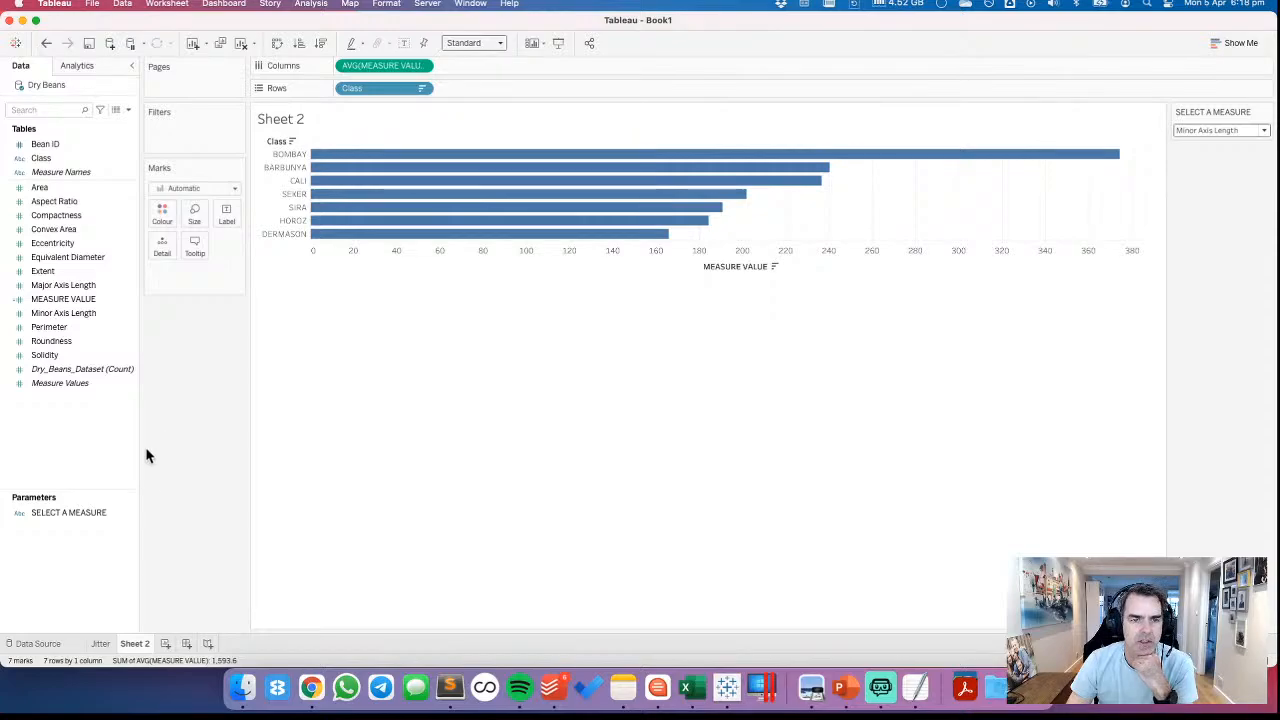
Create a calculated field named Relative Area and start its formula with AVG([Area])
right_click(73, 441)
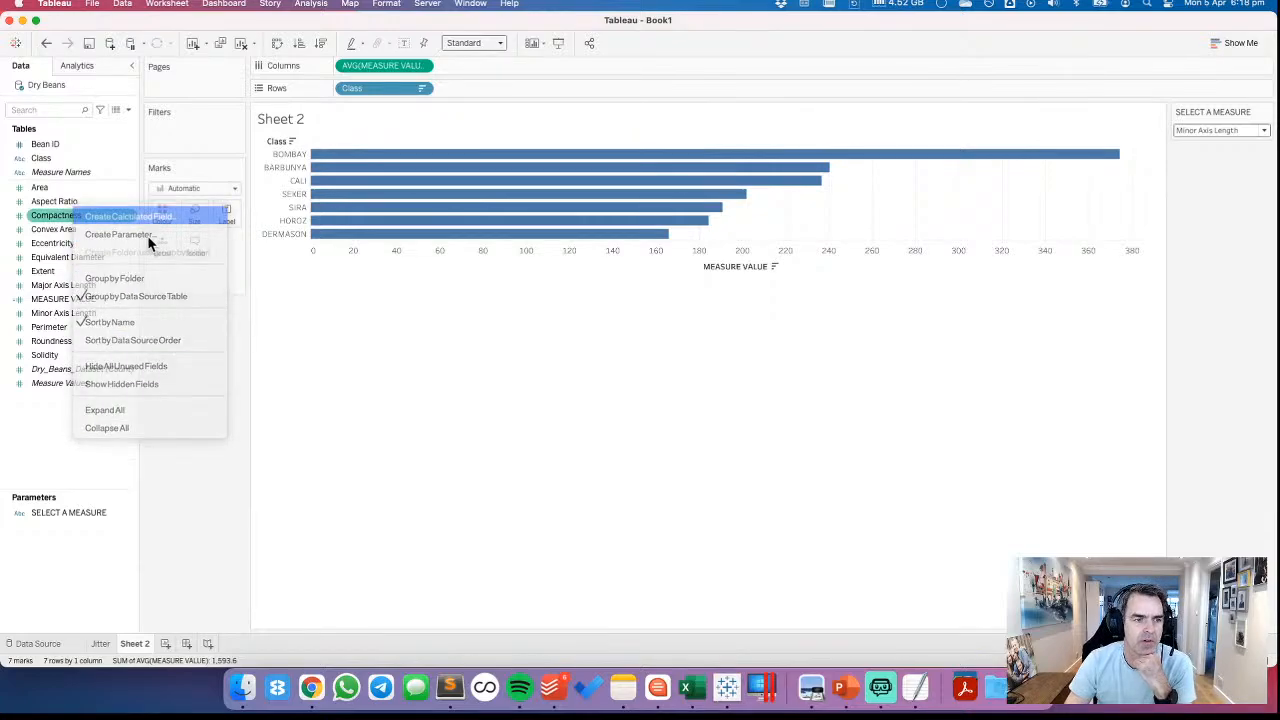
left_click(130, 216)
type("Relative Area")
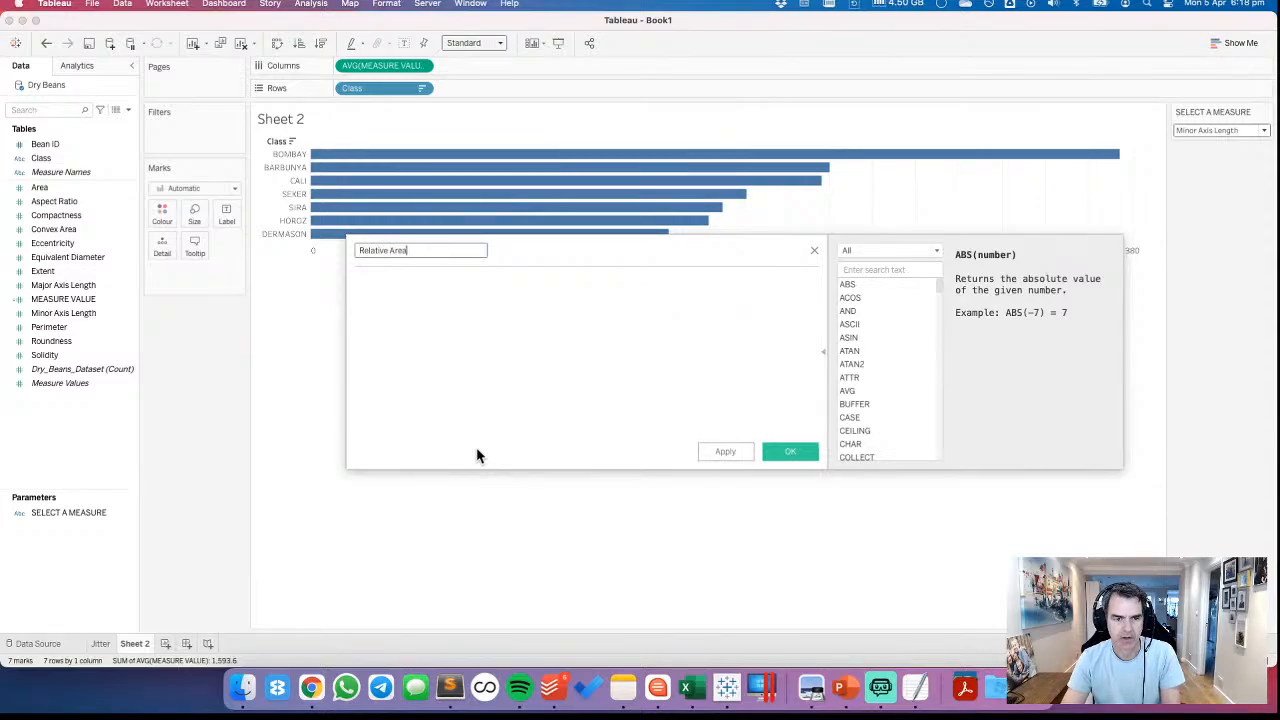
key("Tab")
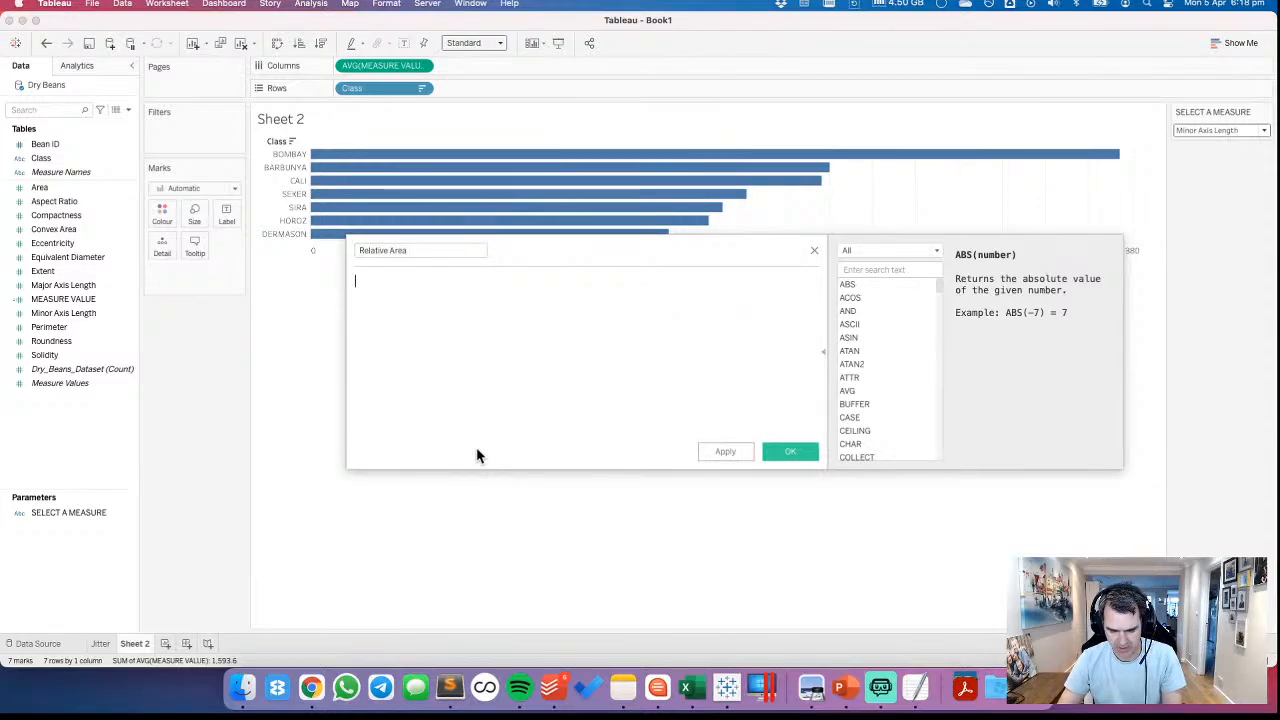
type("AVG(ar")
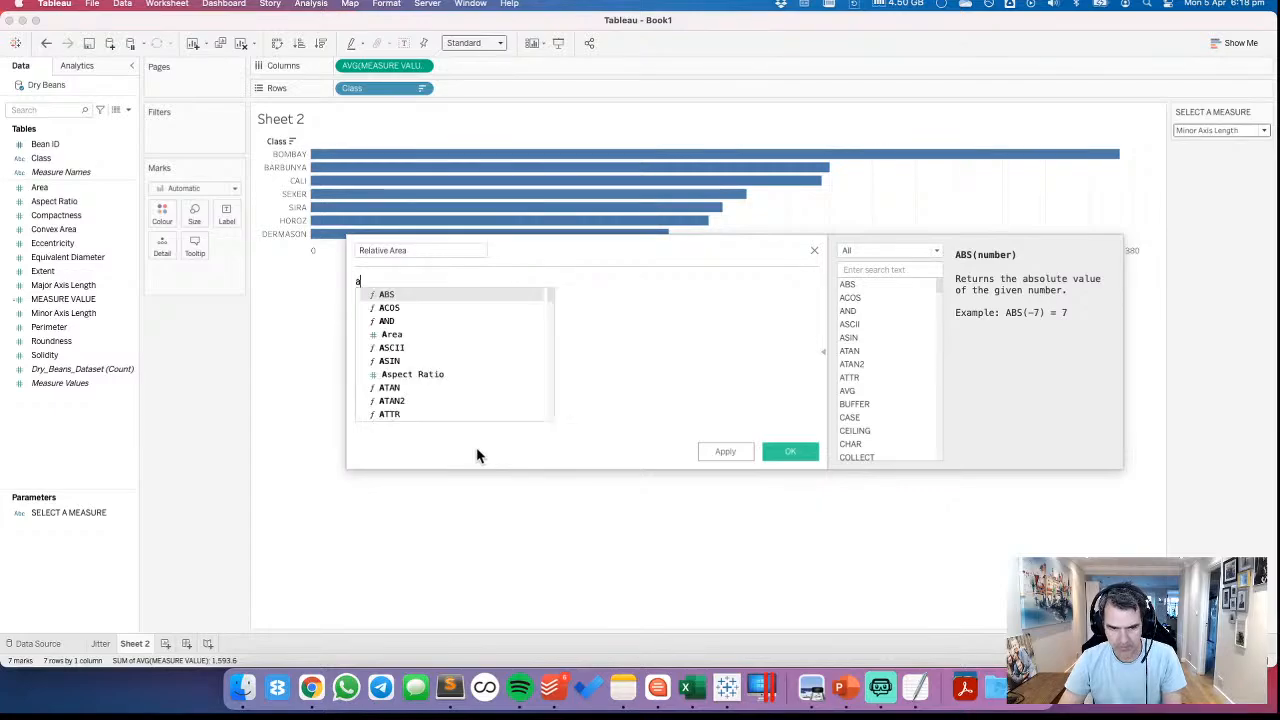
key("Return")
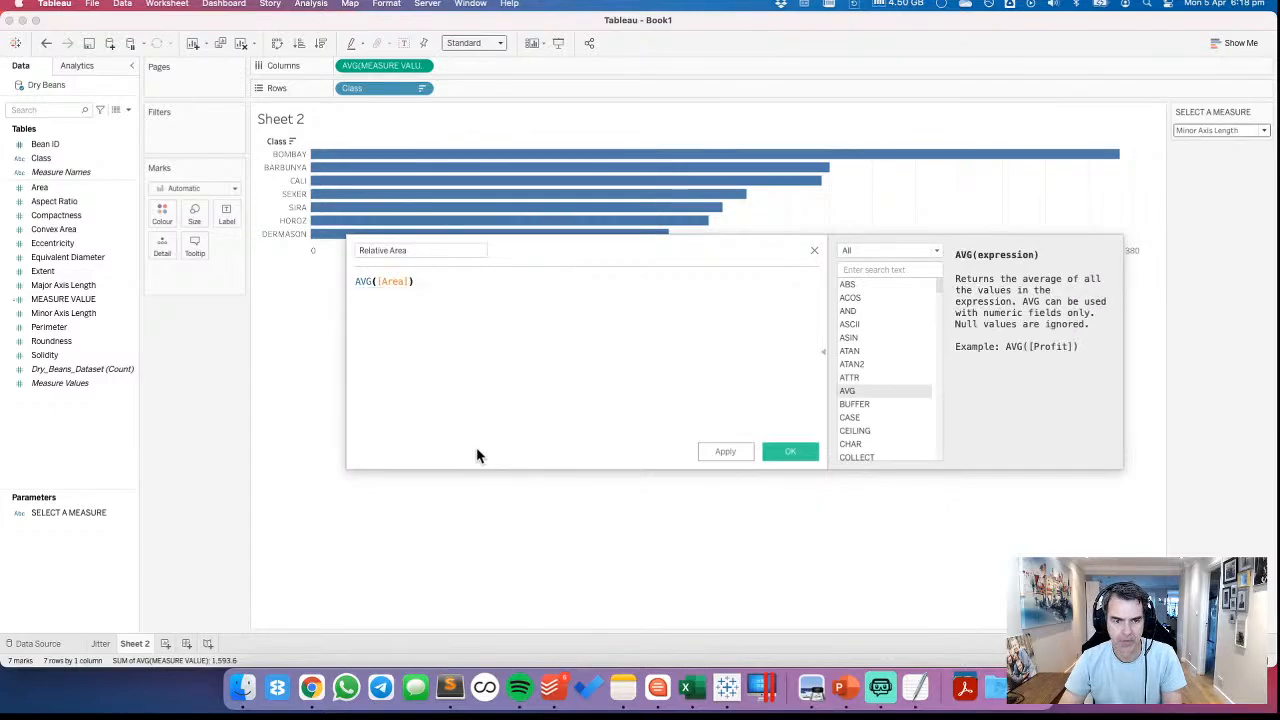
Subtract the level-of-detail expression {MIN(AVG([Area]))} from AVG([Area]) in the formula
type("-")
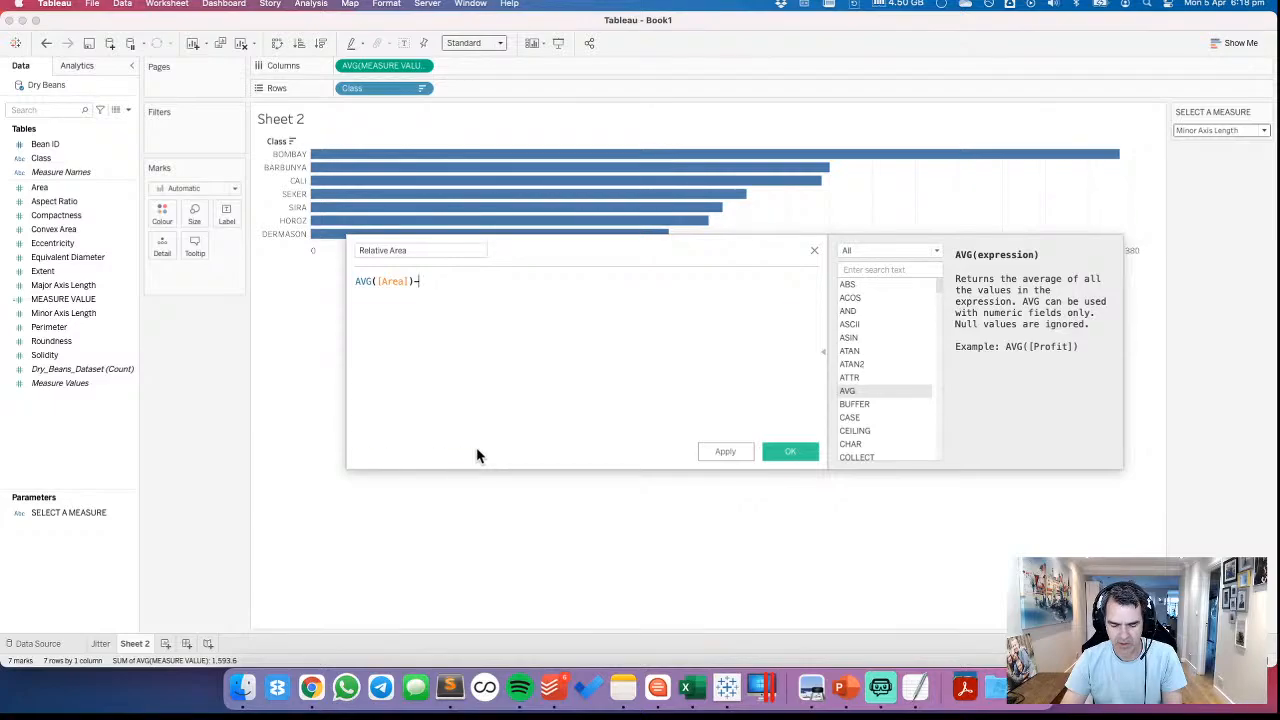
type("(MI")
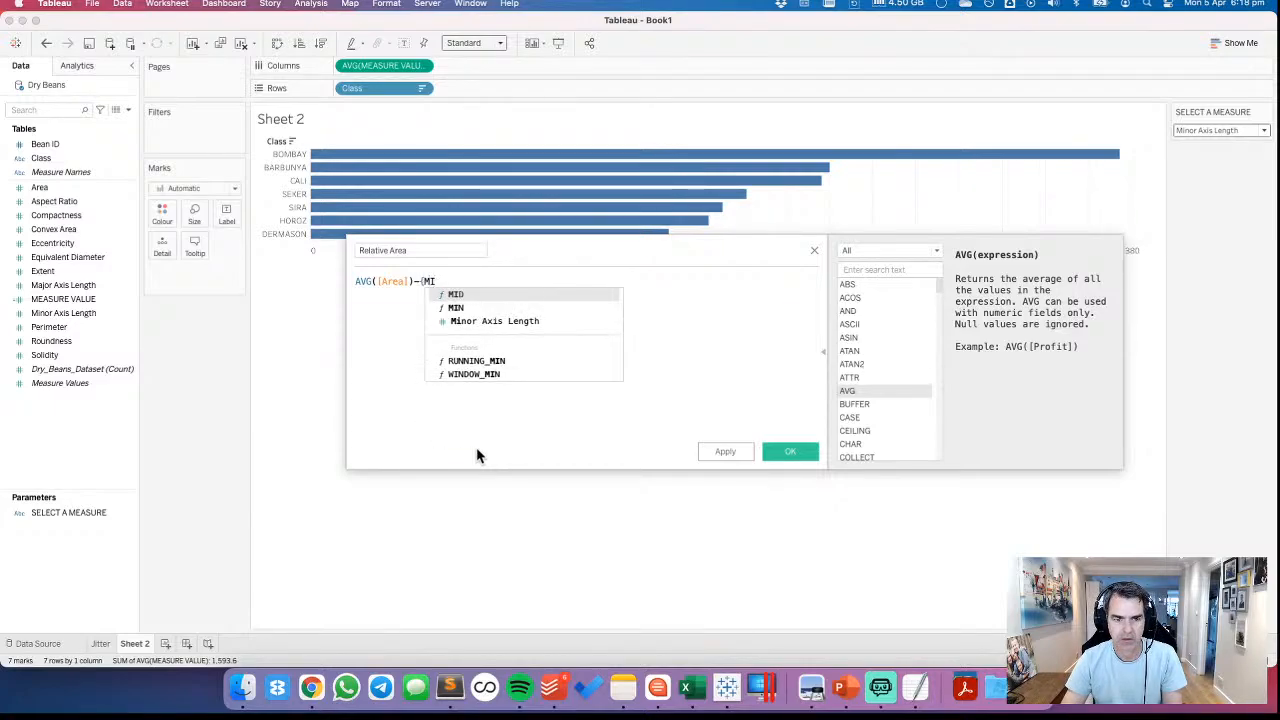
key("Down")
type("N")
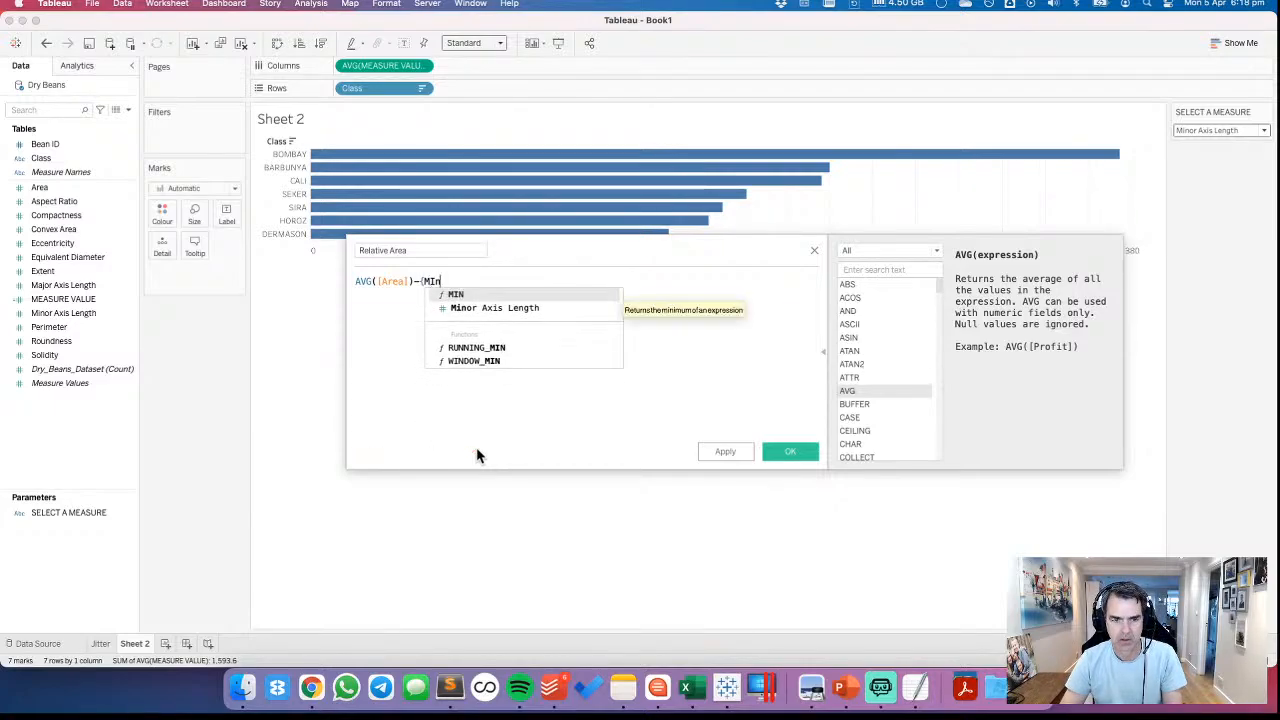
key("Return")
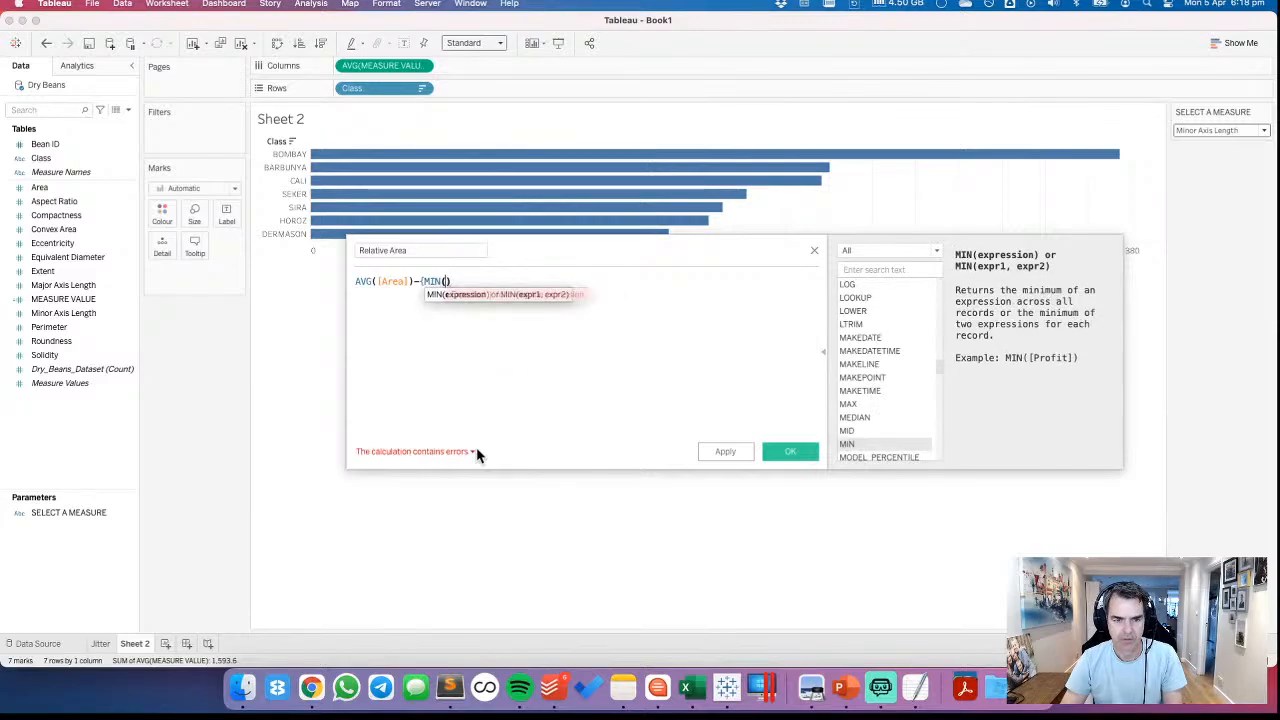
type("avg")
key("Return")
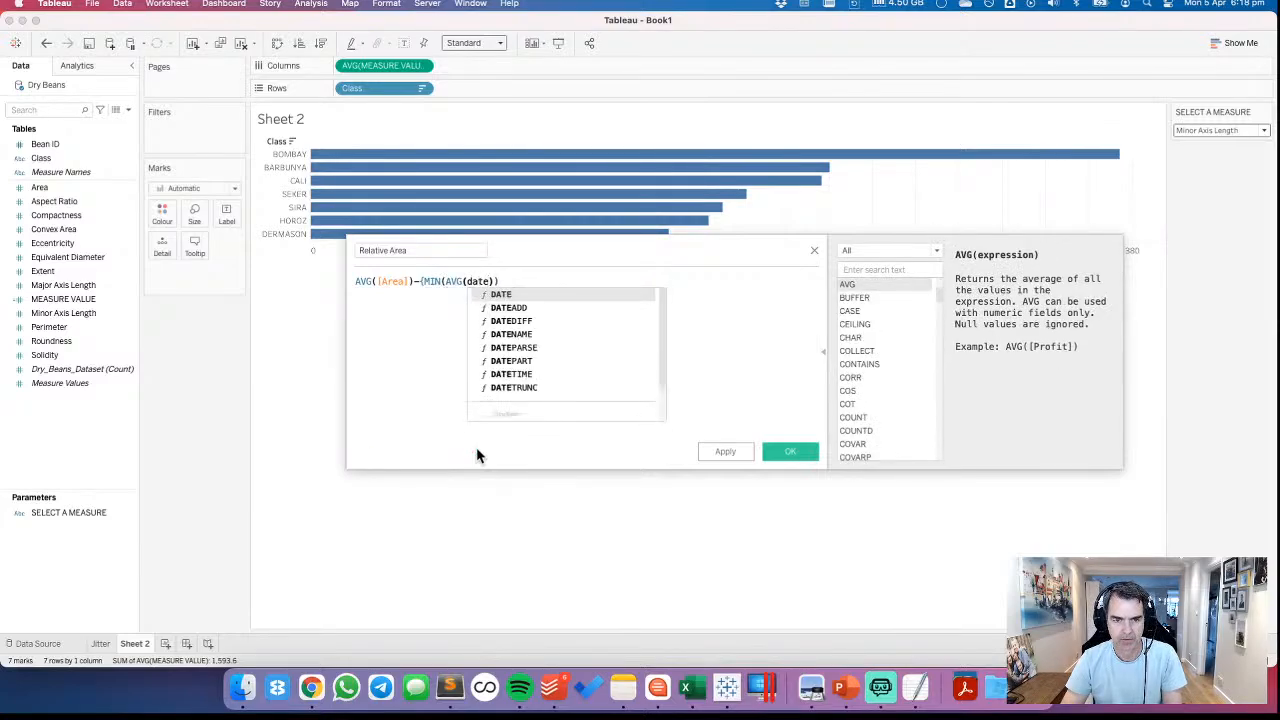
type("ar")
key("Return")
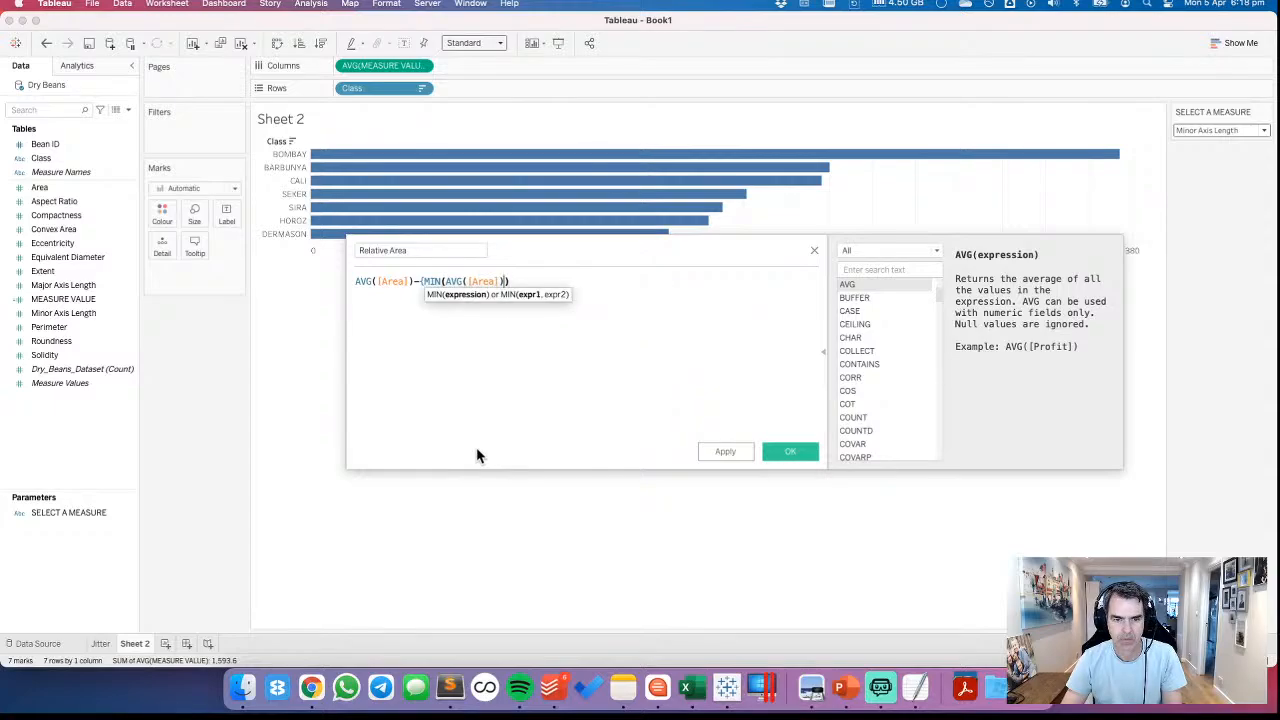
key("End")
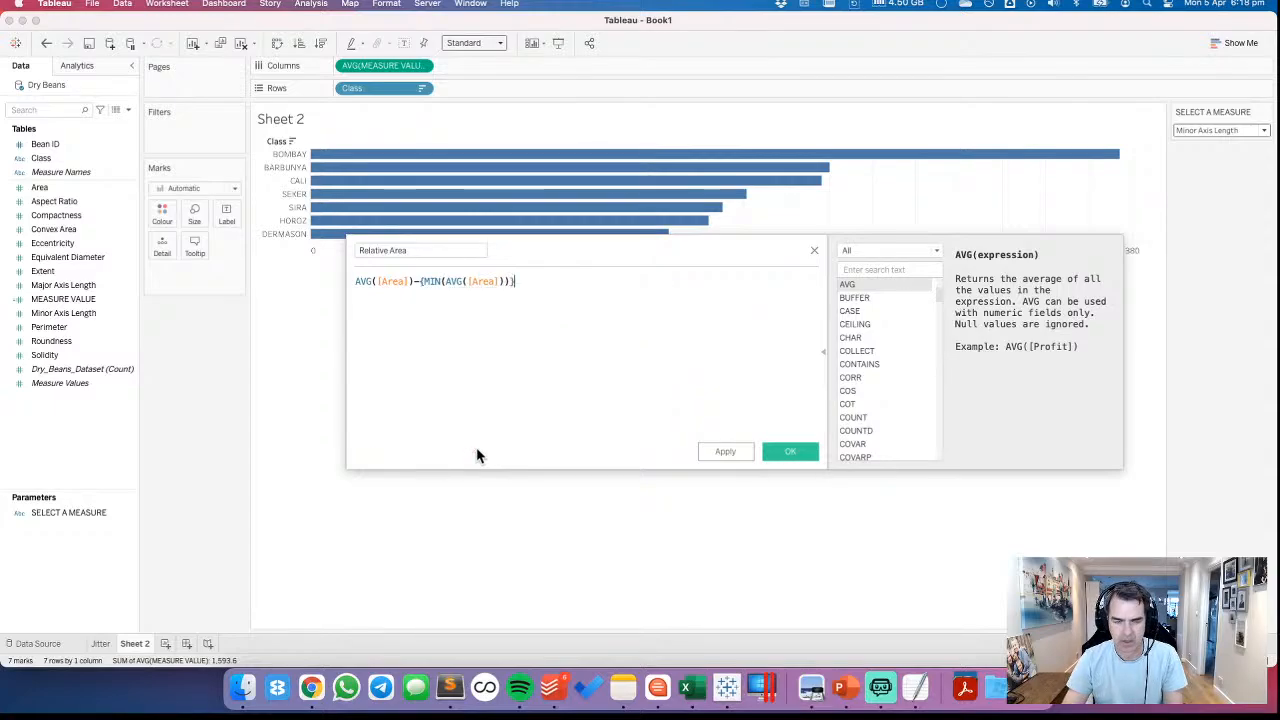
type(")")
Wrap the {MIN(AVG([Area]))} expression in an AVG function
key("Left")
key("Left")
key("Left")
key("Left")
key("Left")
key("Left")
key("Left")
key("Left")
key("Left")
key("Left")
key("Left")
key("Left")
key("Left")
key("Left")
key("Left")
key("Left")
key("Left")
key("Left")
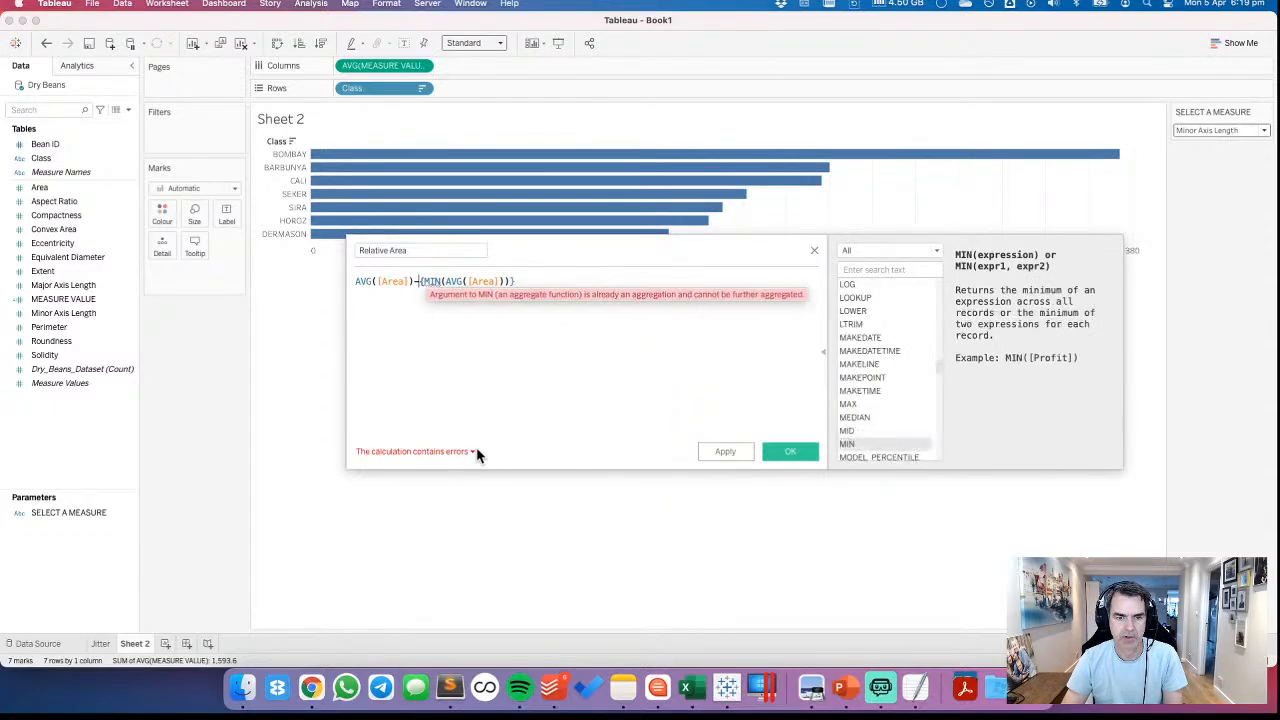
type("AVG")
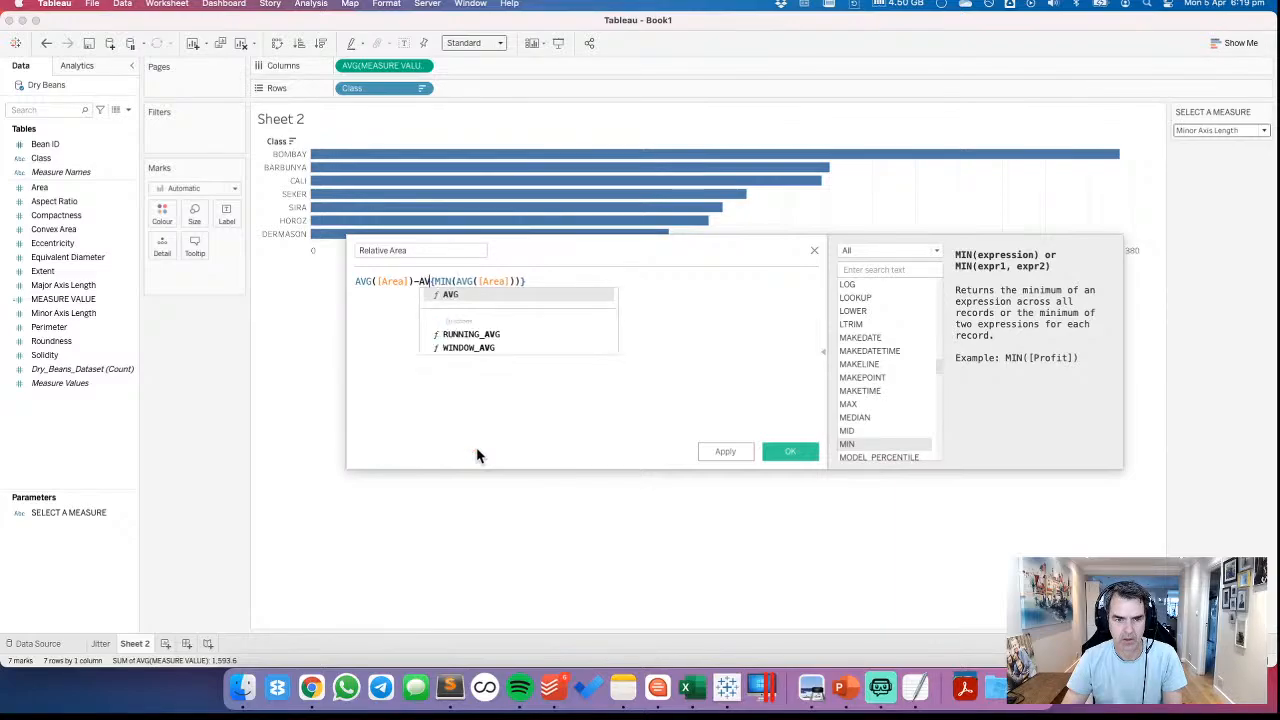
type("(")
key("End")
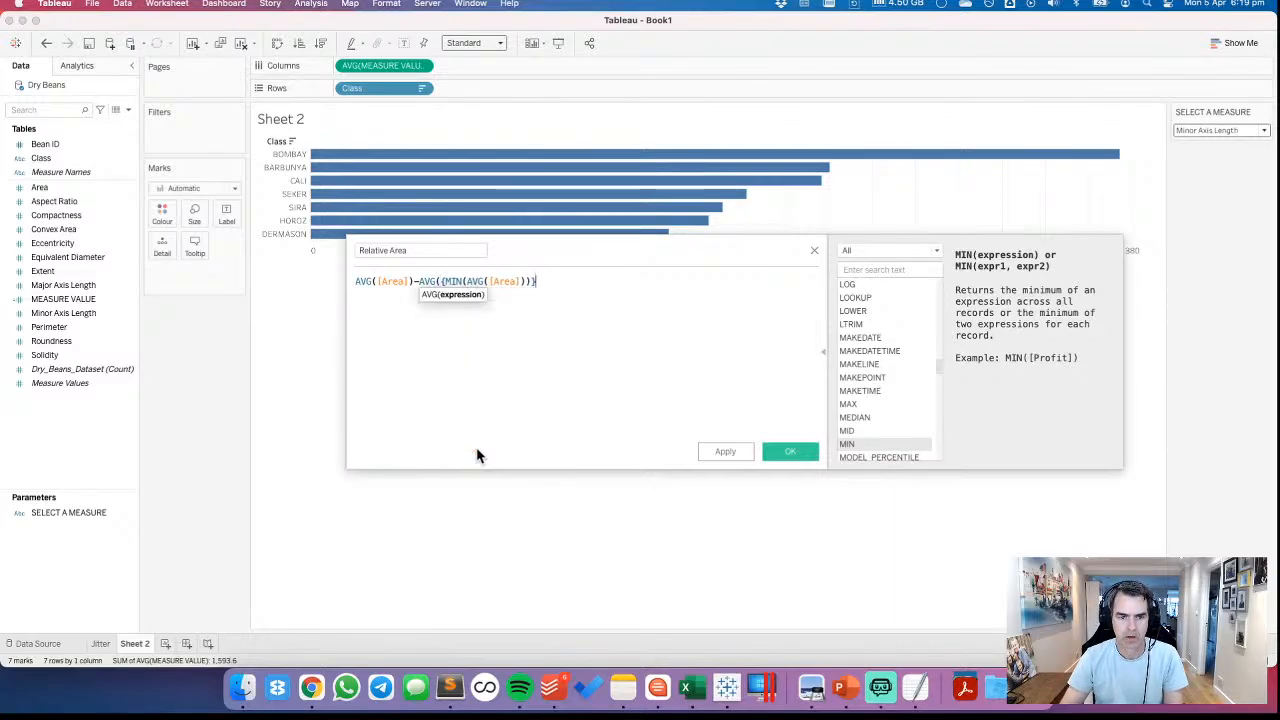
type(")")
key("Return")
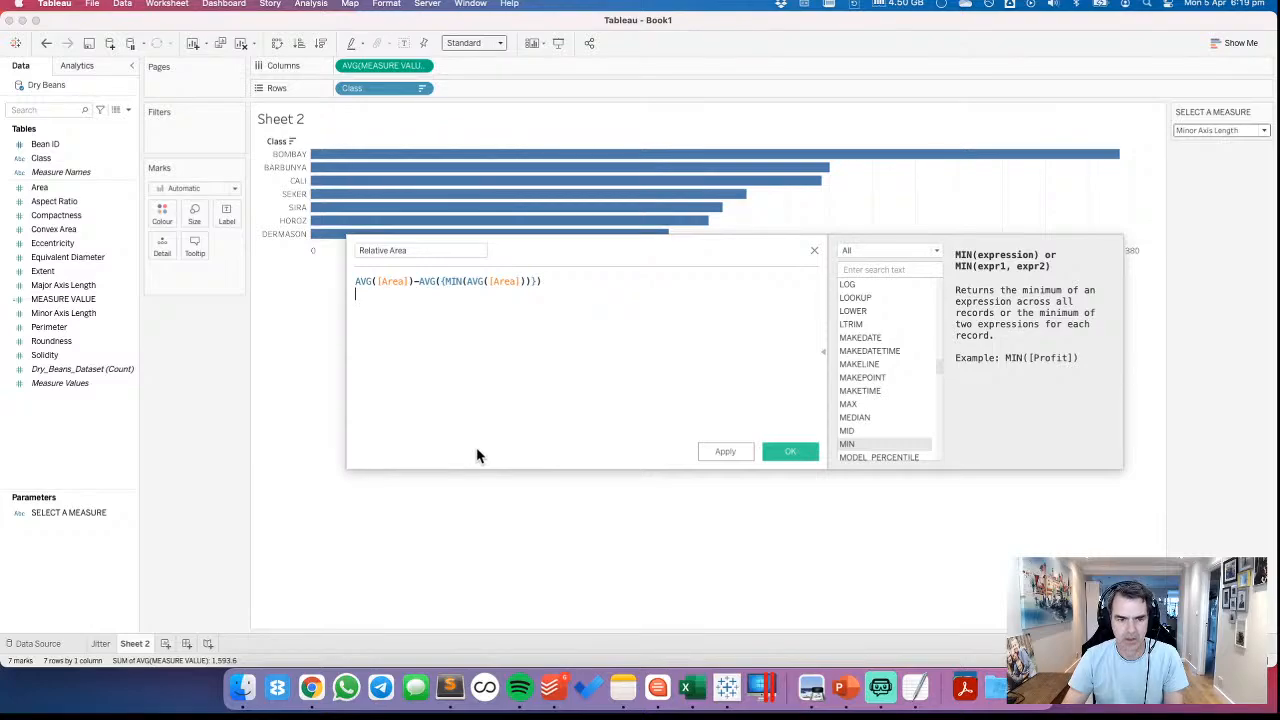
Enclose the whole subtraction in parentheses and add a division sign on a separate line beneath it
key("Up")
type("(")
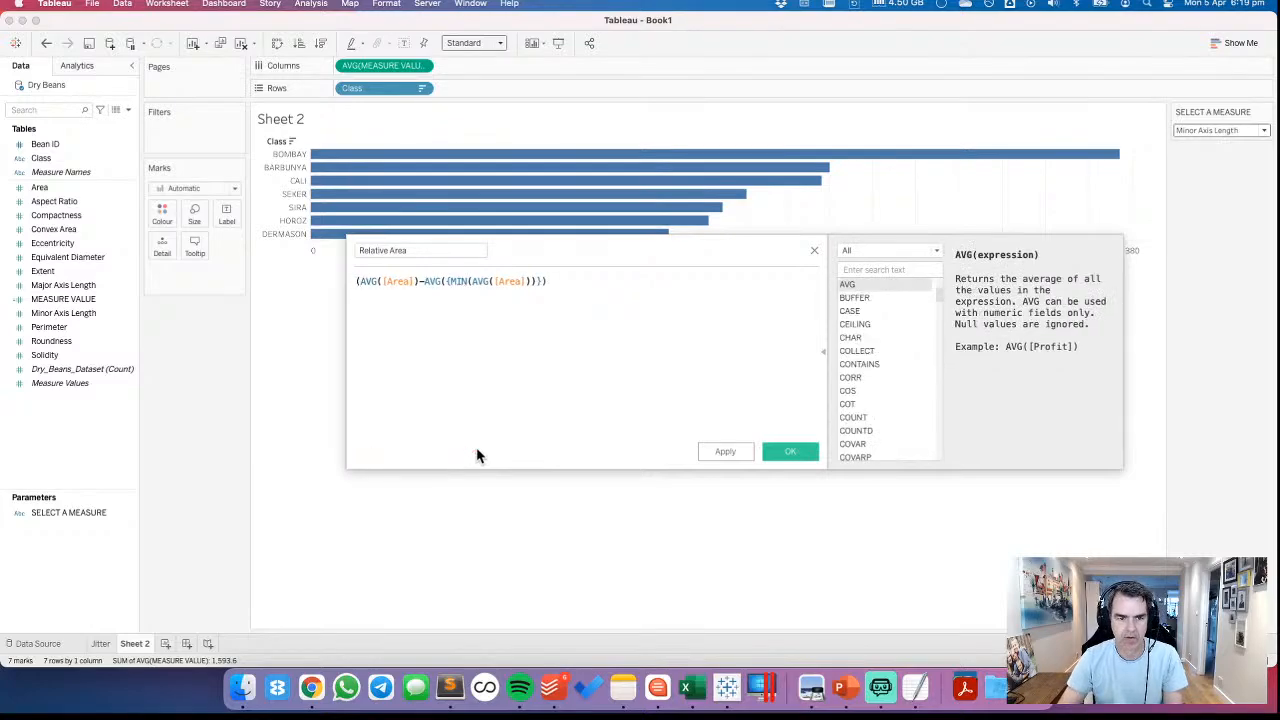
key("Left")
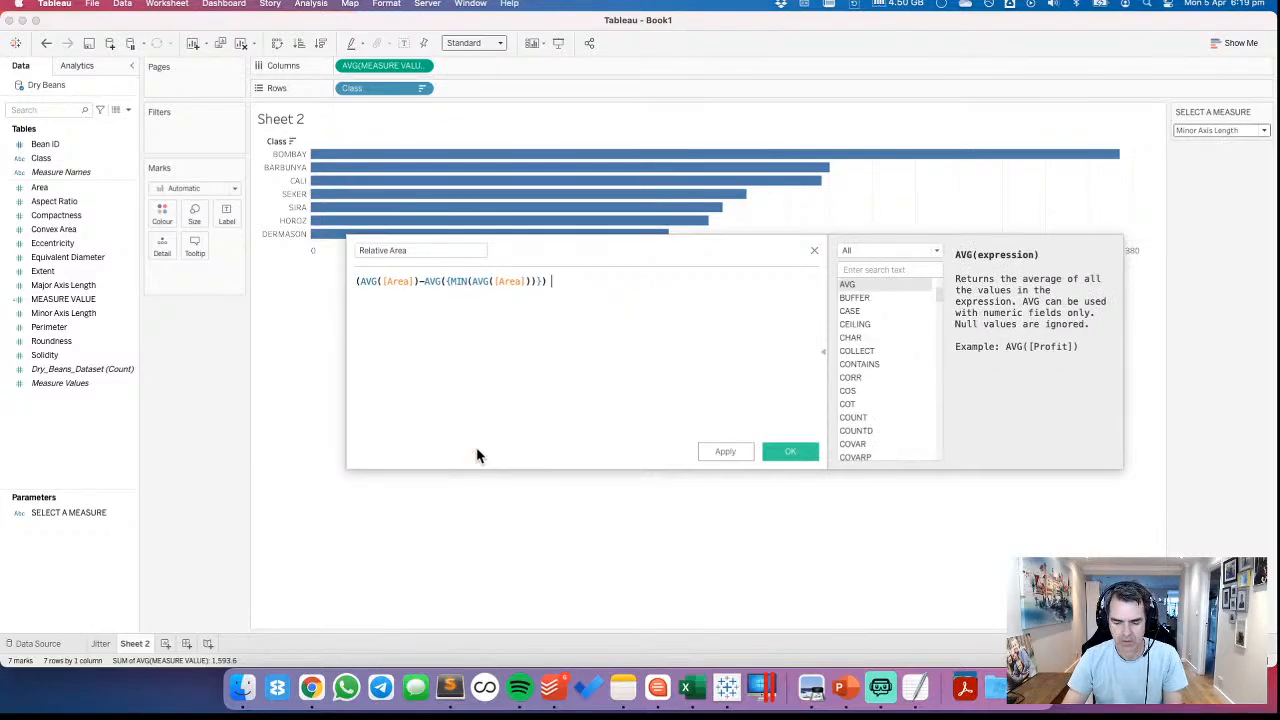
type(")")
key("Return")
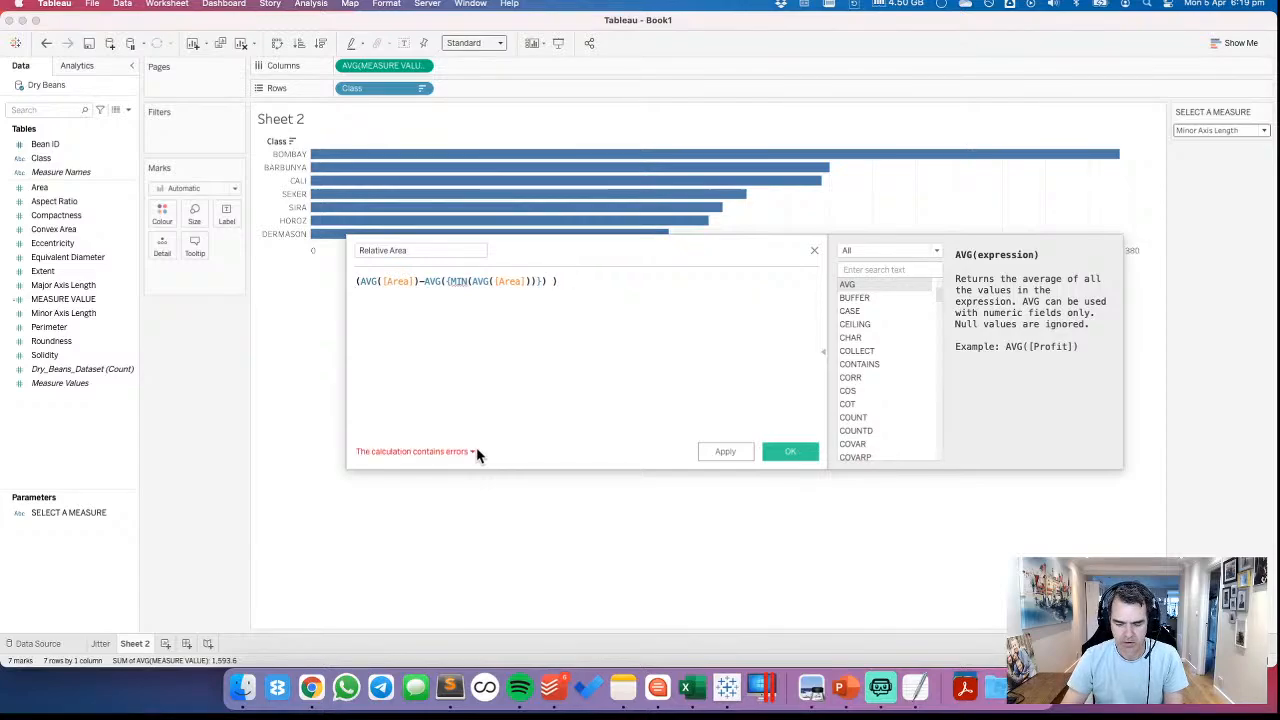
type("/")
key("Return")
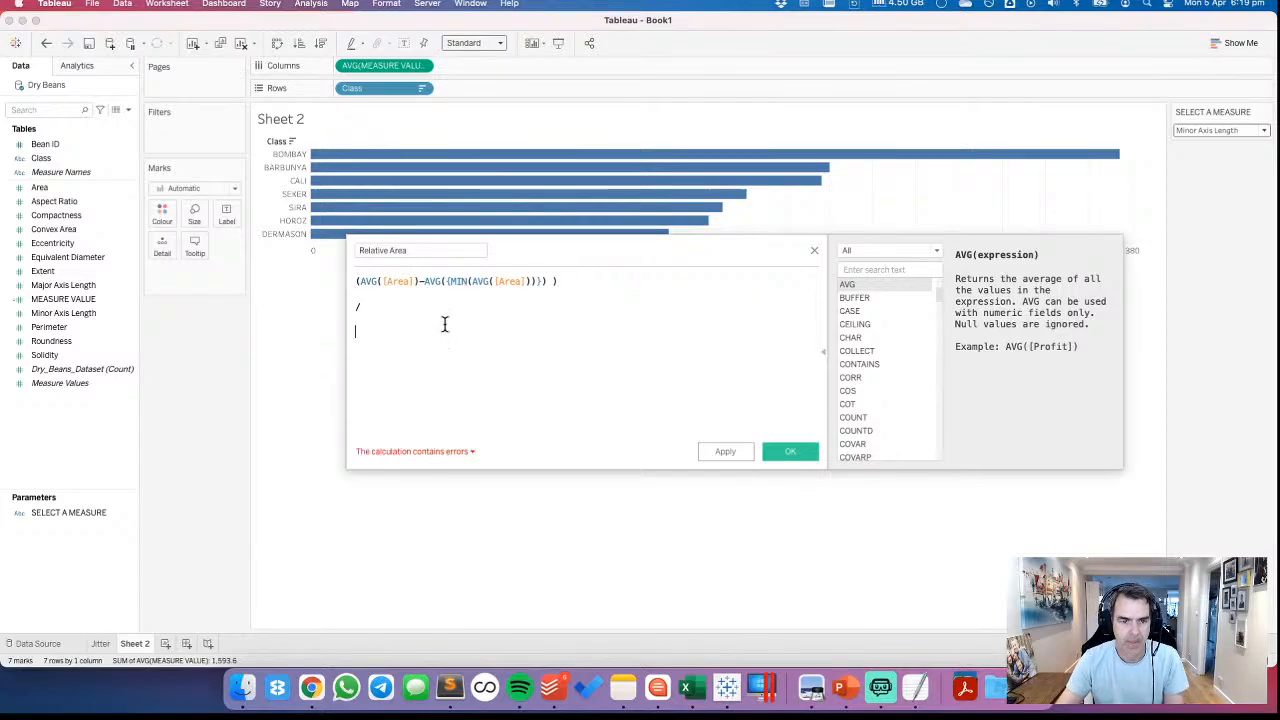
Copy the AVG({MIN(AVG([Area]))}) term below the division sign and change its MIN to MAX
left_click_drag(422, 281, 545, 281)
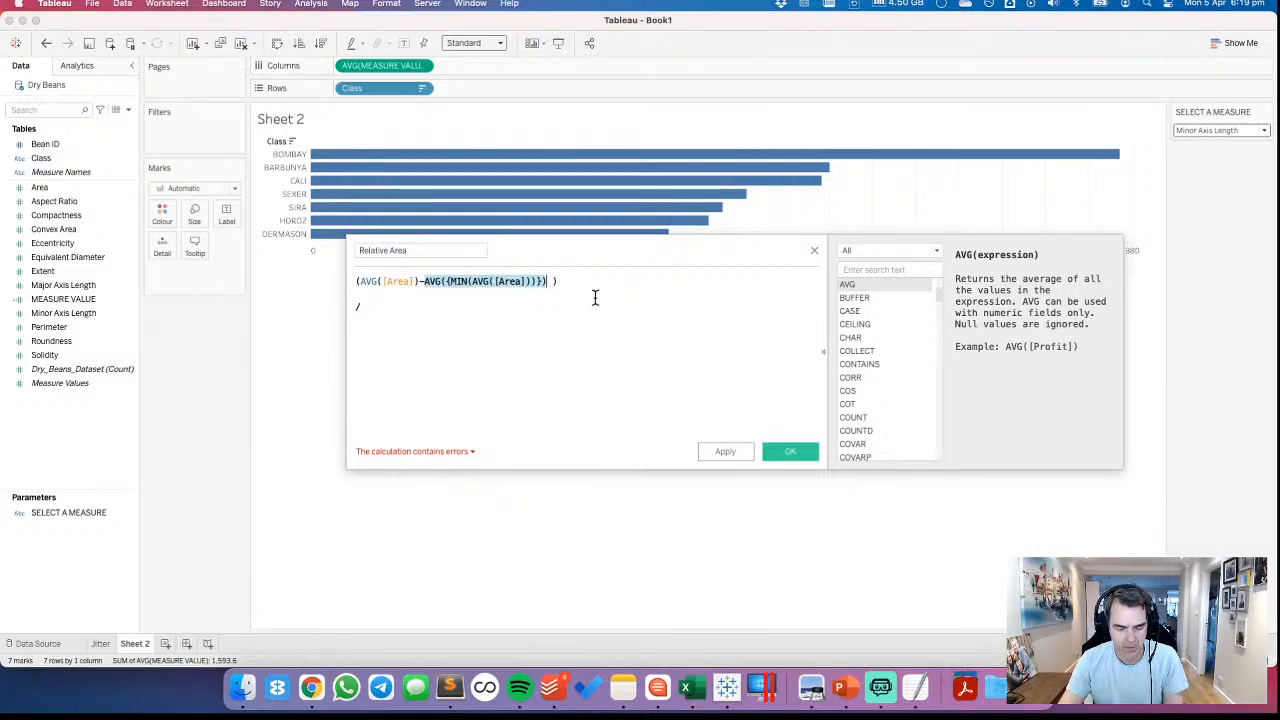
key("cmd+c")
left_click(360, 326)
key("cmd+v")
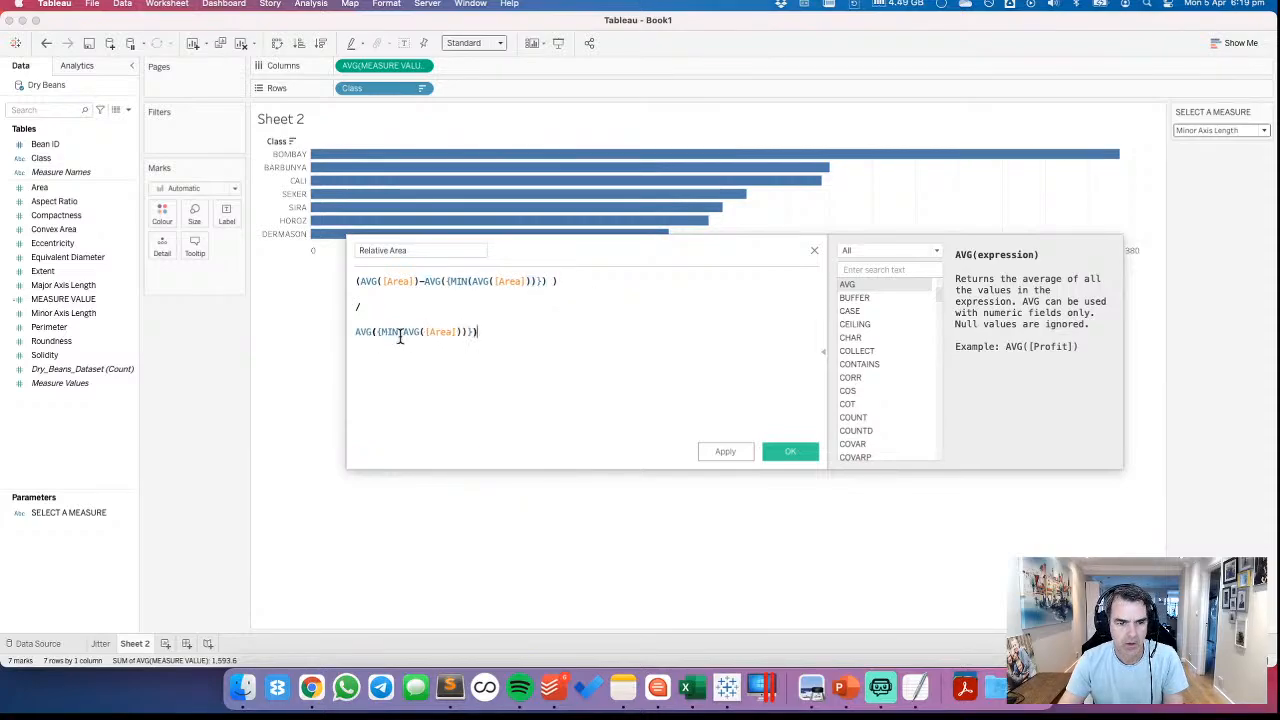
left_click(399, 332)
key("BackSpace")
key("BackSpace")
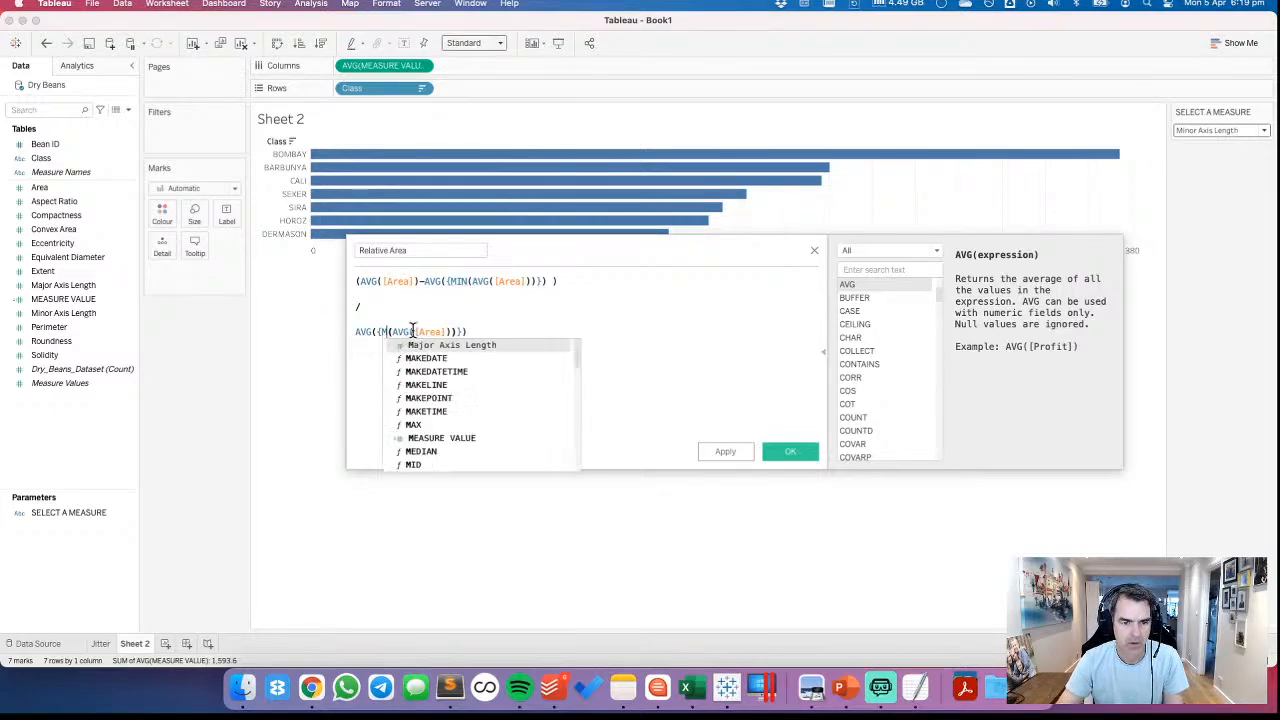
key("BackSpace")
type("MAX")
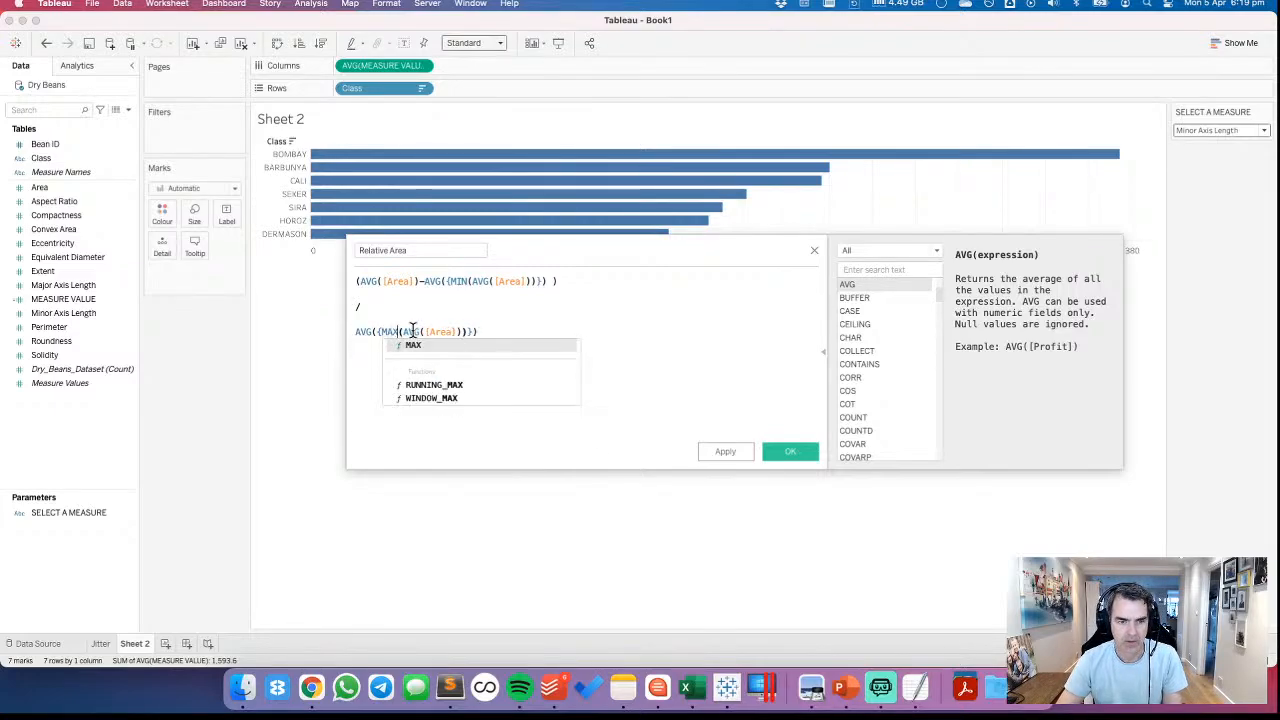
Subtract AVG({MIN(AVG([Area]))}) from the MAX term, enclose the denominator in parentheses and save the calculated field
left_click(505, 331)
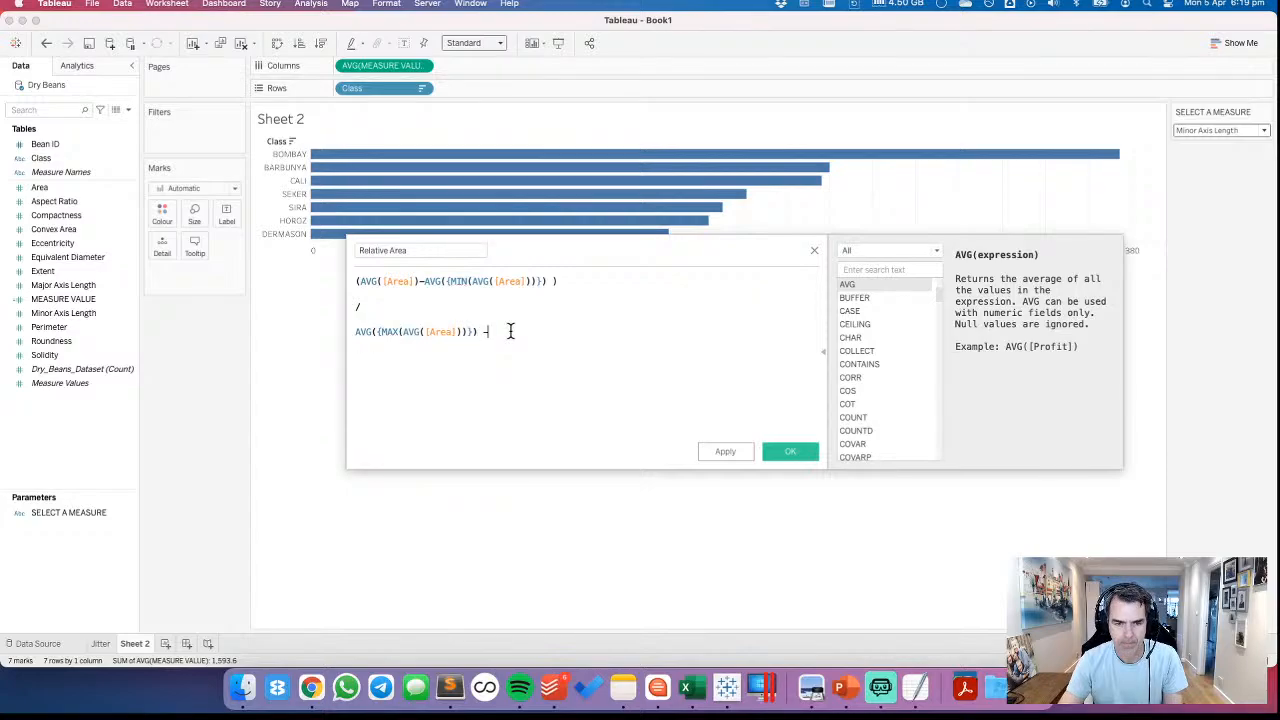
type("-")
key("super+v")
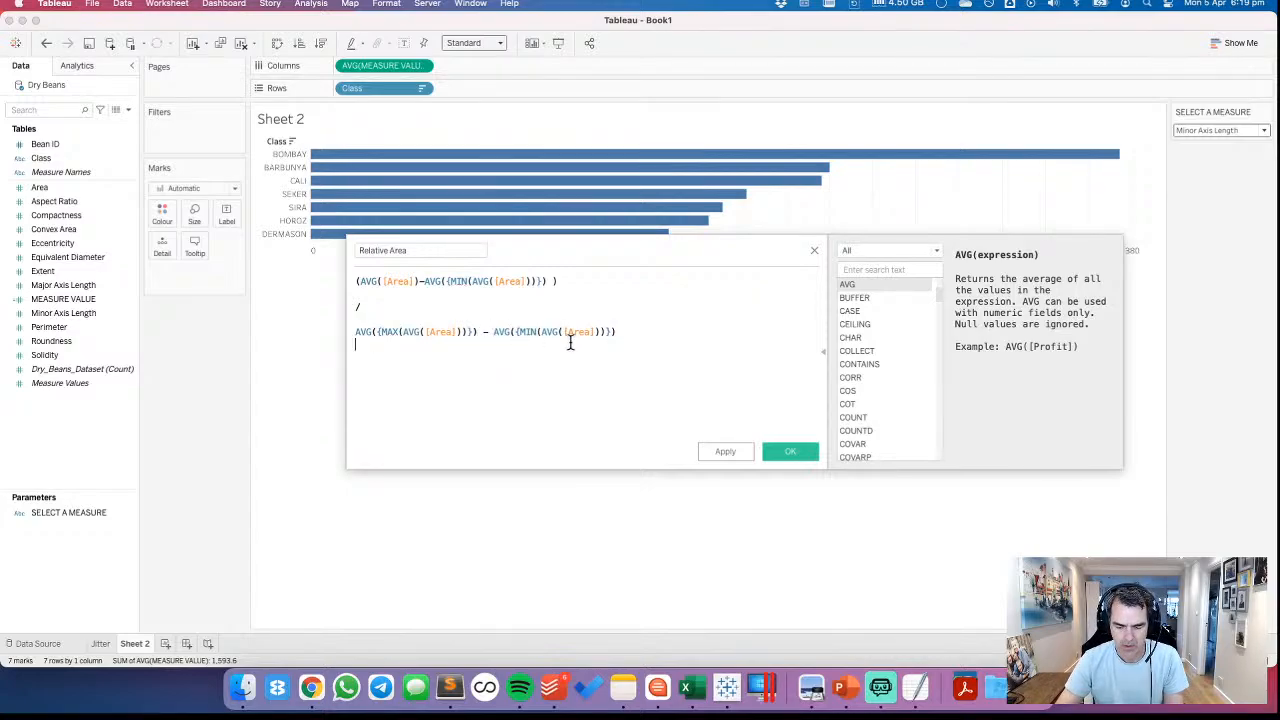
type("))")
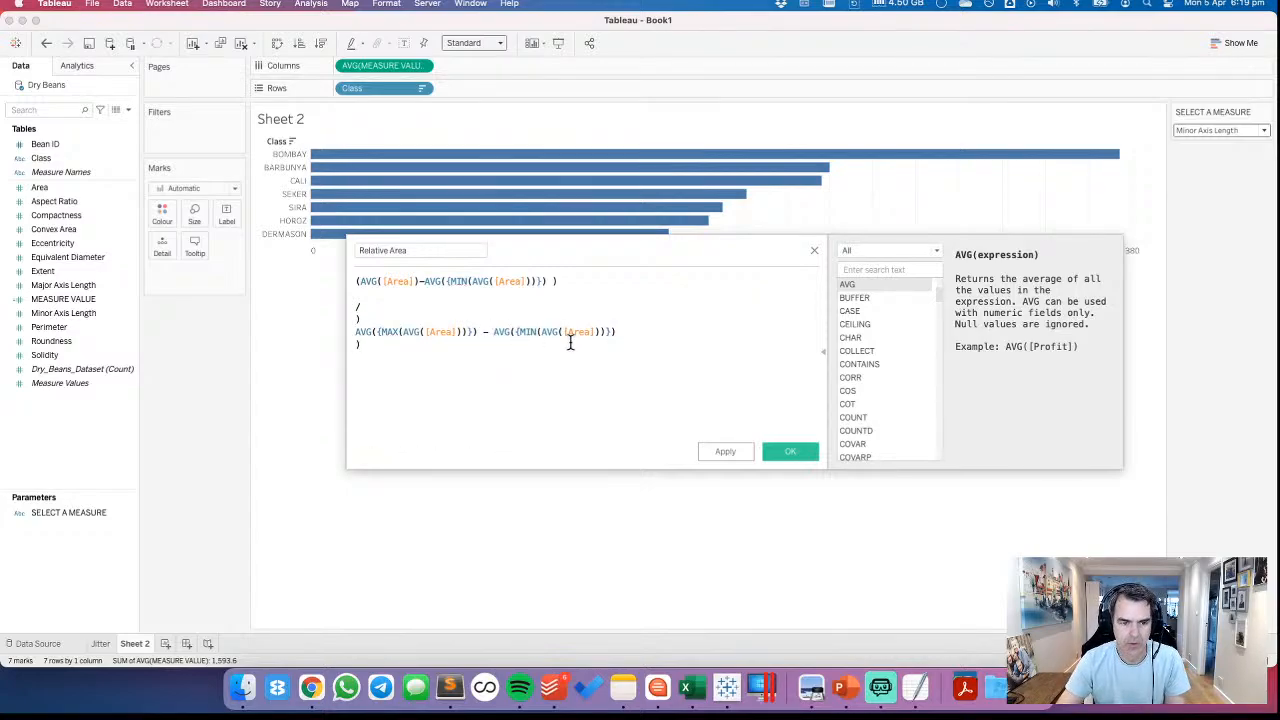
left_click(790, 451)
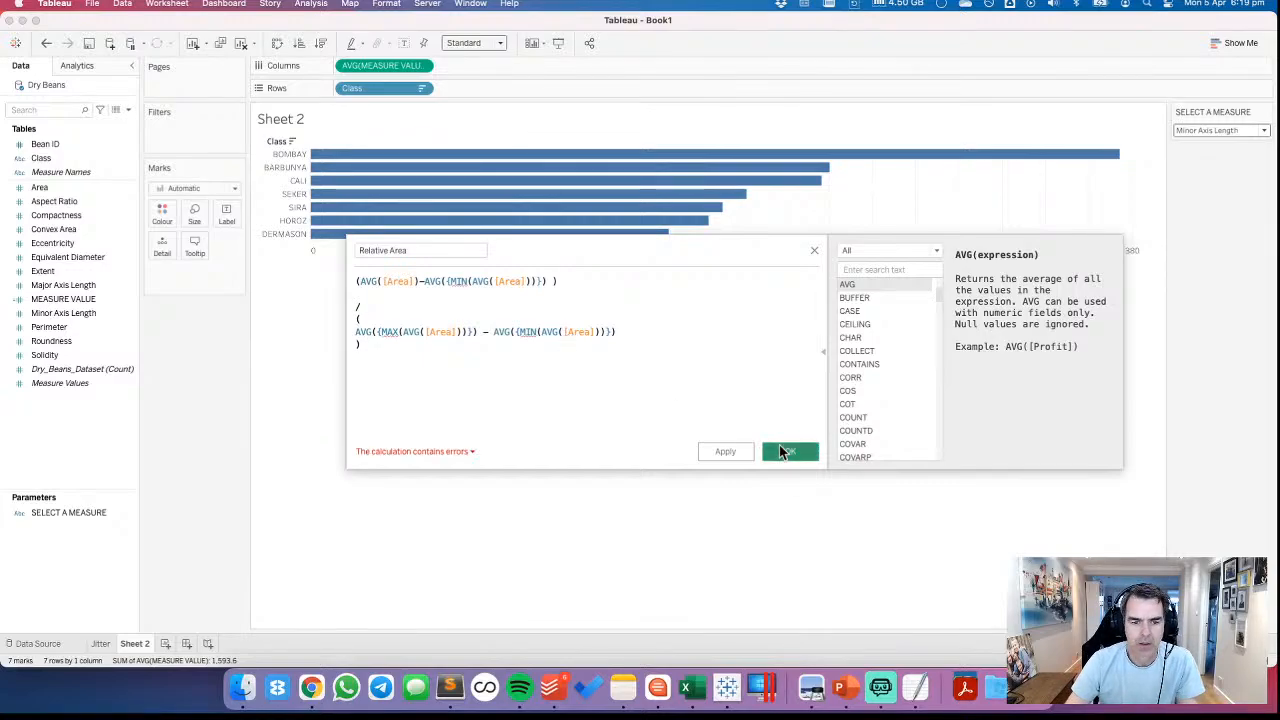
Reopen the Relative Area calculation for editing and read its list of errors
right_click(78, 336)
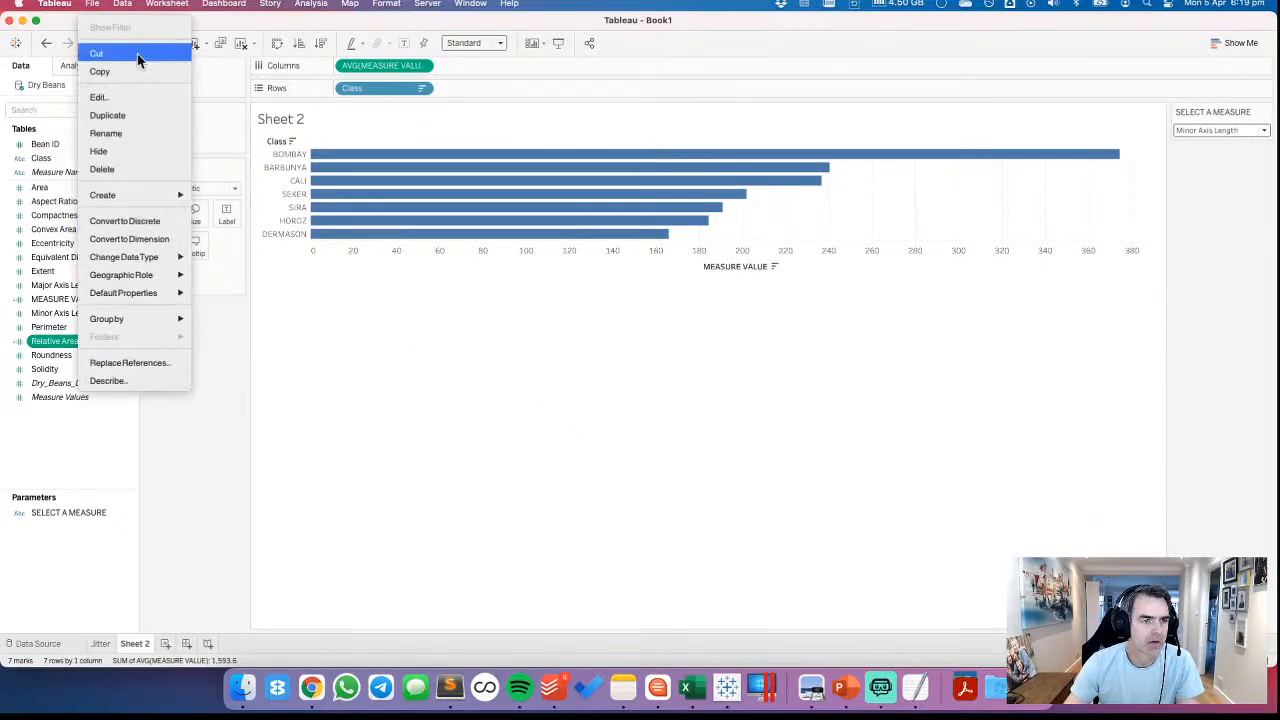
left_click(100, 97)
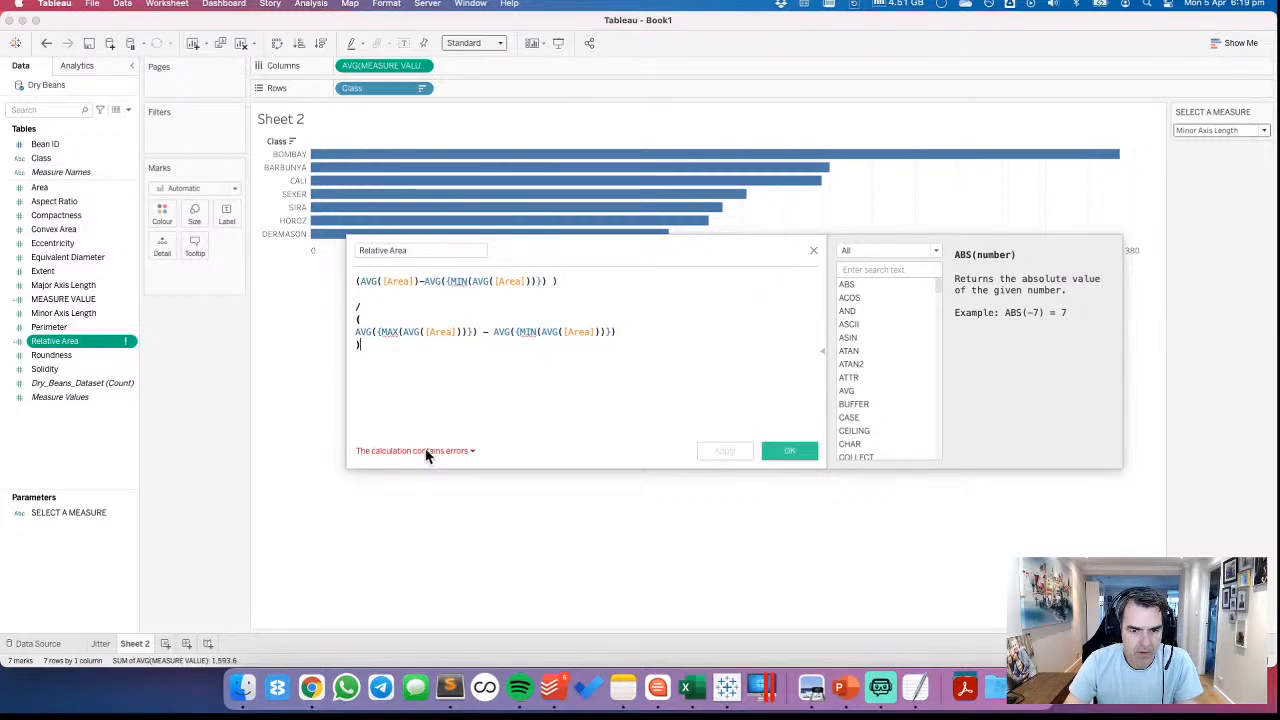
left_click(428, 451)
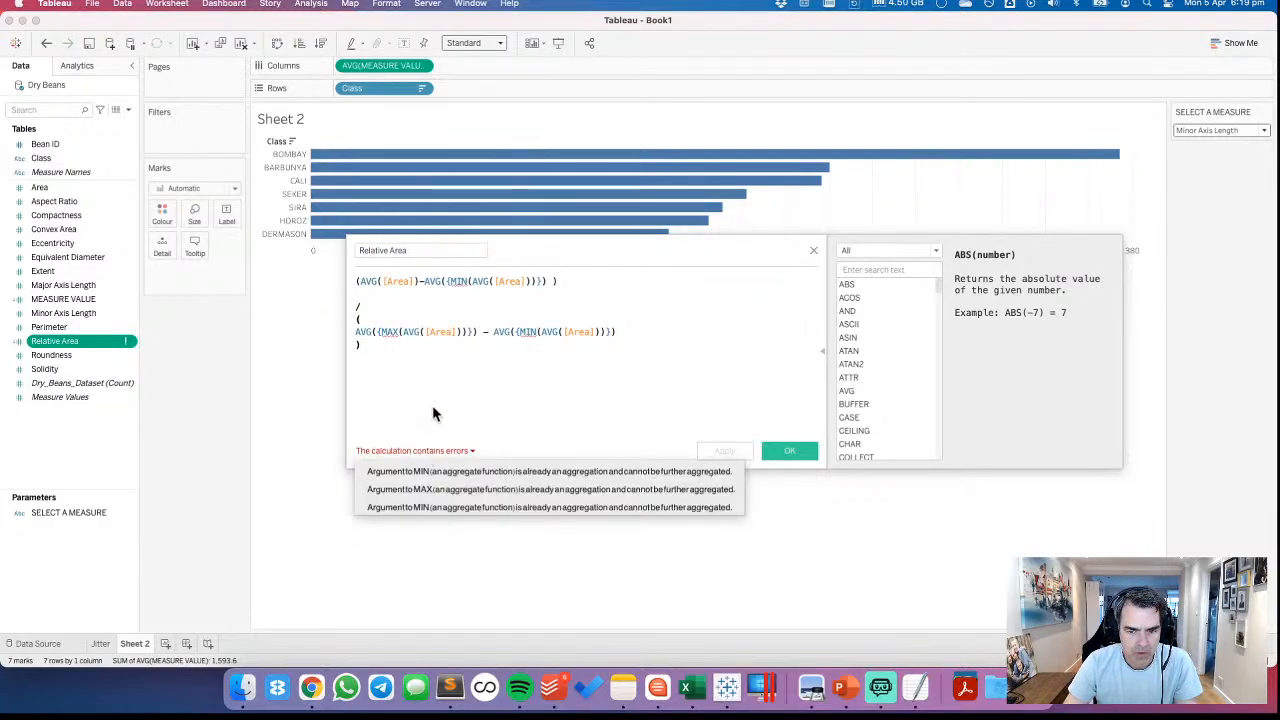
left_click(432, 406)
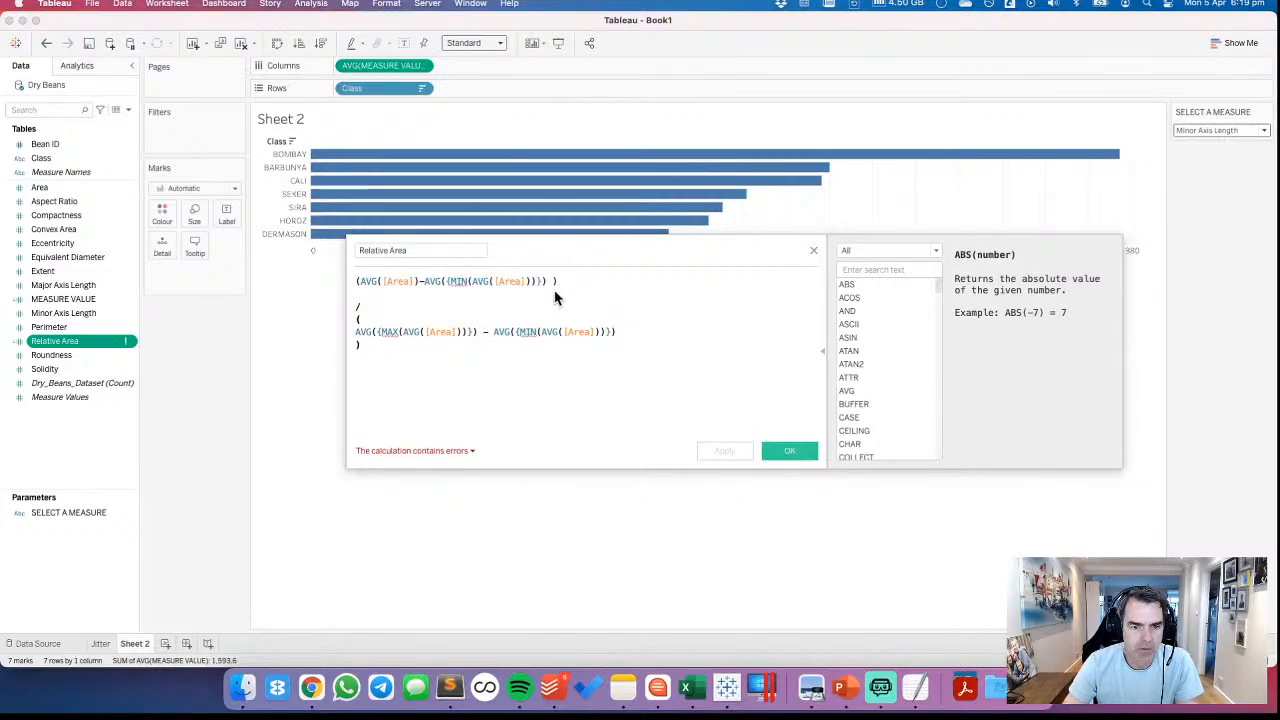
left_click(474, 290)
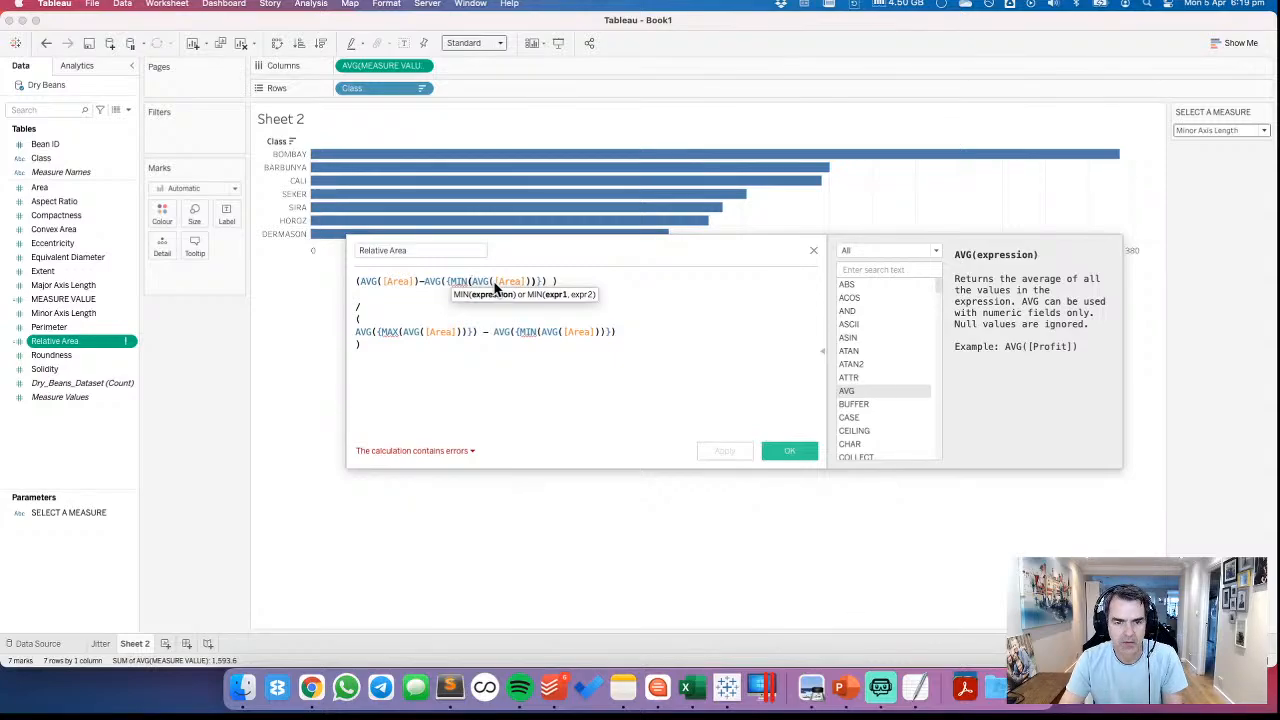
left_click(526, 290)
type(")")
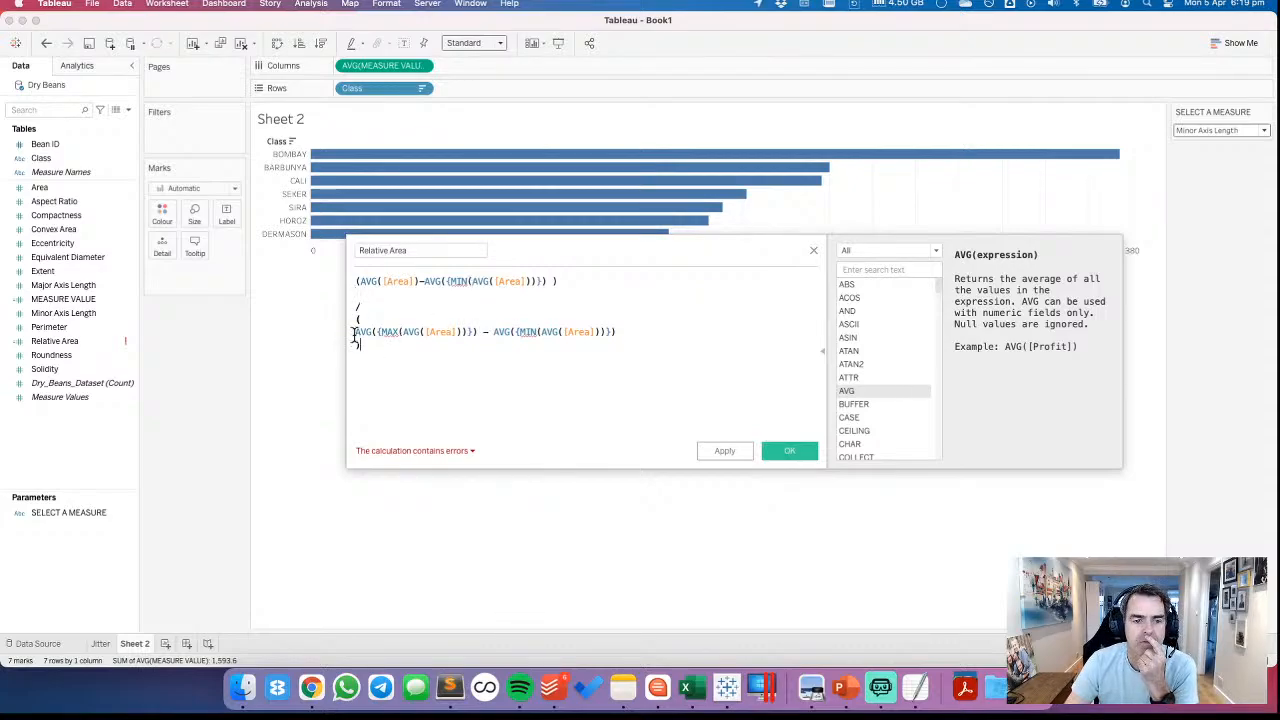
key("super+a")
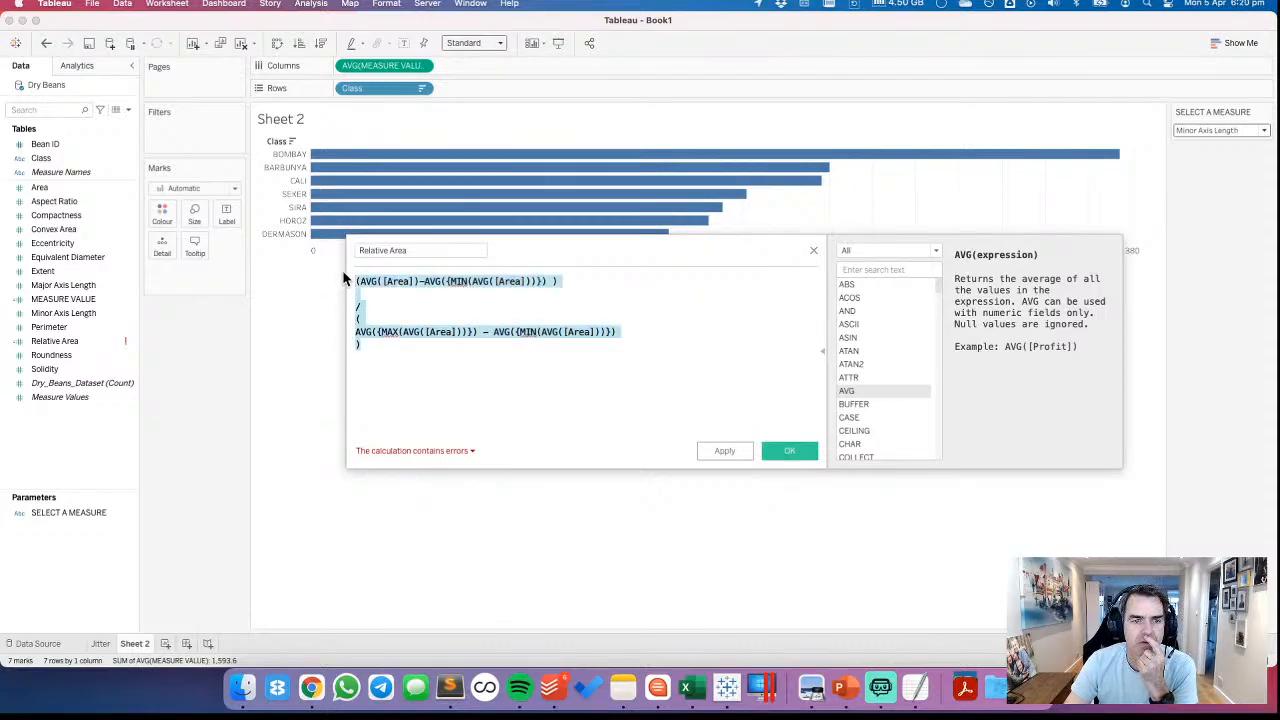
left_click(391, 307)
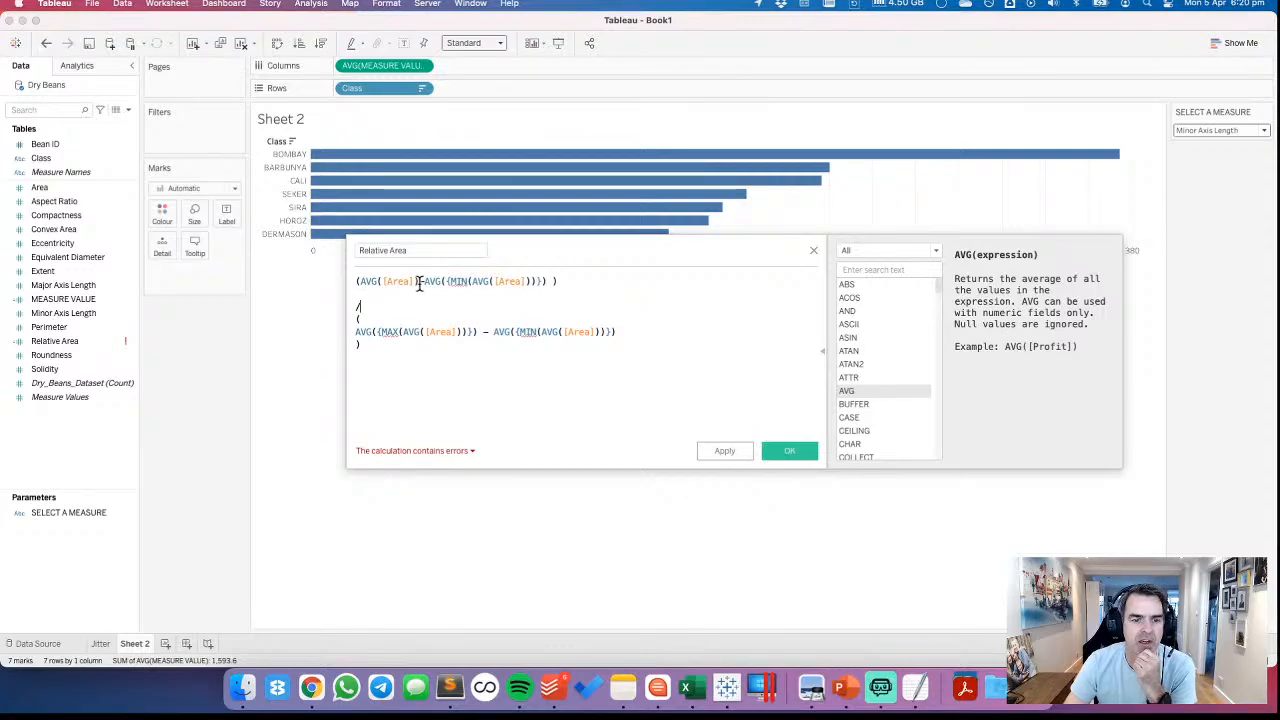
Replace the whole Relative Area formula with the AVG([MEASURE VALUE]) term used in Columns, followed by a minus sign
left_click_drag(377, 354, 343, 263)
key("BackSpace")
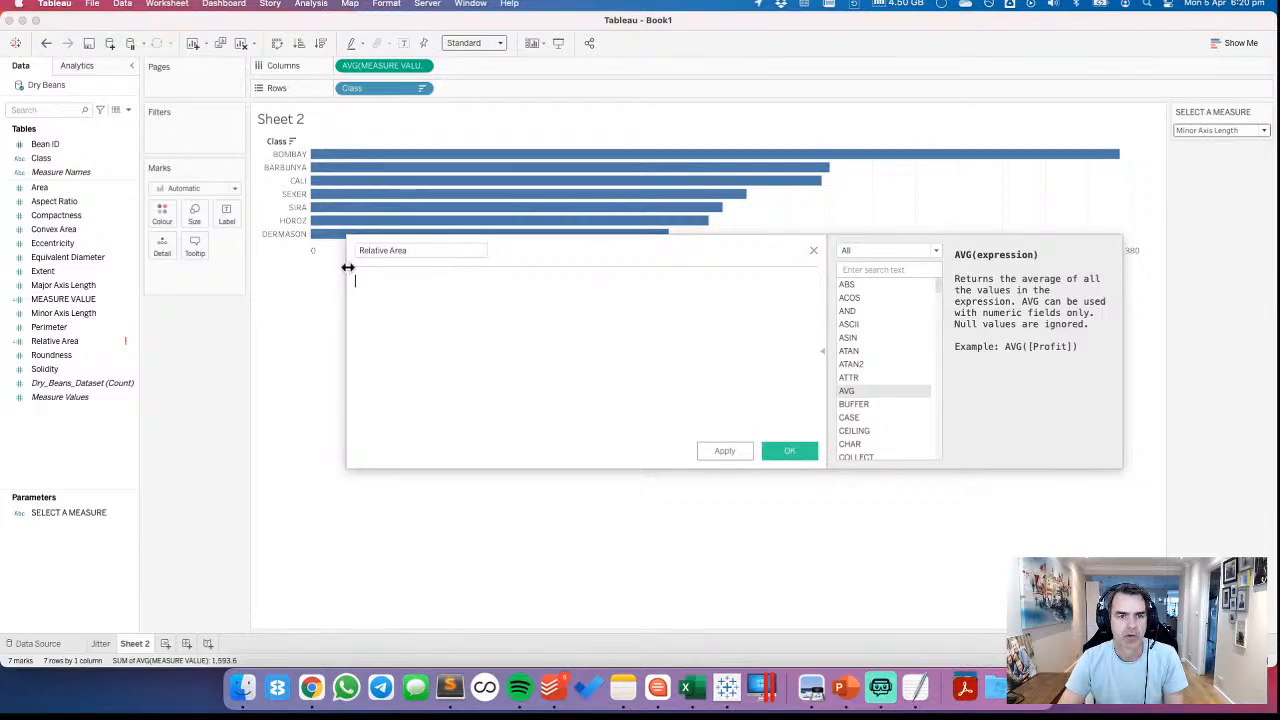
left_click_drag(381, 65, 455, 320)
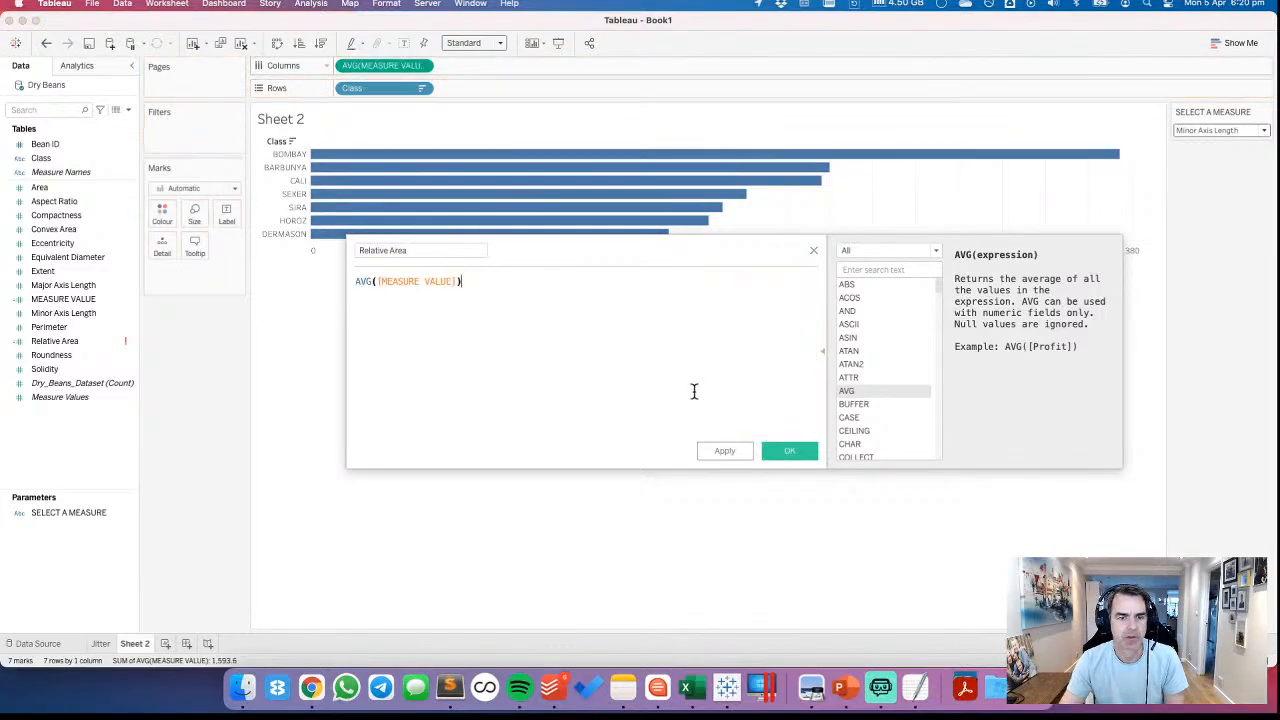
type("-")
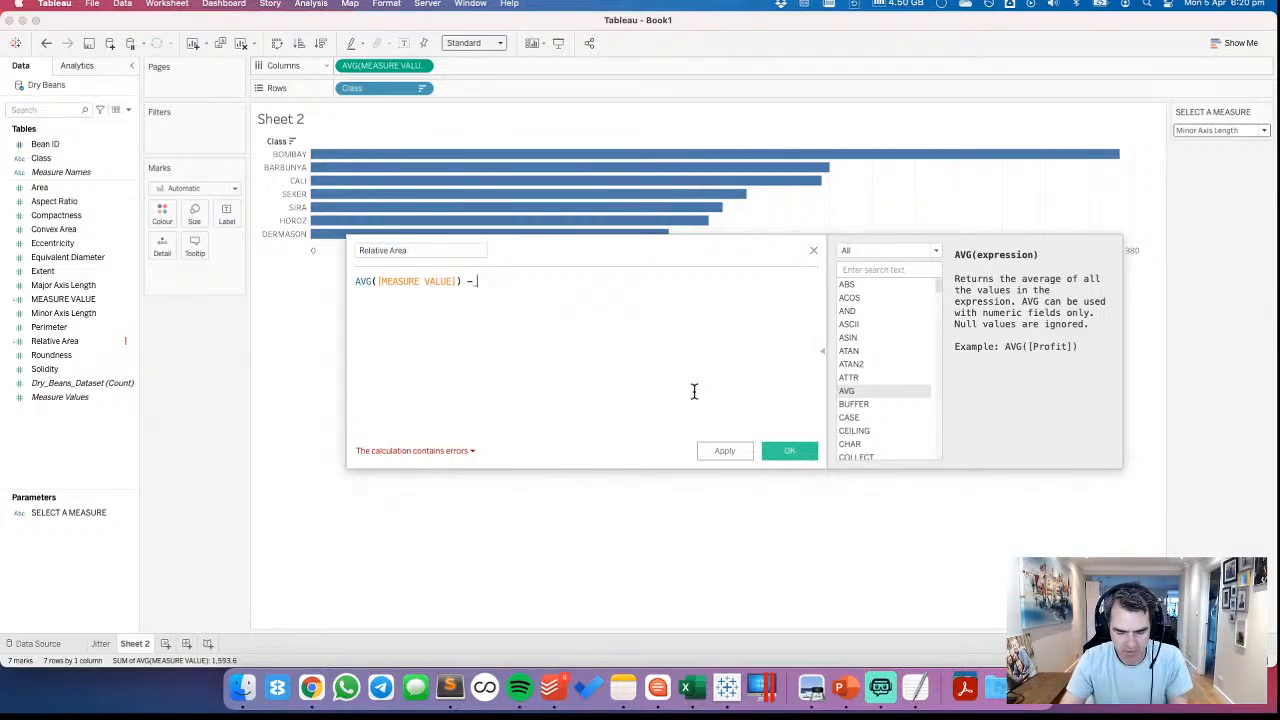
Try subtracting the level-of-detail term {MIN([MEASURE VALUE])} from AVG([MEASURE VALUE])
type("[M")
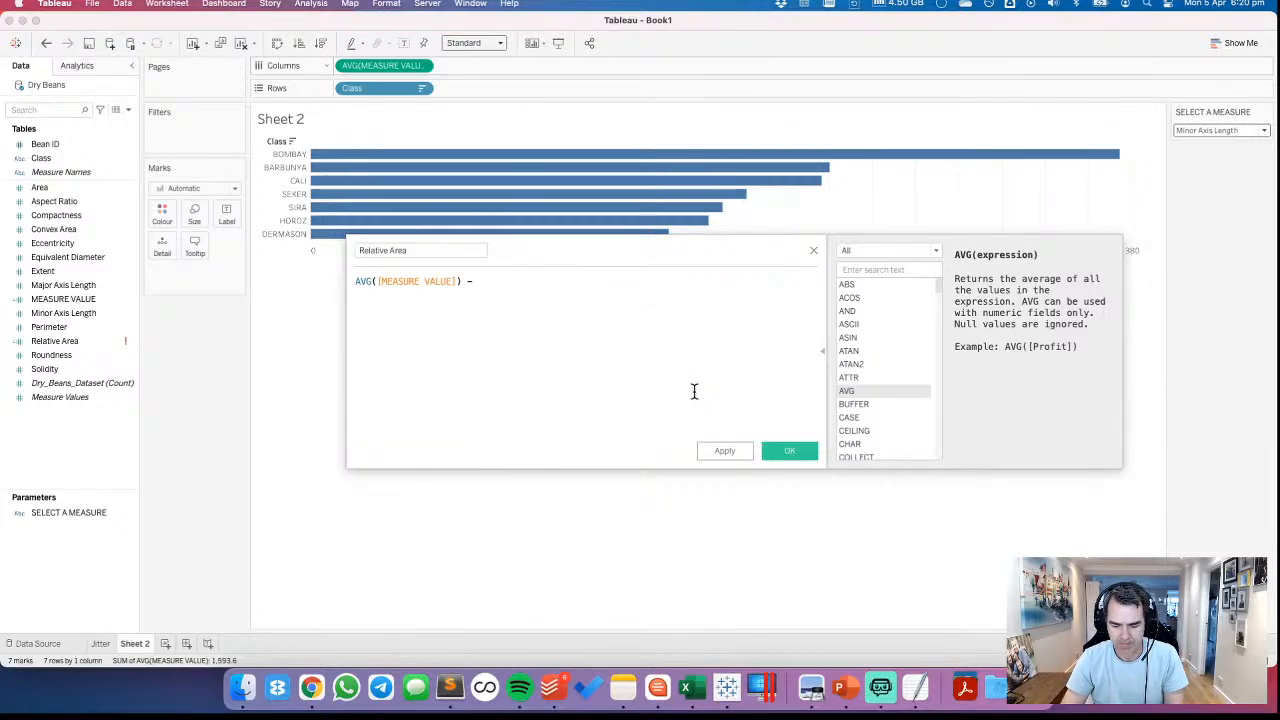
type("IN(ae")
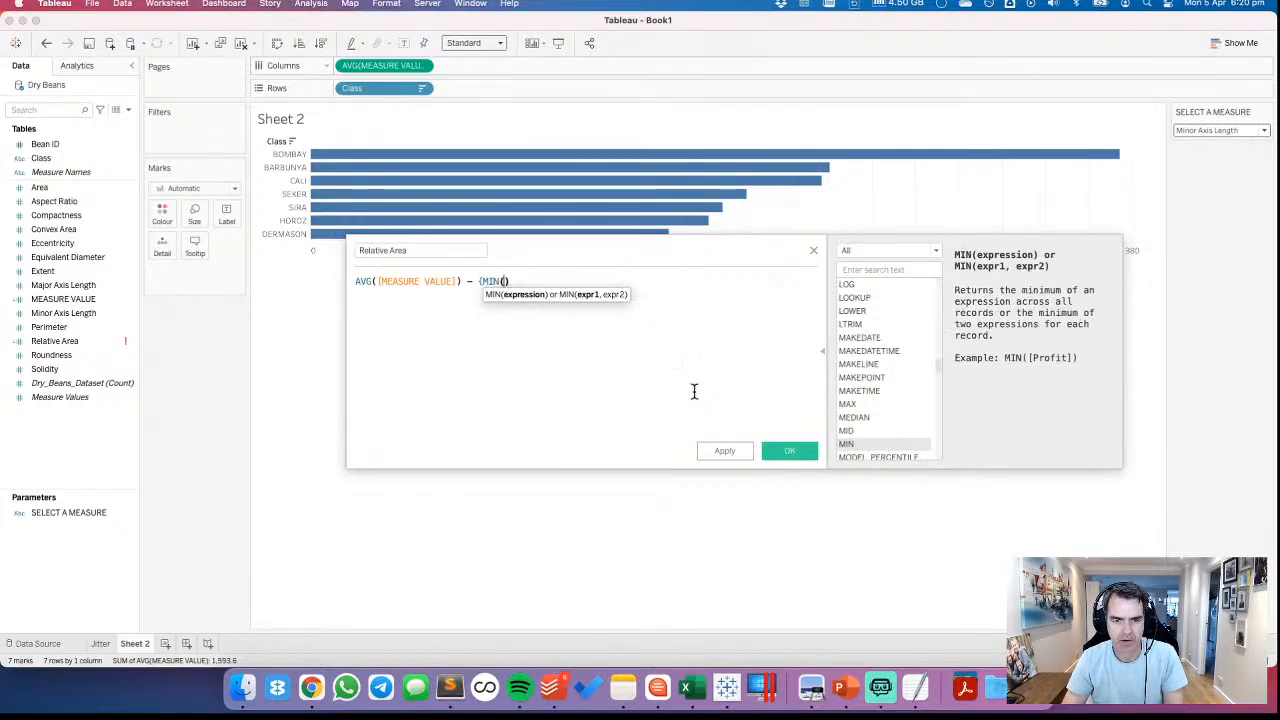
type("[")
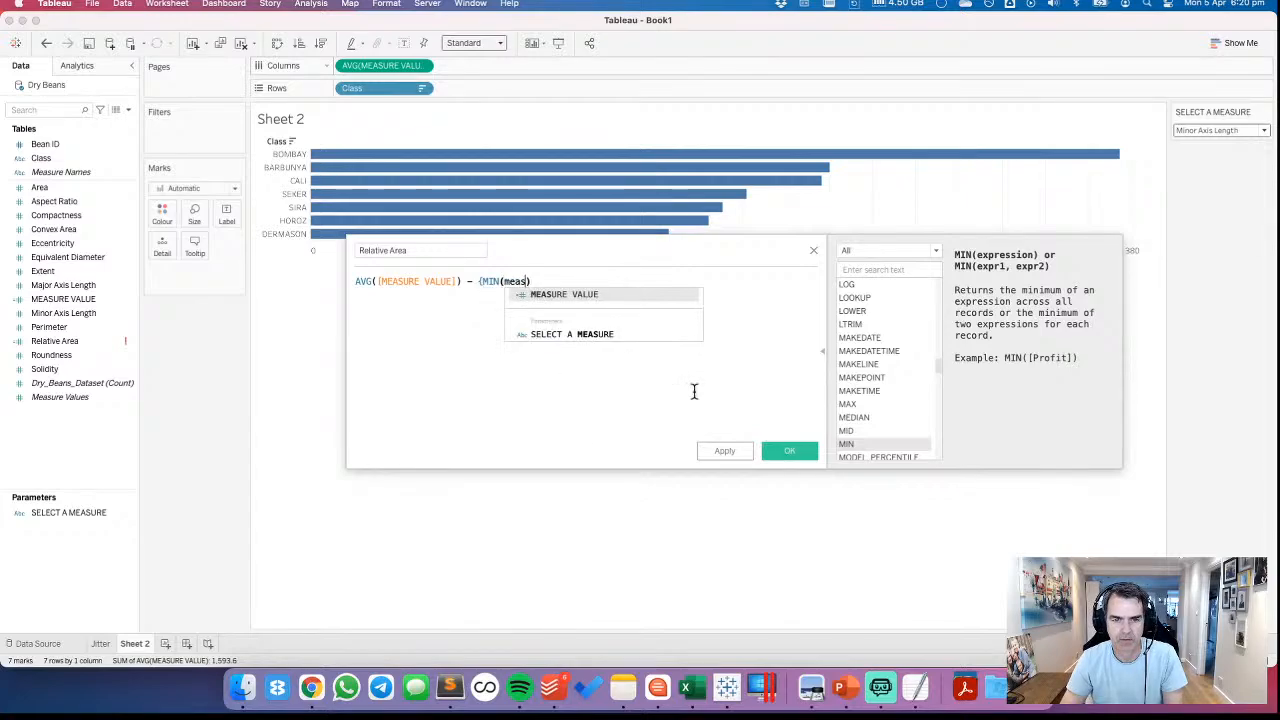
key("Return")
type(")")
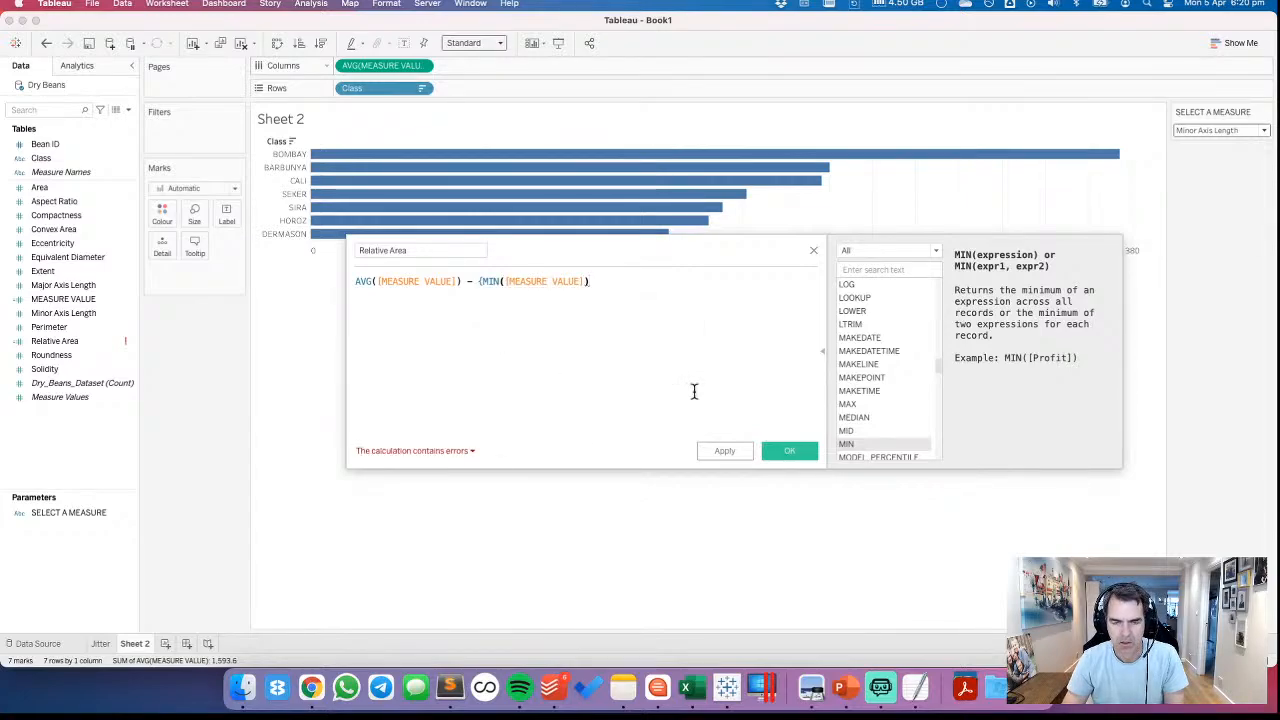
type("})")
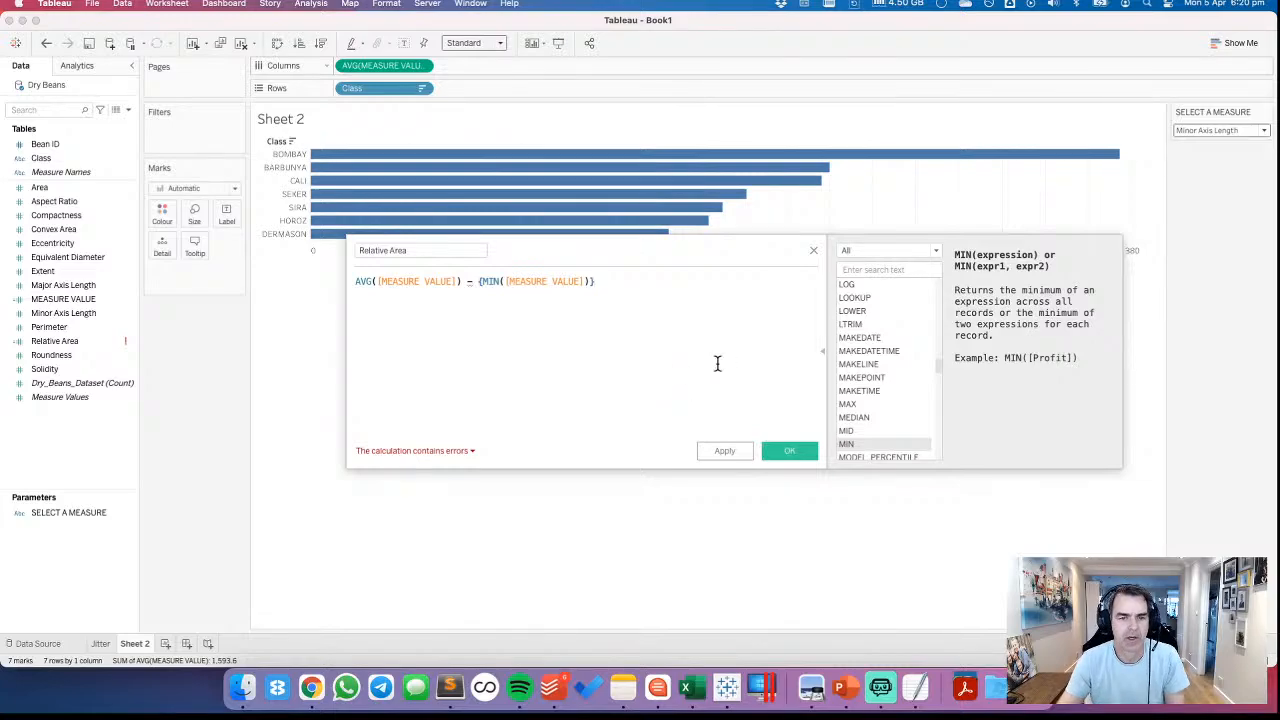
Replace the {MIN([MEASURE VALUE])} term with WINDOW_MIN(AVG([MEASURE VALUE]))
left_click_drag(478, 282, 611, 286)
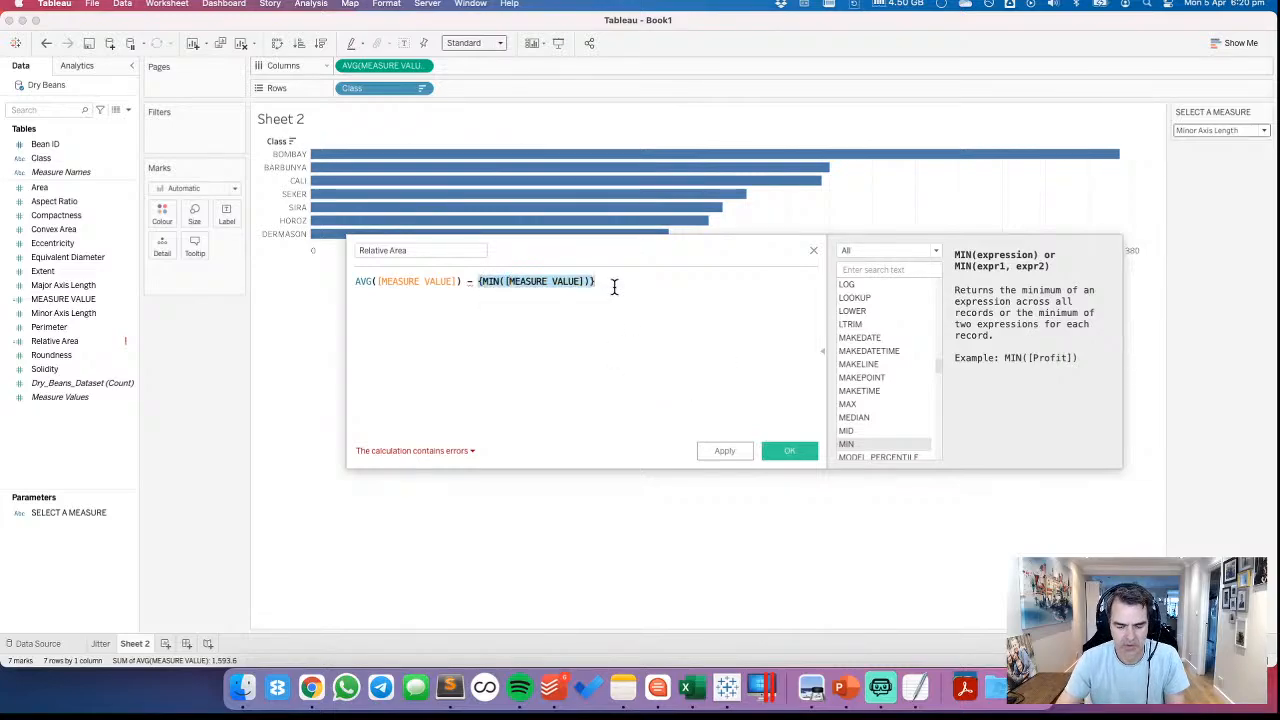
type("wind")
key("Down")
key("Down")
key("Down")
key("Down")
key("Down")
key("Down")
key("Down")
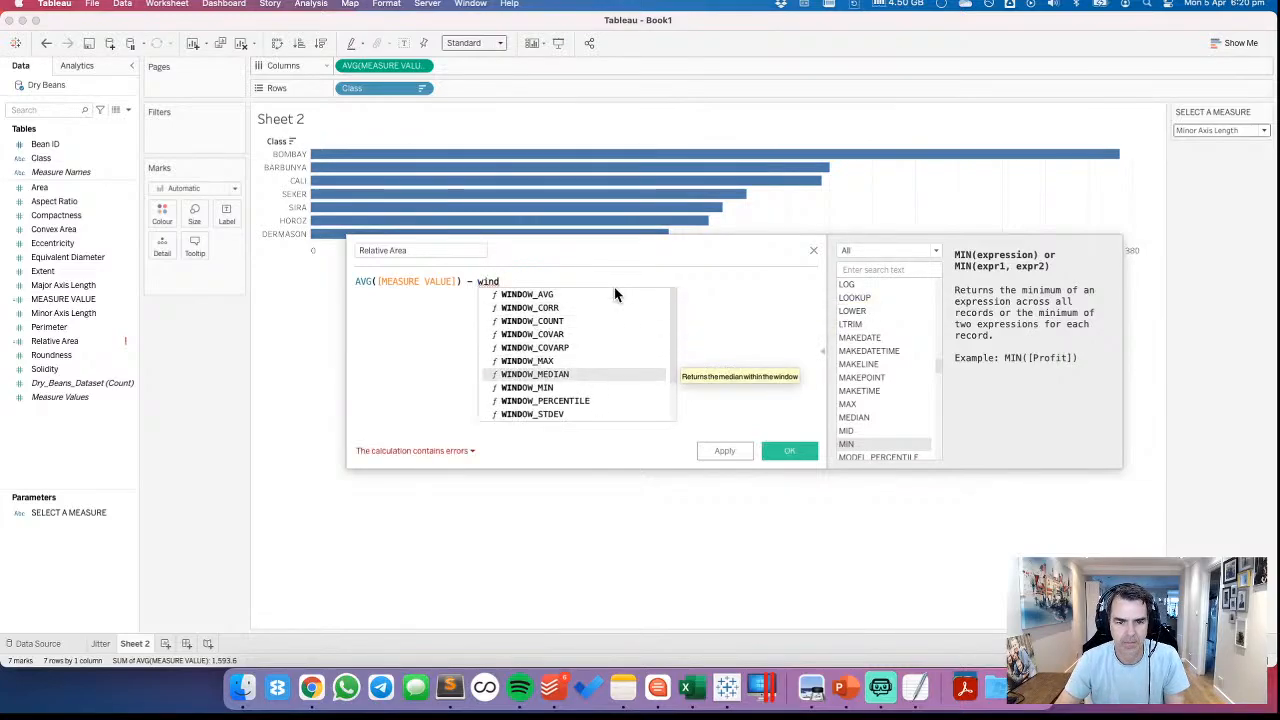
key("Return")
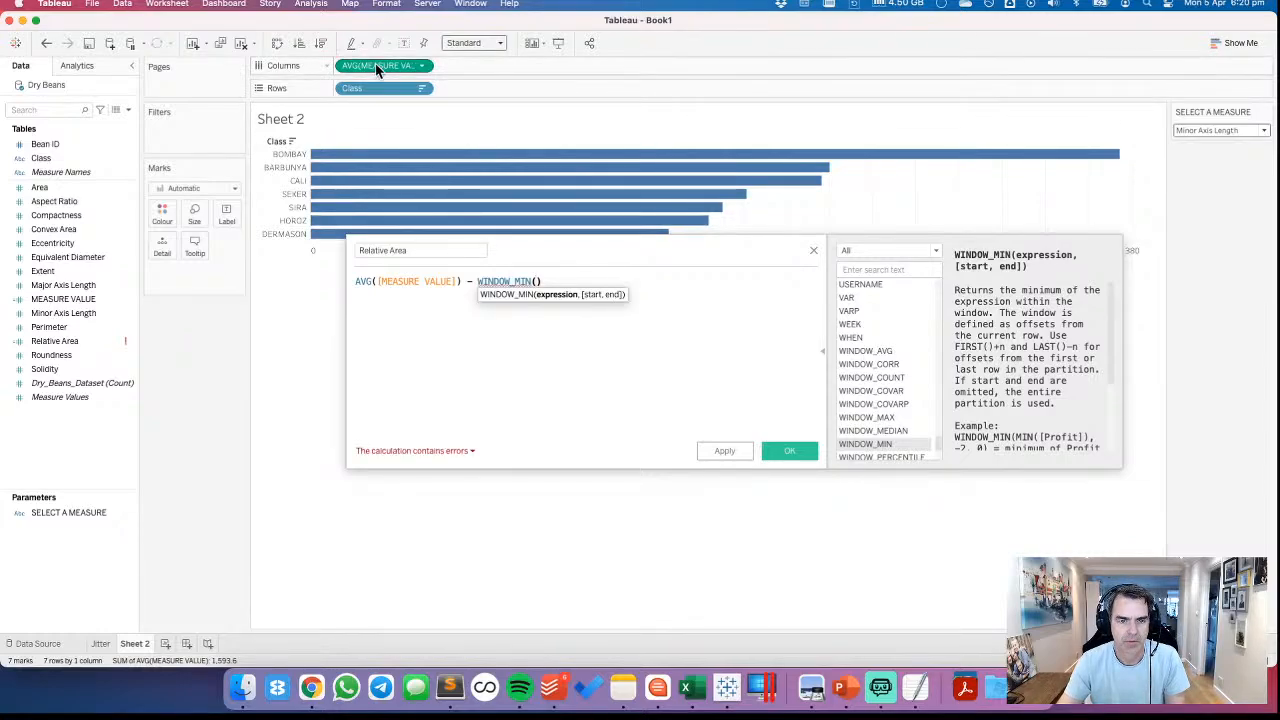
left_click_drag(383, 65, 540, 285)
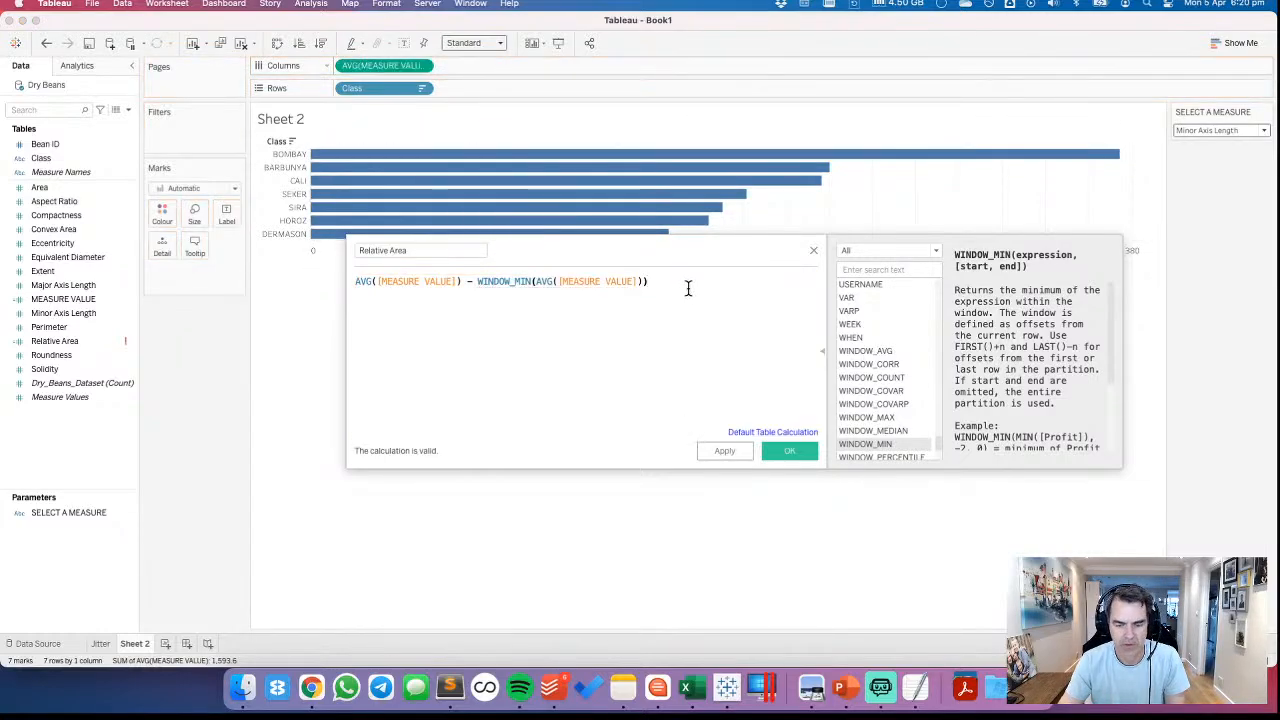
Enclose the subtraction in parentheses and add a division sign on a separate line beneath it
type(")")
key("super+Left")
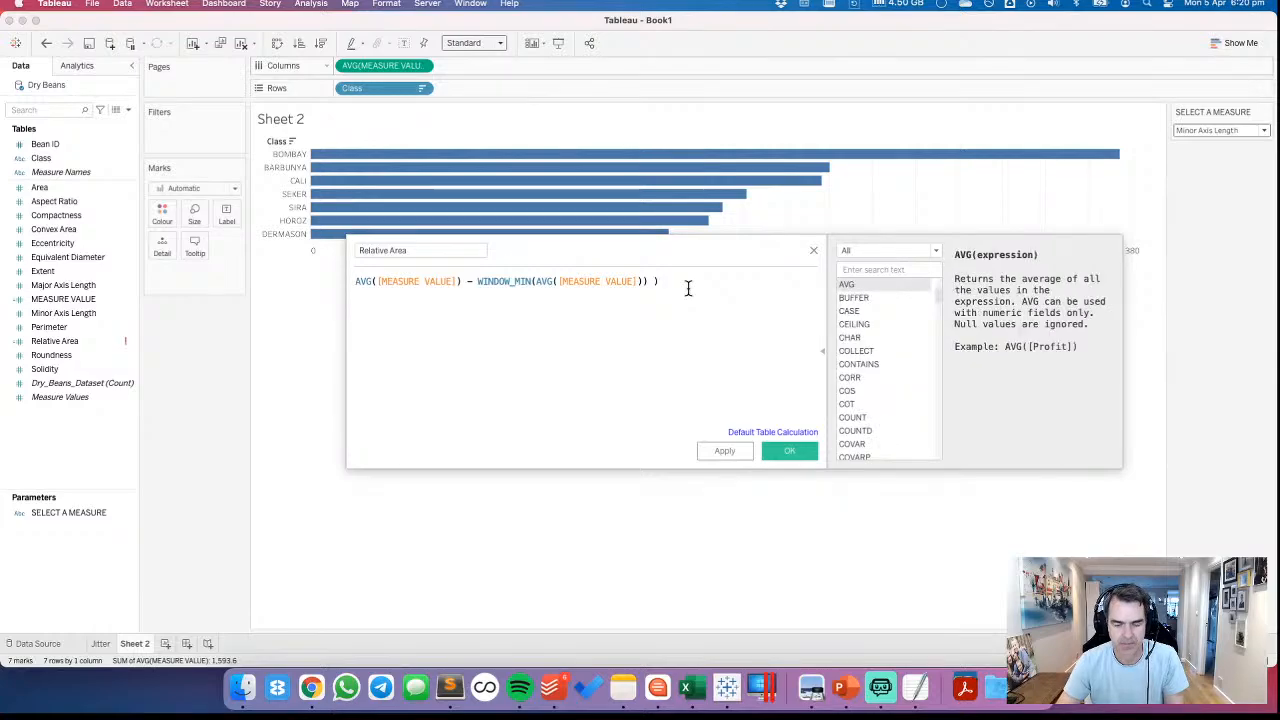
type("(")
key("Return")
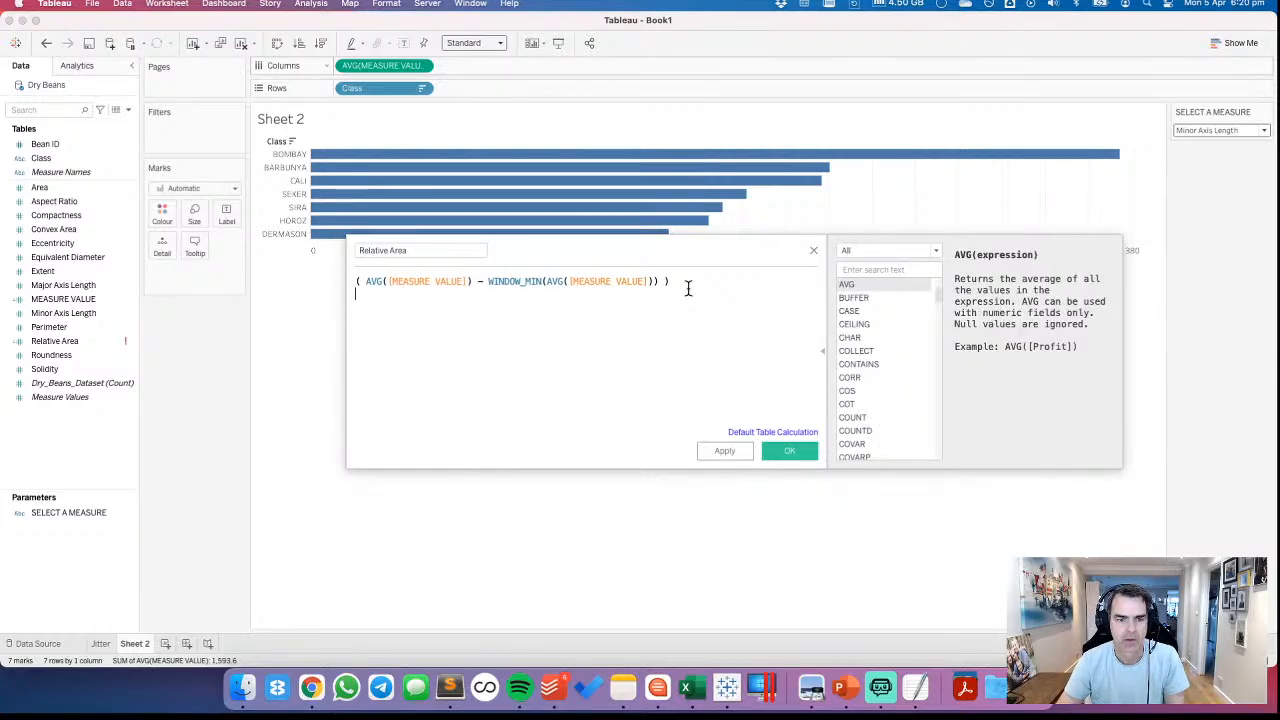
type("/")
key("Return")
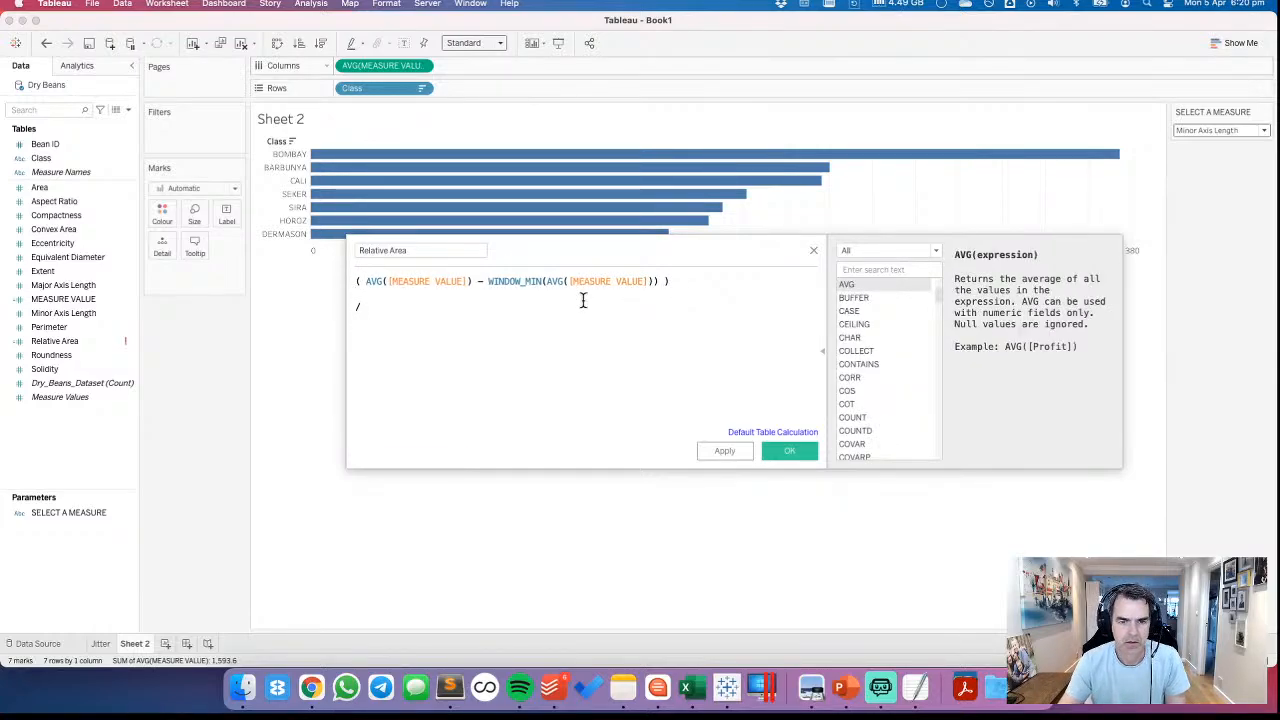
Start the denominator below the division sign with an opening parenthesis and WINDOW_MAX(AVG([MEASURE VALUE]))
type("wi")
key("BackSpace")
key("BackSpace")
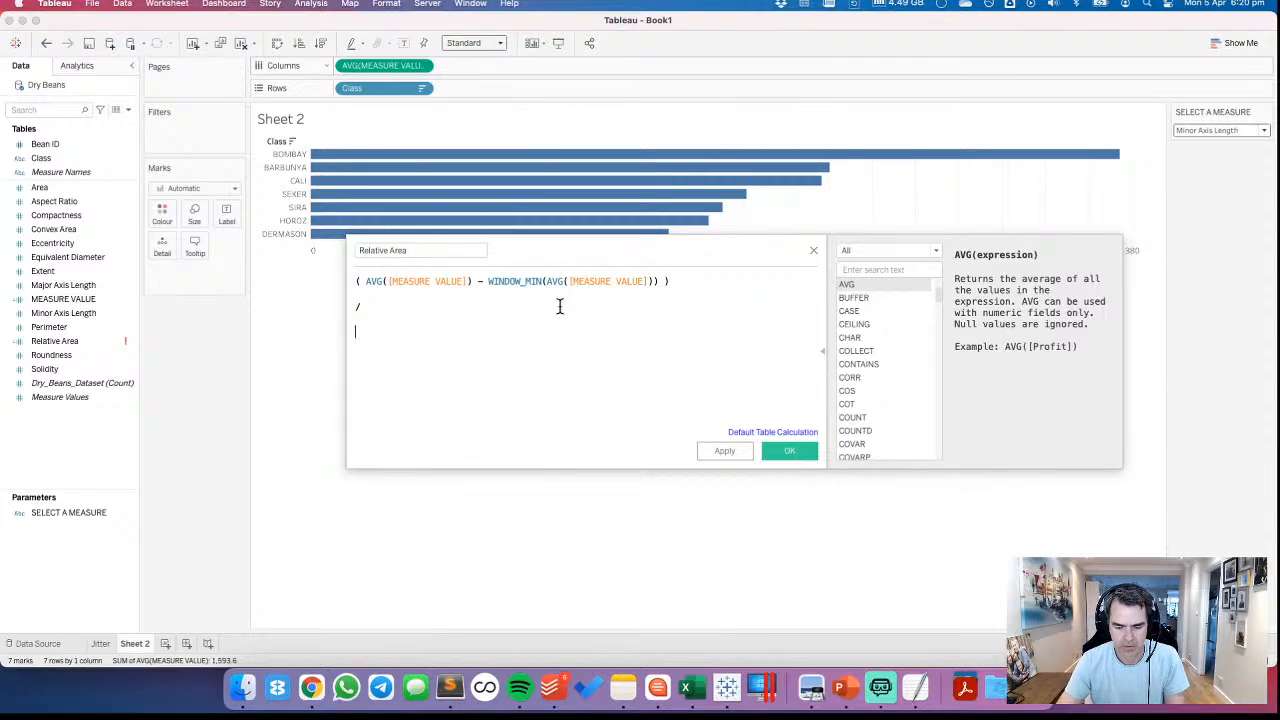
type("(wind")
key("Down")
key("Down")
key("Down")
key("Down")
key("Down")
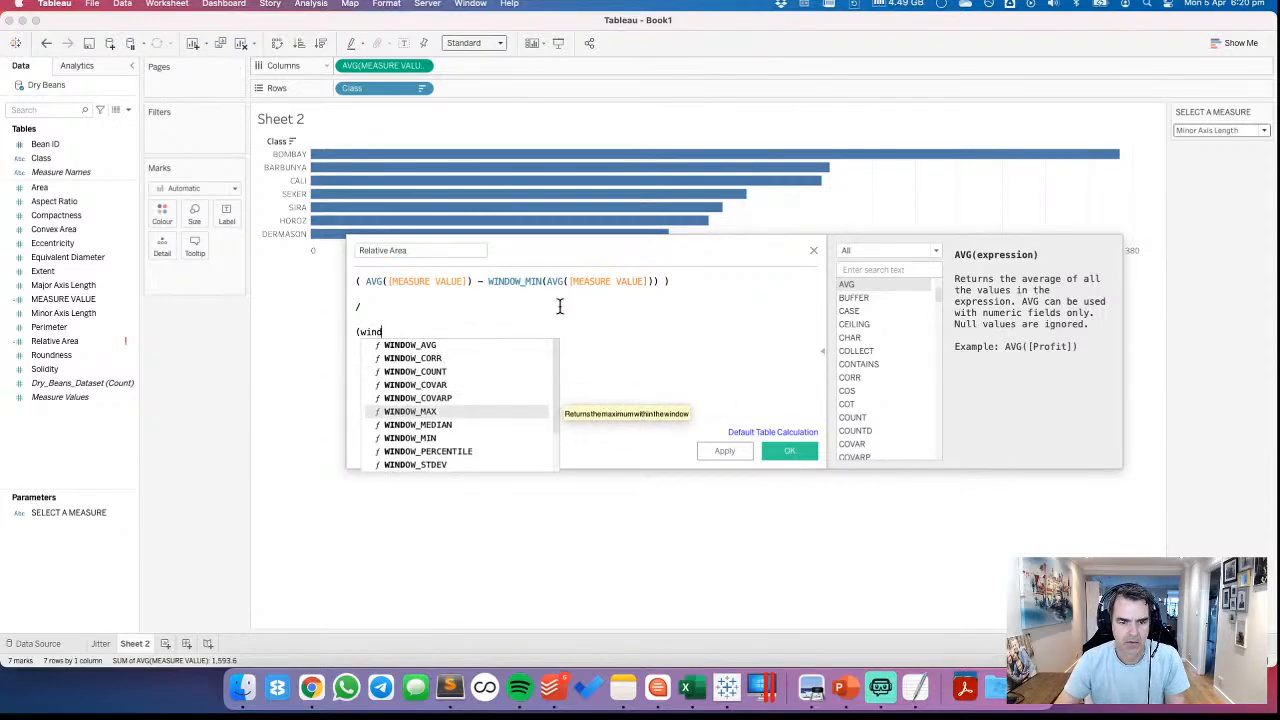
key("Return")
left_click_drag(390, 66, 418, 359)
Subtract WINDOW_MIN(AVG([MEASURE VALUE])) from the WINDOW_MAX term in the denominator, with its parentheses correctly placed around the average
left_click(631, 332)
type("- wind")
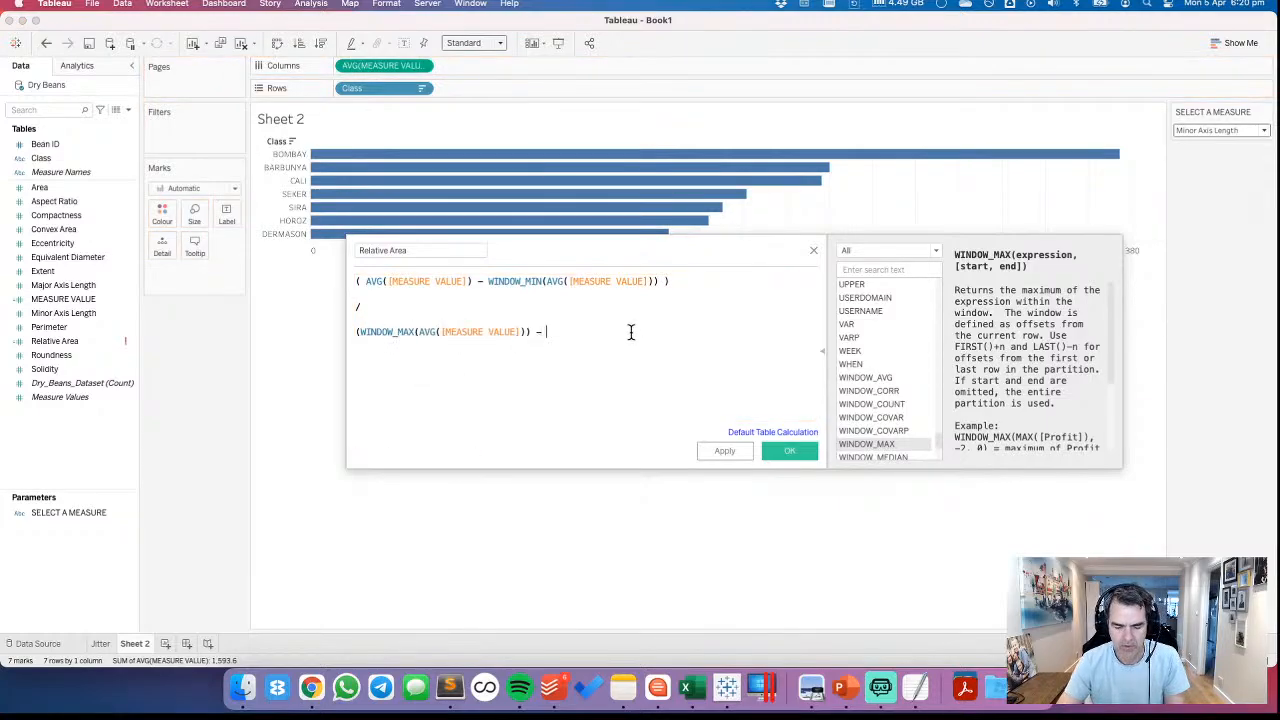
key("Down")
key("Down")
key("Down")
key("Down")
key("Down")
key("Down")
key("Down")
key("Return")
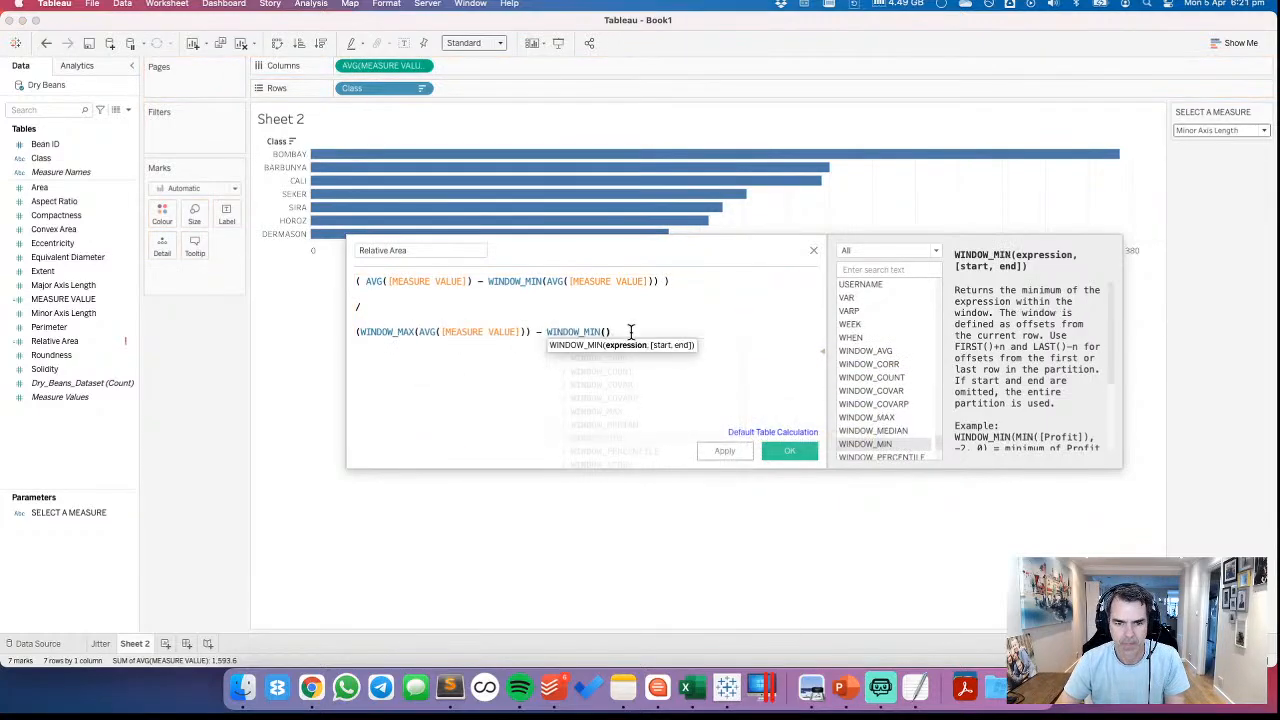
left_click_drag(401, 68, 601, 345)
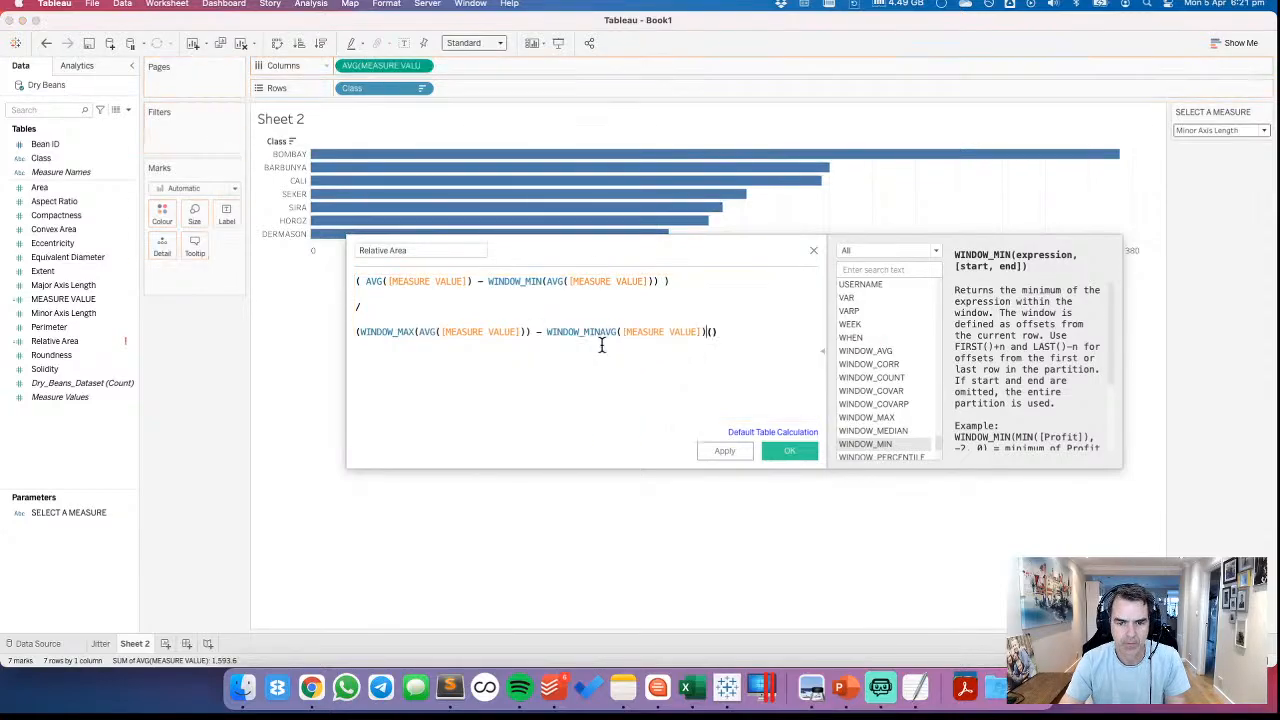
left_click(603, 331)
type("(")
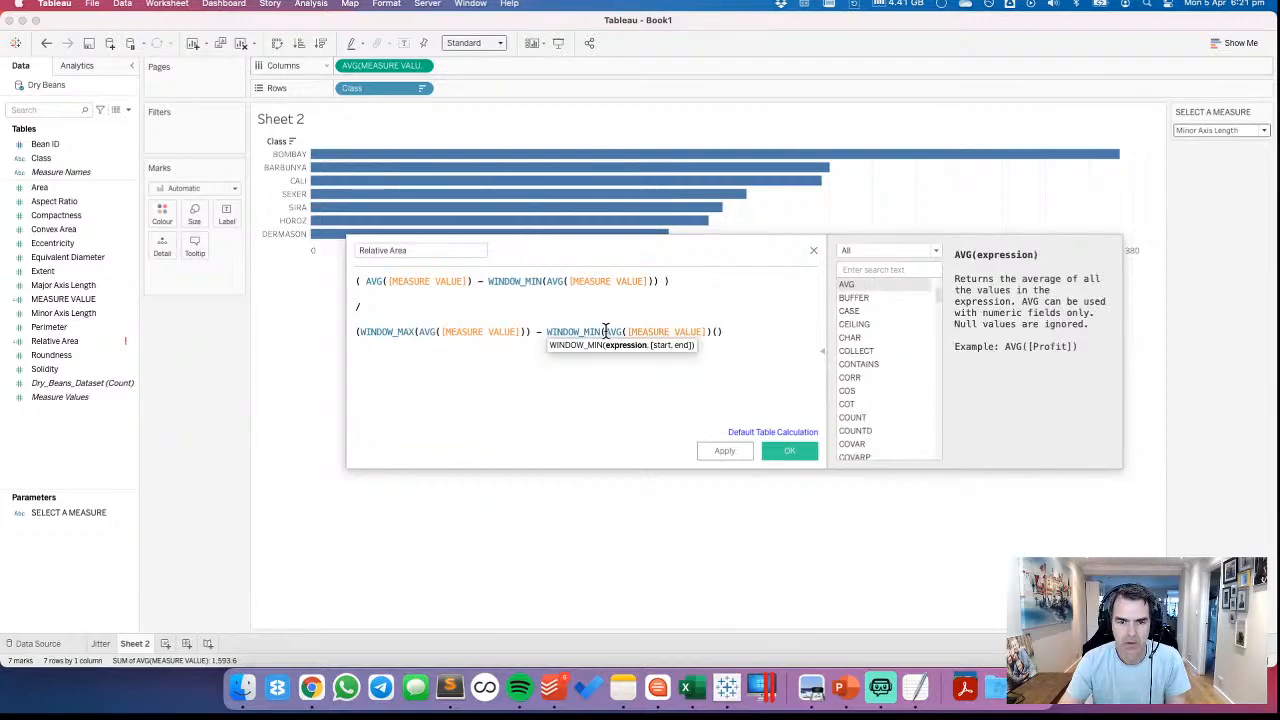
left_click(718, 331)
type(")")
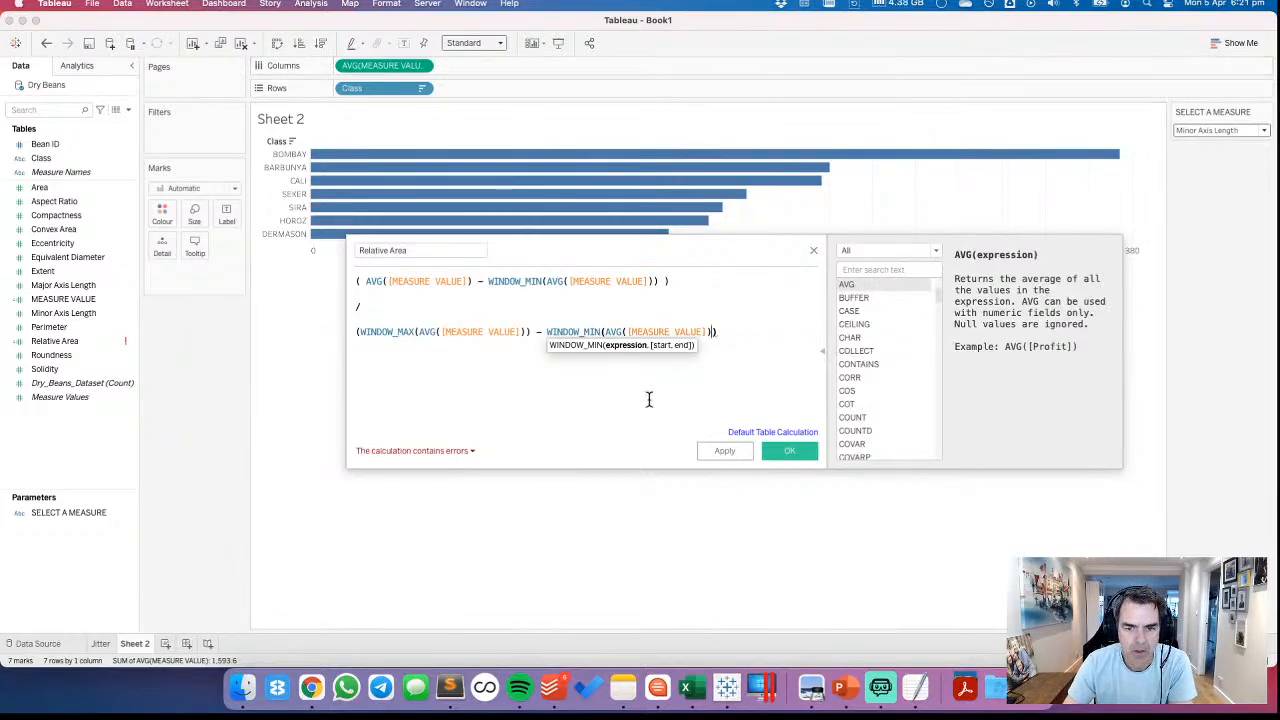
Close the denominator's parenthesis on a new line and save the calculated field
key("Return")
type(")")
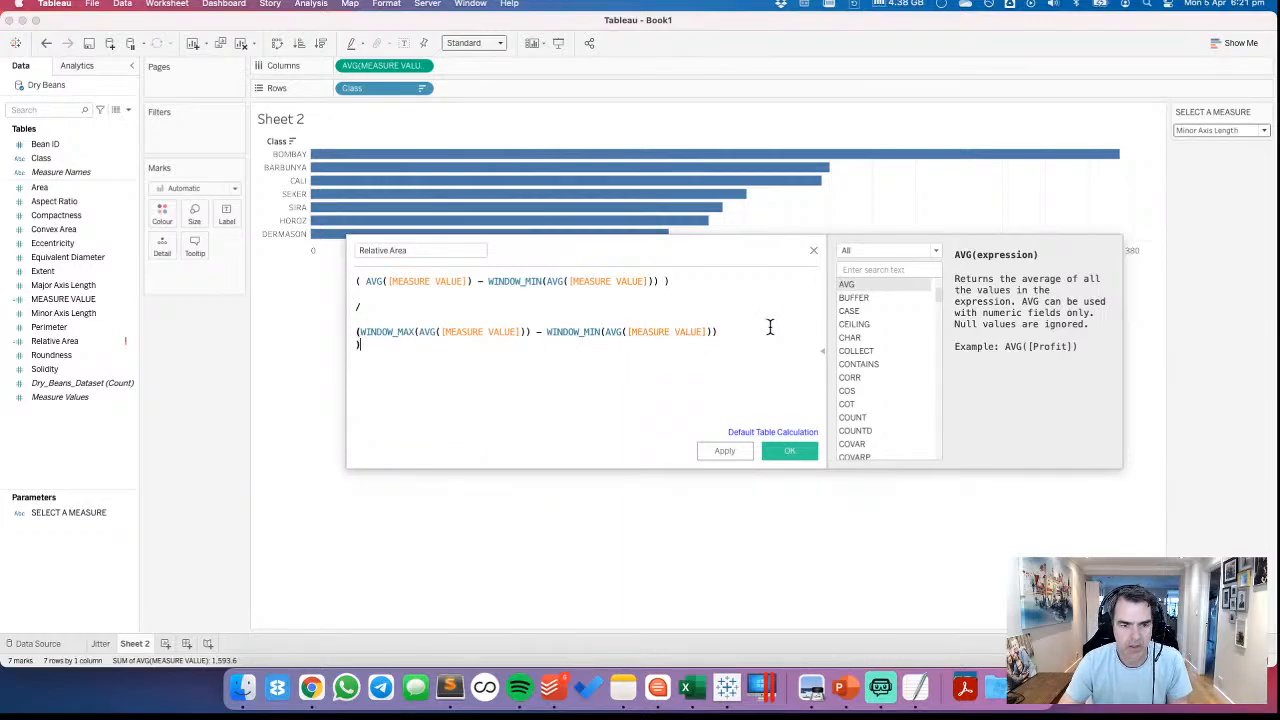
left_click(786, 450)
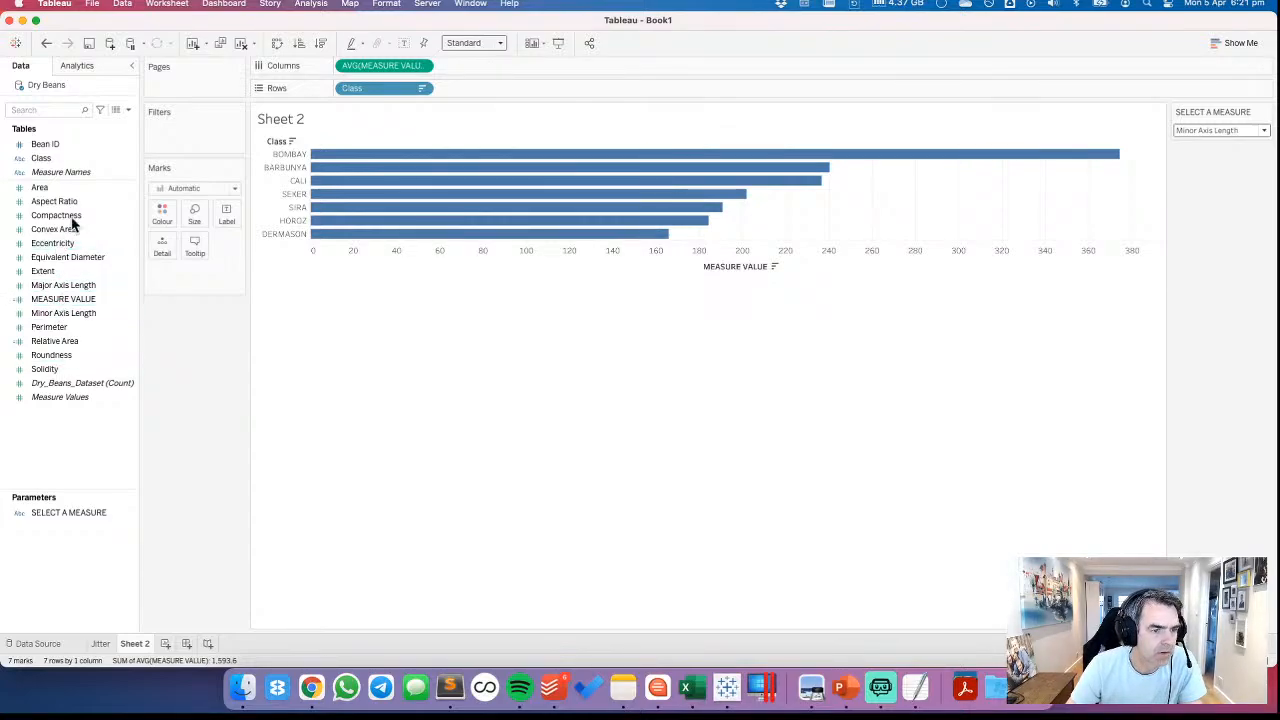
Rename the Relative Area calculated field as Relative Value and save it
right_click(63, 339)
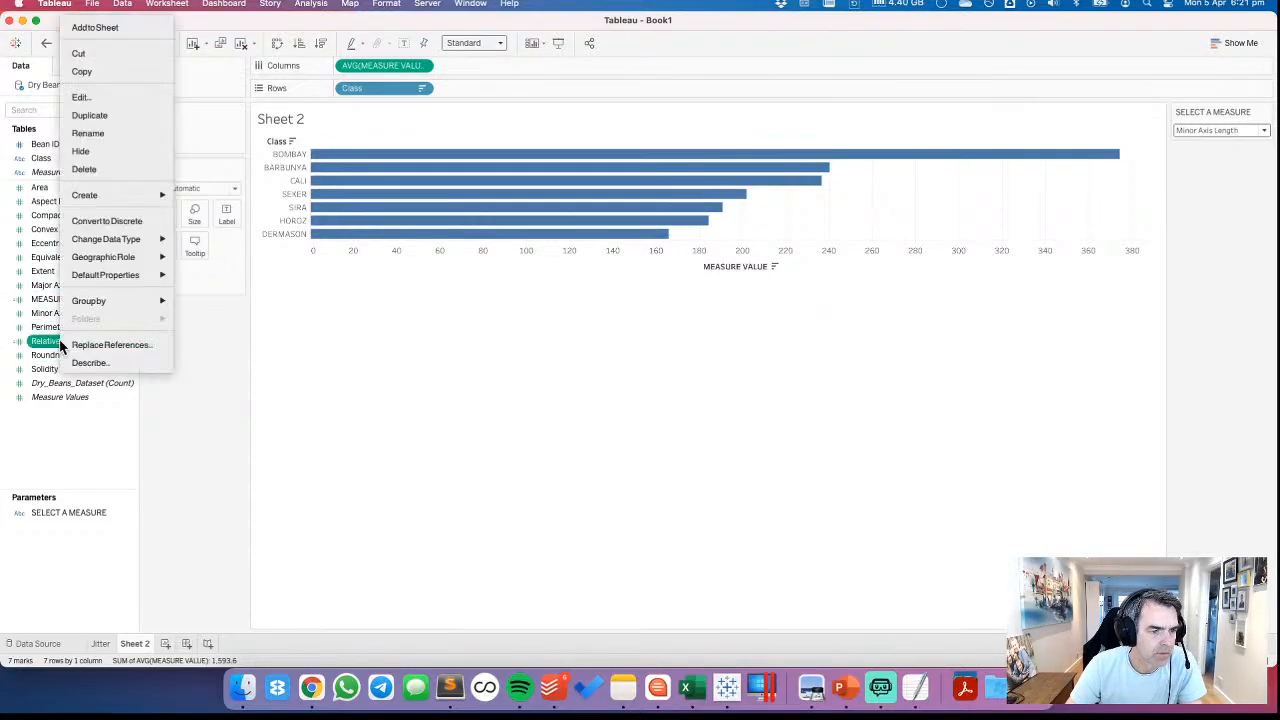
left_click(97, 96)
left_click(394, 251)
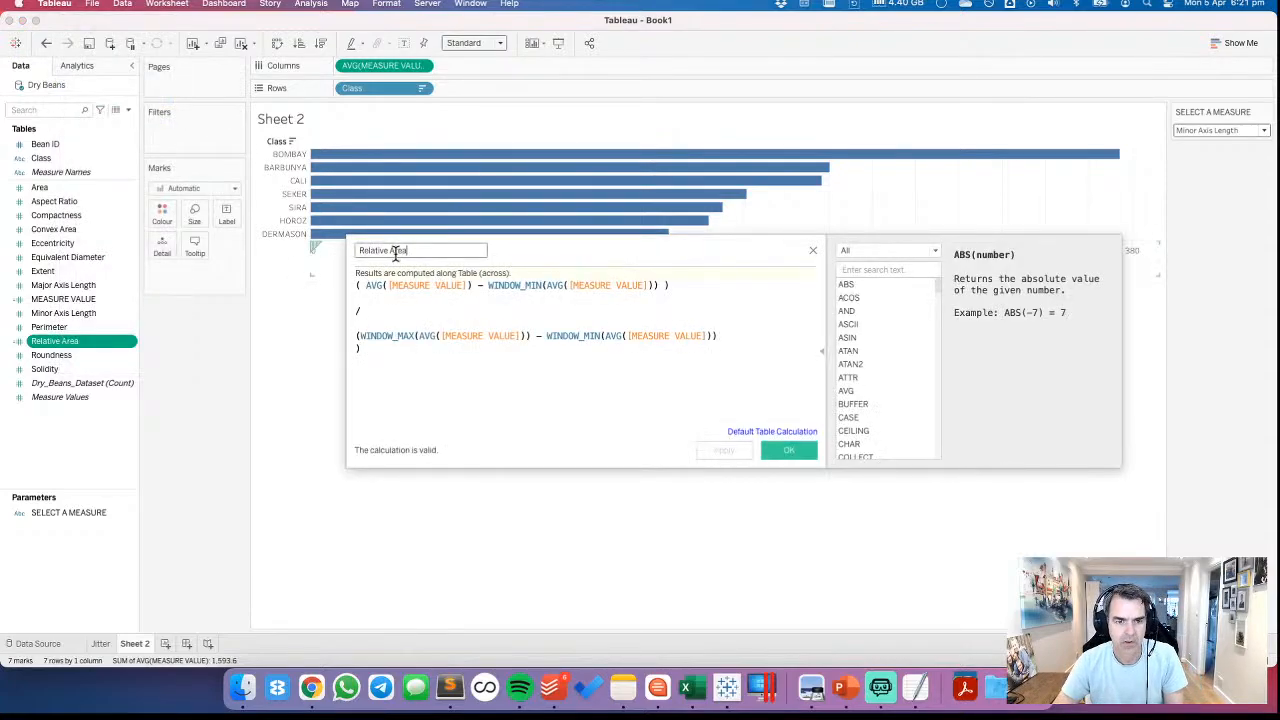
type("Aalue")
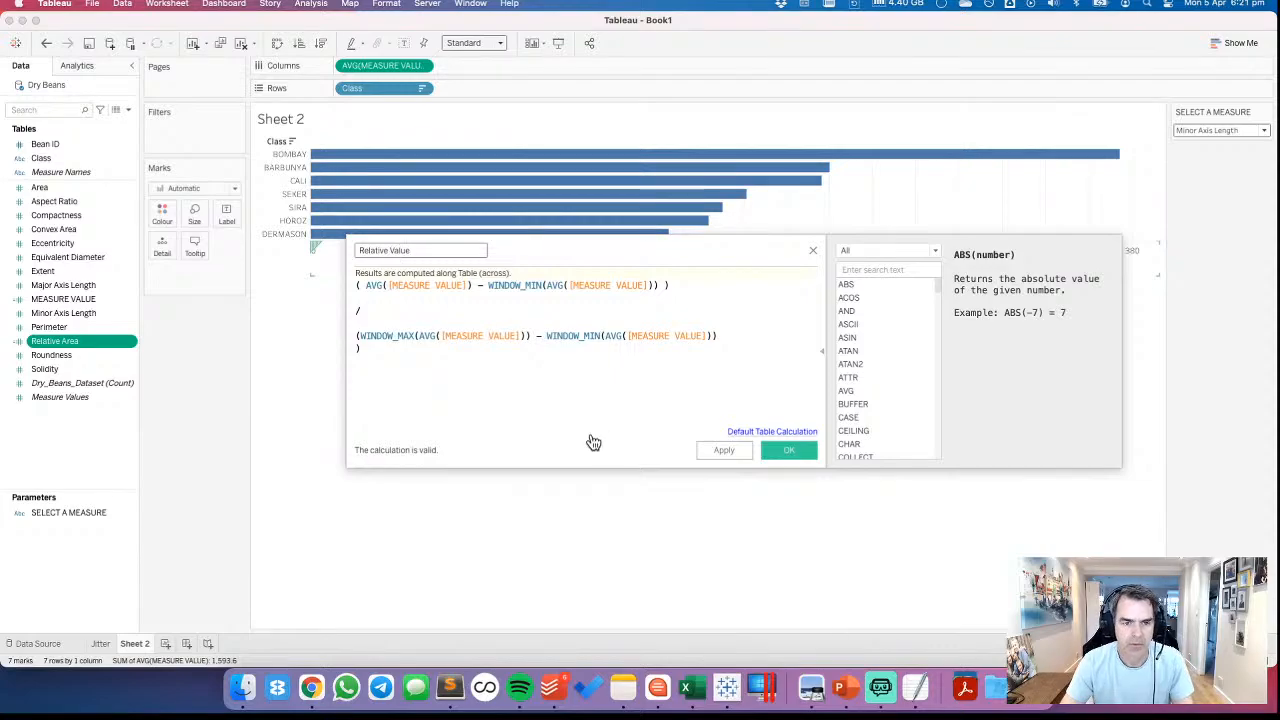
left_click(786, 450)
Add Relative Value to the view beside the MEASURE VALUE bars and inspect the BOMBAY and BARBUNYA bars
left_click_drag(66, 343, 808, 288)
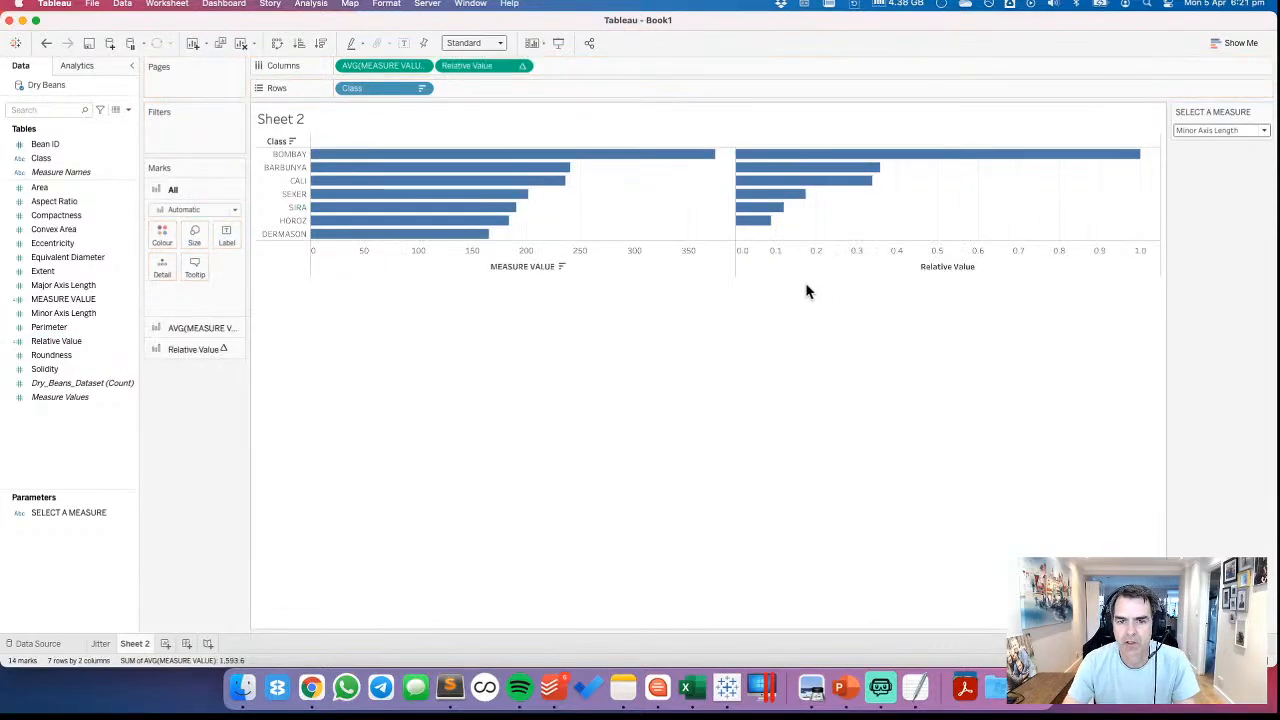
mouse_move(1063, 163)
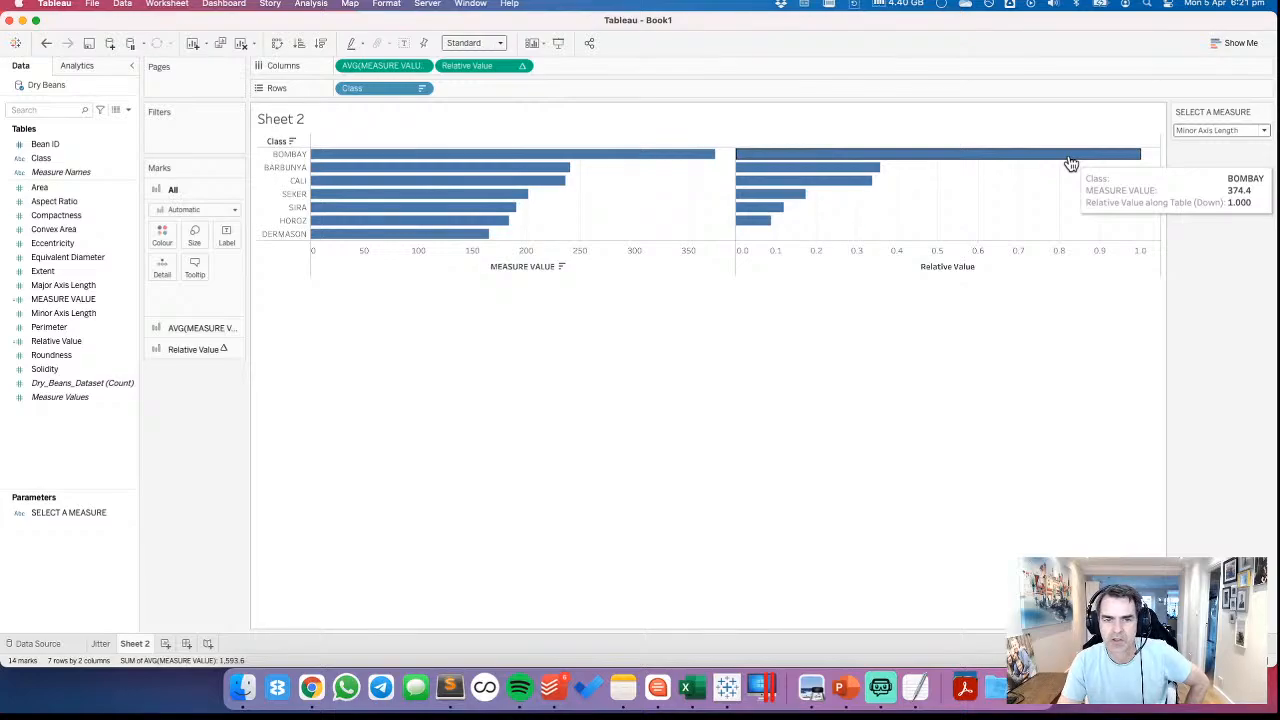
mouse_move(870, 173)
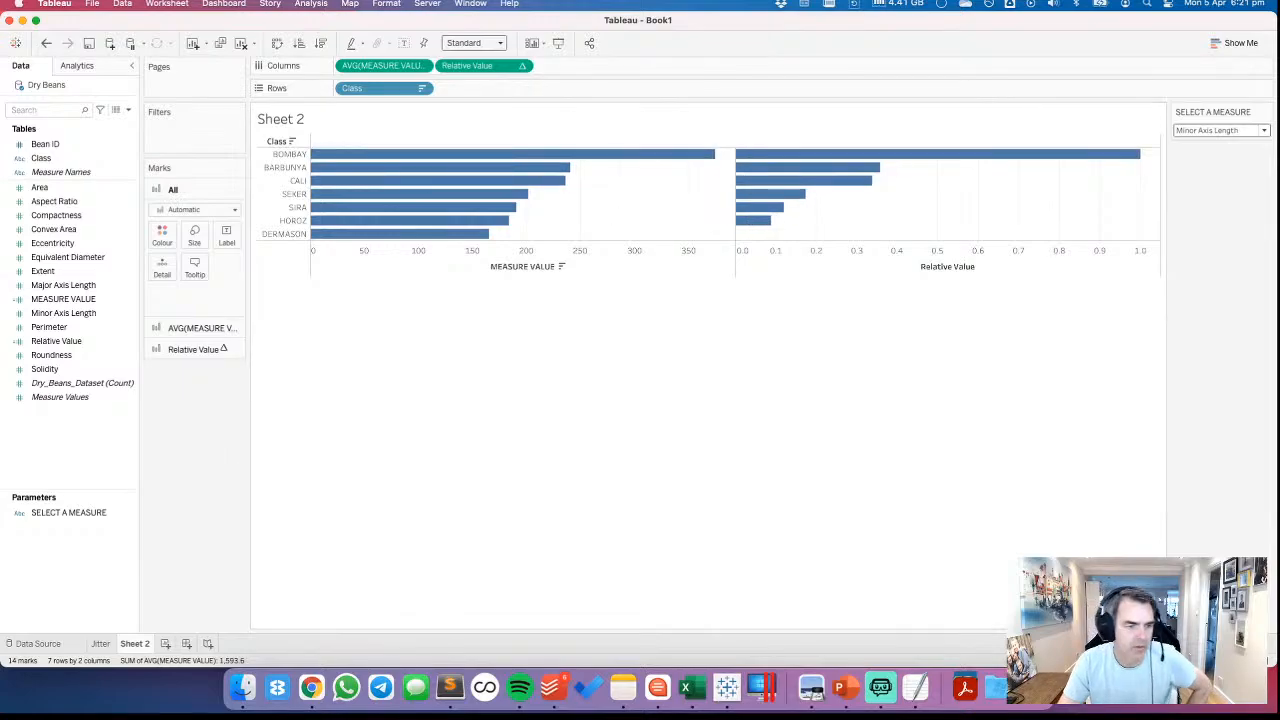
Open the Relative Value calculation and wrap the numerator's first average in WINDOW_MAX( )
right_click(70, 341)
left_click(88, 98)
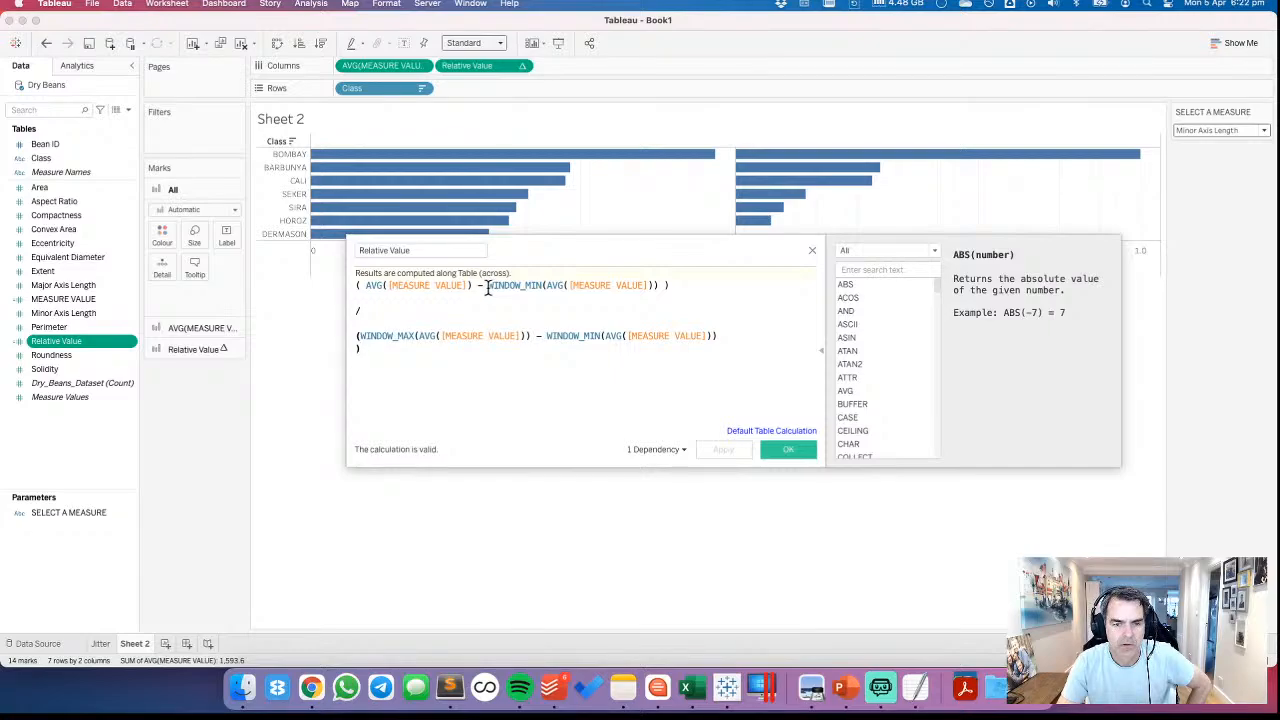
left_click(368, 286)
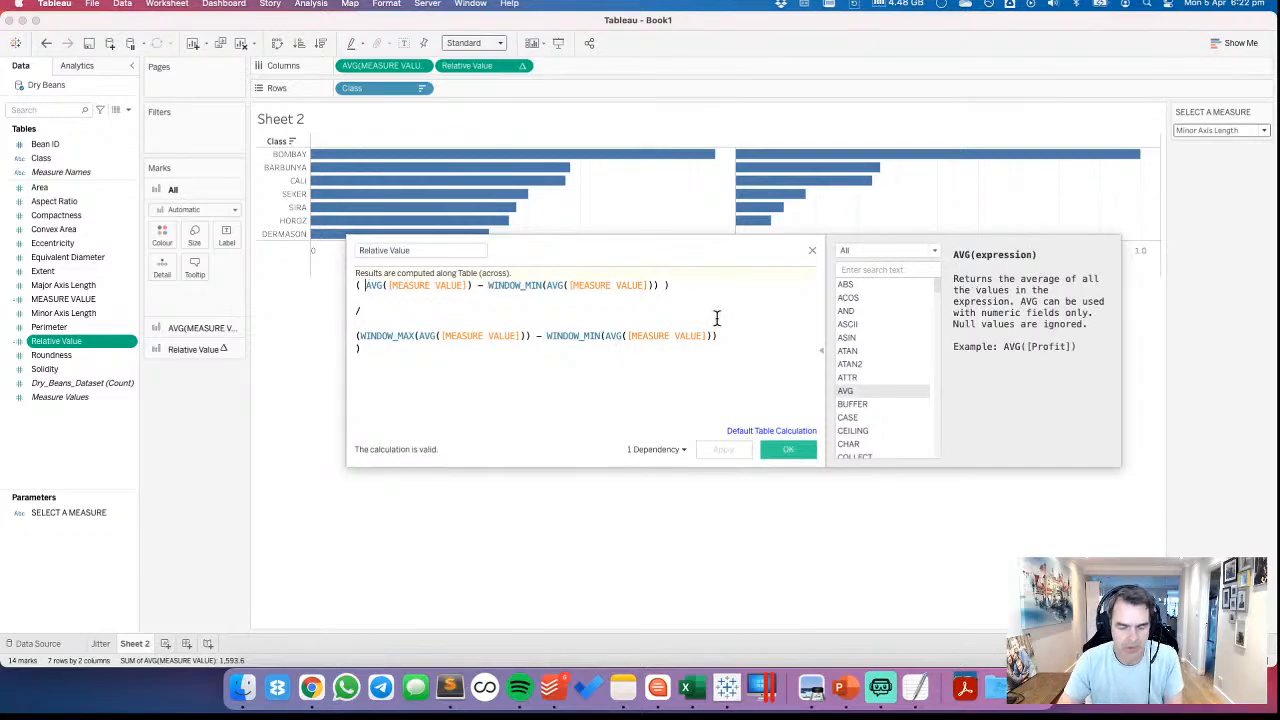
type("WIND")
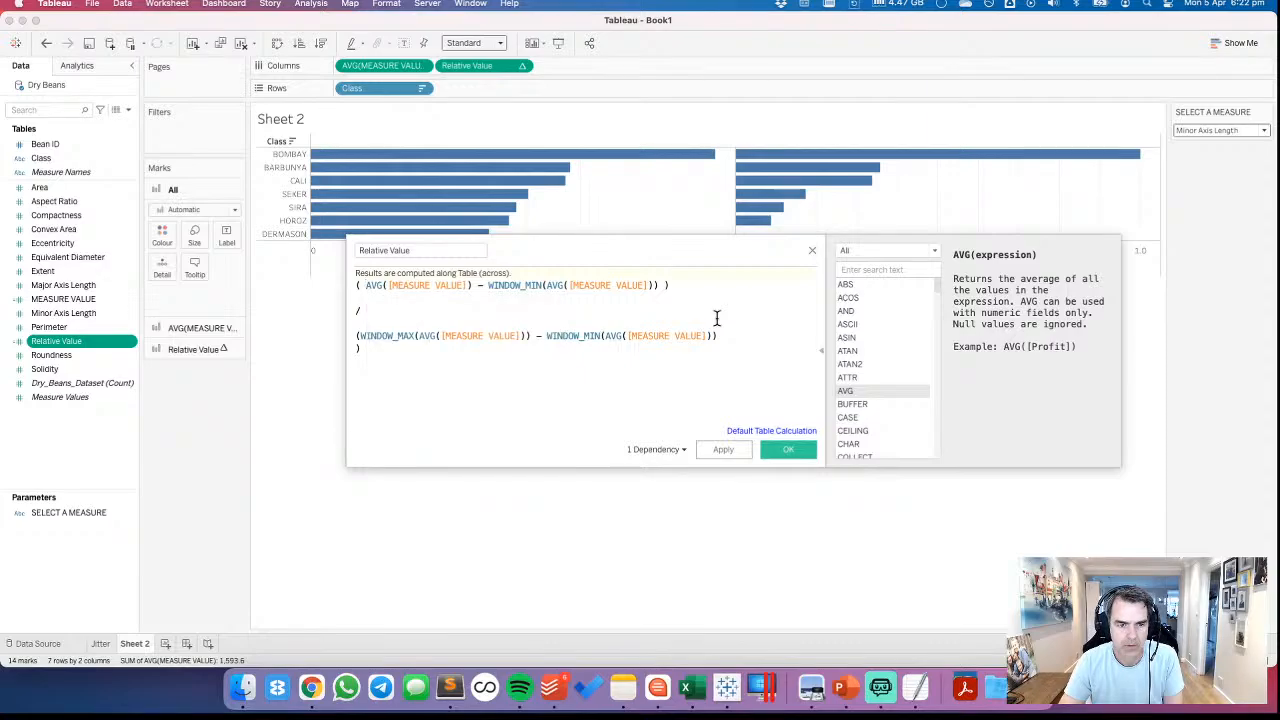
type("OW")
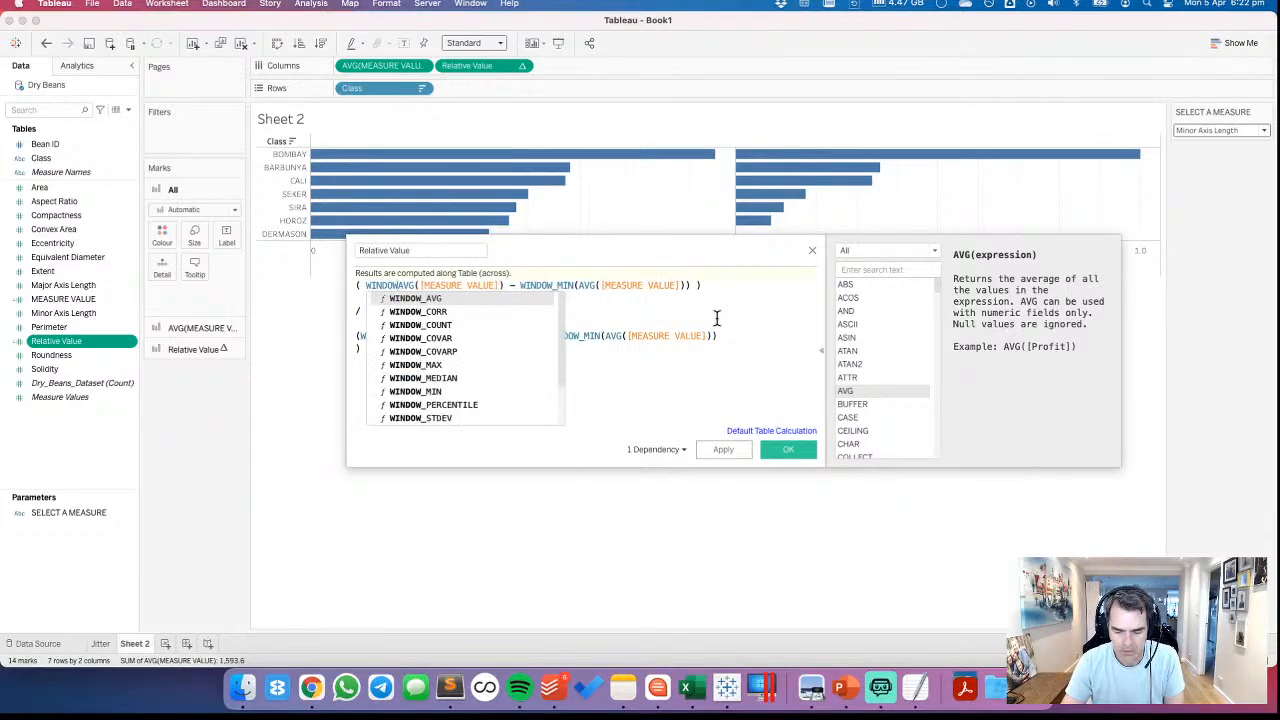
type("_MAX(")
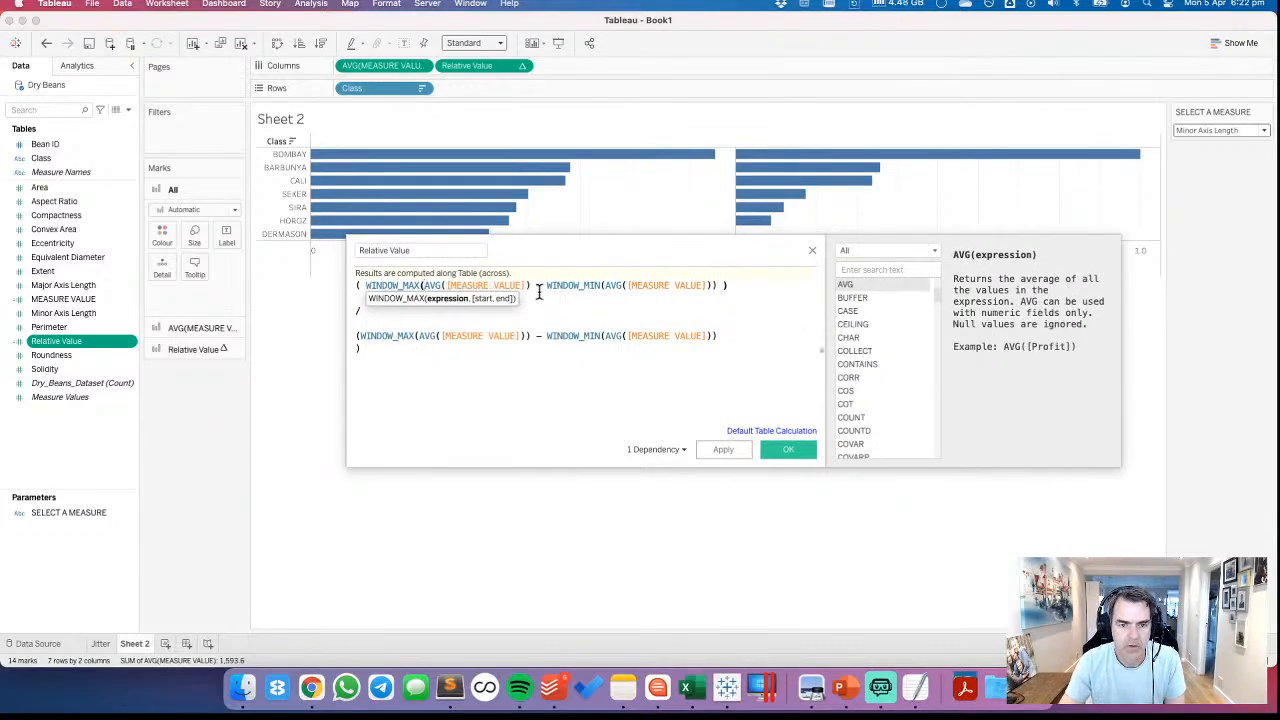
type(")")
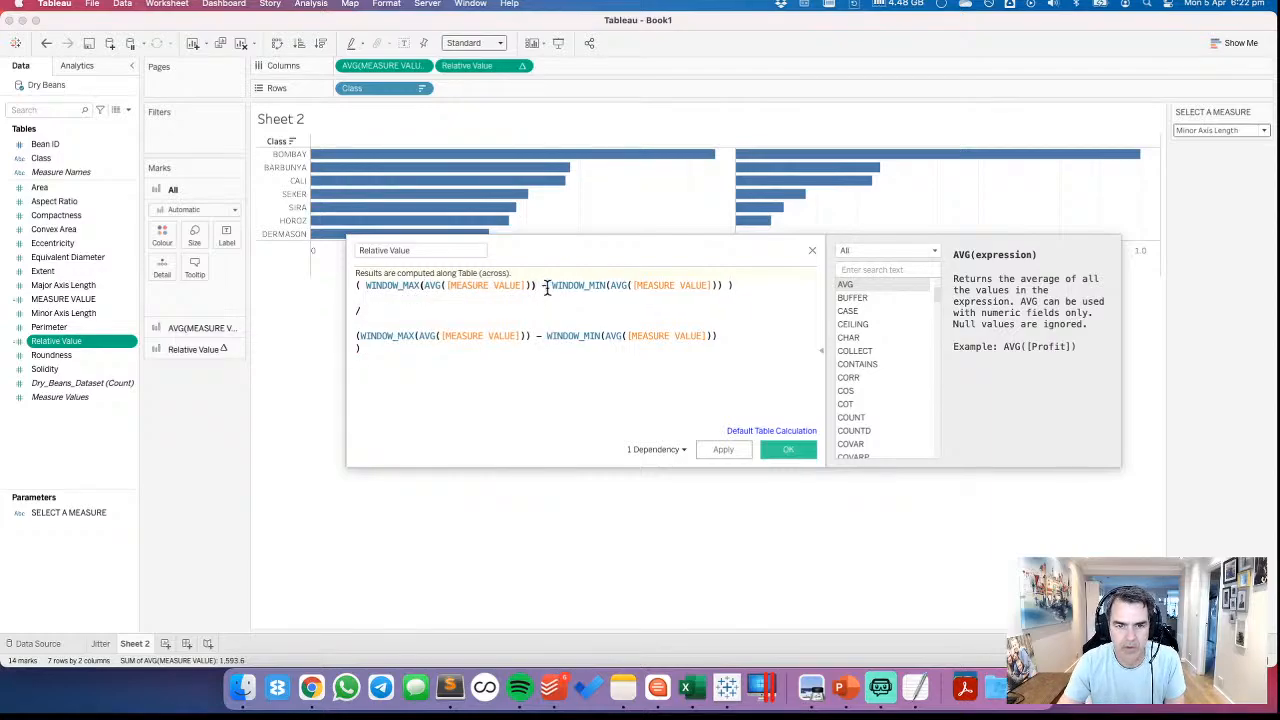
Remove the WINDOW_MIN wrapper around the numerator's second AVG([MEASURE VALUE]) and save the calculation
double_click(578, 286)
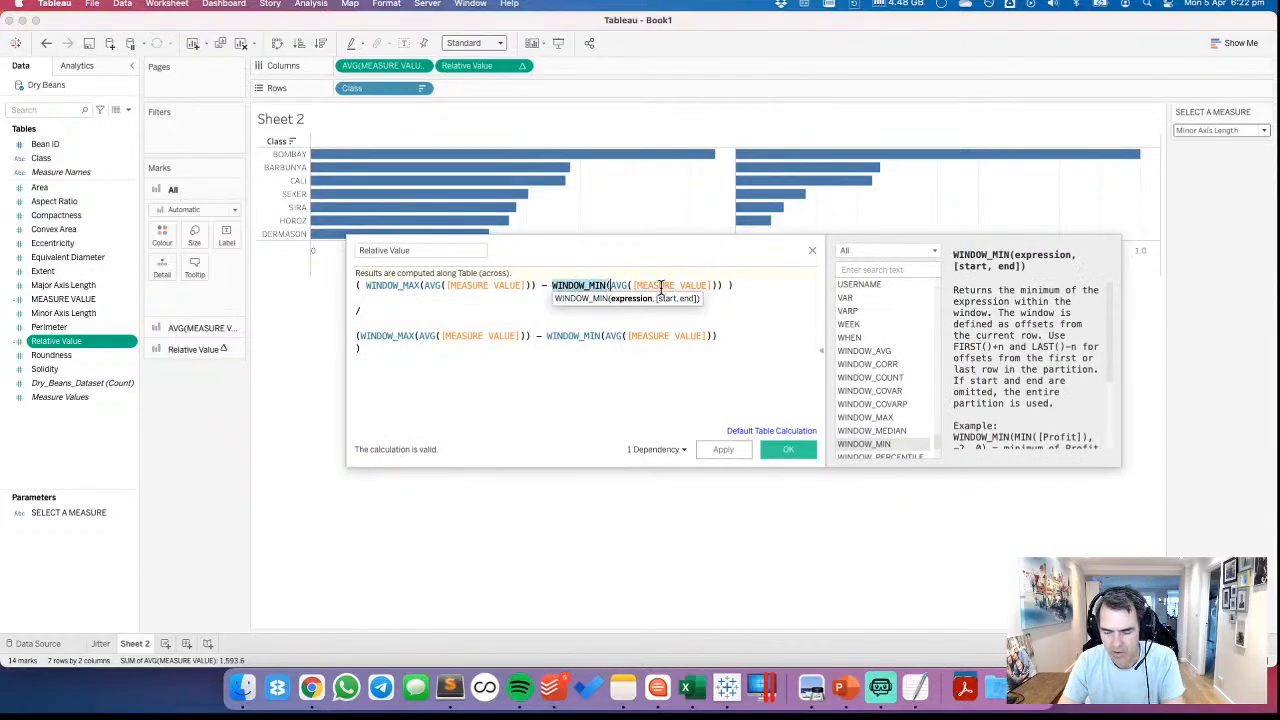
key("BackSpace")
left_click(666, 286)
key("BackSpace")
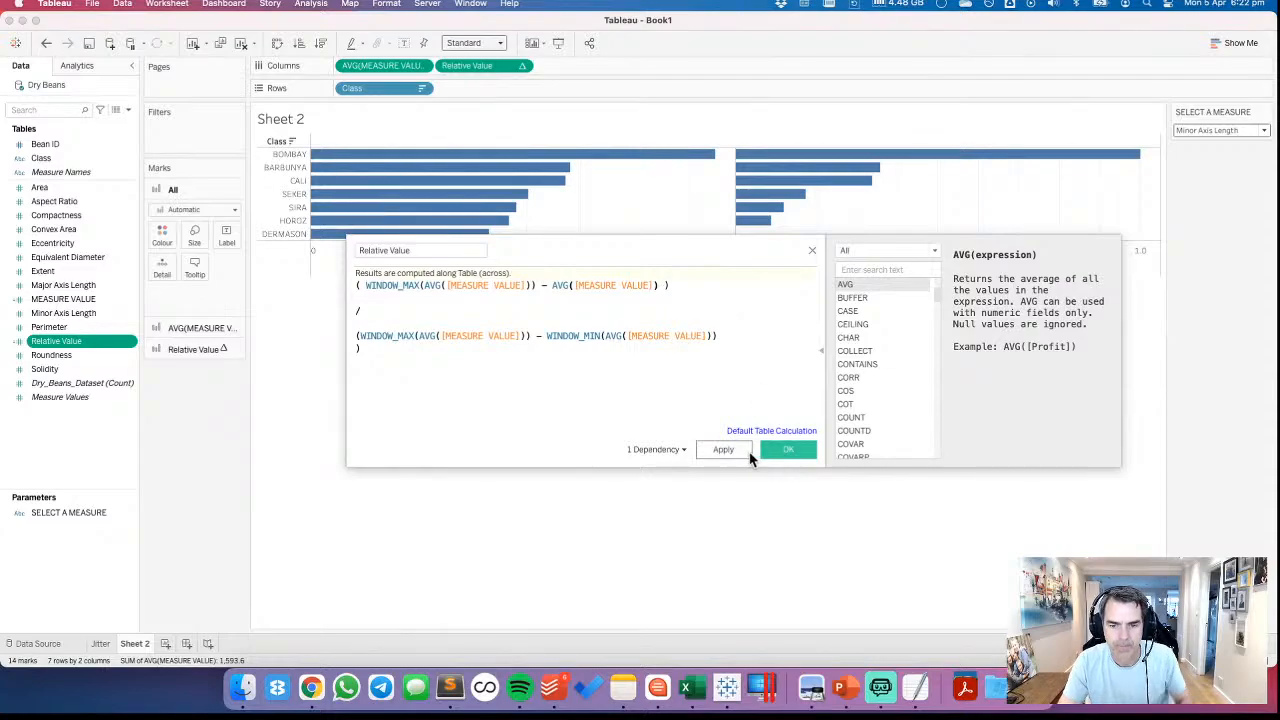
left_click(720, 449)
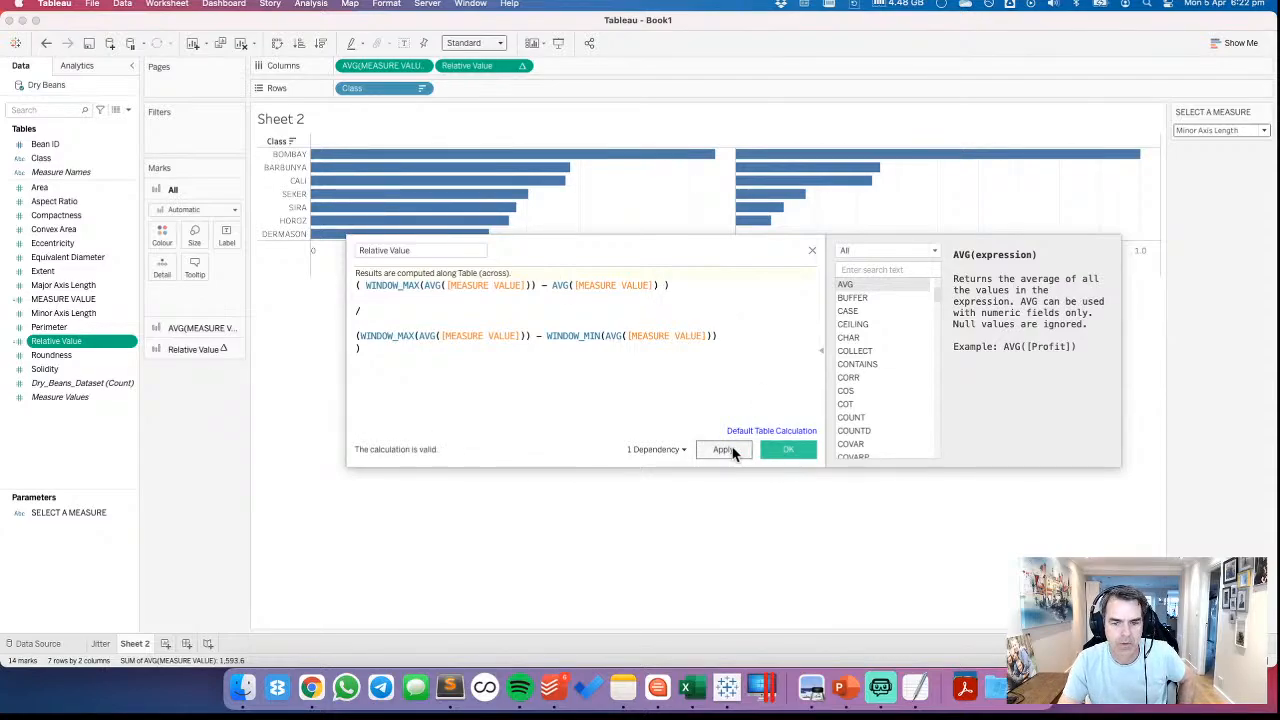
left_click(790, 451)
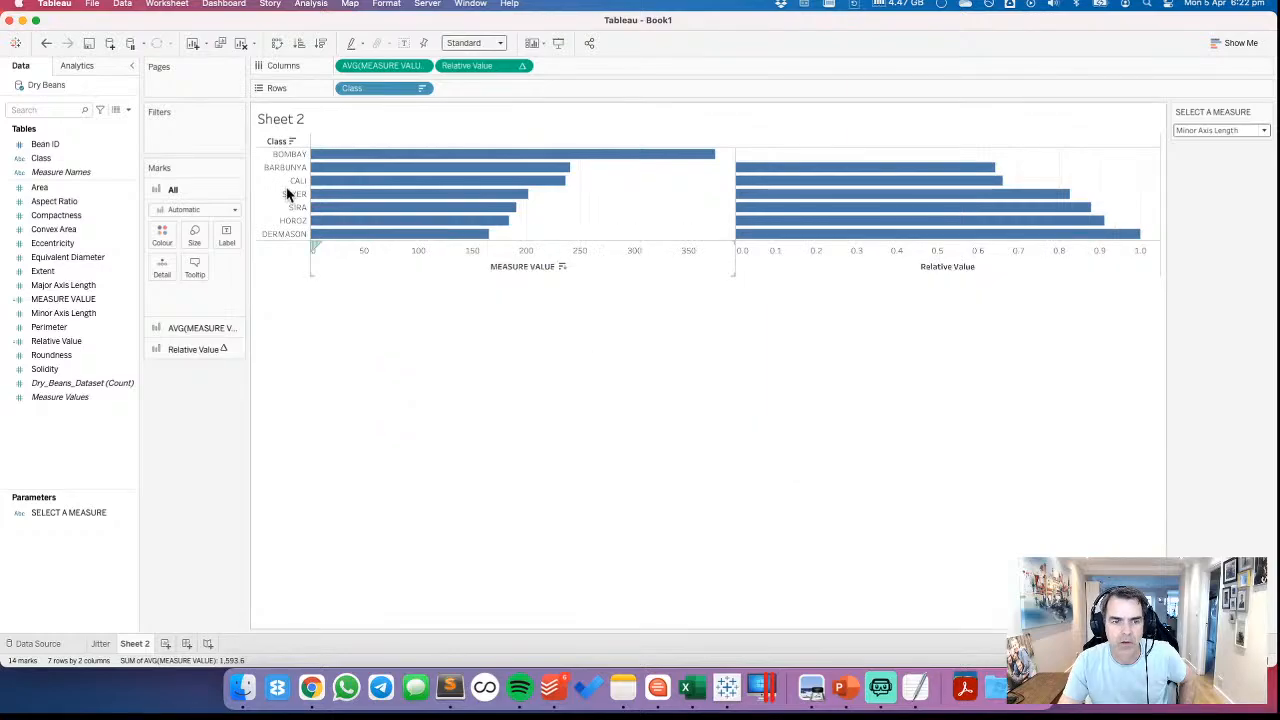
Undo the saved change to the Relative Value calculation and switch to Notes
left_click(46, 45)
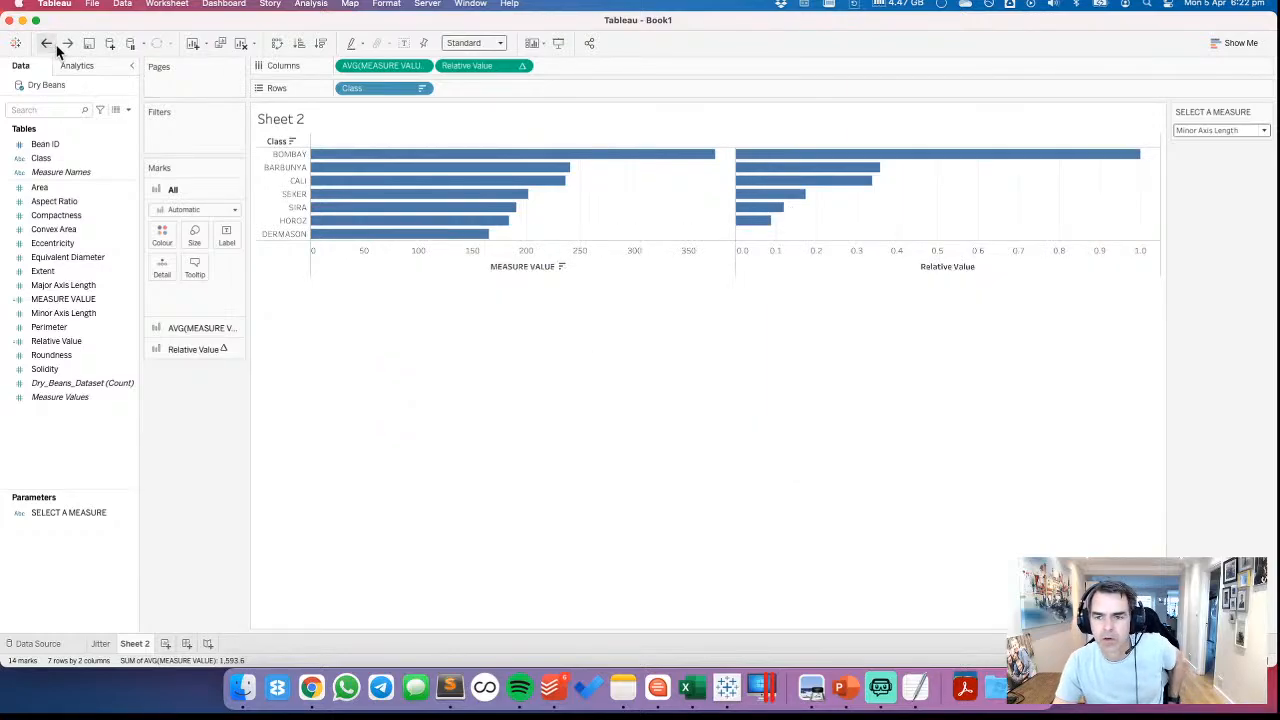
left_click(623, 690)
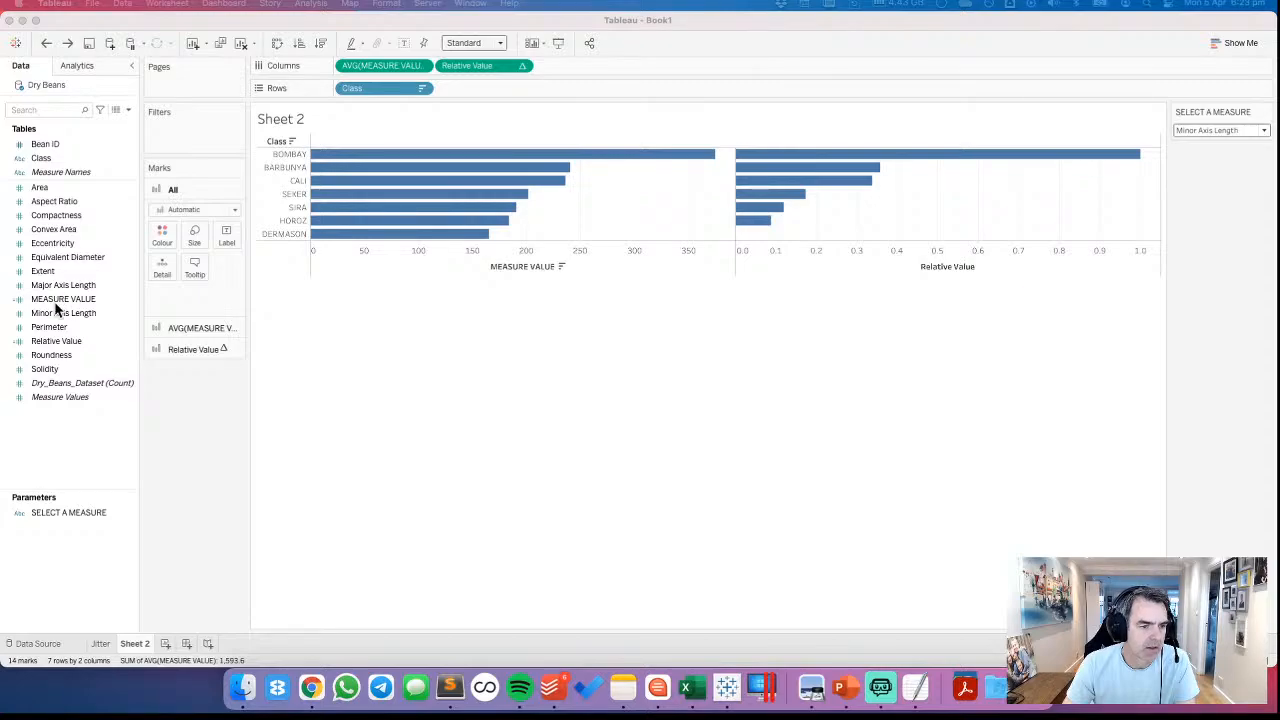
Reopen the Relative Value calculation clear of the charts and replace the numerator's minus sign with a division by WINDOW_MIN
right_click(56, 347)
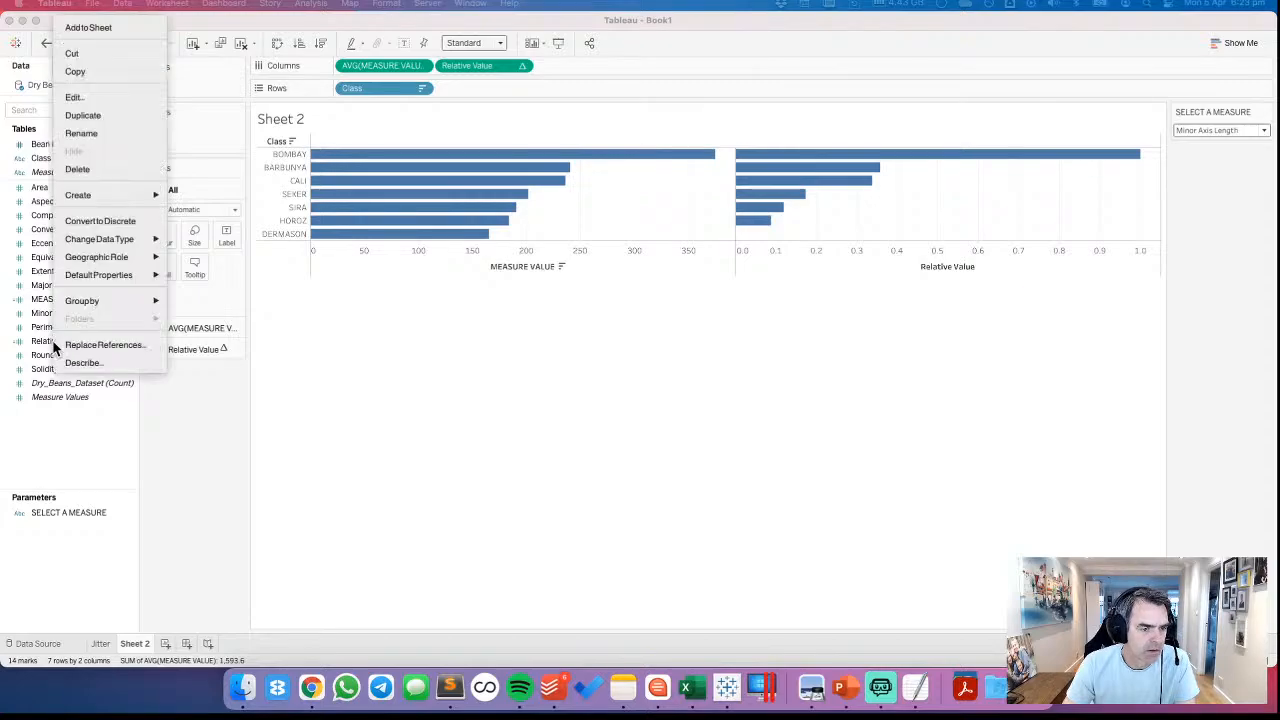
left_click(80, 95)
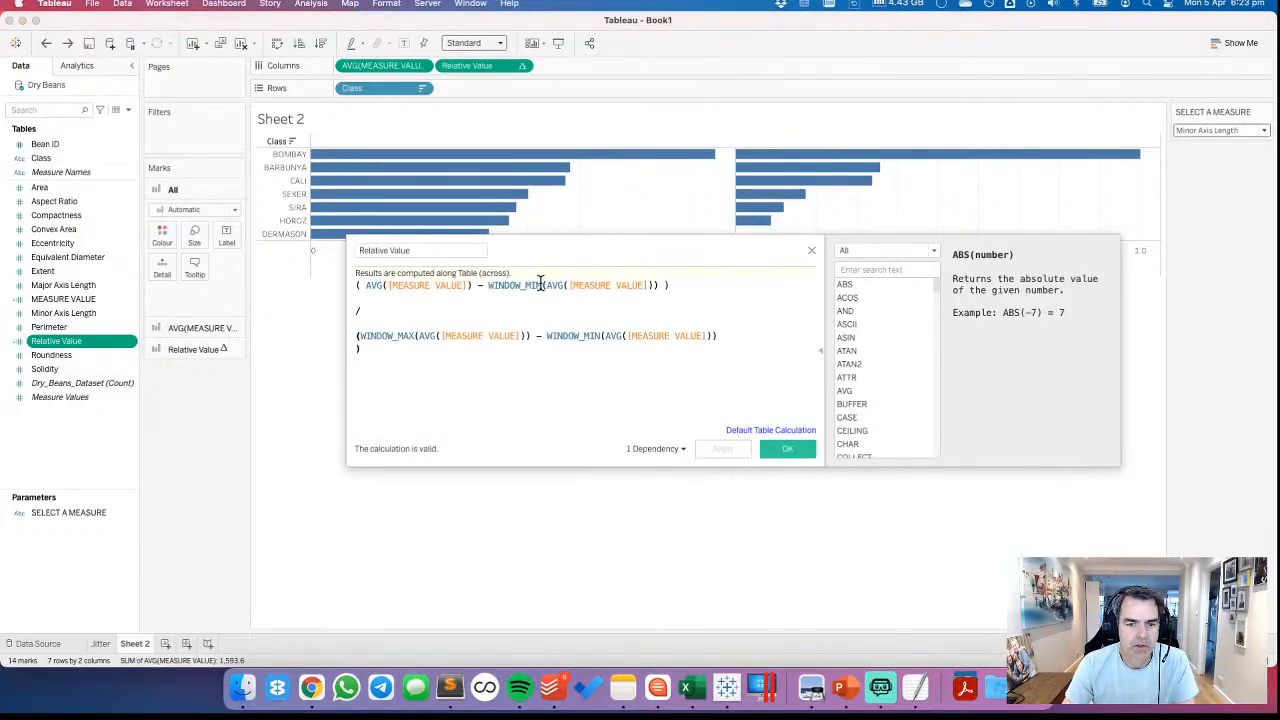
left_click_drag(517, 257, 497, 347)
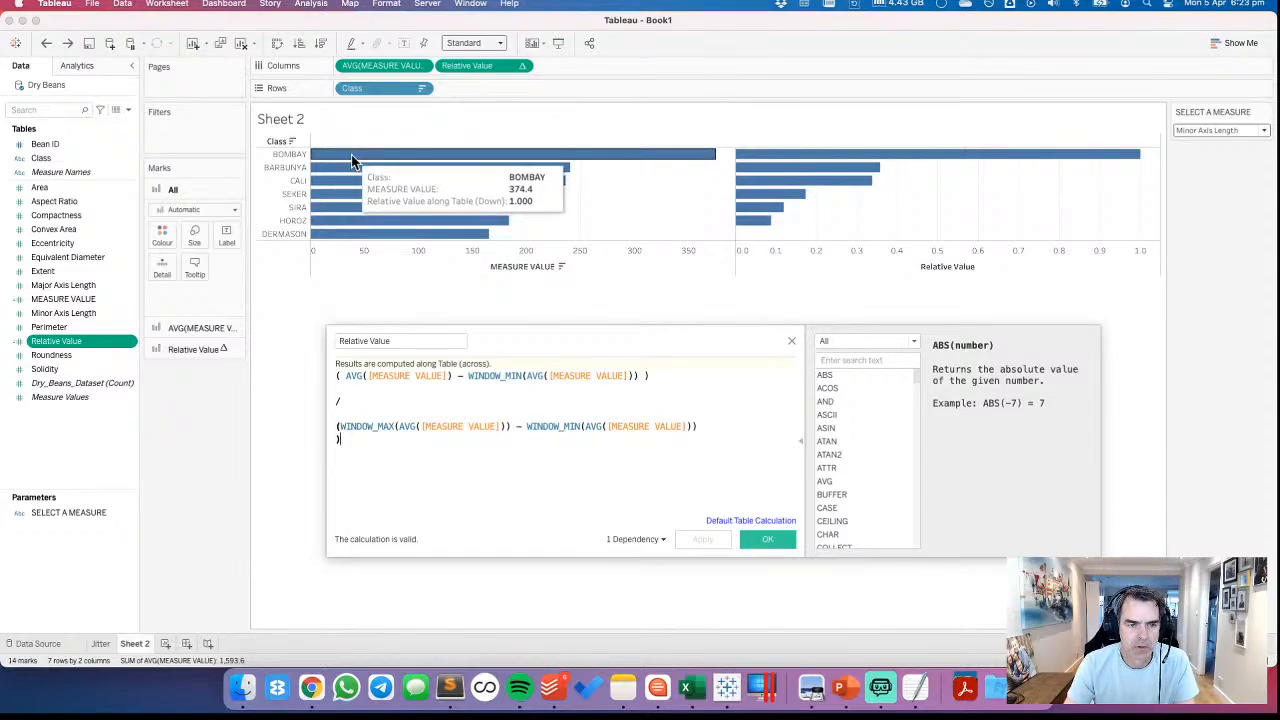
left_click(464, 379)
key("BackSpace")
type("/")
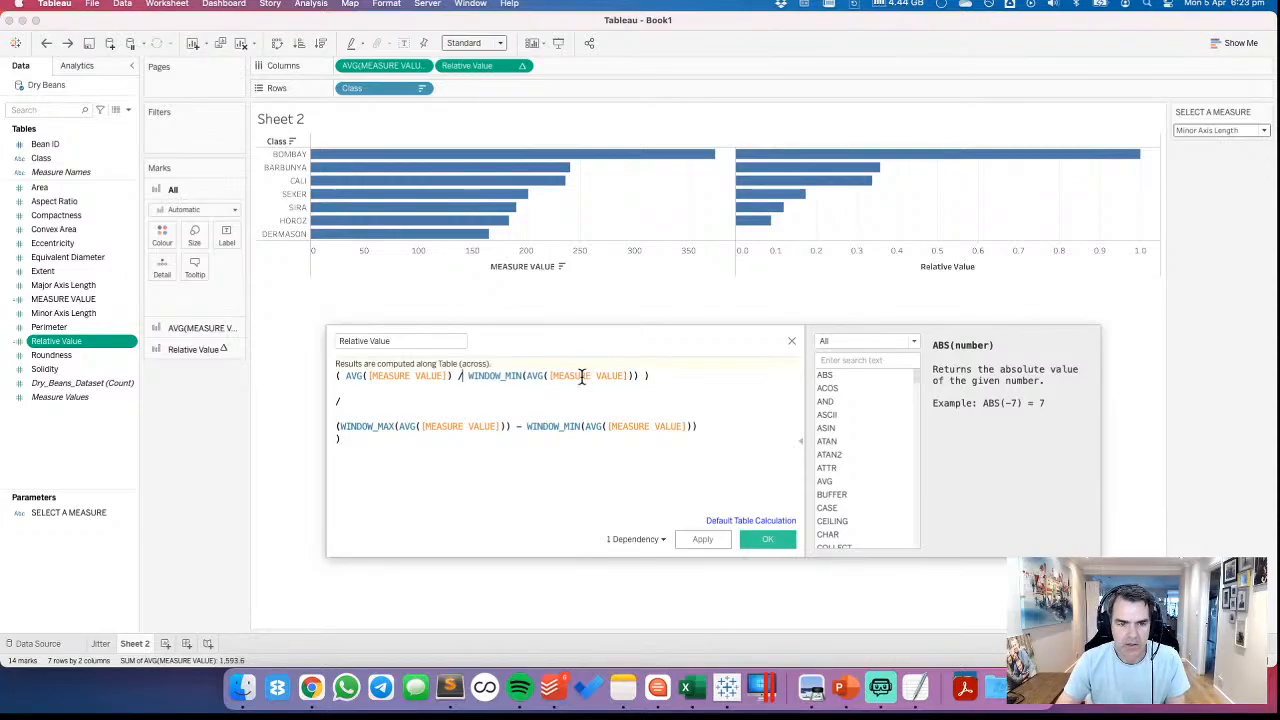
Delete the outer division and the WINDOW_MAX minus WINDOW_MIN denominator, apply the formula, and inspect the Relative Value bars
left_click_drag(336, 400, 341, 481)
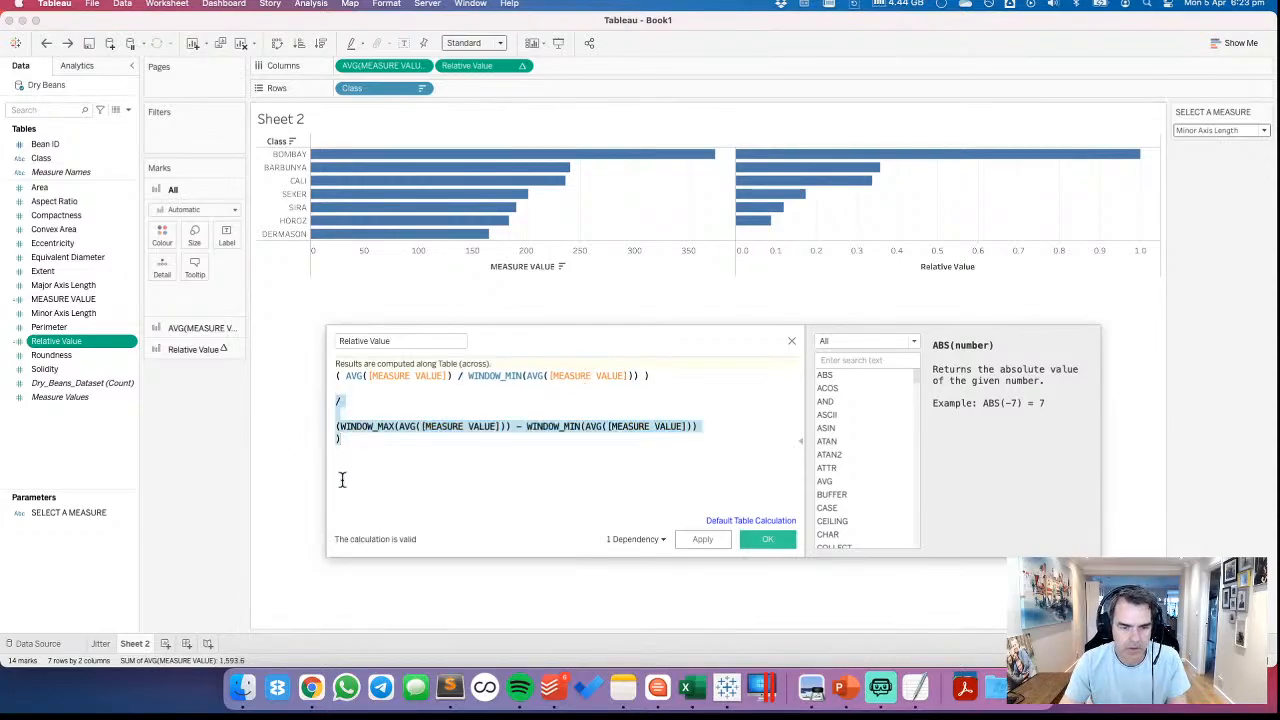
key("BackSpace")
left_click(700, 540)
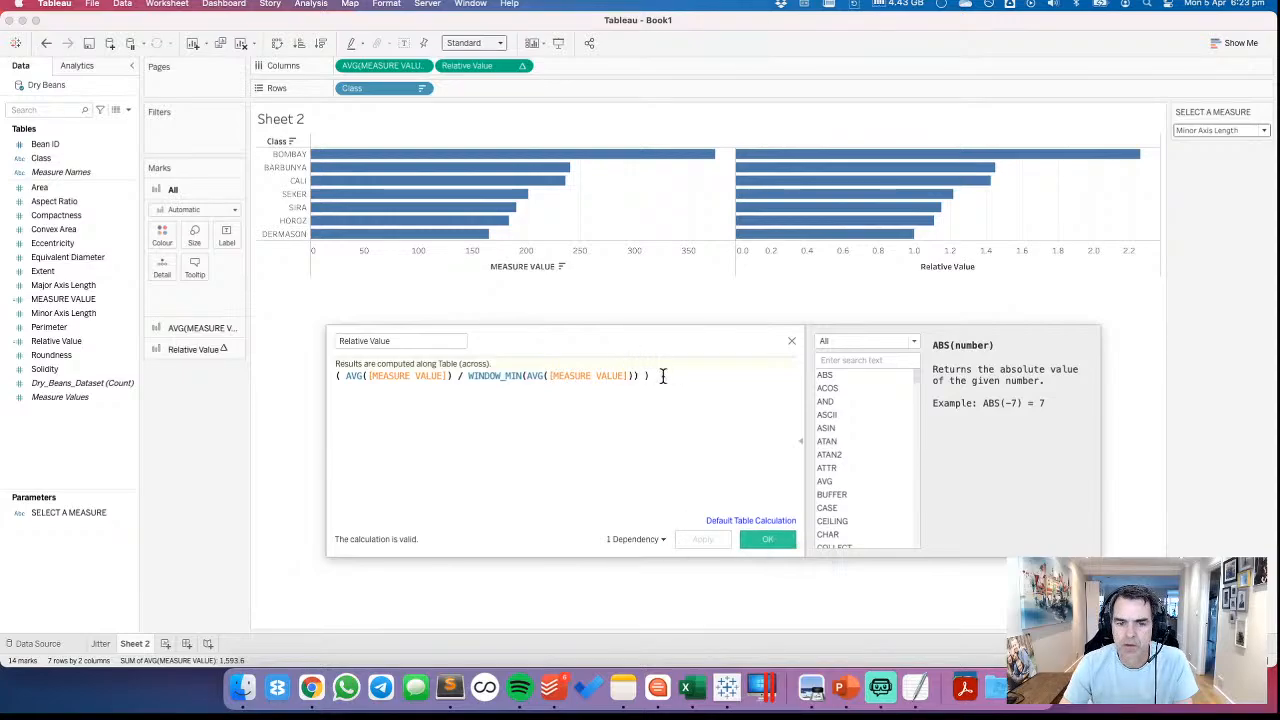
mouse_move(1004, 160)
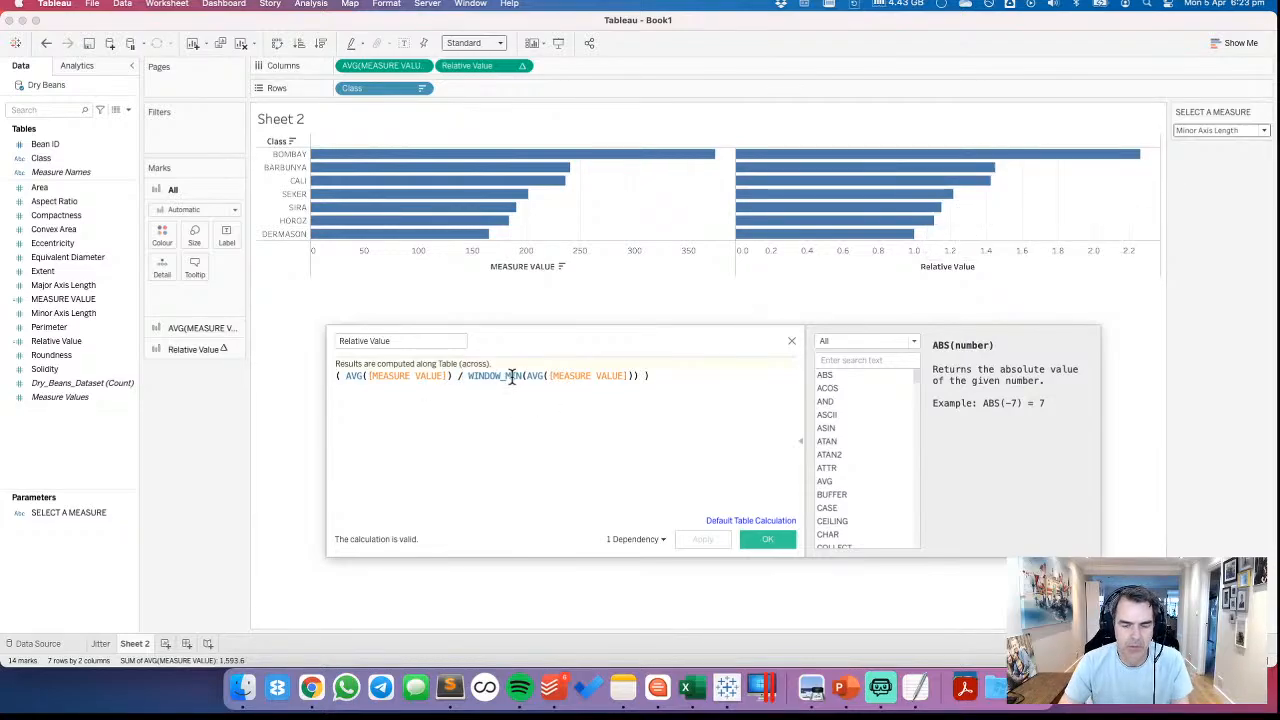
Put the minus sign back before WINDOW_MIN and start a division on a new line of the formula
key("BackSpace")
type("-")
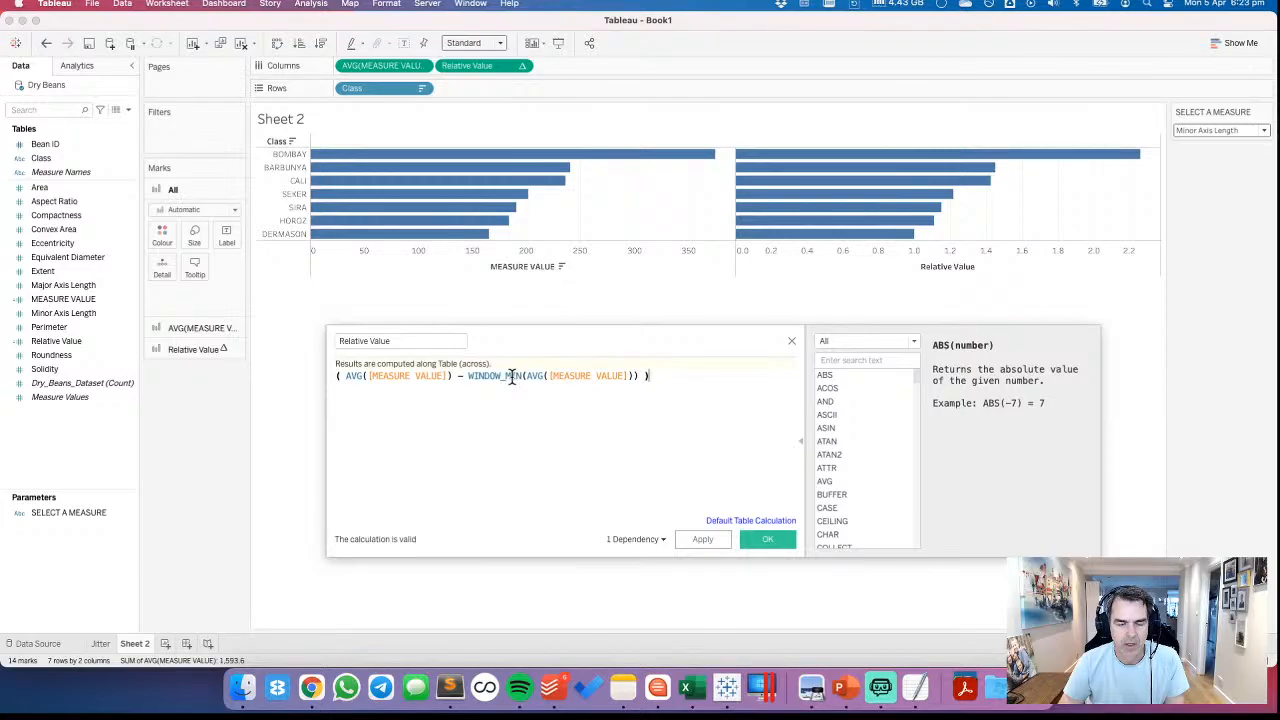
key("Return")
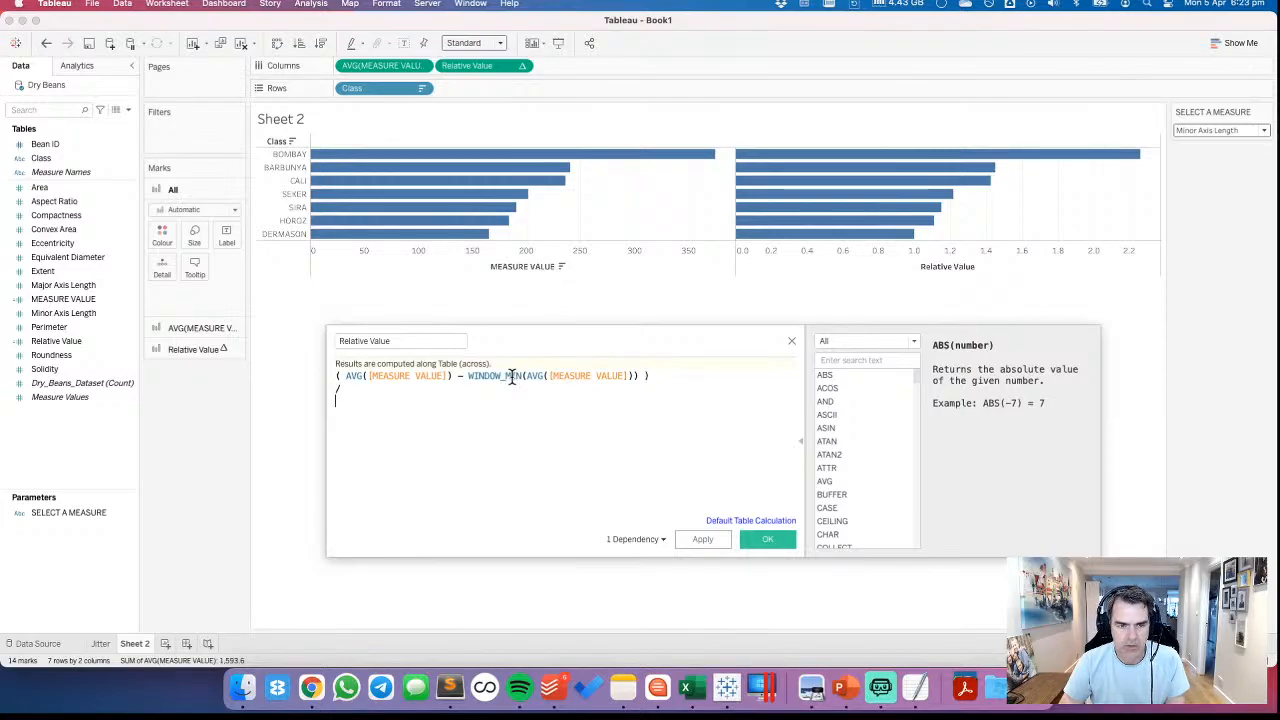
type("/")
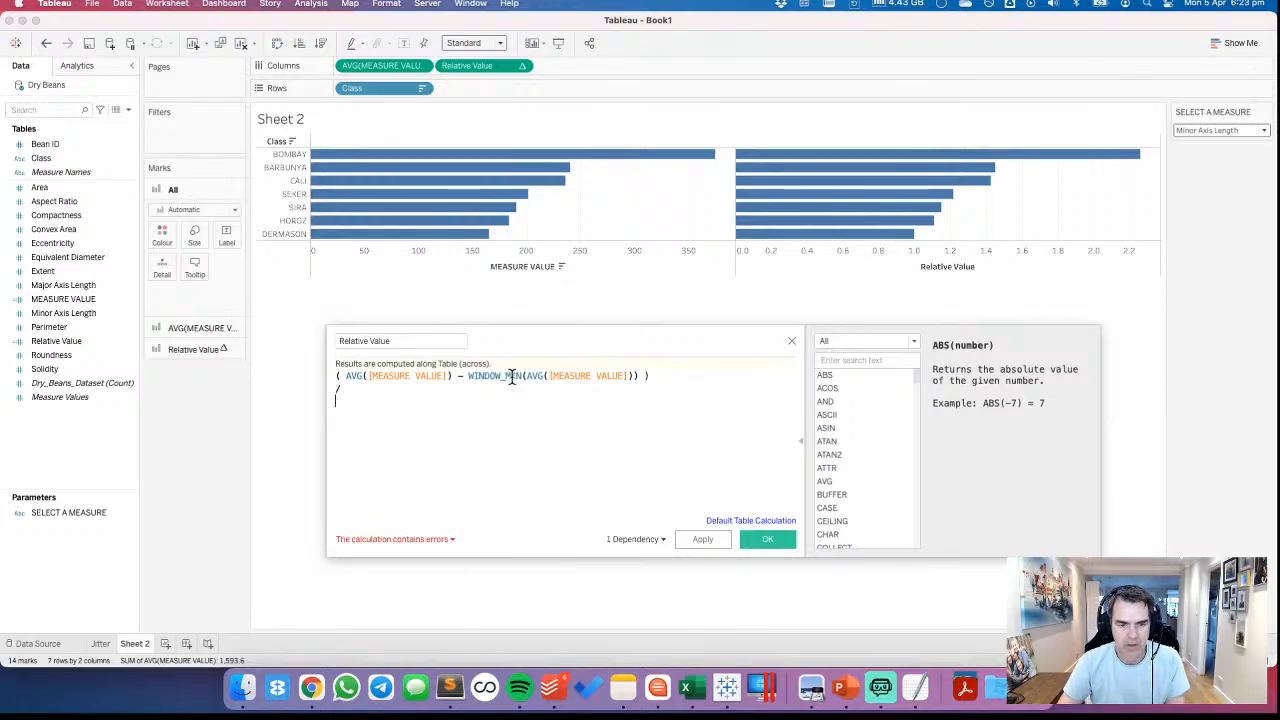
Undo back to the full normalised formula and redo the placement of Relative Value in the view
left_click(52, 45)
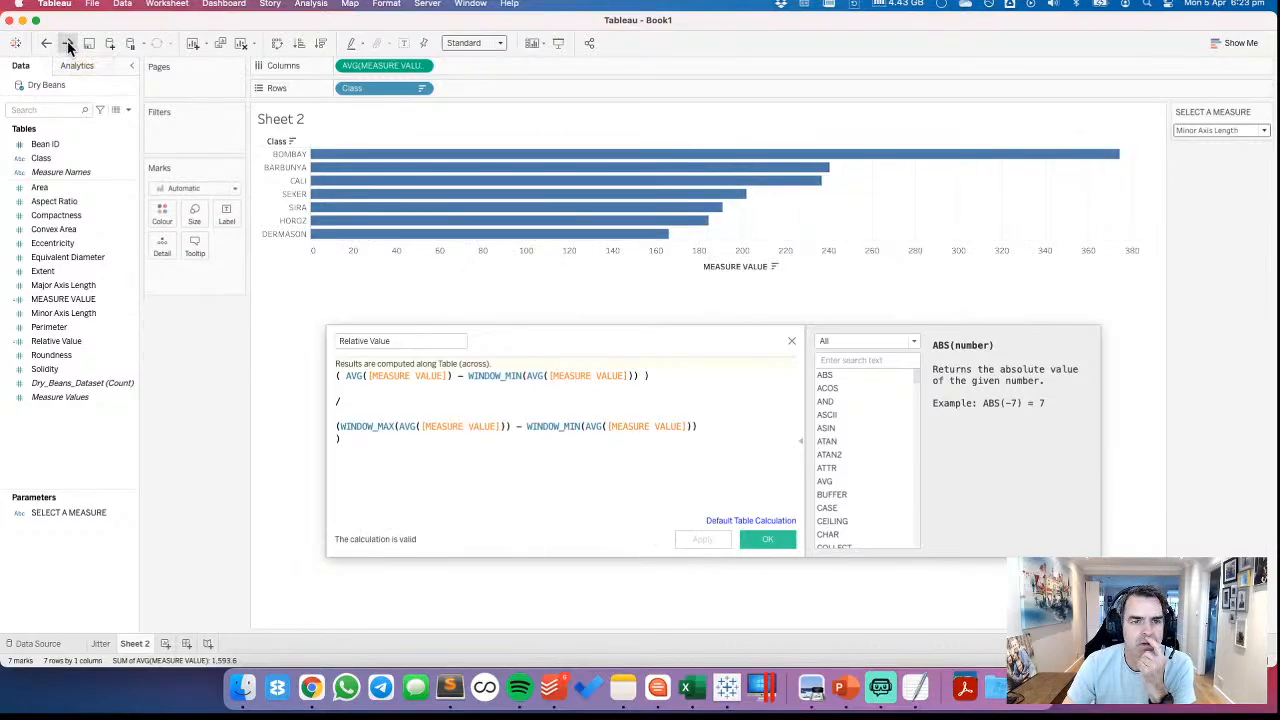
left_click(67, 43)
Set the Relative Value table calculation to compute using Specific Dimensions with Class checked
left_click(522, 66)
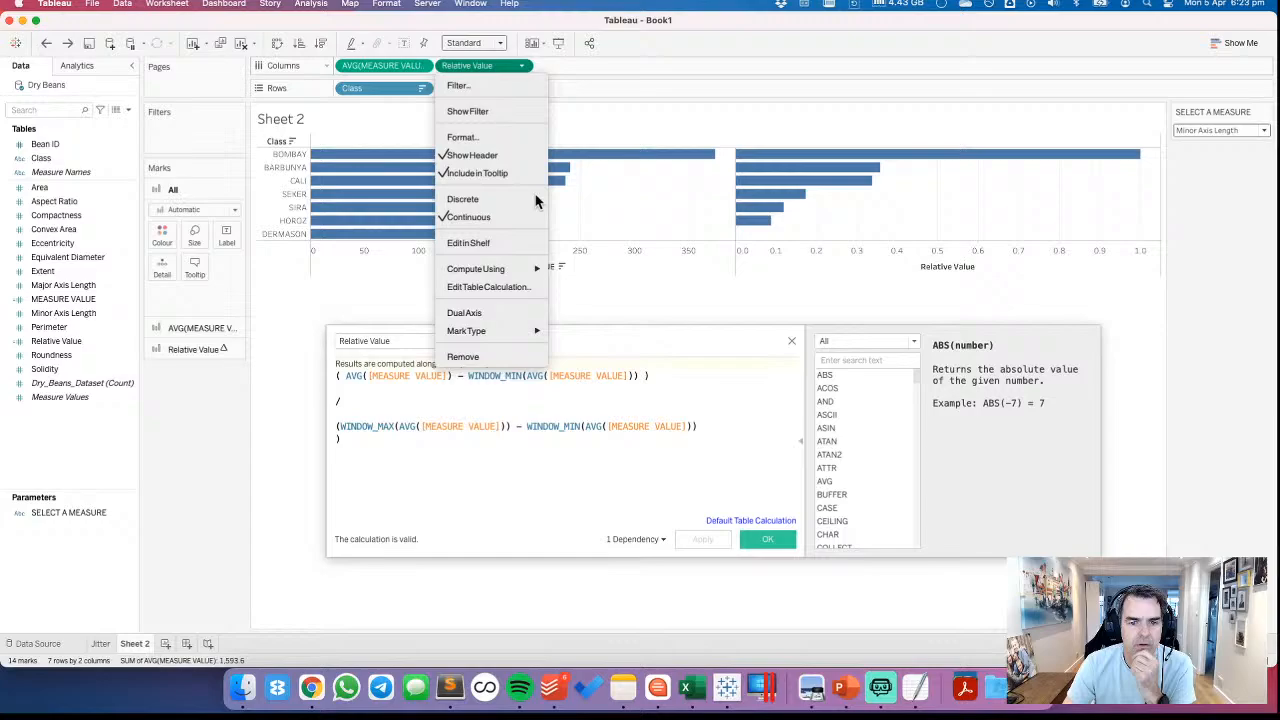
left_click(500, 285)
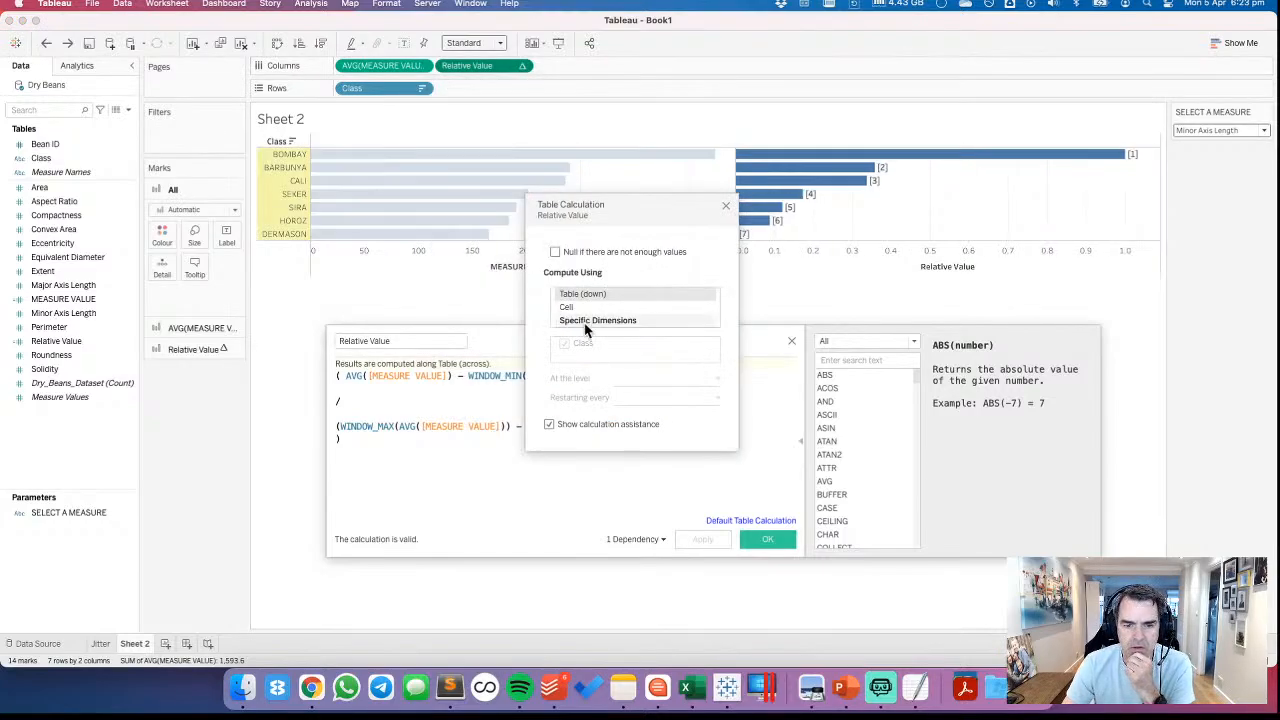
left_click(588, 320)
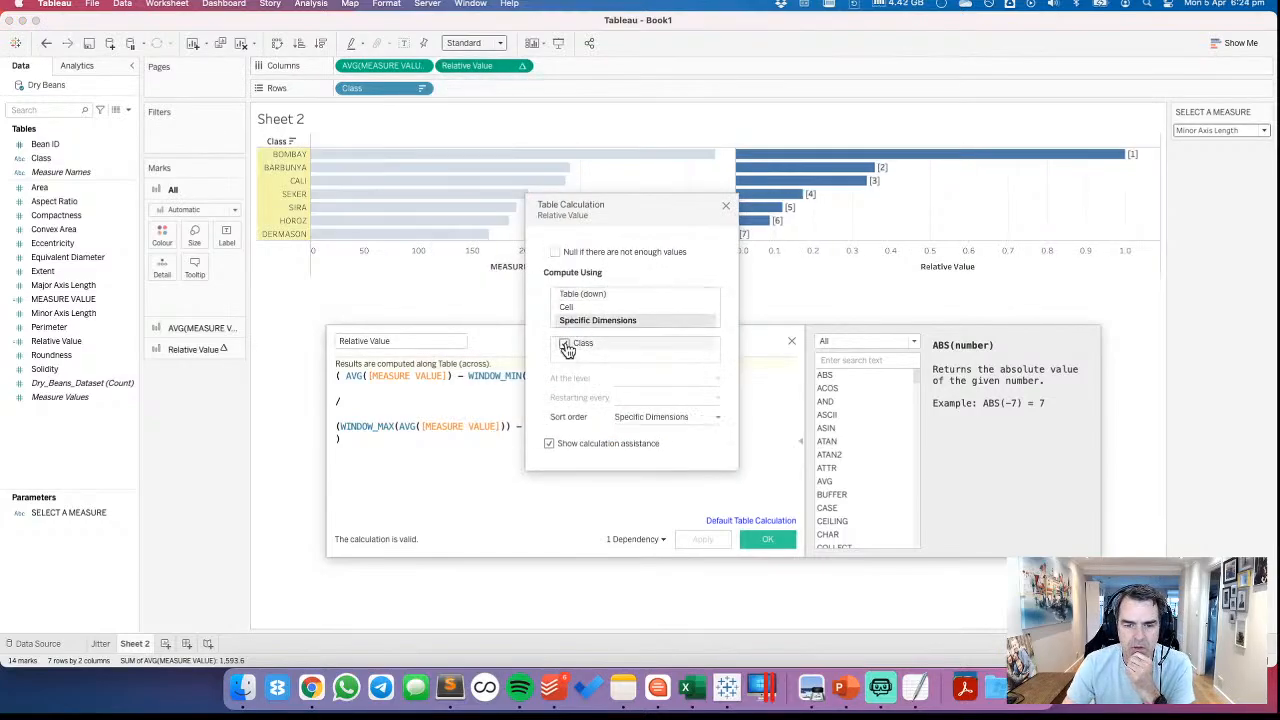
left_click(564, 344)
left_click(565, 344)
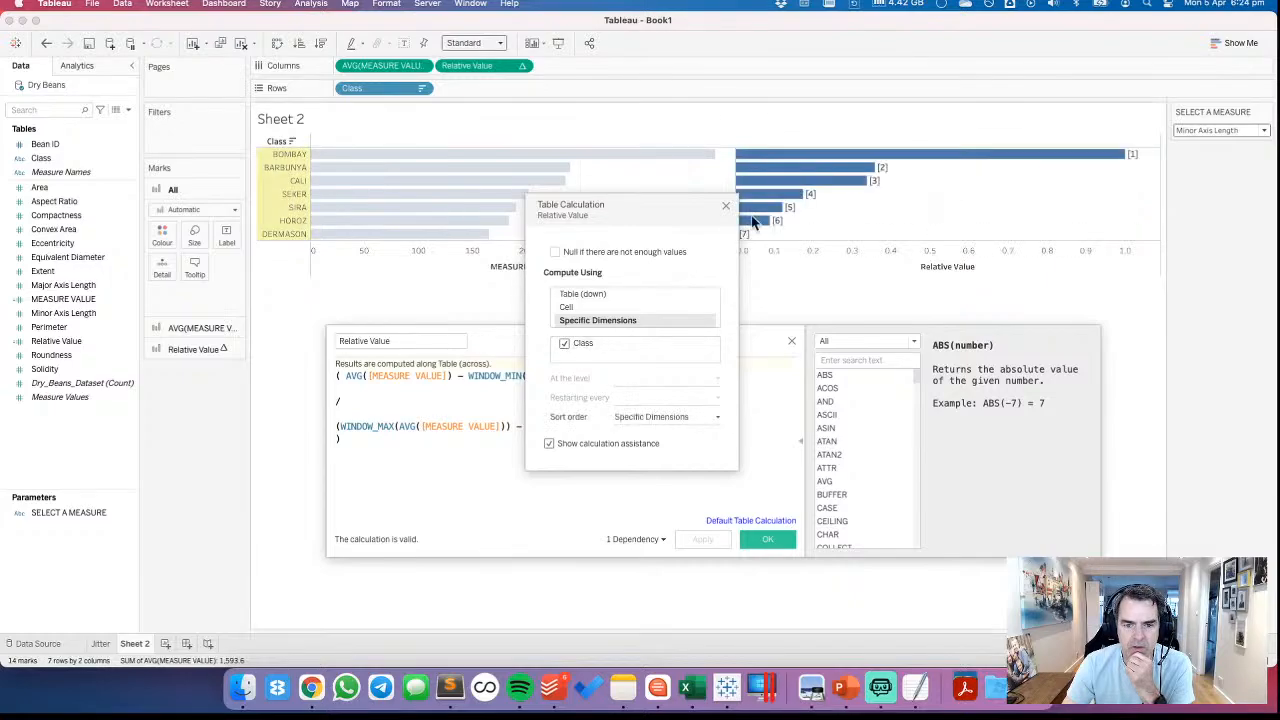
left_click(725, 208)
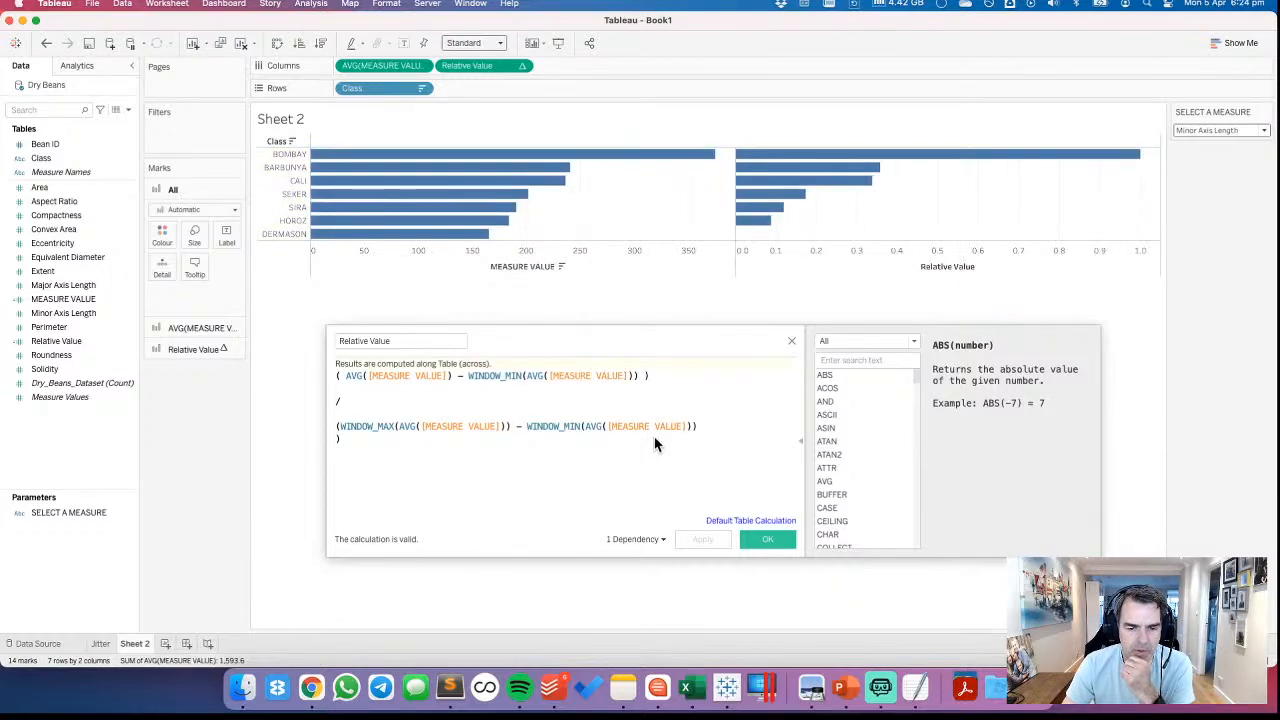
Examine the formula's denominator, numerator average and WINDOW_MIN term against the BARBUNYA bar
left_click(338, 426)
left_click_drag(338, 426, 691, 426)
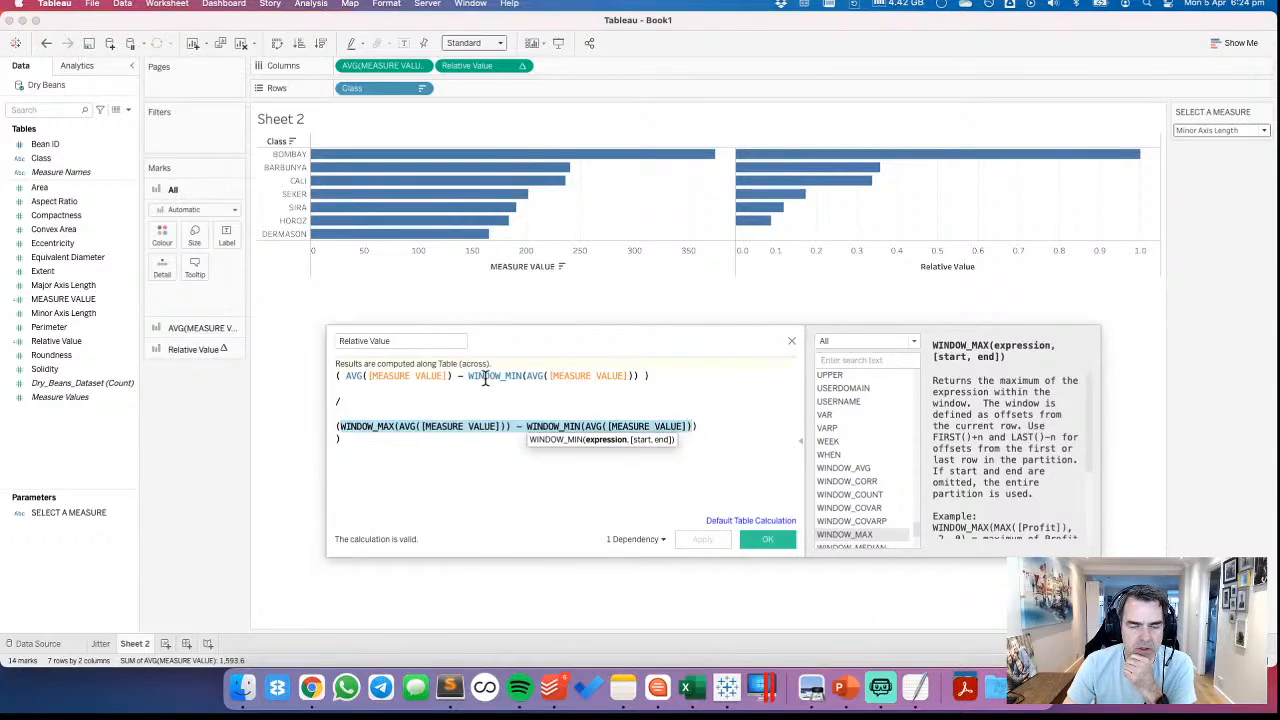
left_click(346, 376)
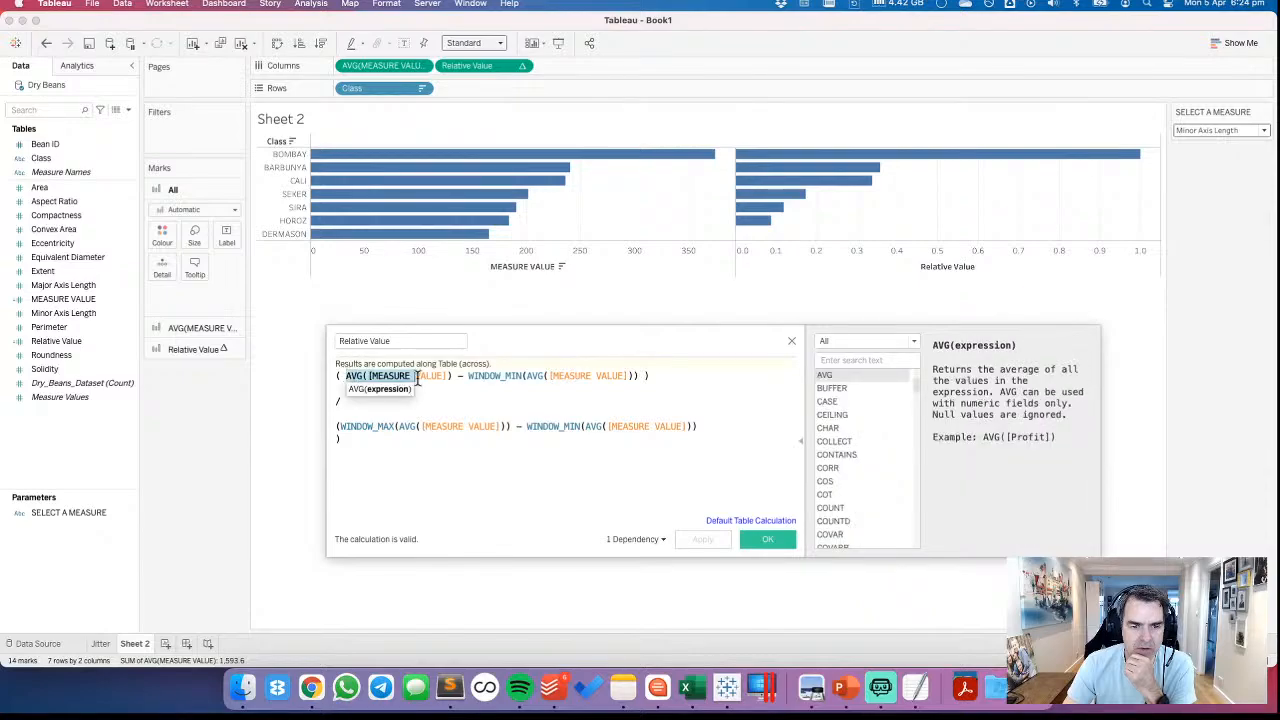
left_click_drag(346, 376, 450, 376)
mouse_move(418, 167)
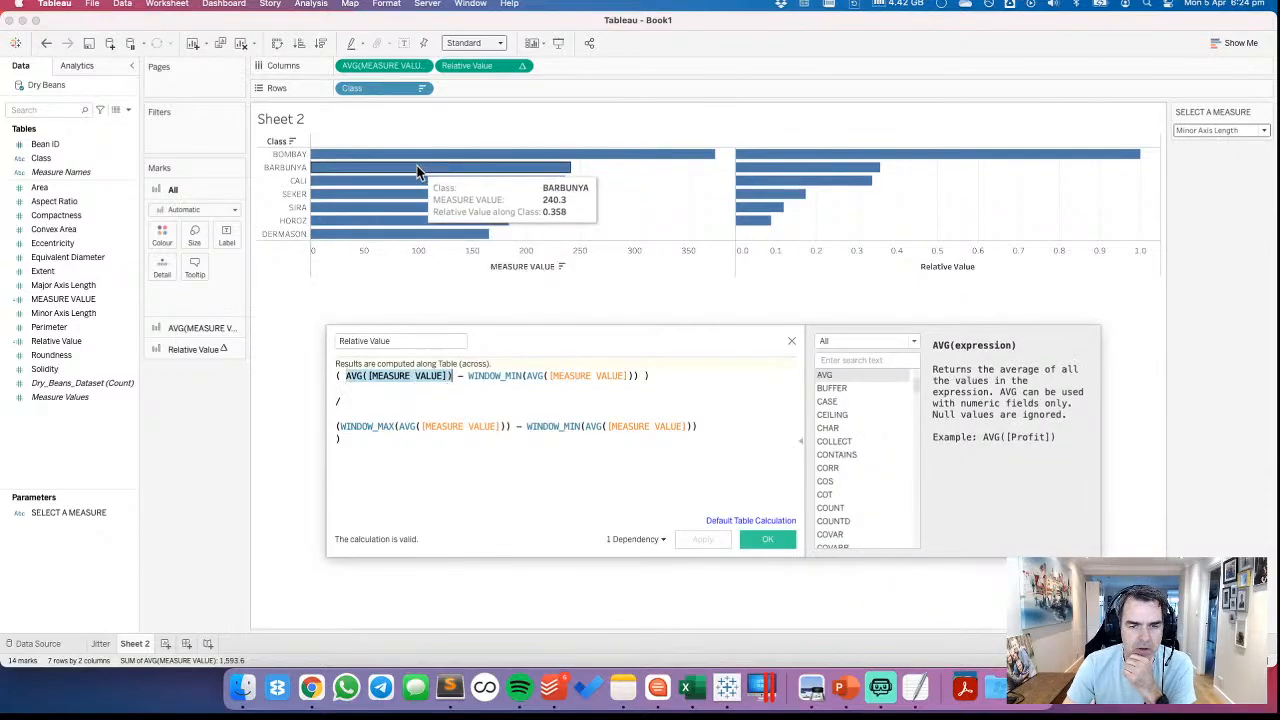
left_click(483, 376)
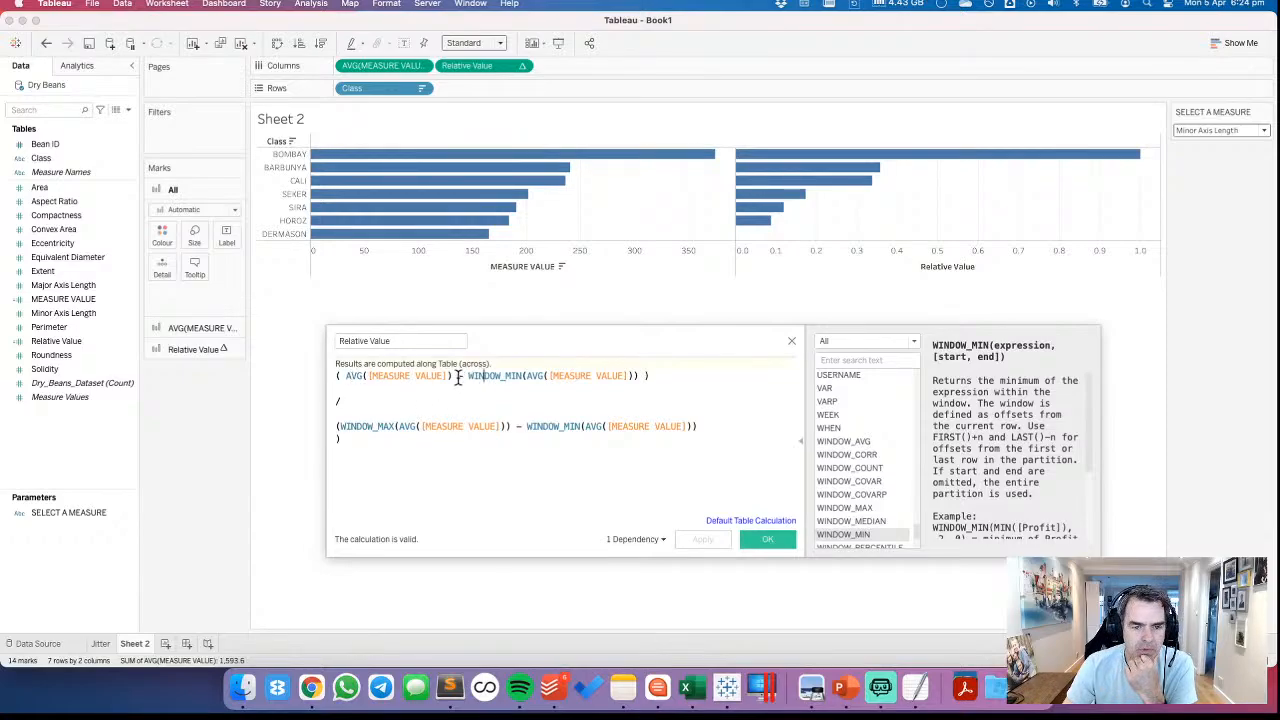
Change the first line of the Relative Value formula to divide AVG([MEASURE VALUE]) by WINDOW_MAX(AVG([MEASURE VALUE]))
type("/")
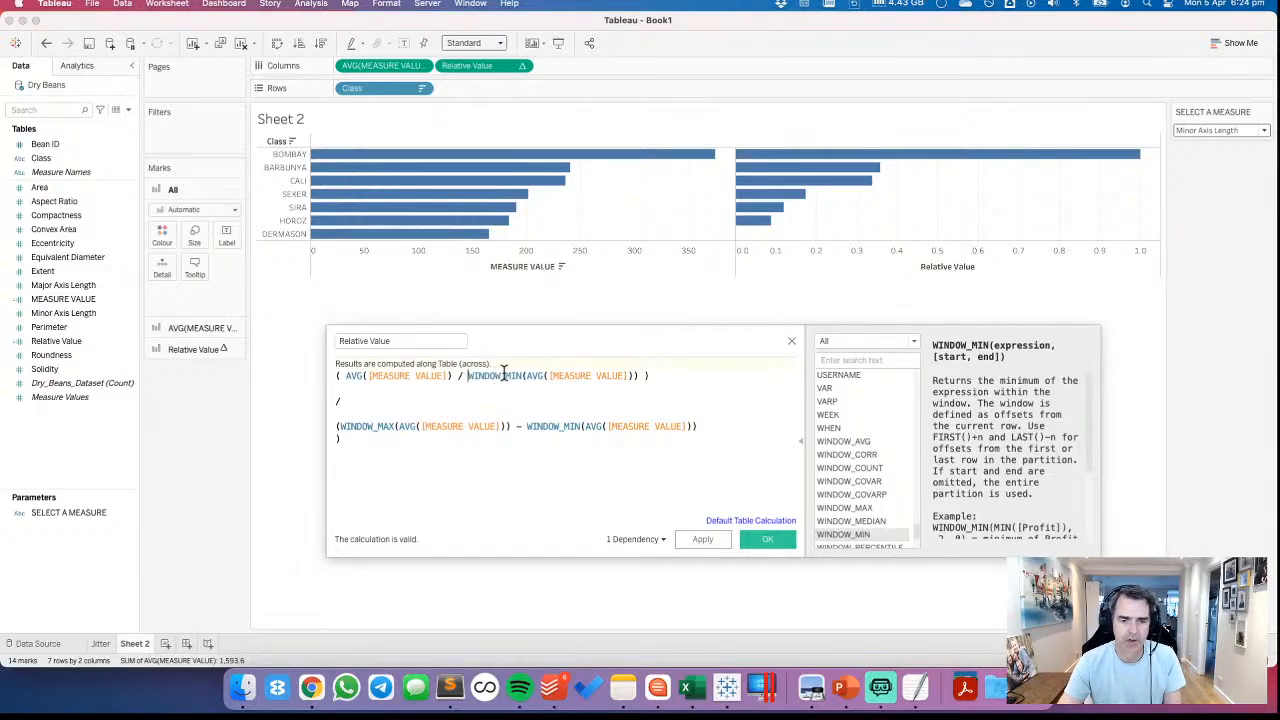
left_click(518, 376)
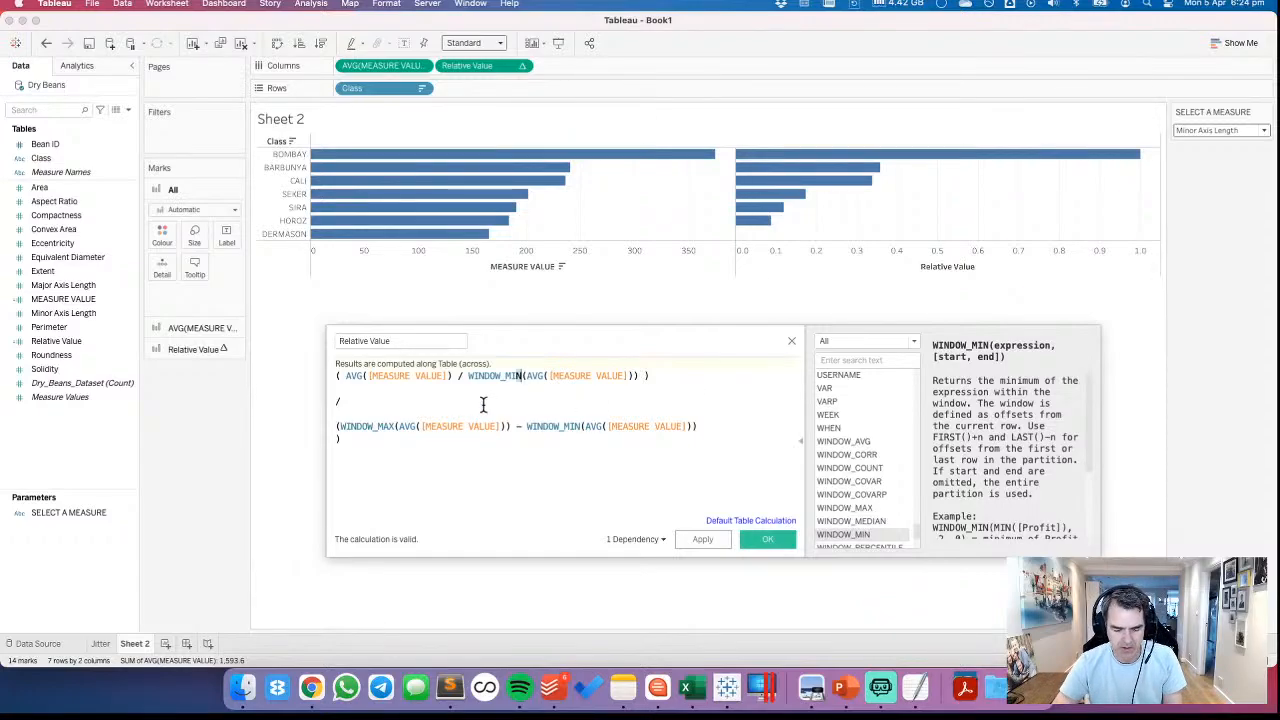
key("BackSpace")
key("BackSpace")
type("AX")
key("super+Right")
key("Down")
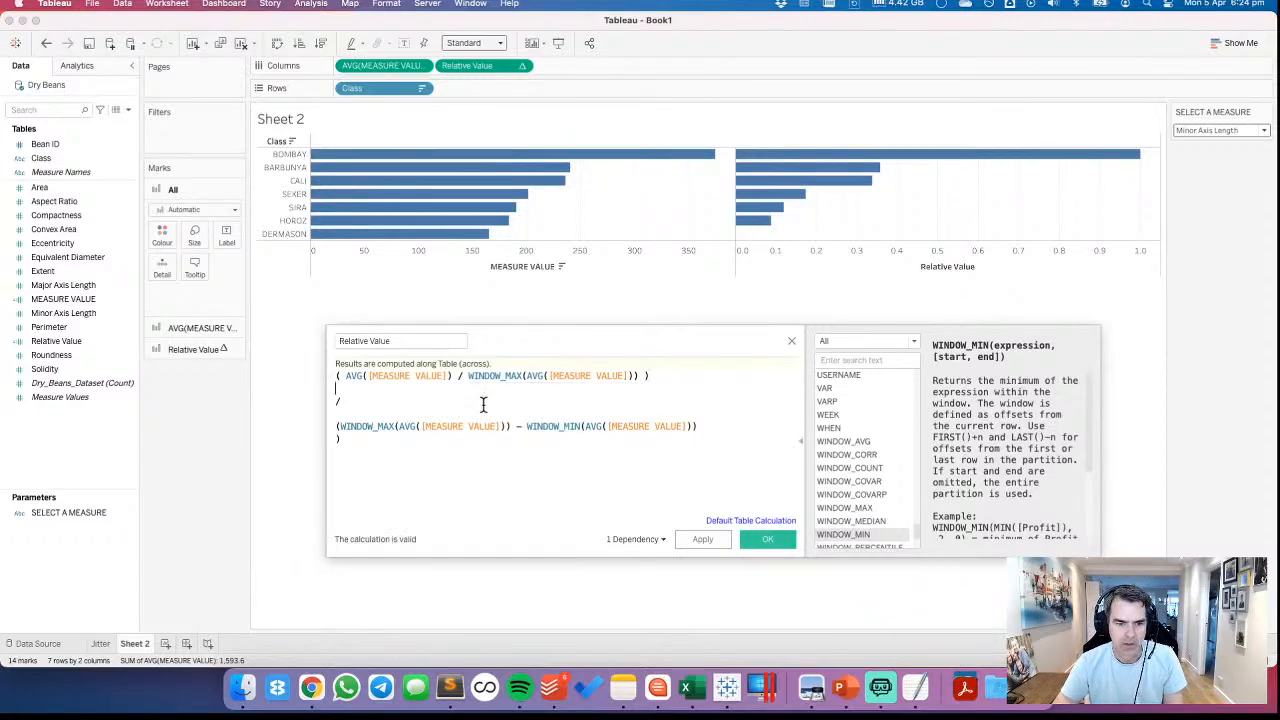
Delete the old division and WINDOW_MAX minus WINDOW_MIN denominator below the first formula line, and save the Relative Value calculation
key("shift+super+Down")
key("BackSpace")
left_click(706, 540)
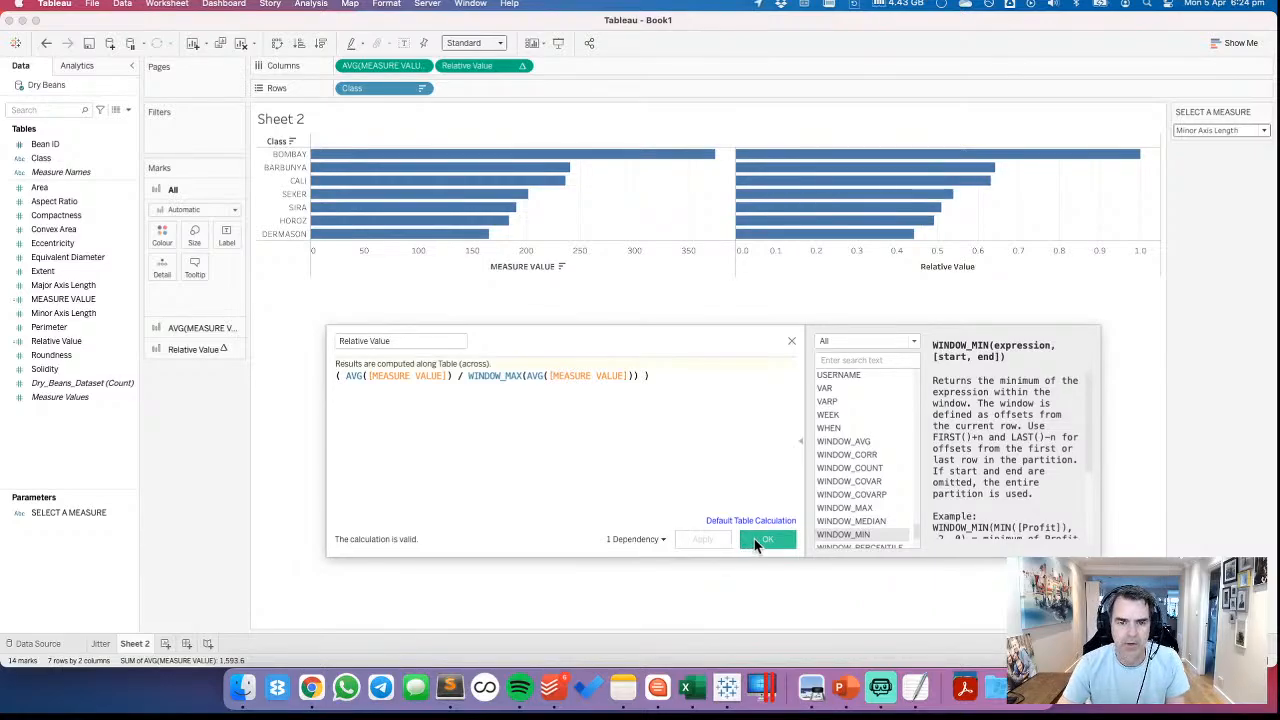
left_click(757, 541)
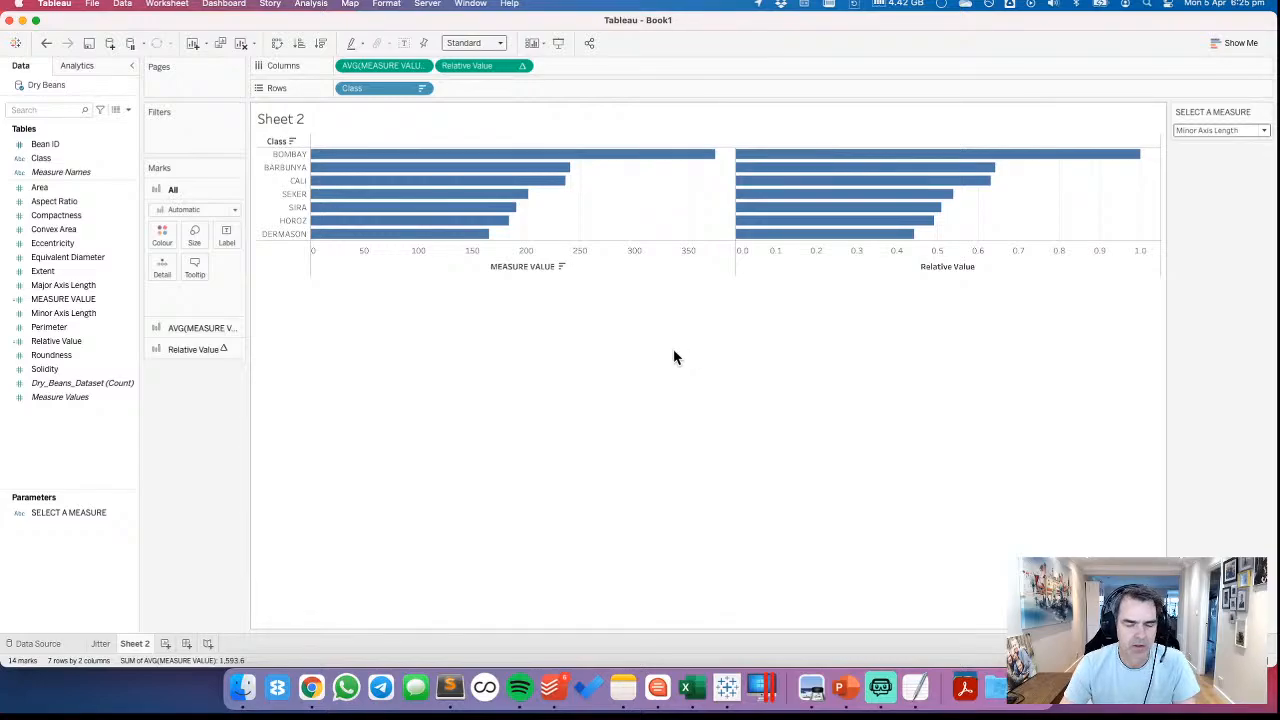
Remove AVG(MEASURE VALUE) from the columns and test the Relative Value chart with Aspect Ratio and Convex Area
left_click_drag(400, 65, 383, 23)
left_click(1259, 128)
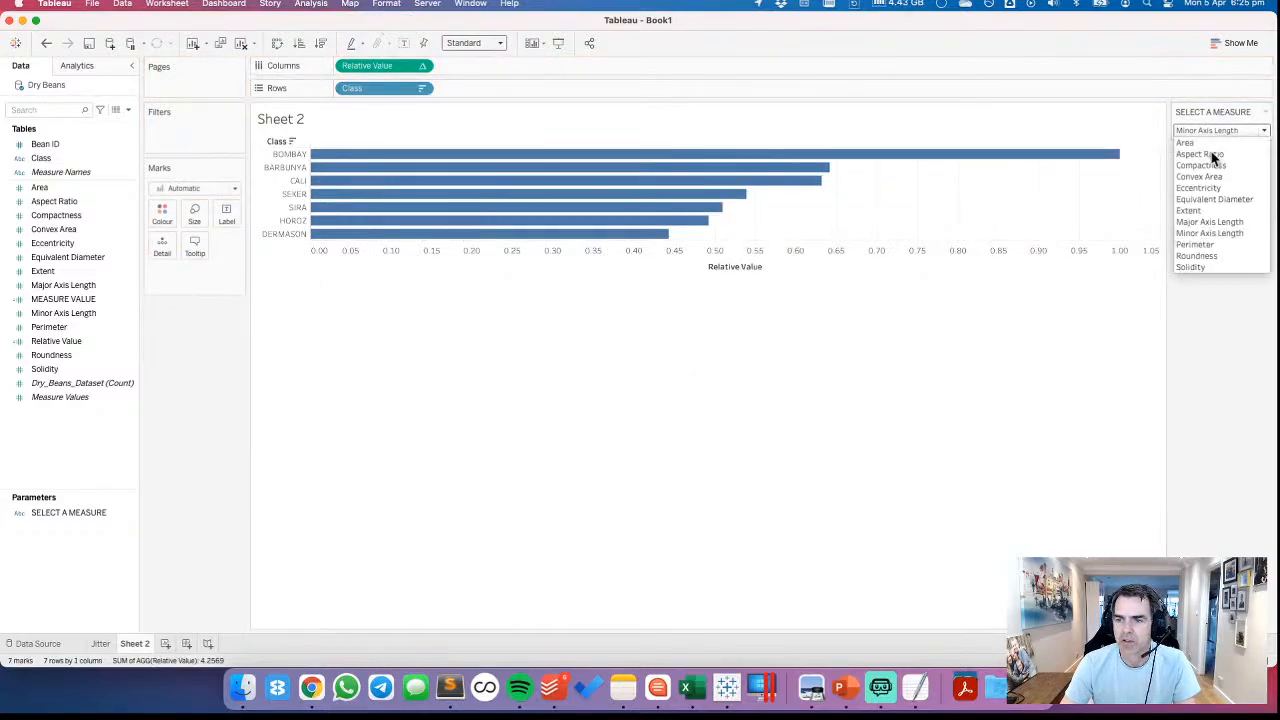
left_click(1212, 157)
left_click(1203, 135)
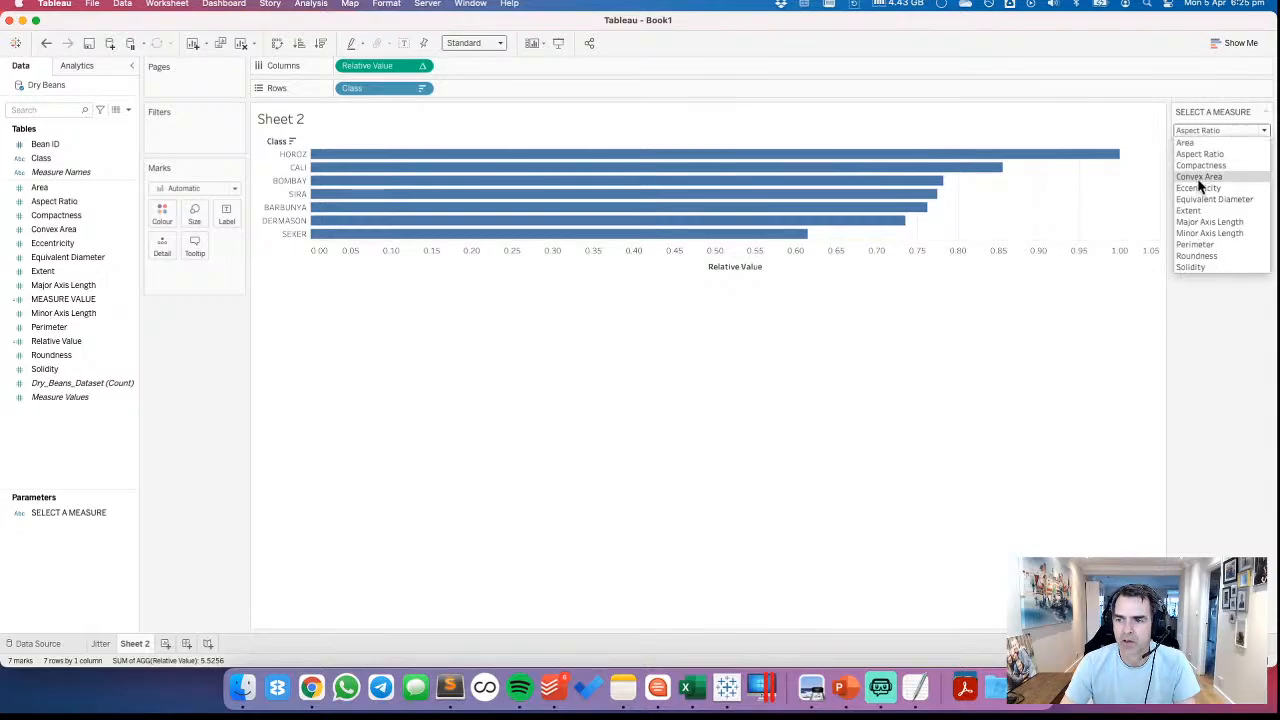
left_click(1197, 178)
Colour the bars by Class and display the SELECT A MEASURE parameter as a radio-button list
left_click(40, 231)
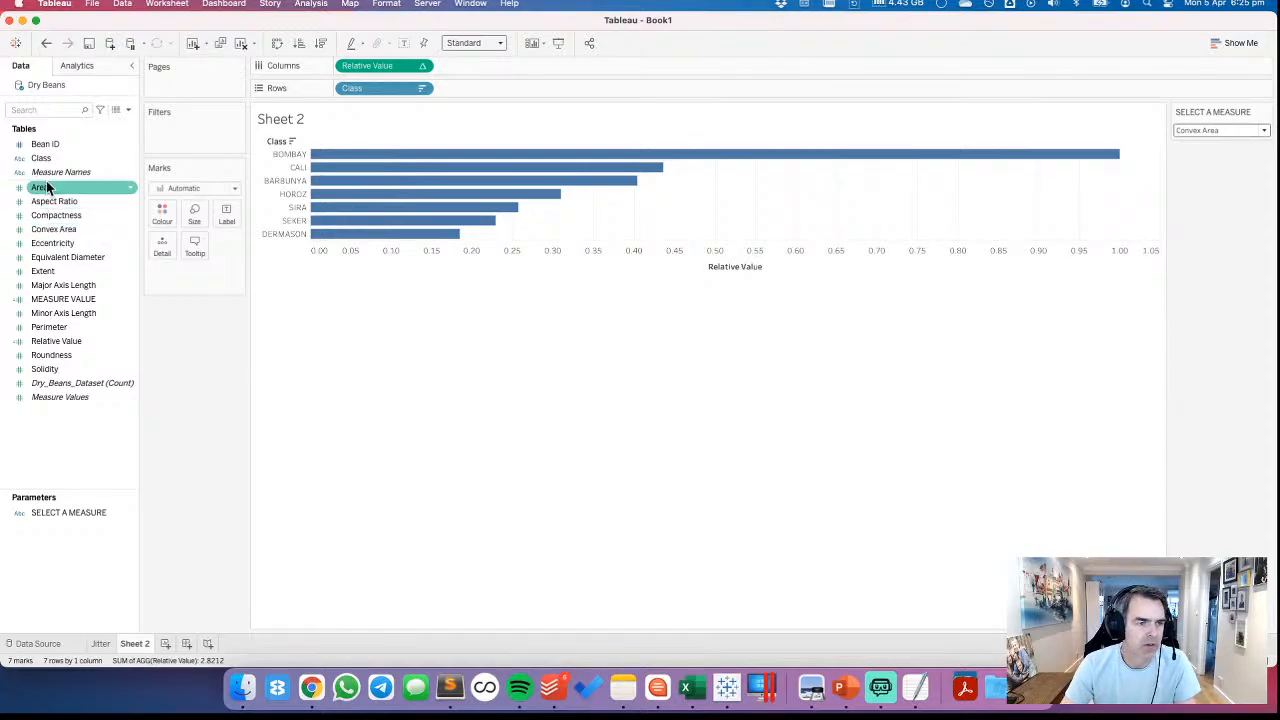
left_click_drag(41, 158, 162, 214)
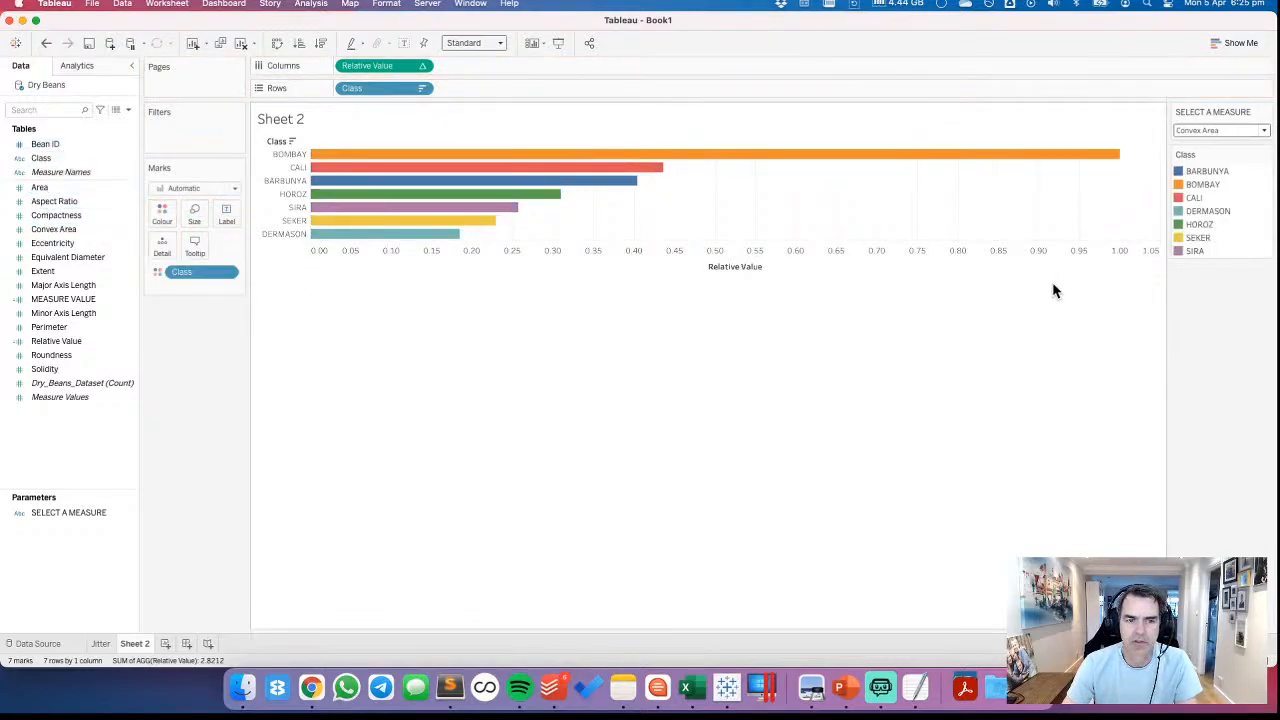
left_click(1203, 133)
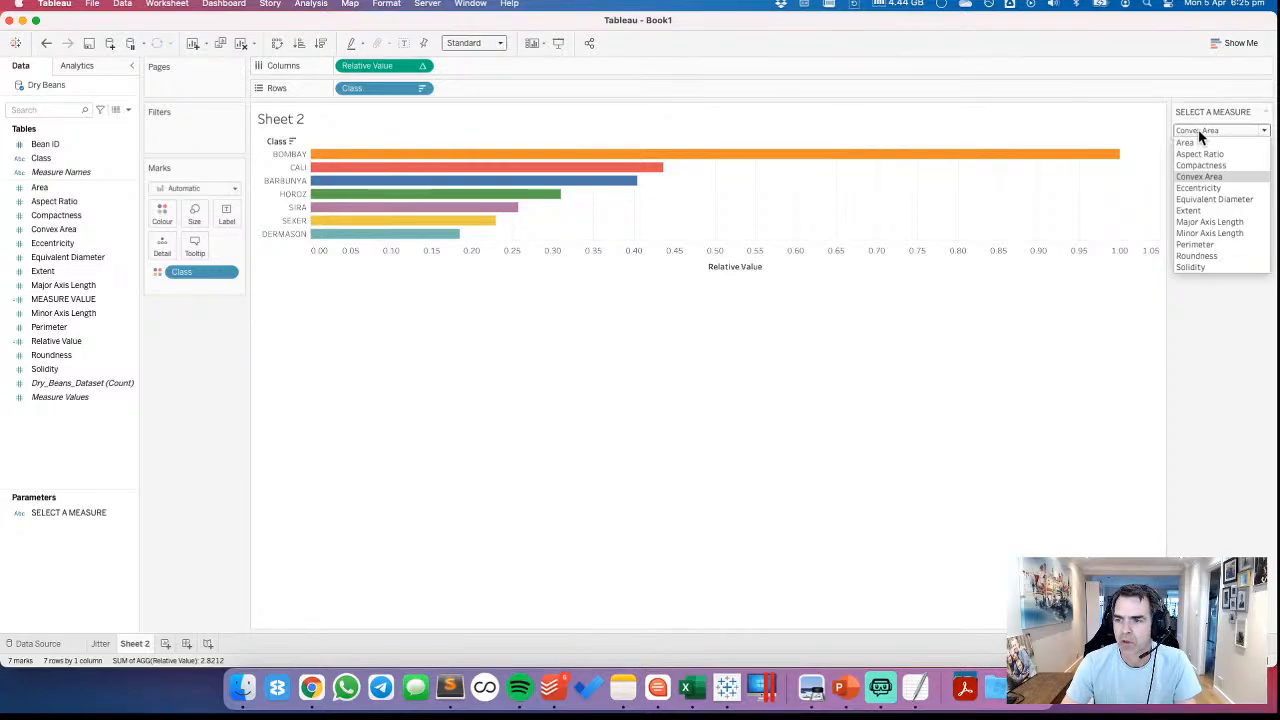
left_click(1265, 112)
left_click(1265, 112)
left_click(1200, 212)
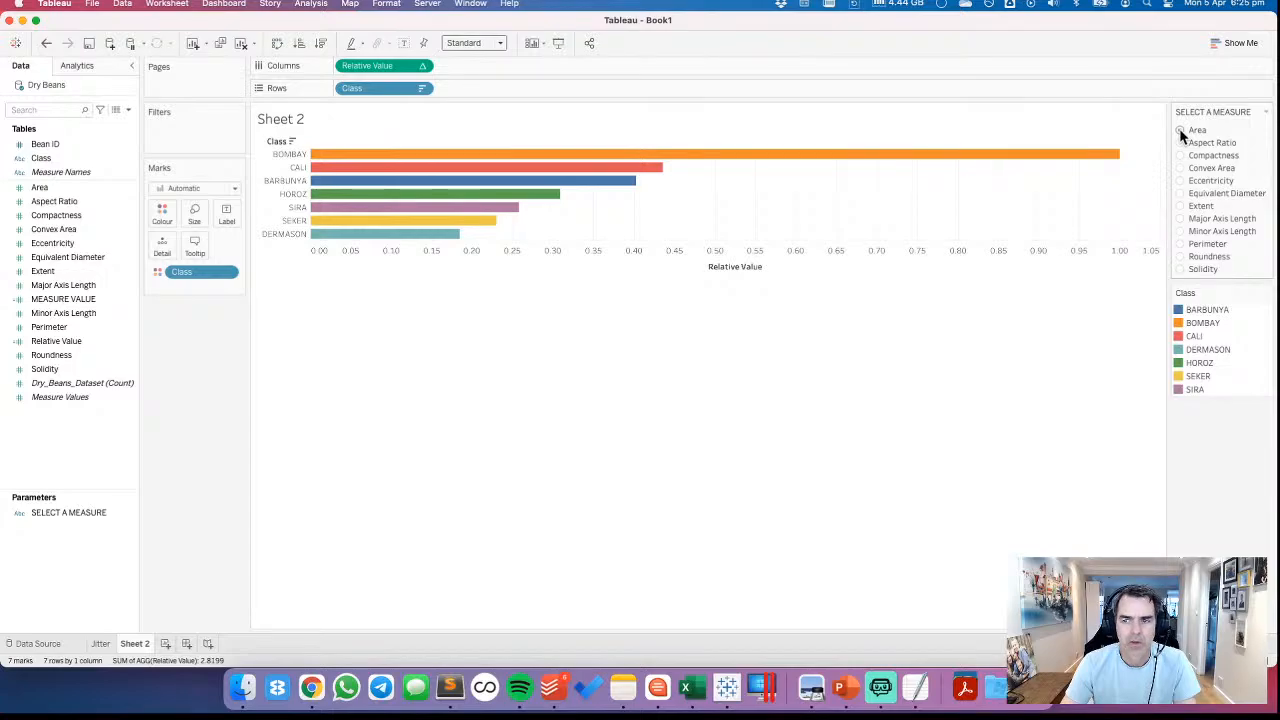
Highlight BOMBAY in the Class legend and compare its relative bar across the measures from Area through to Solidity
left_click(1180, 130)
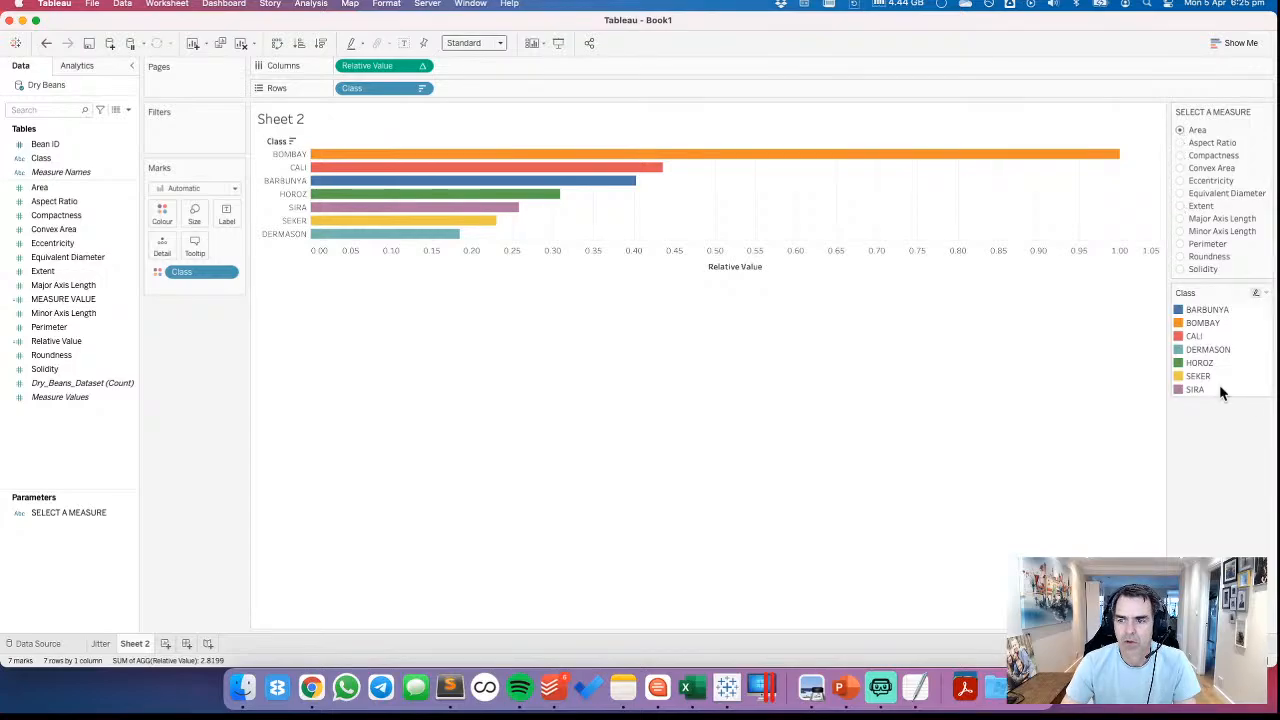
left_click(1200, 322)
left_click(1180, 143)
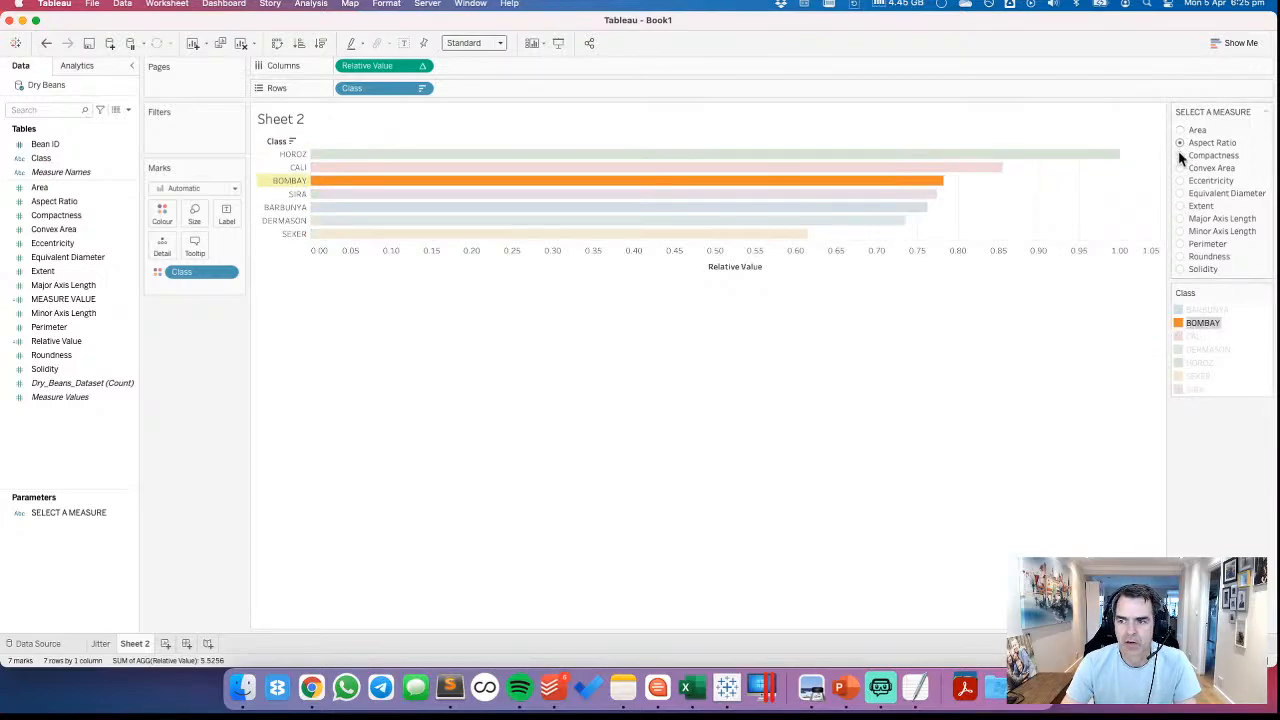
left_click(1180, 156)
left_click(1180, 168)
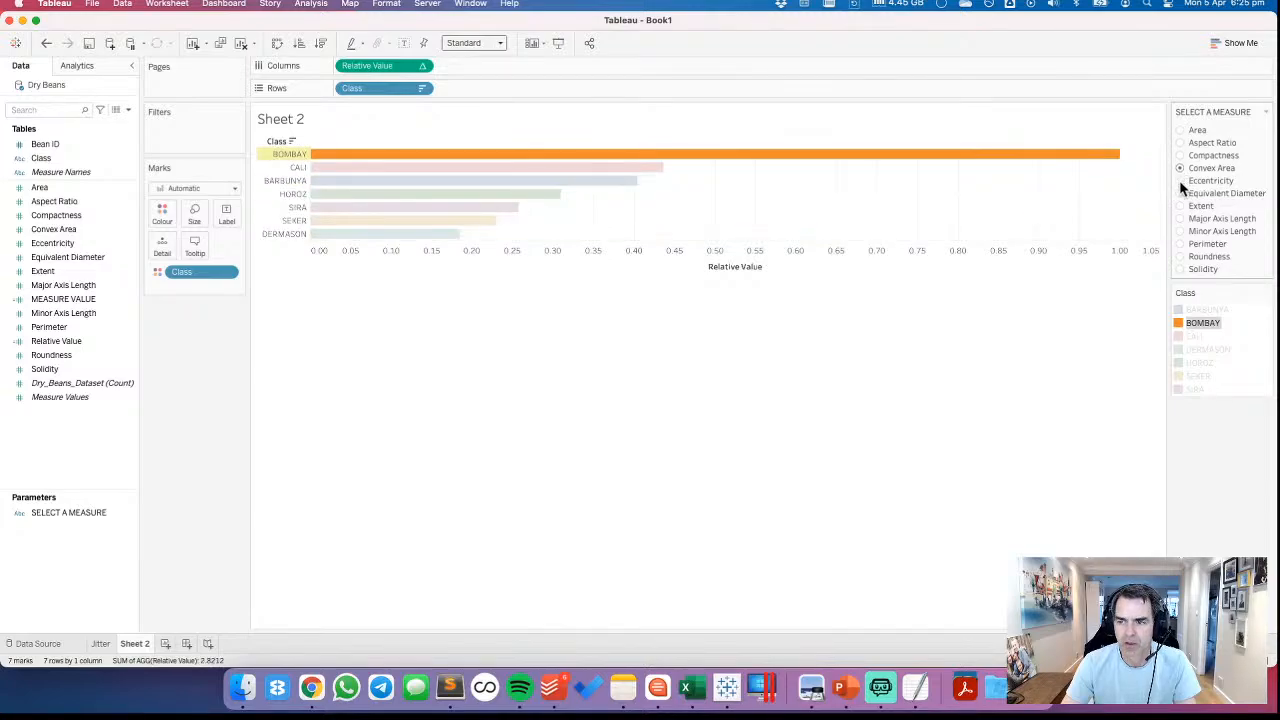
left_click(1180, 181)
left_click(1180, 193)
left_click(1180, 206)
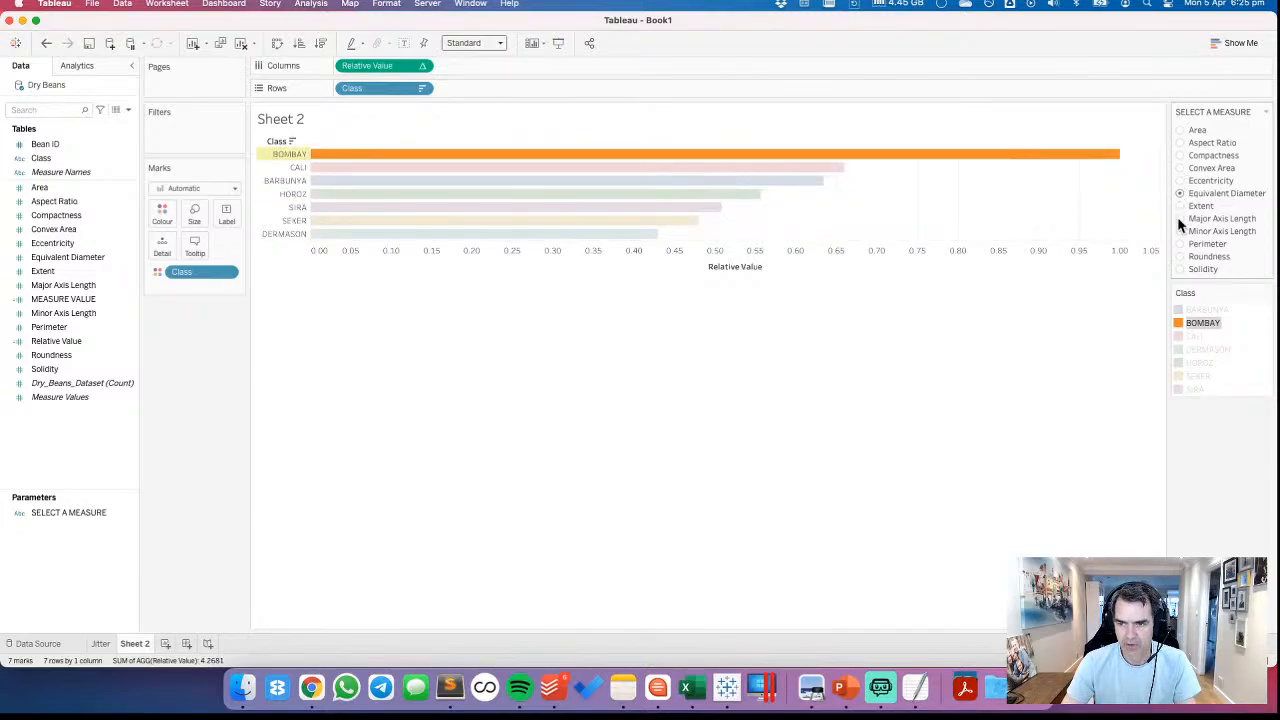
left_click(1180, 219)
left_click(1180, 231)
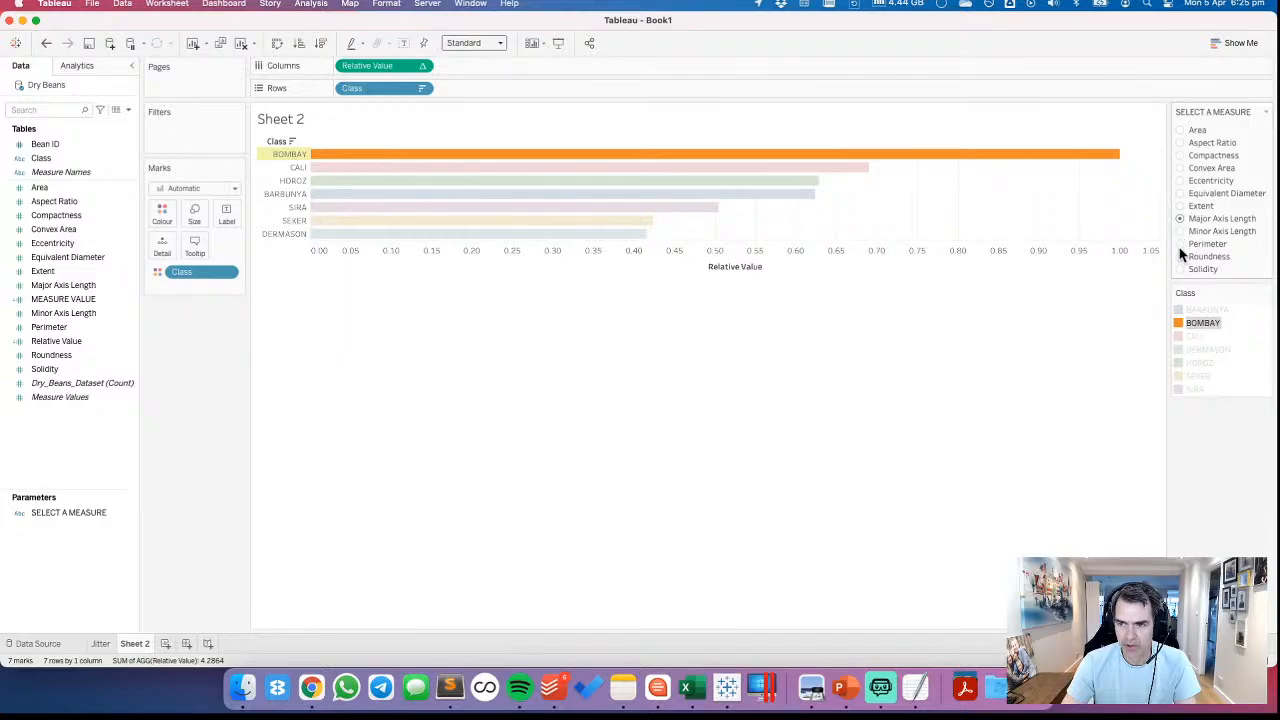
left_click(1180, 244)
left_click(1180, 269)
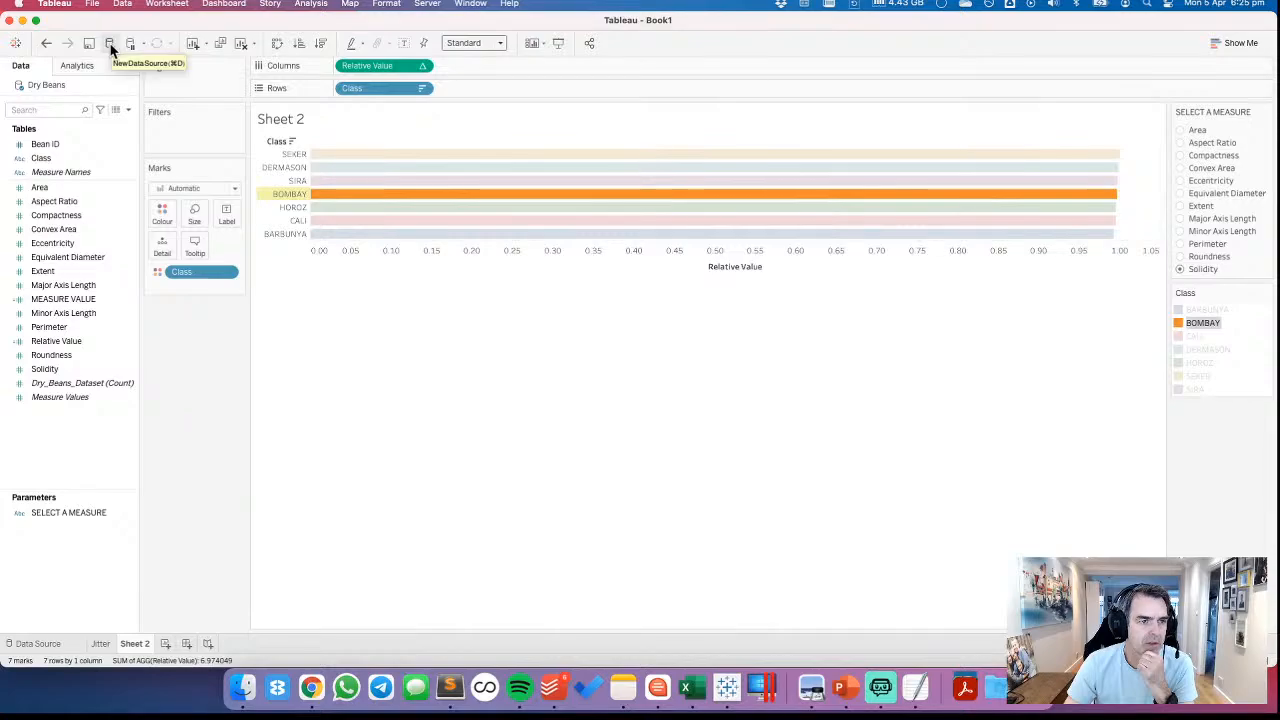
Duplicate the Dry Beans data source and open the copy for editing
right_click(49, 86)
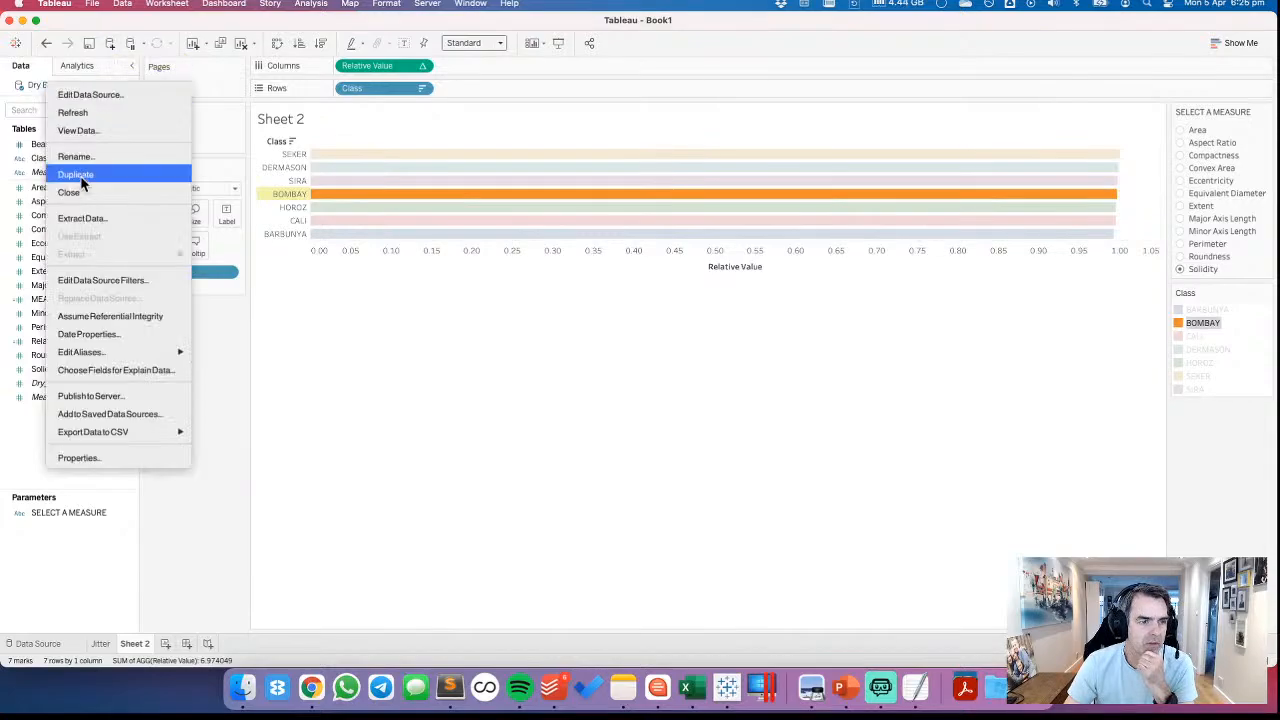
left_click(62, 174)
right_click(49, 100)
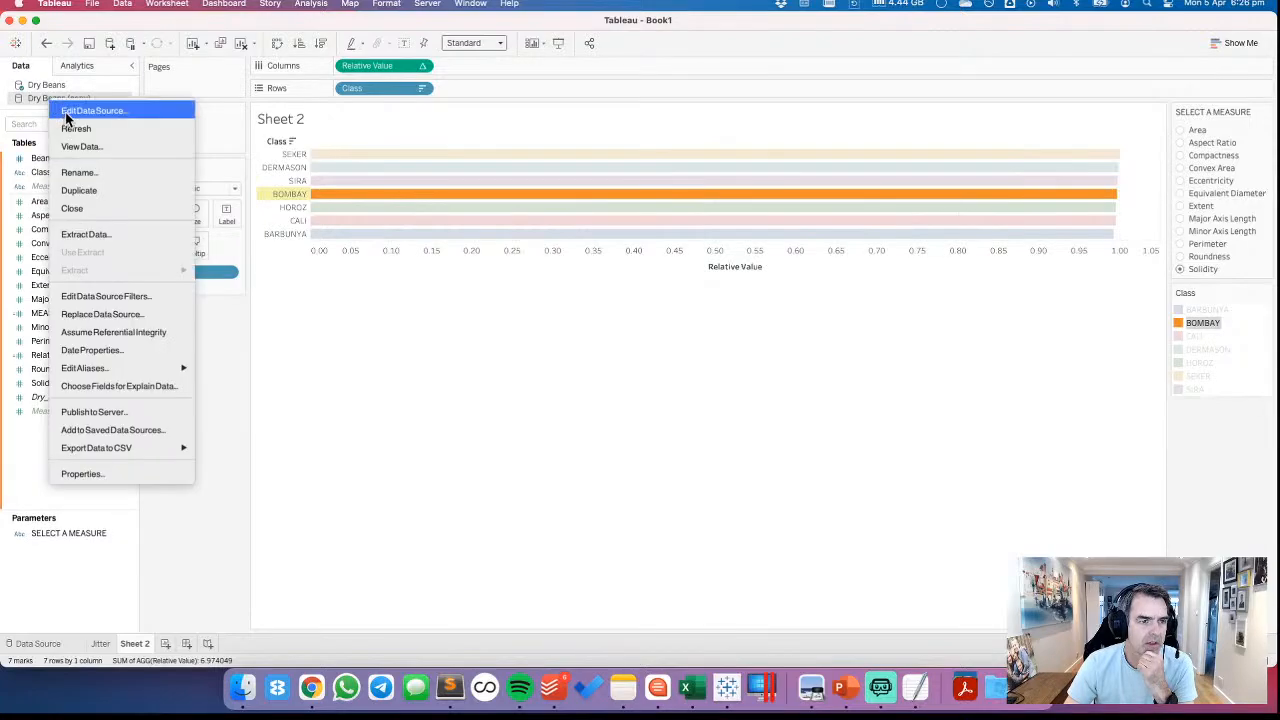
left_click(68, 112)
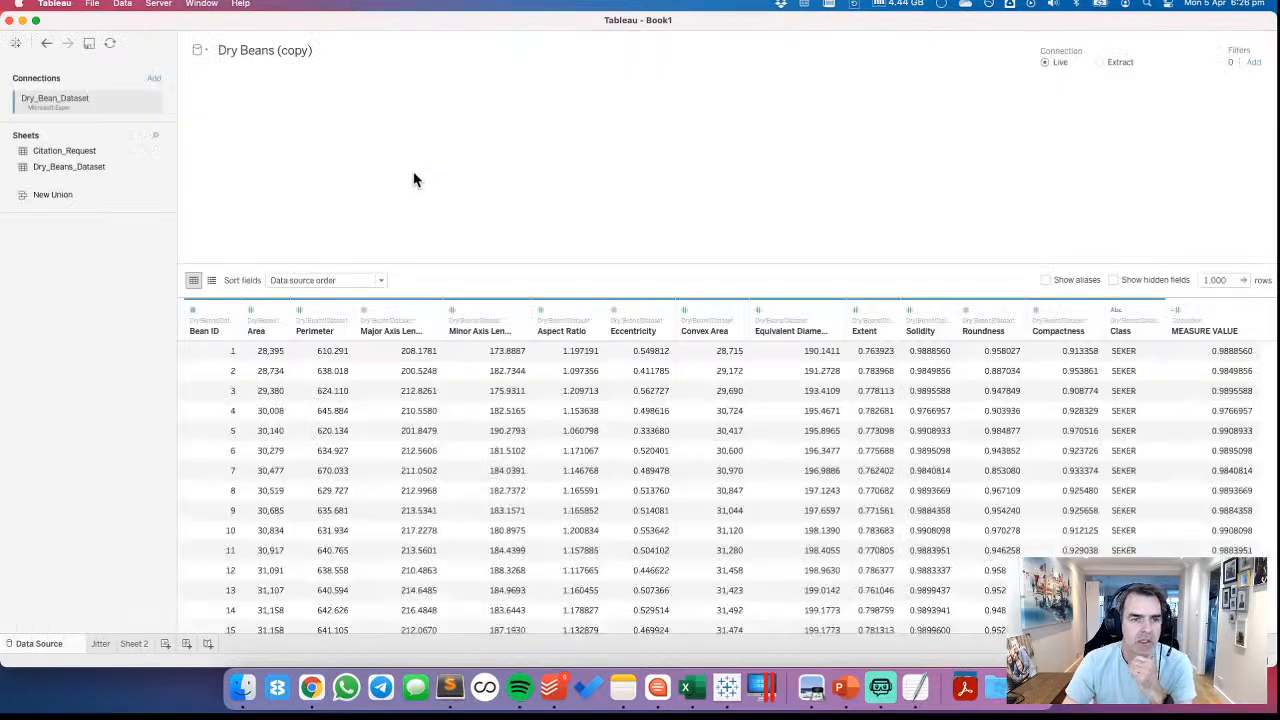
Delete the MEASURE VALUE calculated field from the Dry Beans (copy) data source
left_click(276, 310)
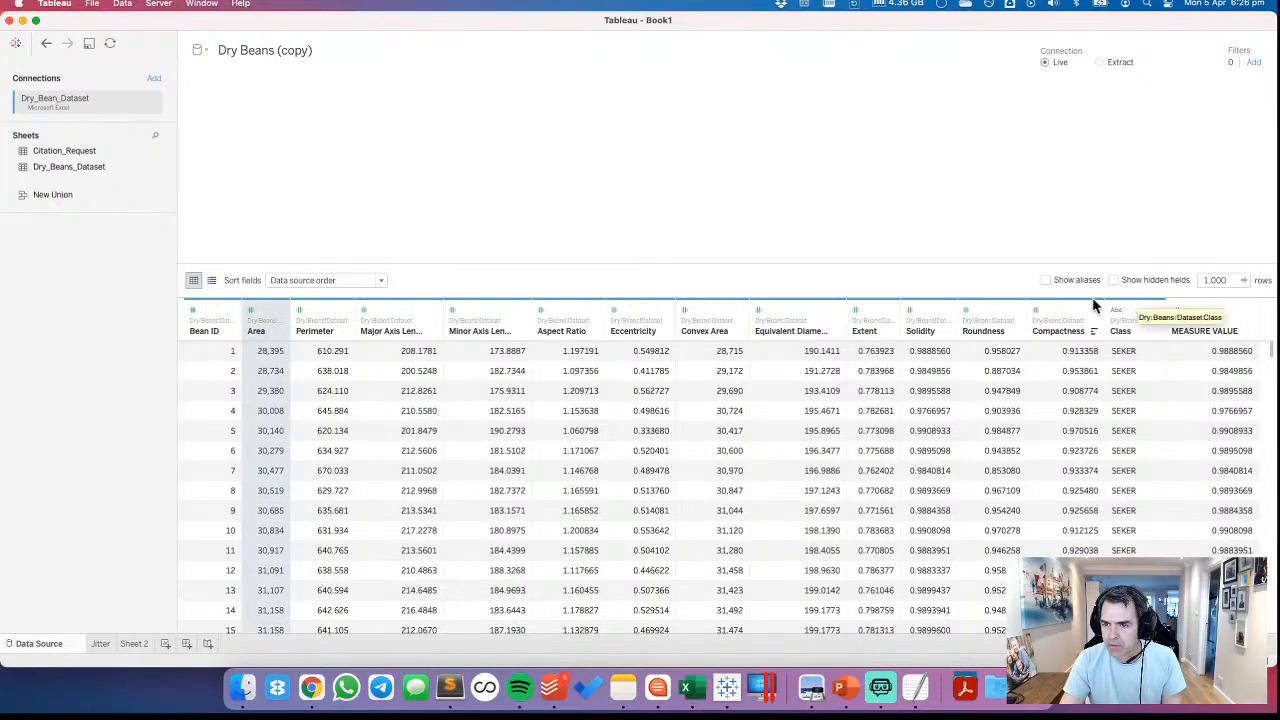
left_click(1120, 320, "shift")
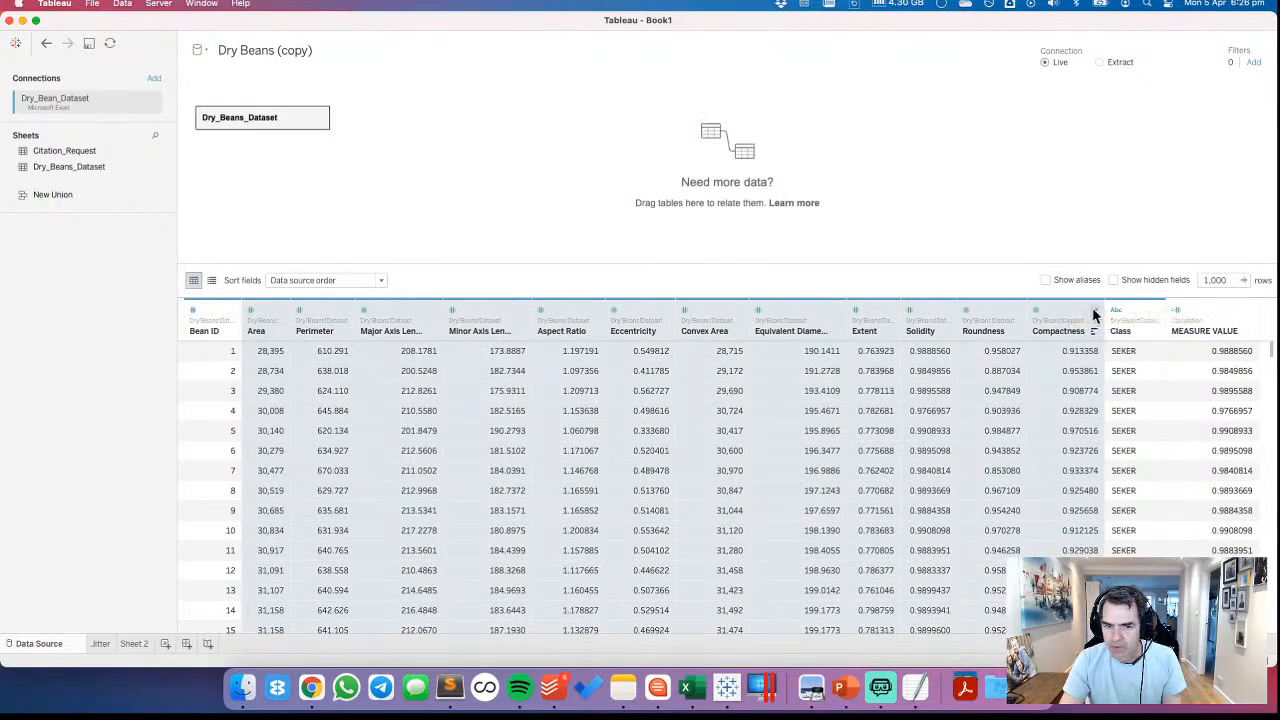
left_click(1249, 311)
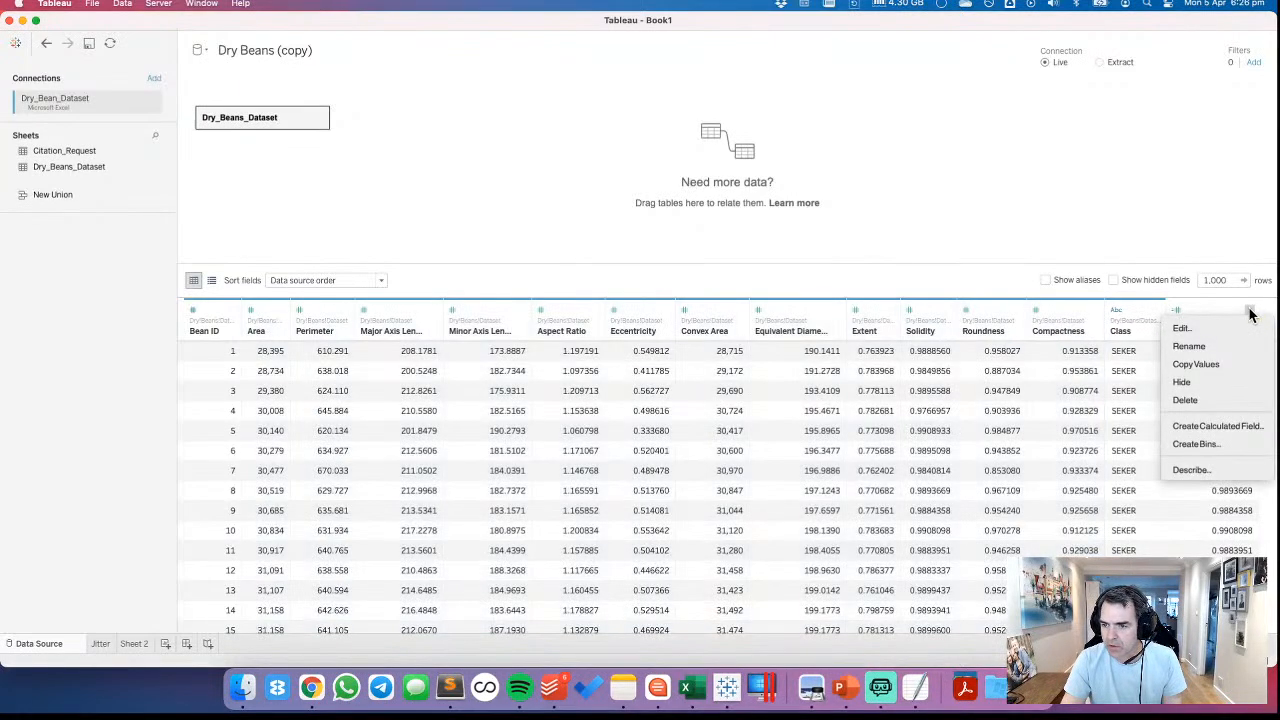
left_click(1185, 400)
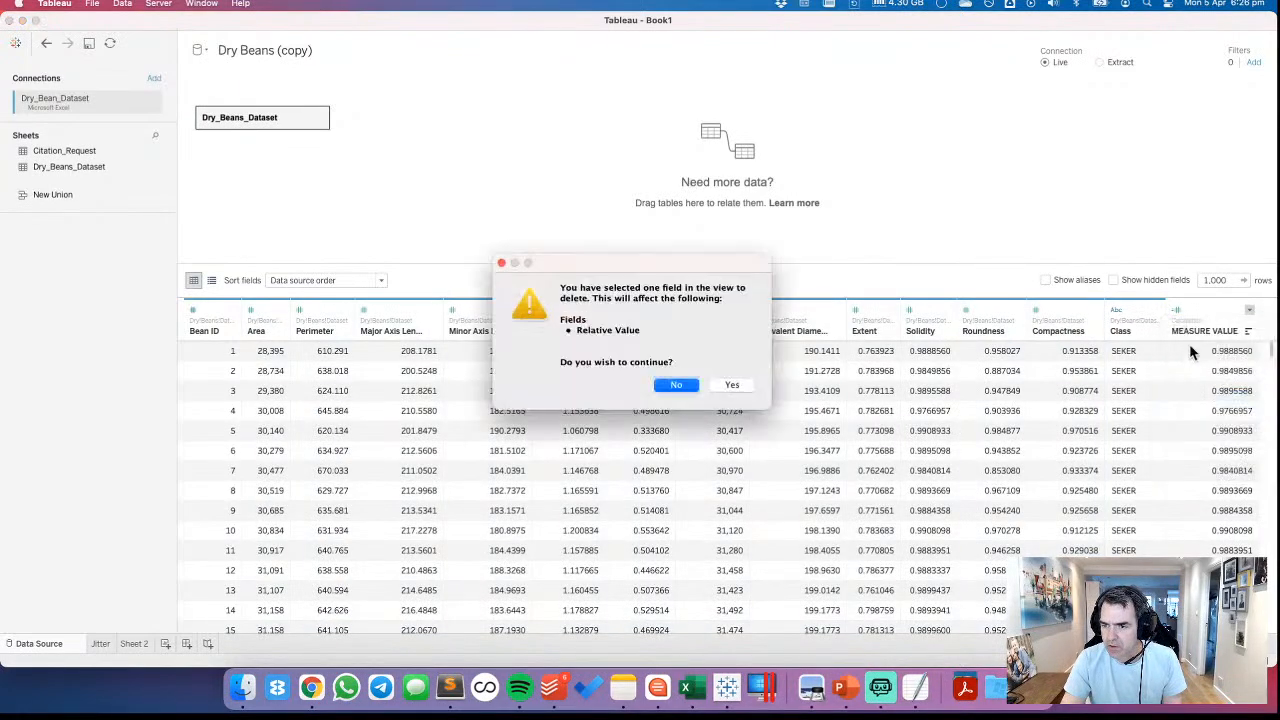
left_click(731, 386)
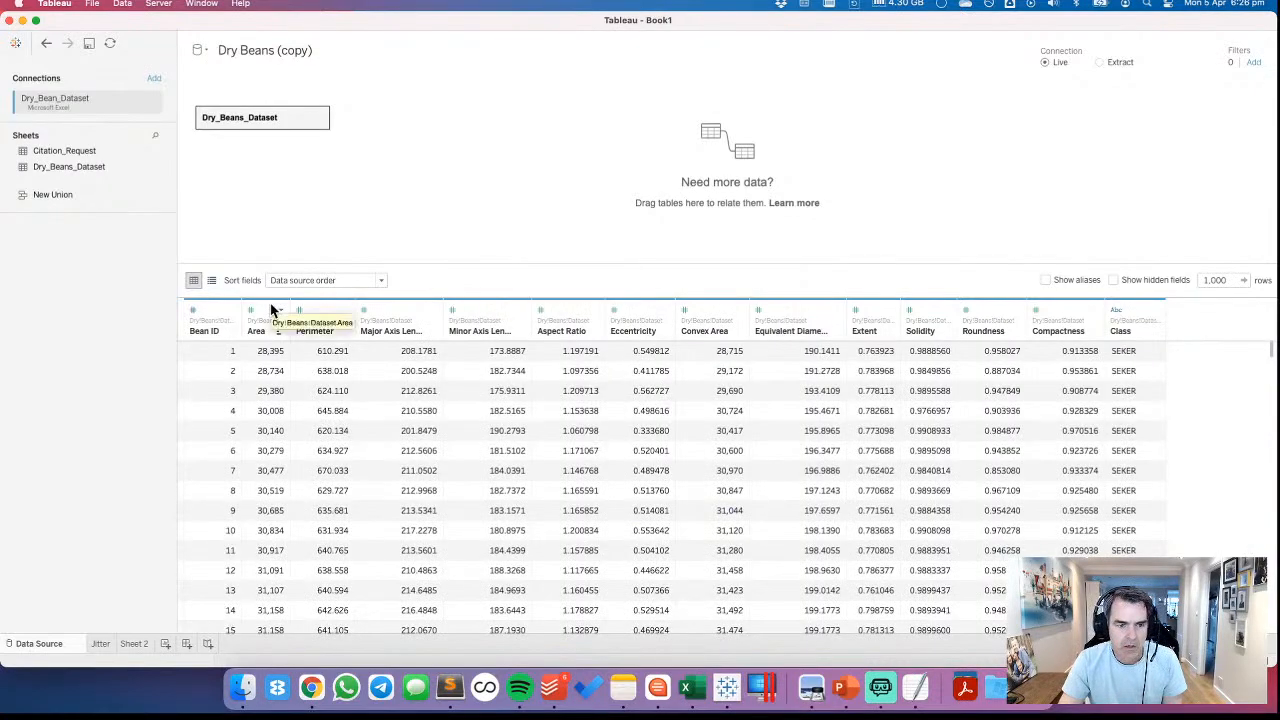
Pivot all measure columns from Area to Compactness in the Dry Beans (copy) data source
left_click(270, 311)
left_click(1072, 318, "shift")
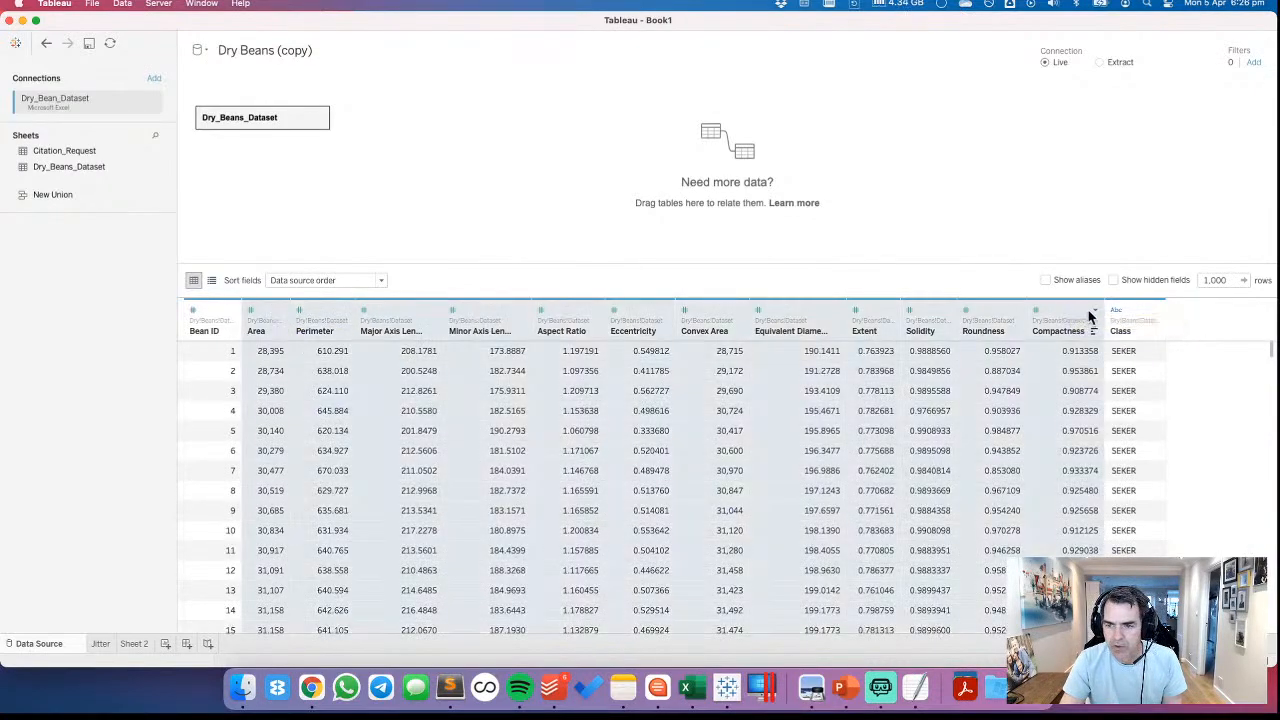
left_click(1093, 312)
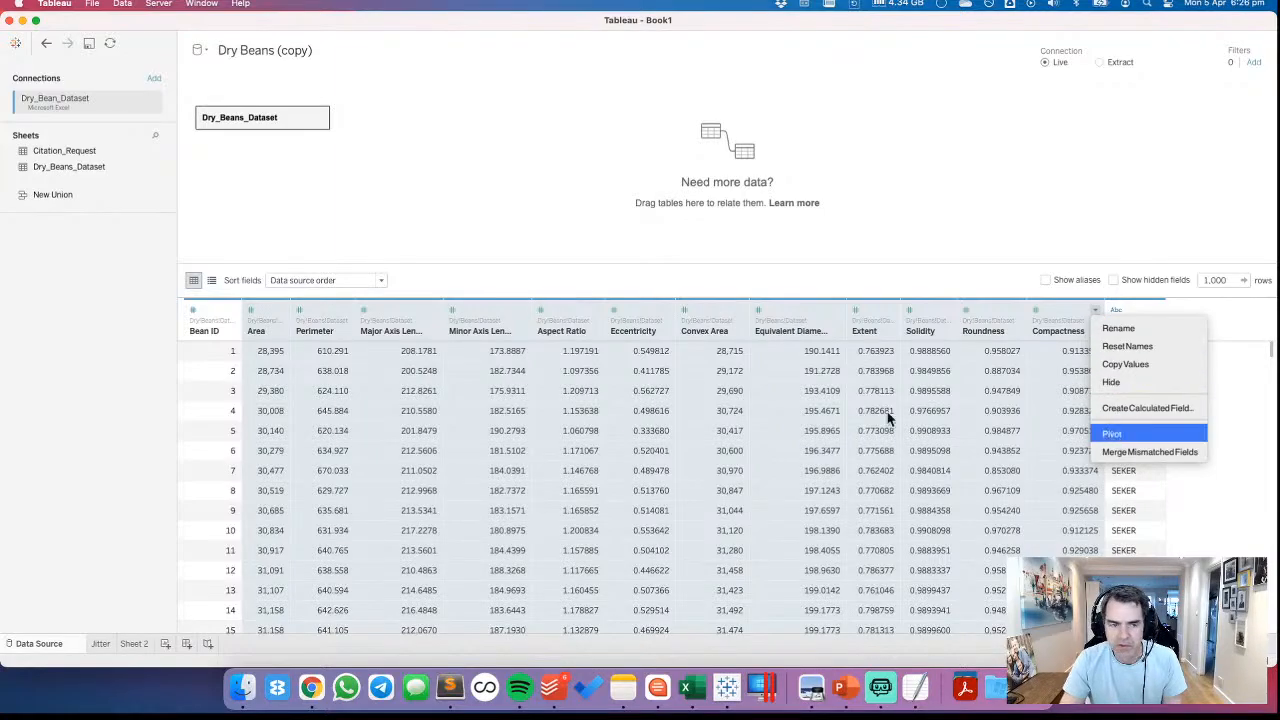
key("Return")
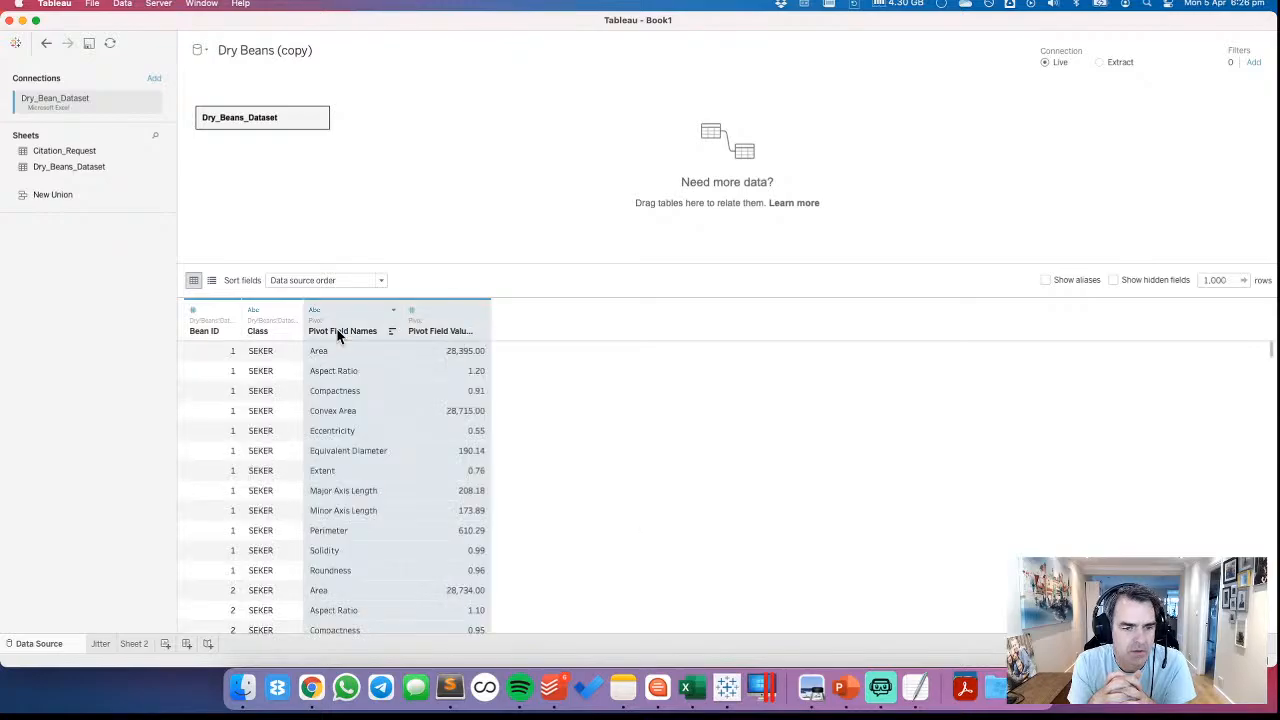
Rename the pivoted names column as Measure Name and the pivoted values column as Measure Value
double_click(345, 331)
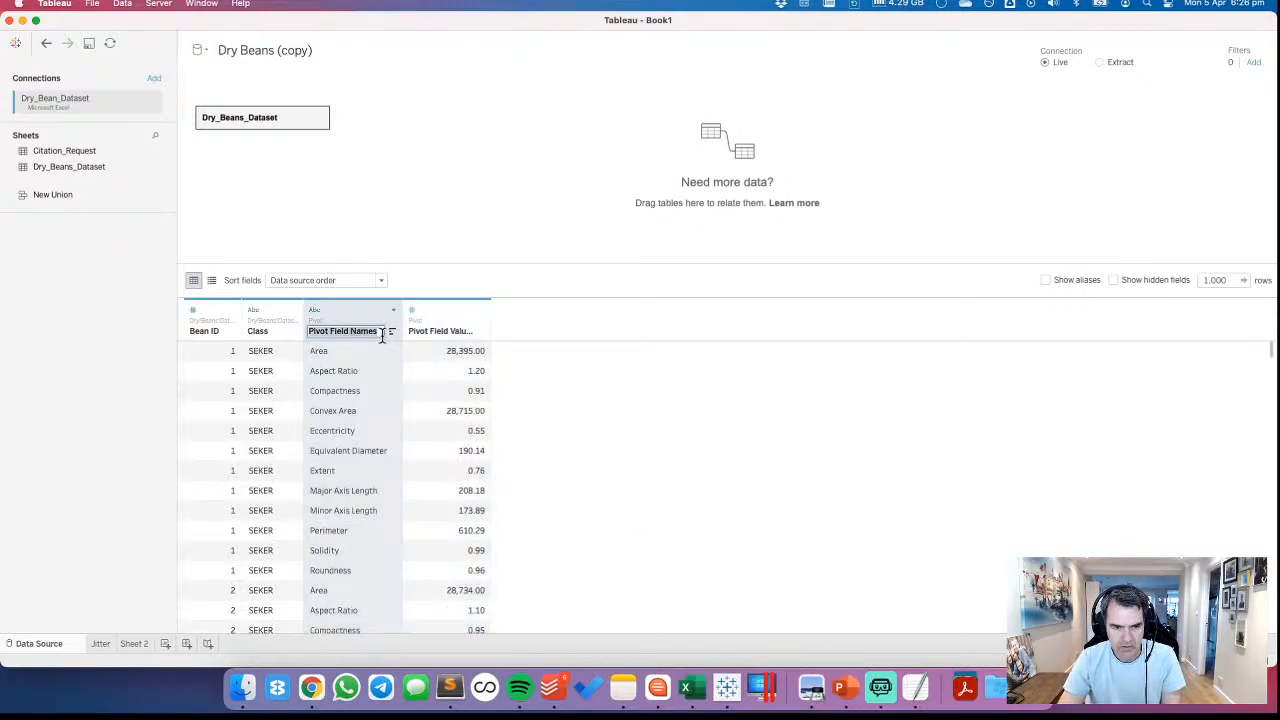
type("Meas")
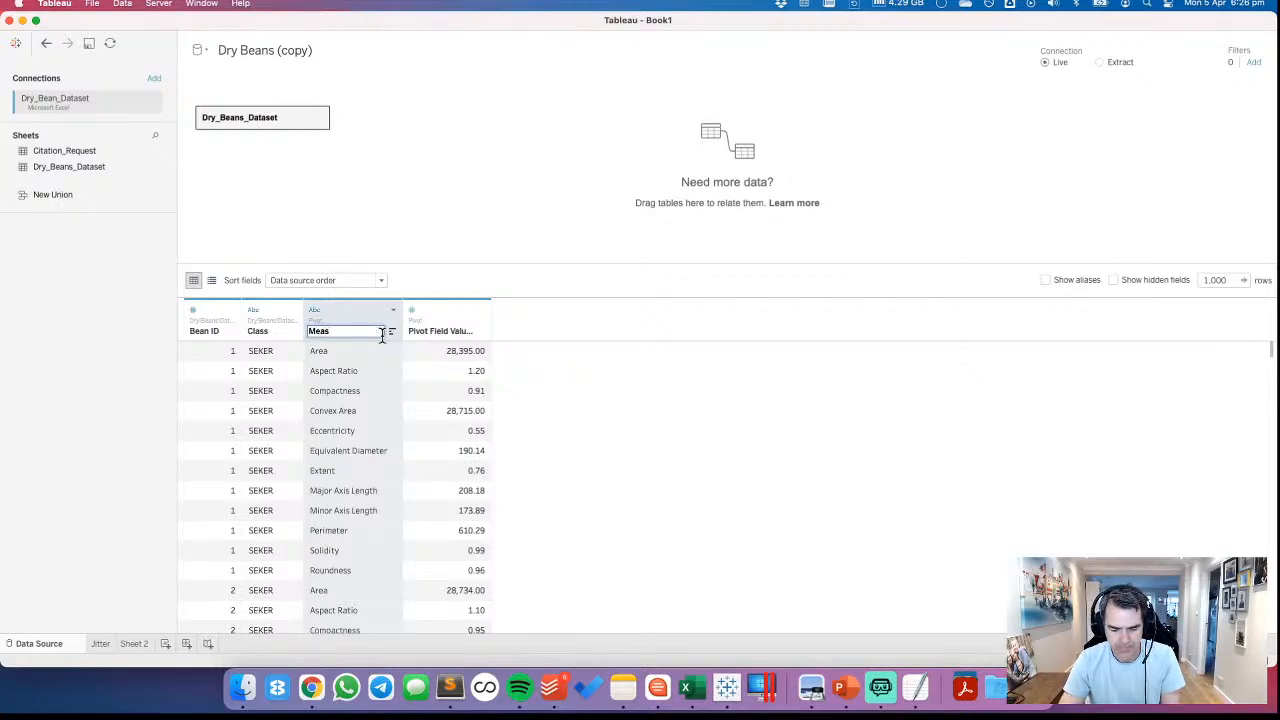
type("ure Name")
key("Tab")
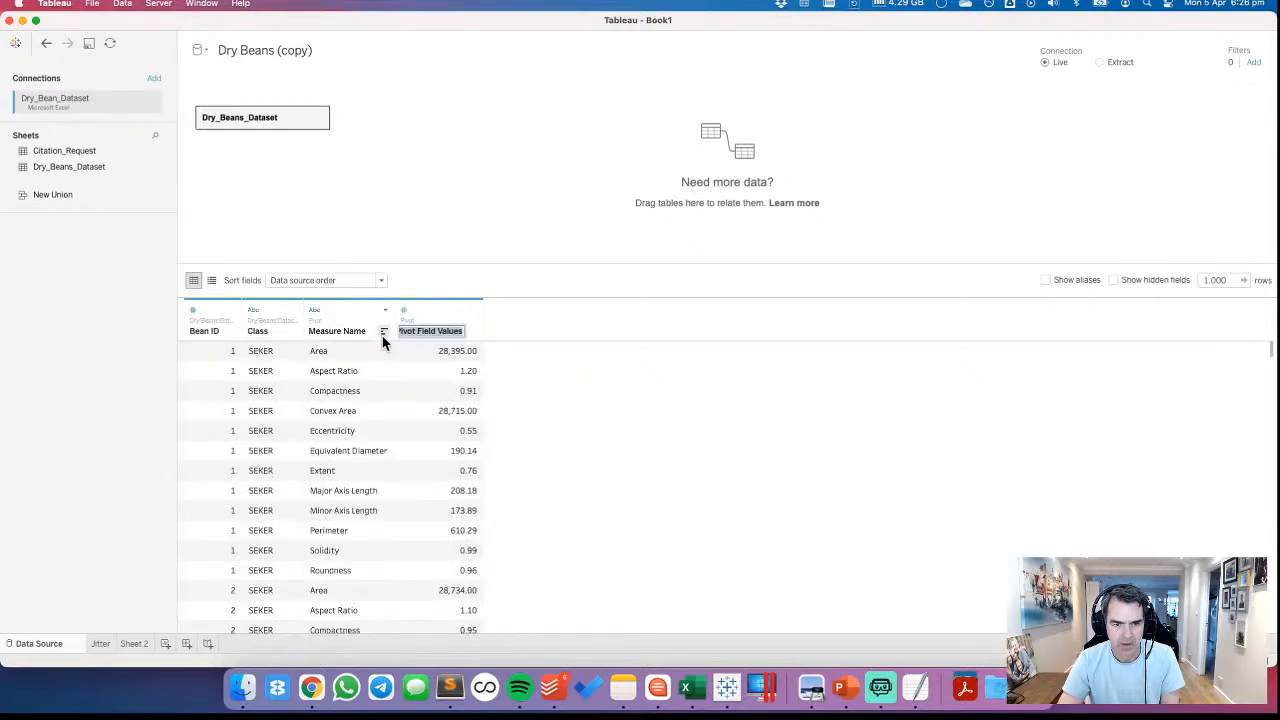
type("Meas")
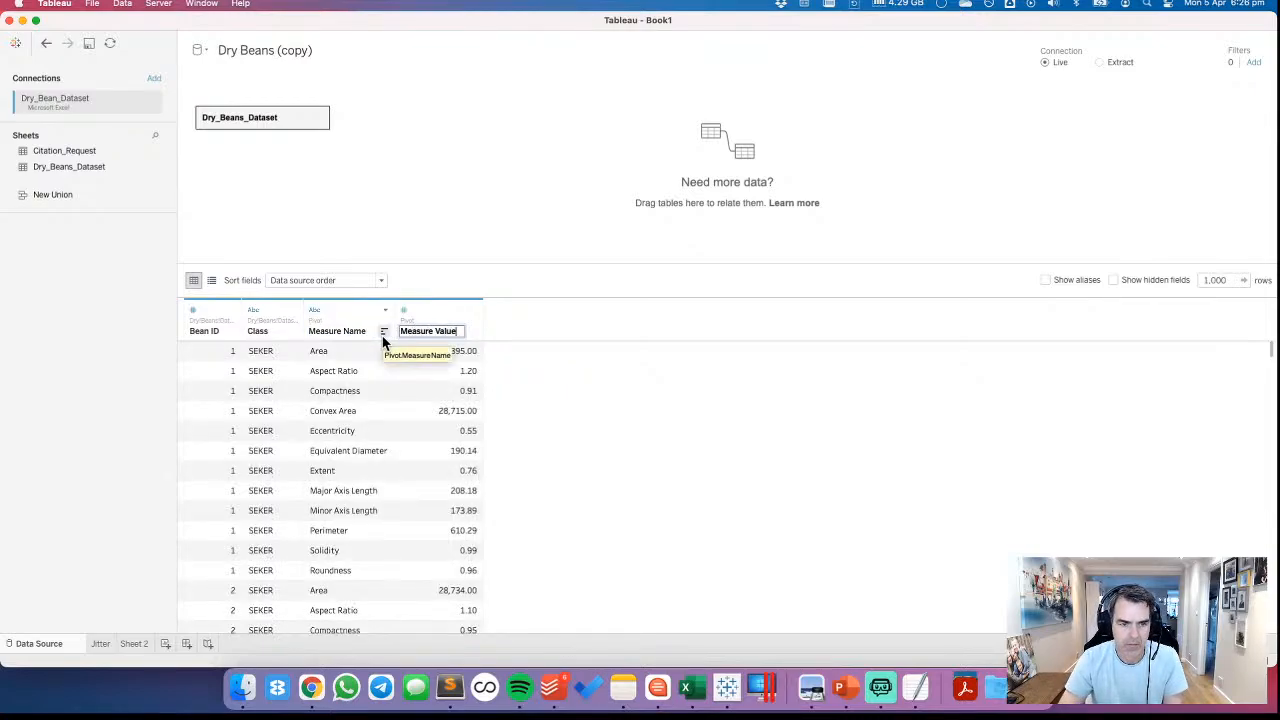
type("ure Value")
key("Return")
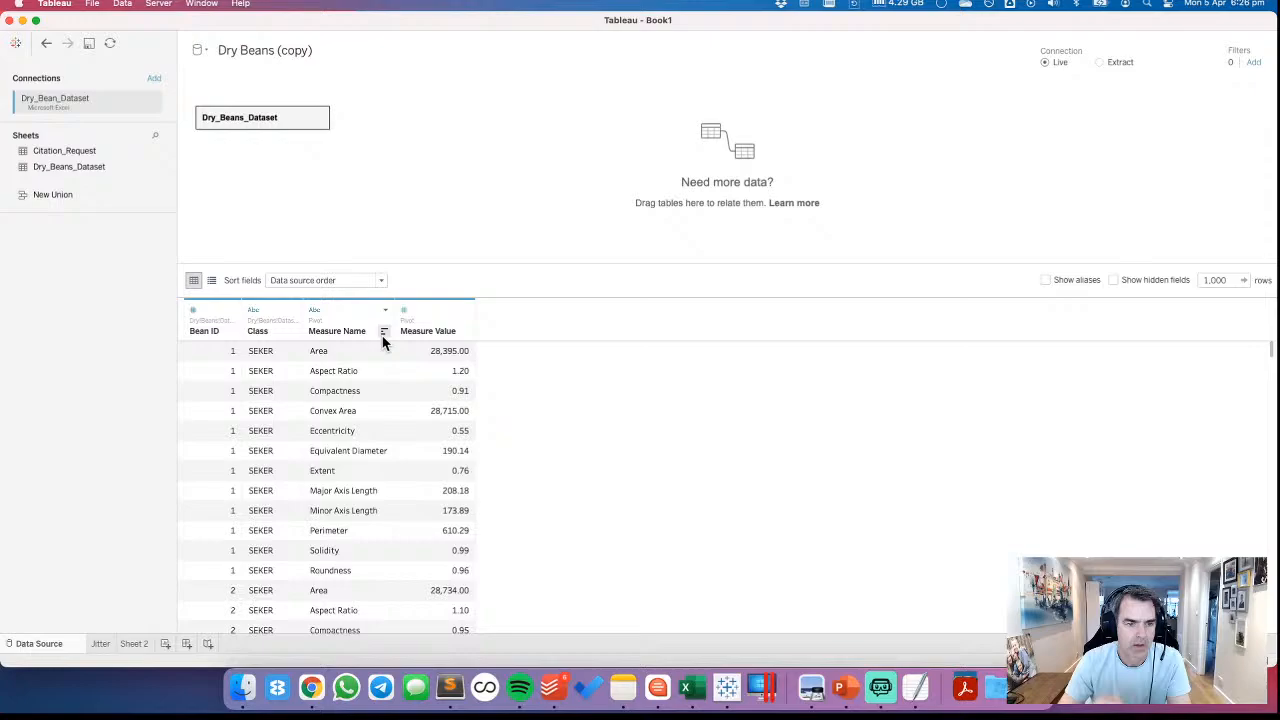
Add a new blank worksheet after Sheet 2
left_click(135, 647)
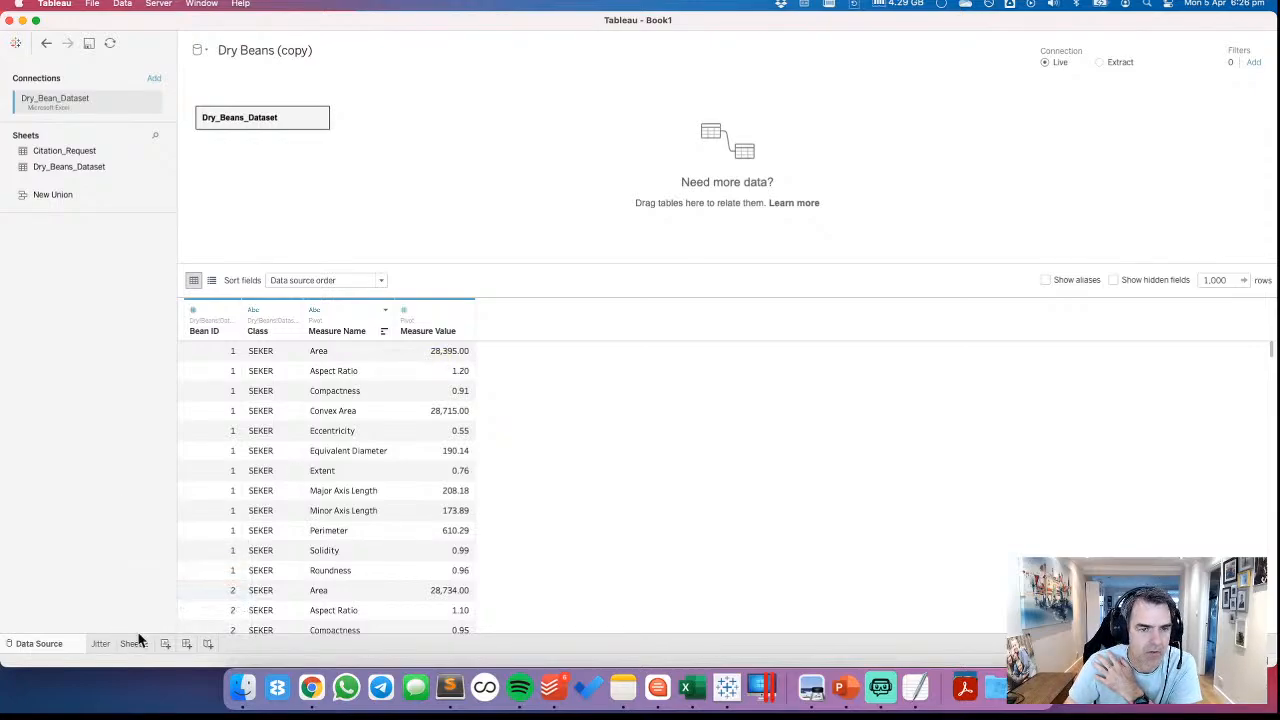
left_click(166, 645)
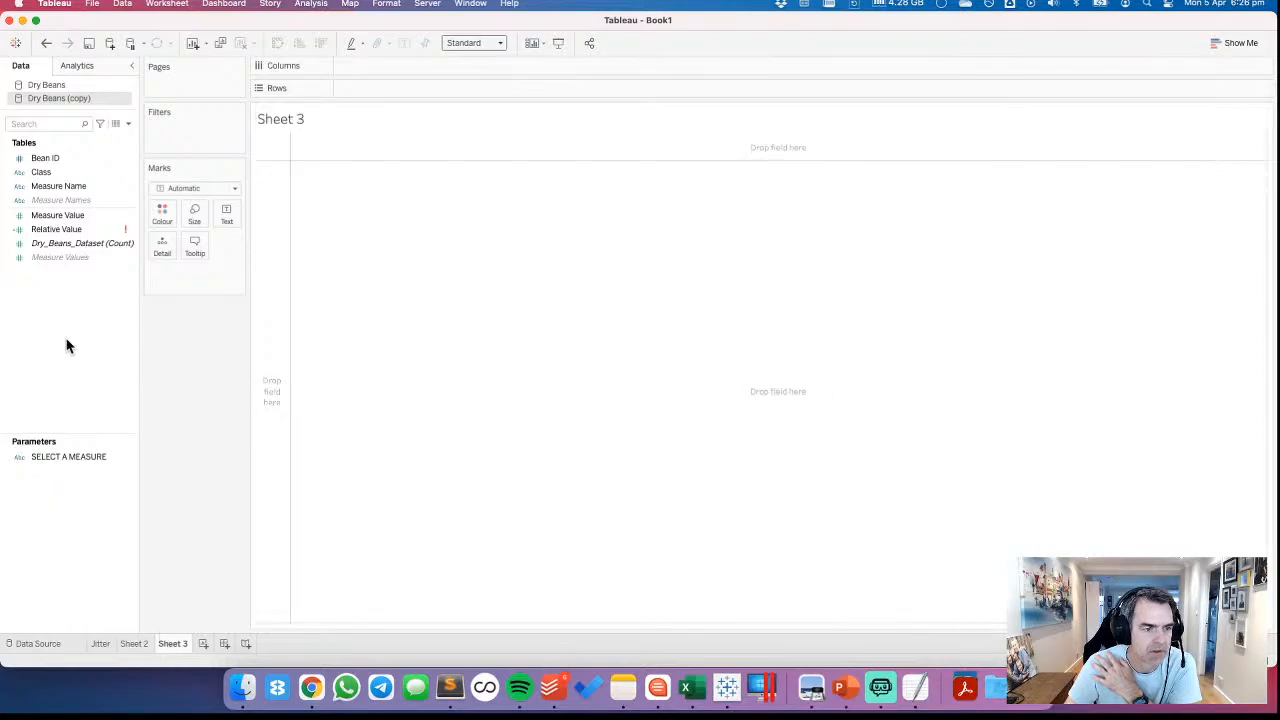
Copy the MEASURE VALUE calculated field from the Dry Beans source on Sheet 2 and paste it into Dry Beans (copy) on Sheet 3
left_click(68, 231)
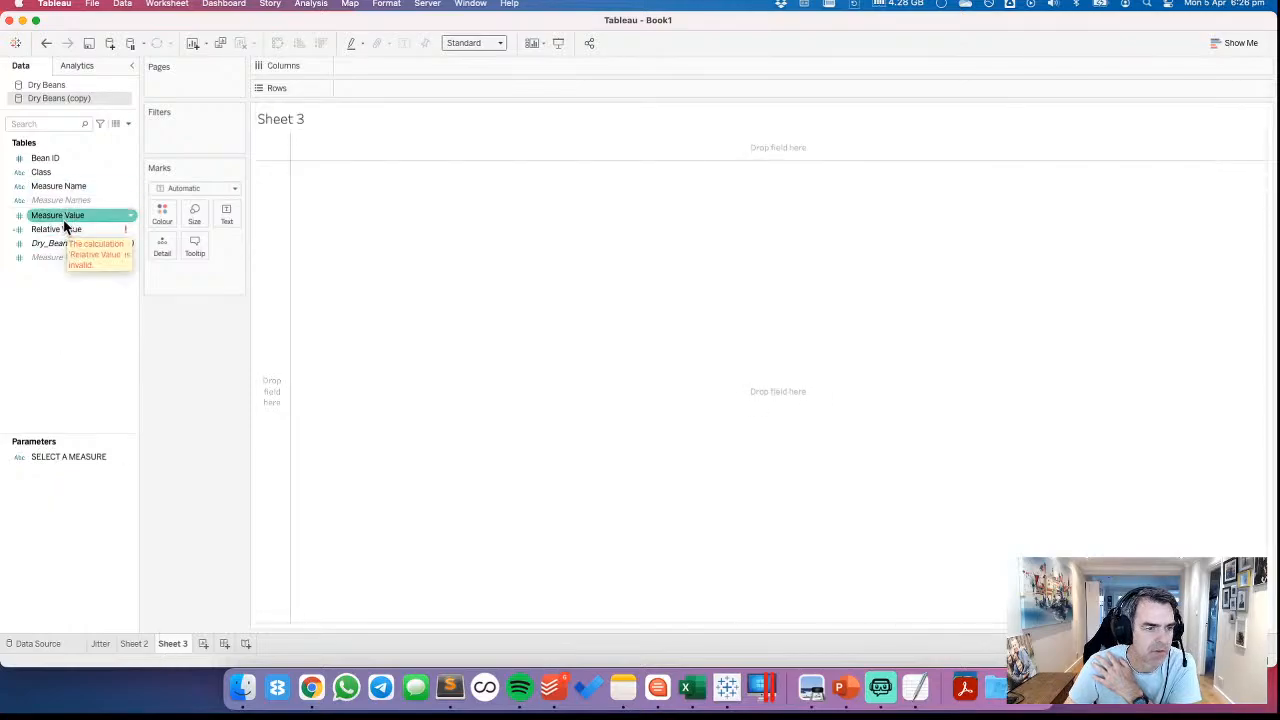
left_click(134, 644)
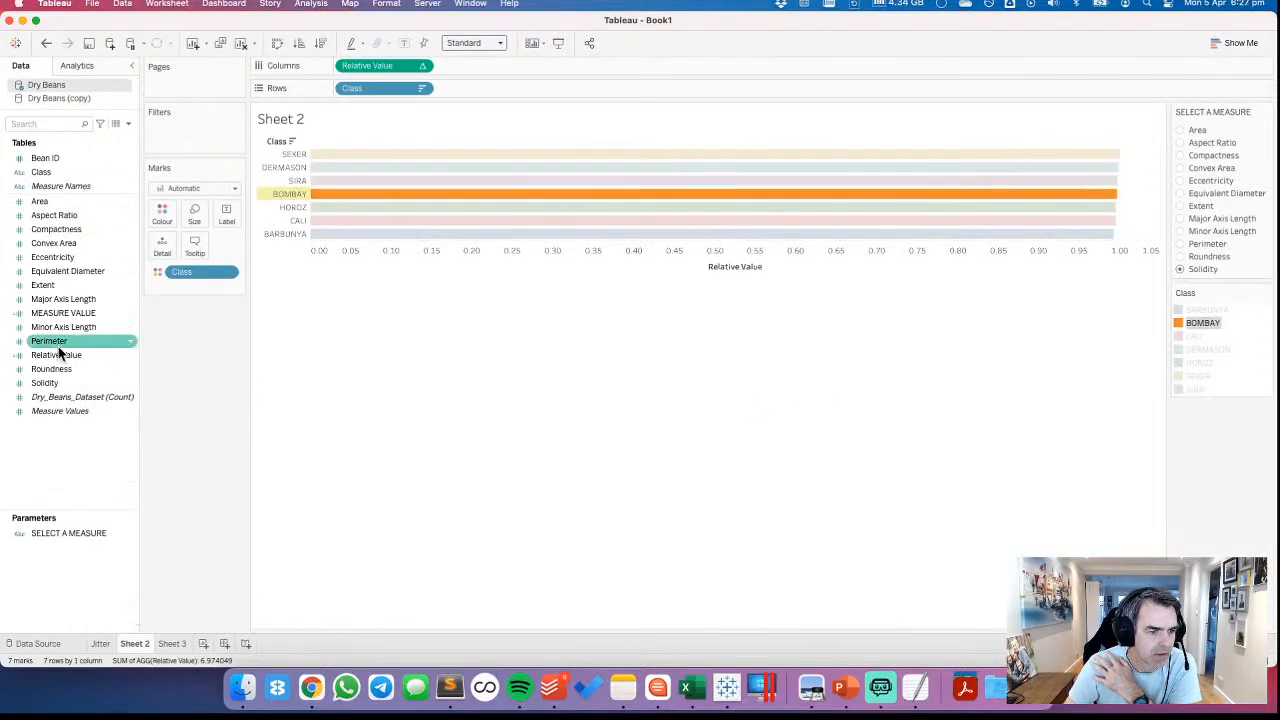
right_click(61, 315)
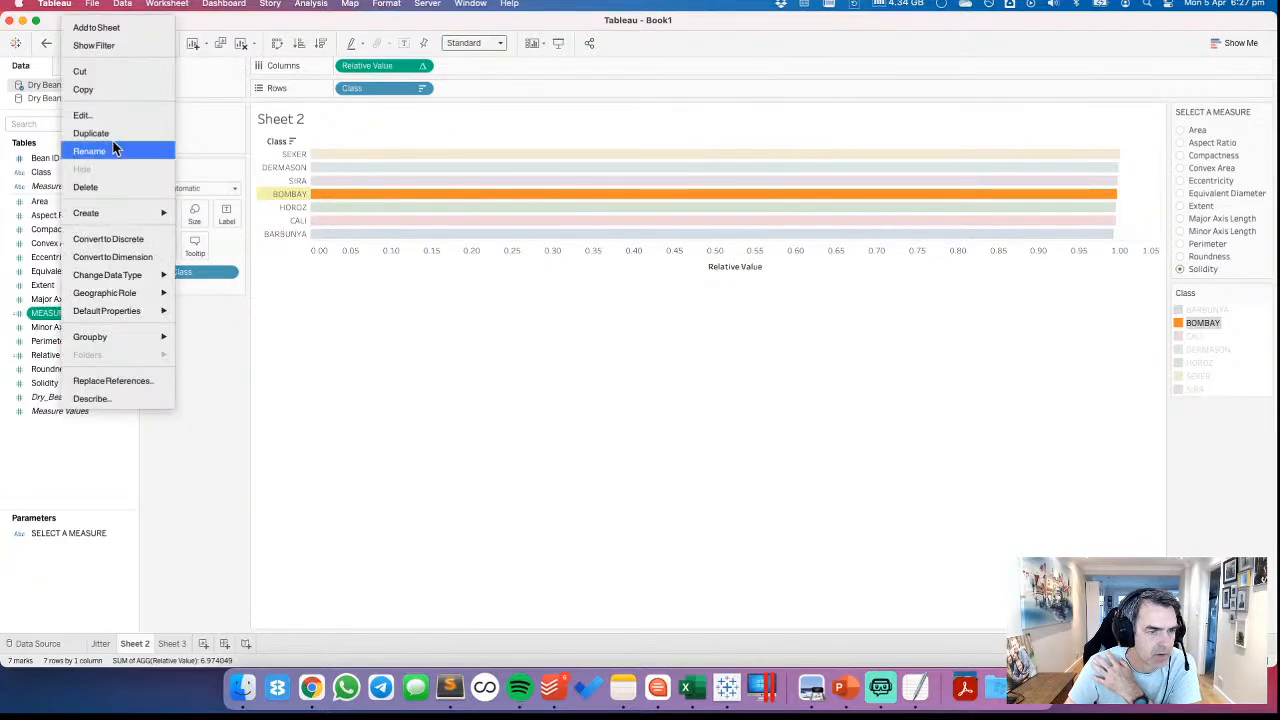
left_click(83, 89)
left_click(172, 644)
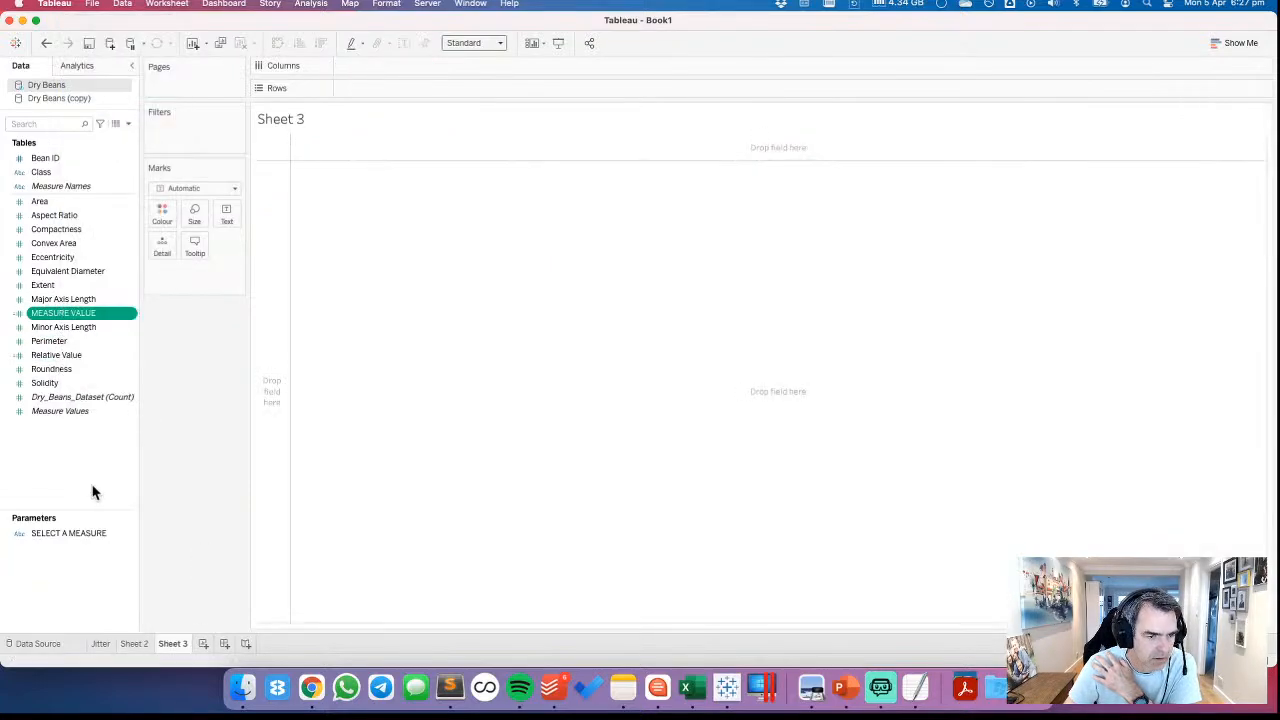
right_click(95, 482)
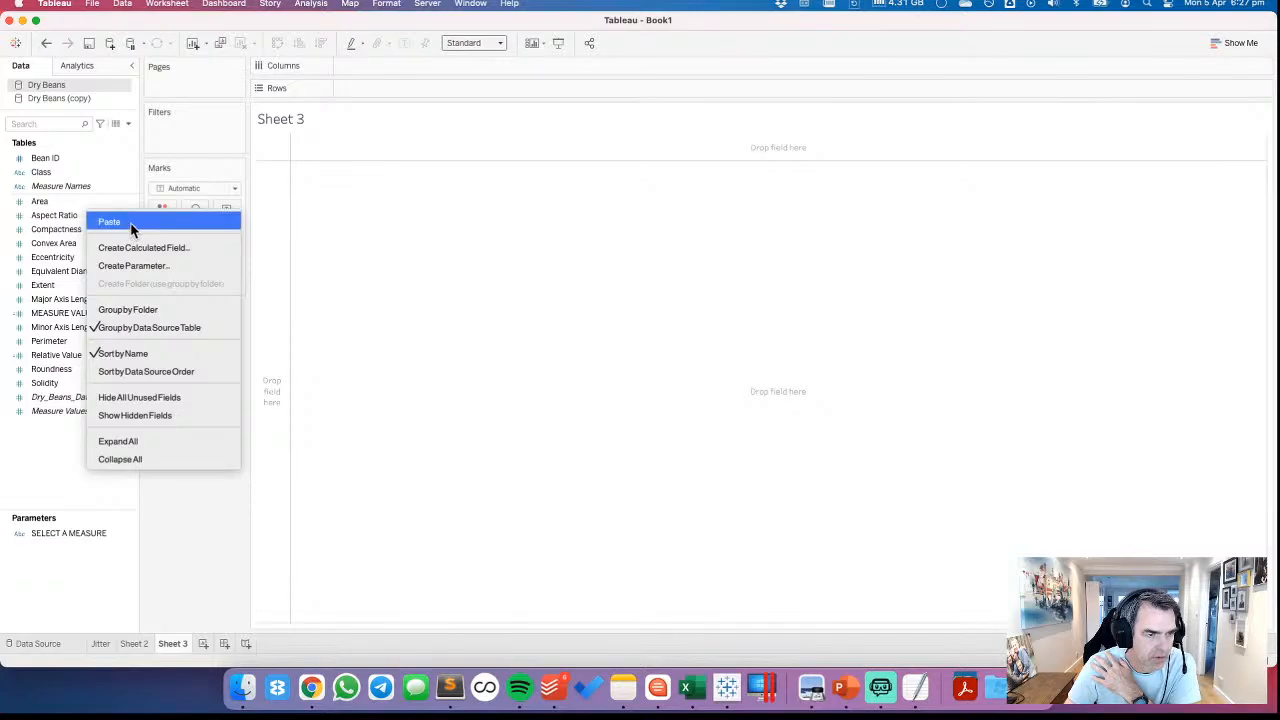
left_click(66, 98)
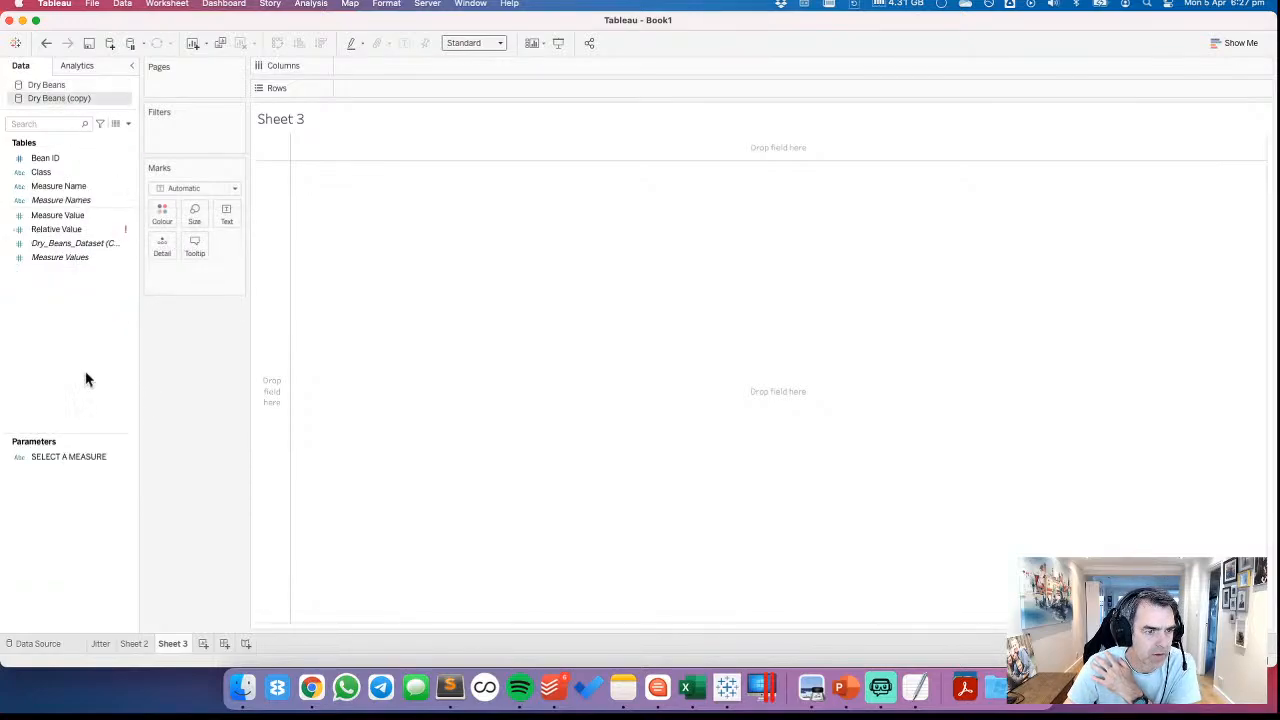
right_click(87, 401)
left_click(90, 402)
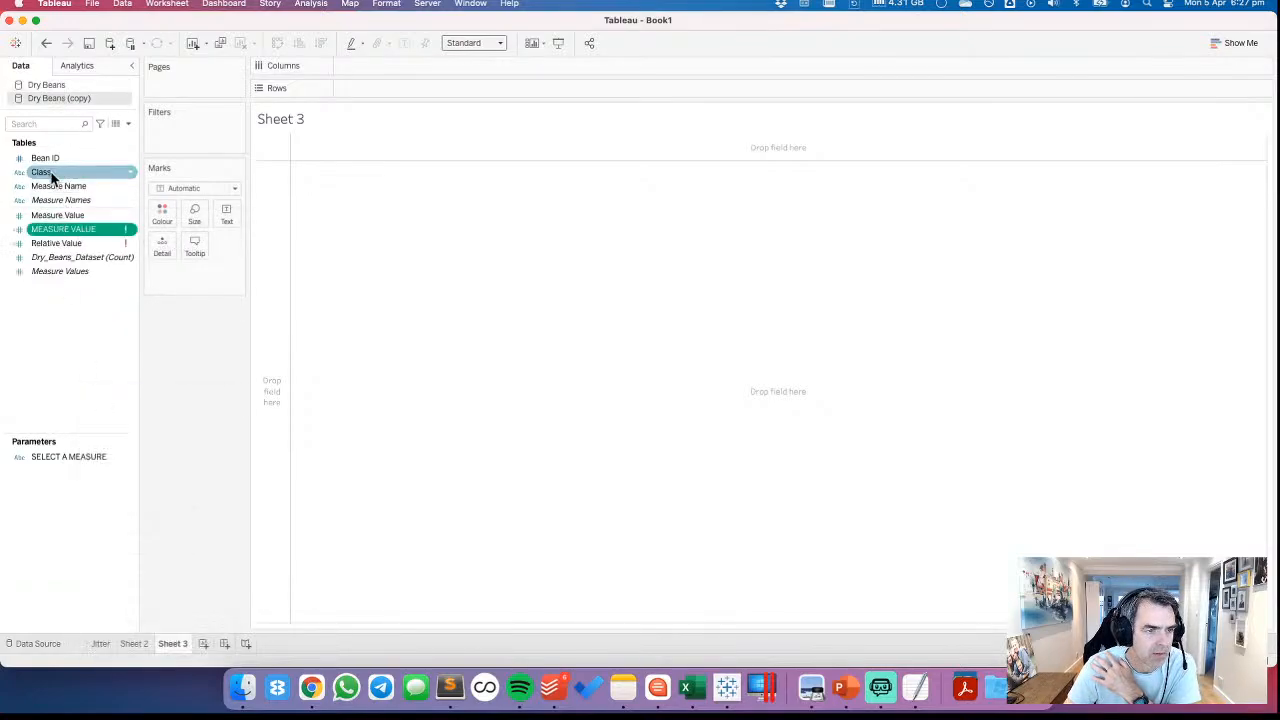
Place the Class field of Dry Beans (copy) on the rows of Sheet 3
left_click_drag(66, 171, 282, 222)
Check the formula of the pasted MEASURE VALUE calculated field and delete that field from Dry Beans (copy)
left_click(64, 246)
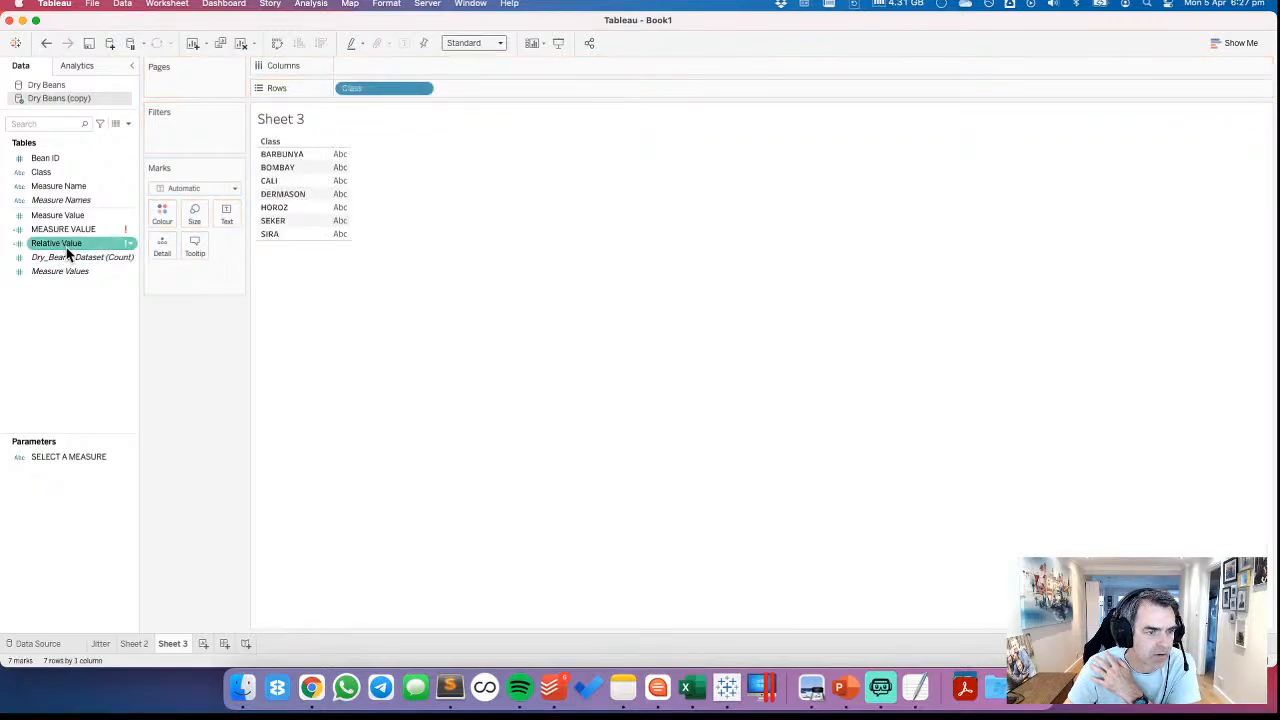
left_click(64, 231)
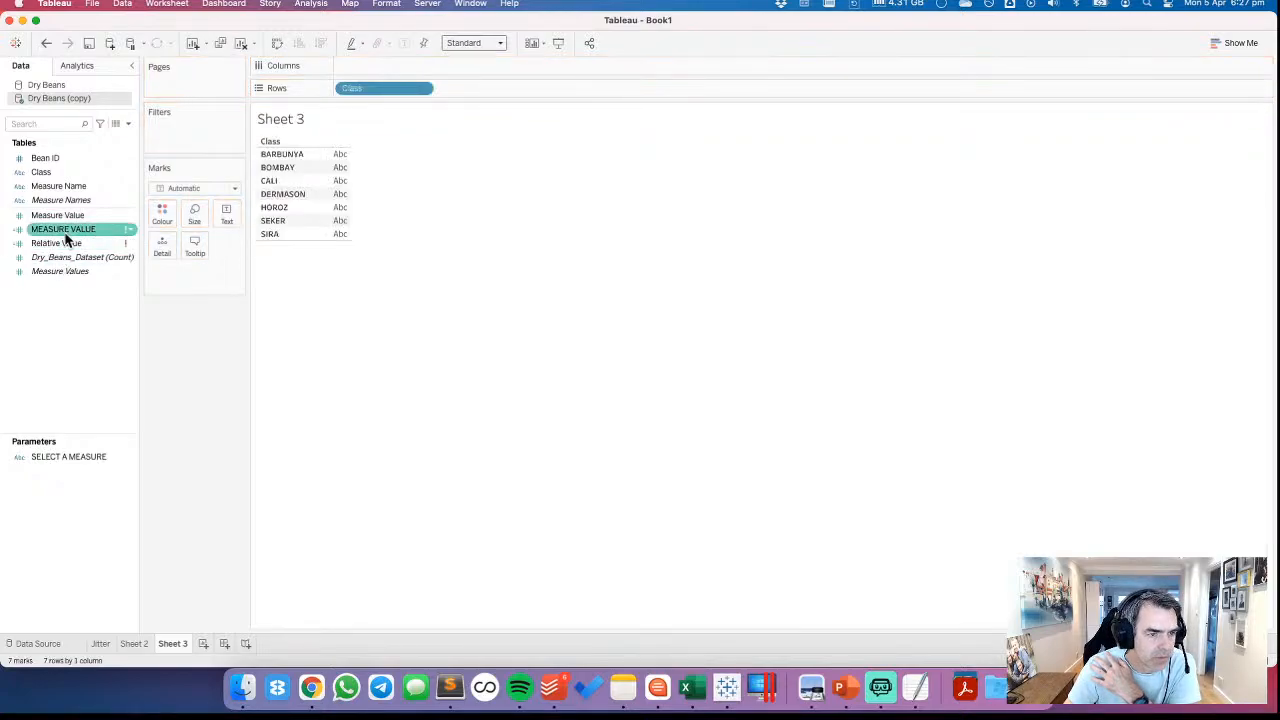
right_click(66, 238)
left_click(93, 332)
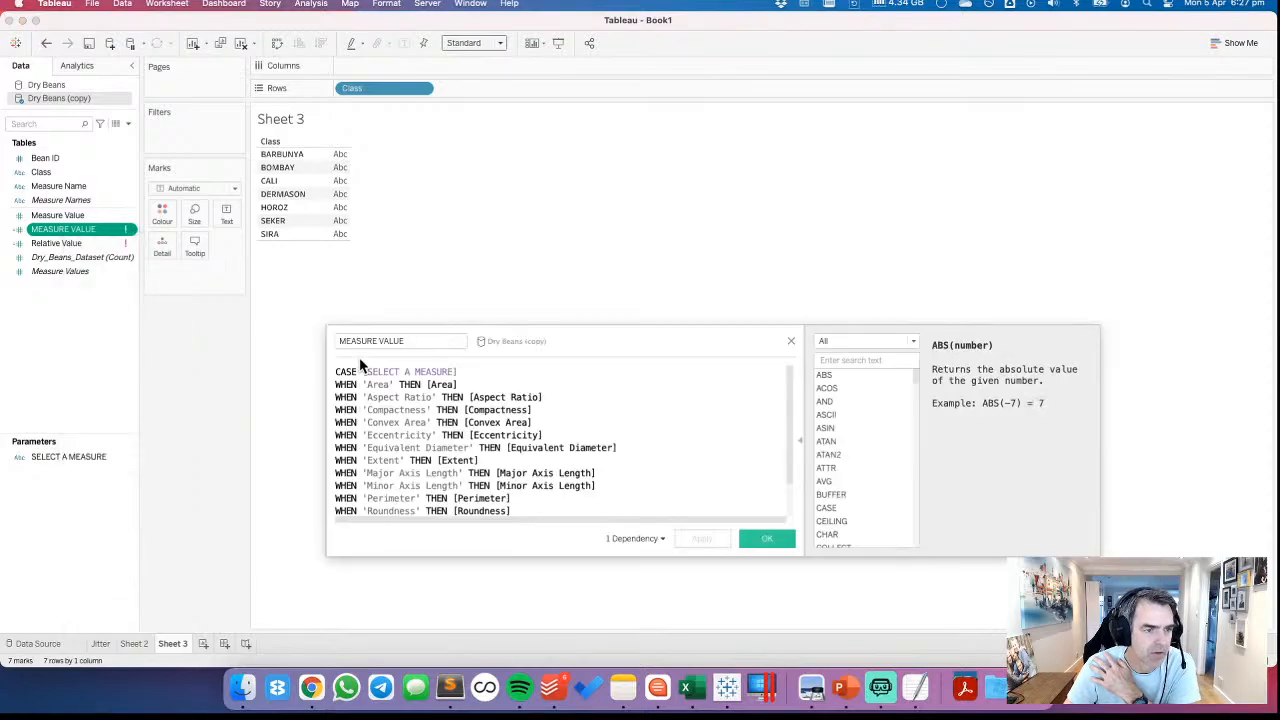
left_click(791, 341)
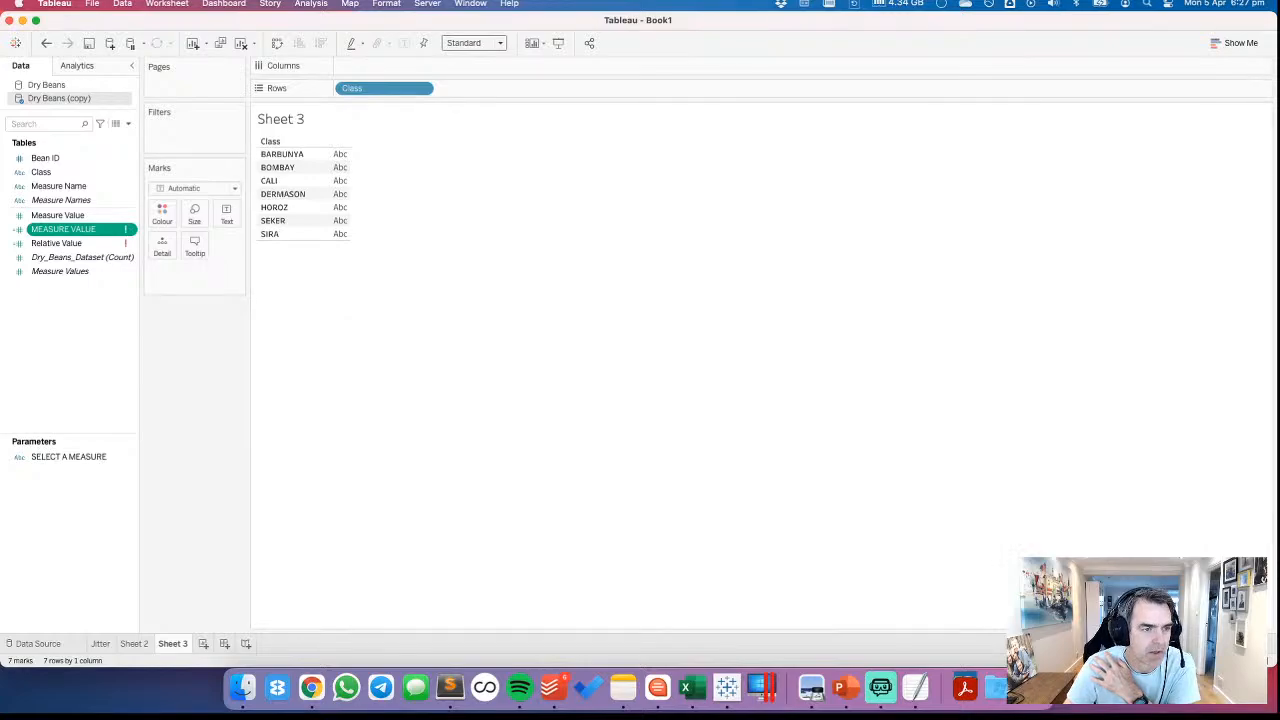
right_click(64, 233)
left_click(85, 403)
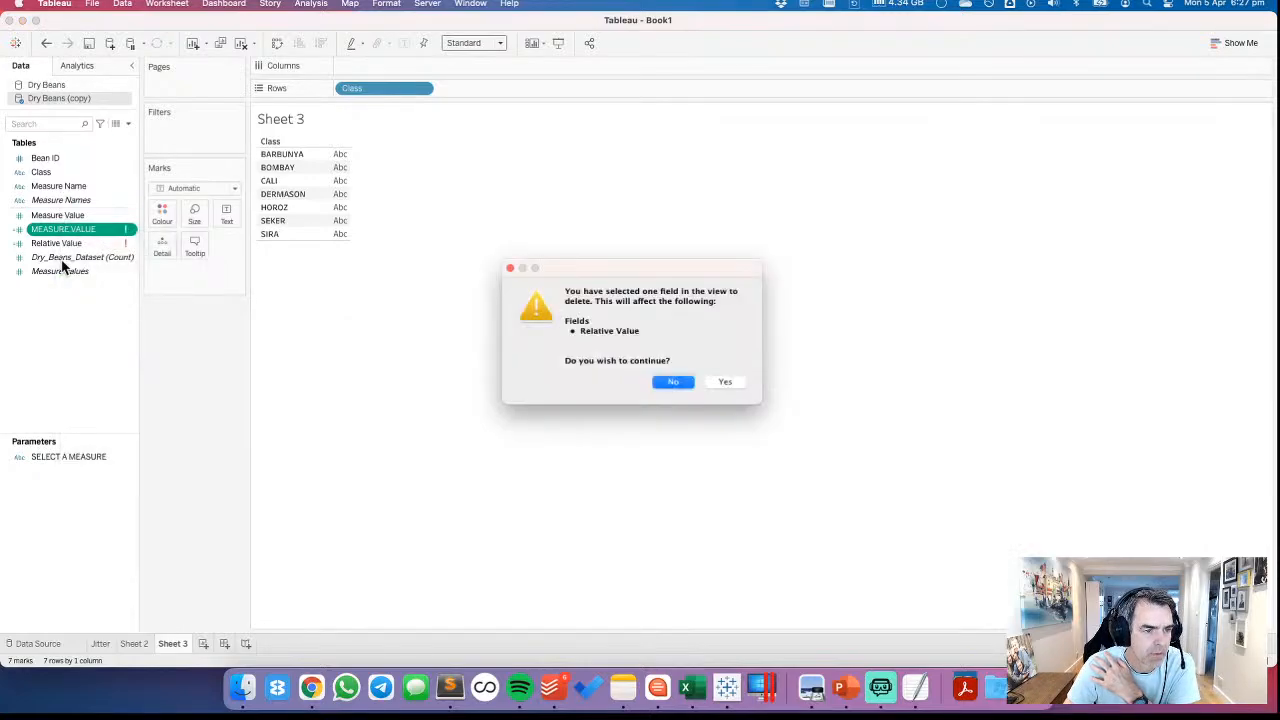
left_click(734, 385)
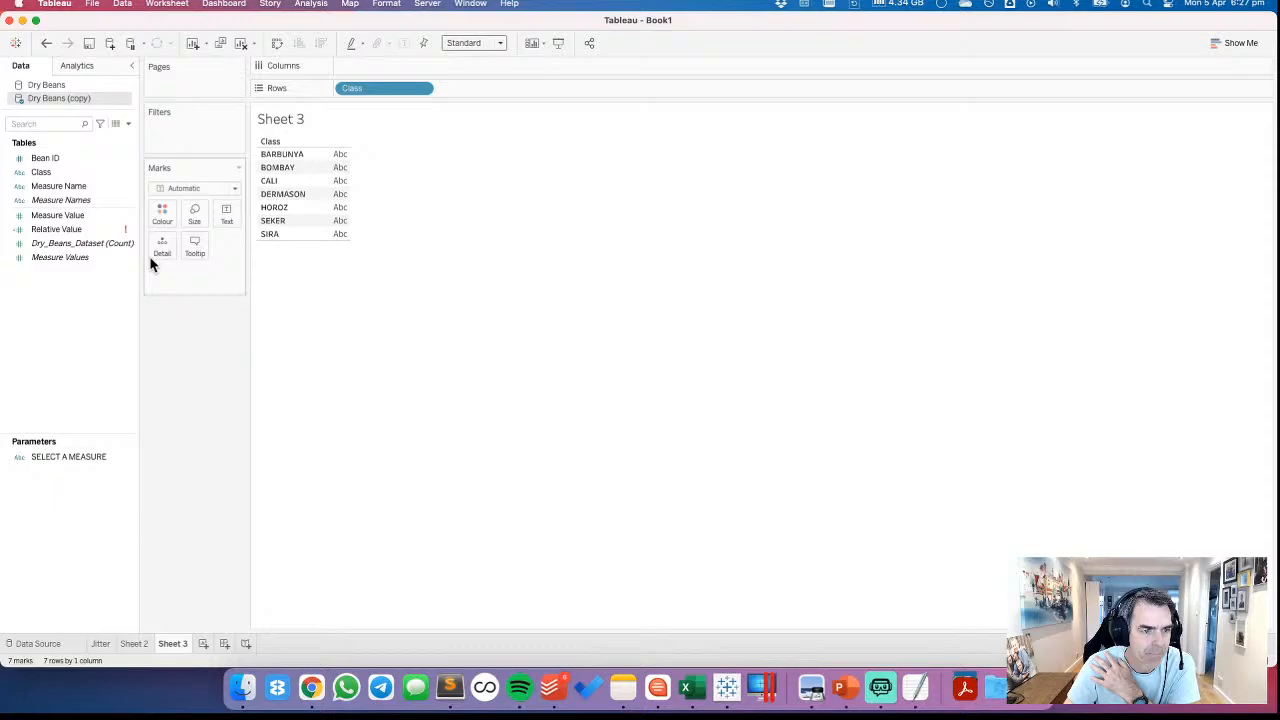
Repair the Relative Value calculation in Dry Beans (copy) as ( AVG([Measure Value]) / WINDOW_MAX(AVG([Measure Value])) )
right_click(78, 232)
left_click(98, 306)
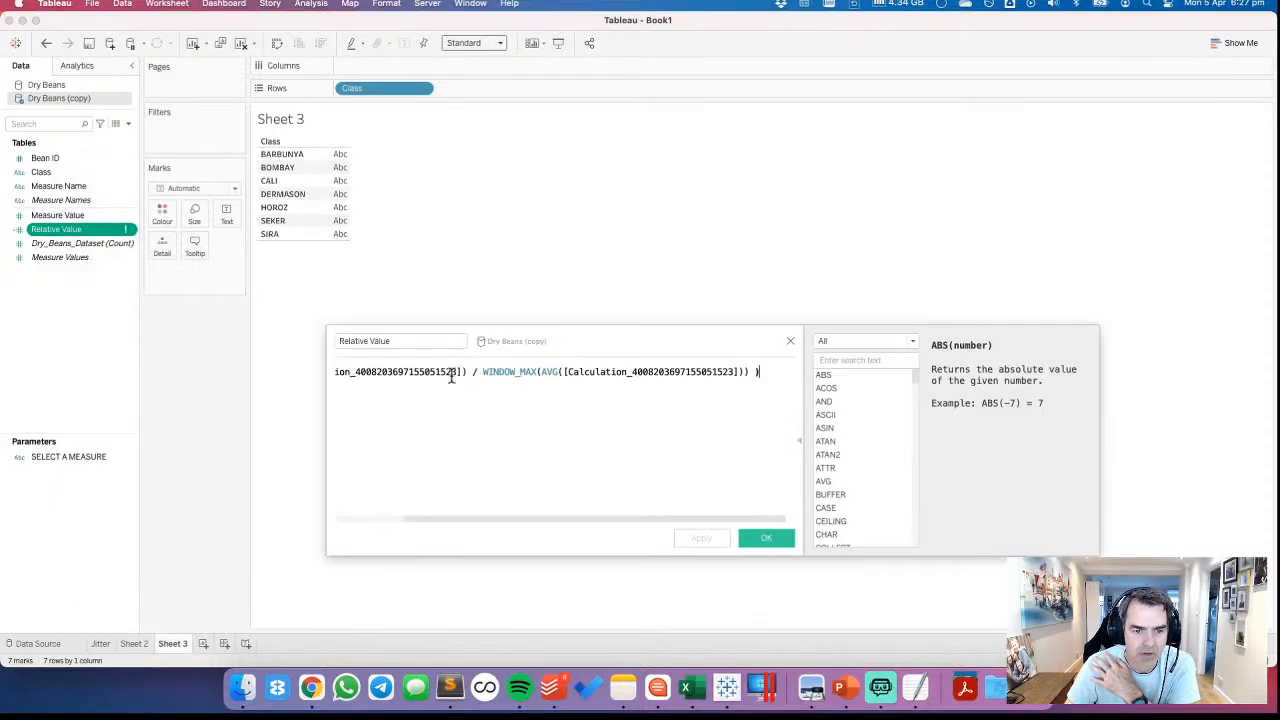
left_click_drag(543, 519, 361, 517)
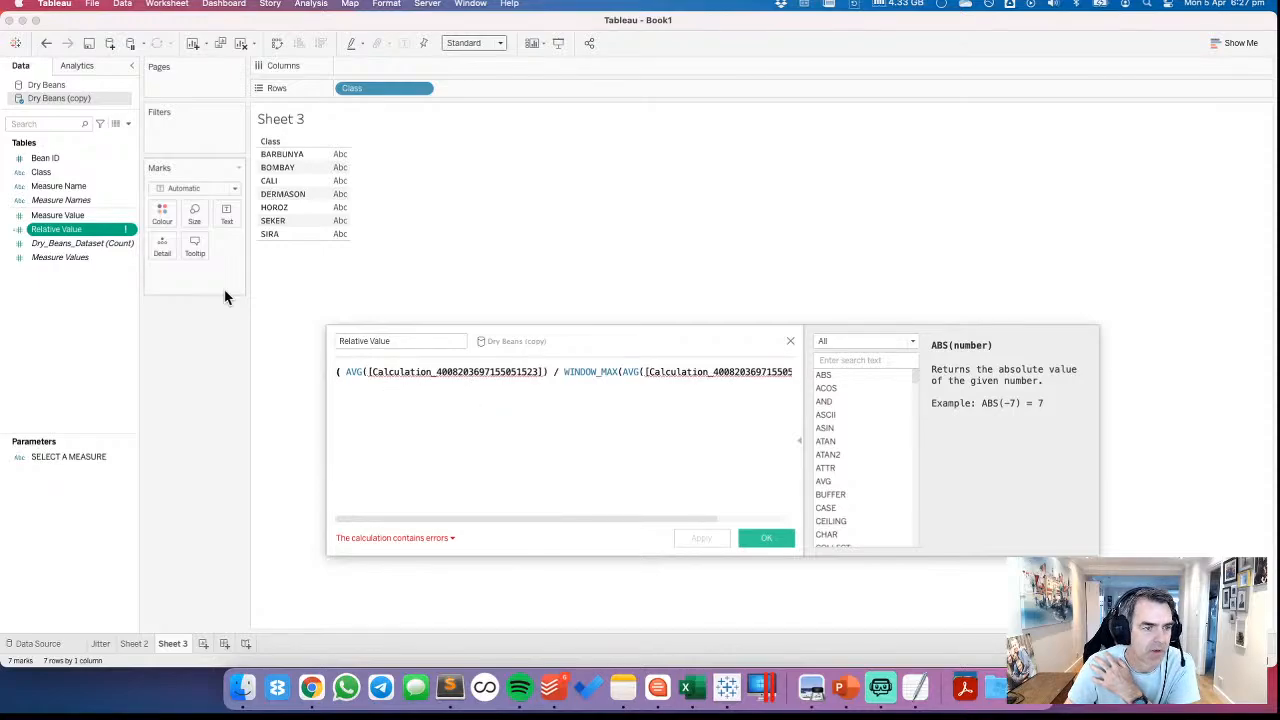
left_click_drag(67, 214, 636, 388)
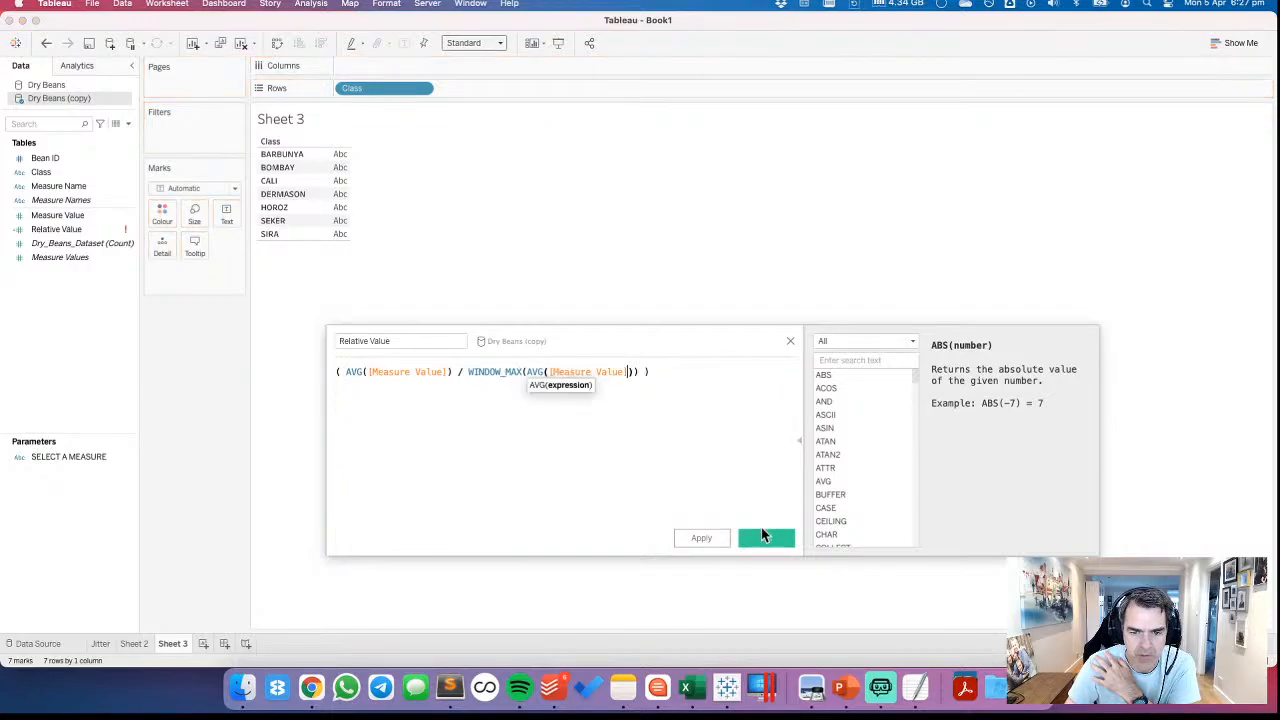
left_click(766, 539)
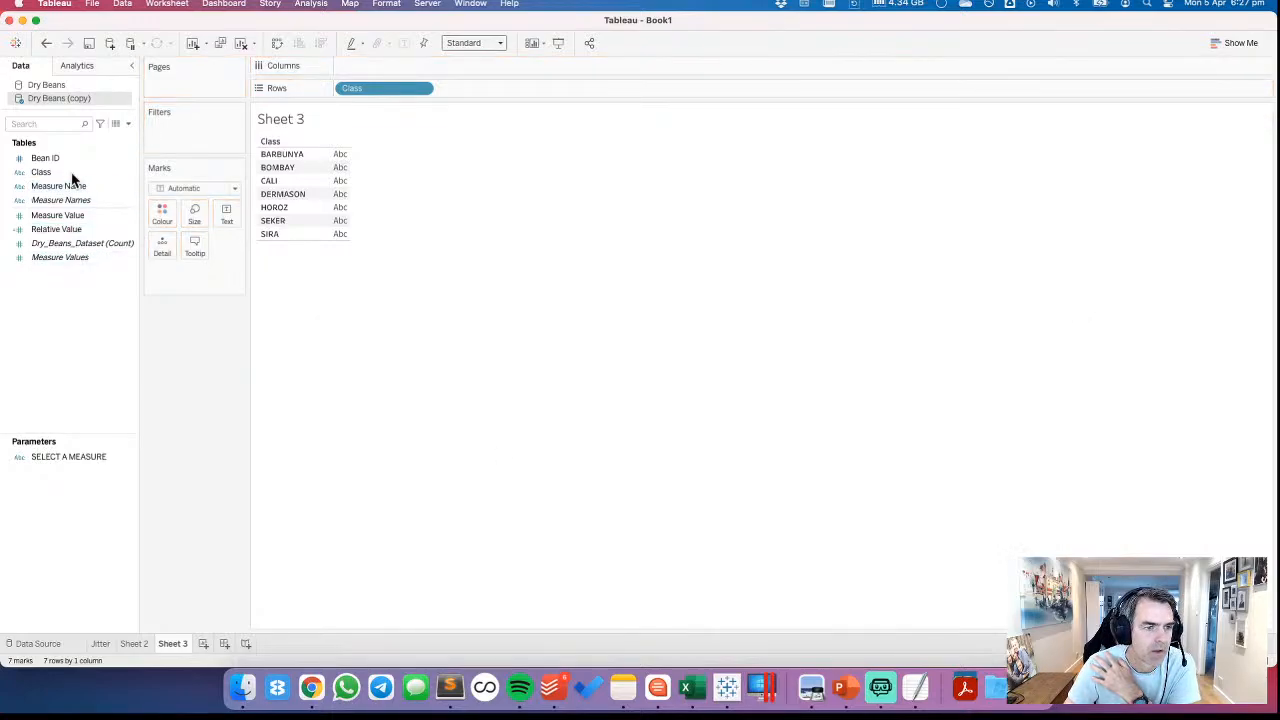
Place Relative Value on the columns of Sheet 3 and add Measure Name in front of it
left_click_drag(62, 230, 382, 65)
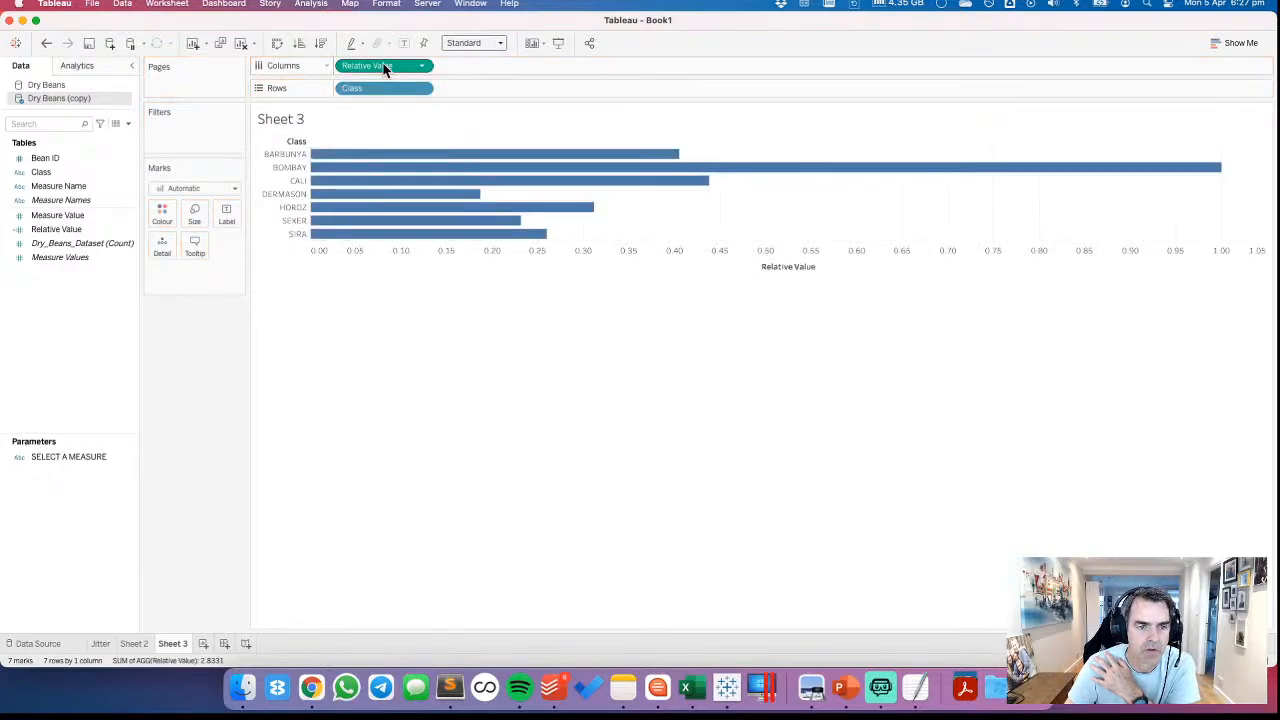
left_click_drag(57, 187, 342, 68)
left_click_drag(503, 200, 501, 200)
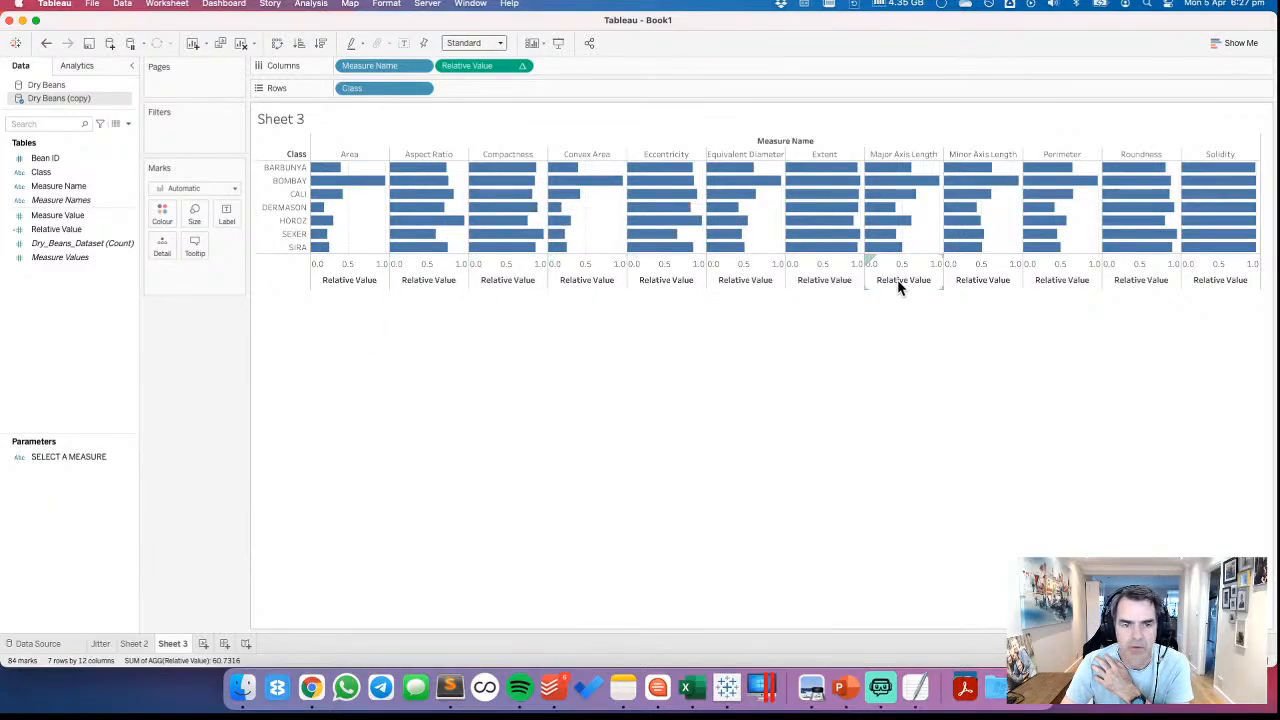
Set the SELECT A MEASURE parameter on Sheet 2 to Area, show mark labels on its bars, and return to Sheet 3
left_click(135, 644)
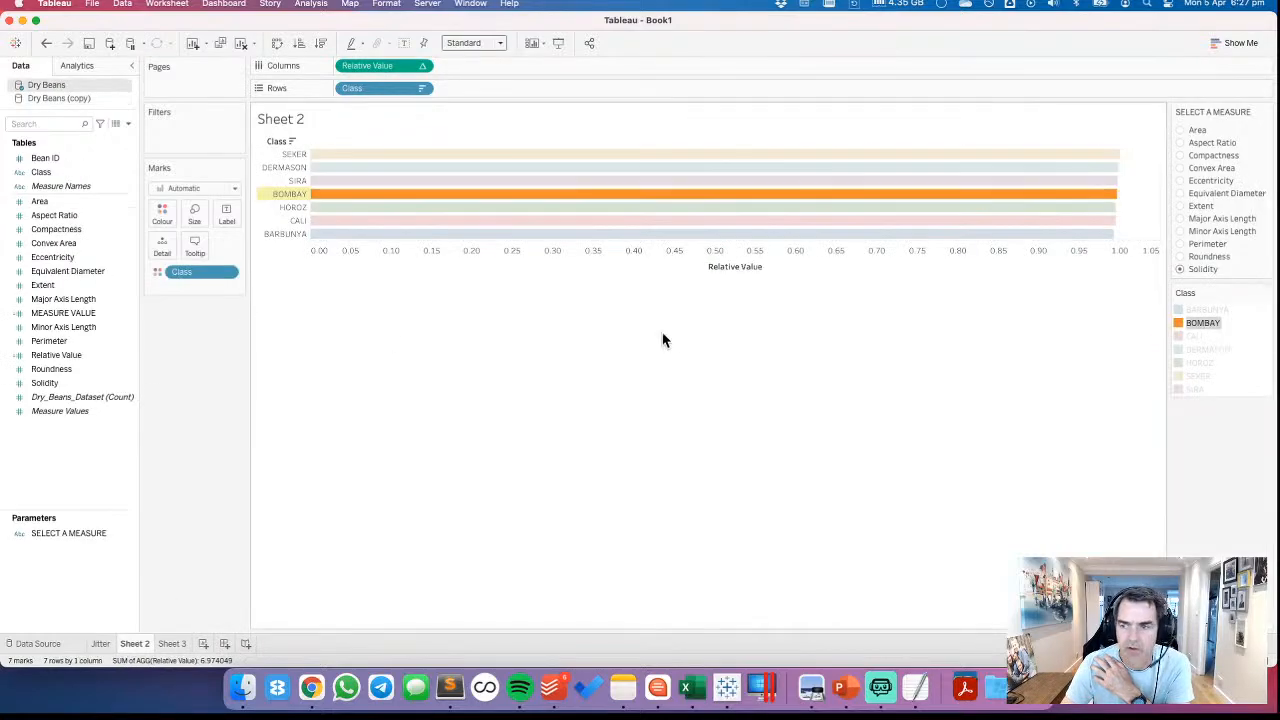
left_click(1180, 131)
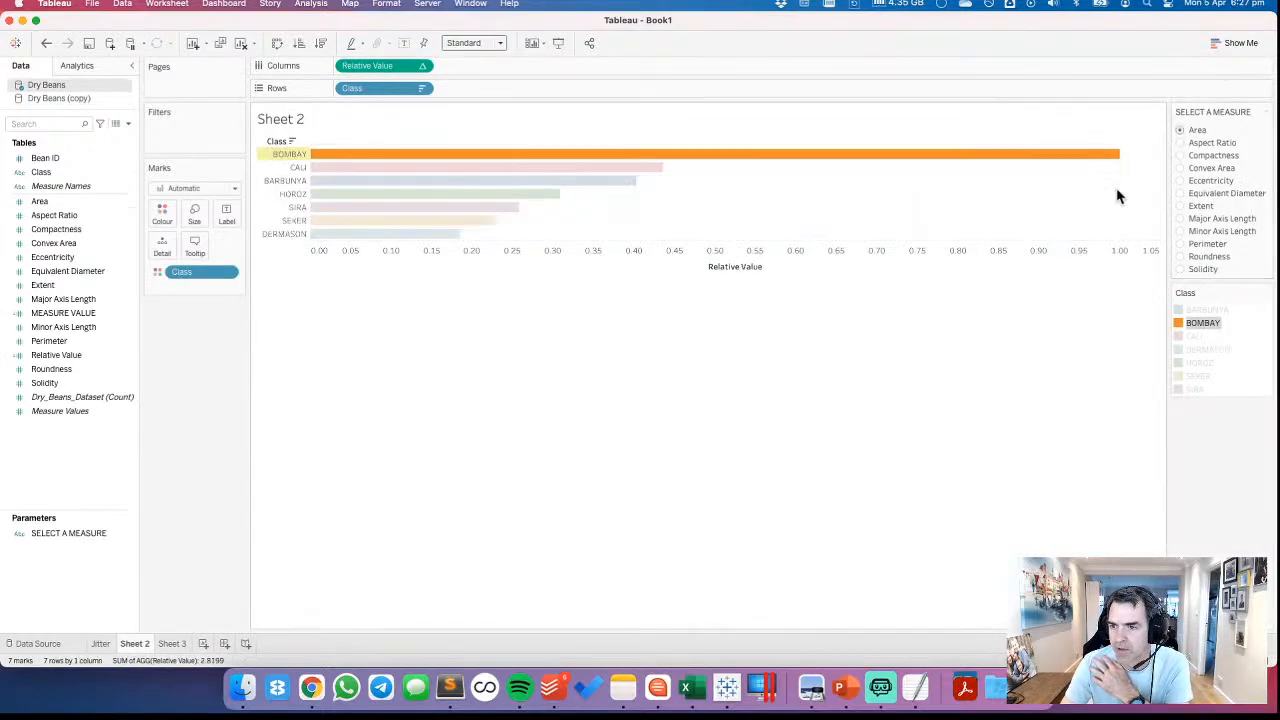
left_click(402, 43)
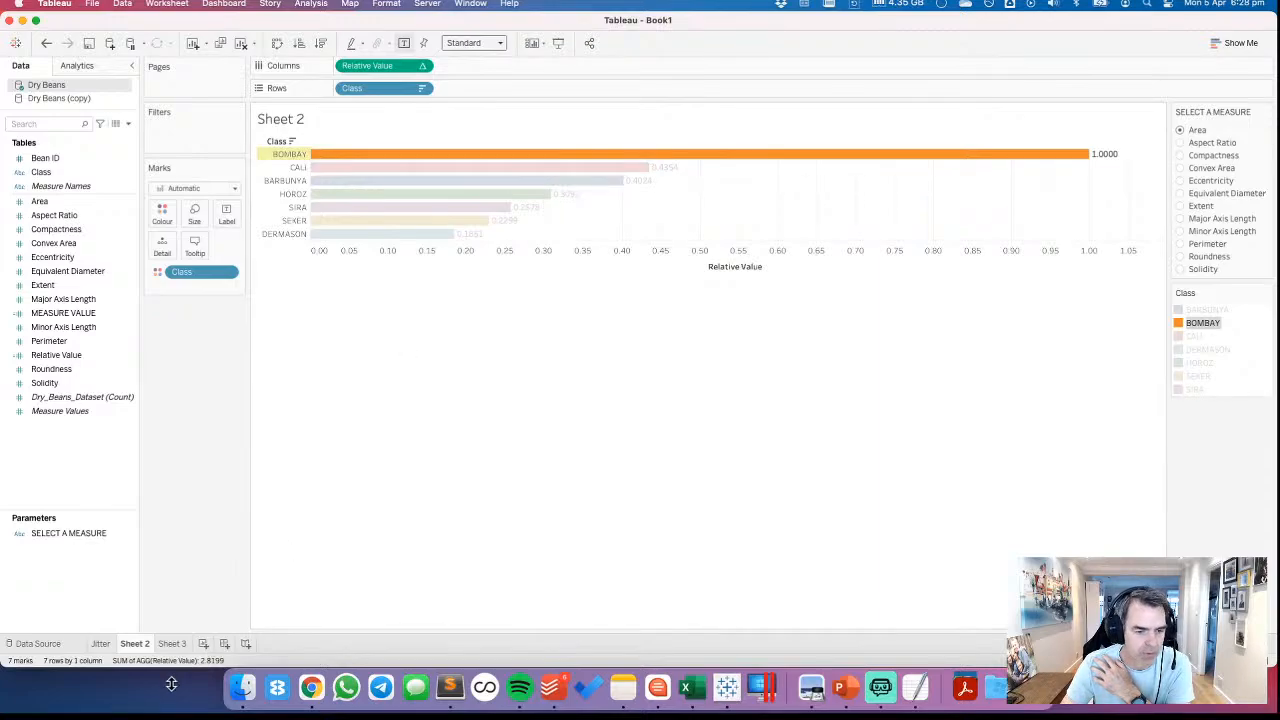
left_click(172, 644)
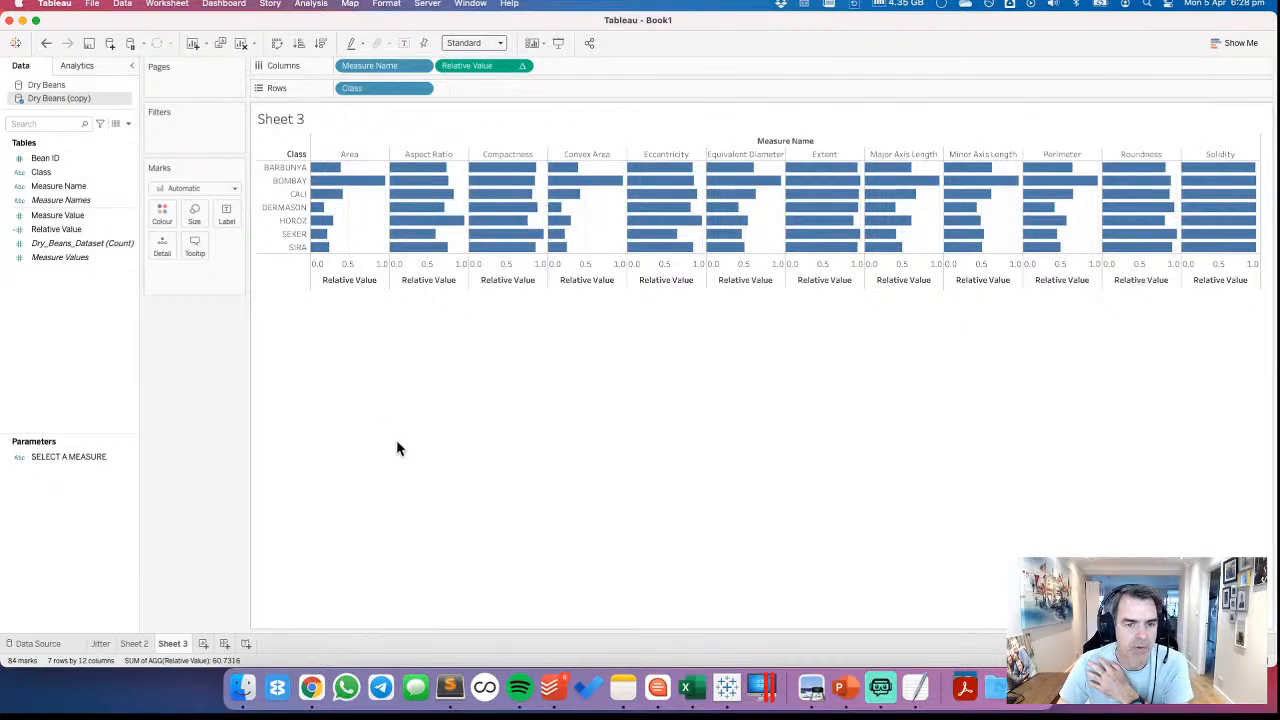
Using formulas from Notes, create calculated fields Columns as (index()-1)%(round(sqrt(size()))) and Rows as int( (index()-1)/(round(sqrt(size()))))
left_click(623, 690)
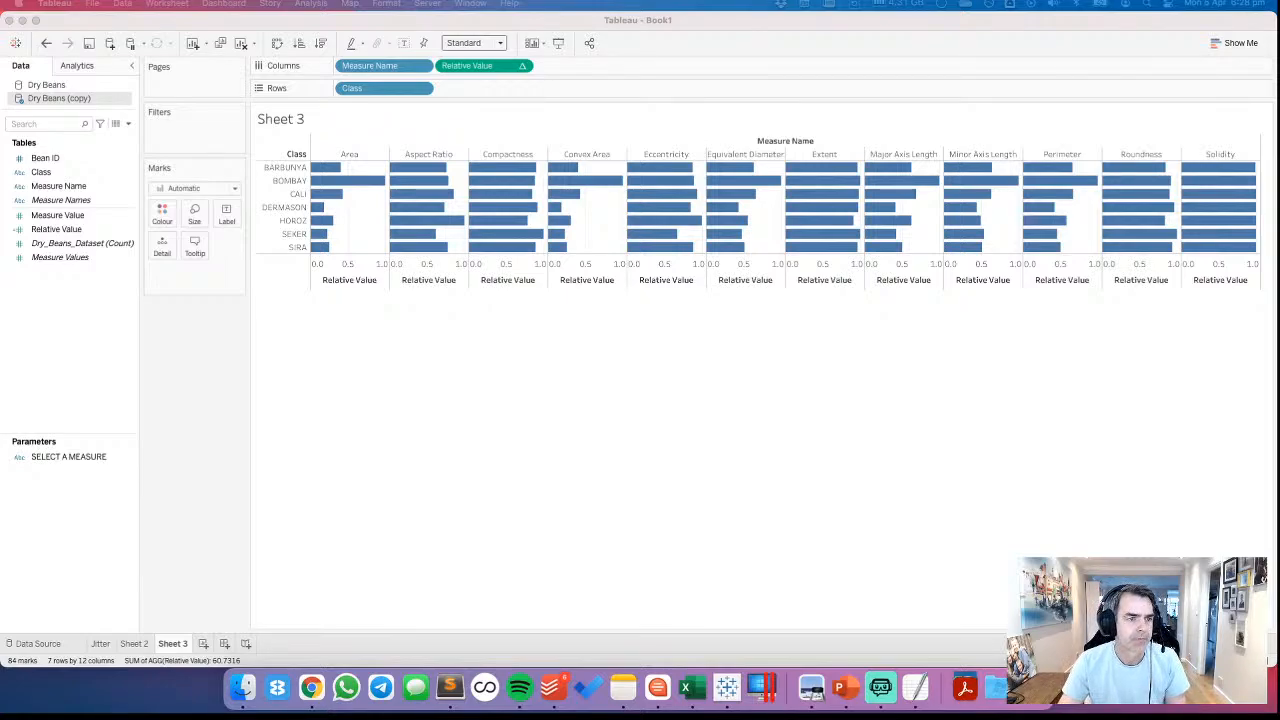
left_click(100, 330)
left_click(128, 123)
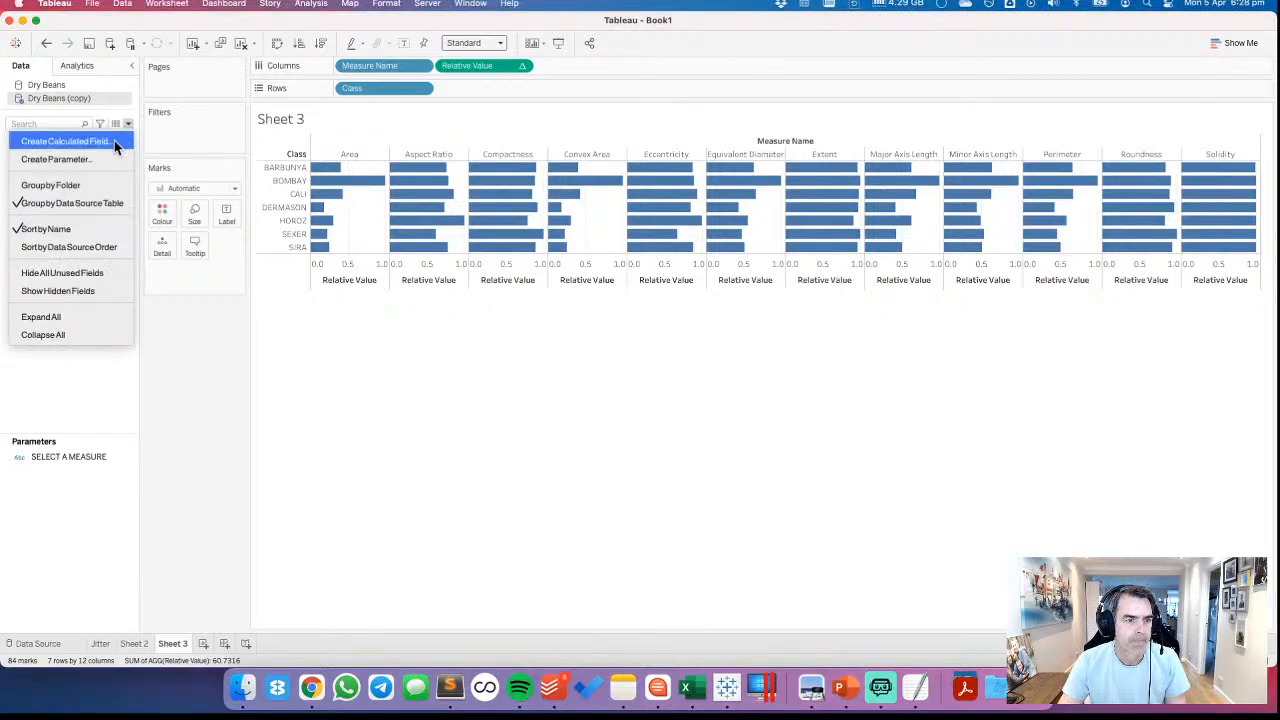
left_click(114, 140)
left_click(510, 440)
type("//Columns (index()-1)%(round(sqrt(size())))  //Rows int( (index()-1)/(round(sqrt(size()))))")
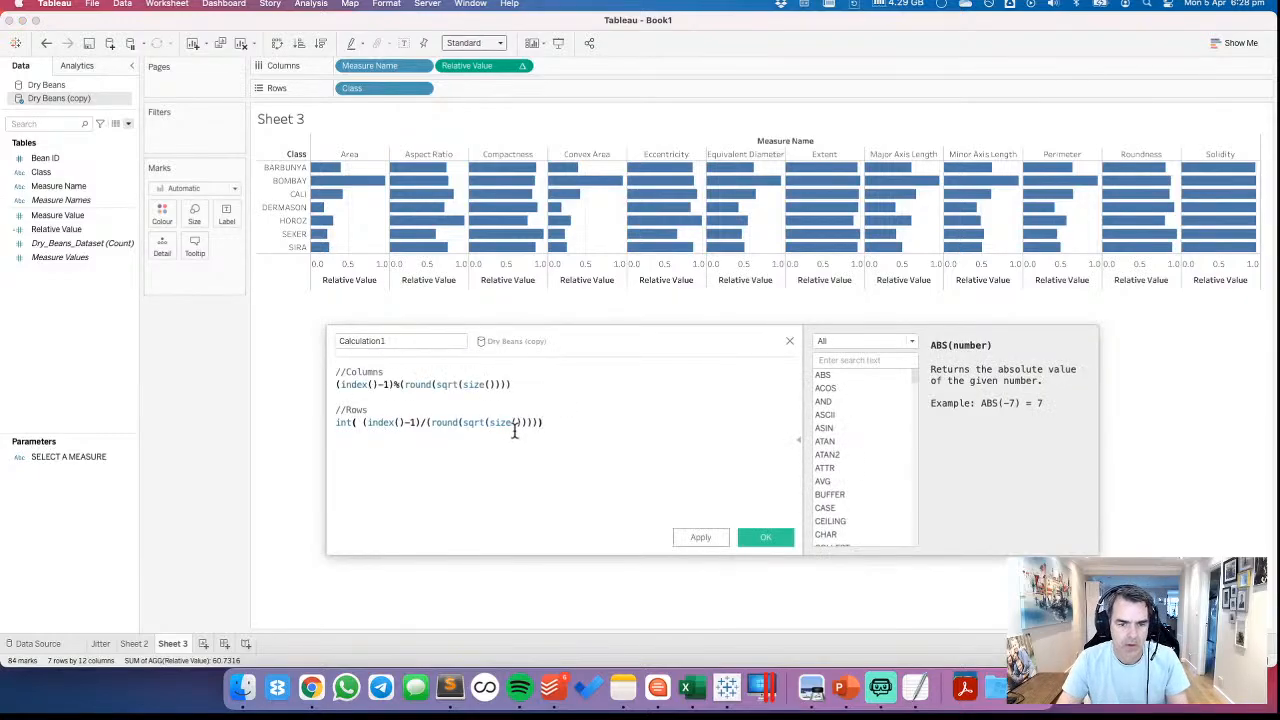
left_click_drag(547, 422, 89, 365)
left_click_drag(510, 384, 110, 353)
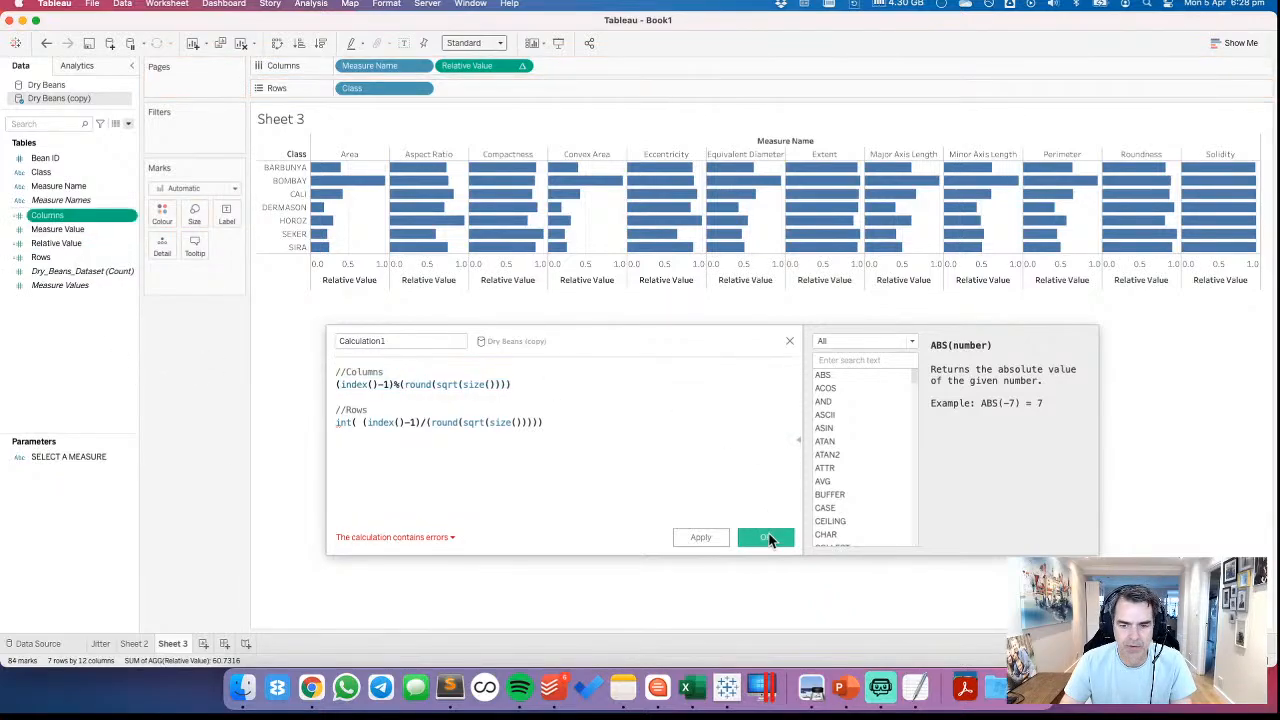
left_click(790, 343)
left_click(790, 343)
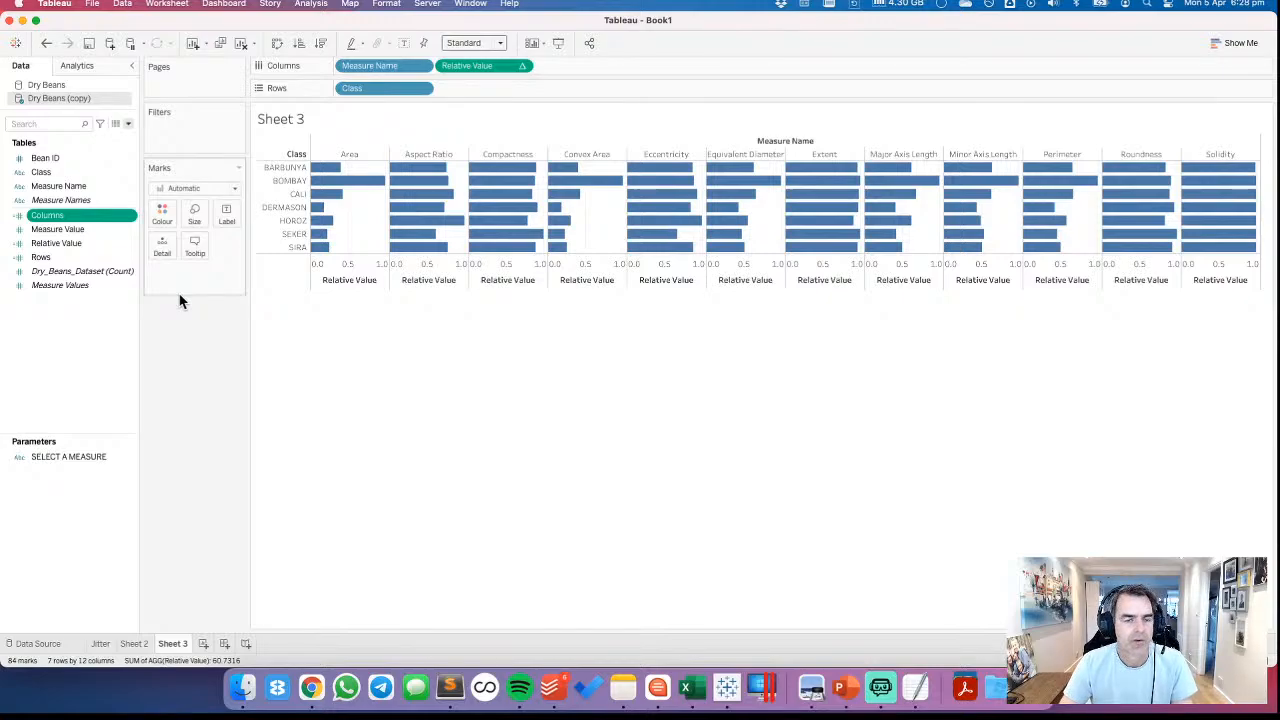
Swap the rows and columns of the Sheet 3 chart and convert the Columns and Rows calculated fields to discrete
left_click(278, 44)
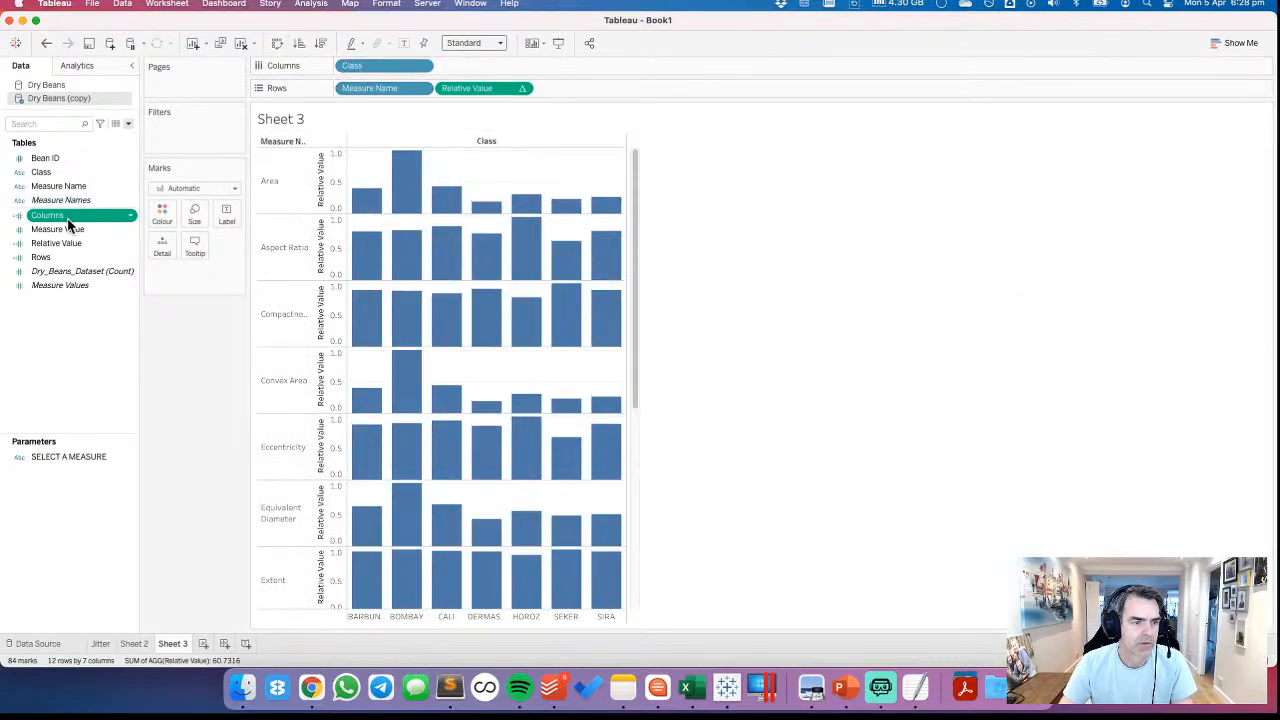
left_click(56, 257, "super")
right_click(56, 258)
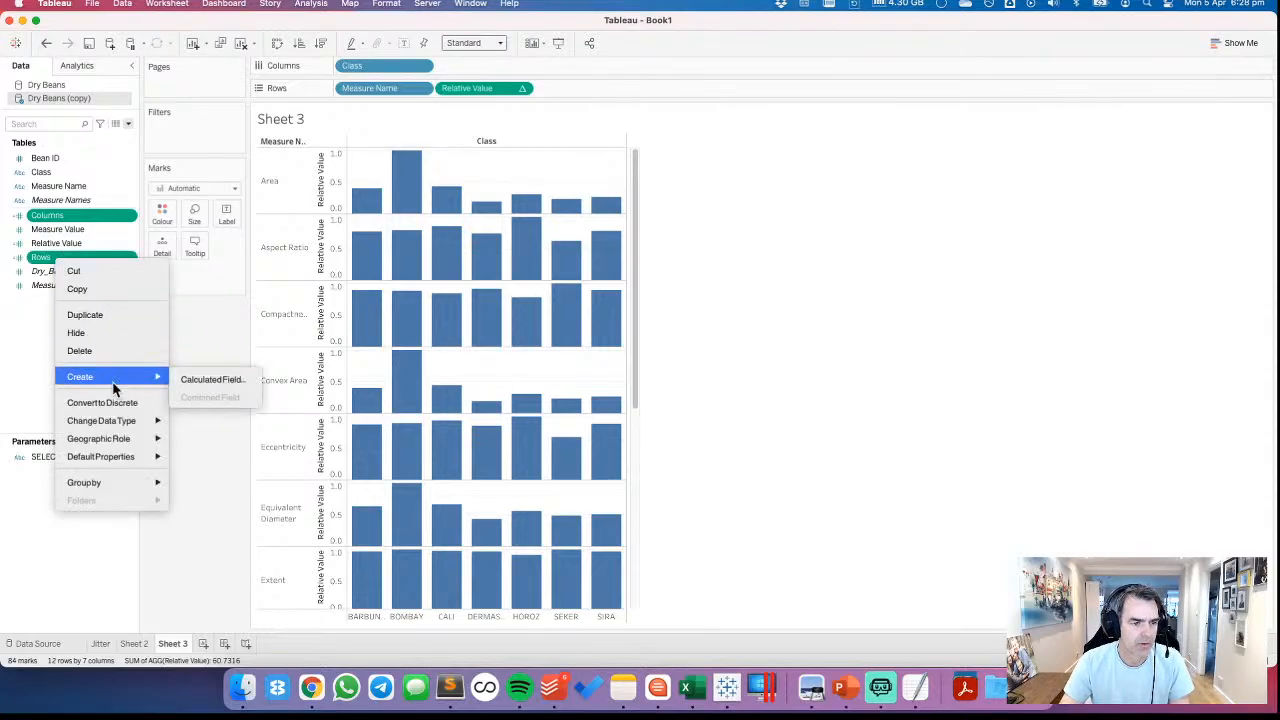
left_click(110, 402)
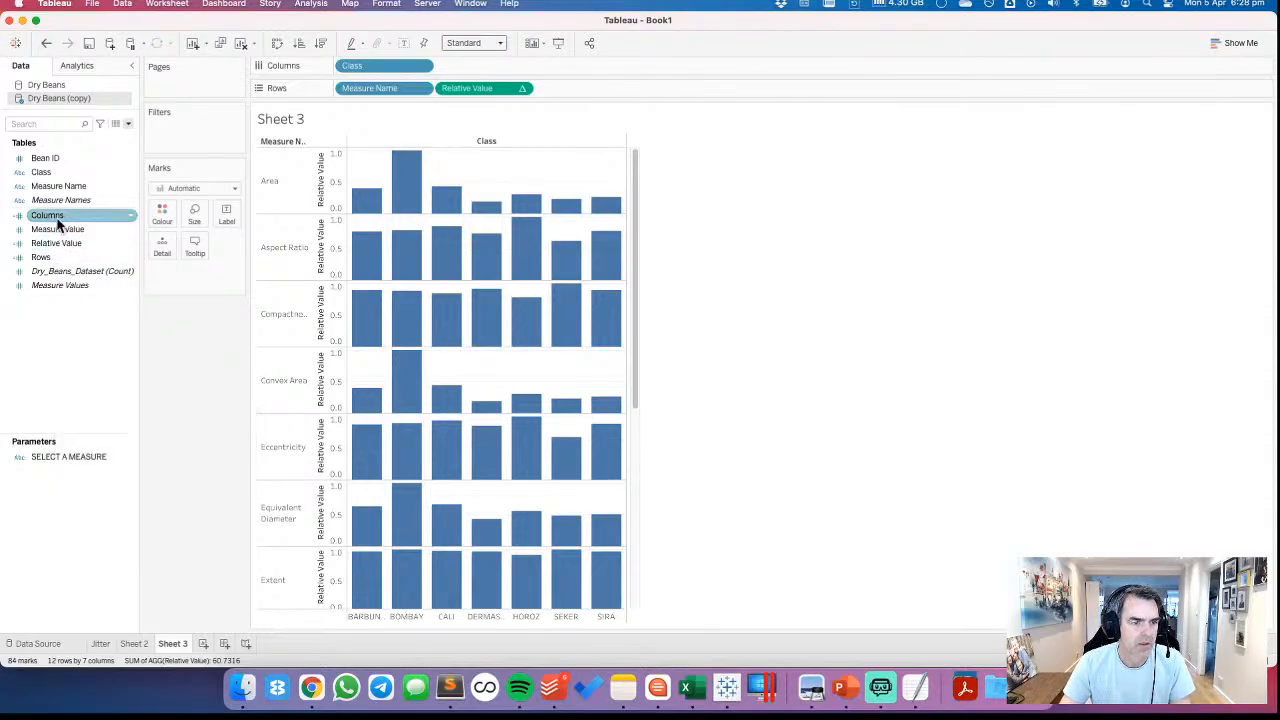
Place the Columns field on the columns shelf and Rows first on the rows shelf, and move Class to Detail
left_click_drag(57, 223, 340, 70)
left_click_drag(40, 257, 350, 88)
left_click_drag(481, 65, 170, 250)
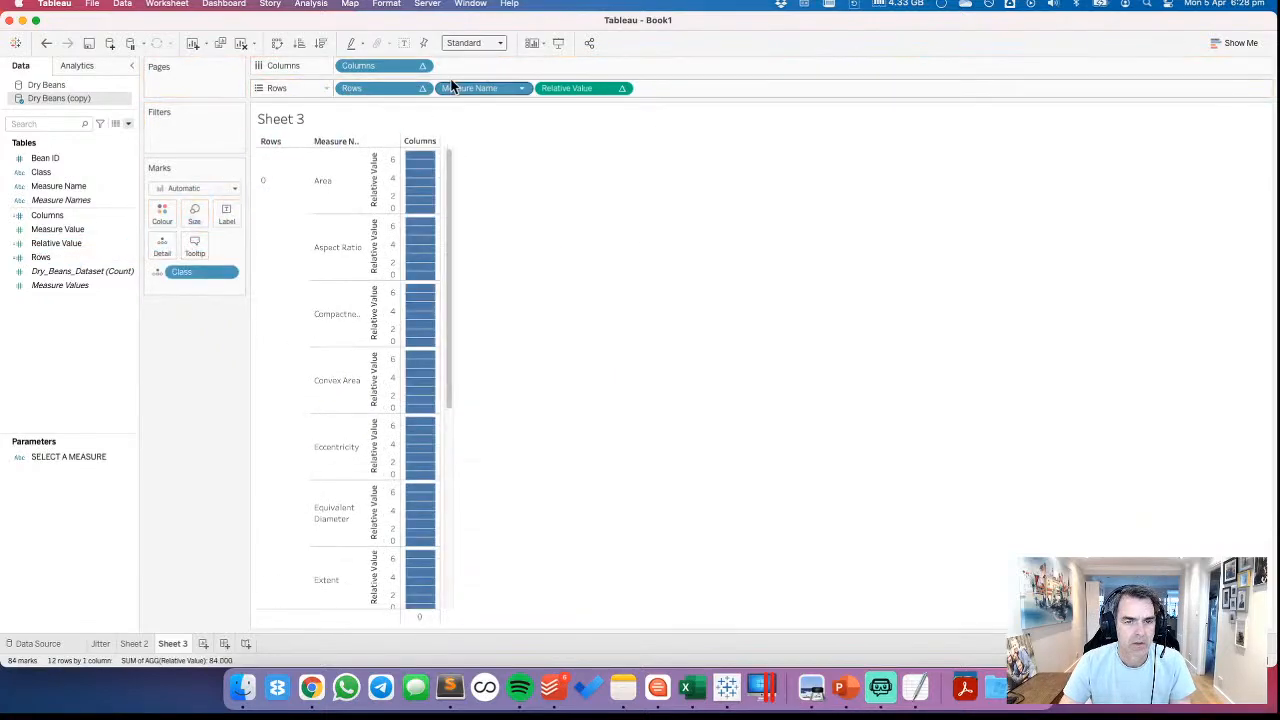
Try computing both the Columns and Rows table calculations using Class
left_click(422, 68)
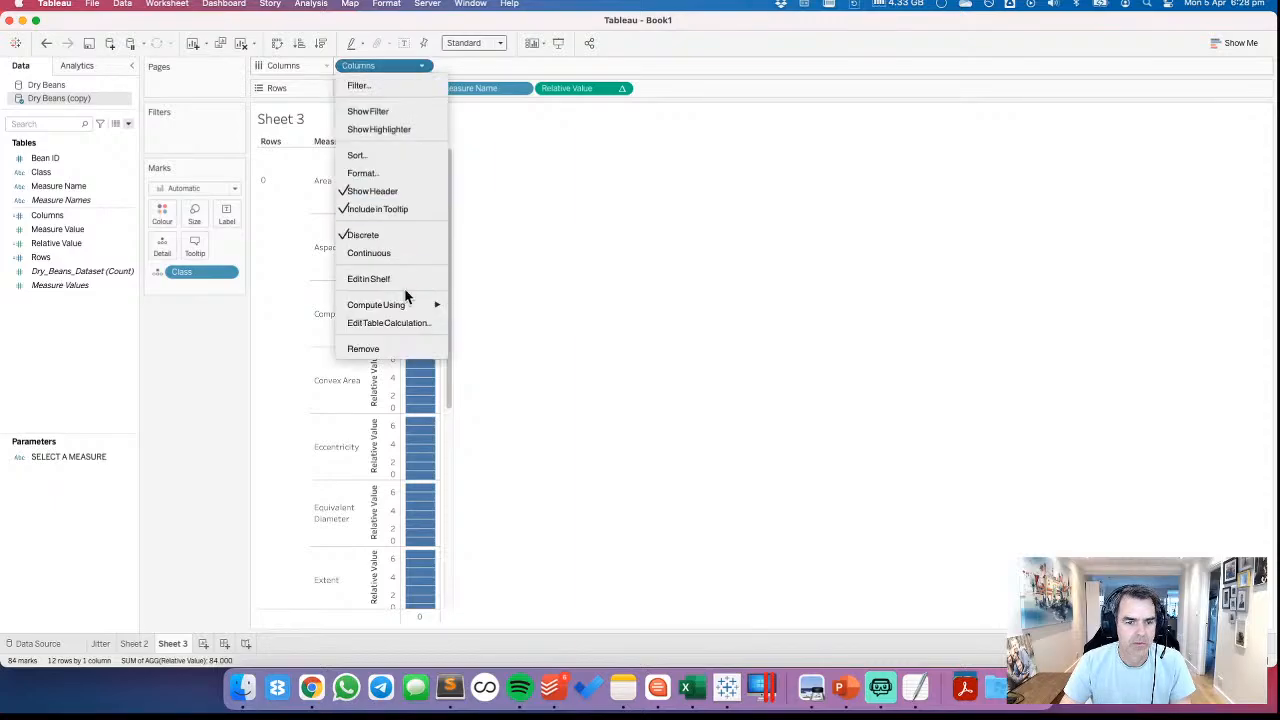
mouse_move(408, 303)
left_click(493, 399)
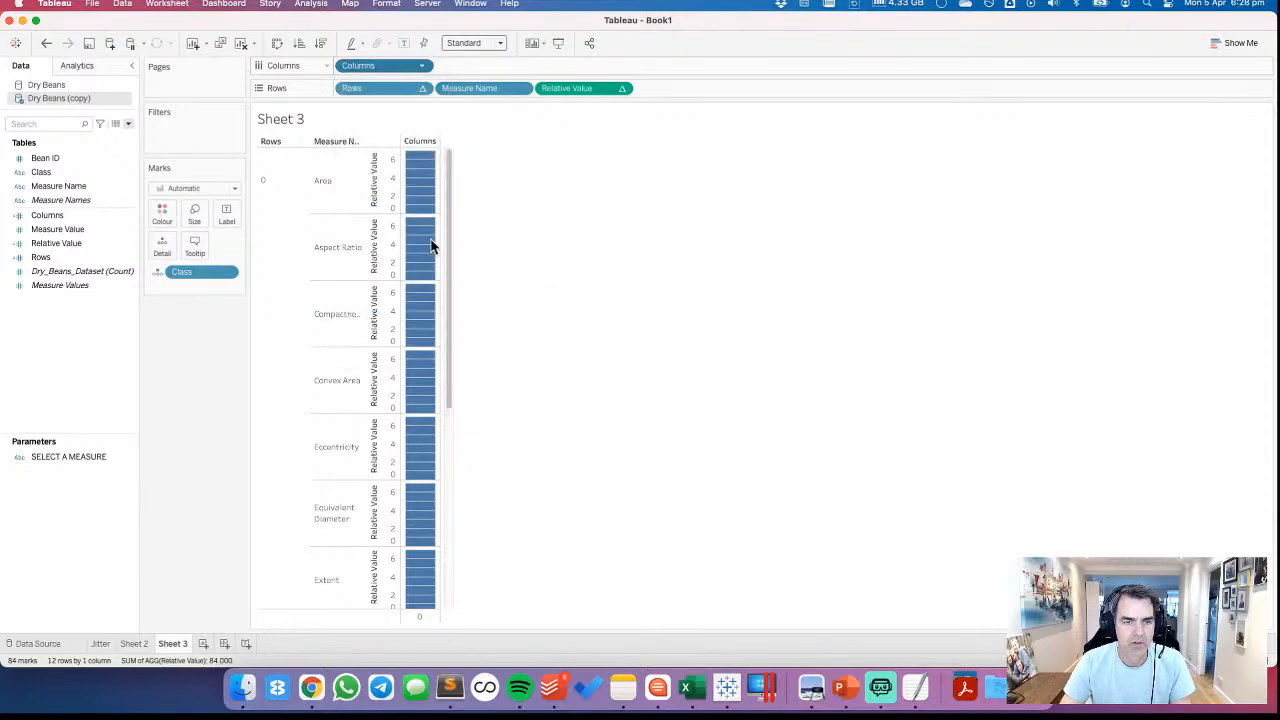
left_click(422, 88)
mouse_move(425, 327)
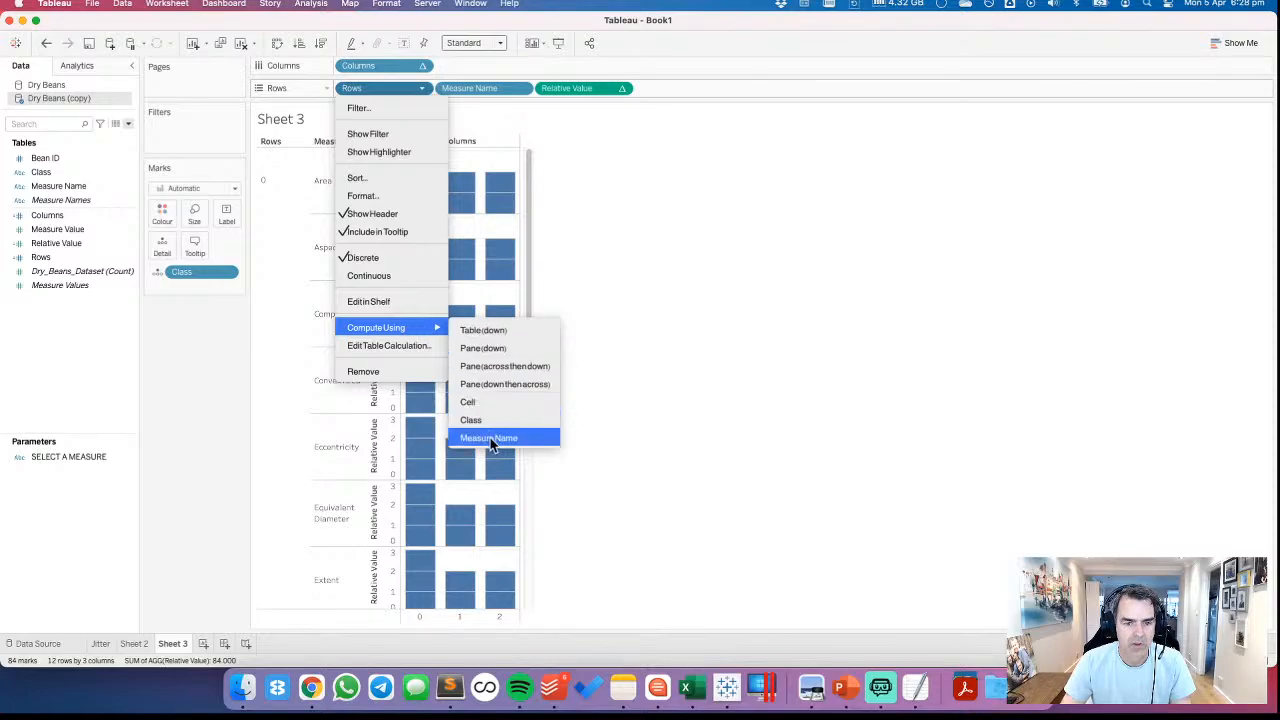
left_click(489, 420)
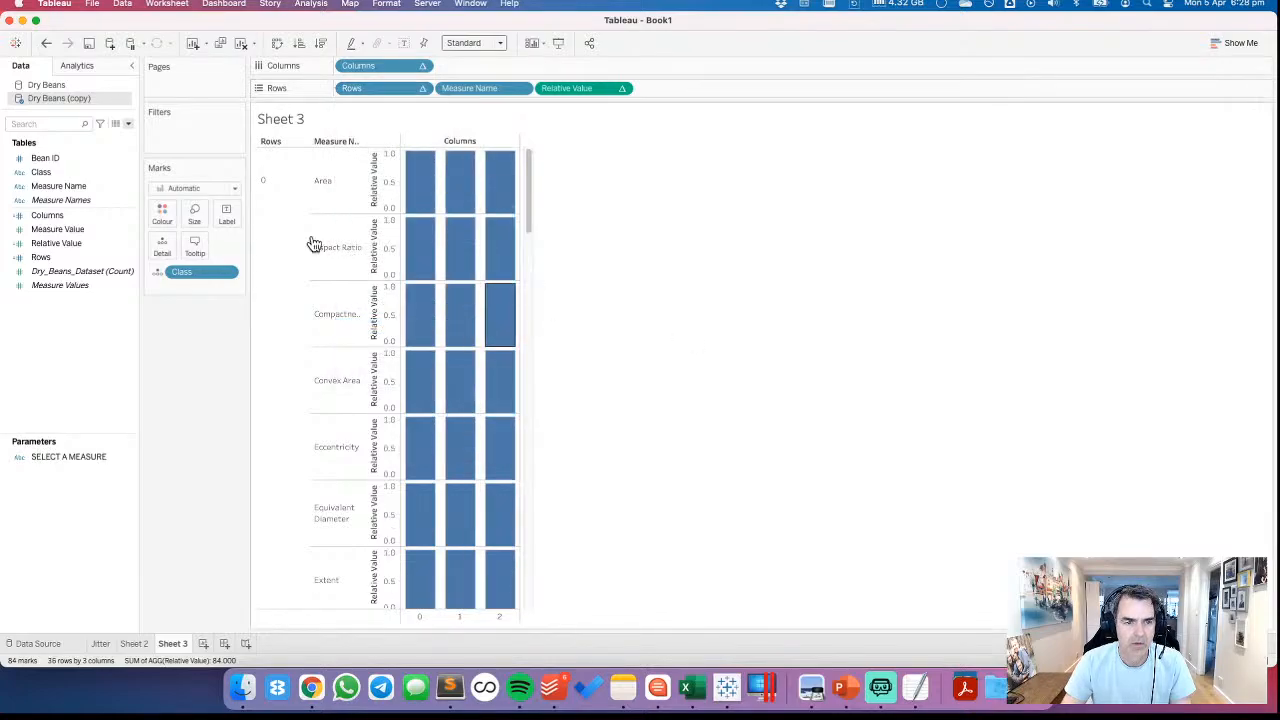
Undo back to having Class on the columns shelf, and move Measure Name from the rows shelf to Detail
left_click(46, 43)
left_click(46, 43)
left_click(46, 43)
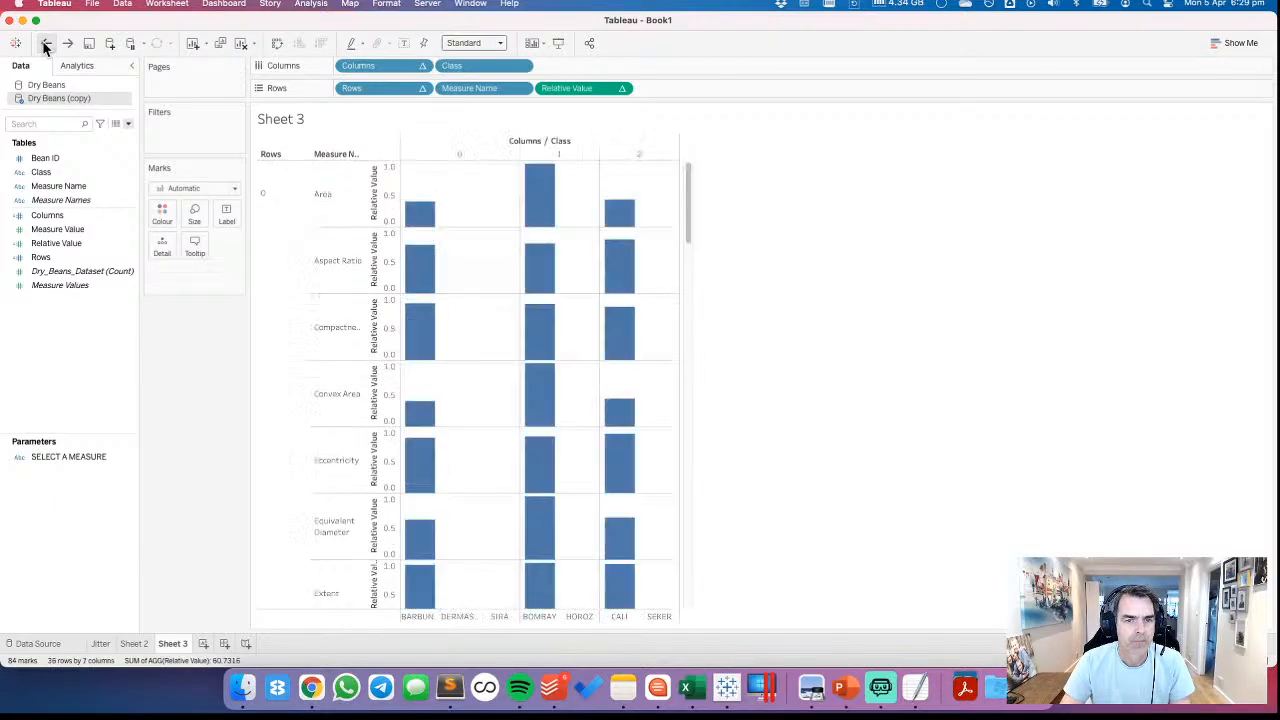
left_click_drag(469, 88, 162, 252)
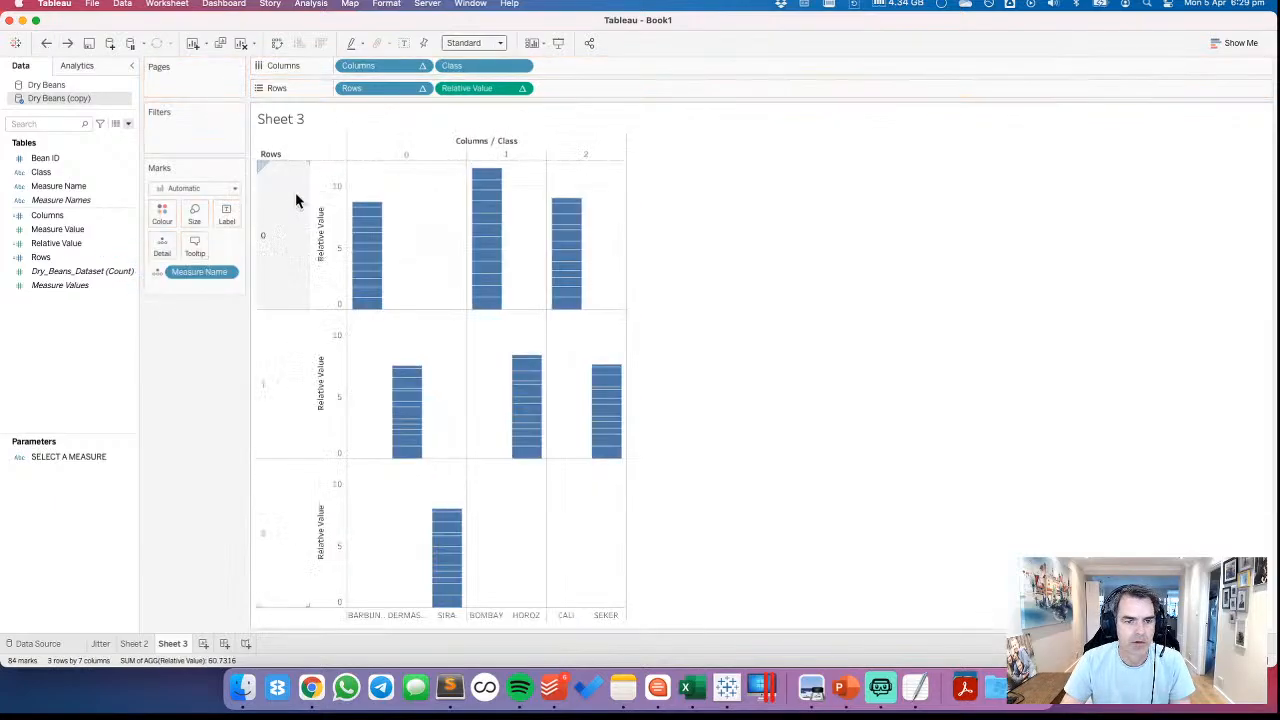
Edit the Columns table calculation to compute by specific dimensions, with only Measure Name included and Class excluded
left_click(422, 65)
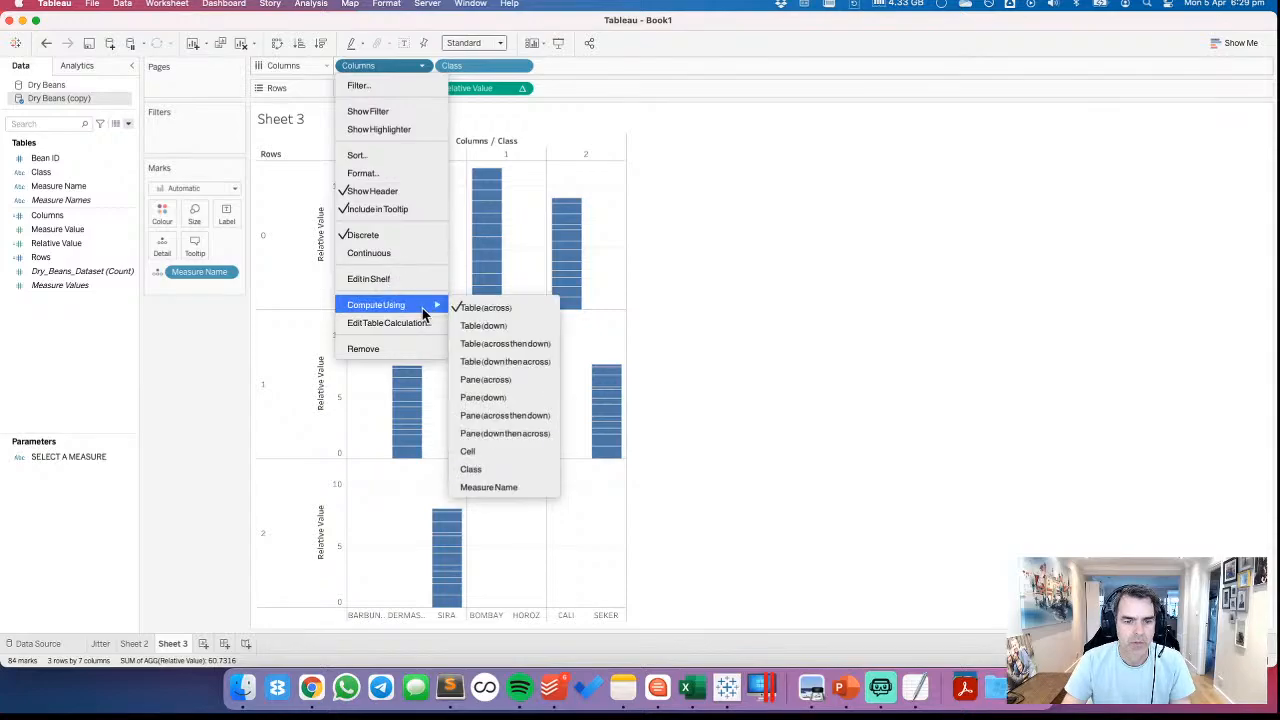
left_click(389, 323)
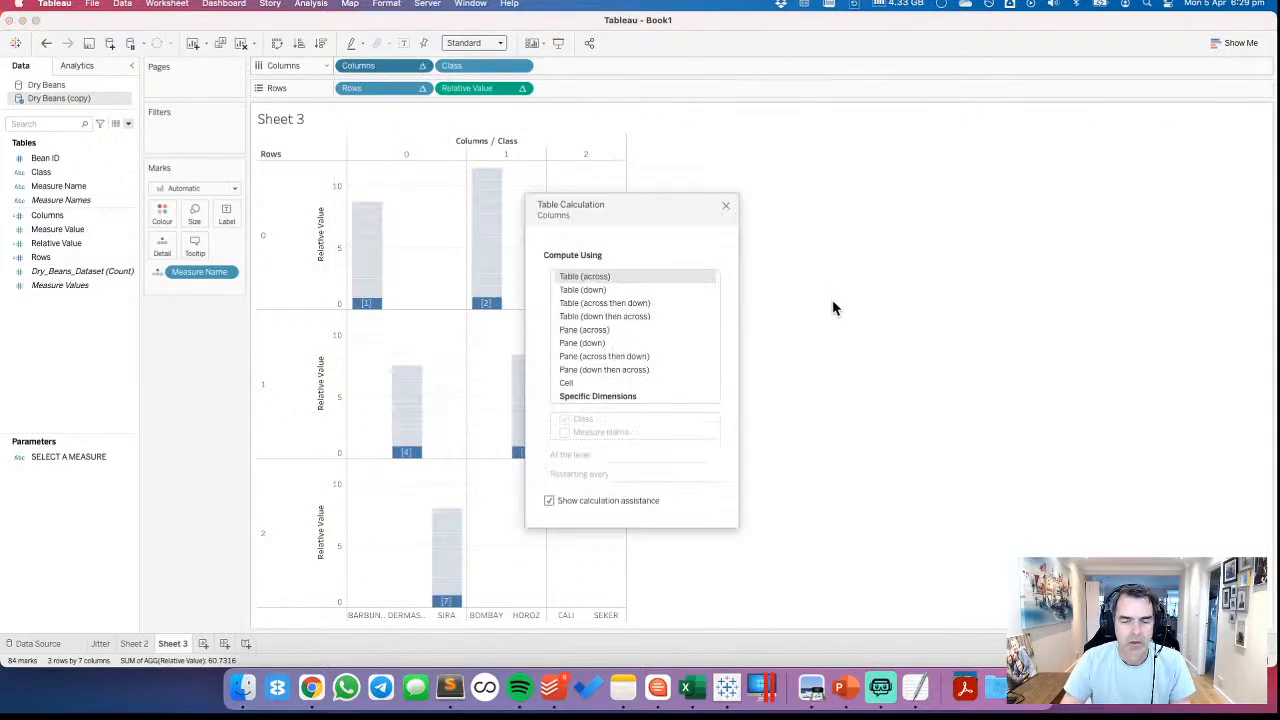
left_click(614, 397)
left_click(565, 419)
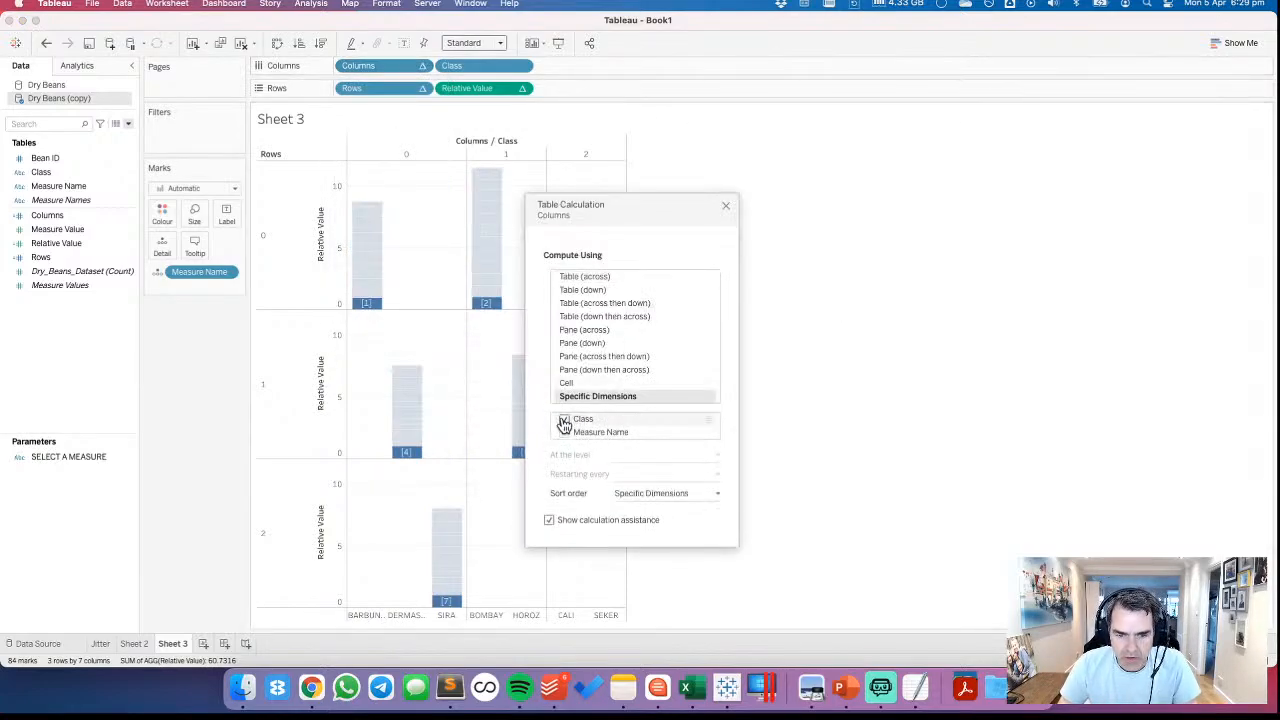
left_click(564, 432)
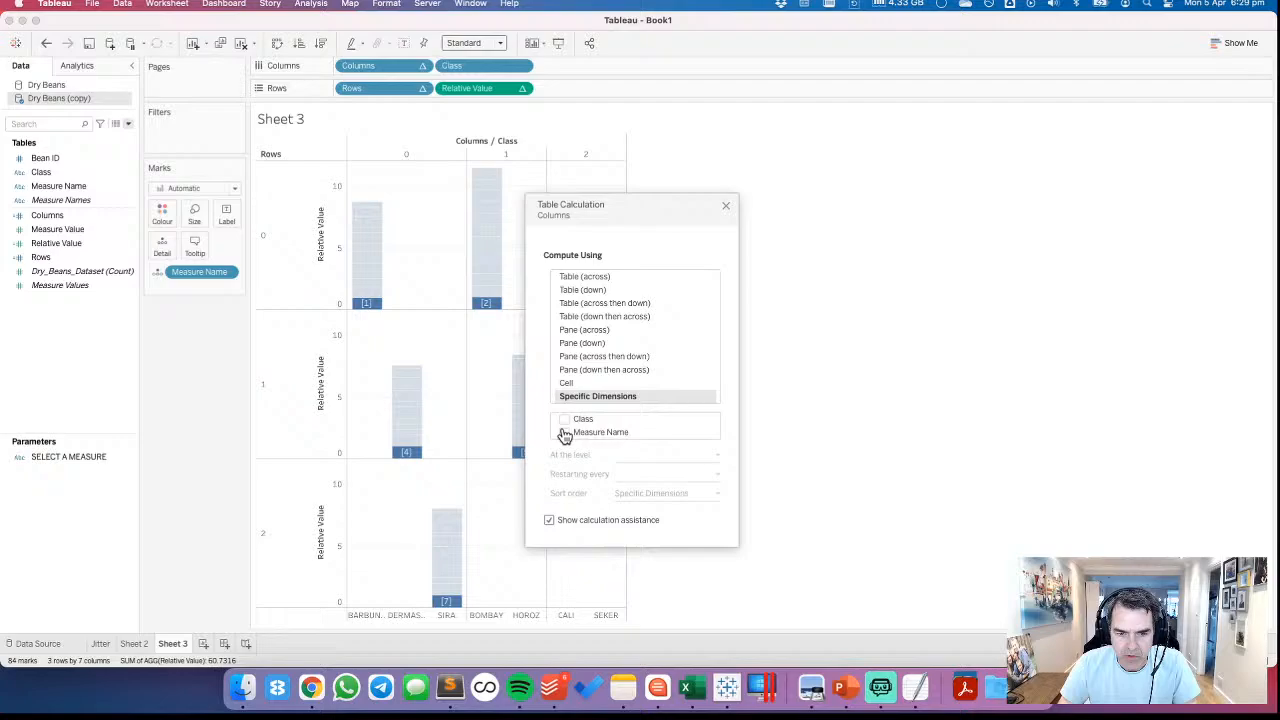
Set the Rows field to compute using Measure Name and close the Columns table calculation settings
left_click(422, 88)
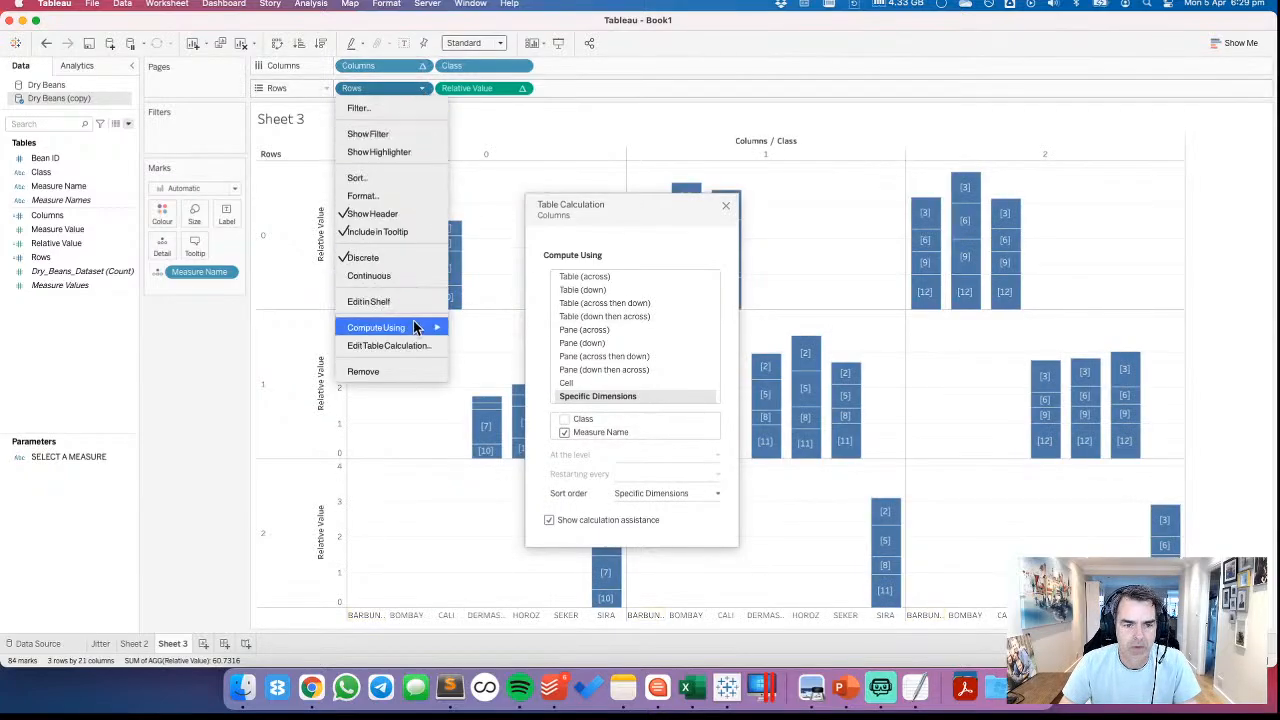
mouse_move(418, 327)
left_click(486, 506)
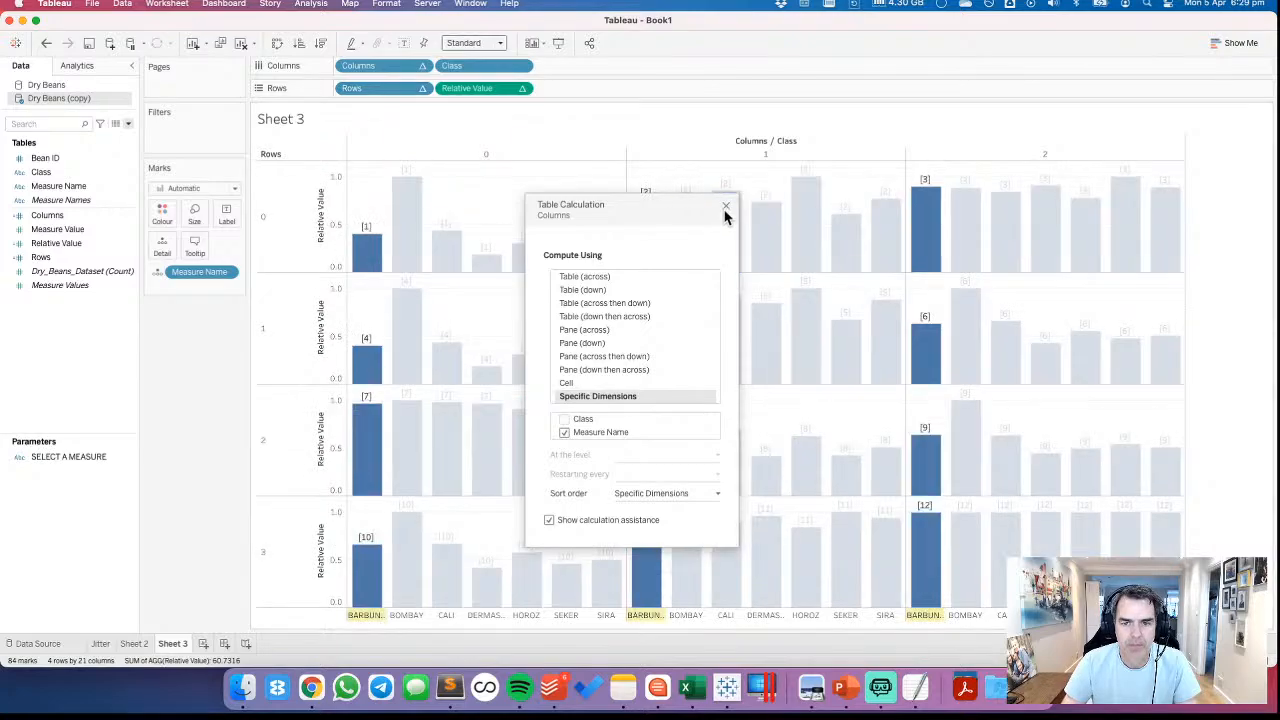
left_click(727, 210)
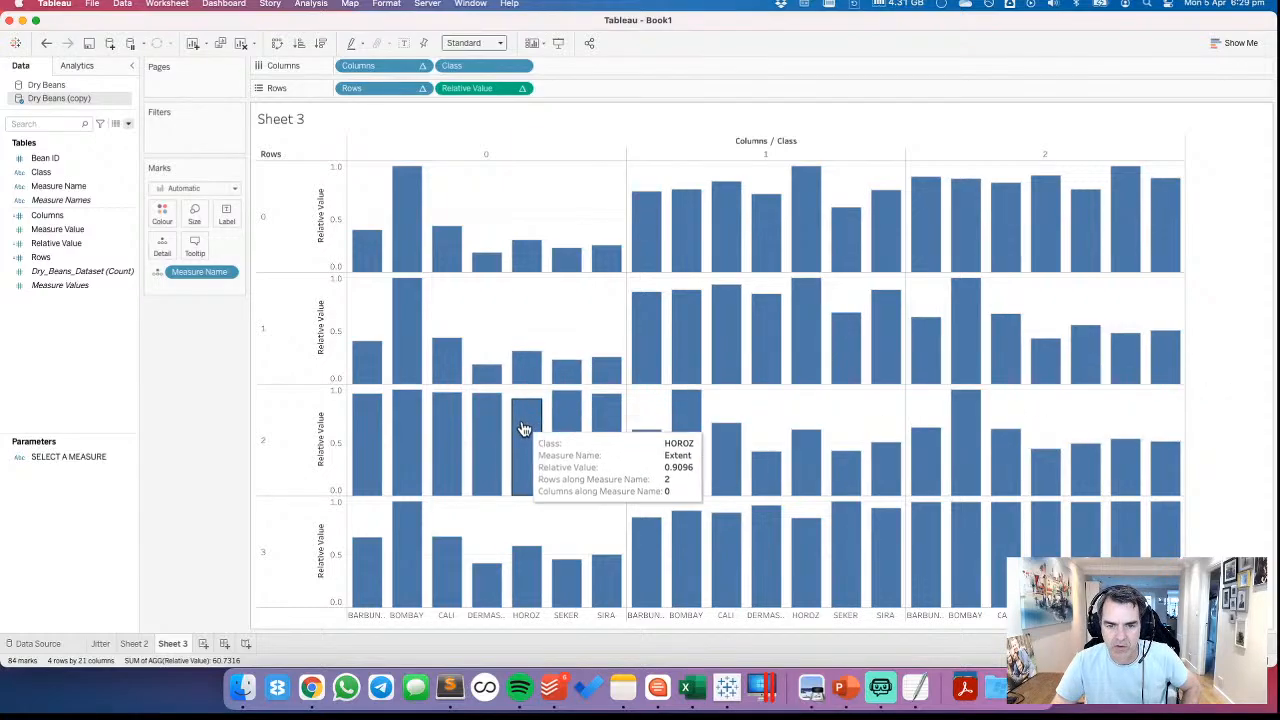
left_click(128, 642)
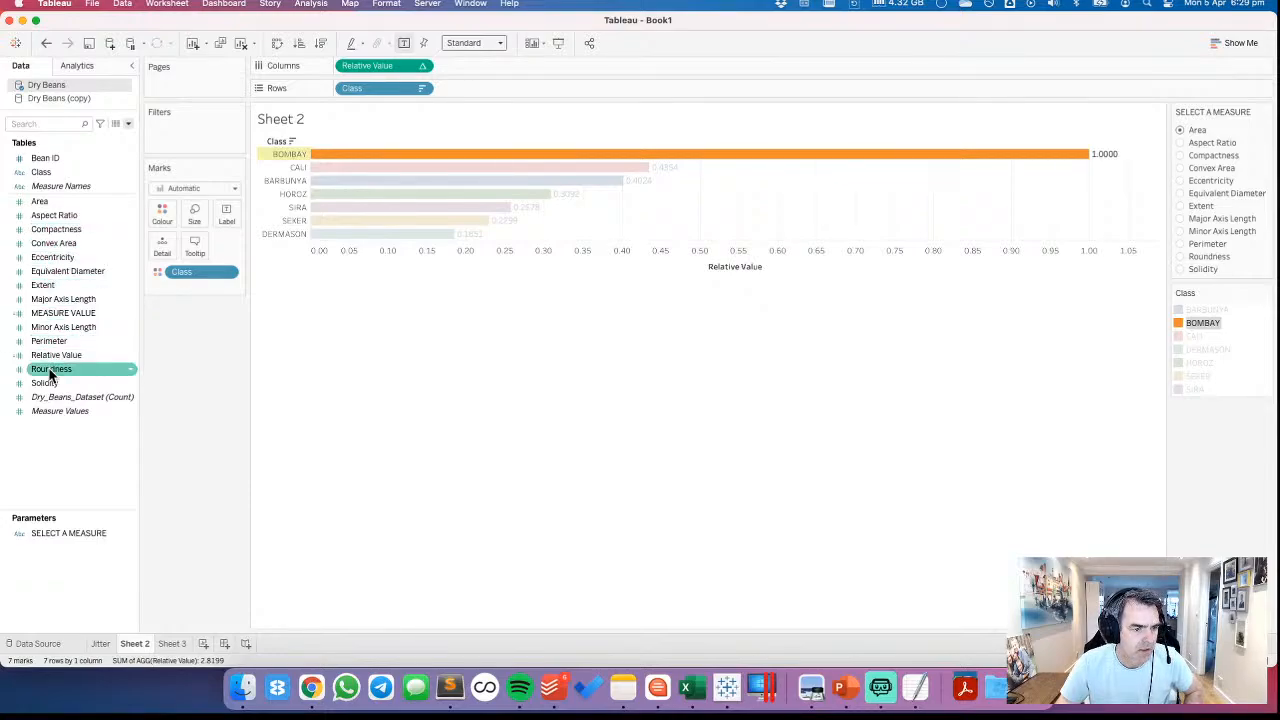
left_click(176, 643)
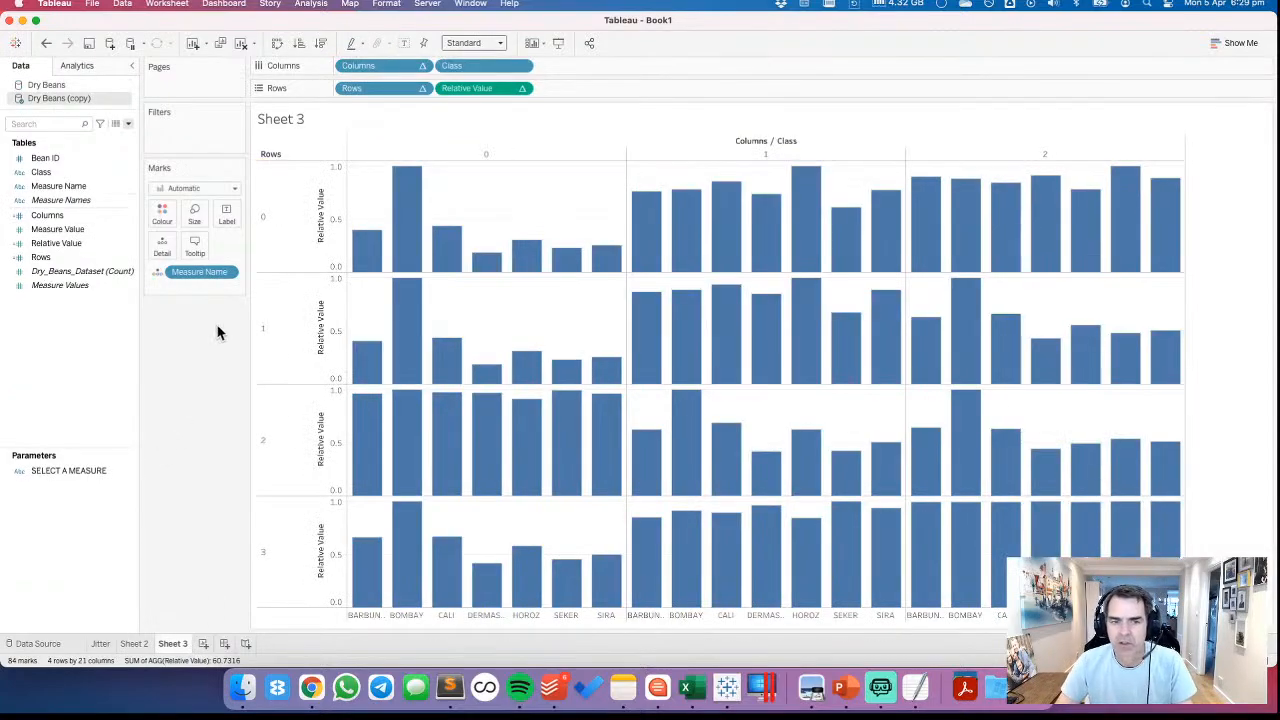
left_click(162, 214)
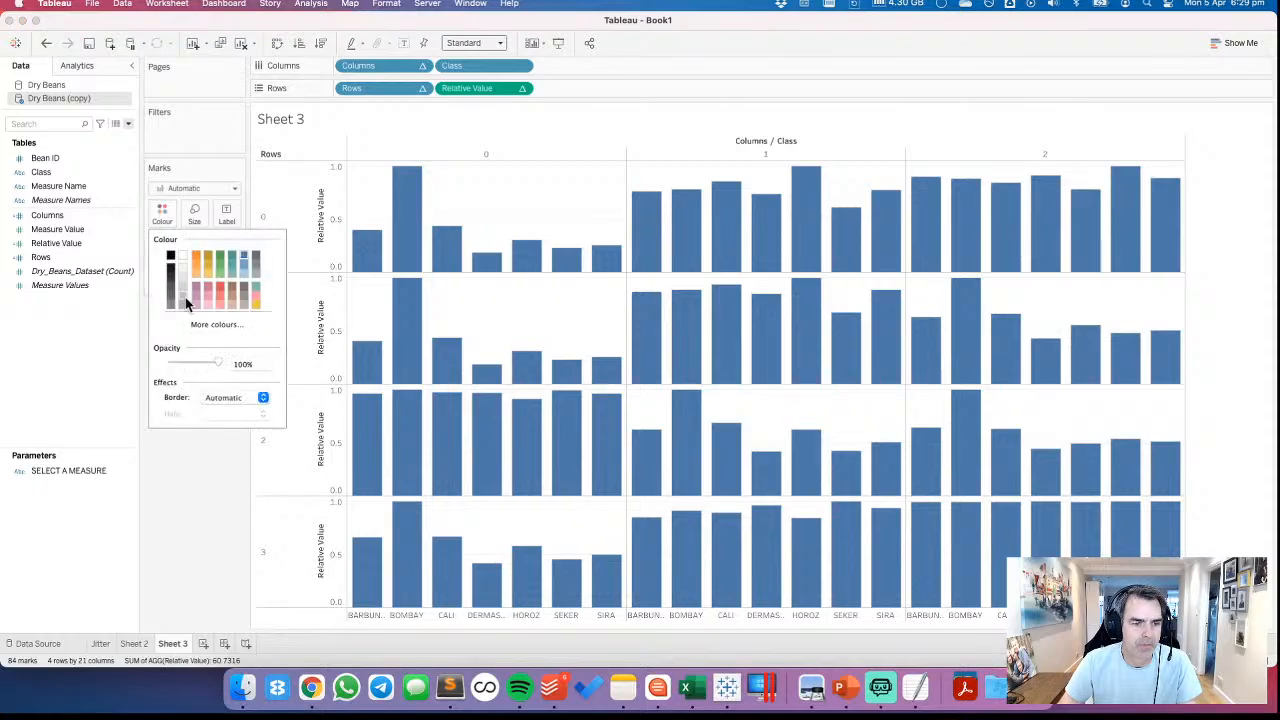
left_click(218, 400)
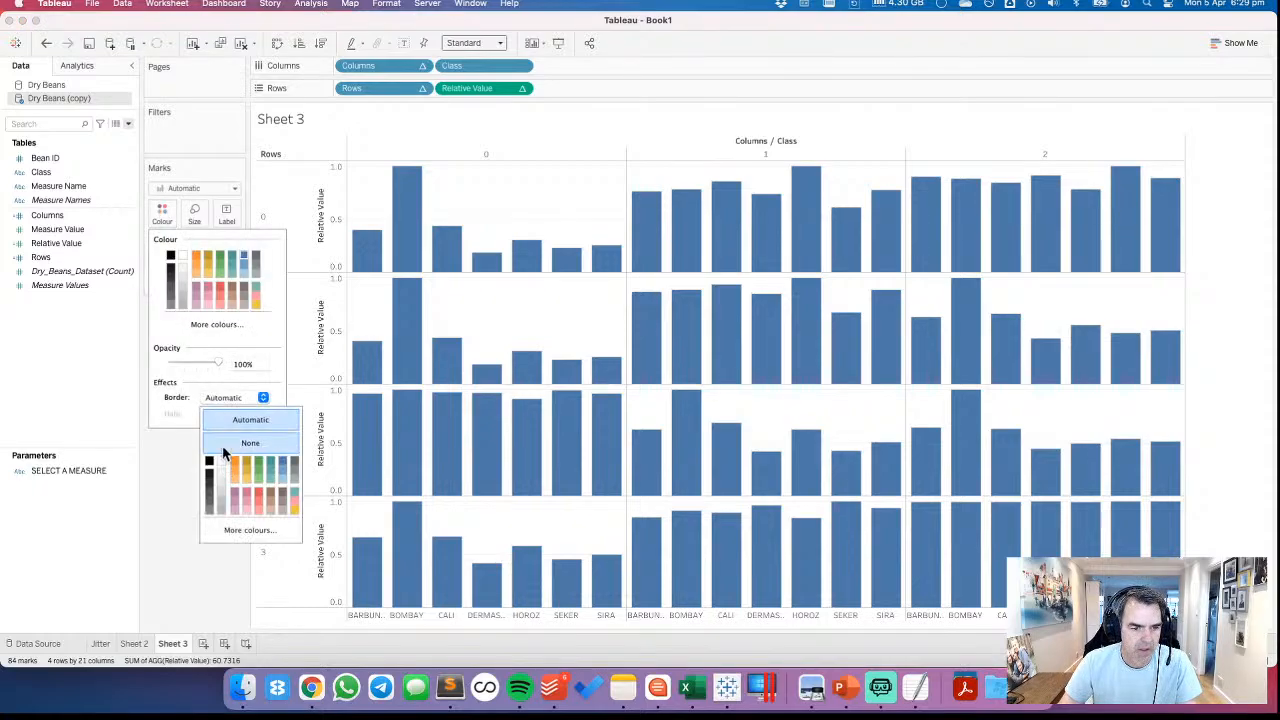
left_click(178, 469)
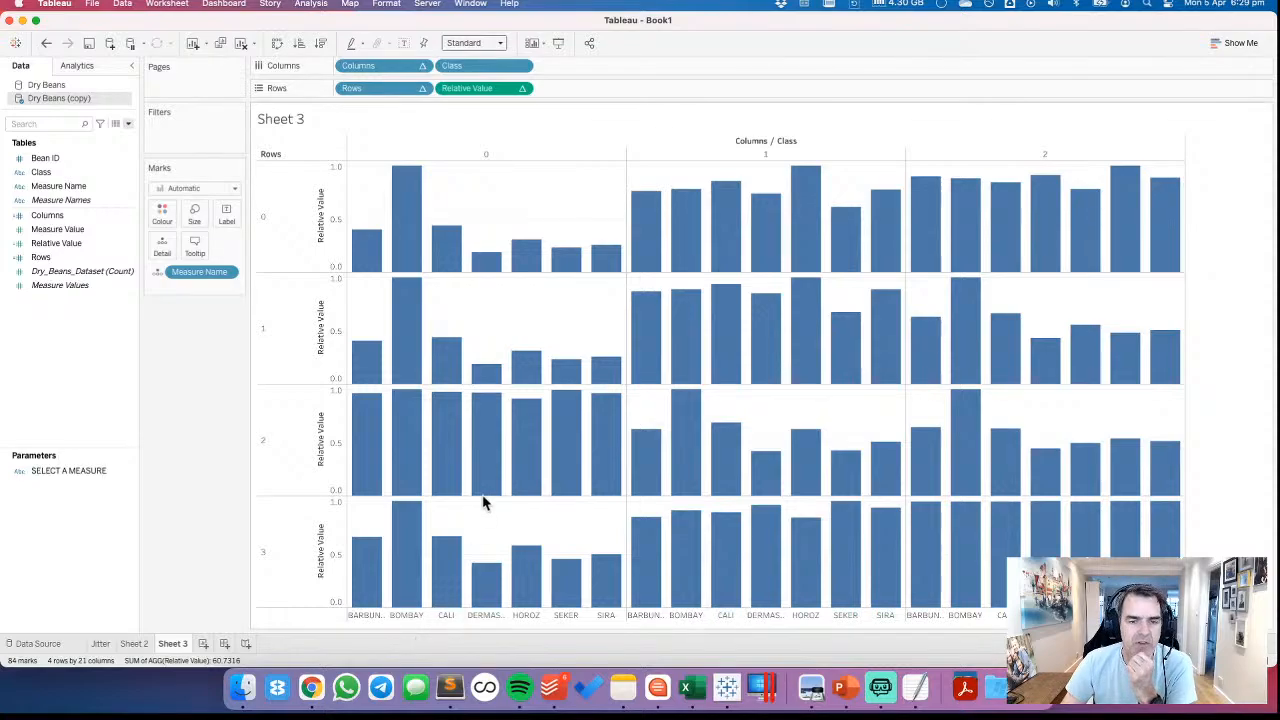
Colour the Sheet 3 bars by Class and fit the chart to Entire View
mouse_move(481, 492)
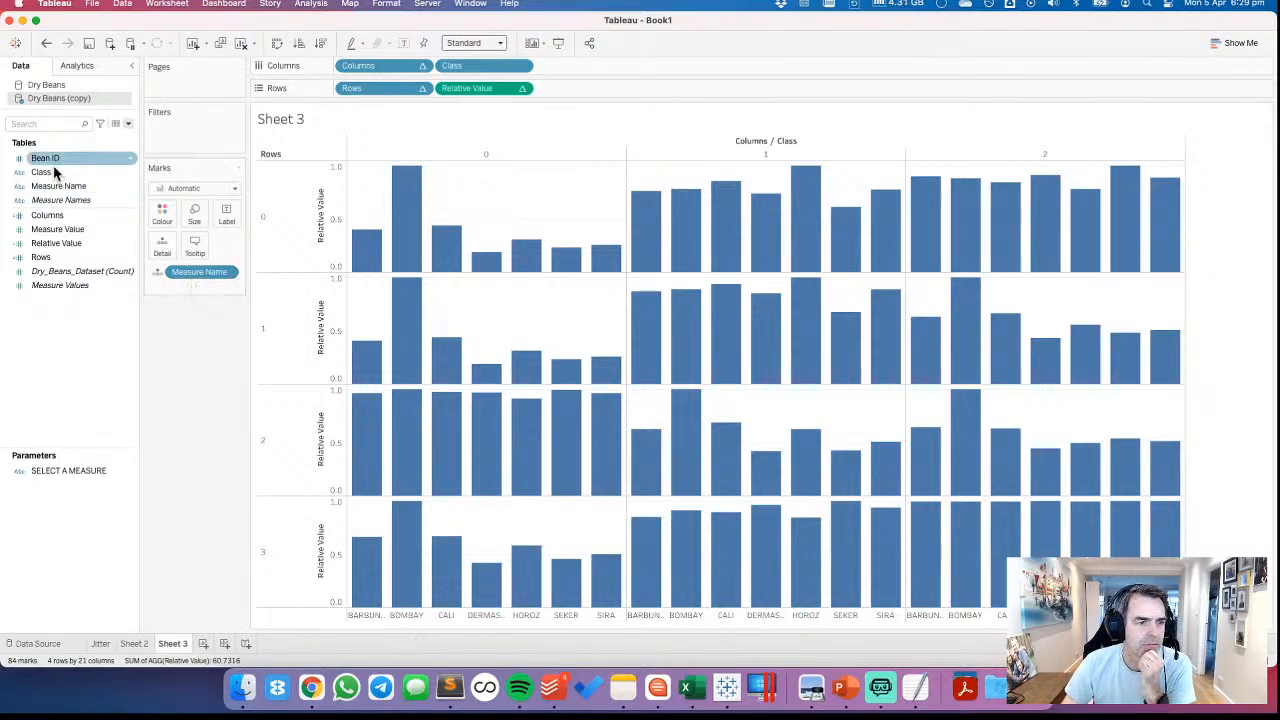
left_click_drag(41, 172, 161, 214)
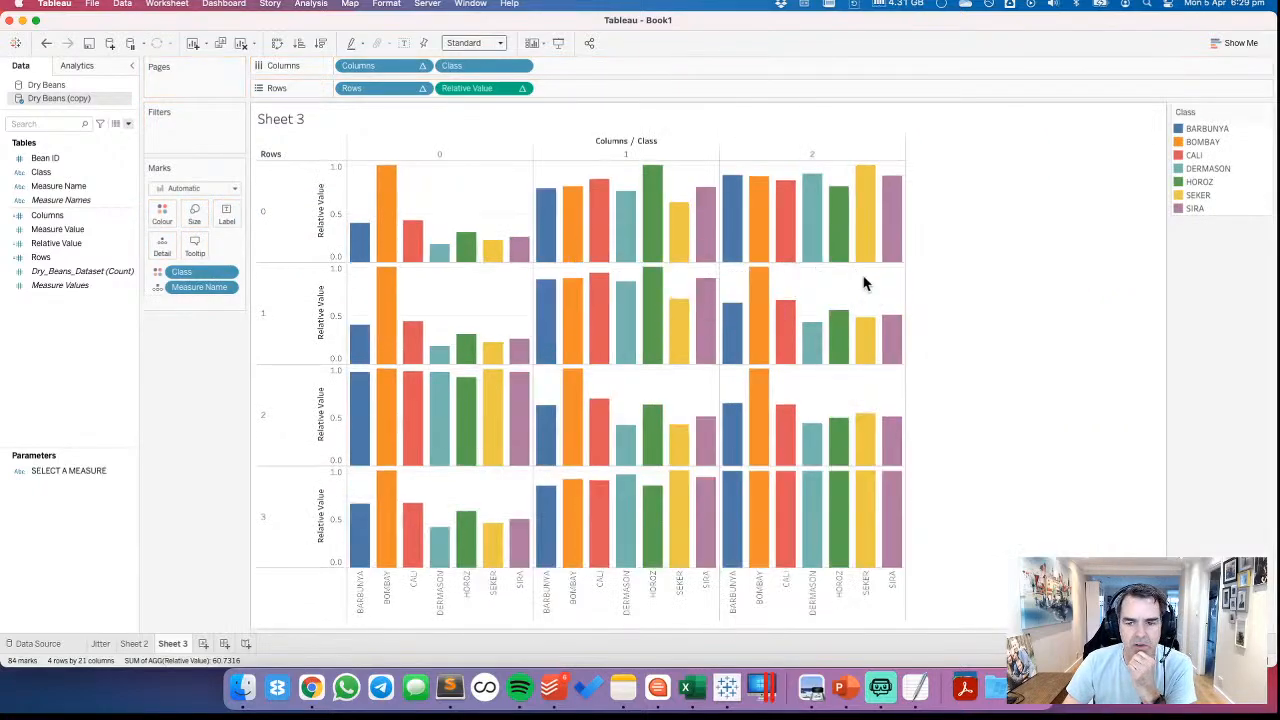
left_click(476, 43)
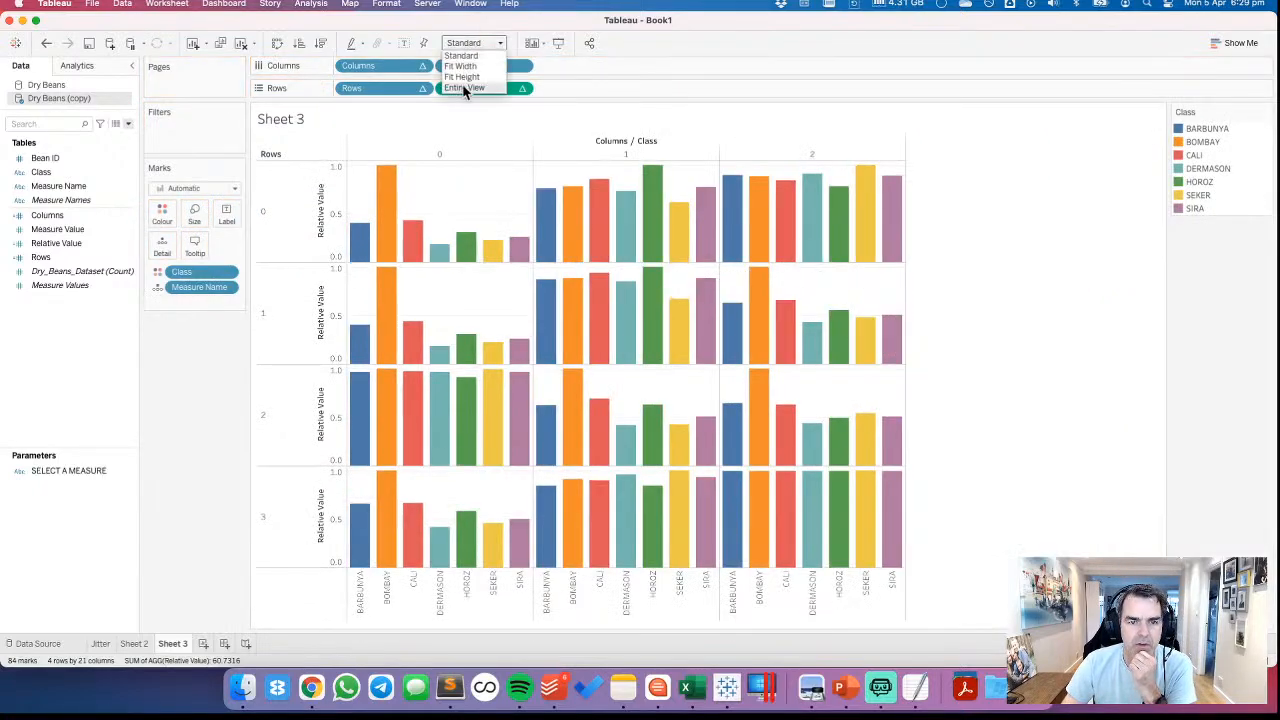
left_click(462, 88)
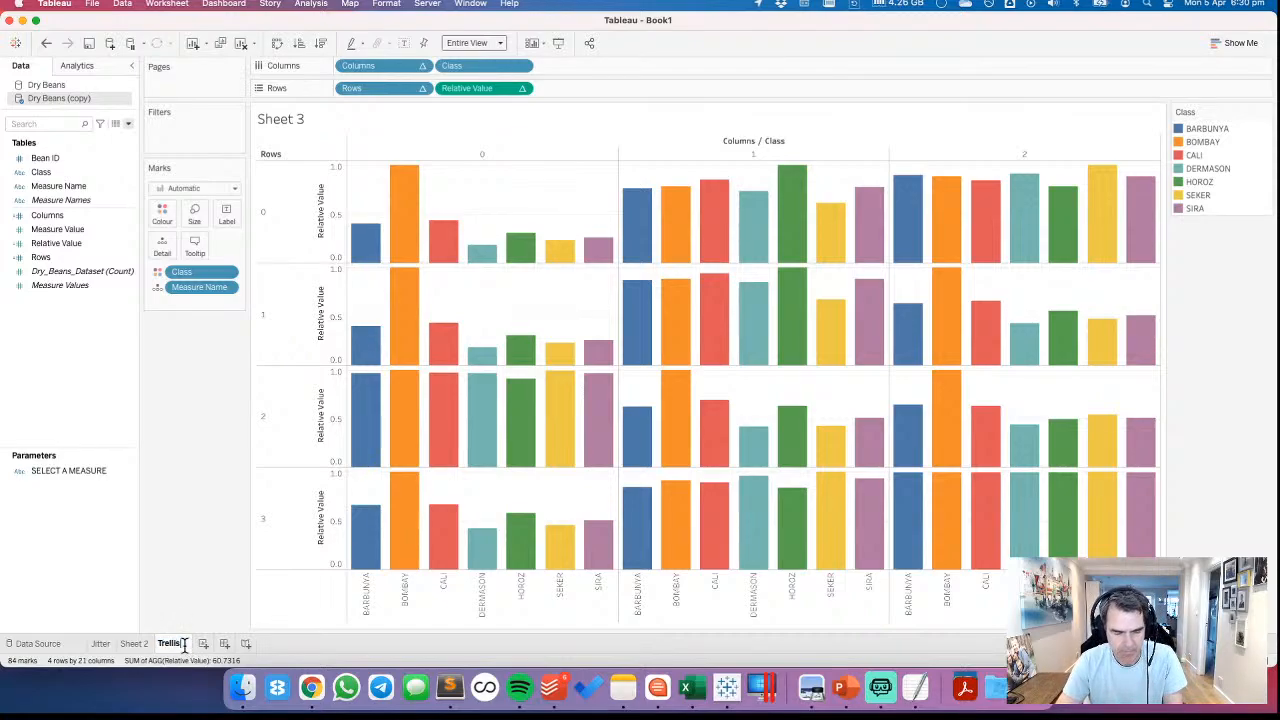
Rename Sheet 3 as Trellis and give its sheet tab a red colour
key("Return")
right_click(170, 645)
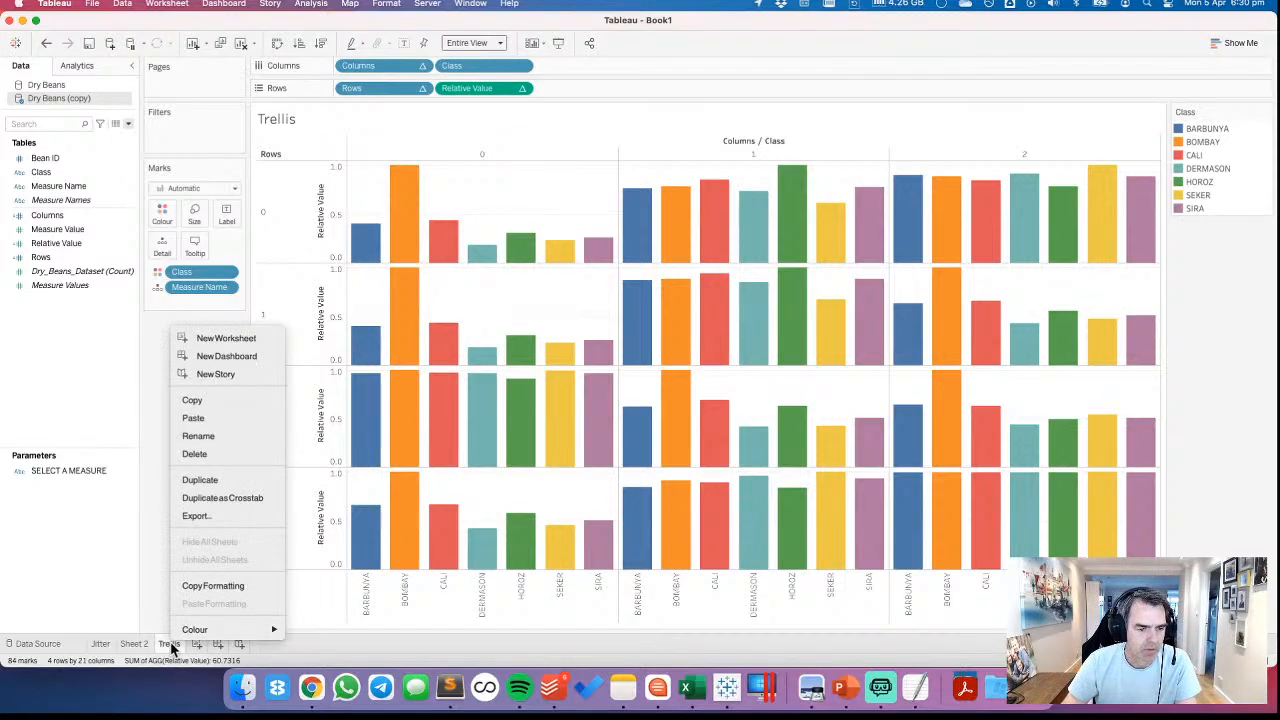
mouse_move(195, 629)
left_click(337, 564)
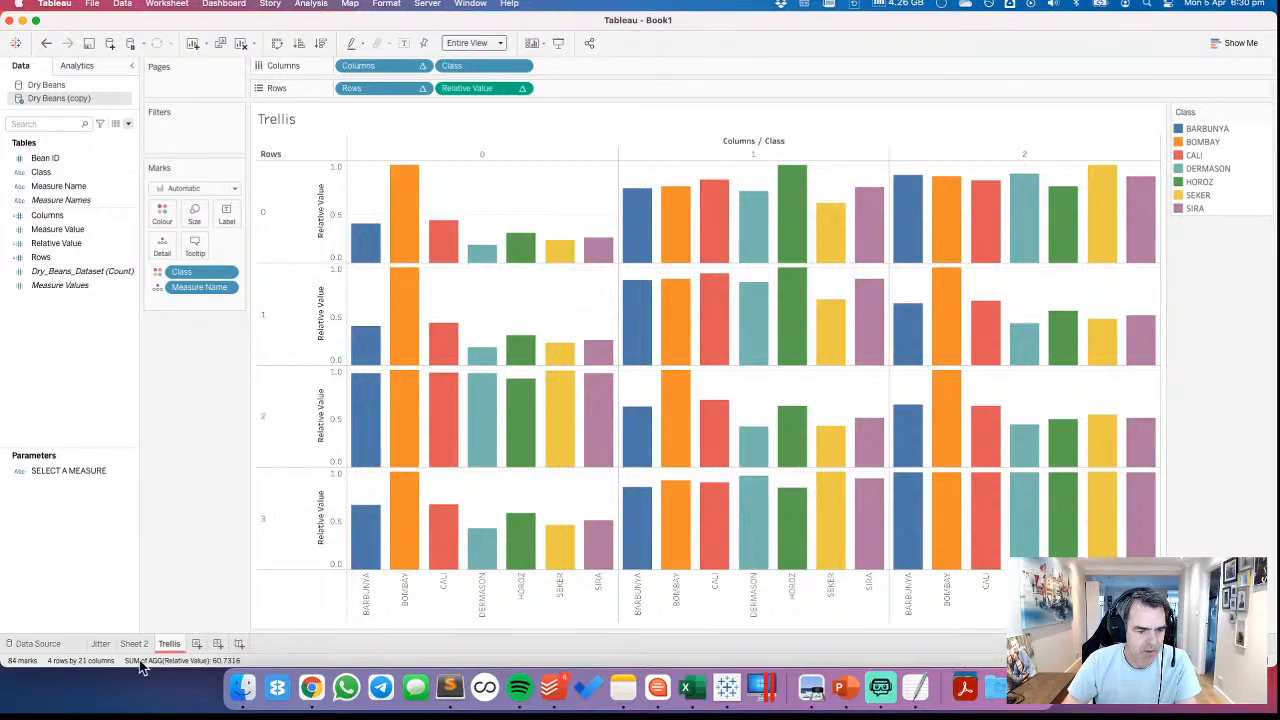
On a new worksheet, place the Dry Beans measures from Area to Solidity, except MEASURE VALUE and Relative Value, on the columns shelf
left_click(197, 643)
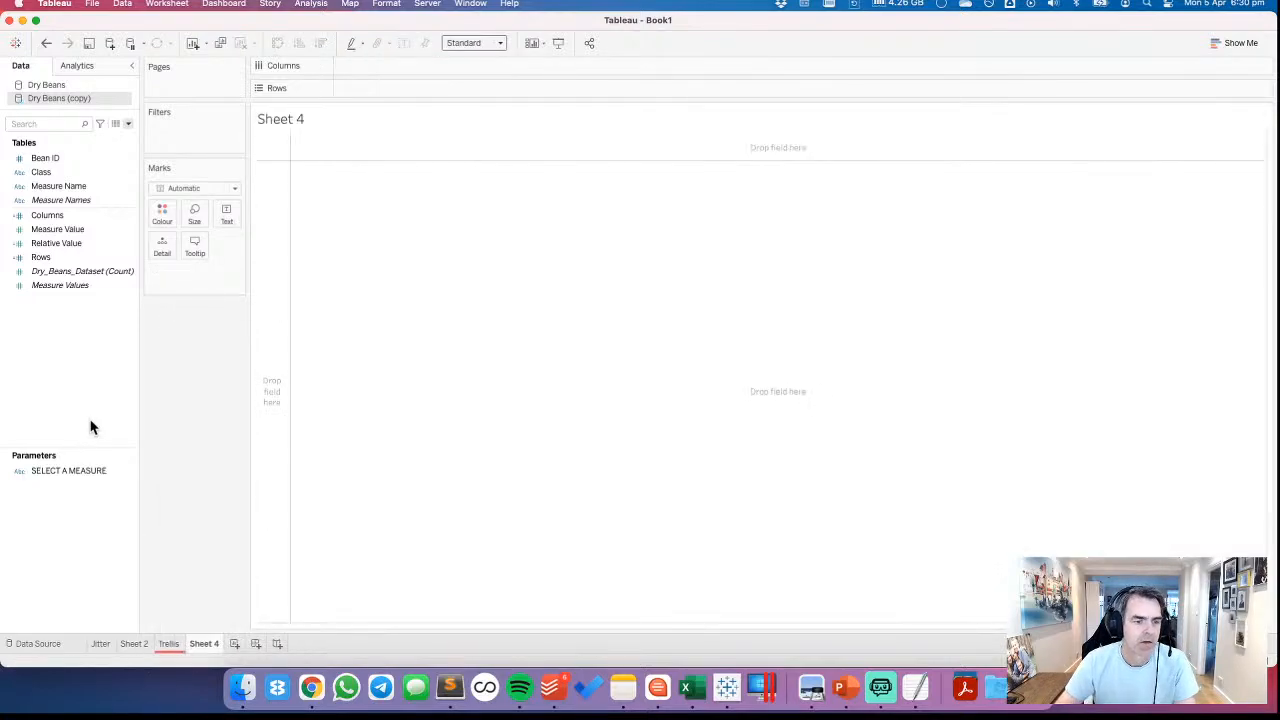
left_click(47, 86)
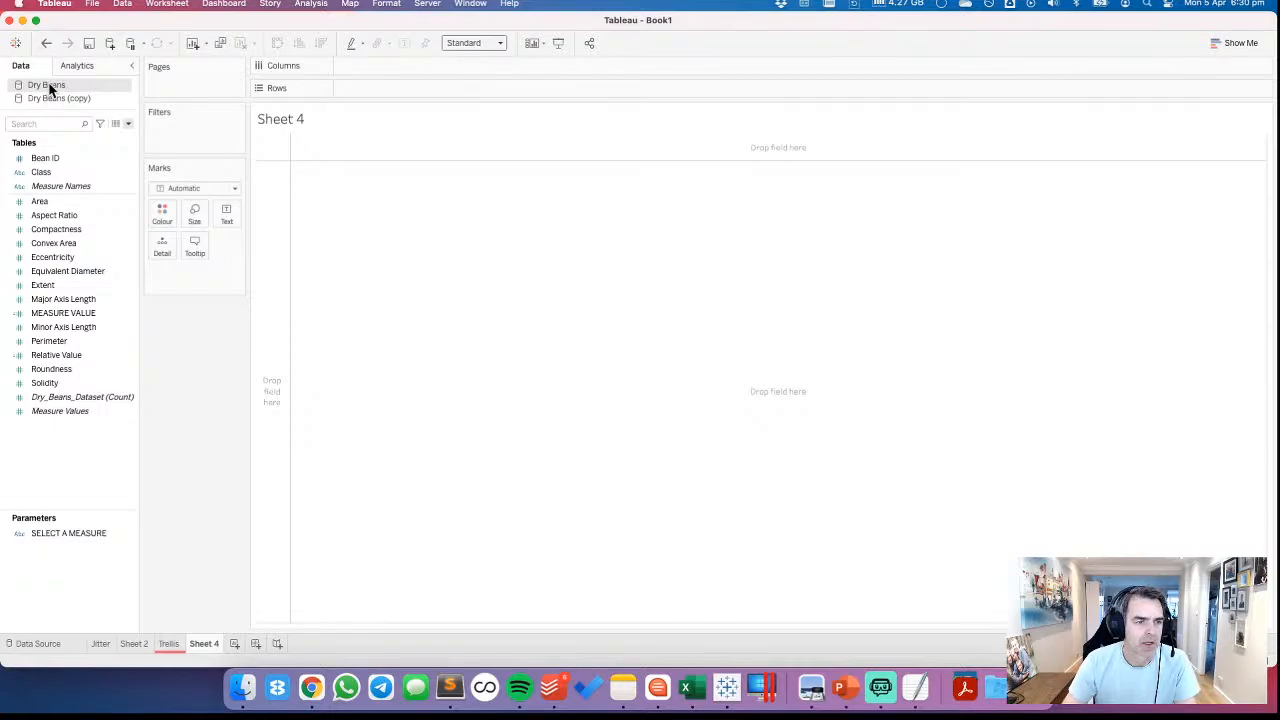
left_click(45, 201)
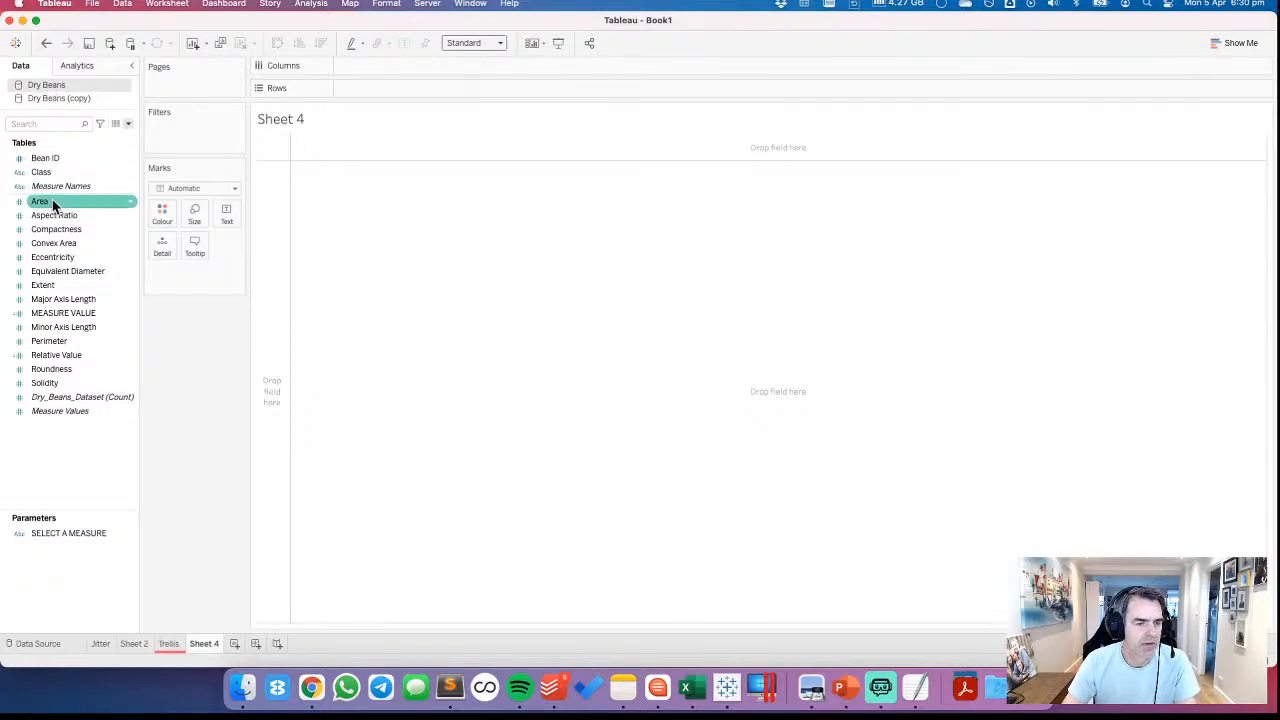
left_click(57, 385, "super")
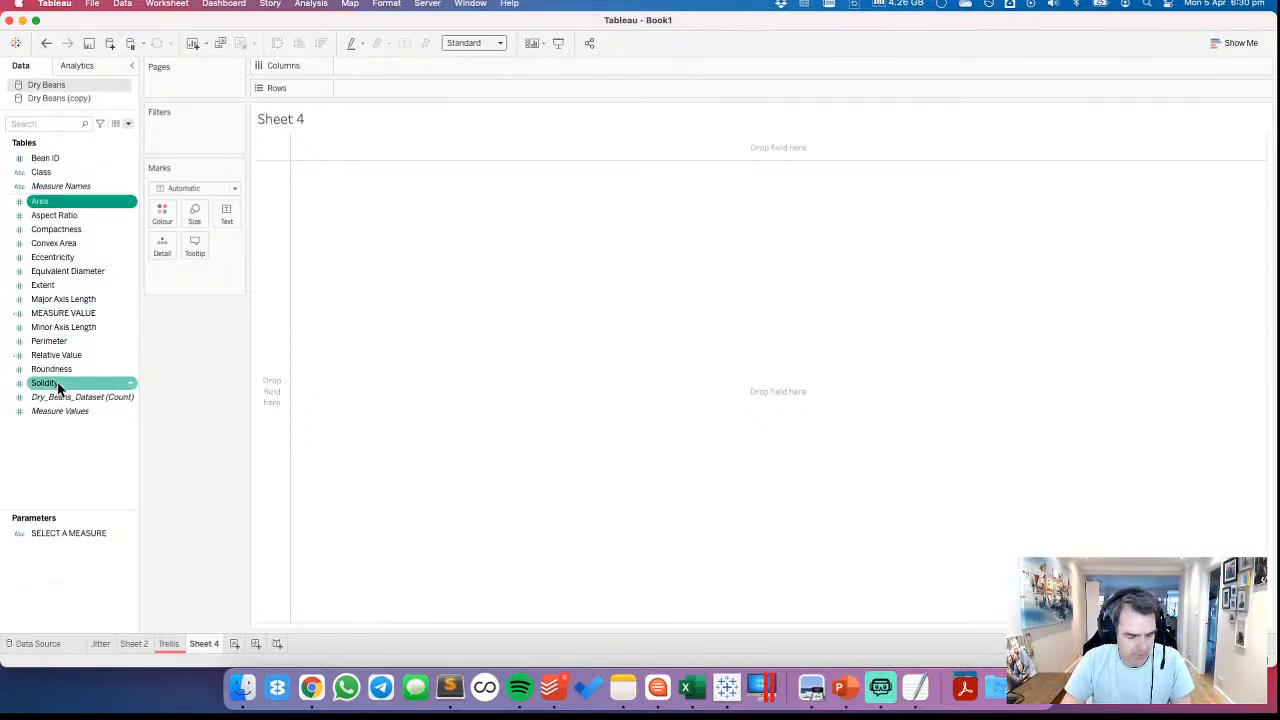
left_click(57, 385, "shift")
left_click(55, 358, "super")
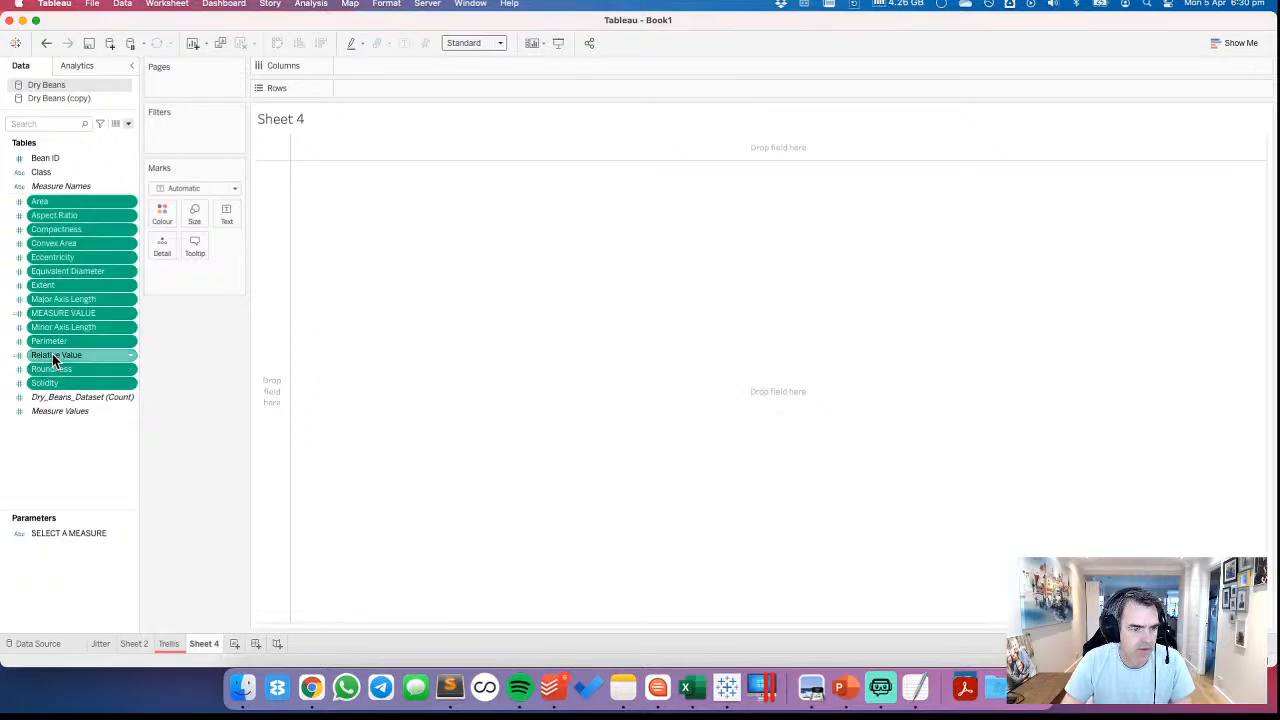
left_click(48, 316, "super")
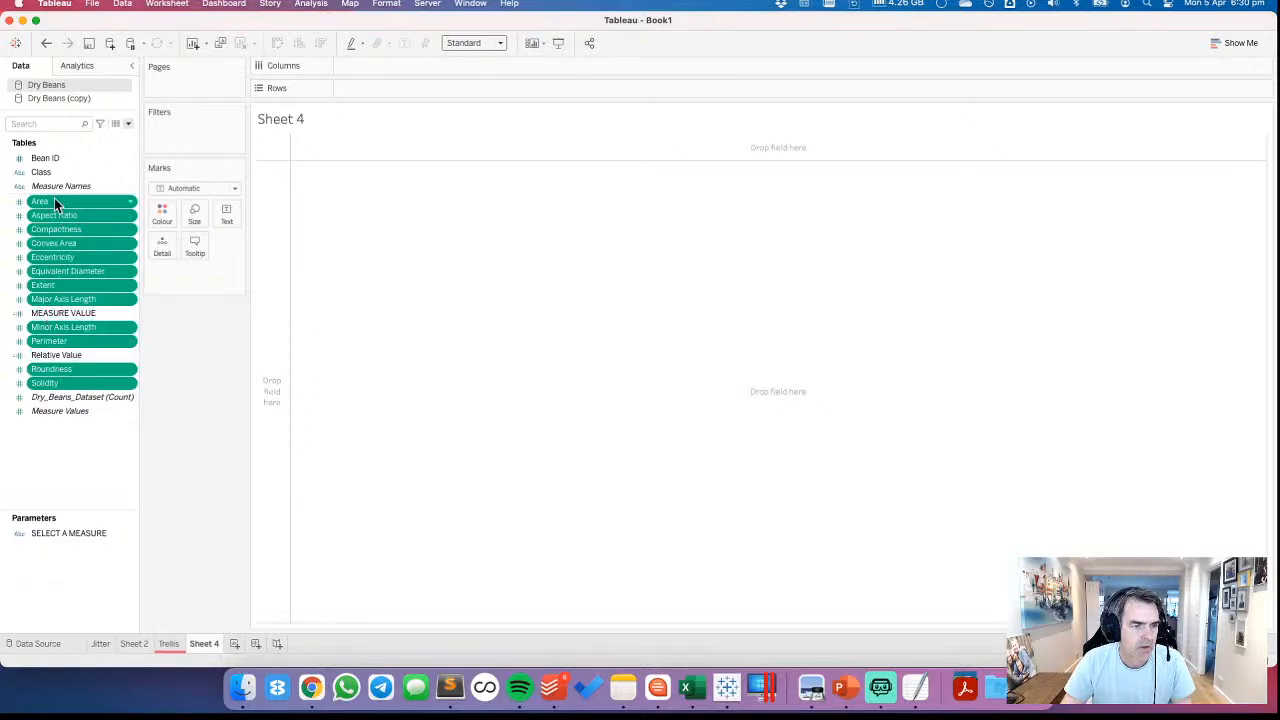
left_click_drag(54, 200, 394, 64)
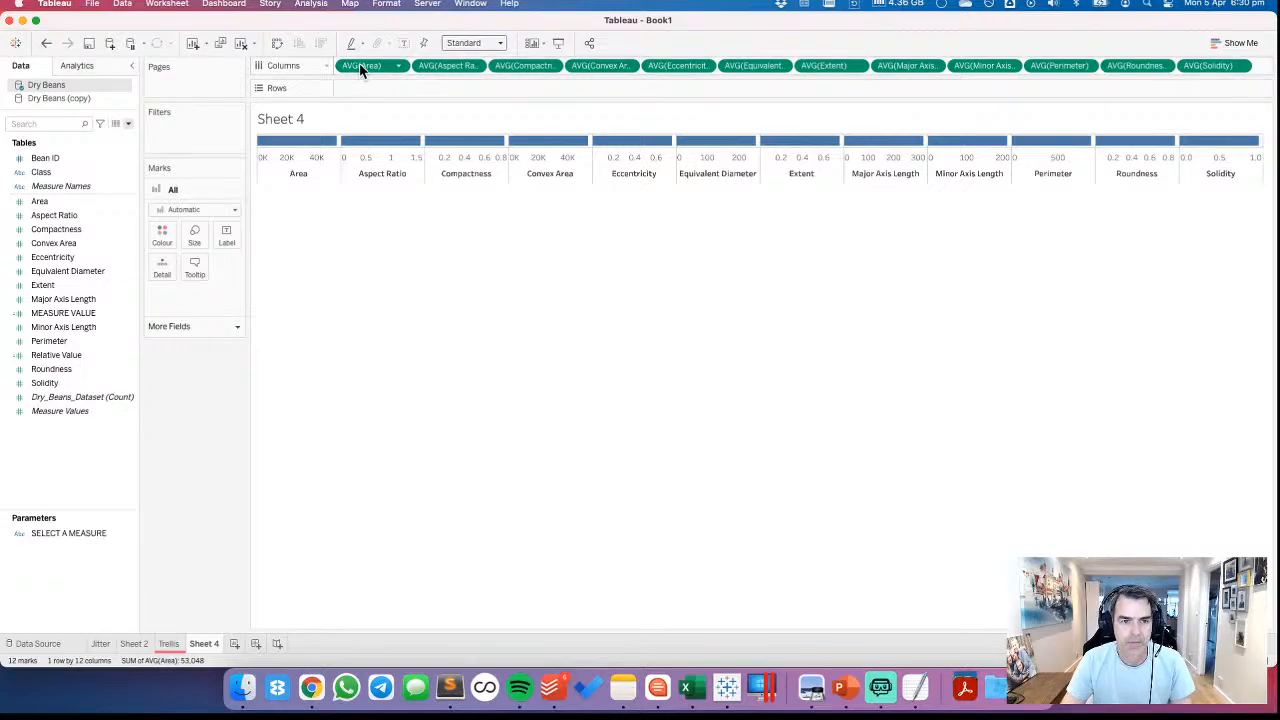
Copy all the measures from the columns shelf onto the rows shelf, and add Bean ID to Detail
left_click_drag(362, 68, 362, 90)
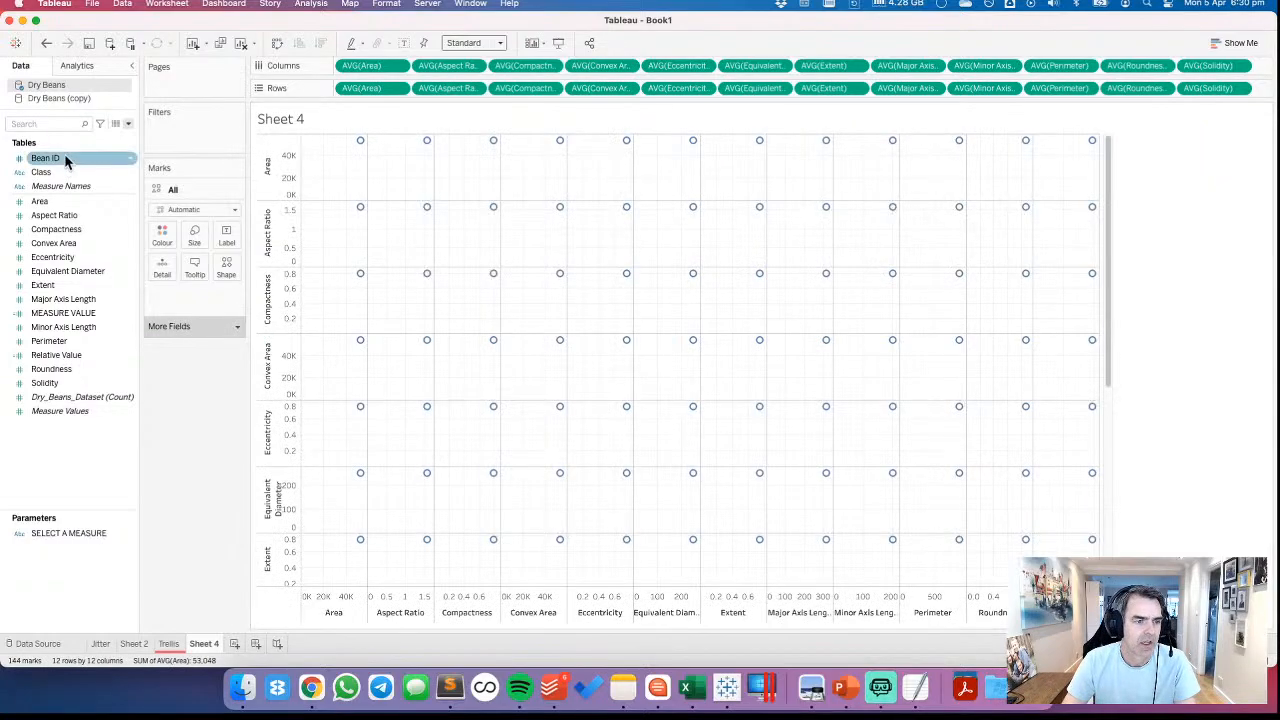
left_click_drag(65, 160, 184, 452)
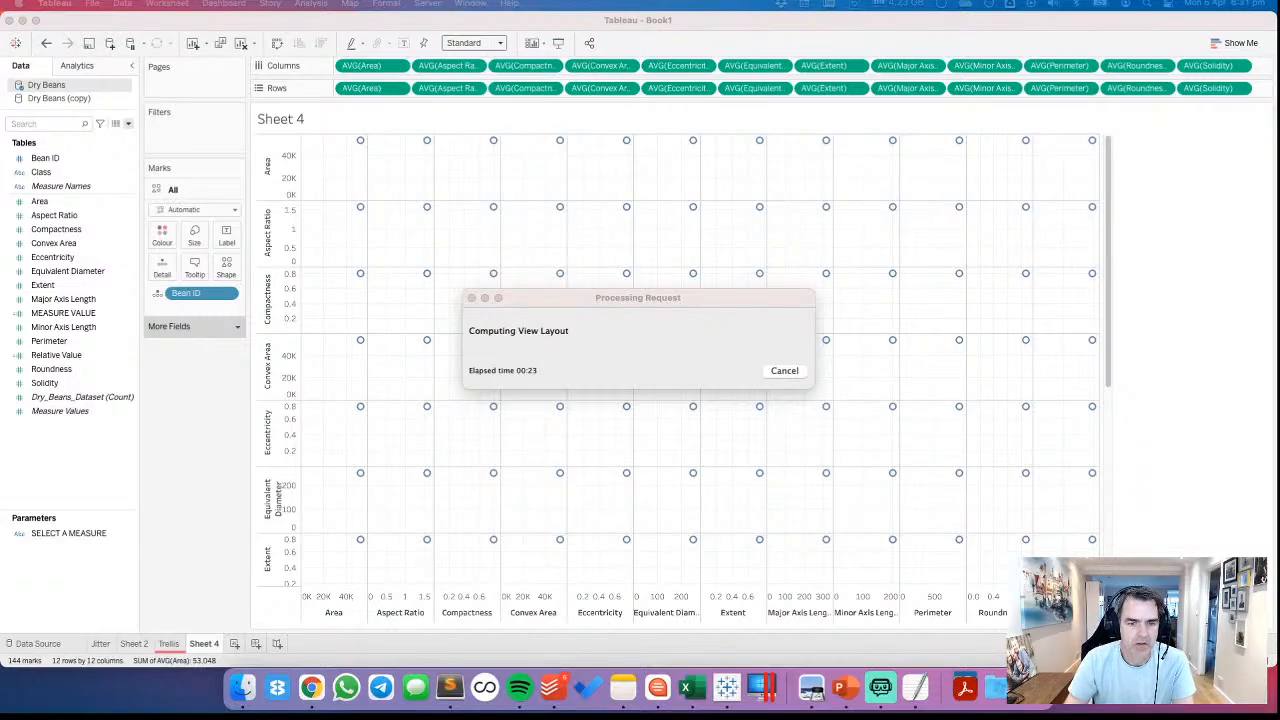
Switch to Chrome and open Twitter in a new tab while the view computes
left_click(311, 687)
left_click(1209, 28)
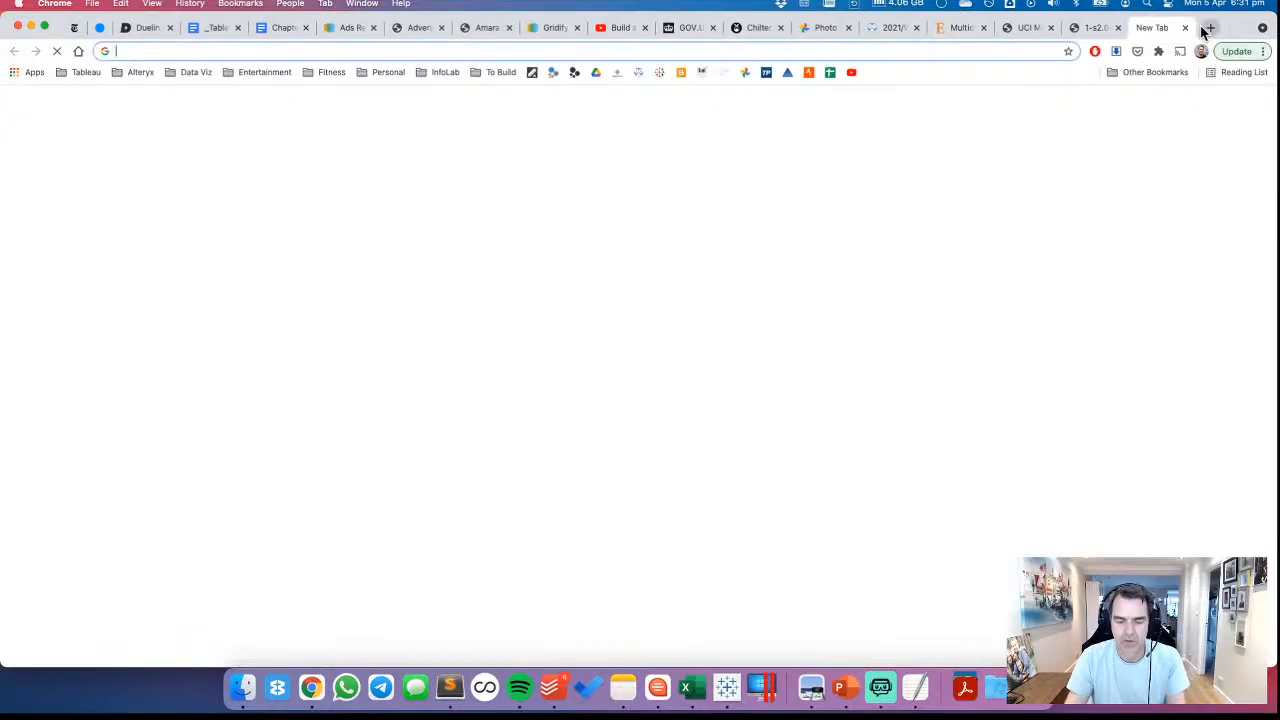
type("twitter.com")
key("Return")
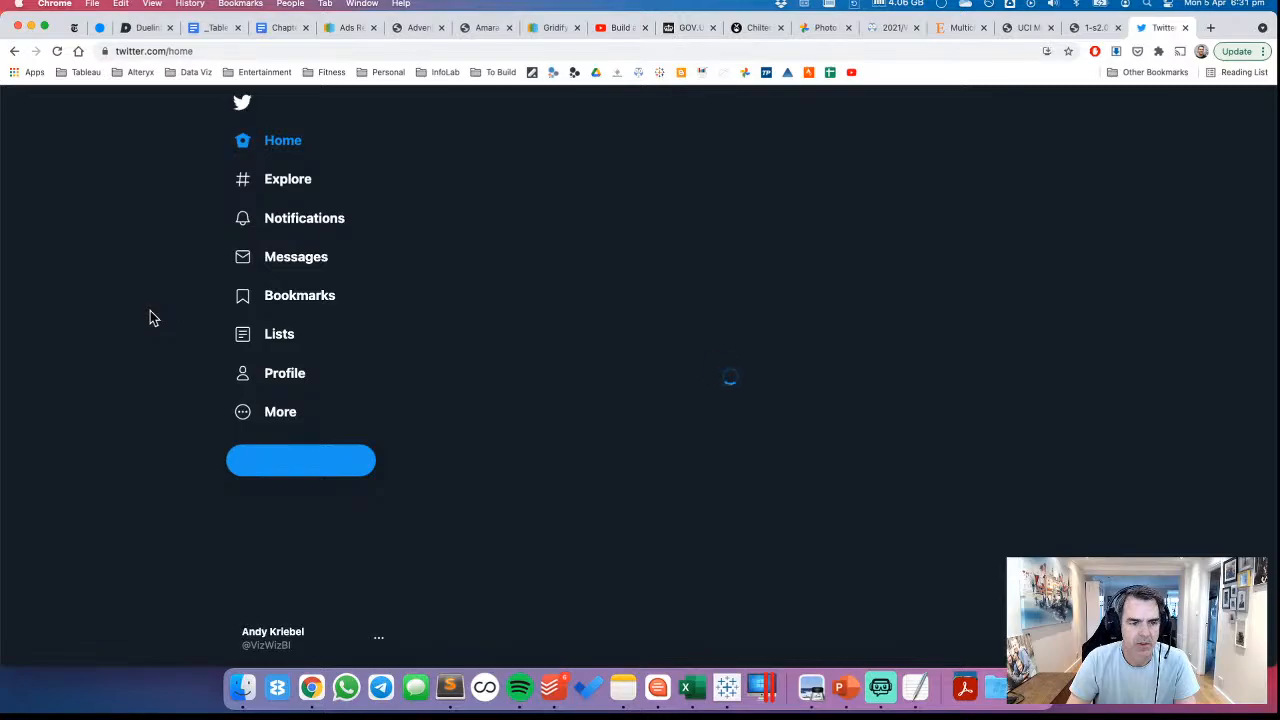
Open the Twitter notifications
left_click(281, 224)
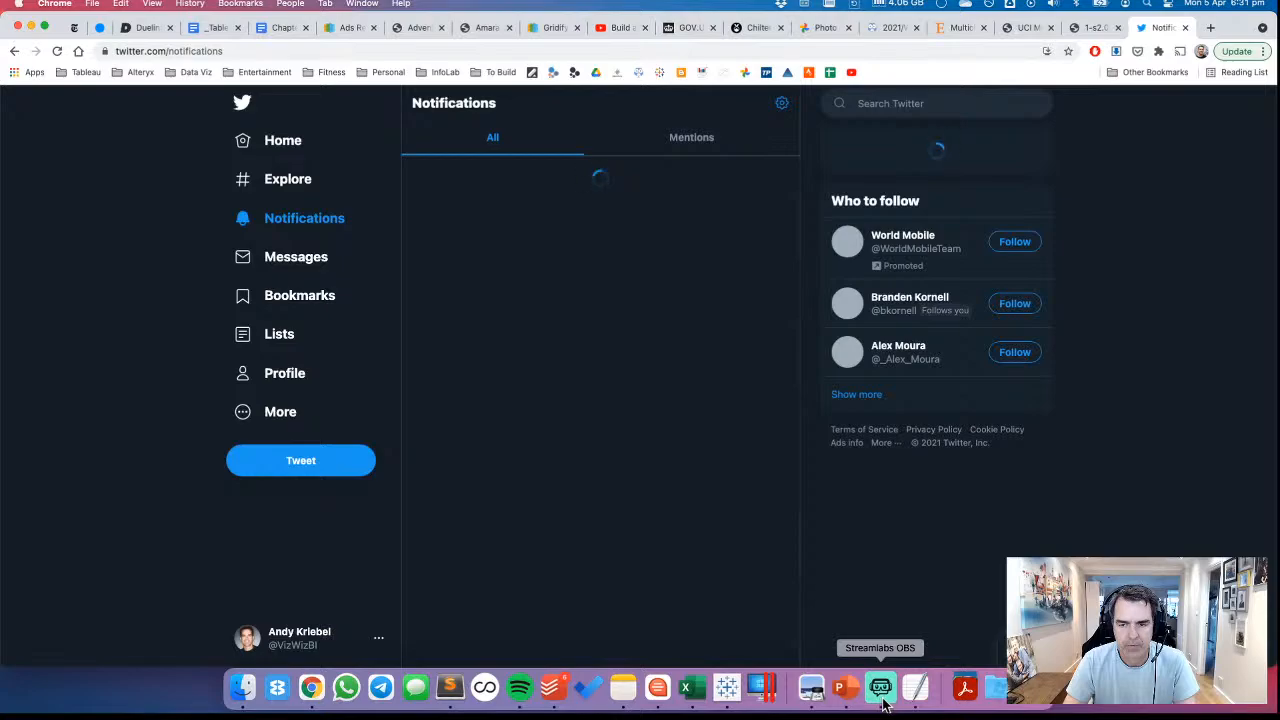
Switch back to Tableau, look over the whole scatter plot matrix, and clear Sheet 4
left_click(740, 697)
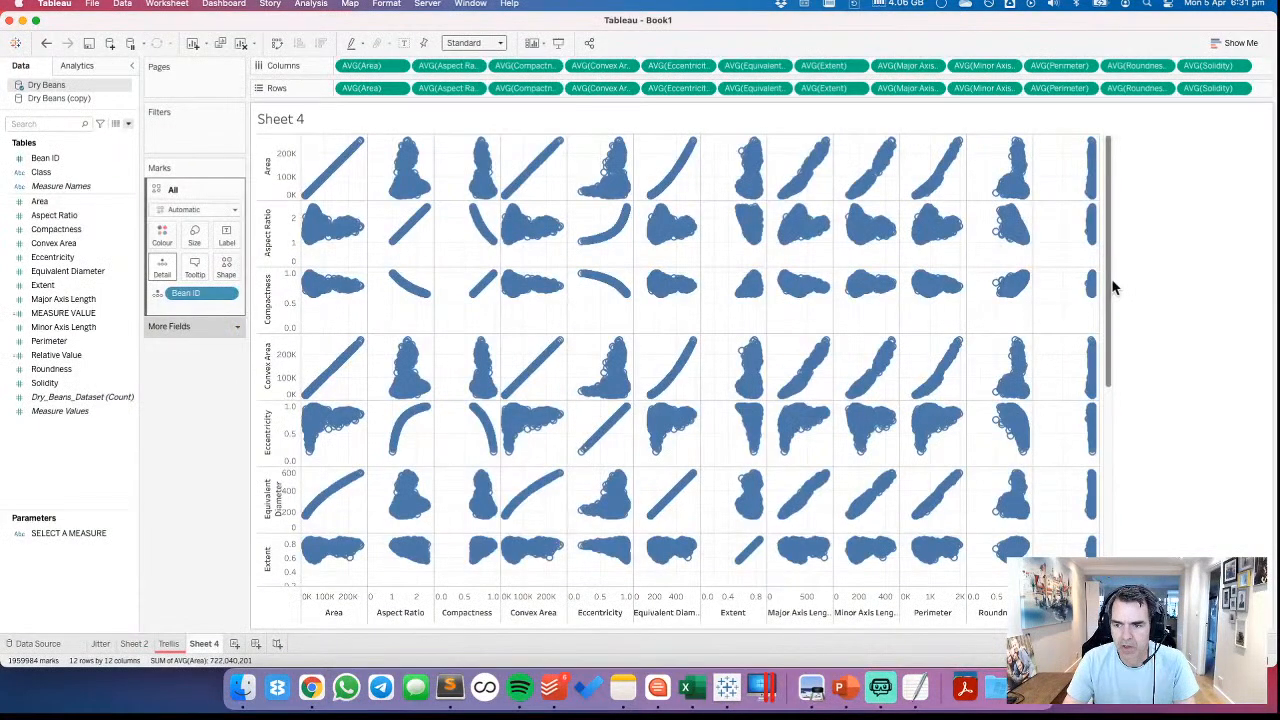
left_click_drag(1110, 290, 1108, 540)
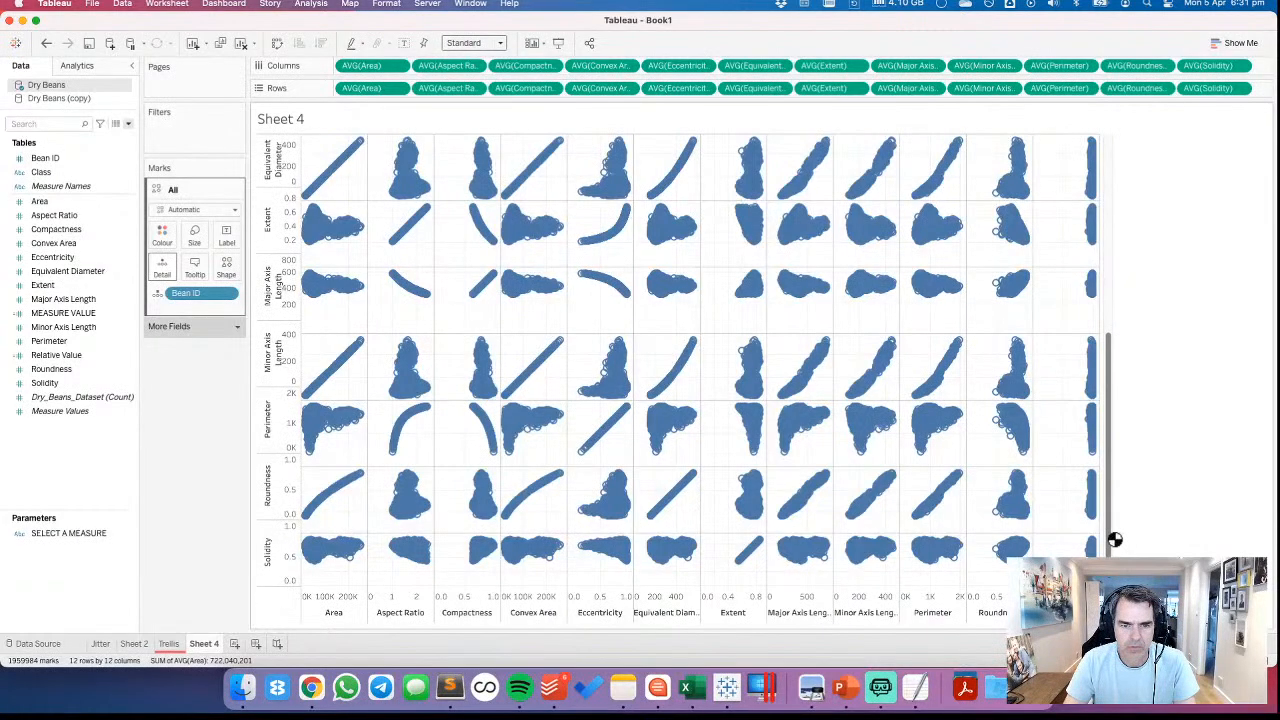
left_click_drag(1108, 540, 1112, 251)
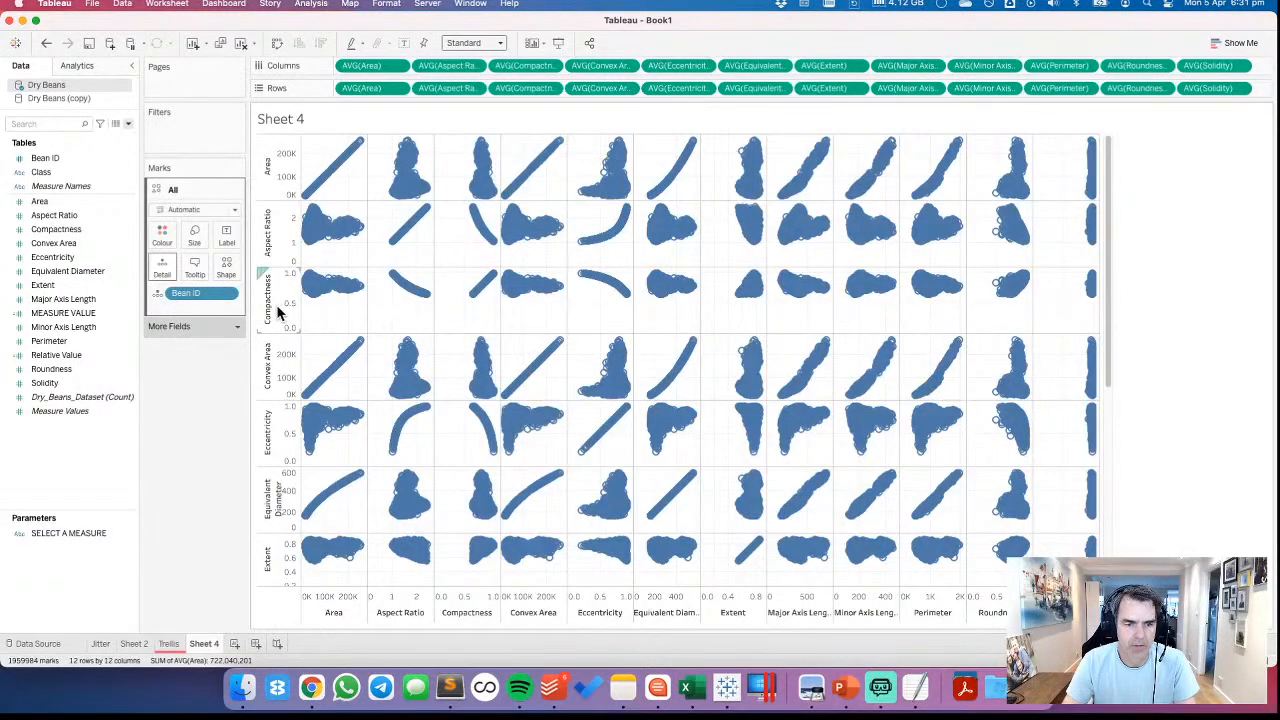
mouse_move(507, 284)
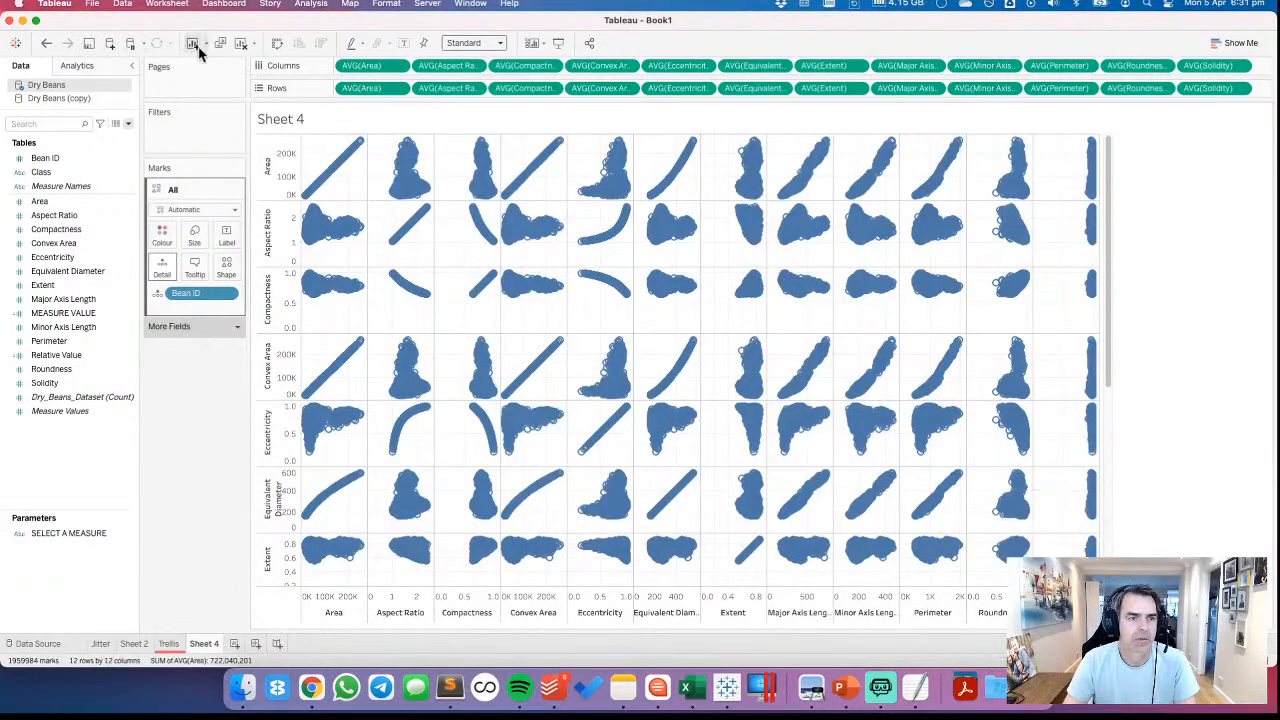
left_click(241, 44)
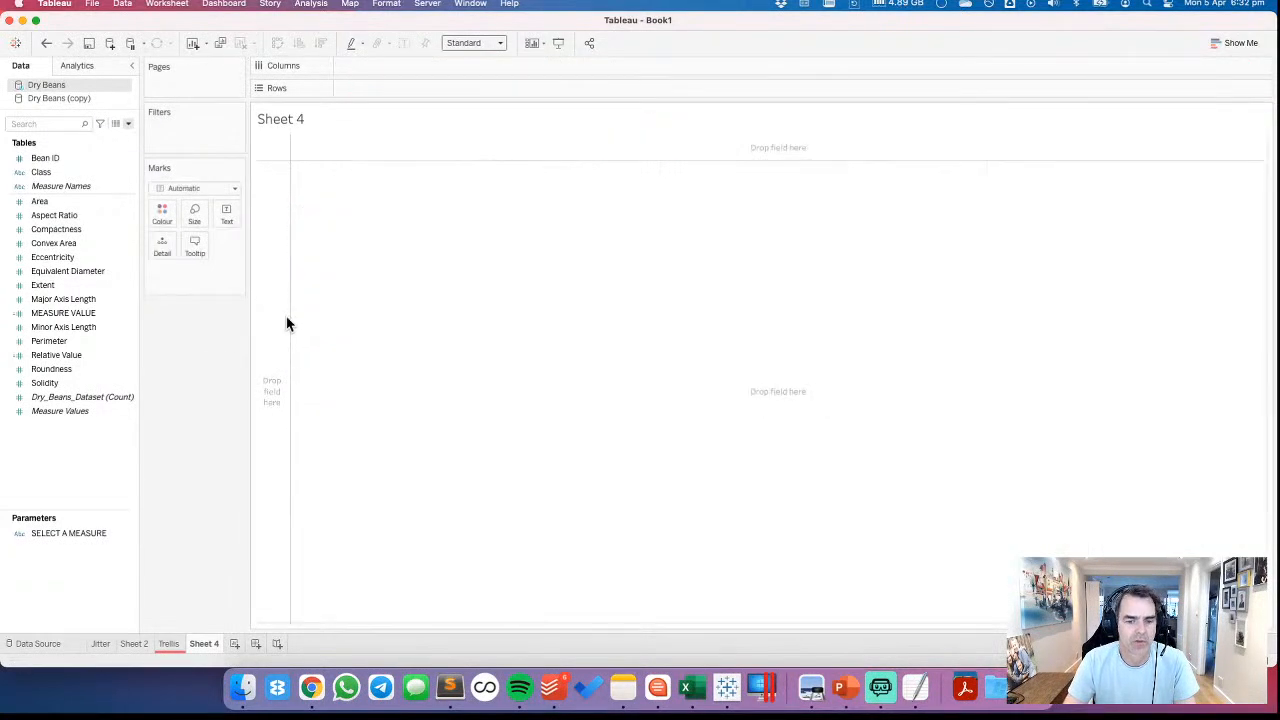
Switch to Chrome and reload the Twitter notifications page
left_click(311, 687)
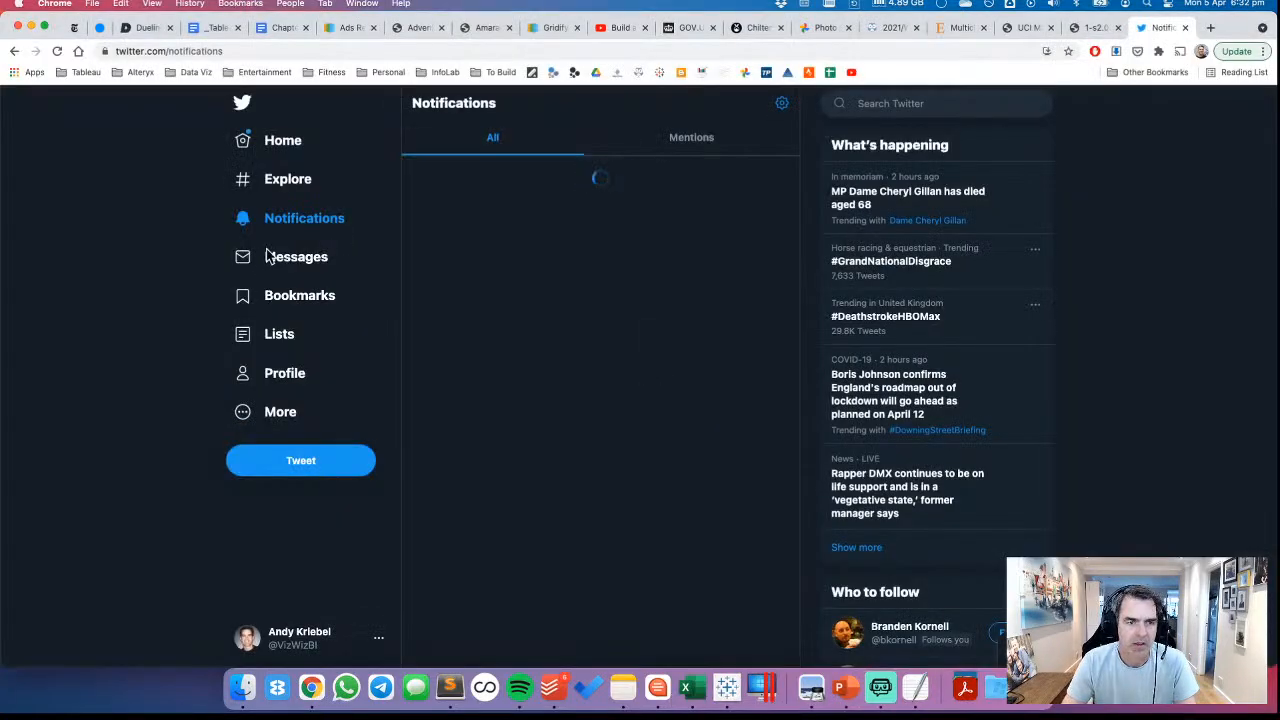
left_click(57, 50)
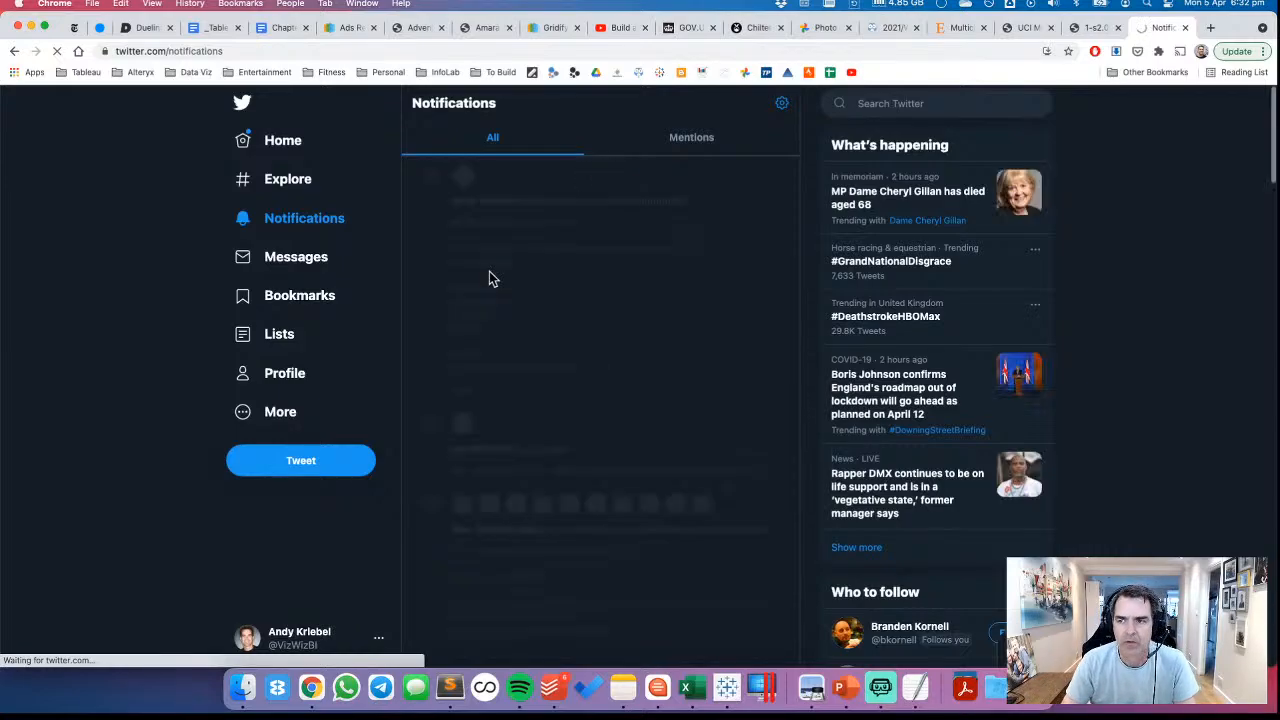
scroll(620, 351, "down", 10)
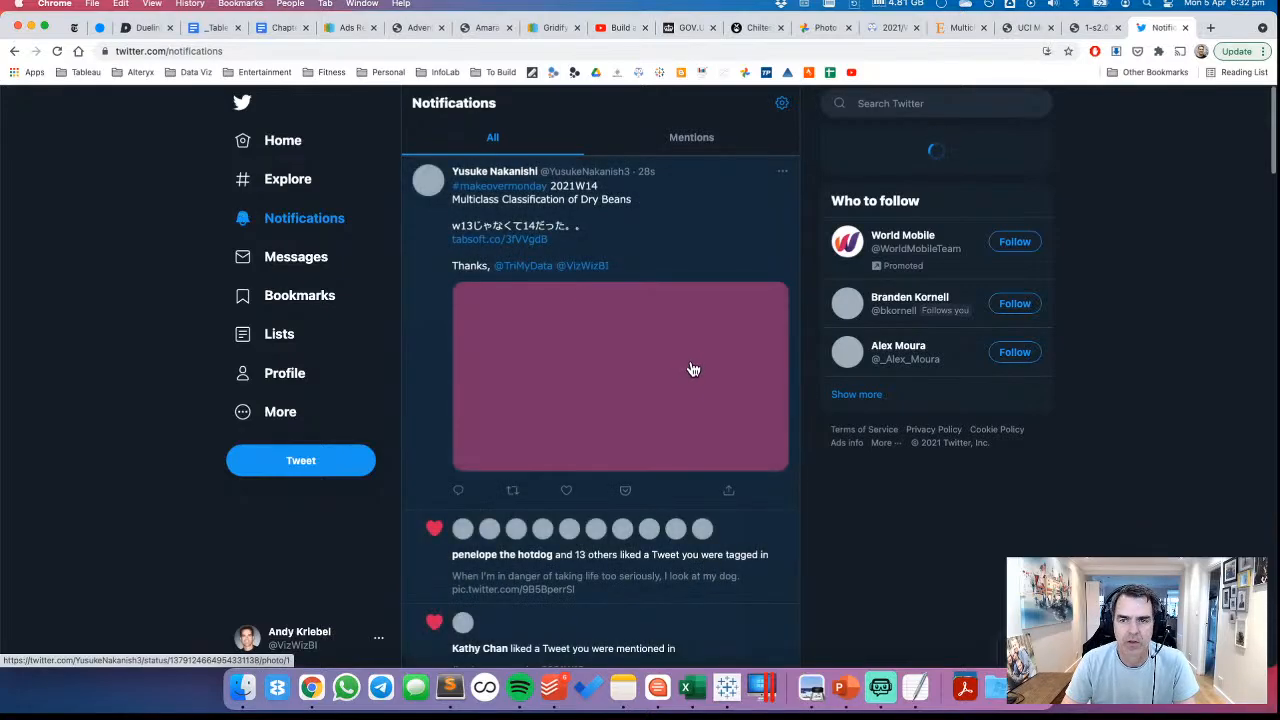
In a new browser tab, search Google for the author's name plus "tableau public penguin"
left_click(1210, 28)
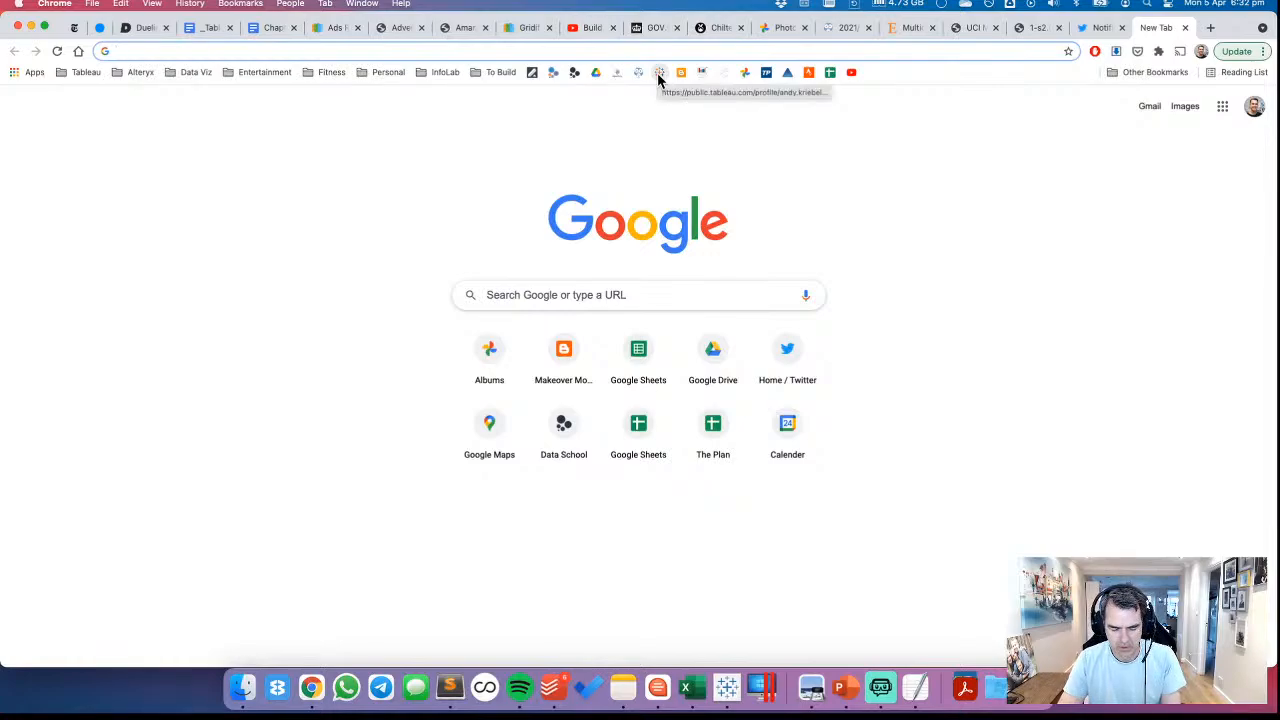
type("andy kriebel ta")
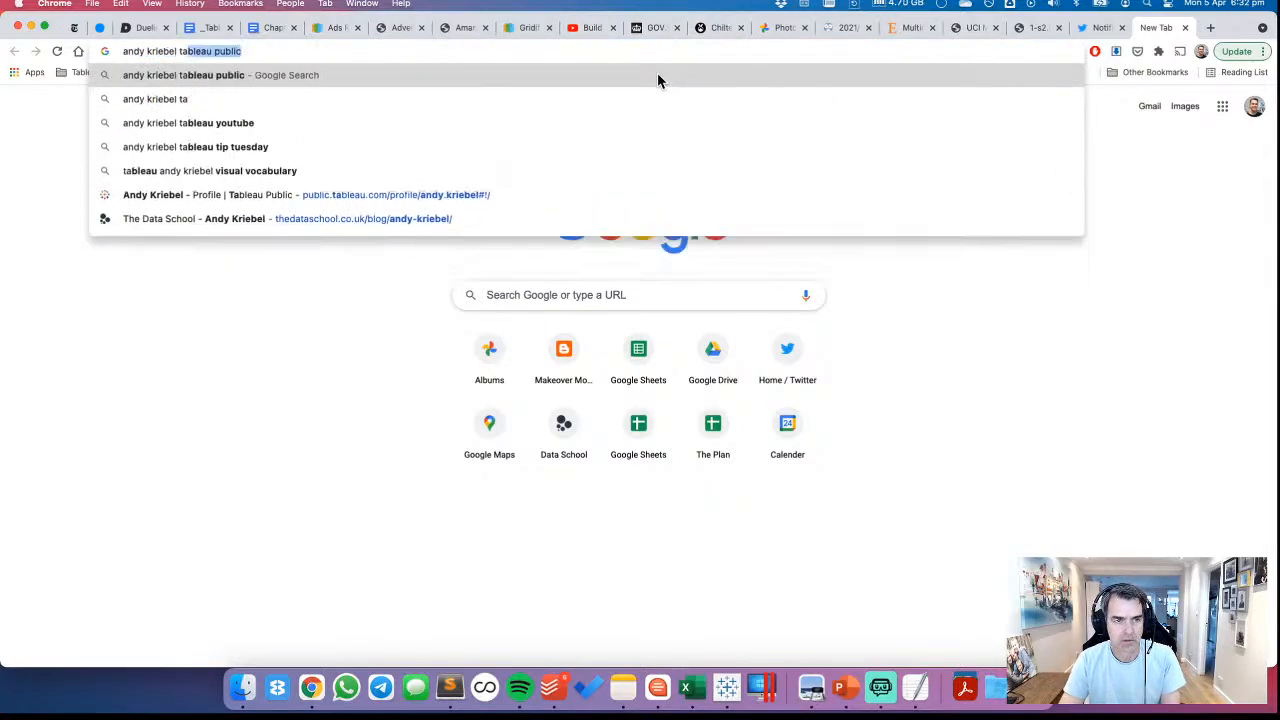
type("b")
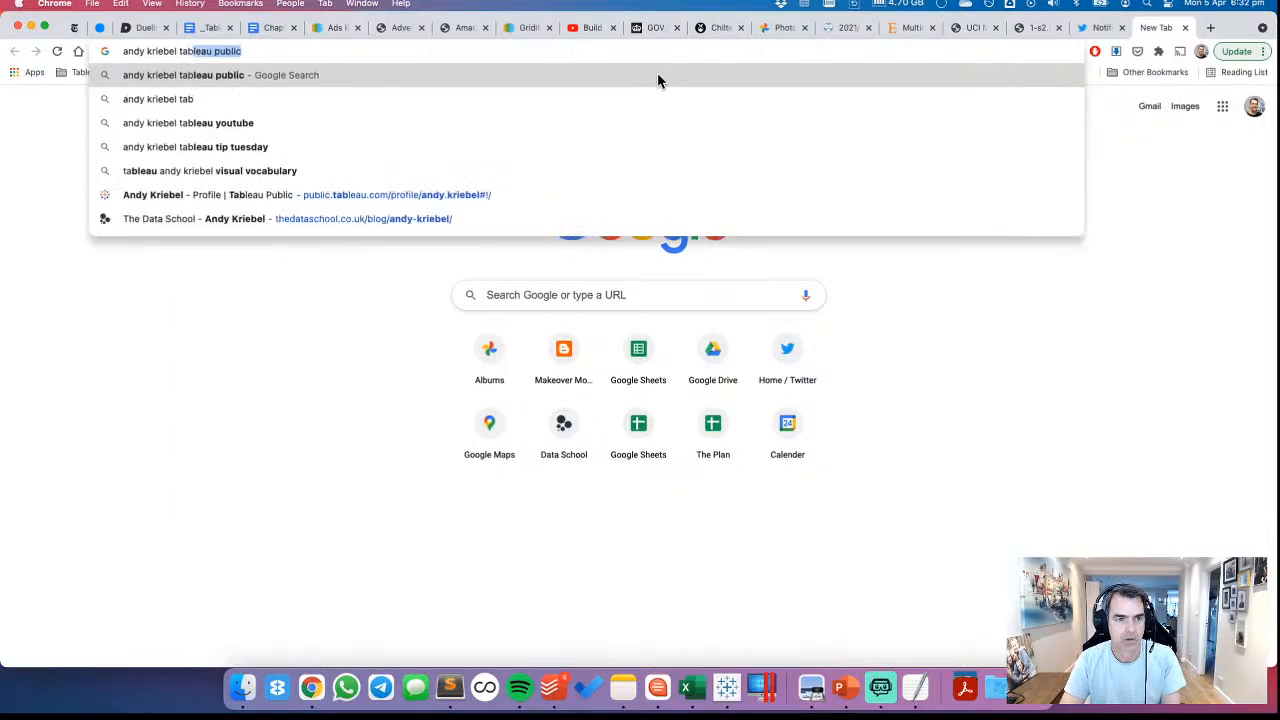
type("leau public pend")
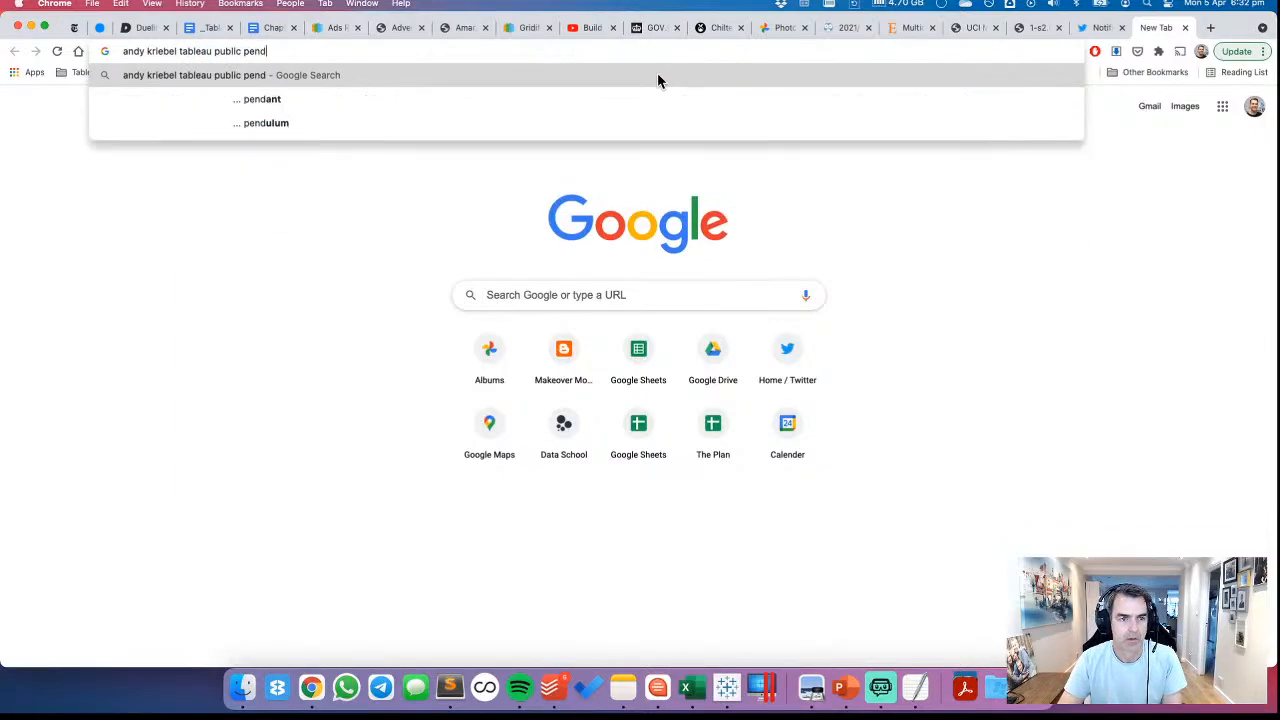
key("BackSpace")
type("guin")
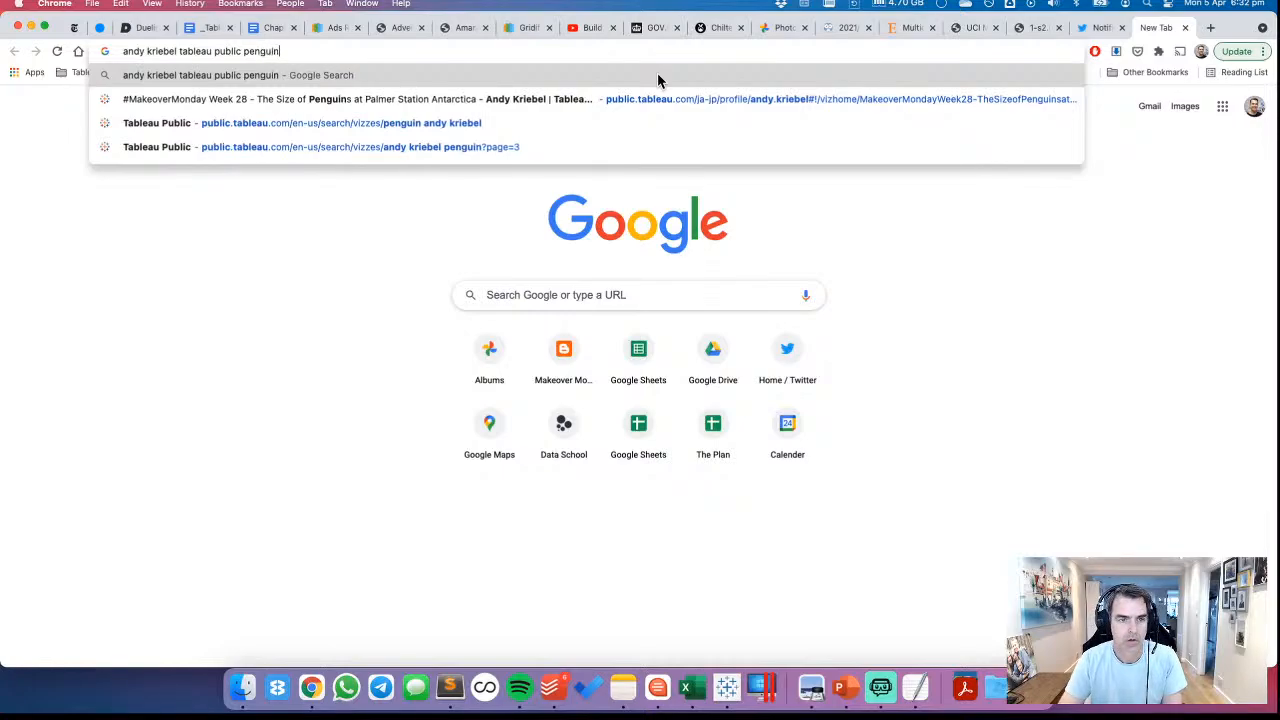
key("Return")
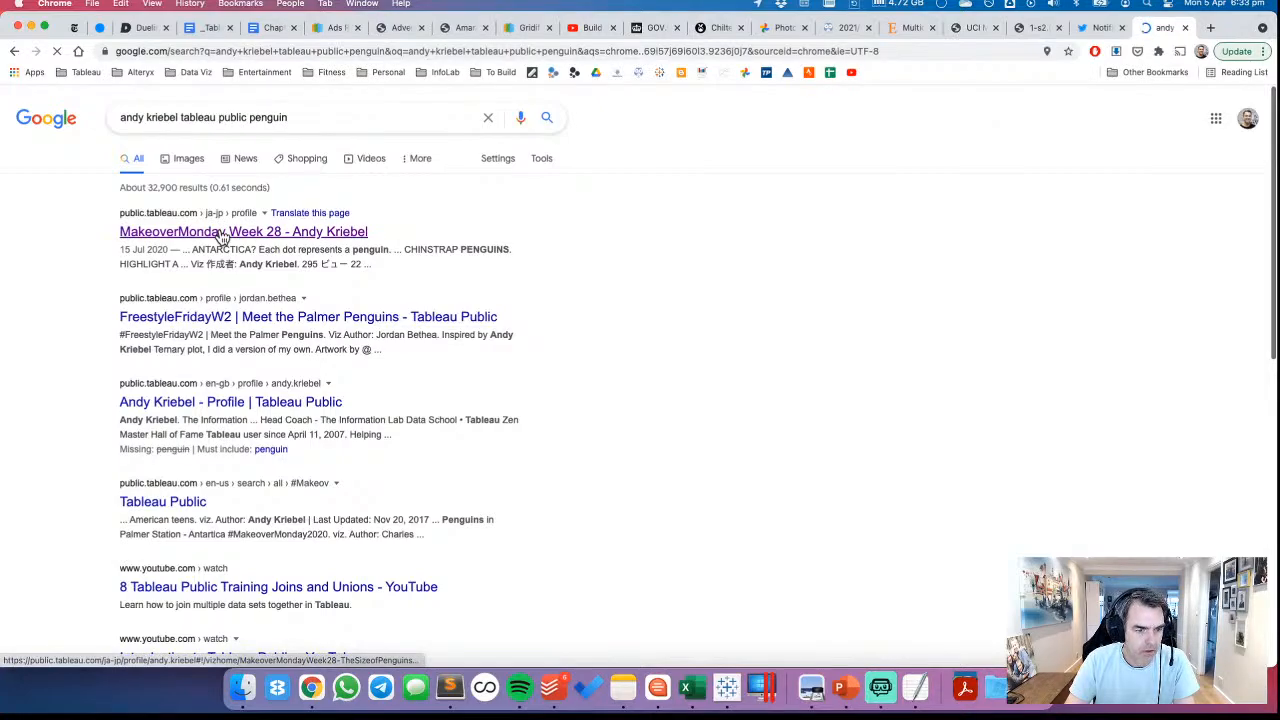
Open the MakeoverMonday Week 28 penguin viz, dismiss the translation prompt, and examine its ternary plot
left_click(221, 233)
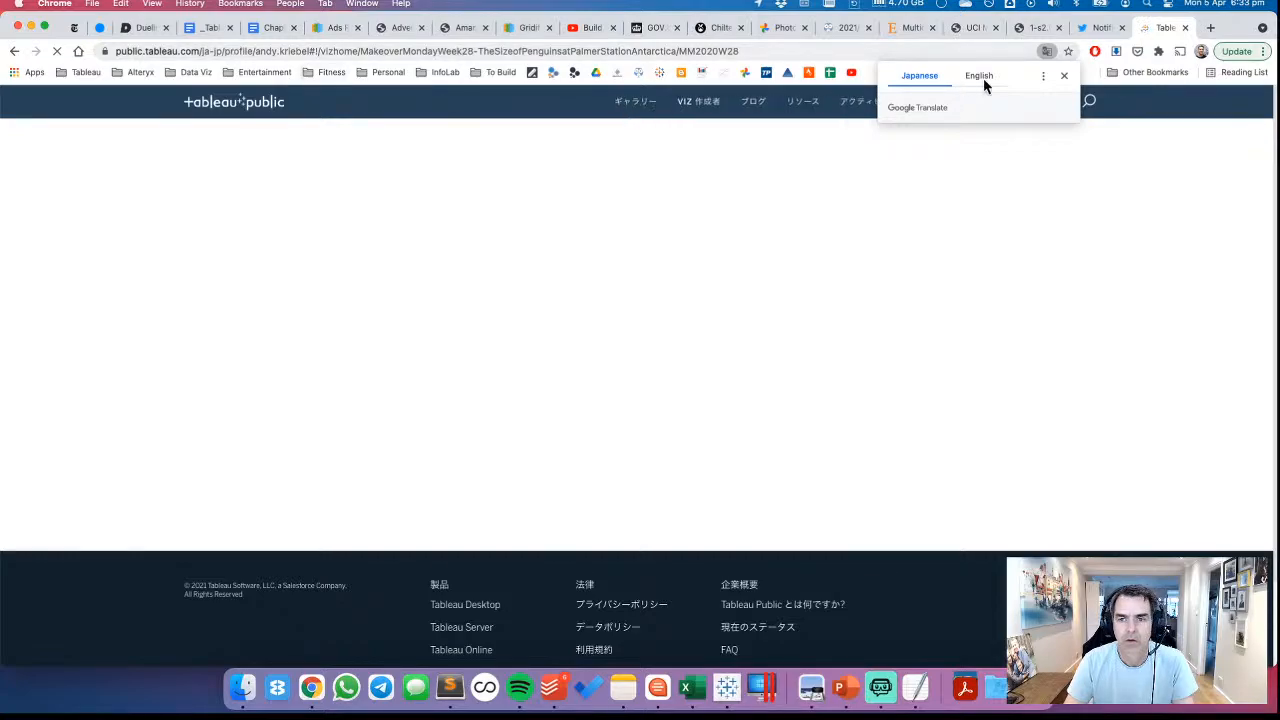
left_click(1065, 78)
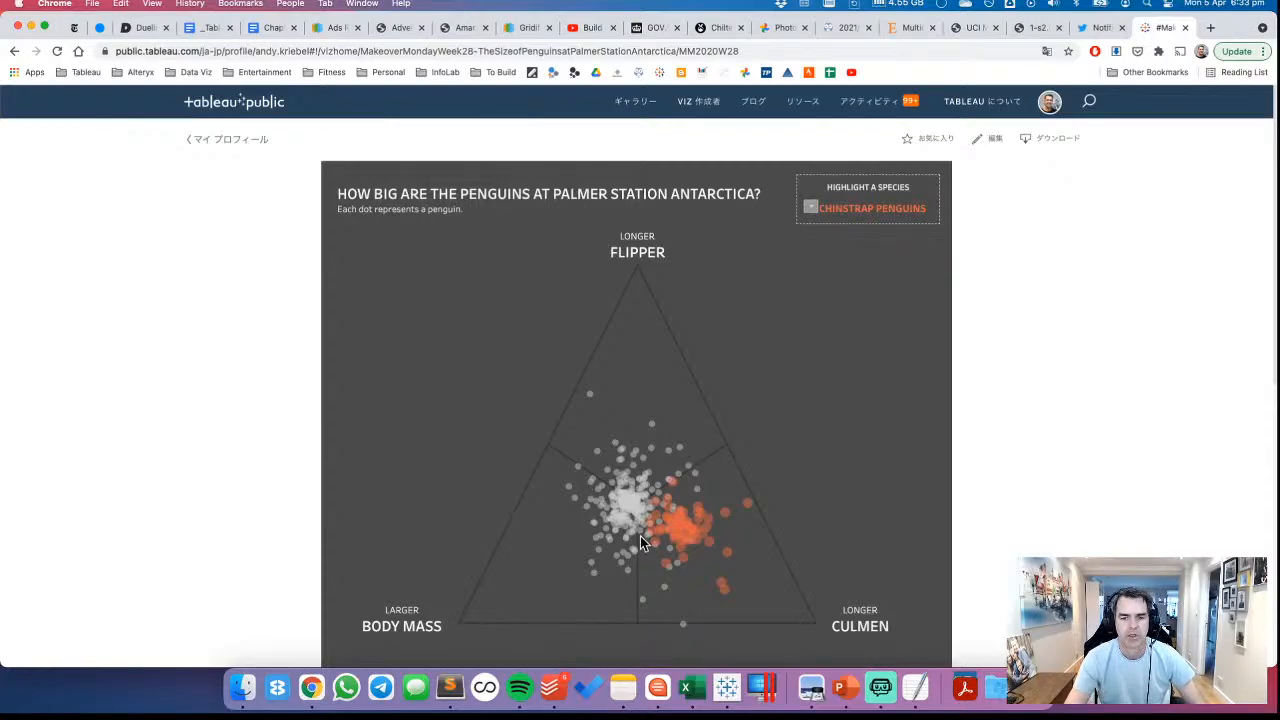
mouse_move(679, 488)
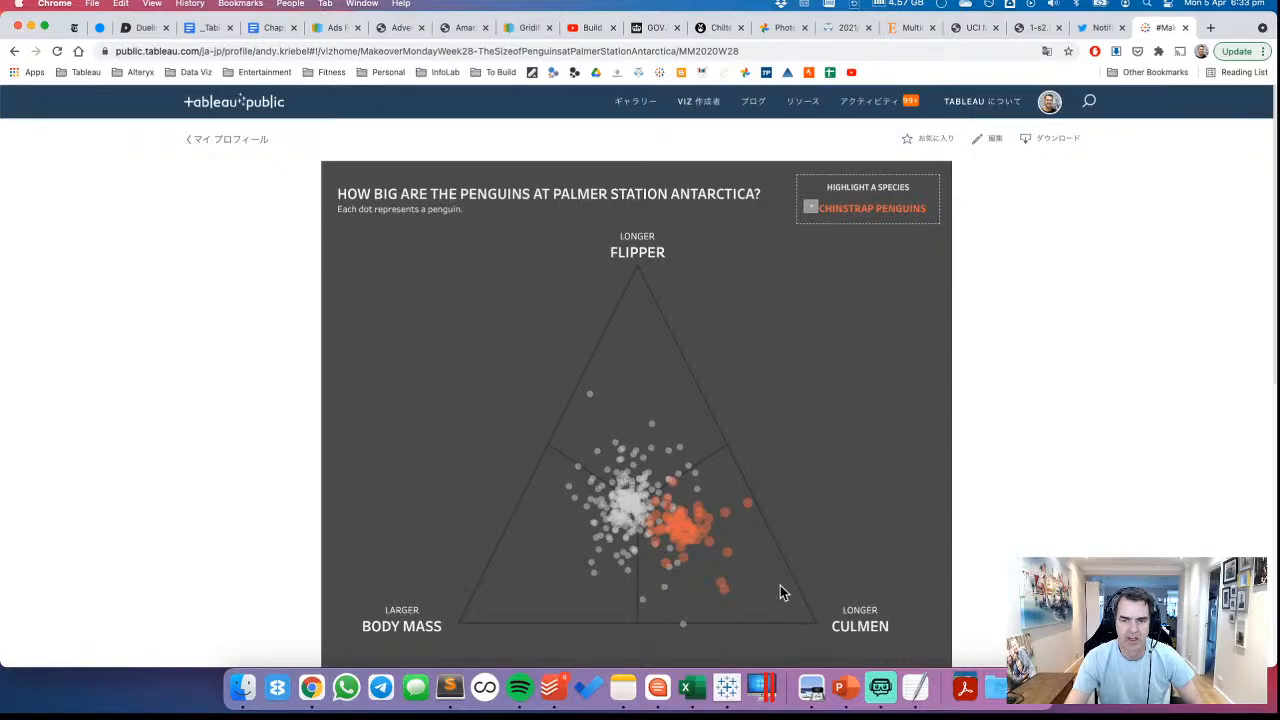
Search the browsing history in a new tab for the Flerlage Twins blog and open "Experiments with Ternary Plots in Tableau"
left_click(1210, 27)
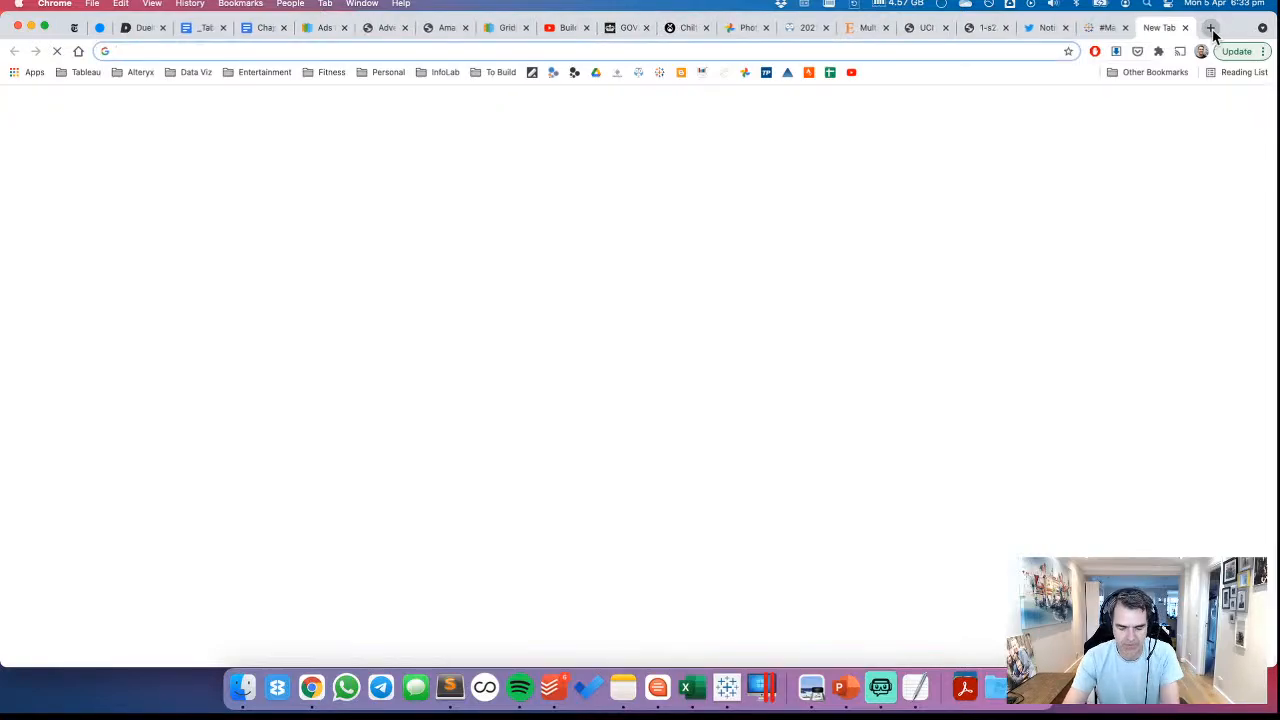
key("super+y")
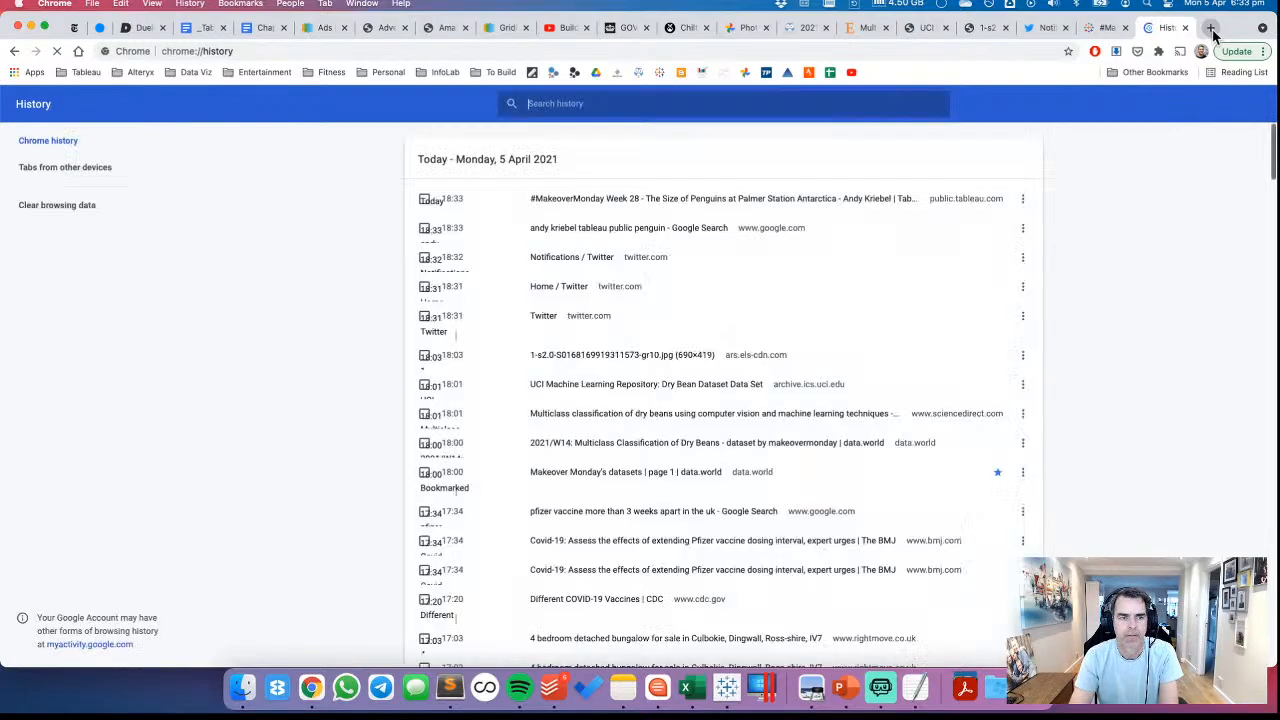
type("fle")
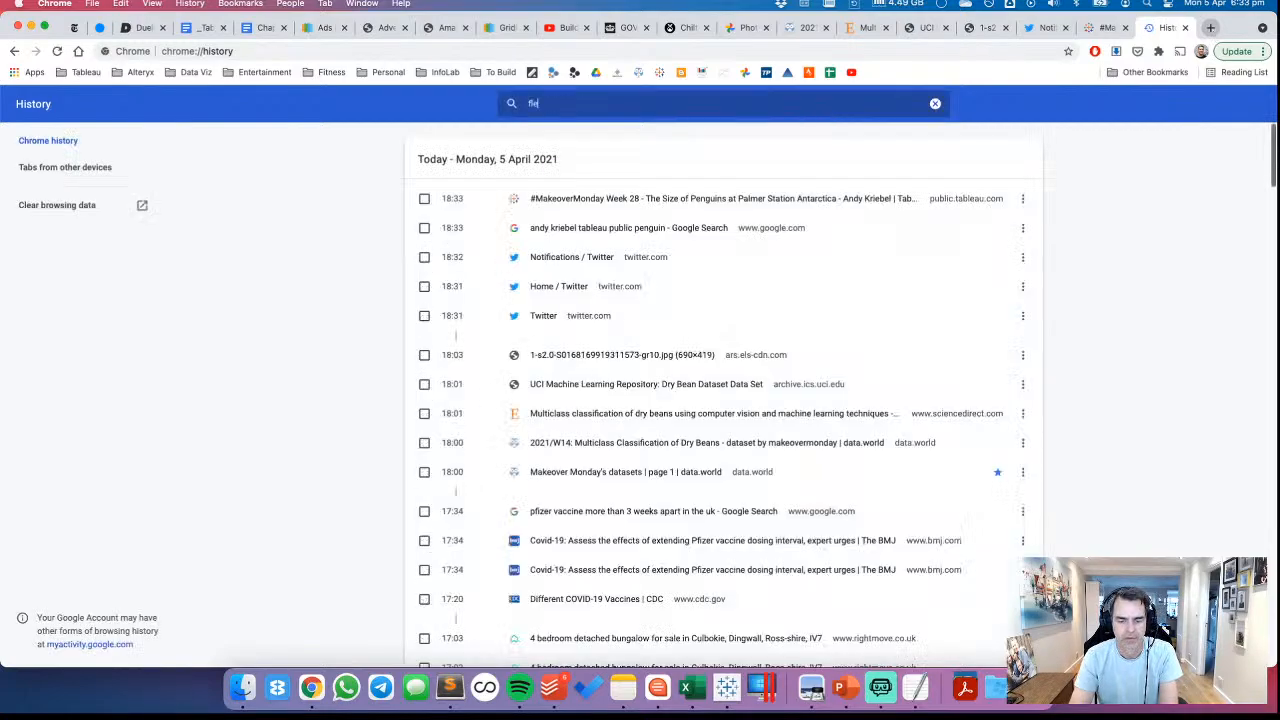
type("t")
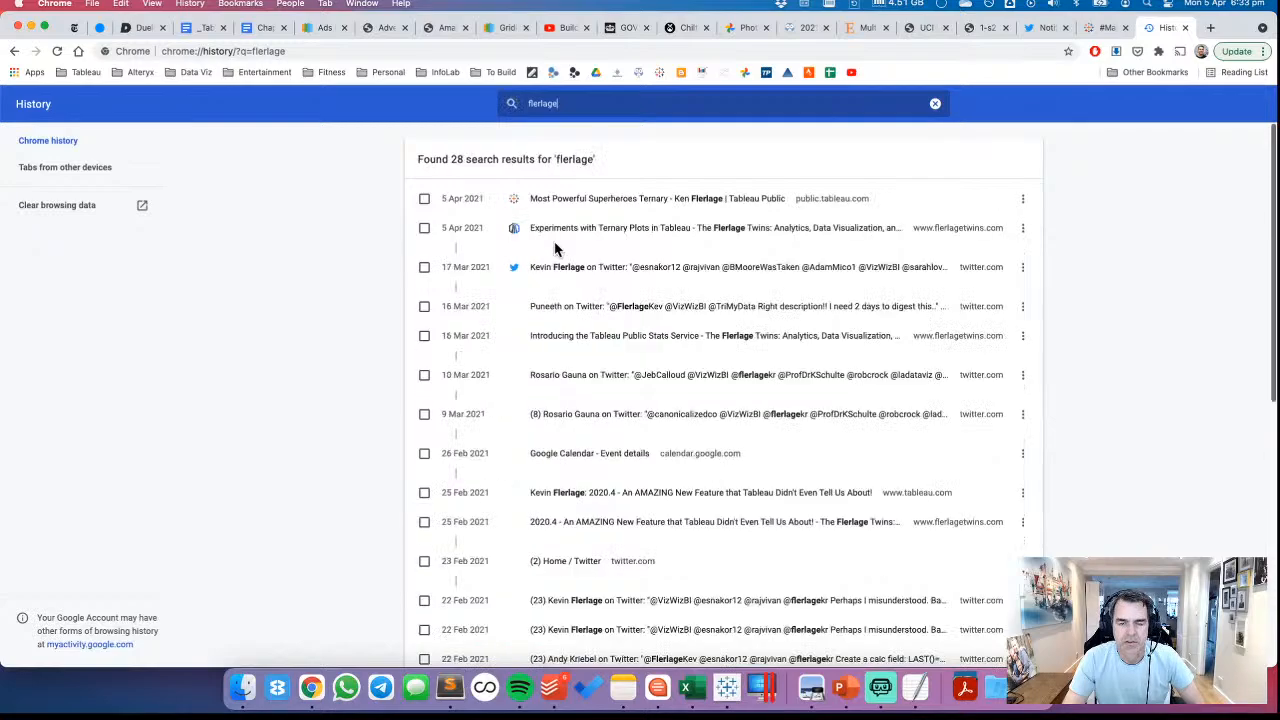
left_click(563, 233)
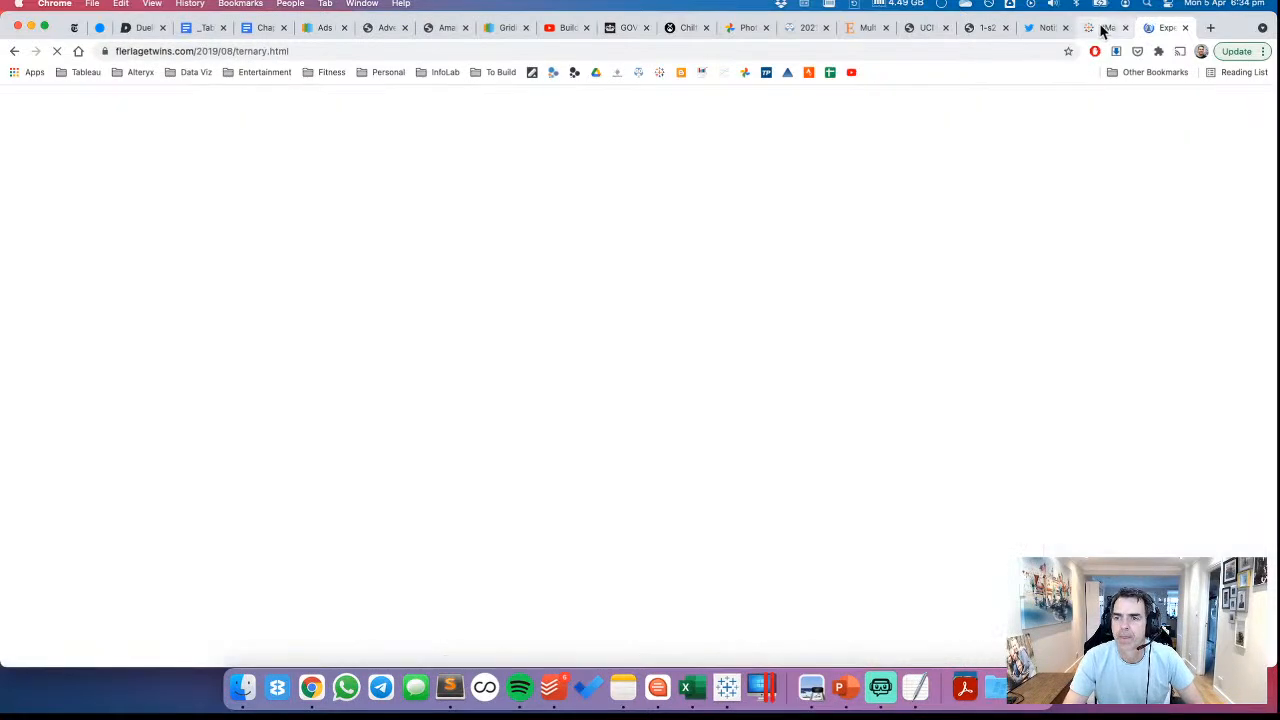
Return to the Twitter notifications and review the recent MakeoverMonday Week 14 dry bean submissions, through the "Average Size of Dry Beans" scatterplot
left_click(1045, 27)
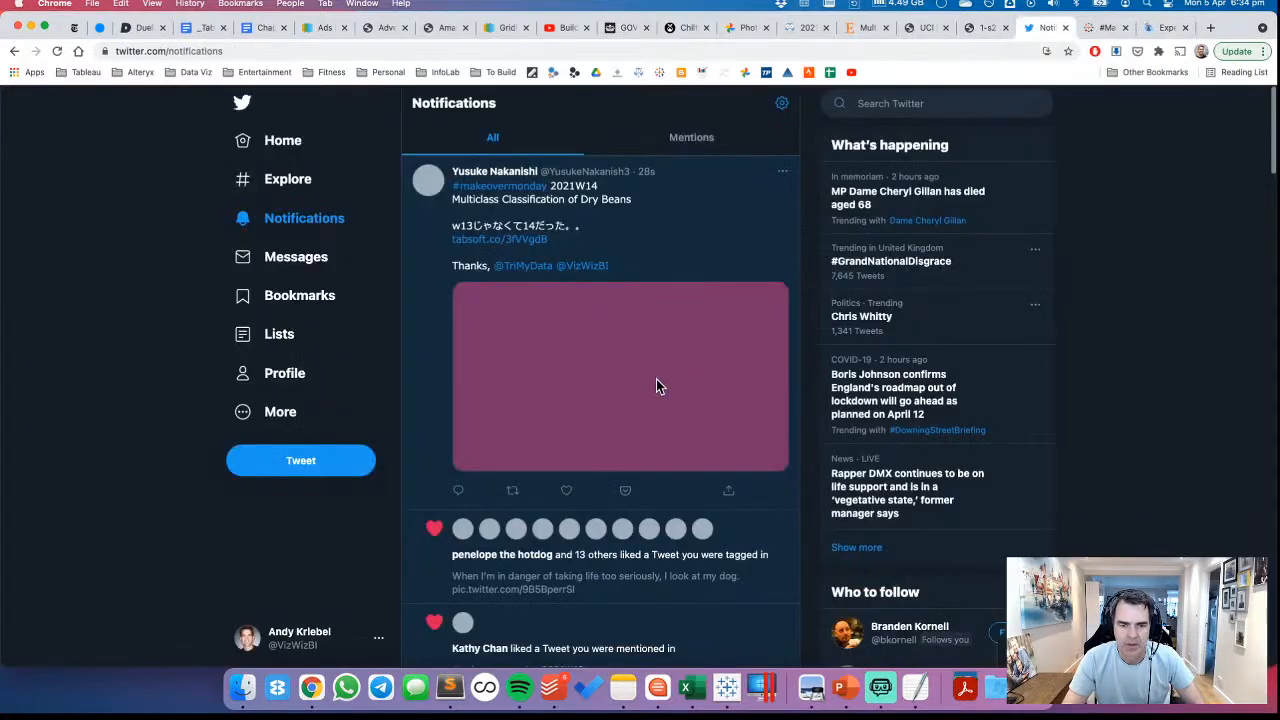
scroll(656, 386, "down", 4)
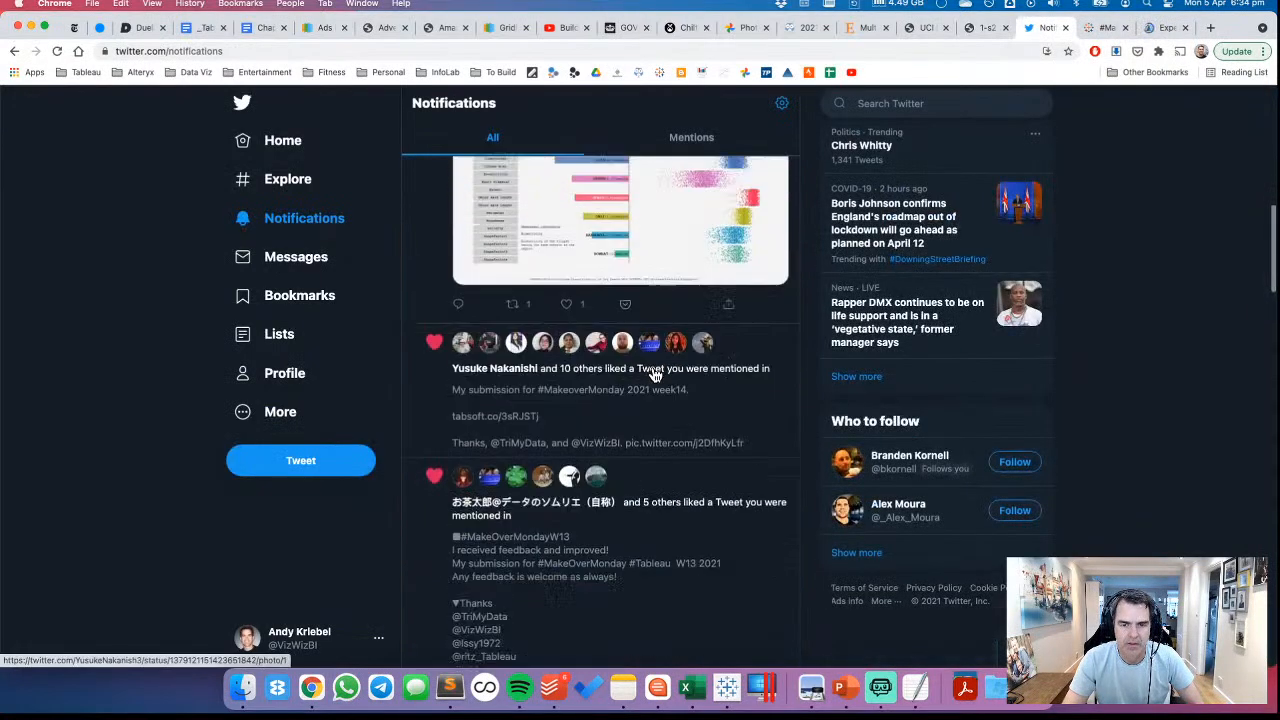
scroll(655, 375, "down", 15)
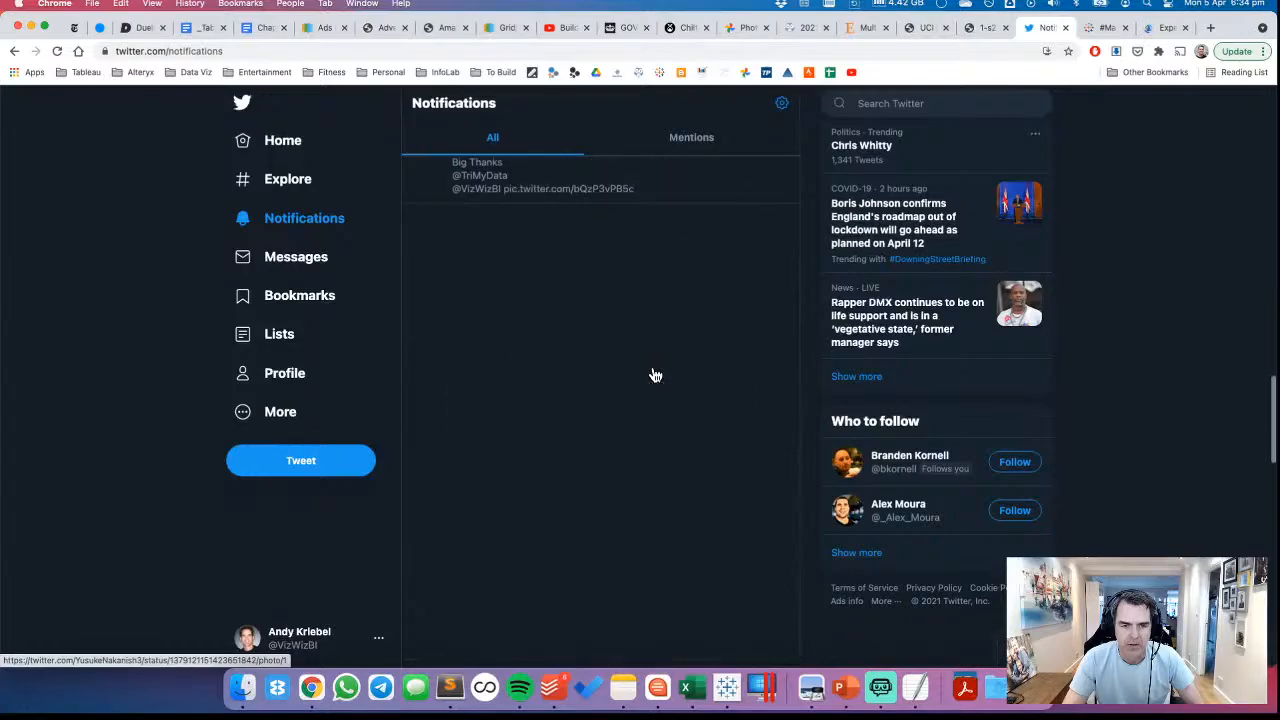
scroll(656, 375, "down", 2)
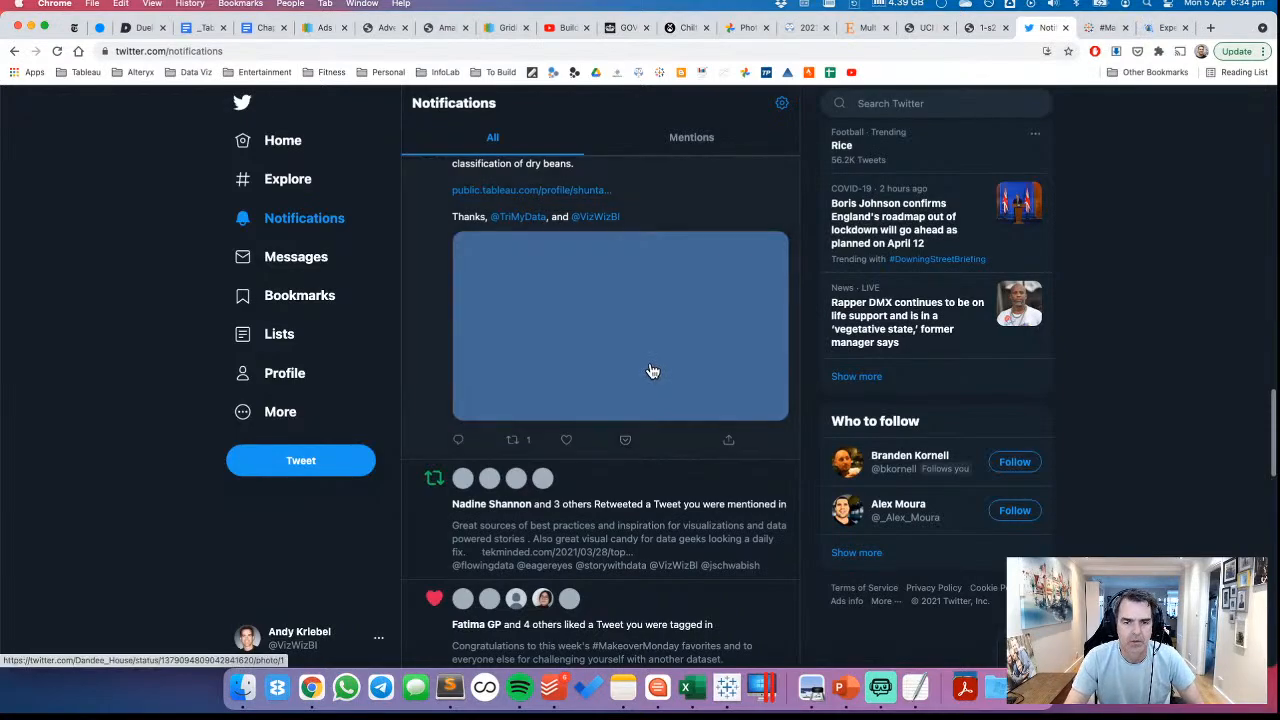
scroll(651, 371, "down", 1)
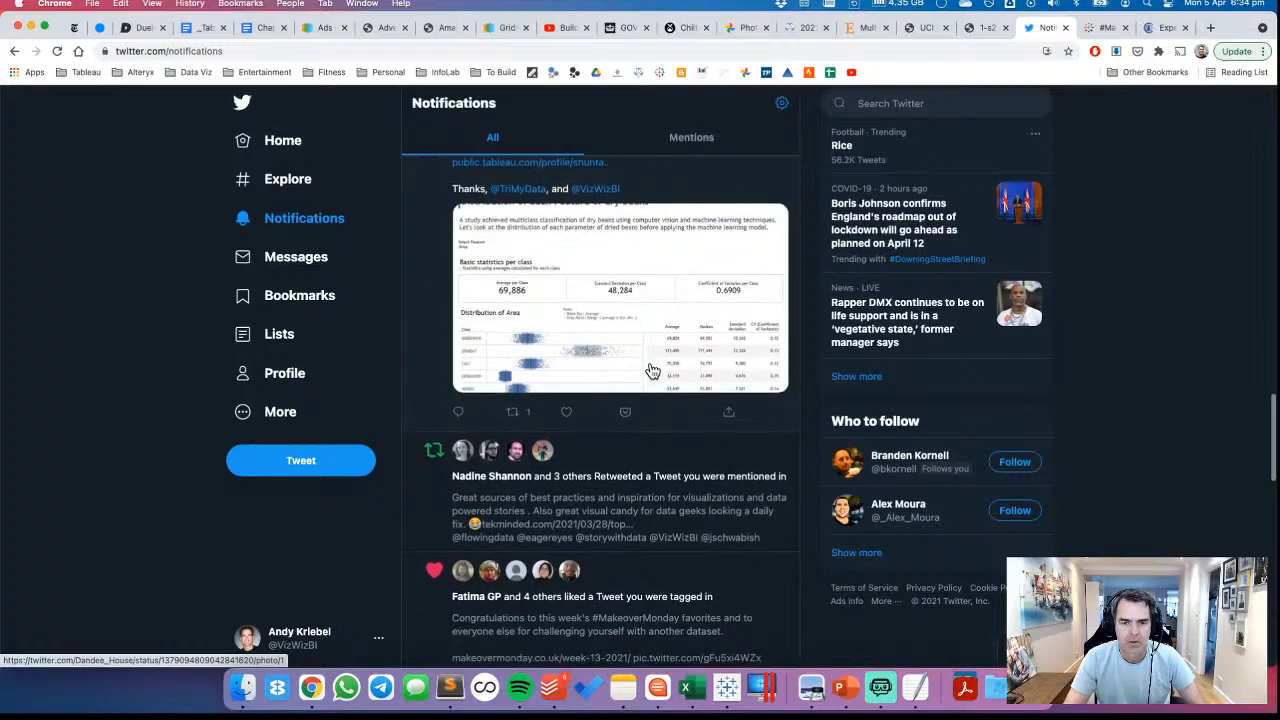
scroll(575, 360, "down", 5)
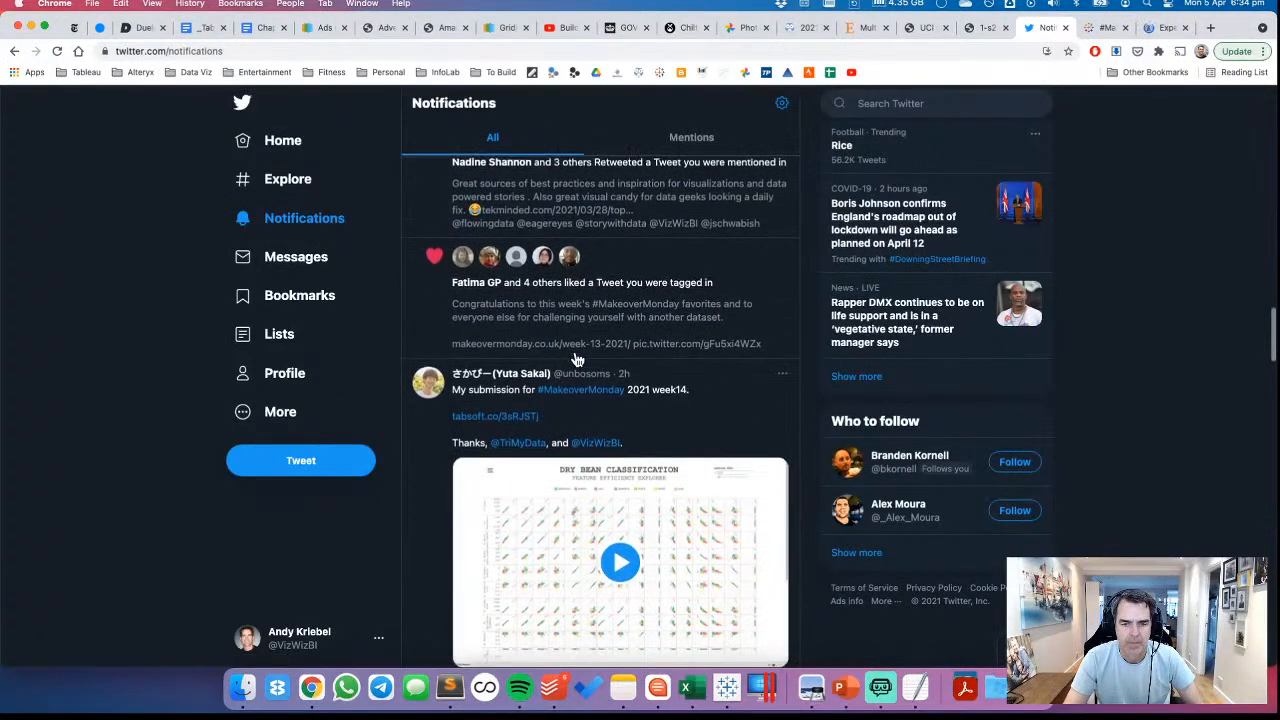
scroll(577, 358, "down", 2)
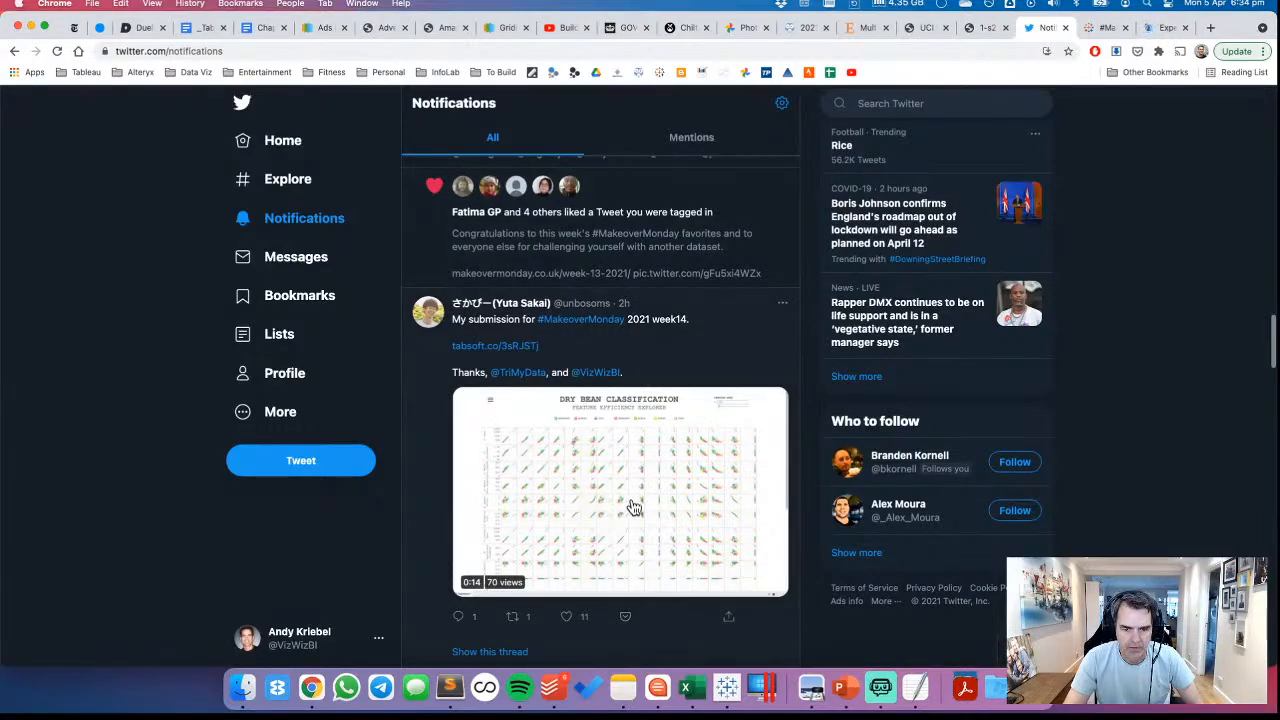
scroll(627, 500, "down", 8)
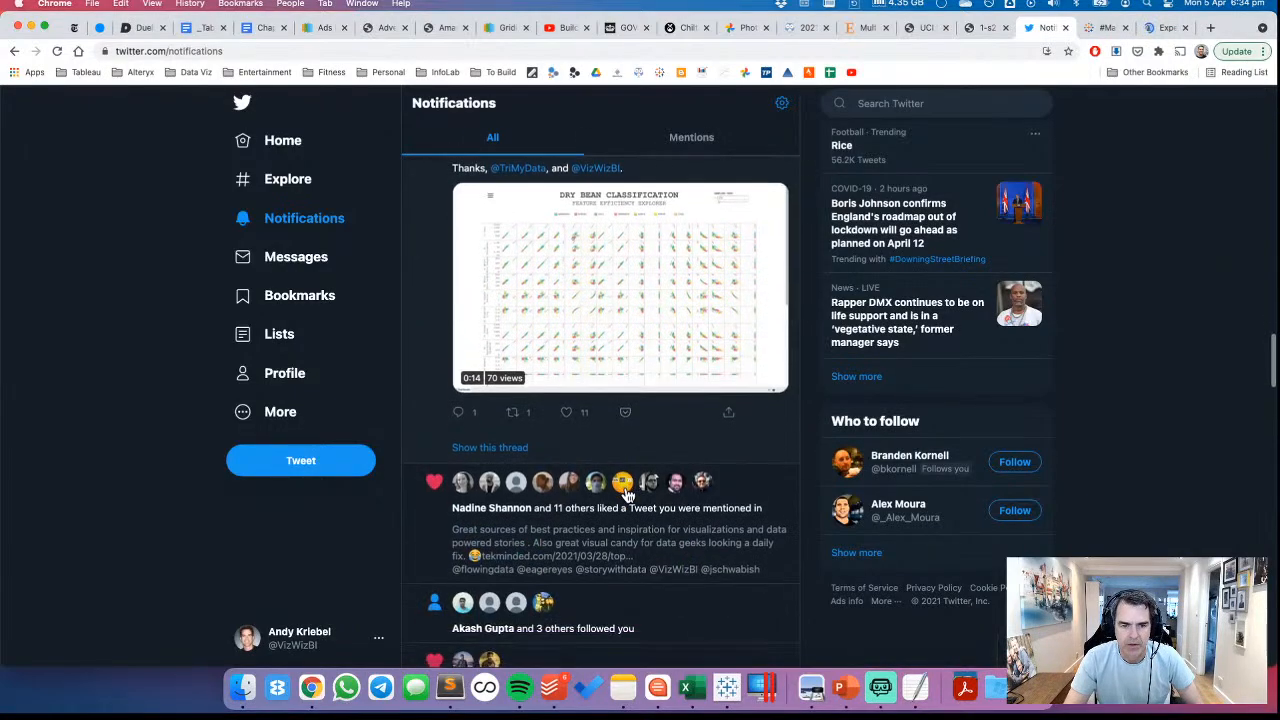
scroll(627, 495, "down", 8)
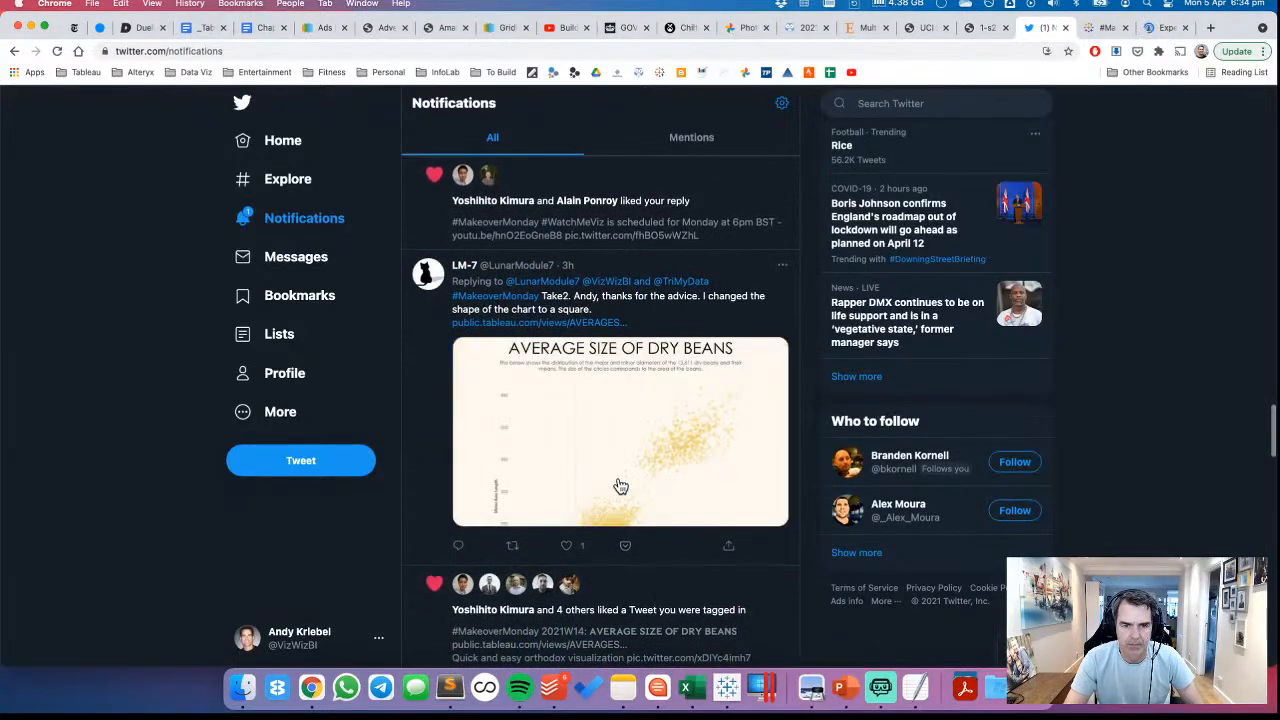
scroll(620, 487, "down", 1)
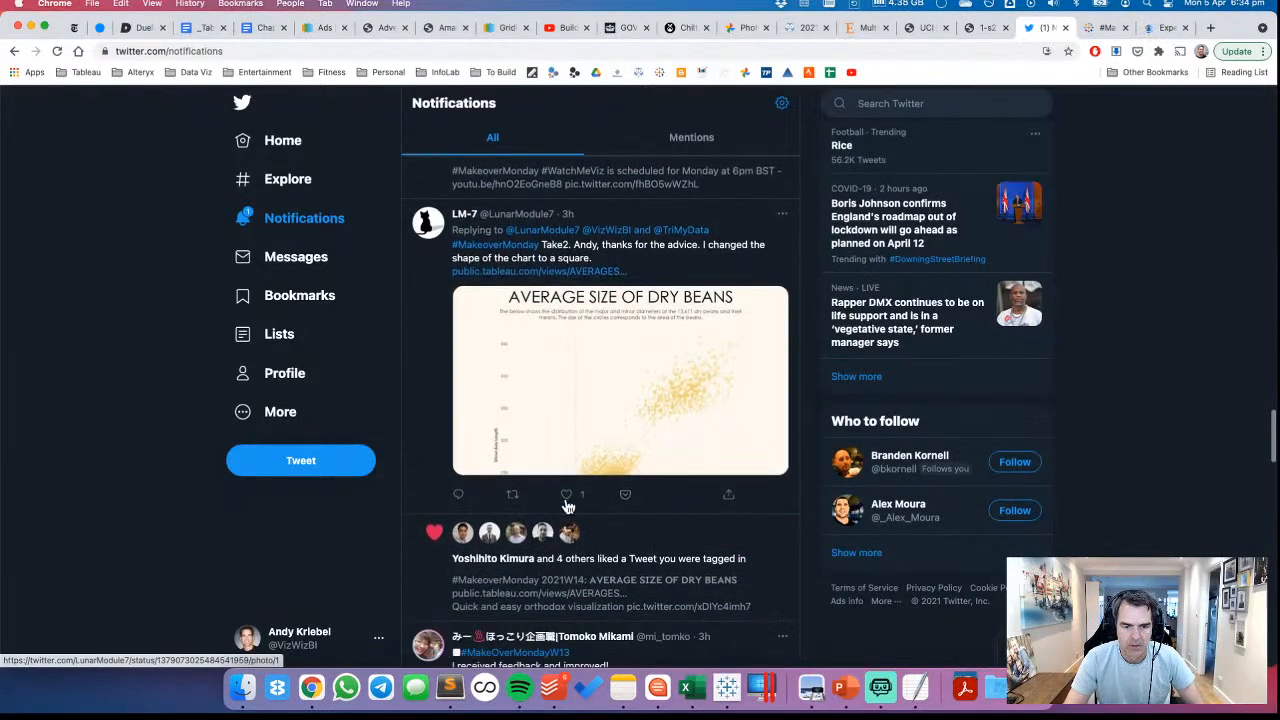
scroll(567, 505, "up", 1)
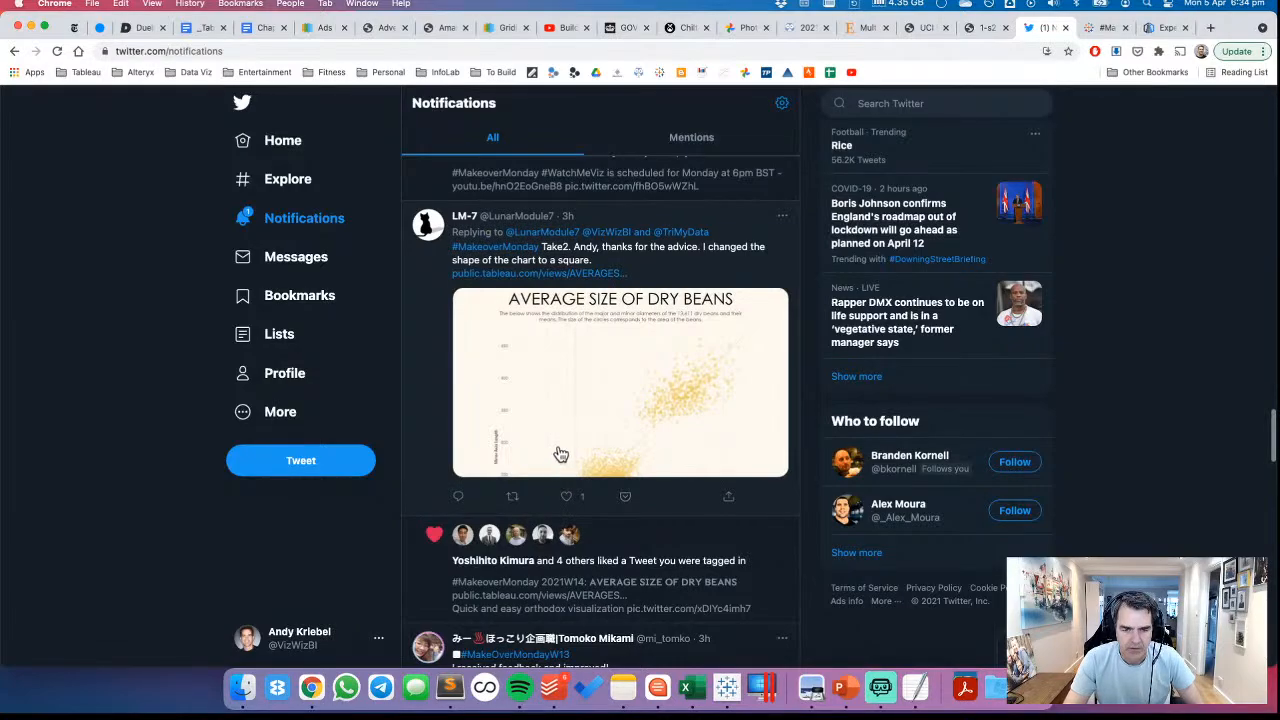
Search the older Twitter notifications for further MakeoverMonday dry bean vizzes that could inspire the next chart
scroll(561, 454, "down", 15)
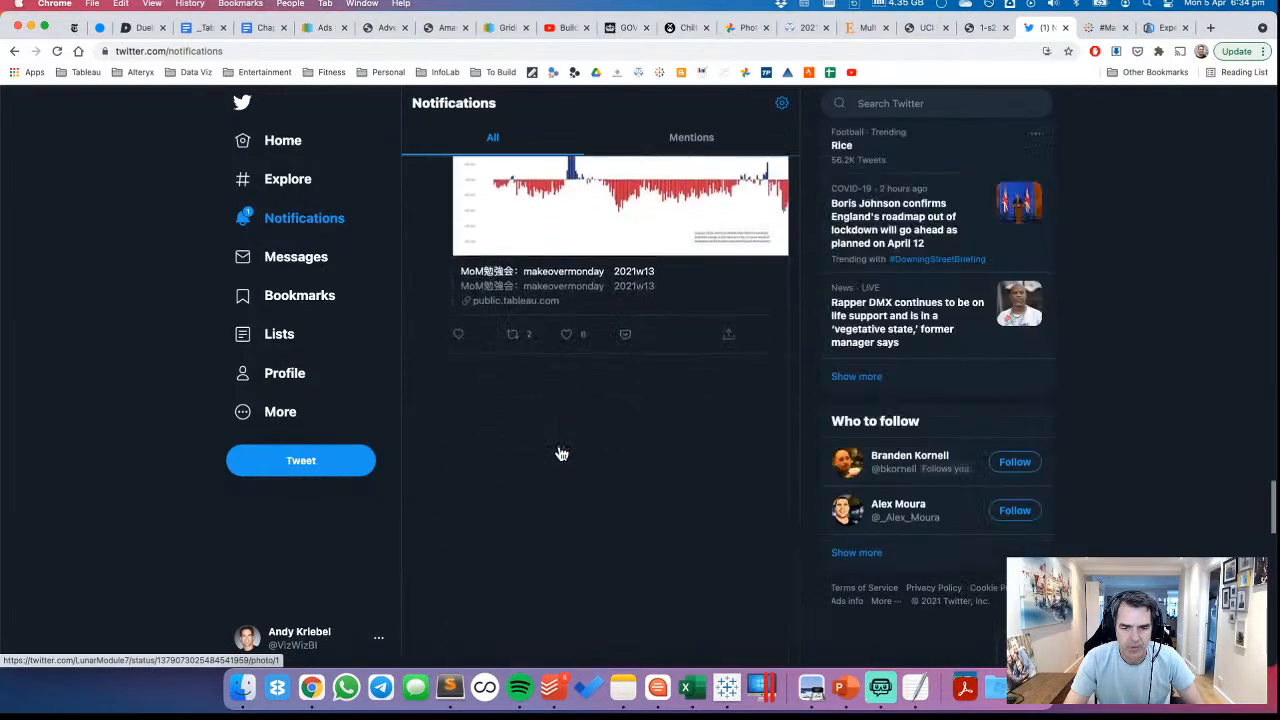
scroll(561, 454, "down", 2)
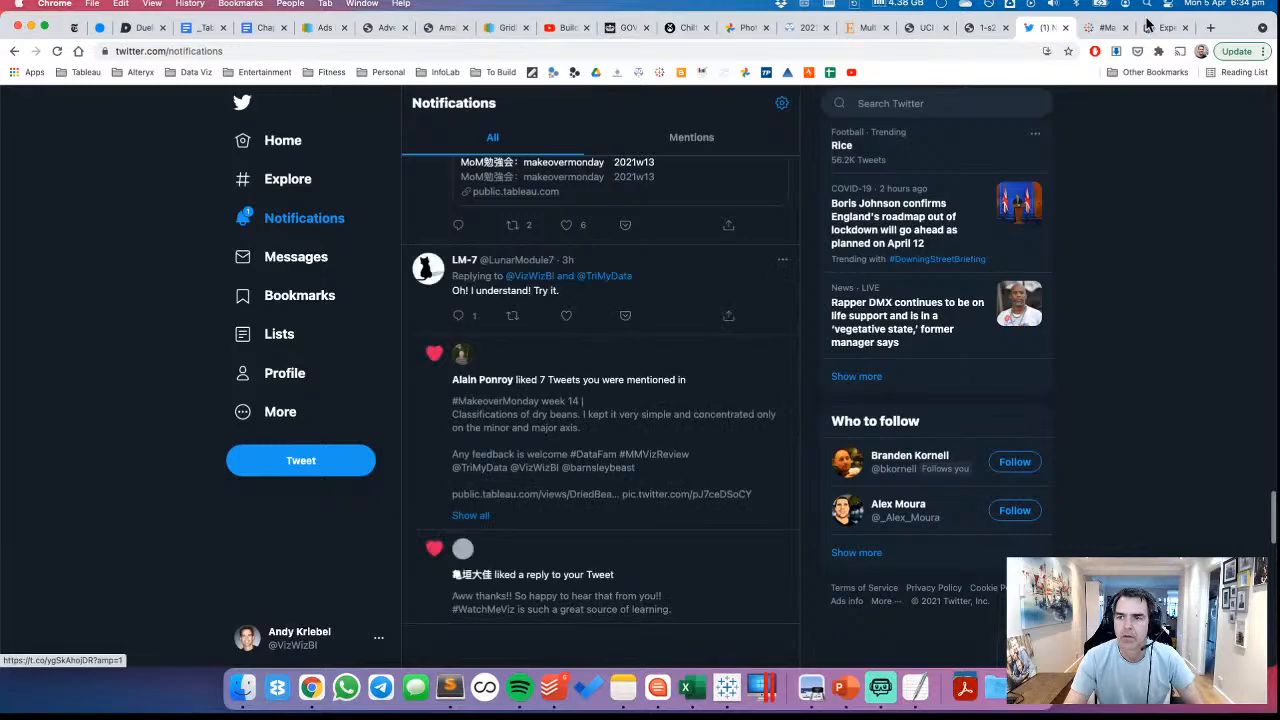
scroll(662, 341, "down", 5)
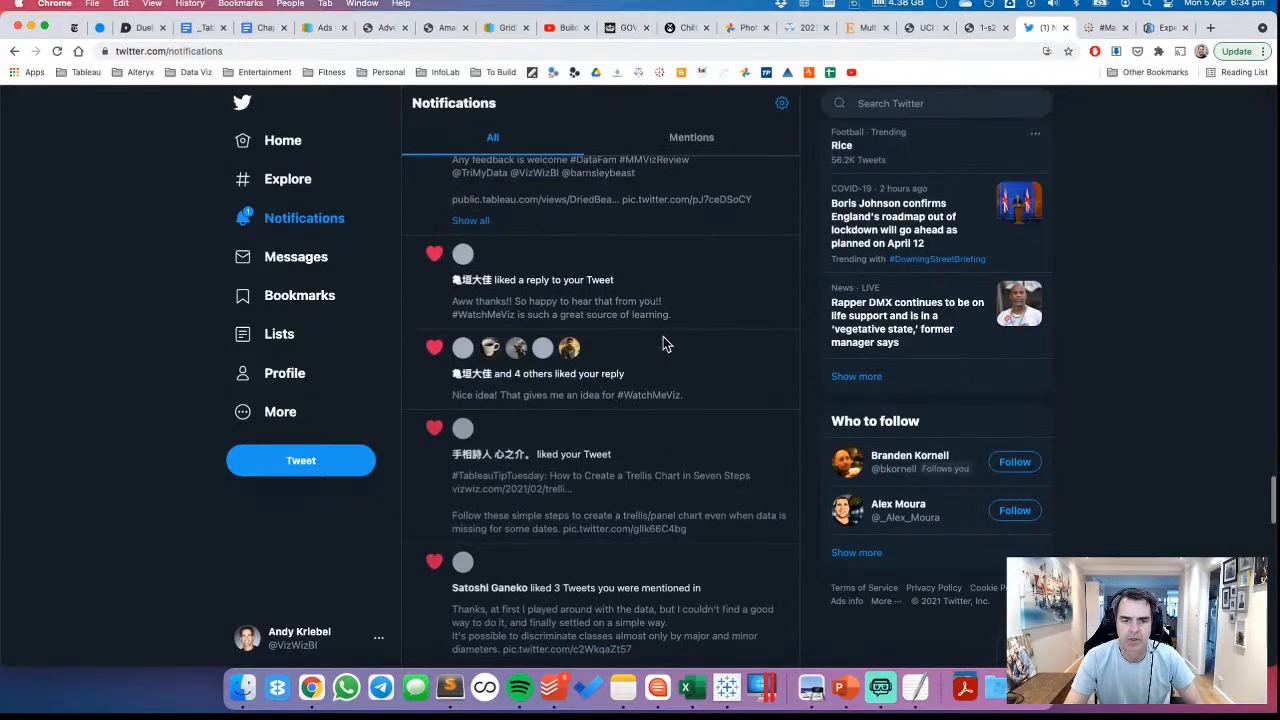
scroll(662, 341, "down", 10)
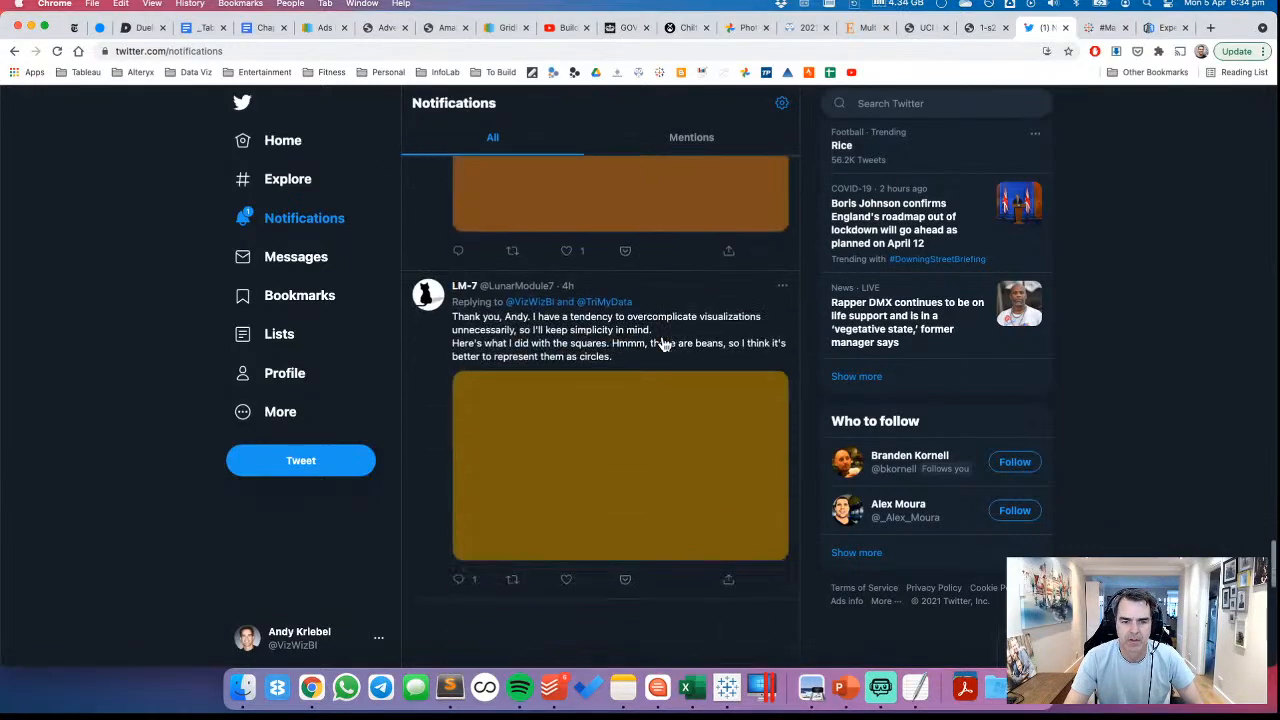
scroll(662, 343, "down", 4)
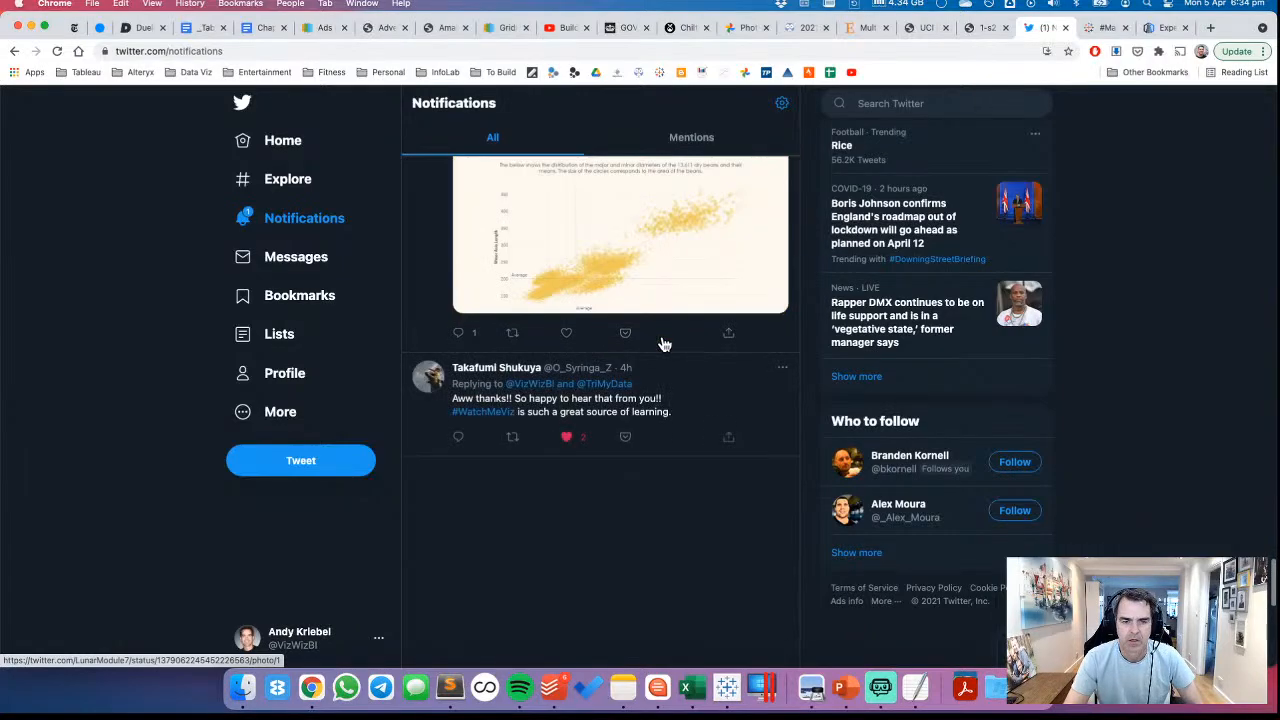
scroll(662, 343, "down", 10)
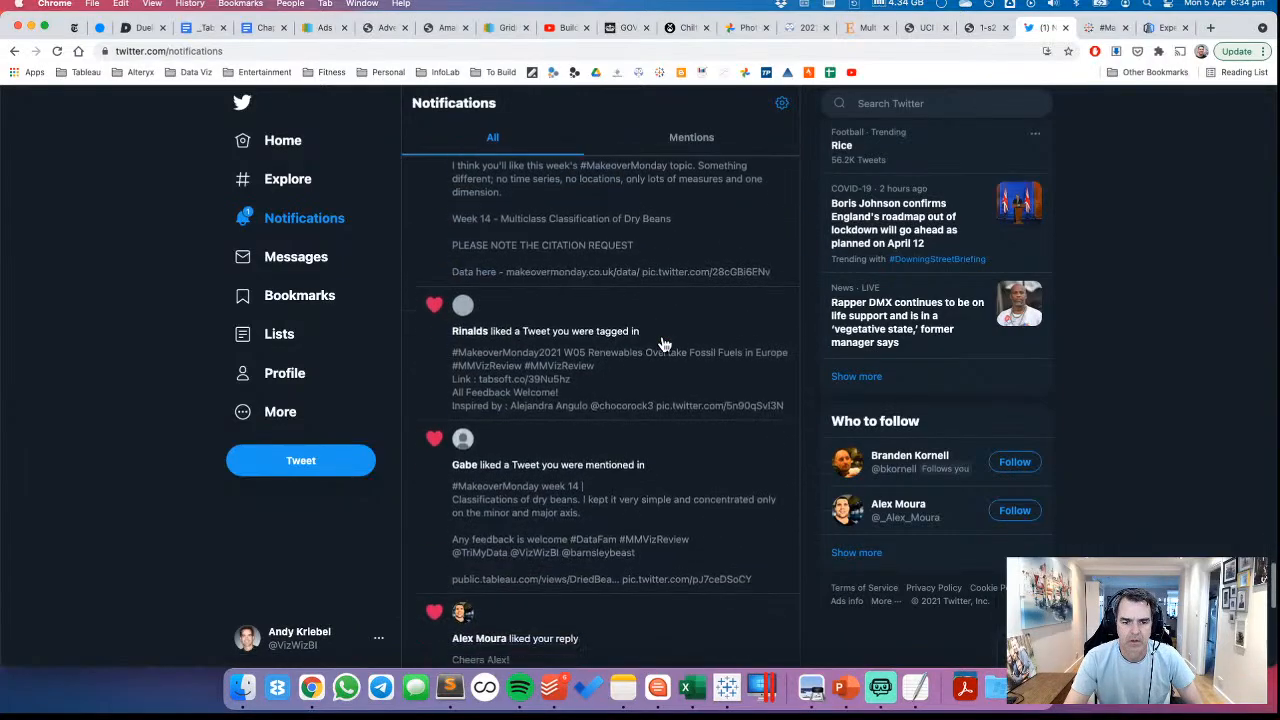
scroll(662, 343, "down", 5)
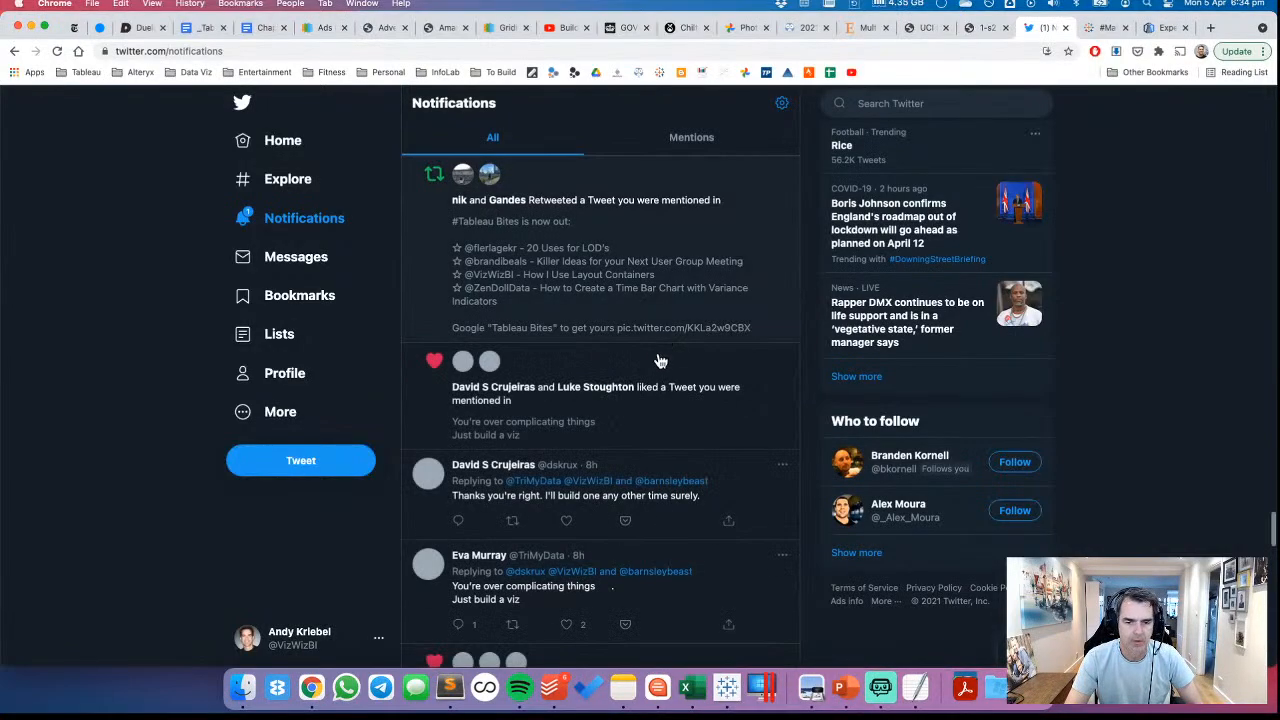
scroll(660, 360, "down", 15)
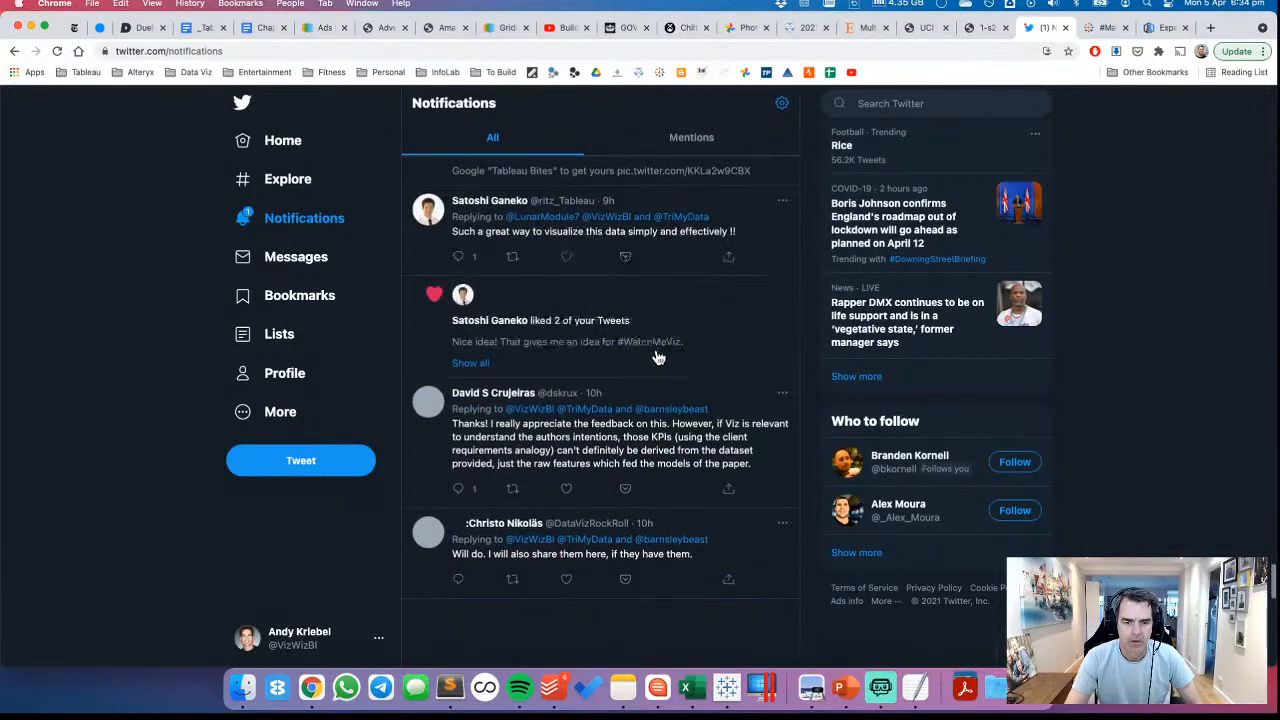
scroll(658, 358, "down", 4)
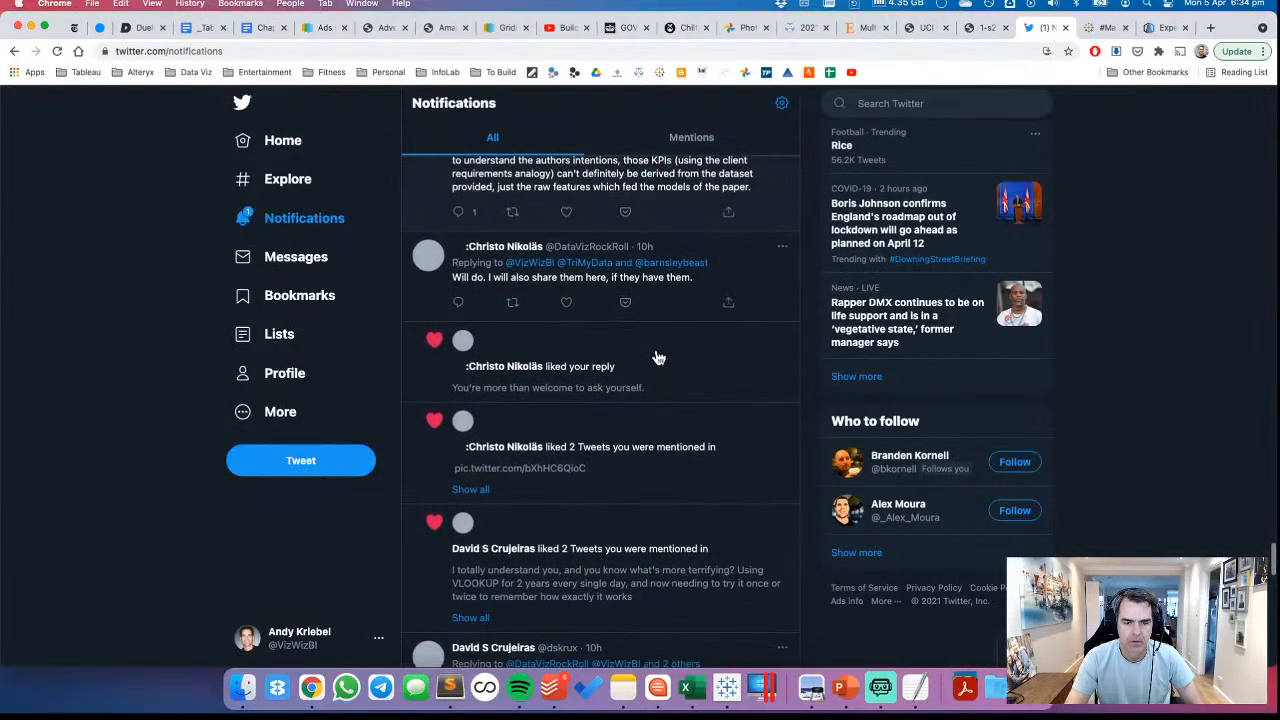
scroll(658, 358, "down", 6)
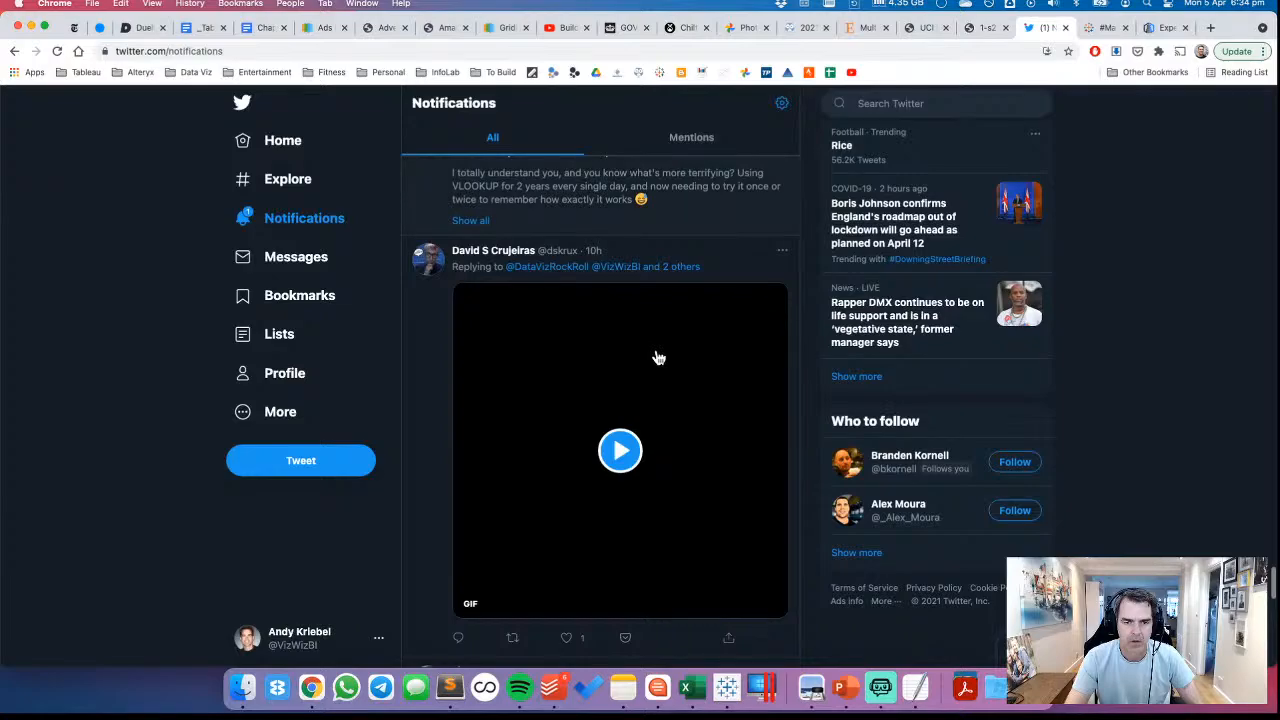
scroll(658, 358, "down", 12)
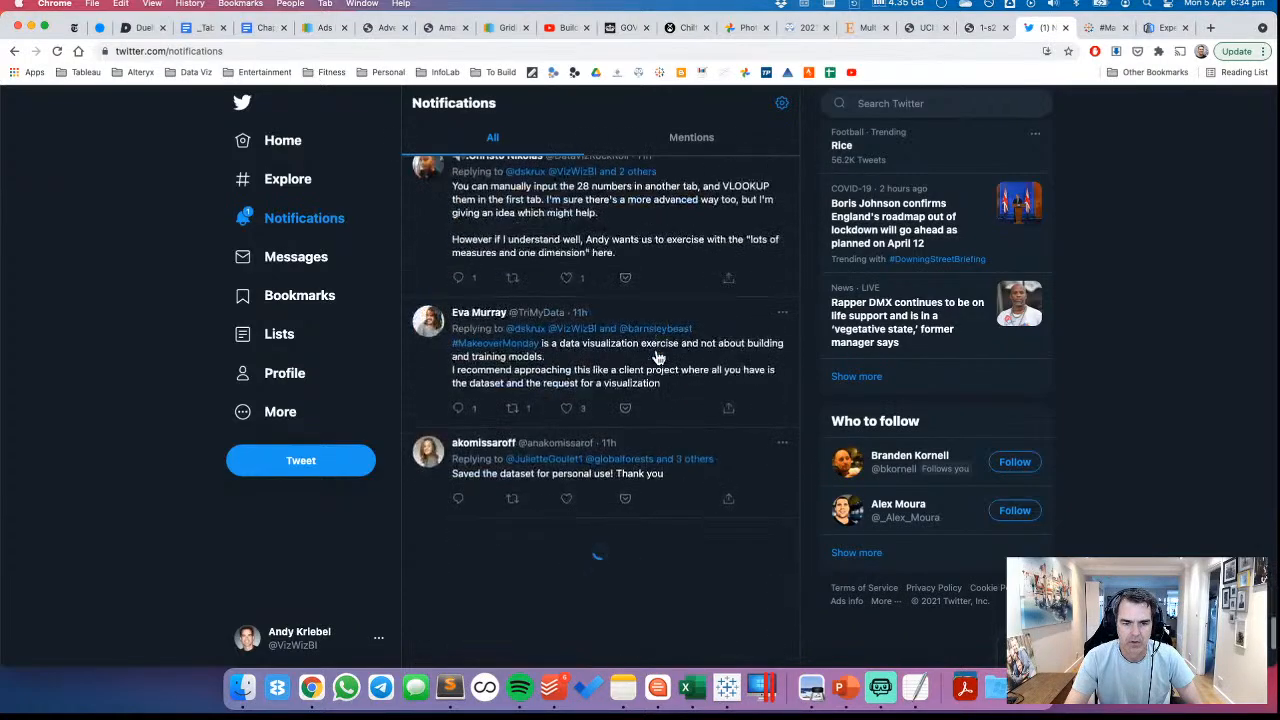
scroll(658, 358, "down", 5)
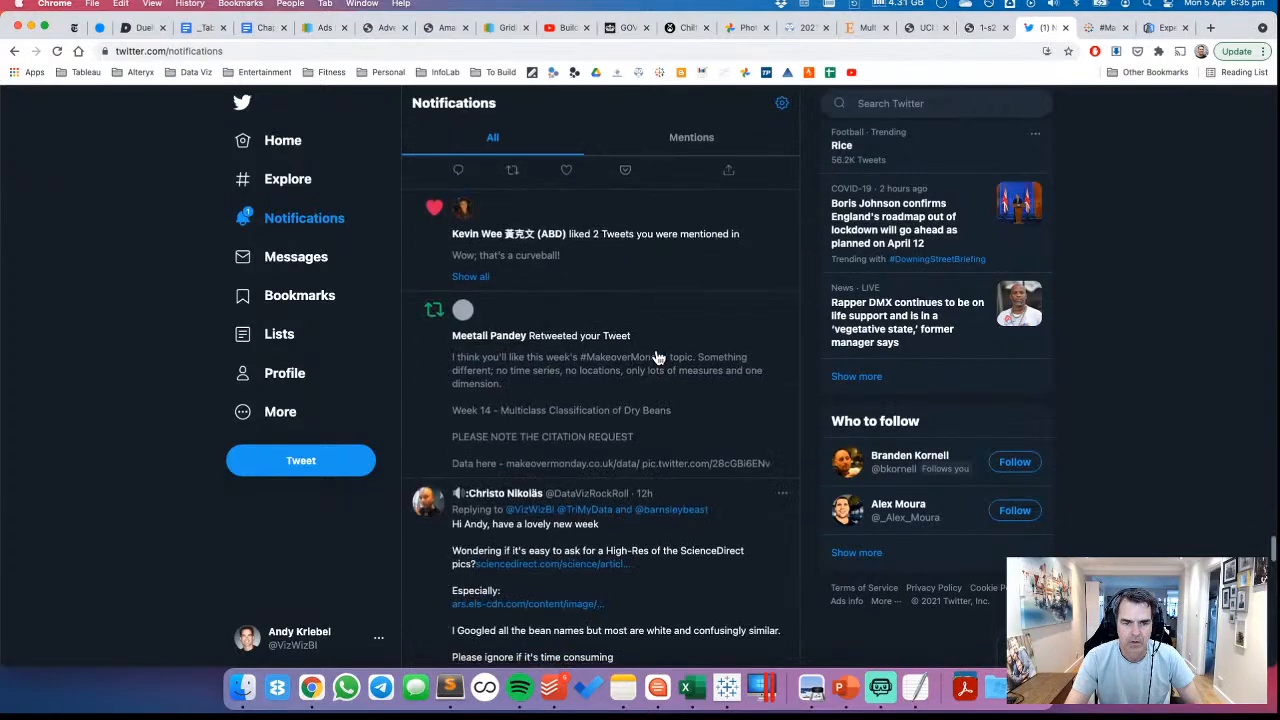
scroll(658, 358, "down", 10)
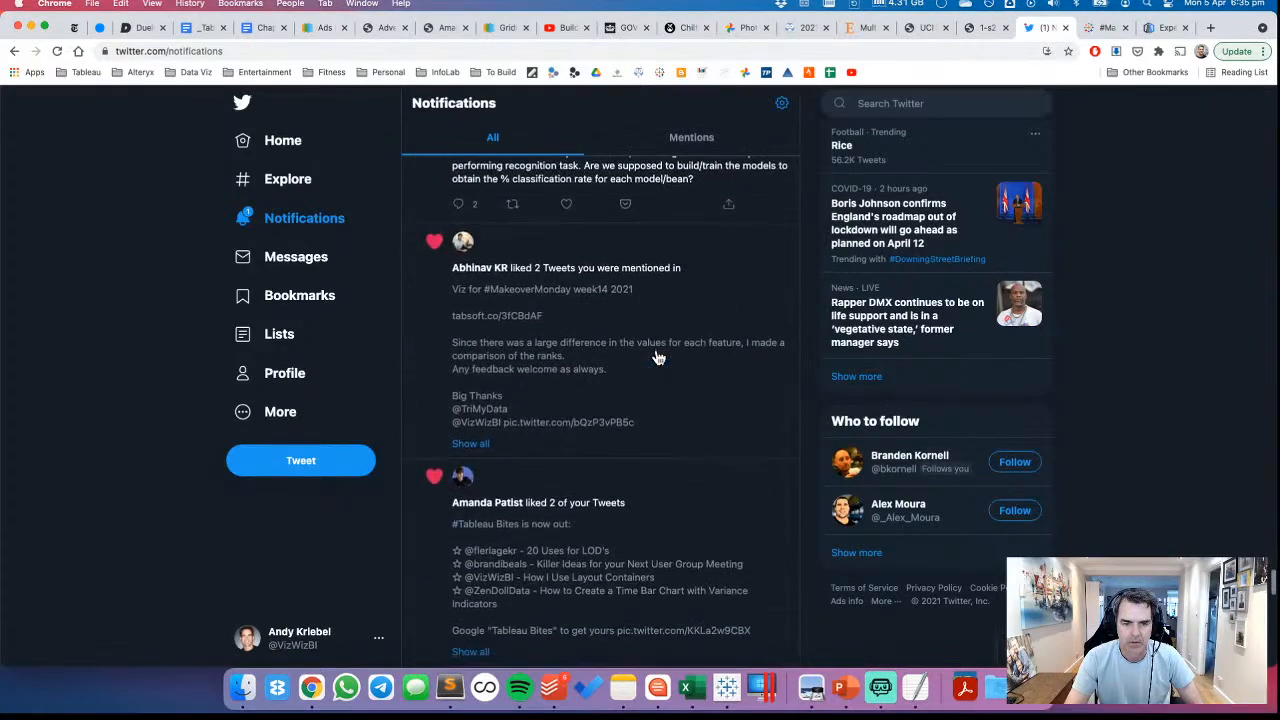
scroll(658, 358, "down", 8)
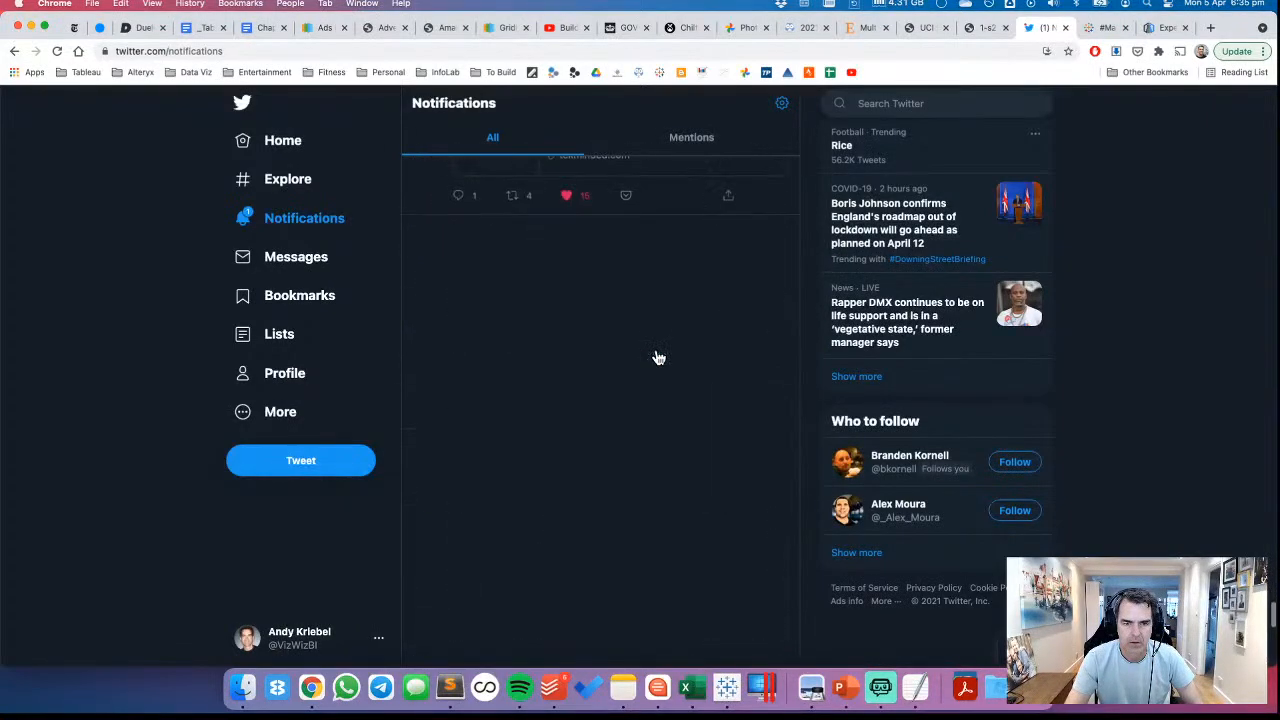
scroll(658, 358, "down", 8)
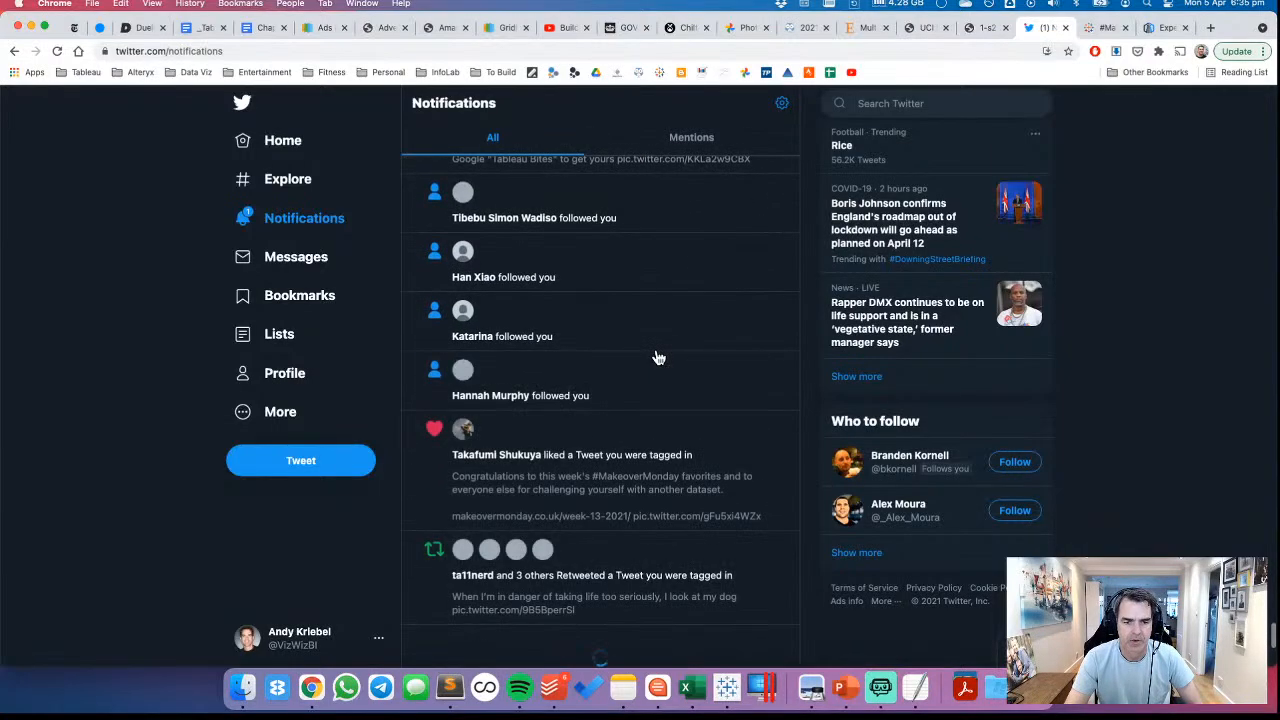
scroll(658, 358, "down", 5)
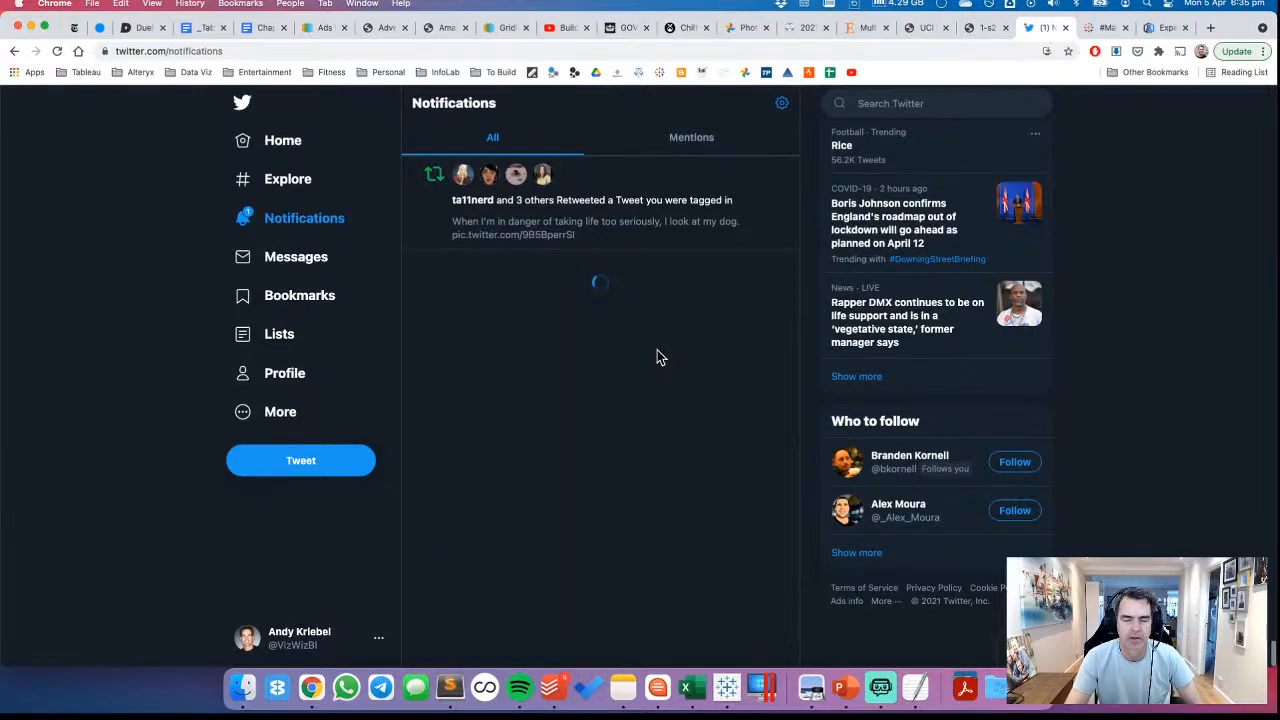
scroll(658, 358, "down", 5)
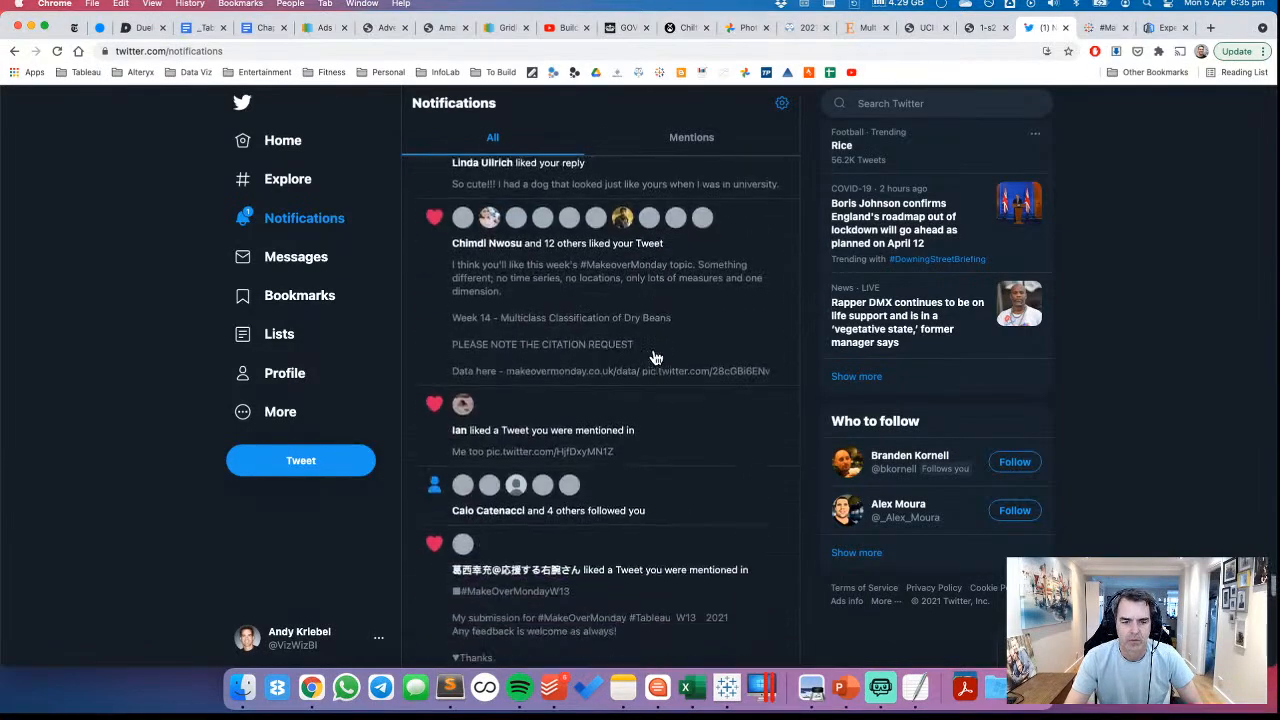
scroll(655, 358, "down", 10)
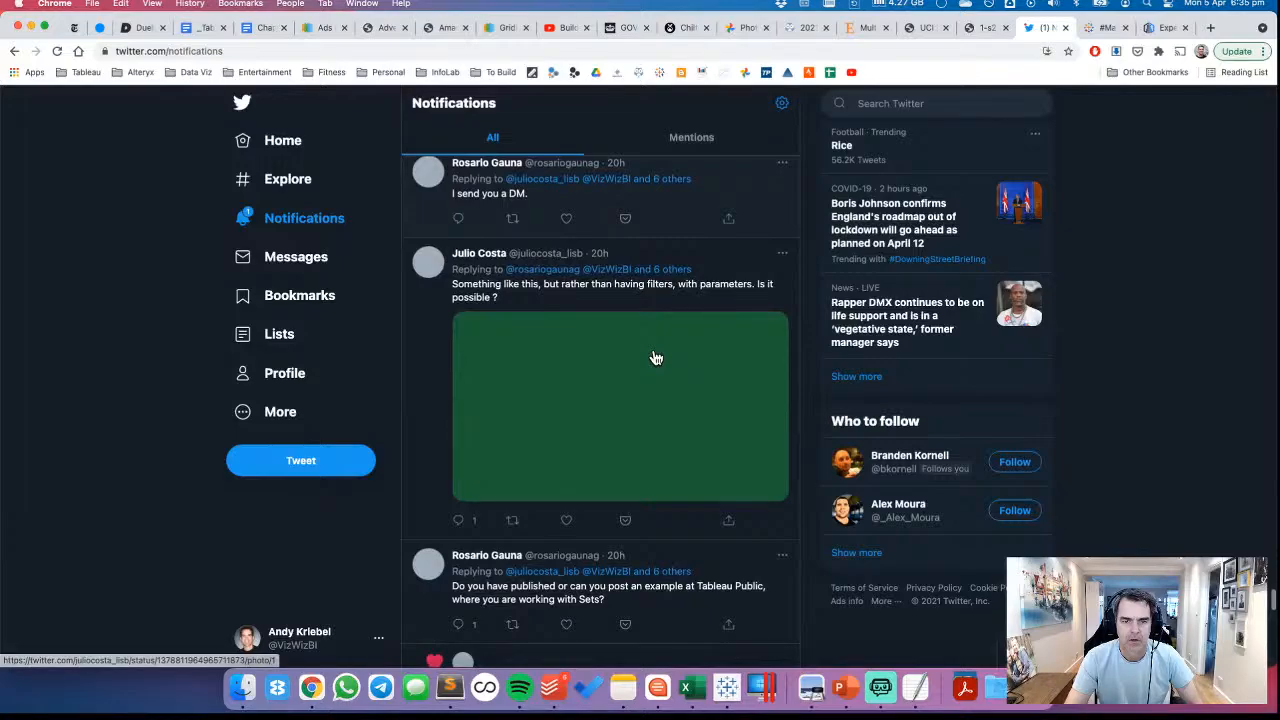
scroll(655, 358, "down", 4)
scroll(655, 358, "up", 4)
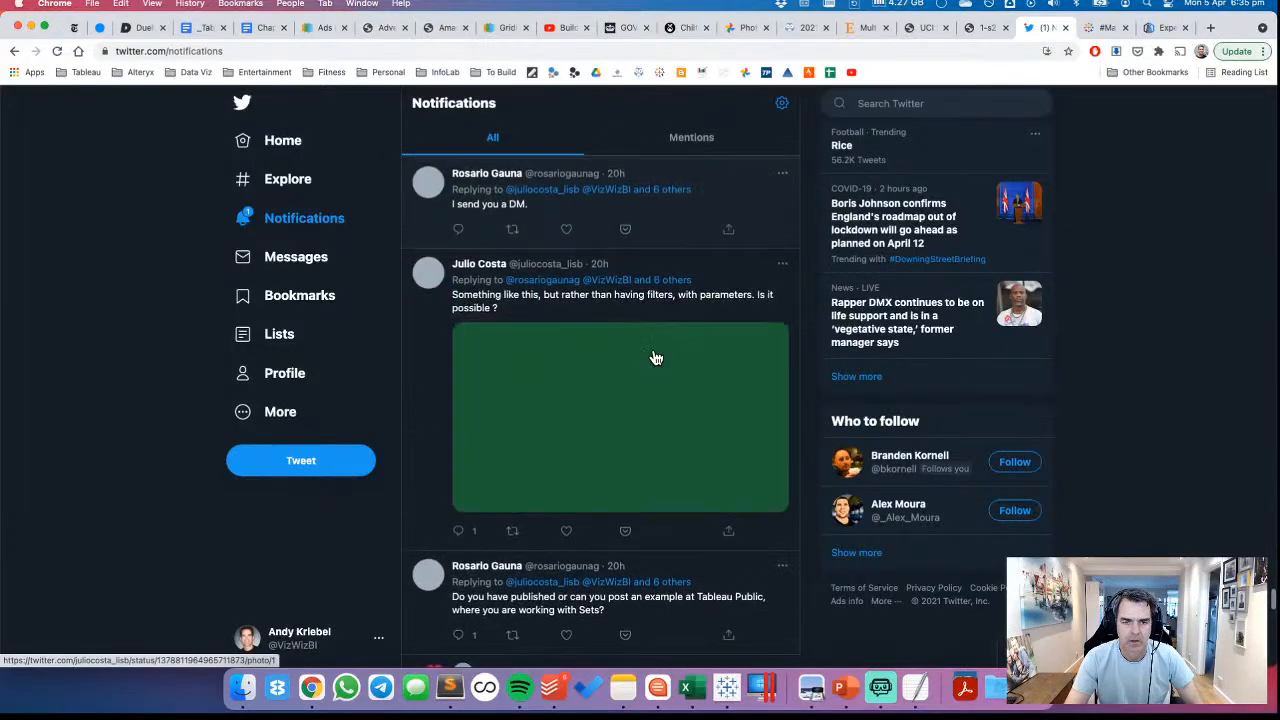
scroll(655, 358, "down", 10)
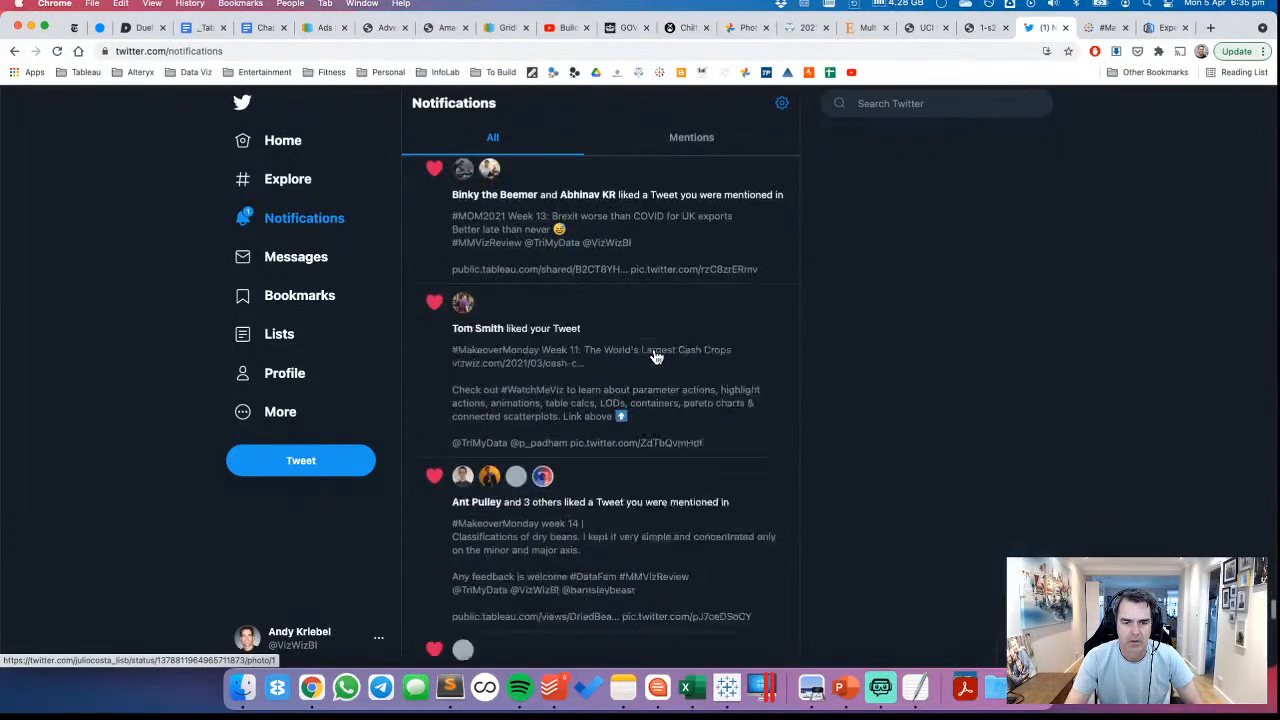
scroll(655, 358, "down", 4)
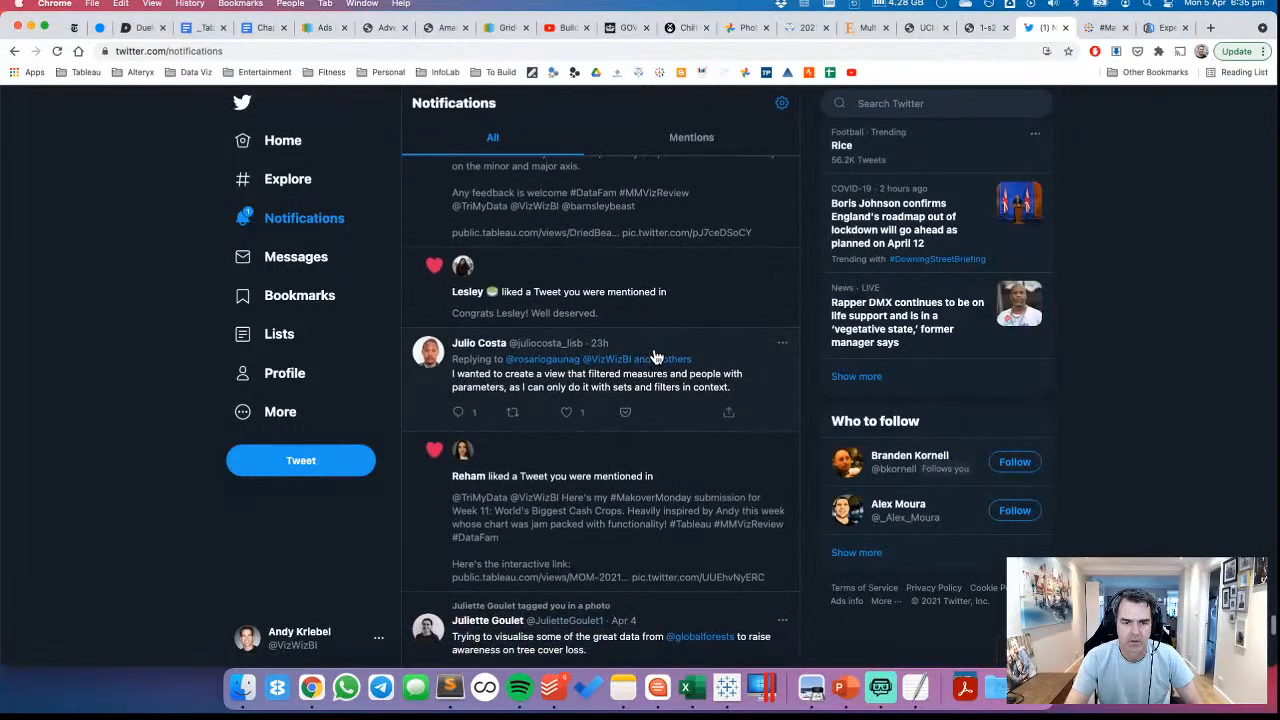
scroll(655, 358, "down", 6)
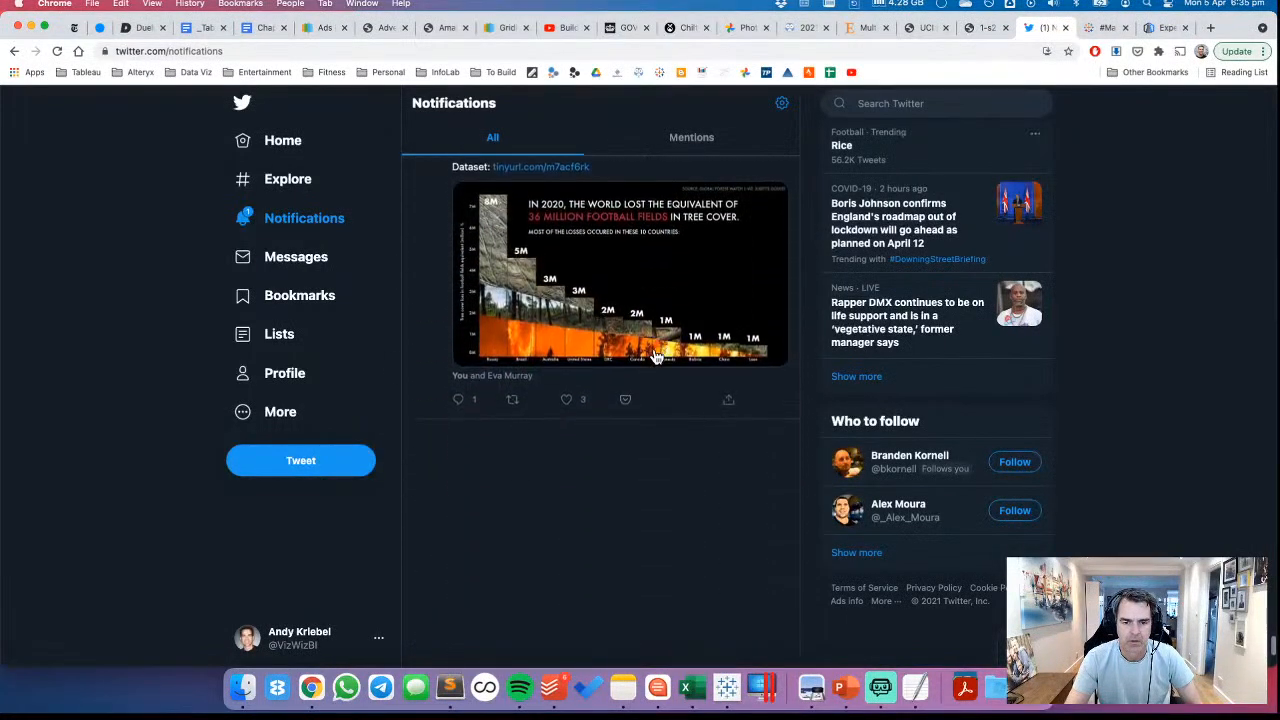
scroll(655, 358, "up", 18)
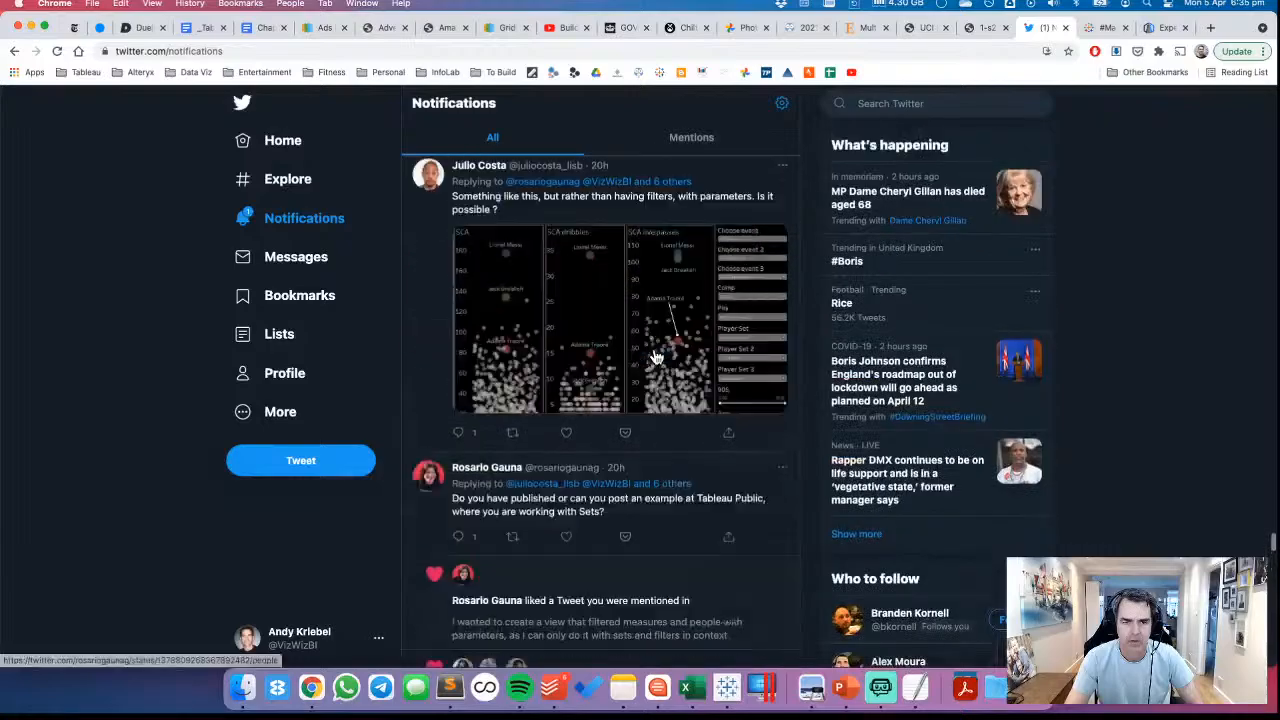
scroll(655, 358, "up", 15)
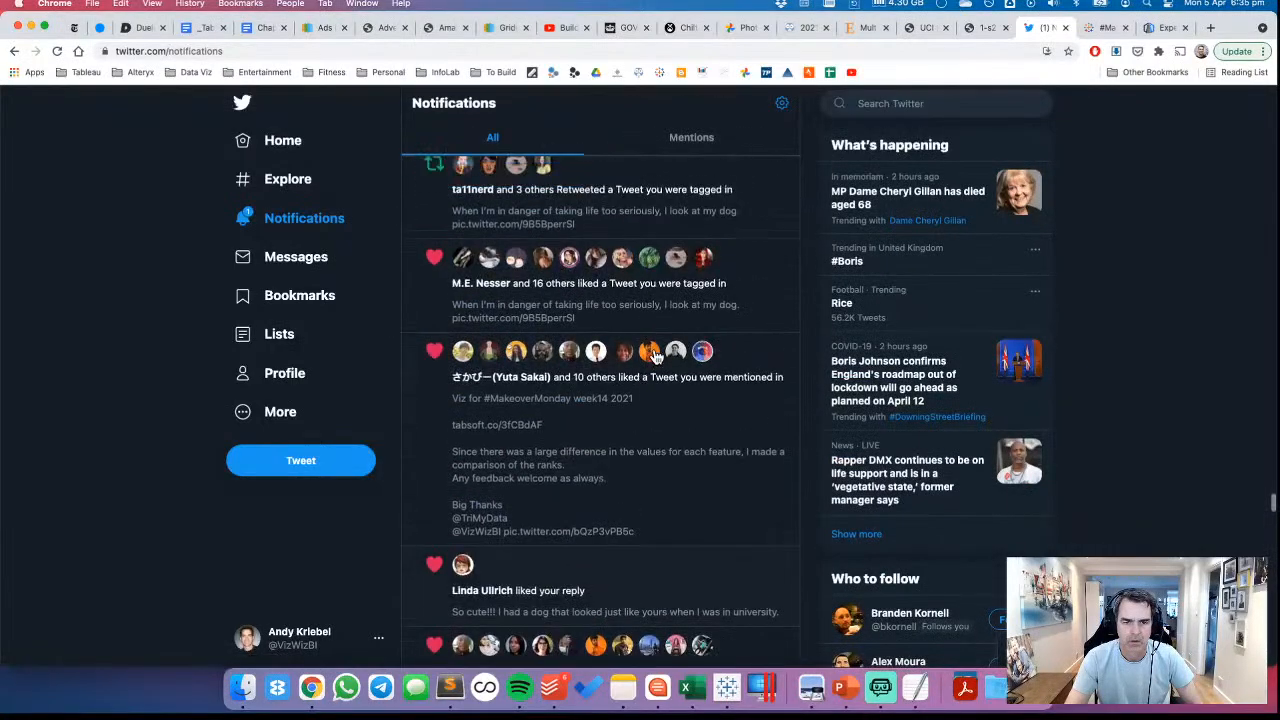
Look back through the newer Twitter notifications for MakeoverMonday Week 14 dry bean vizzes, including the "Dry Bean Classification" scatterplot matrix
scroll(655, 358, "up", 12)
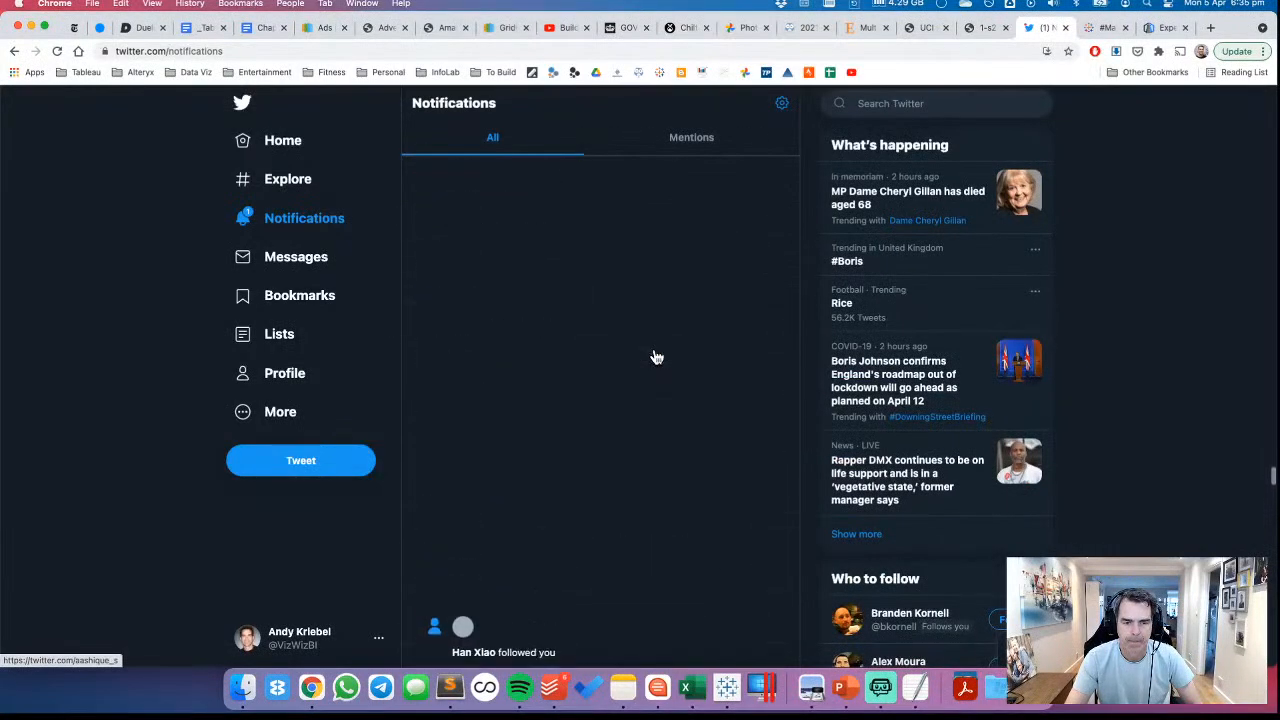
scroll(655, 357, "up", 6)
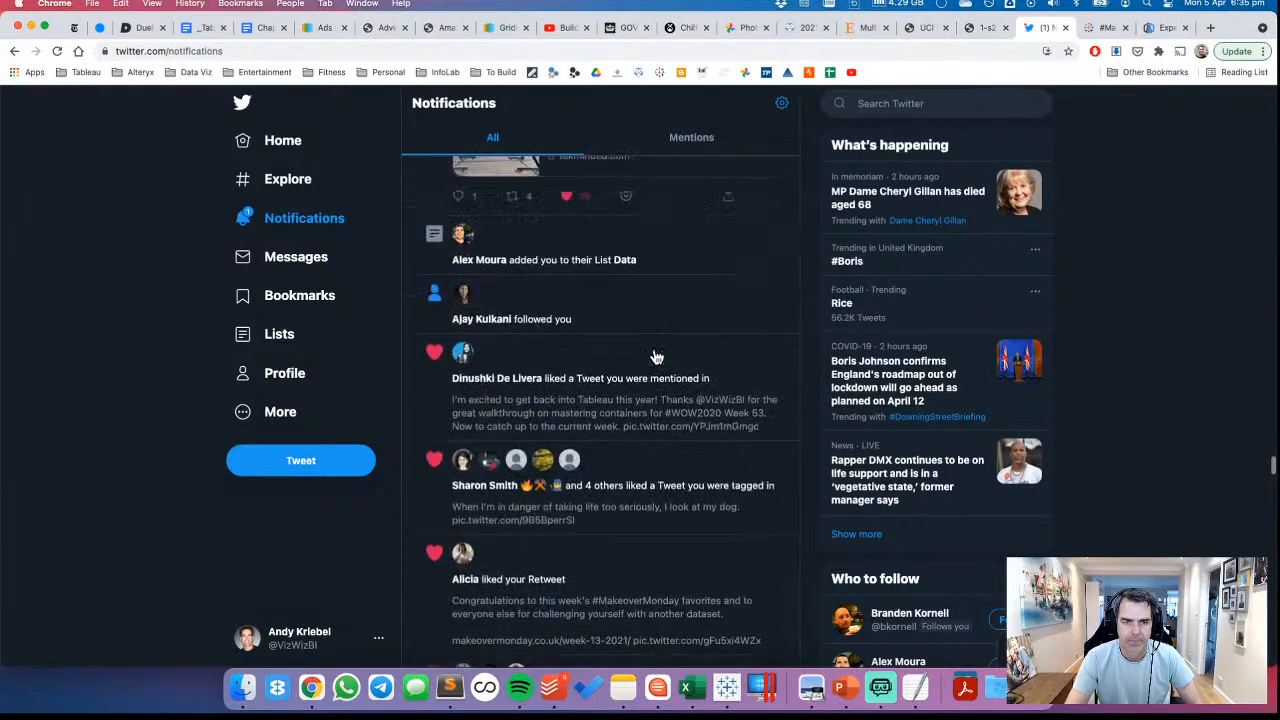
scroll(655, 357, "up", 12)
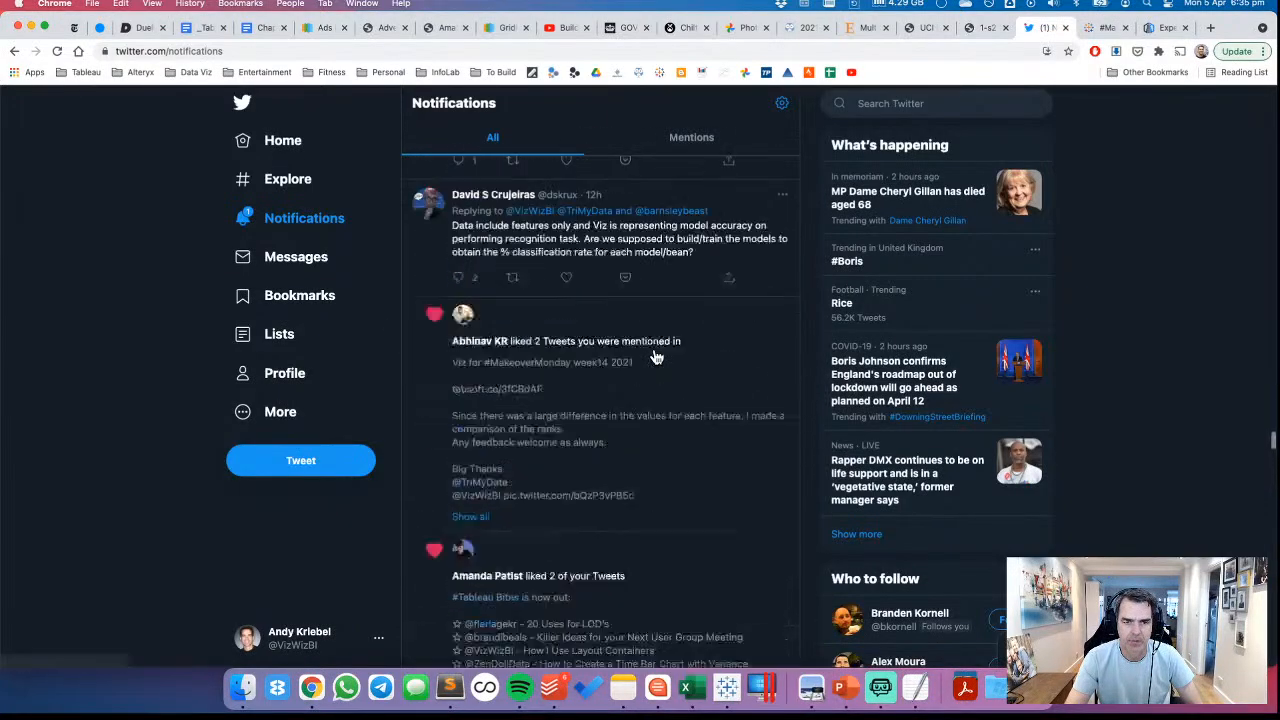
scroll(655, 357, "up", 12)
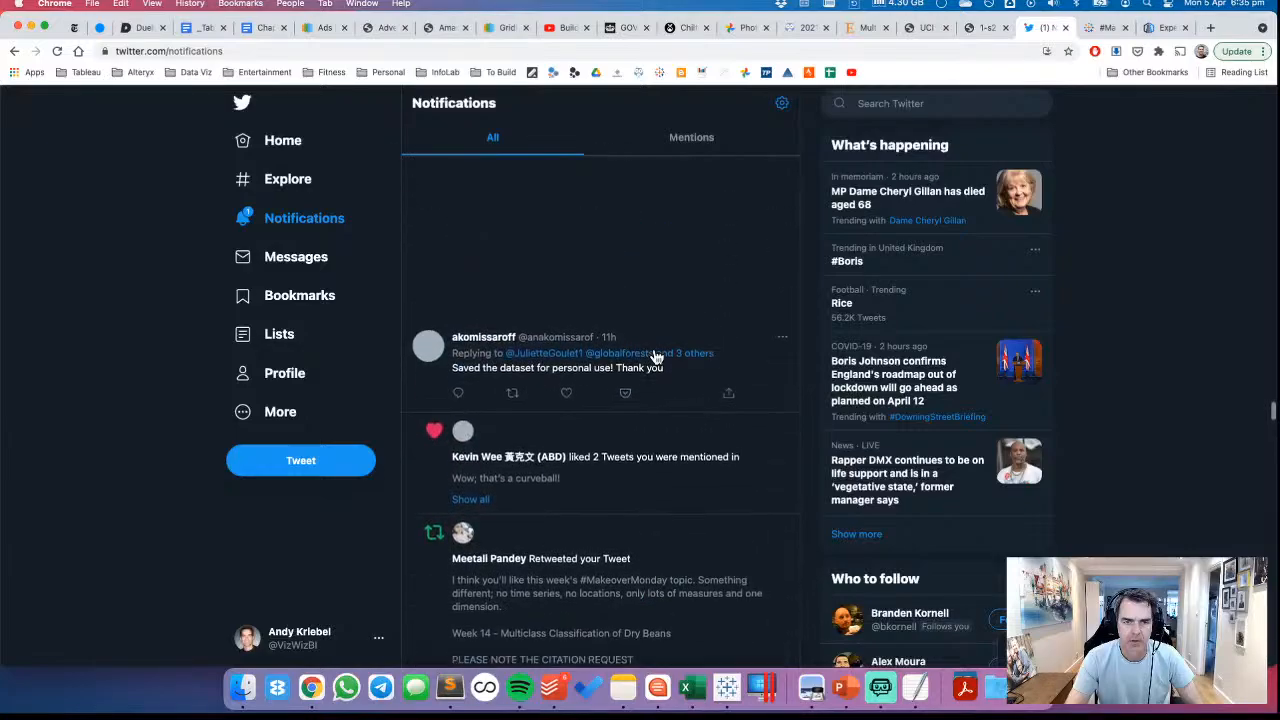
scroll(655, 357, "up", 5)
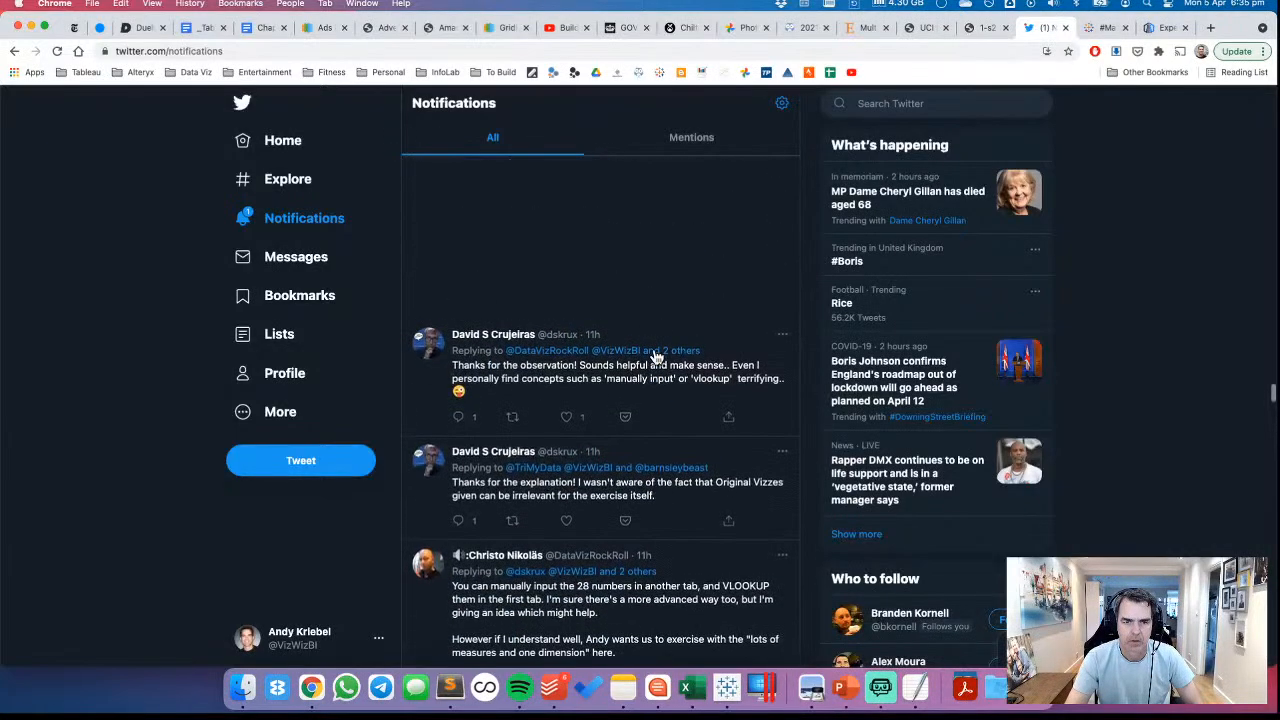
scroll(655, 357, "up", 10)
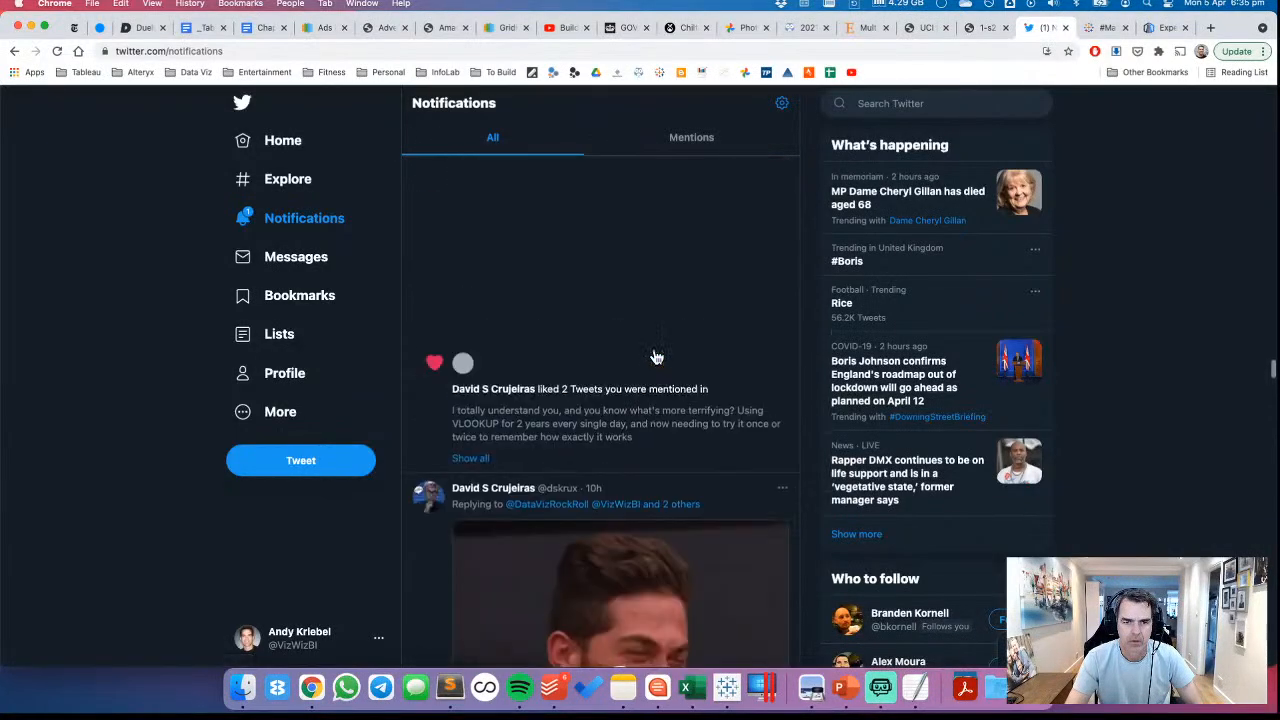
scroll(655, 357, "up", 6)
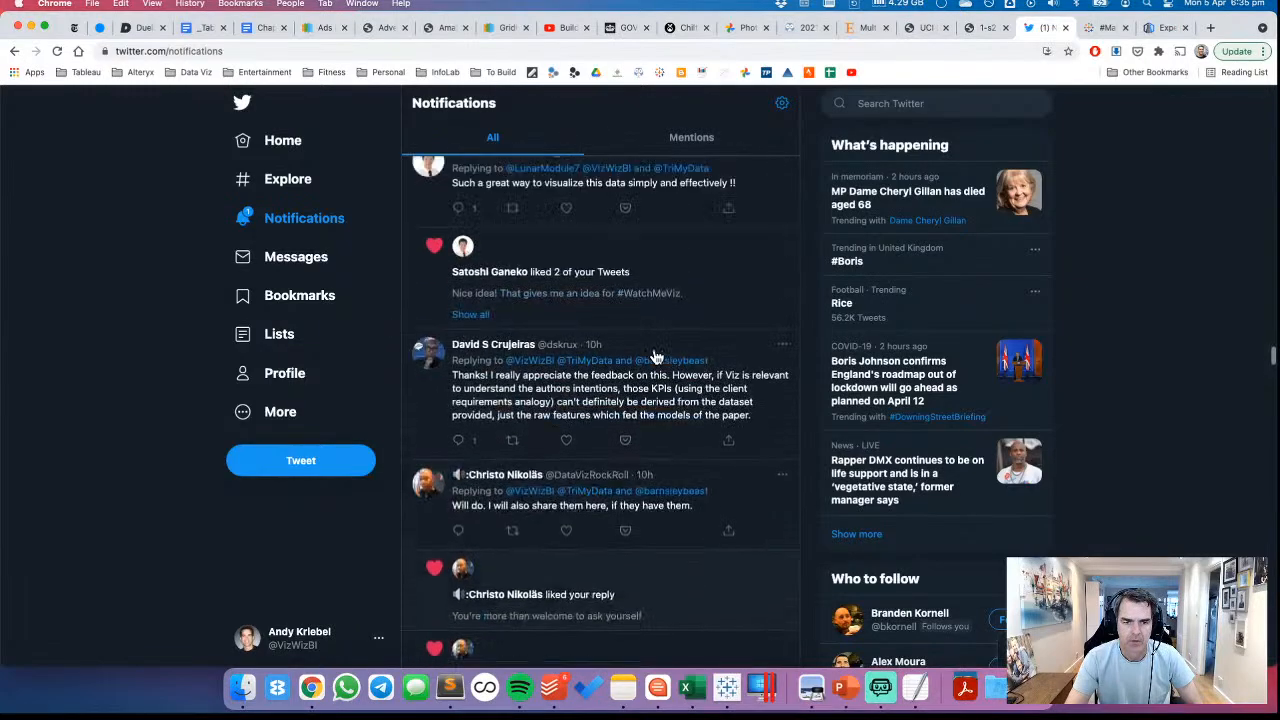
scroll(655, 357, "up", 10)
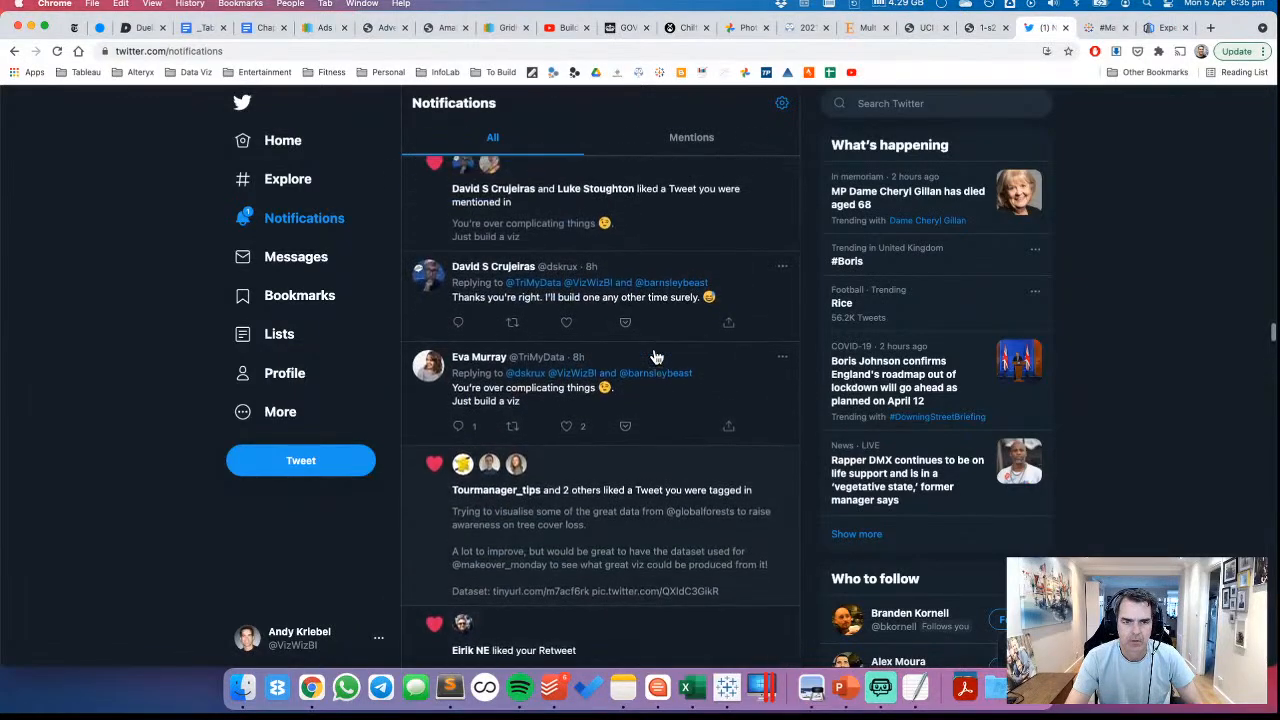
scroll(655, 357, "up", 10)
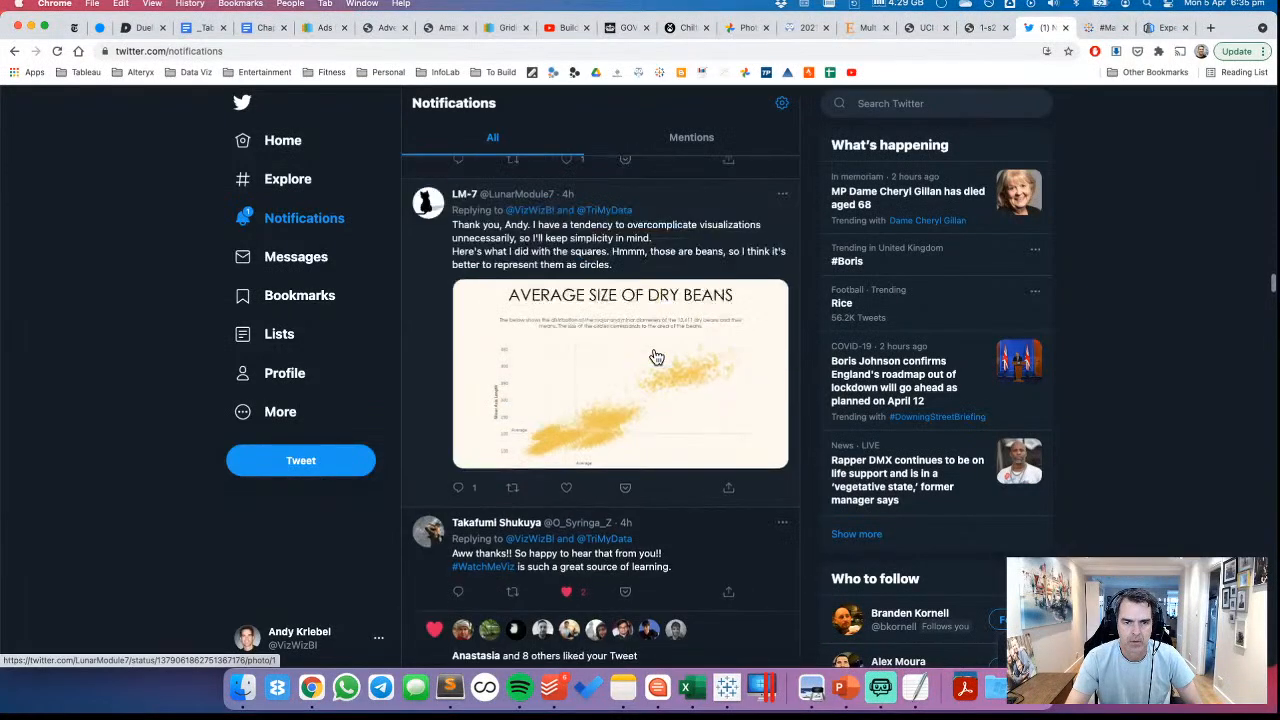
scroll(655, 357, "up", 10)
scroll(655, 357, "up", 5)
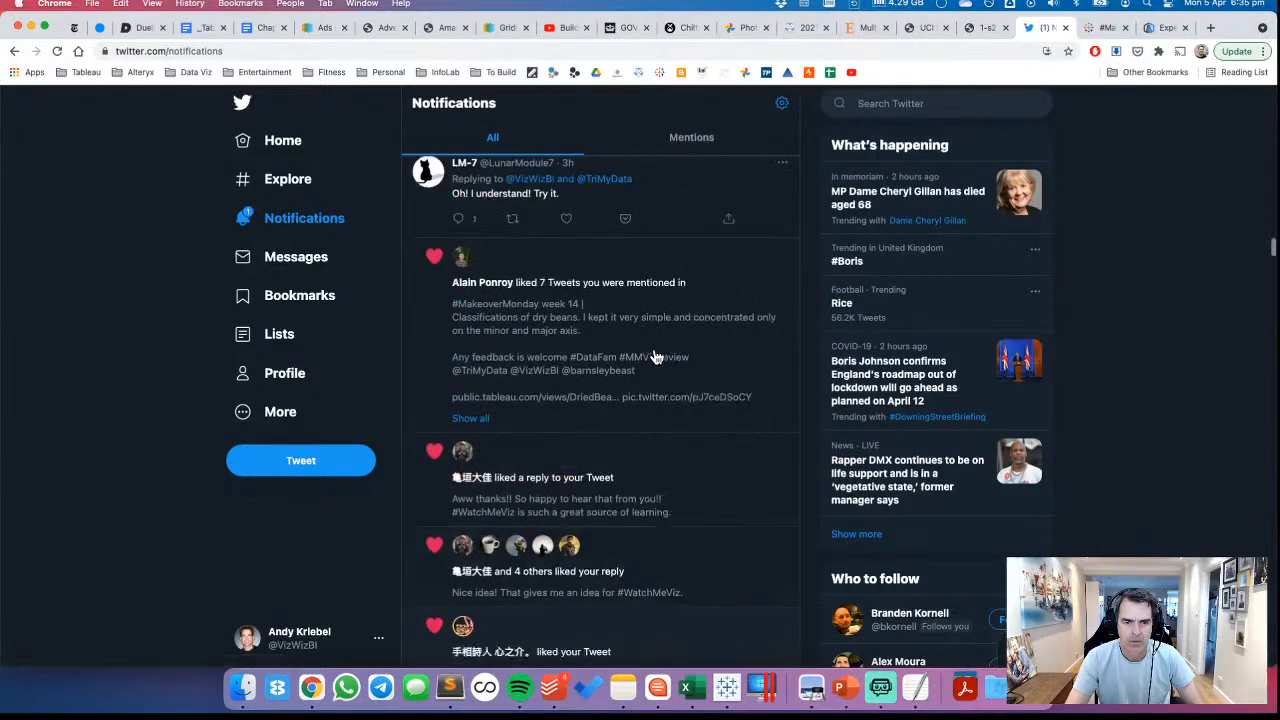
scroll(655, 357, "up", 12)
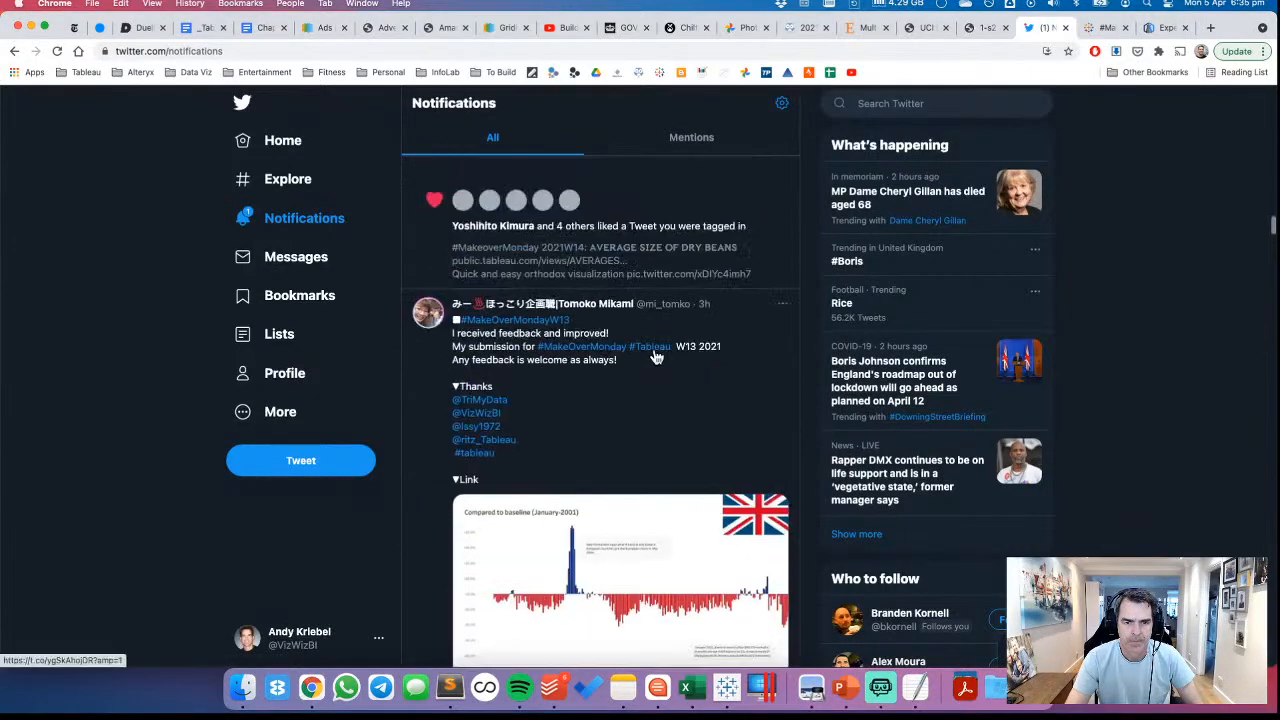
scroll(655, 357, "up", 10)
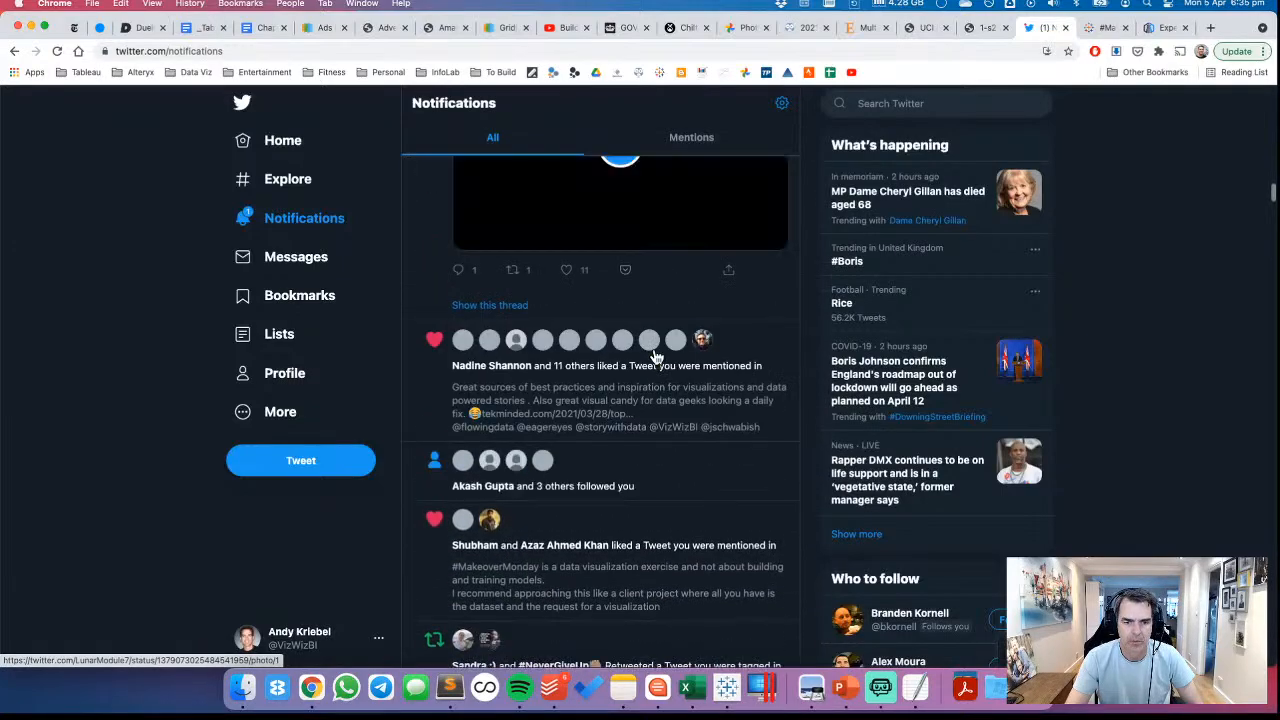
scroll(655, 357, "up", 6)
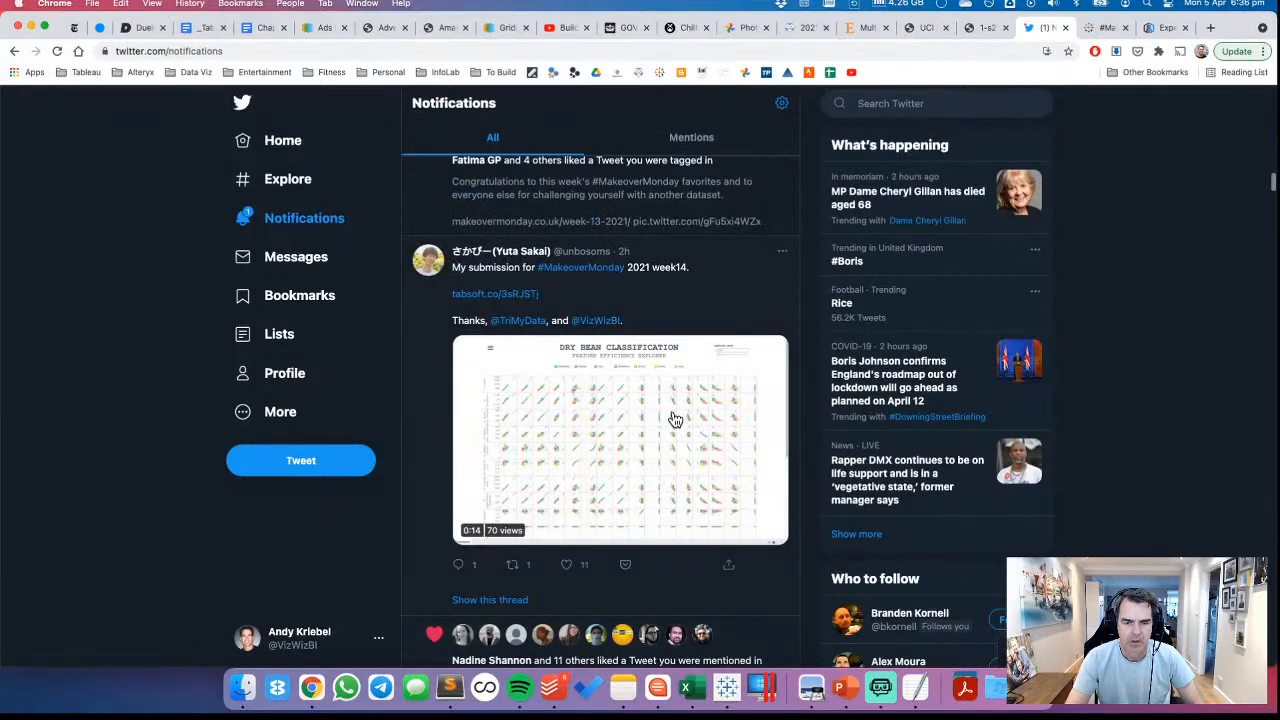
scroll(641, 372, "up", 10)
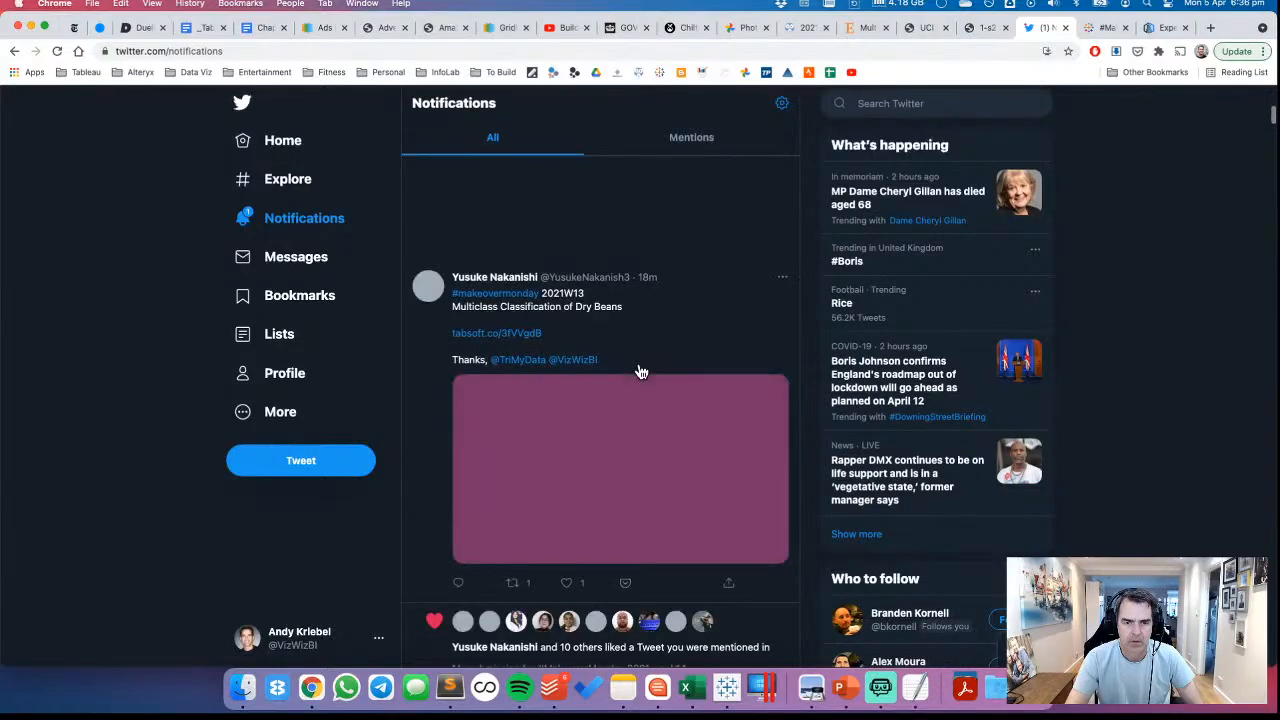
scroll(640, 380, "up", 5)
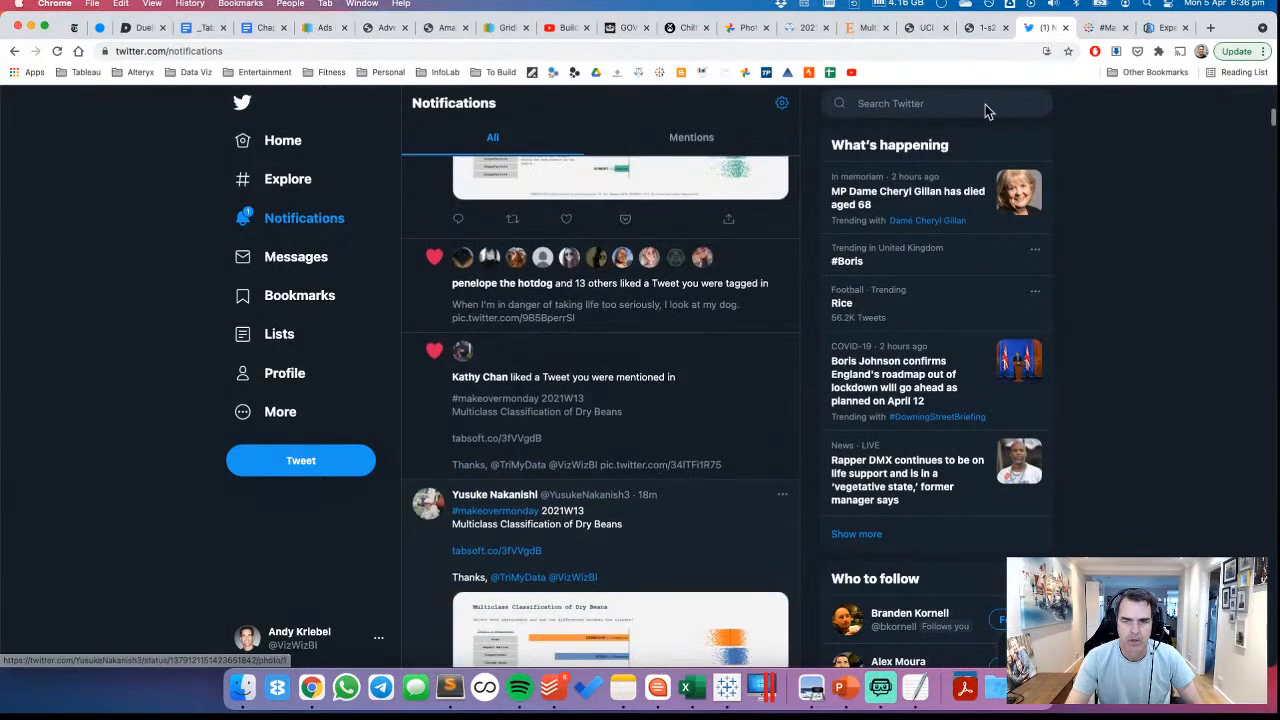
Read the Flerlage Twins ternary plot article, from the technical section to the Speed, Strength and Intelligence key diagram
left_click(1163, 29)
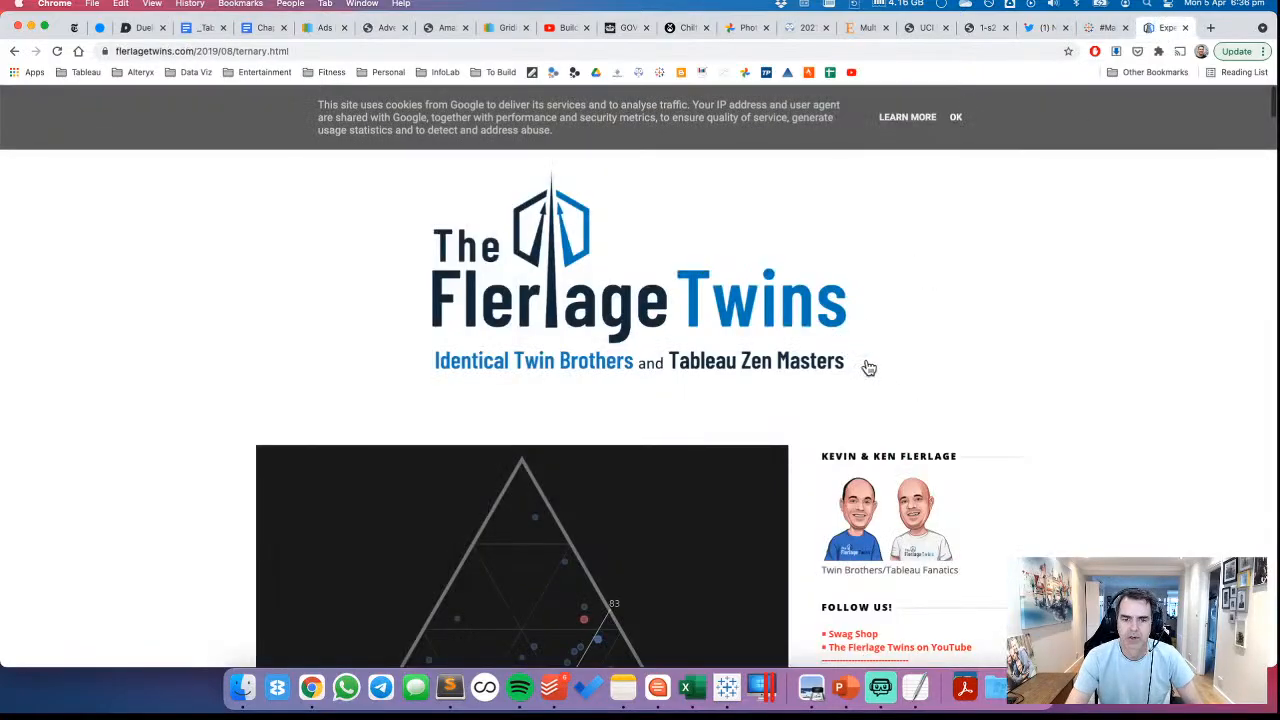
scroll(880, 375, "down", 8)
scroll(912, 387, "down", 15)
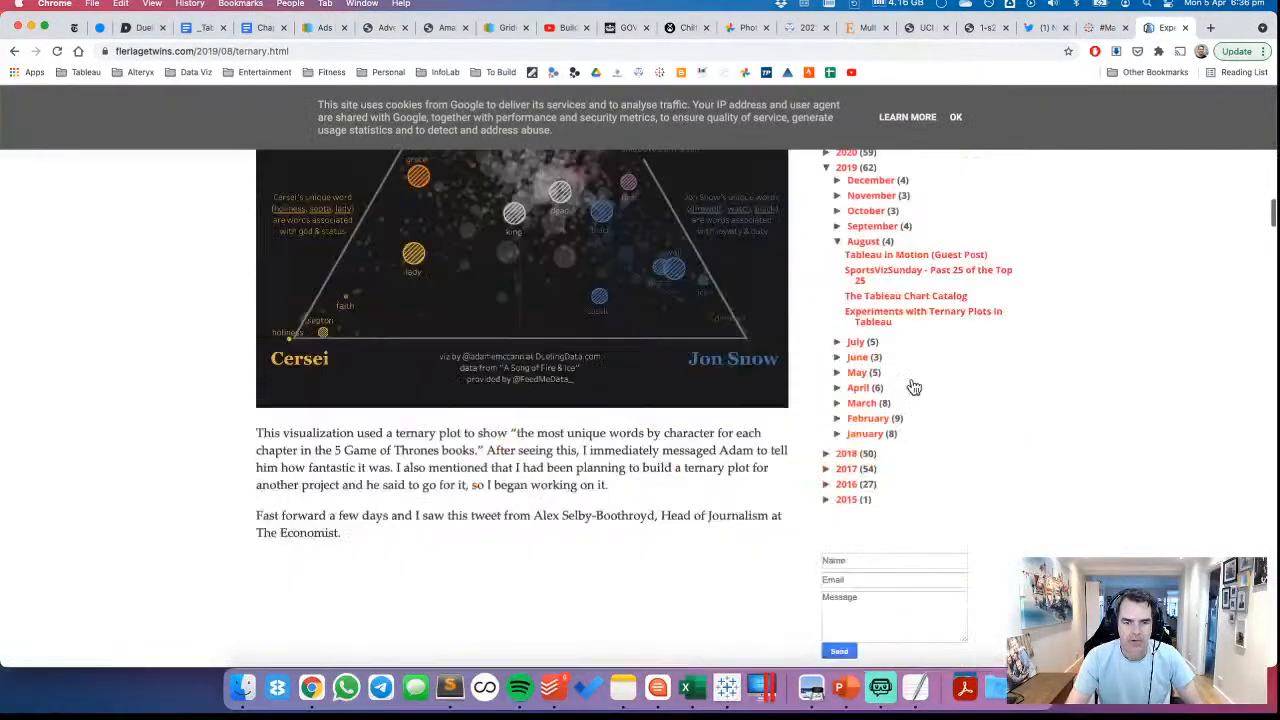
scroll(912, 387, "down", 15)
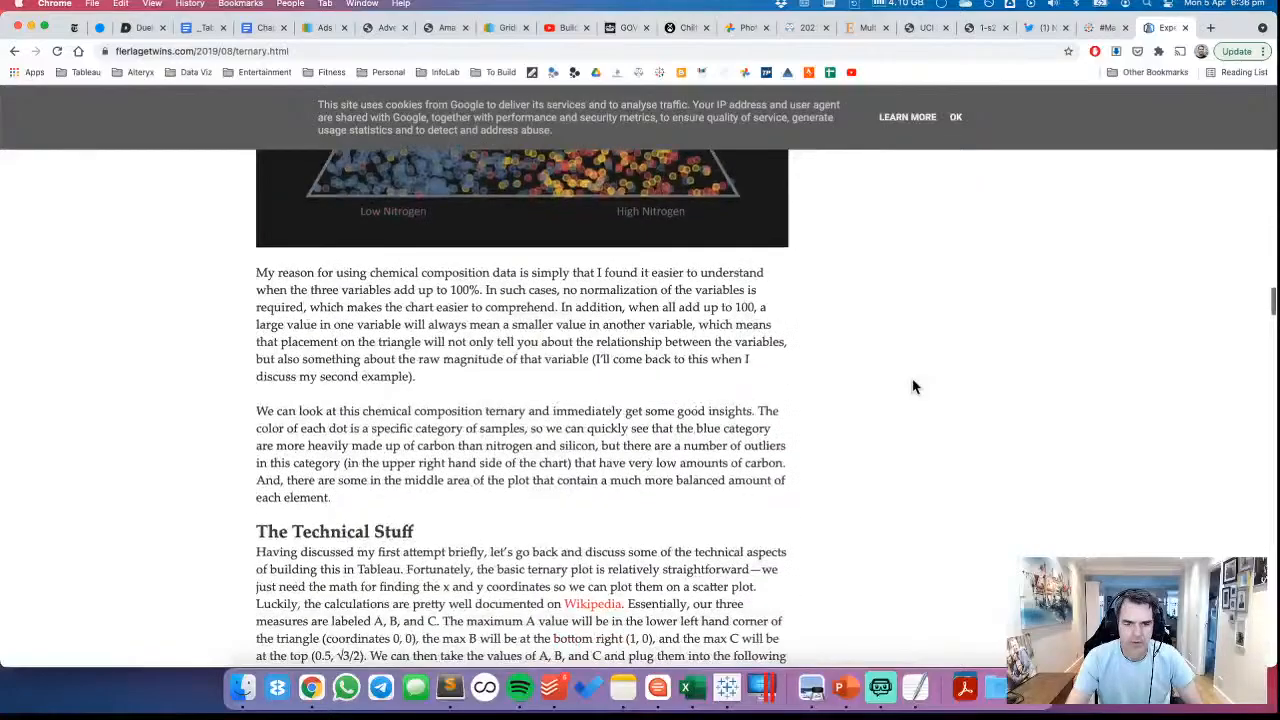
scroll(912, 387, "down", 12)
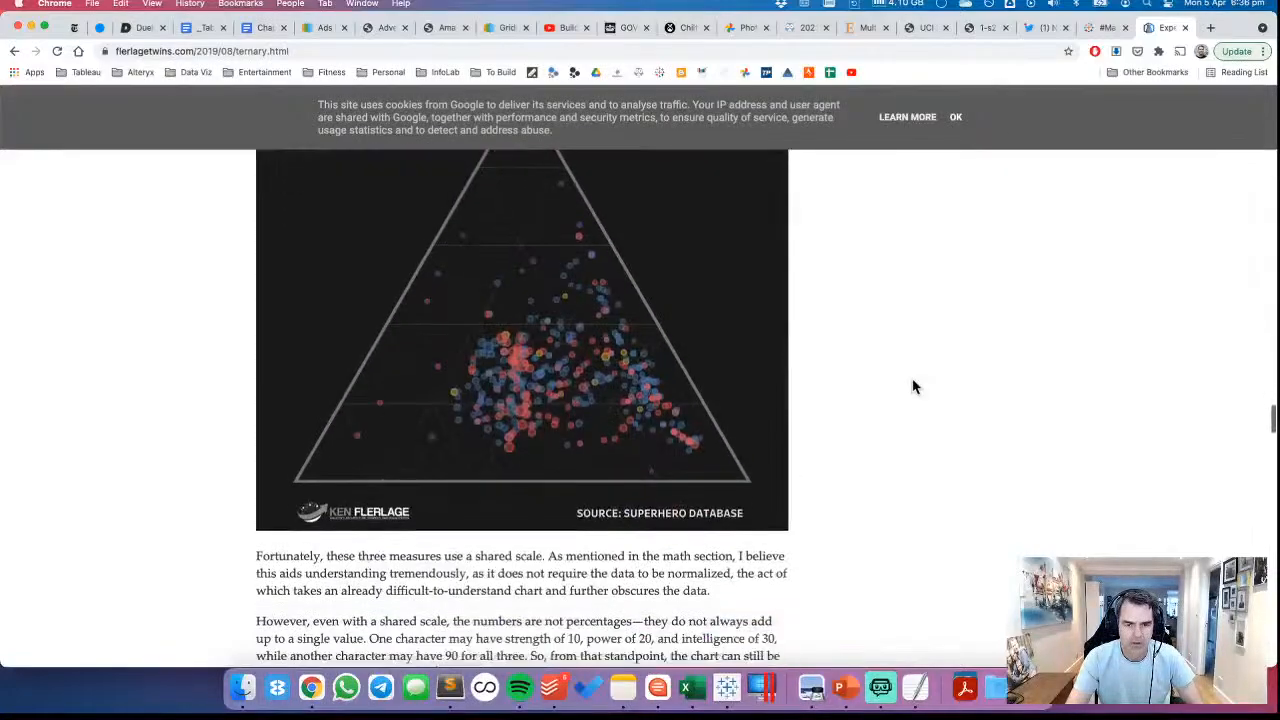
scroll(912, 387, "down", 12)
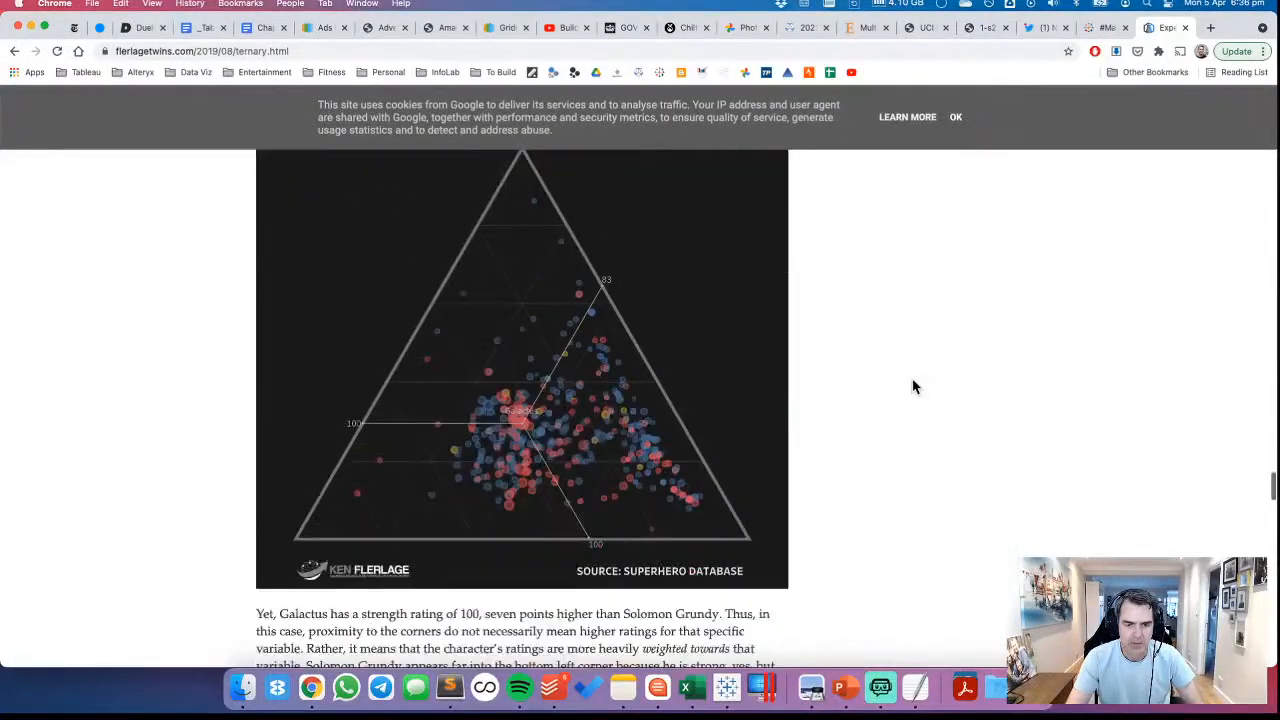
scroll(912, 387, "down", 5)
scroll(912, 387, "up", 4)
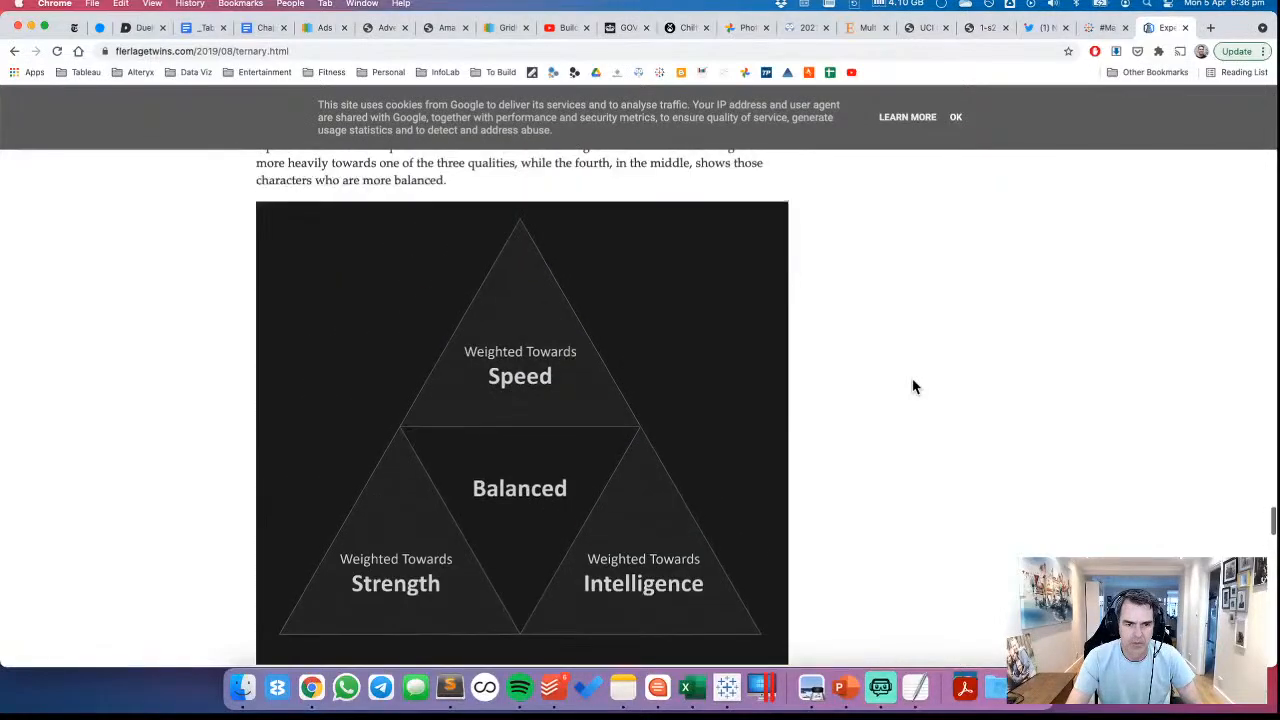
scroll(912, 387, "down", 2)
scroll(912, 387, "down", 1)
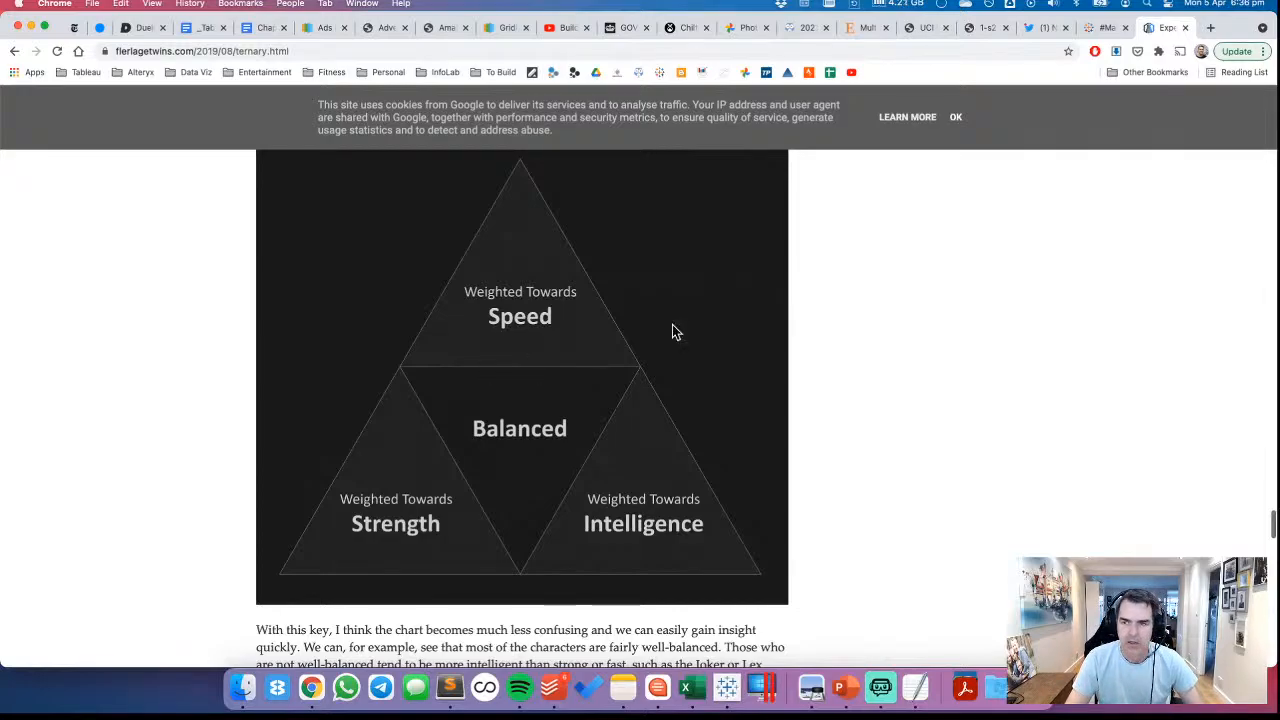
Return to the Twitter notifications and check the most recent MakeoverMonday Week 14 dry bean submissions
left_click(1055, 27)
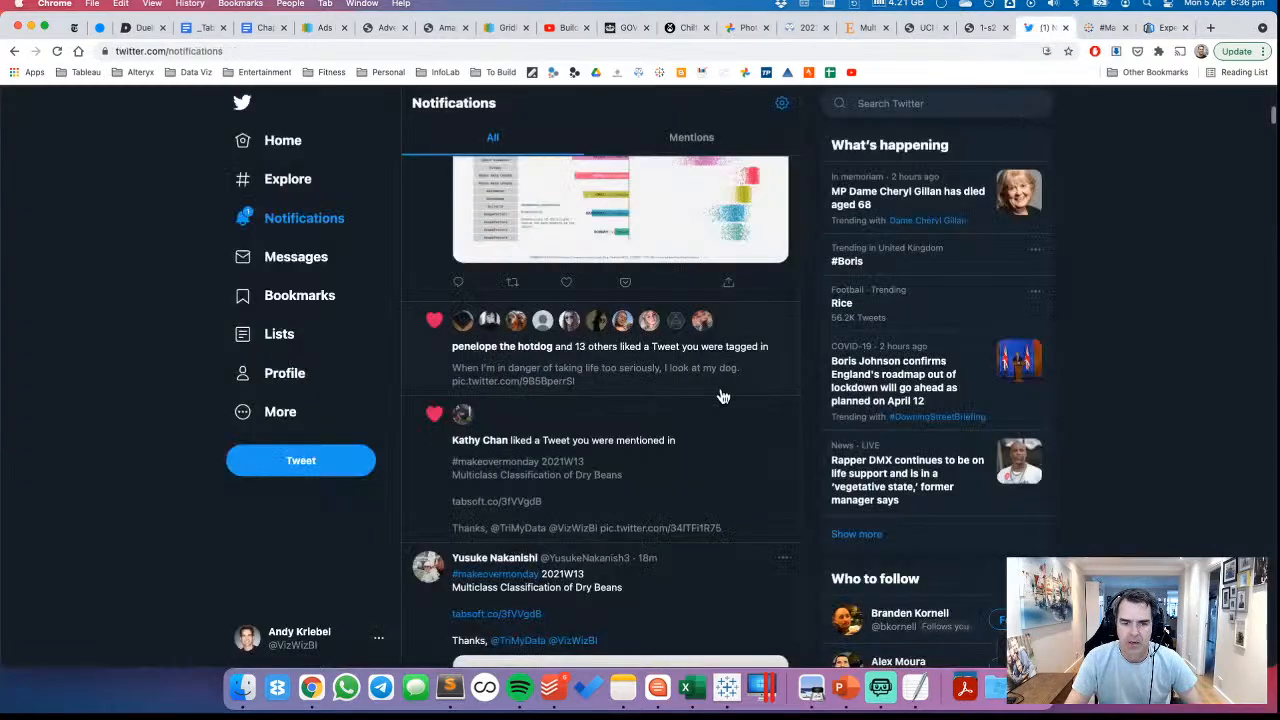
scroll(722, 397, "down", 10)
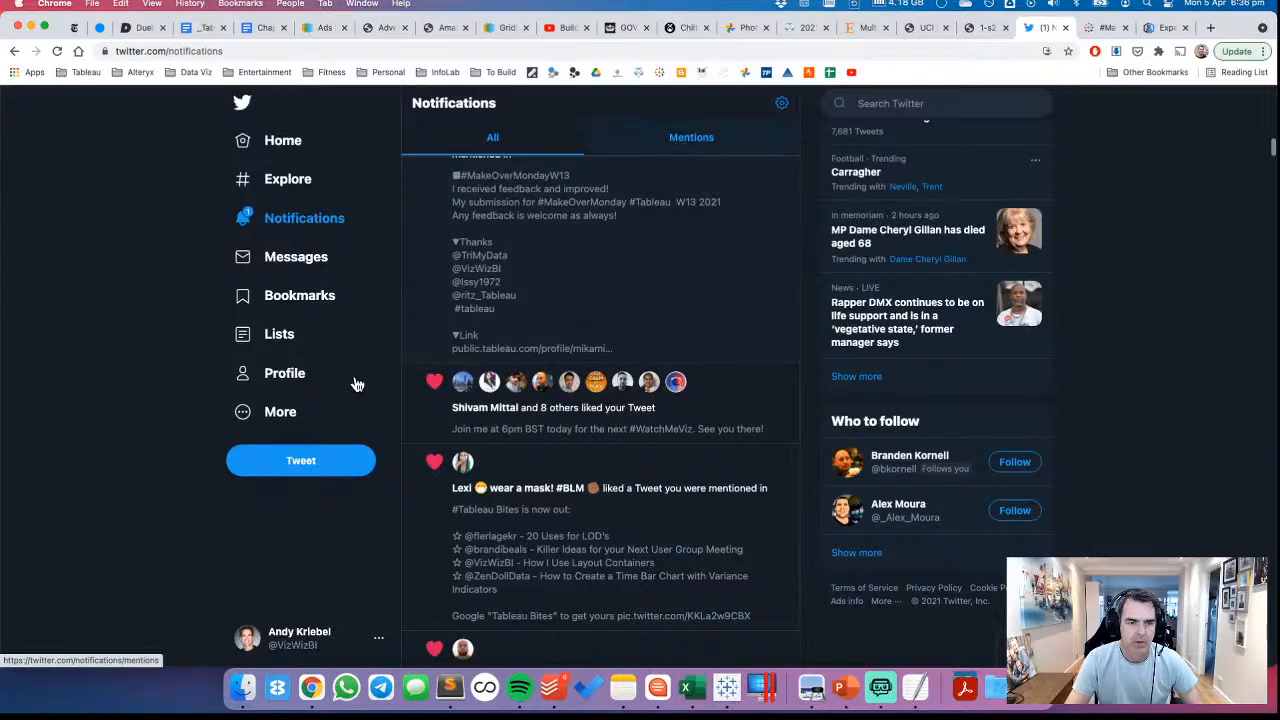
scroll(482, 360, "up", 15)
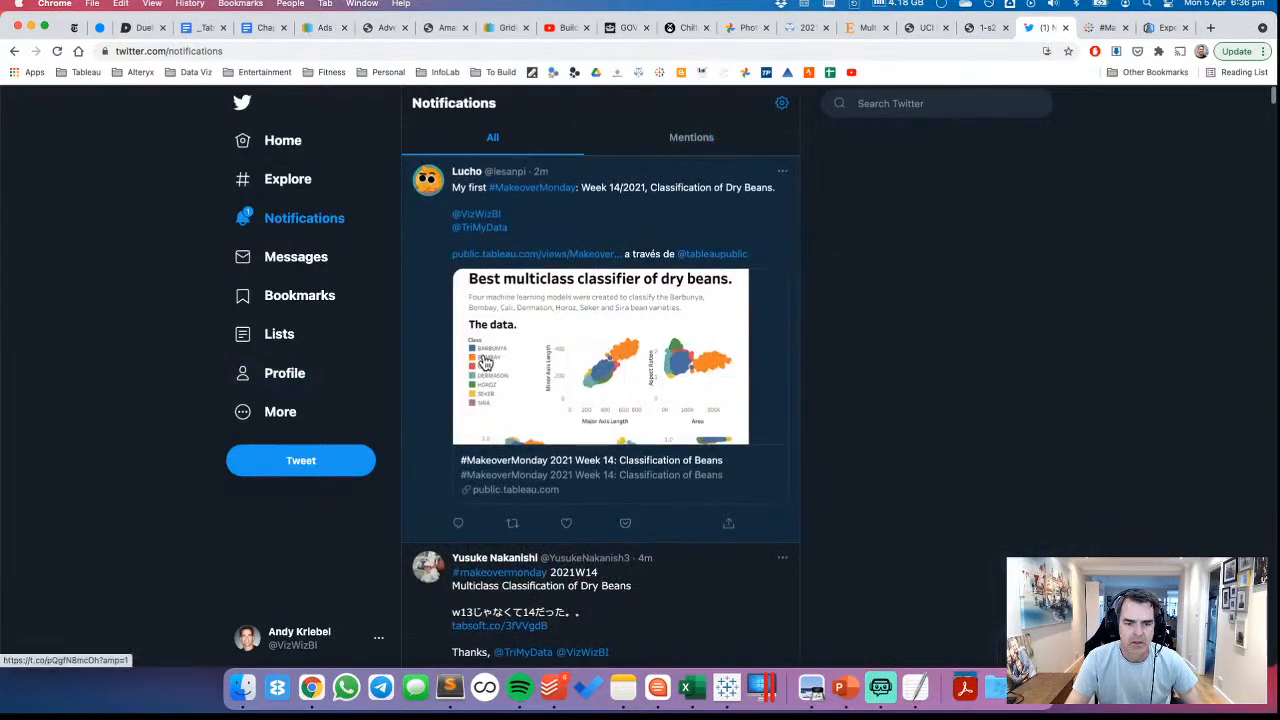
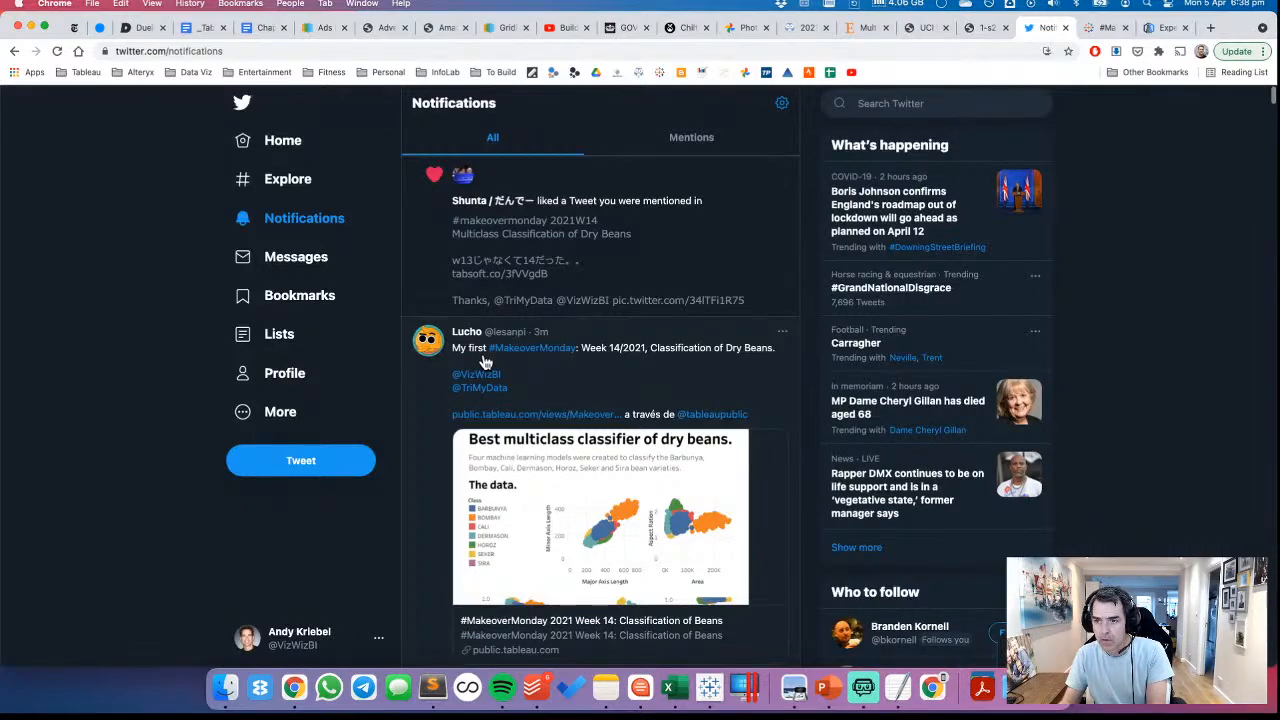
Open the MakeoverMonday Week 14 tweet that compares the ranks of dry bean features and bring its GIF into view
left_click(484, 361)
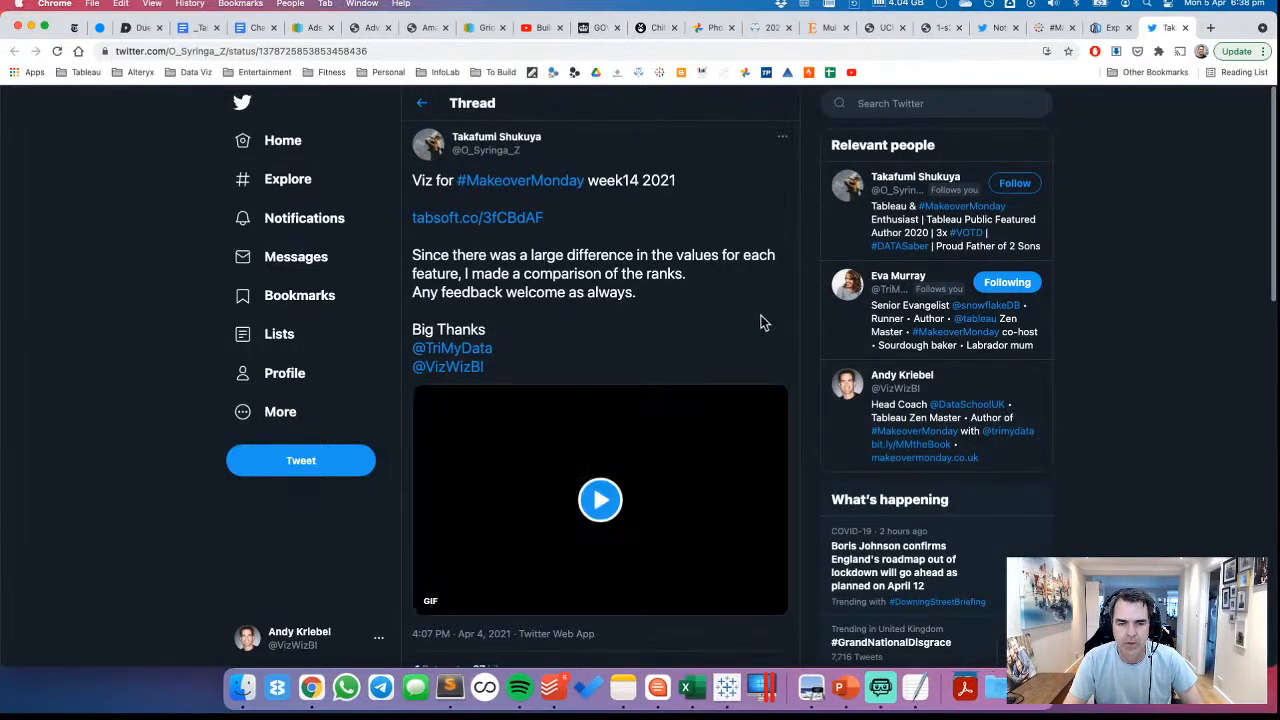
scroll(763, 323, "down", 1)
scroll(763, 323, "down", 1)
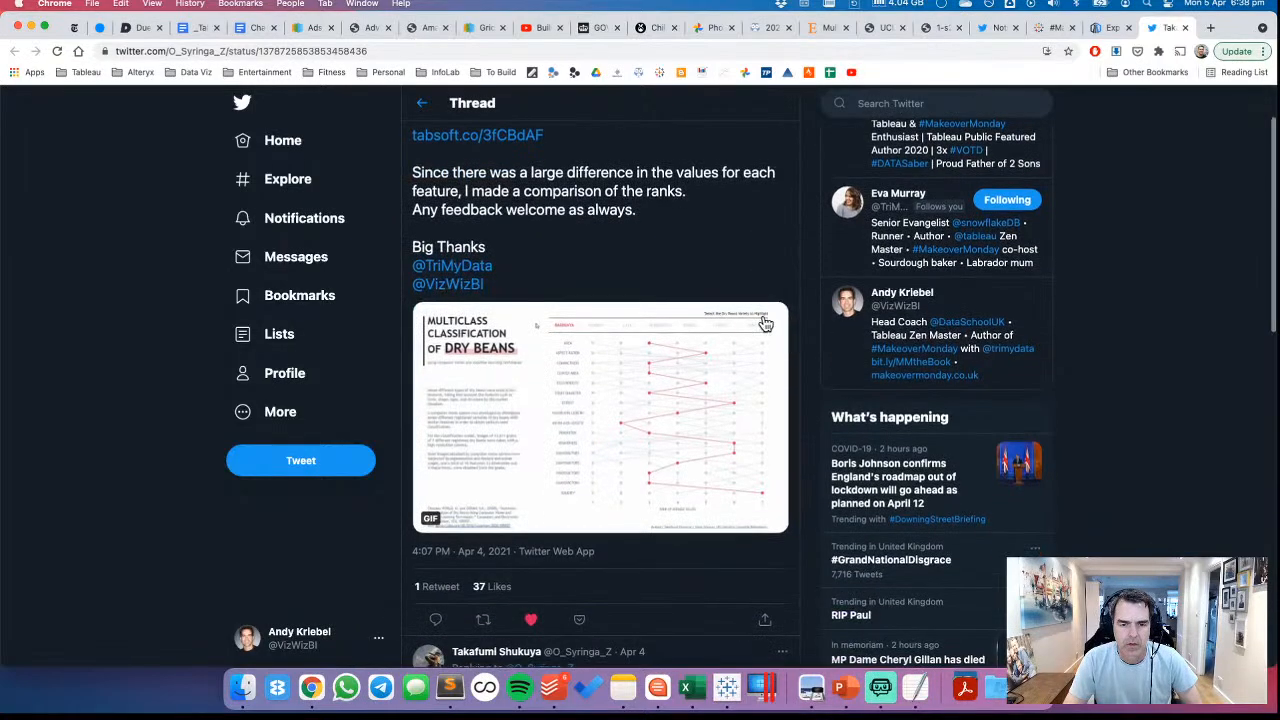
Open the copied GIF address from the tweet and examine the "Multiclass Classification of Dry Beans" rank chart
right_click(570, 410)
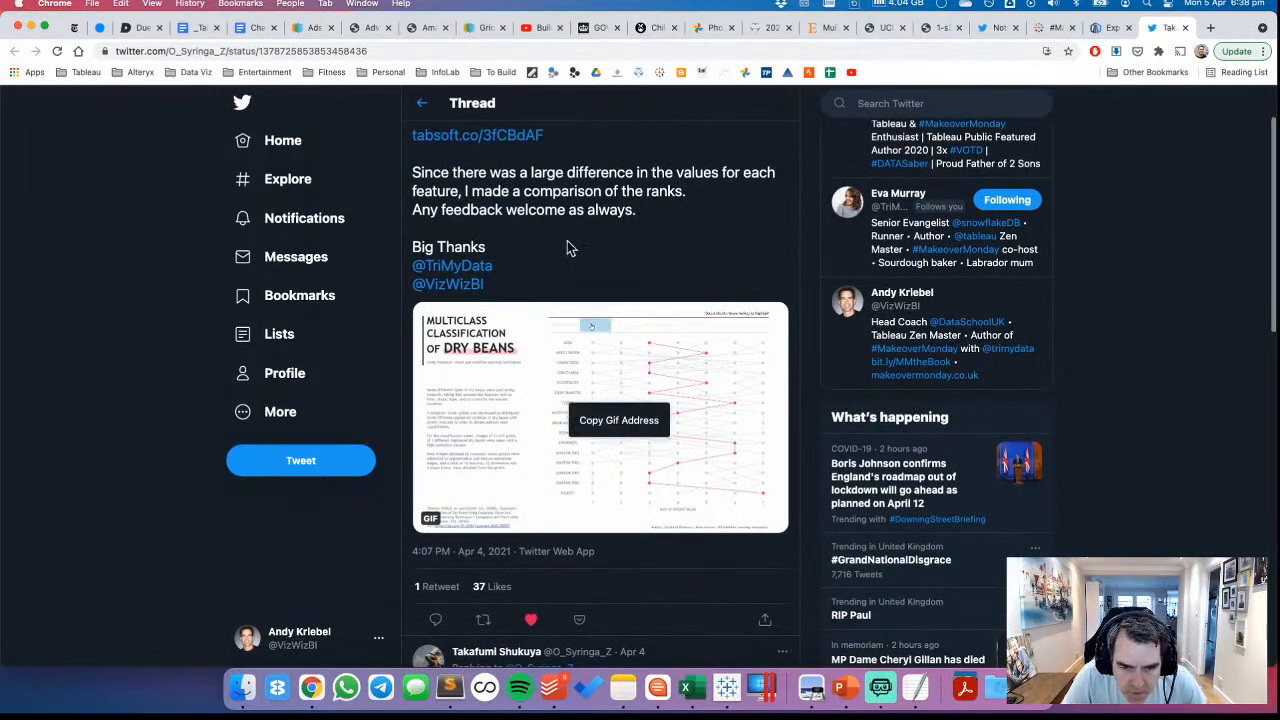
left_click(605, 420)
left_click(350, 50)
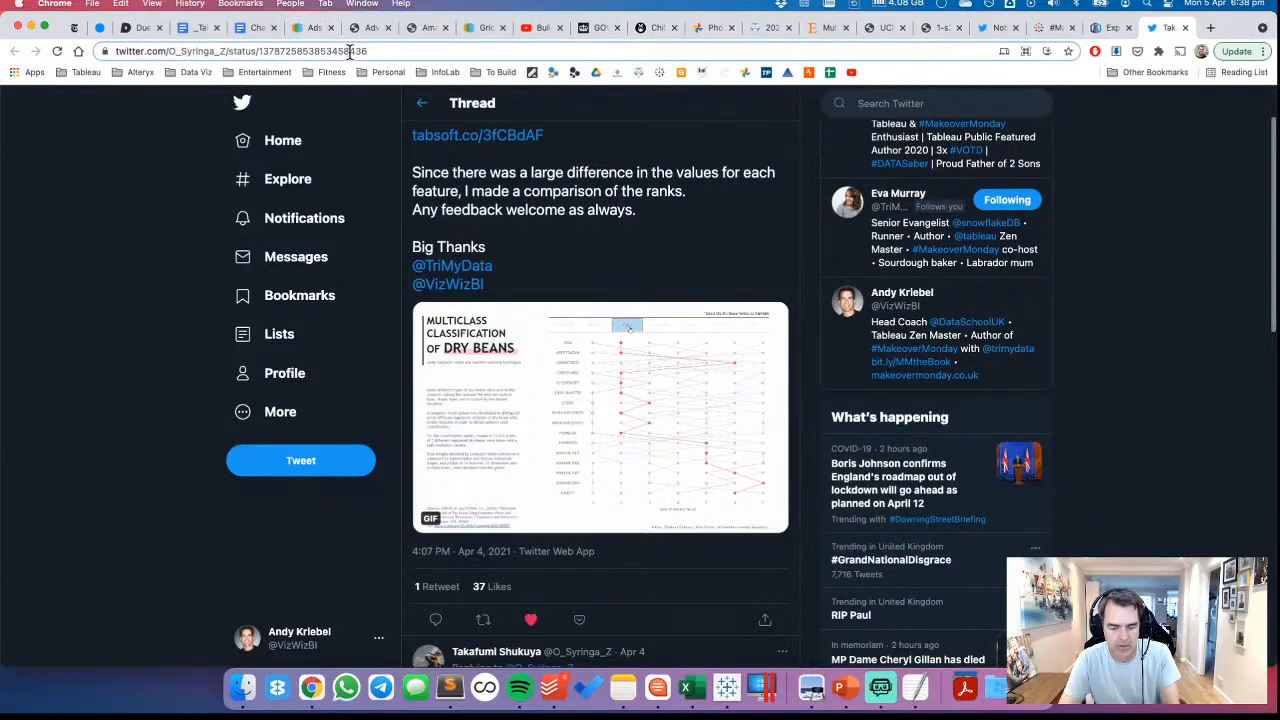
key("super+v")
key("Return")
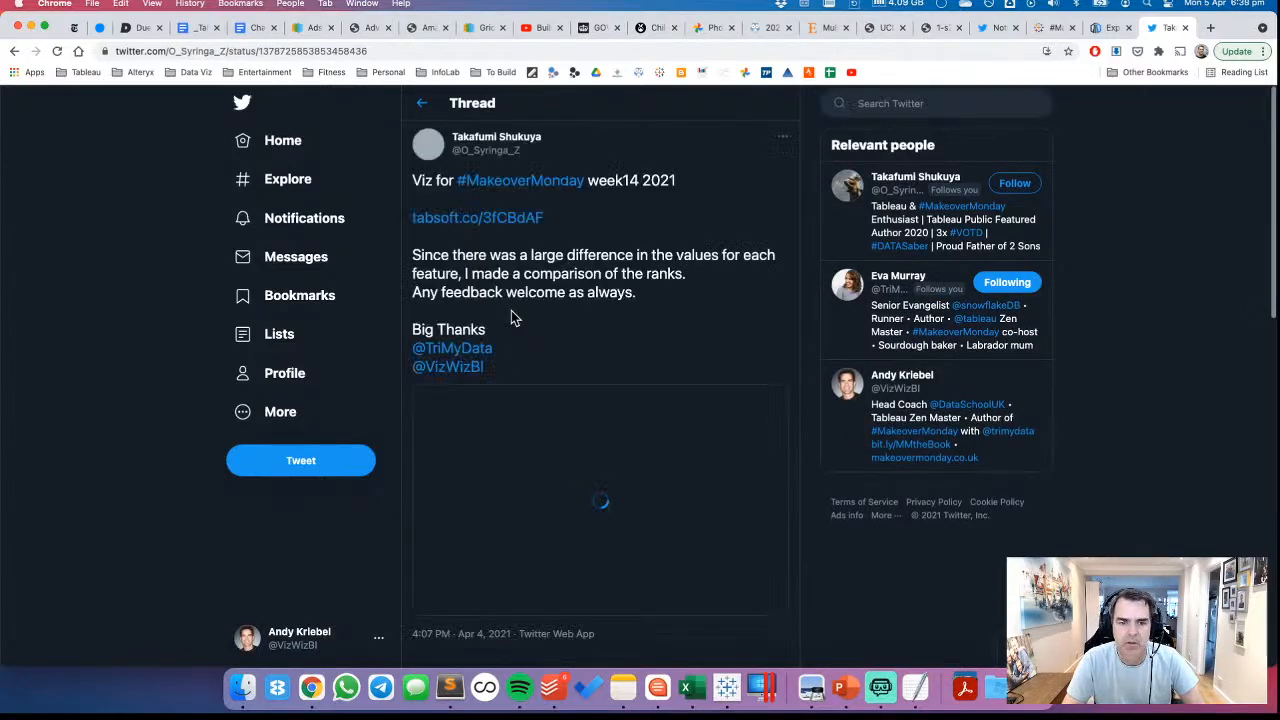
scroll(810, 400, "down", 2)
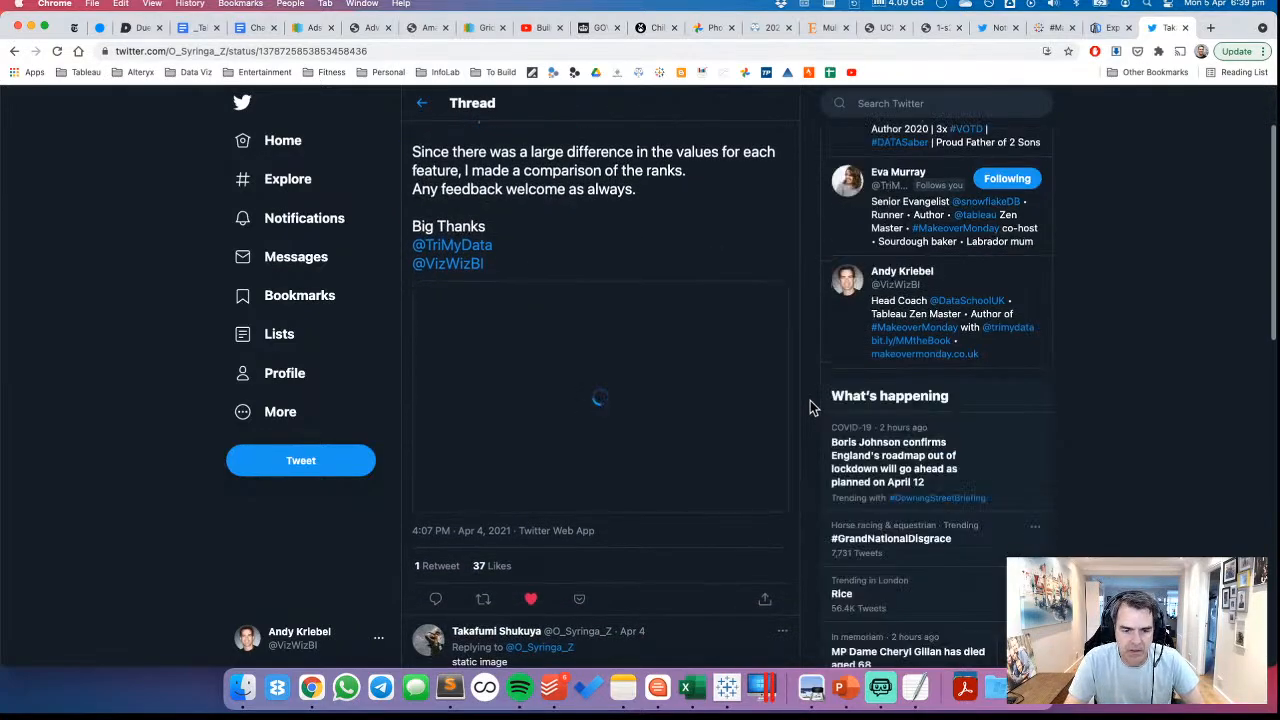
scroll(810, 400, "up", 2)
scroll(812, 407, "up", 1)
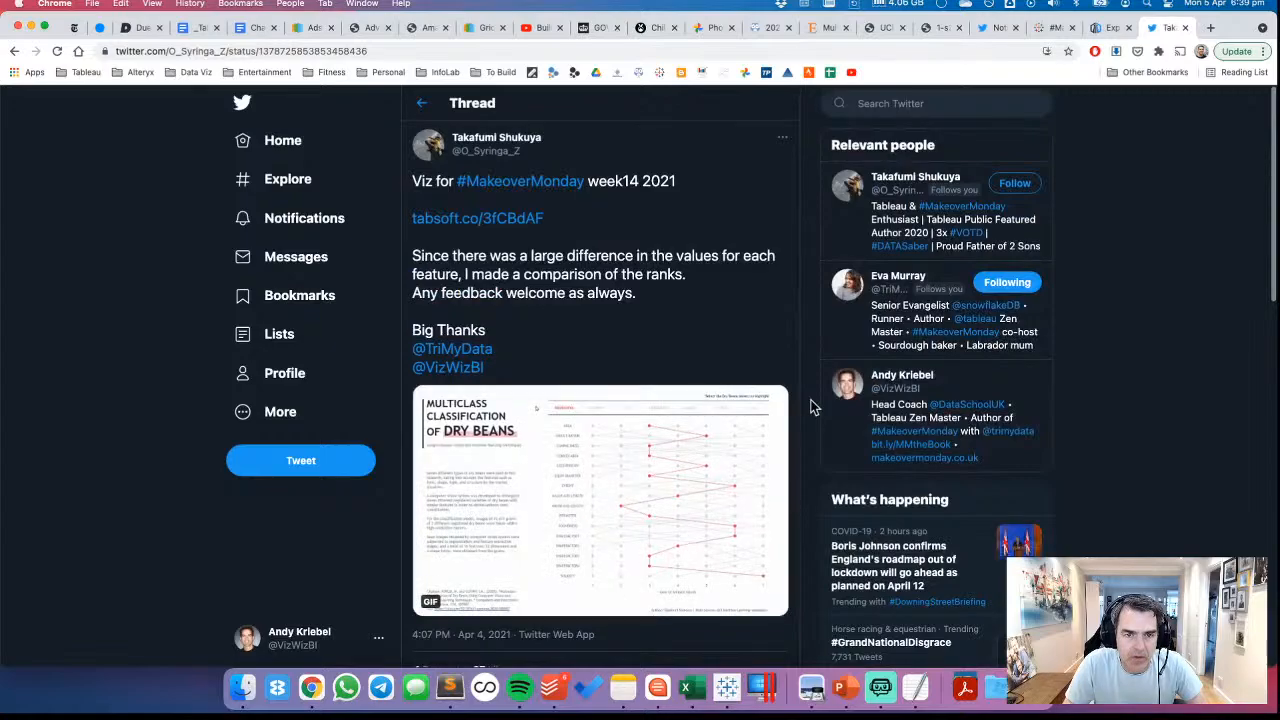
scroll(812, 407, "down", 2)
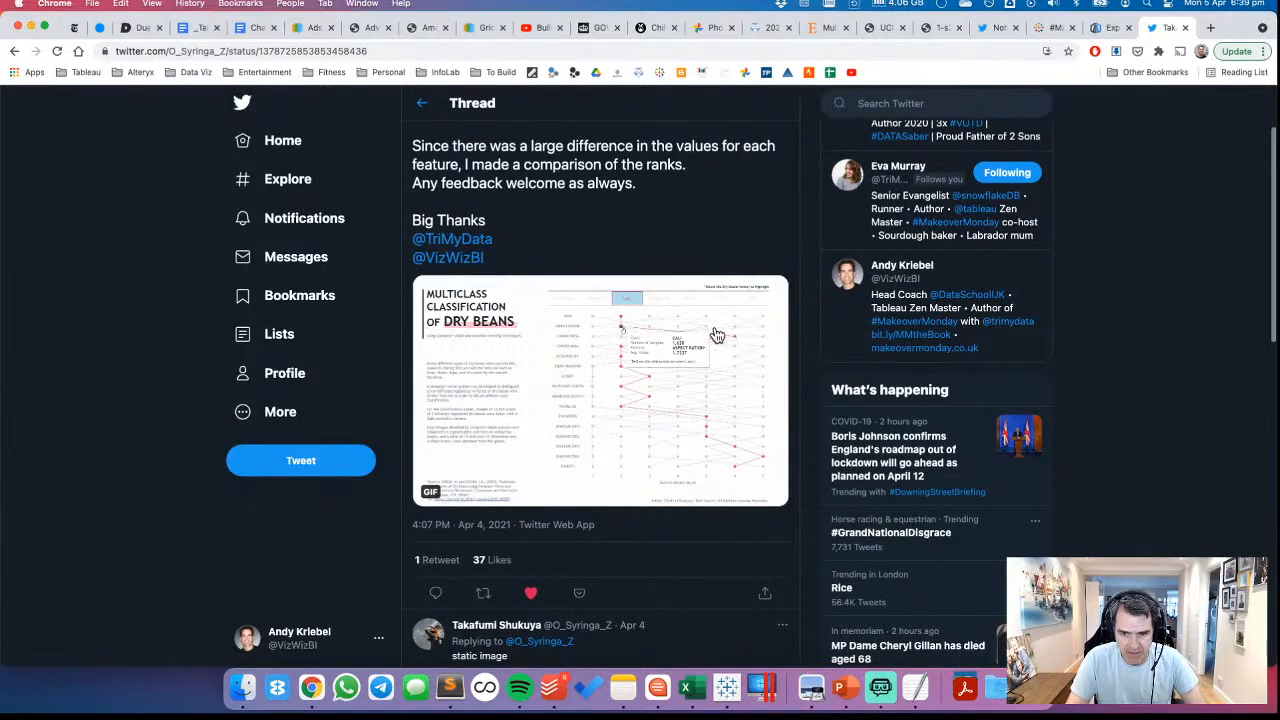
Switch to Tableau and add a new worksheet using the Dry Beans (copy) data source
left_click(727, 687)
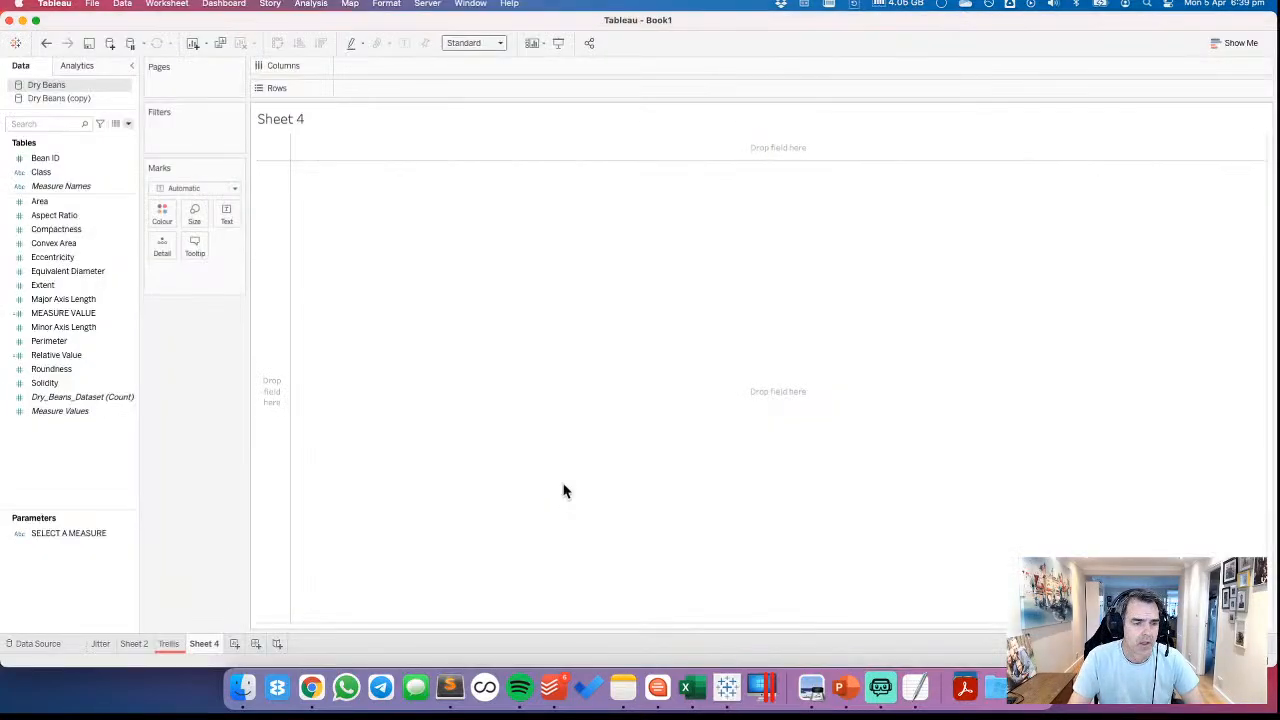
left_click(233, 645)
left_click(50, 98)
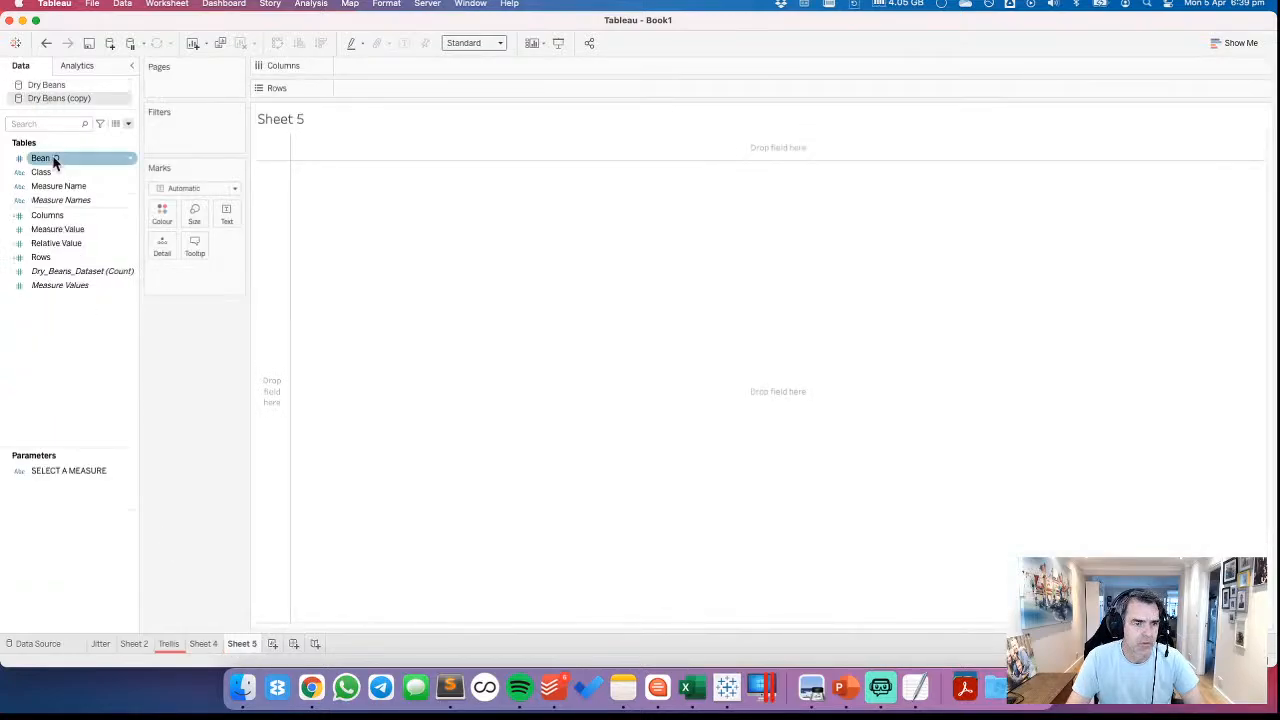
Place Class on Columns and Measure Value on Rows in the new worksheet
left_click(50, 172)
left_click_drag(53, 172, 381, 62)
left_click(76, 234)
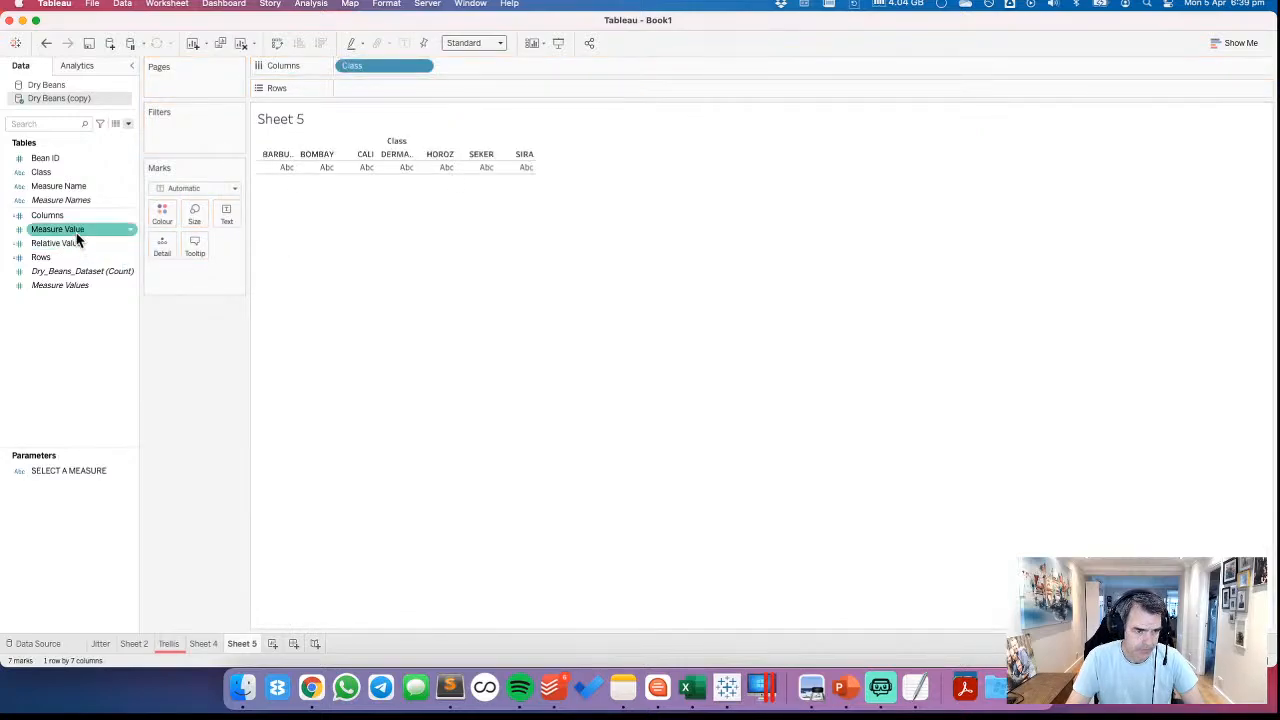
left_click_drag(76, 234, 409, 100)
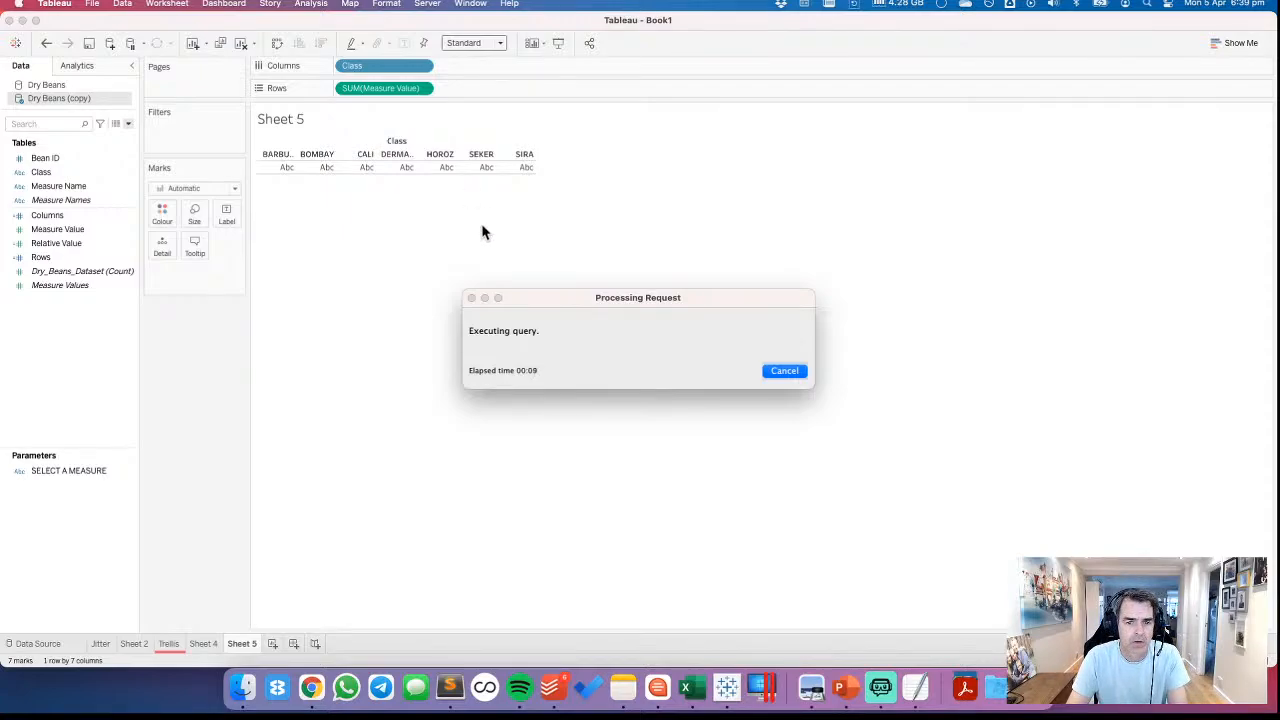
key("super+Tab")
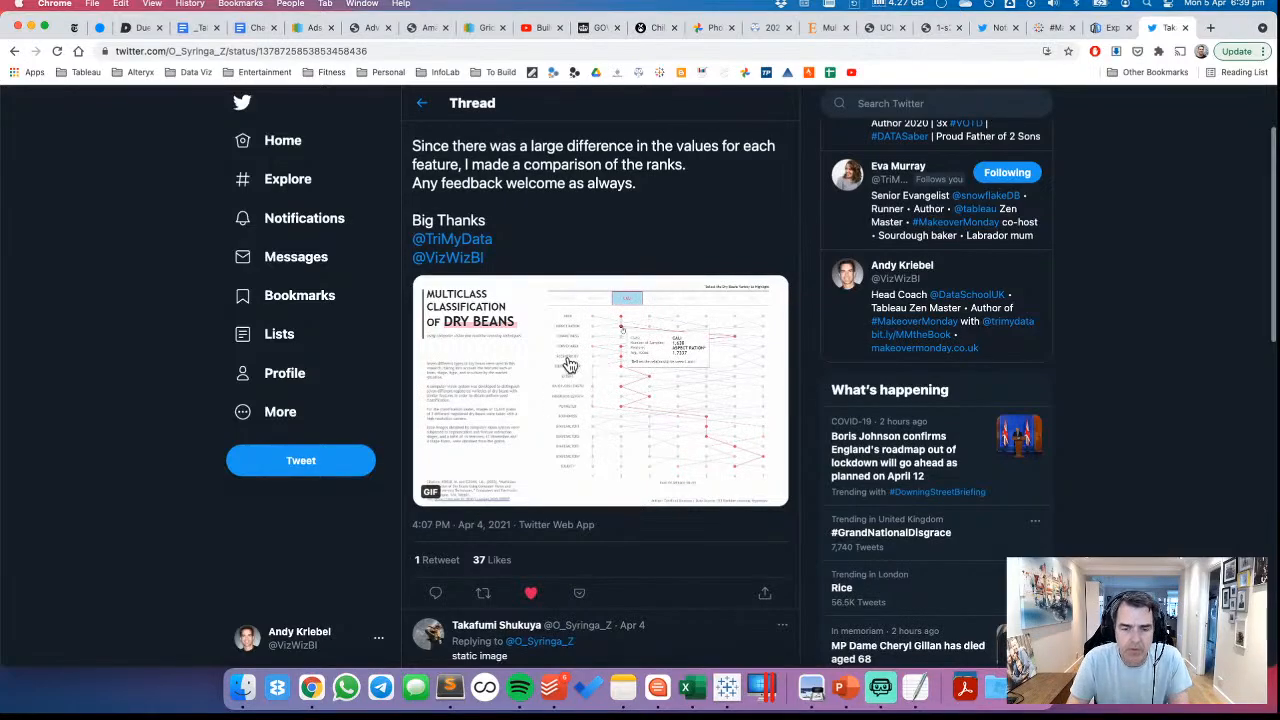
key("super+Tab")
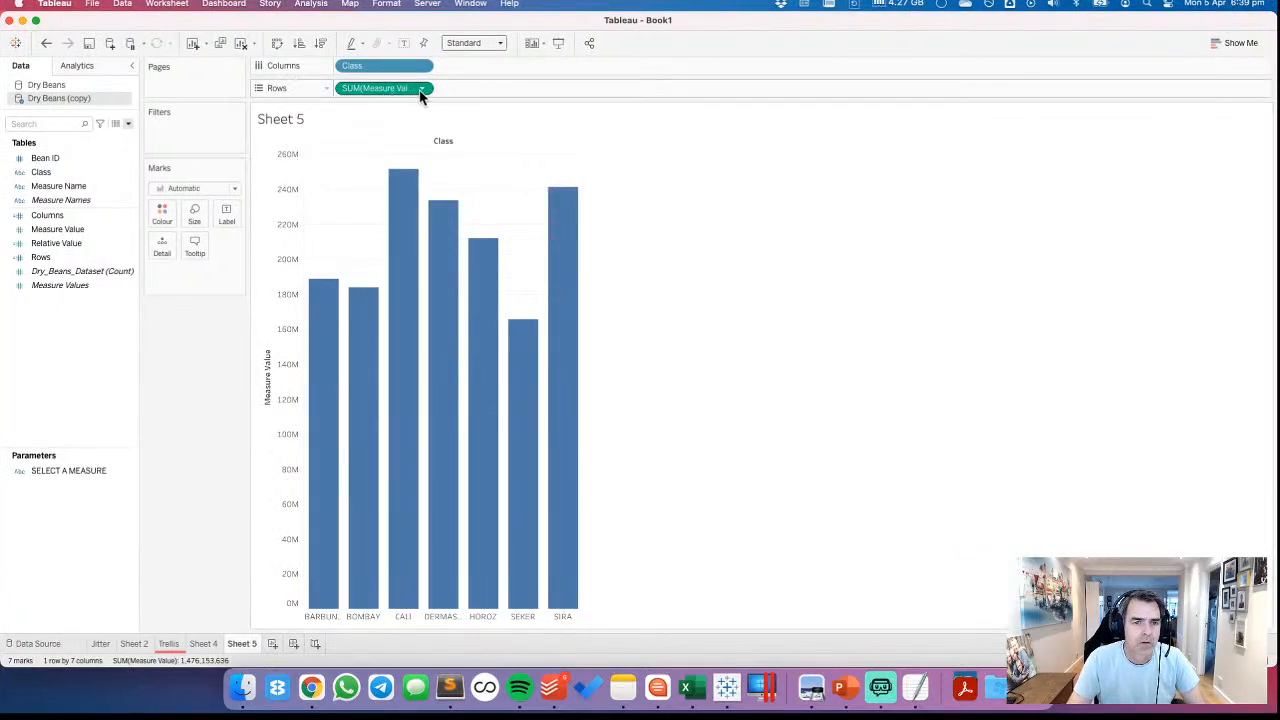
Aggregate Measure Value as an average and split the rows by Measure Name
left_click(422, 88)
mouse_move(408, 258)
left_click(482, 276)
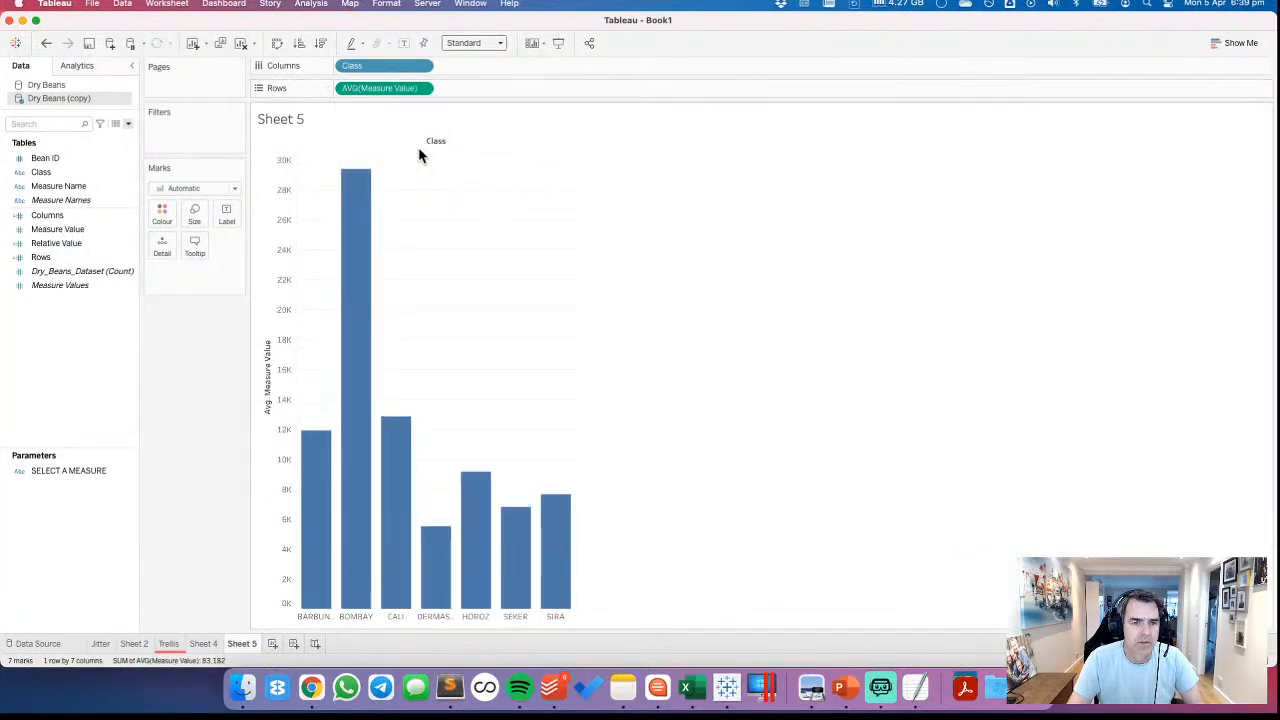
left_click(78, 187)
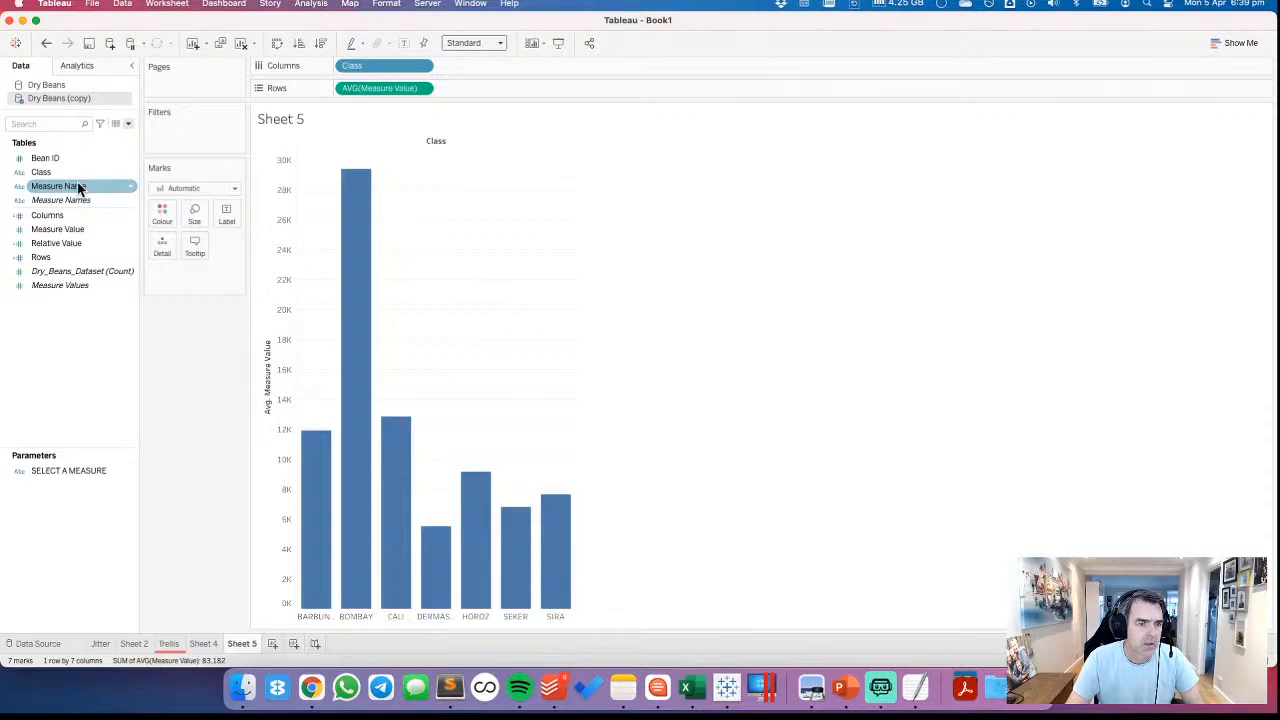
left_click_drag(78, 187, 356, 90)
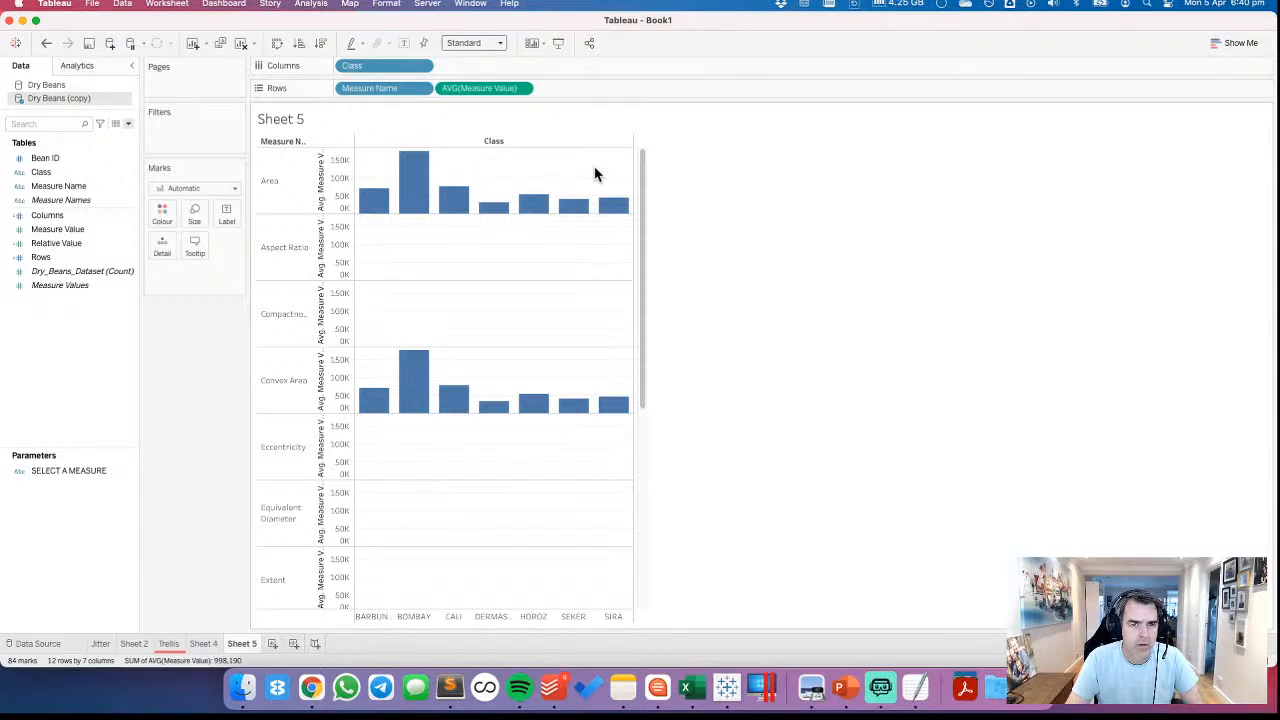
Move the average Measure Value to Columns and apply the Rank quick table calculation to it
left_click_drag(477, 91, 485, 70)
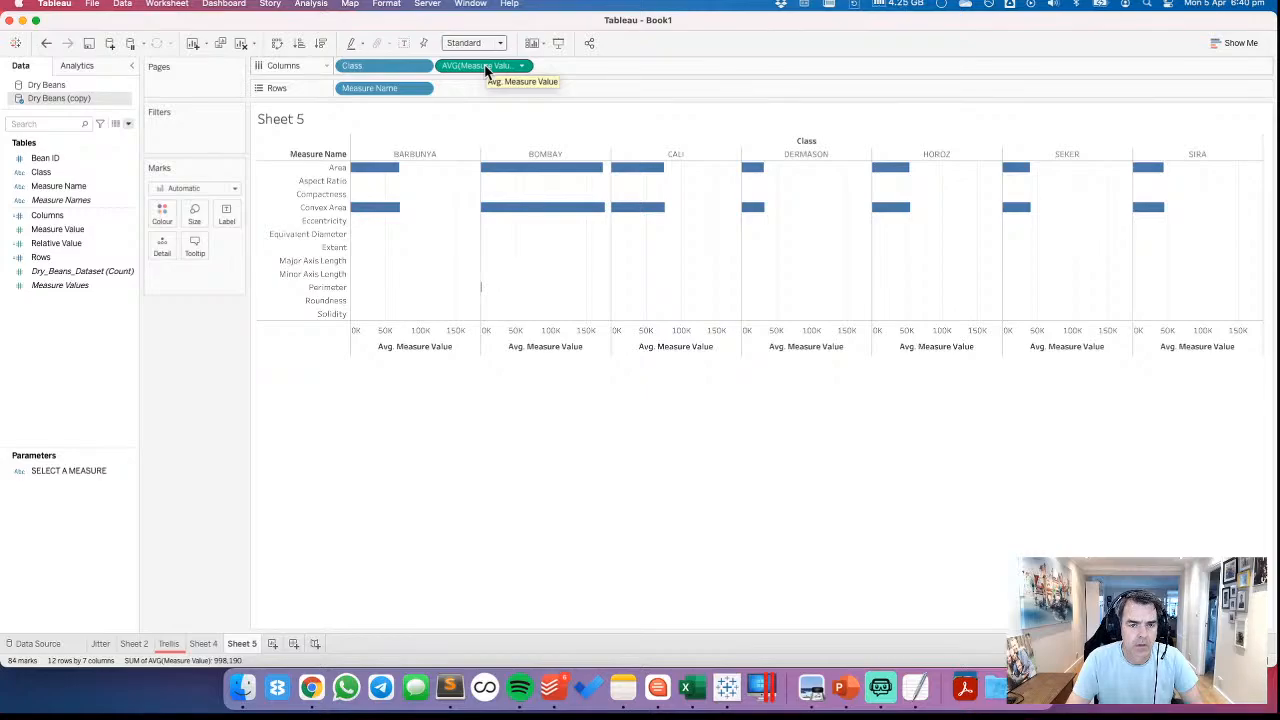
left_click(521, 66)
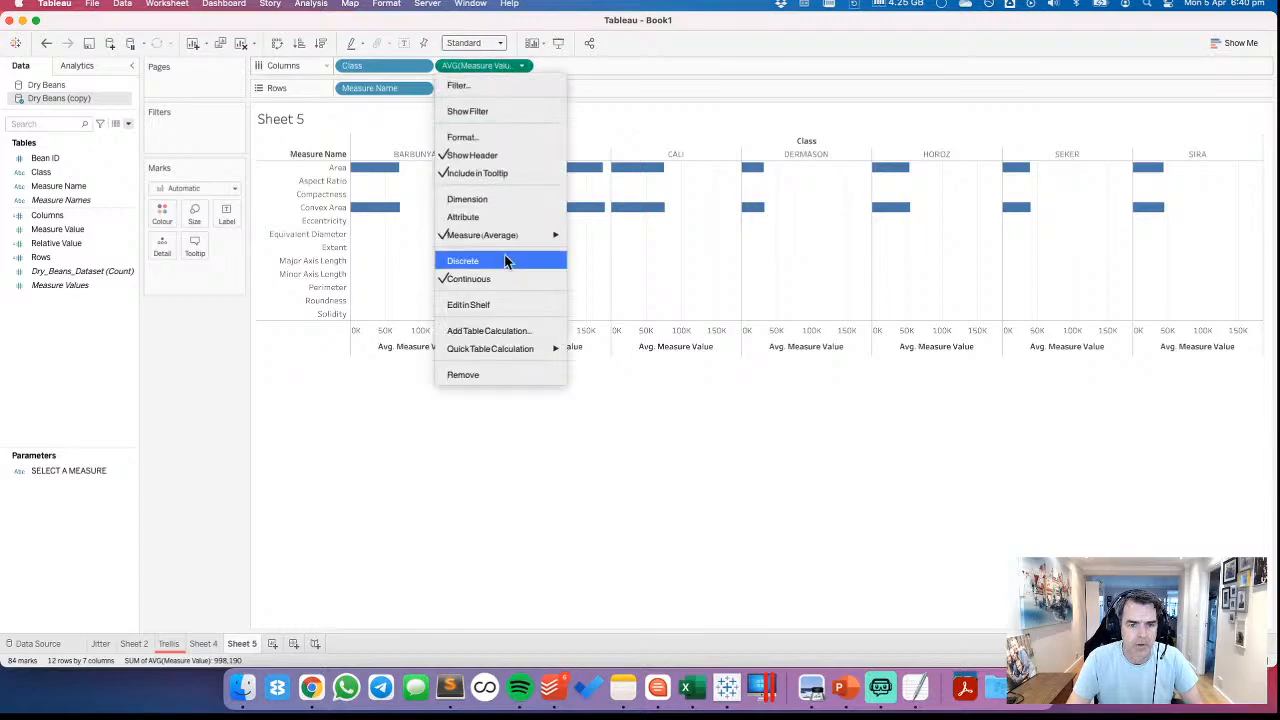
mouse_move(508, 345)
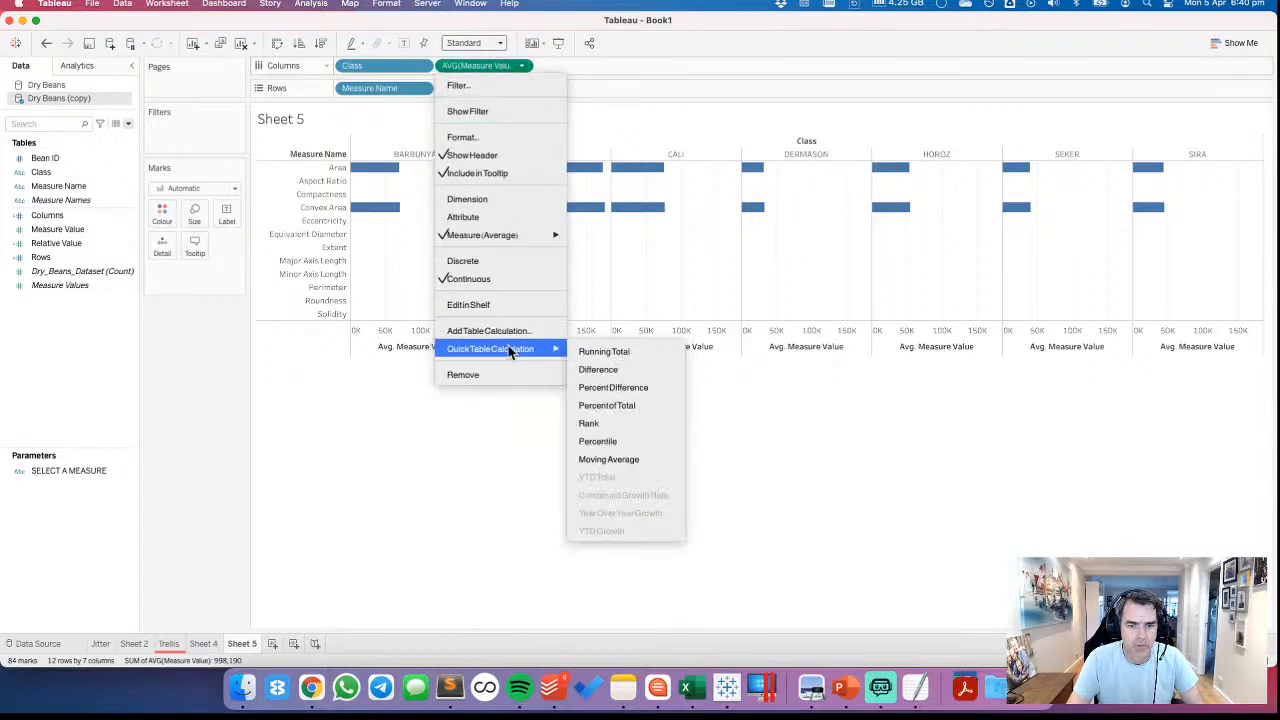
left_click(636, 418)
left_click(521, 65)
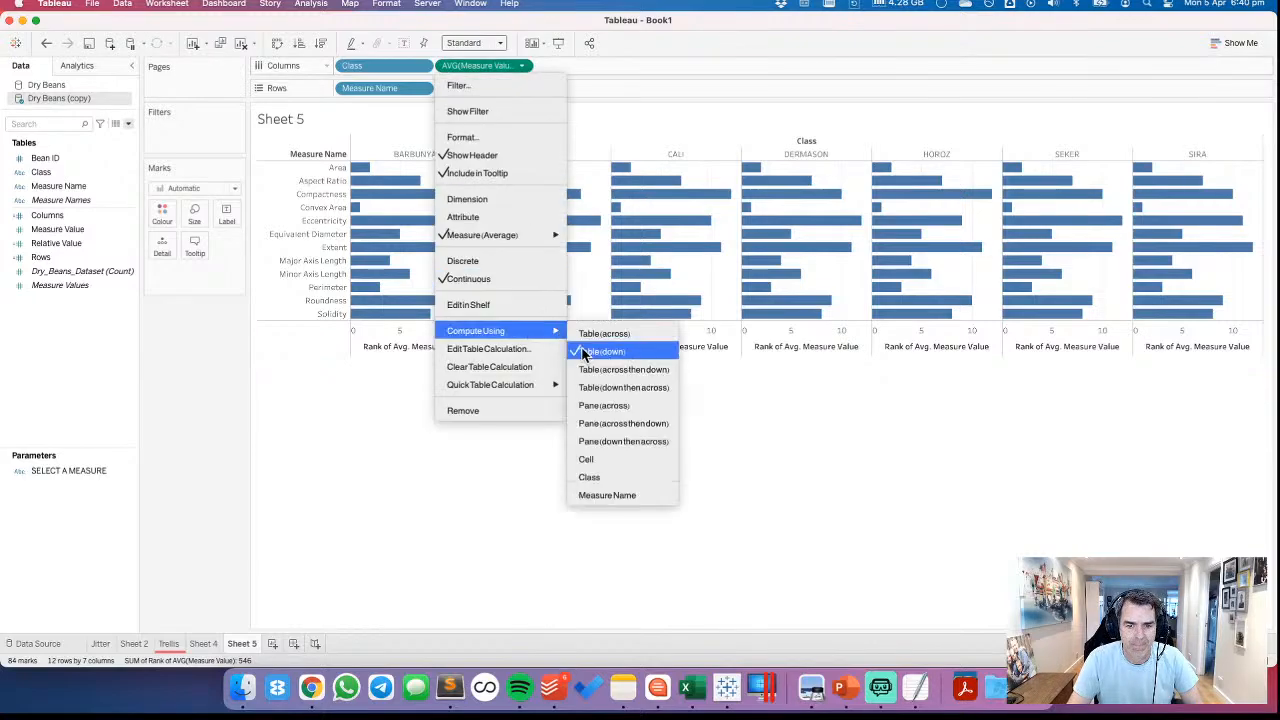
left_click(495, 348)
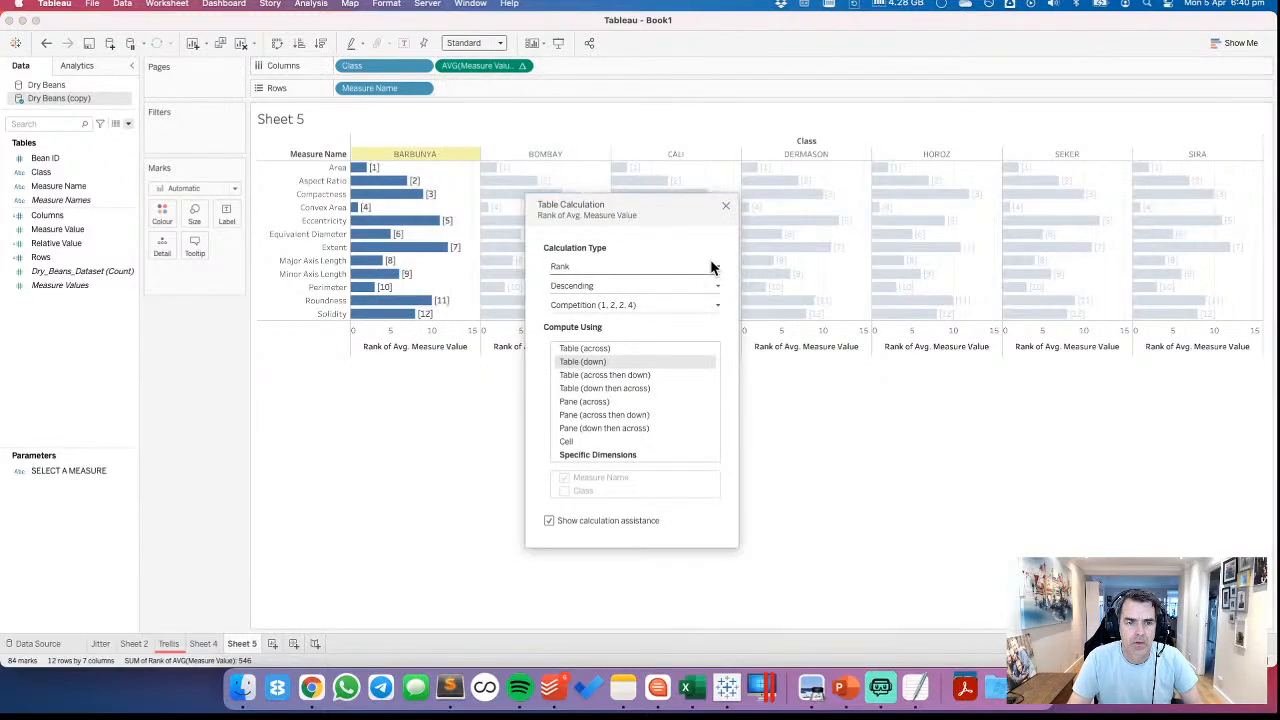
left_click(590, 455)
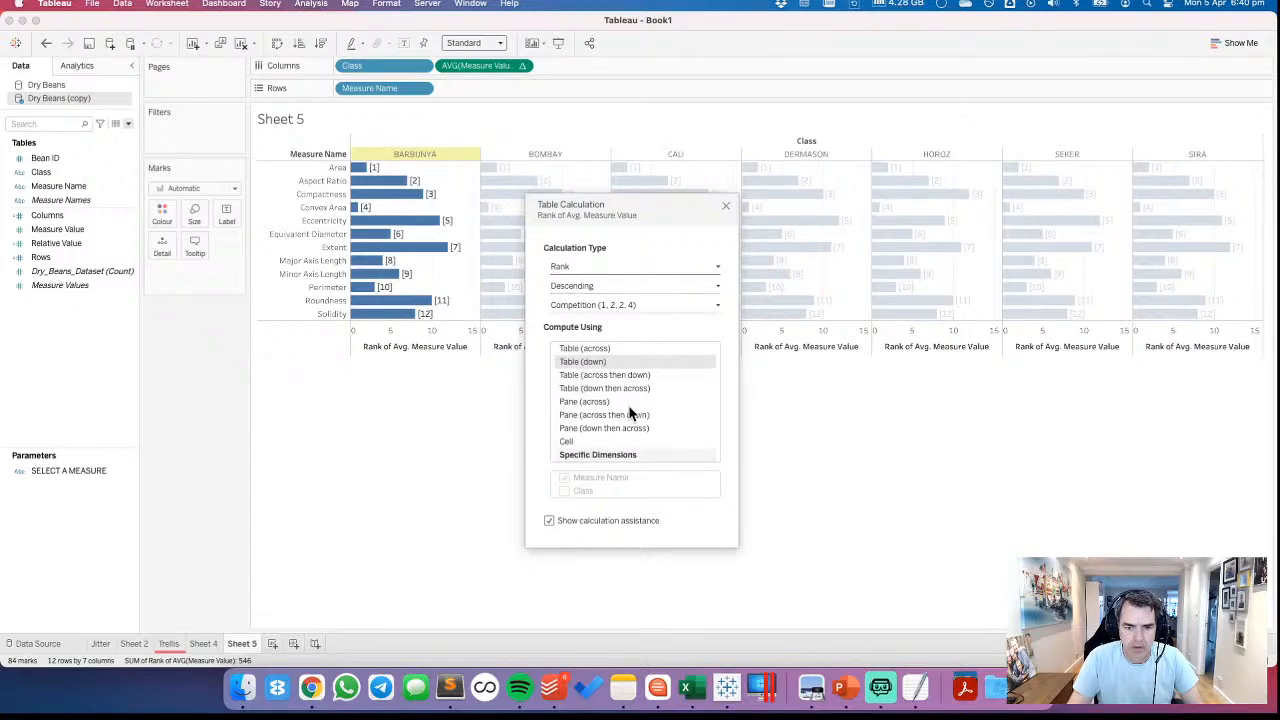
left_click(726, 208)
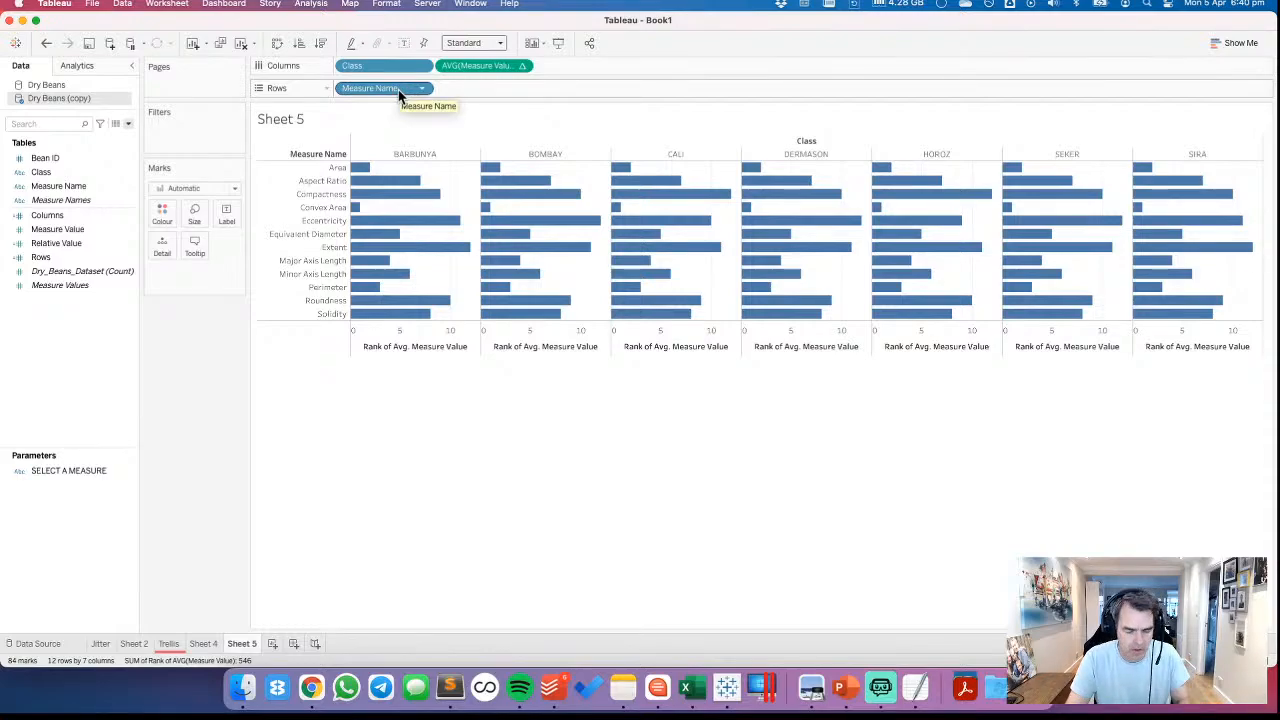
Compare the ranked bars with the rank chart in the Week 14 tweet, switching between Chrome and Tableau
key("super+Tab")
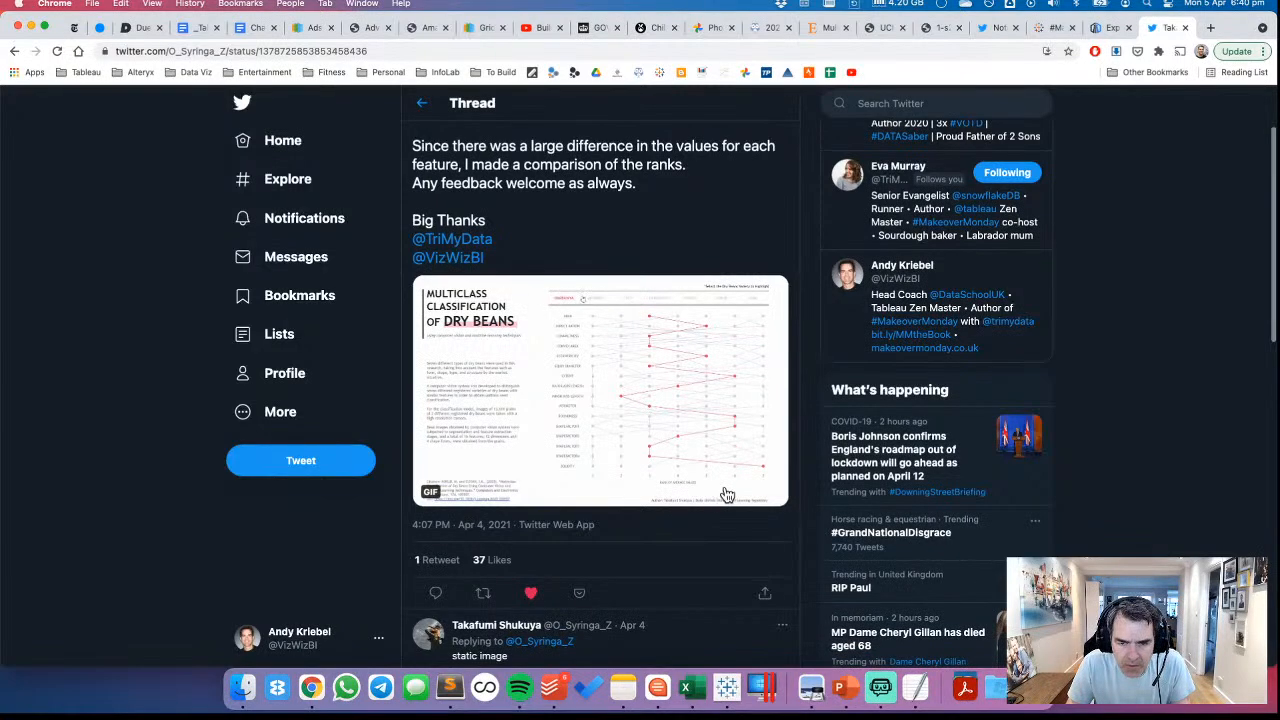
key("super+Tab")
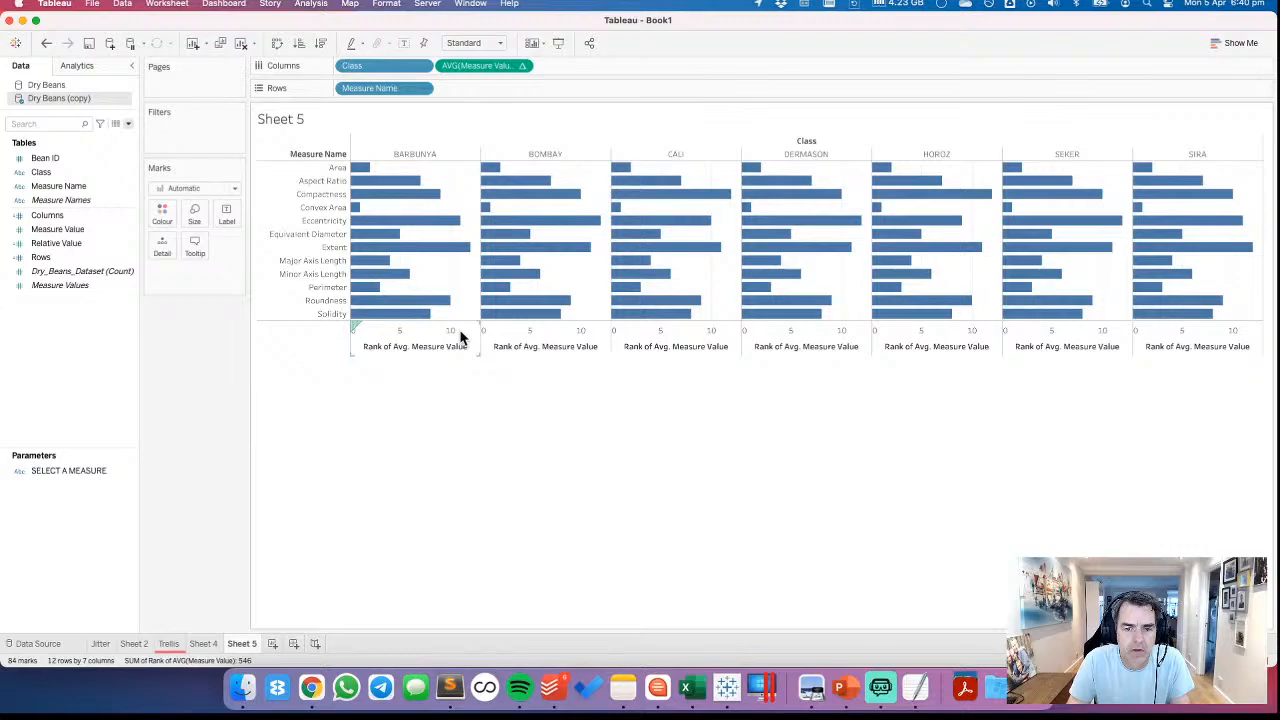
key("super+Tab")
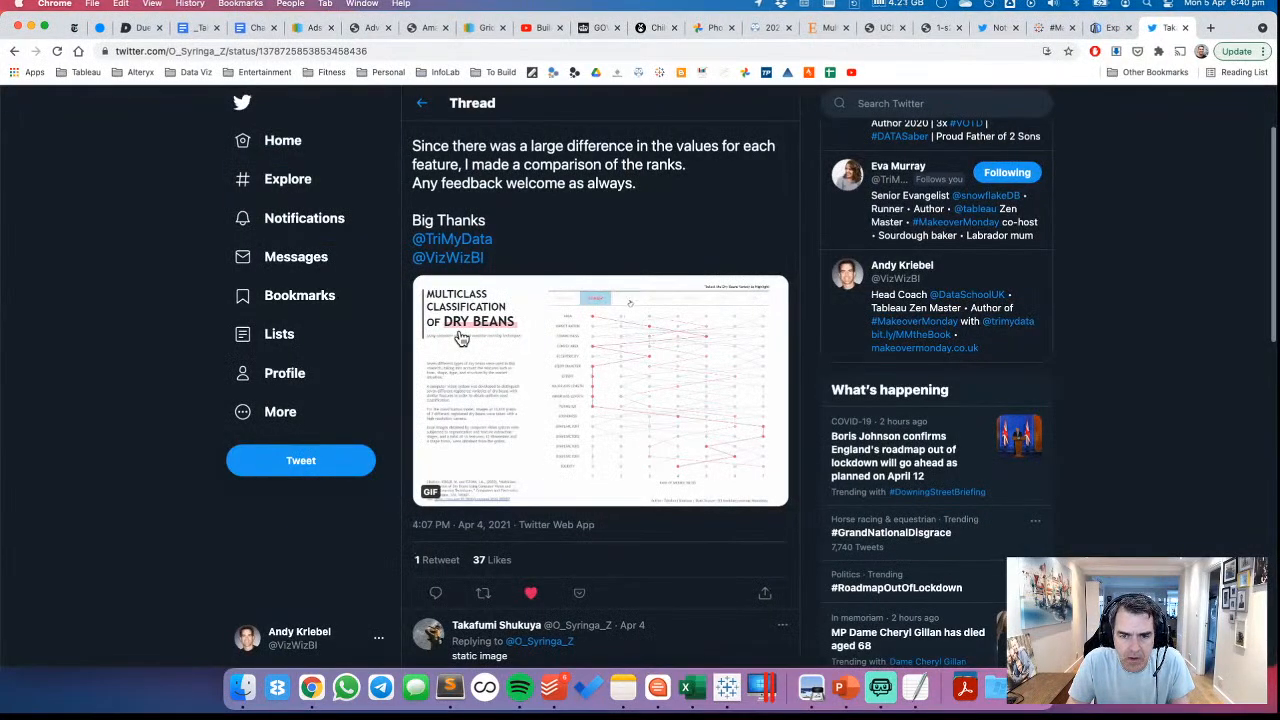
key("super+Tab")
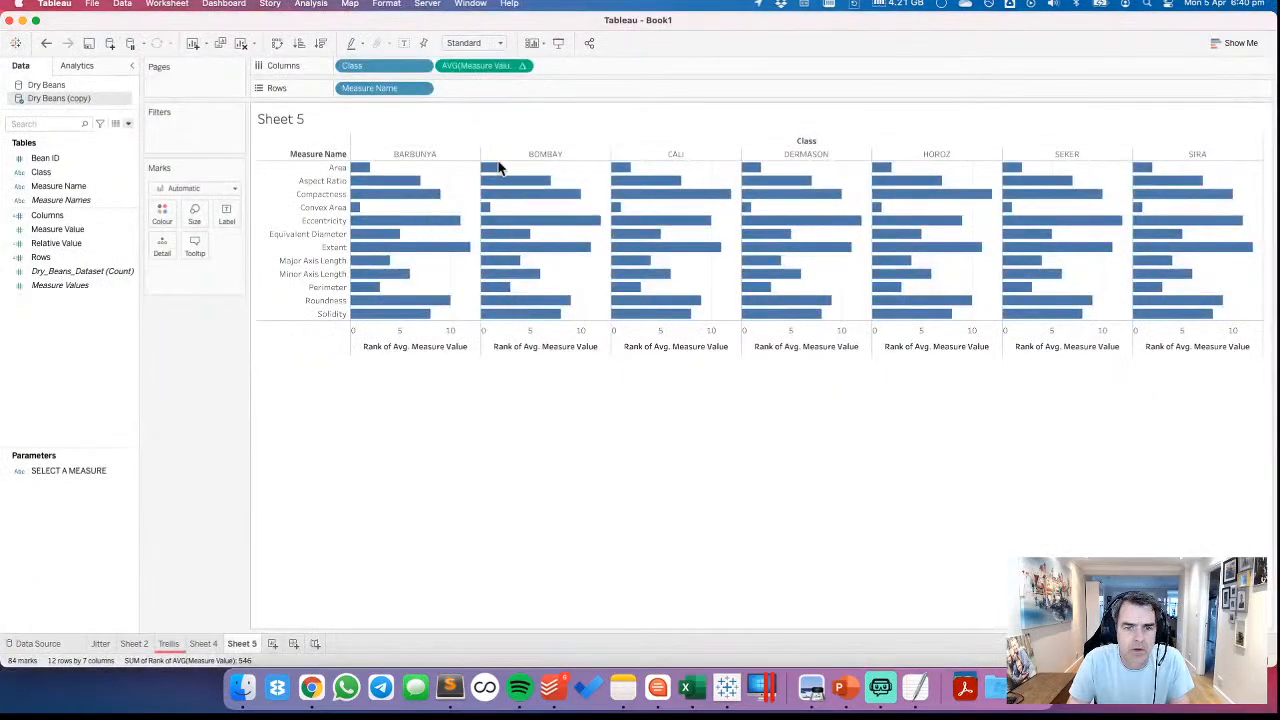
Move Class from Columns to Detail and set the mark type to Circle
left_click_drag(375, 66, 158, 236)
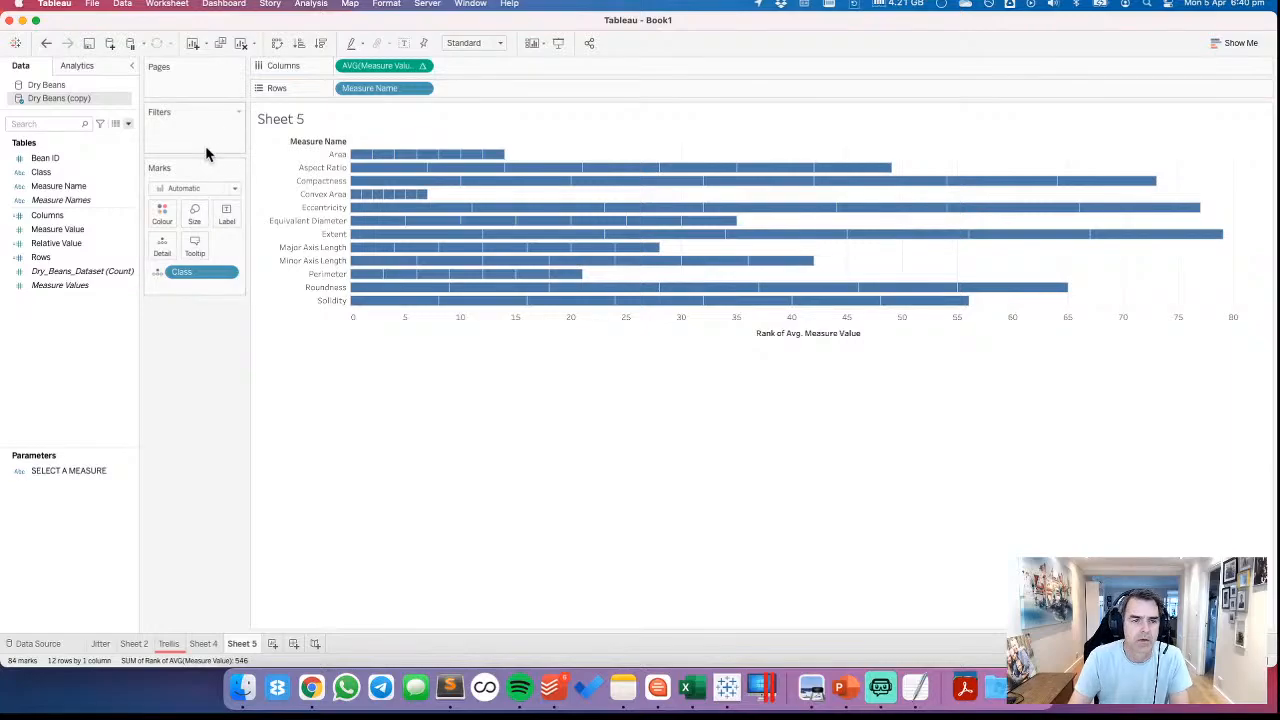
left_click(186, 189)
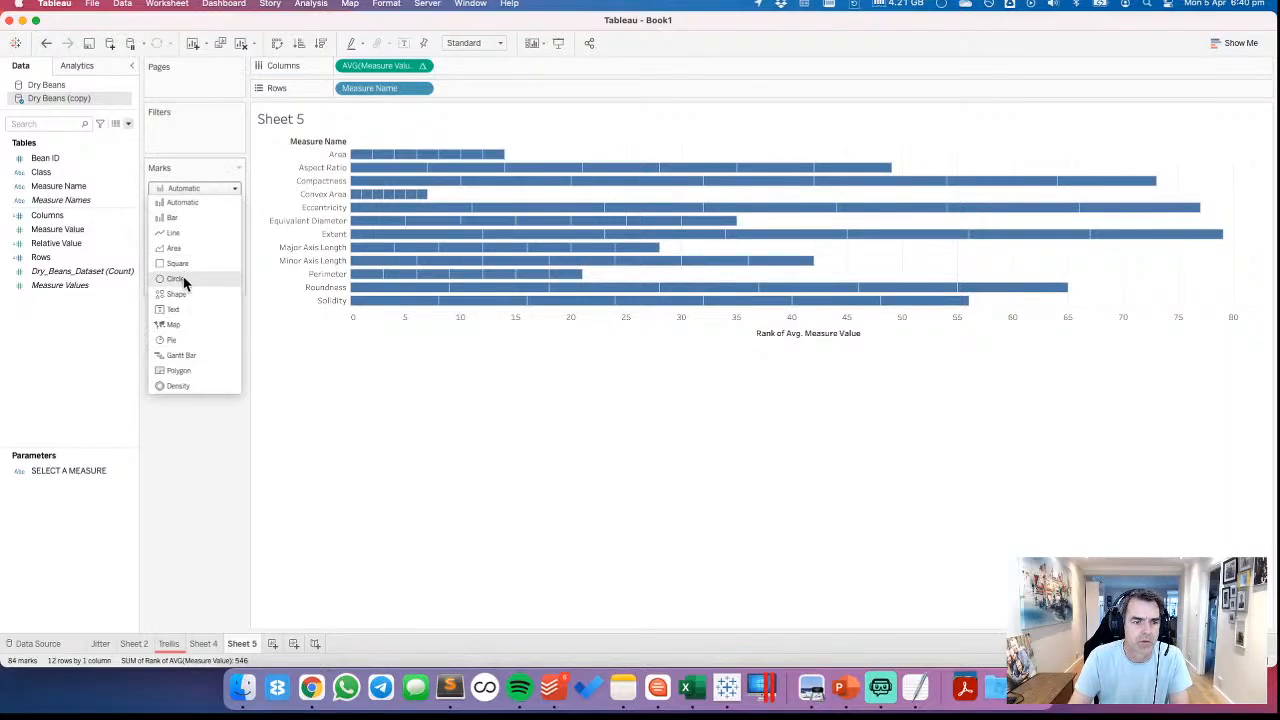
left_click(176, 278)
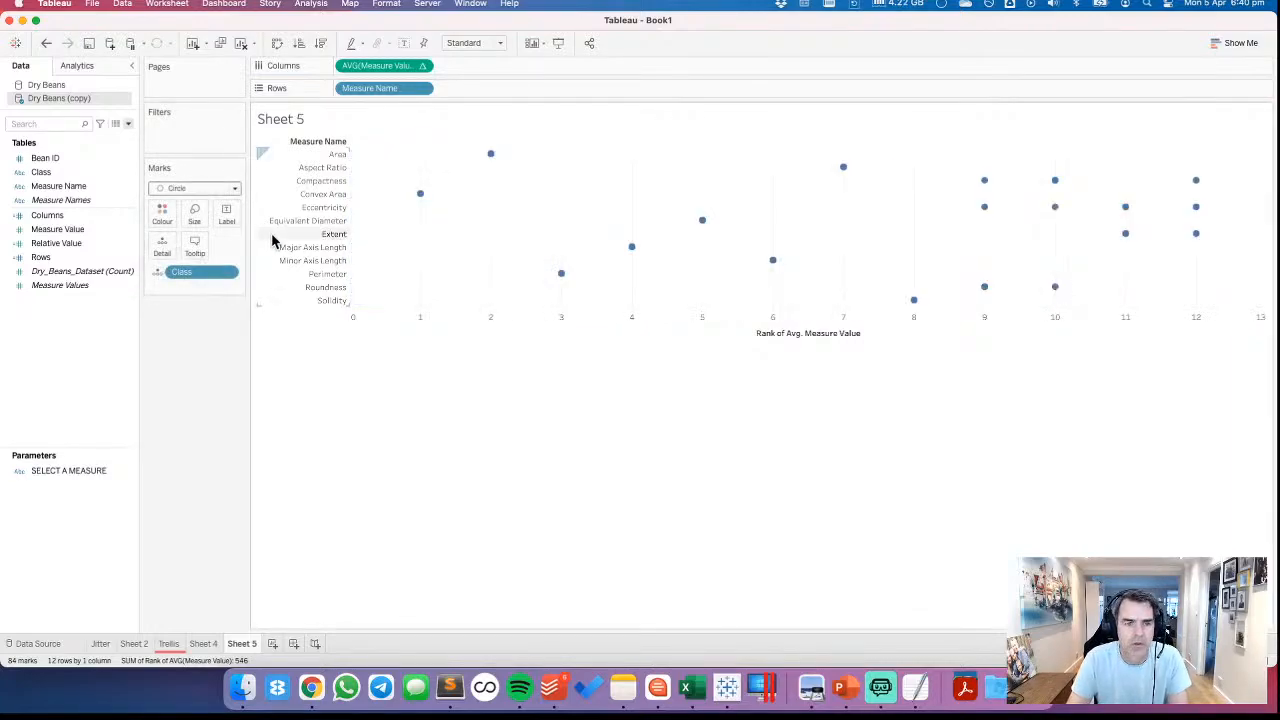
Edit the rank table calculation to compute by Class only, excluding Measure Name
left_click(421, 65)
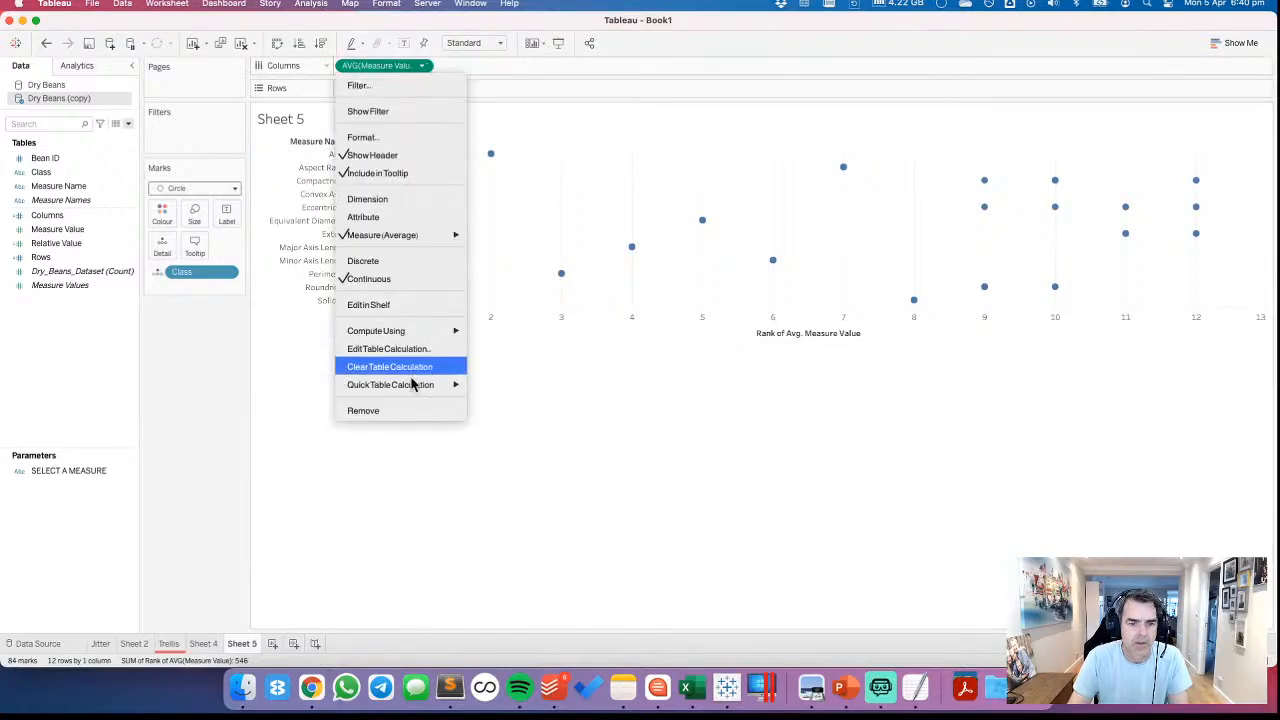
left_click(413, 349)
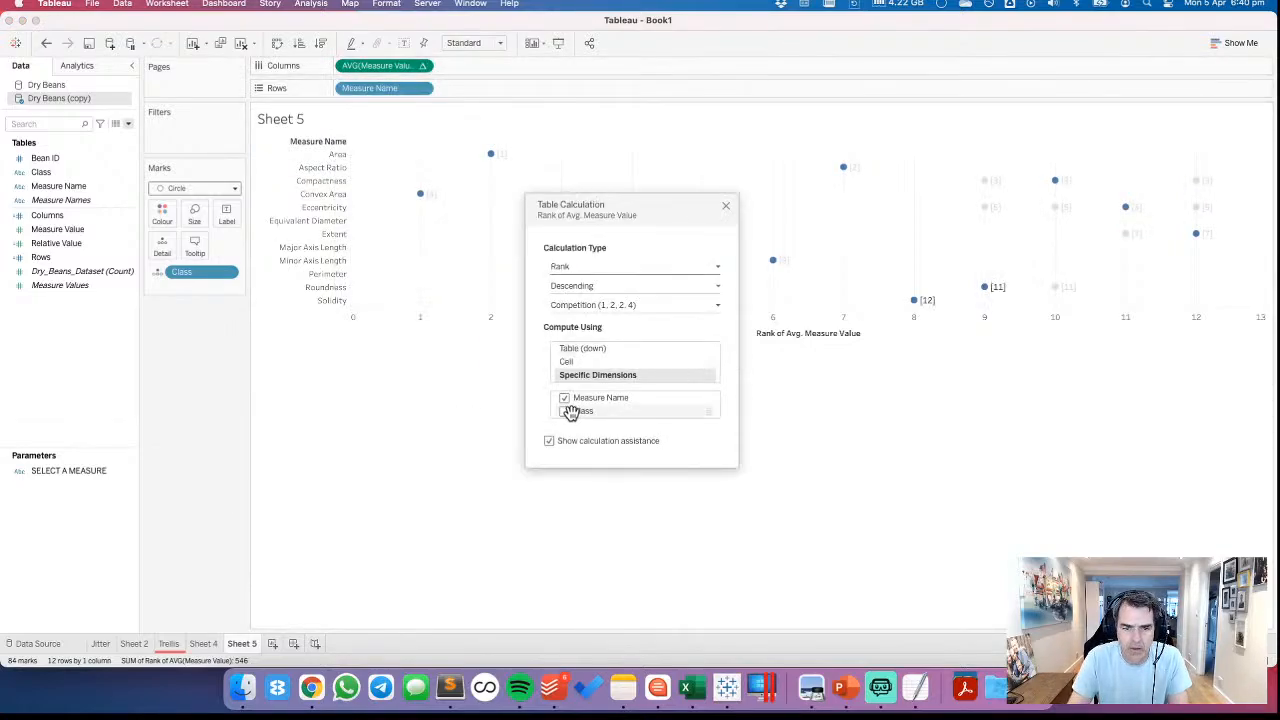
left_click(564, 411)
left_click(564, 398)
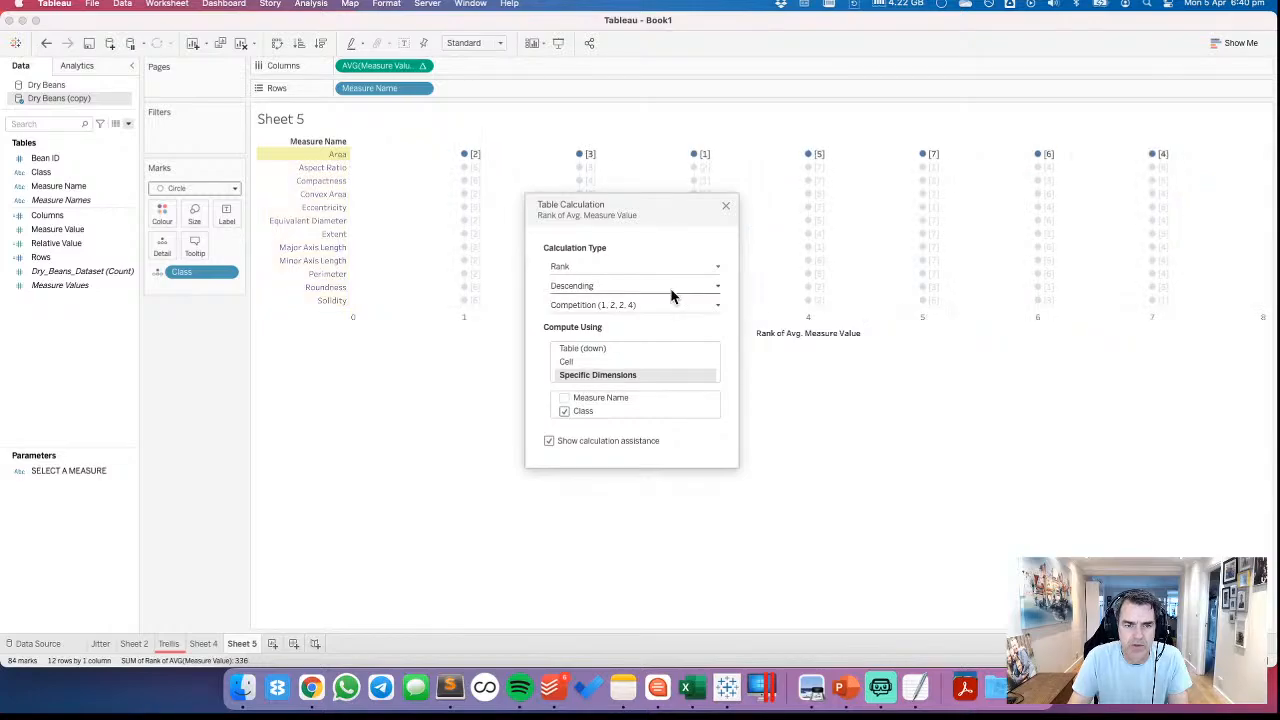
left_click(726, 206)
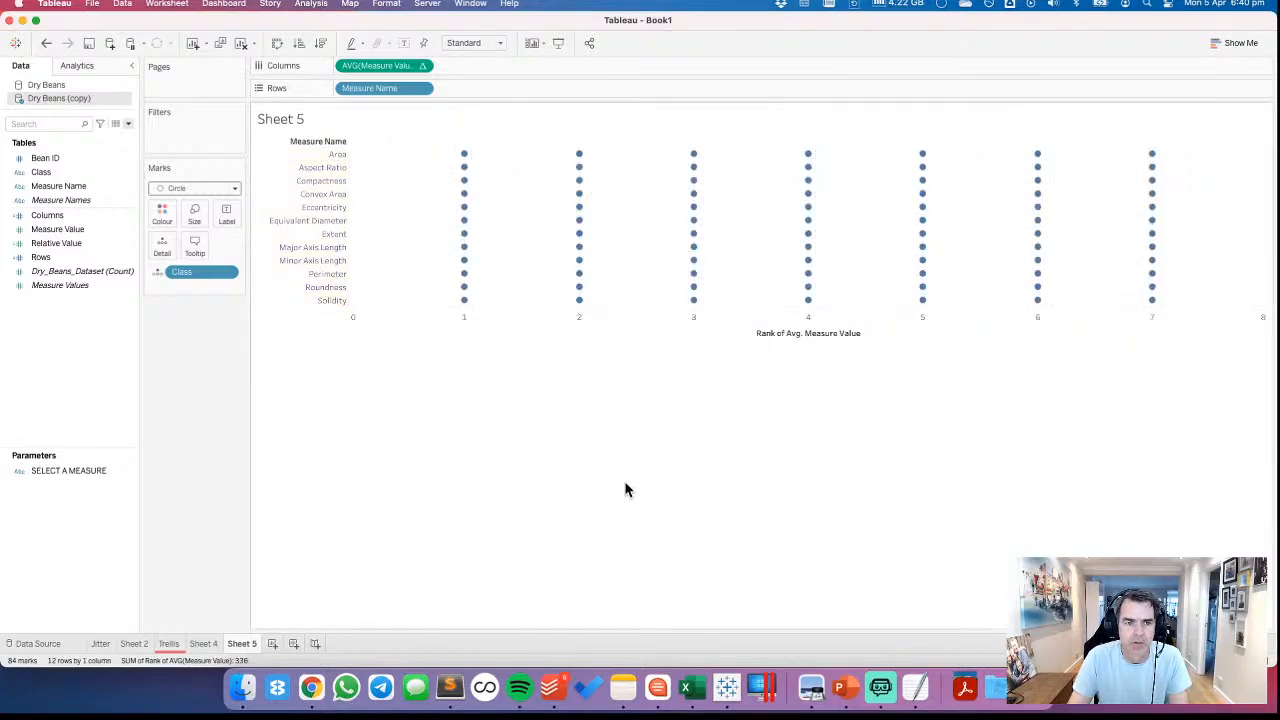
Colour the rank marks by Class, check the BOMBAY marks through the legend, and change the mark type to Line
left_click(159, 272)
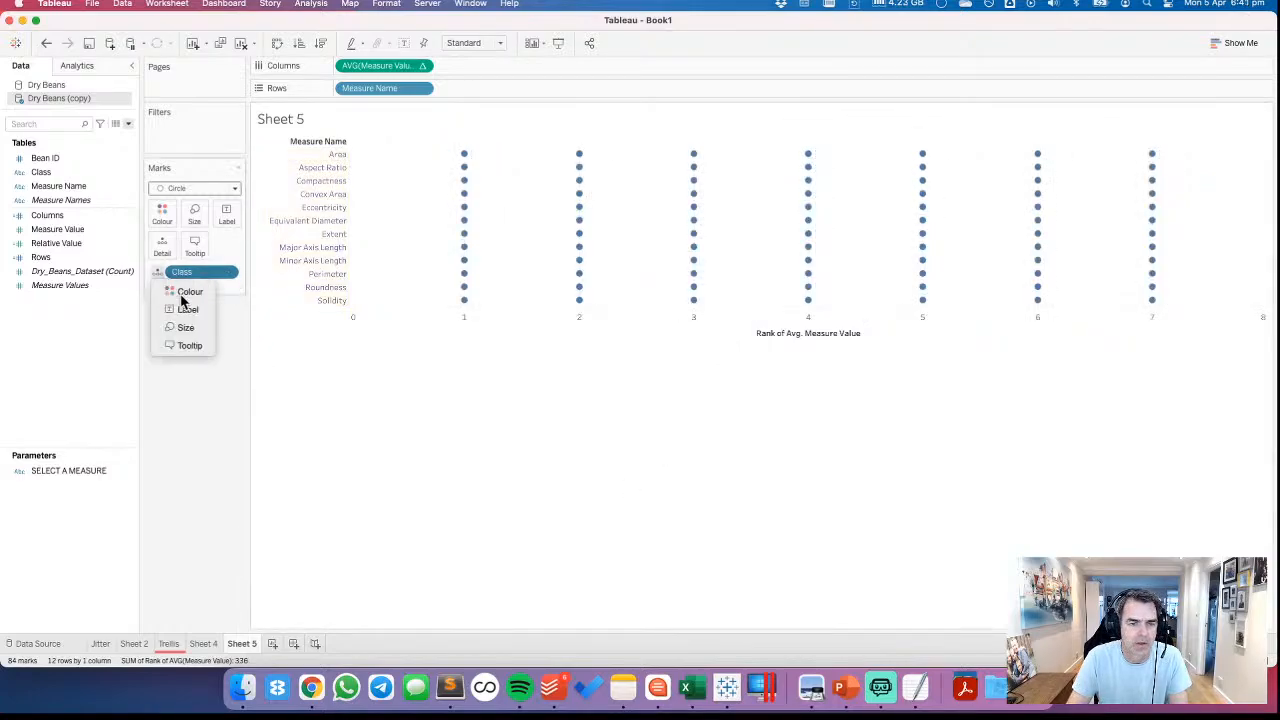
left_click(180, 288)
left_click(1213, 146)
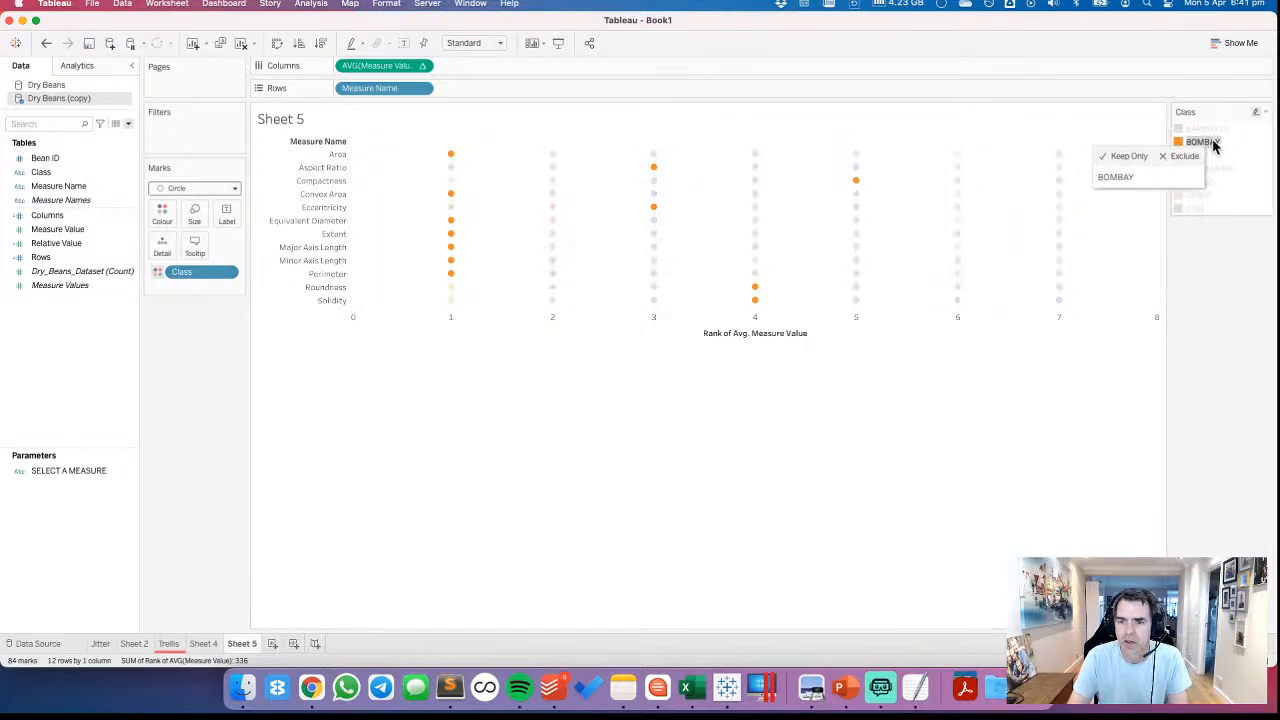
left_click(1236, 161)
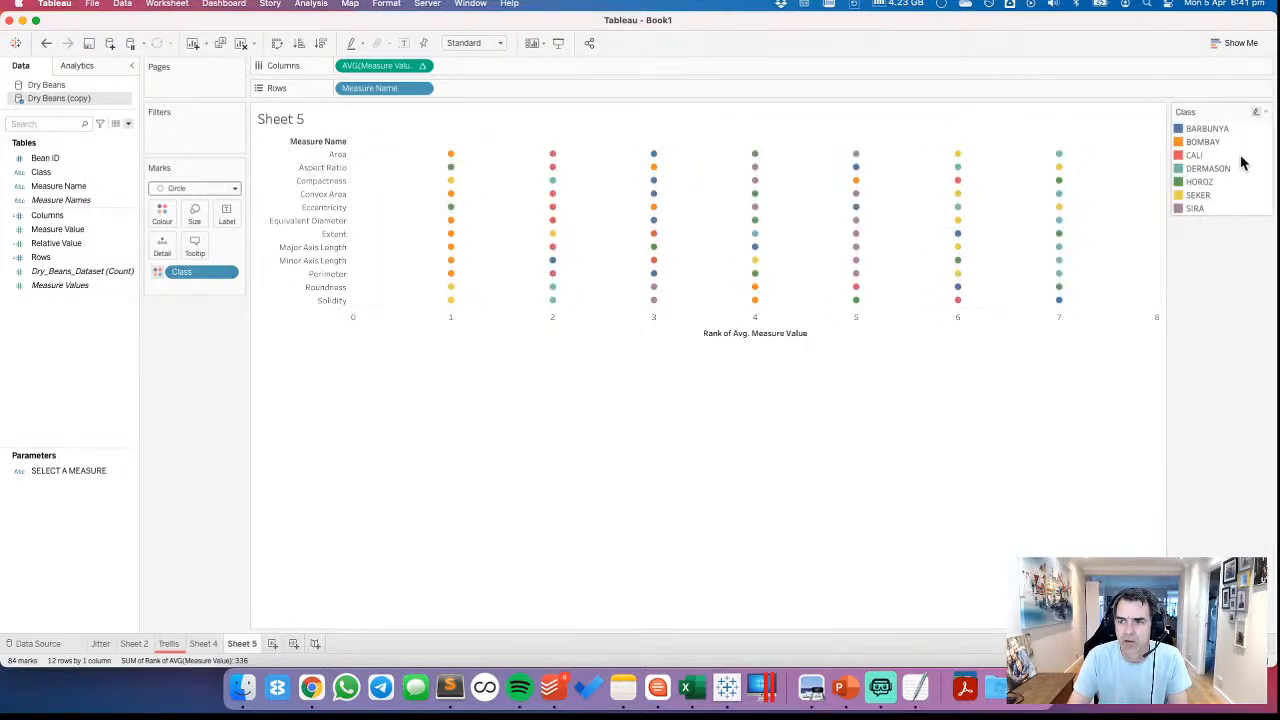
left_click(200, 190)
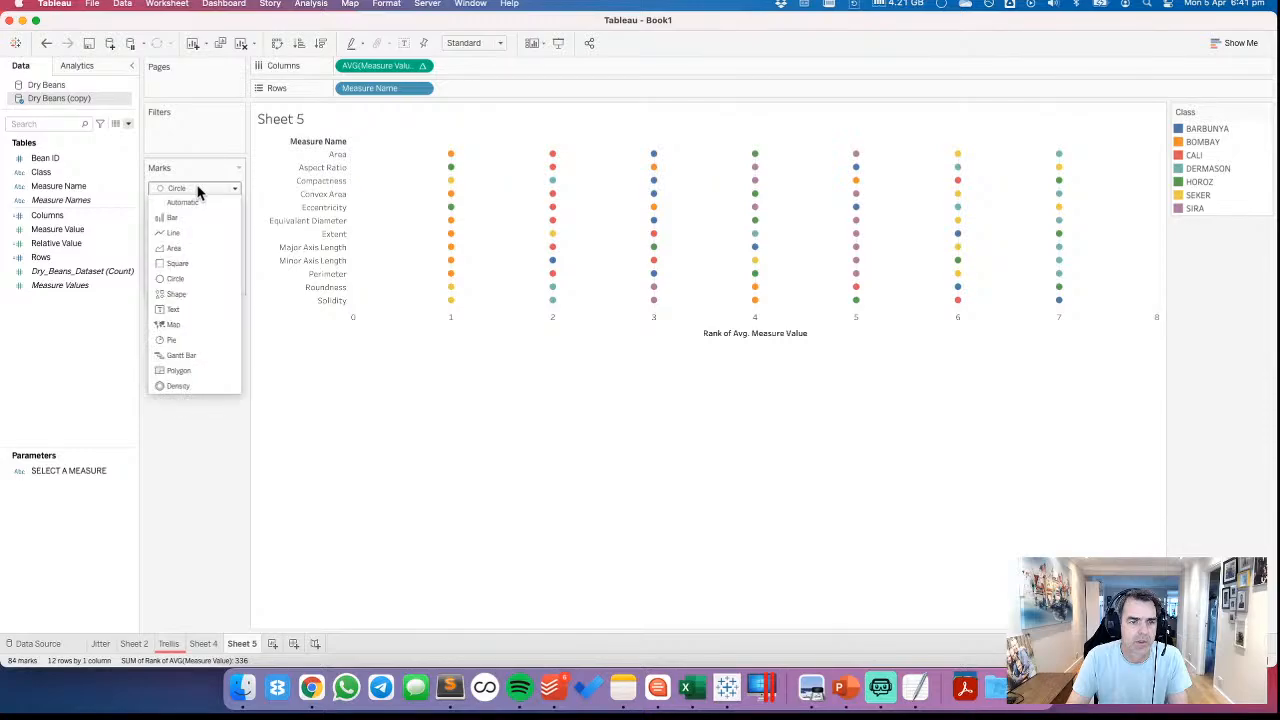
left_click(185, 233)
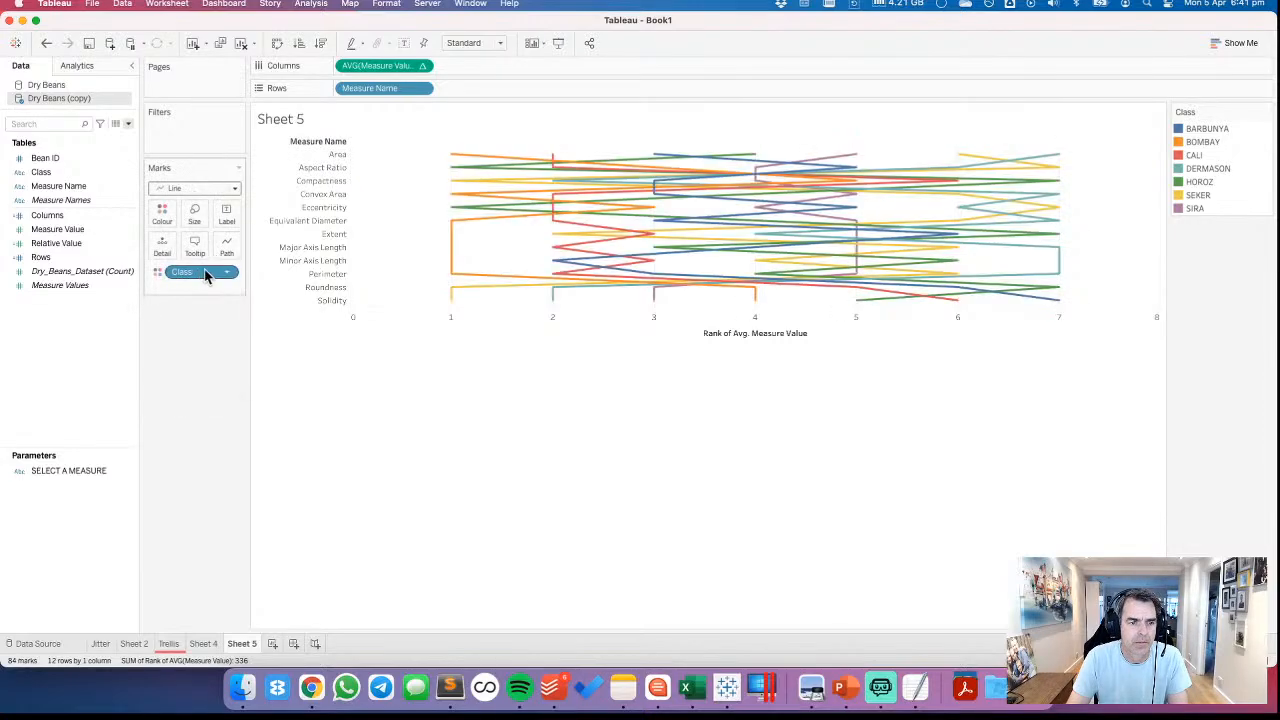
Try placing Class on Path for the line marks, undo it, and highlight the BOMBAY line
left_click_drag(206, 271, 227, 250)
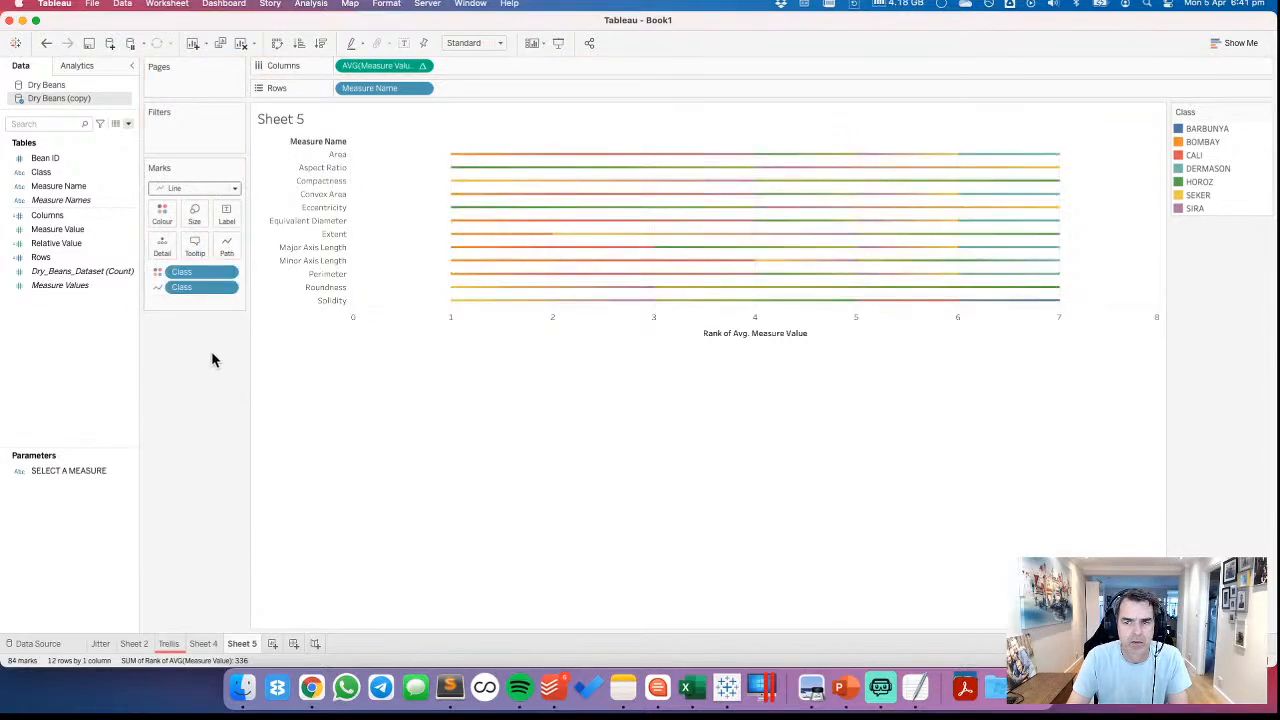
left_click(46, 43)
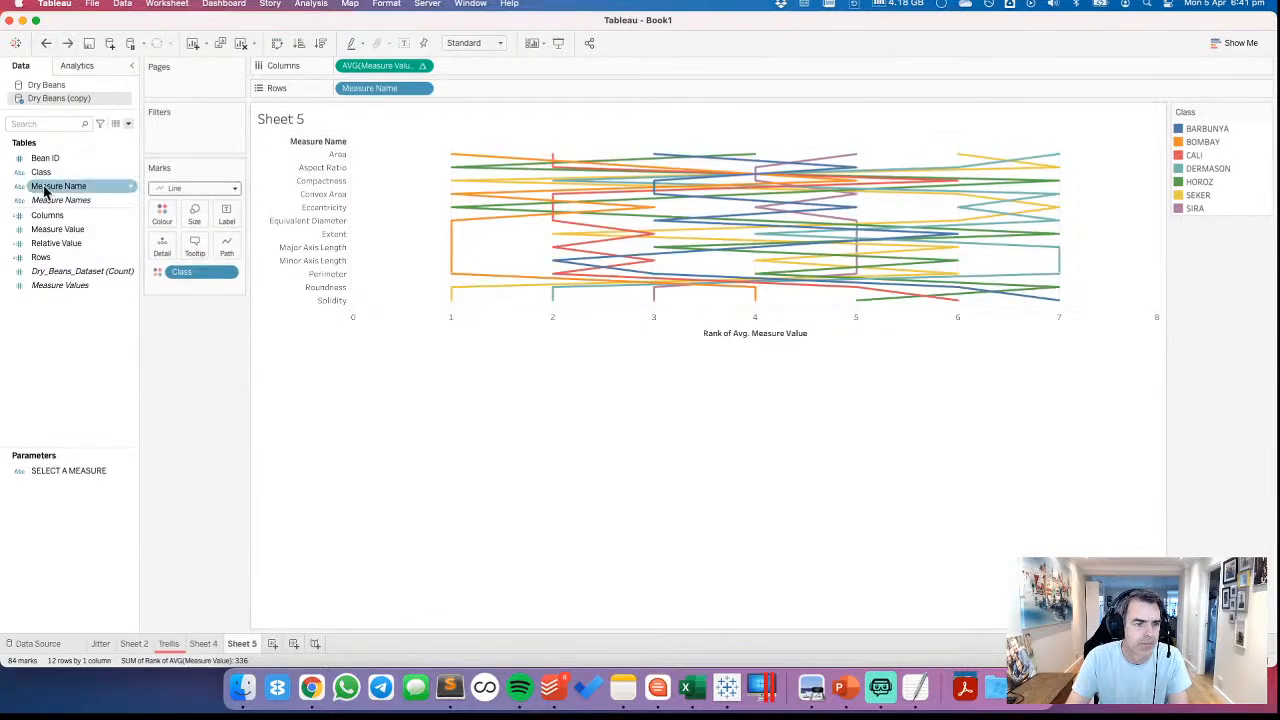
left_click_drag(58, 188, 200, 391)
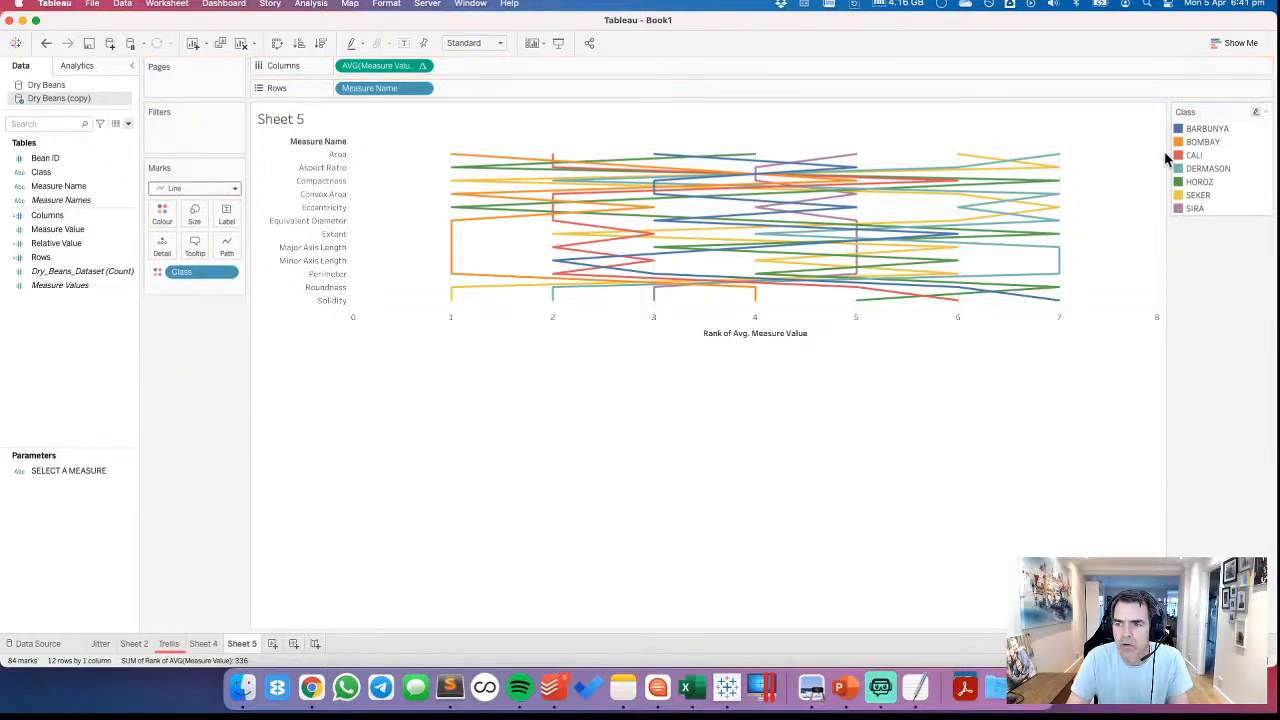
left_click(1201, 146)
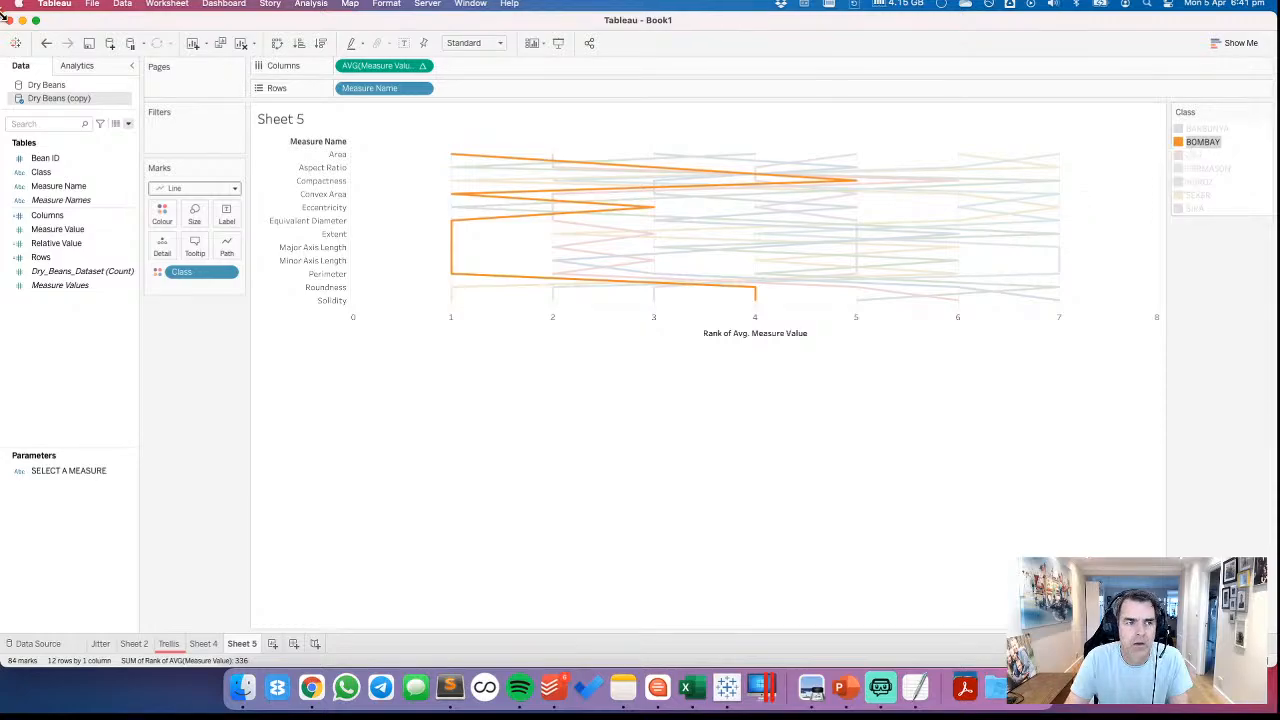
Undo back to the circle marks, redo the change to Line, and fit the sheet to Entire View
left_click(46, 43)
left_click(46, 43)
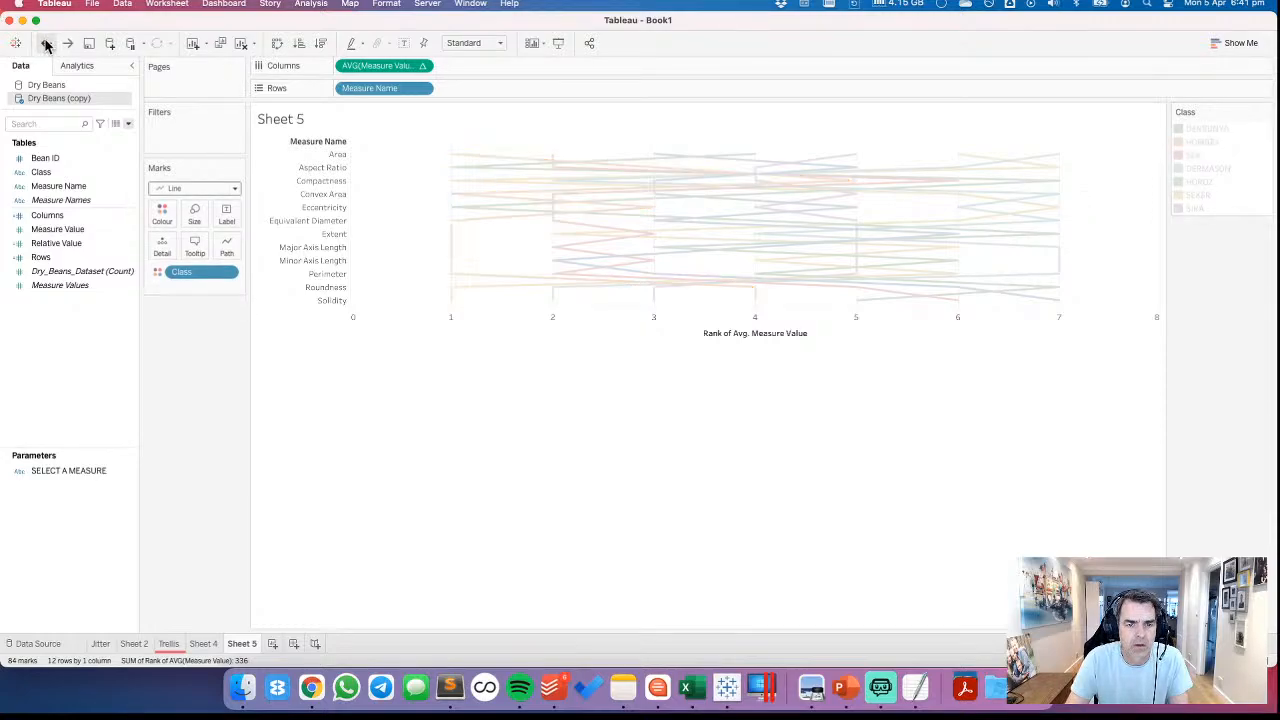
left_click(46, 43)
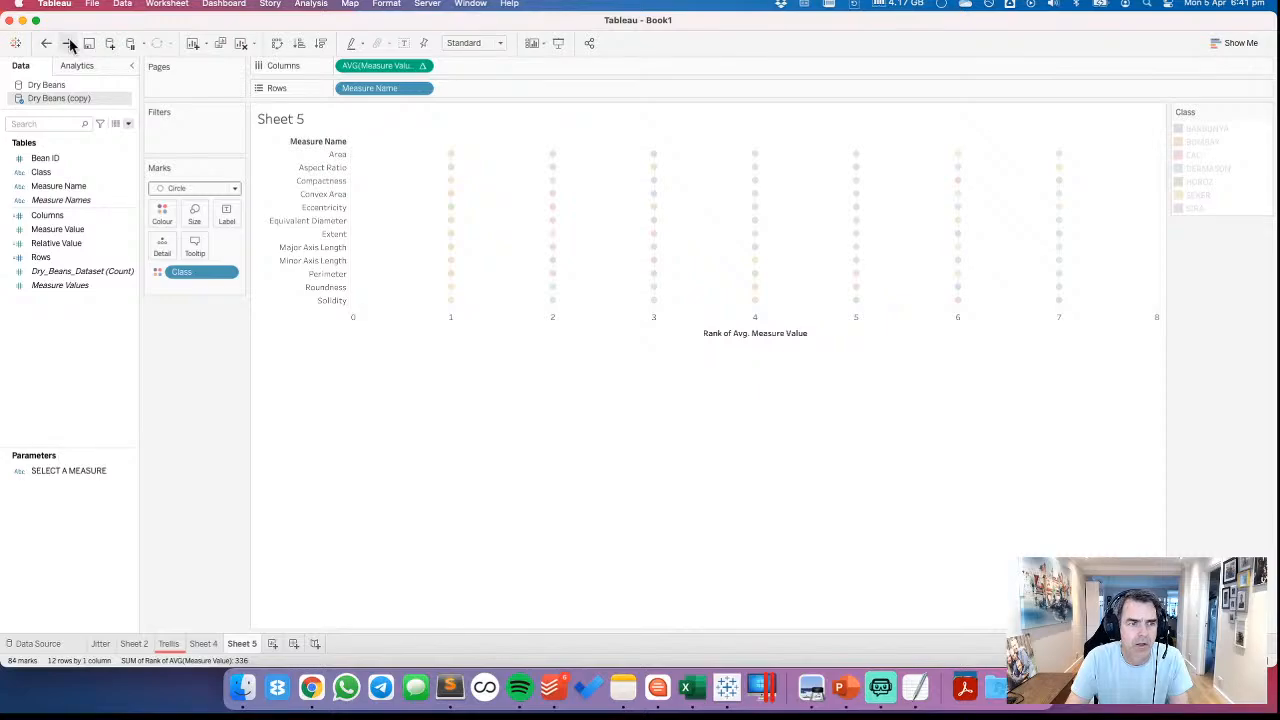
left_click(67, 43)
left_click(67, 43)
left_click(67, 43)
left_click(487, 48)
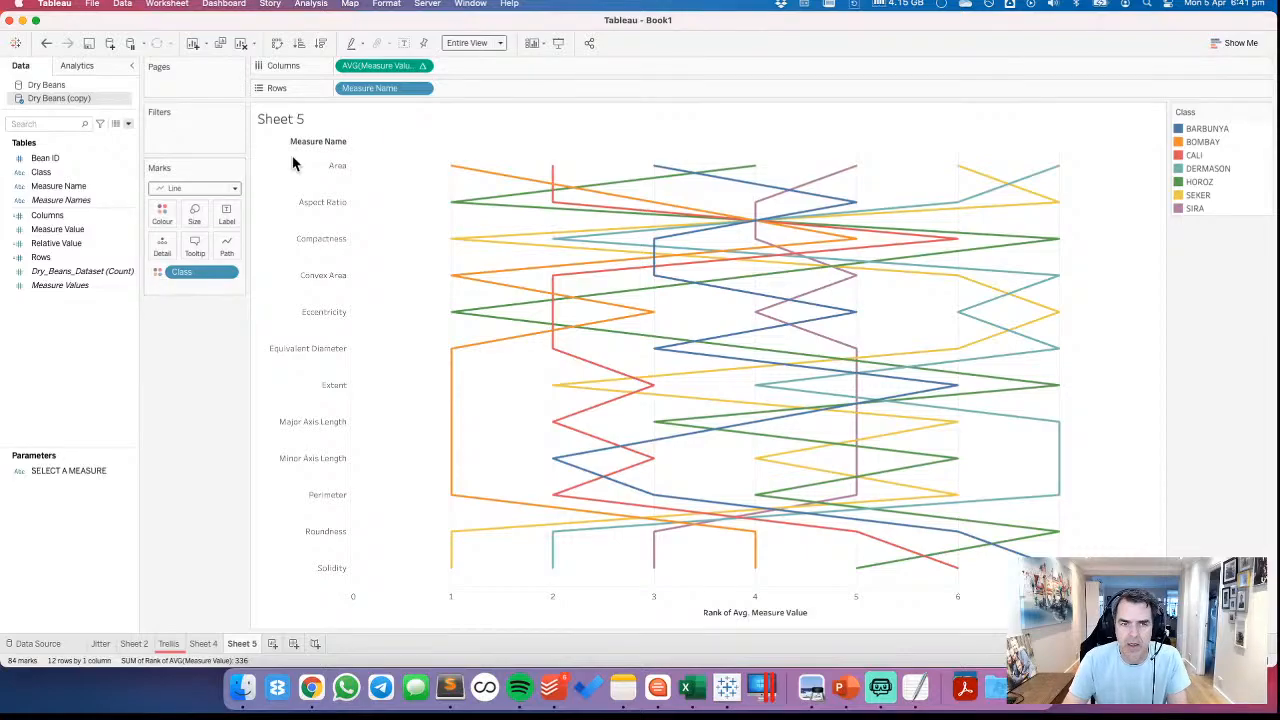
Duplicate the ranked average Measure Value on Columns and set the copy's mark type to Circle
left_click_drag(384, 65, 470, 65)
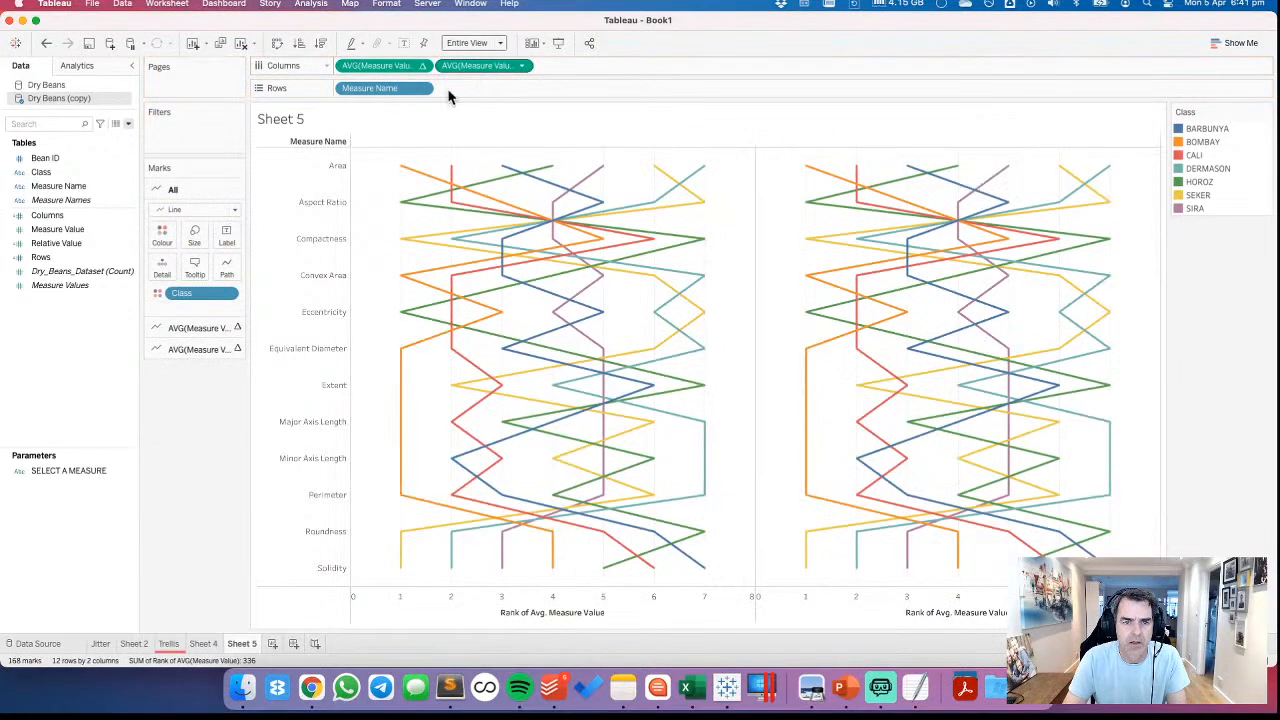
left_click(199, 349)
left_click(195, 252)
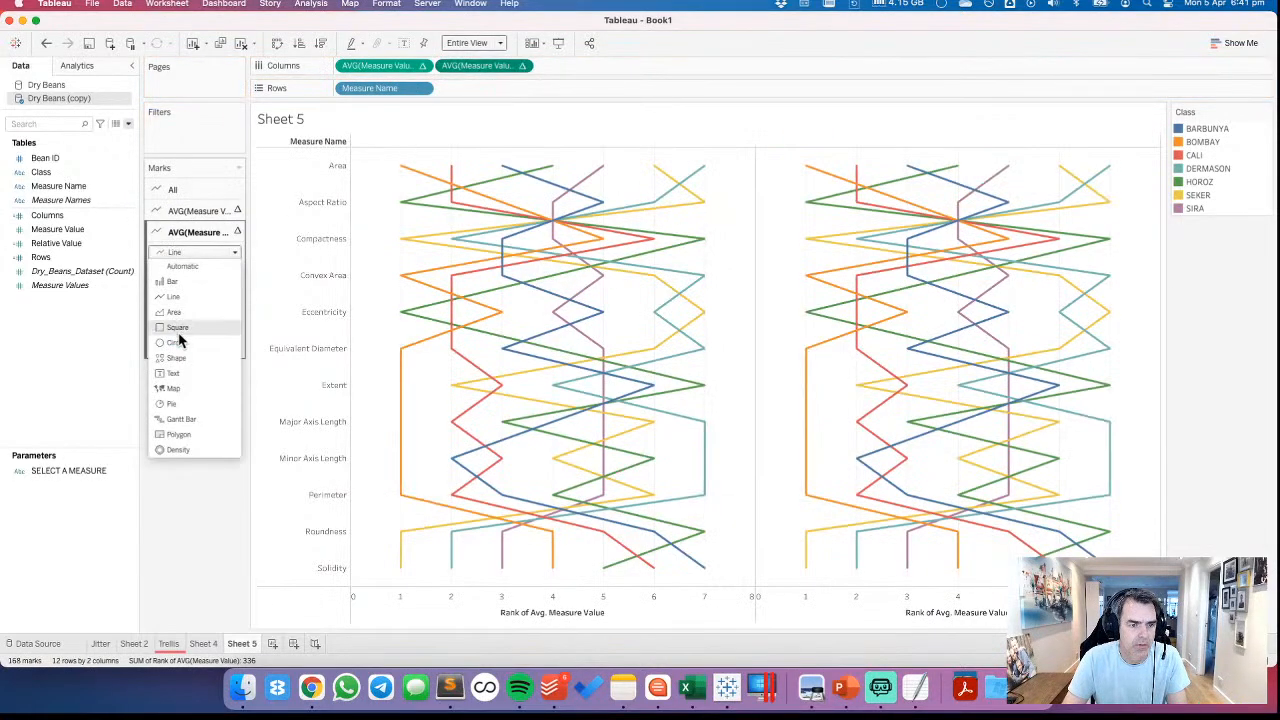
left_click(174, 342)
Combine the two rank measures into a dual-axis chart and synchronise their axes
left_click(185, 210)
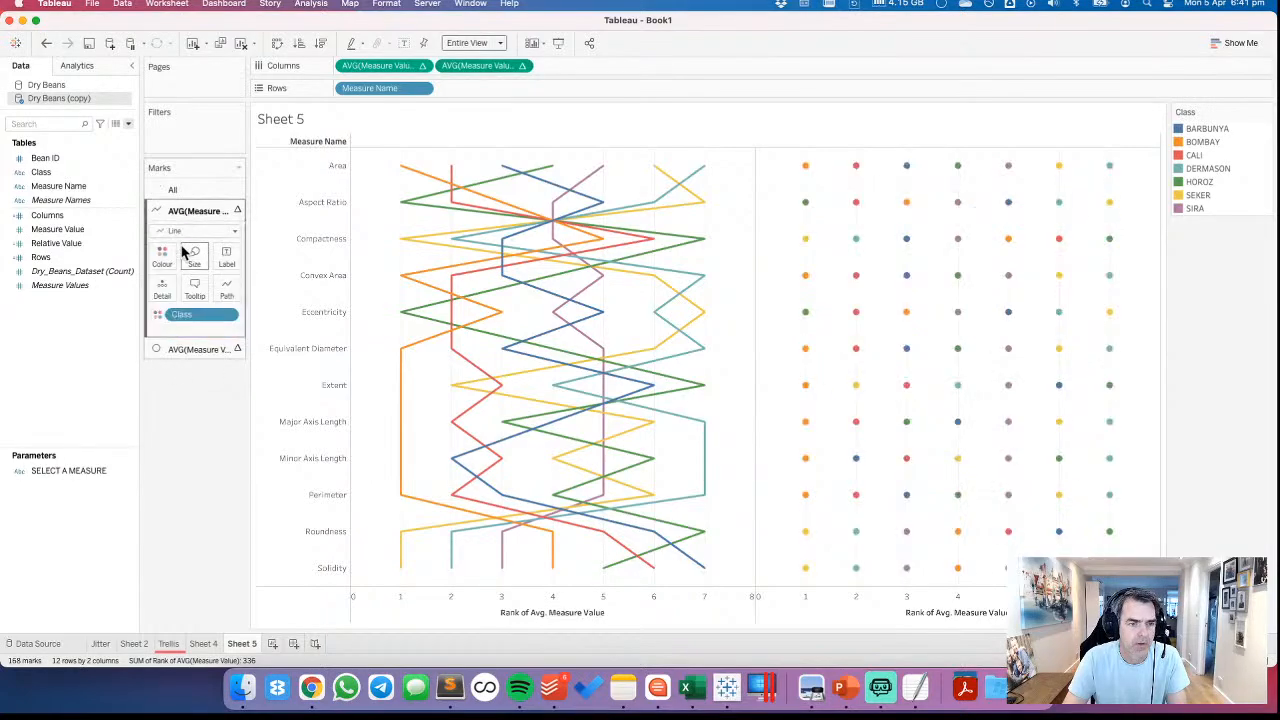
left_click(521, 65)
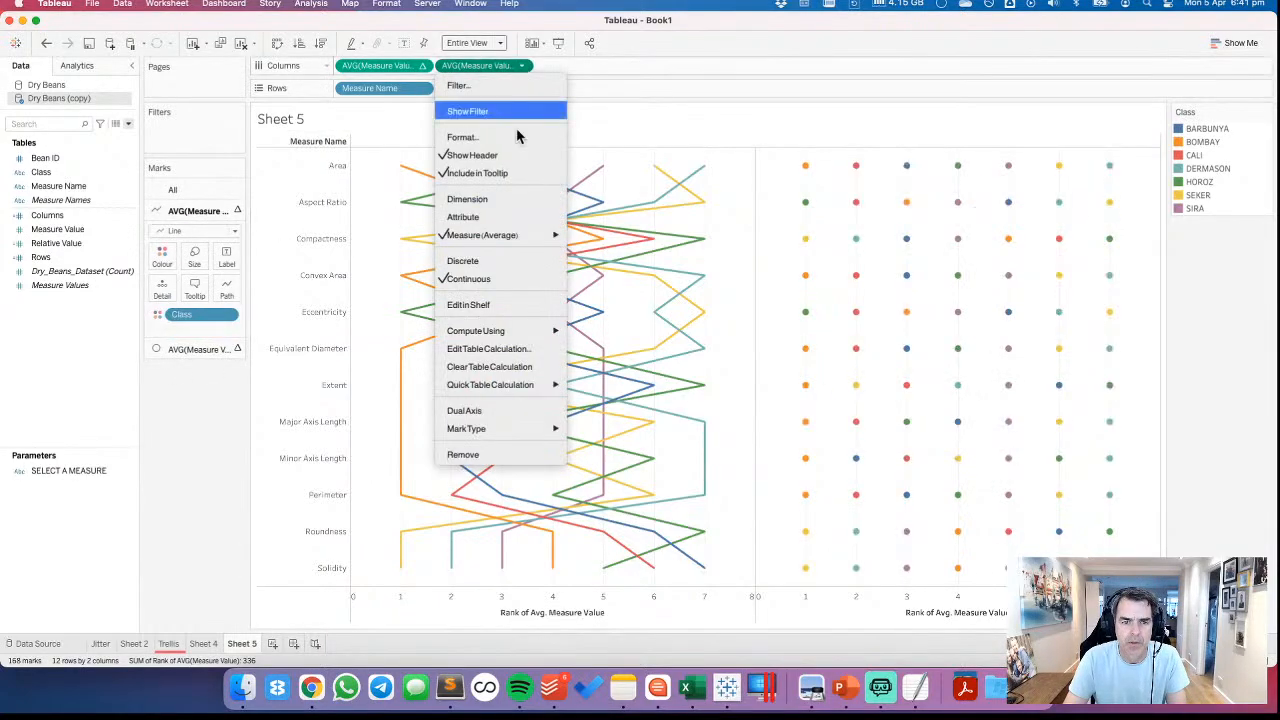
left_click(478, 411)
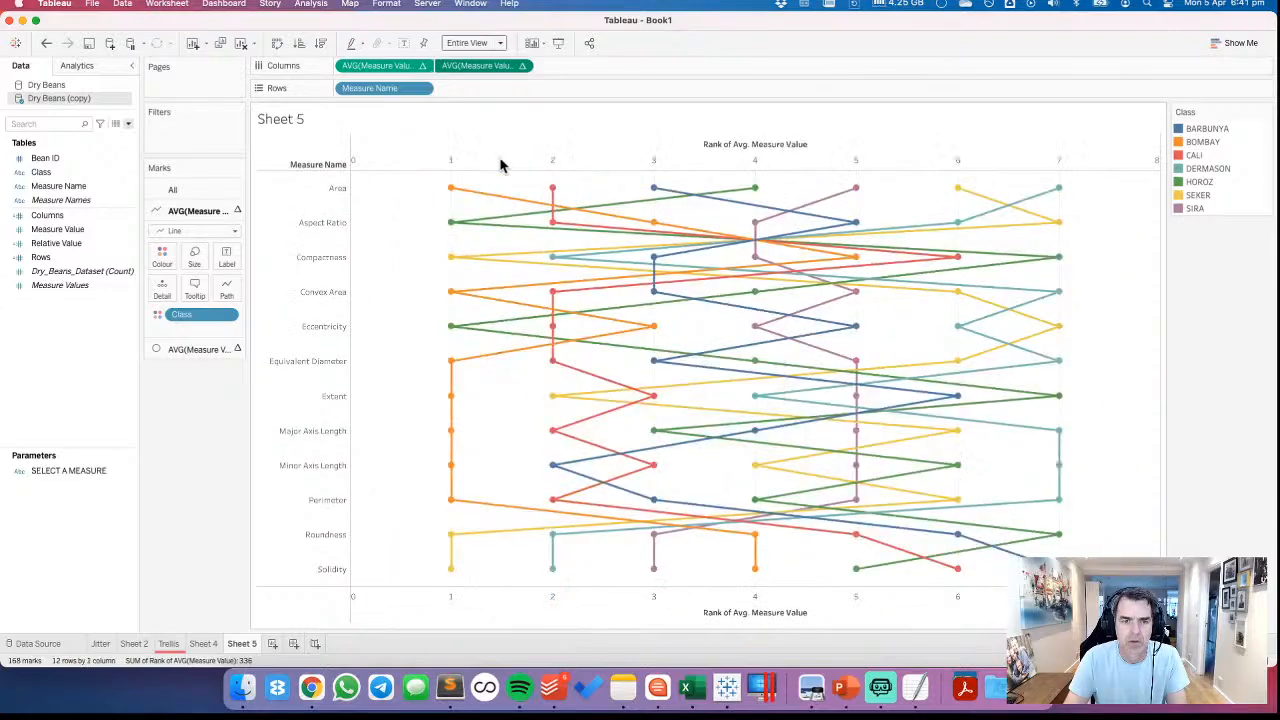
right_click(502, 165)
left_click(533, 262)
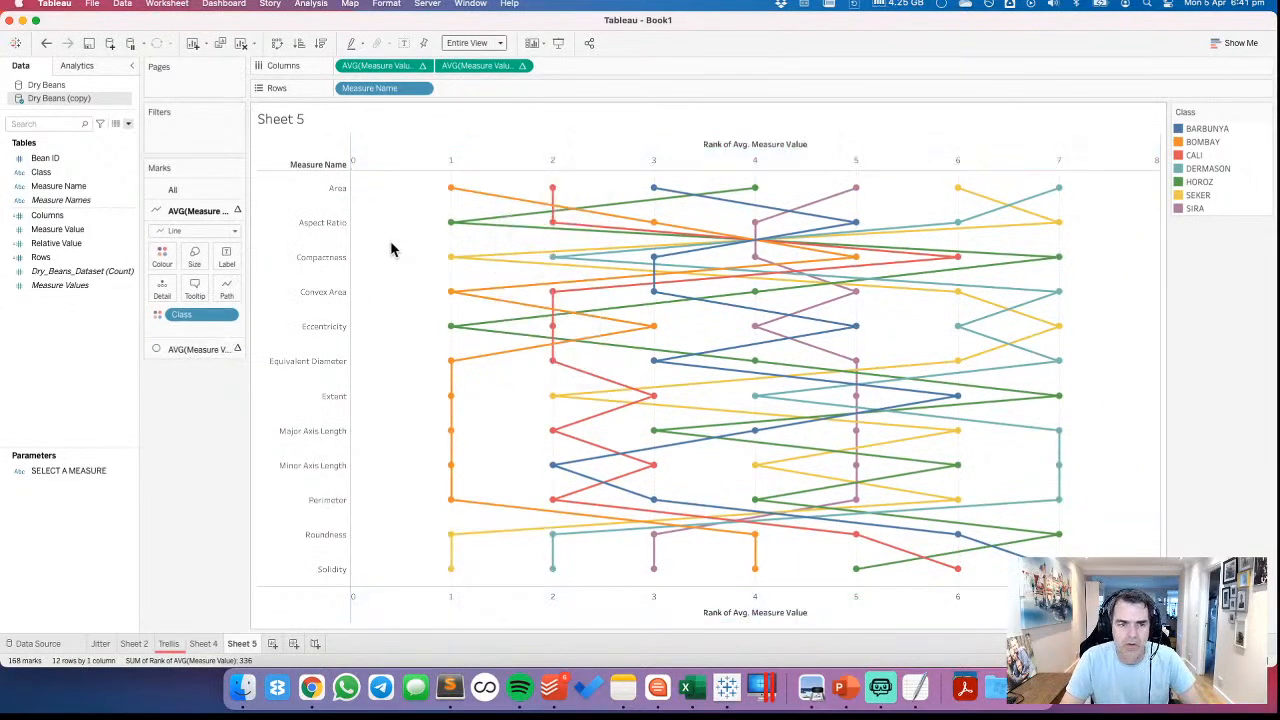
Swap the rows and columns and reverse the scale of the rank axis
left_click(277, 43)
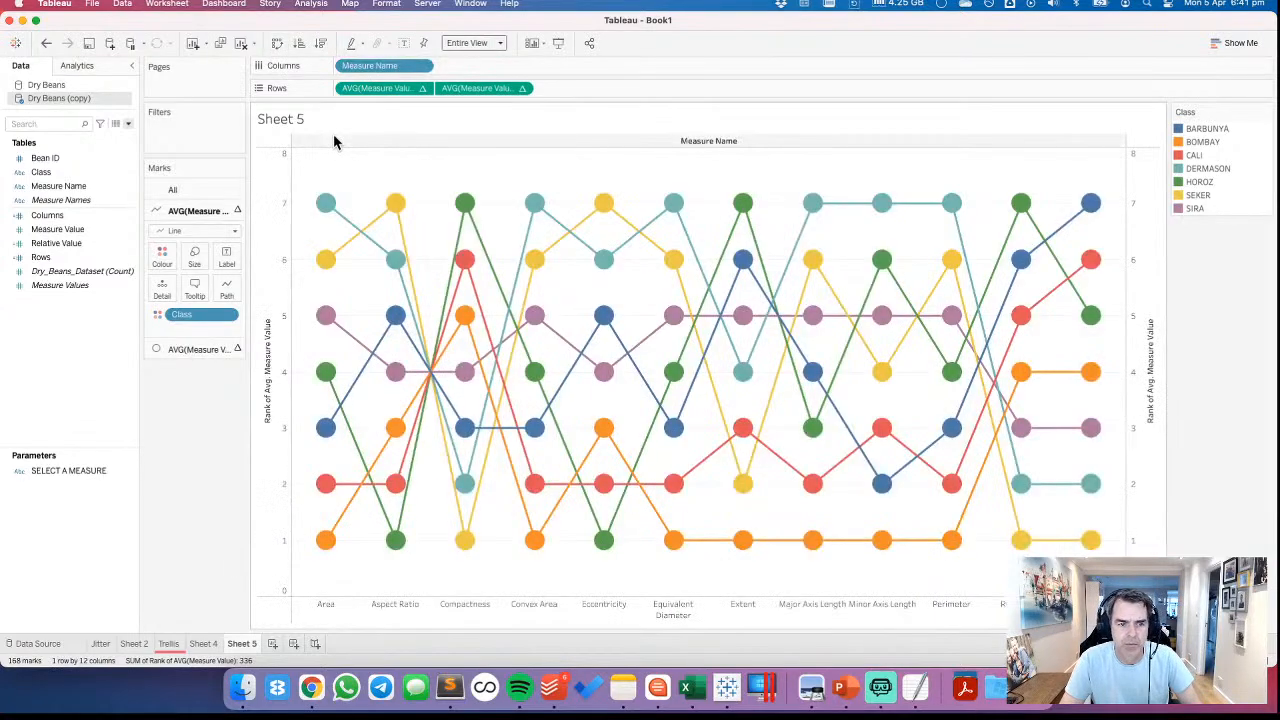
right_click(281, 431)
left_click(305, 442)
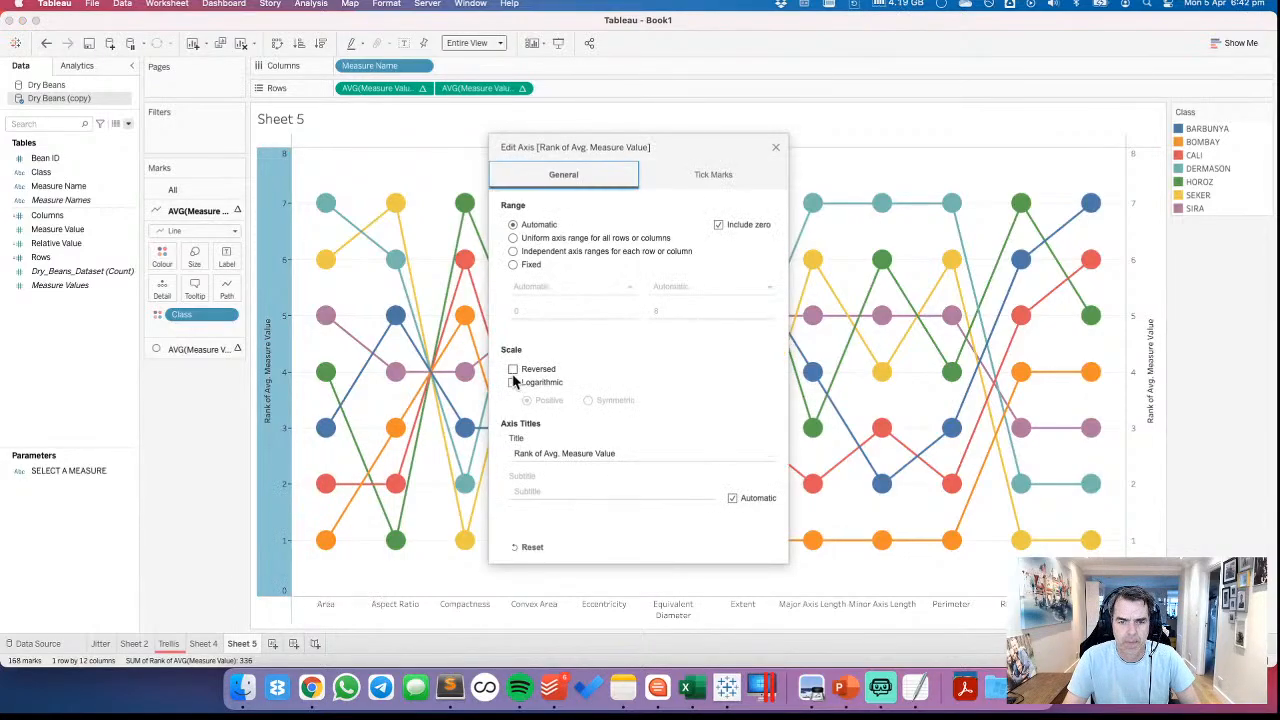
left_click(512, 369)
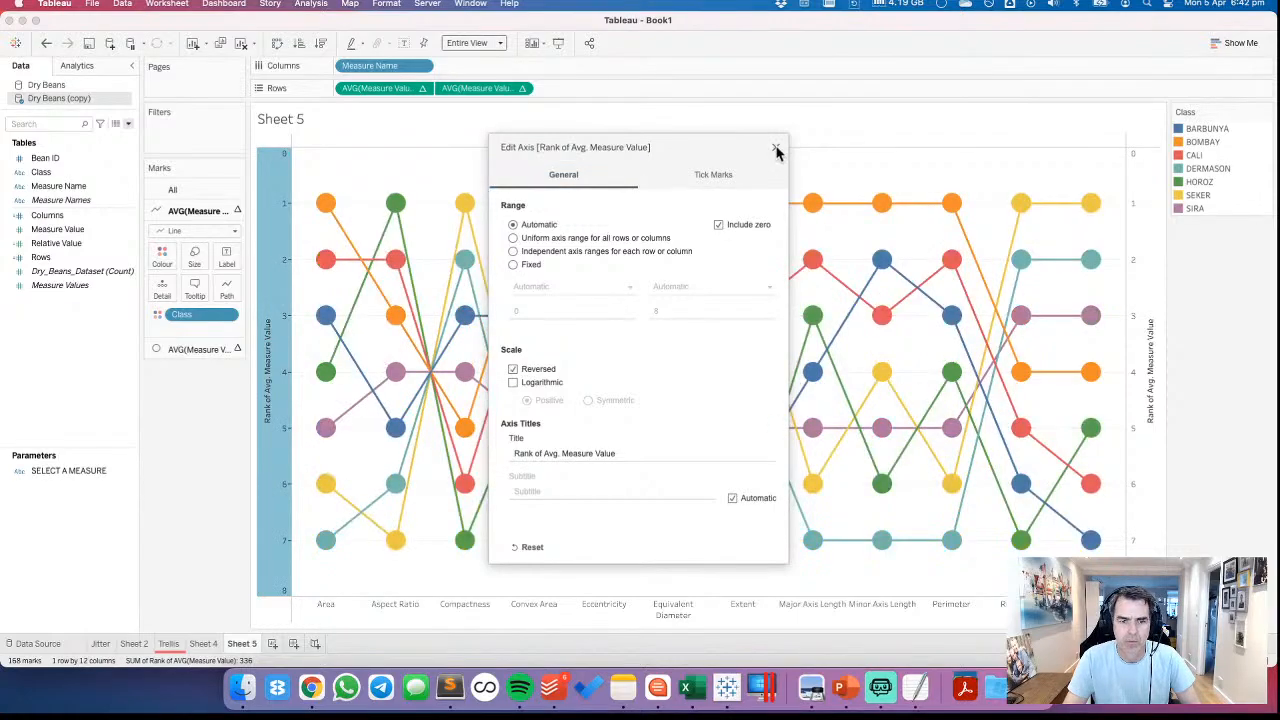
left_click(776, 149)
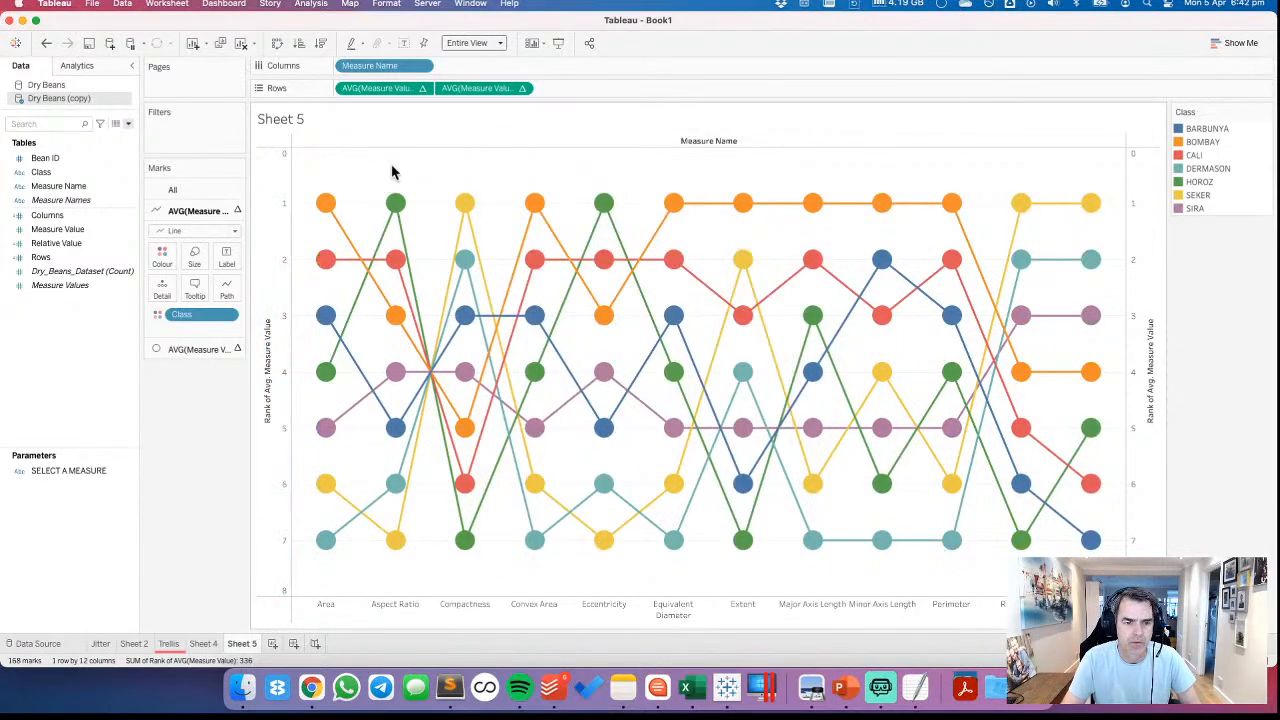
Examine how each bean class ranks across the measures by highlighting the classes one by one in the Class legend
left_click(1206, 130)
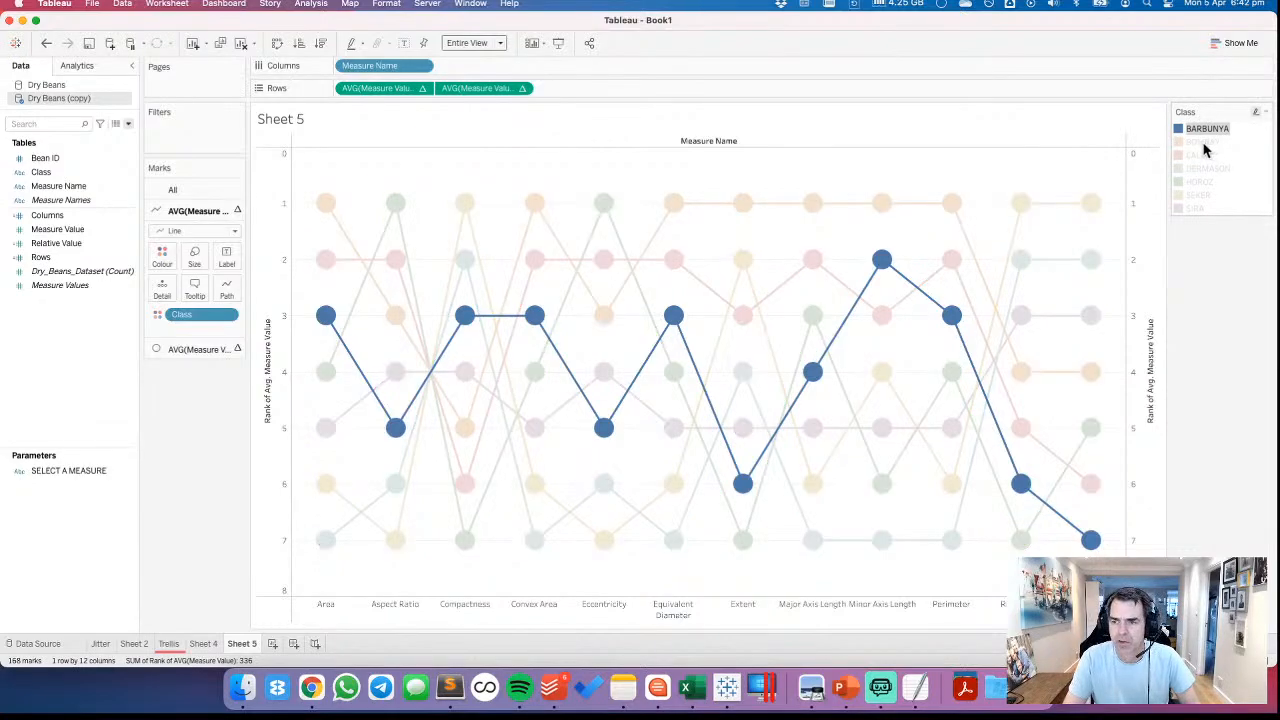
left_click(1204, 143)
left_click(1210, 156)
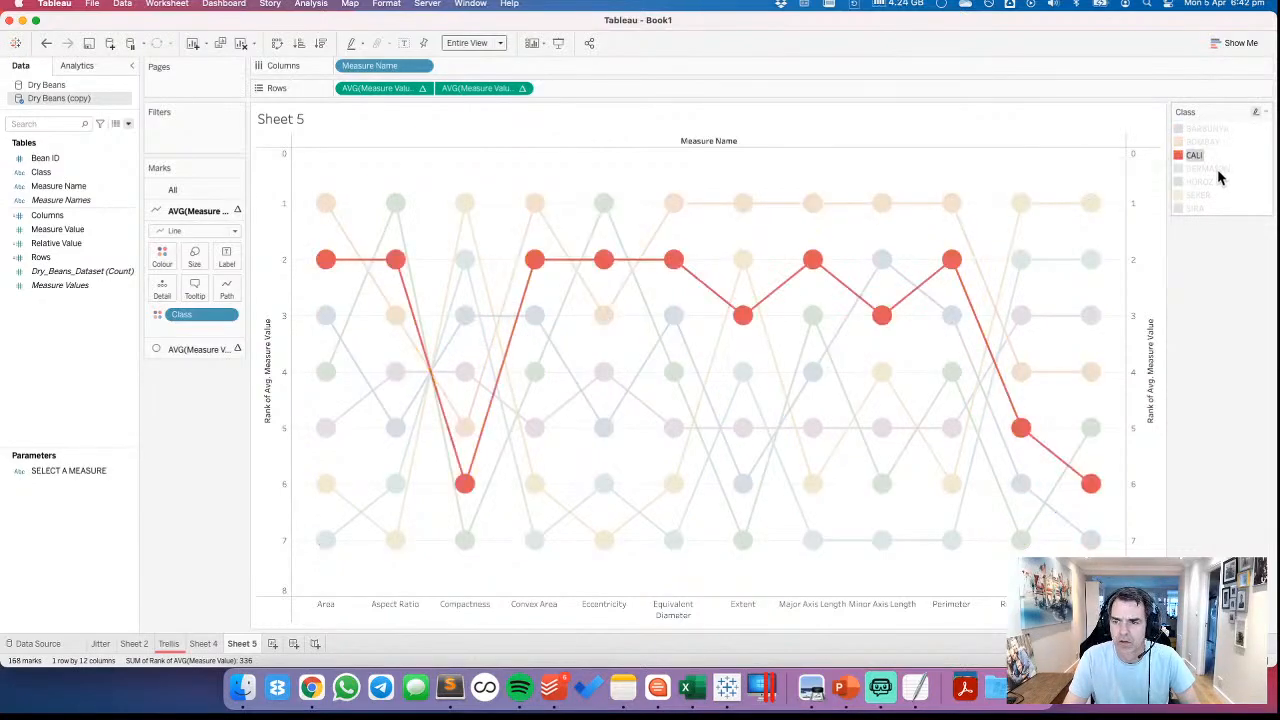
left_click(1208, 169)
left_click(1208, 169)
left_click(1200, 182)
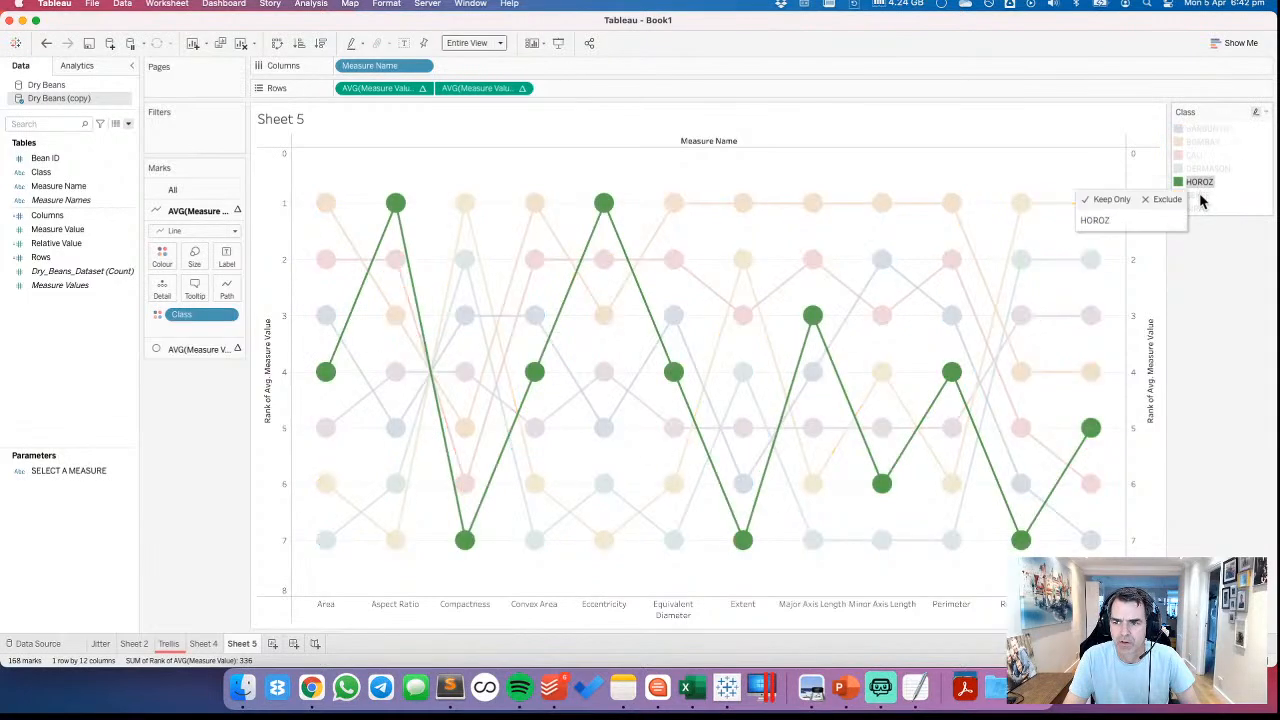
left_click(1210, 196)
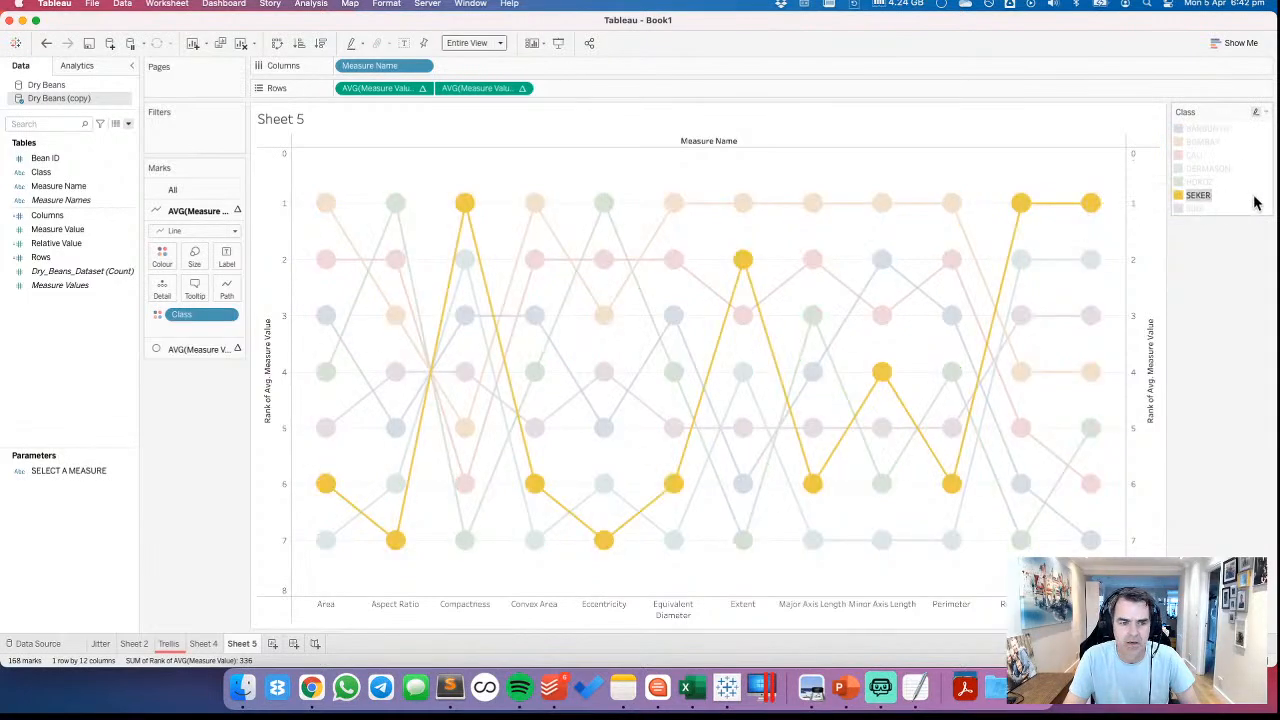
left_click(1256, 203)
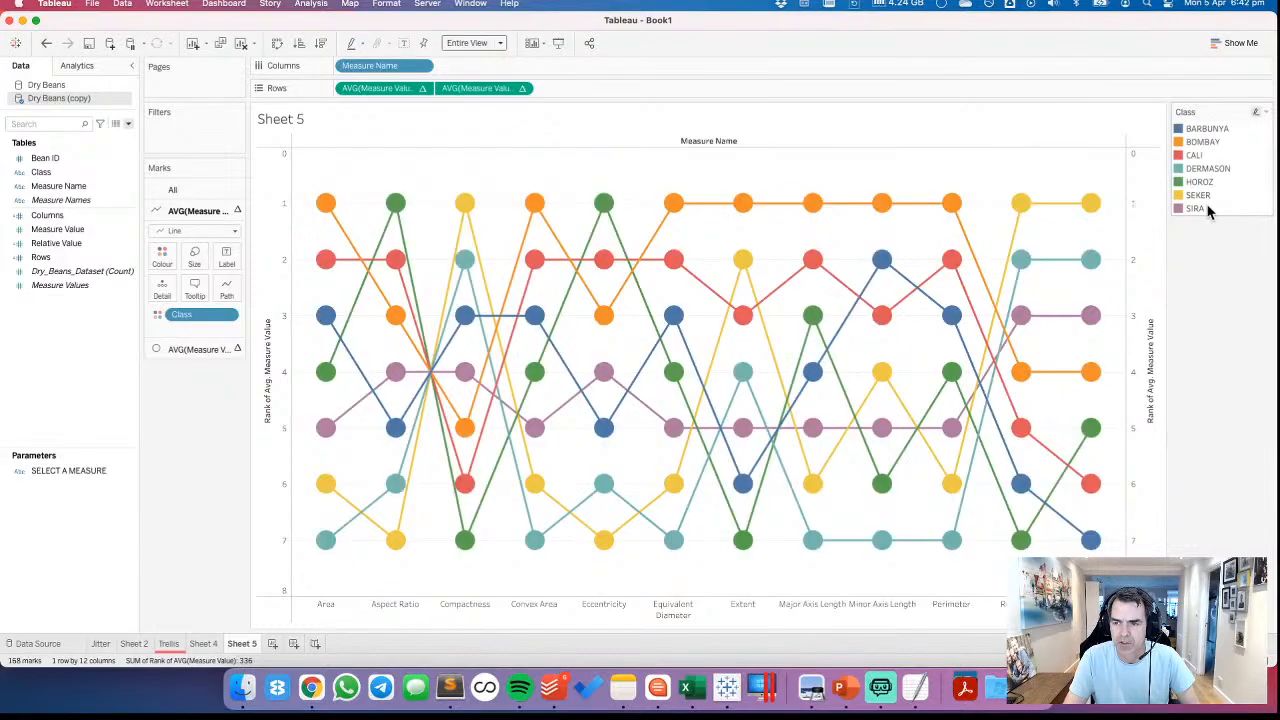
left_click(1206, 208)
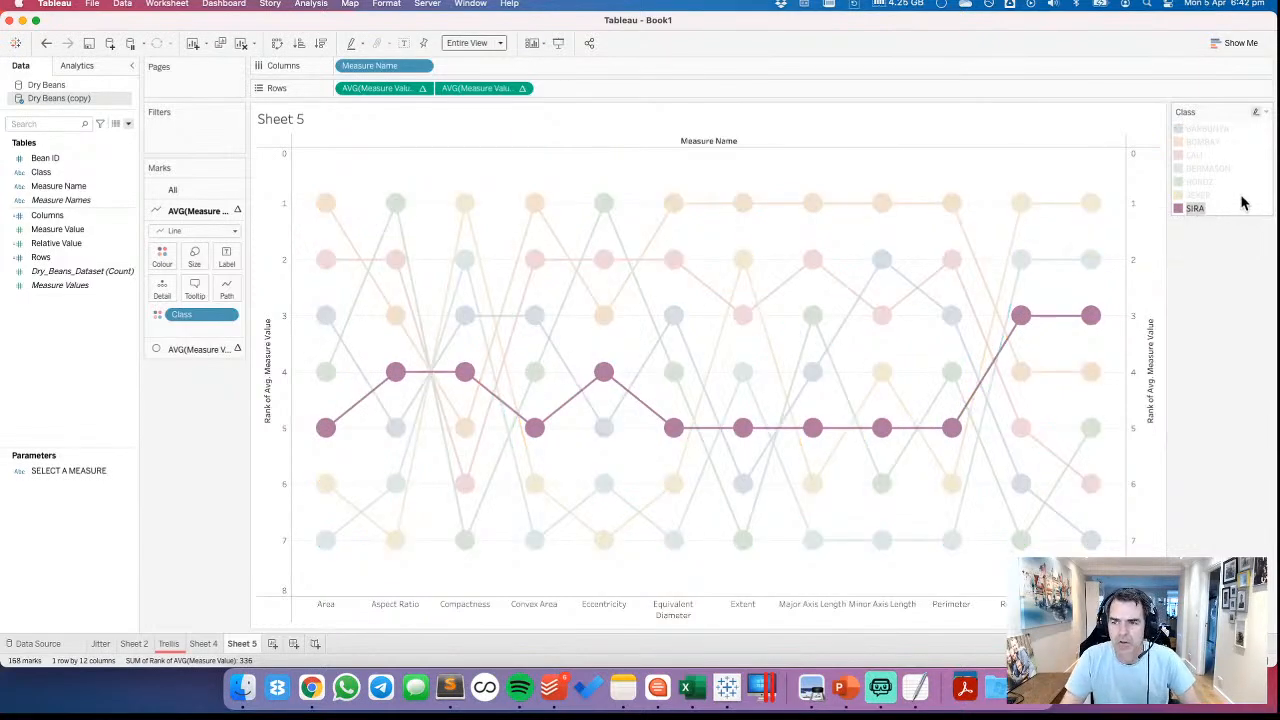
left_click(1243, 203)
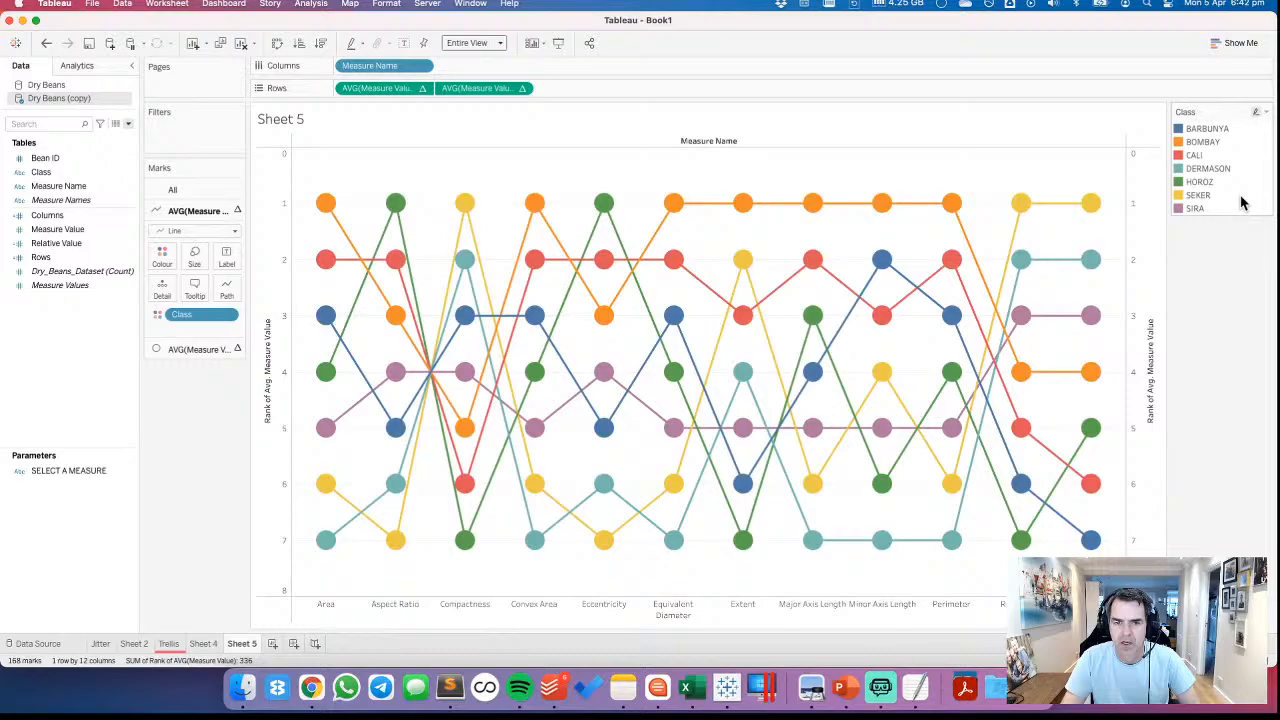
Show mark labels on the circles, aligned to the centre horizontally and the middle vertically
left_click(190, 350)
left_click(228, 282)
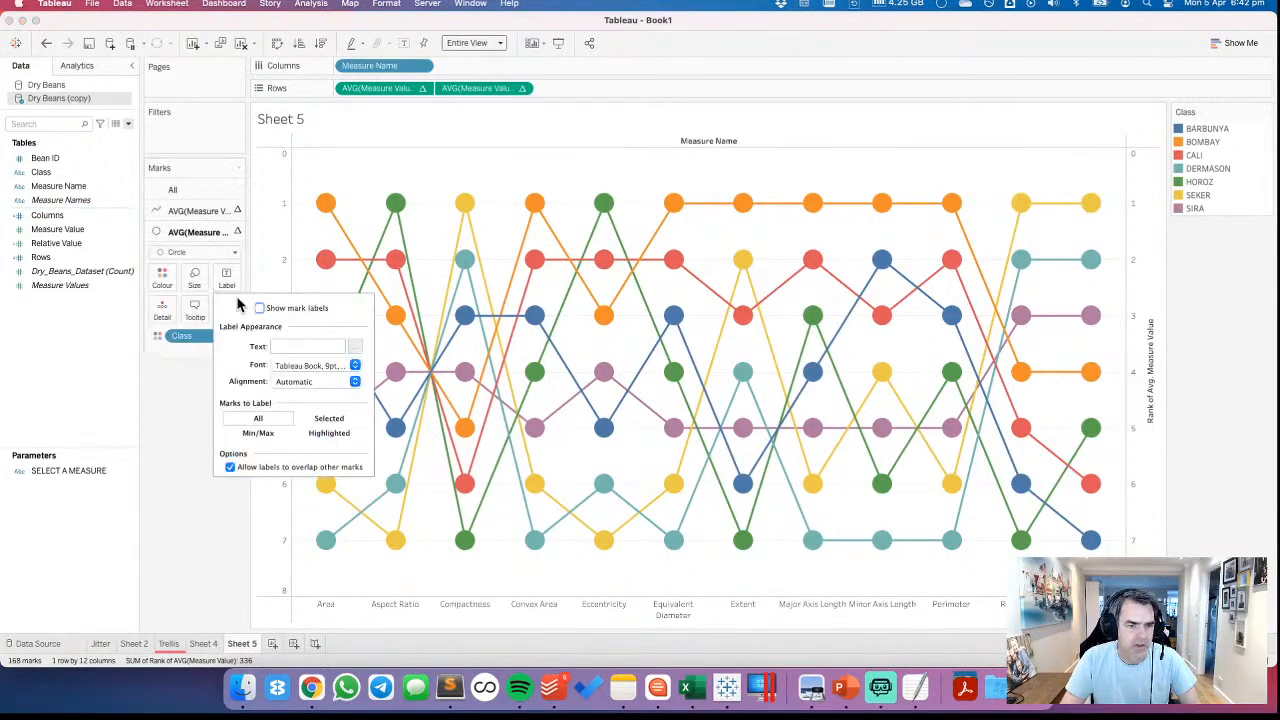
left_click(259, 309)
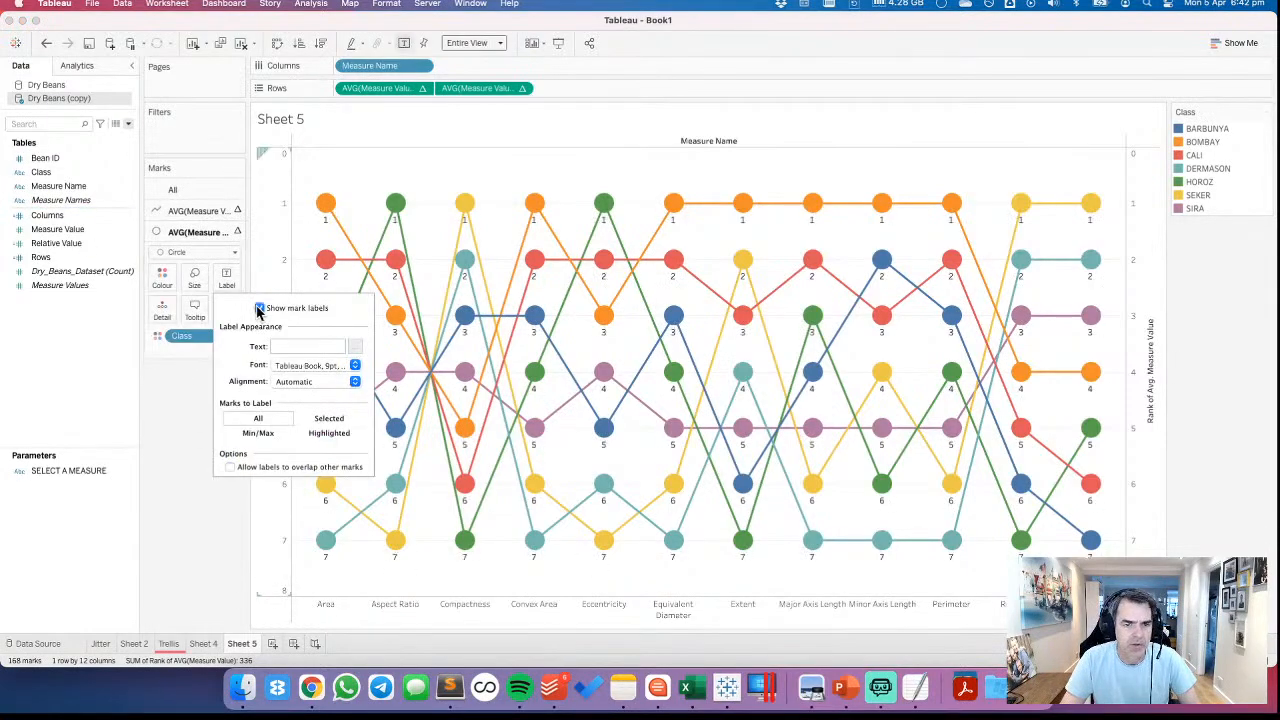
left_click(300, 367)
left_click(250, 373)
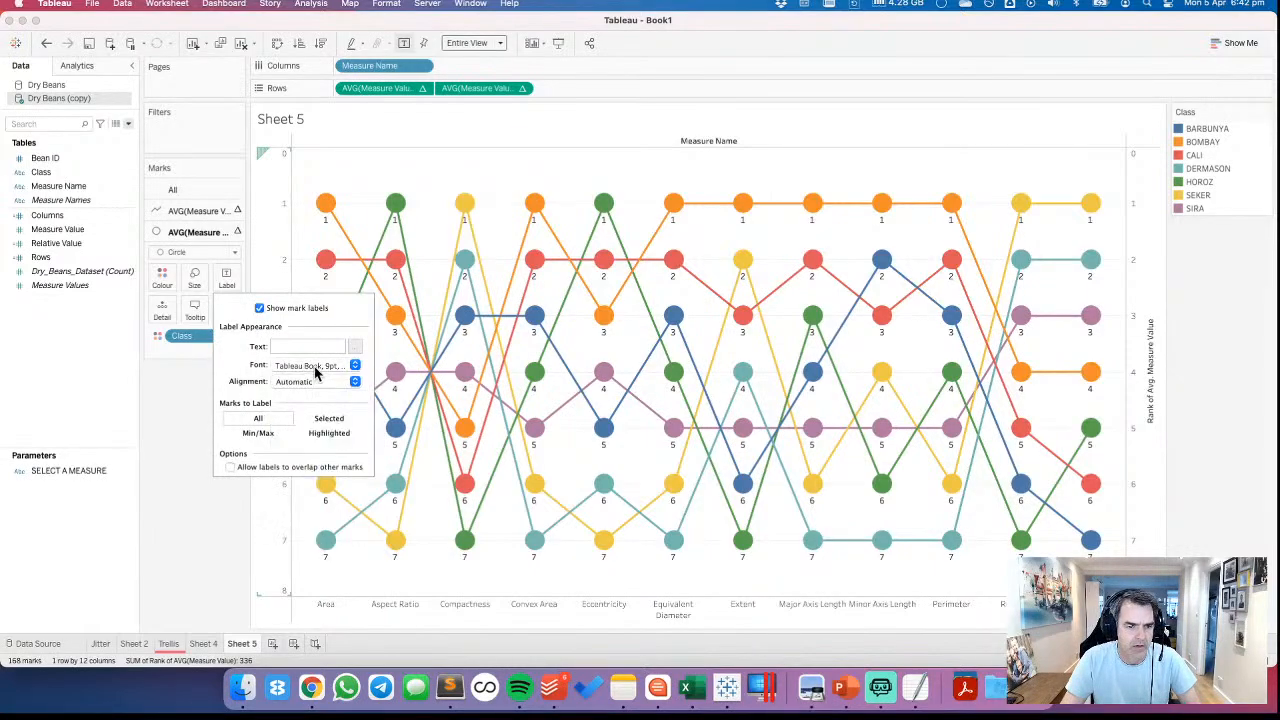
left_click(310, 381)
left_click(307, 443)
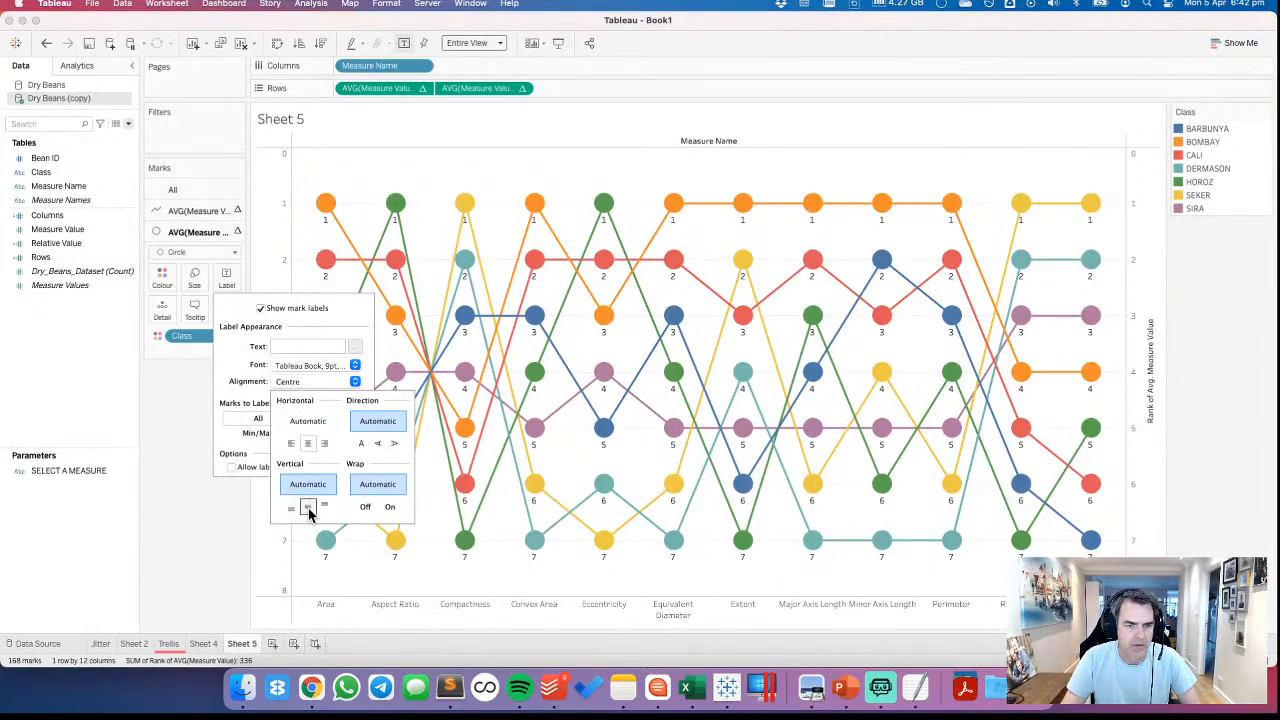
left_click(308, 507)
left_click(201, 518)
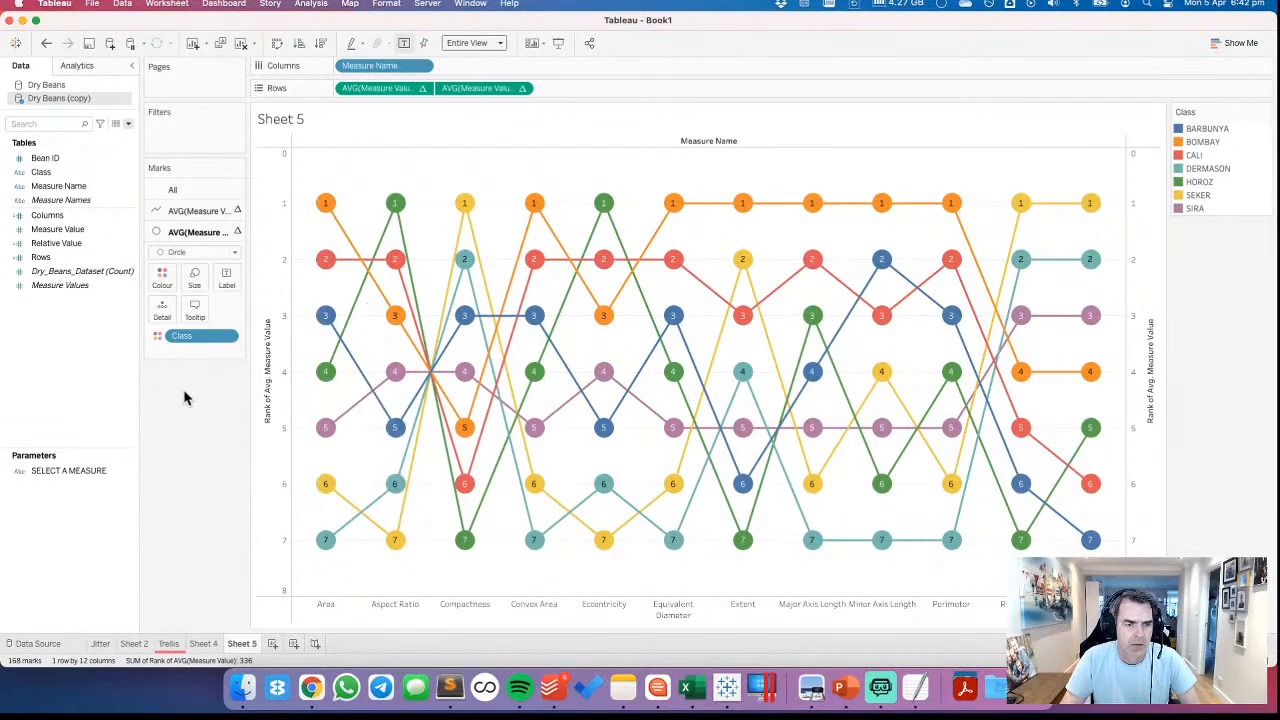
Move Class from colour to detail for all marks on the sheet
left_click(198, 190)
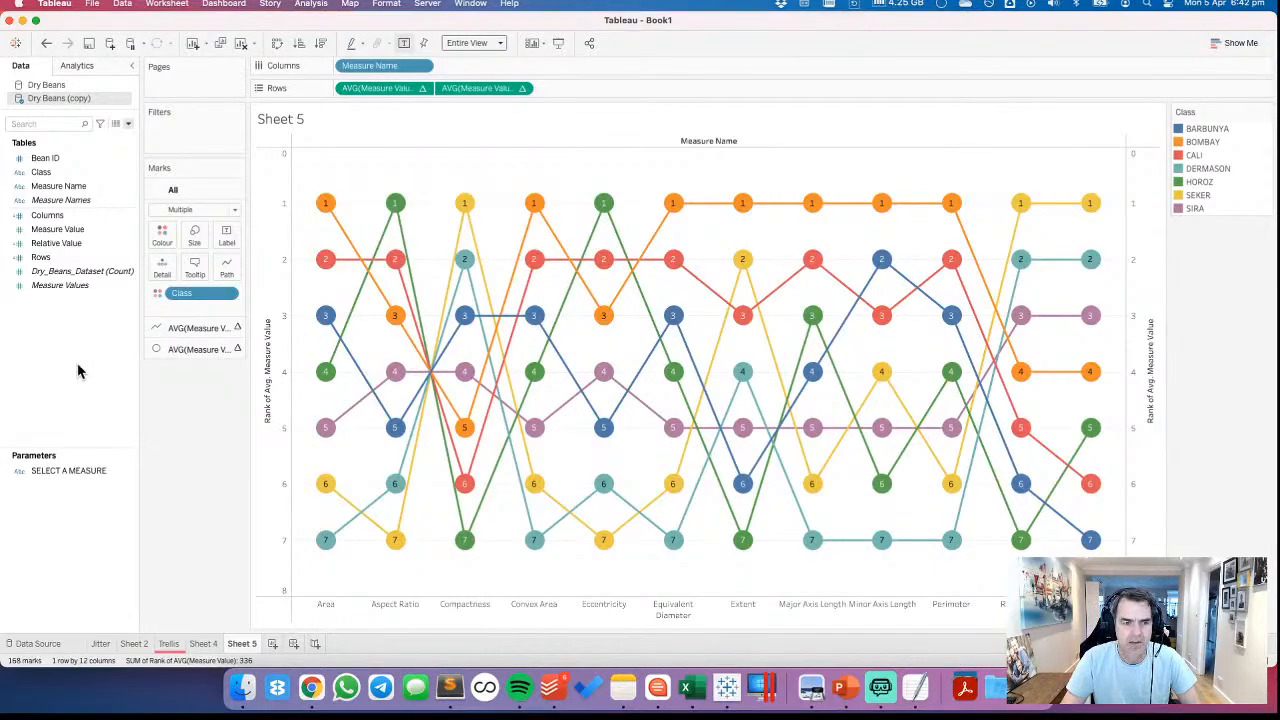
left_click(157, 293)
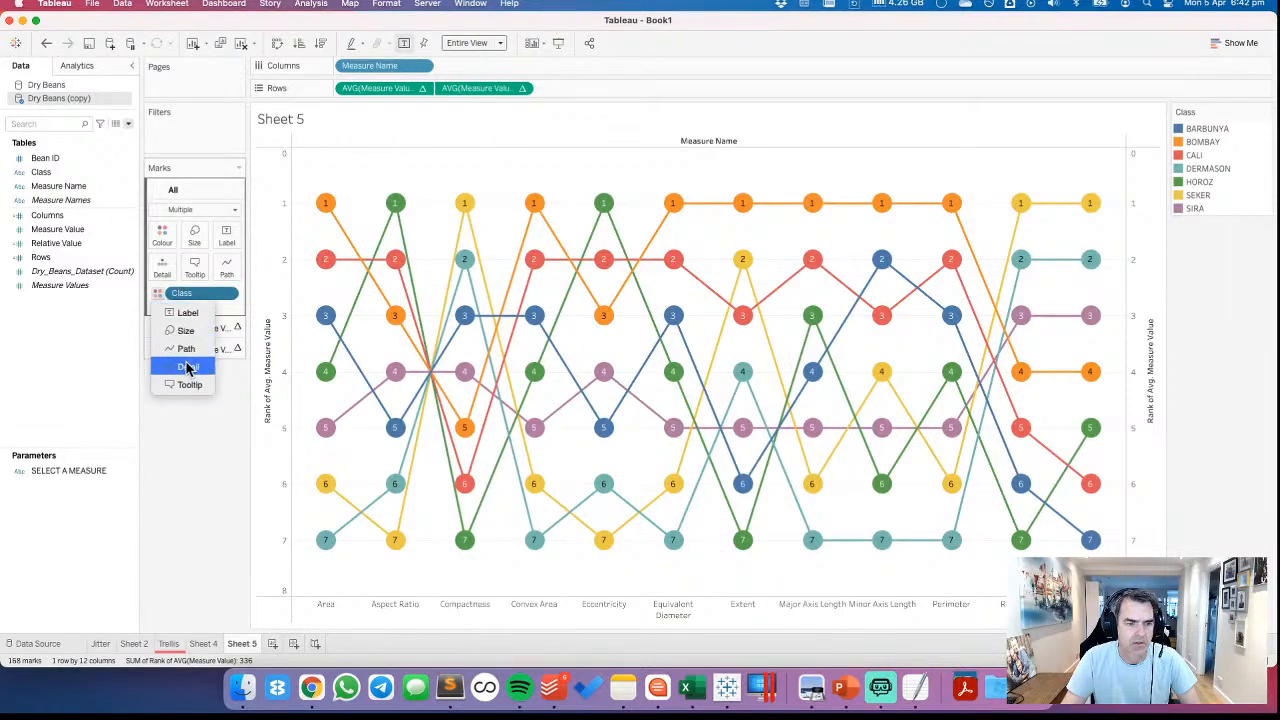
left_click(187, 367)
Show the highlighter for Class and highlight the SIRA class
left_click(227, 293)
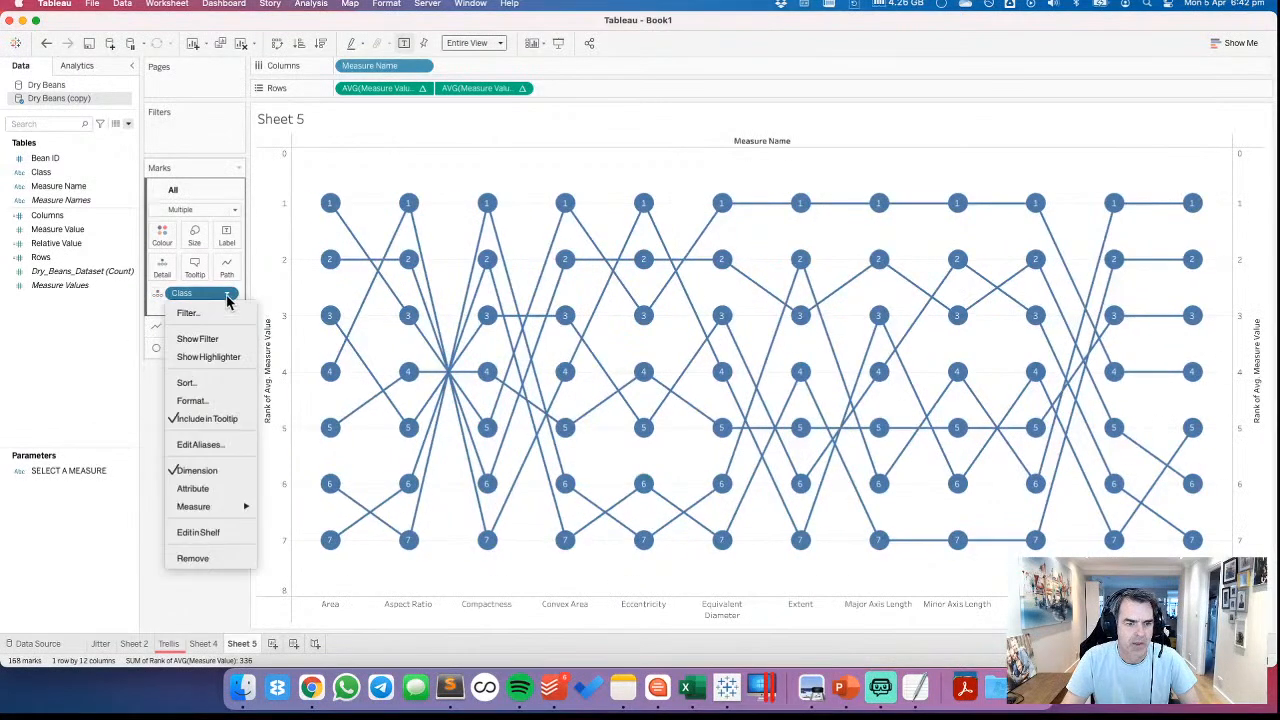
left_click(213, 363)
left_click(1215, 130)
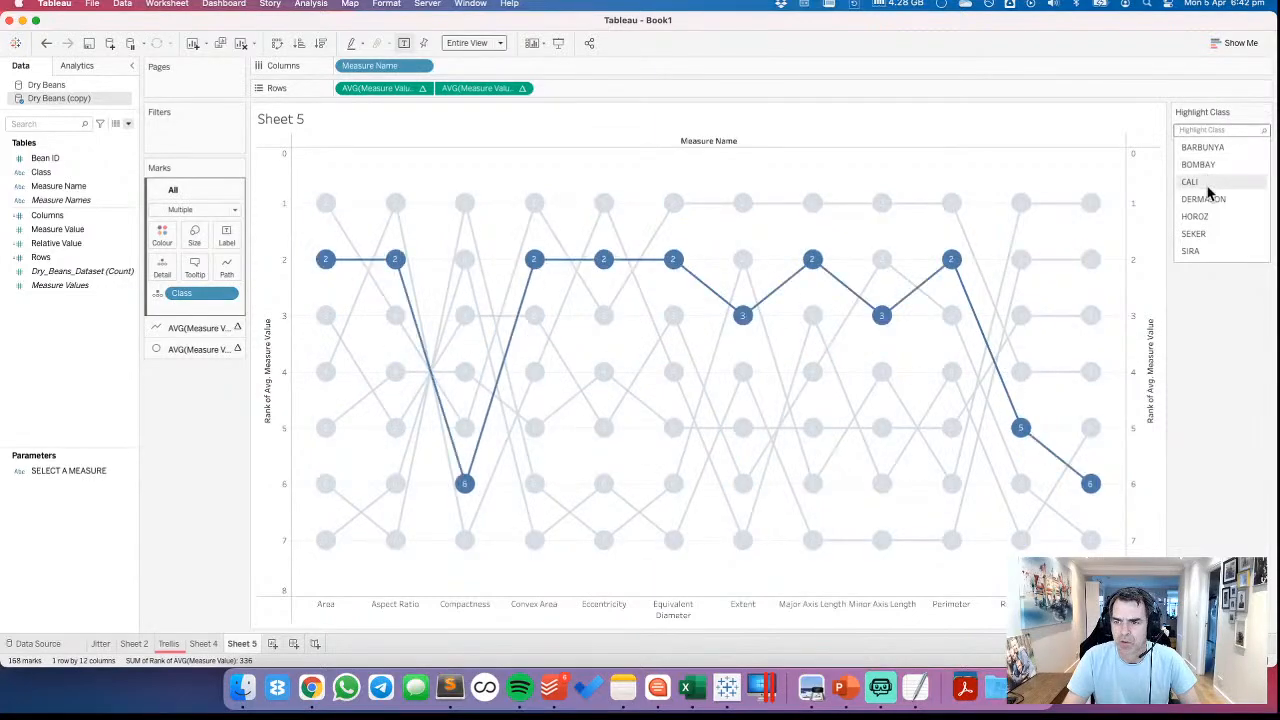
left_click(1205, 252)
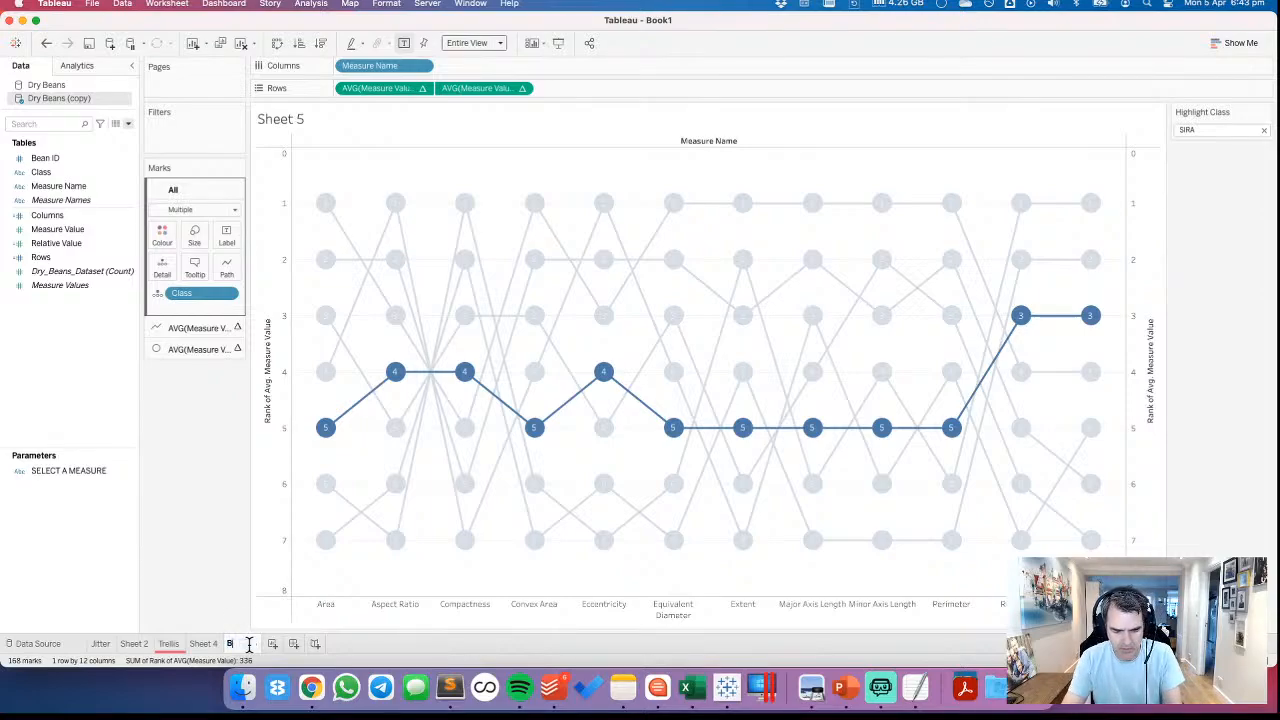
Rename the sheet as Bump Chart and duplicate it
type("p Chart")
key("Return")
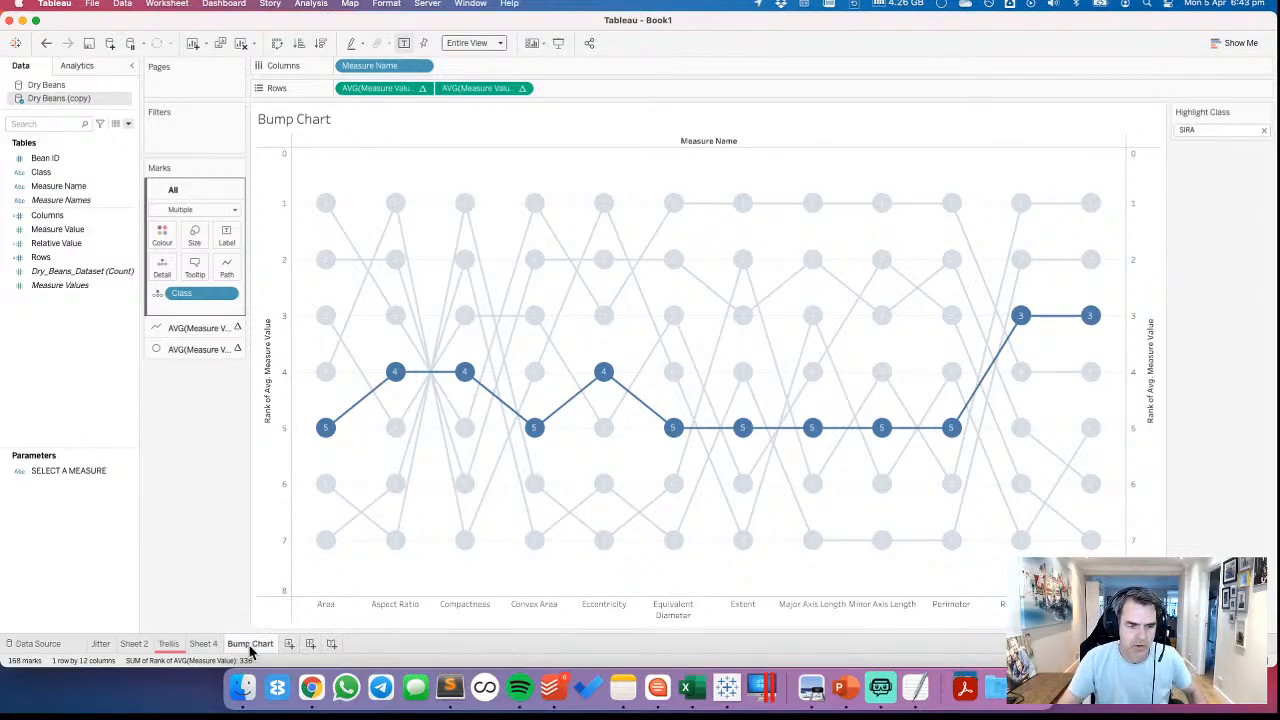
right_click(250, 646)
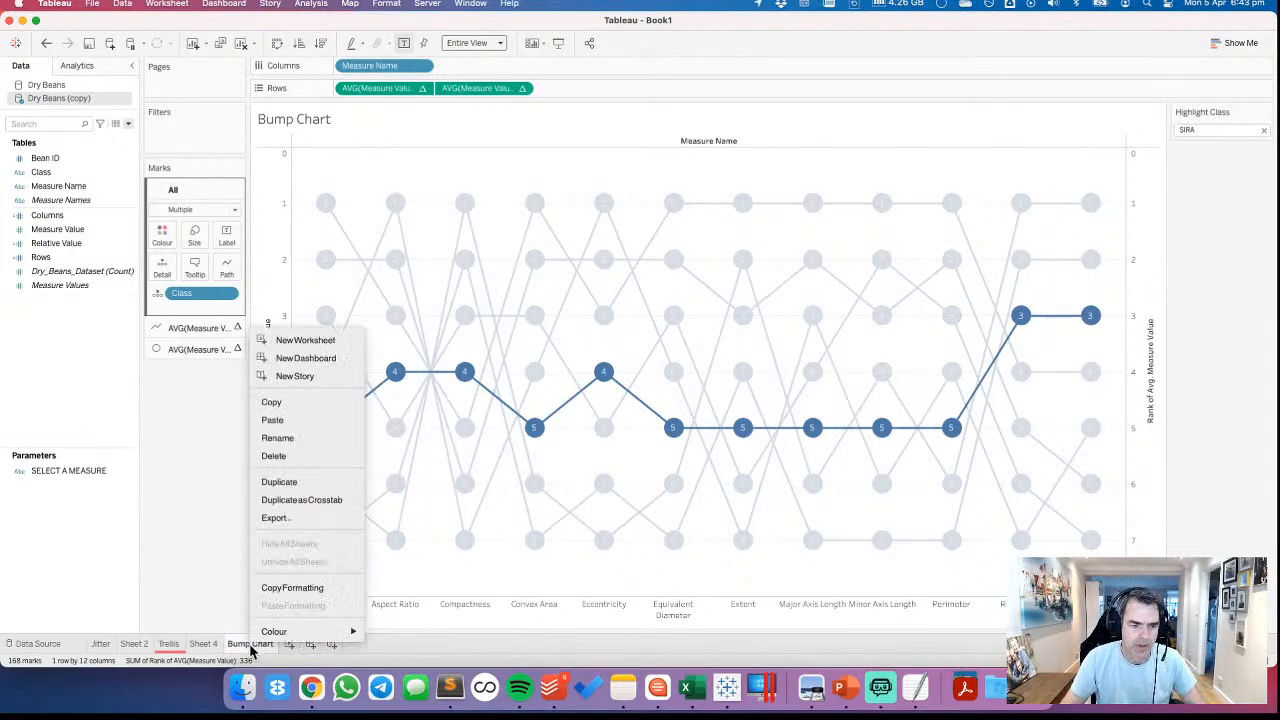
left_click(286, 484)
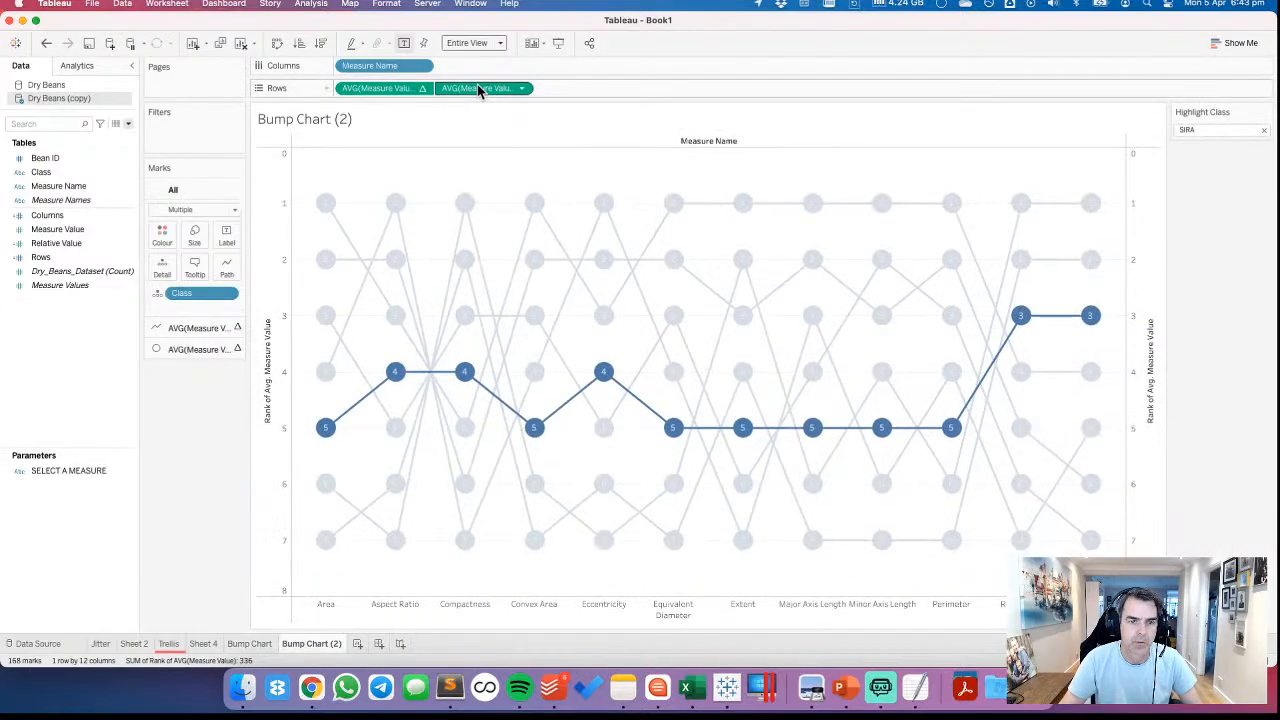
Remove the second rank measure from the duplicated sheet's rows, check the Relative Value calculation and replace the remaining rank measure with Relative Value
left_click_drag(478, 88, 476, 34)
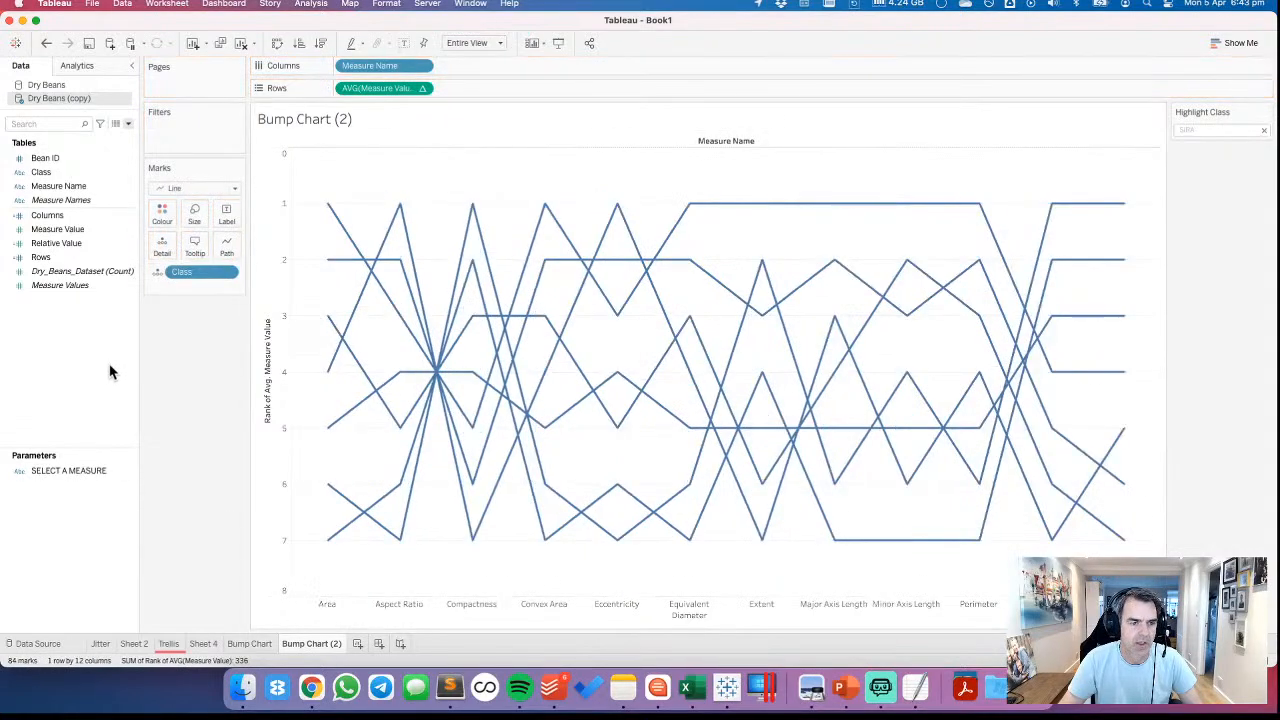
right_click(76, 244)
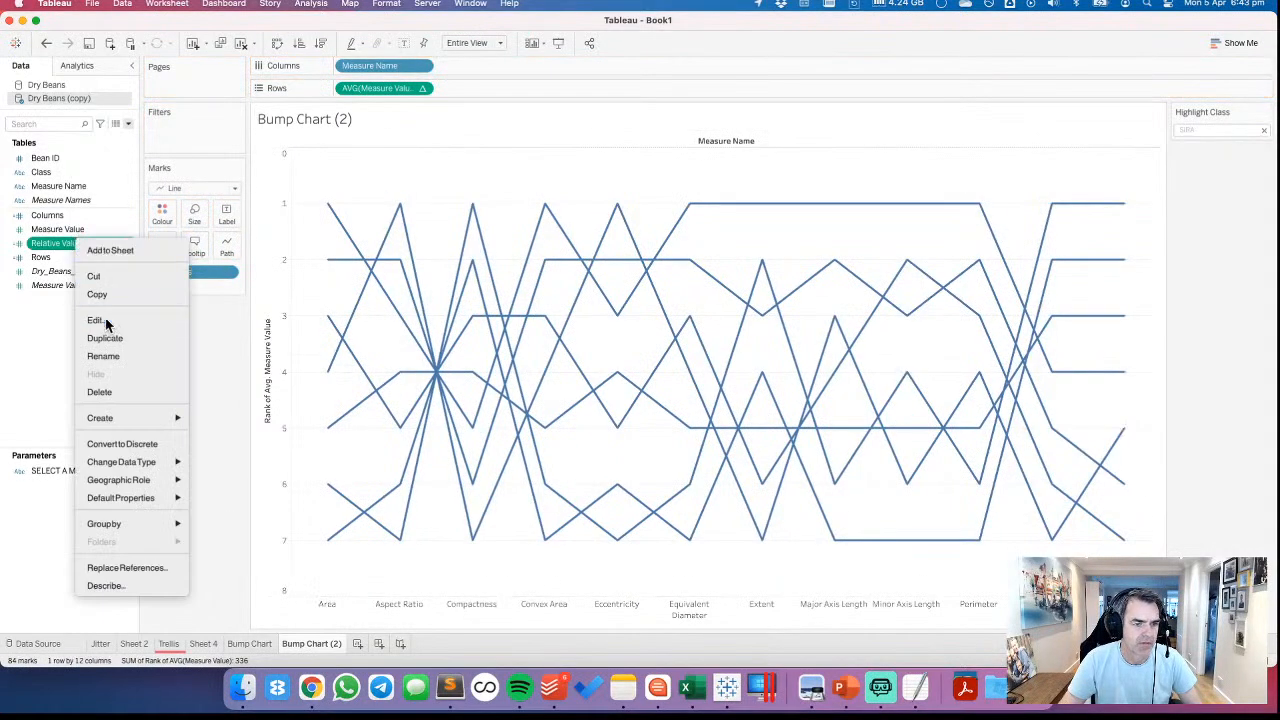
left_click(96, 320)
left_click(763, 530)
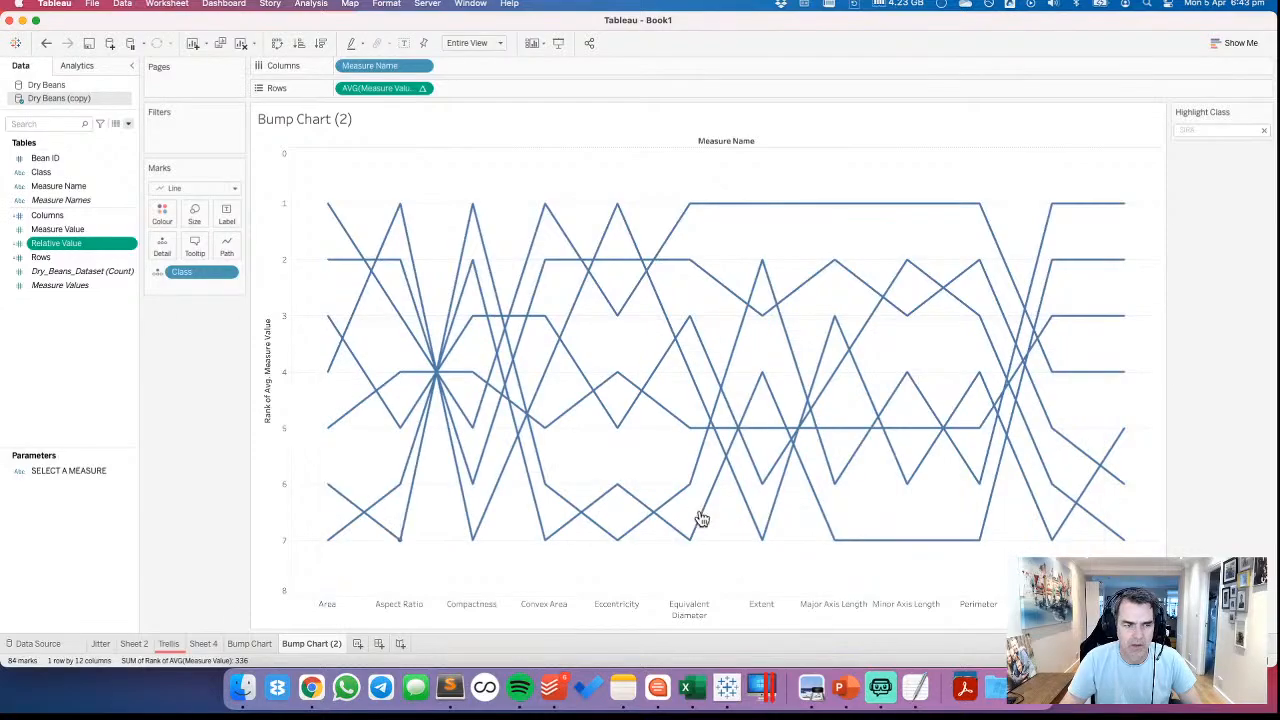
left_click_drag(60, 243, 390, 89)
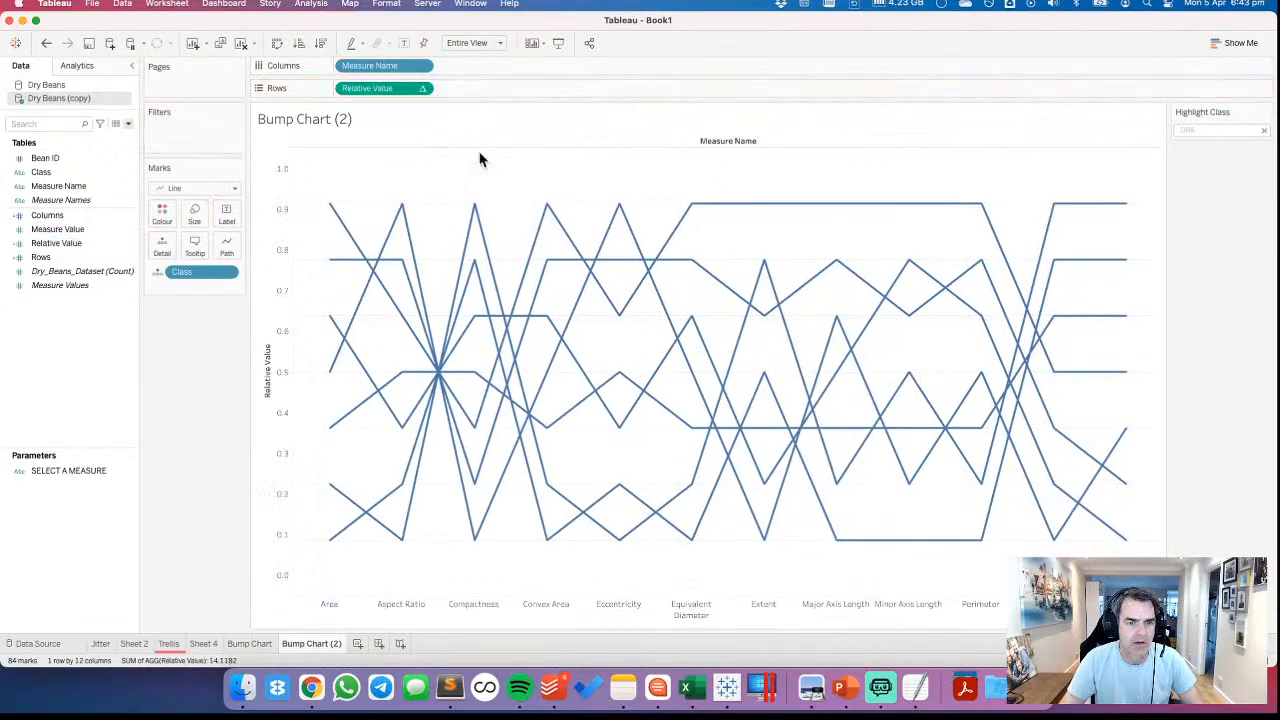
Set the Relative Value table calculation to compute using specific dimensions, with only Class selected
left_click(423, 89)
left_click(404, 309)
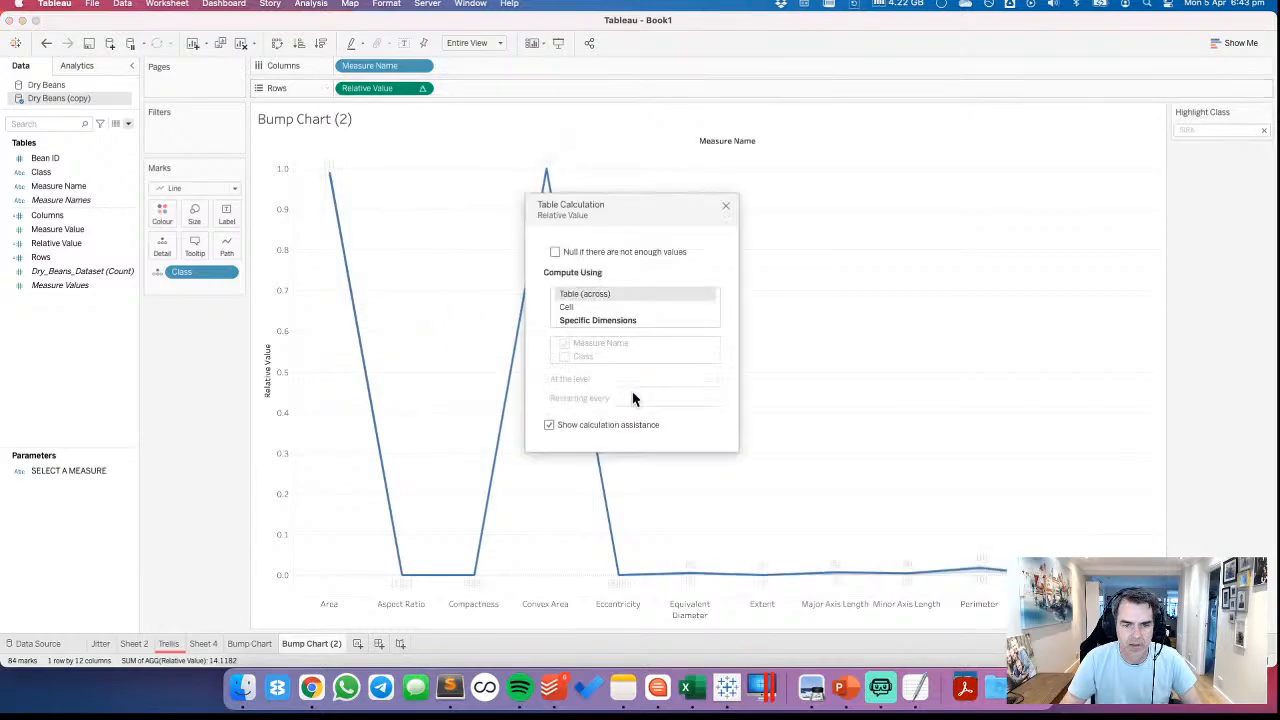
left_click(585, 321)
left_click(565, 343)
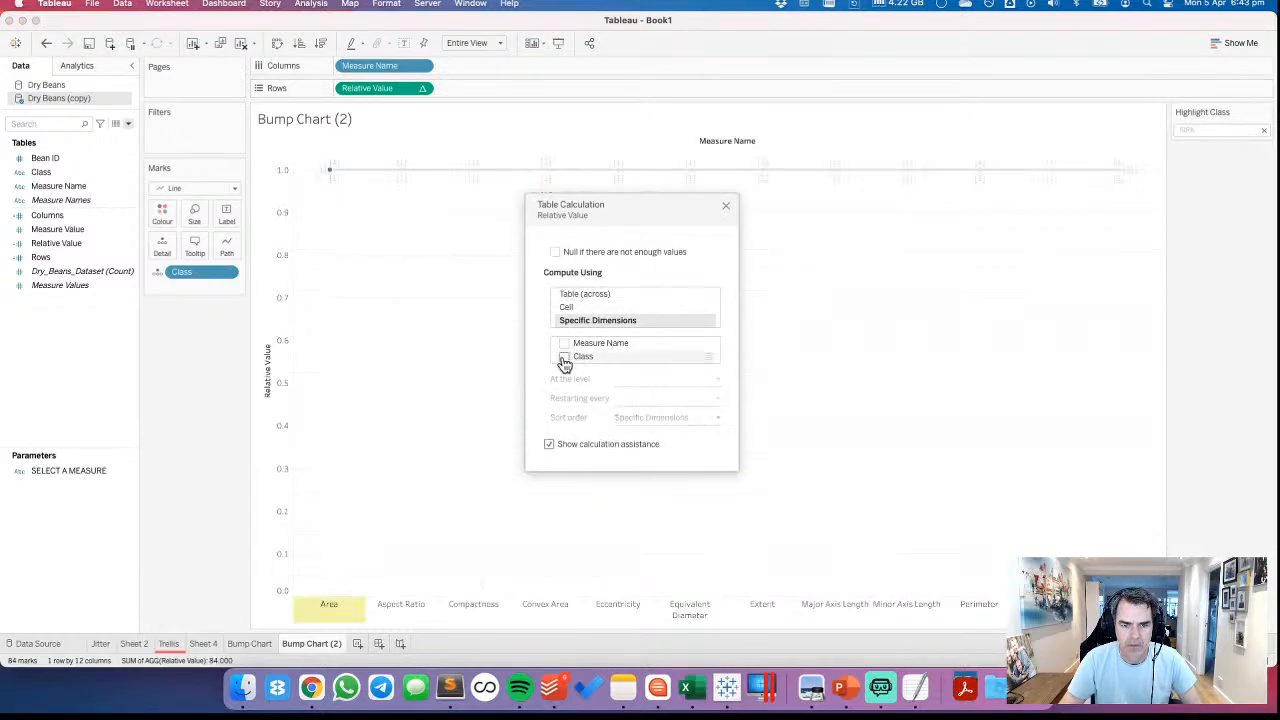
left_click(565, 357)
left_click(726, 208)
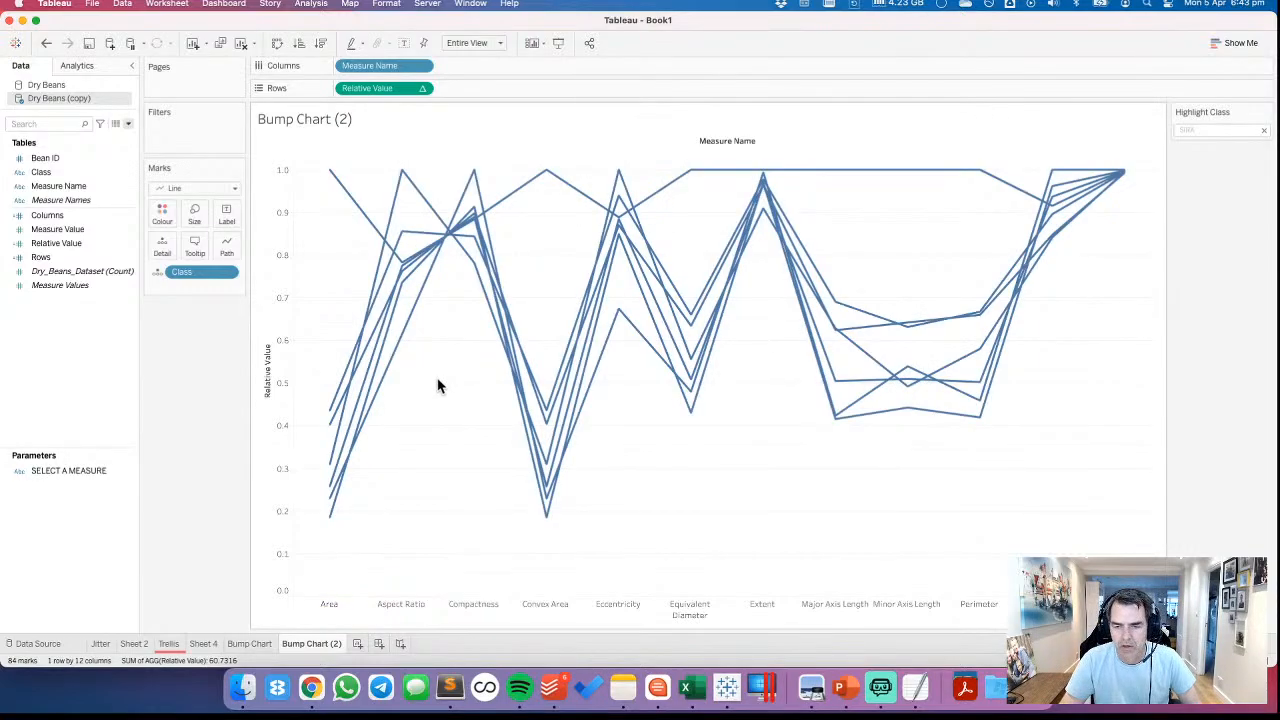
Compare the relative values on the Trellis sheet with the lines on Bump Chart (2)
left_click(200, 643)
left_click(172, 645)
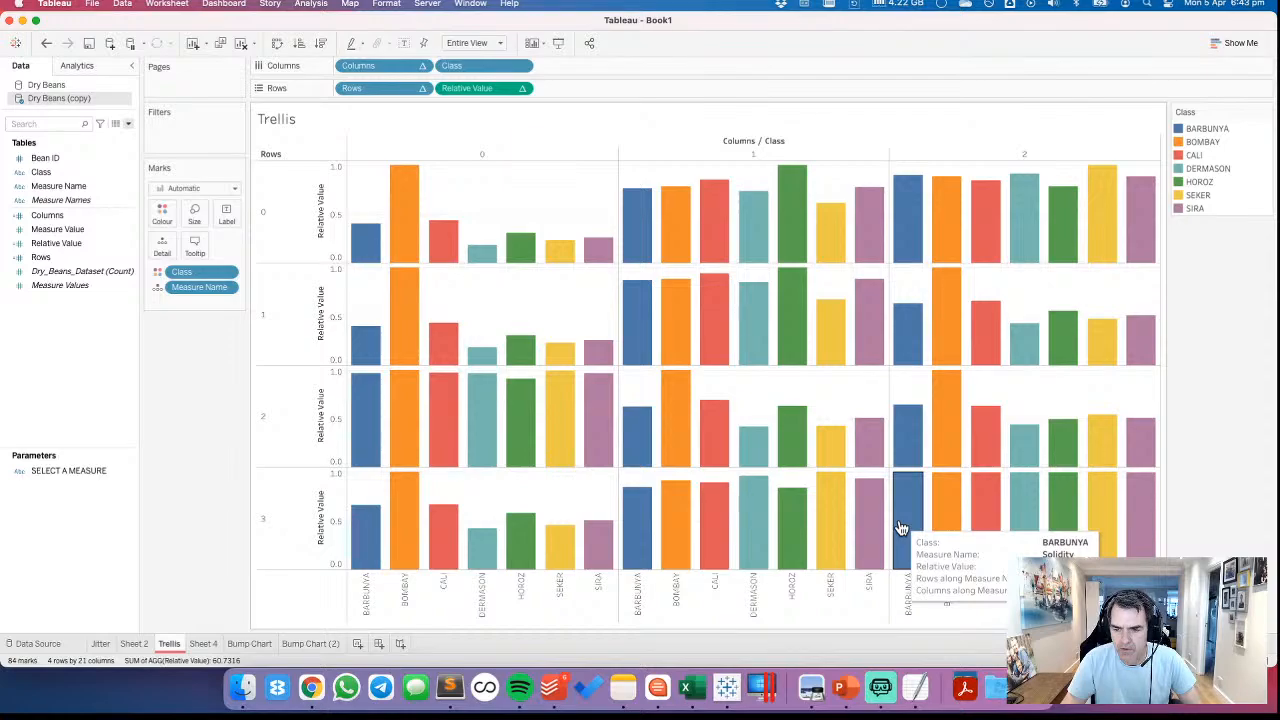
left_click(310, 643)
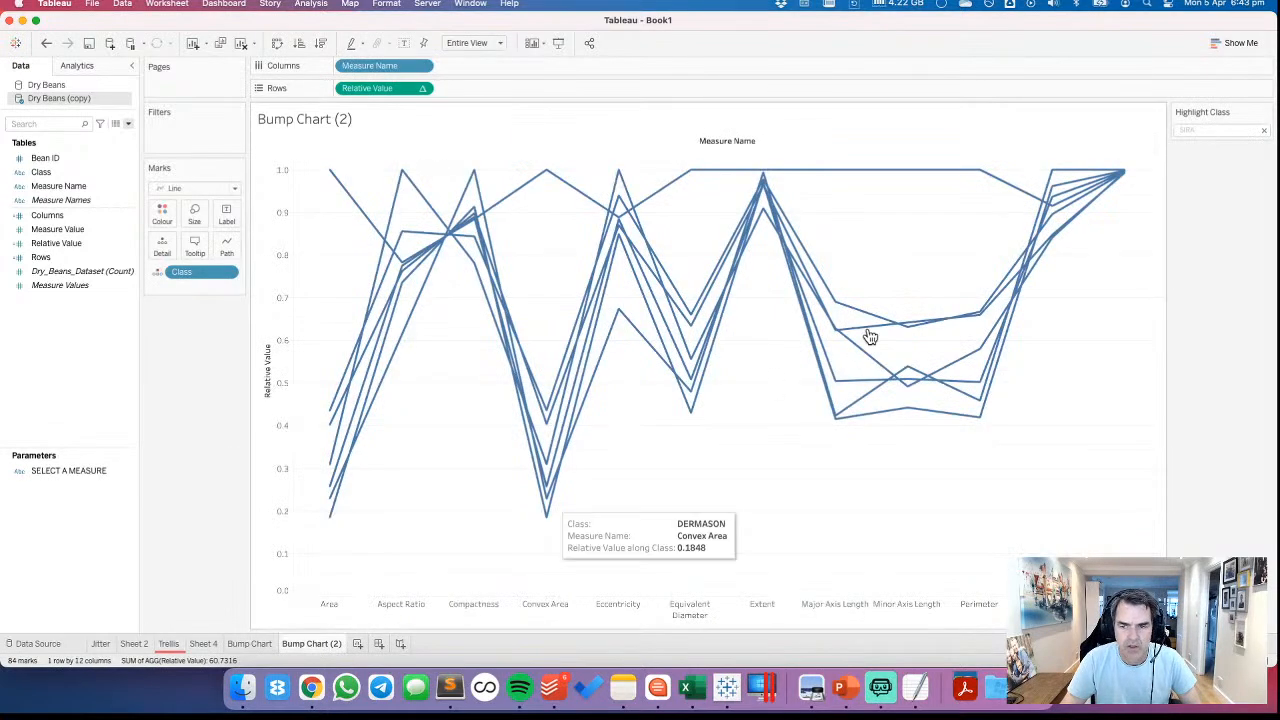
mouse_move(1133, 181)
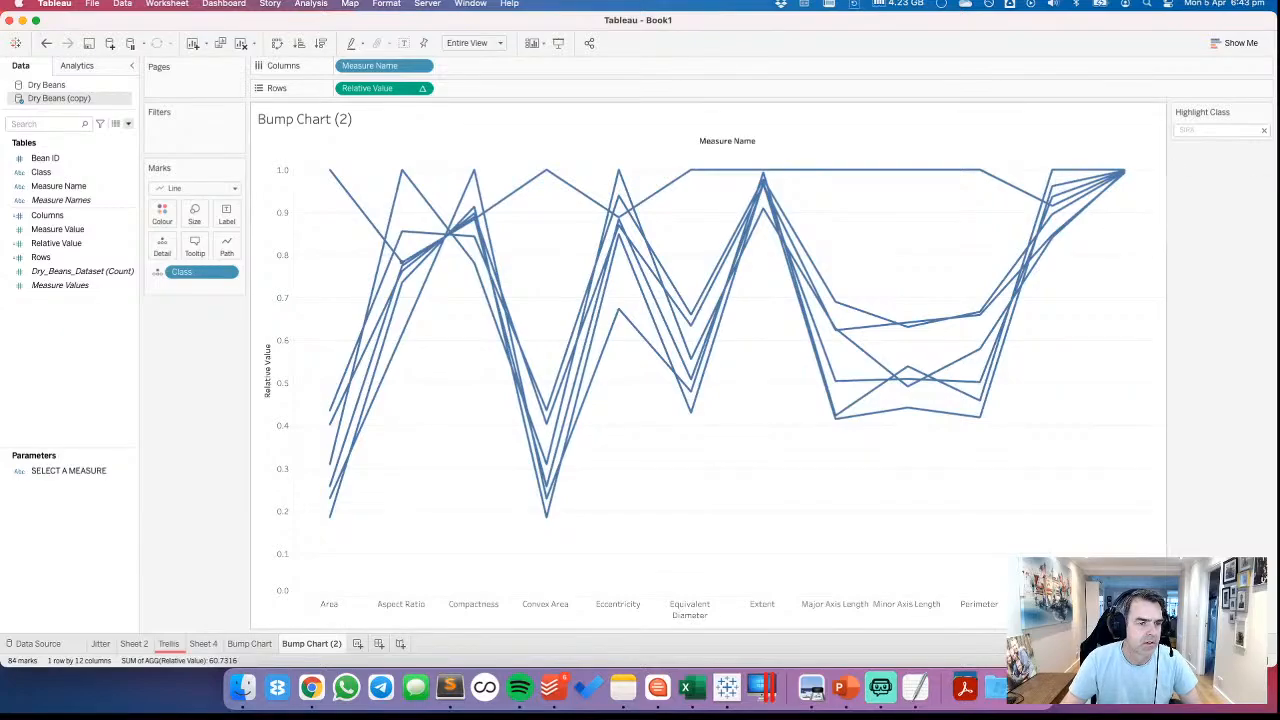
left_click(50, 217)
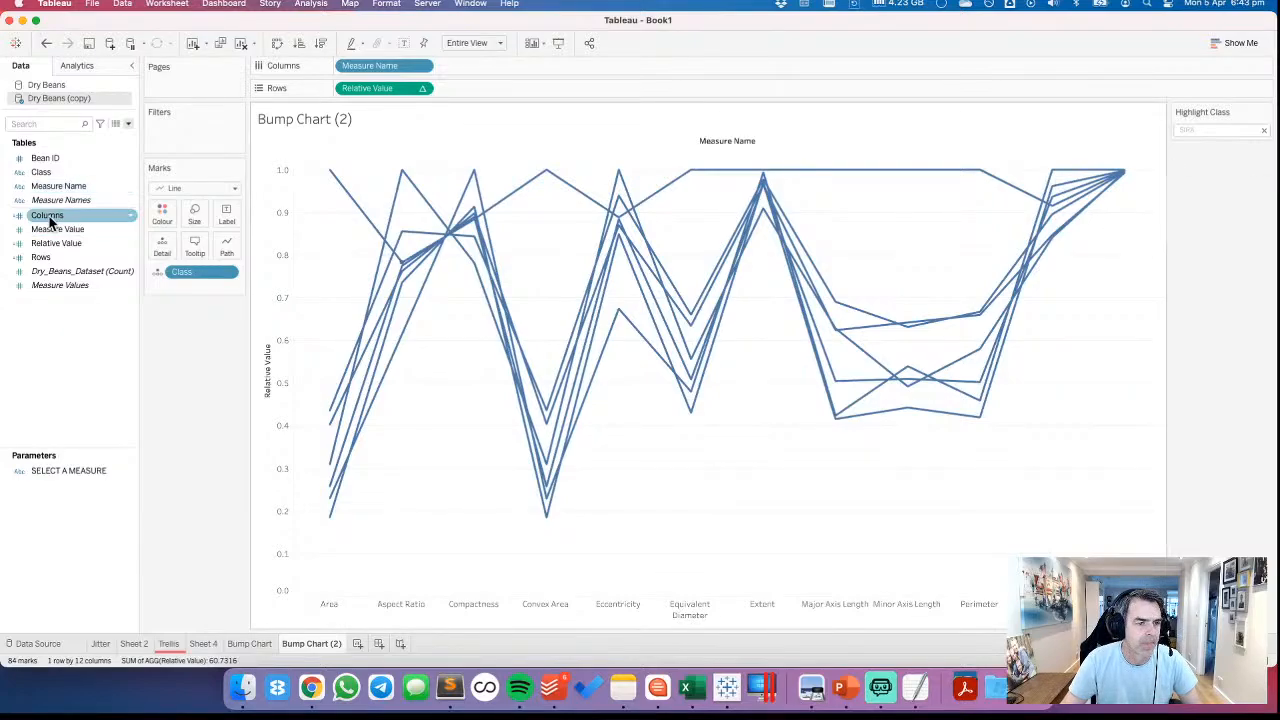
Switch to Finder and search this Mac for files named "parallel coordinates"
left_click(313, 688)
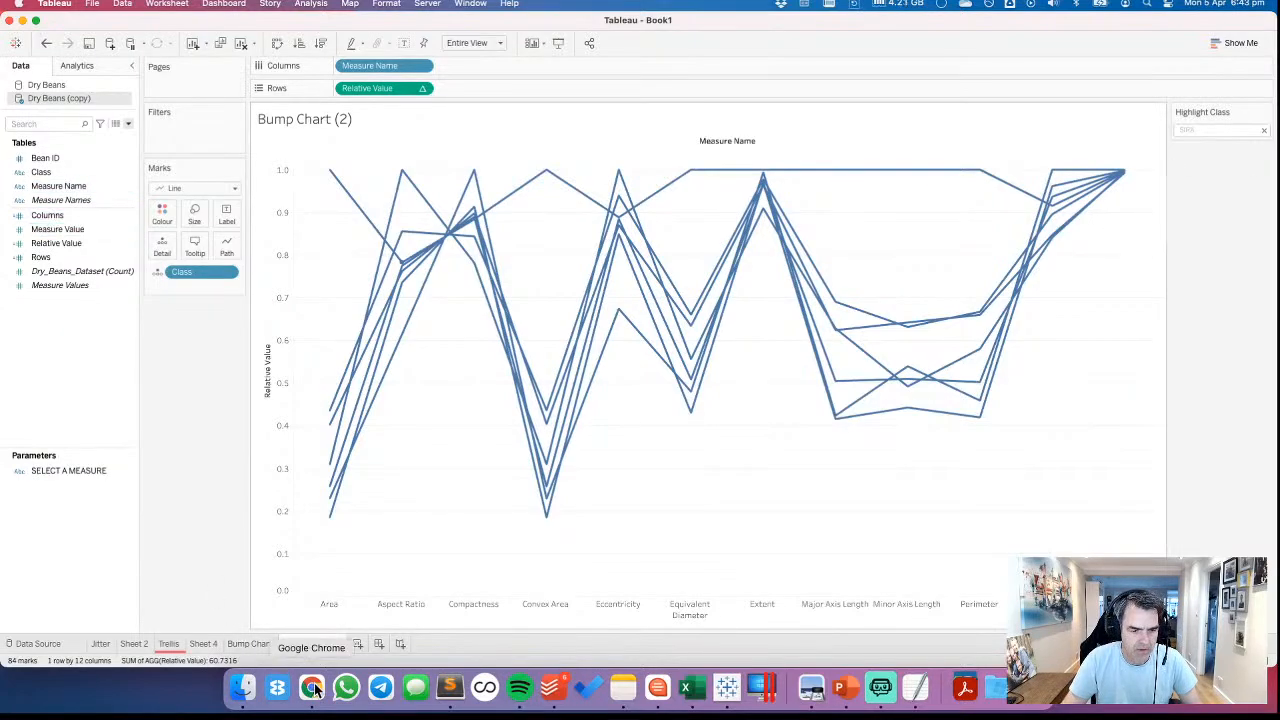
left_click(242, 688)
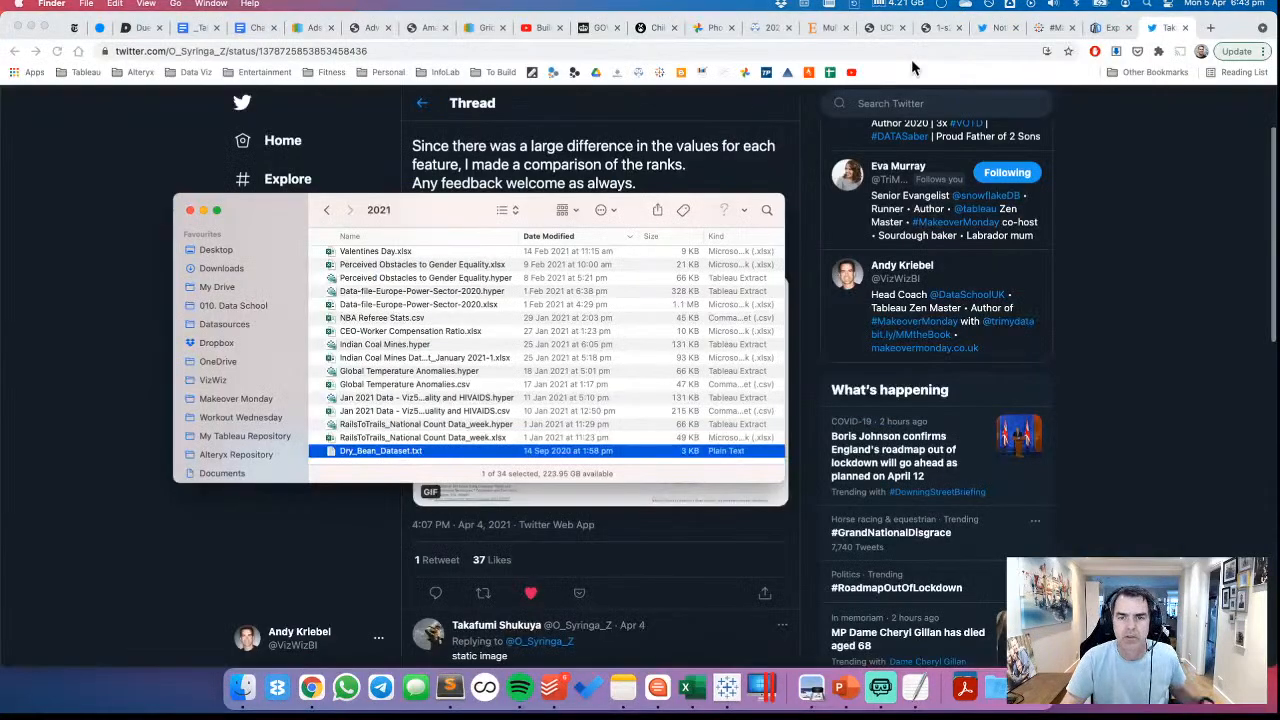
left_click(767, 211)
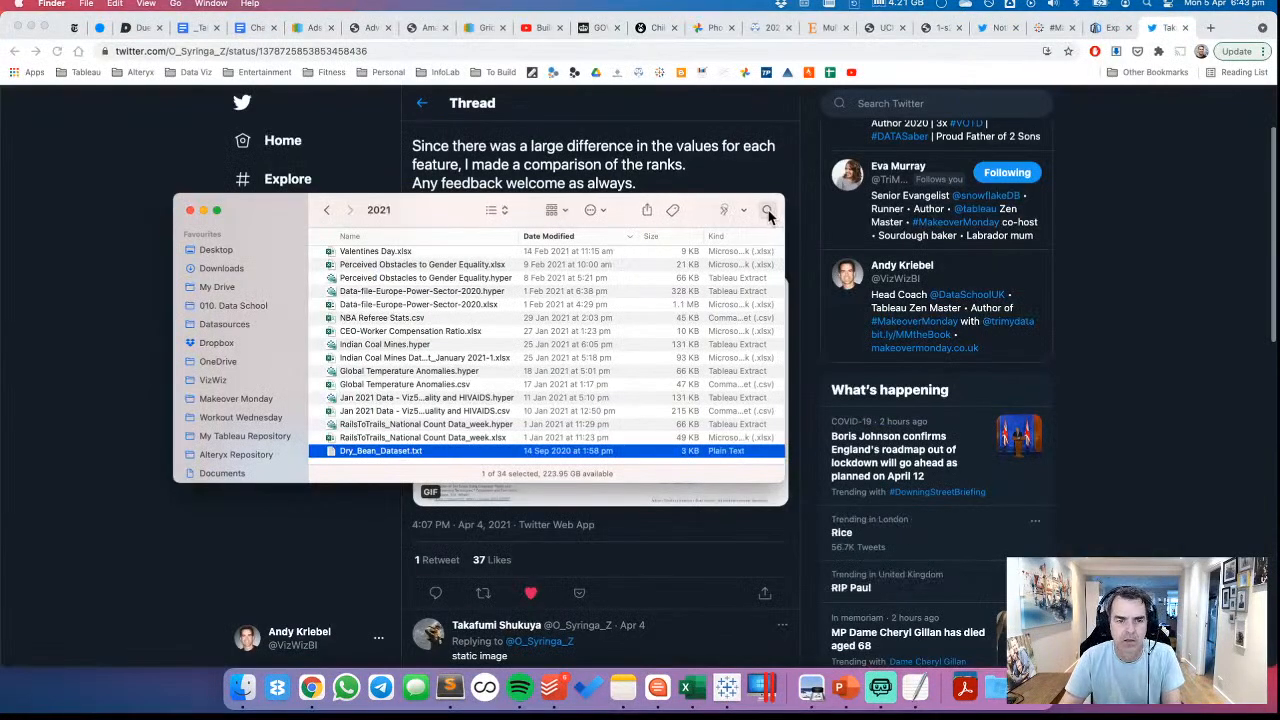
type("para")
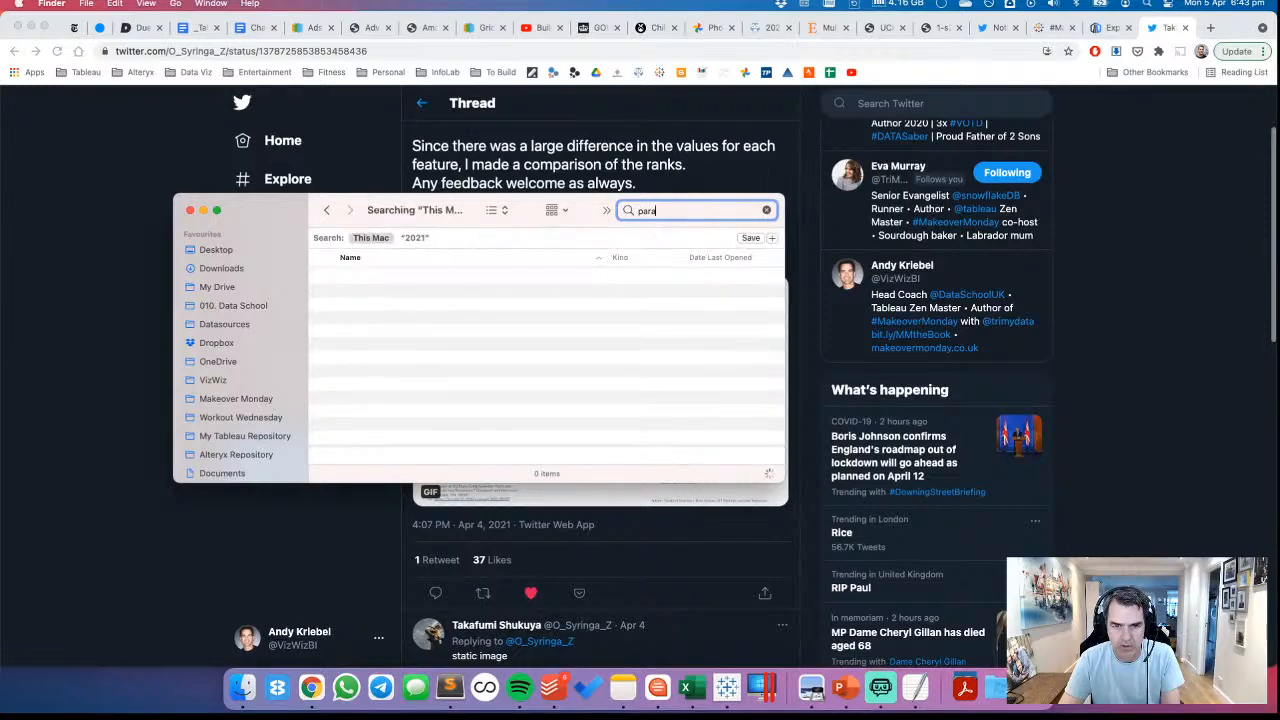
type("llel")
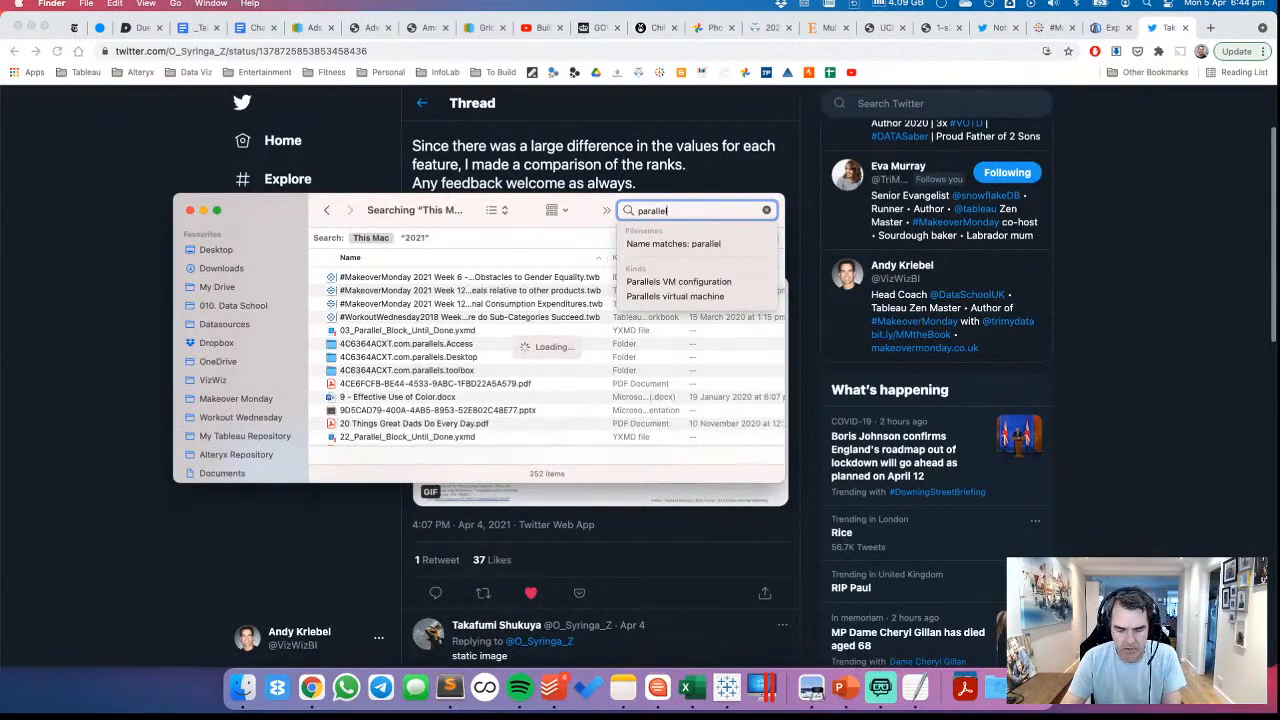
type(" coordinates")
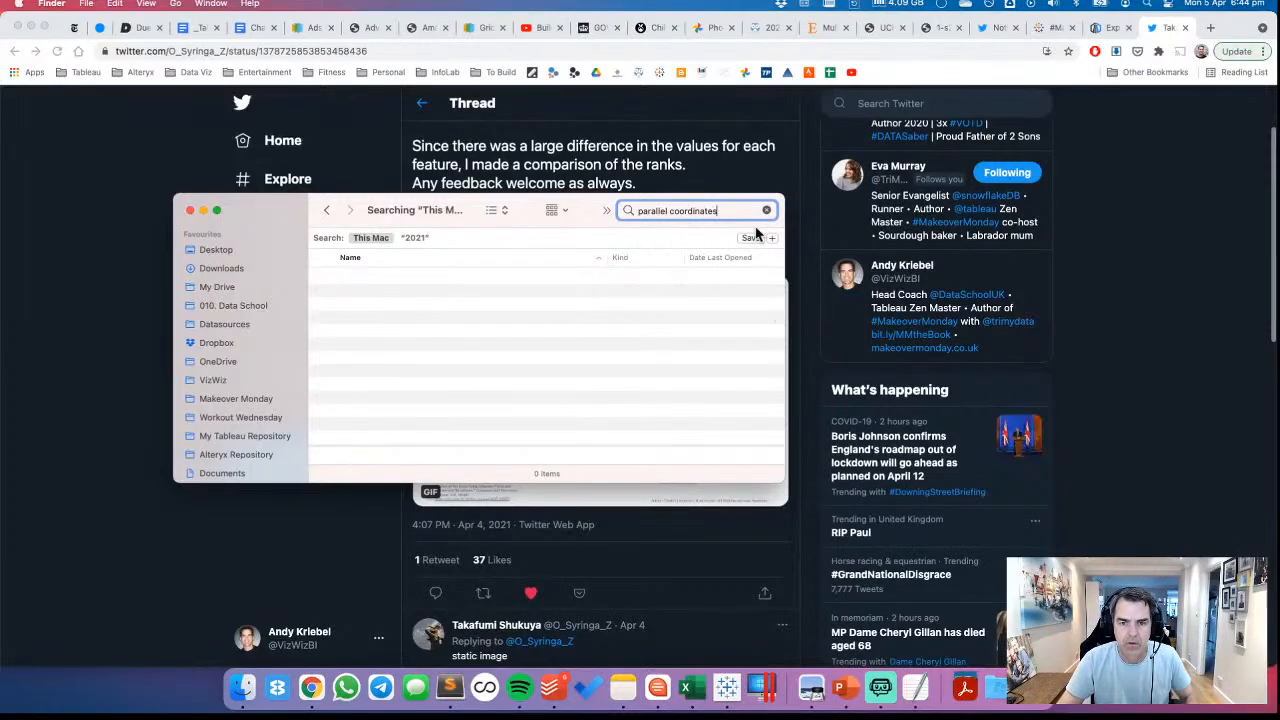
key("Return")
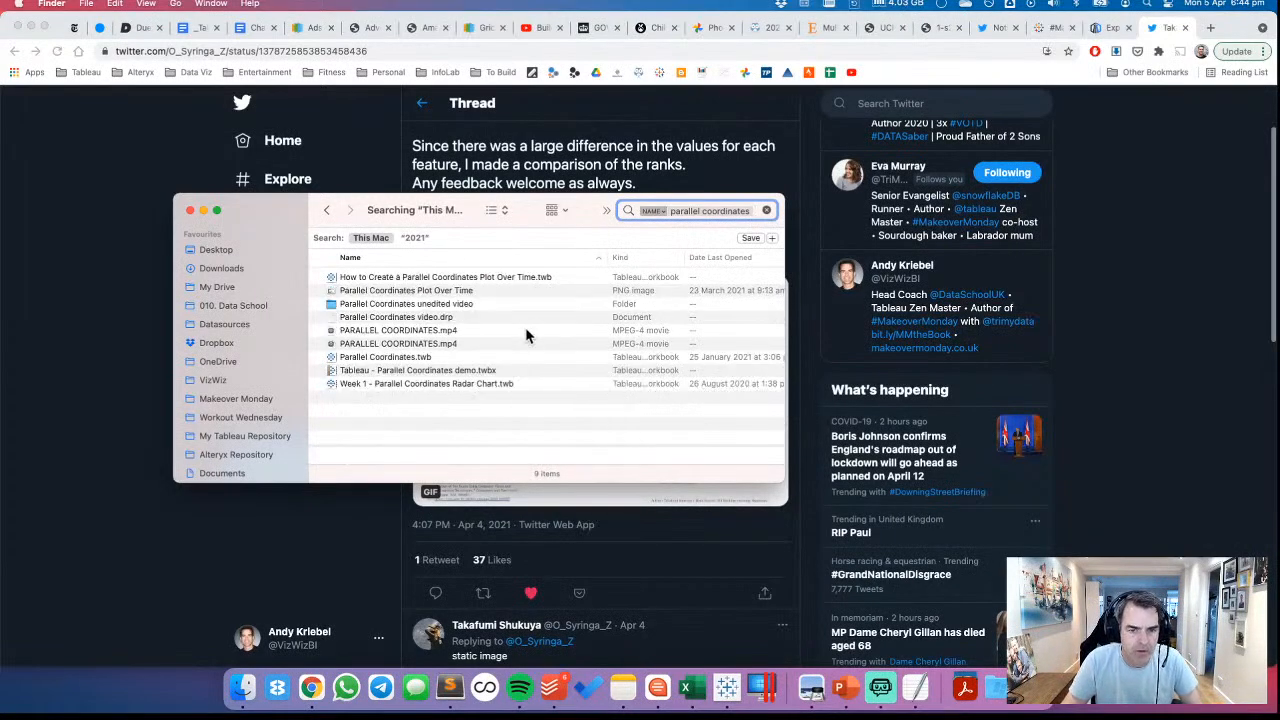
Open the Parallel Coordinates.twb workbook from the search results and bring it up in Tableau
left_click(430, 278)
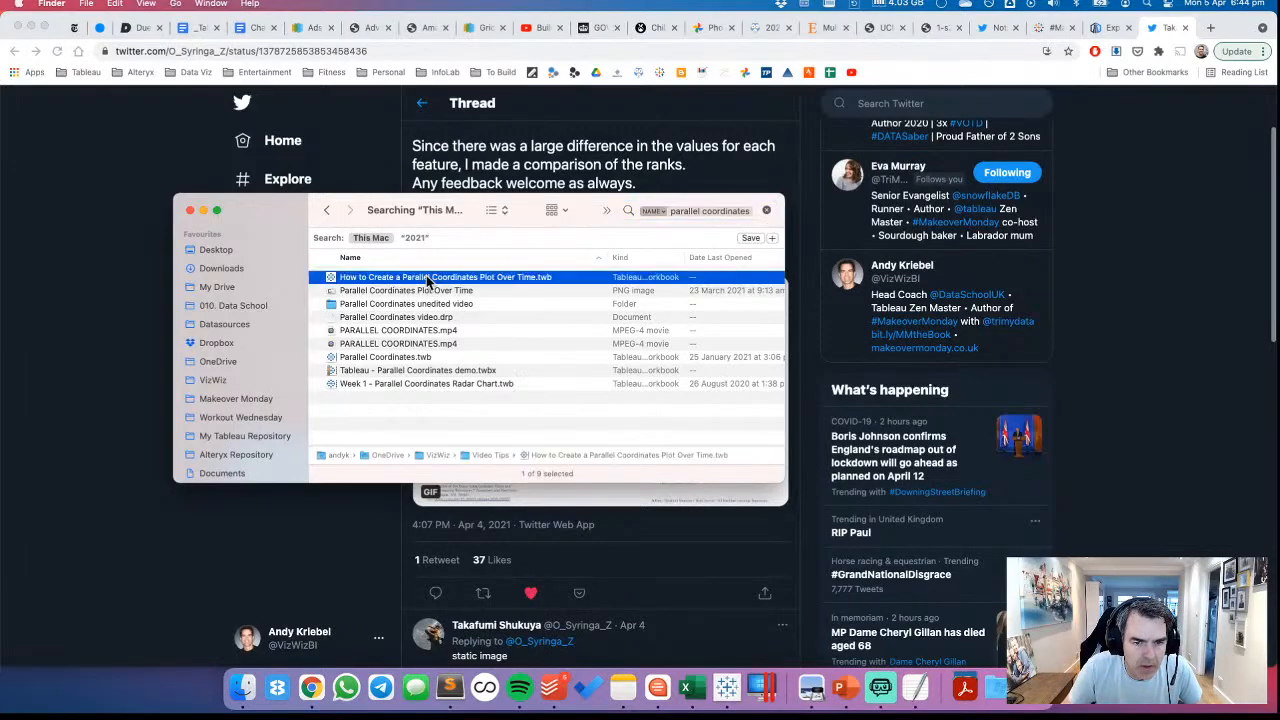
left_click(390, 359)
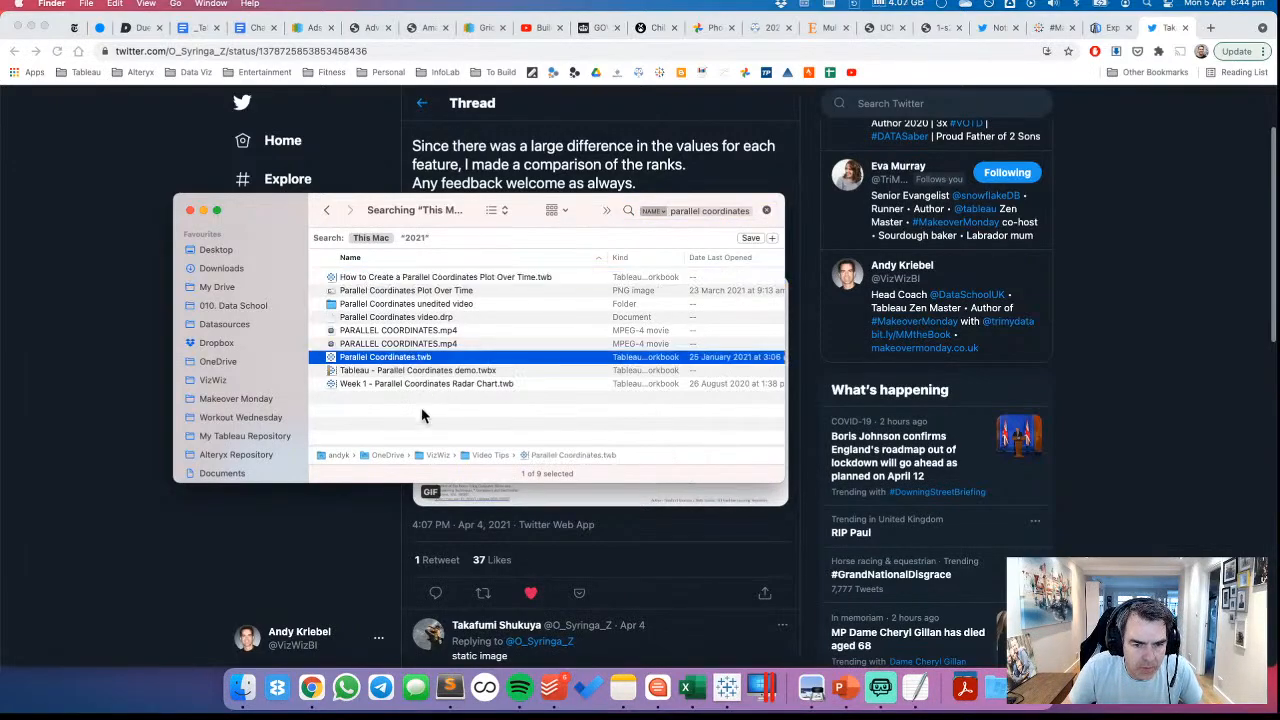
double_click(376, 360)
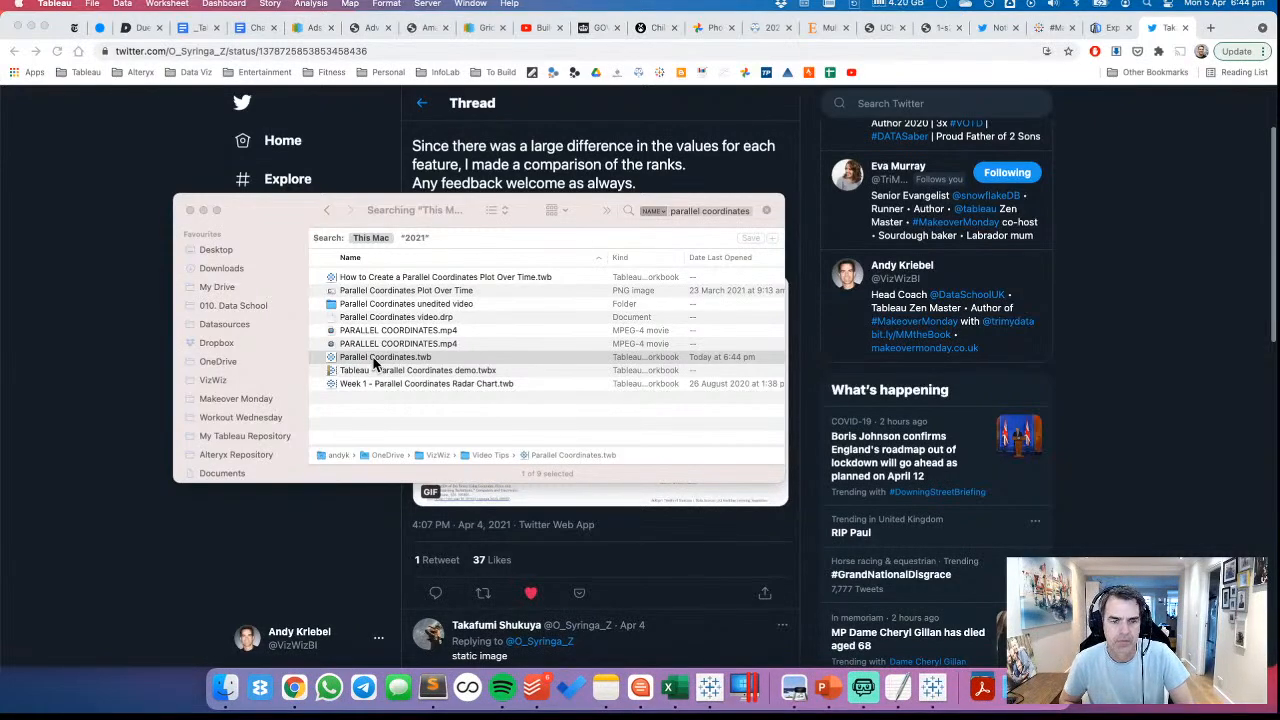
left_click(280, 515)
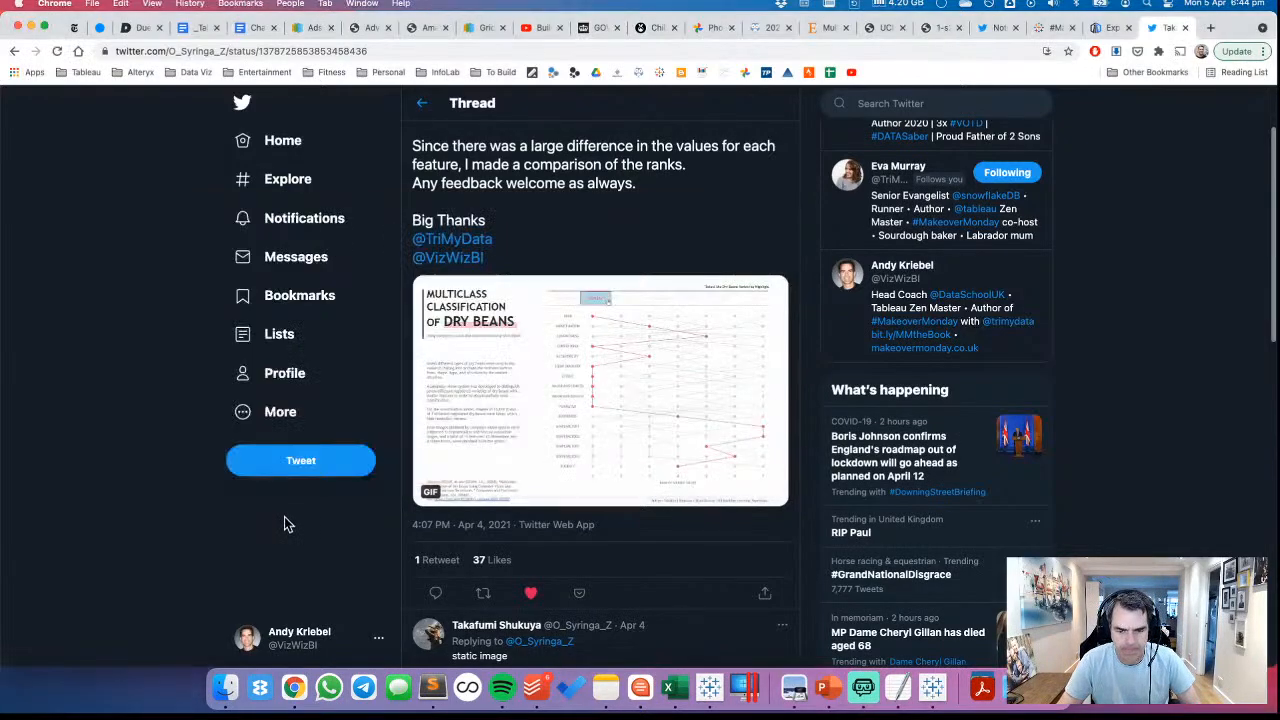
left_click(708, 690)
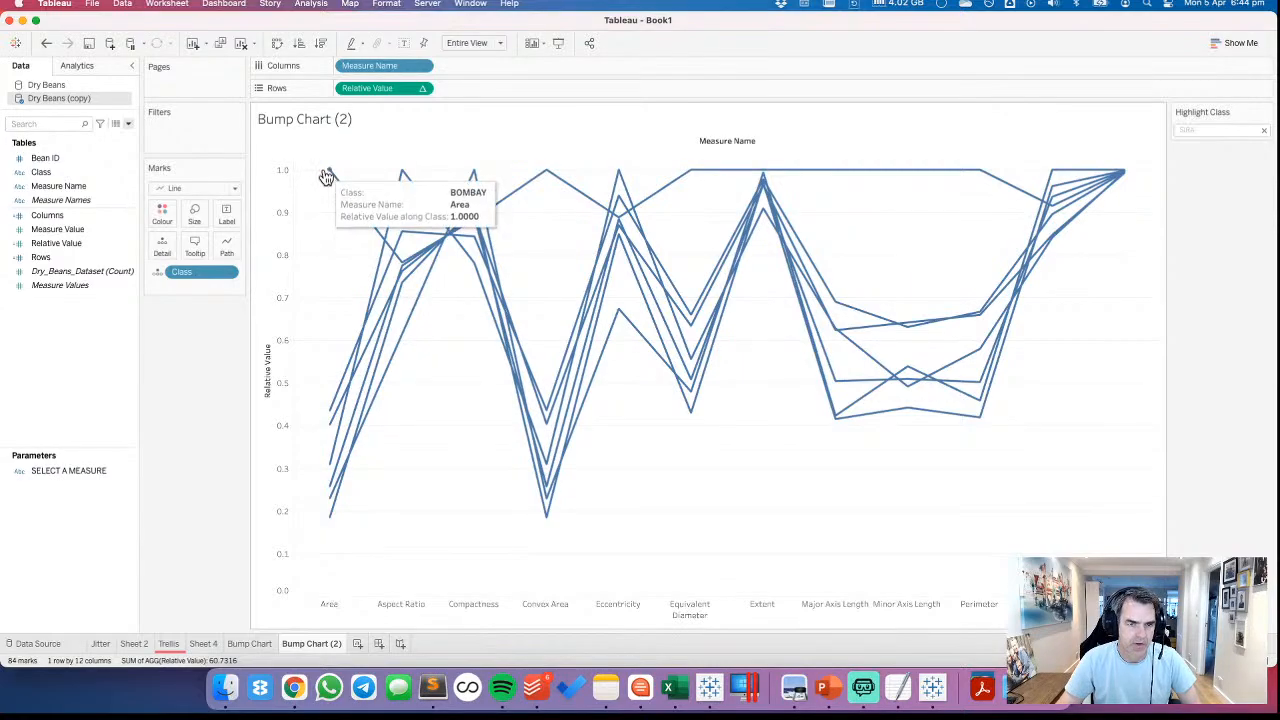
key("super+n")
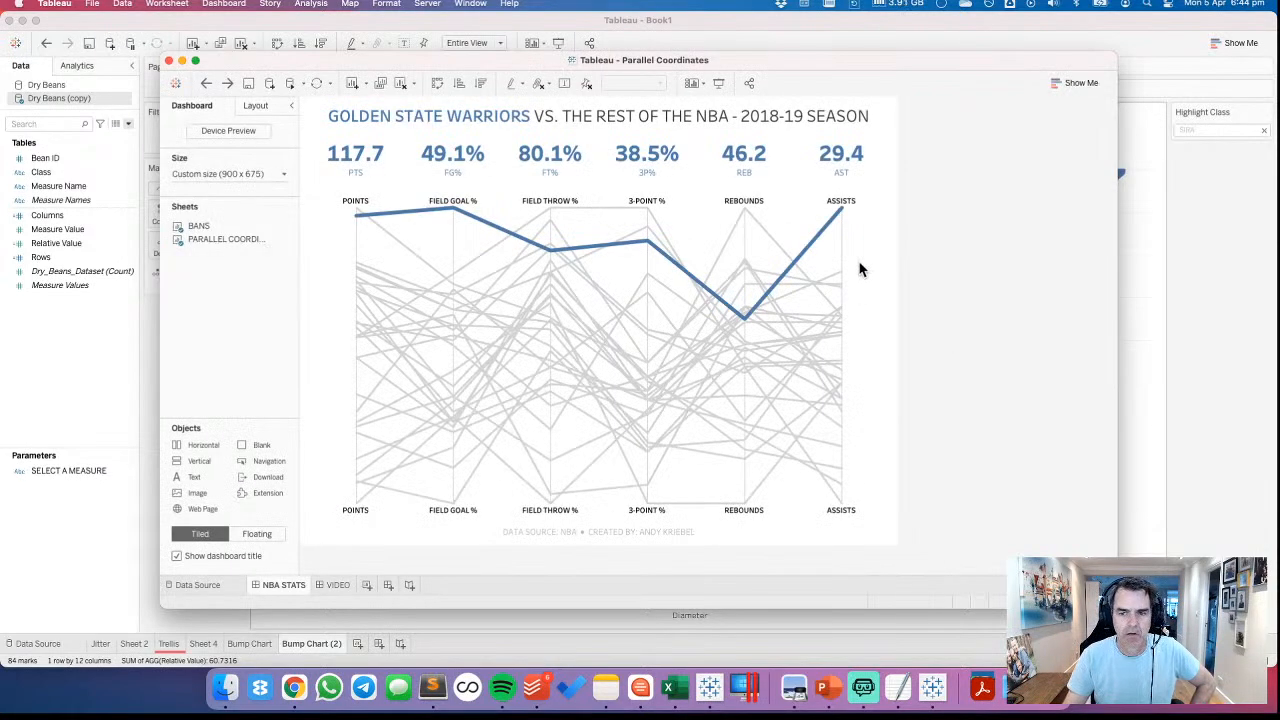
Go to the PARALLEL COORDINATES sheet, open the FIELD GOAL % calculation for editing and copy its whole formula
left_click(338, 339)
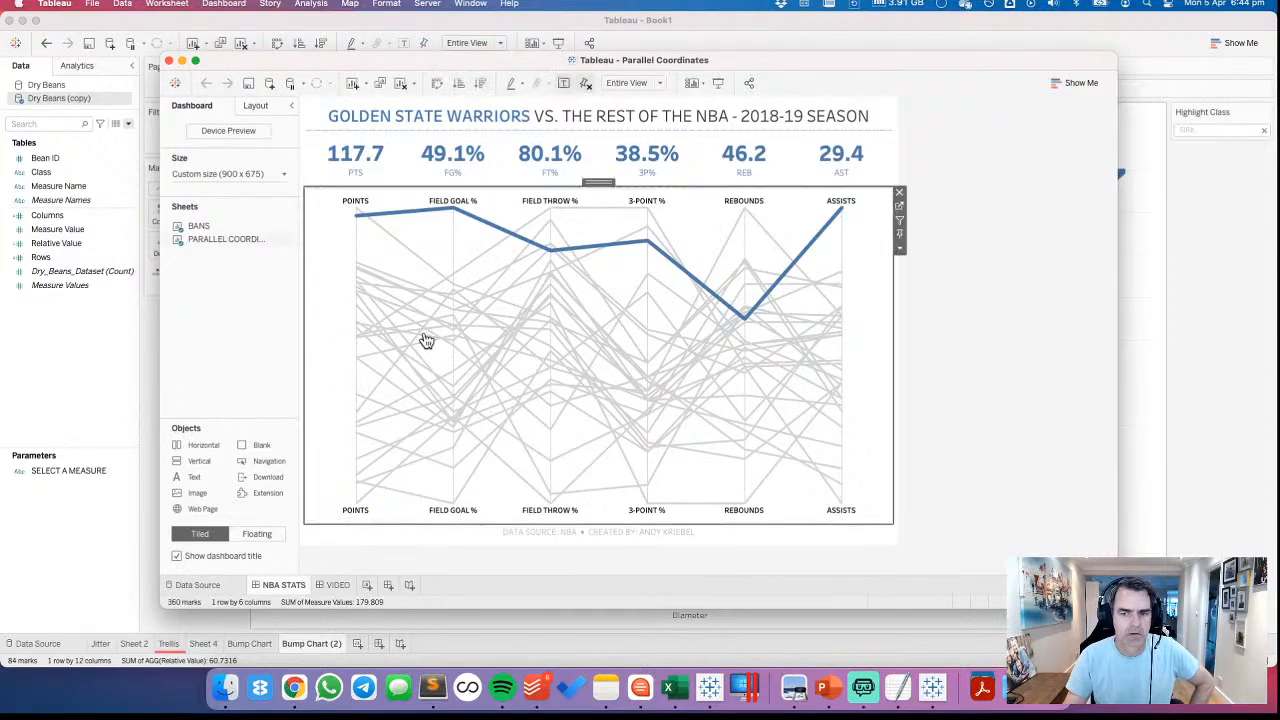
left_click(903, 213)
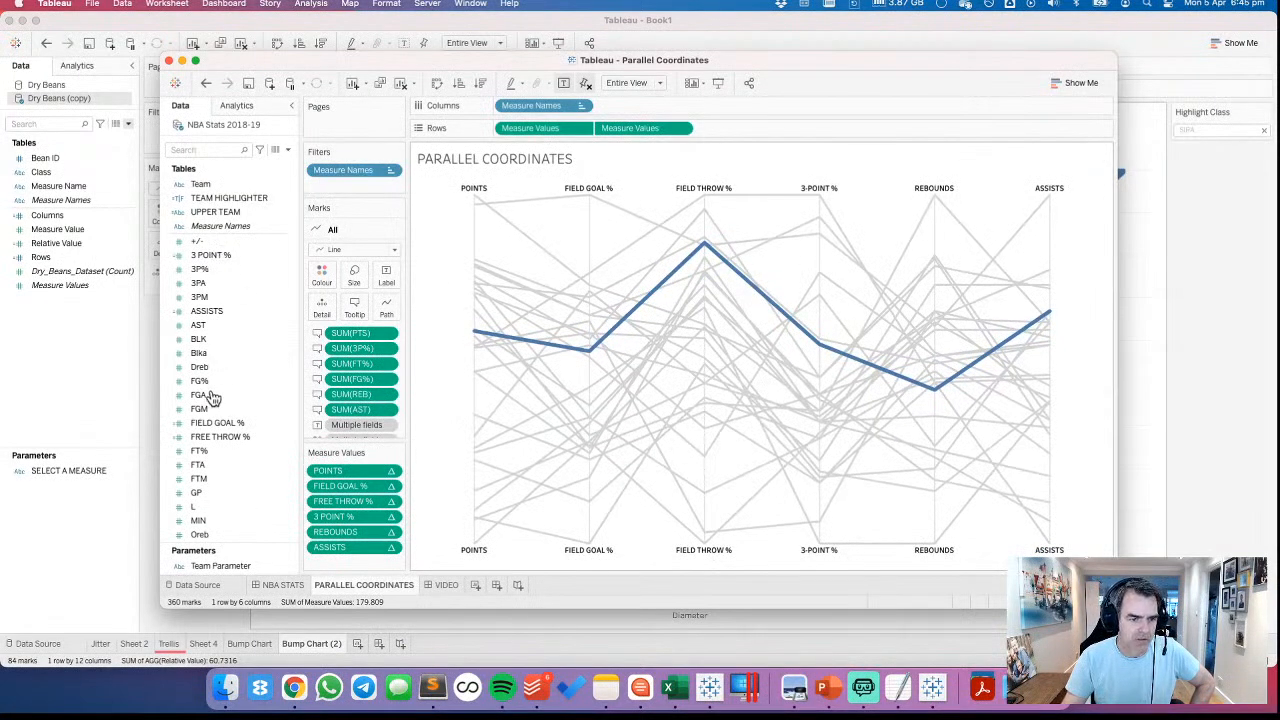
left_click(218, 438)
right_click(218, 424)
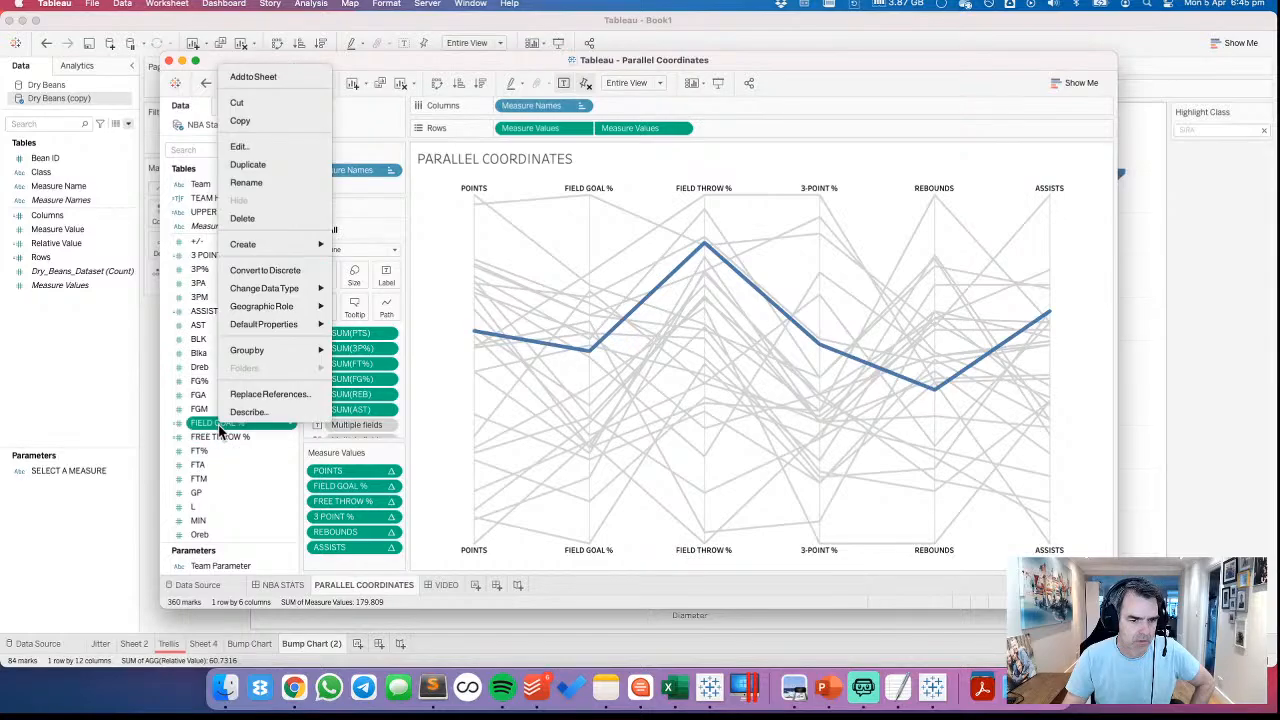
left_click(247, 150)
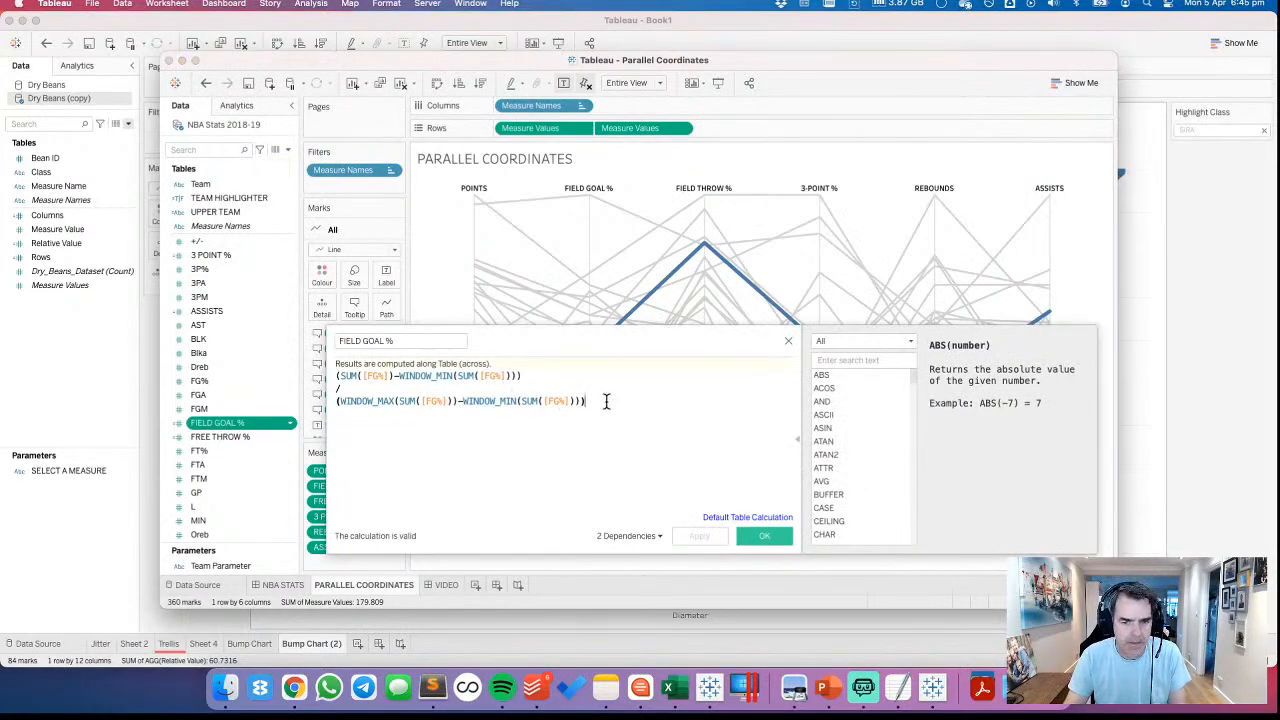
left_click_drag(605, 401, 255, 370)
key("ctrl+c")
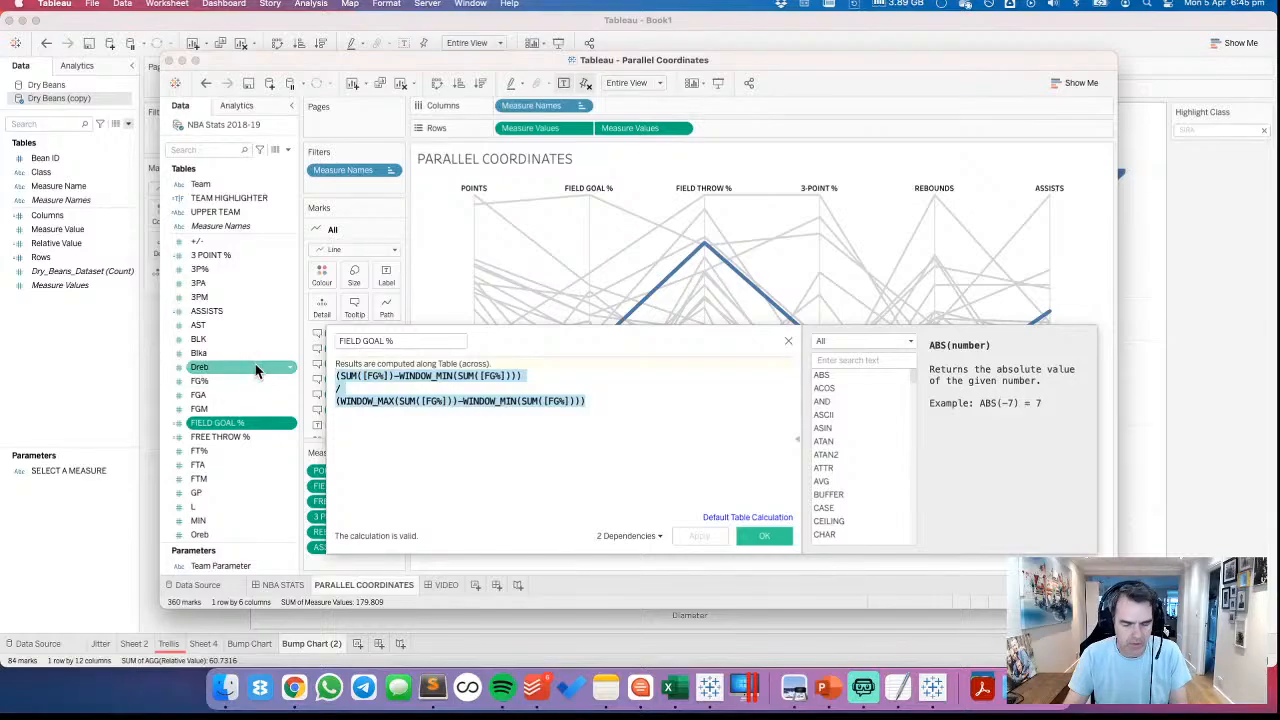
Switch back to the Book1 workbook and replace the Relative Value formula with the copied FIELD GOAL % formula
key("super+grave")
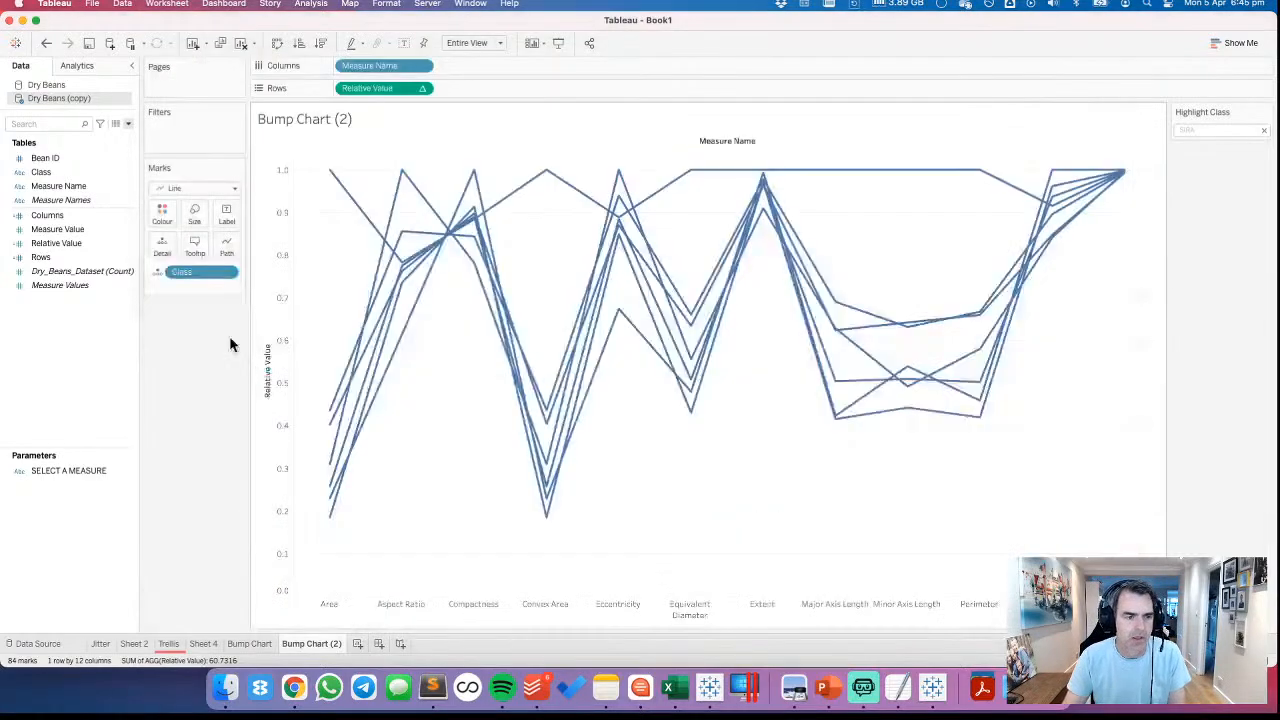
right_click(75, 243)
left_click(110, 322)
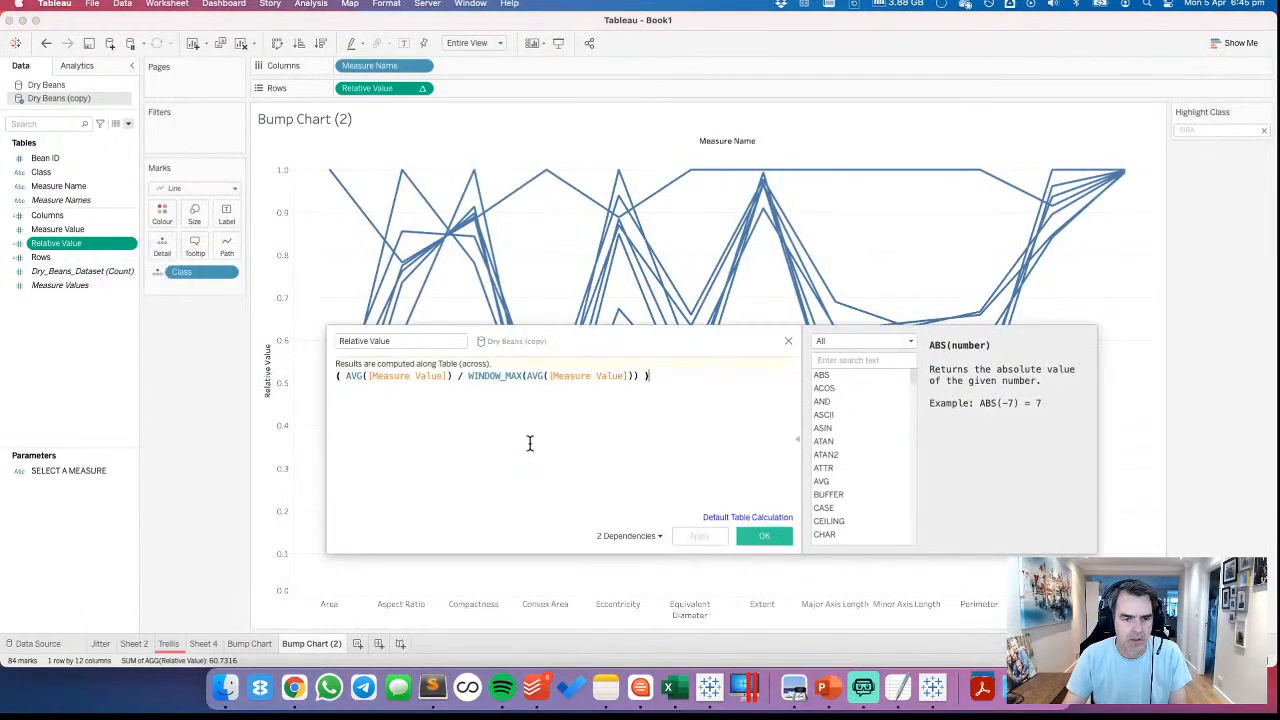
key("ctrl+a")
key("ctrl+v")
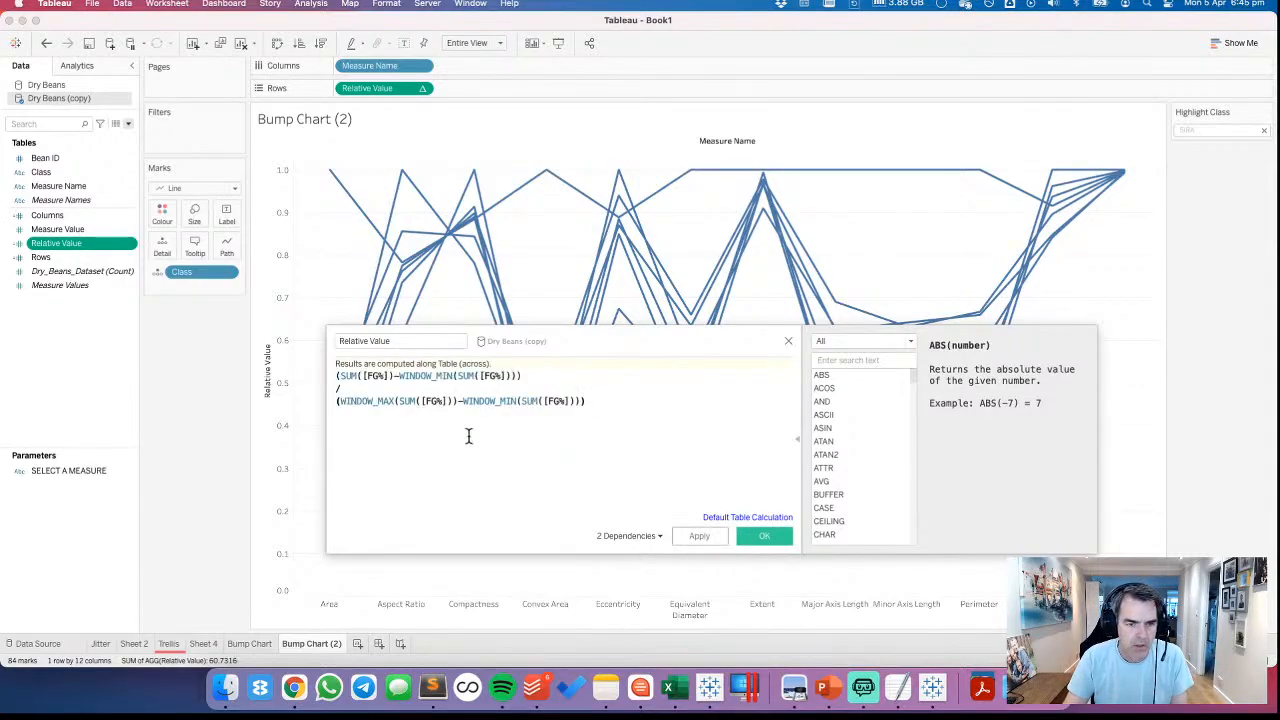
Replace every [FG%] reference in the Relative Value formula with [Measure Value]
left_click_drag(70, 230, 426, 411)
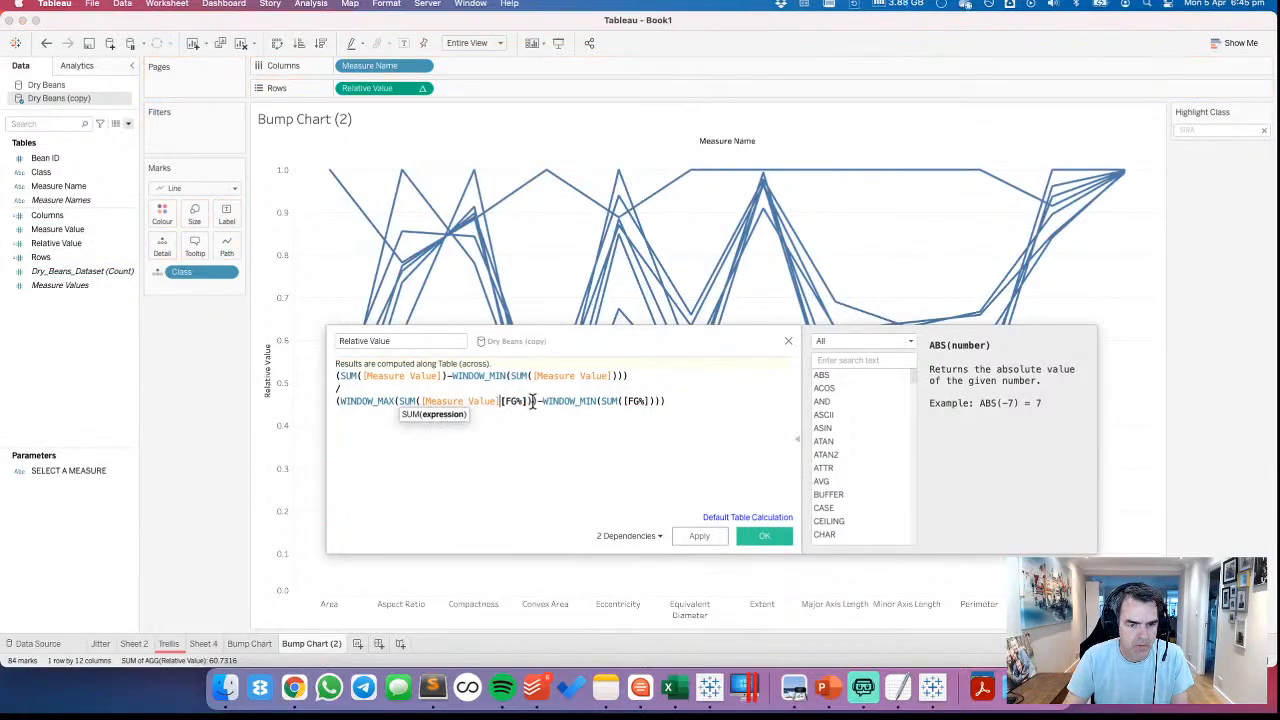
key("Return")
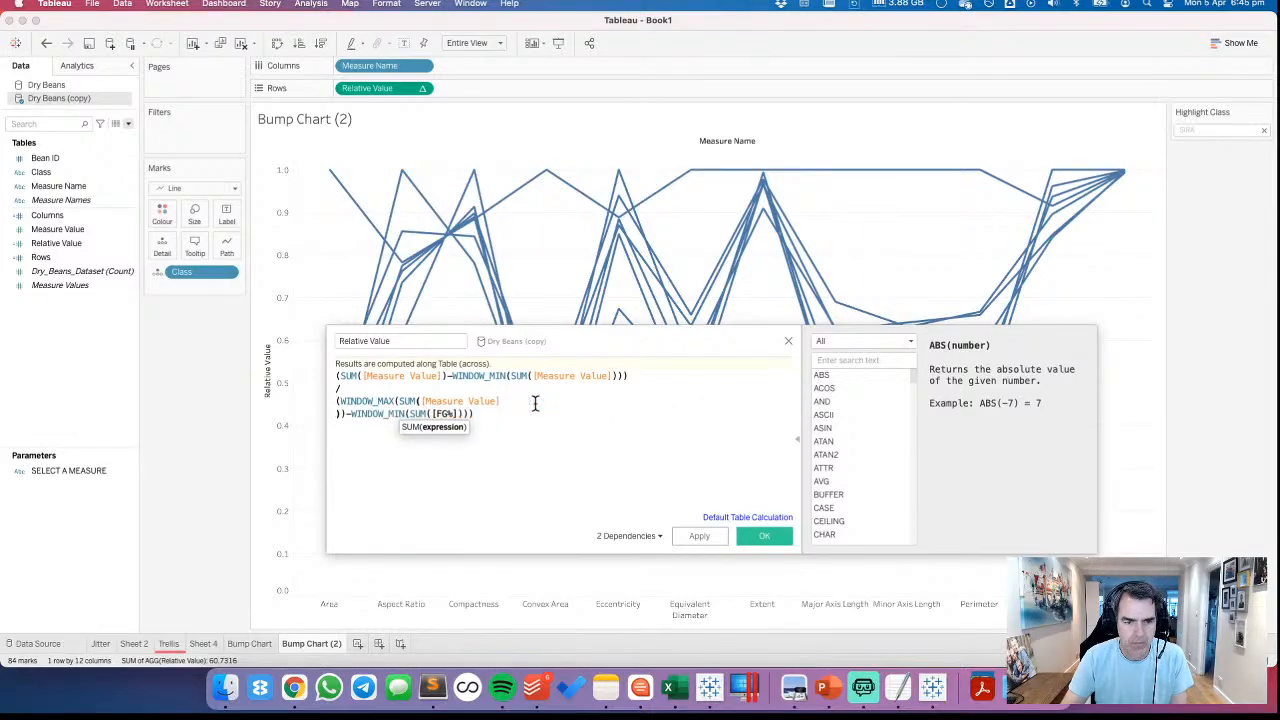
key("BackSpace")
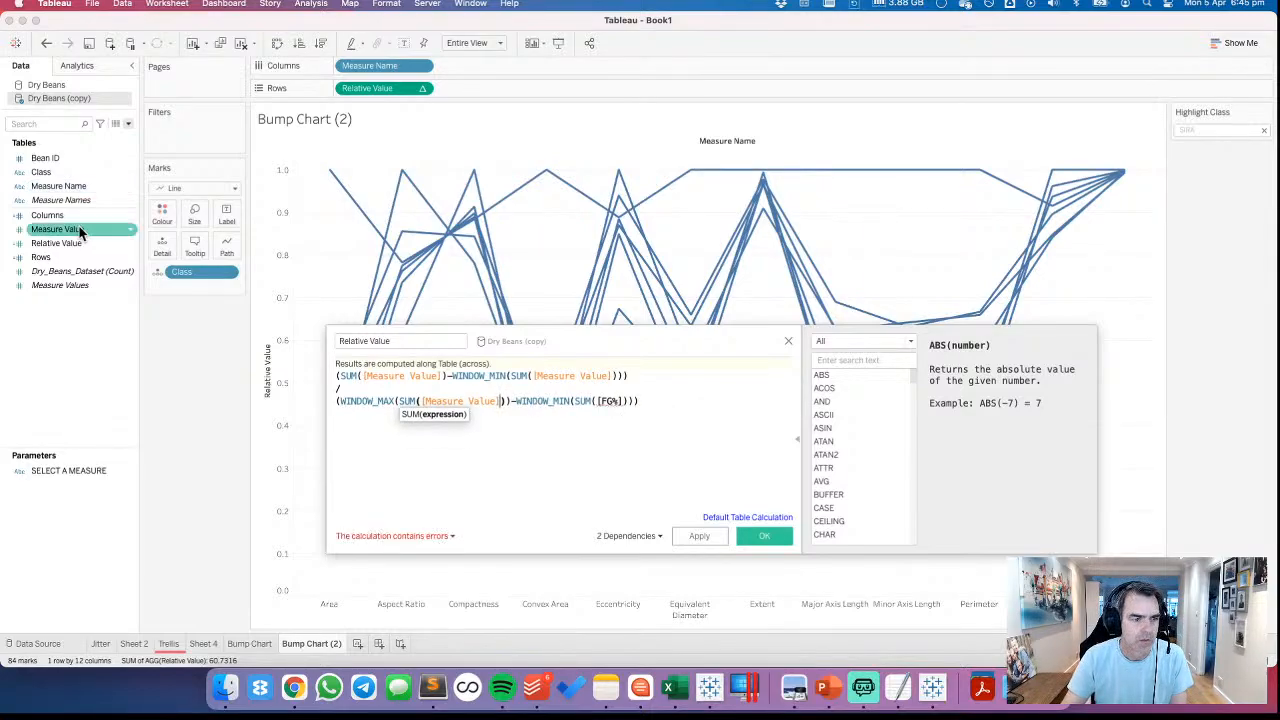
left_click_drag(80, 229, 605, 417)
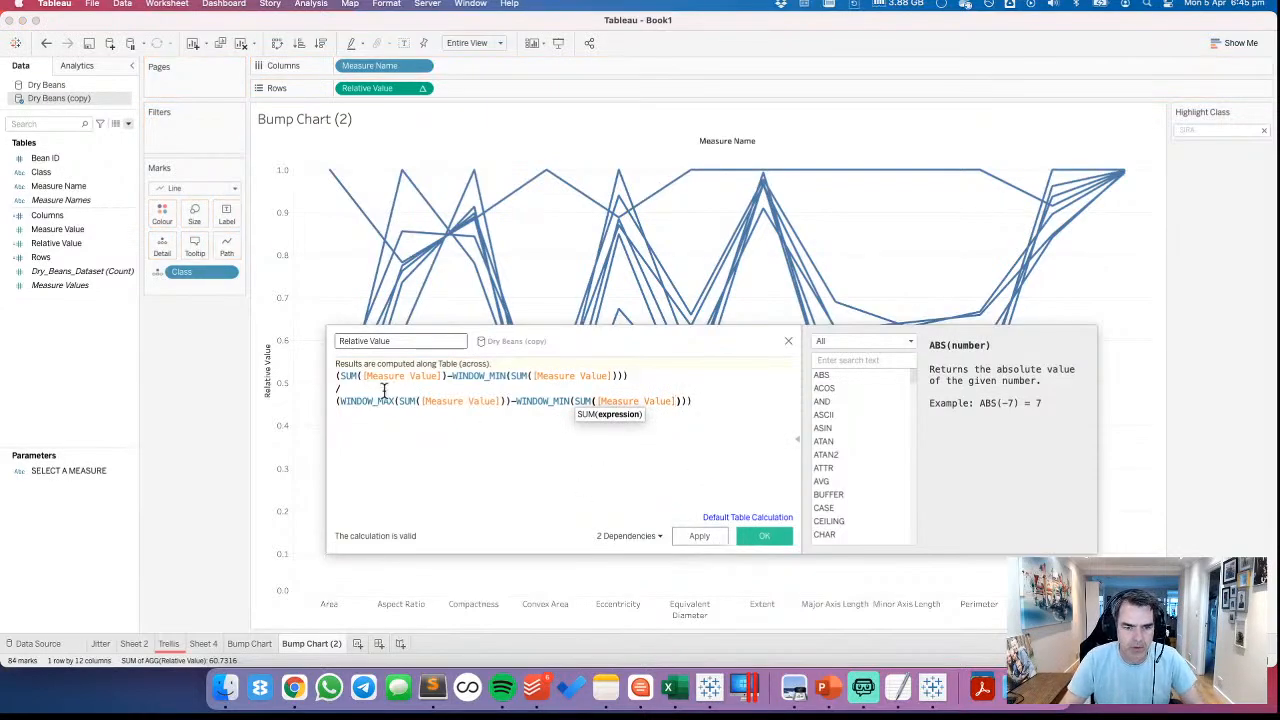
Change both SUM aggregations in the numerator of the Relative Value formula to AVG
left_click(357, 378)
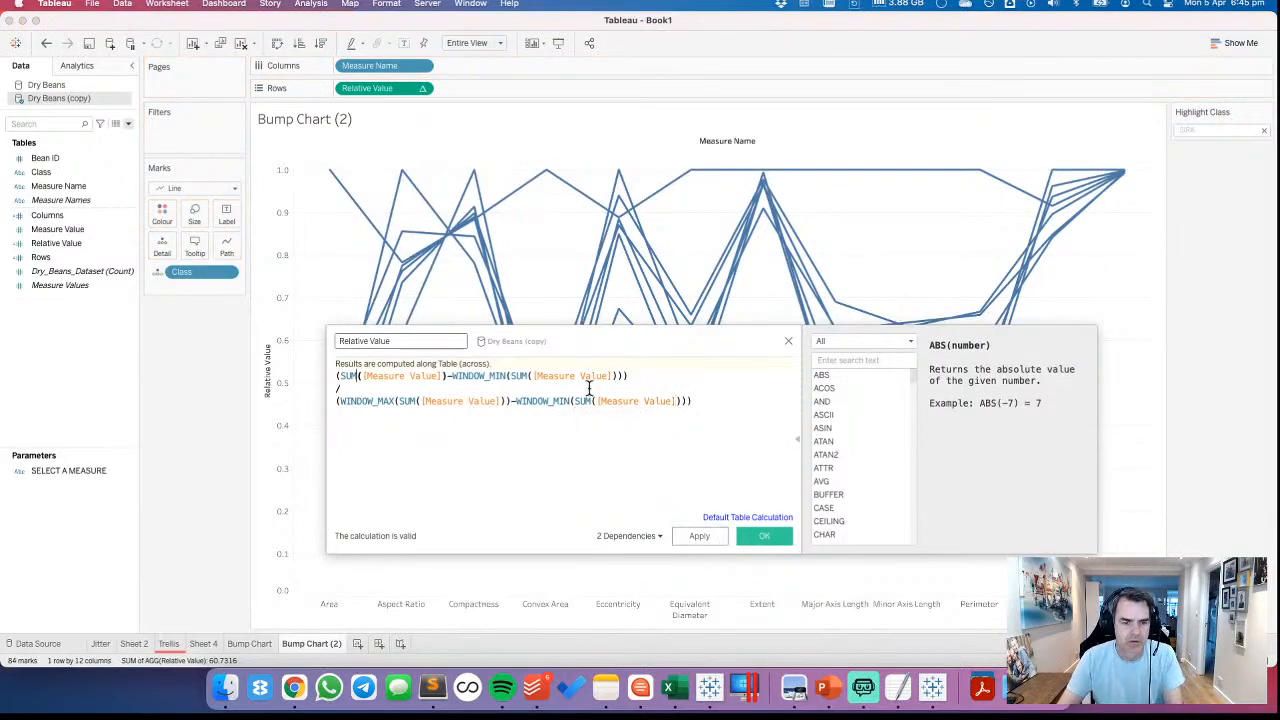
key("Return")
key("Return")
key("BackSpace")
key("BackSpace")
key("BackSpace")
key("BackSpace")
key("BackSpace")
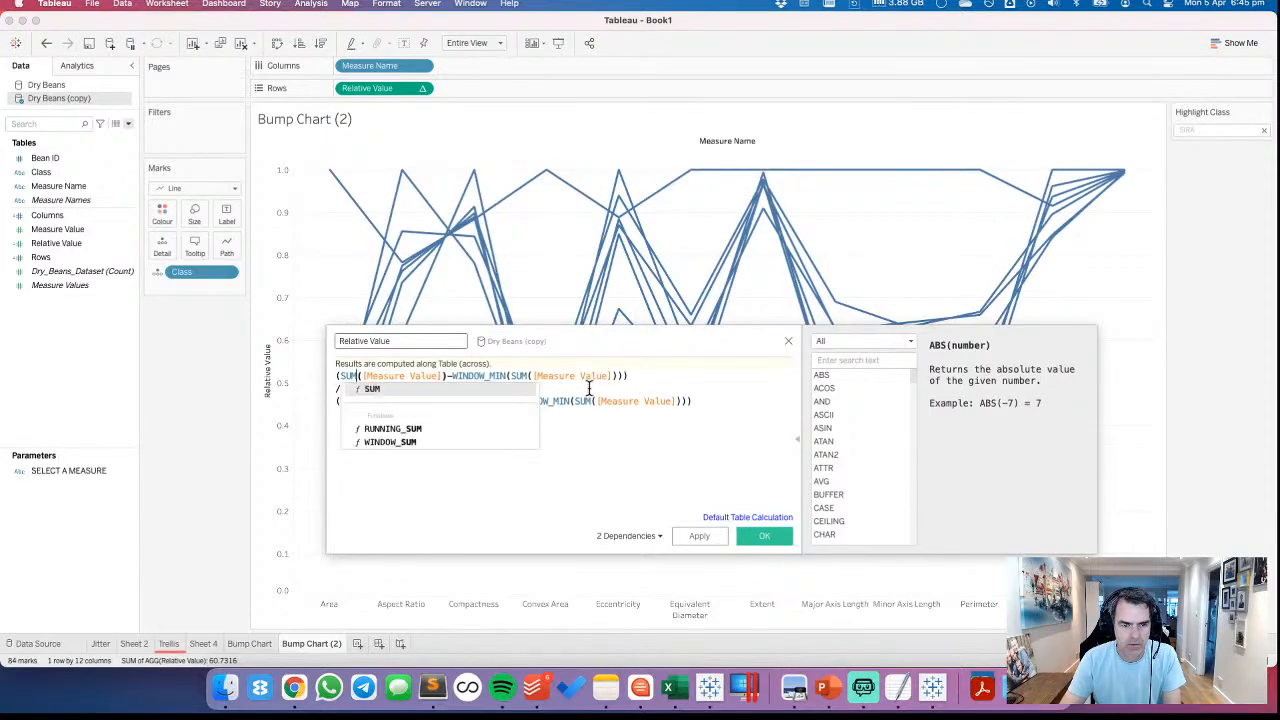
type("AVG")
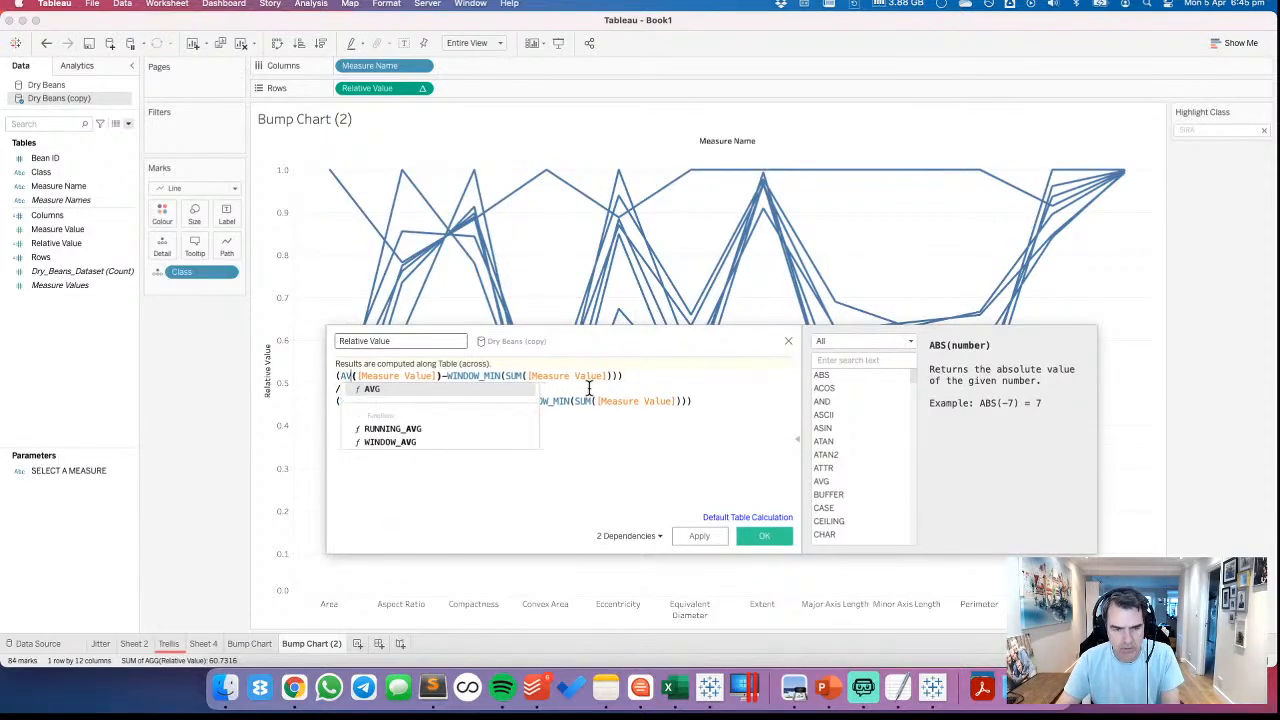
left_click(520, 375)
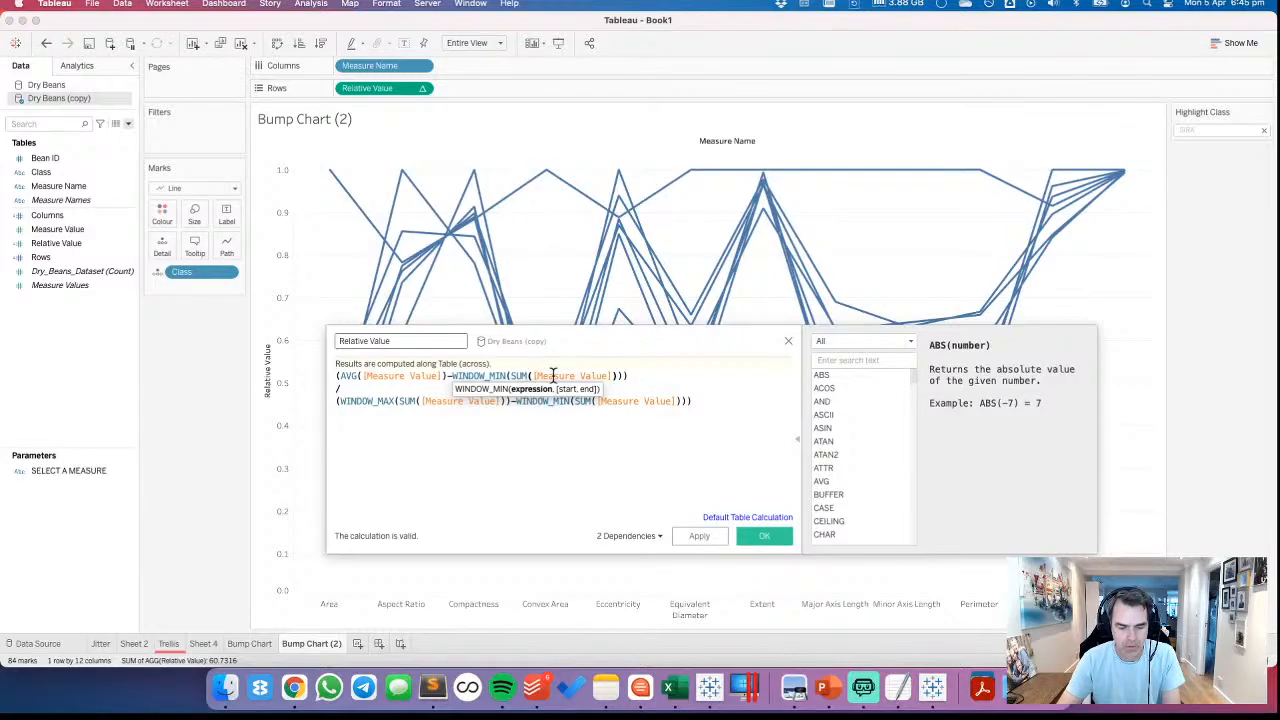
double_click(519, 375)
type("AVG")
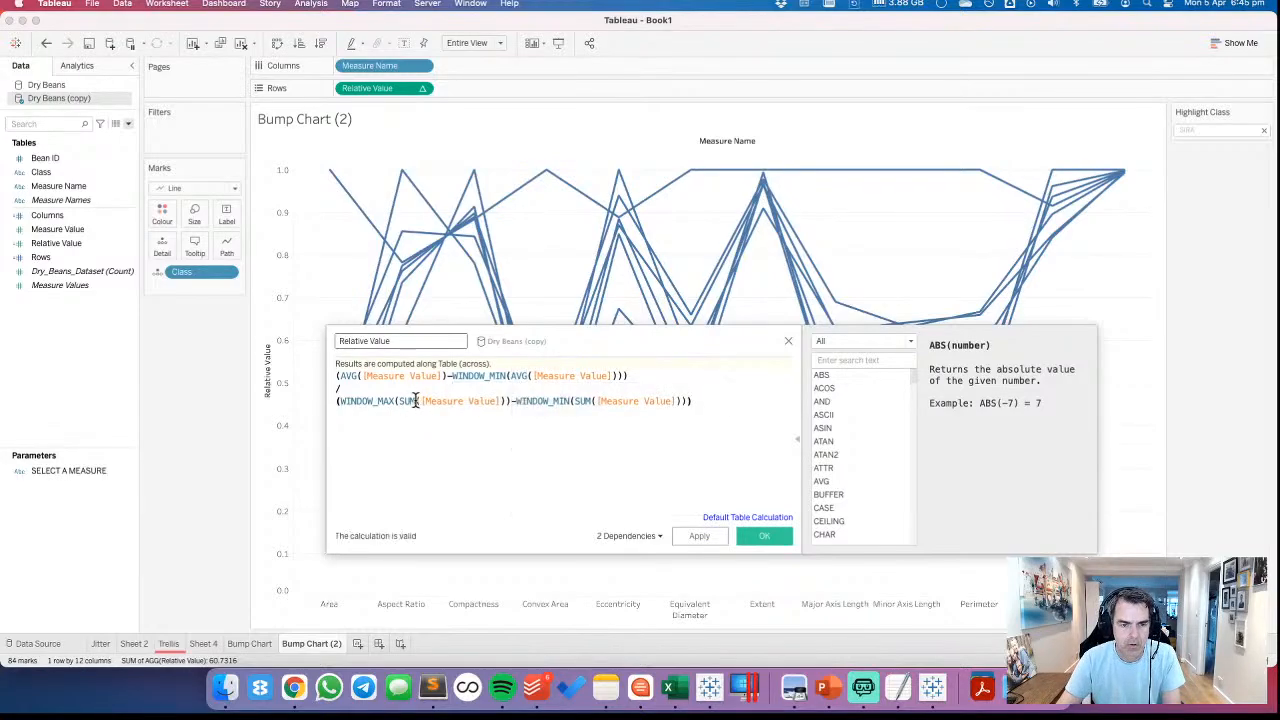
Change both SUM aggregations in the denominator of the Relative Value formula to AVG and save the calculation
double_click(415, 400)
type("S")
key("BackSpace")
type("AVG")
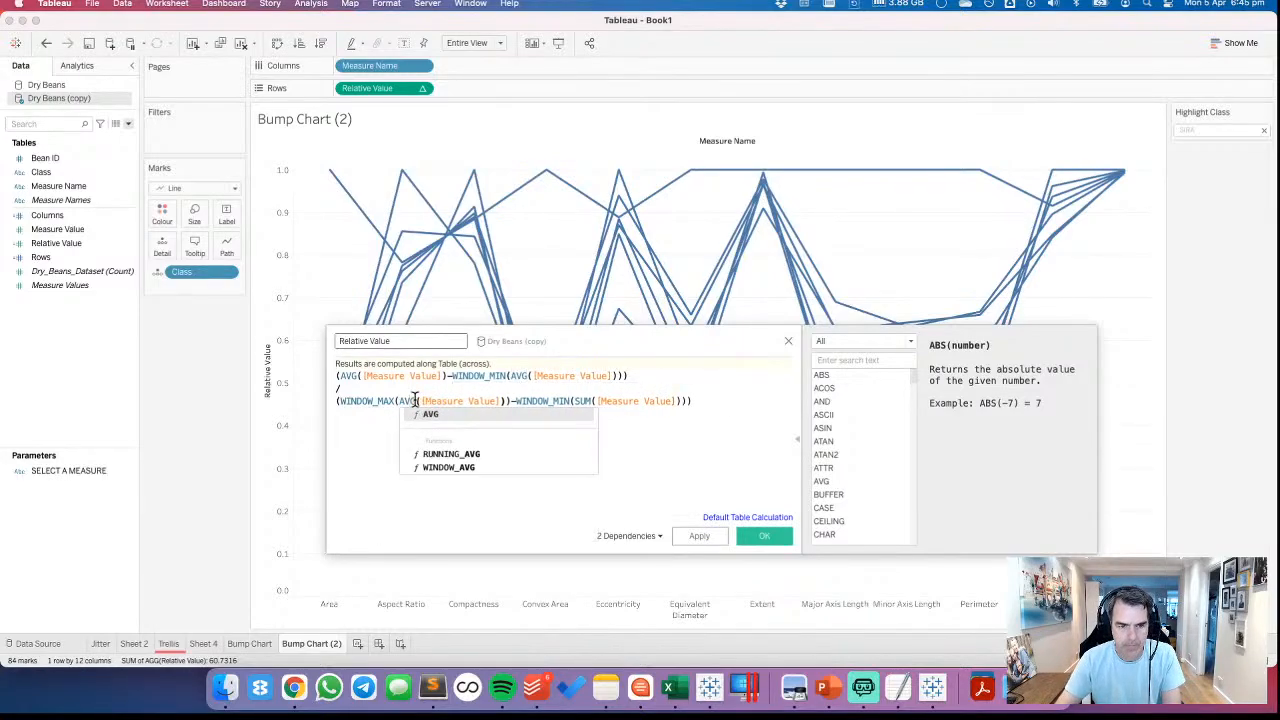
left_click(592, 400)
double_click(588, 400)
type("AVG")
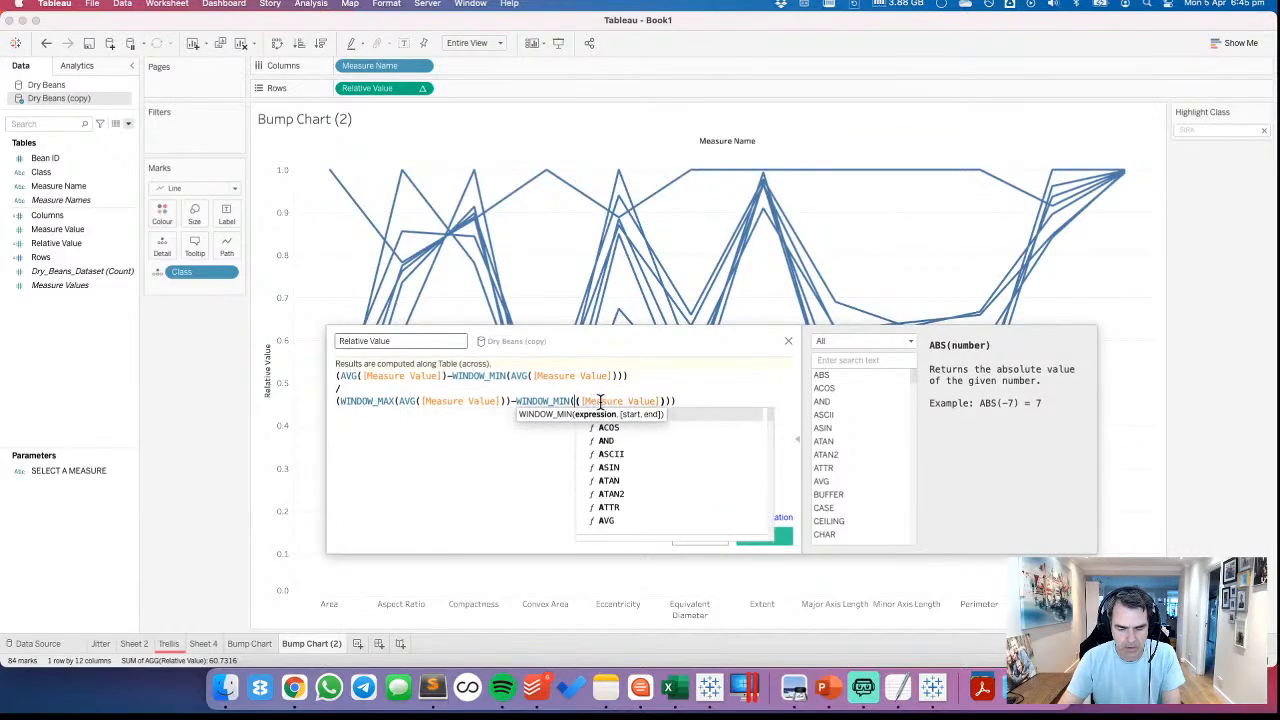
left_click(595, 498)
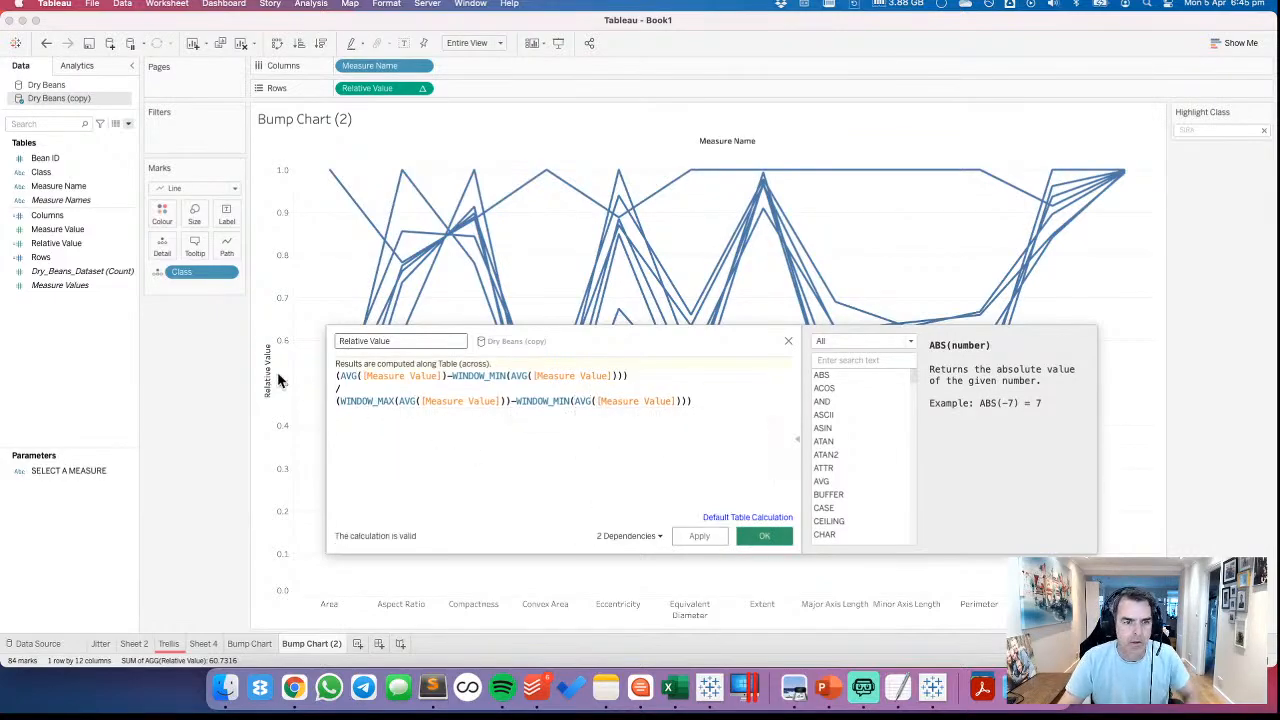
key("Return")
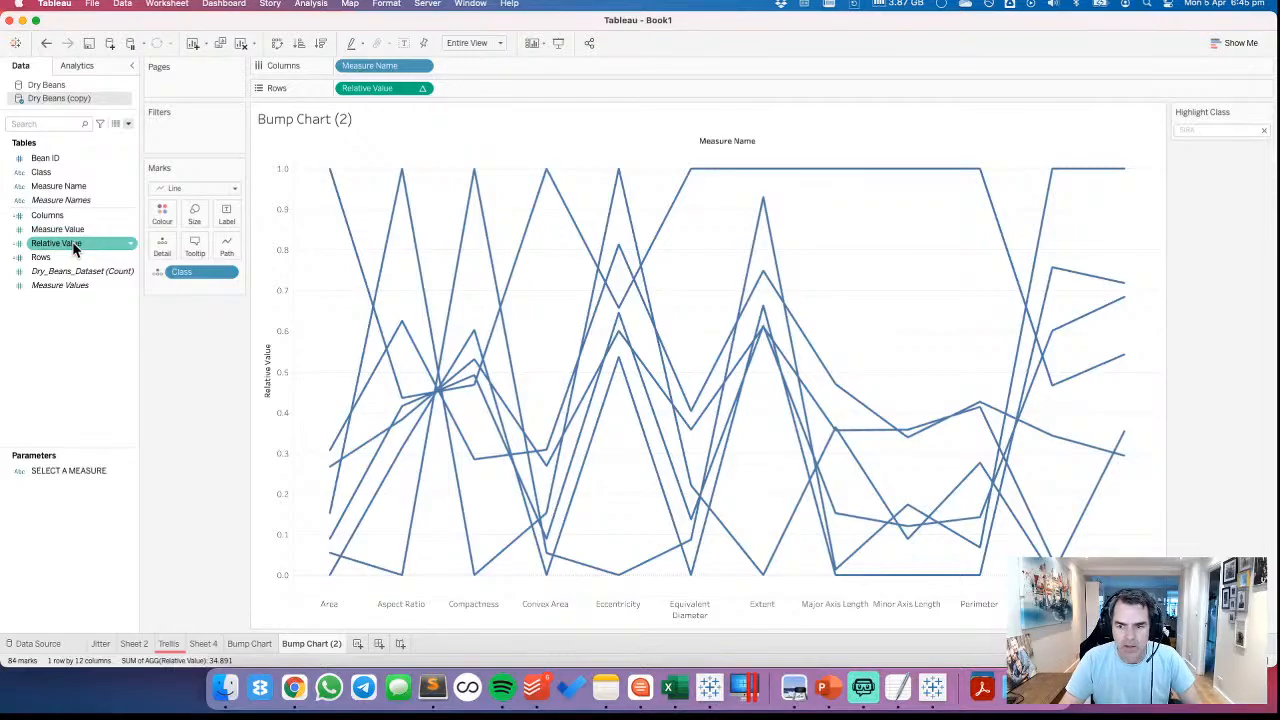
Rename the Bump Chart (2) sheet as Parallel Coordinates
mouse_move(347, 566)
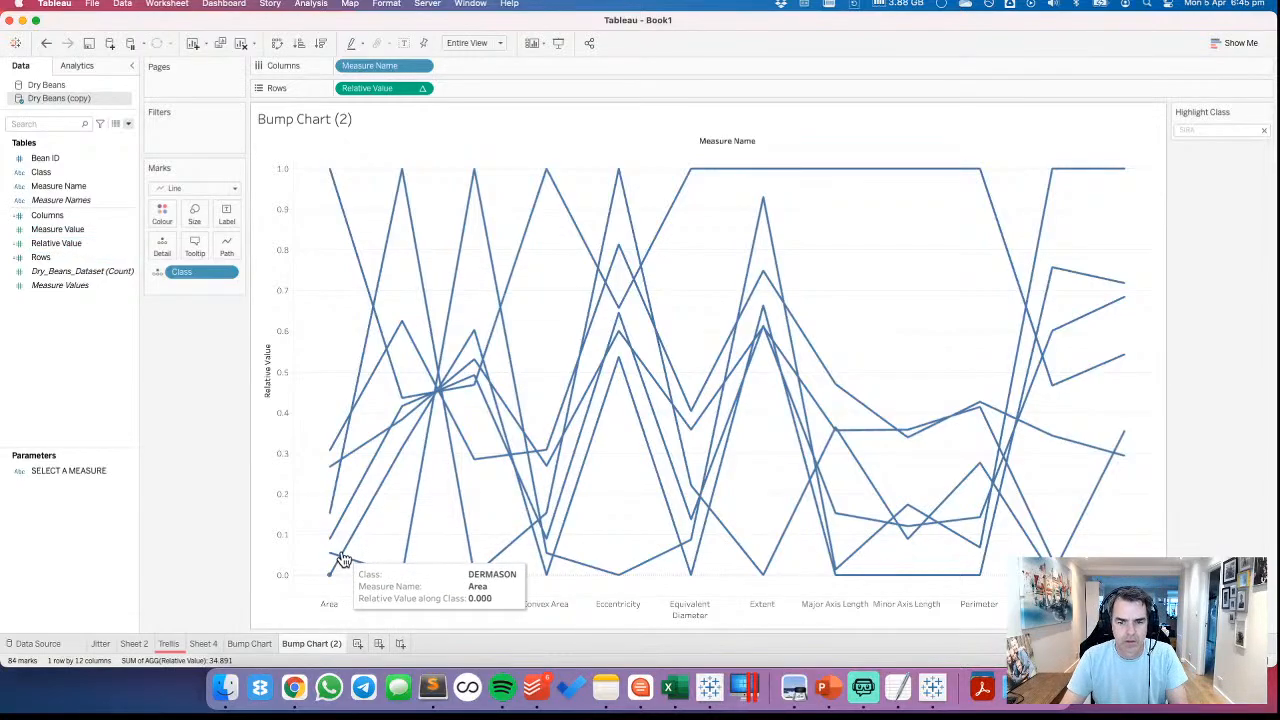
left_click(250, 643)
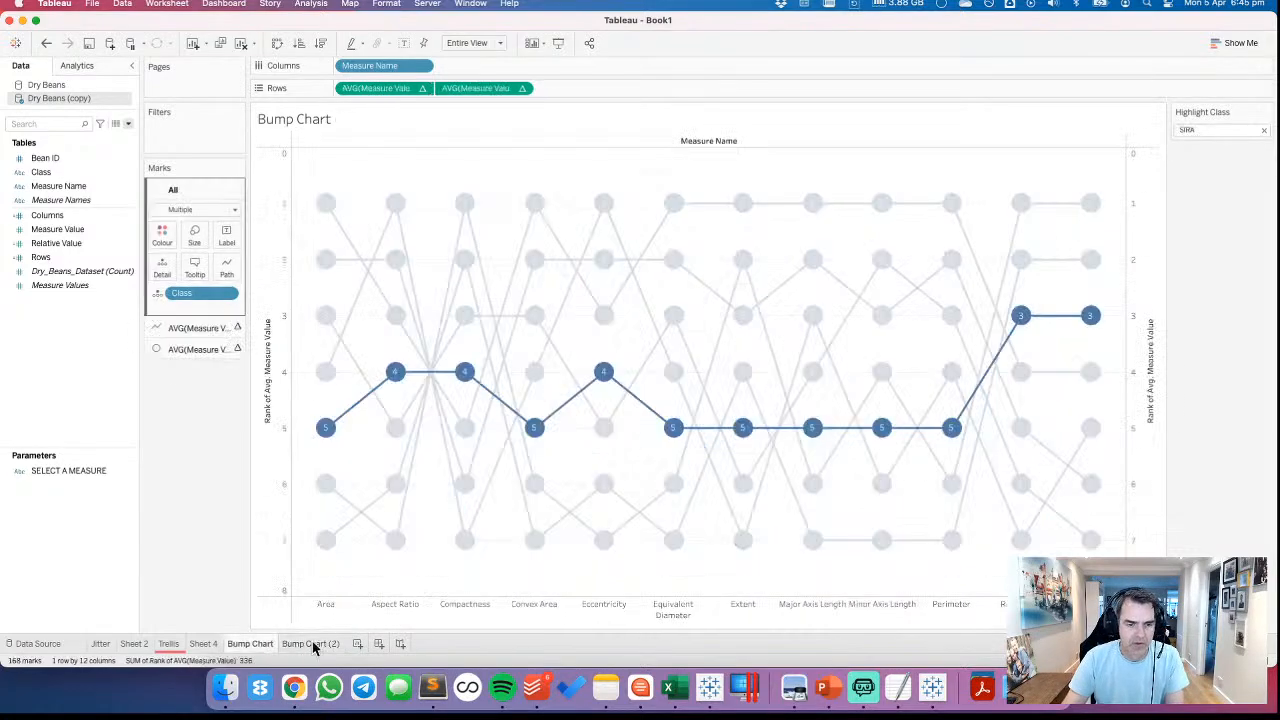
left_click(312, 643)
double_click(312, 643)
type("Parallel Coo")
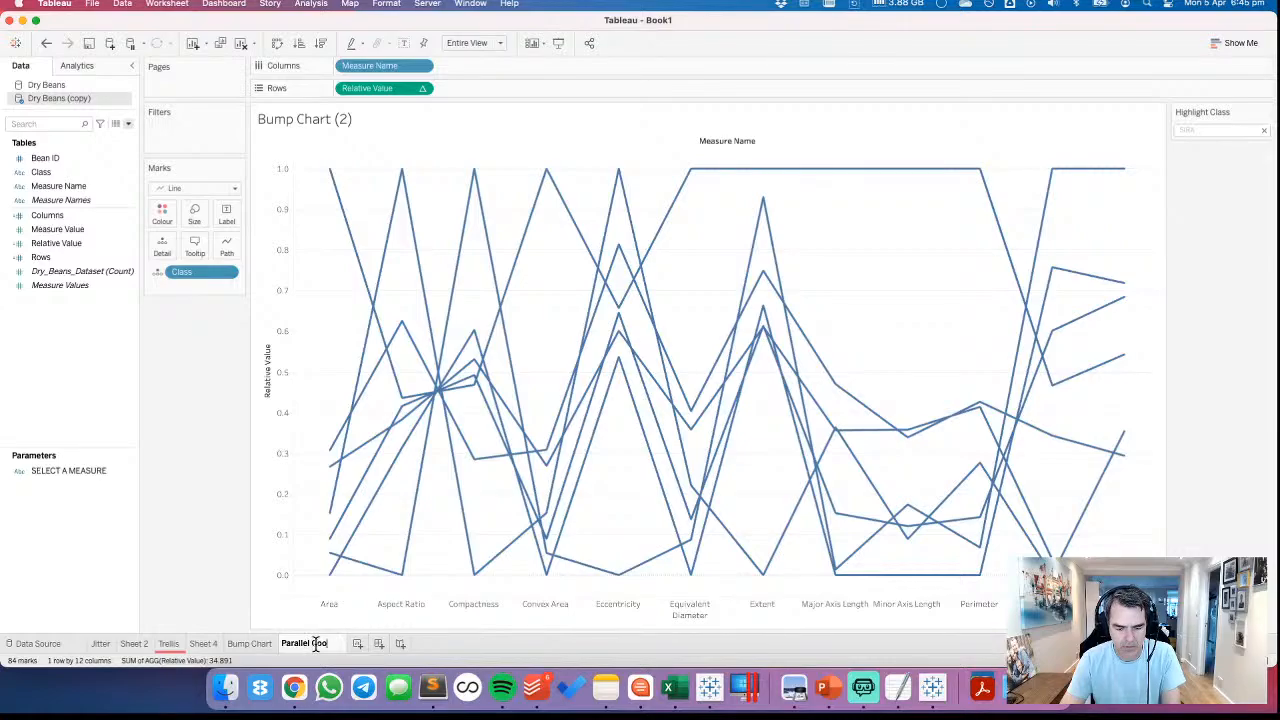
type("rdinate")
key("BackSpace")
key("BackSpace")
key("BackSpace")
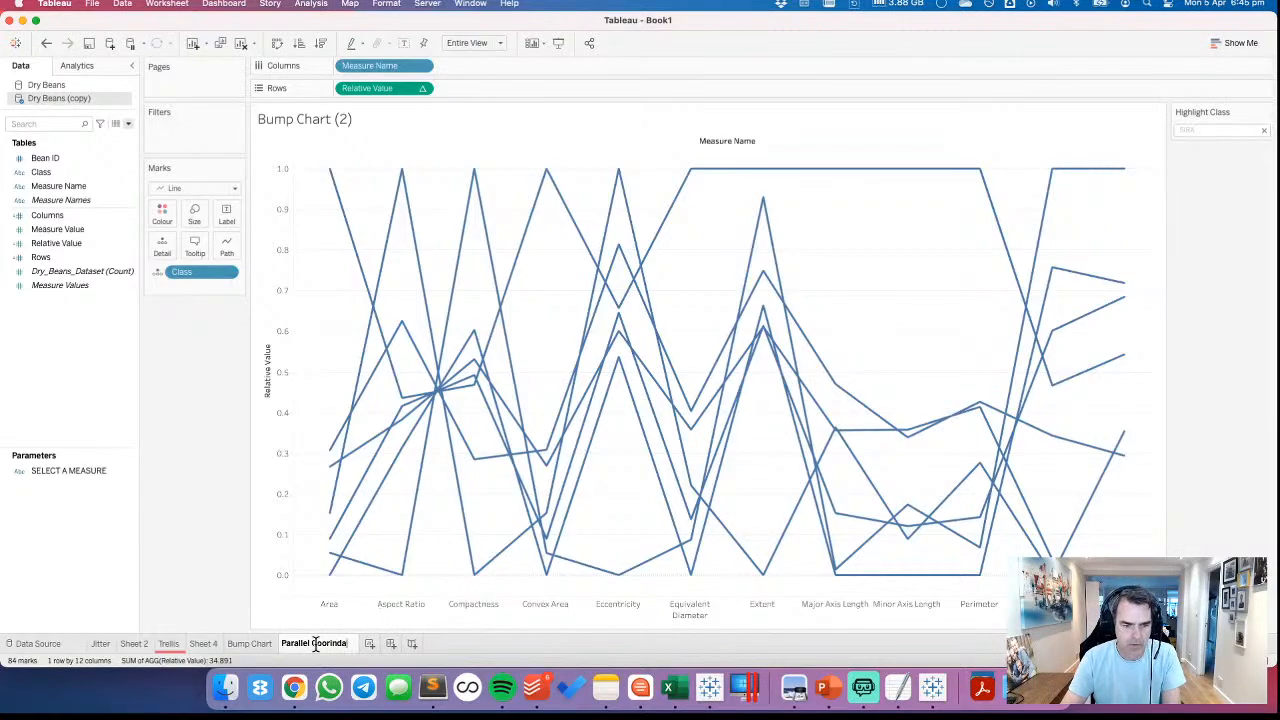
type("ates")
key("Return")
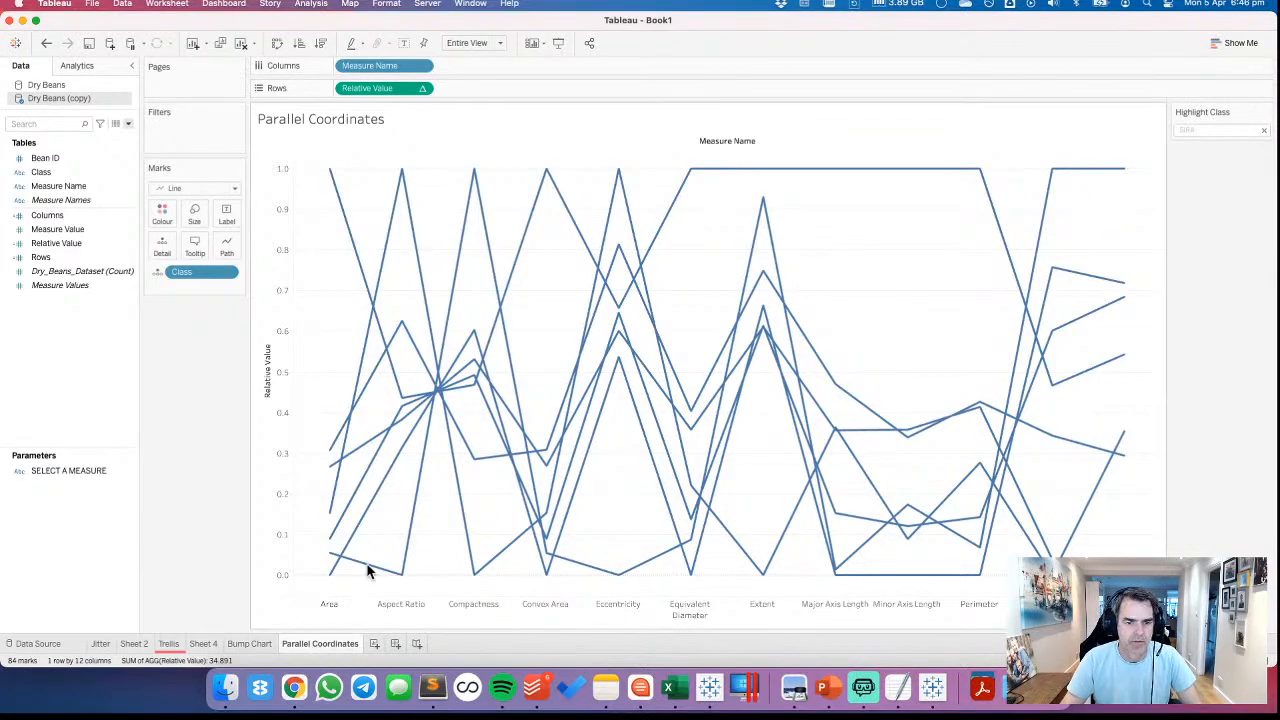
Examine the SIRA line using the class highlighter, clear the highlight and check the Solidity marks
left_click(1200, 129)
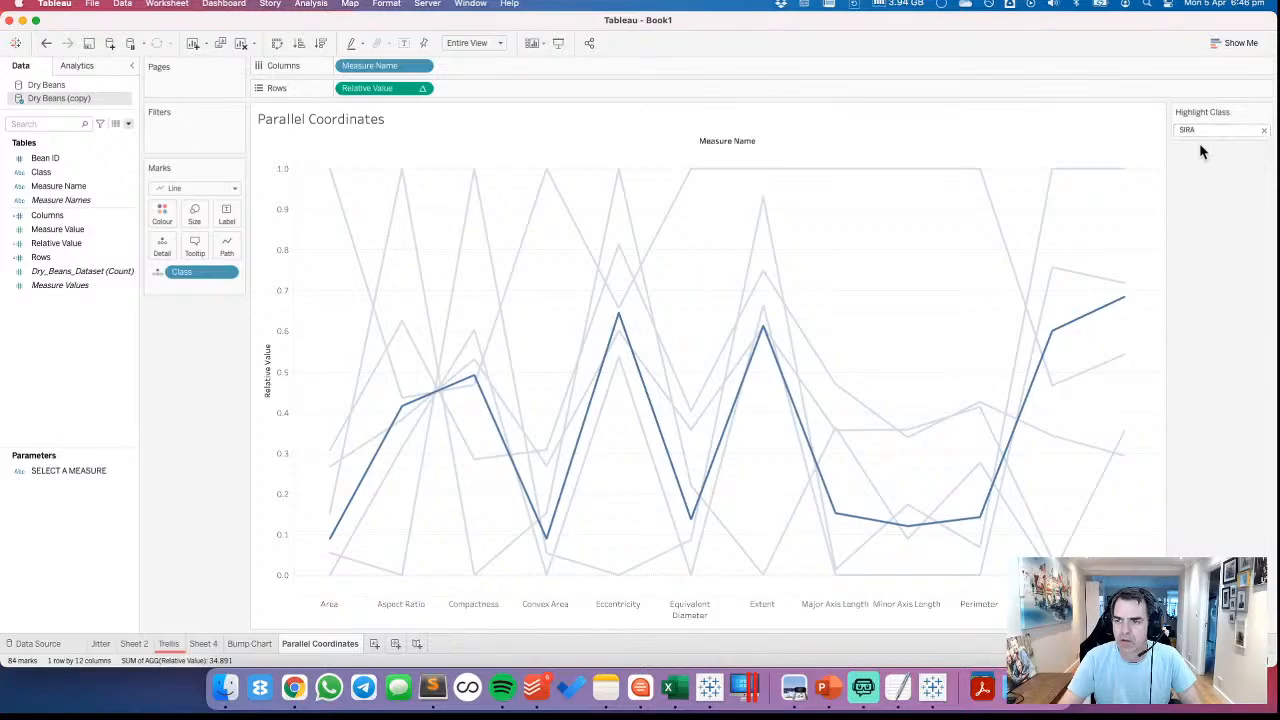
left_click(1264, 130)
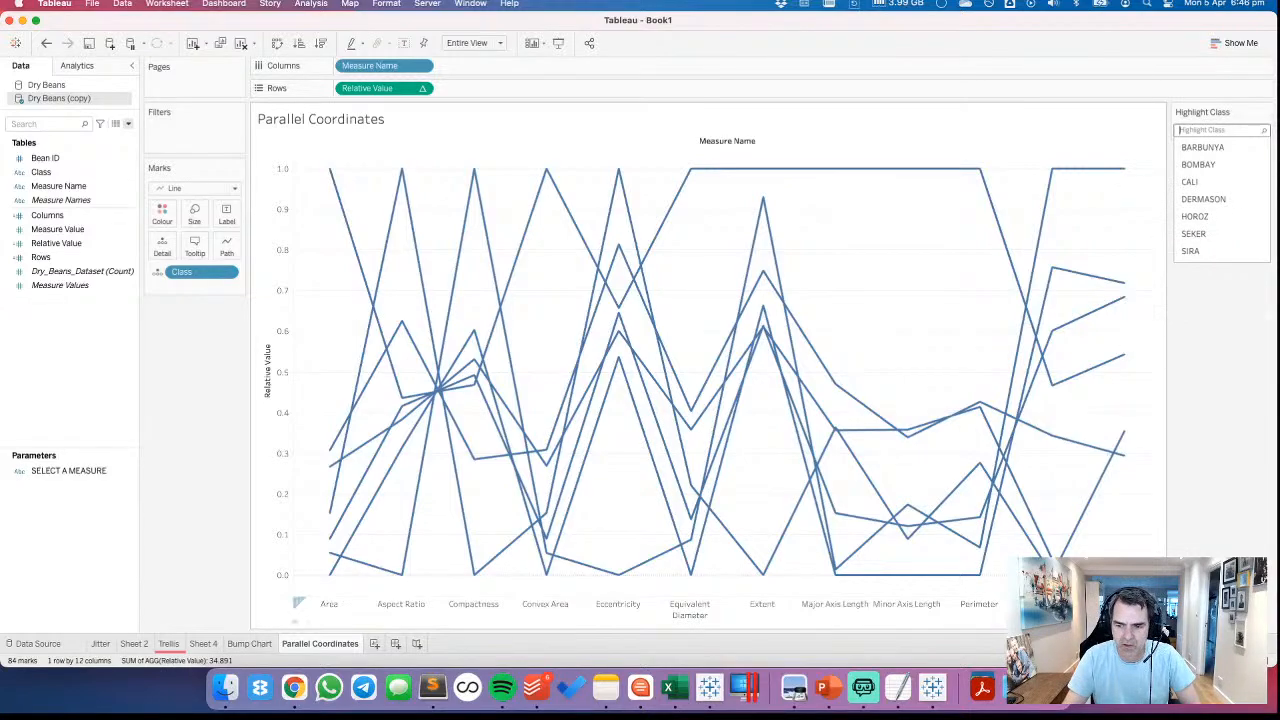
left_click(1124, 604)
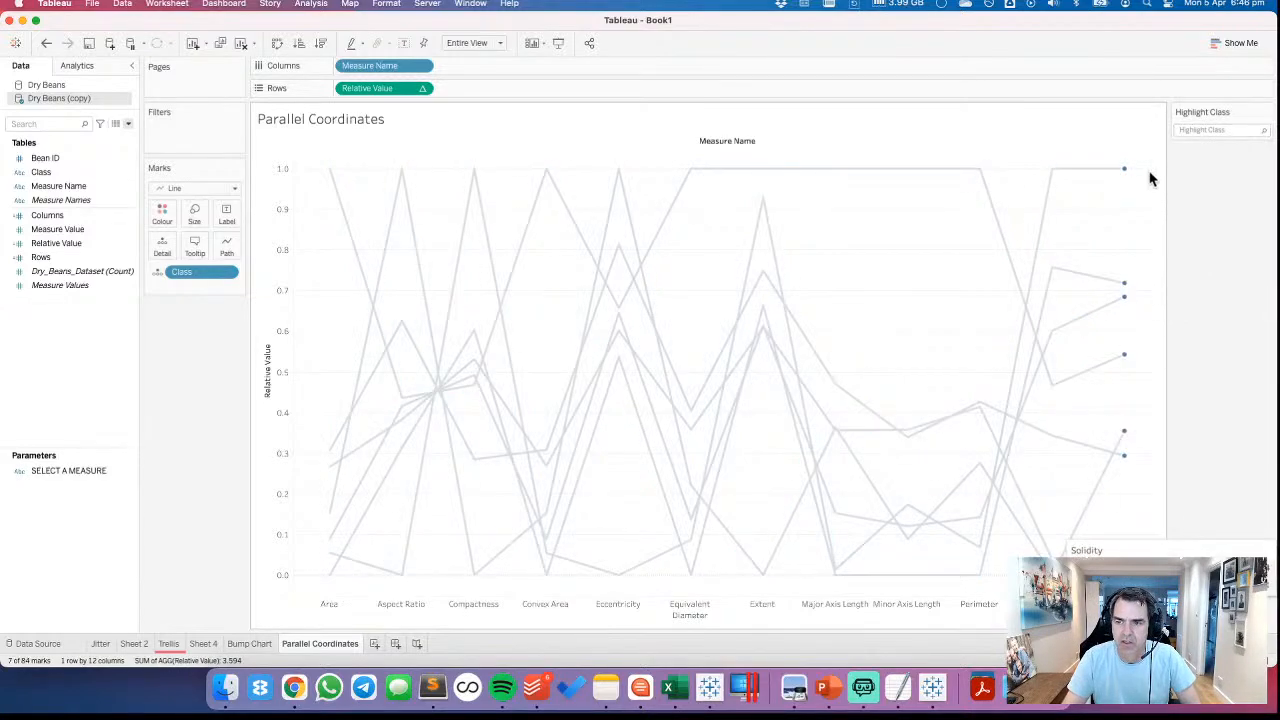
mouse_move(1124, 174)
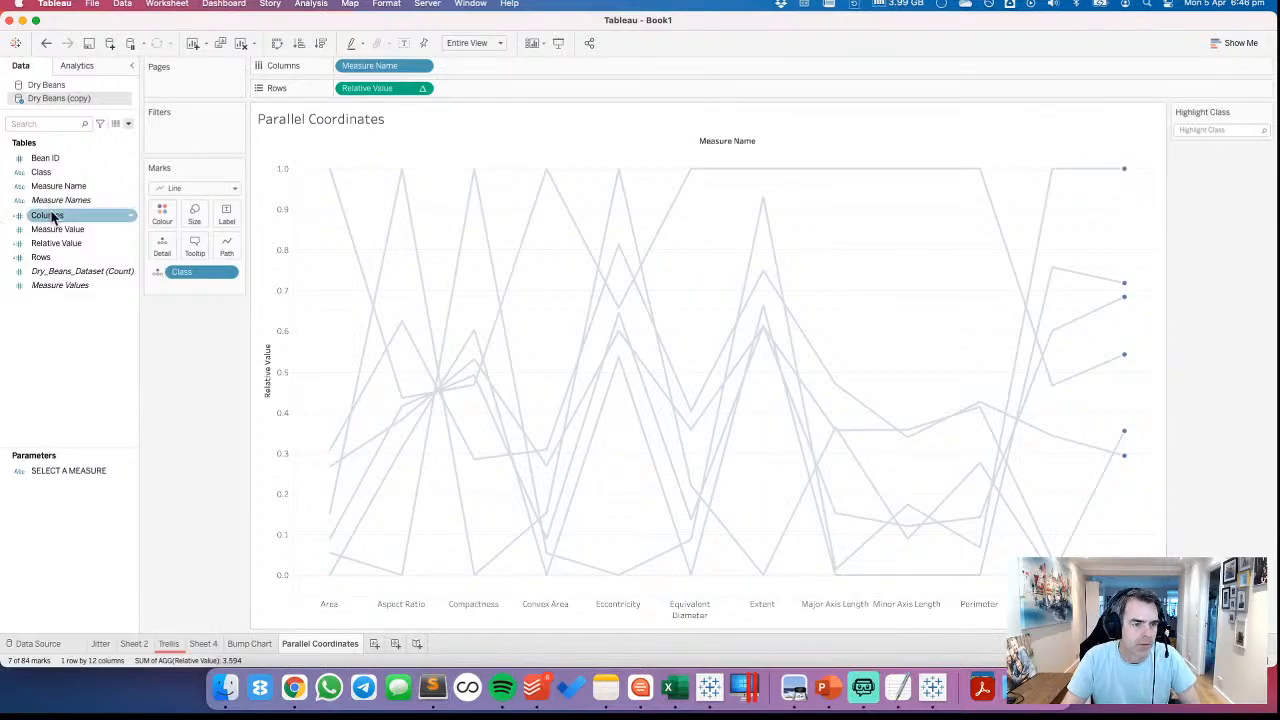
Try adding Measure Value, aggregated as Average, to the lines' detail to check the Solidity values, and remove it again
left_click_drag(60, 229, 157, 248)
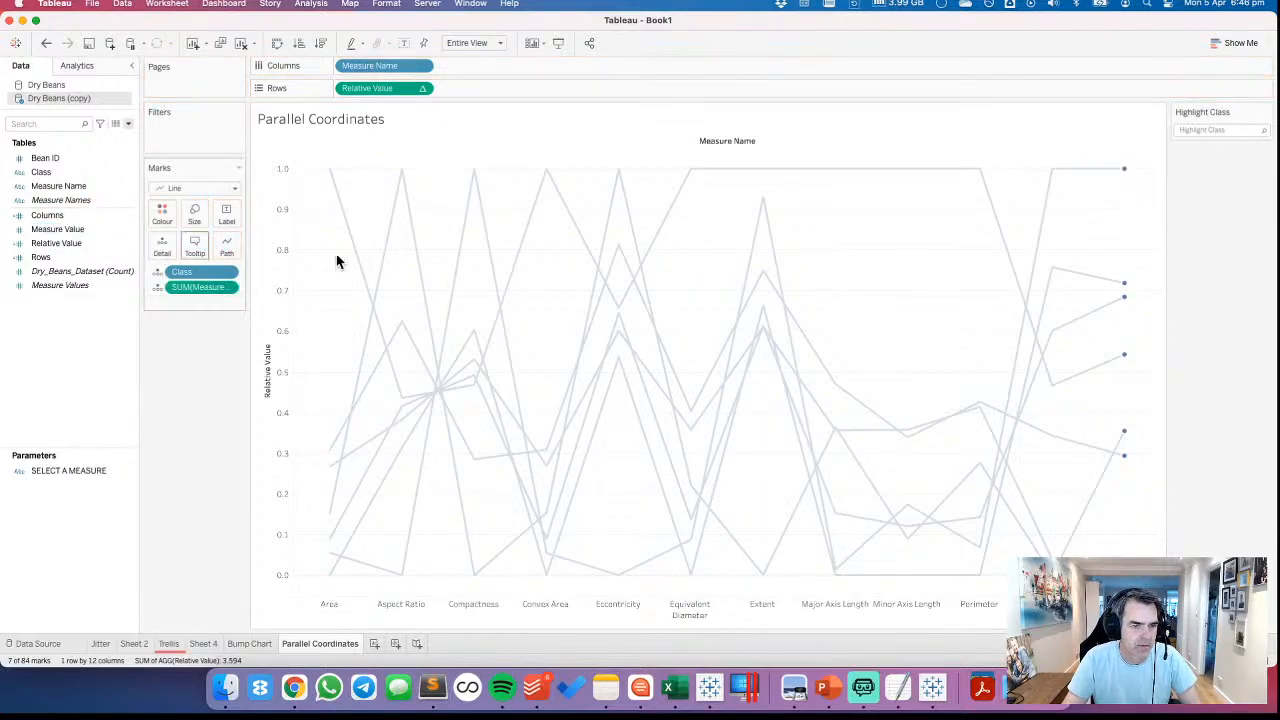
mouse_move(1124, 172)
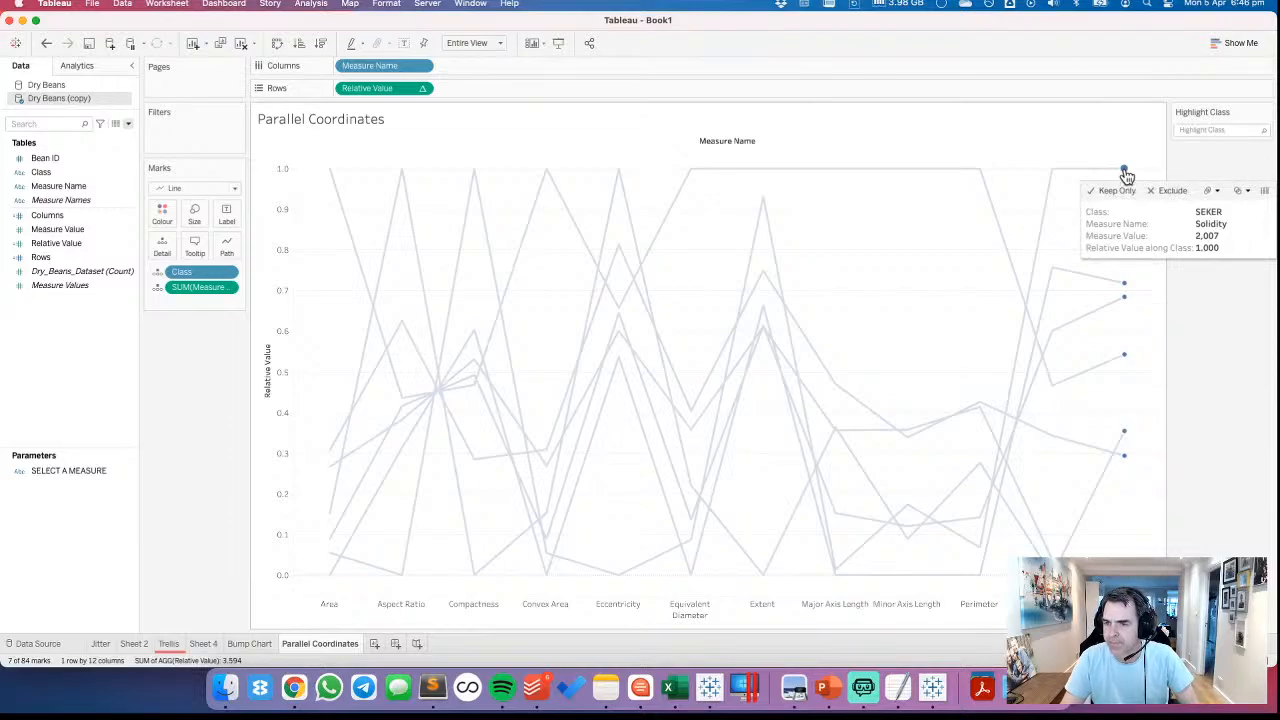
left_click(229, 288)
mouse_move(262, 438)
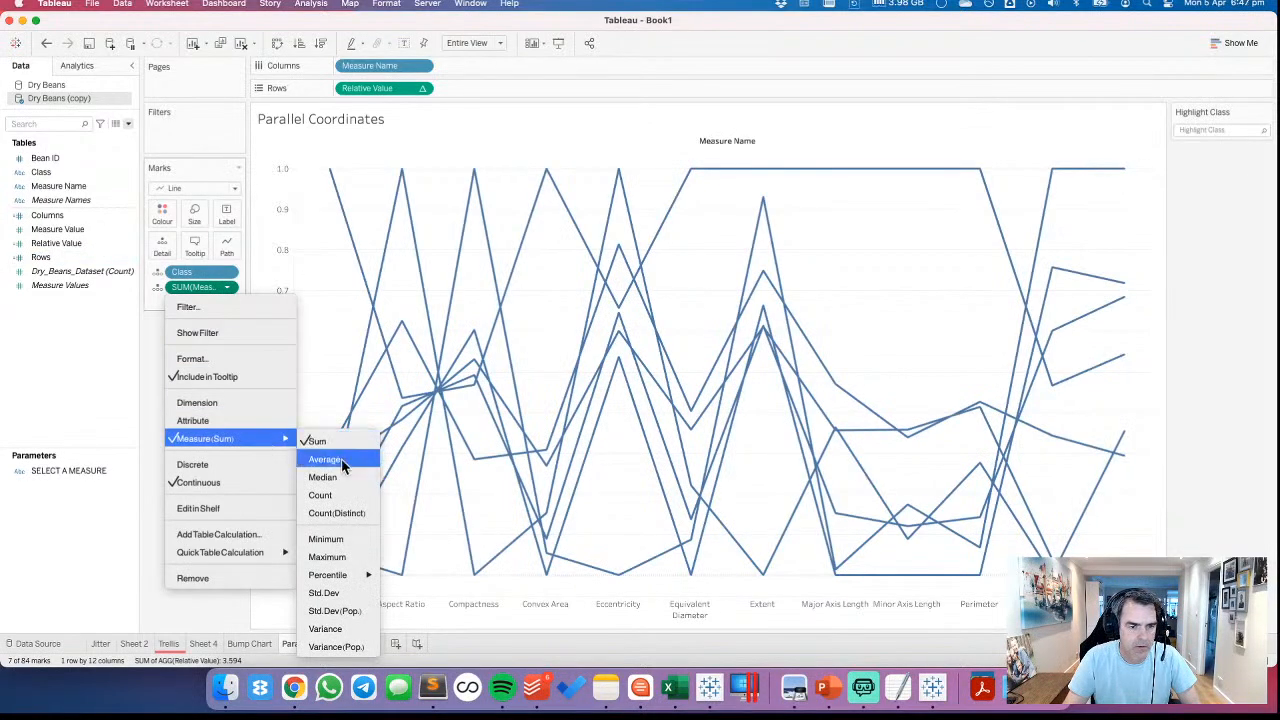
left_click(342, 458)
mouse_move(1125, 175)
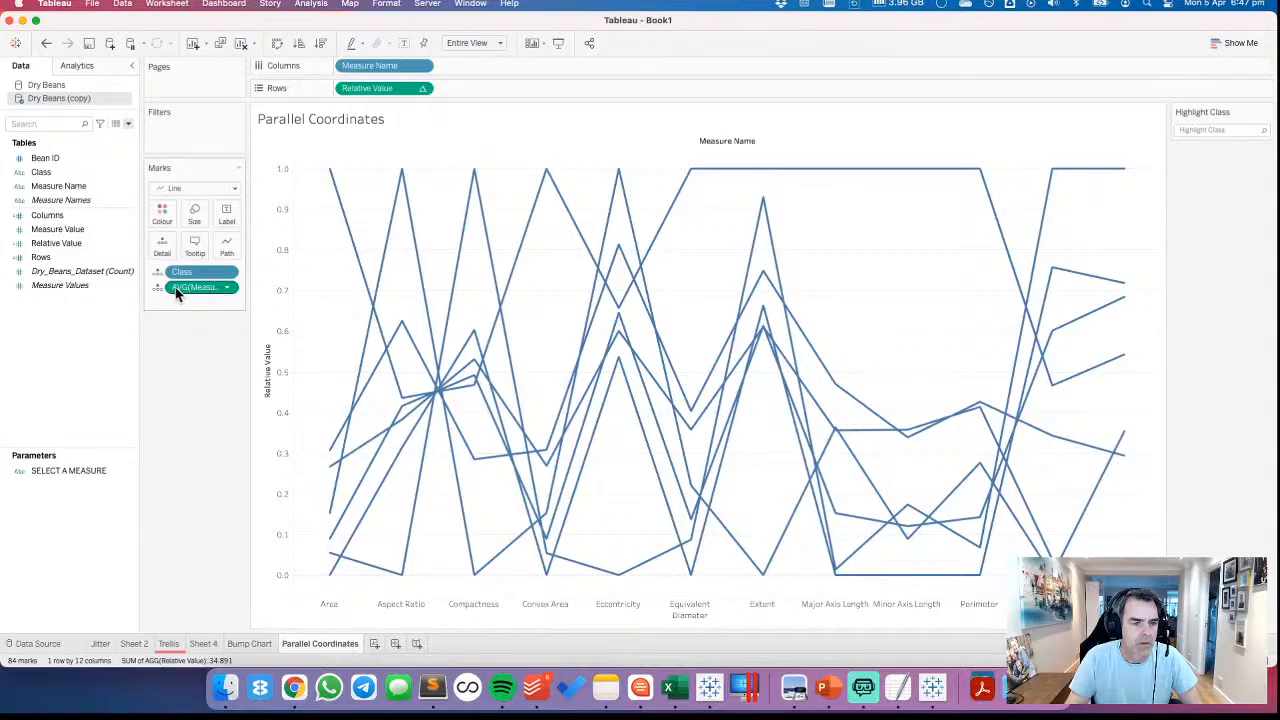
left_click_drag(175, 287, 69, 370)
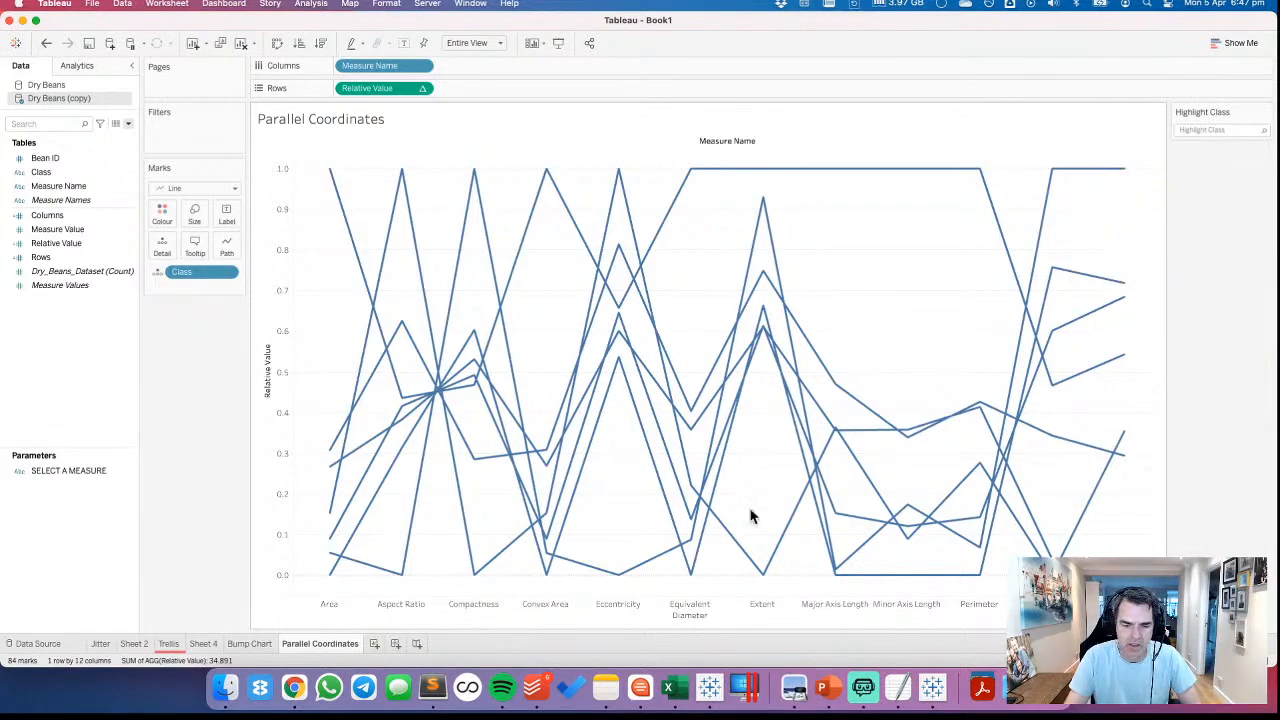
Go back to the Trellis sheet and examine the relative values of the Solidity bars by class
left_click(261, 643)
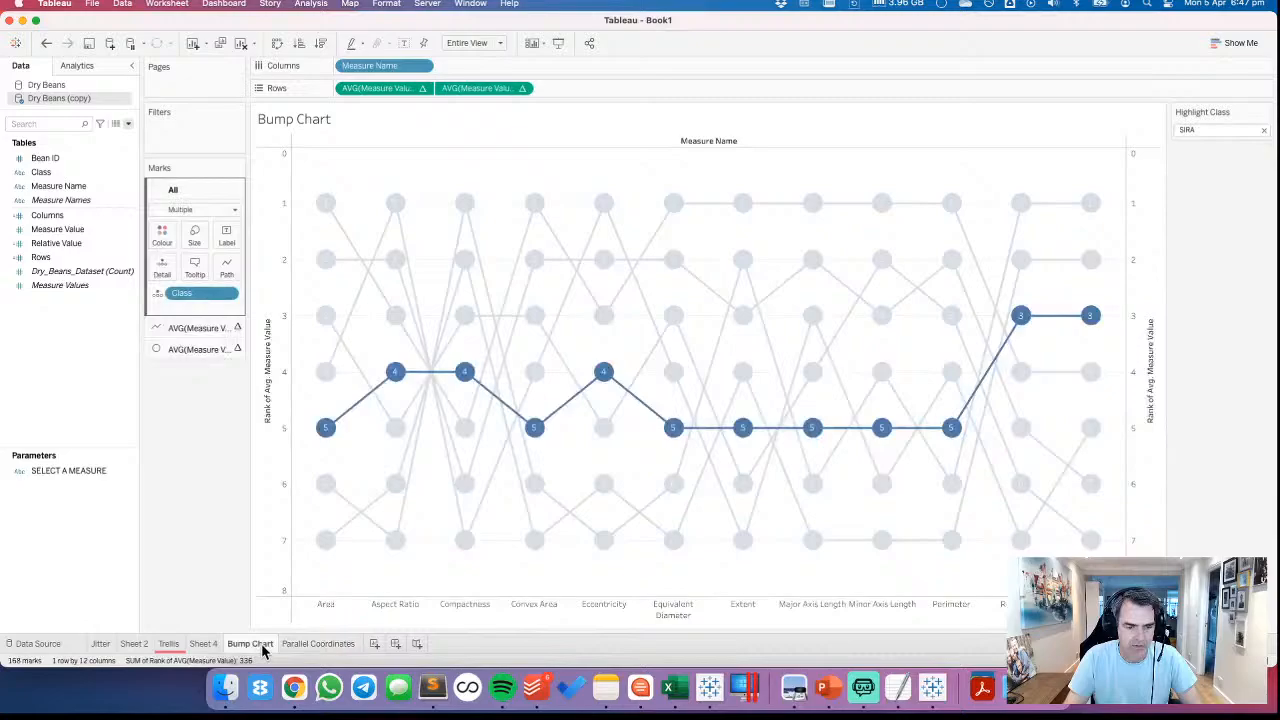
left_click(204, 644)
left_click(171, 645)
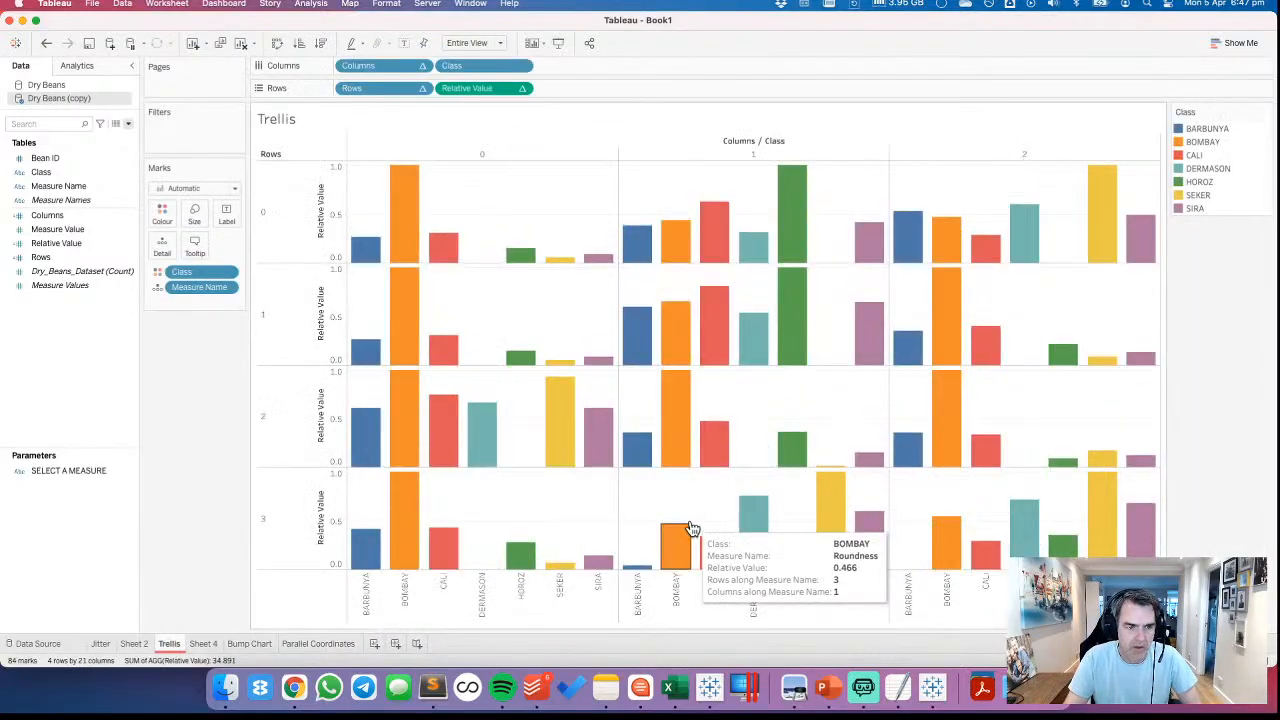
mouse_move(1103, 540)
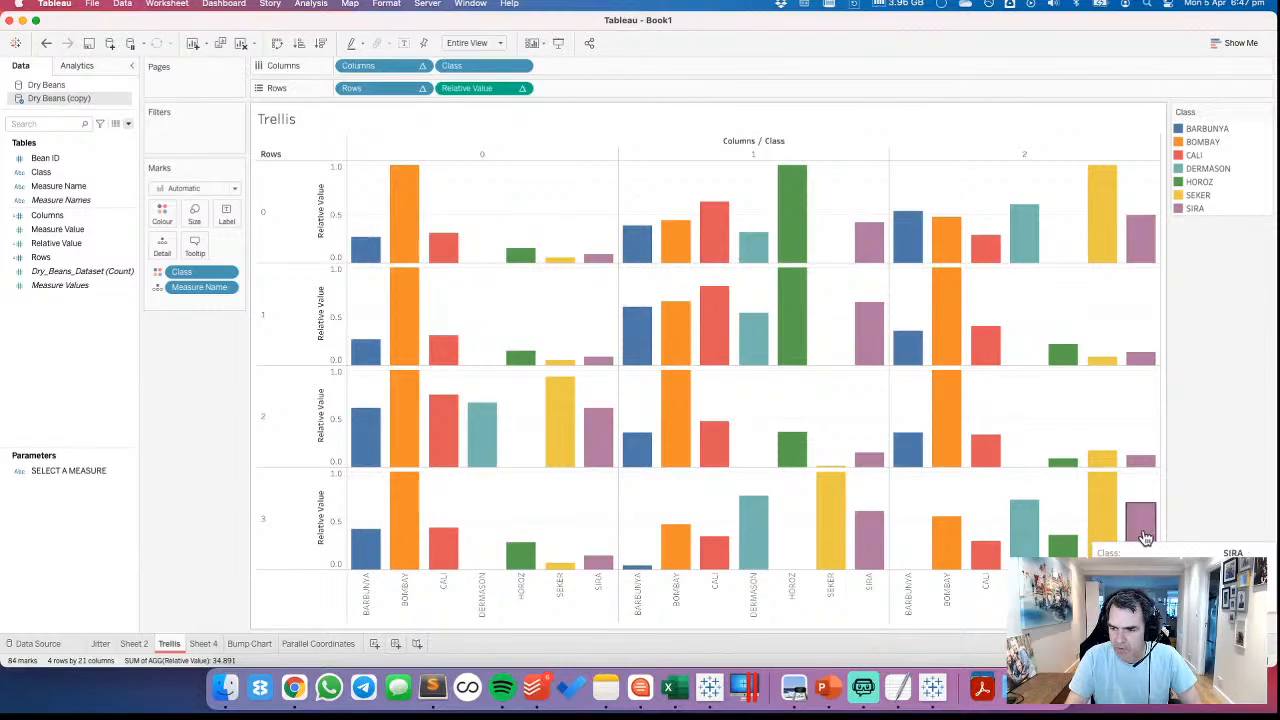
mouse_move(1022, 535)
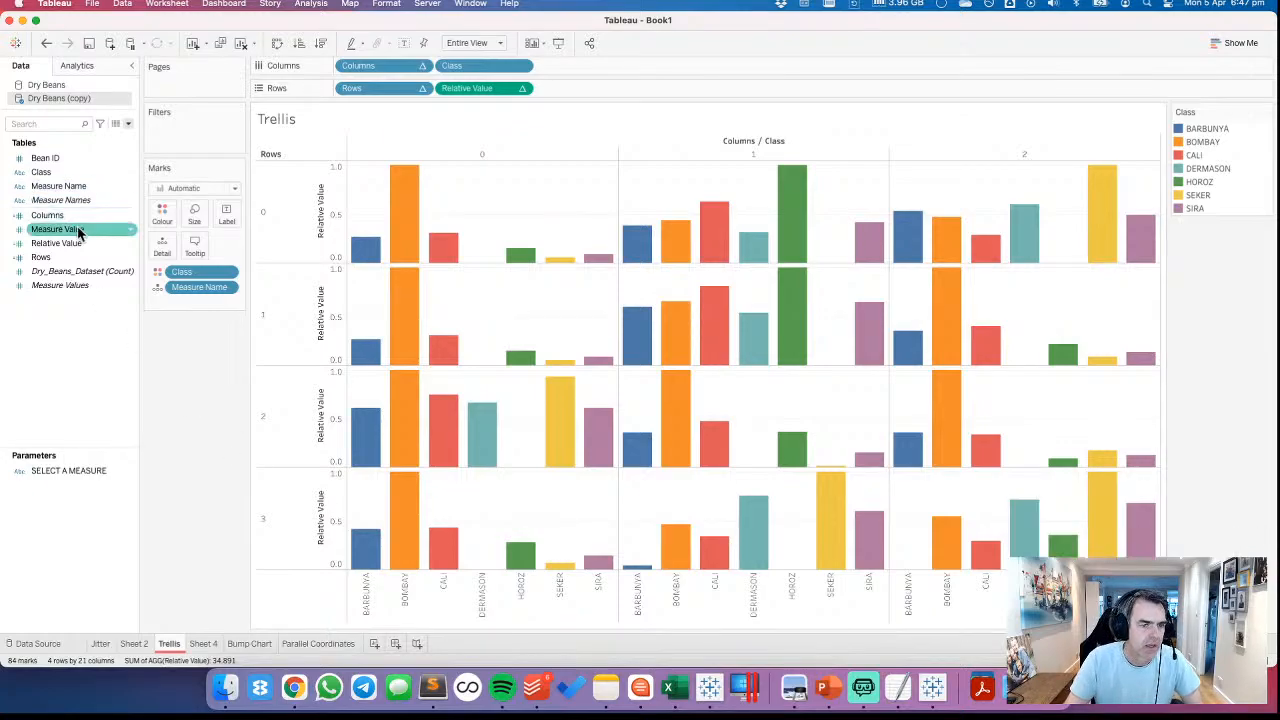
Try replacing Relative Value on the Trellis rows with Measure Value aggregated as Average
left_click_drag(80, 232, 508, 97)
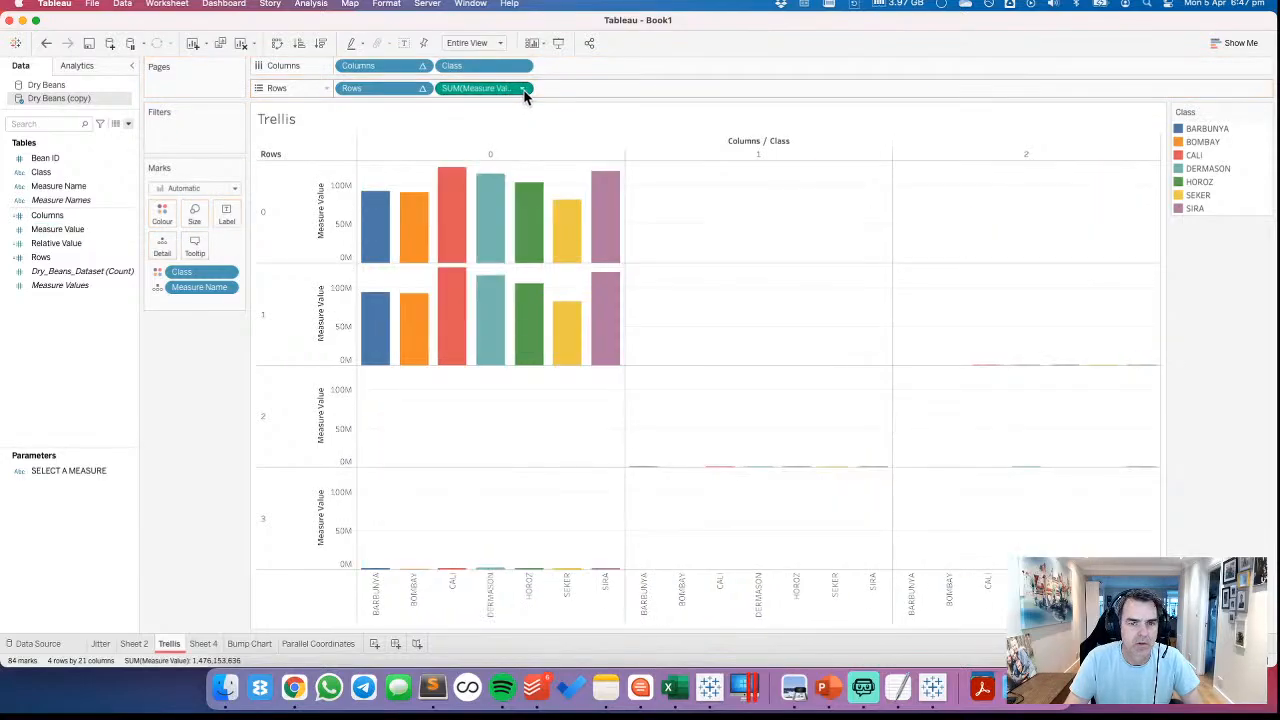
left_click(521, 88)
mouse_move(515, 258)
left_click(594, 278)
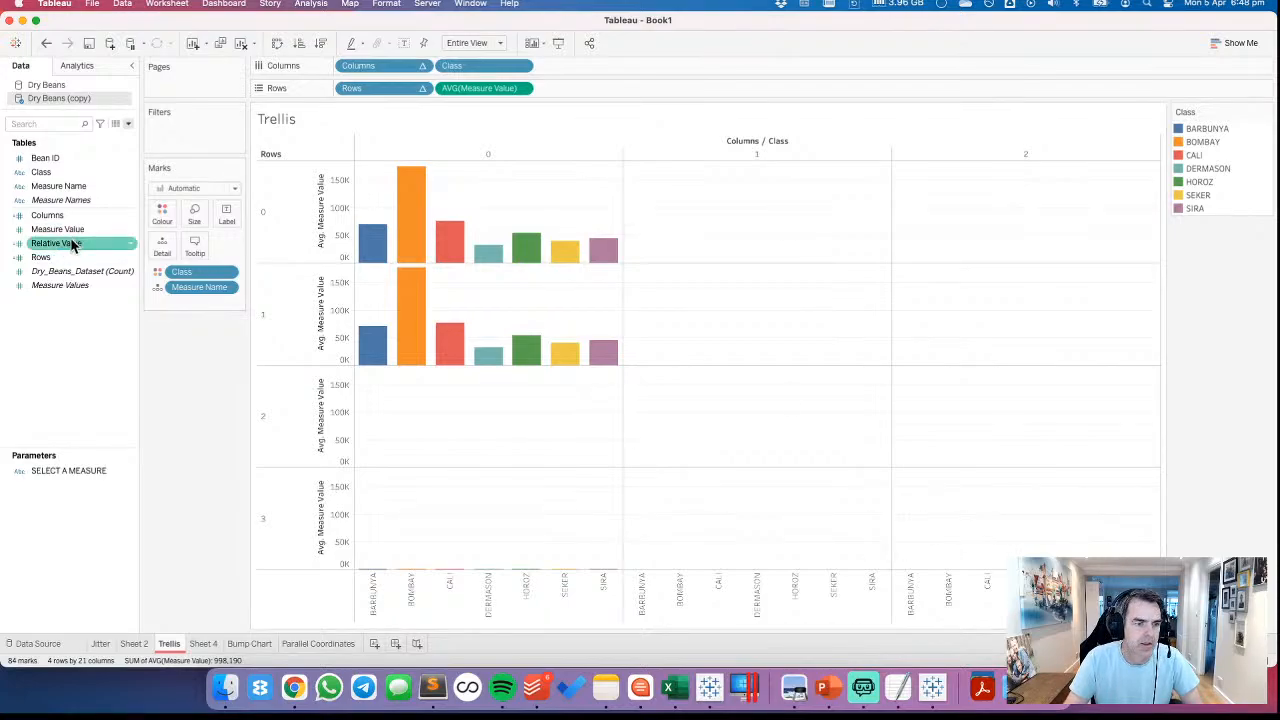
Try starting a Measure Name filter on Trellis, cancel it, and undo the average and Measure Value replacement
left_click_drag(58, 186, 192, 140)
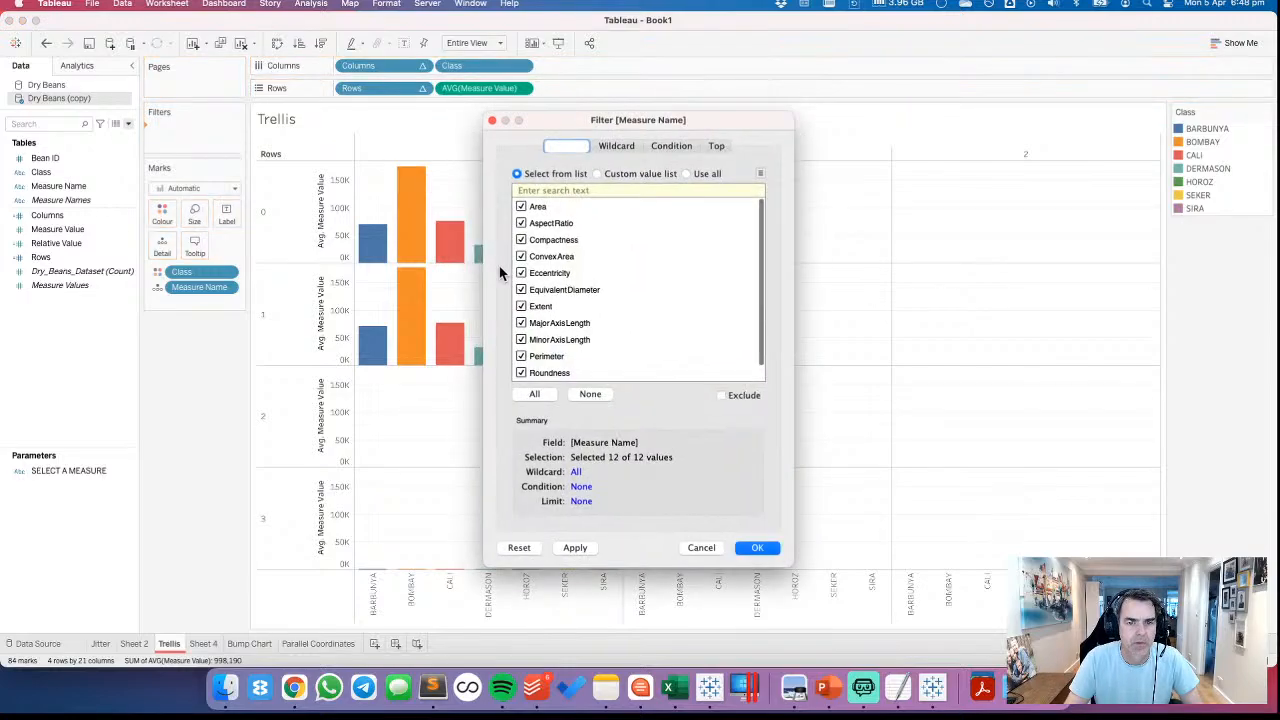
left_click(588, 395)
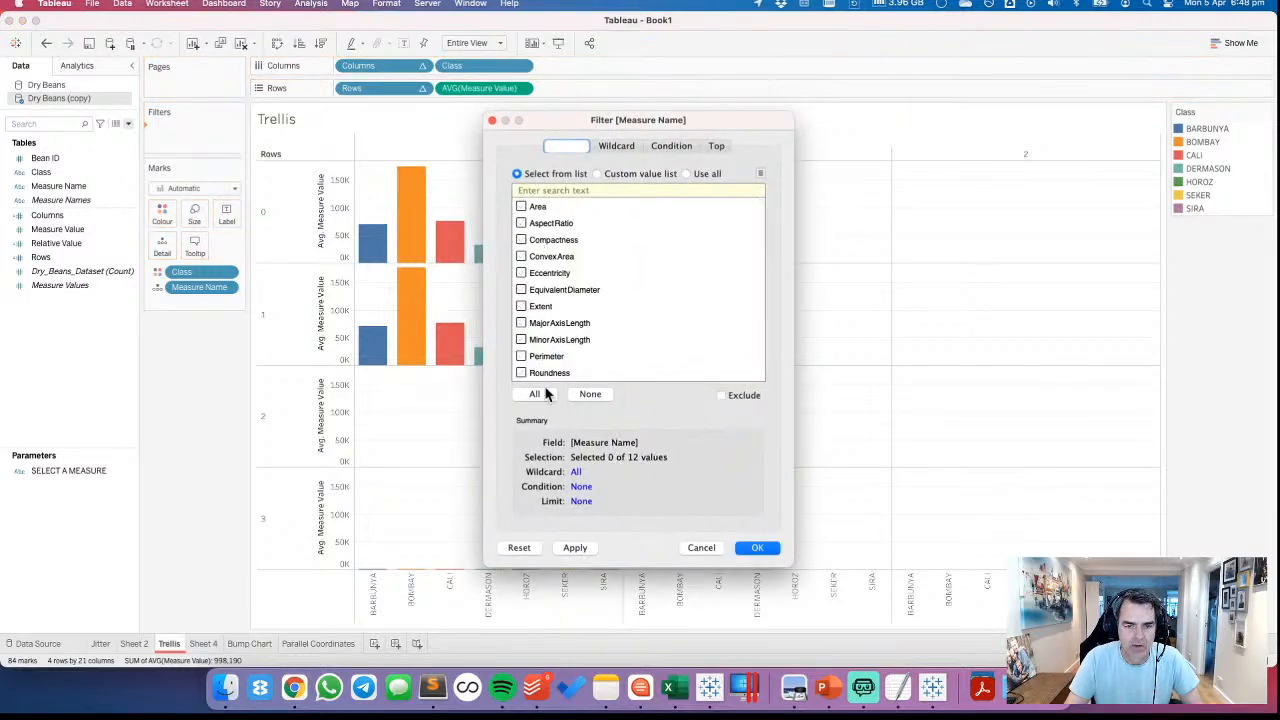
left_click(697, 548)
left_click(46, 43)
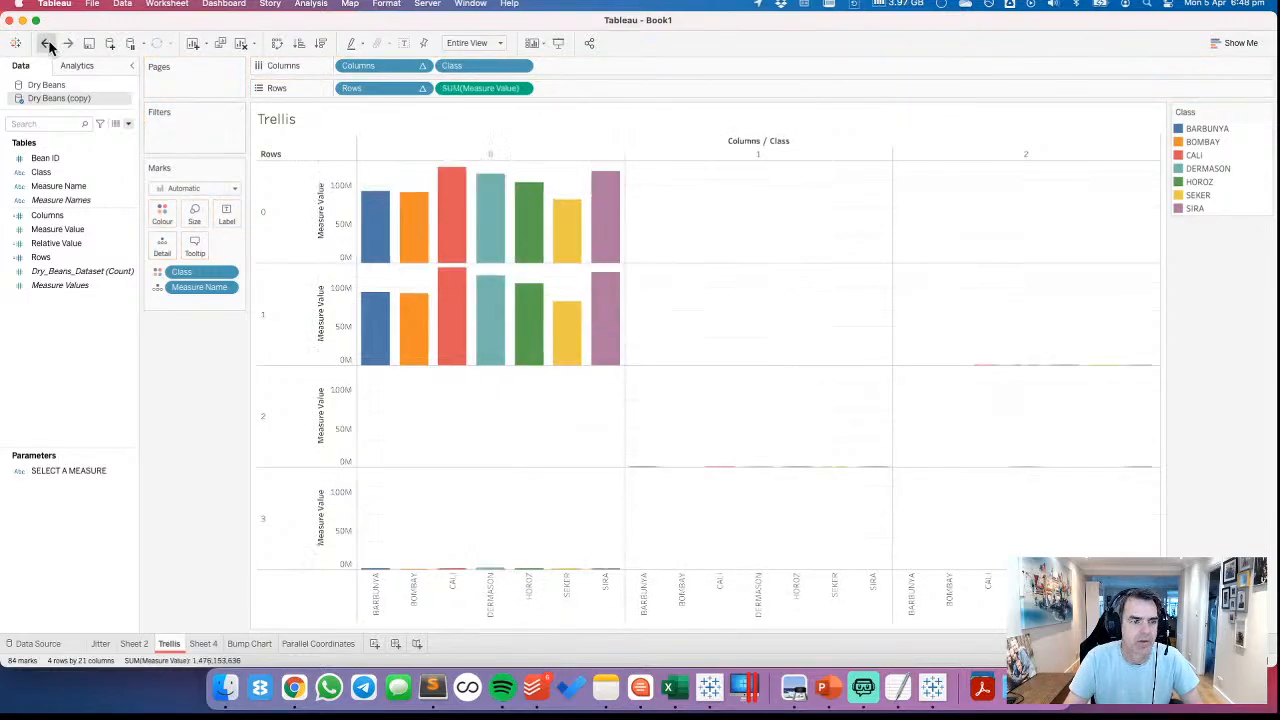
left_click(46, 43)
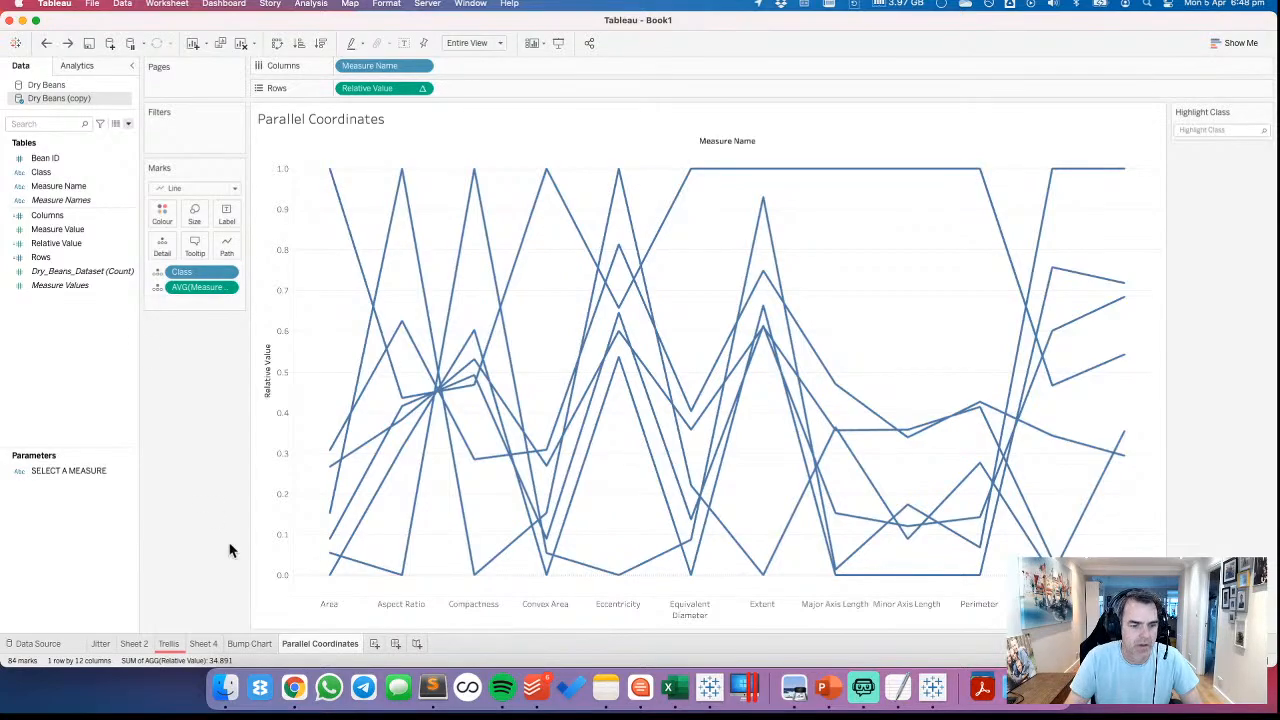
Create a new worksheet and filter Measure Name to Solidity only
left_click(374, 645)
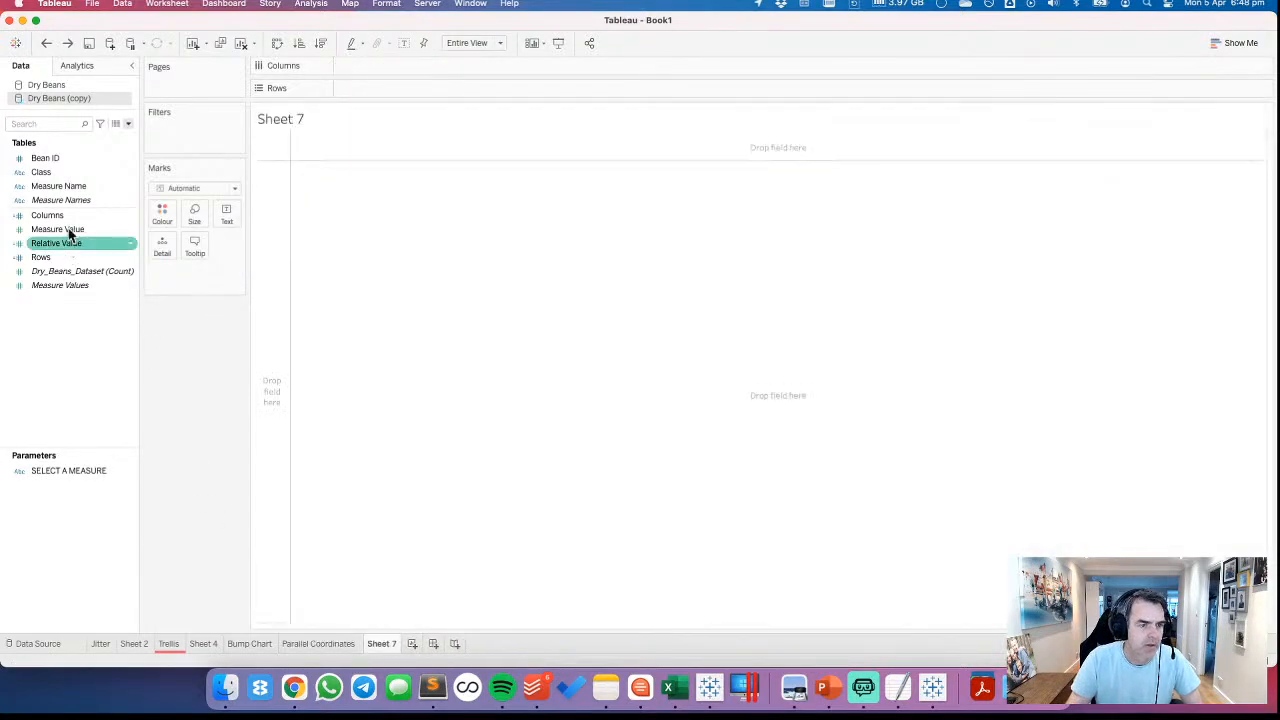
left_click(63, 188)
left_click_drag(63, 188, 205, 130)
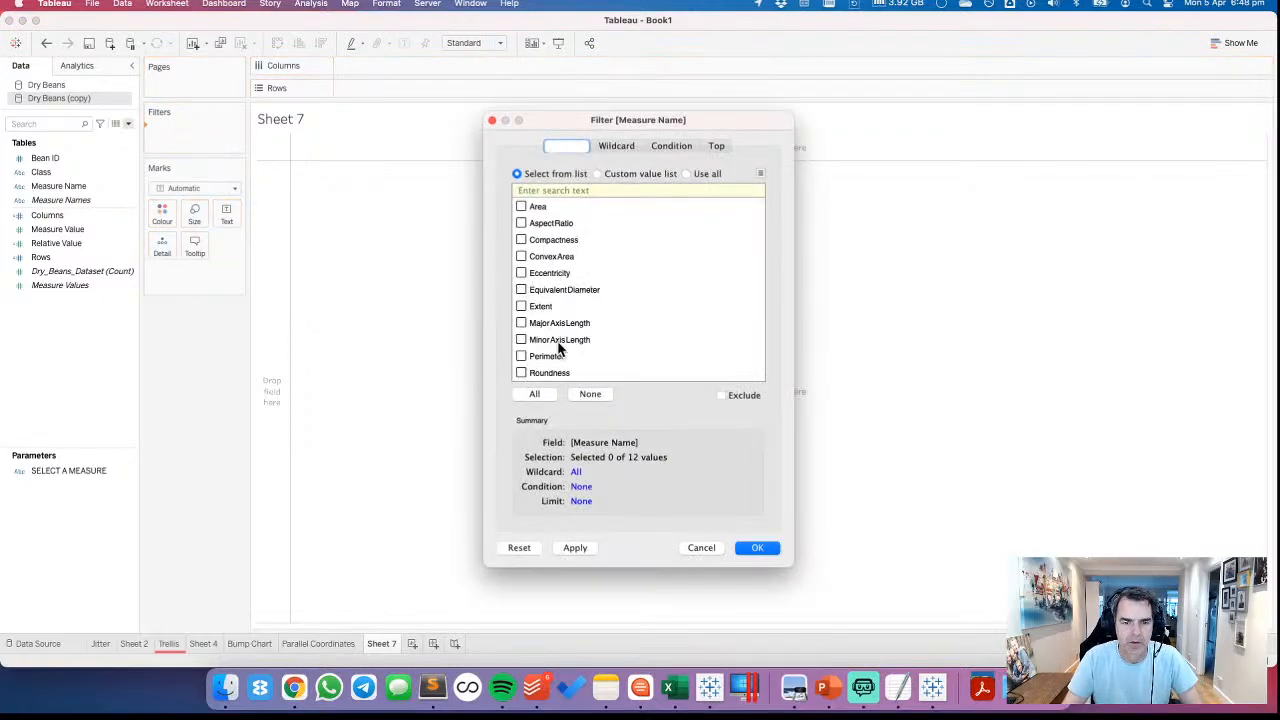
scroll(560, 349, "down", 1)
left_click(525, 373)
left_click(757, 547)
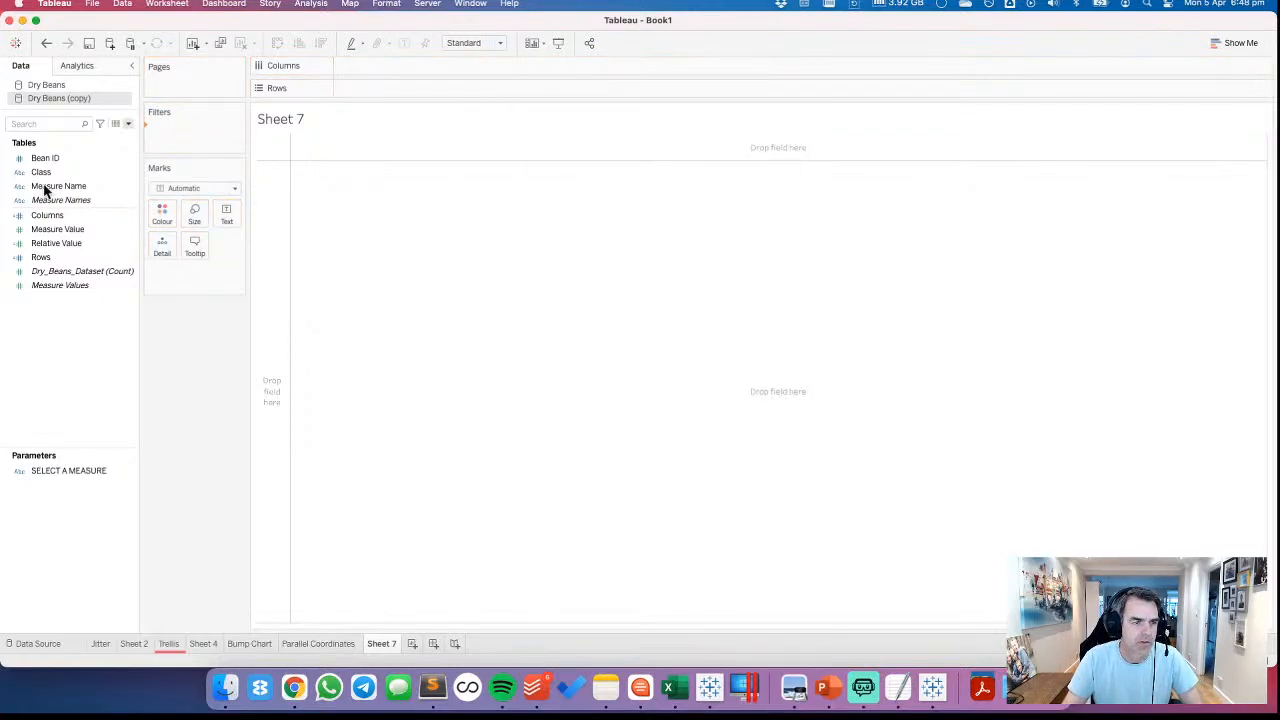
Build a bar chart of Measure Value by Class, with Class on columns and Measure Value on rows
left_click(45, 172)
left_click(72, 190)
left_click(56, 157)
left_click(54, 174)
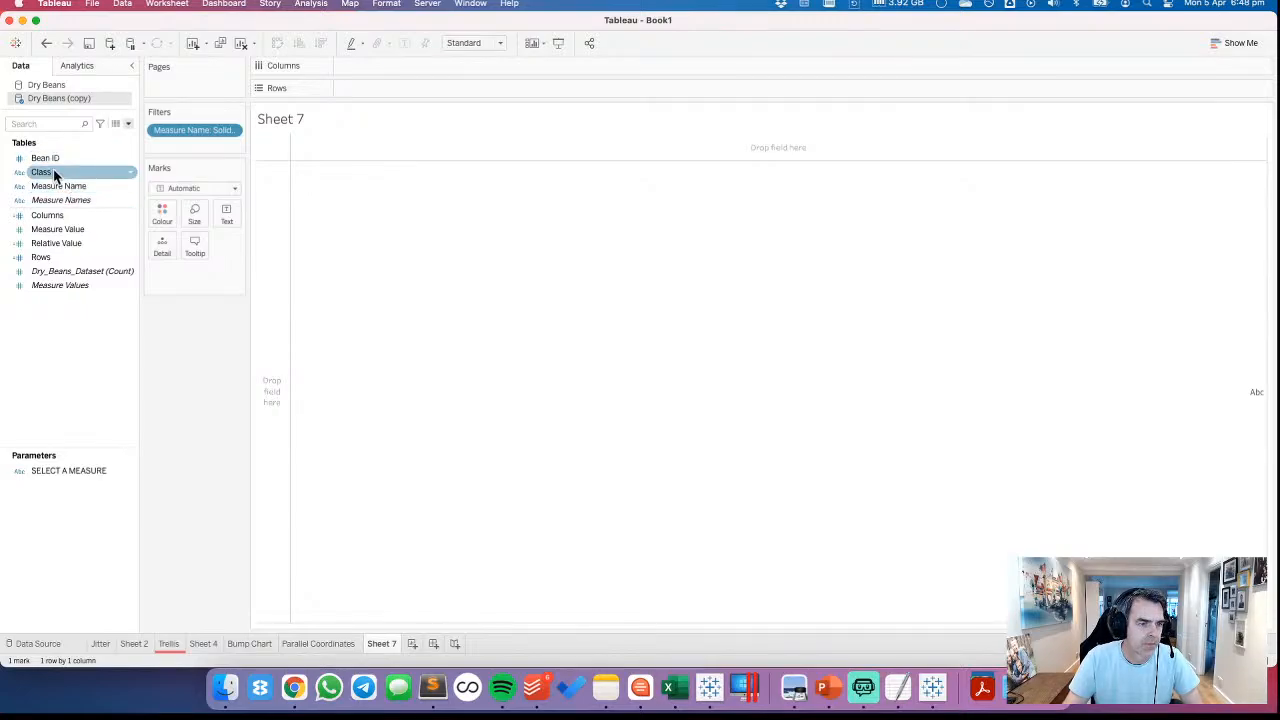
left_click_drag(54, 174, 368, 63)
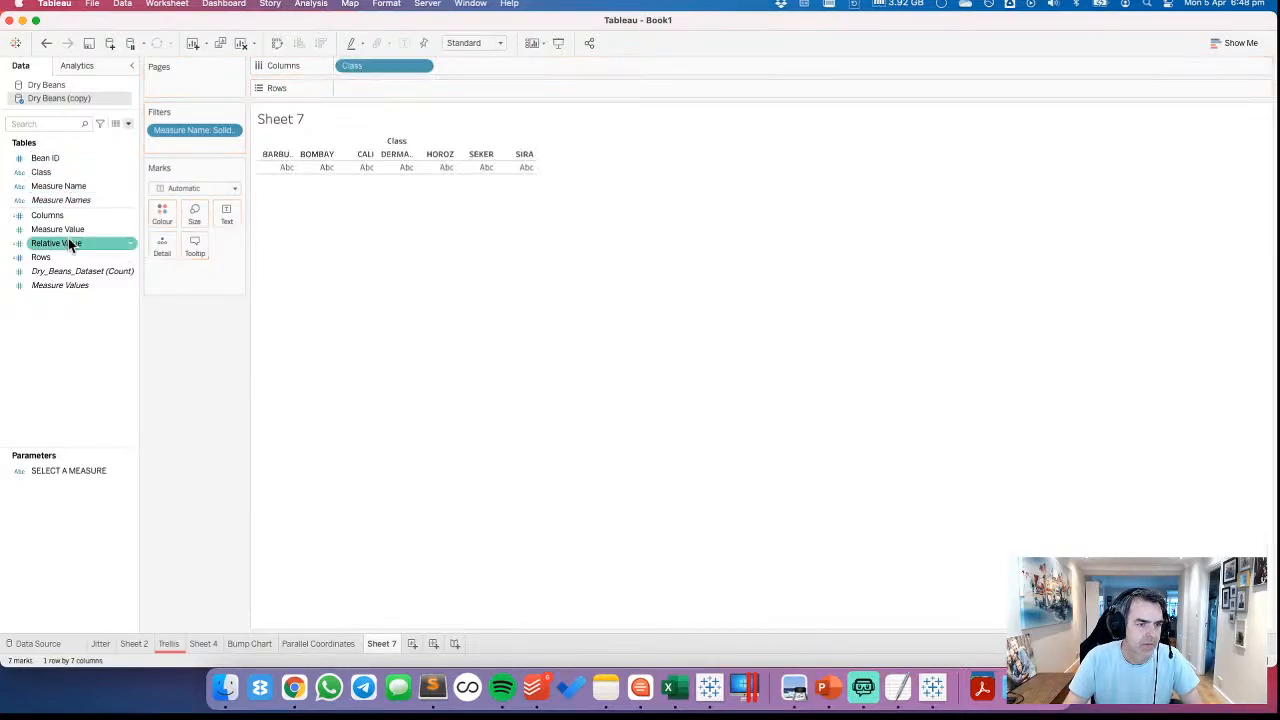
left_click_drag(68, 238, 402, 90)
Aggregate Measure Value as Average and sort the classes in descending order
left_click(421, 88)
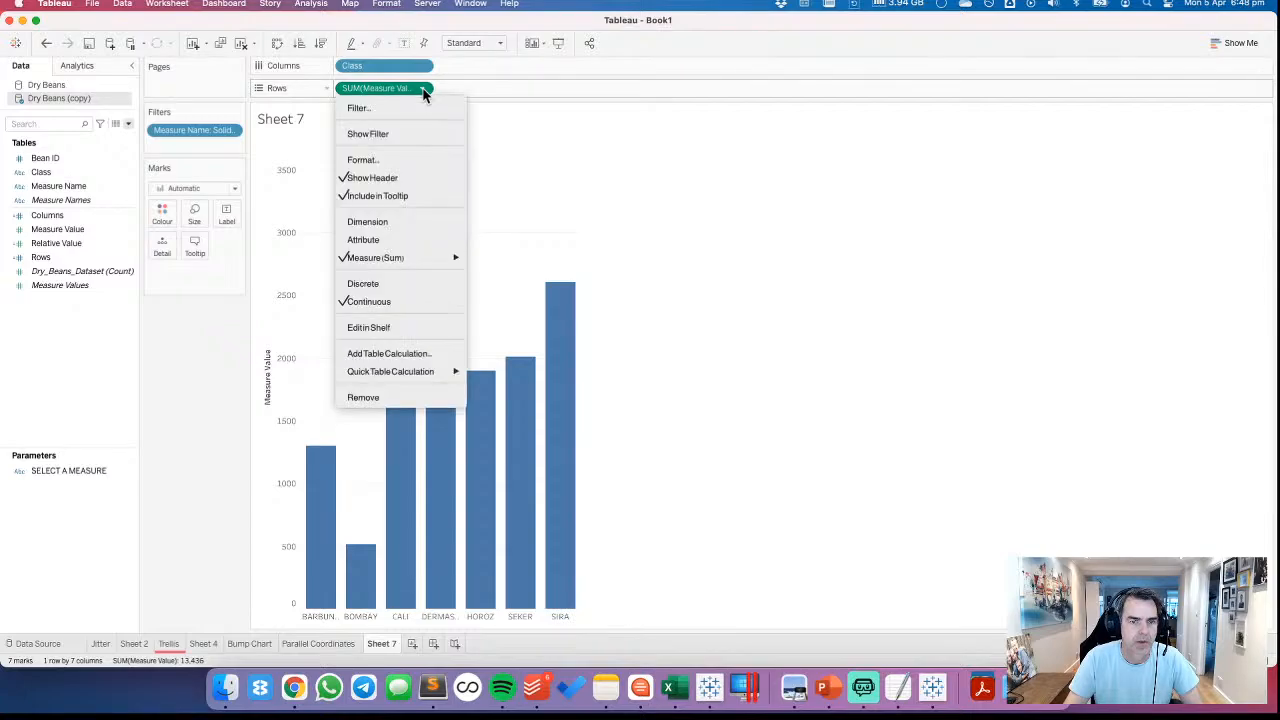
mouse_move(435, 257)
left_click(506, 273)
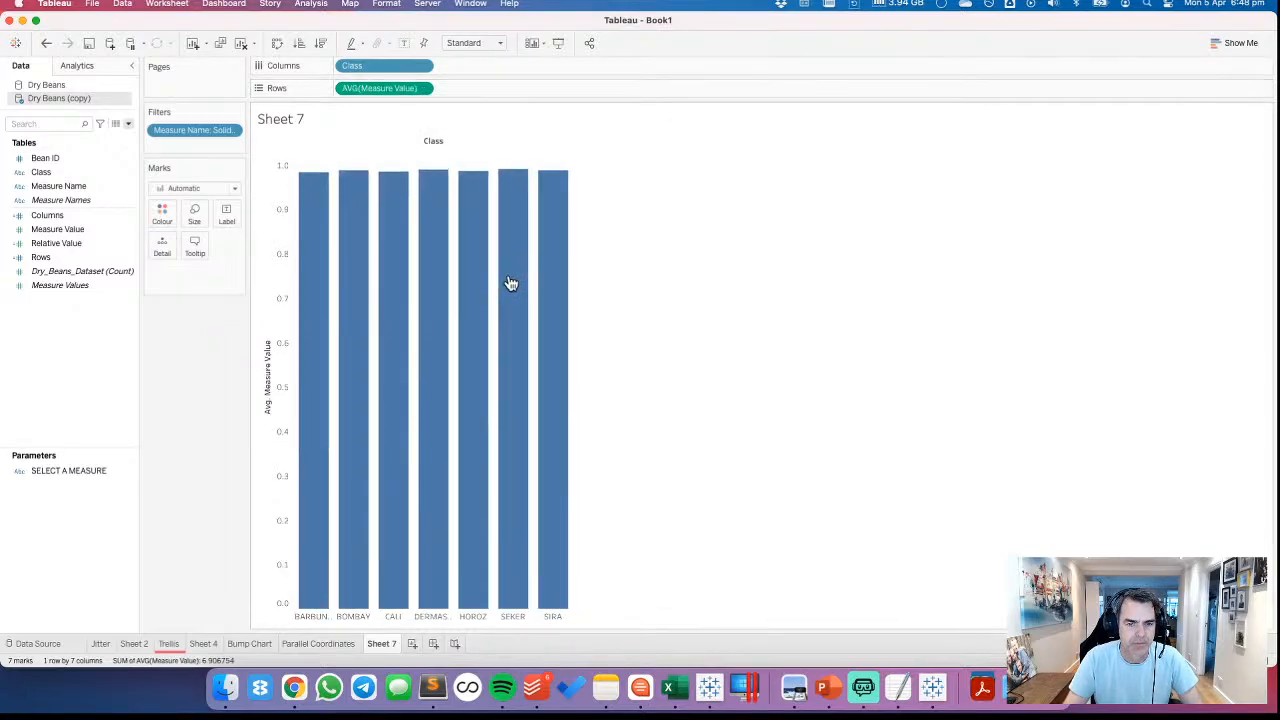
left_click(320, 43)
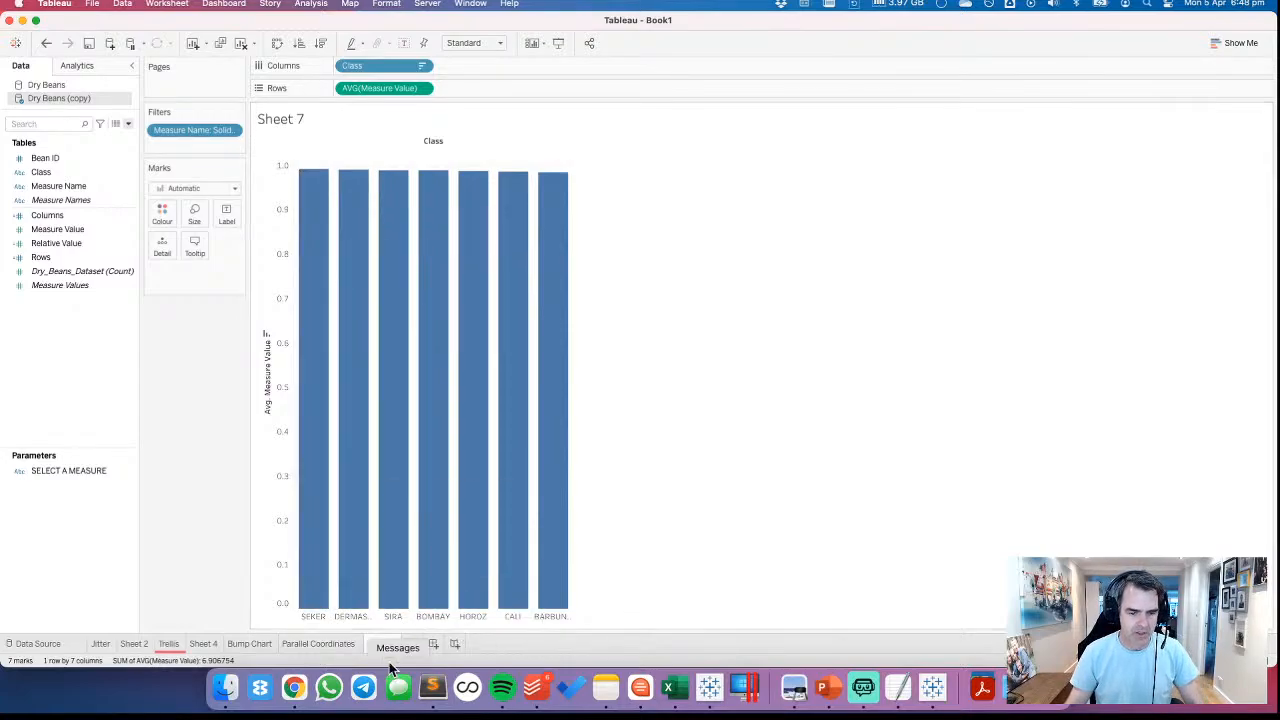
Move the blank Sheet 4 to the end of the sheets, after Sheet 7
left_click(210, 644)
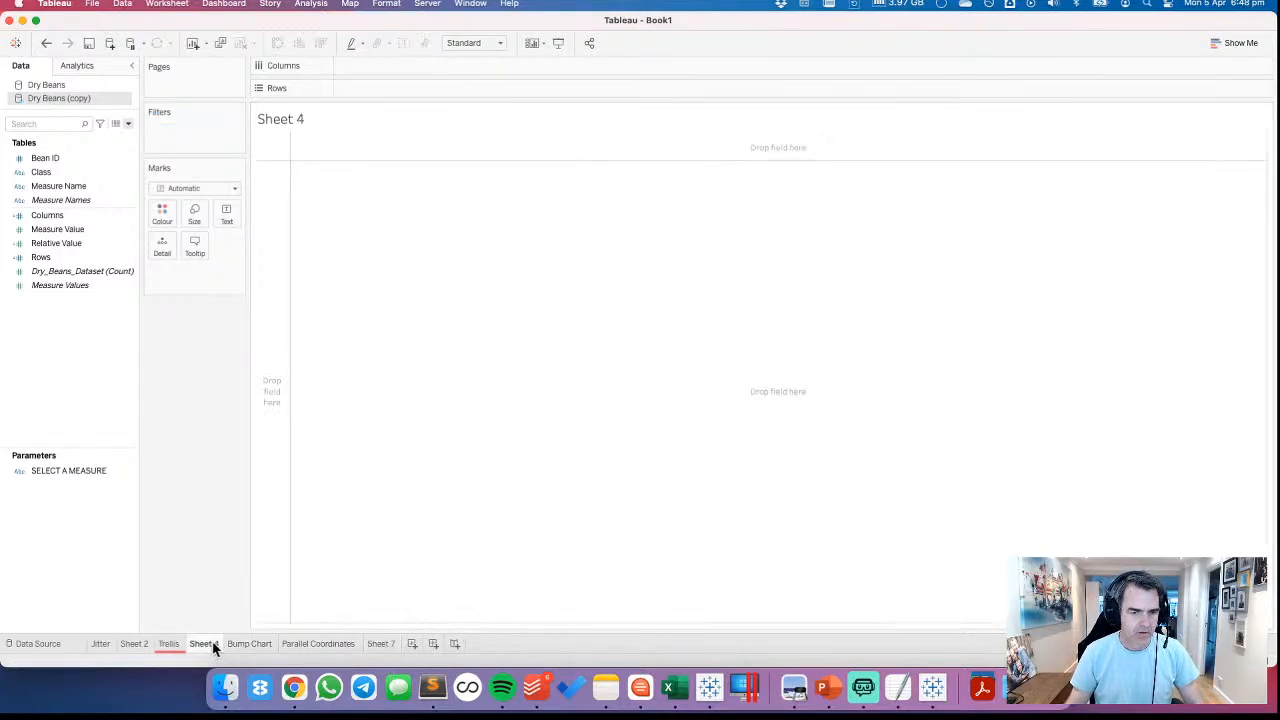
left_click_drag(210, 648, 385, 640)
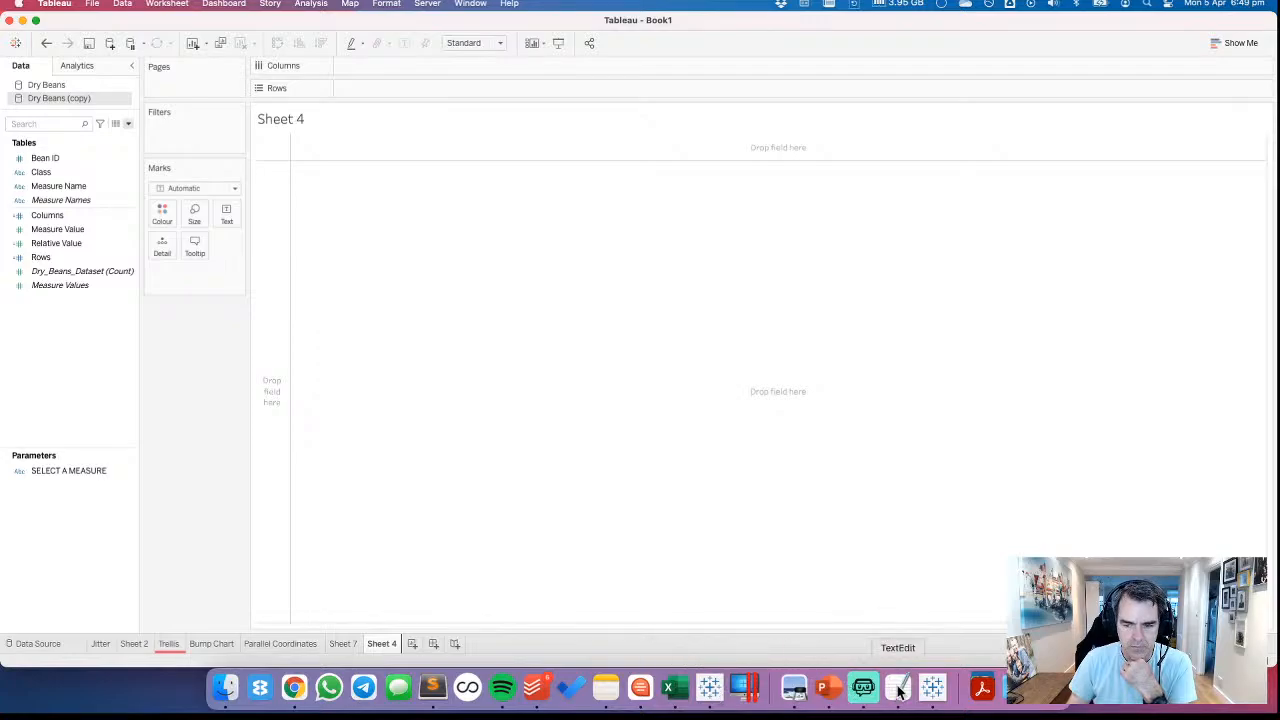
Switch to Chrome and examine the ternary chart examples in the Flerlage Twins article and the Palmer Station penguins viz
left_click(297, 687)
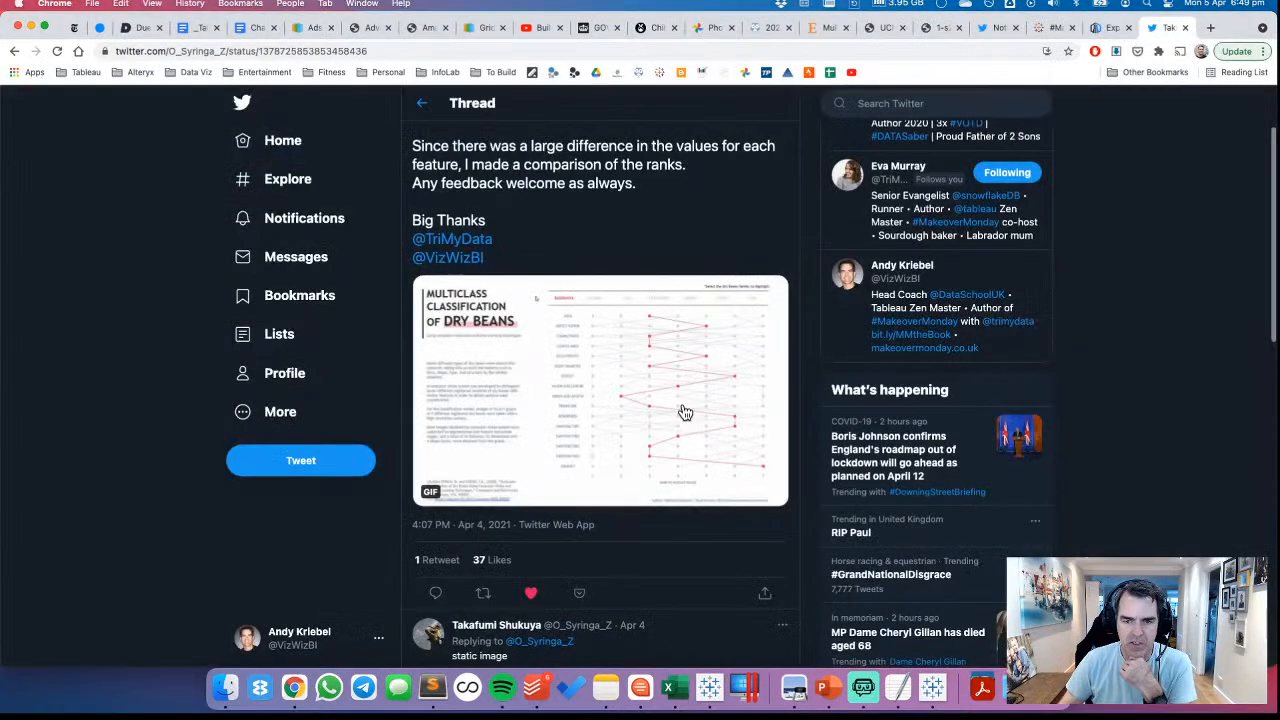
left_click(1112, 29)
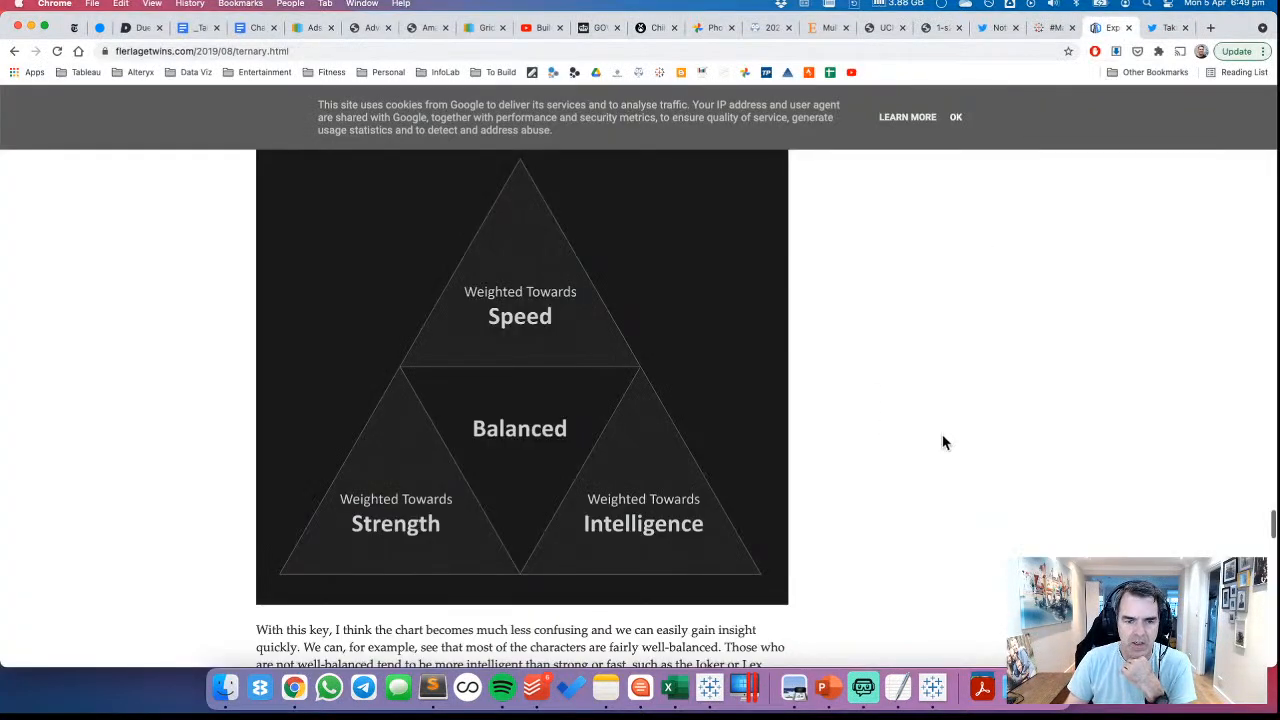
scroll(942, 441, "up", 15)
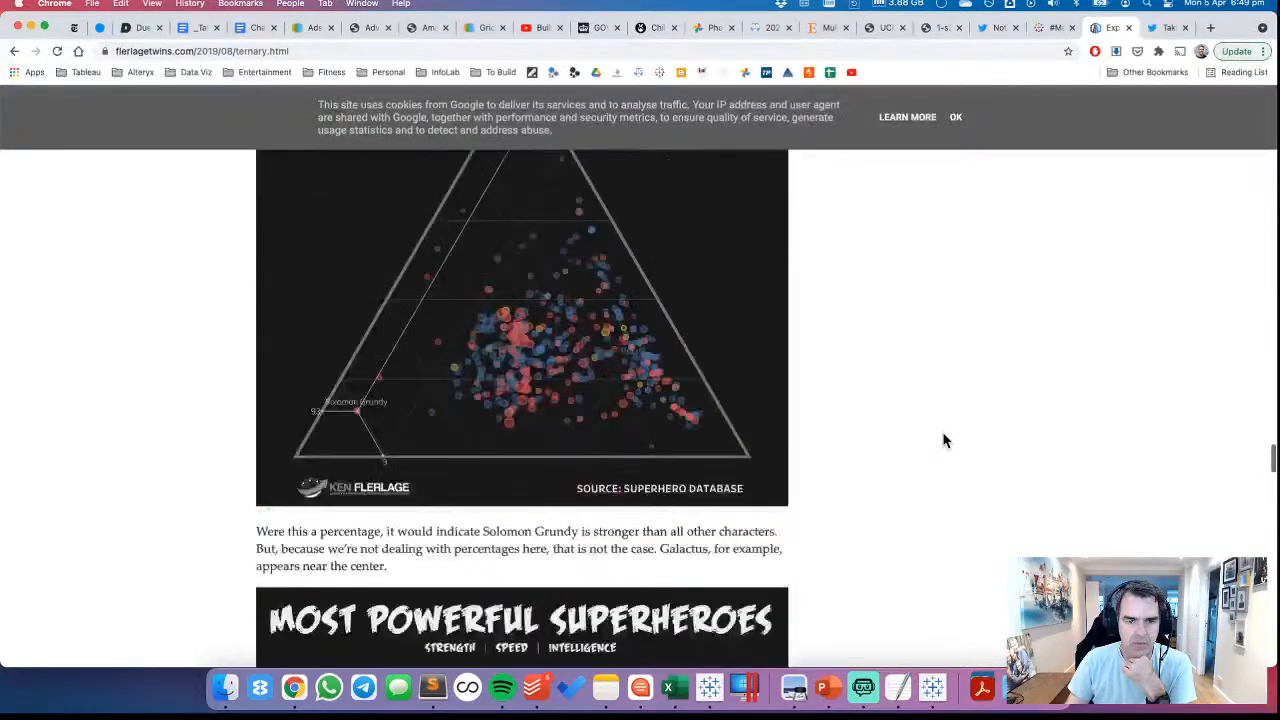
scroll(943, 437, "down", 5)
scroll(943, 437, "up", 5)
scroll(943, 437, "down", 4)
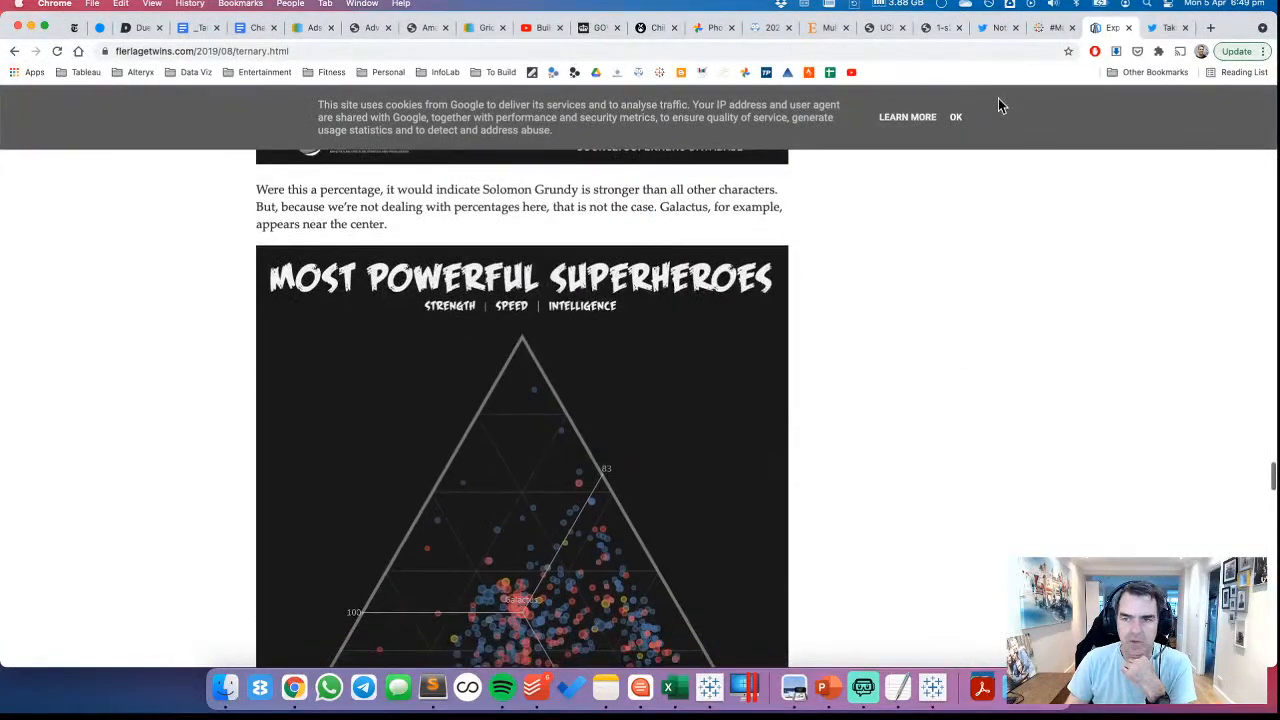
left_click(1052, 28)
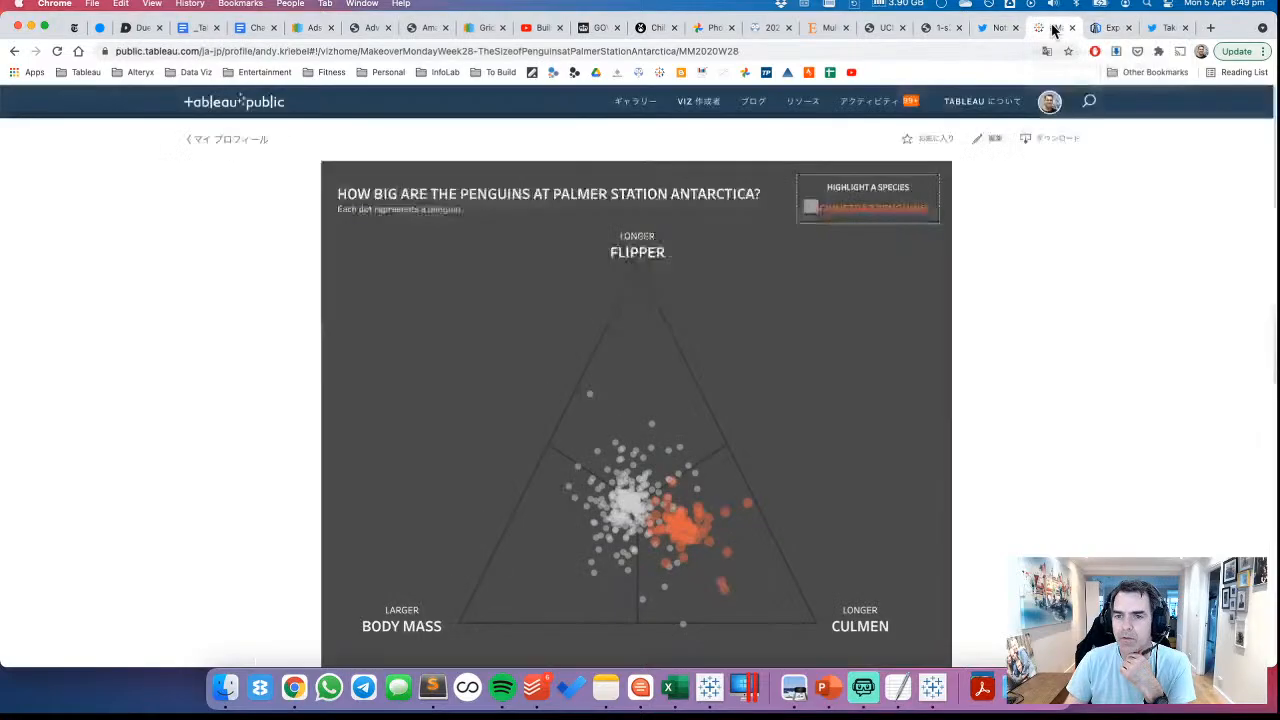
scroll(1081, 356, "down", 2)
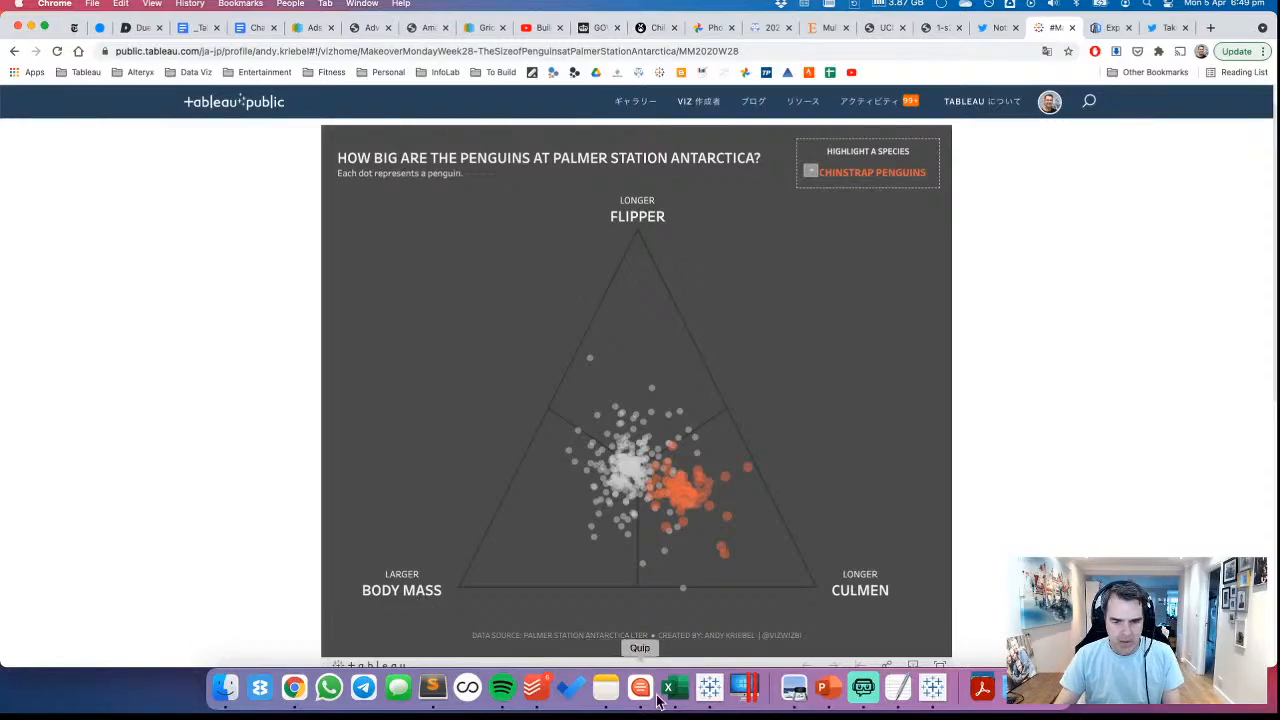
Return to Tableau and rename the SELECT A MEASURE parameter as SELECT TOP MEASURE
left_click(711, 687)
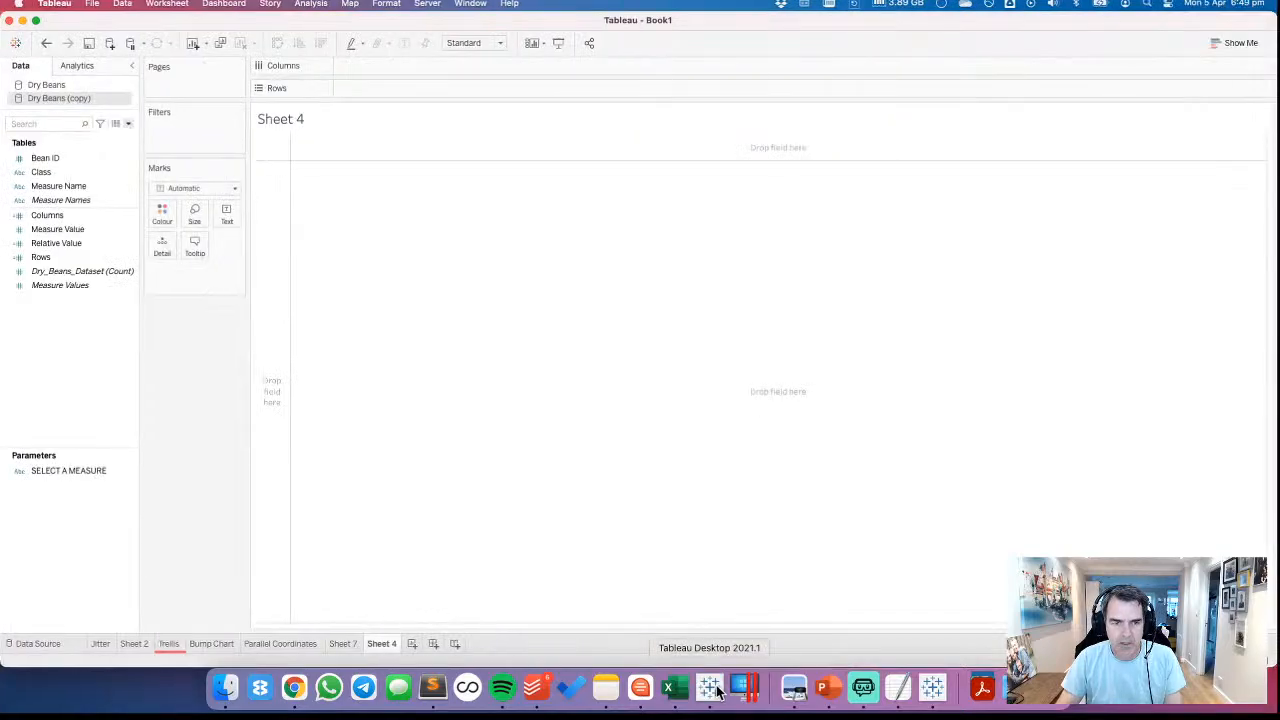
left_click(77, 471)
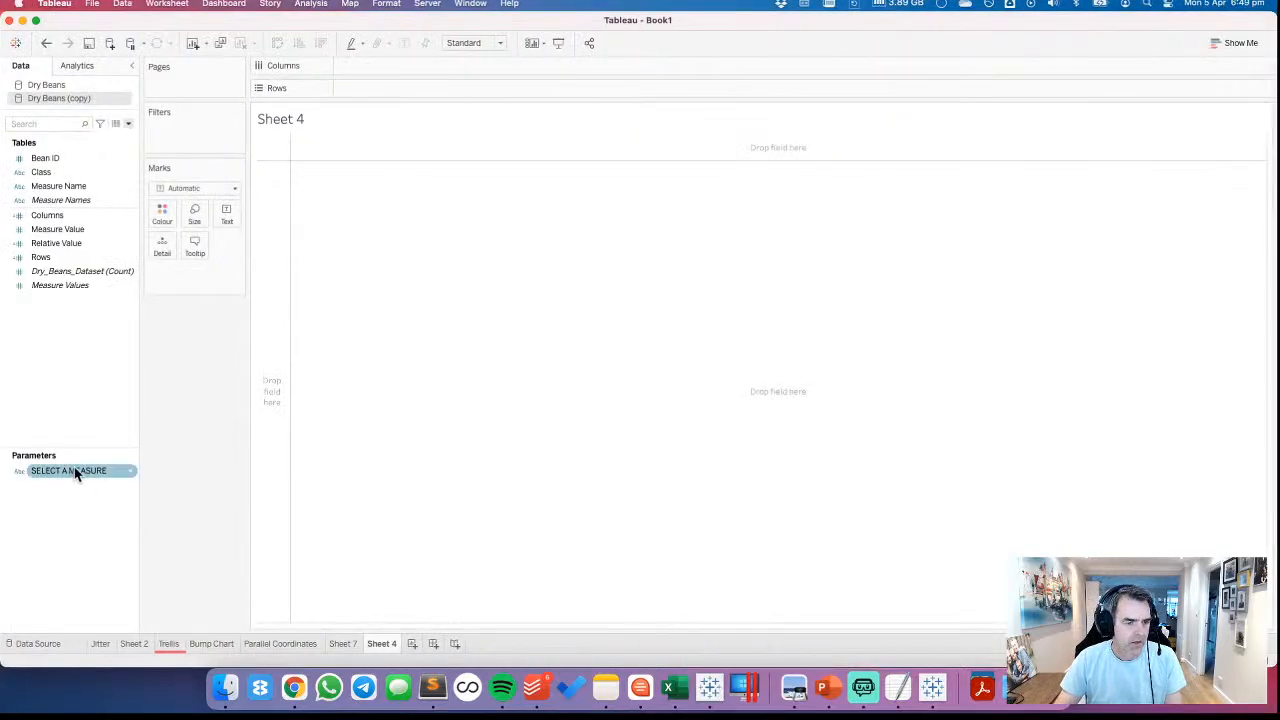
right_click(77, 471)
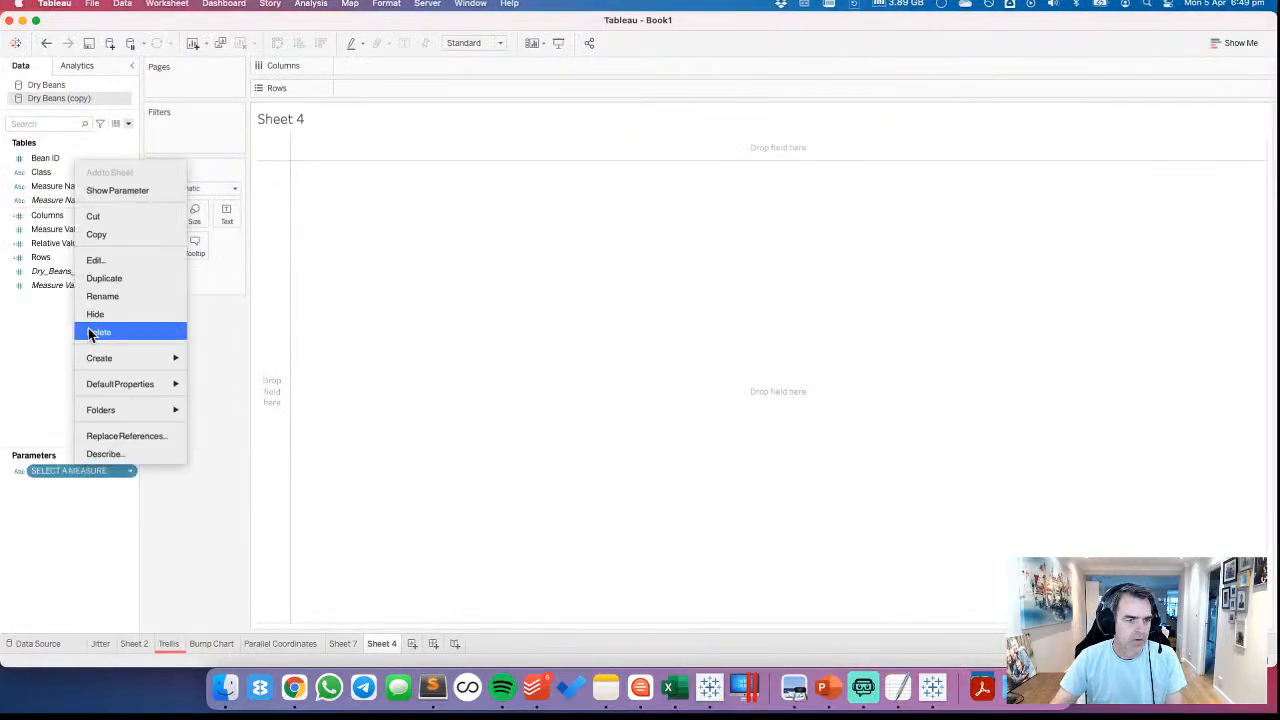
left_click(100, 261)
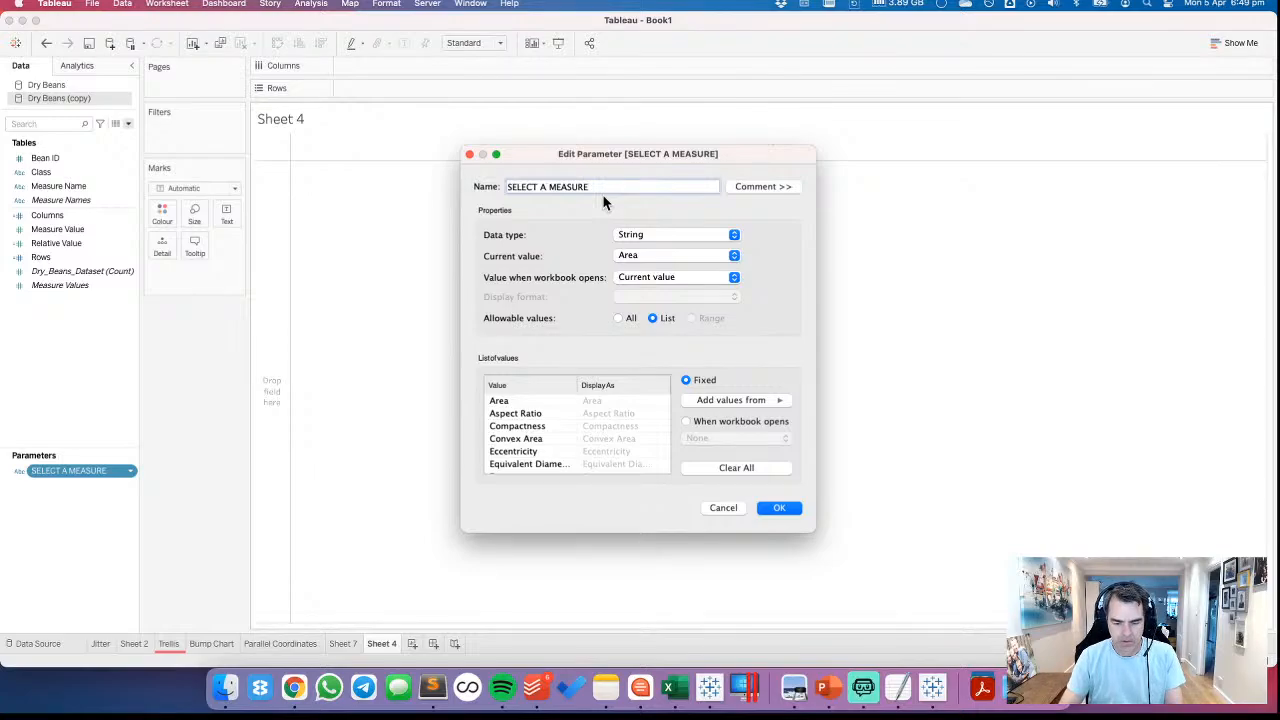
key("BackSpace")
type("TOP")
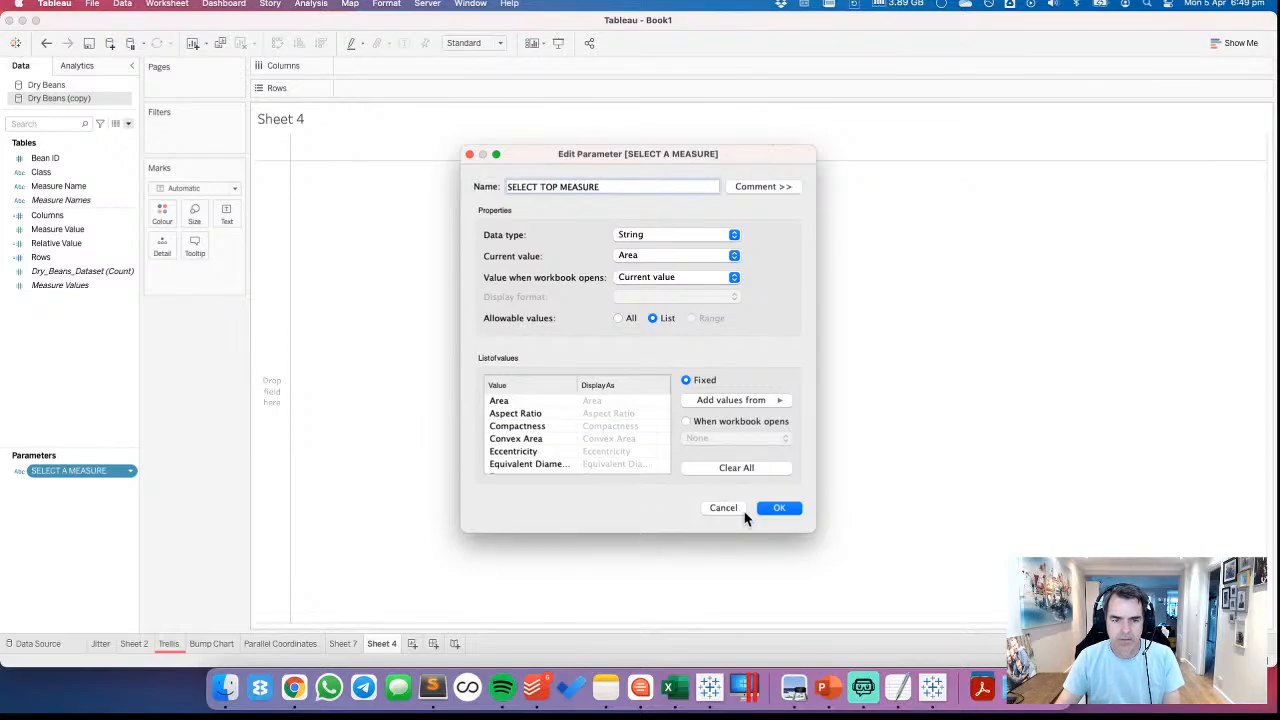
left_click(781, 509)
Duplicate the SELECT TOP MEASURE parameter and name the copy SELECT BOTTOM LEFT
right_click(86, 471)
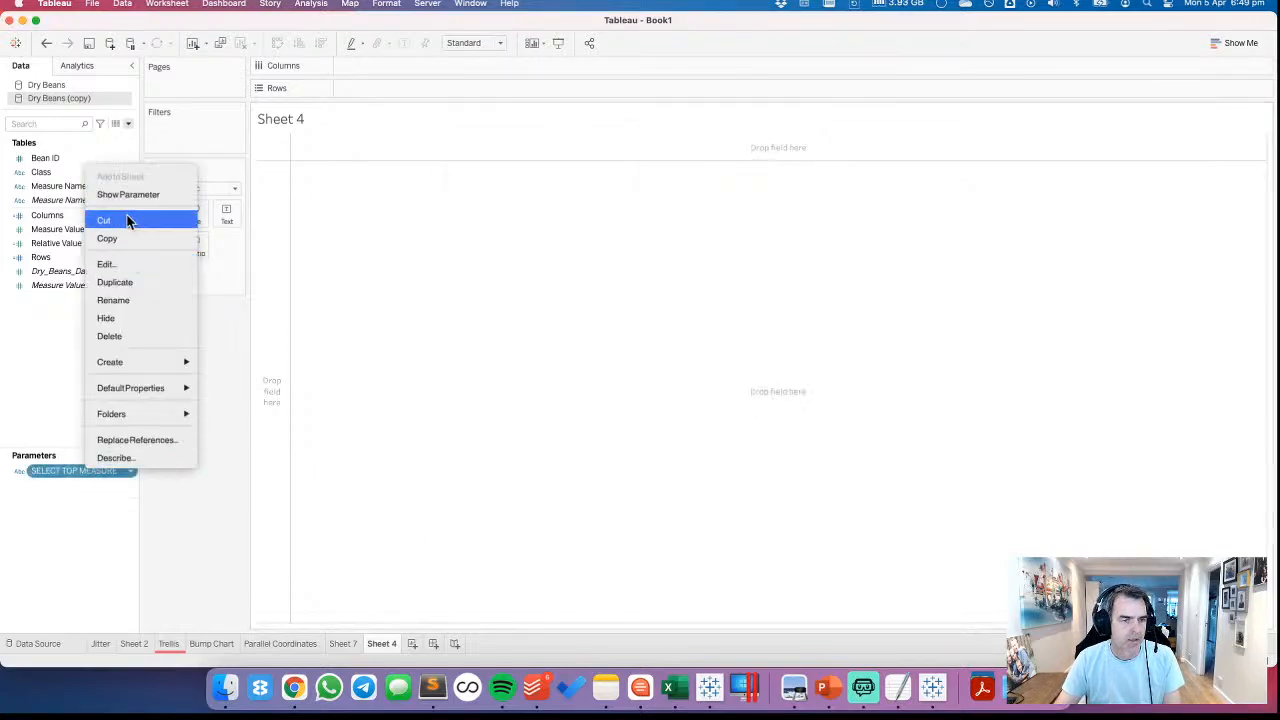
left_click(126, 283)
right_click(86, 485)
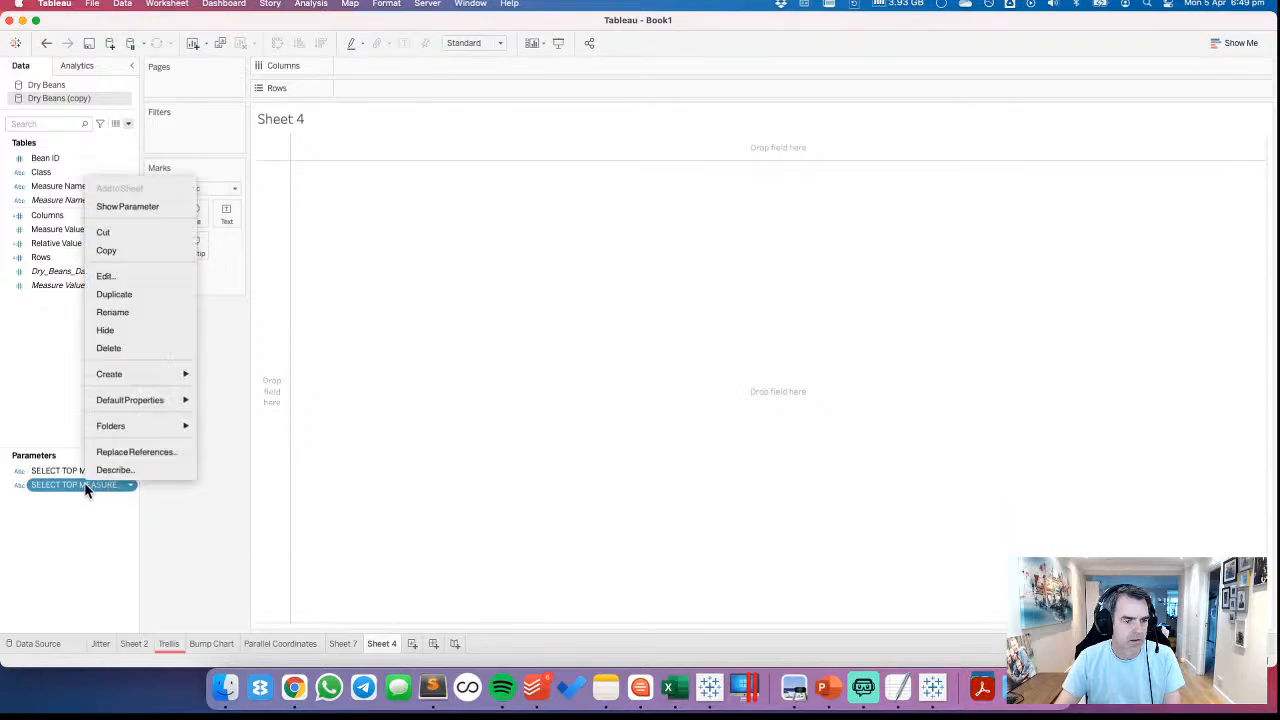
left_click(112, 275)
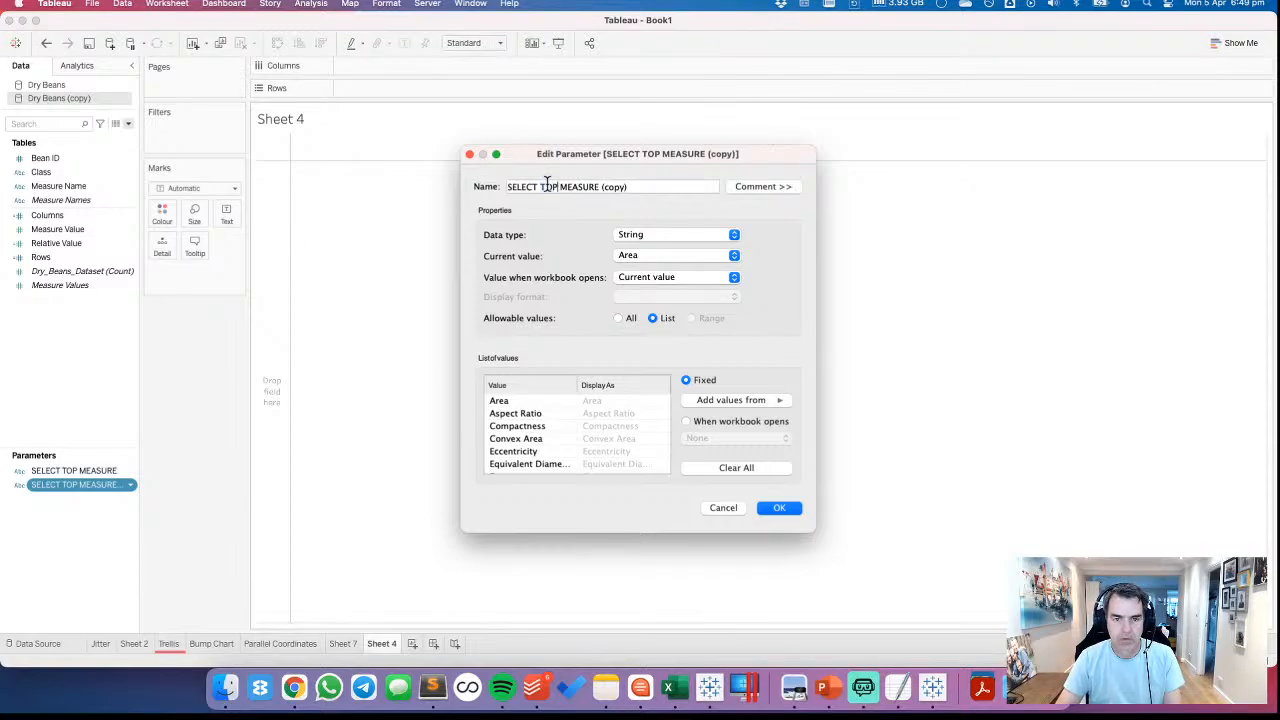
double_click(547, 187)
type("BOTTOM")
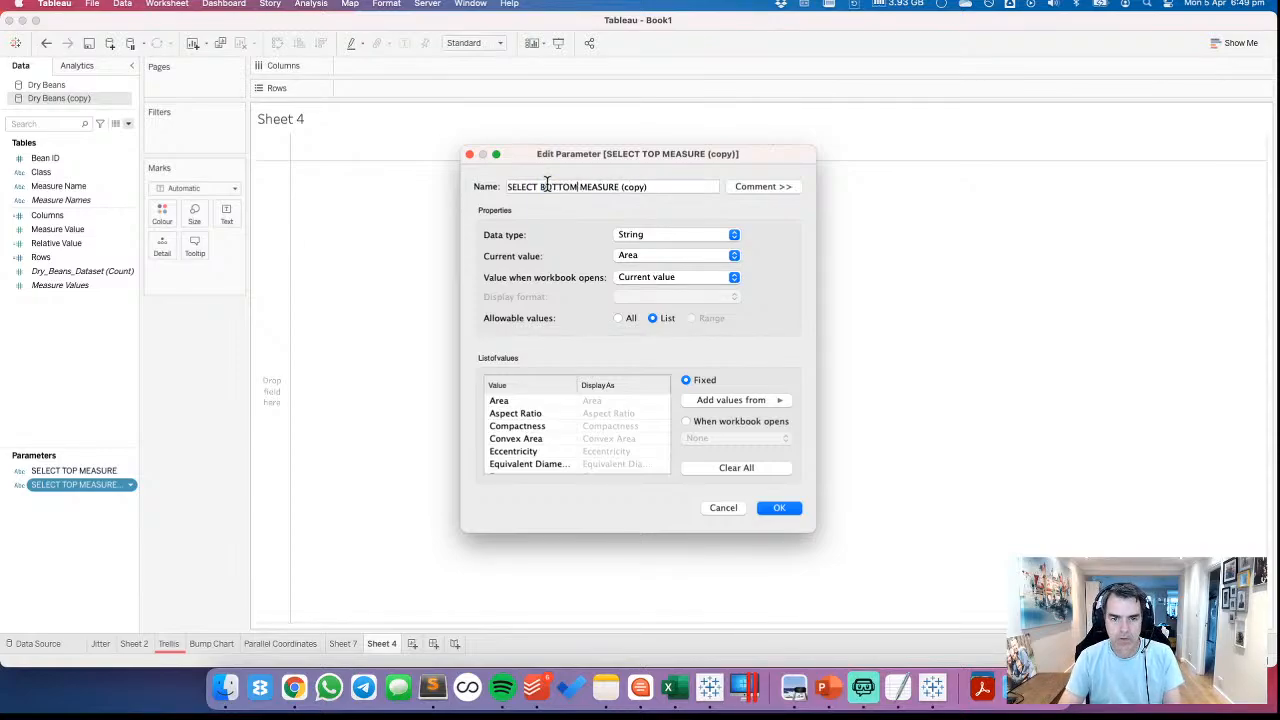
type(" LEFT")
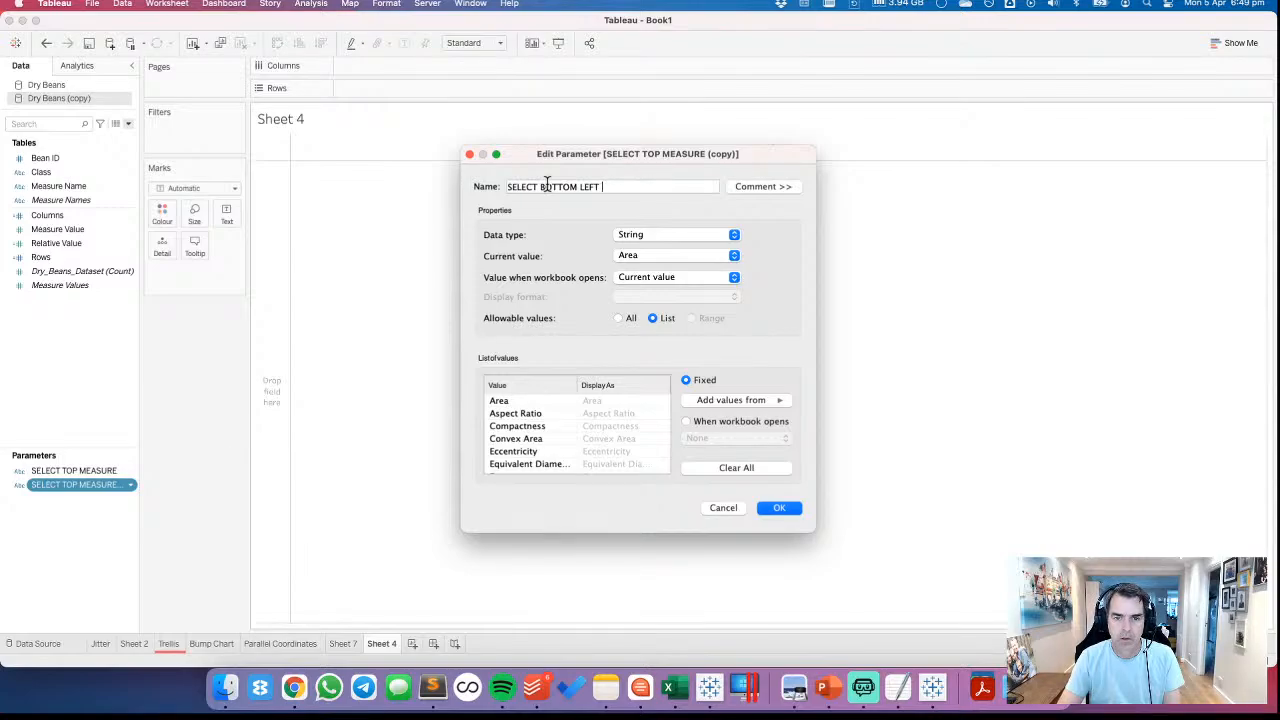
left_click(778, 508)
Shorten the parameter names SELECT BOTTOM LEFT to BOTTOM LEFT and SELECT TOP MEASURE to TOP
right_click(68, 478)
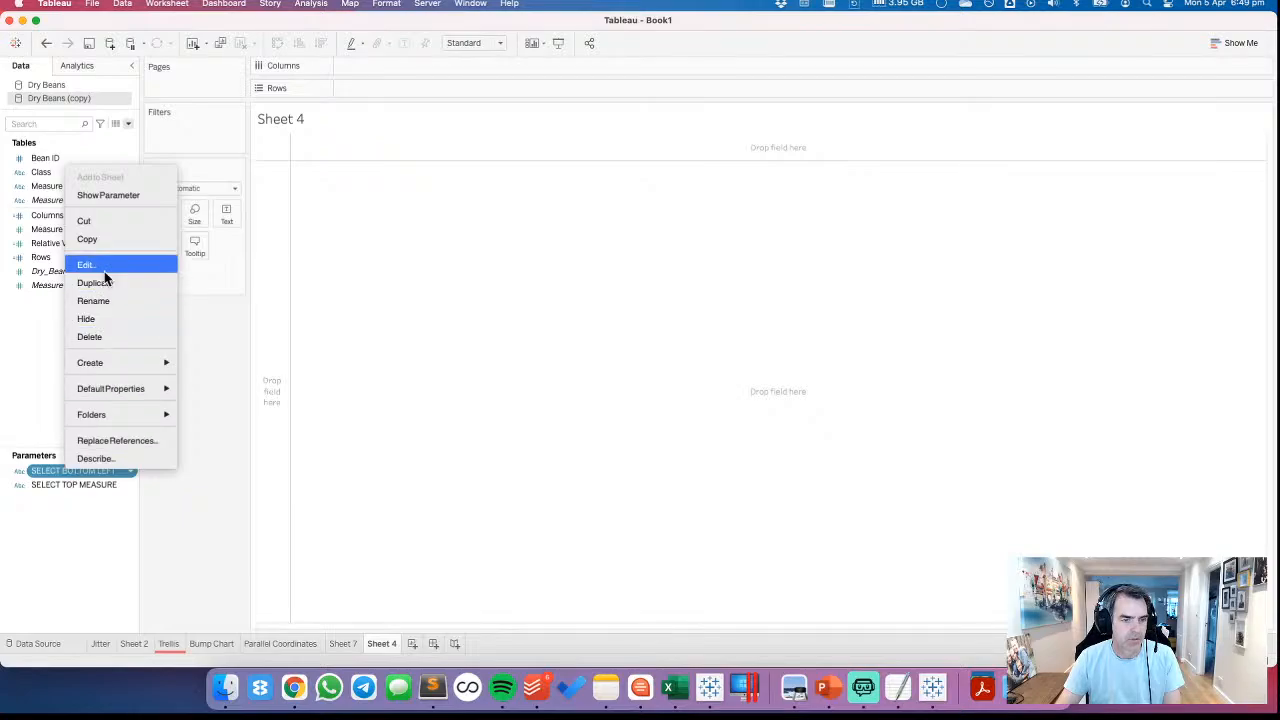
left_click(108, 304)
type("BOTTOM LEFT")
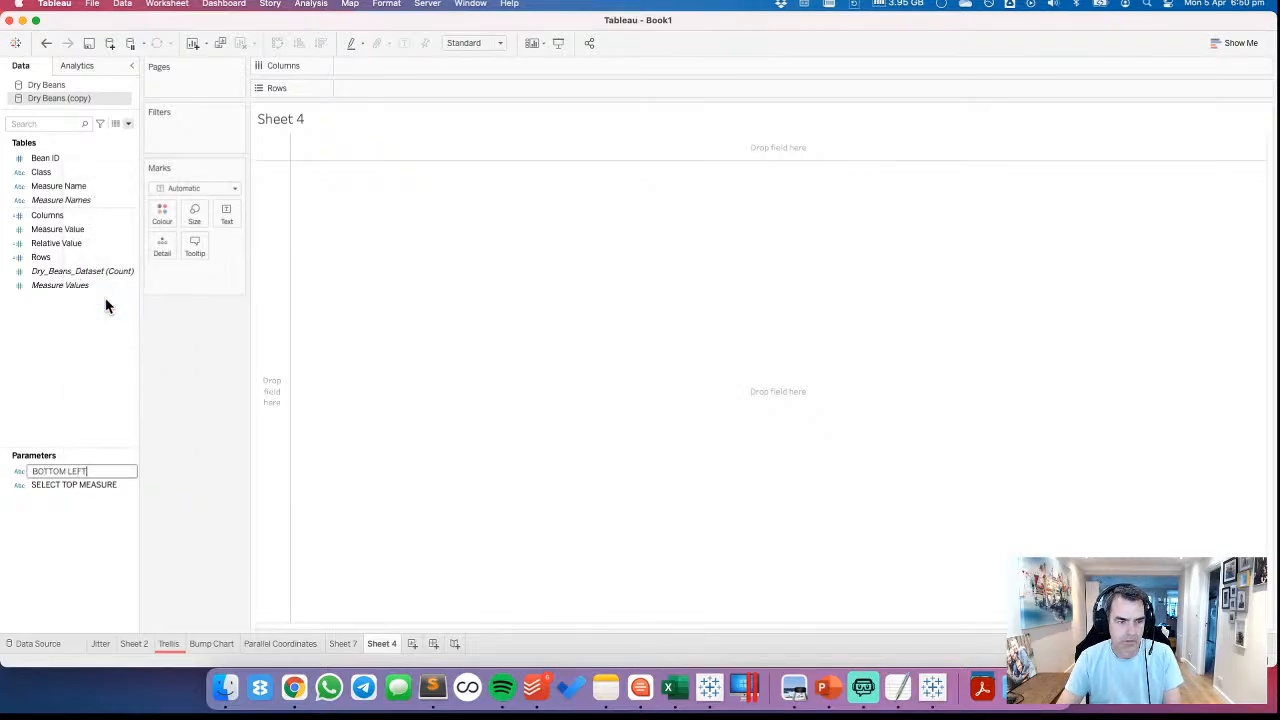
key("Return")
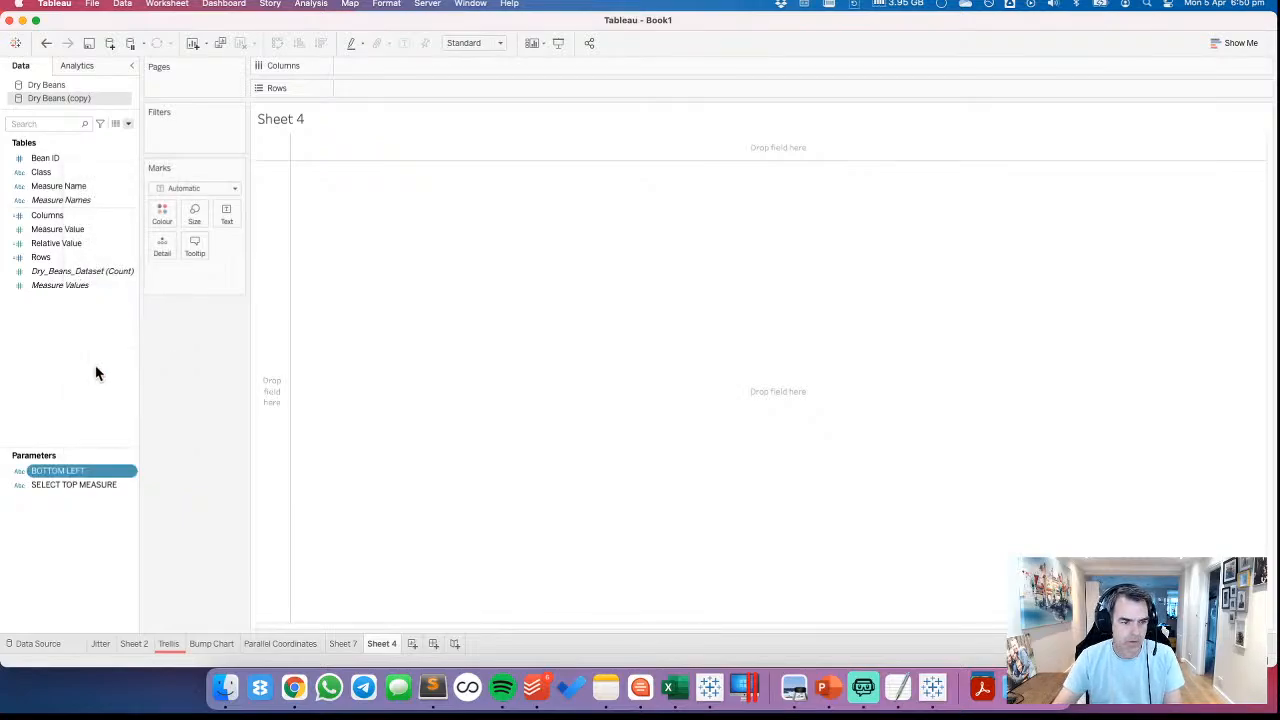
right_click(78, 490)
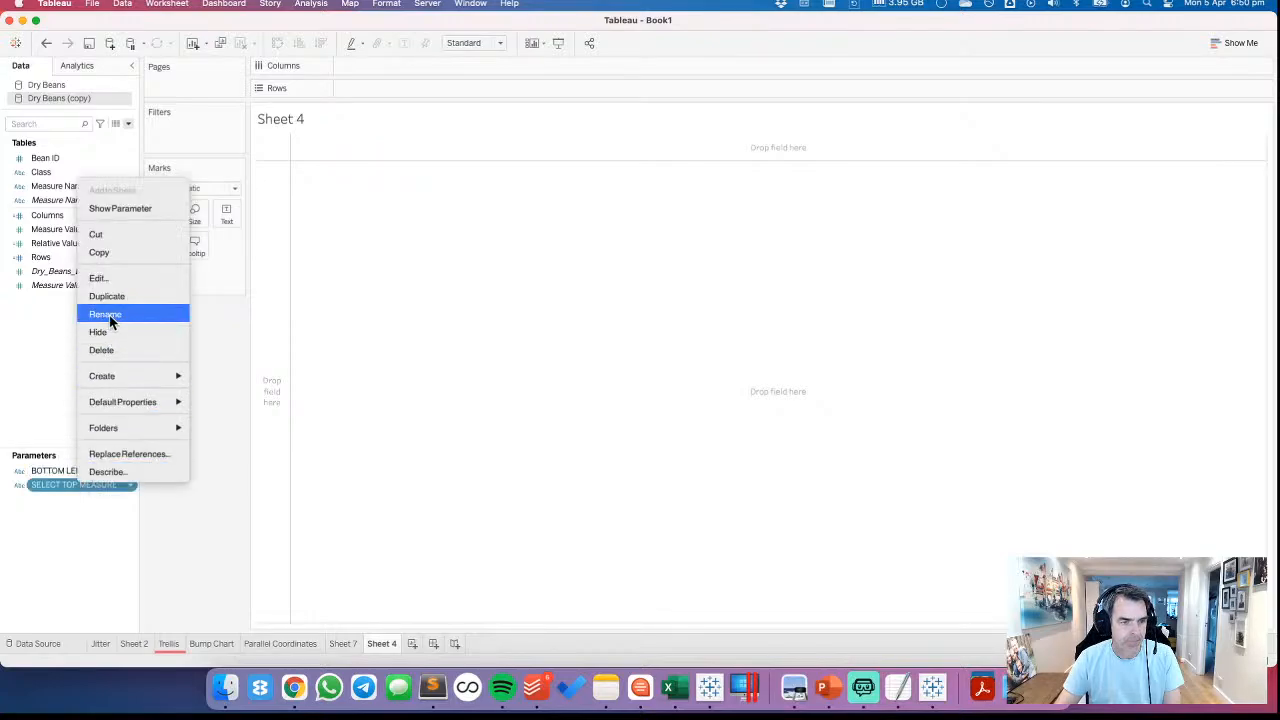
left_click(110, 316)
type("TOP")
key("Return")
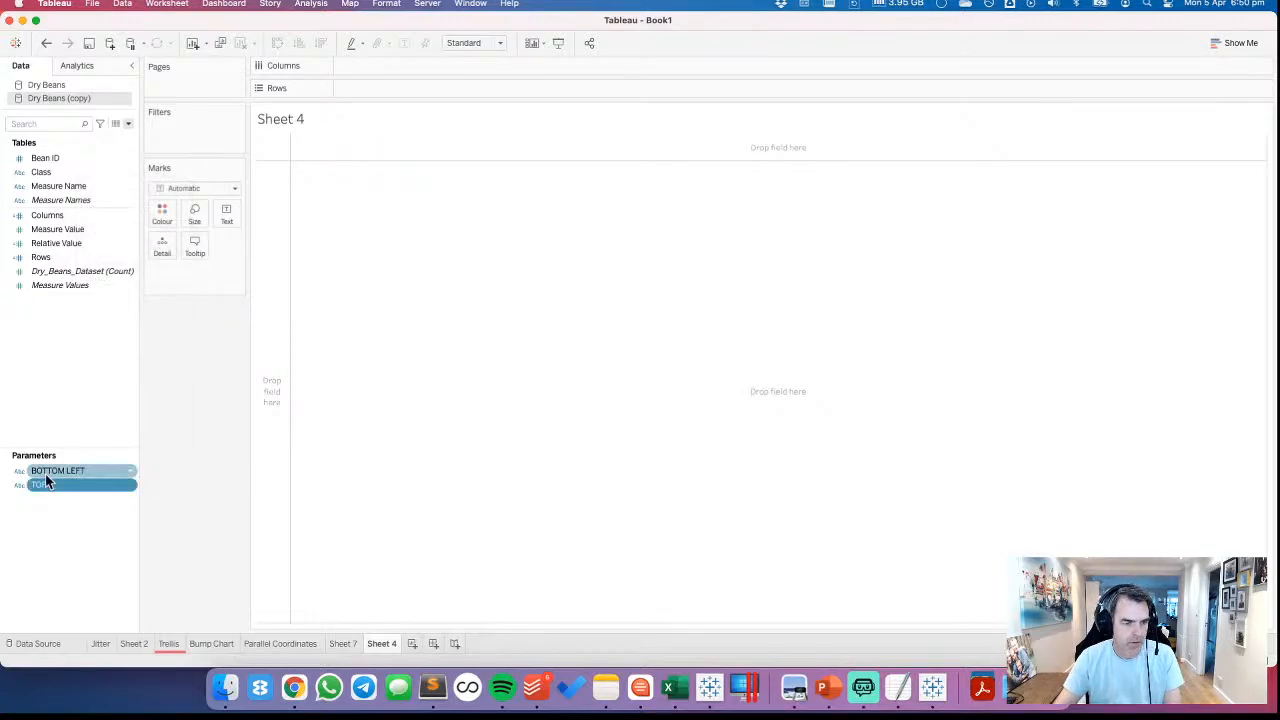
Duplicate the TOP parameter and name the copy BOTTOM RIGHT
right_click(48, 483)
left_click(79, 293)
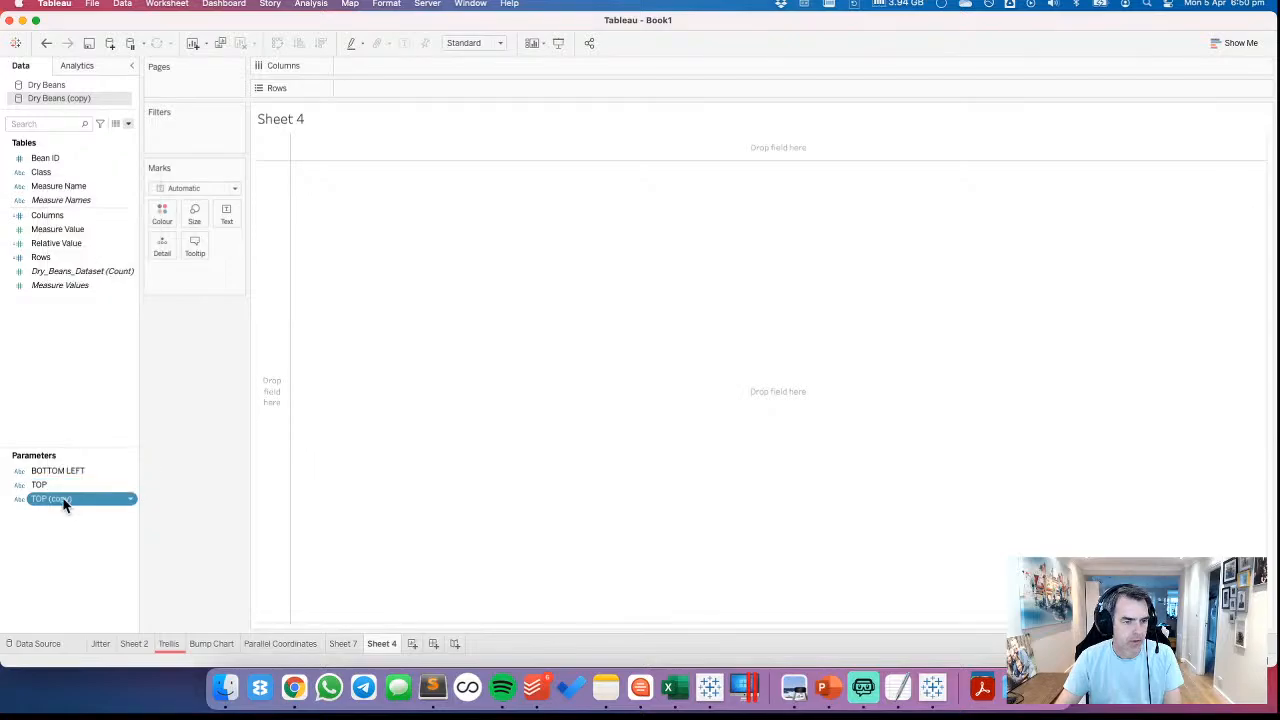
right_click(63, 498)
left_click(82, 292)
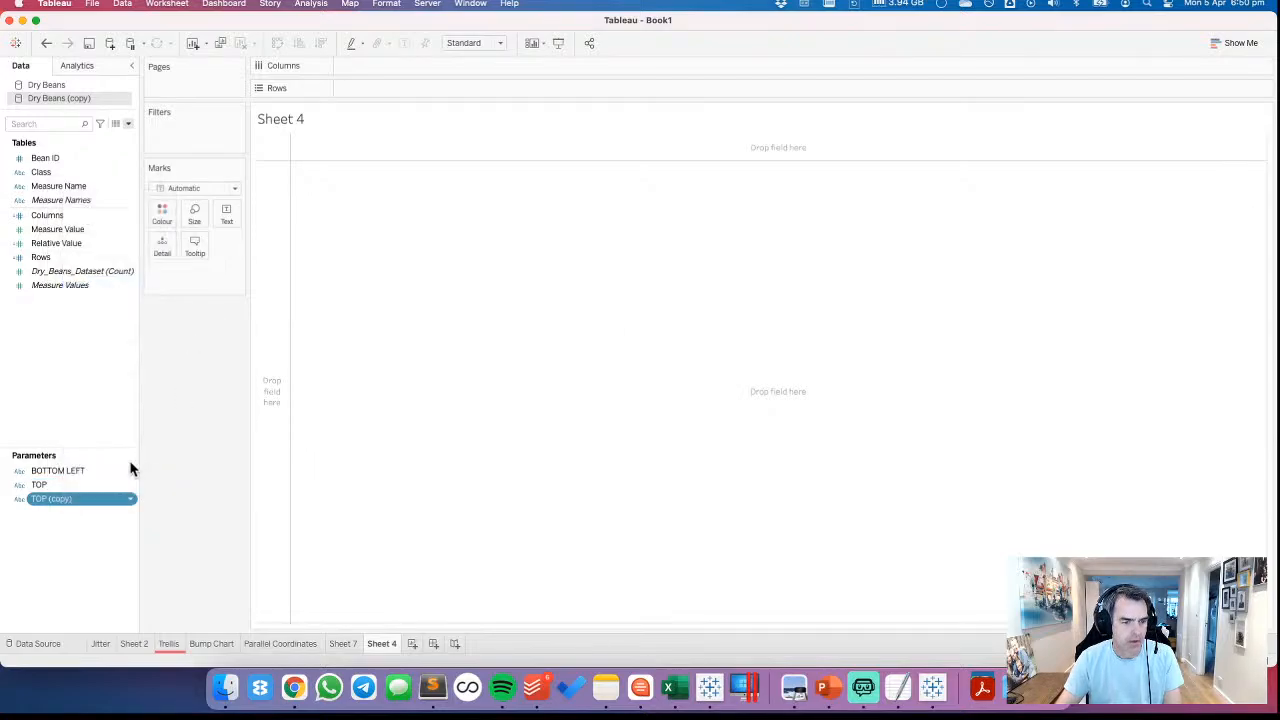
left_click_drag(566, 184, 450, 188)
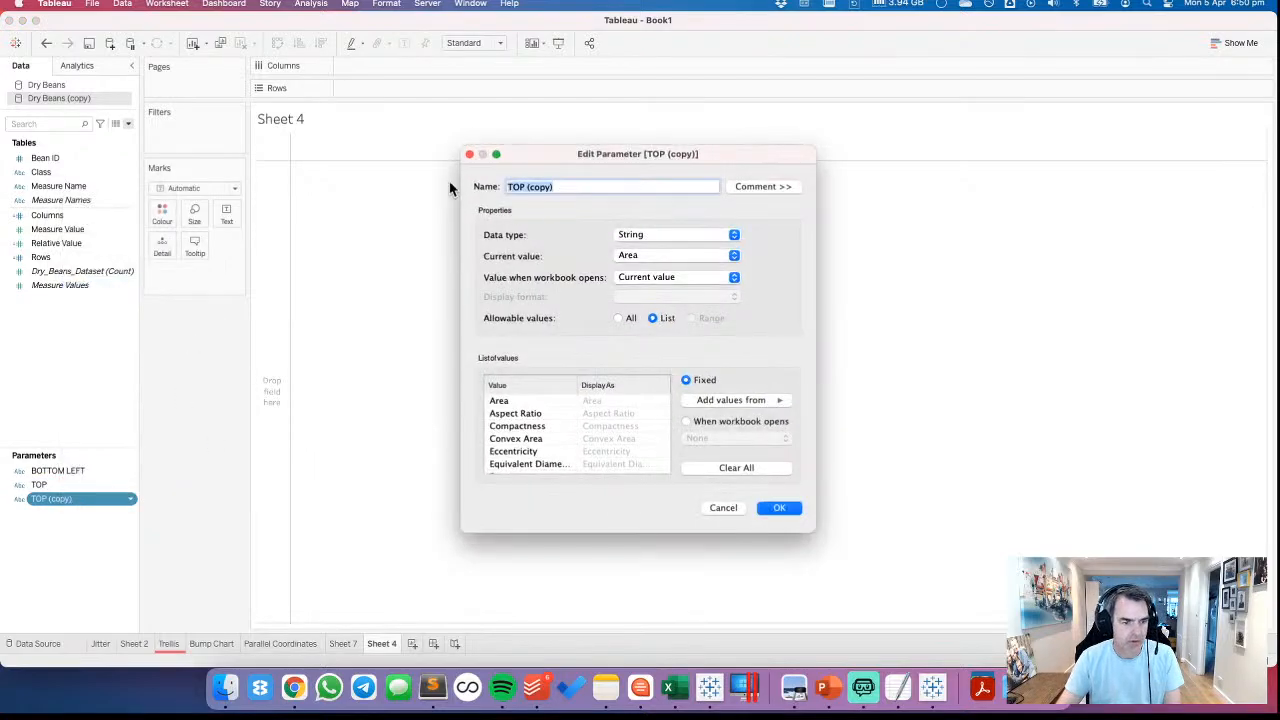
type("BOTTOM RIGHT")
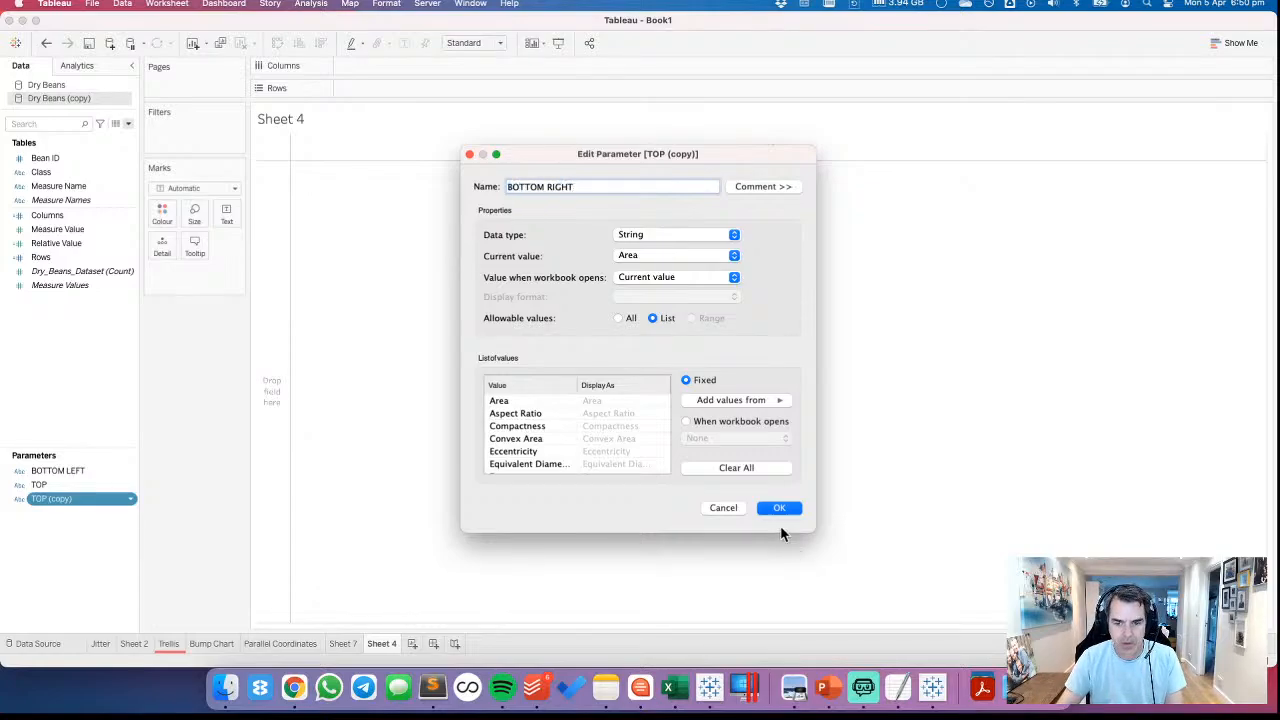
left_click(779, 508)
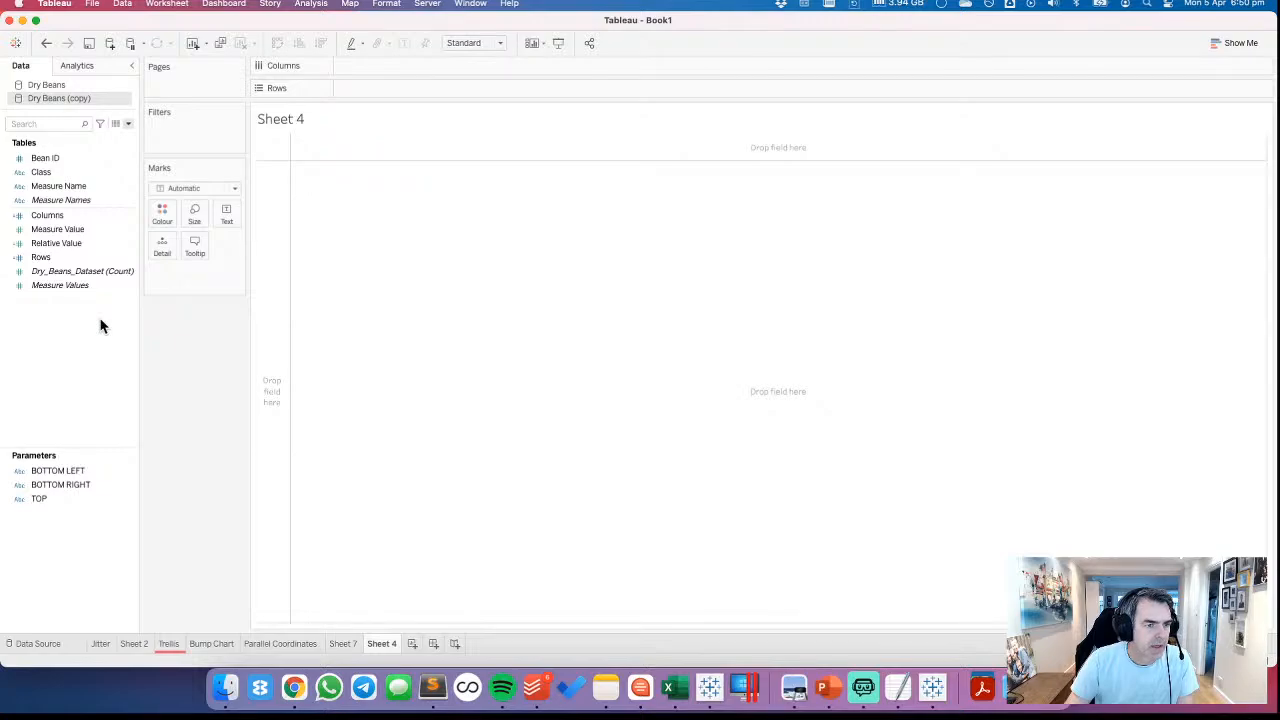
In the Dry Beans data source, duplicate the MEASURE VALUE calculated field and name the copy TOP
left_click(52, 85)
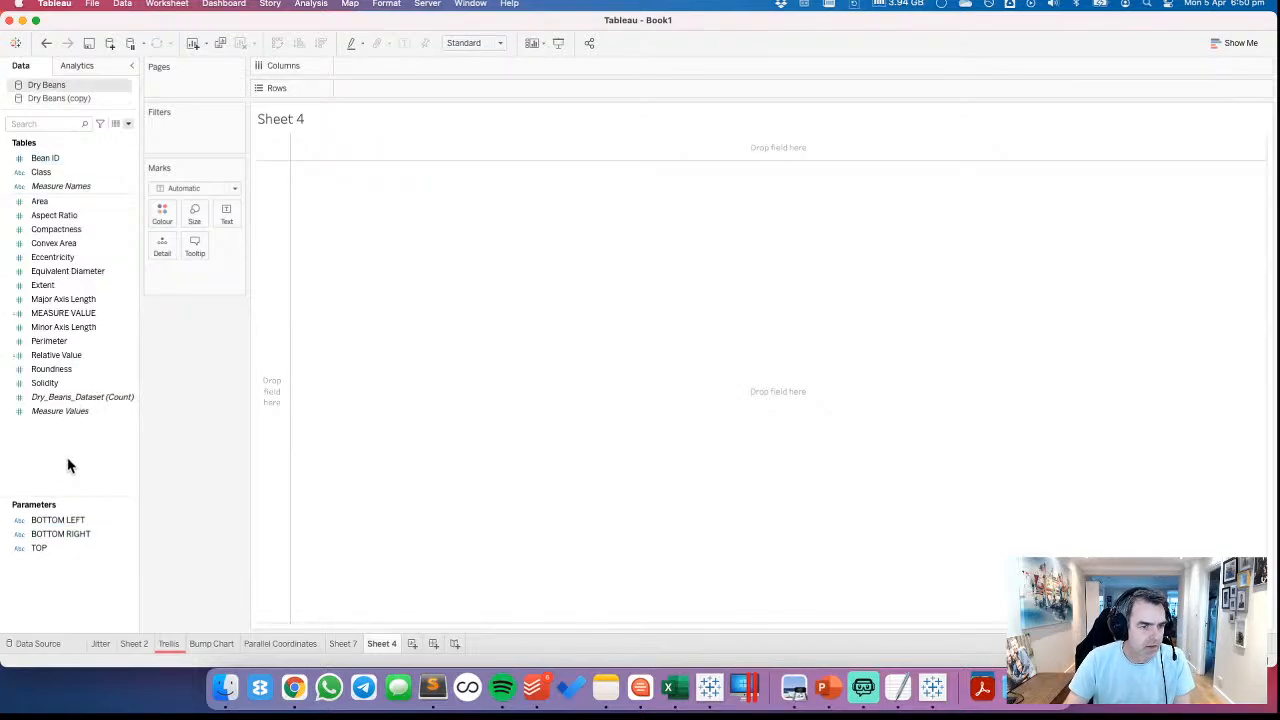
right_click(63, 313)
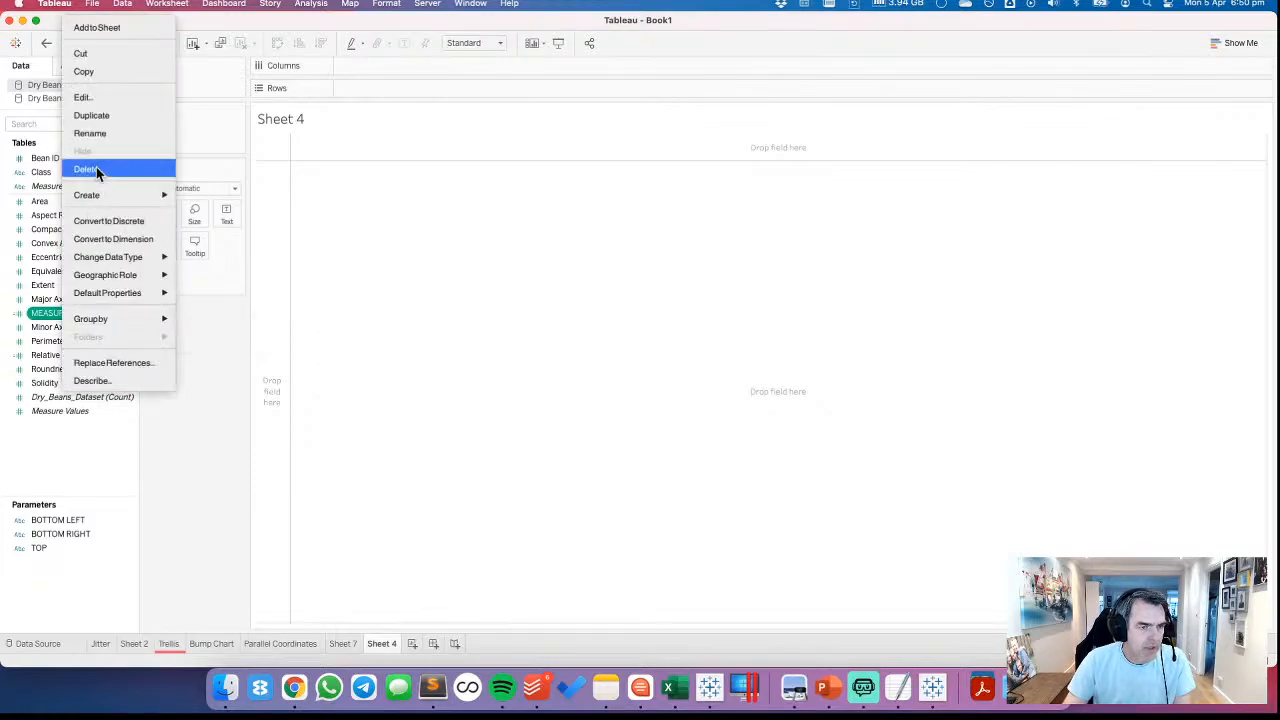
left_click(91, 115)
right_click(70, 327)
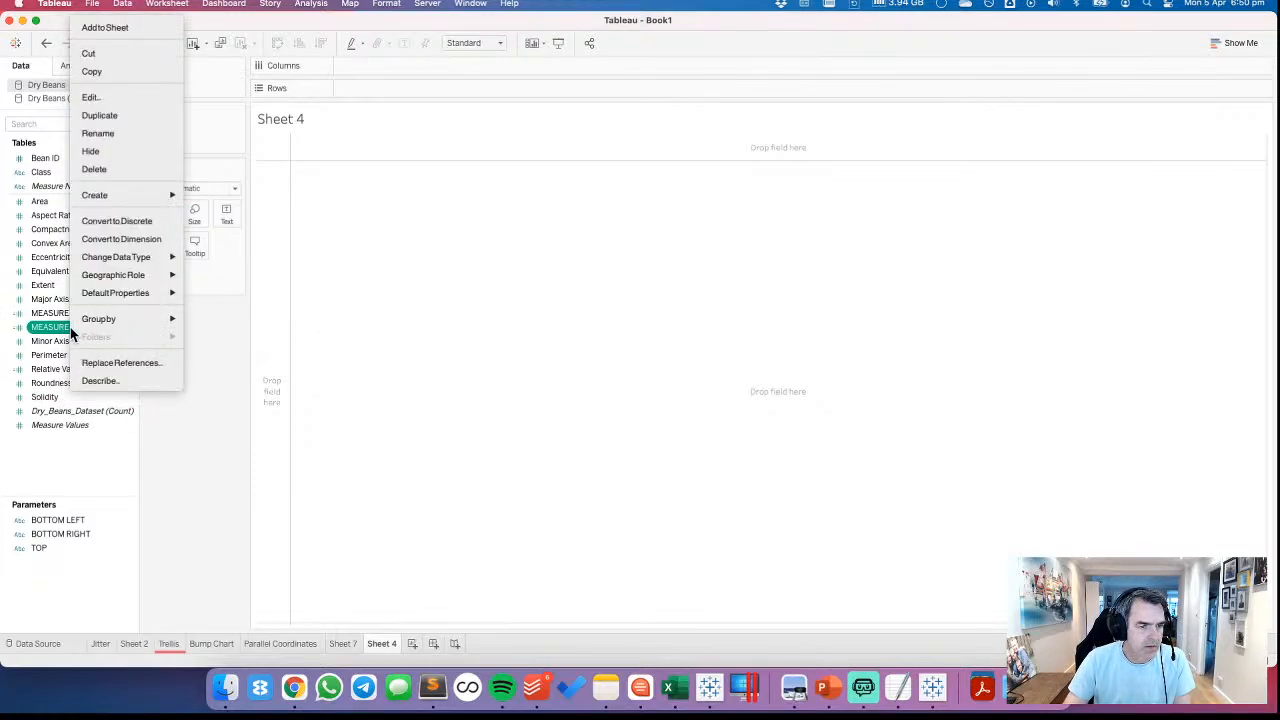
left_click(90, 97)
left_click_drag(455, 341, 300, 338)
type("TOP")
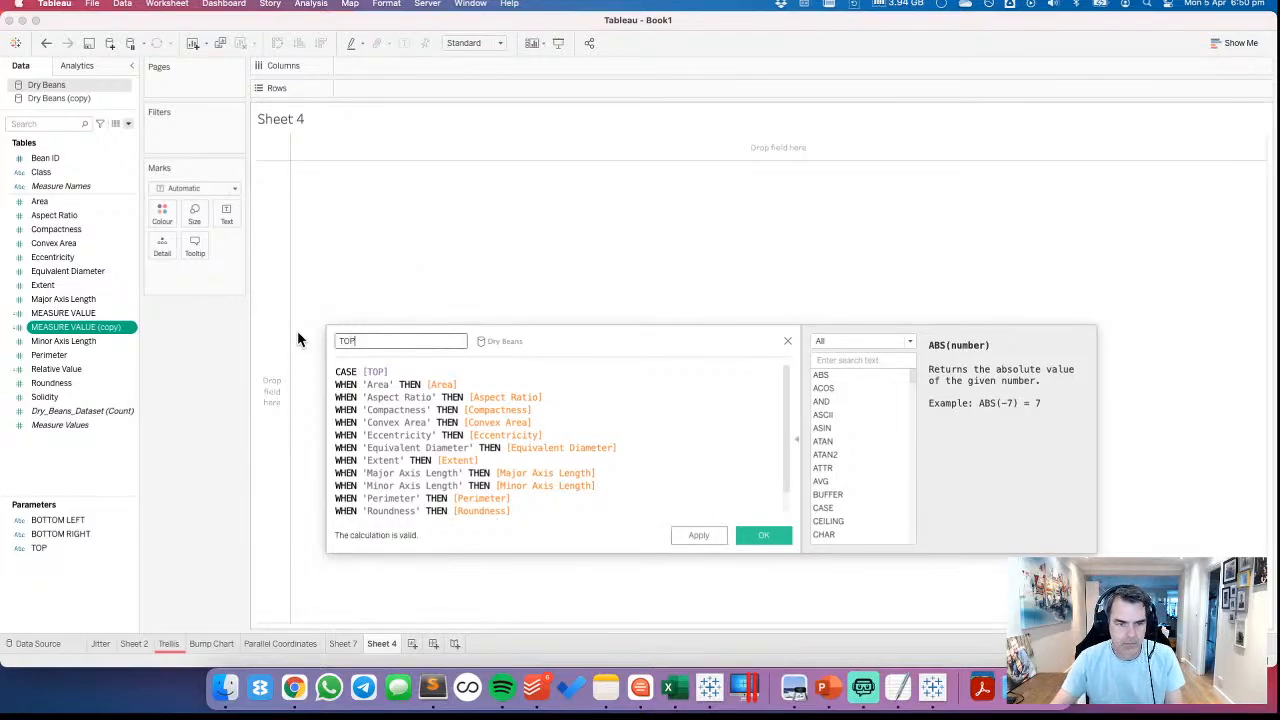
left_click(763, 535)
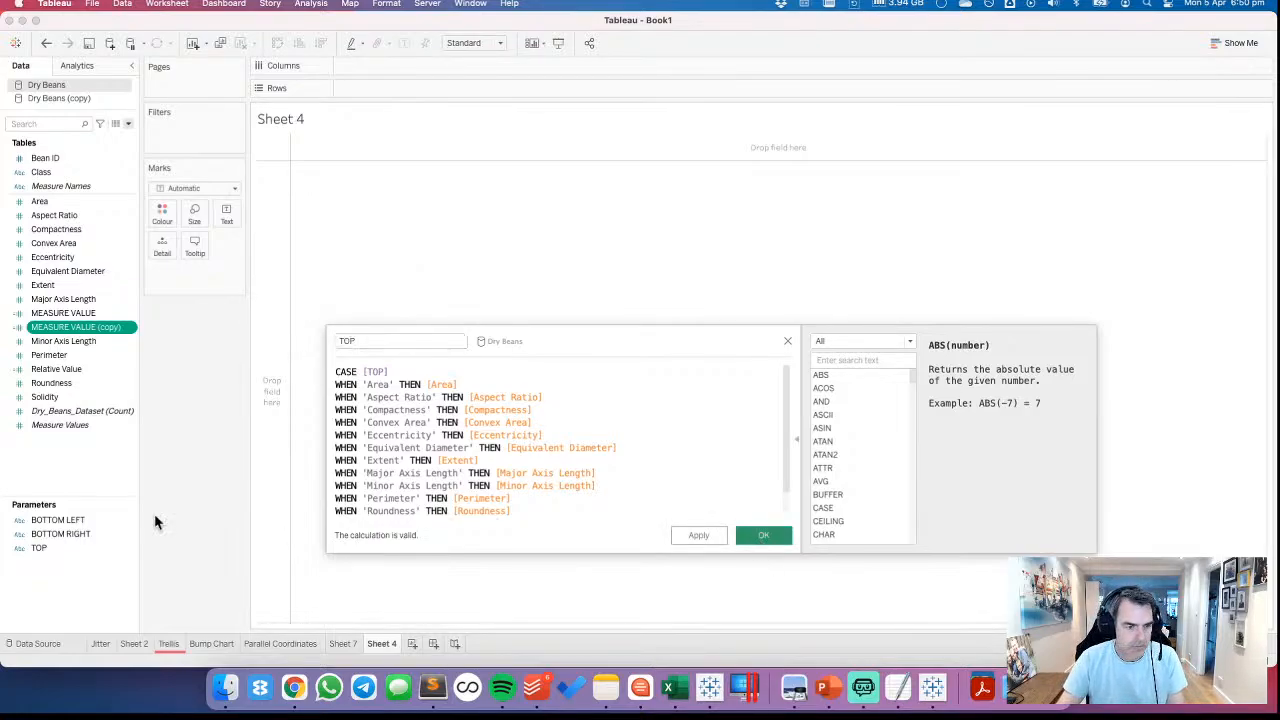
Duplicate the TOP calculated field as BR and base its CASE statement on the BOTTOM RIGHT parameter
right_click(63, 398)
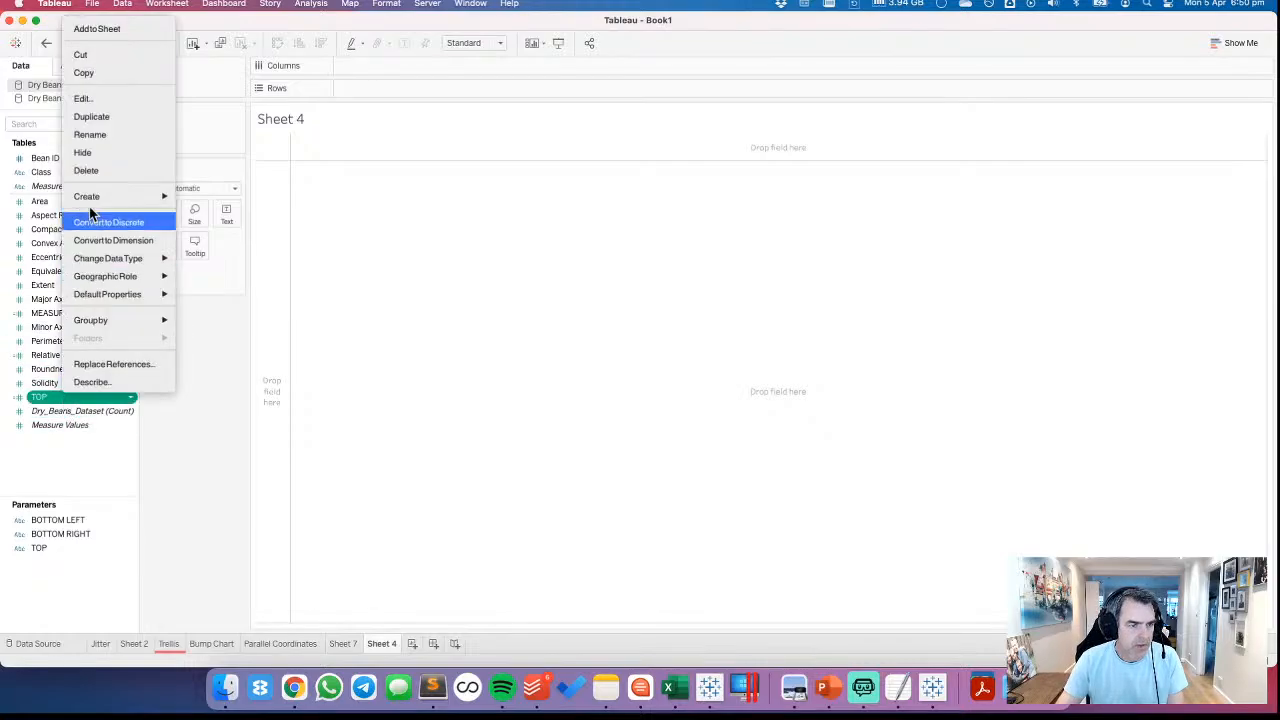
left_click(97, 117)
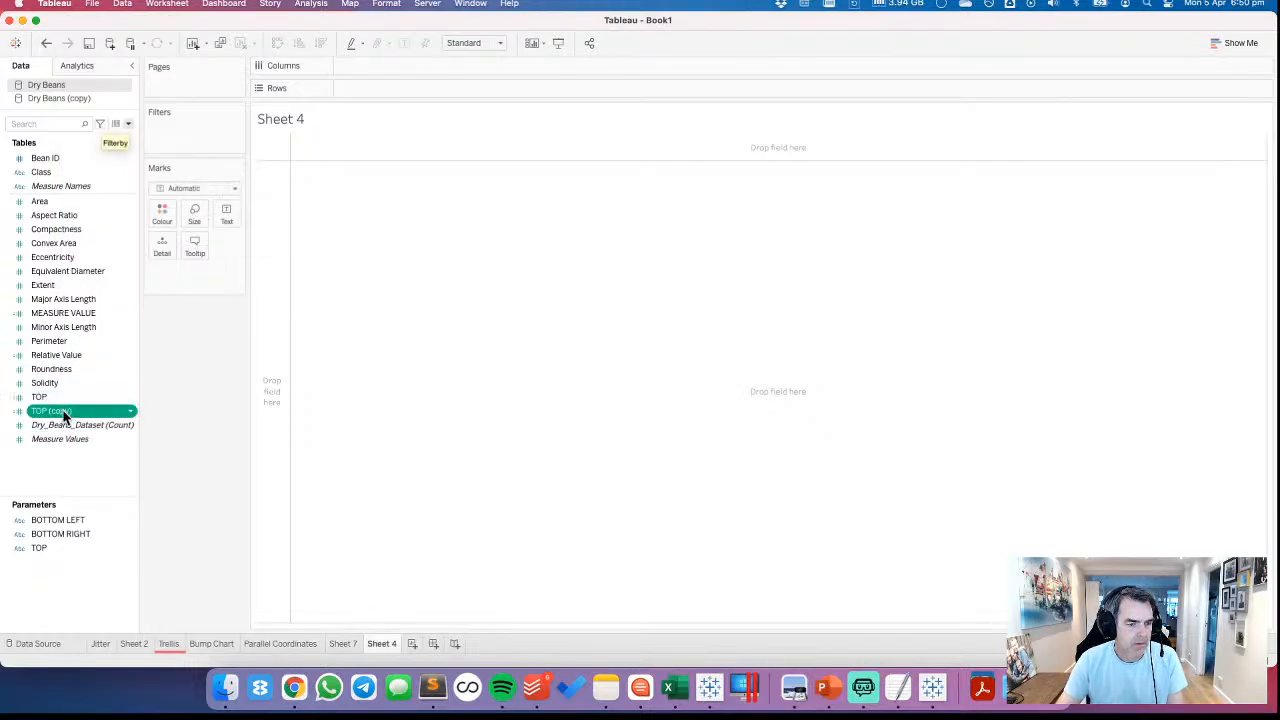
right_click(63, 417)
left_click(91, 123)
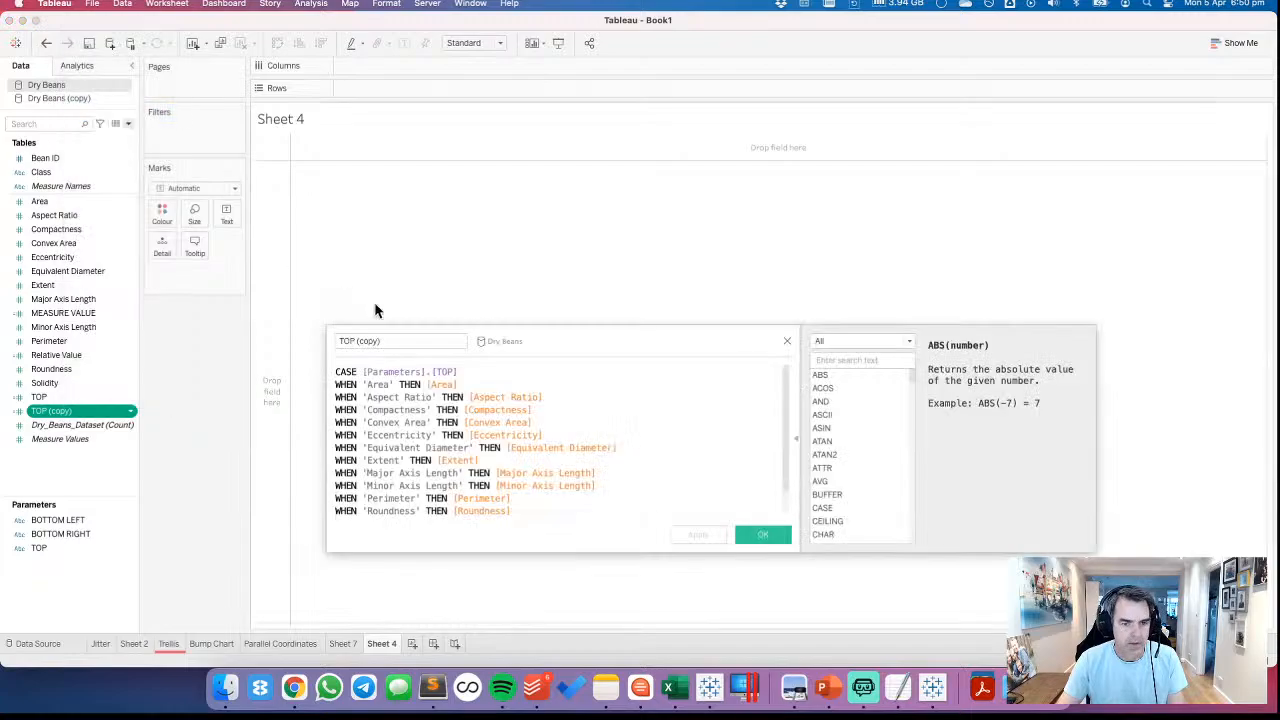
type("BR")
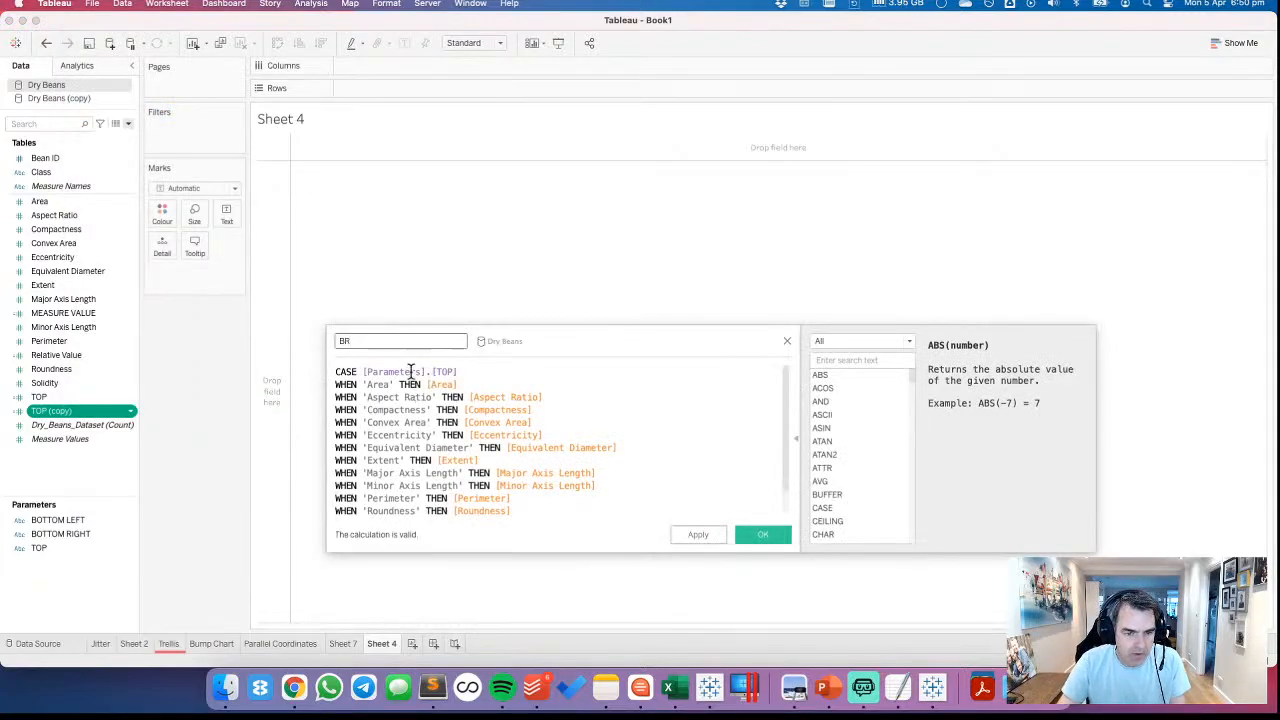
left_click_drag(362, 371, 460, 371)
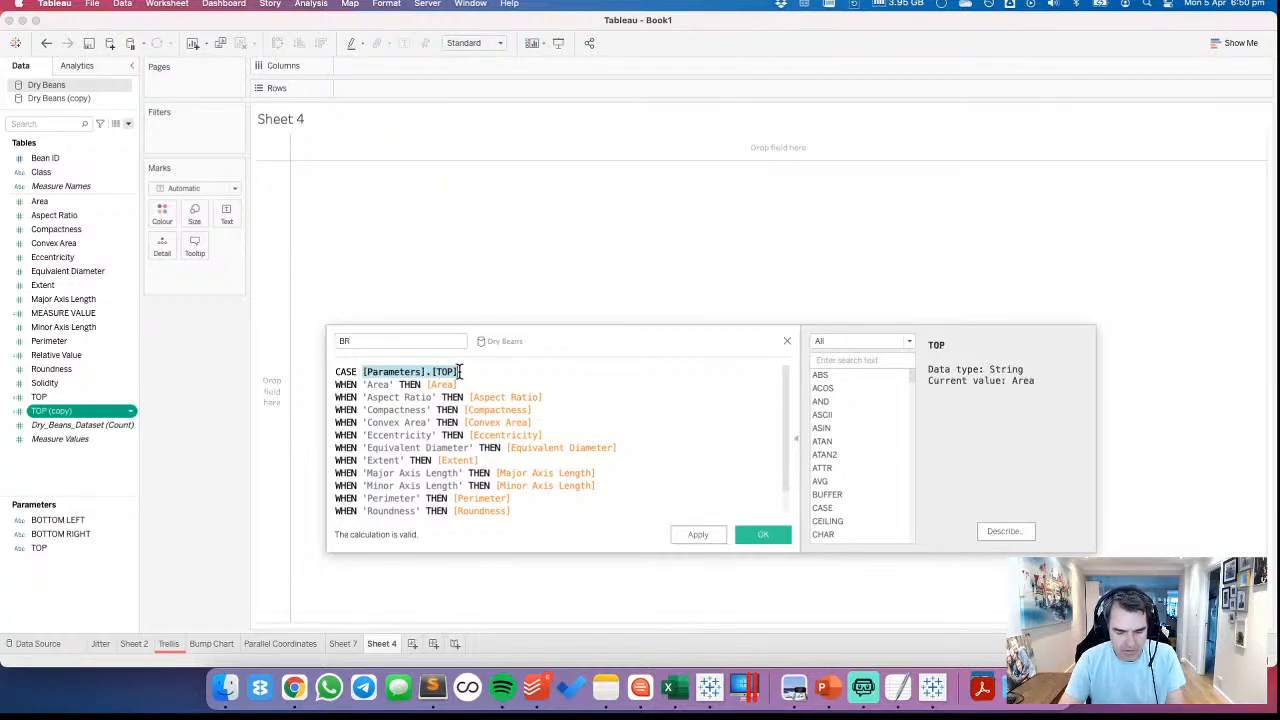
type("bot")
key("Down")
key("Return")
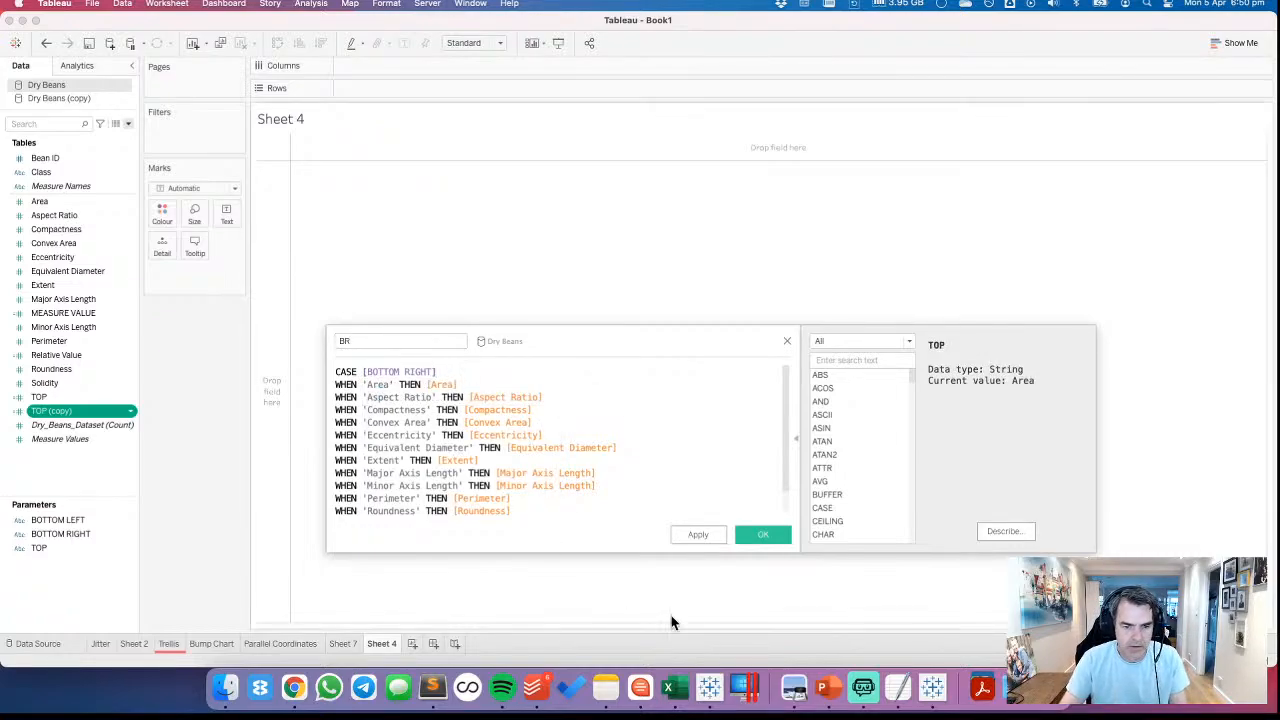
left_click(756, 531)
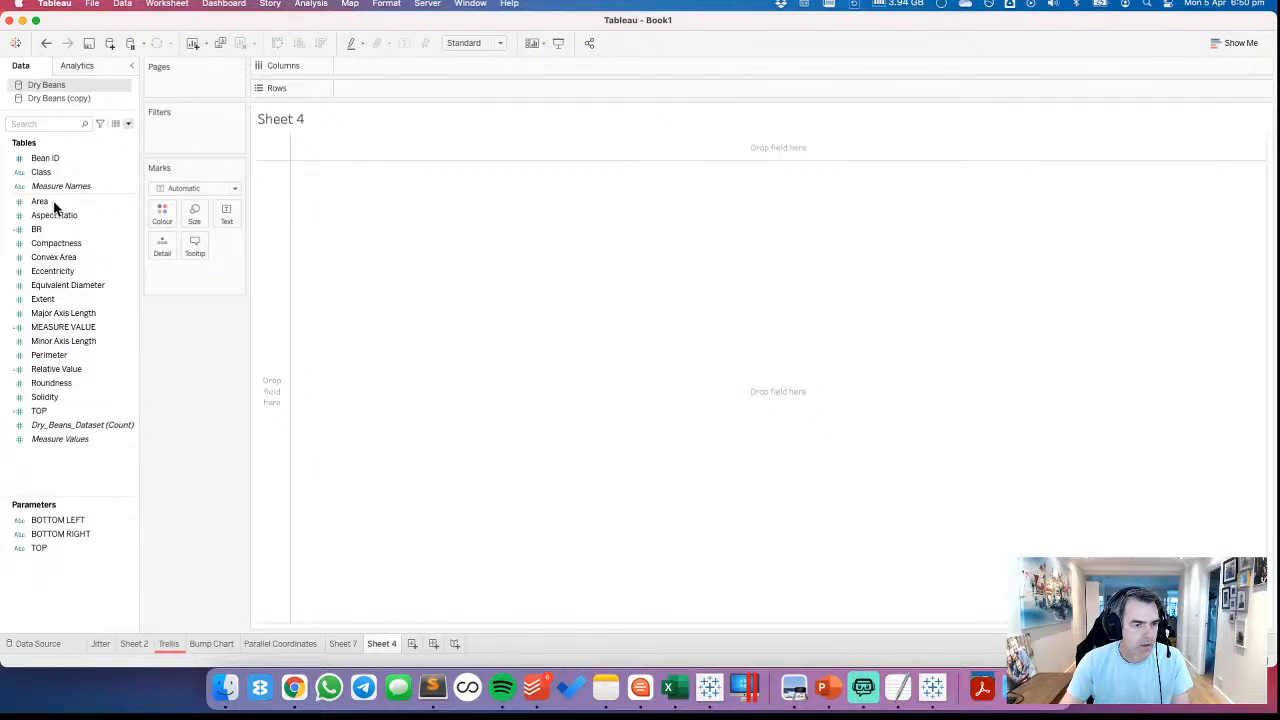
Duplicate the BR calculated field as BL and base its CASE statement on the BOTTOM LEFT parameter
right_click(67, 233)
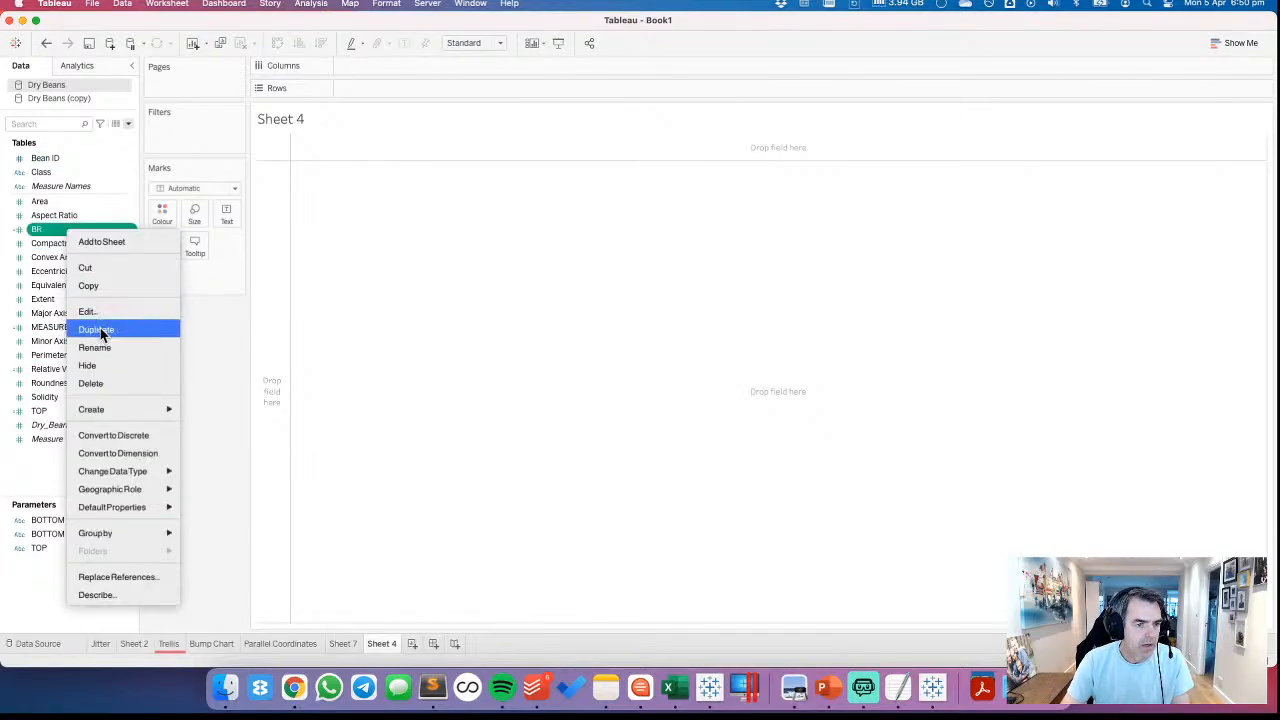
left_click(100, 330)
right_click(64, 246)
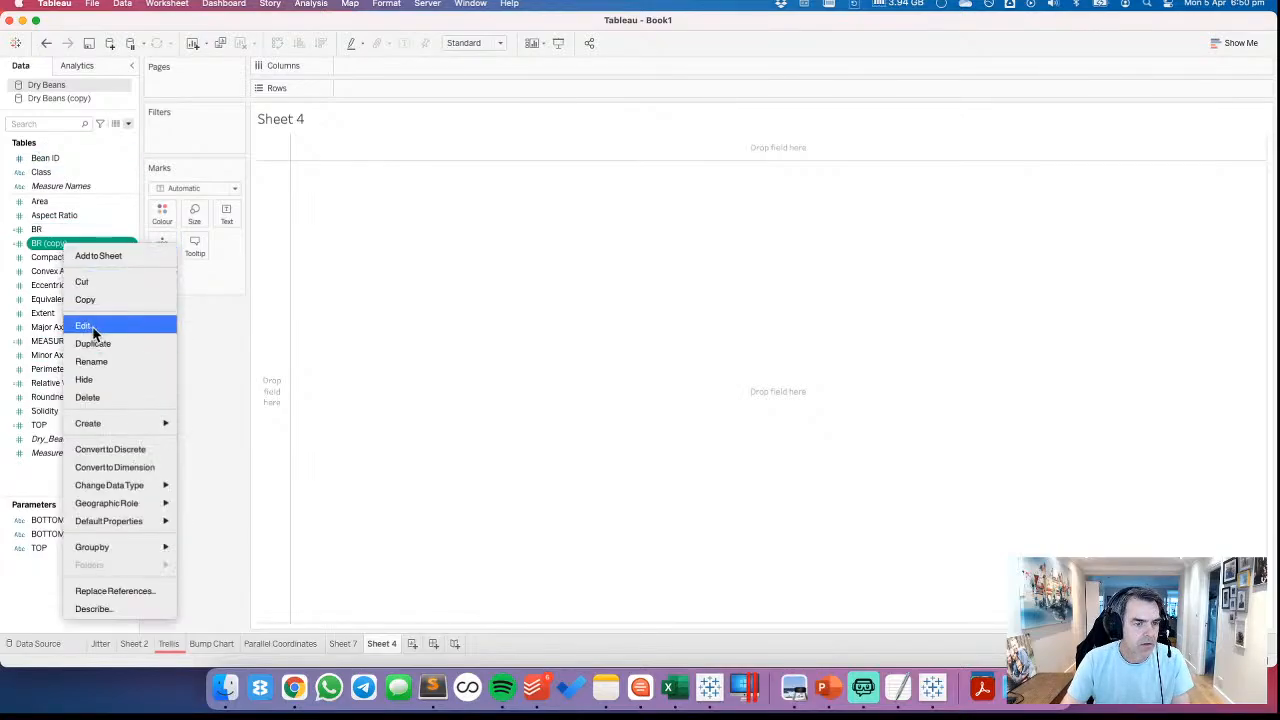
left_click(89, 331)
left_click_drag(339, 343, 430, 369)
type("BL")
type("L")
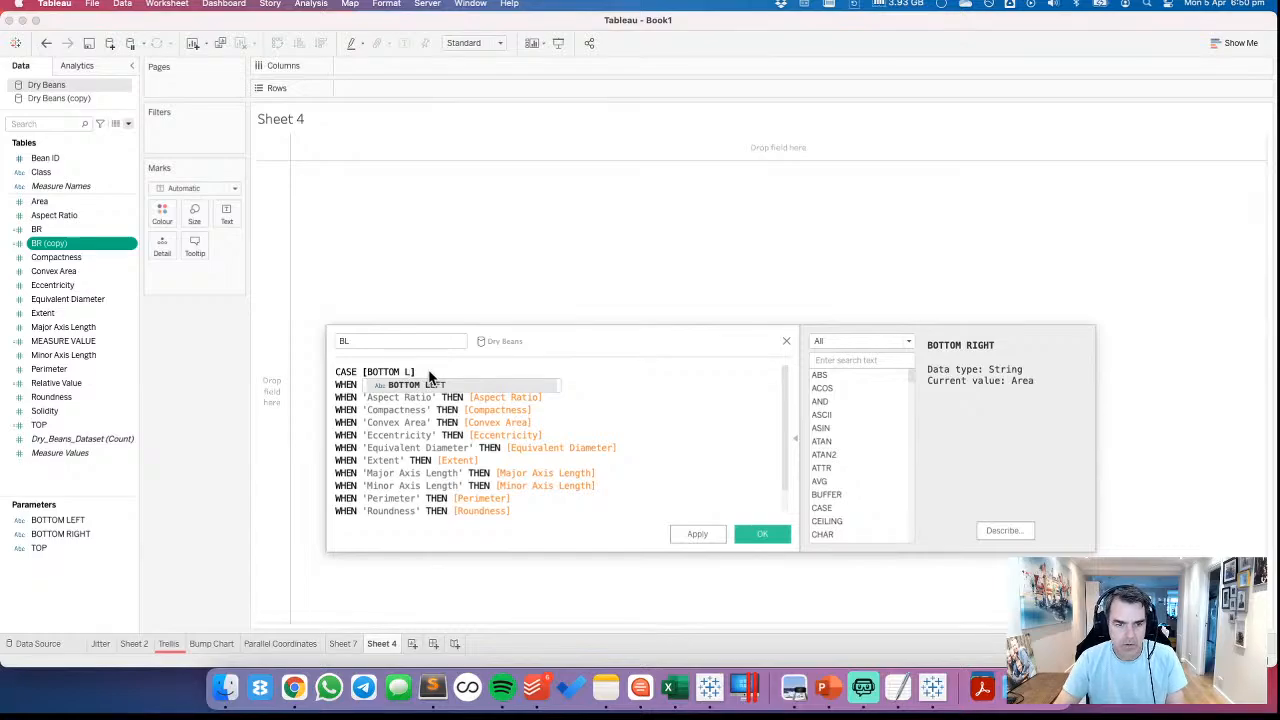
left_click(424, 384)
left_click(697, 533)
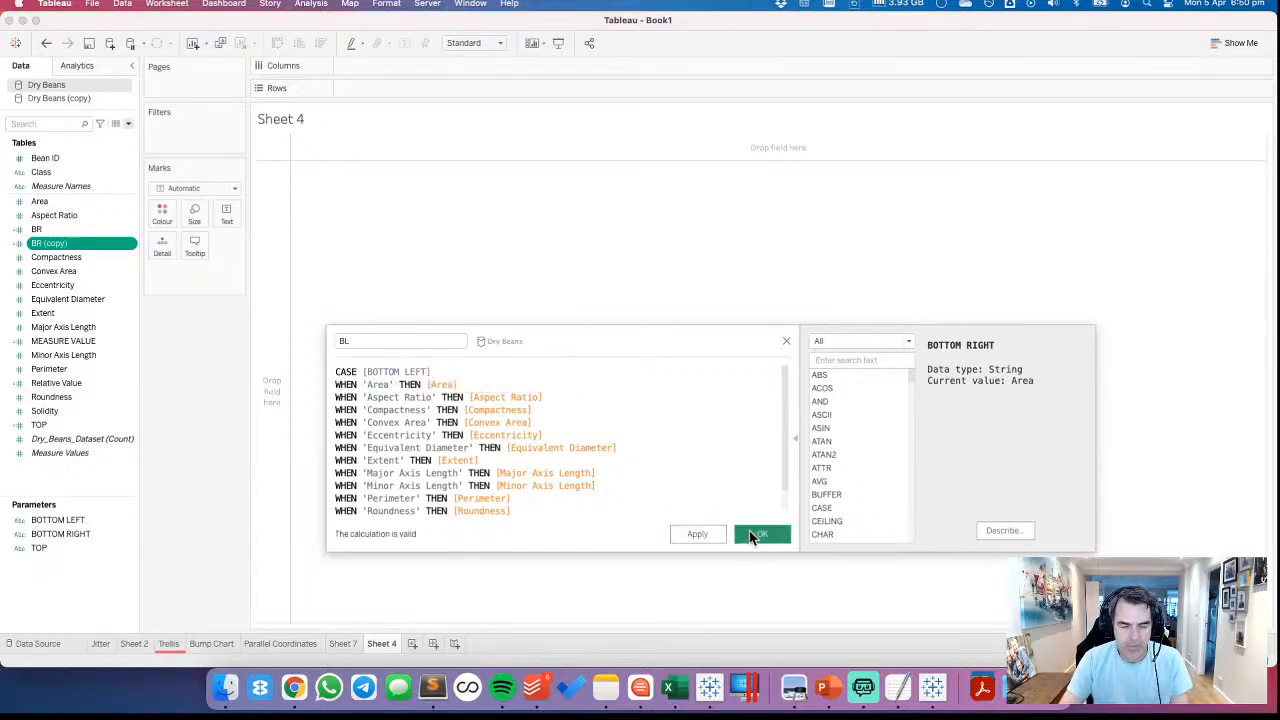
left_click(752, 531)
Show the BOTTOM LEFT, BOTTOM RIGHT and TOP parameter controls on Sheet 4 and display TOP as a single value list
left_click(87, 527)
left_click(68, 547, "shift")
right_click(68, 545)
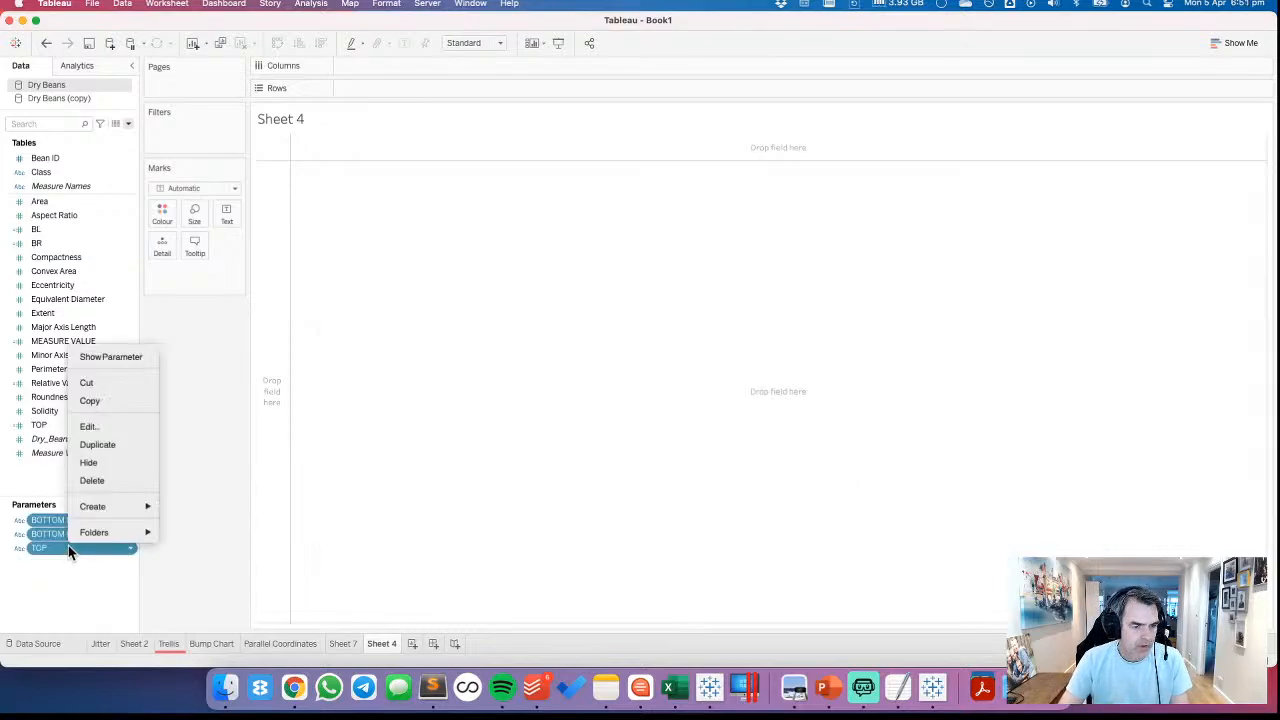
left_click(112, 357)
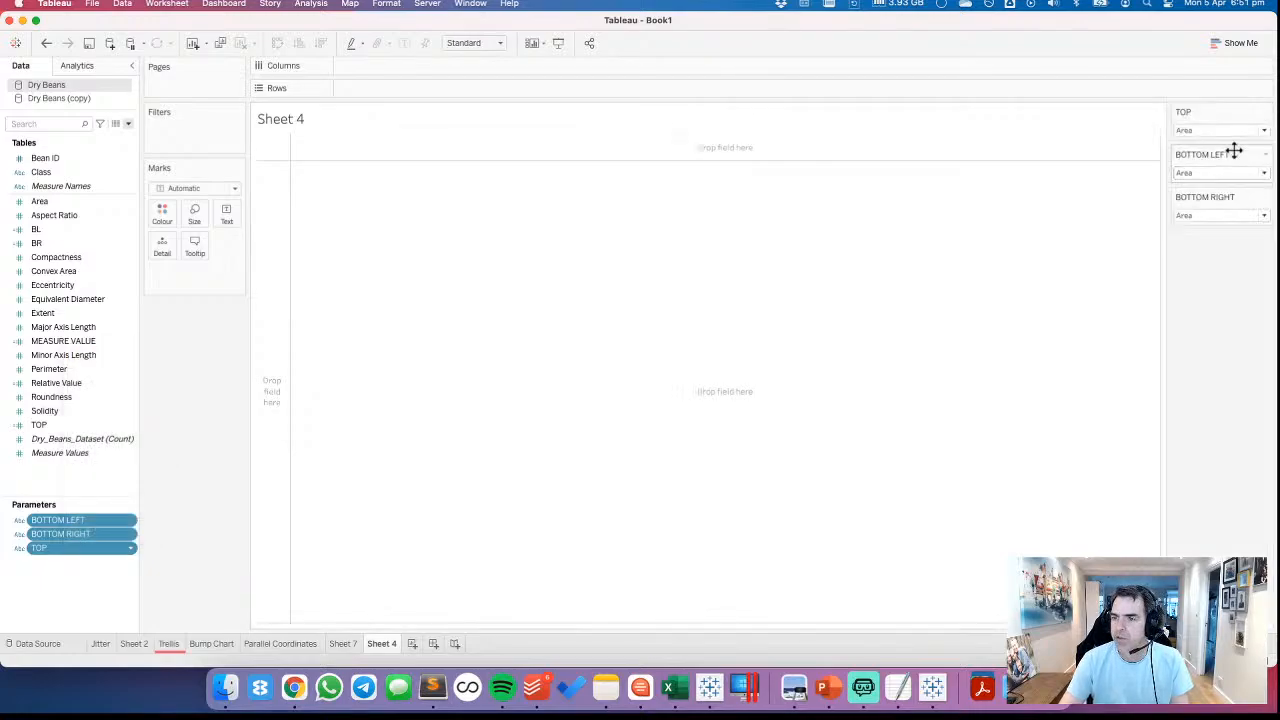
left_click(1266, 112)
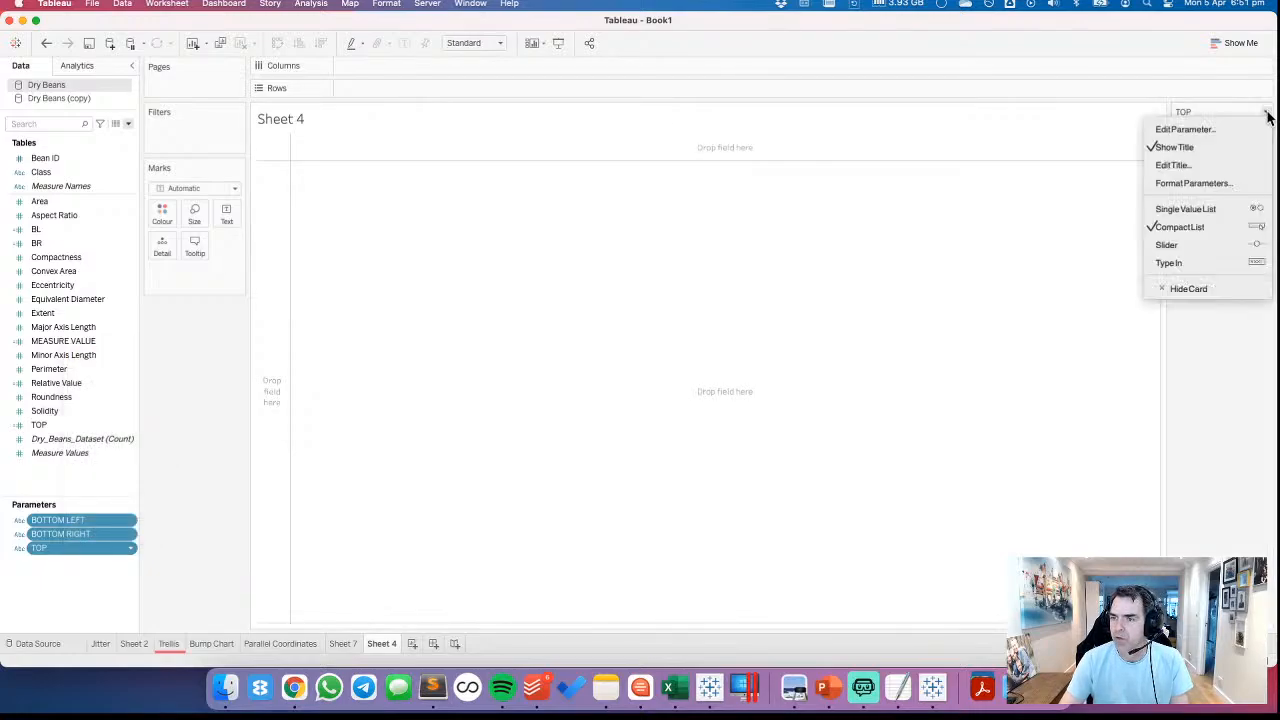
left_click(1215, 207)
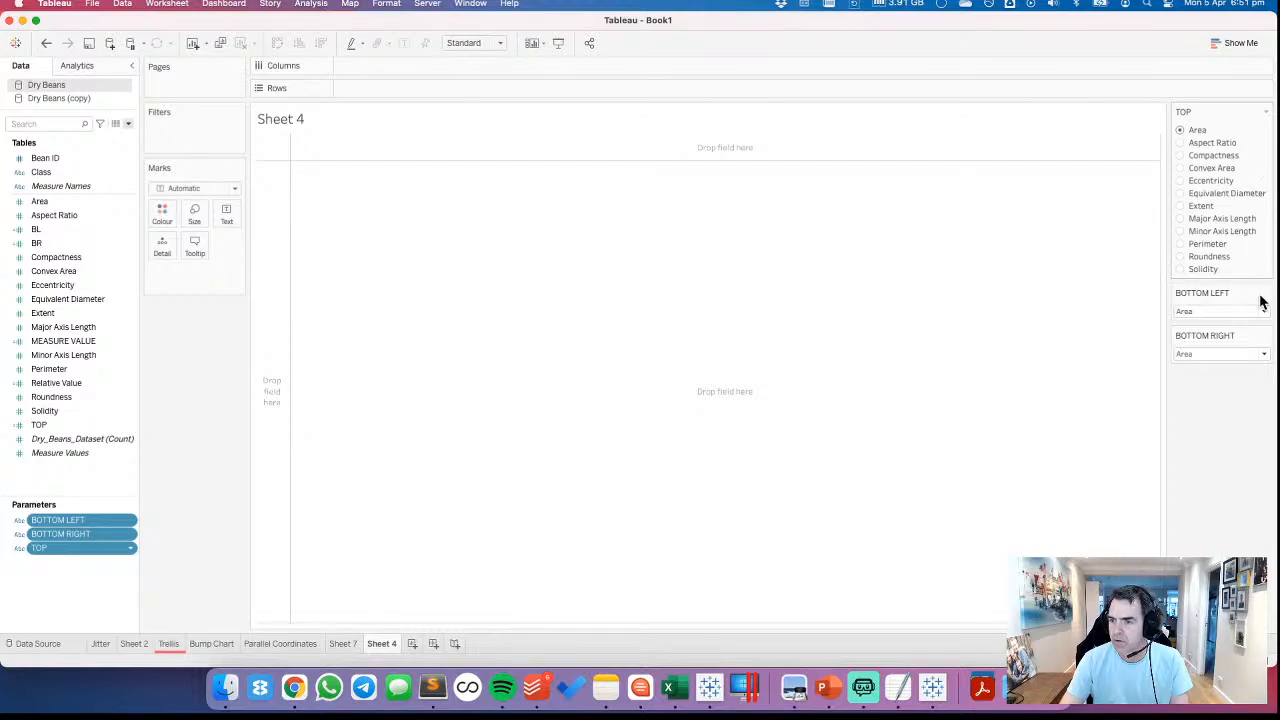
Display BOTTOM LEFT and BOTTOM RIGHT as single value lists, and set them to Aspect Ratio and Compactness respectively
left_click(1265, 293)
left_click(1214, 390)
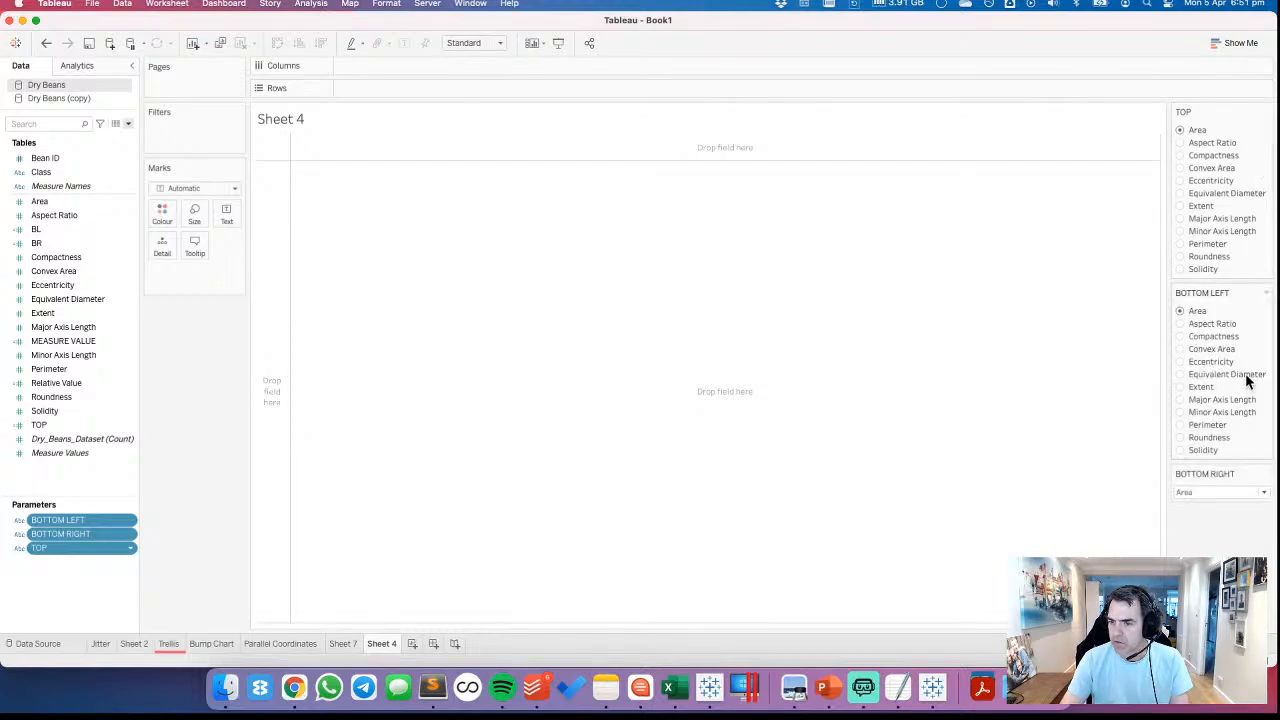
left_click(1266, 475)
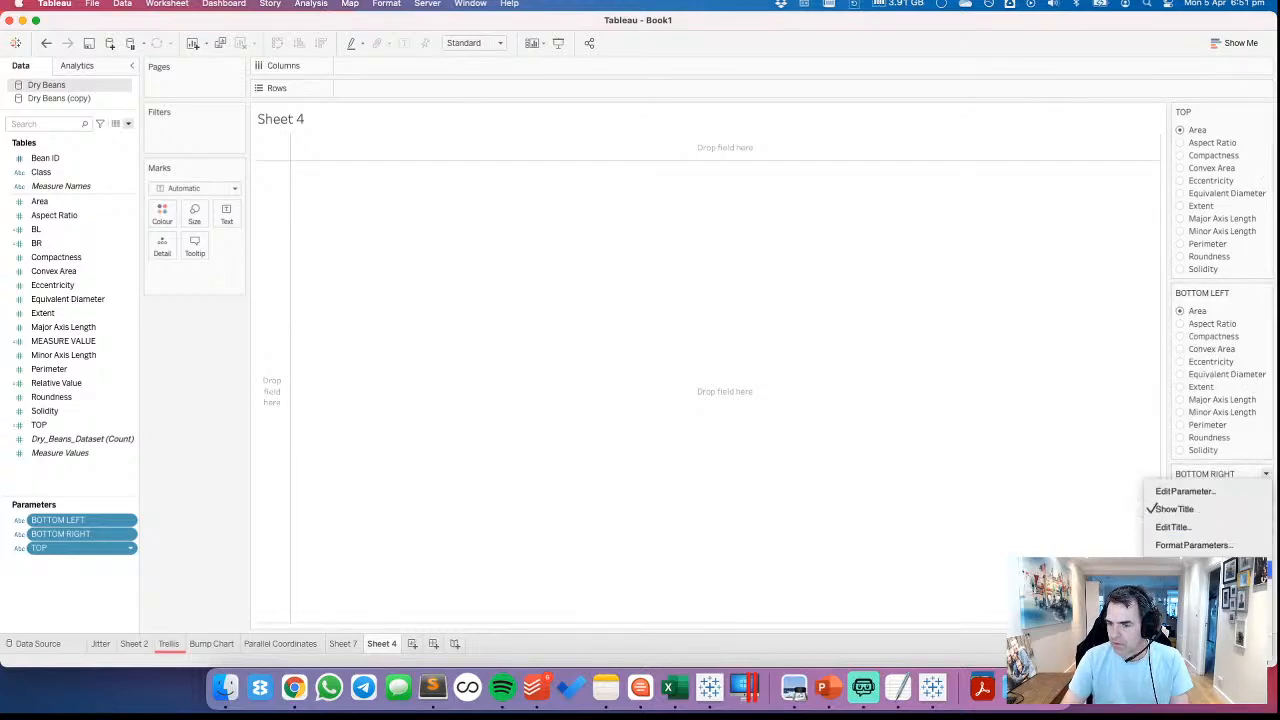
left_click(1216, 490)
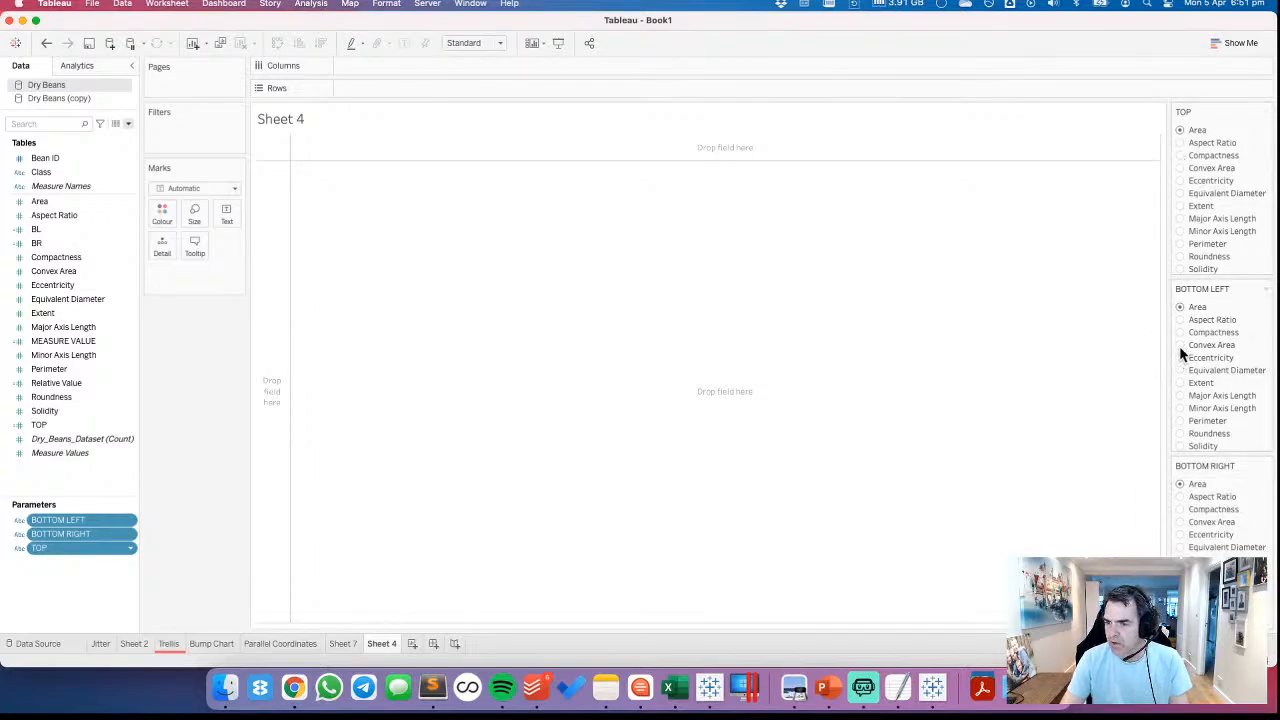
left_click(1181, 320)
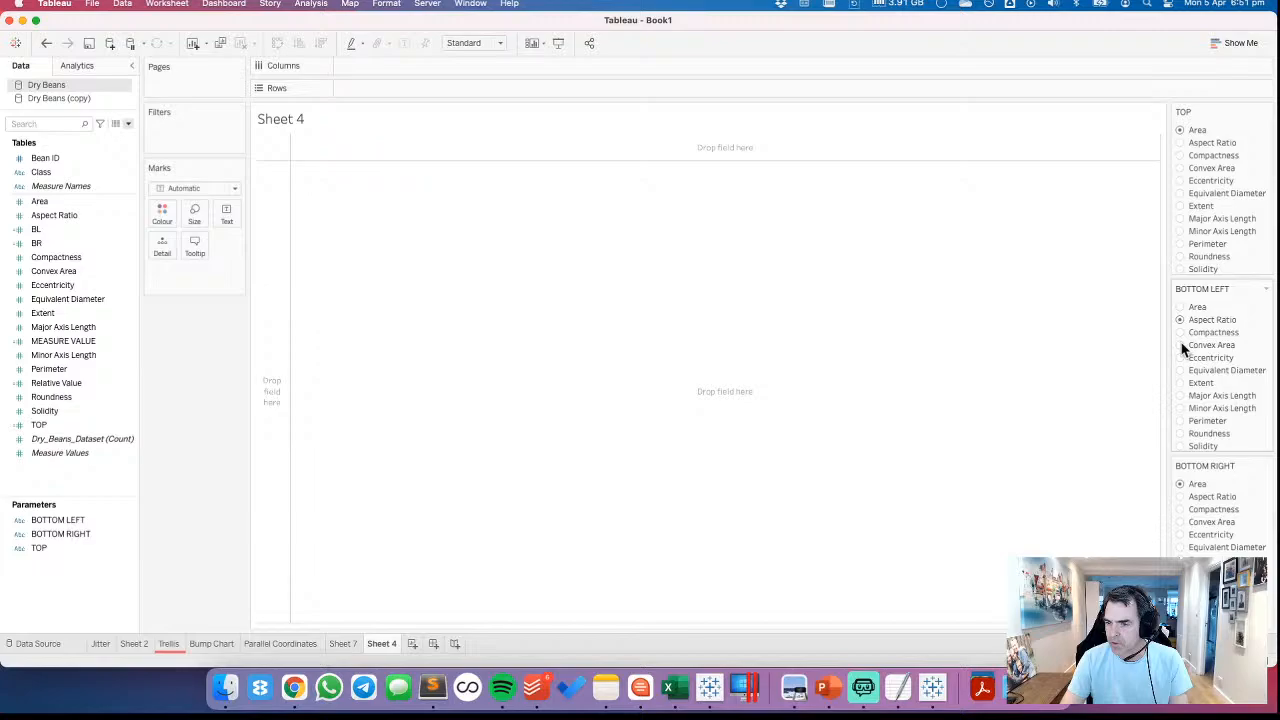
left_click(1180, 509)
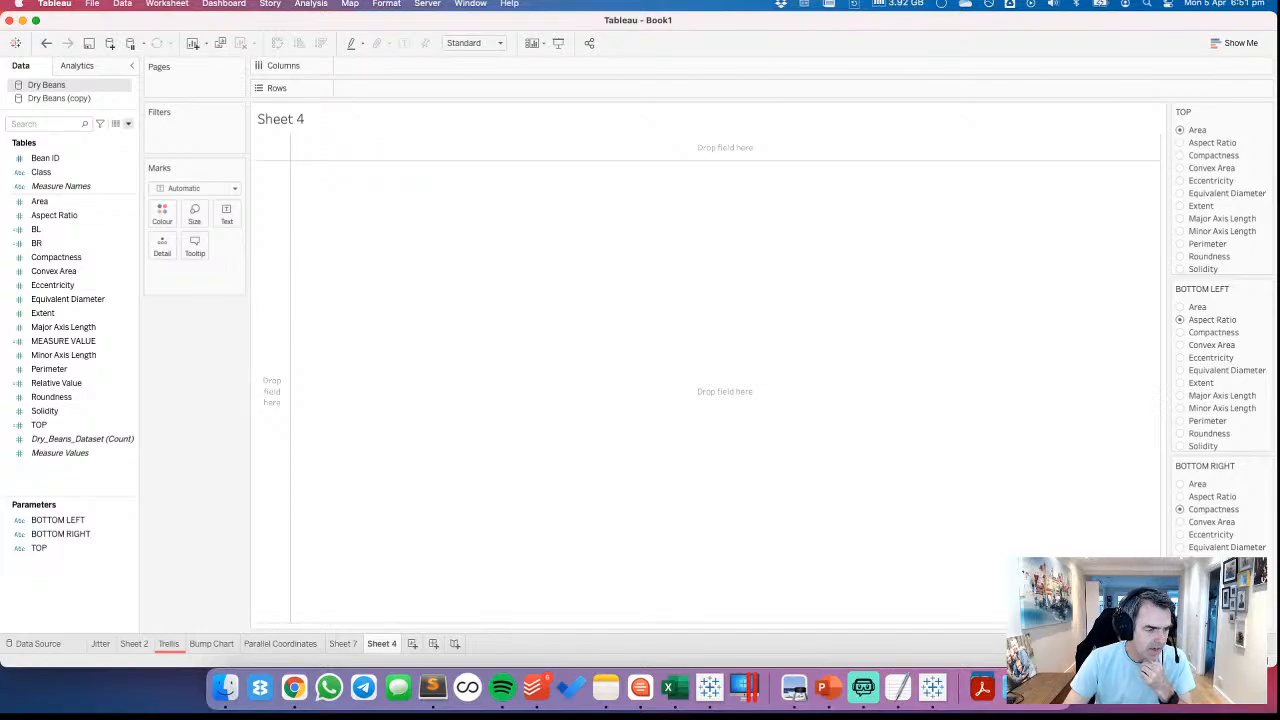
Create a Dry Beans calculated field containing commented BL, BR and Top copies of ([Metric] - {min([Metric])}) / ({max([Metric])} - {min([Metric])})
left_click(607, 690)
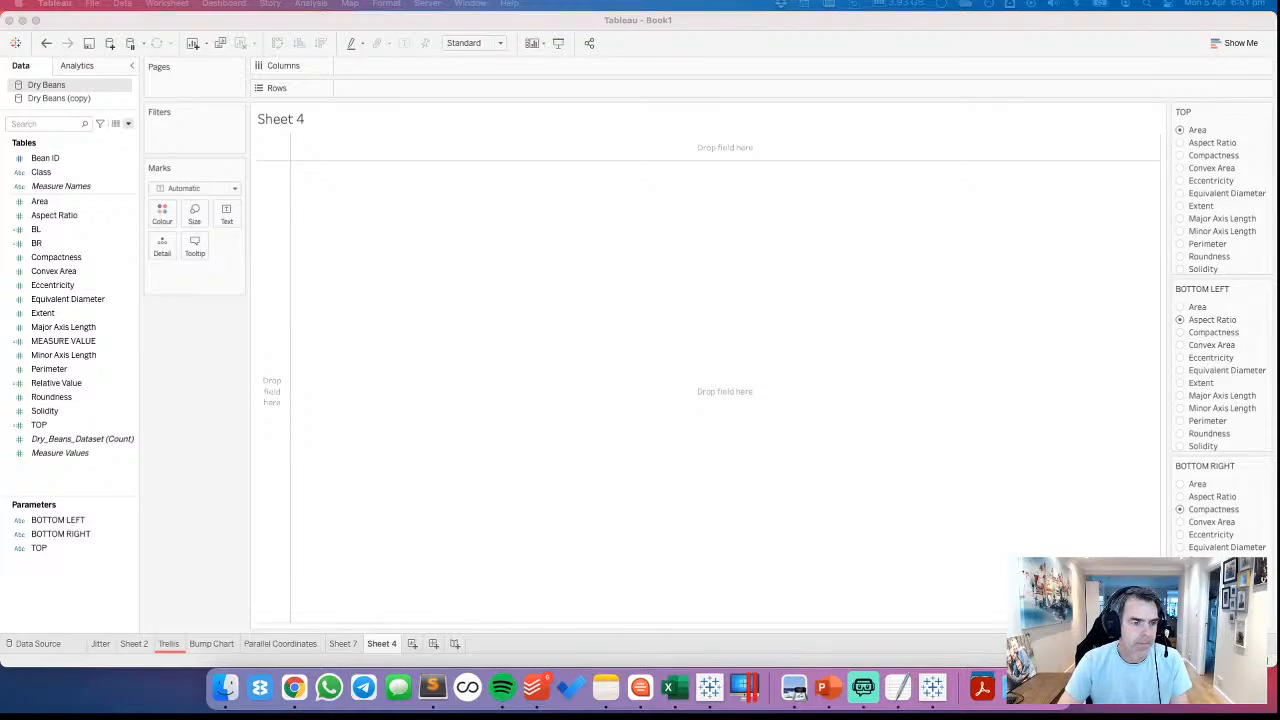
right_click(49, 478)
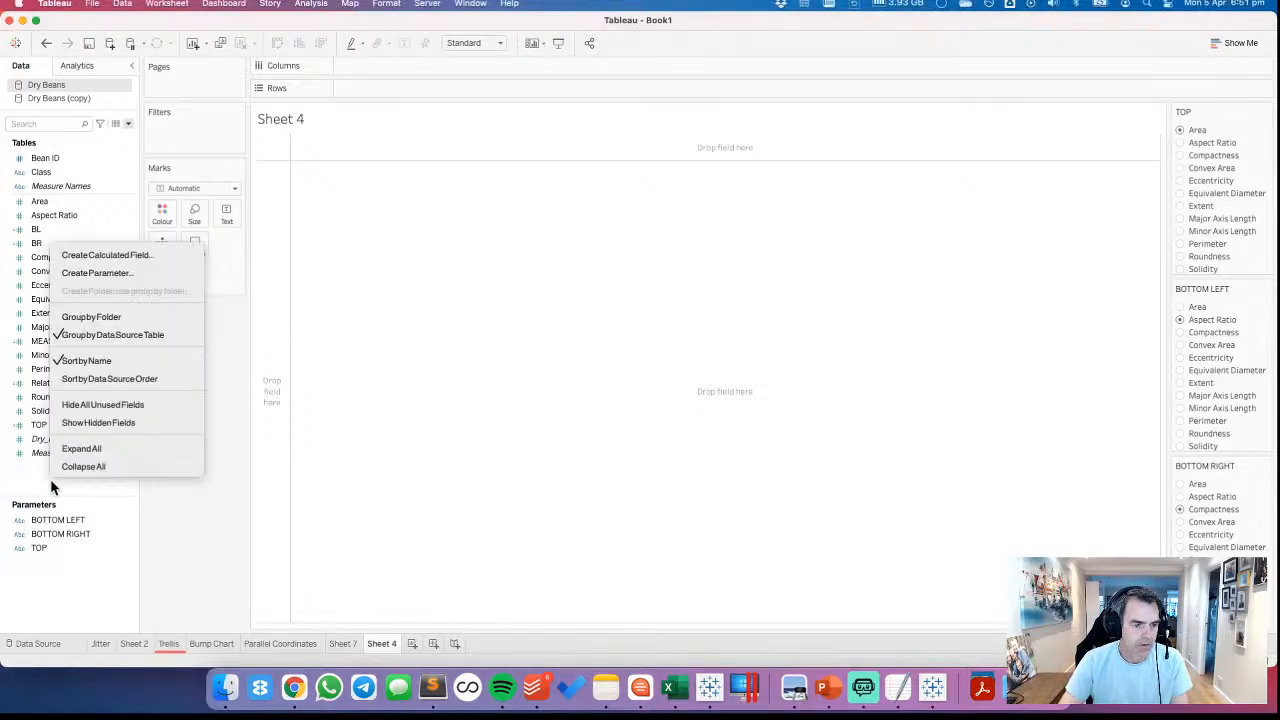
left_click(120, 259)
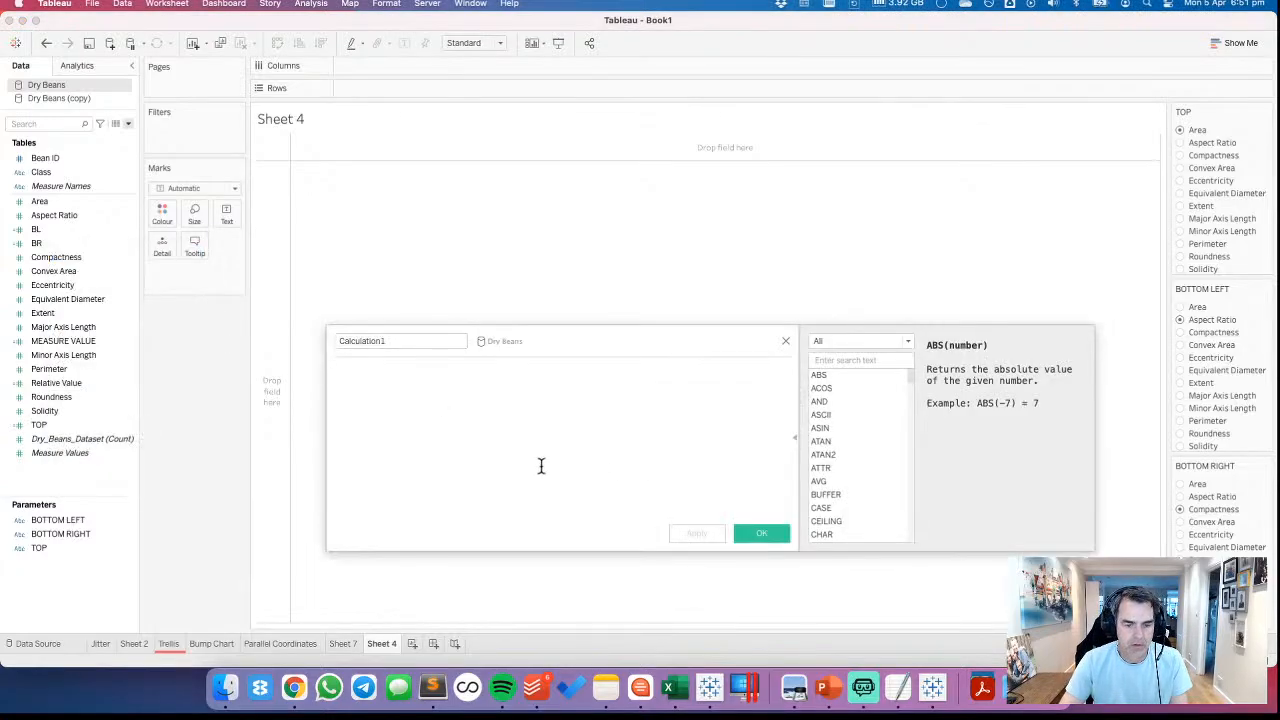
type("// BL ([Metric] - {min([Metric])}) / ({max([Metric])} - {min([Metric])})  // BR ([Metric] - {min([Metric])}) / ({max([Metric])} - {min([Metric])})  // Top ([Metric] - {min([Metric])})")
scroll(497, 436, "up", 3)
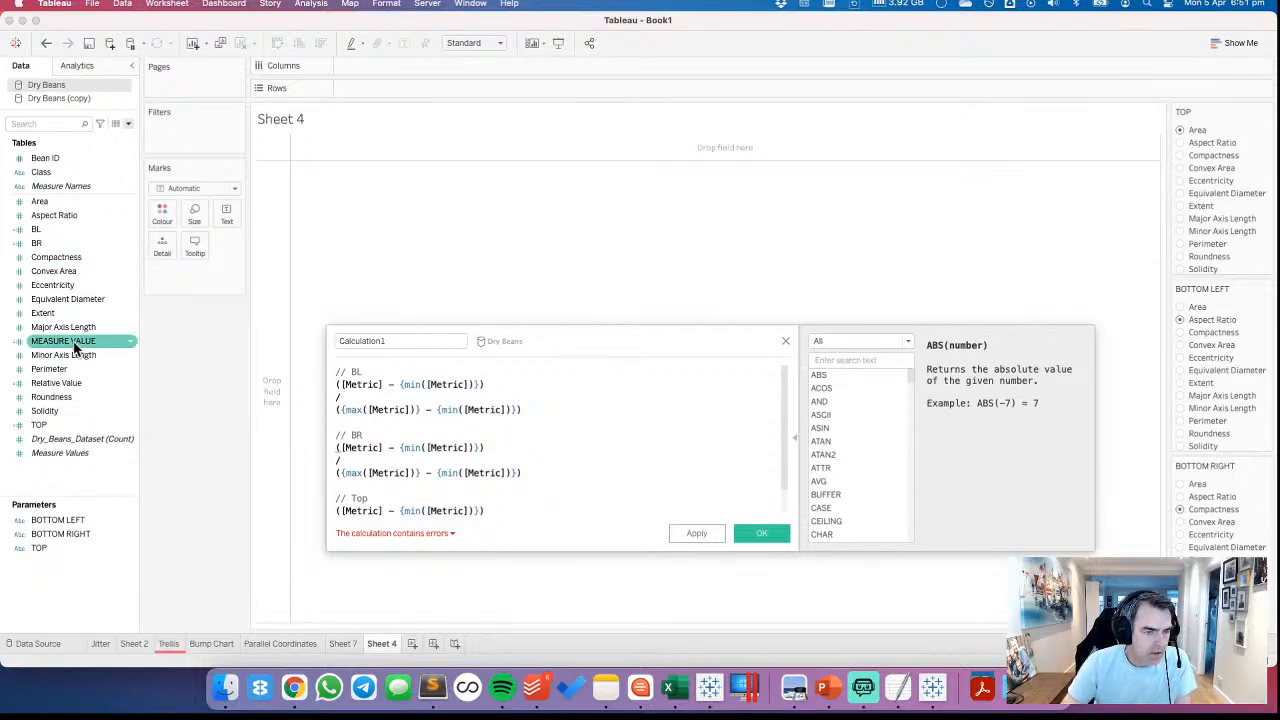
Replace the [Metric] placeholders in the BL and BR formulas with the TOP field
left_click_drag(73, 347, 362, 398)
left_click_drag(38, 425, 465, 420)
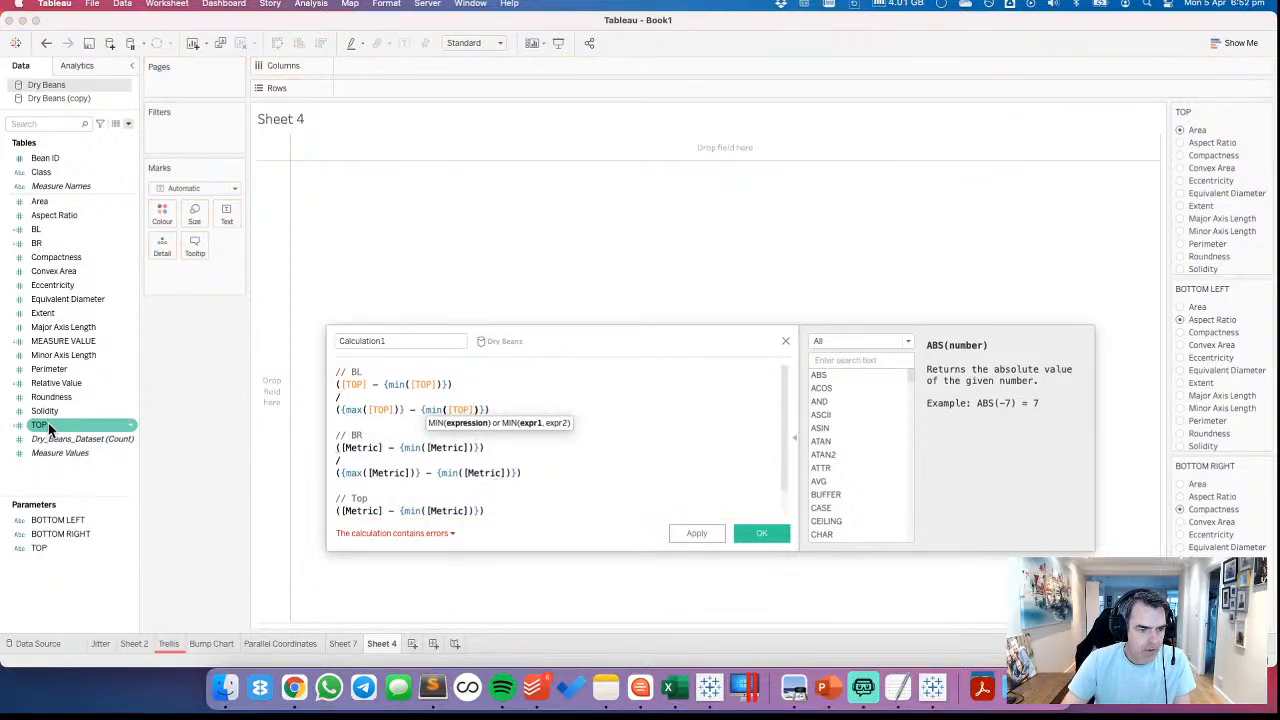
left_click_drag(48, 423, 410, 462)
left_click_drag(40, 424, 379, 486)
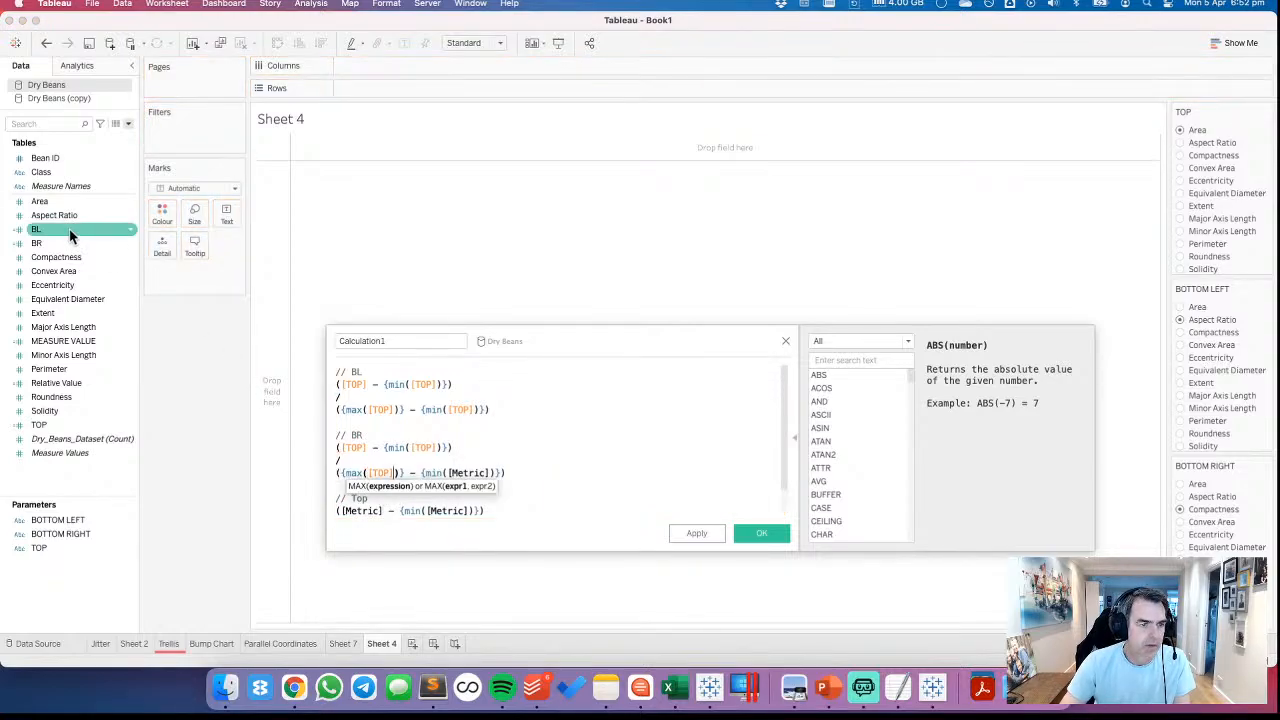
left_click_drag(60, 248, 352, 403)
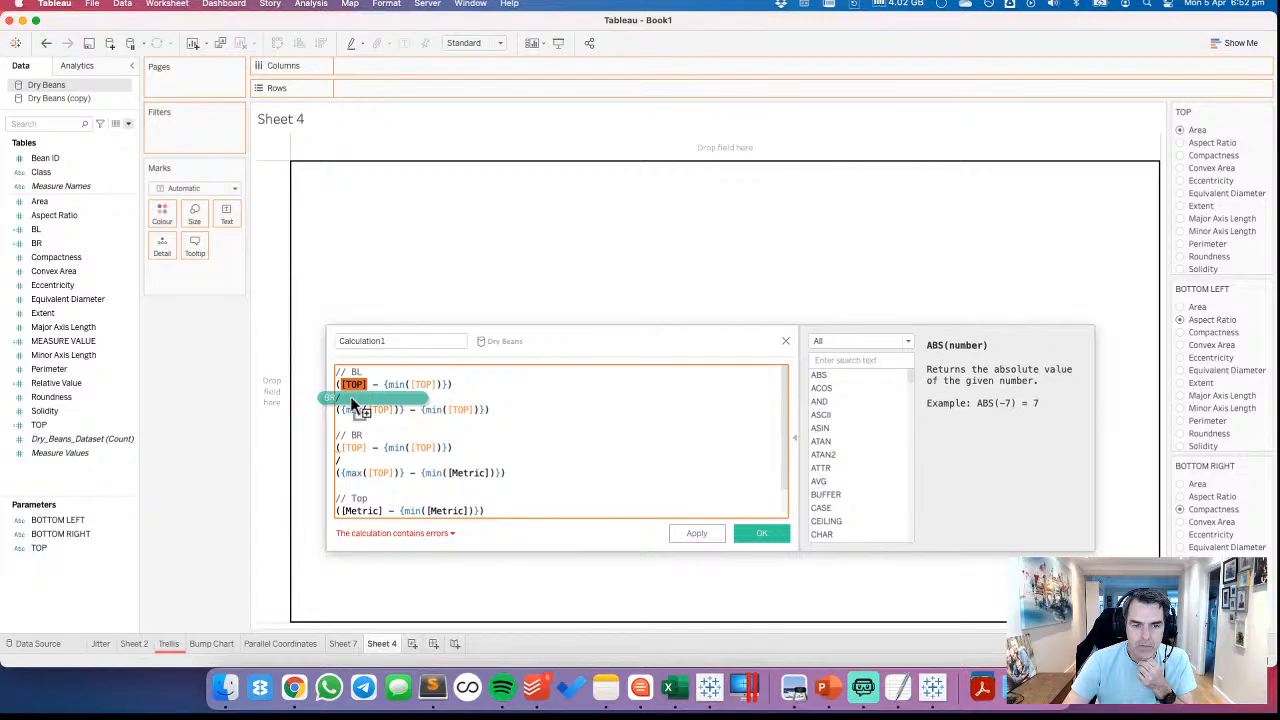
left_click_drag(352, 403, 228, 371)
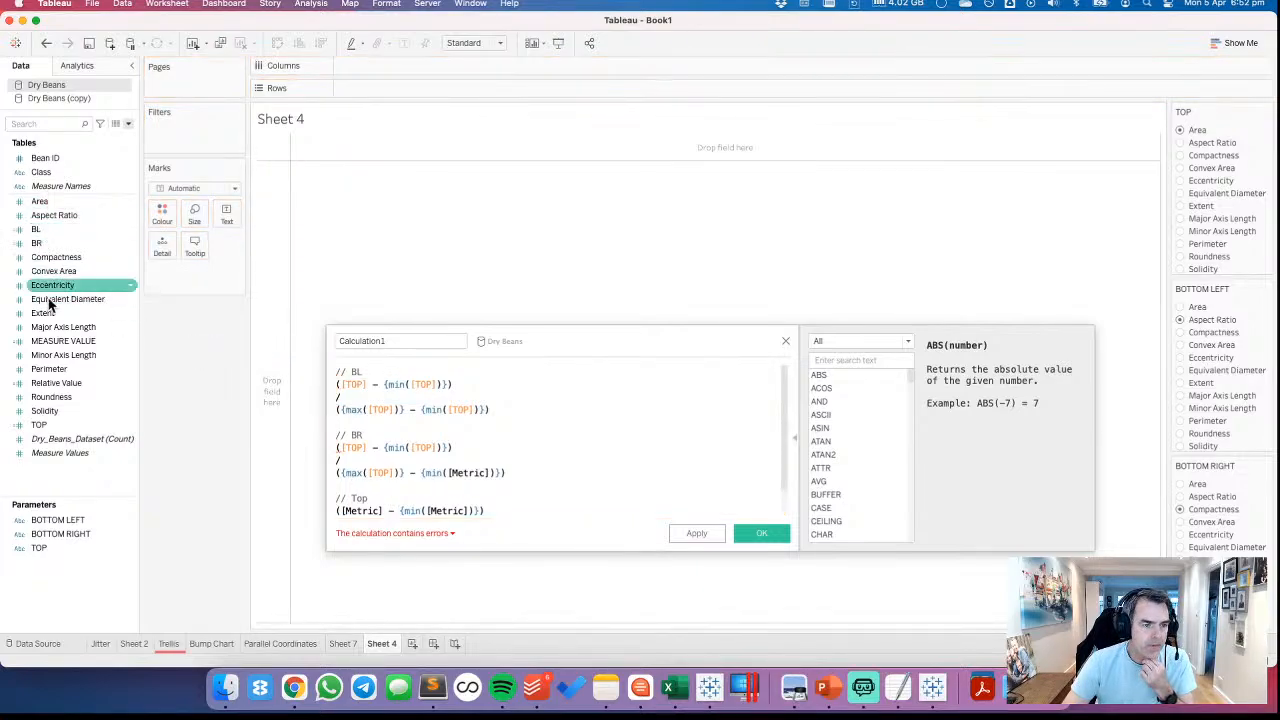
left_click_drag(60, 426, 460, 487)
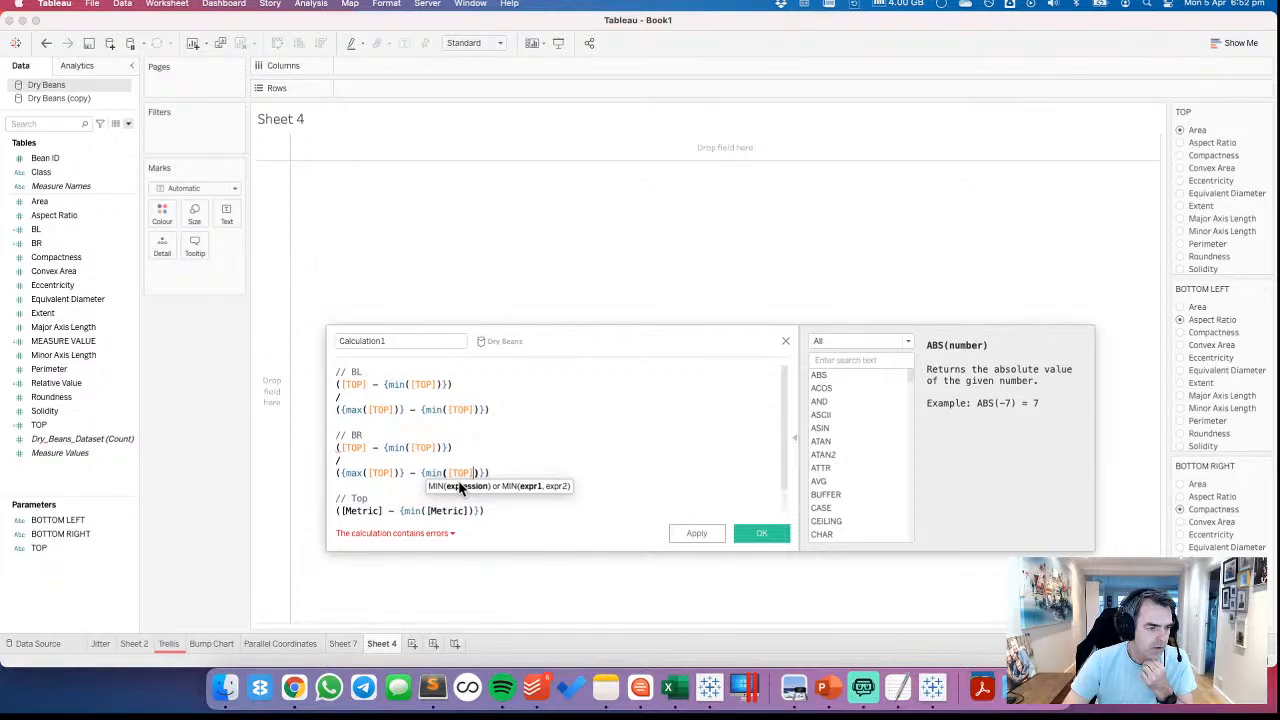
left_click(80, 243)
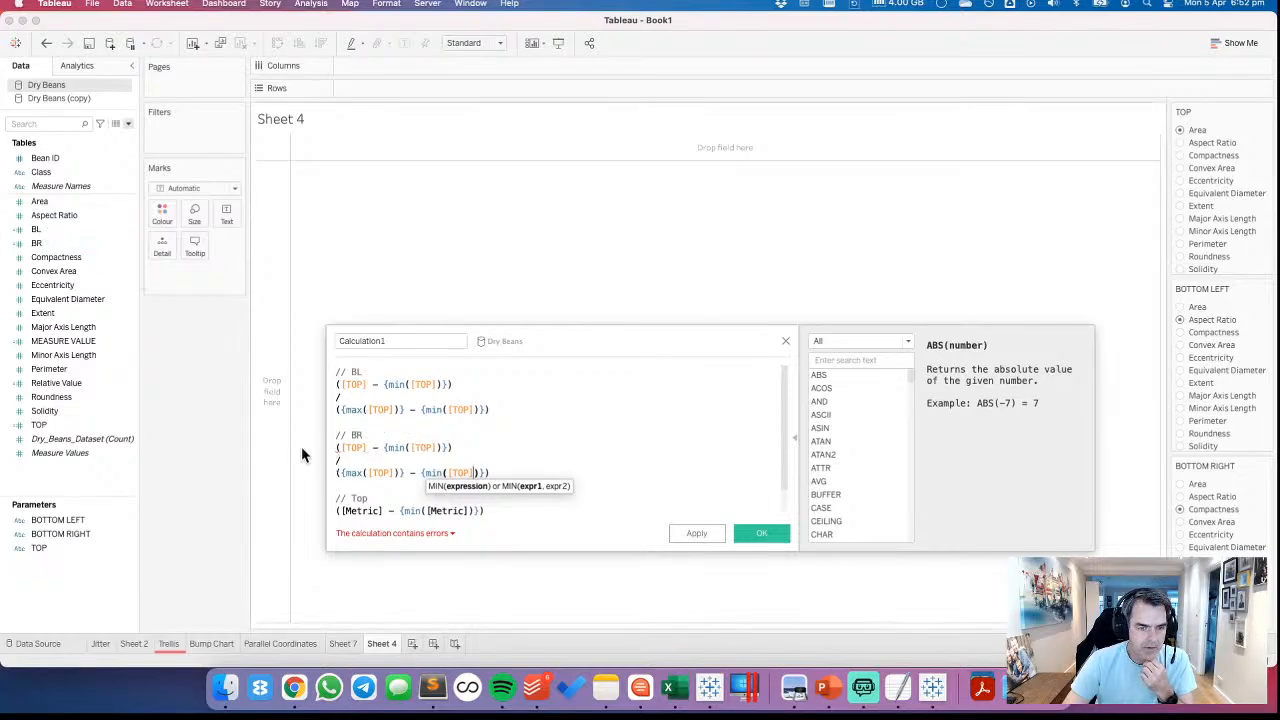
Replace every field reference in the BL formula with the BL field
left_click_drag(43, 237, 414, 386)
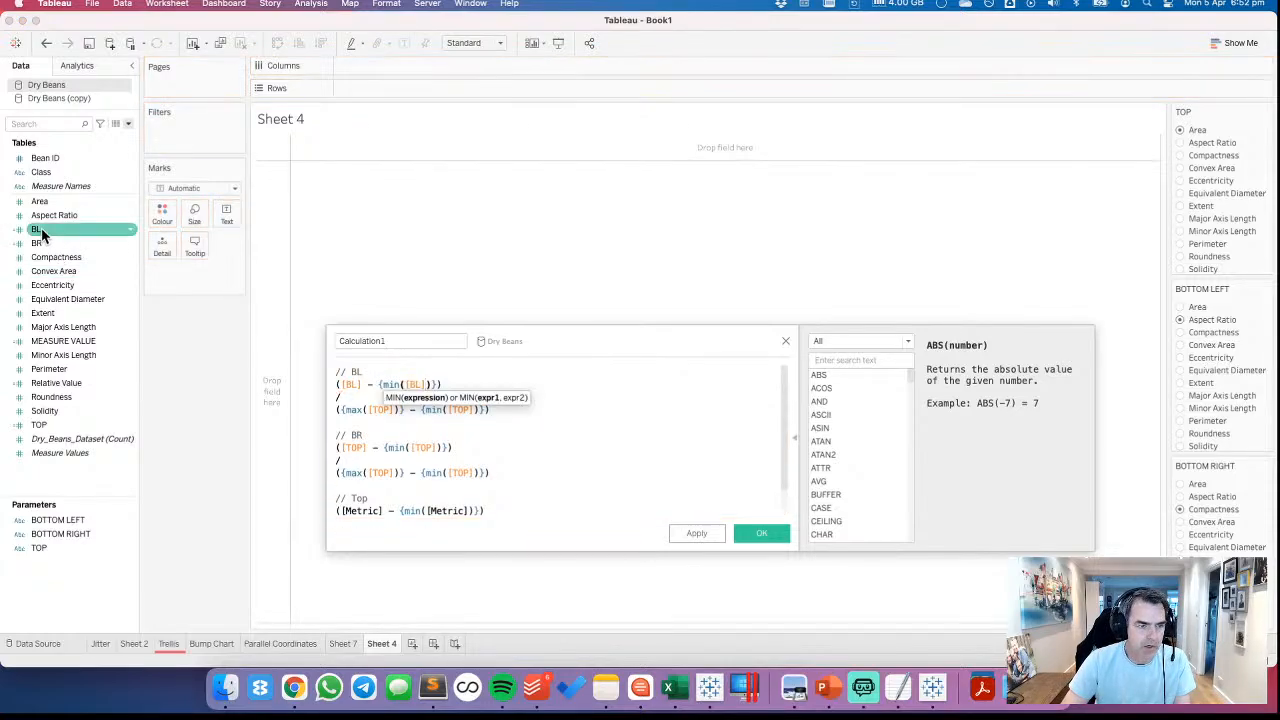
left_click_drag(40, 229, 380, 428)
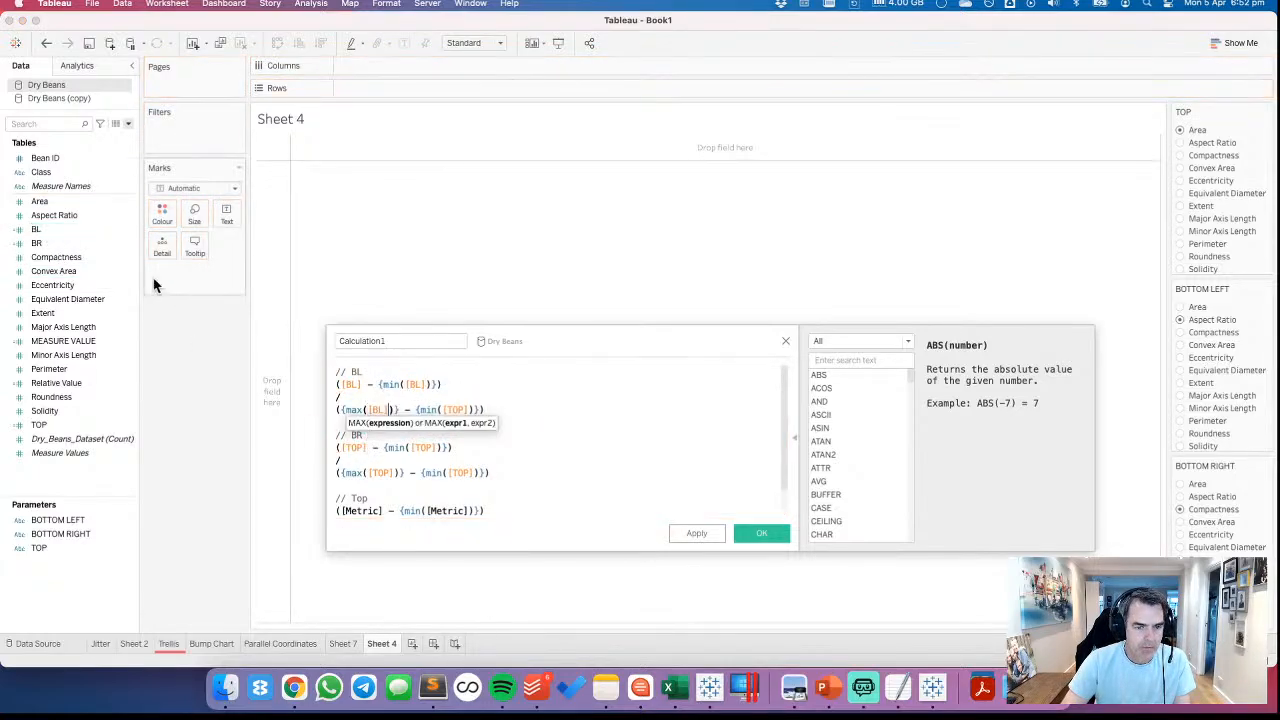
left_click_drag(58, 227, 457, 410)
Replace every field reference in the BR formula with the BR field
left_click_drag(38, 243, 353, 462)
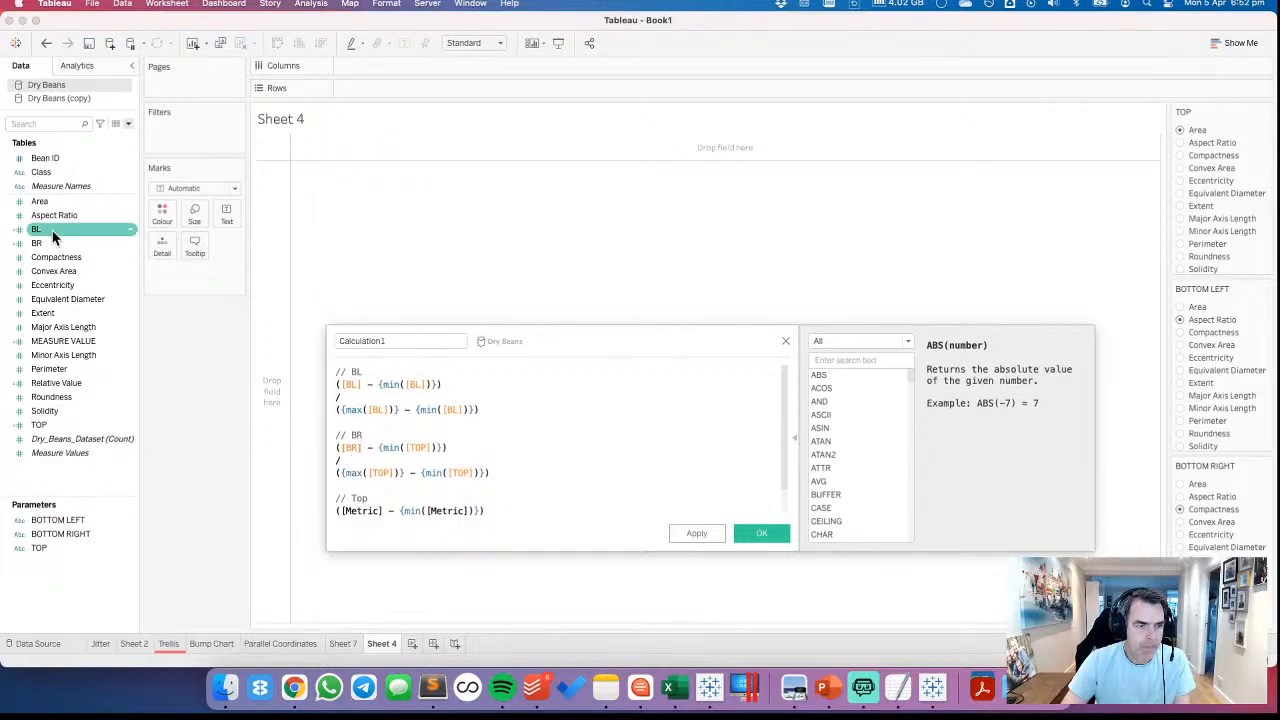
left_click_drag(45, 245, 421, 459)
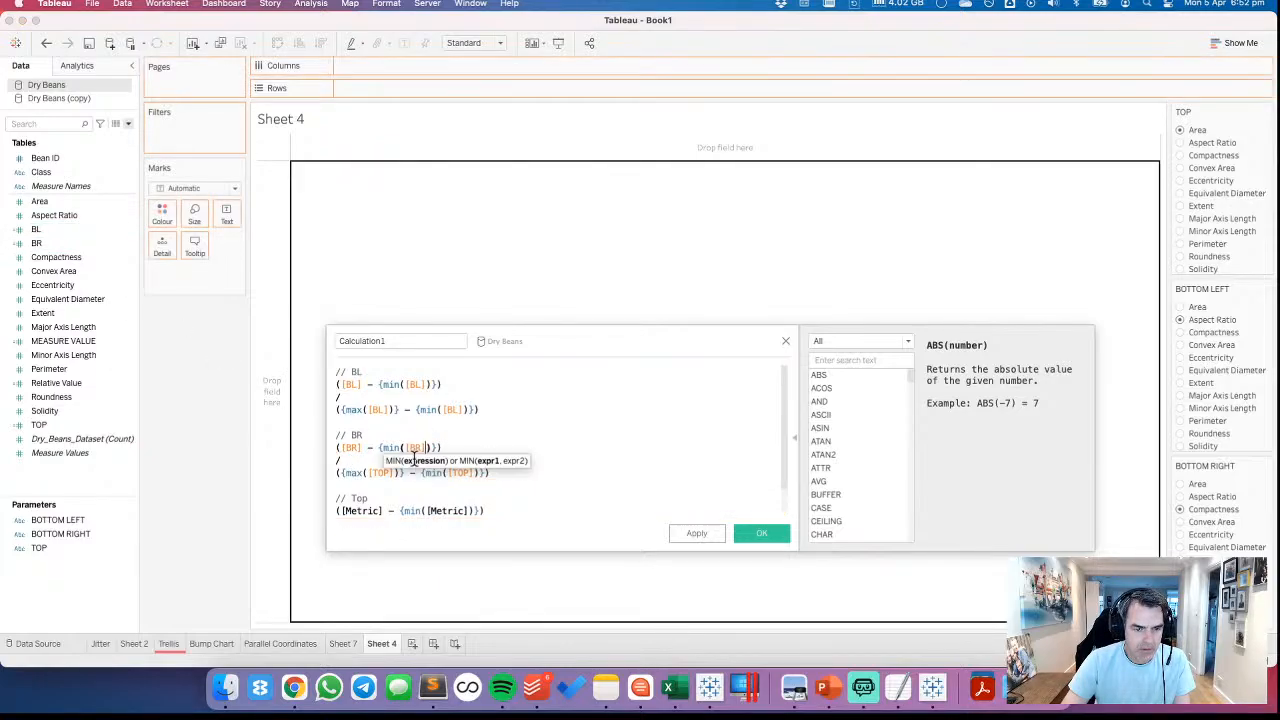
left_click_drag(77, 244, 375, 490)
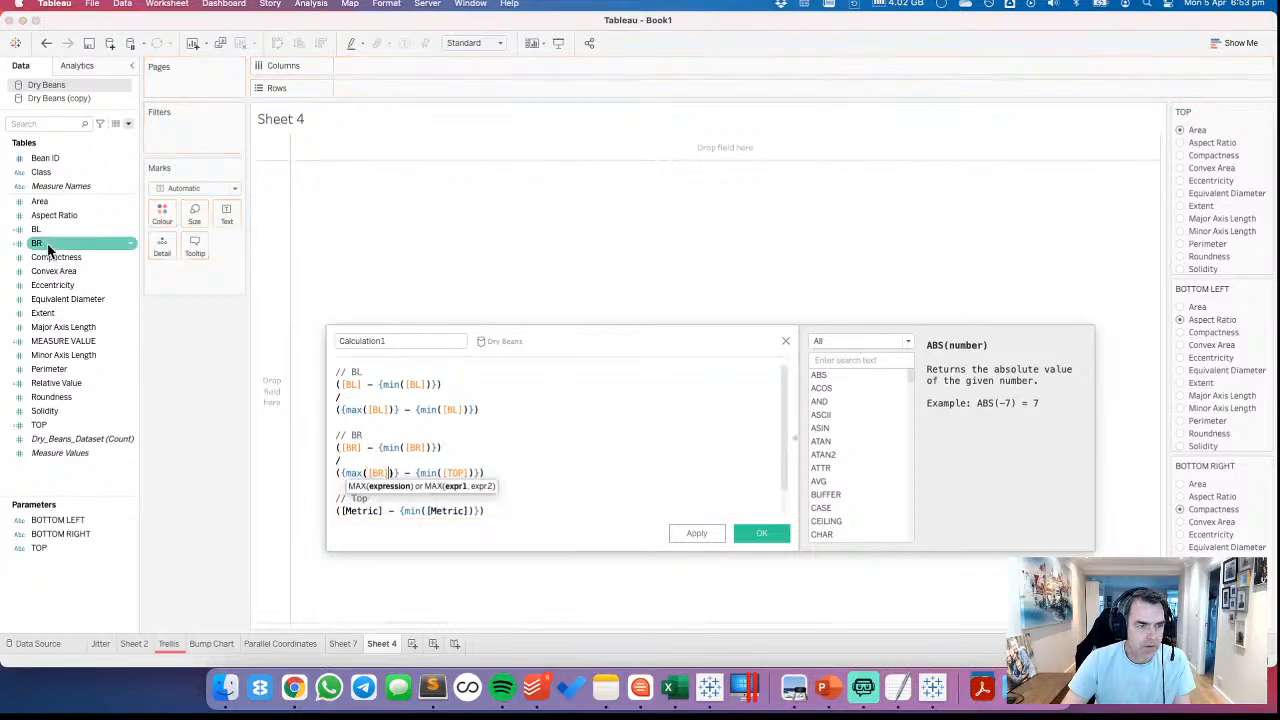
left_click_drag(47, 245, 453, 483)
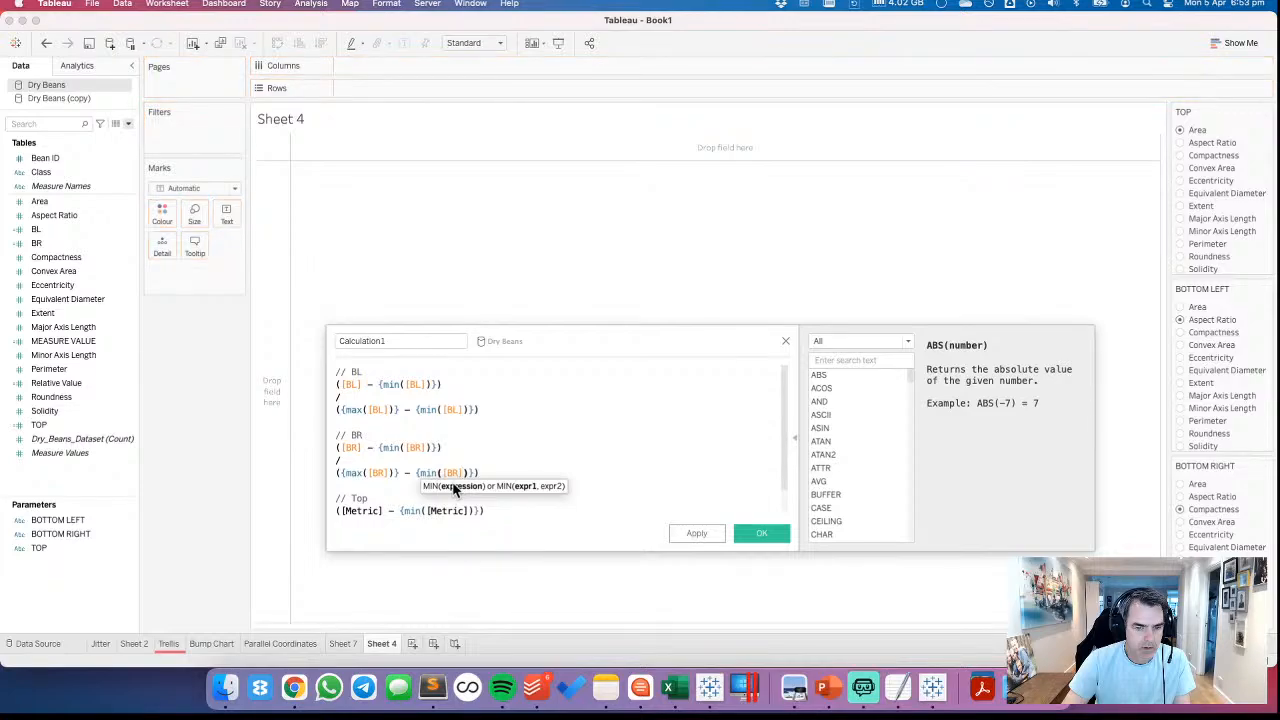
Retitle the three formula comments as BL VALUE, BR VALUE and TOP VALUE
left_click(374, 370)
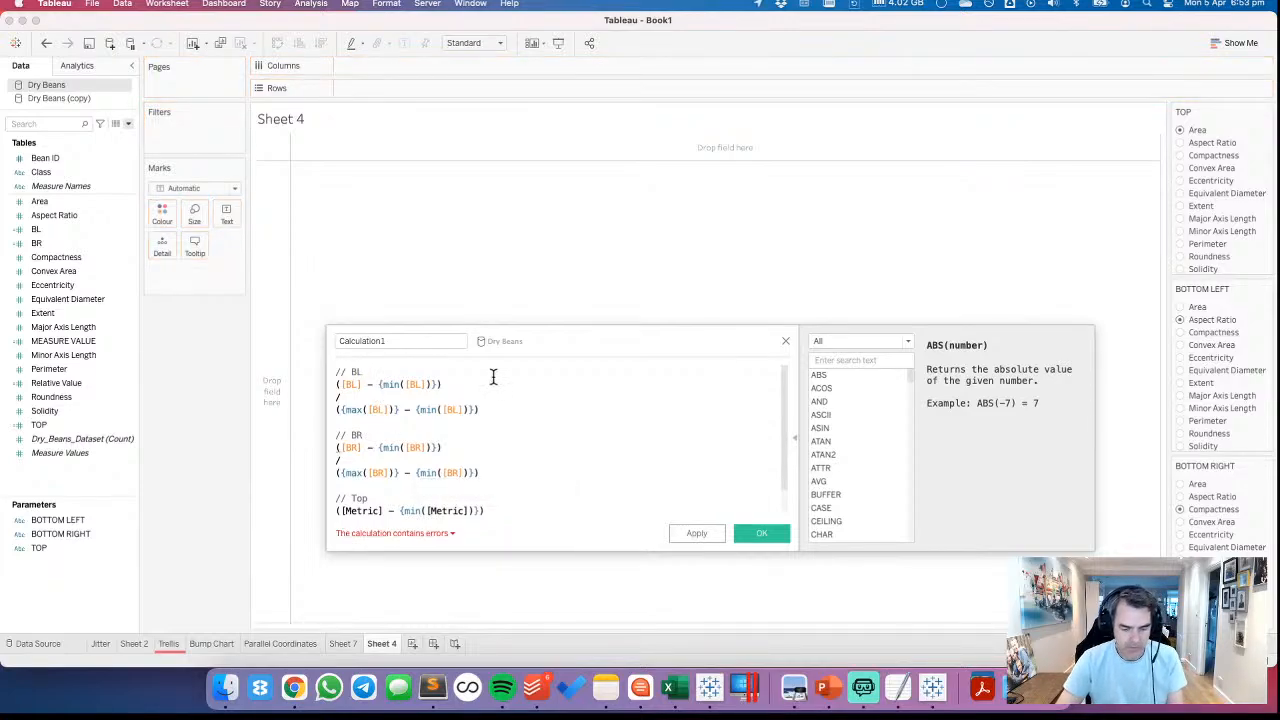
key("BackSpace")
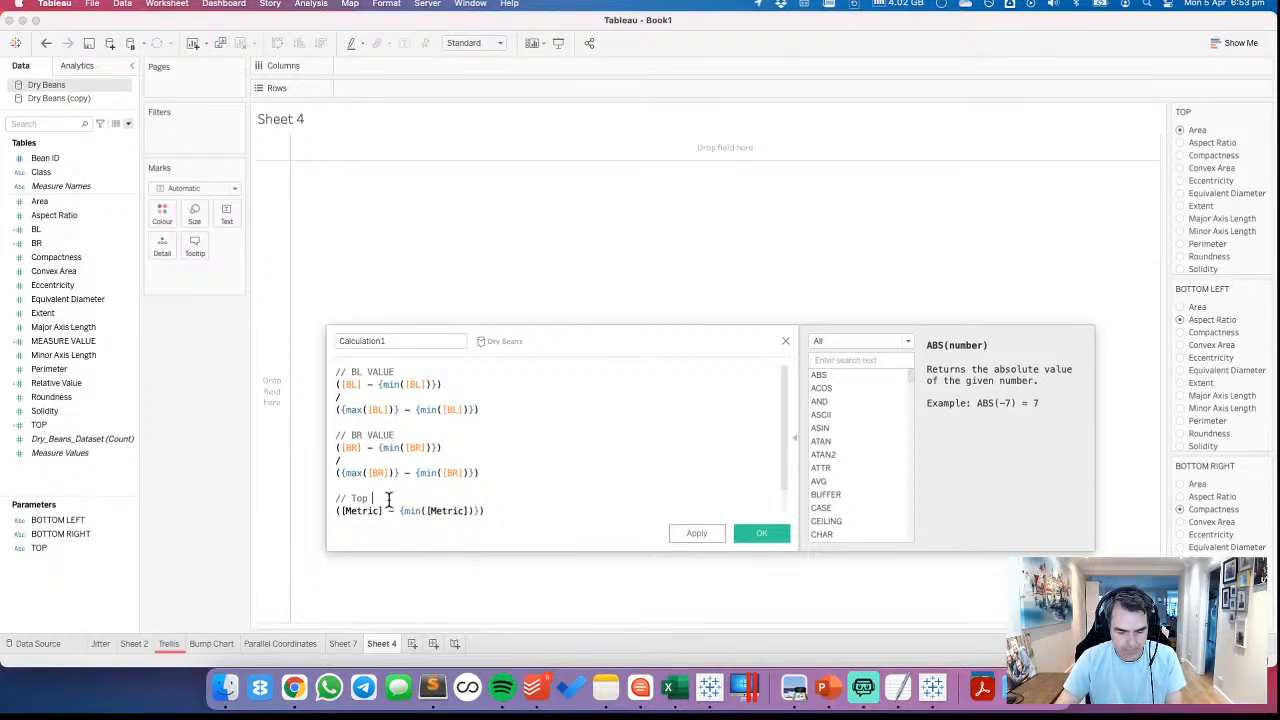
scroll(390, 459, "down", 2)
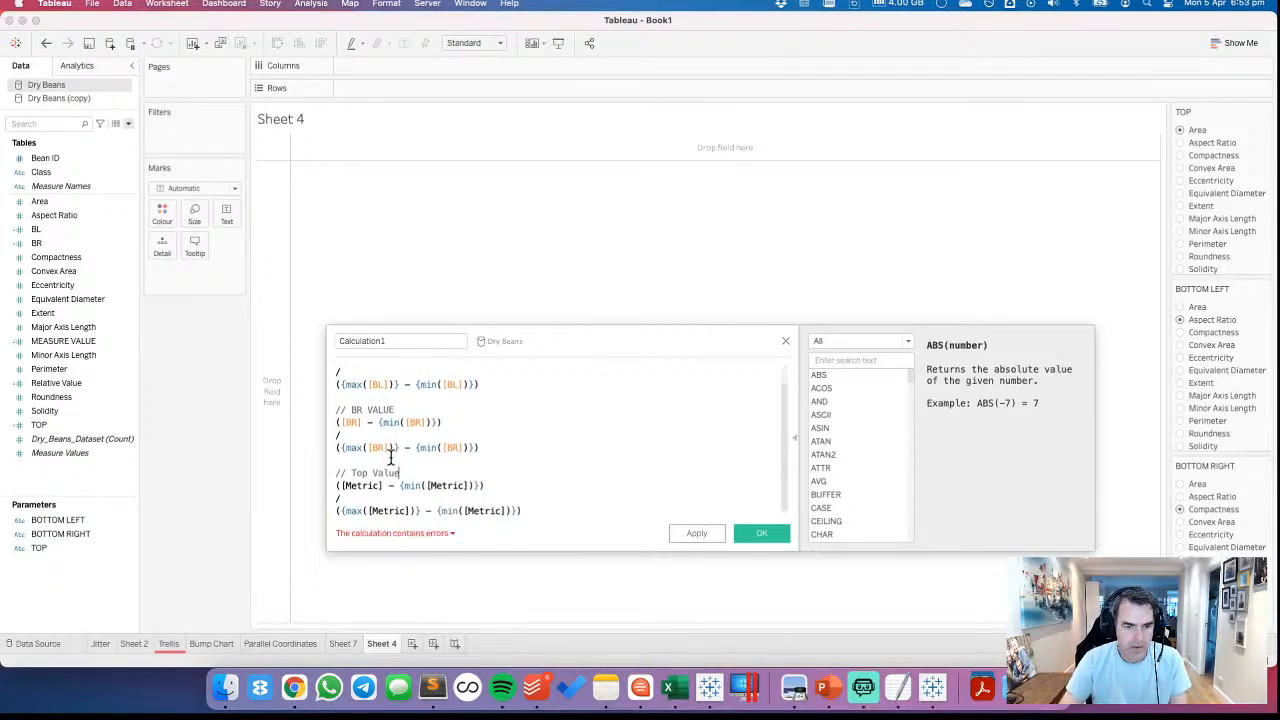
left_click_drag(352, 475, 431, 475)
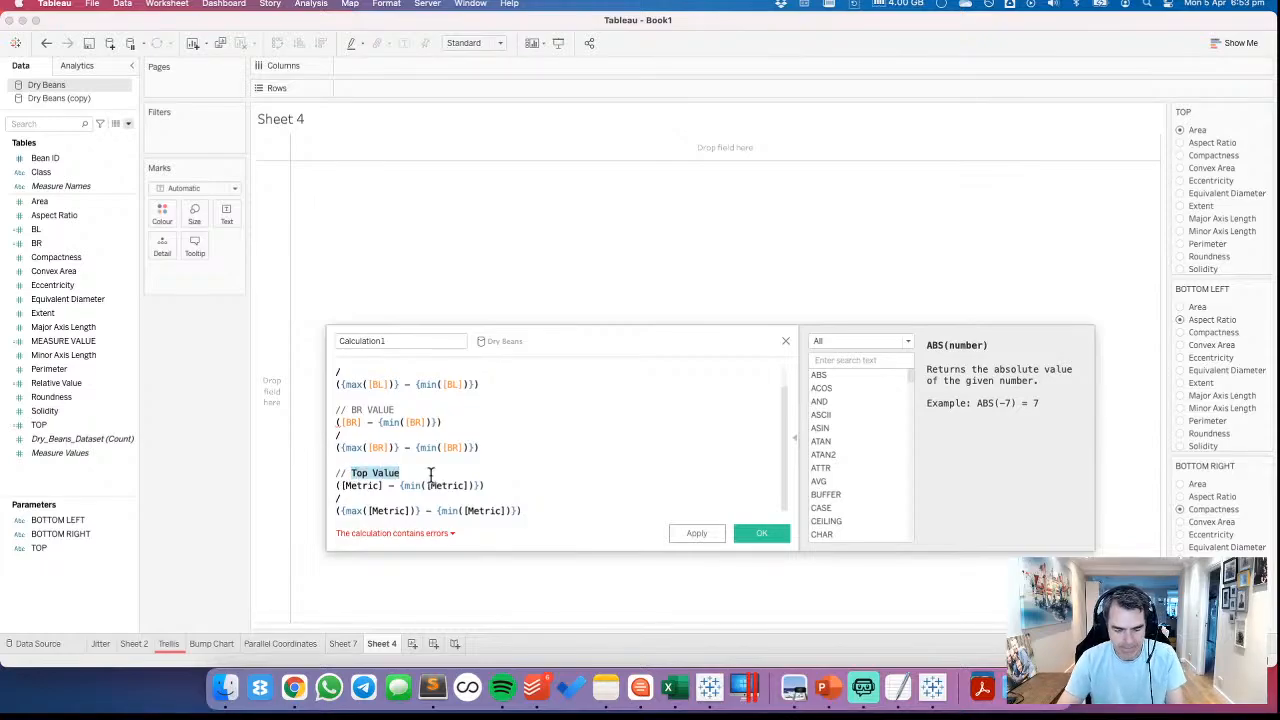
type("ROP VALUE")
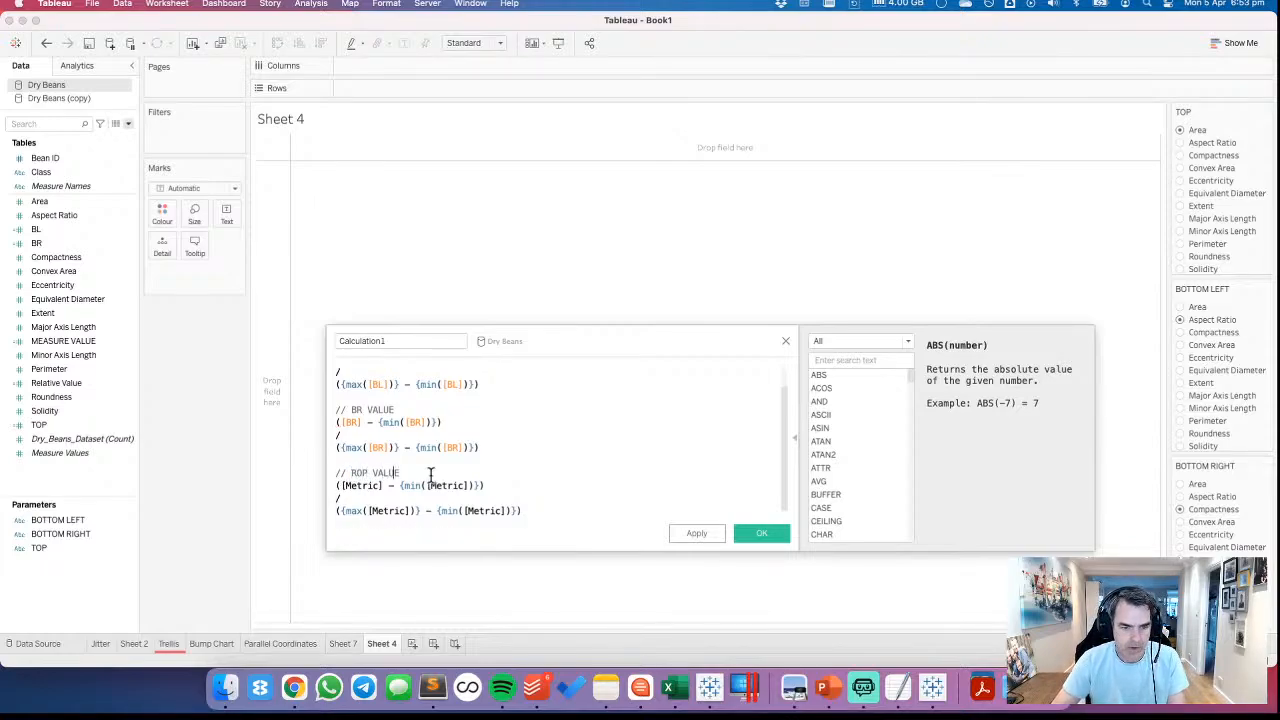
key("Left")
key("Left")
key("Left")
key("Left")
type("T")
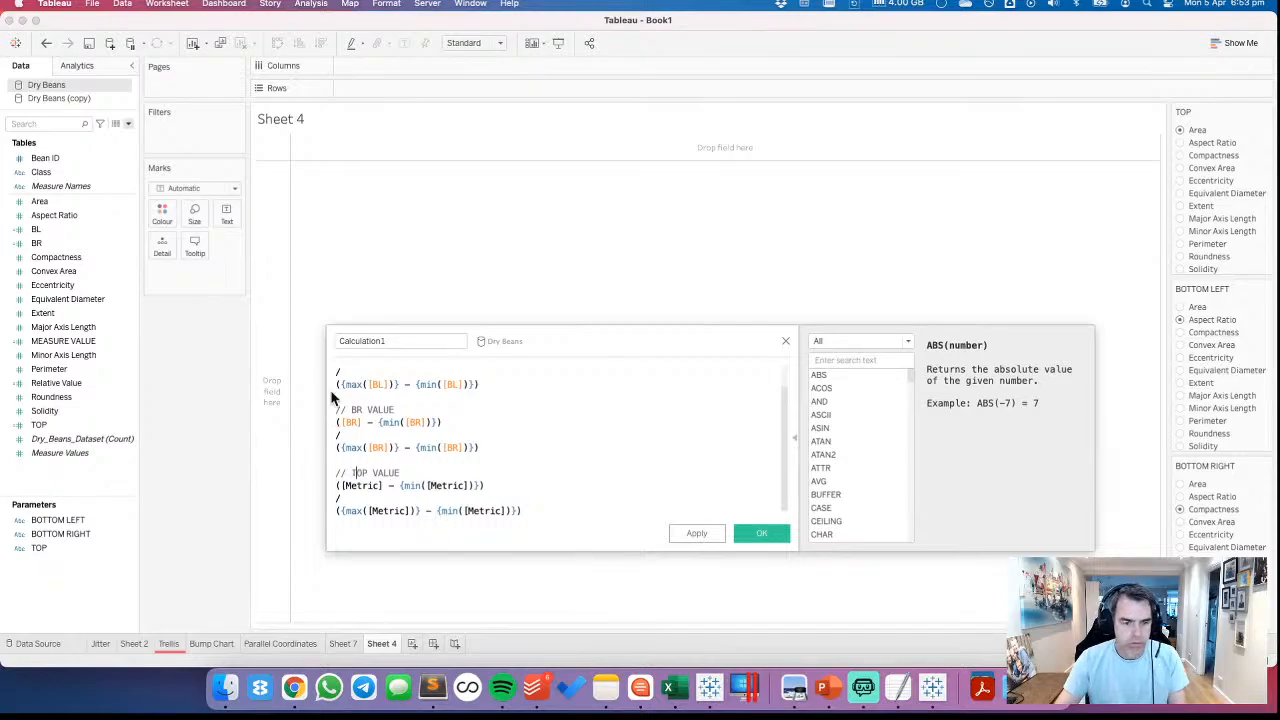
Insert the TOP field in place of the [Metric] placeholders in the TOP VALUE formula, enlarging the calculation editor to show all three formulas
left_click_drag(75, 438, 355, 494)
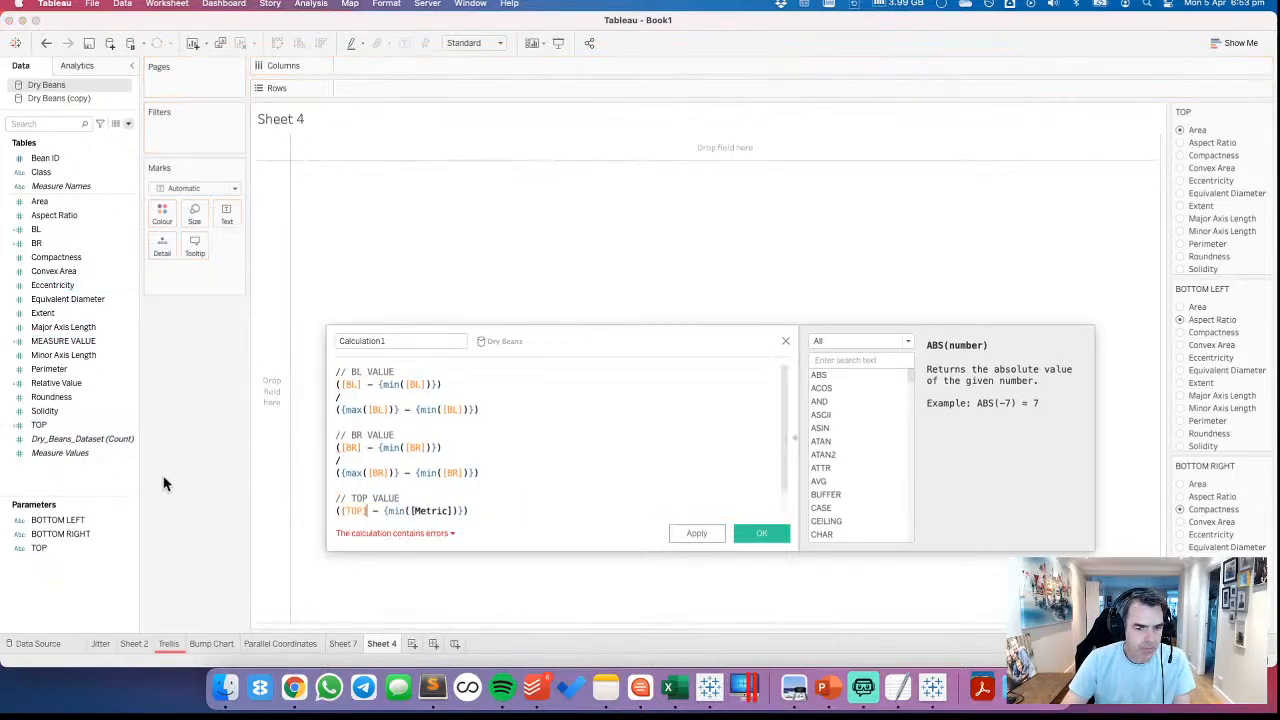
scroll(543, 499, "down", 1)
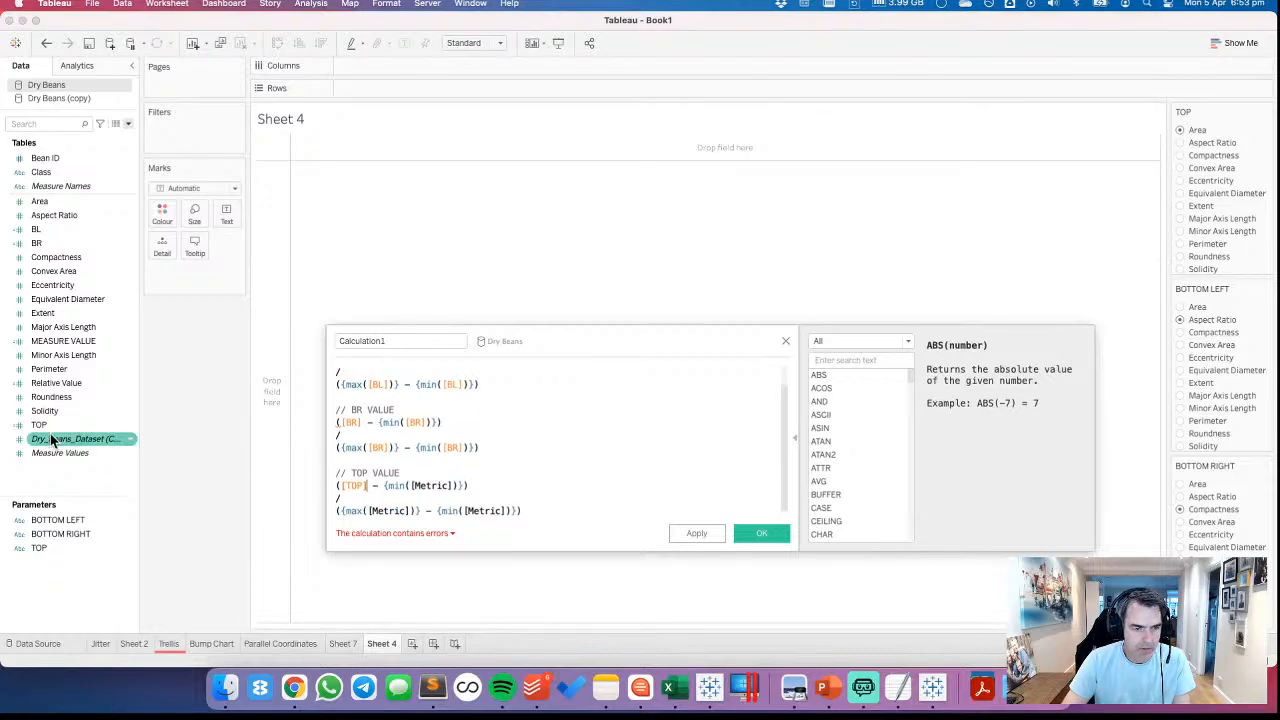
left_click_drag(68, 425, 430, 500)
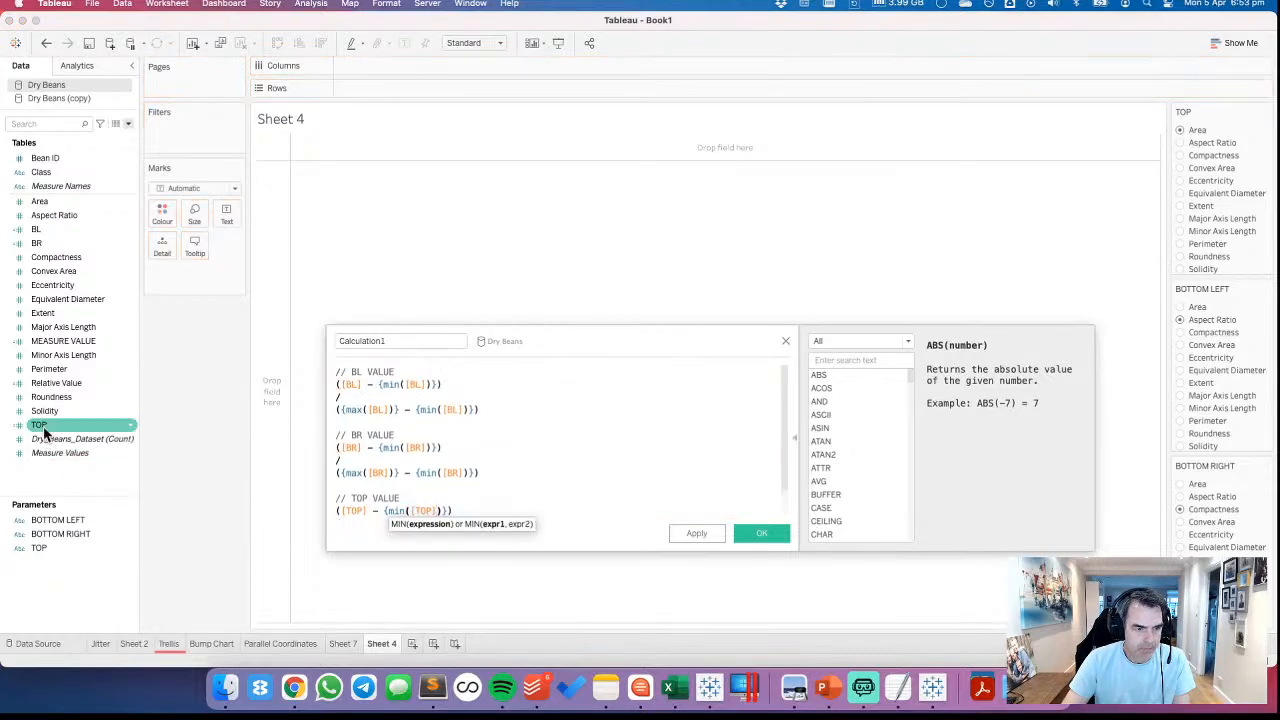
mouse_move(40, 424)
left_mouse_down()
mouse_move(397, 540)
mouse_move(367, 478)
mouse_move(44, 428)
left_mouse_up()
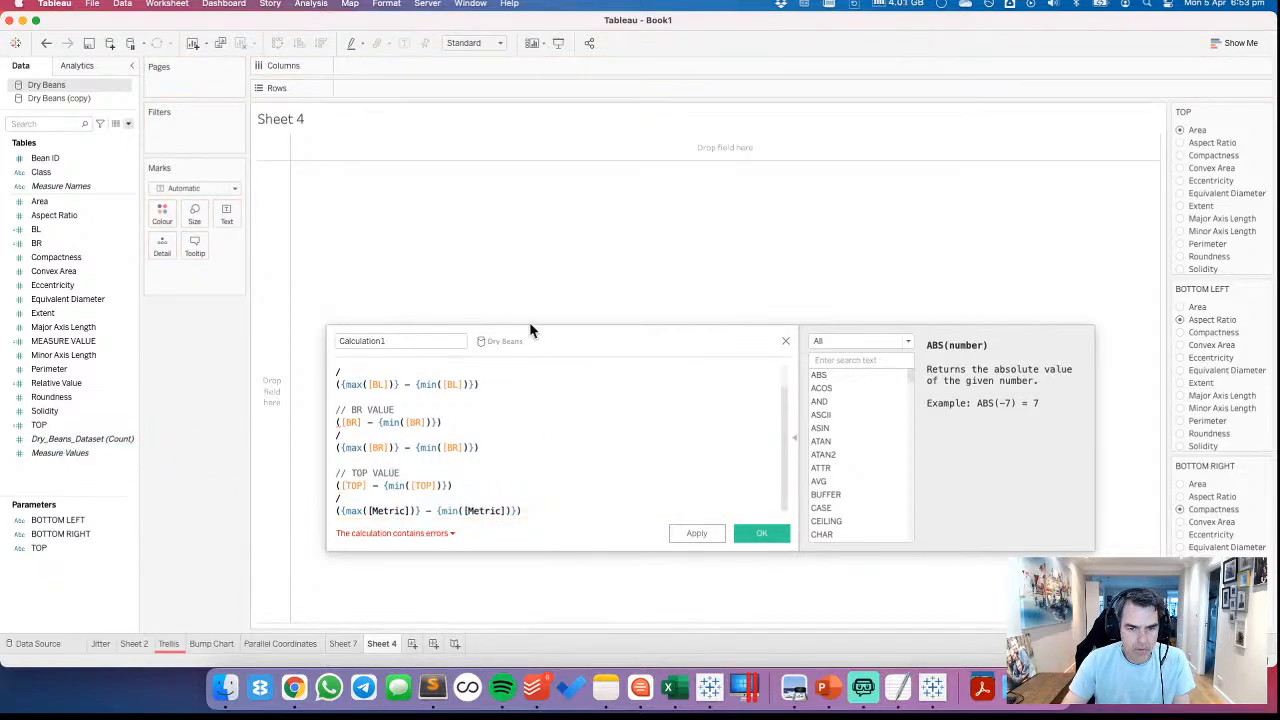
left_click_drag(529, 326, 529, 216)
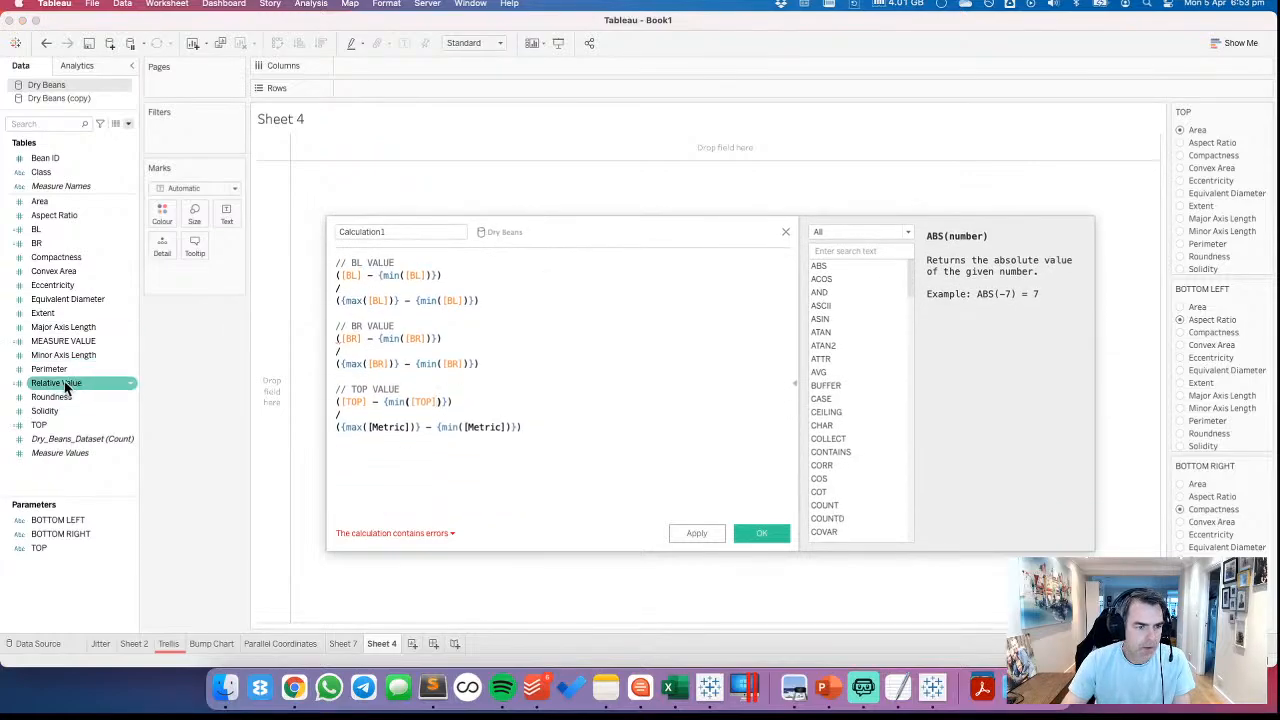
left_click_drag(45, 427, 372, 436)
Create separate TOP VALUE and BR VALUE calculated fields from their commented formula blocks in the calculation editor
left_click_drag(509, 472, 61, 373)
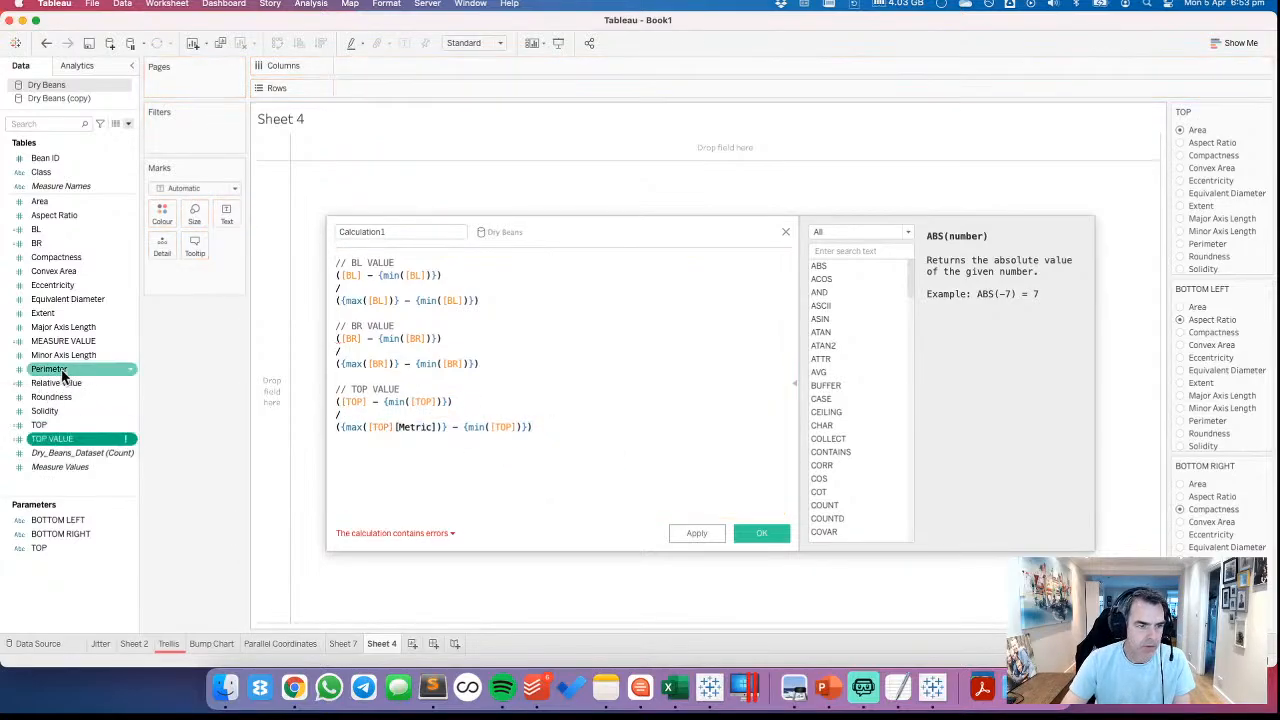
left_click(450, 388)
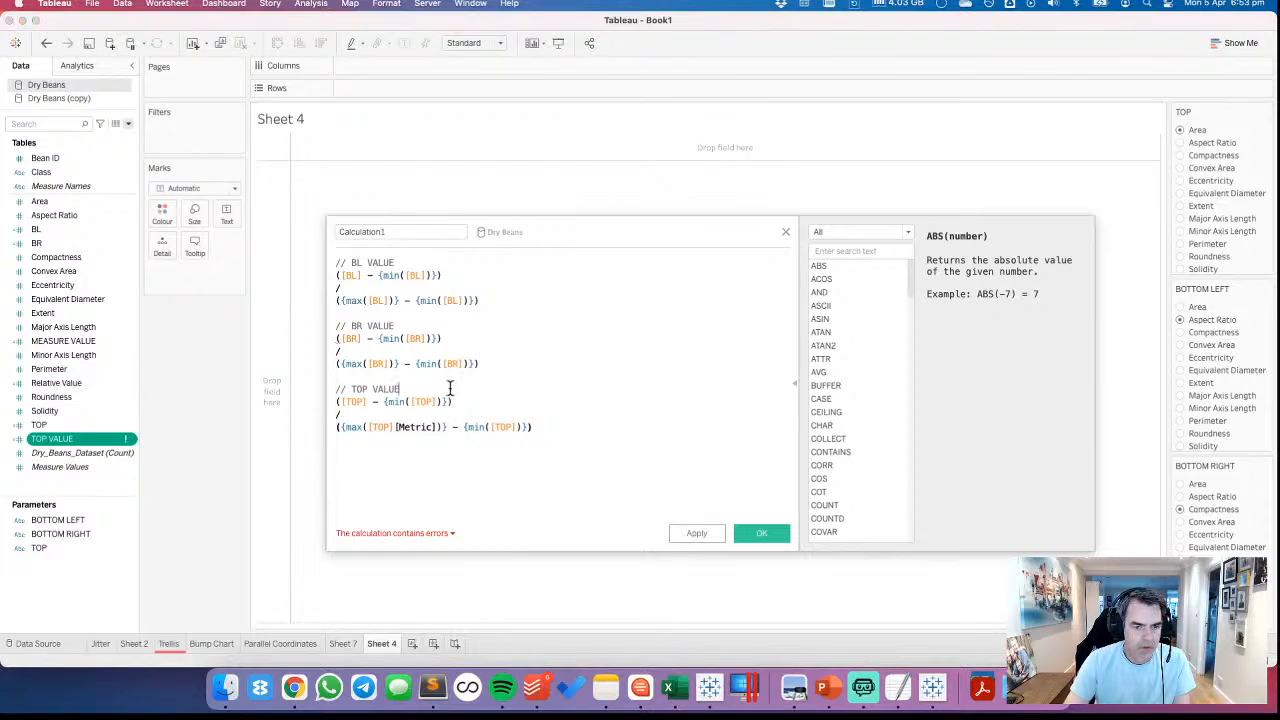
left_click_drag(494, 362, 82, 336)
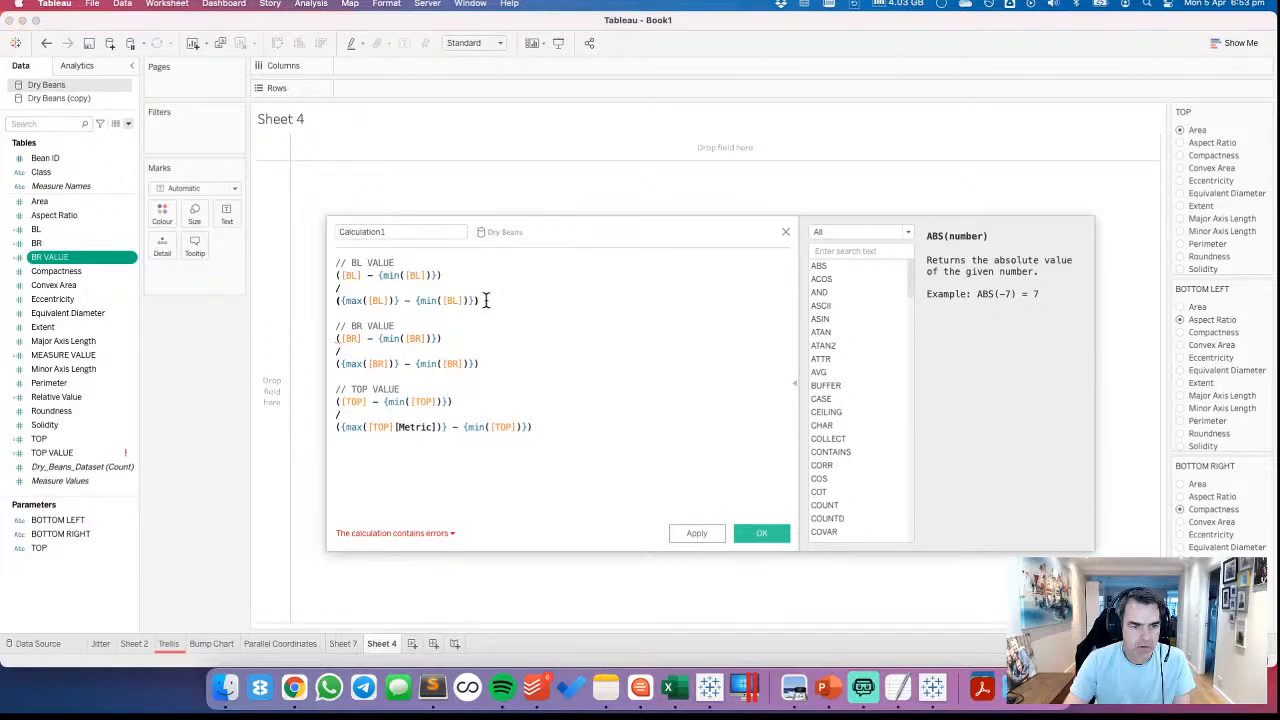
Create a BL VALUE calculated field from its commented formula block, and close the combined scratch calculation without saving it
left_click_drag(485, 300, 80, 334)
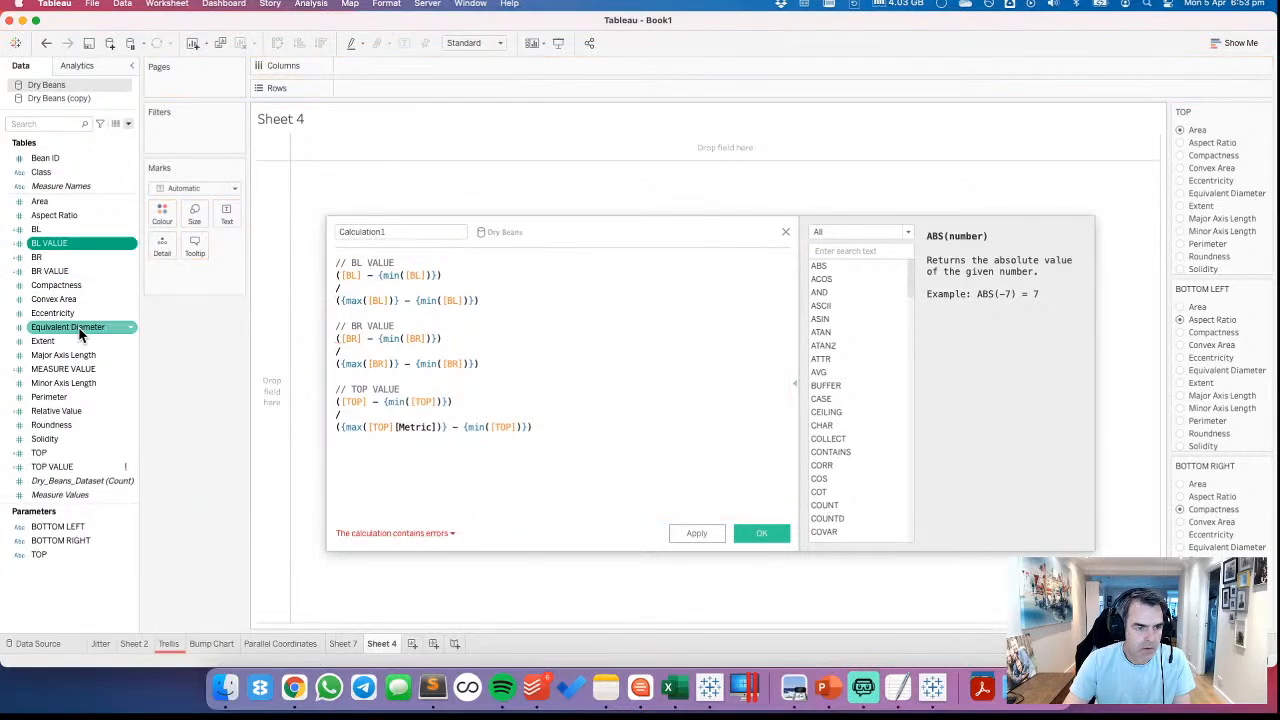
left_click(785, 232)
Remove the leftover [Metric] reference after [TOP] inside the max expression of the TOP VALUE calculated field and save the formula
right_click(52, 473)
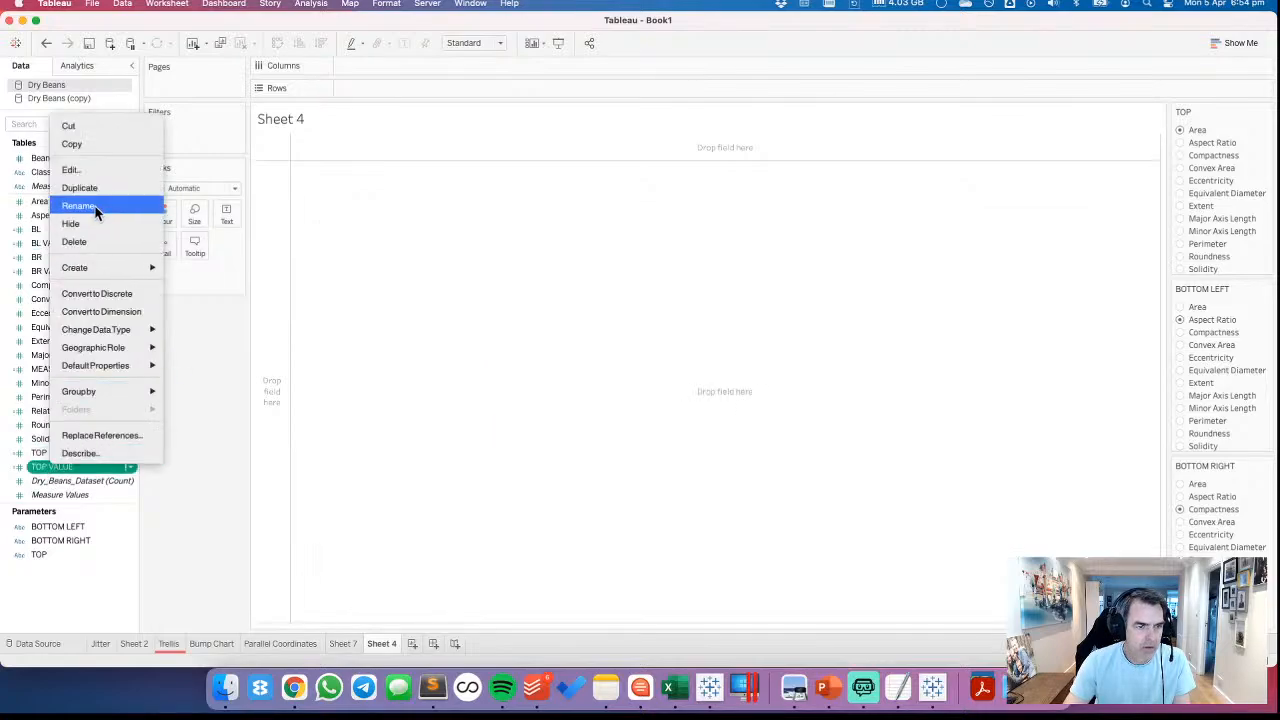
left_click(100, 169)
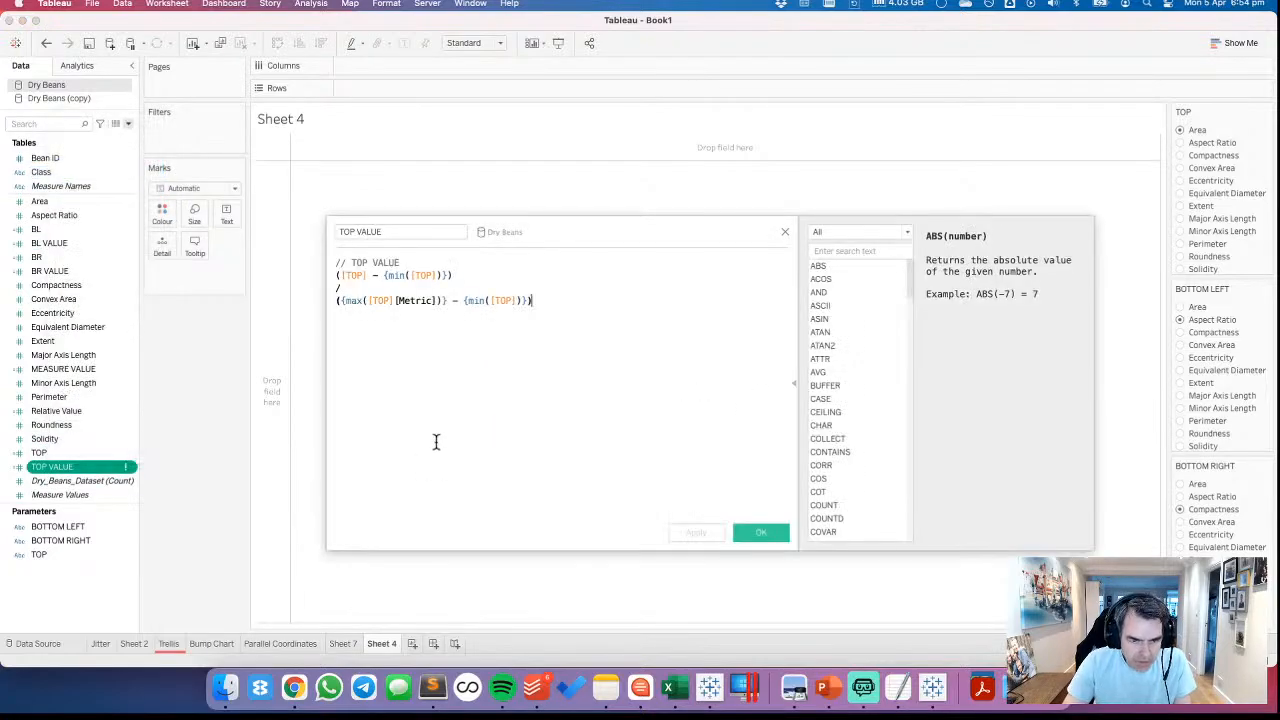
left_click(435, 301)
key("BackSpace")
key("BackSpace")
key("BackSpace")
key("BackSpace")
key("BackSpace")
key("BackSpace")
key("BackSpace")
key("BackSpace")
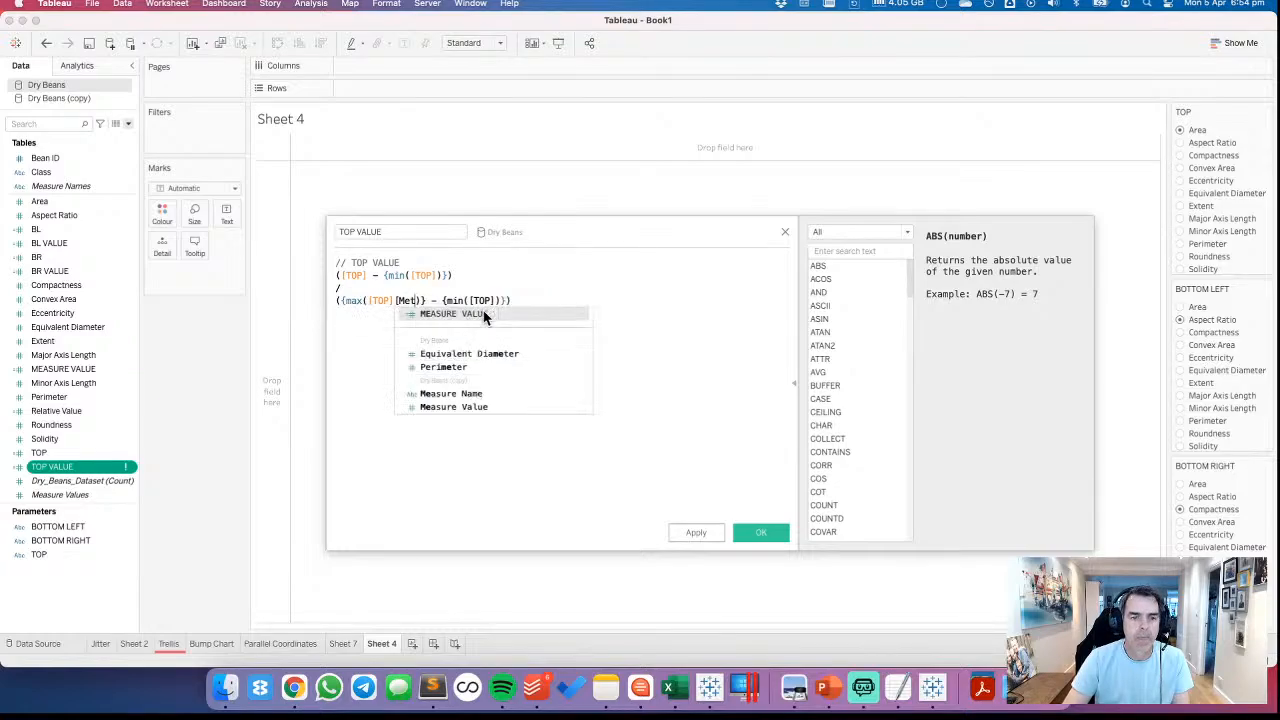
left_click(757, 532)
left_click(112, 440)
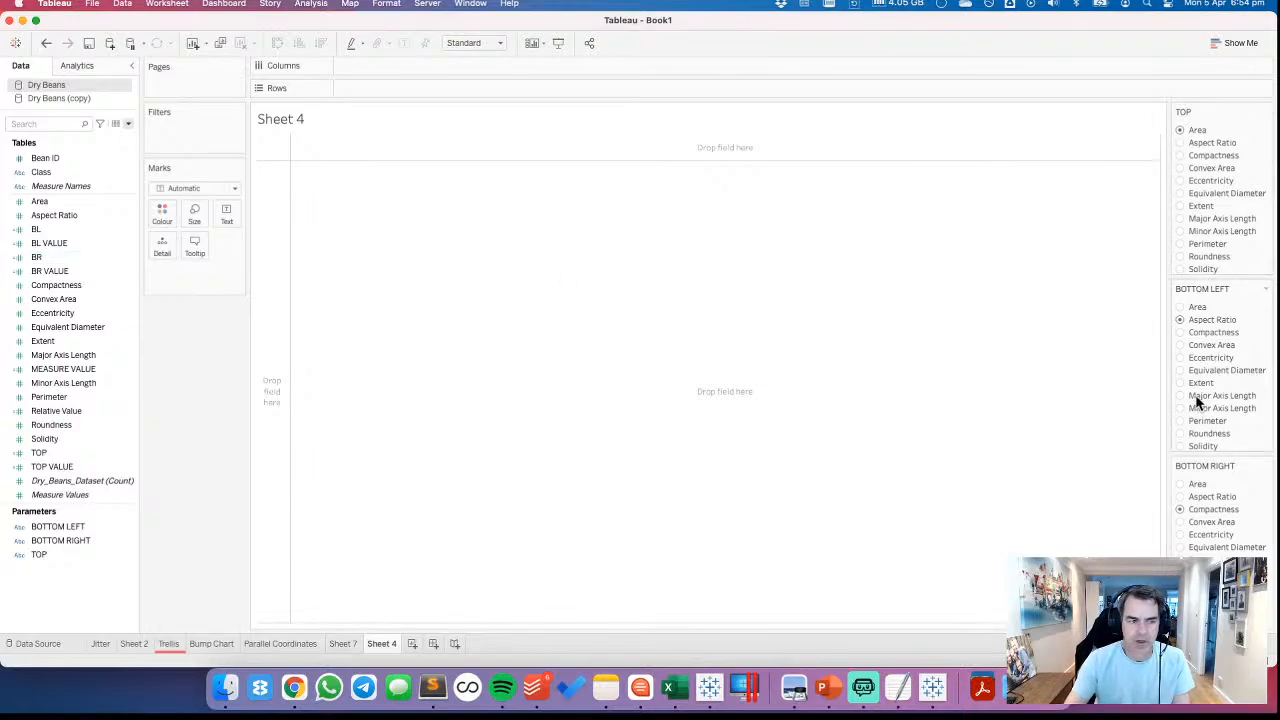
Review the formulas of the BL and BL VALUE calculated fields
right_click(38, 231)
left_click(78, 316)
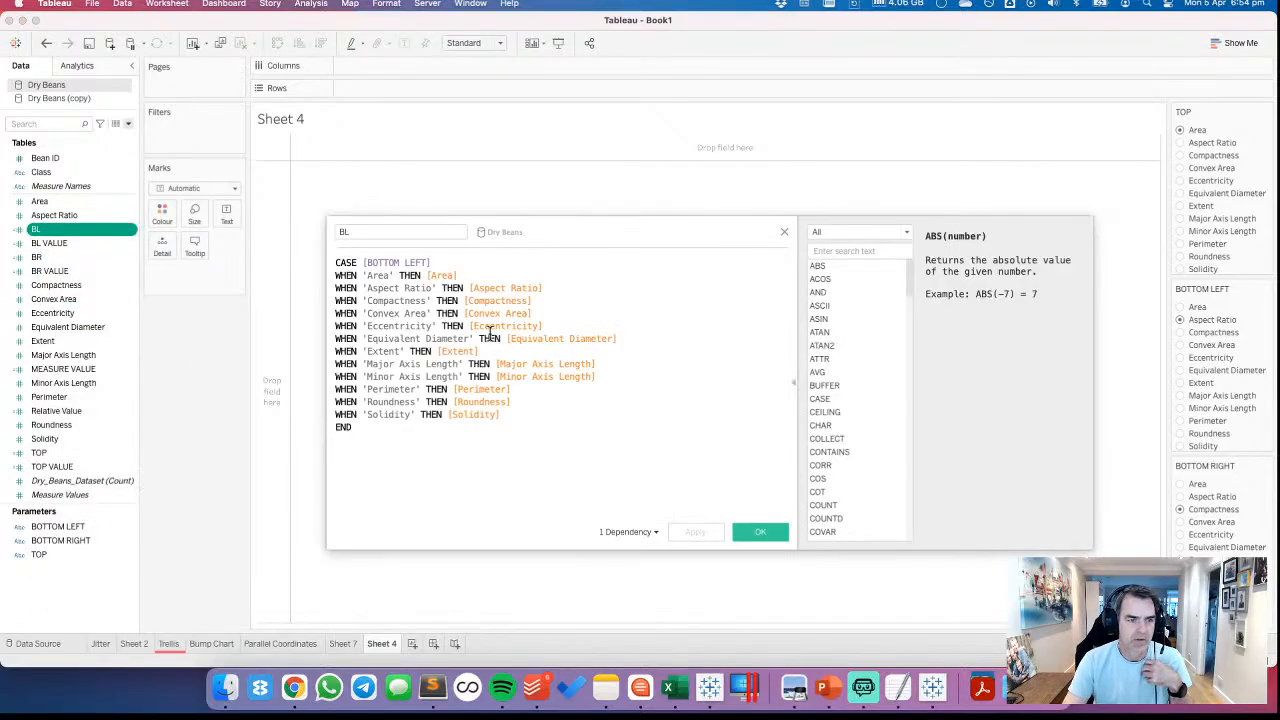
left_click(784, 231)
right_click(68, 244)
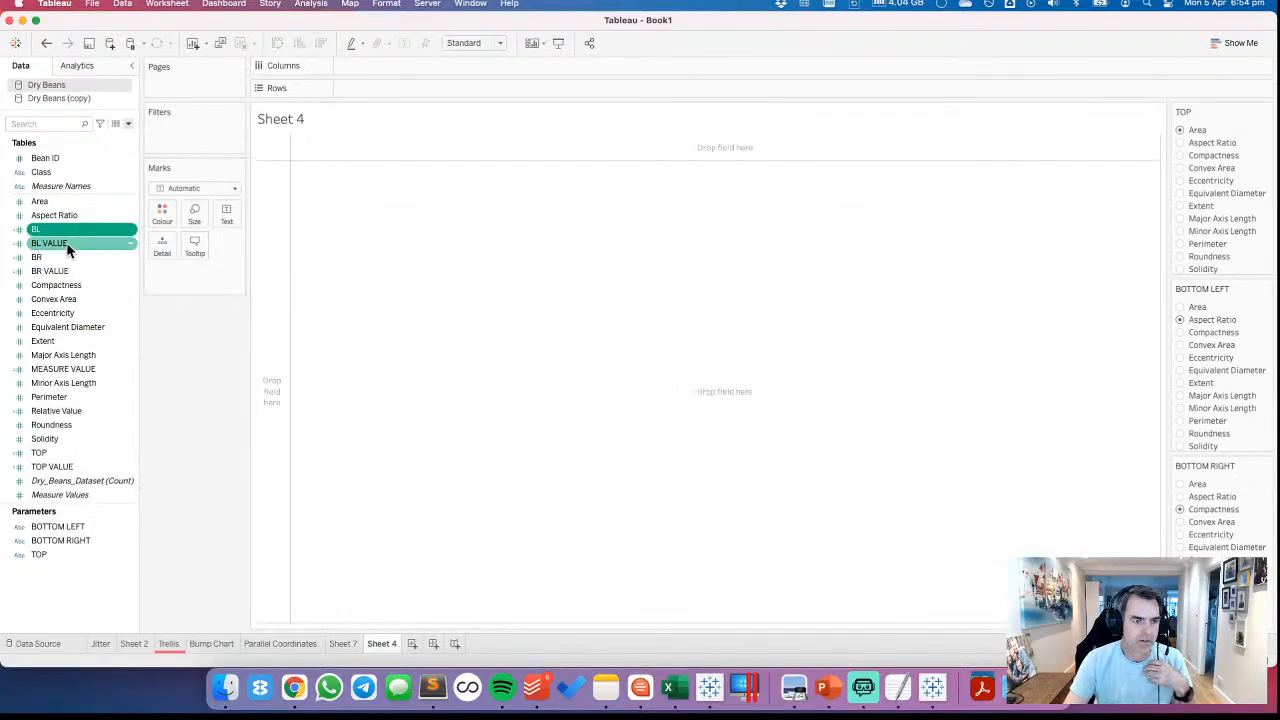
left_click(100, 326)
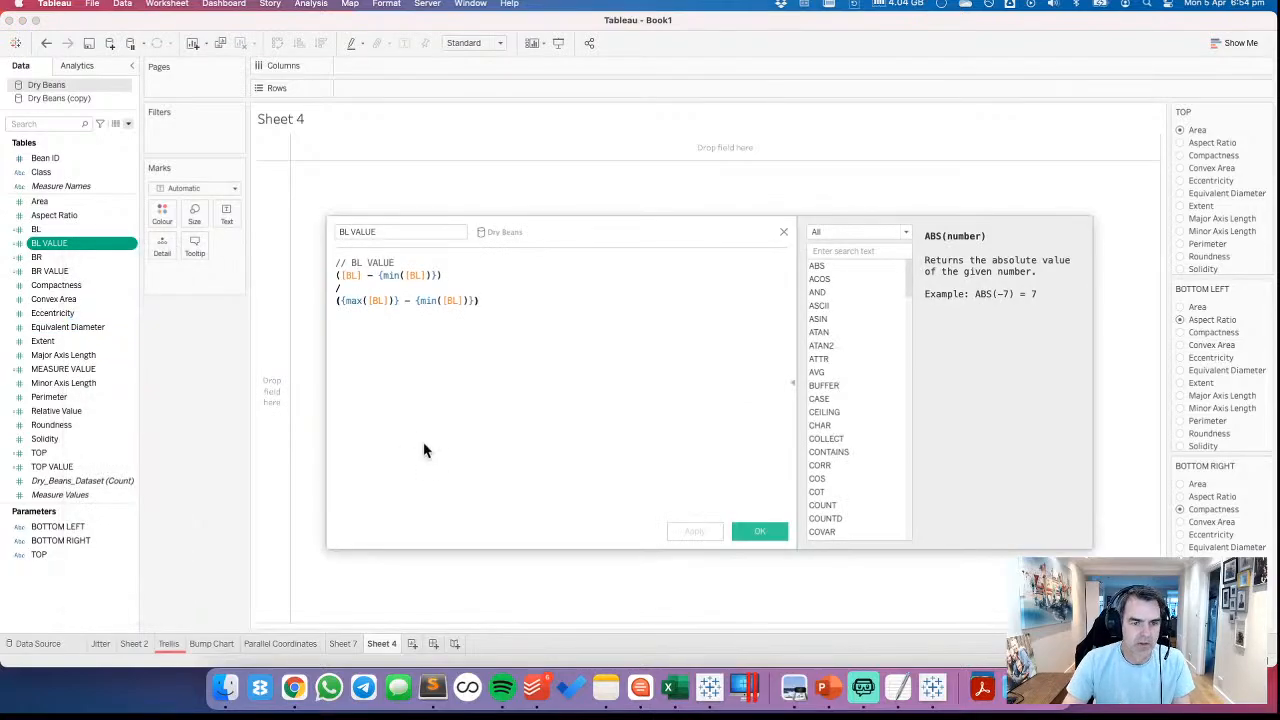
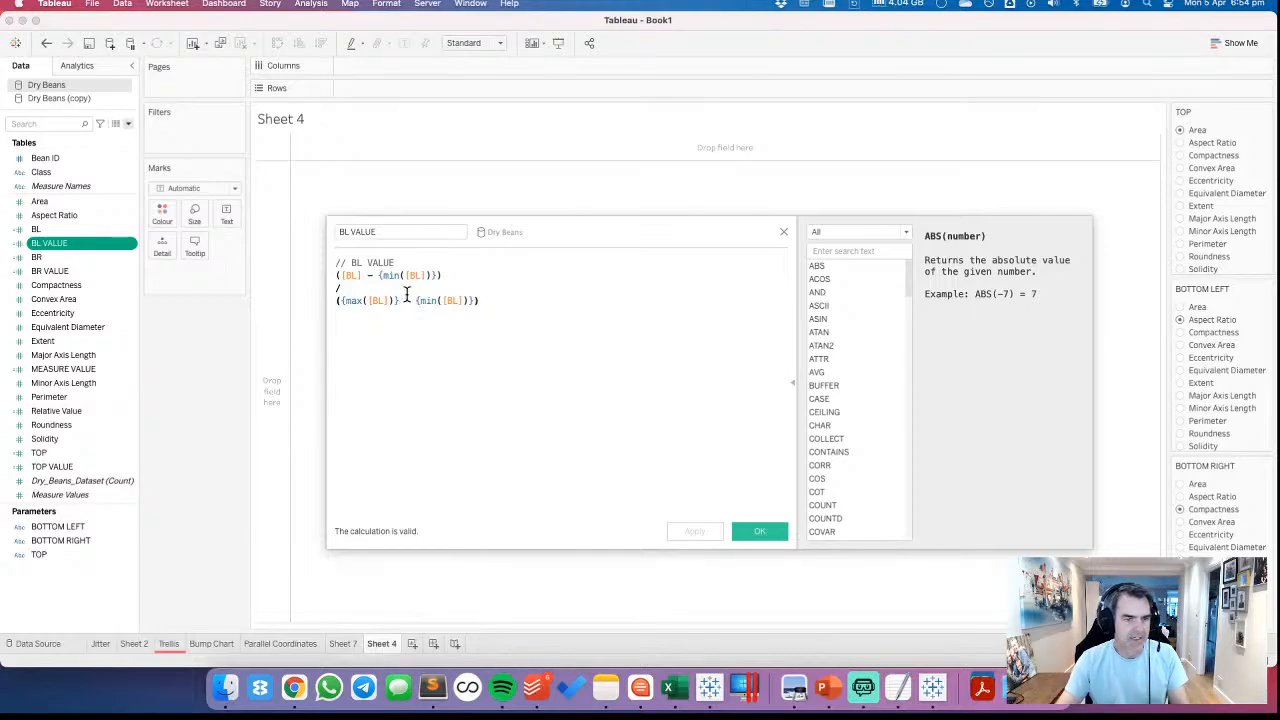
Close the BL VALUE calculation and paste the copied ternary X and Y formulas into a new calculated field
left_click(766, 535)
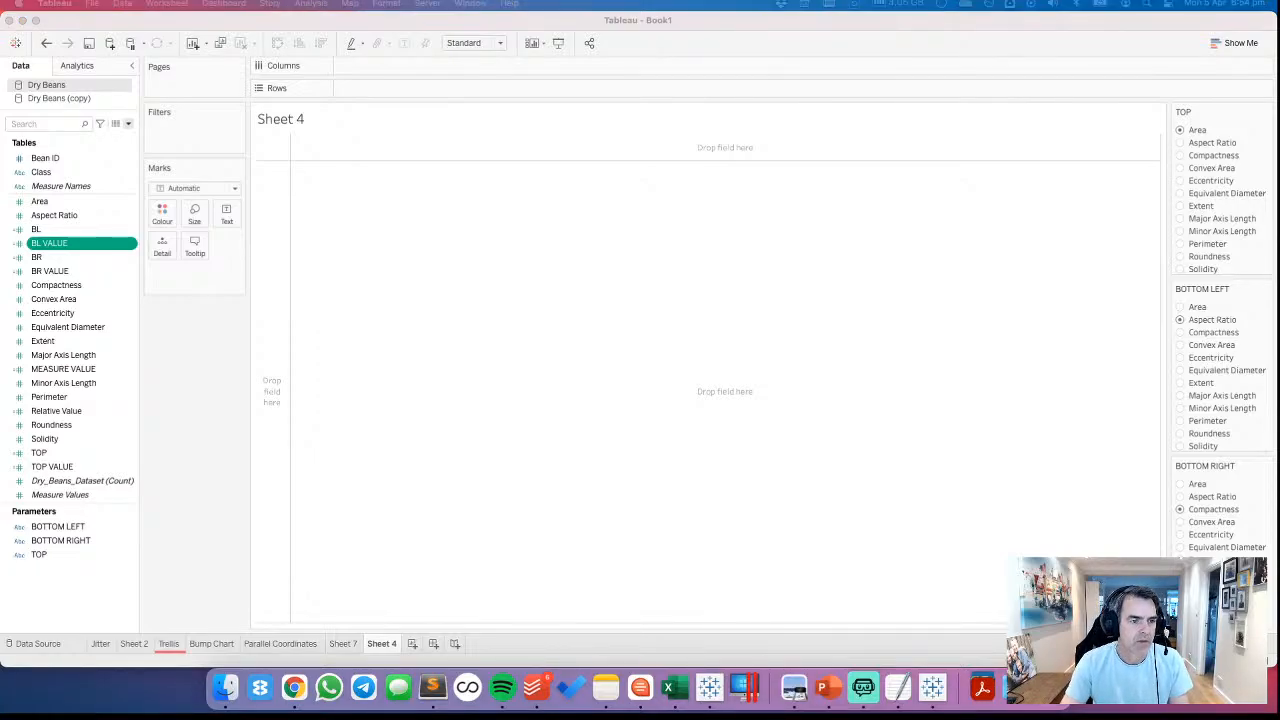
left_click(128, 123)
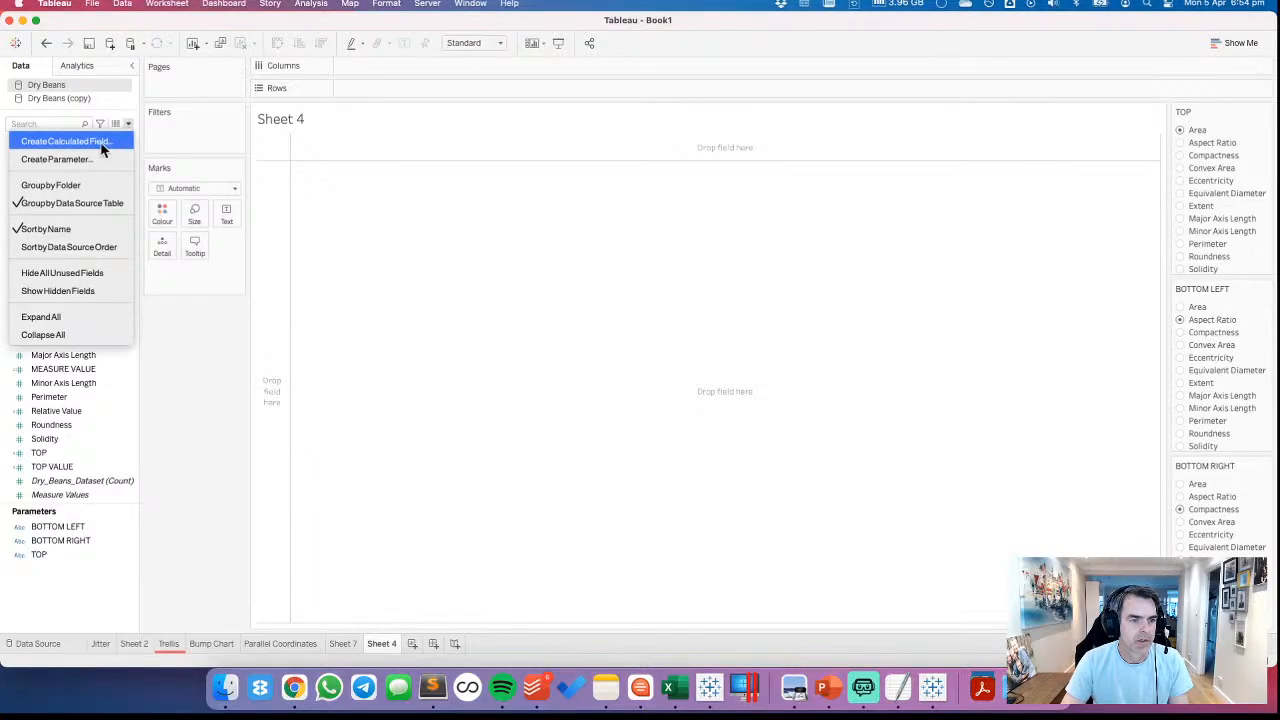
left_click(101, 148)
left_click(491, 323)
type("// X ZN((0.5 * (2*[BR] + [Top]) / ([BR] + [BL] + [Top])))  // Y ZN(((SQRT(3)/2) * ([Top] / ([BR] + [BL] + [Top])))")
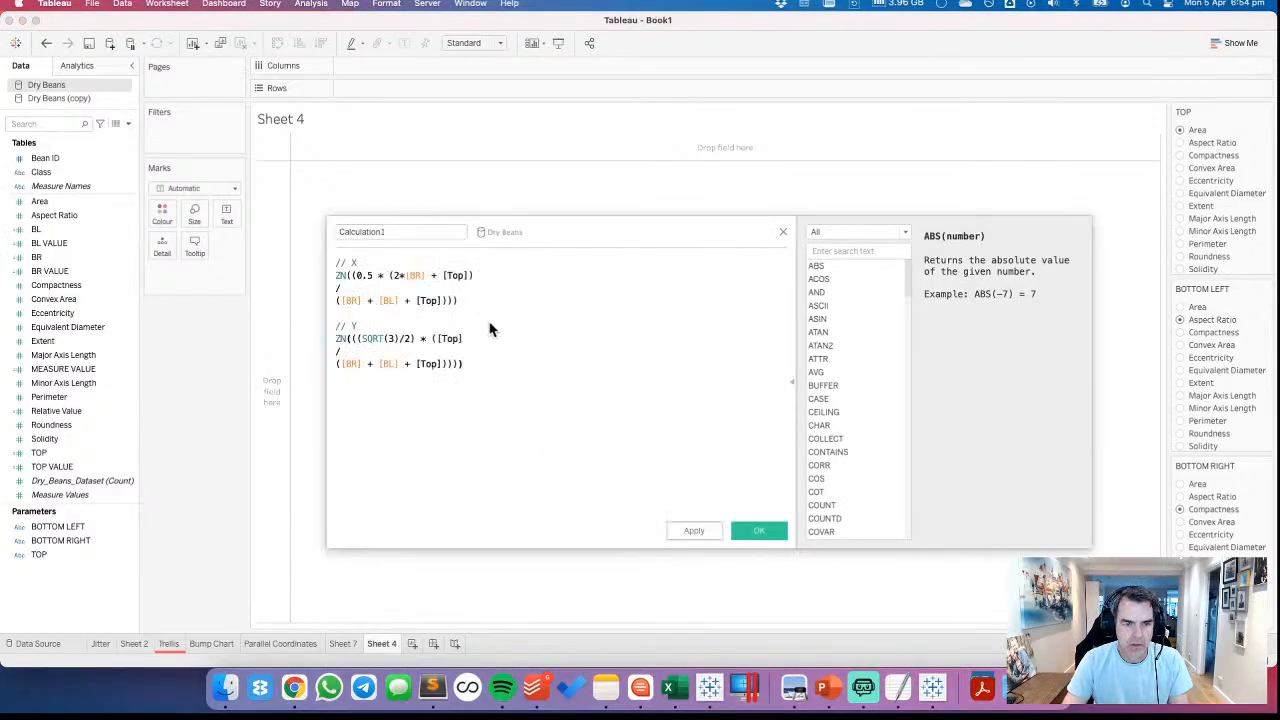
Replace the BR, BL and Top references in the X formula block with BR VALUE, BL VALUE and TOP VALUE
left_click(420, 280)
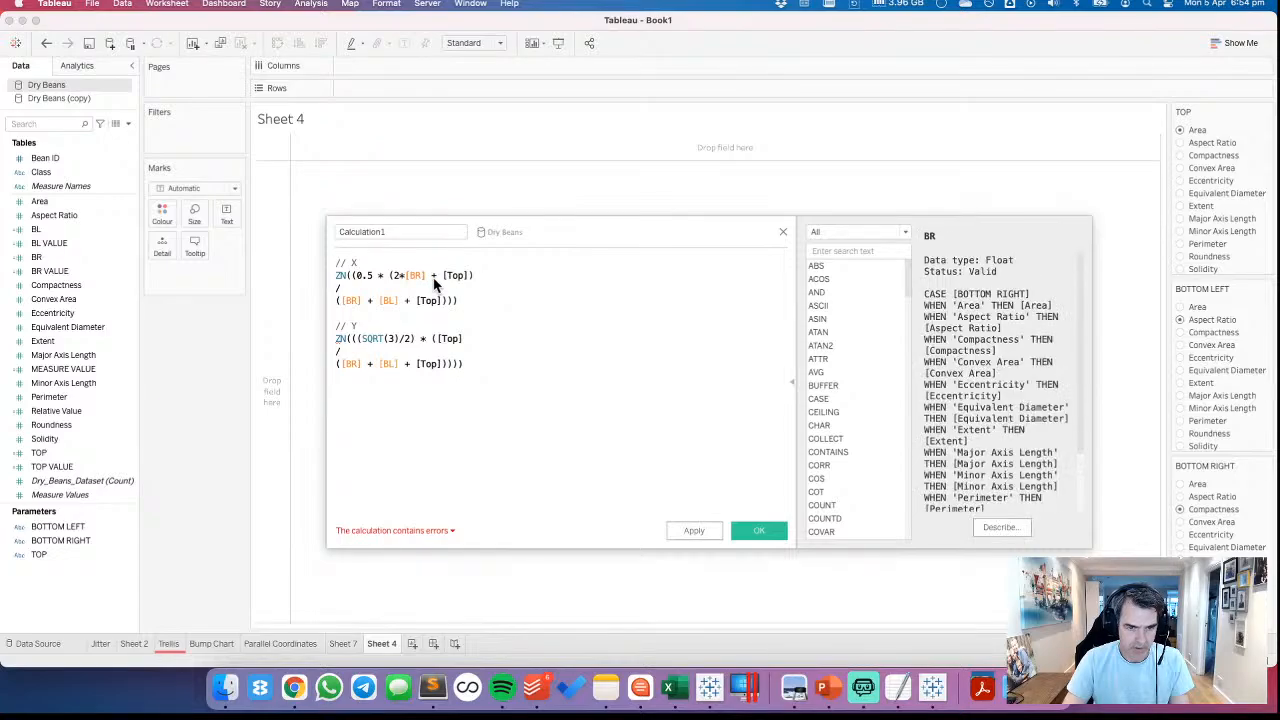
left_click(435, 290)
left_click(493, 275)
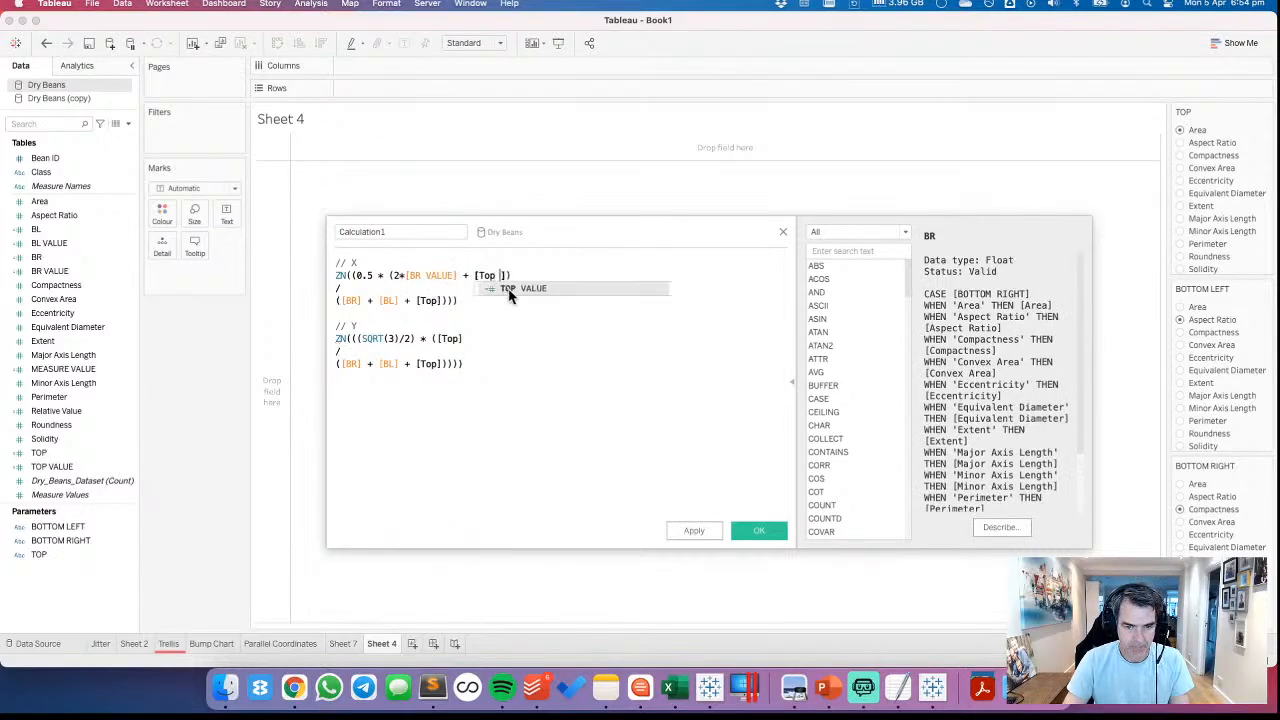
left_click(508, 288)
left_click(355, 300)
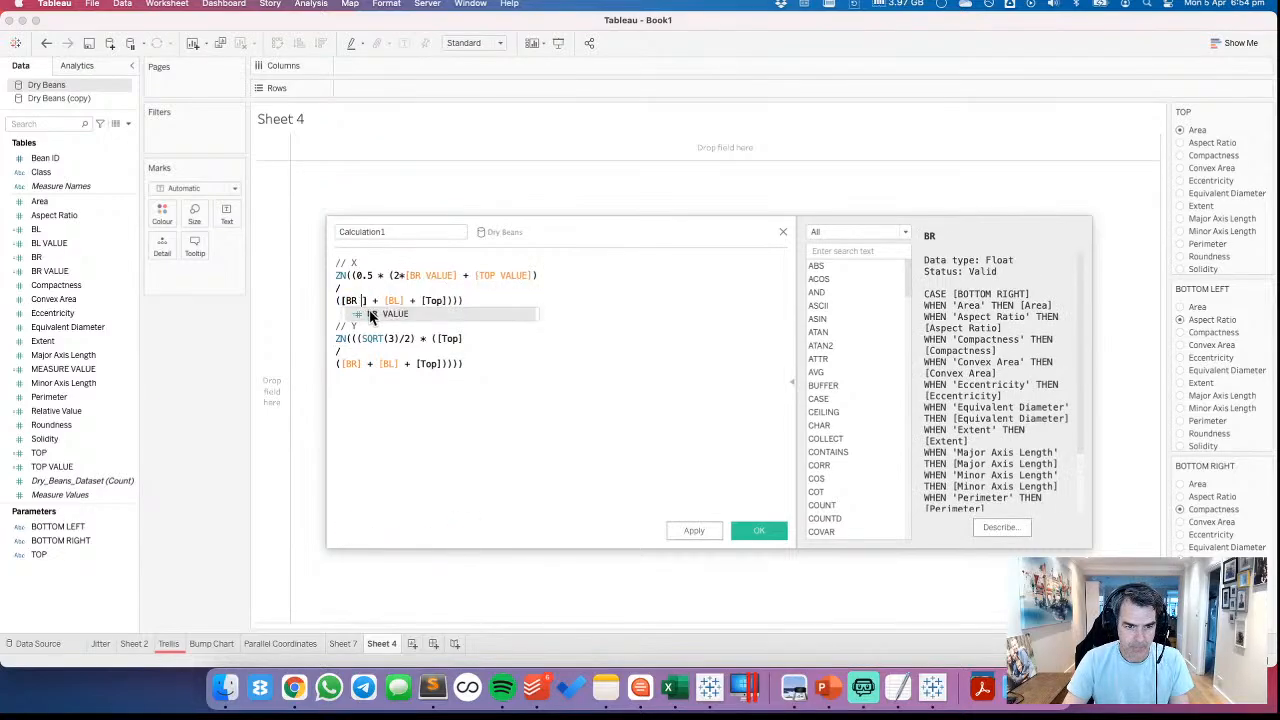
left_click(374, 314)
left_click(424, 300)
left_click(440, 314)
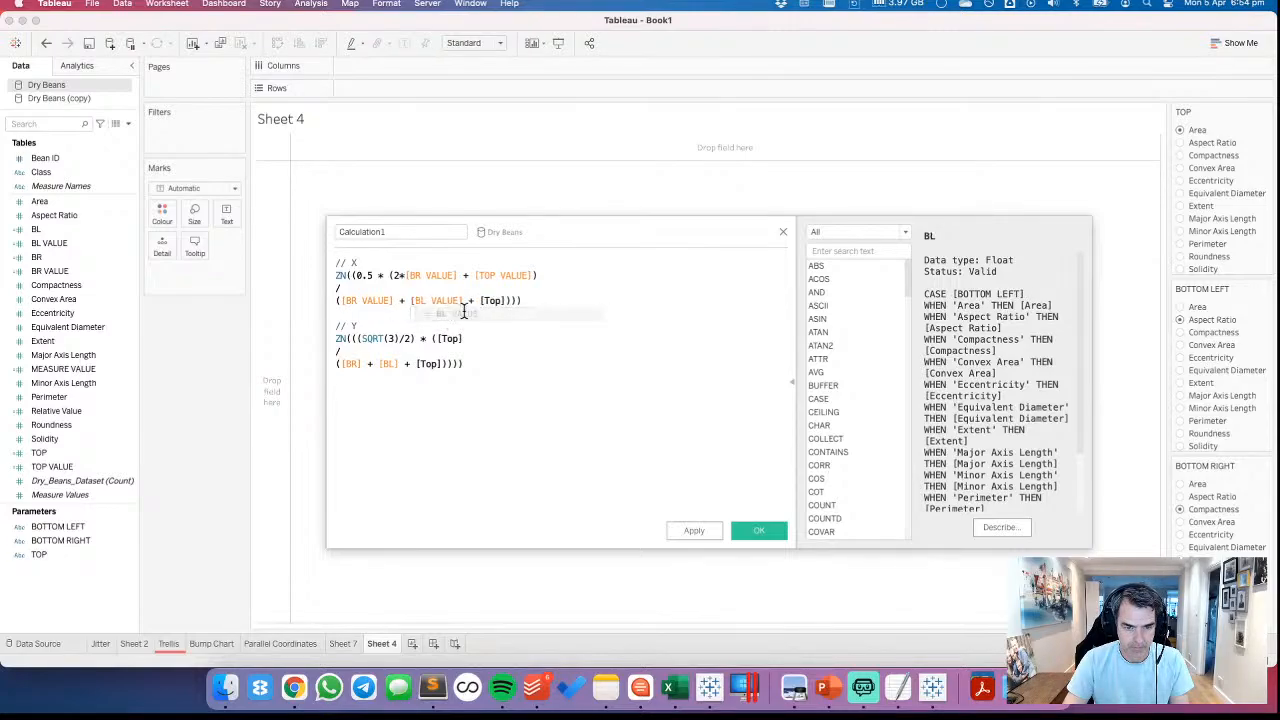
left_click(504, 300)
left_click(530, 314)
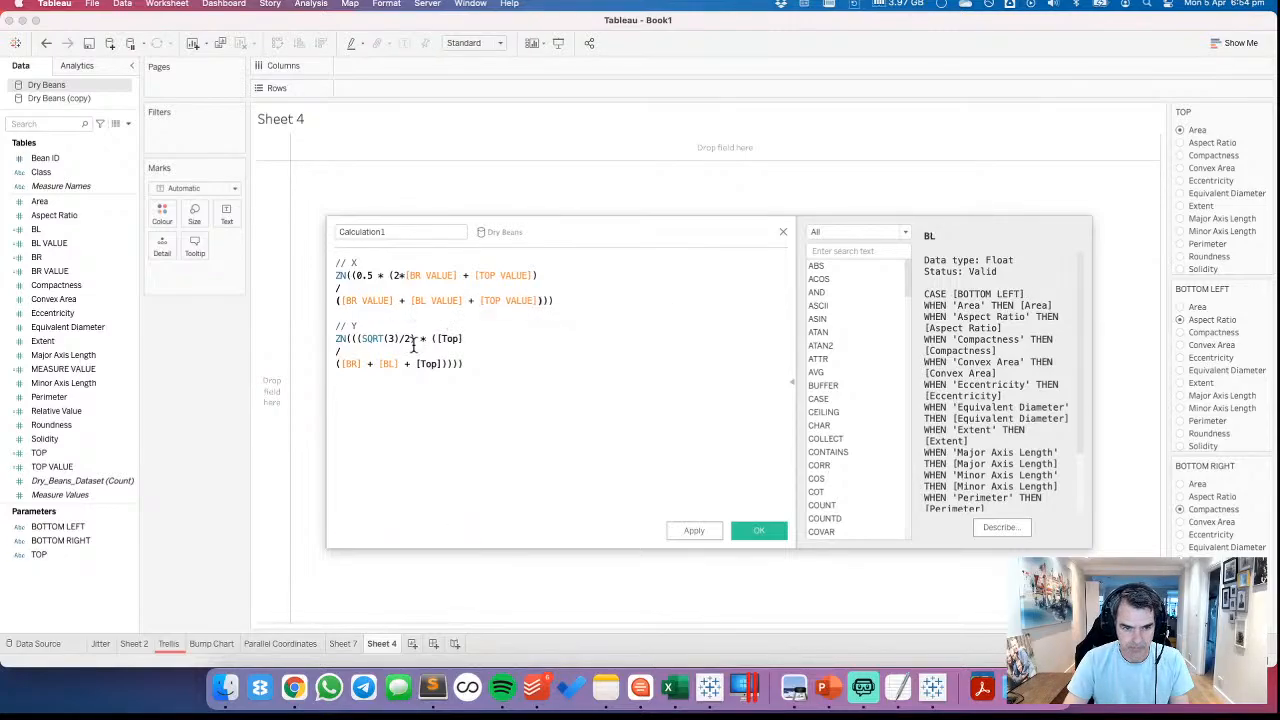
Replace the Top, BL and BR references in the Y formula block with TOP VALUE, BL VALUE and BR VALUE
left_click(458, 338)
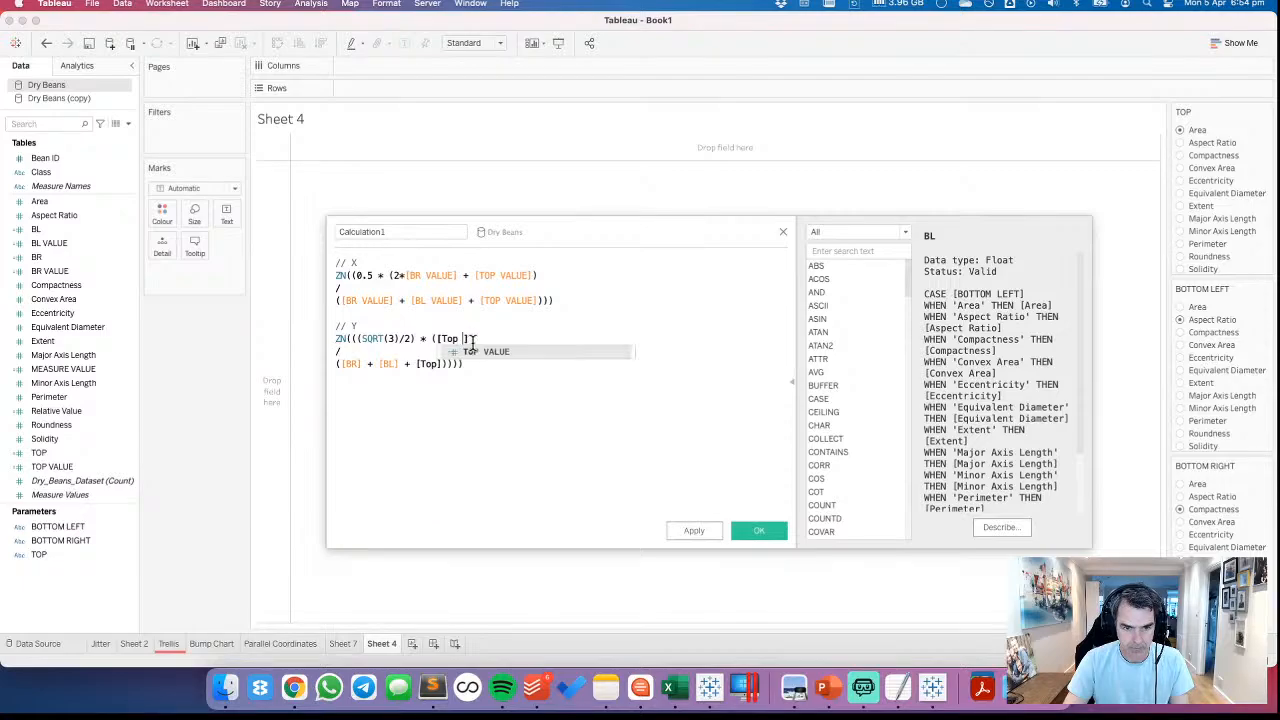
left_click(477, 349)
left_click(437, 363)
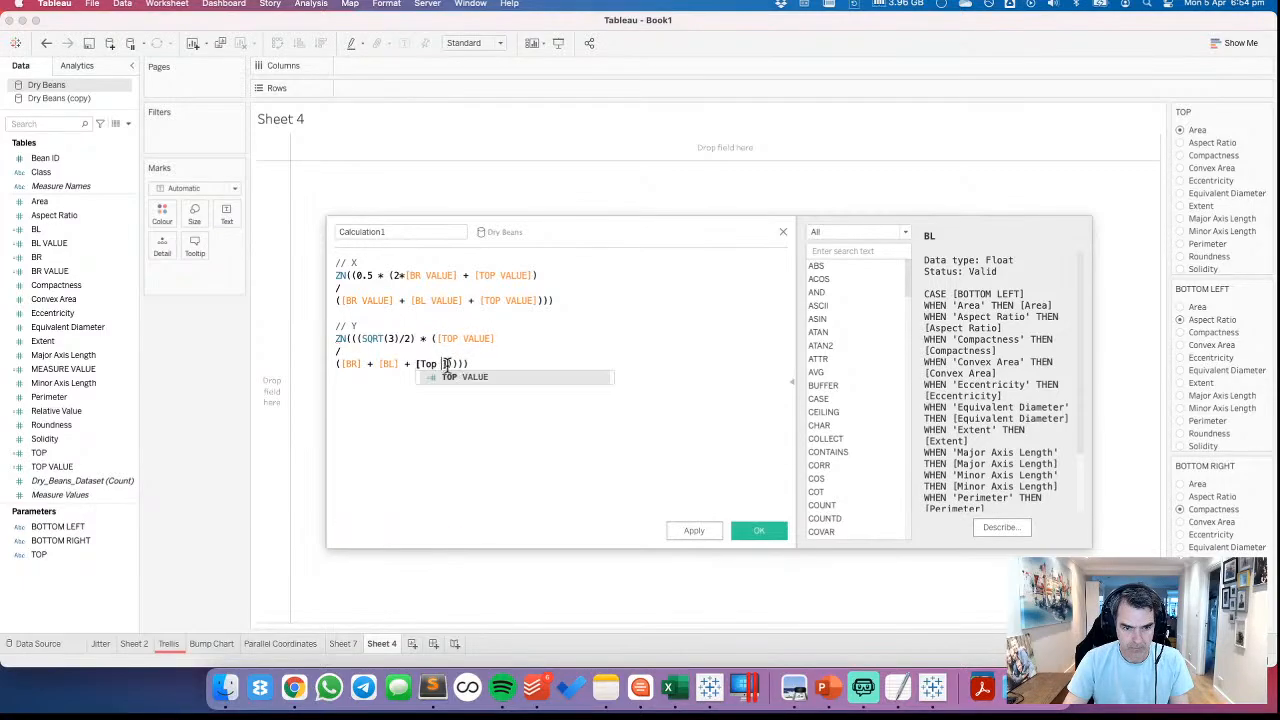
left_click(462, 381)
left_click(395, 363)
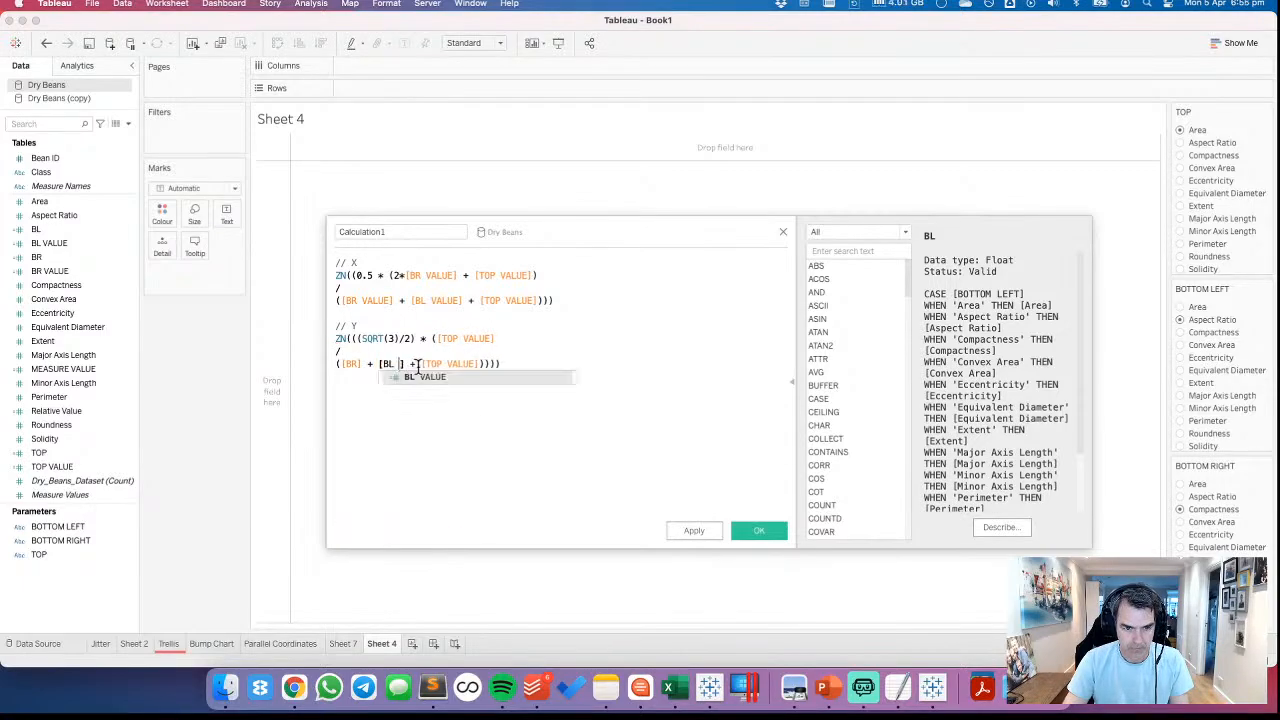
left_click(420, 376)
left_click(355, 363)
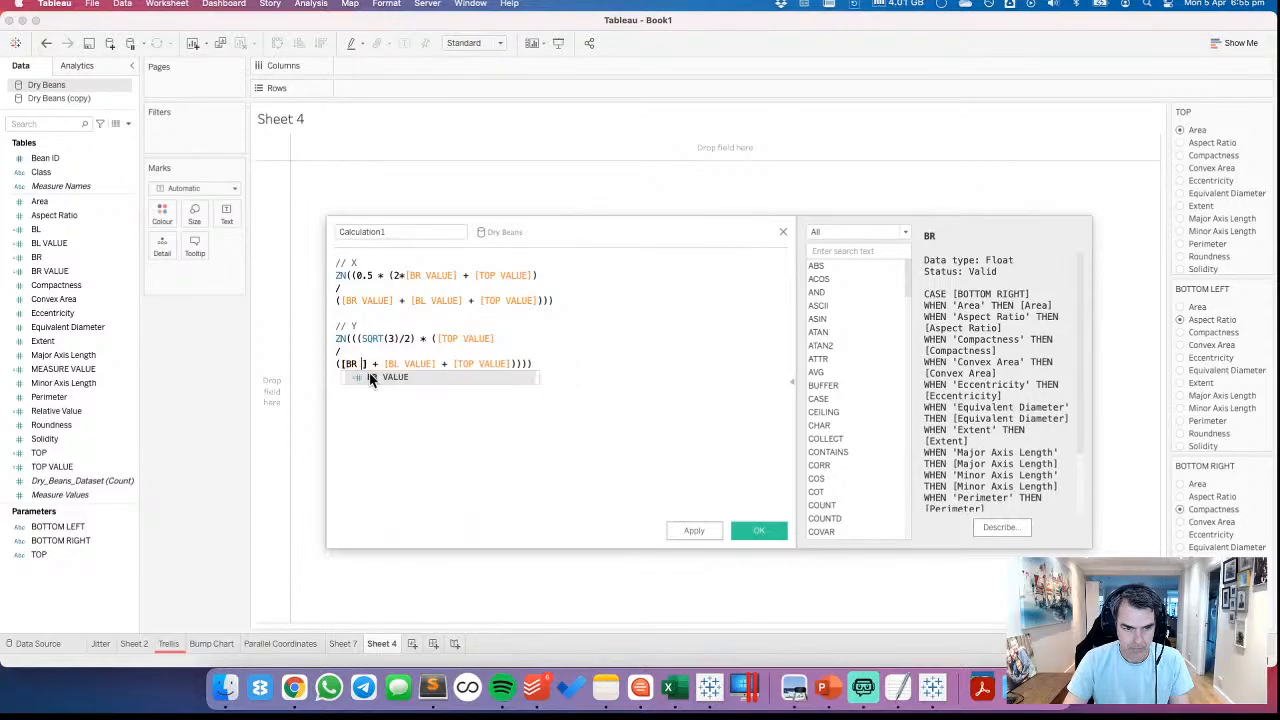
left_click(375, 377)
Create separate Y and X calculated fields from their commented formula blocks, and close the scratch calculation without saving it
left_click_drag(579, 367, 61, 327)
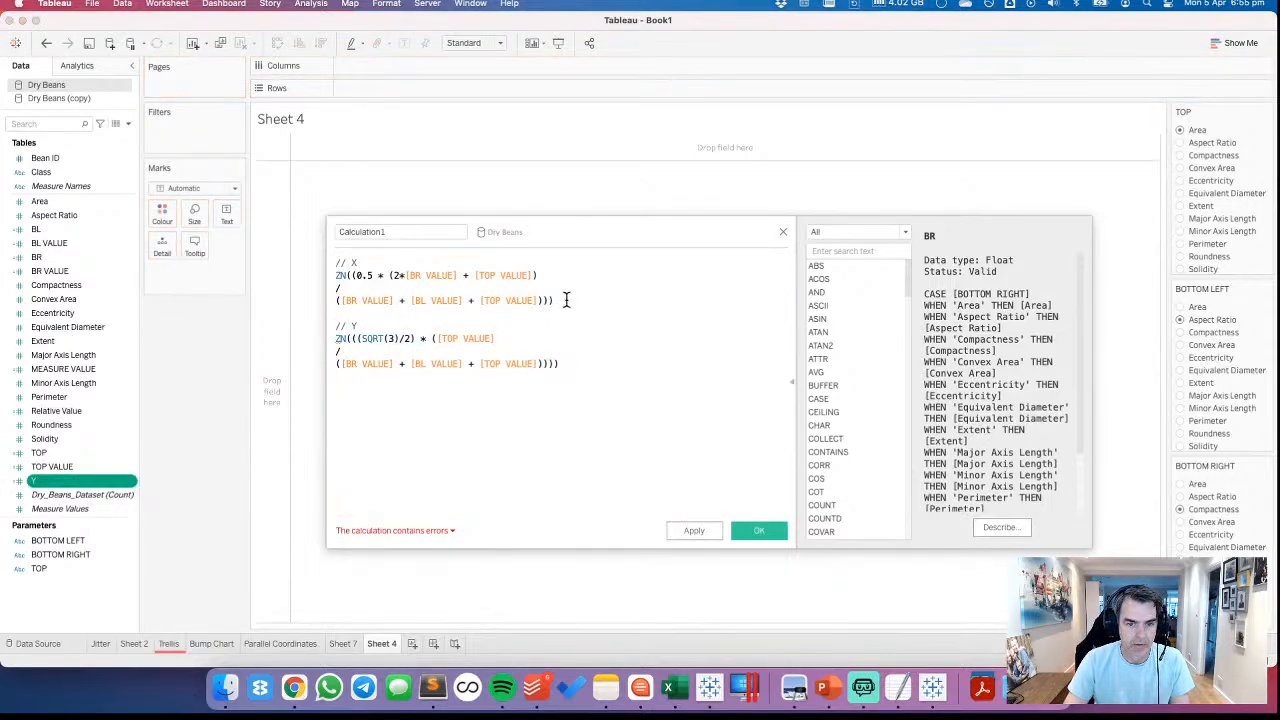
left_click_drag(566, 300, 75, 481)
left_click(783, 231)
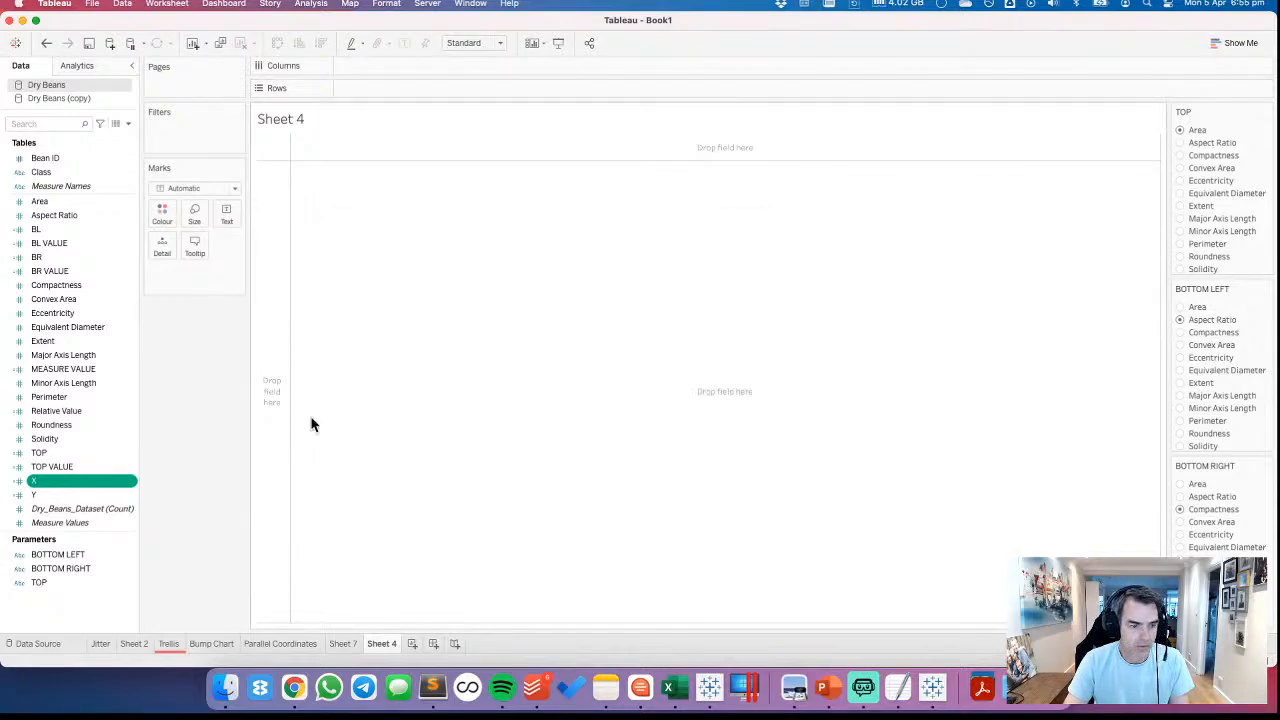
Set the default aggregation of the X and Y calculated fields to Average
left_click(66, 493, "shift")
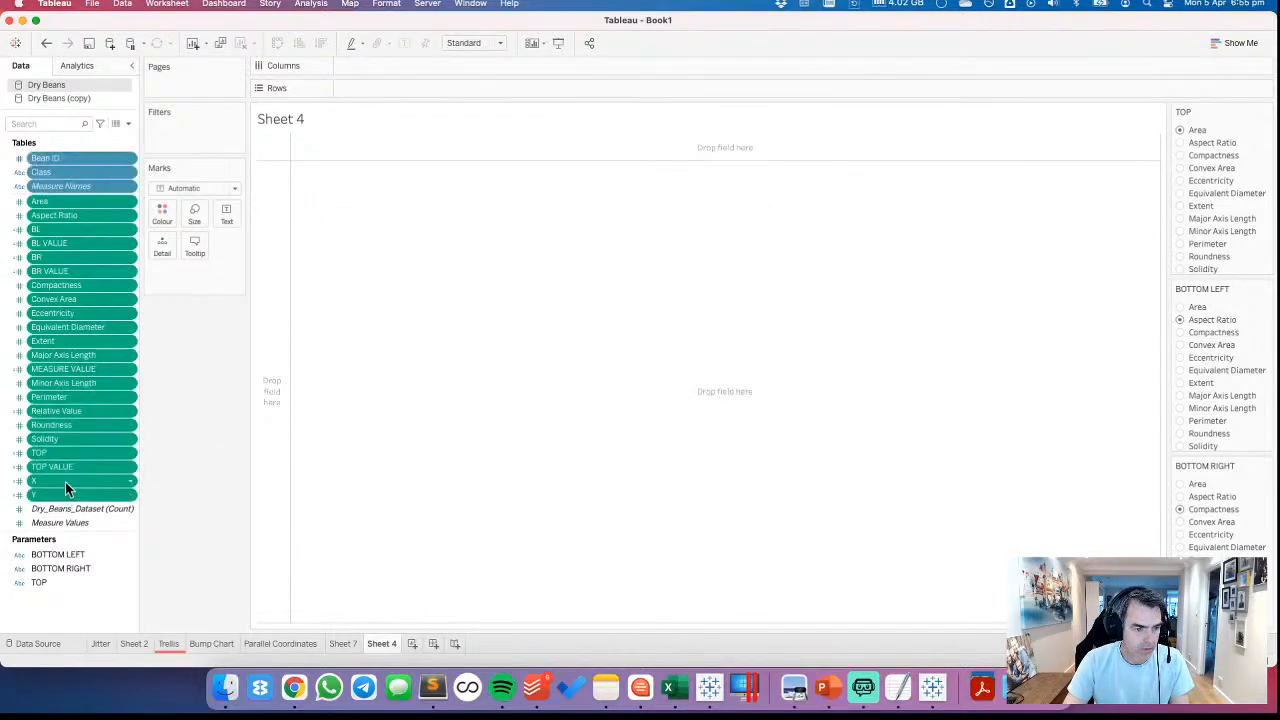
left_click(65, 483)
left_click(65, 493, "shift")
right_click(65, 493)
mouse_move(145, 443)
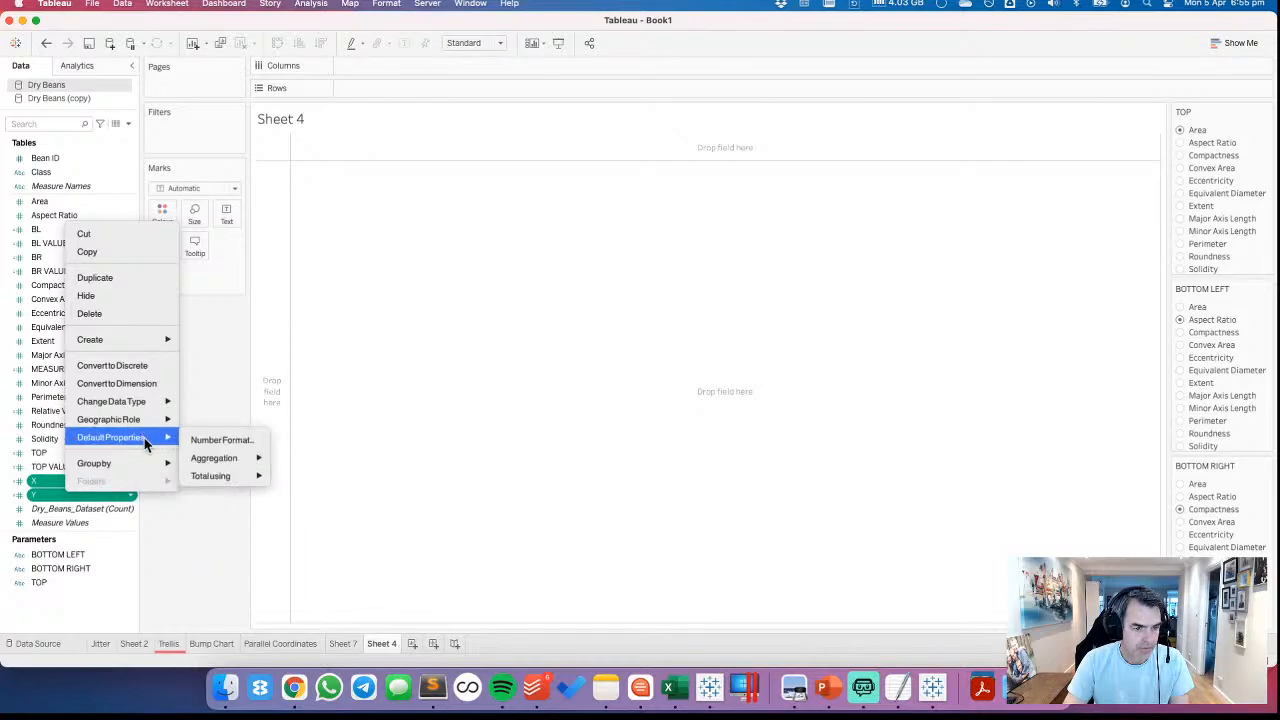
mouse_move(250, 458)
left_click(320, 464)
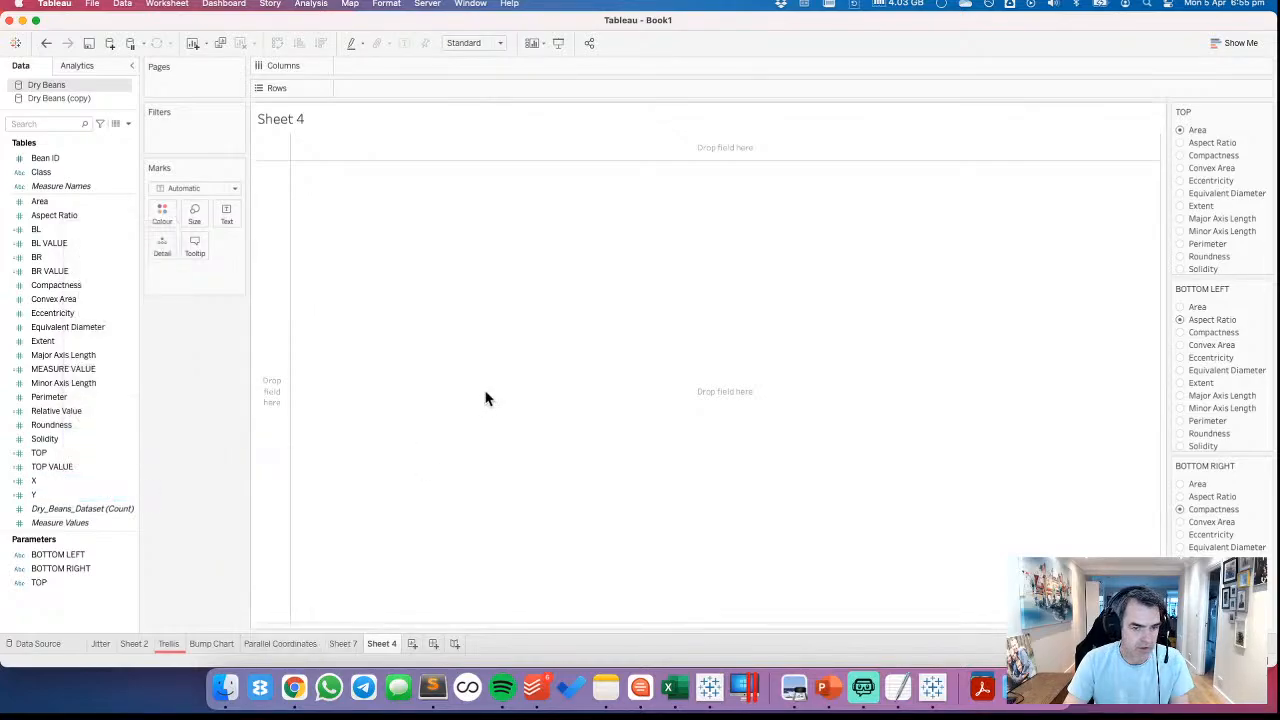
Plot average X on Columns against average Y on Rows, and add all members of Bean ID as detail
left_click_drag(74, 479, 401, 65)
mouse_move(44, 495)
left_mouse_down()
mouse_move(380, 114)
mouse_move(377, 101)
left_mouse_up()
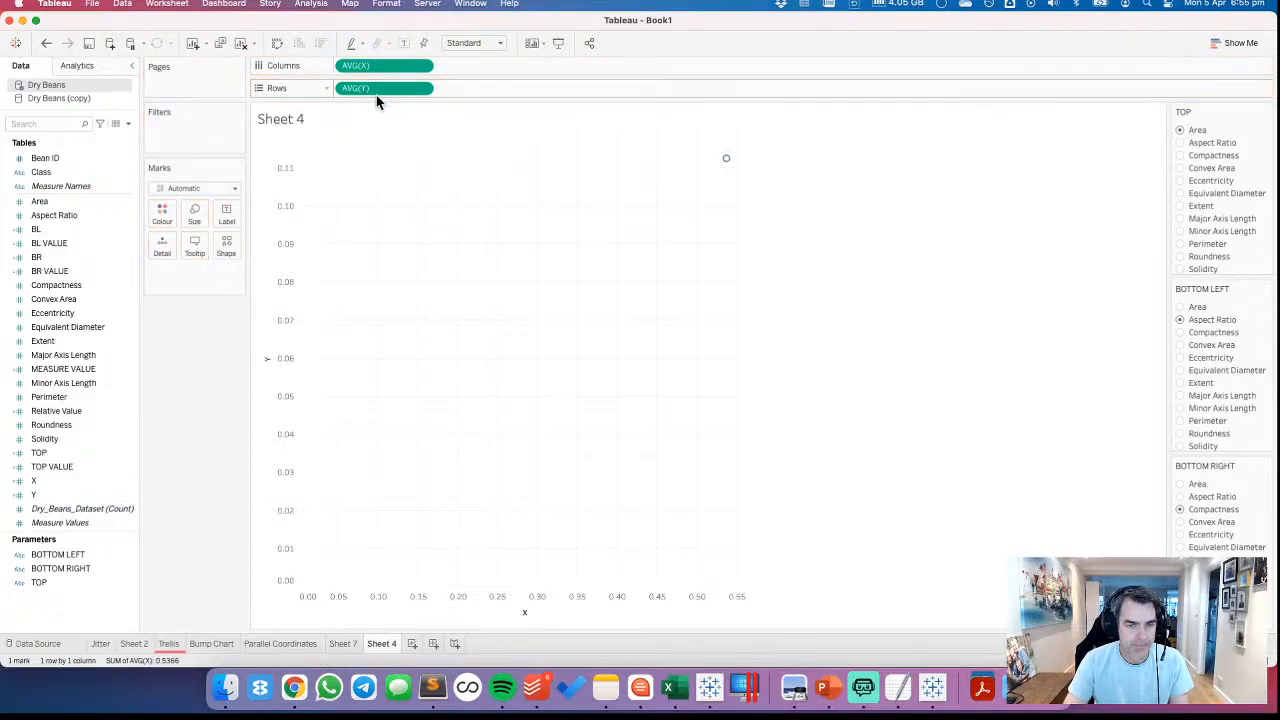
left_click_drag(45, 160, 164, 248)
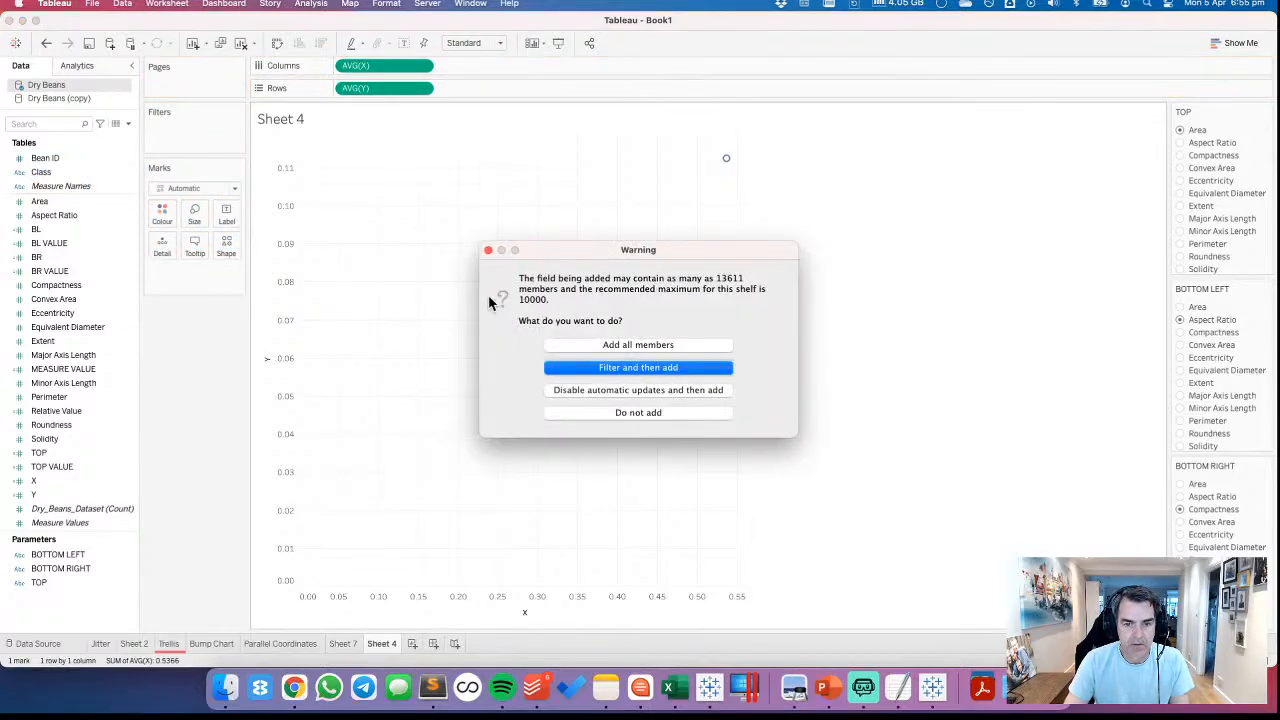
left_click(608, 344)
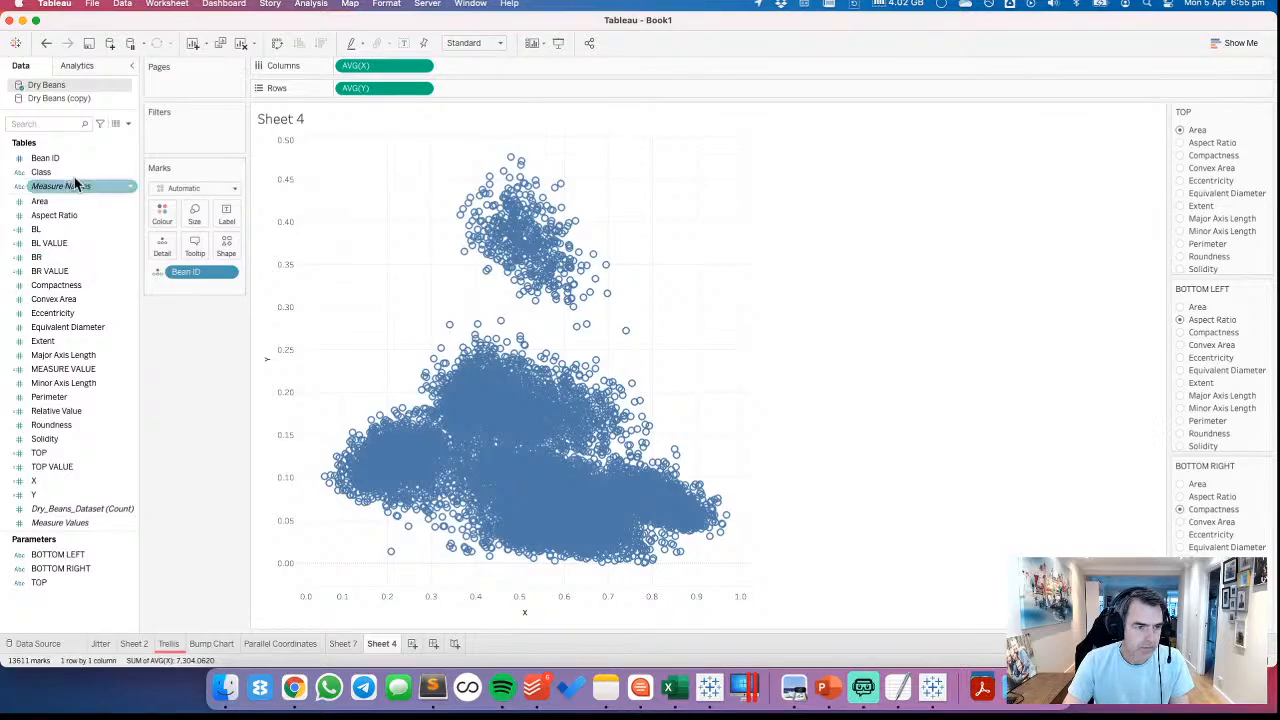
Colour the marks by Class and show them as small circles
left_click_drag(45, 172, 162, 212)
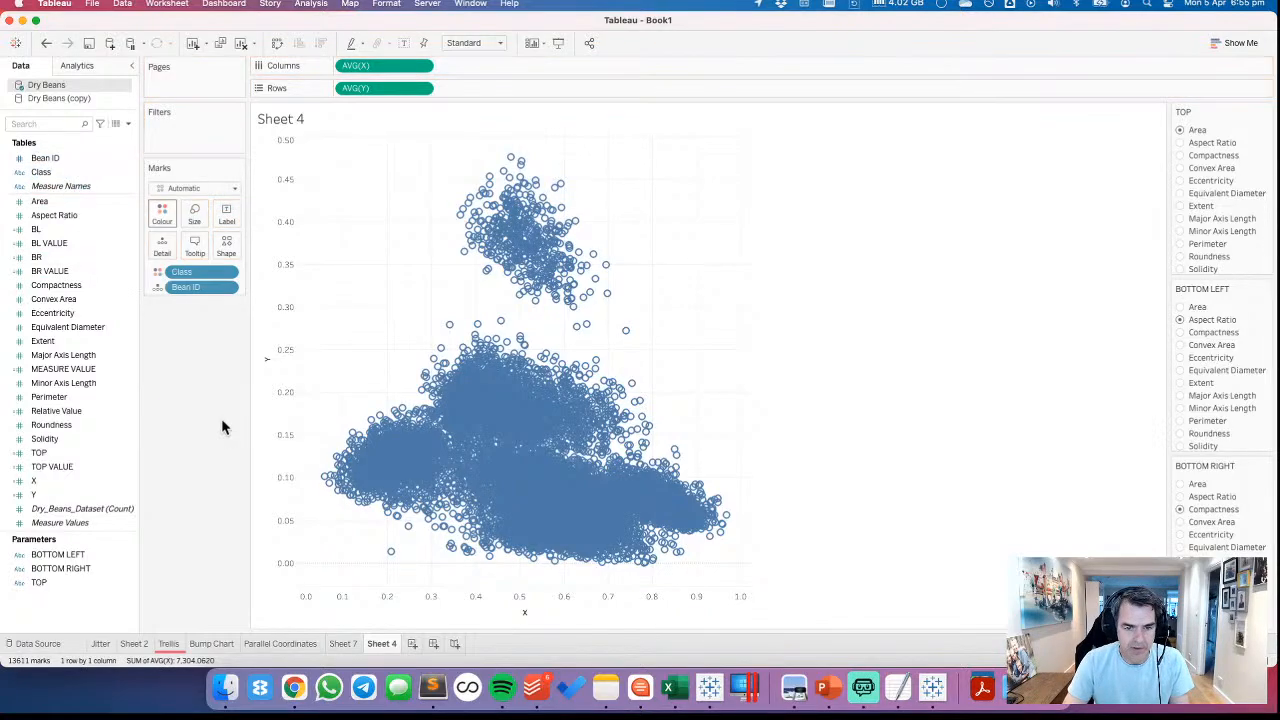
left_click(202, 216)
left_click_drag(218, 253, 205, 255)
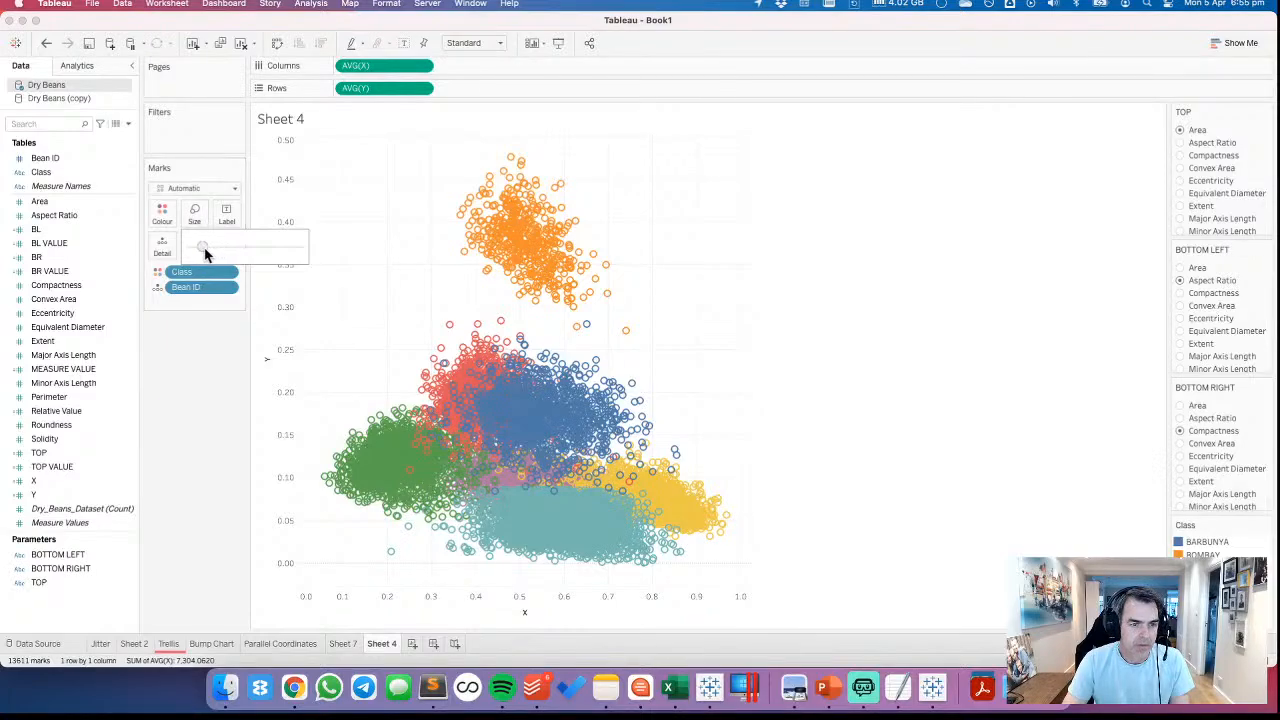
left_click(190, 189)
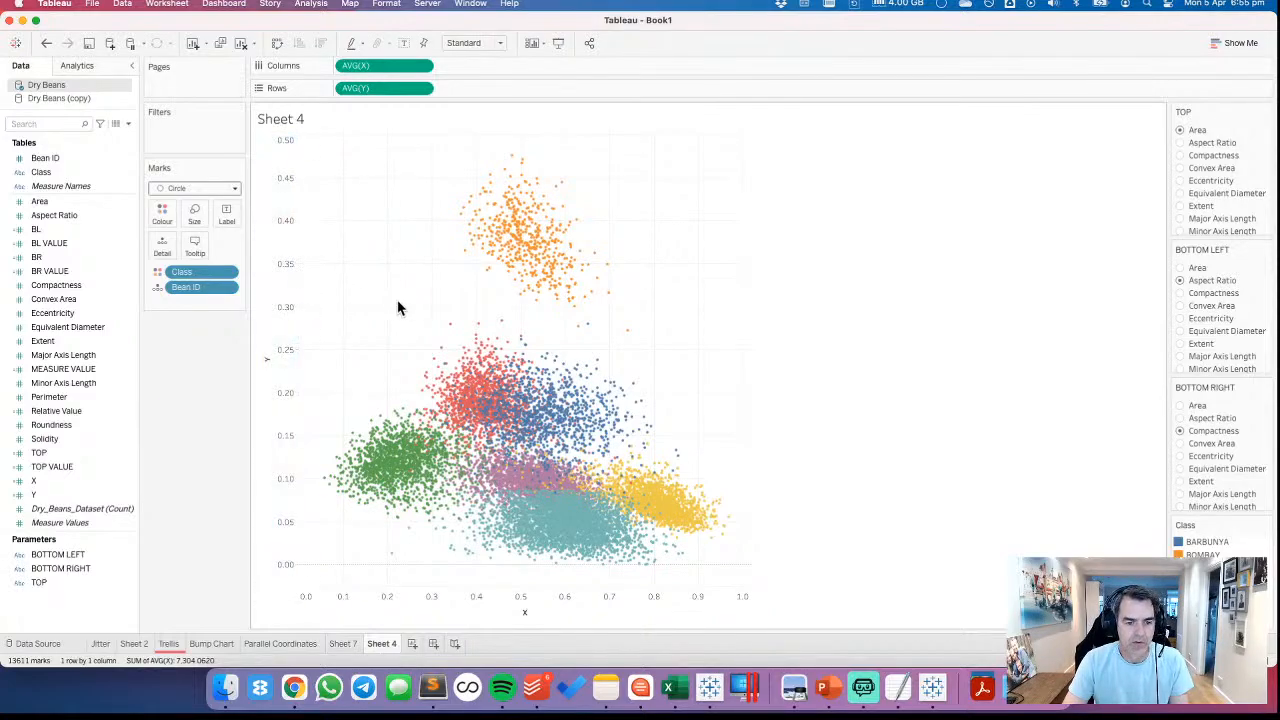
Fix the Y axis range from -0.01 to 1.01
left_click(513, 264)
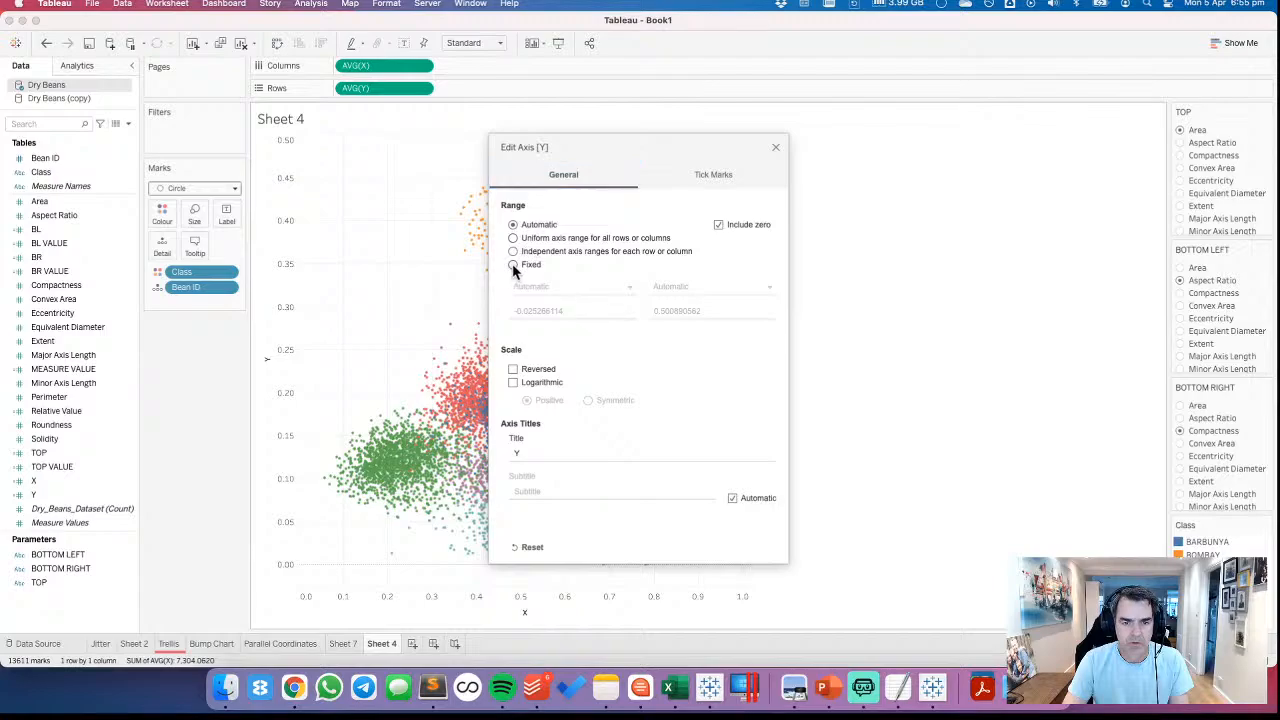
left_click_drag(523, 310, 587, 311)
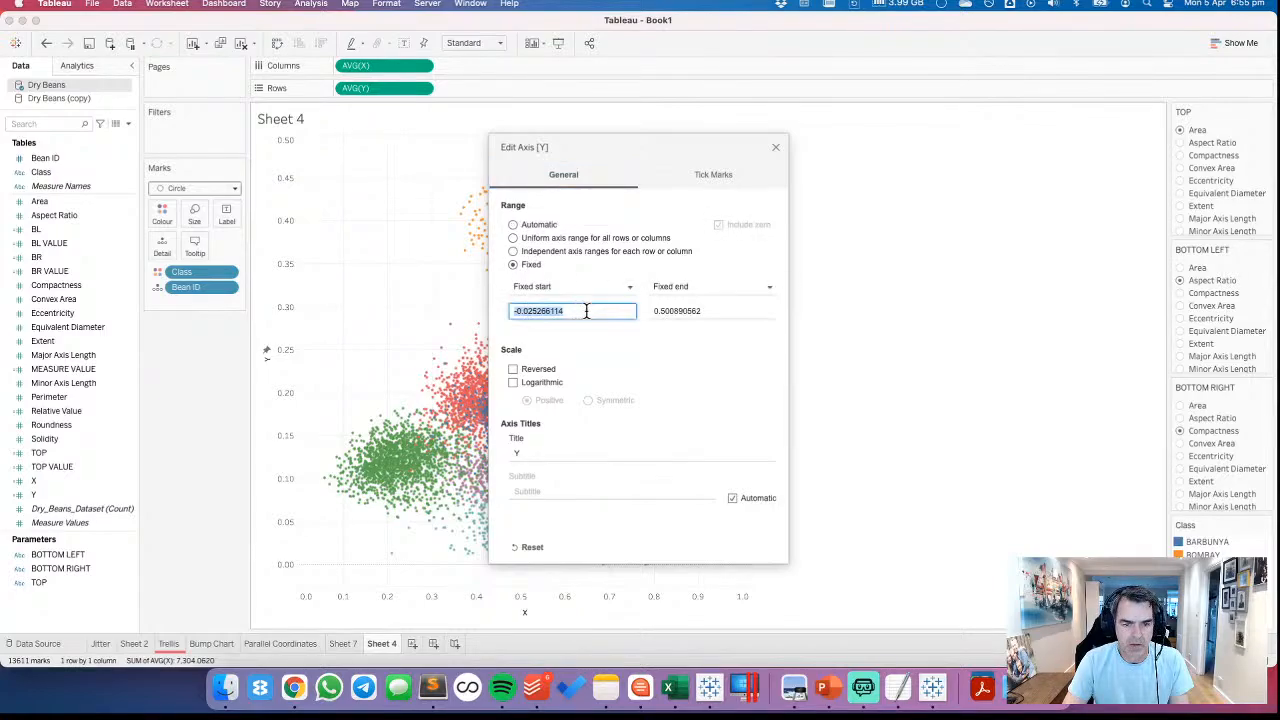
left_click(588, 311)
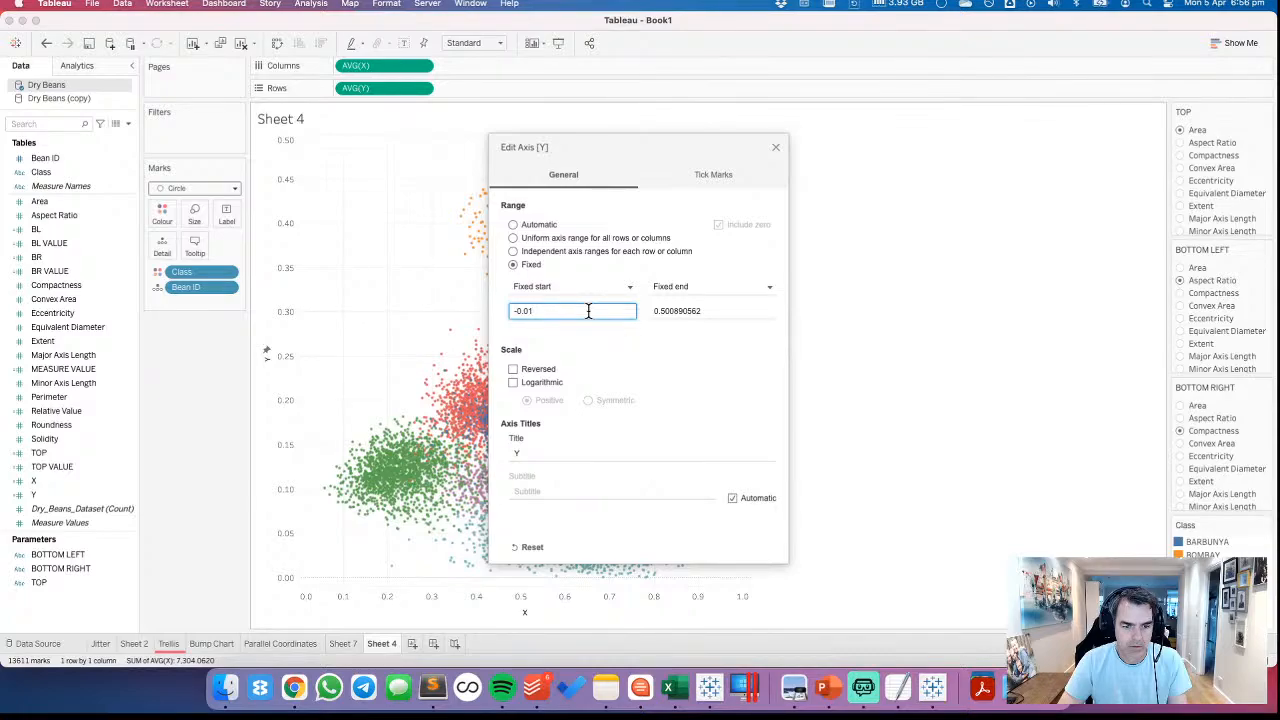
key("Tab")
key("Tab")
type("1")
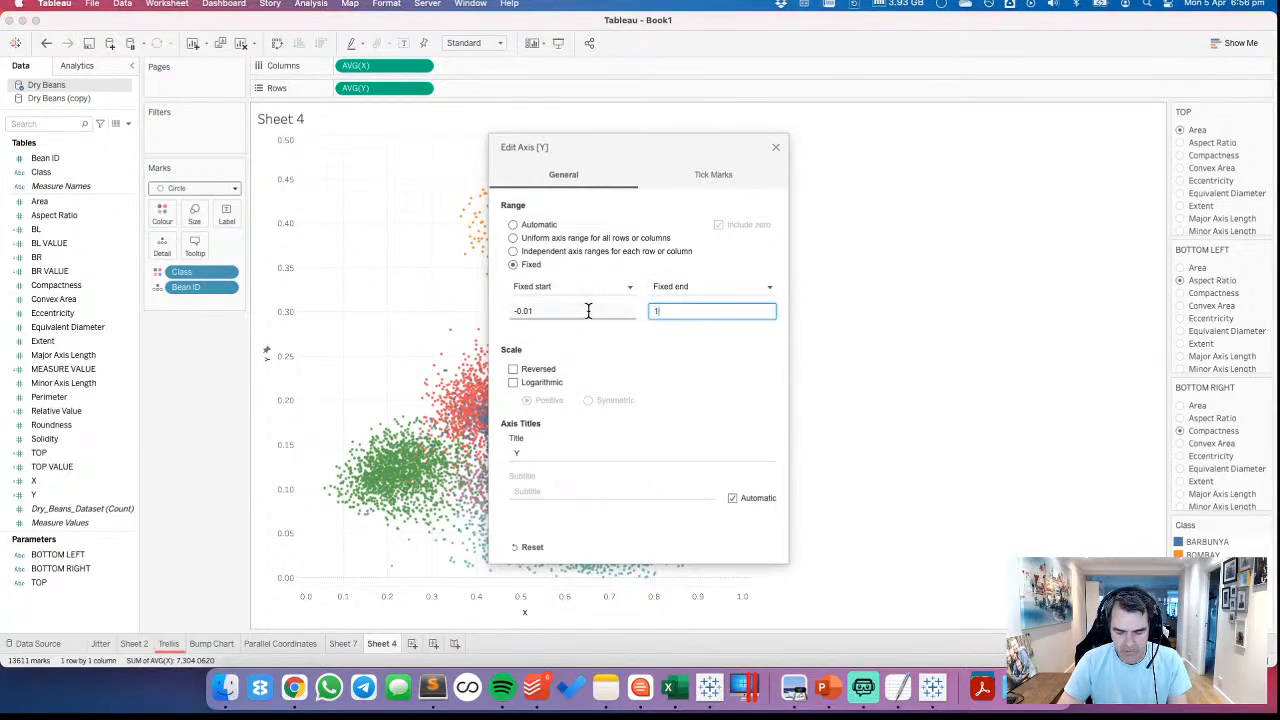
key("Tab")
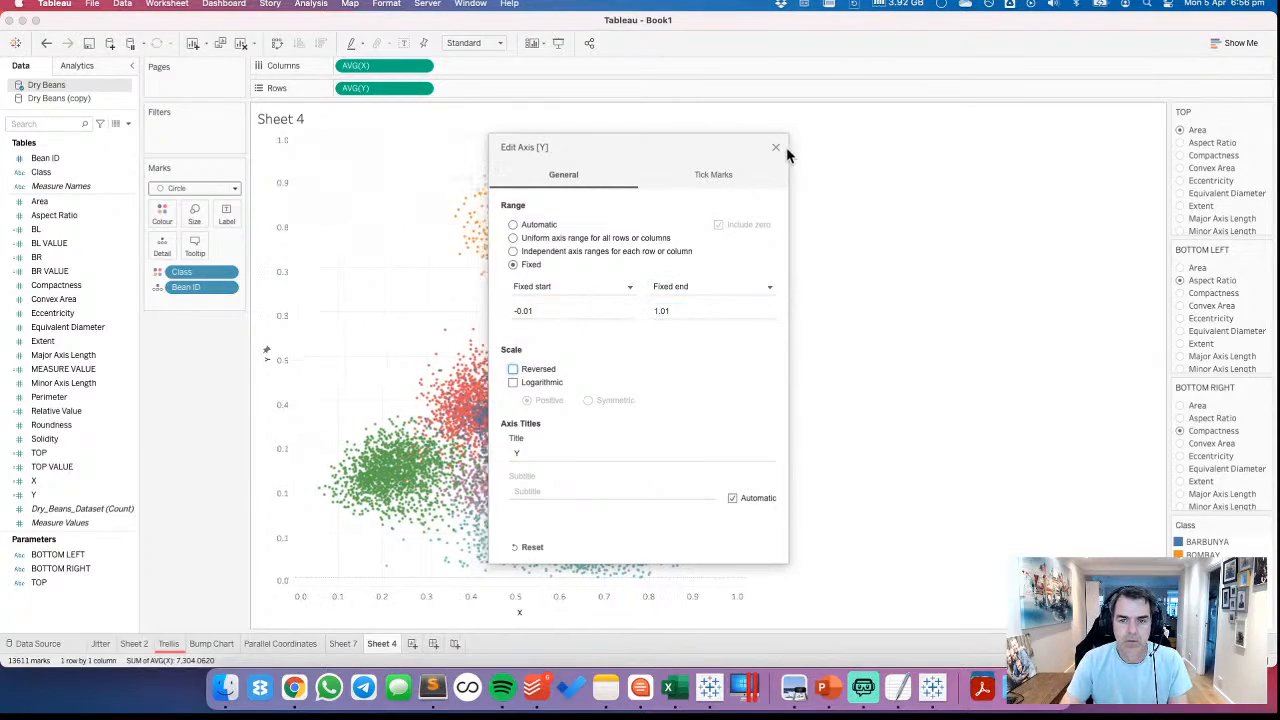
left_click(775, 147)
Fix the X axis range from -0.01 to 1.01
right_click(446, 603)
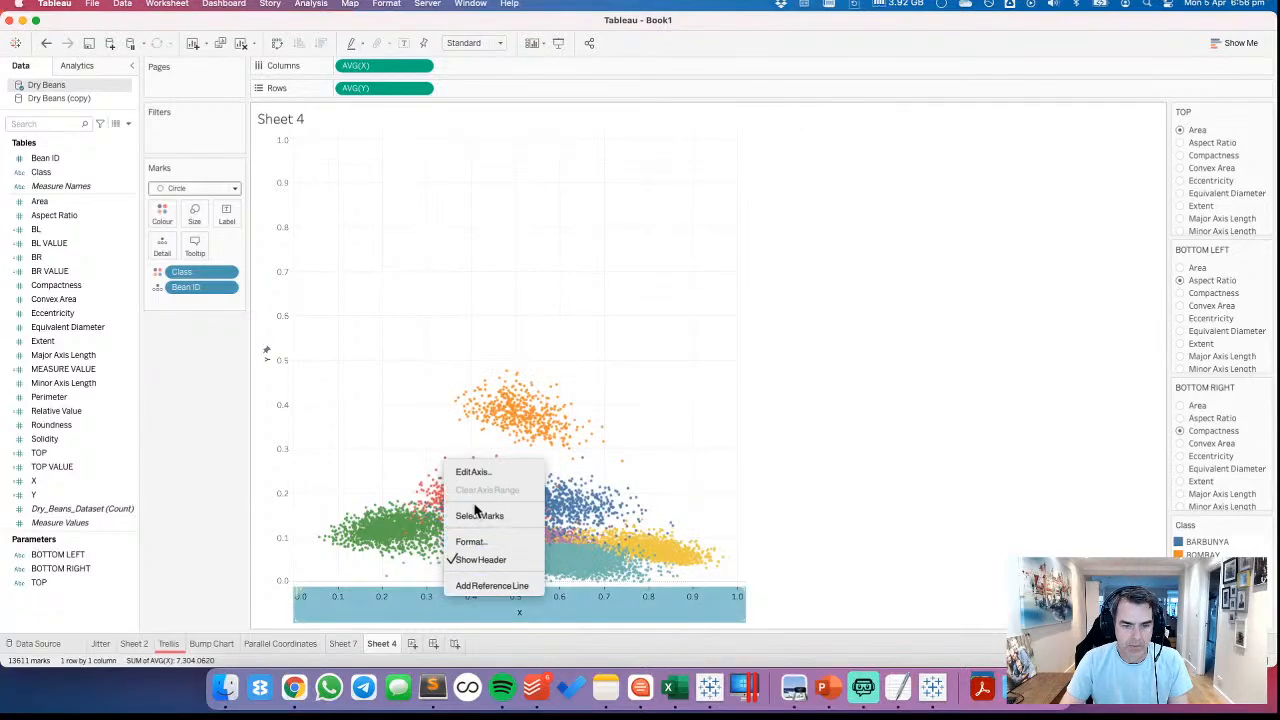
left_click(490, 467)
mouse_move(545, 414)
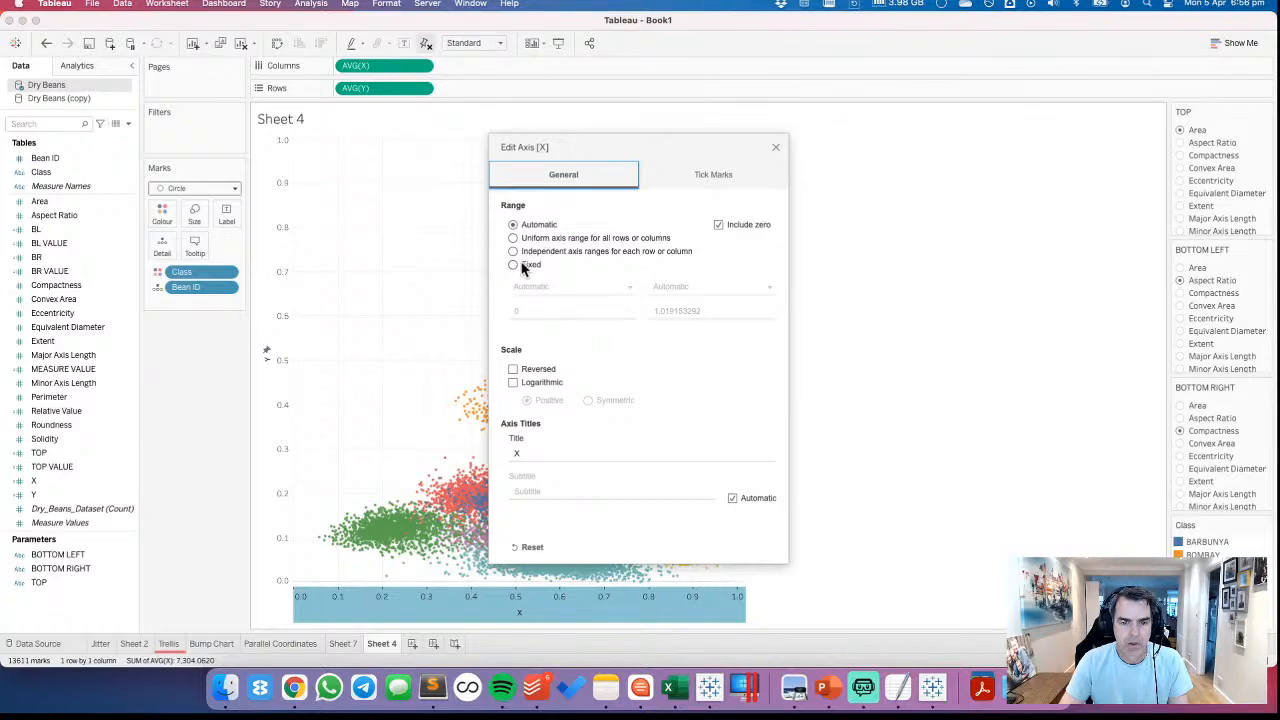
left_click(518, 264)
left_click(530, 312)
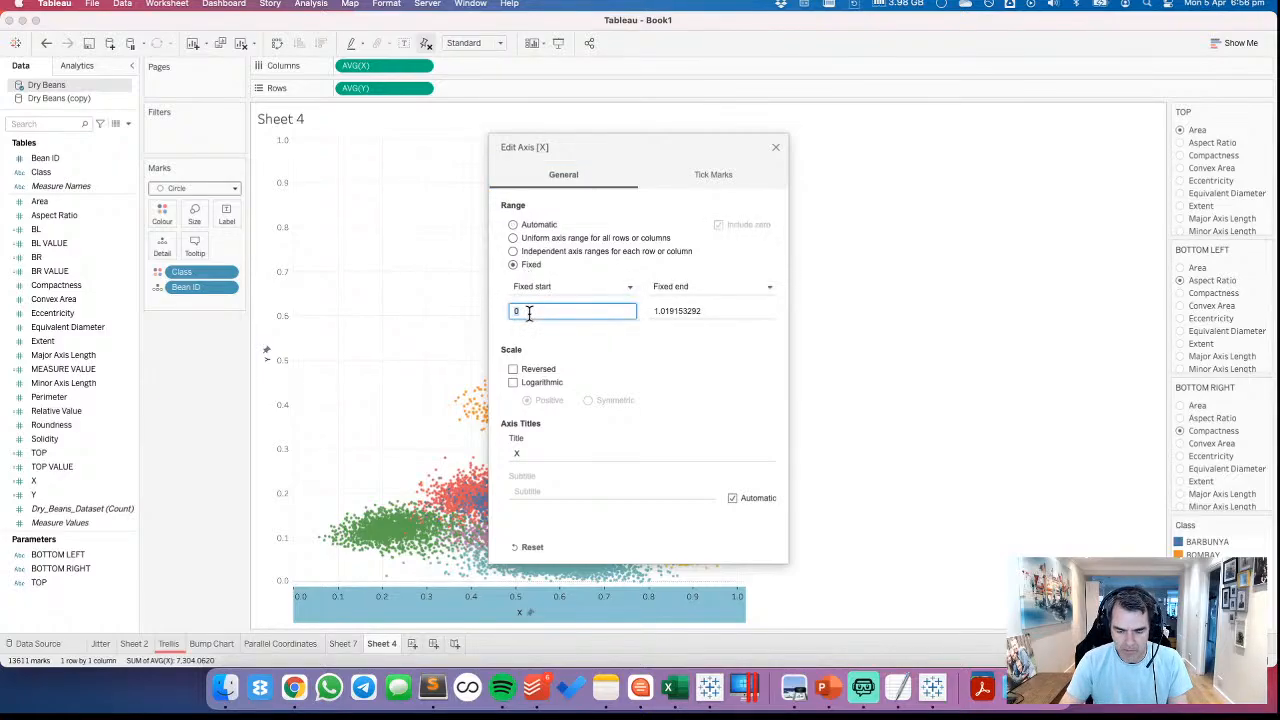
key("Tab")
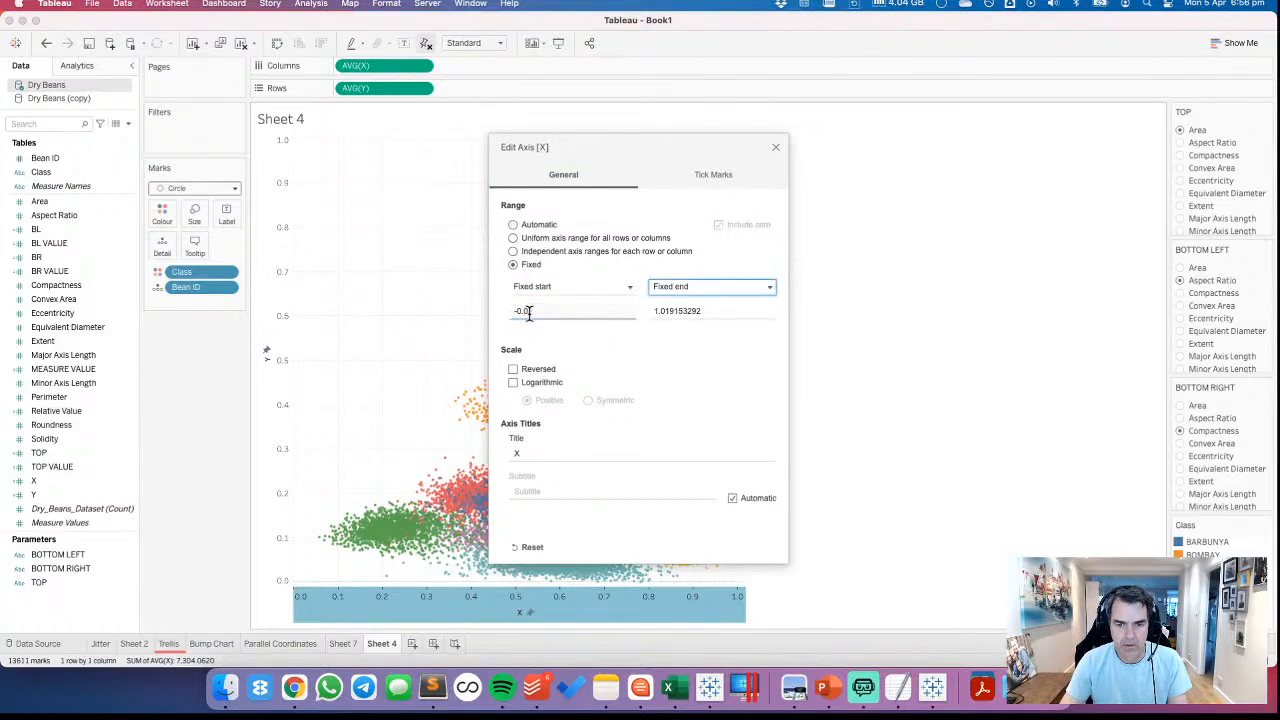
key("Tab")
type("1")
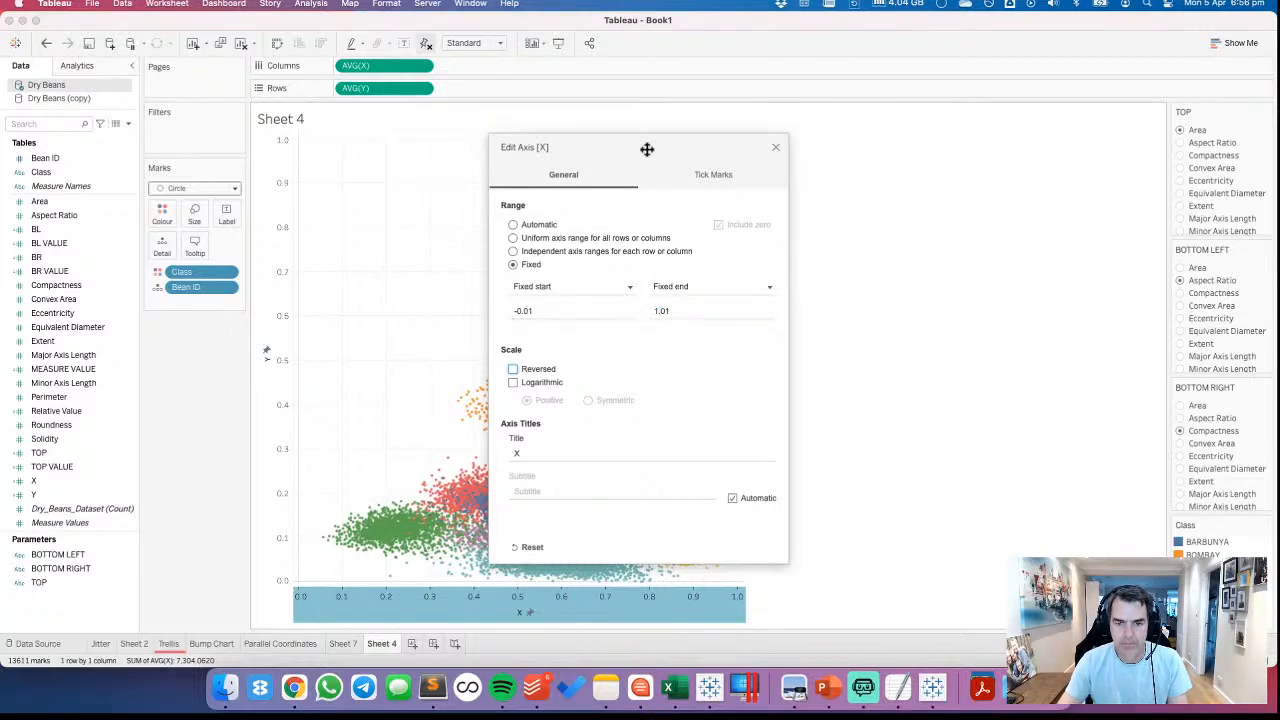
left_click(776, 148)
left_click(461, 250)
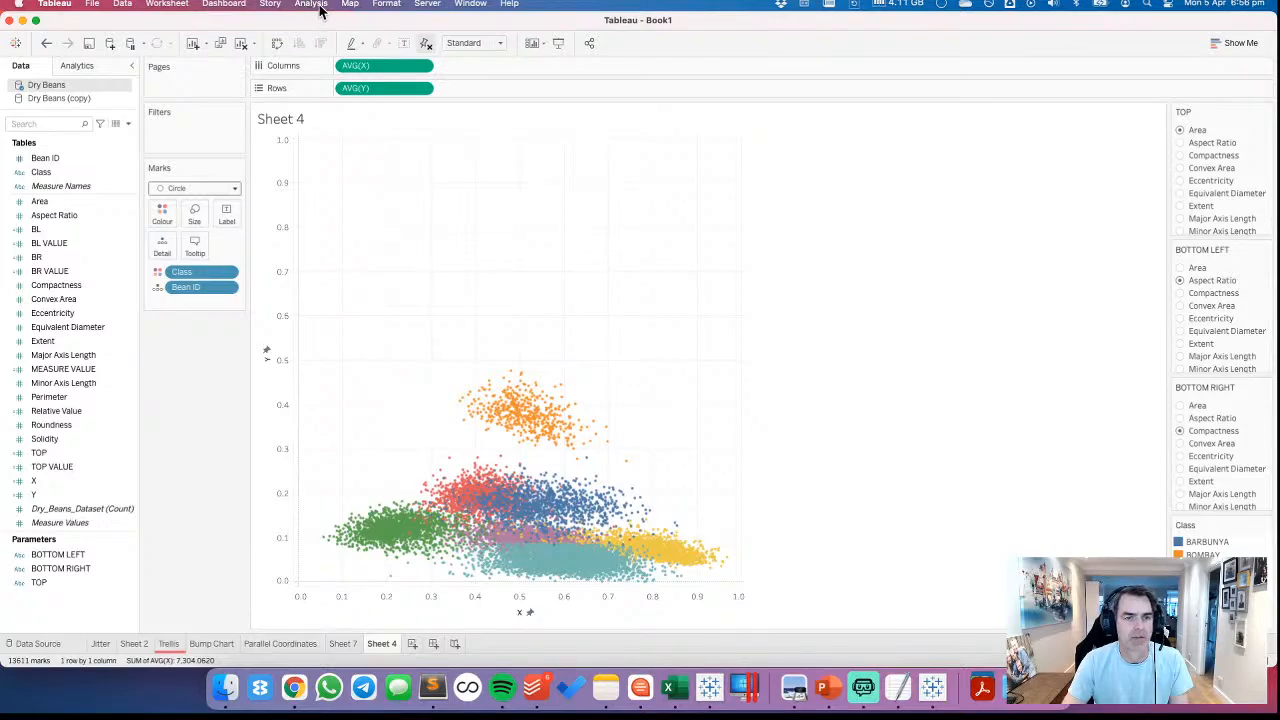
mouse_move(500, 414)
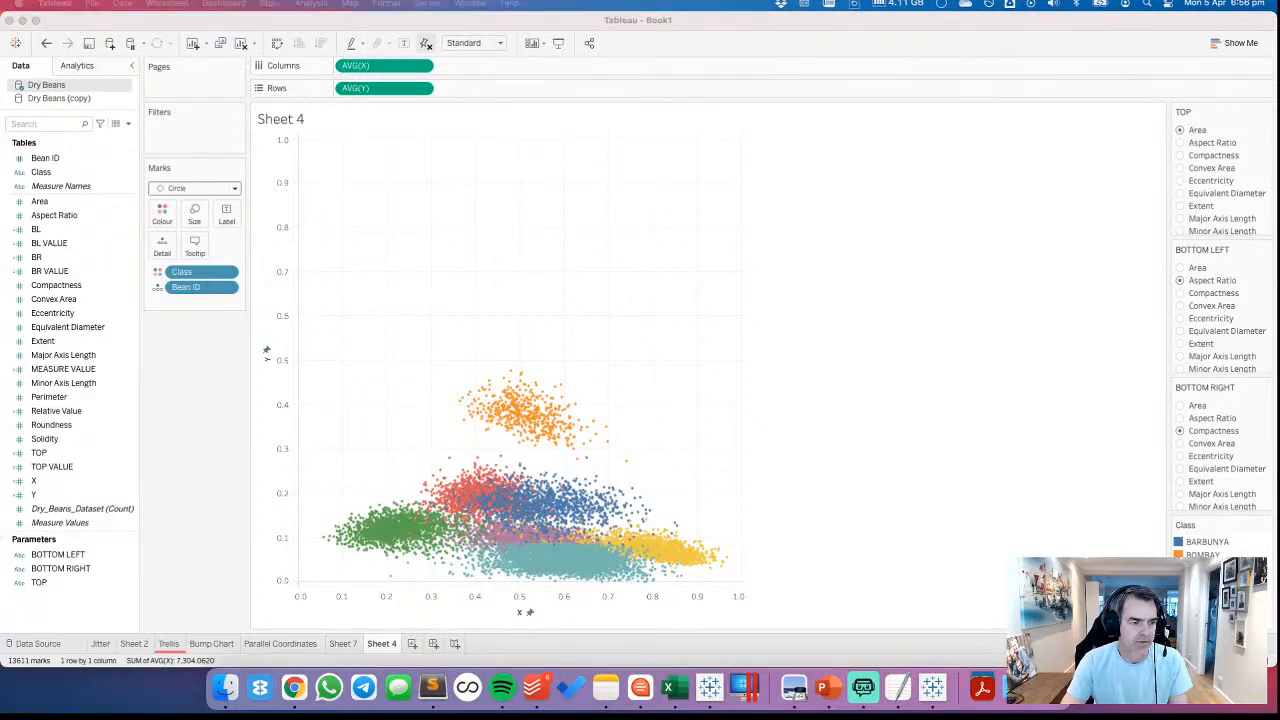
Add a background image named Triangle for the Dry Beans data source, using the file Triangle Grey.png from the VizWiz folder
left_click(434, 261)
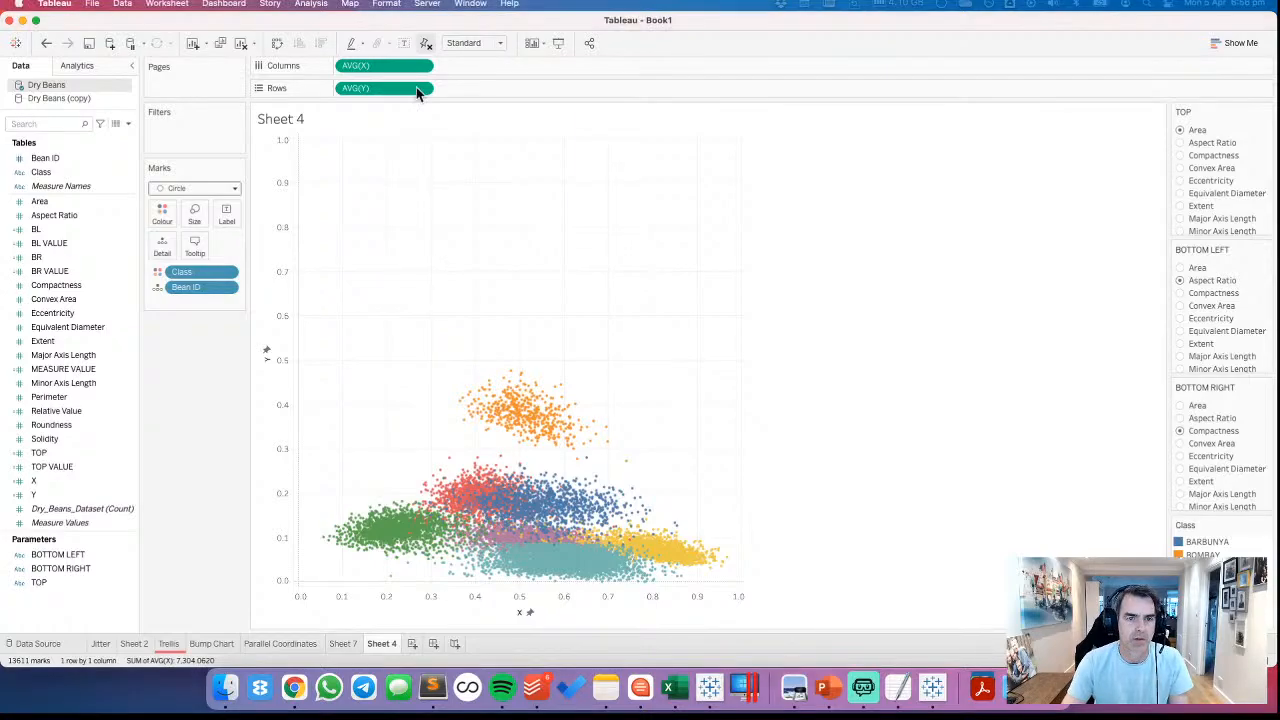
left_click(350, 4)
mouse_move(365, 40)
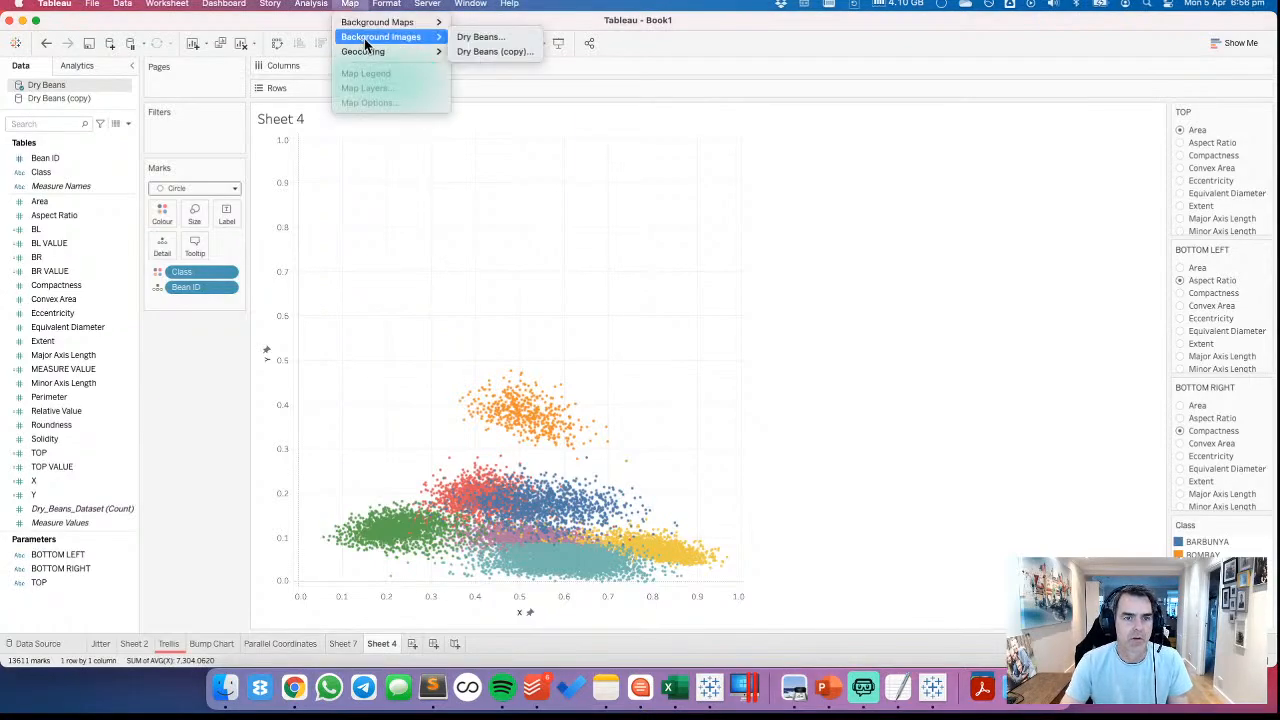
left_click(478, 41)
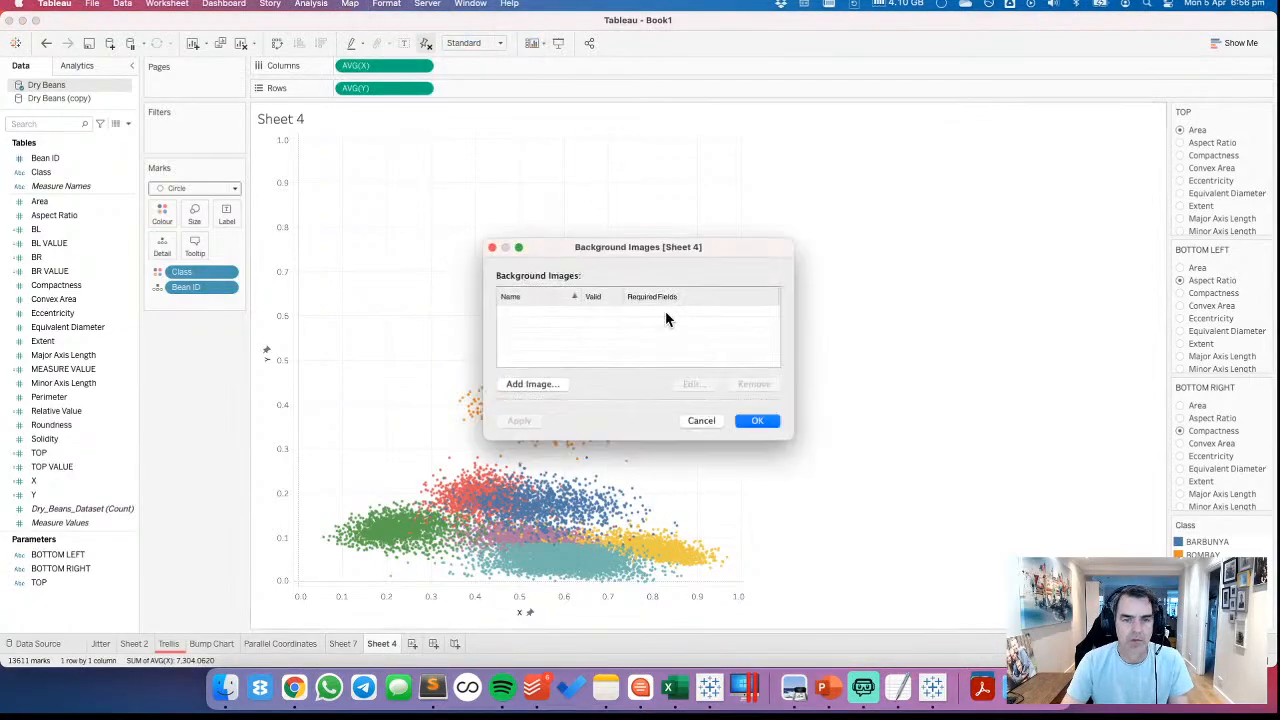
left_click(545, 384)
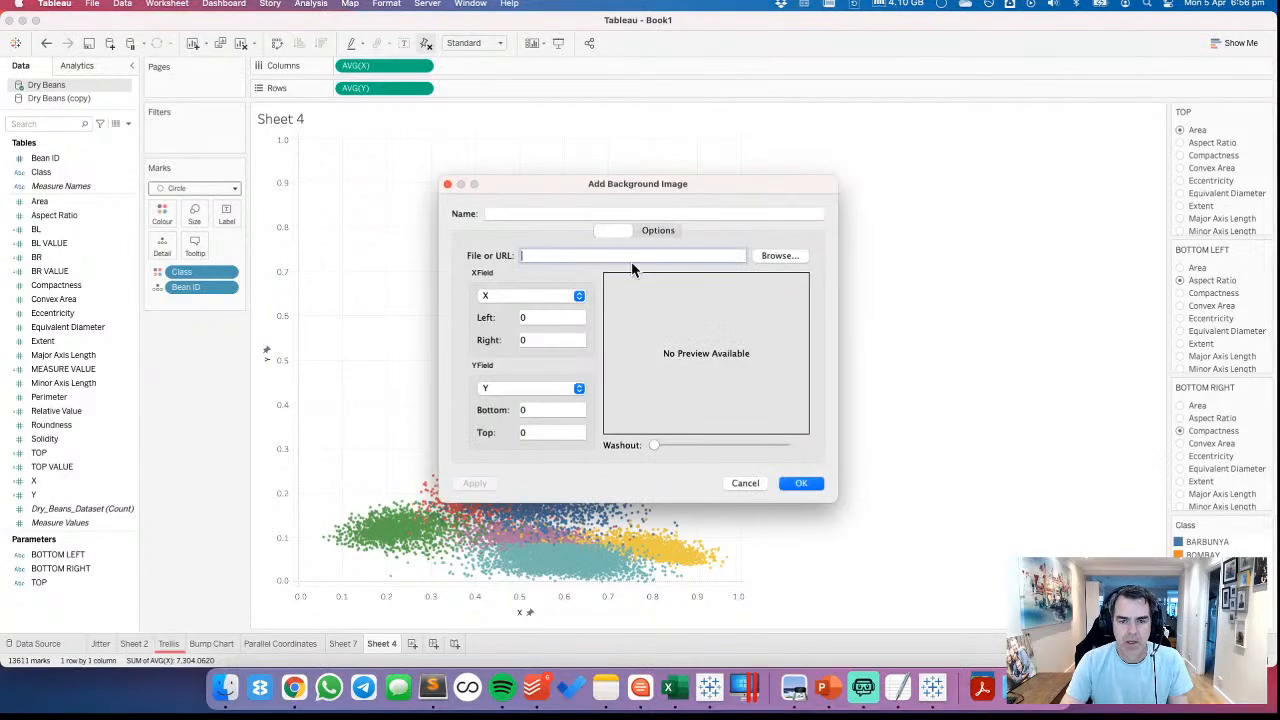
left_click(589, 211)
type("Triangle")
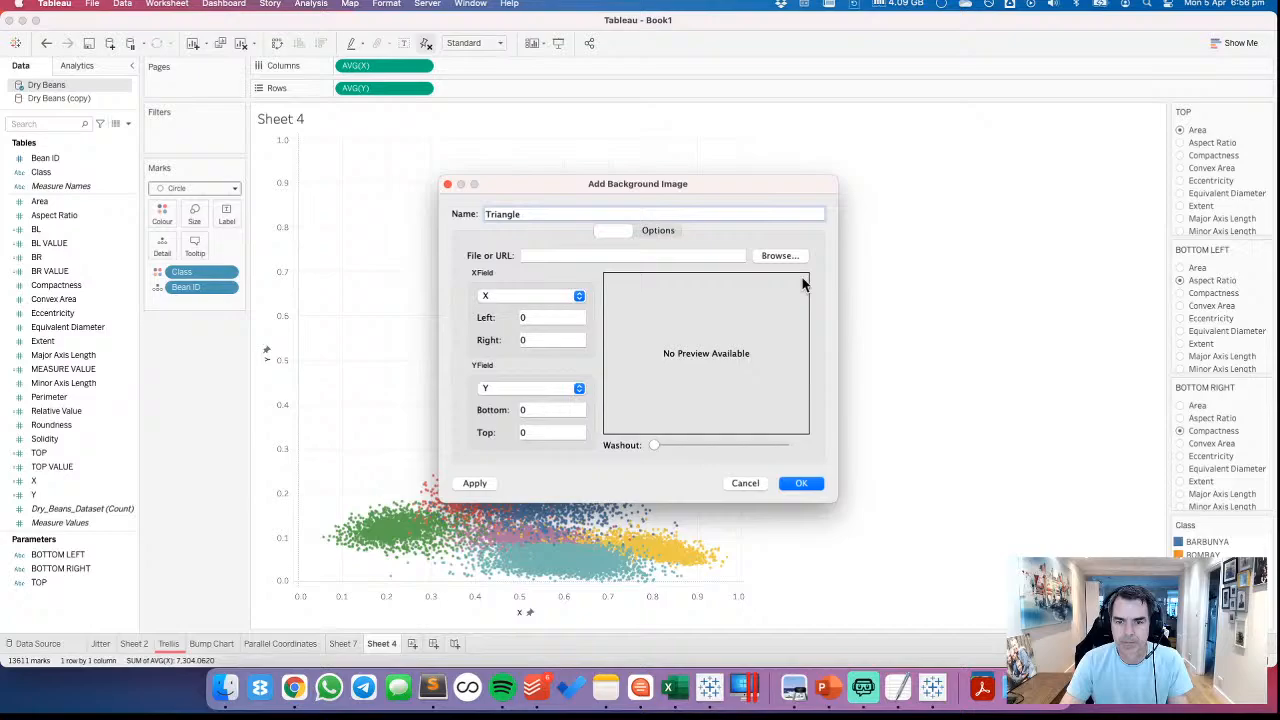
left_click(767, 258)
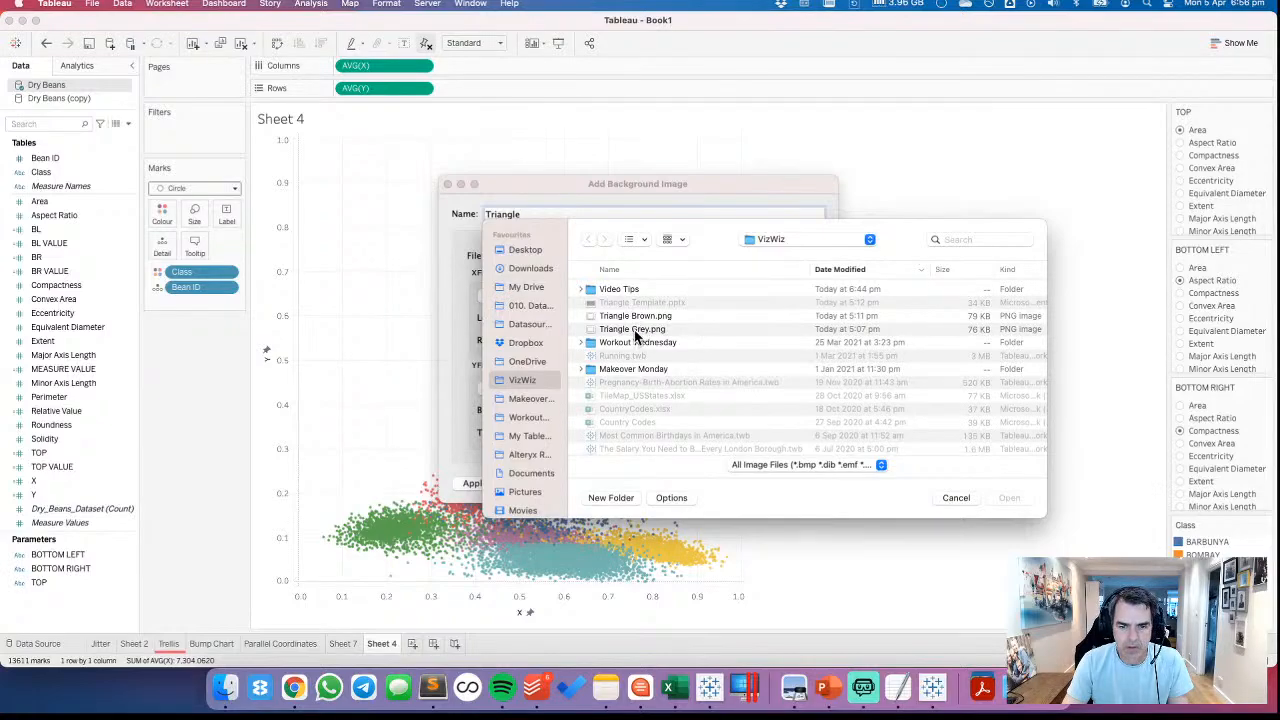
left_click(637, 330)
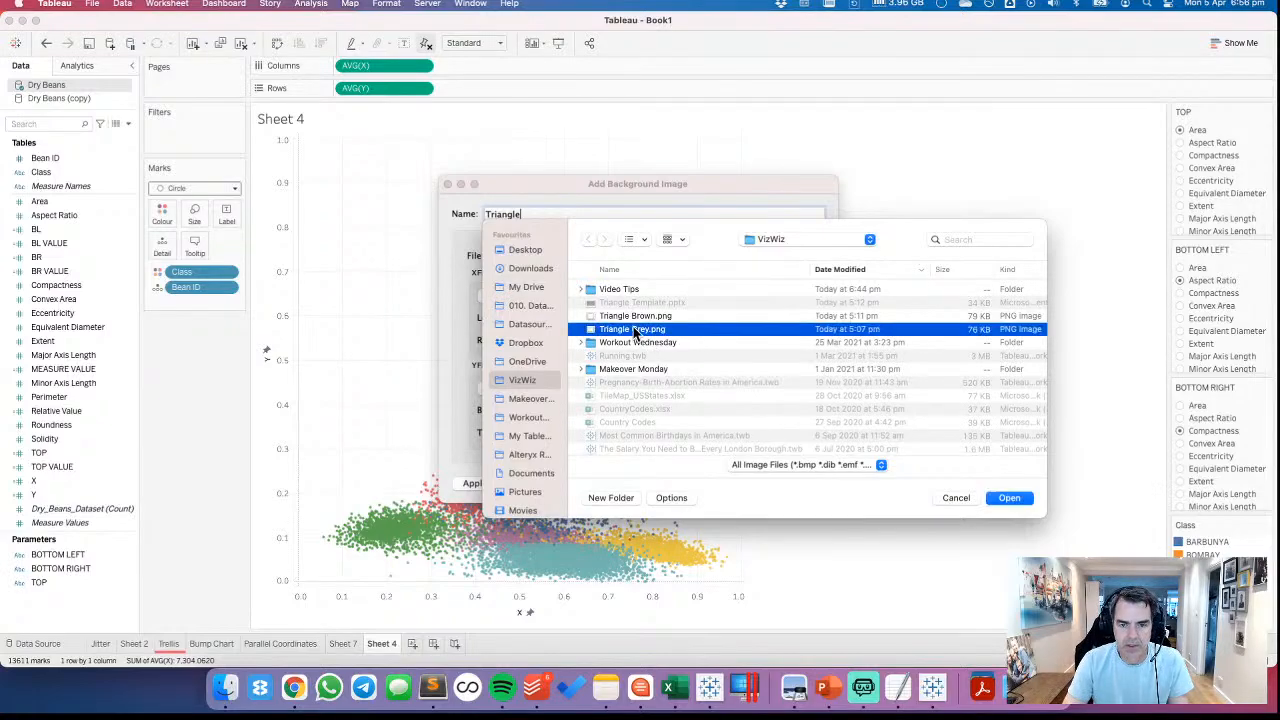
left_click(1012, 500)
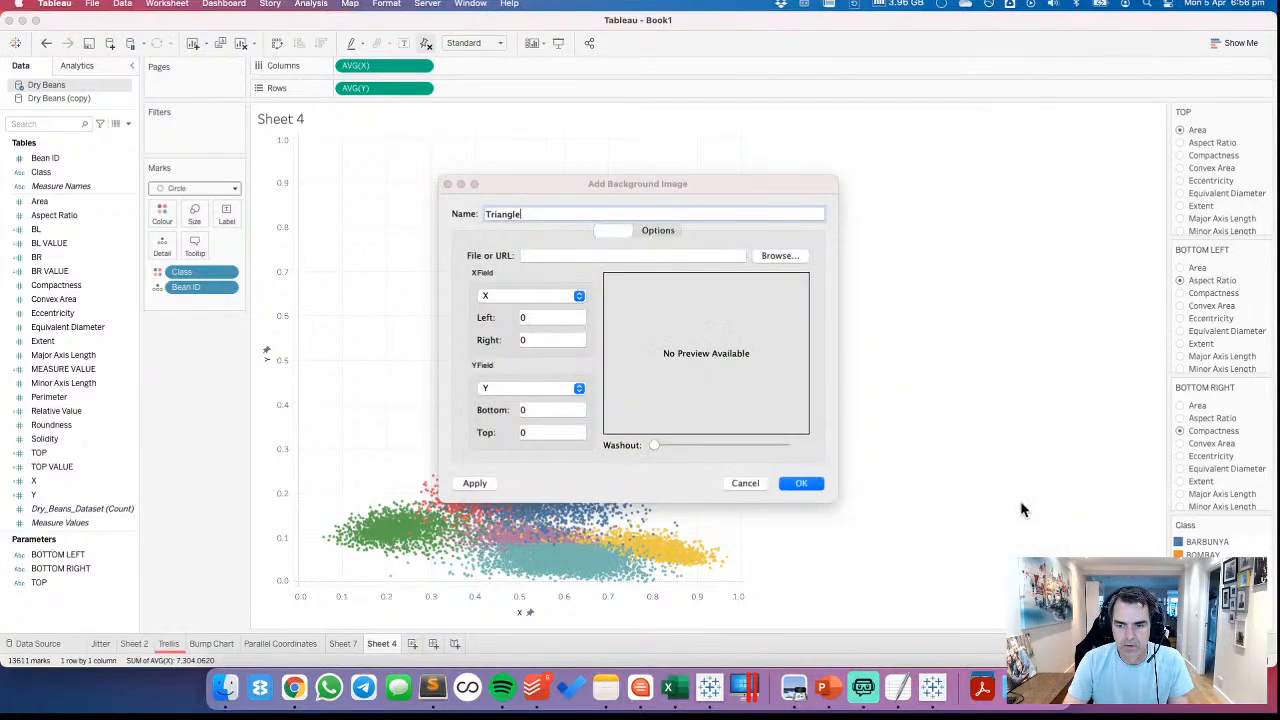
Map the Triangle image from 0 to 1 on the X field and 0 to 1 on the Y field, and apply it to the sheet
left_click(522, 343)
type("1")
key("Tab")
key("Tab")
key("Tab")
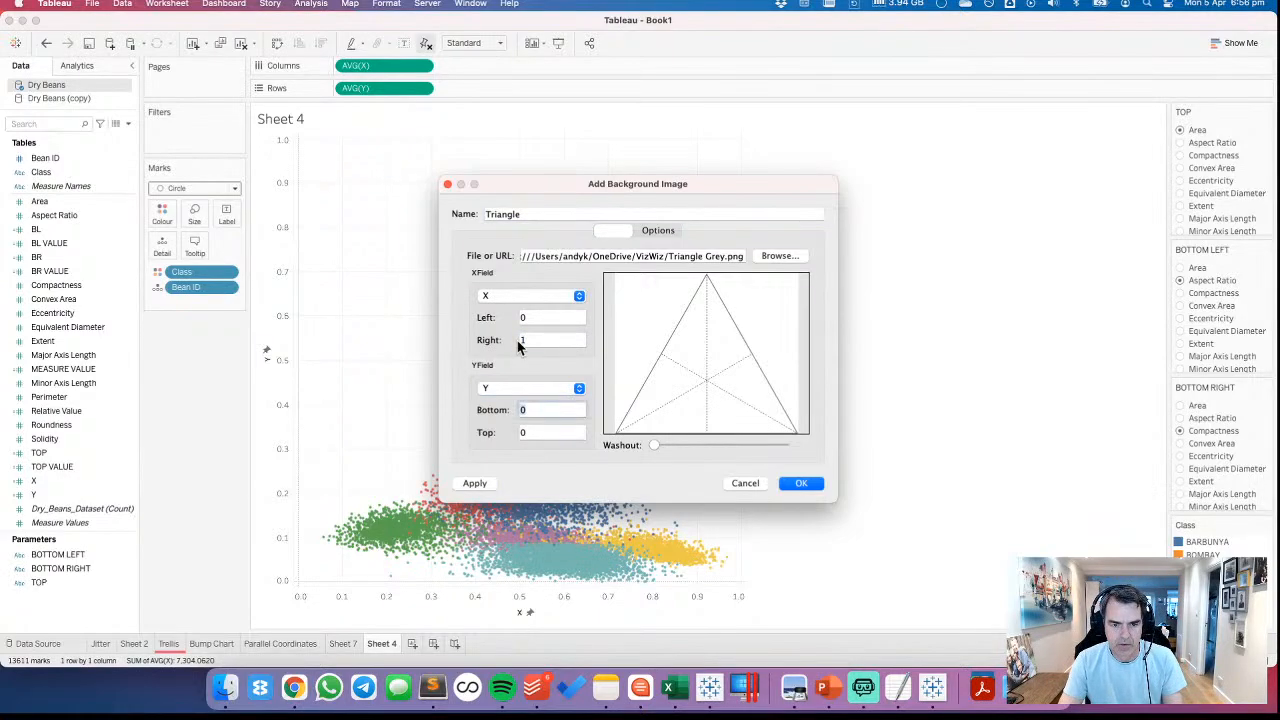
type("1")
key("Tab")
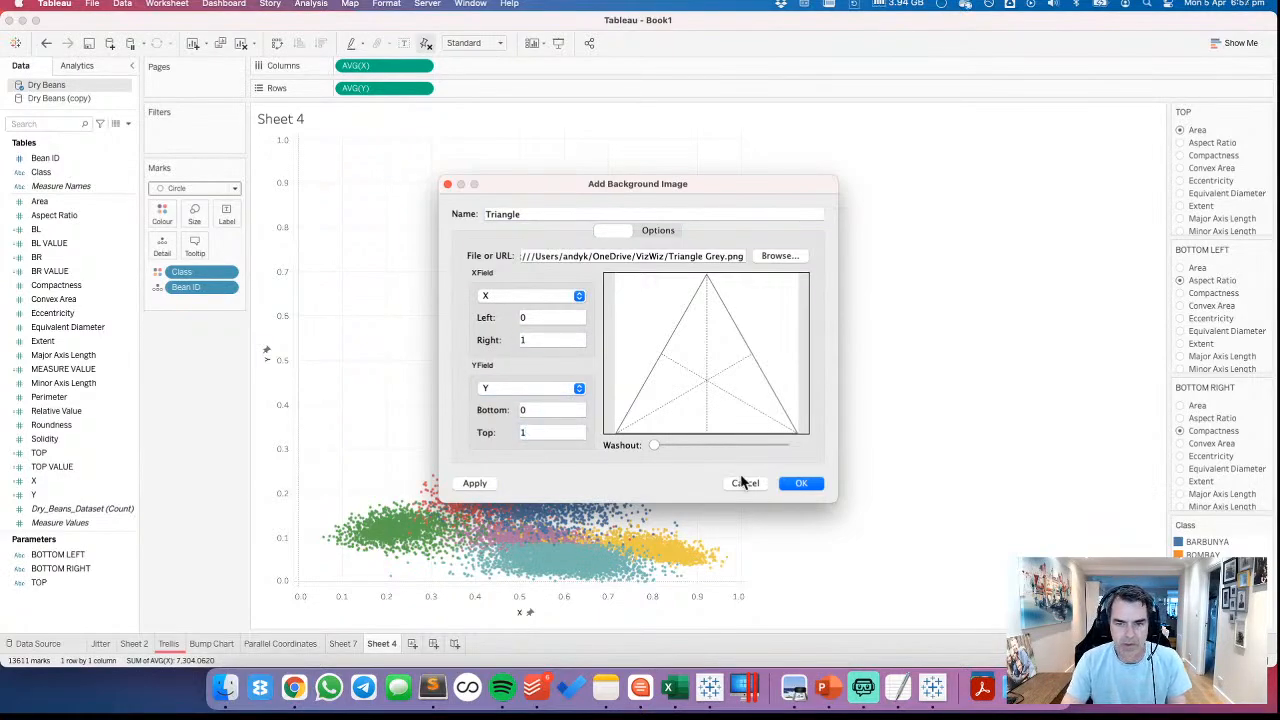
left_click(799, 486)
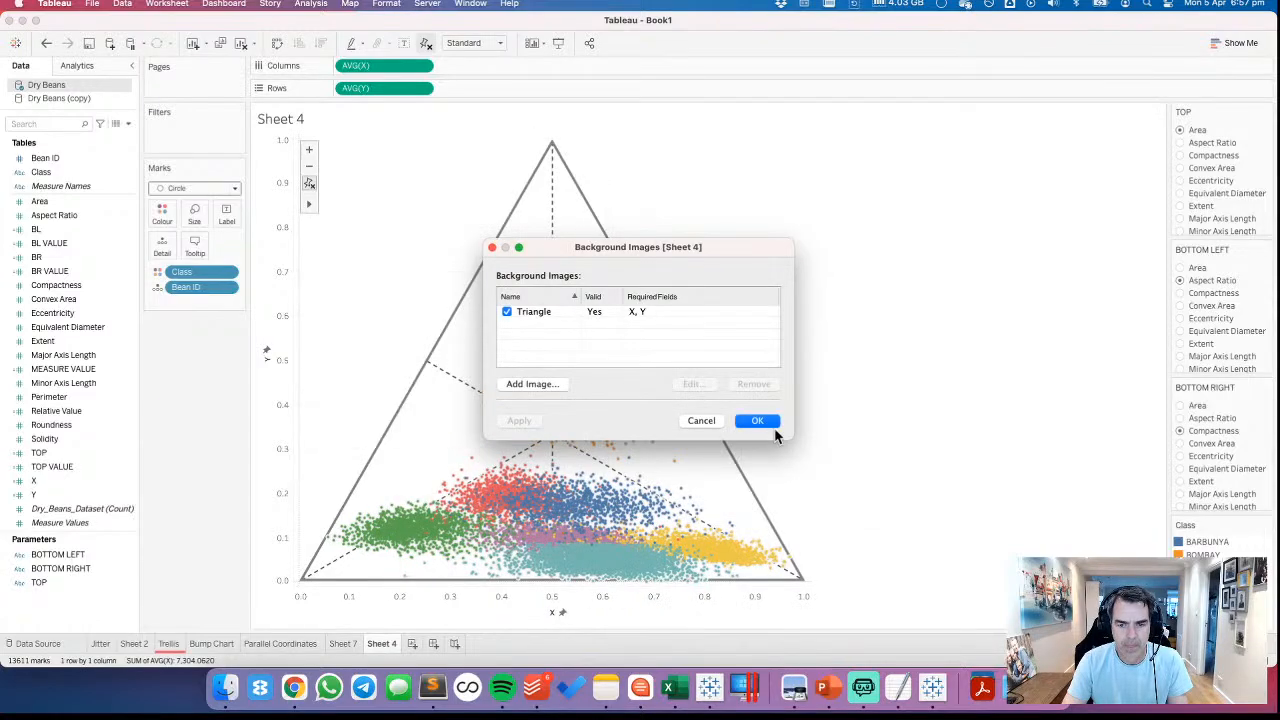
left_click(768, 424)
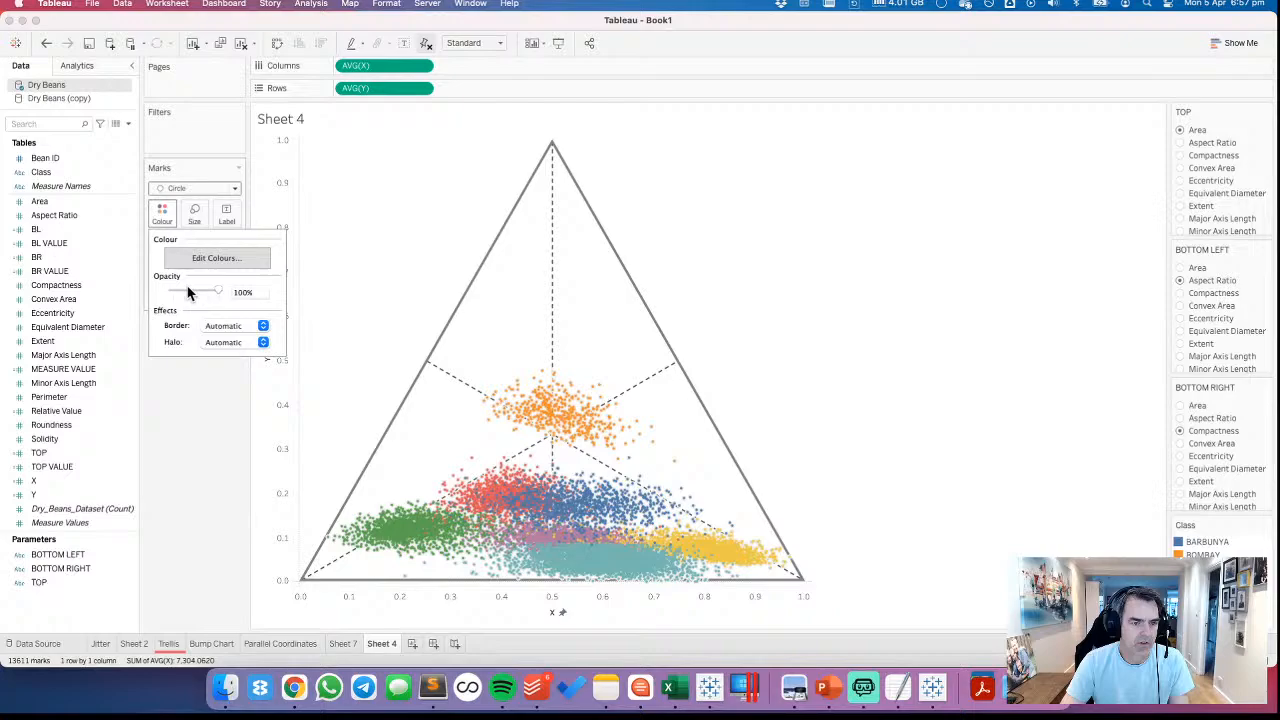
Set both the border and the halo of the circle marks to None
left_click(225, 326)
left_click(225, 361)
left_click(174, 343)
left_click(174, 346)
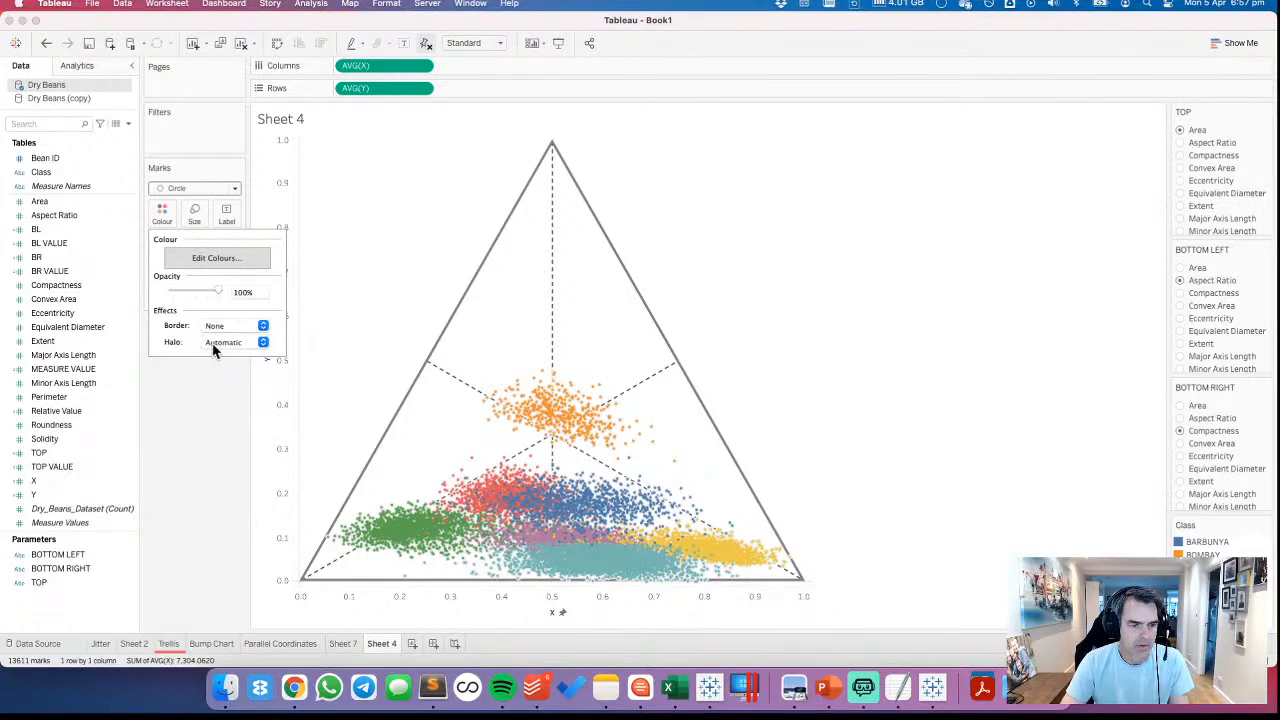
left_click(214, 345)
left_click(229, 389)
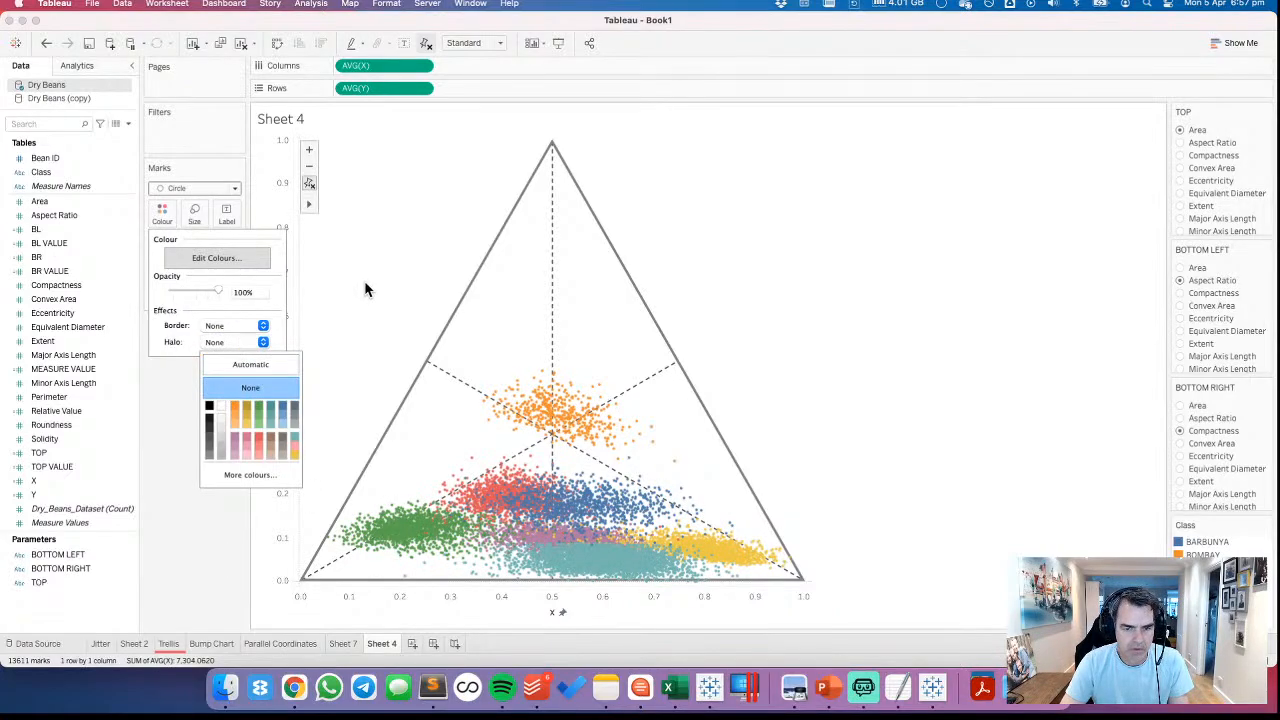
left_click(365, 289)
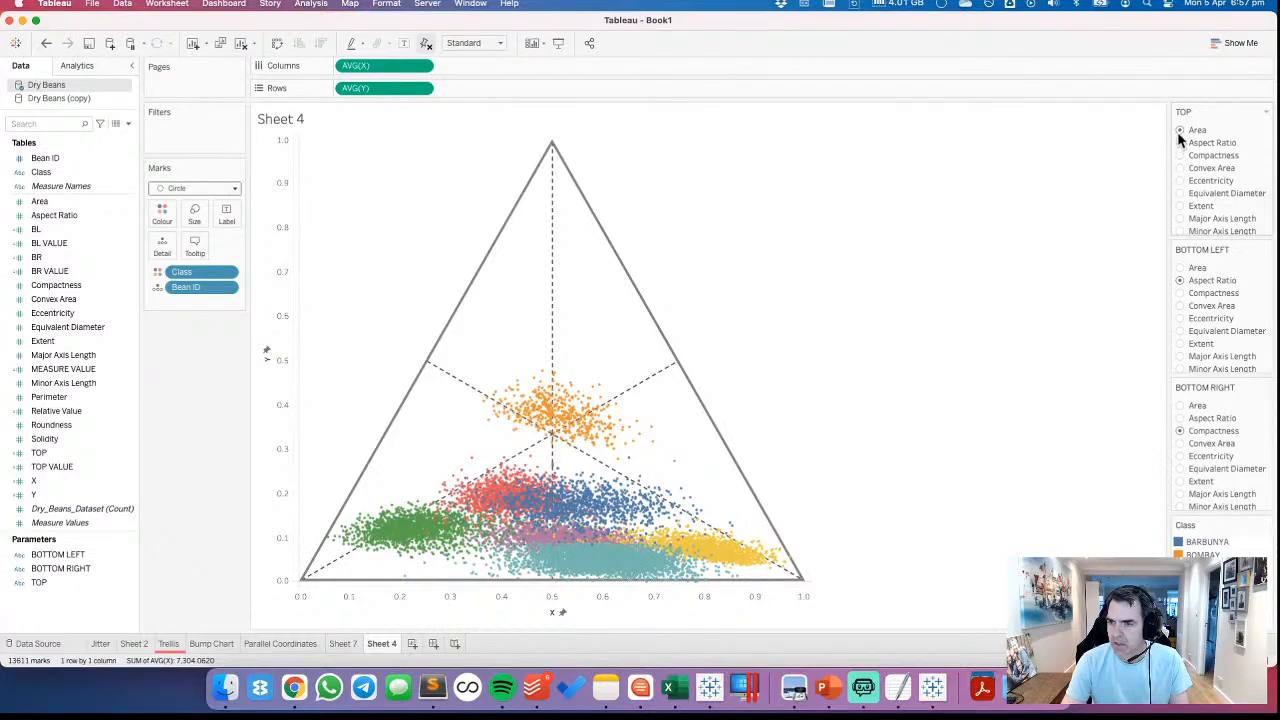
Set the BOTTOM LEFT parameter to Major Axis Length and BOTTOM RIGHT to Minor Axis Length
left_click(1181, 357)
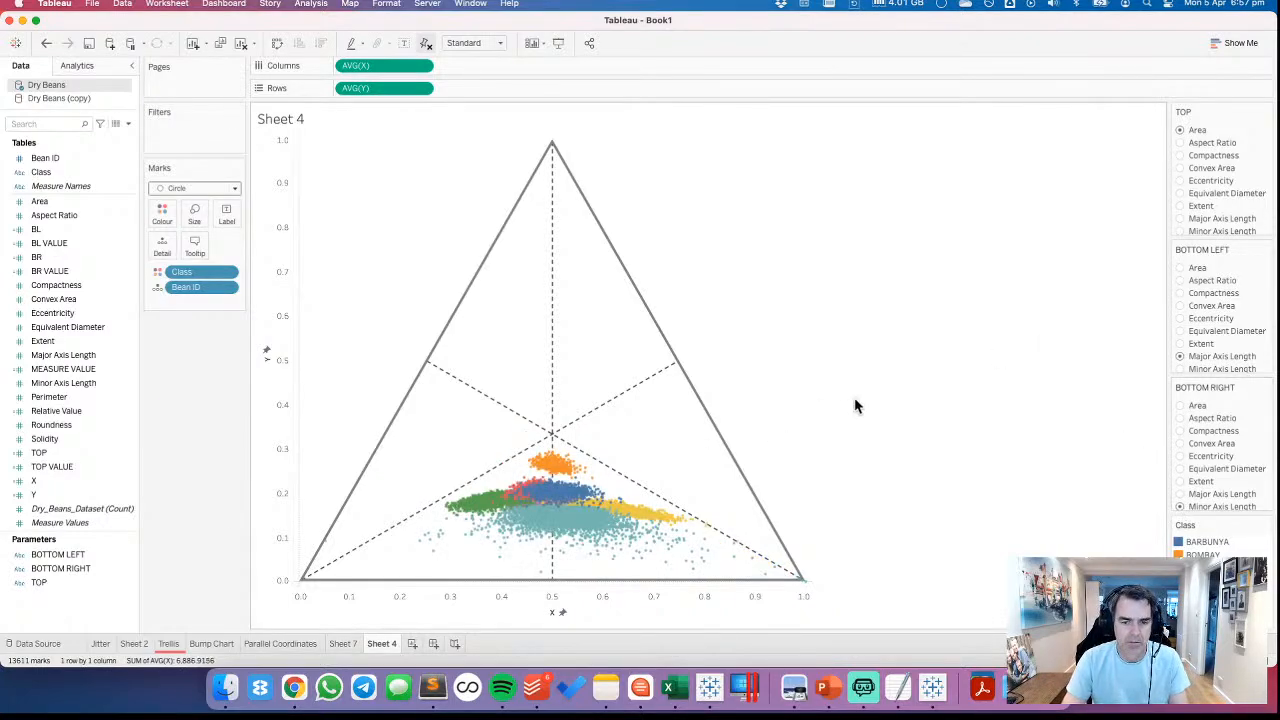
Switch to Chrome, examine how the flerlagetwins.com ternary plot article explains reading the triangle regions, and return to Tableau
key("super+Tab")
key("super+Tab")
key("super+Tab")
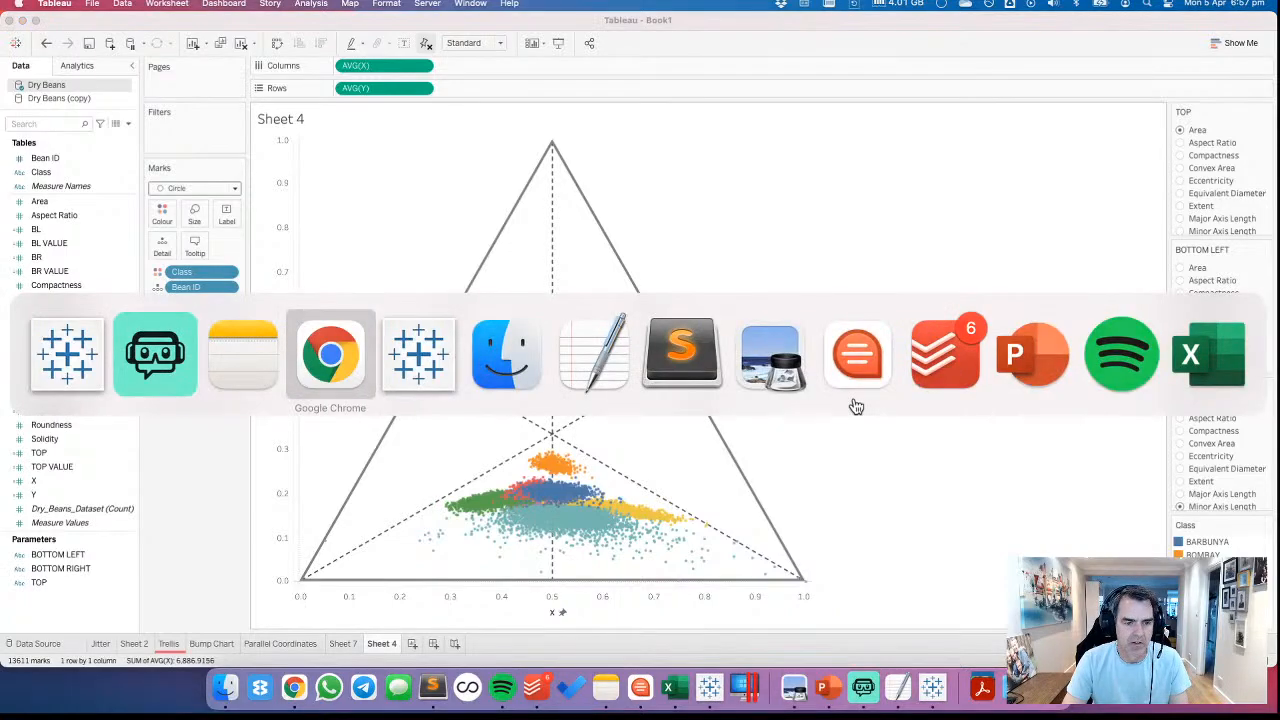
left_click(1104, 28)
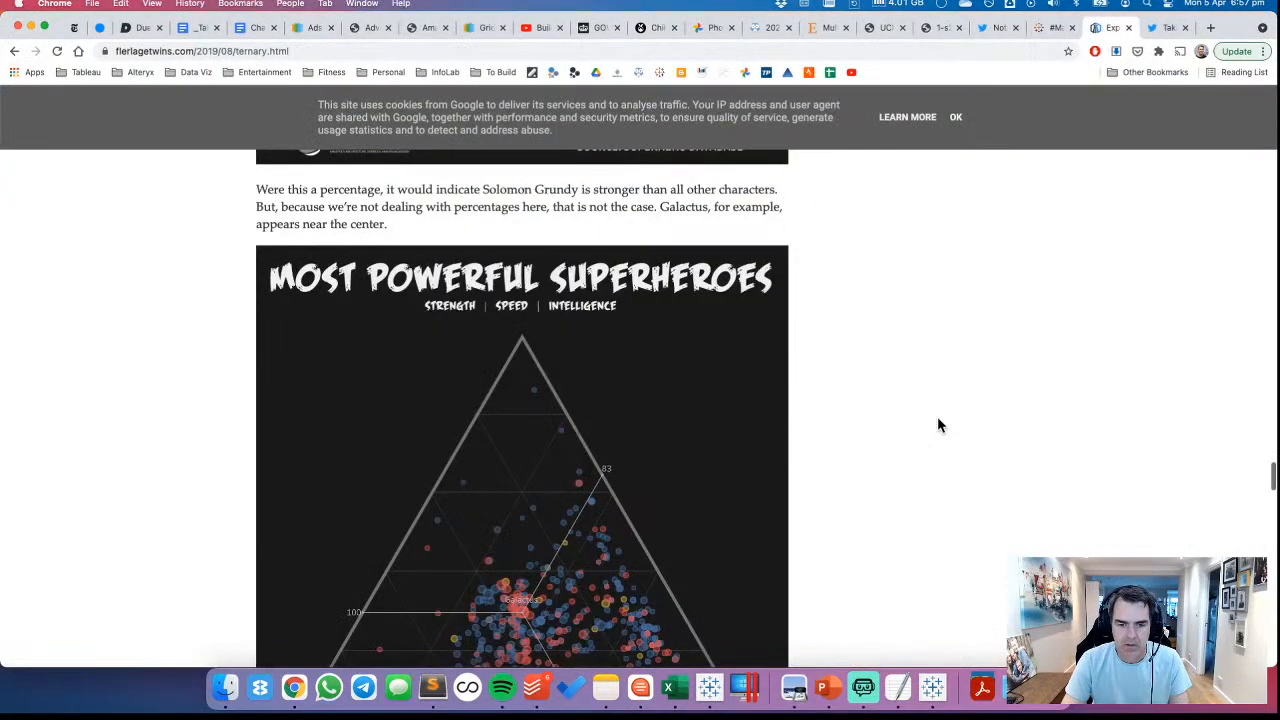
scroll(937, 420, "down", 5)
scroll(940, 420, "up", 3)
scroll(940, 420, "down", 10)
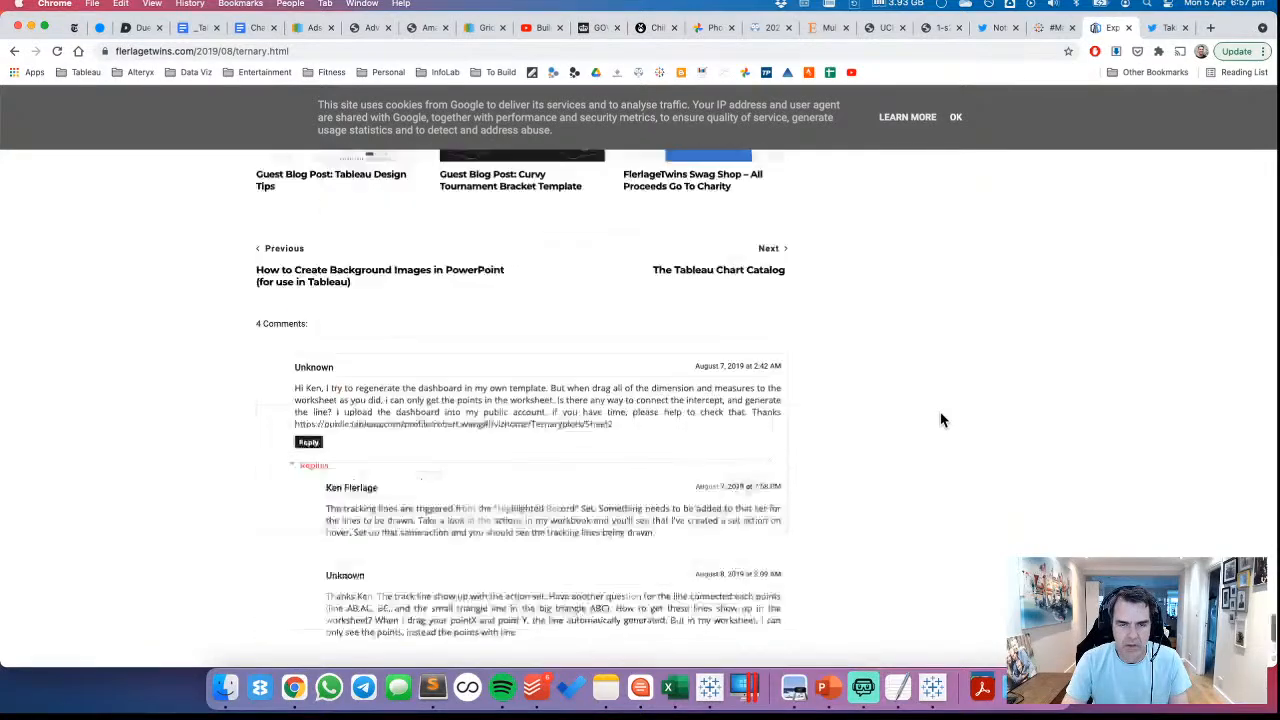
scroll(940, 420, "up", 8)
scroll(940, 420, "down", 3)
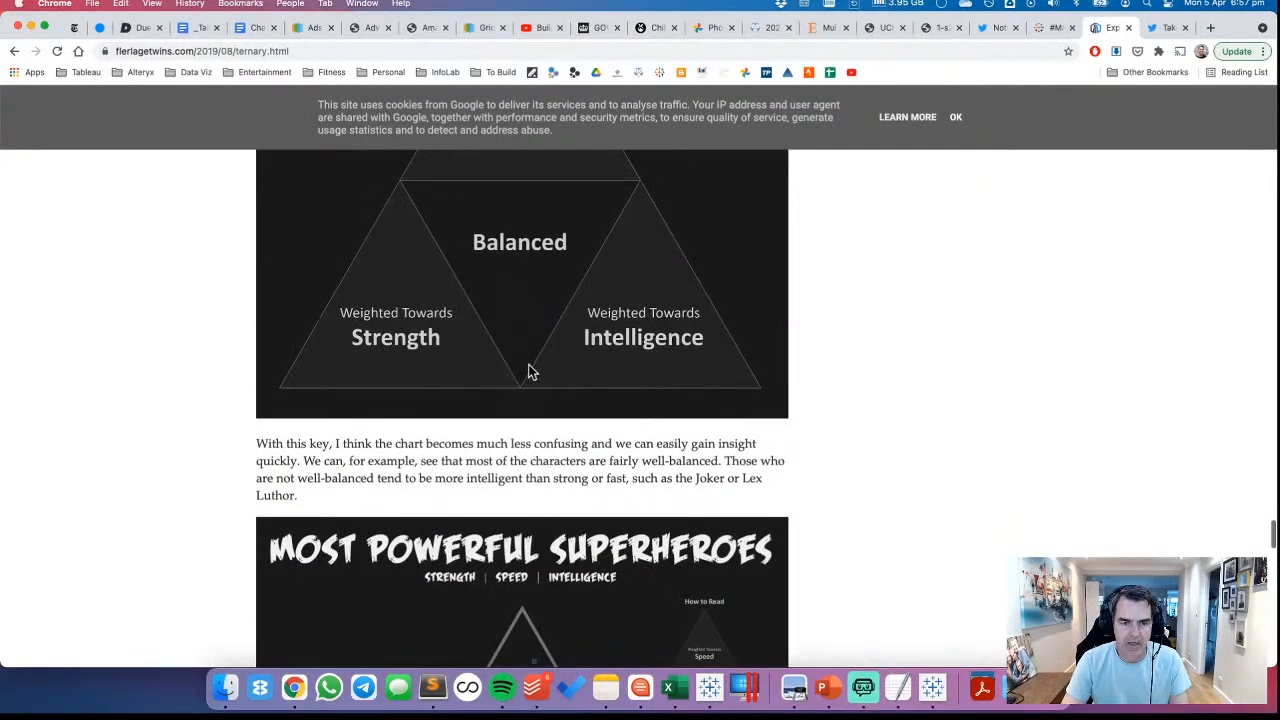
key("super+Tab")
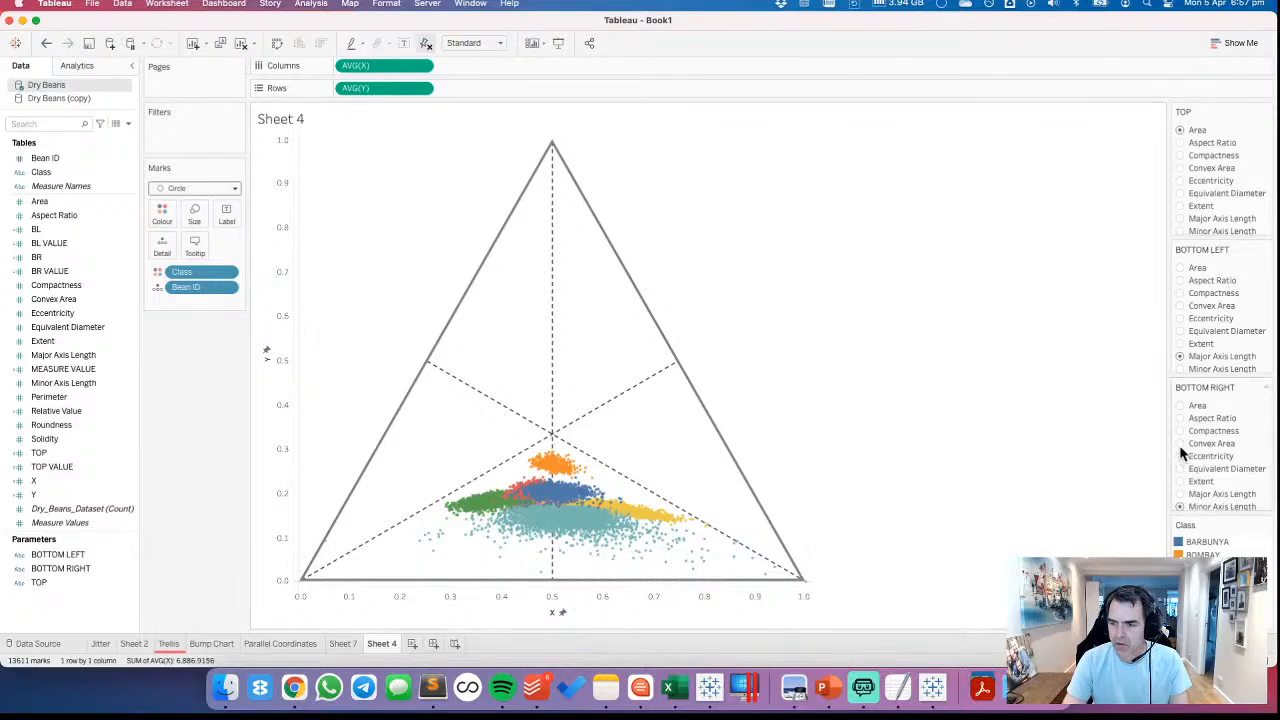
Set BOTTOM LEFT to Compactness, and try BOTTOM RIGHT as Convex Area and Extent before setting it to Roundness
left_click(1181, 294)
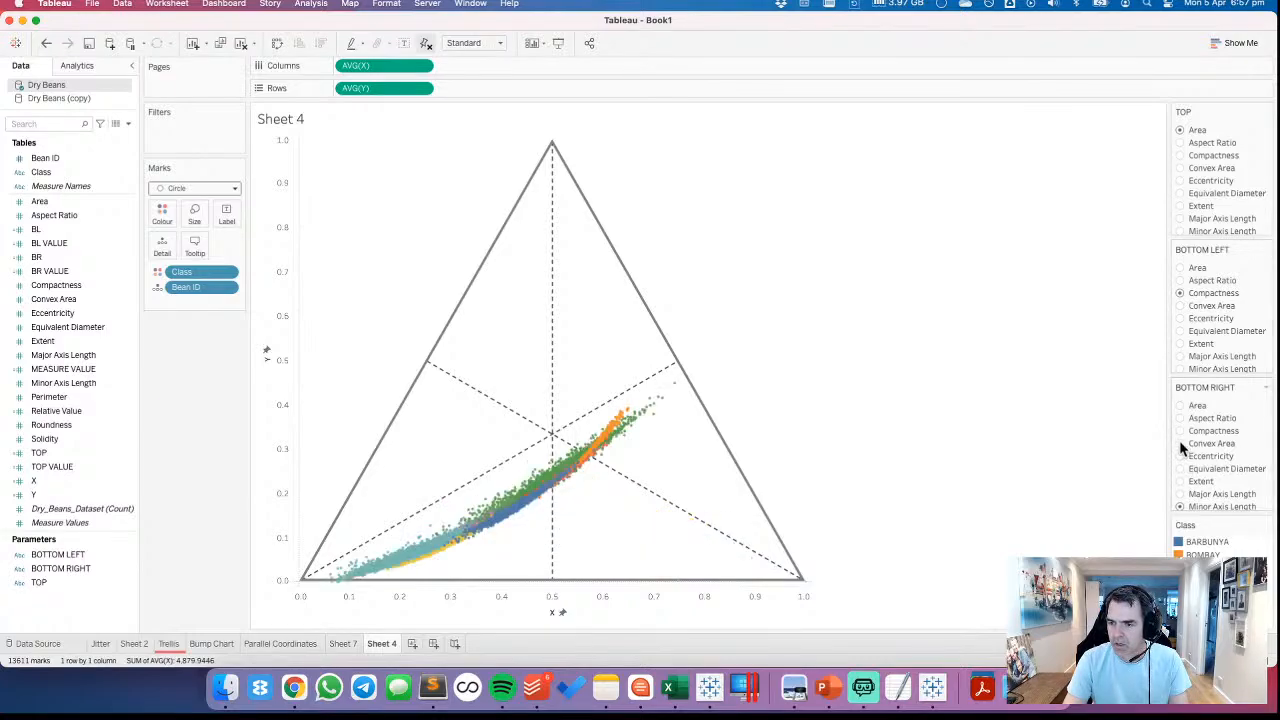
left_click(1181, 444)
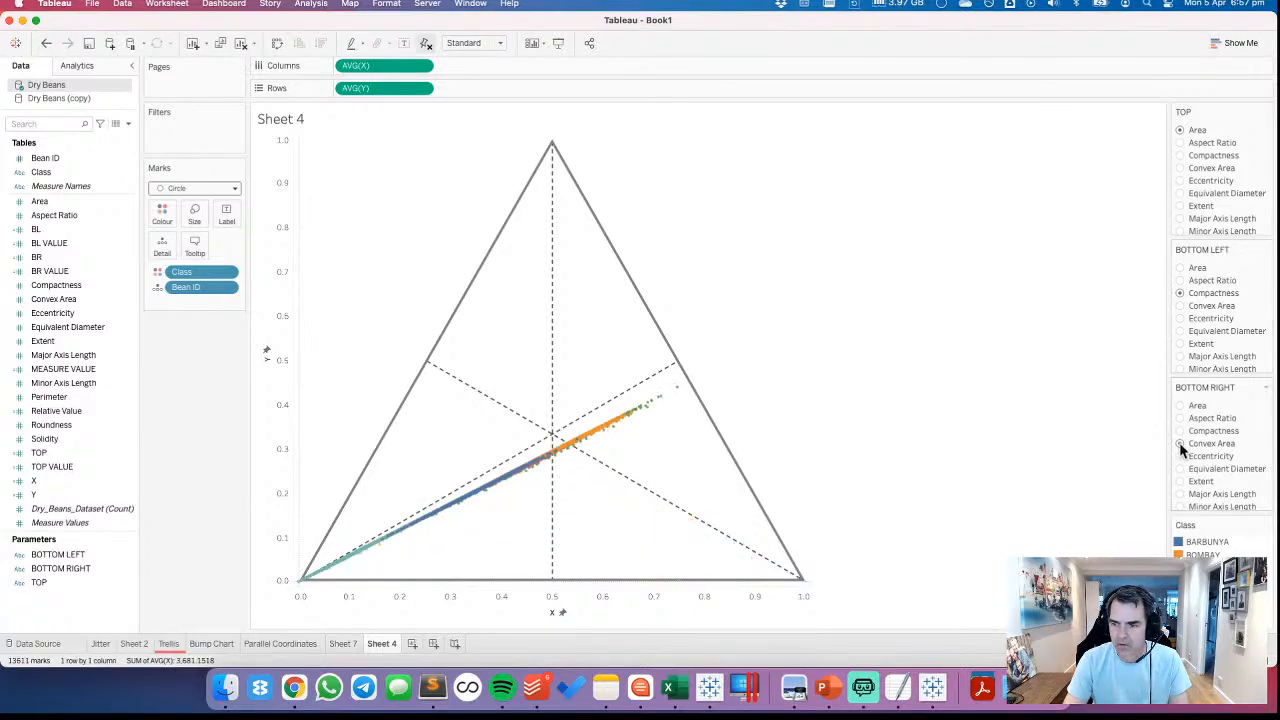
left_click(1181, 481)
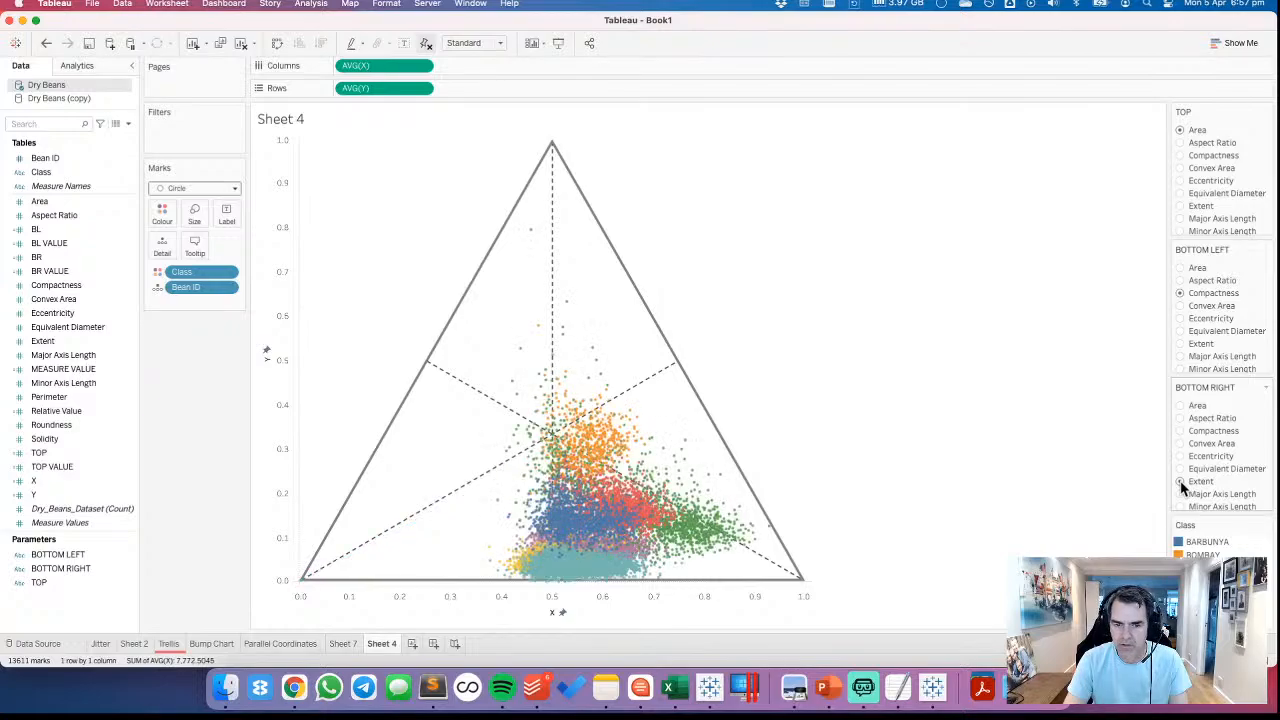
scroll(1214, 457, "down", 2)
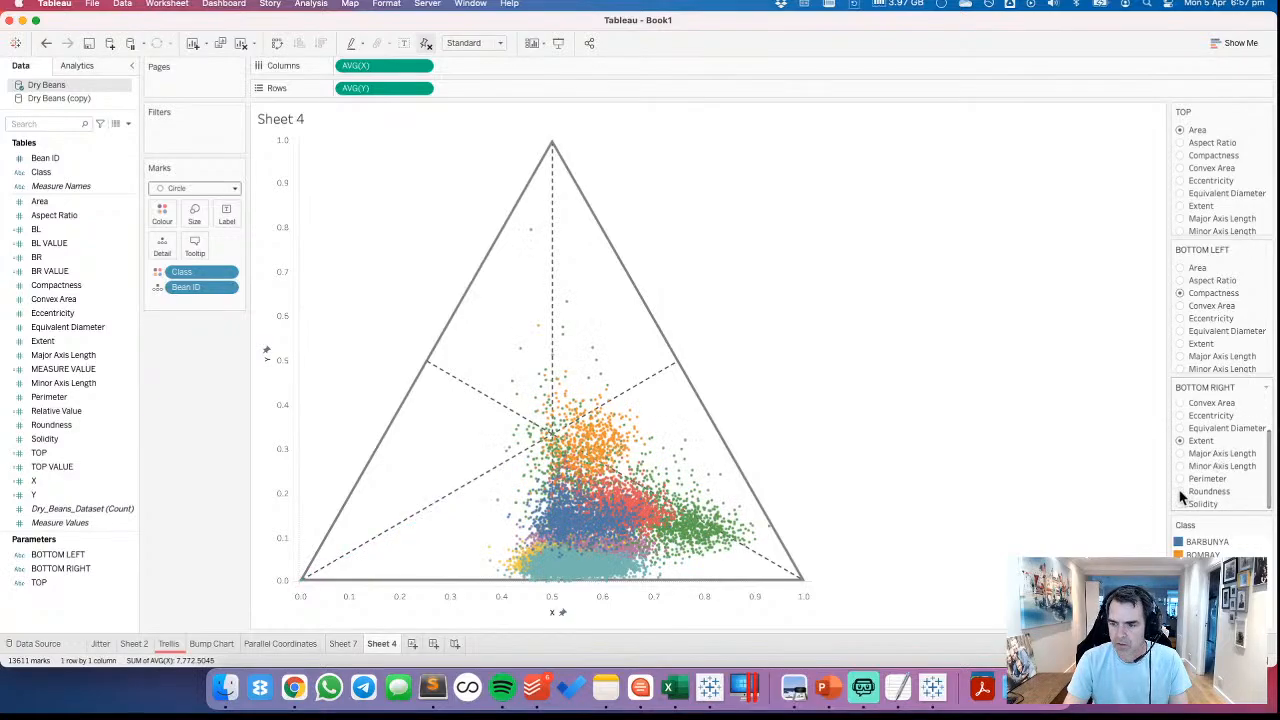
left_click(1181, 492)
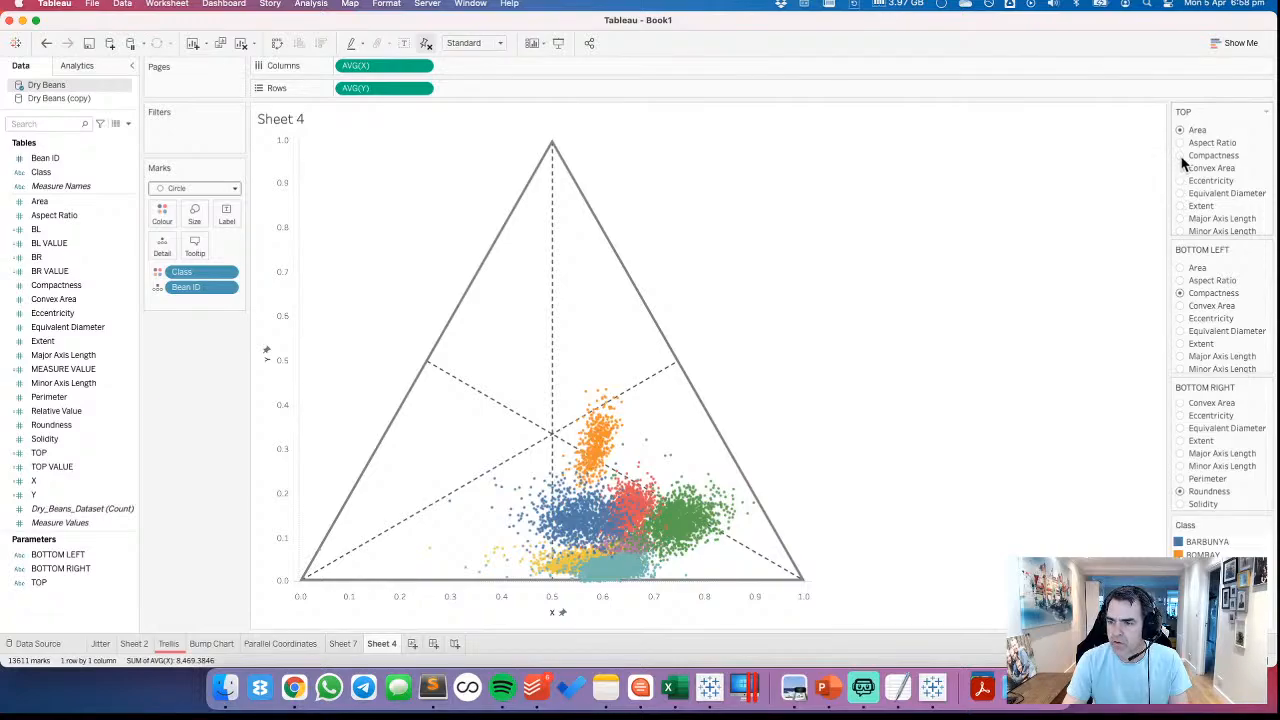
Set the TOP parameter to Compactness and the BOTTOM LEFT parameter to Equivalent Diameter
left_click(1181, 292)
scroll(1187, 320, "down", 2)
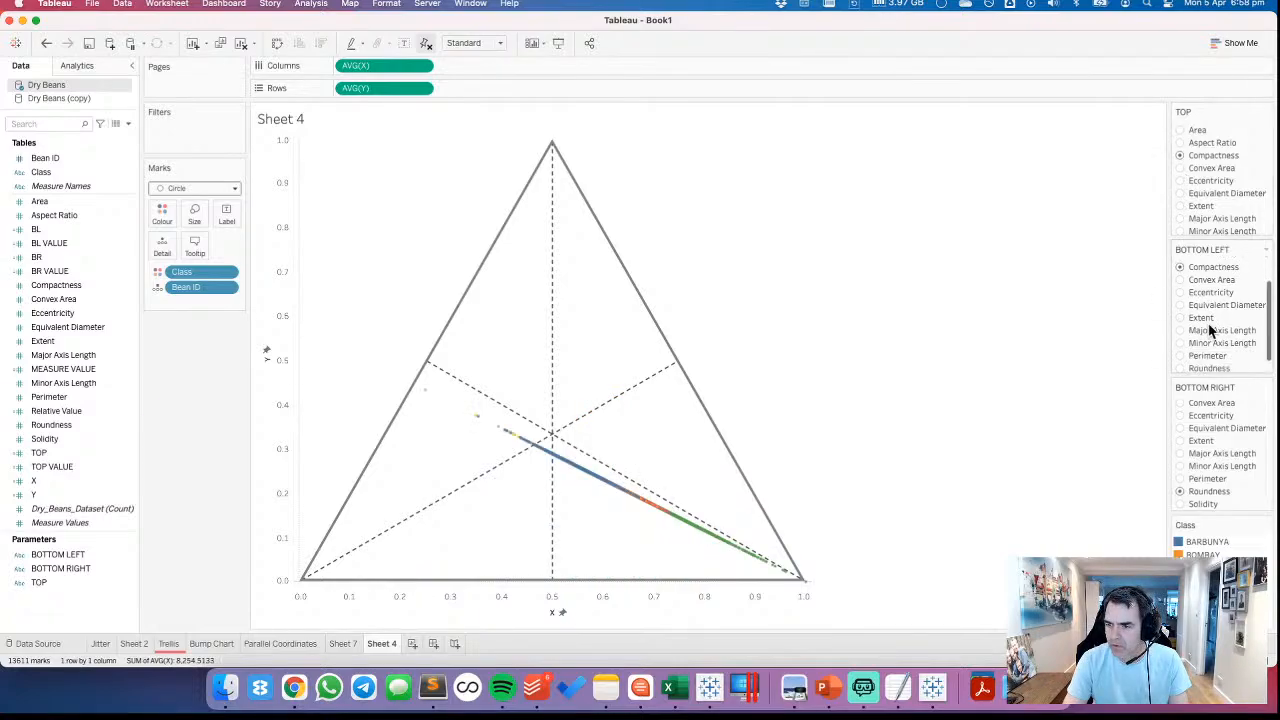
left_click(1181, 301)
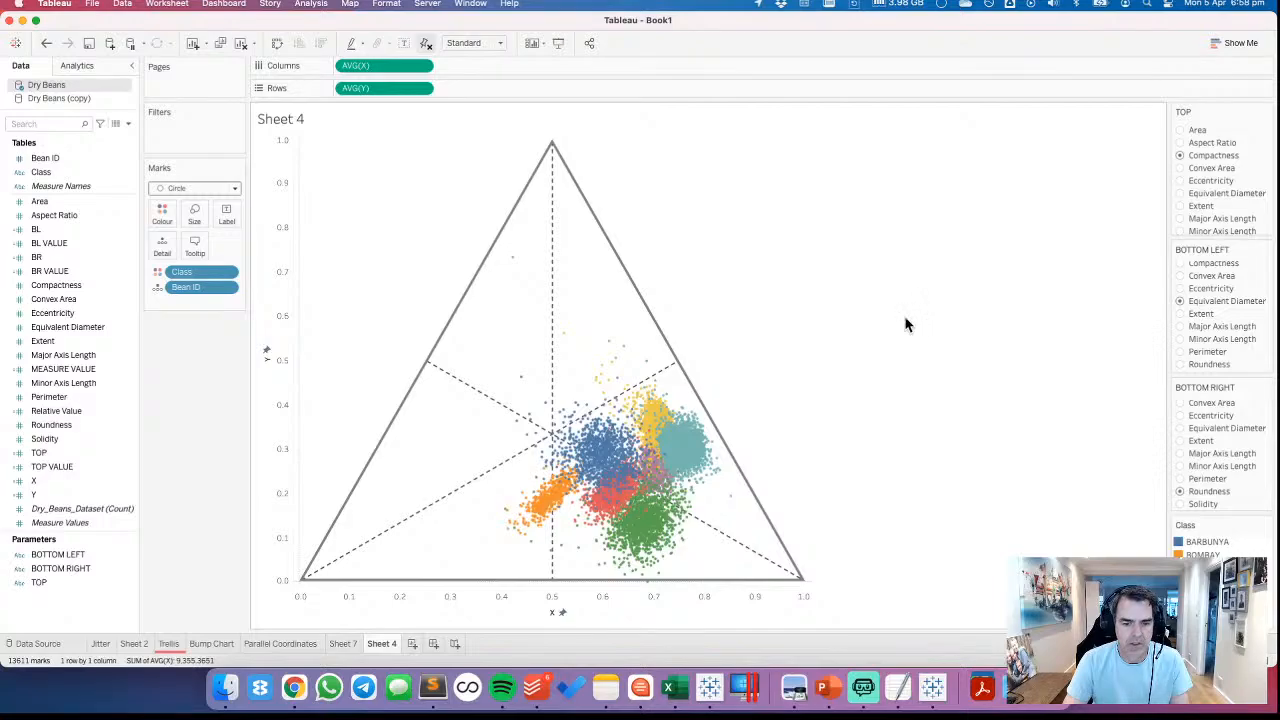
Open the ternary plot's line formatting and set its grid lines to None
mouse_move(337, 656)
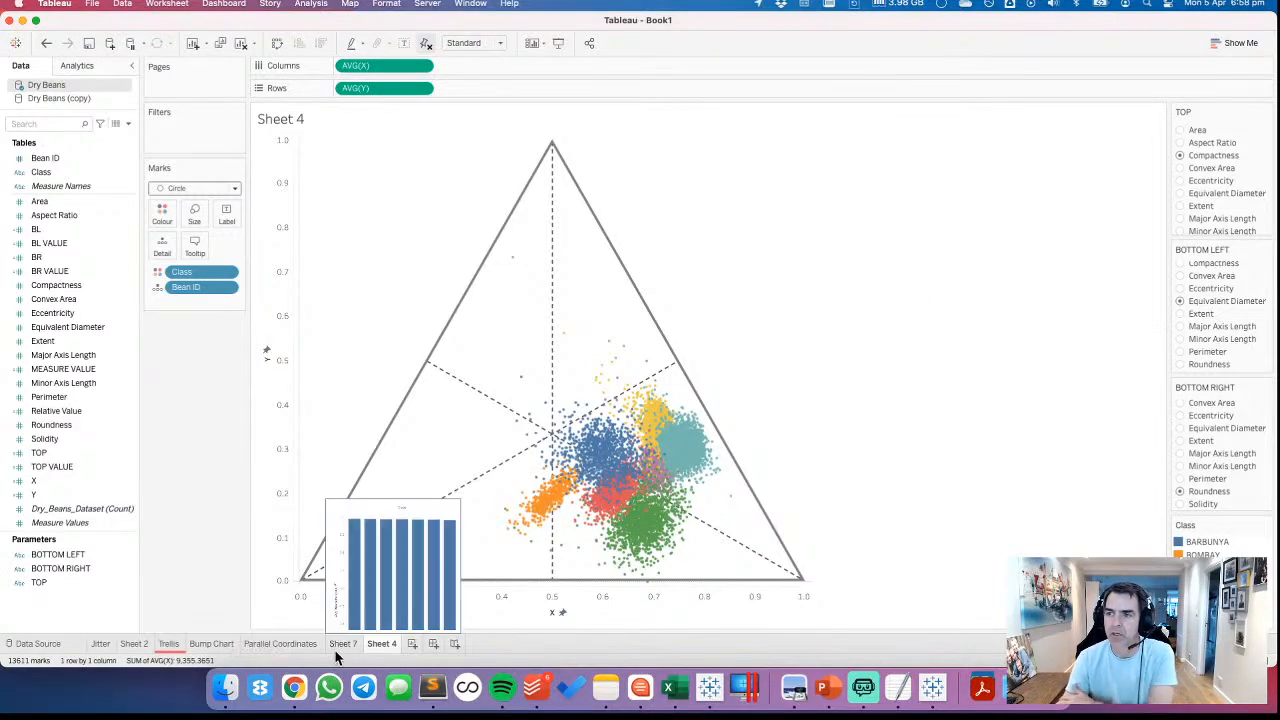
right_click(366, 286)
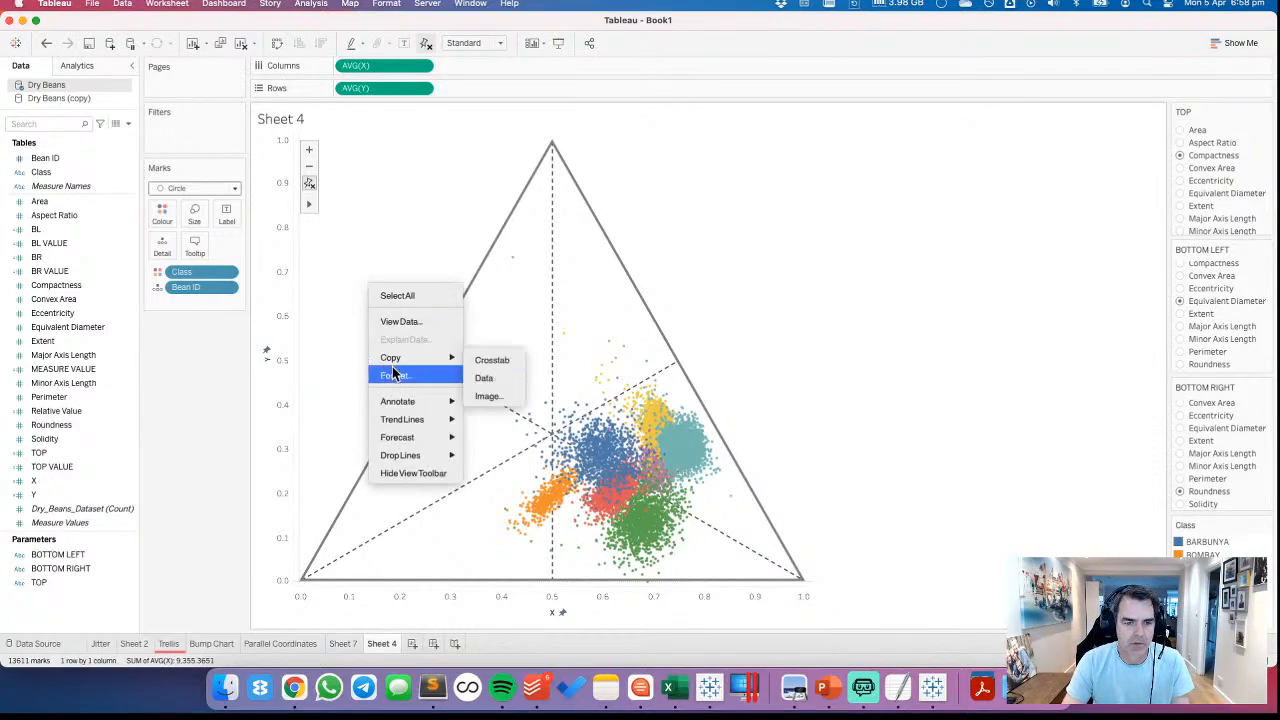
key("Escape")
mouse_move(318, 206)
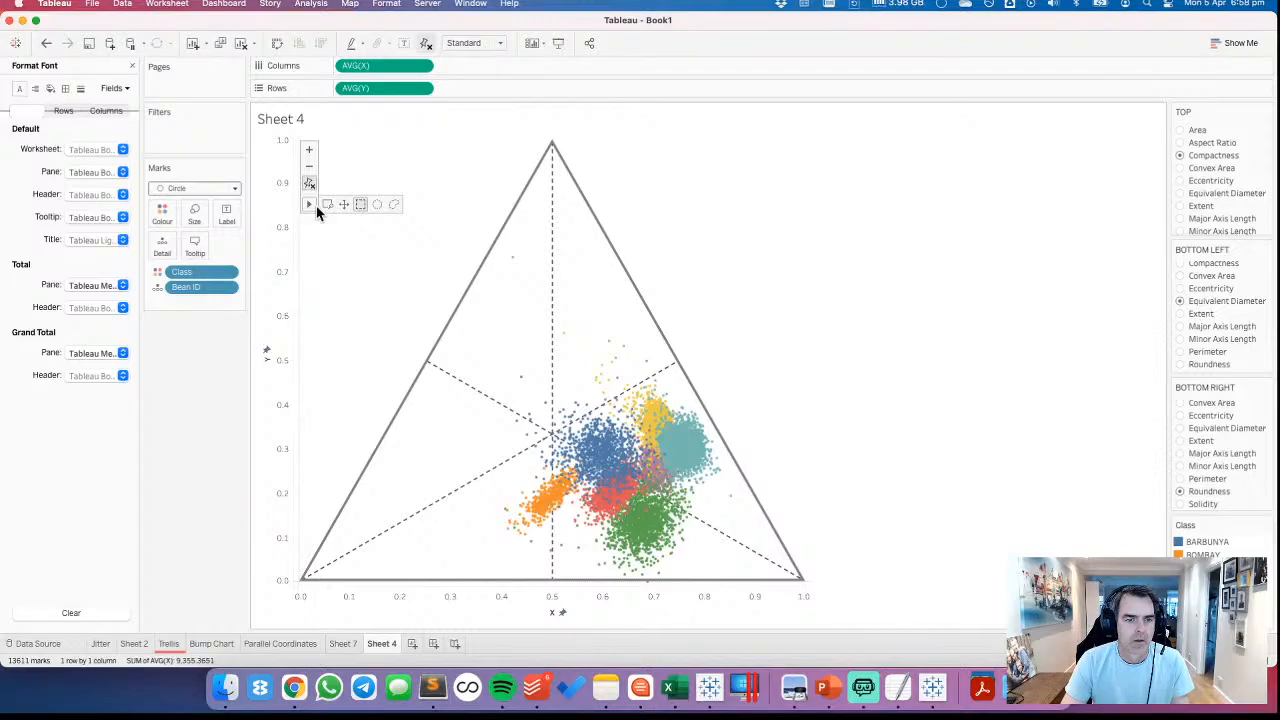
left_click(80, 89)
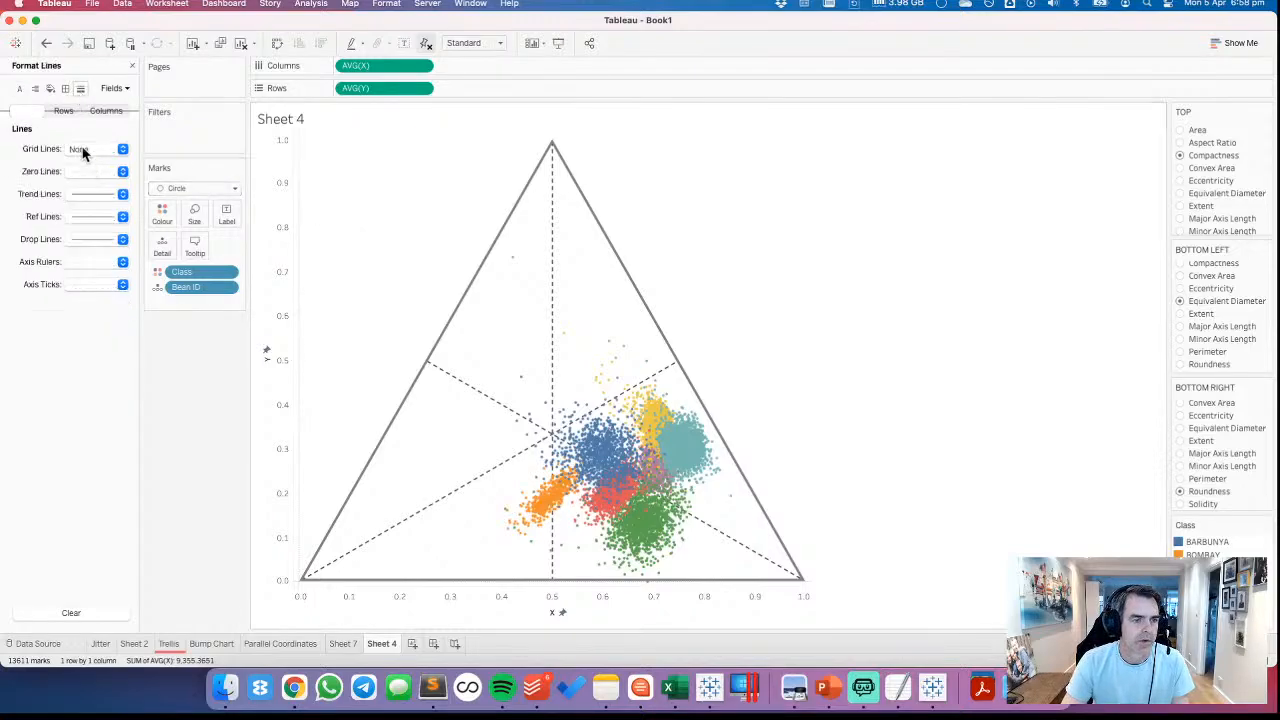
left_click(83, 150)
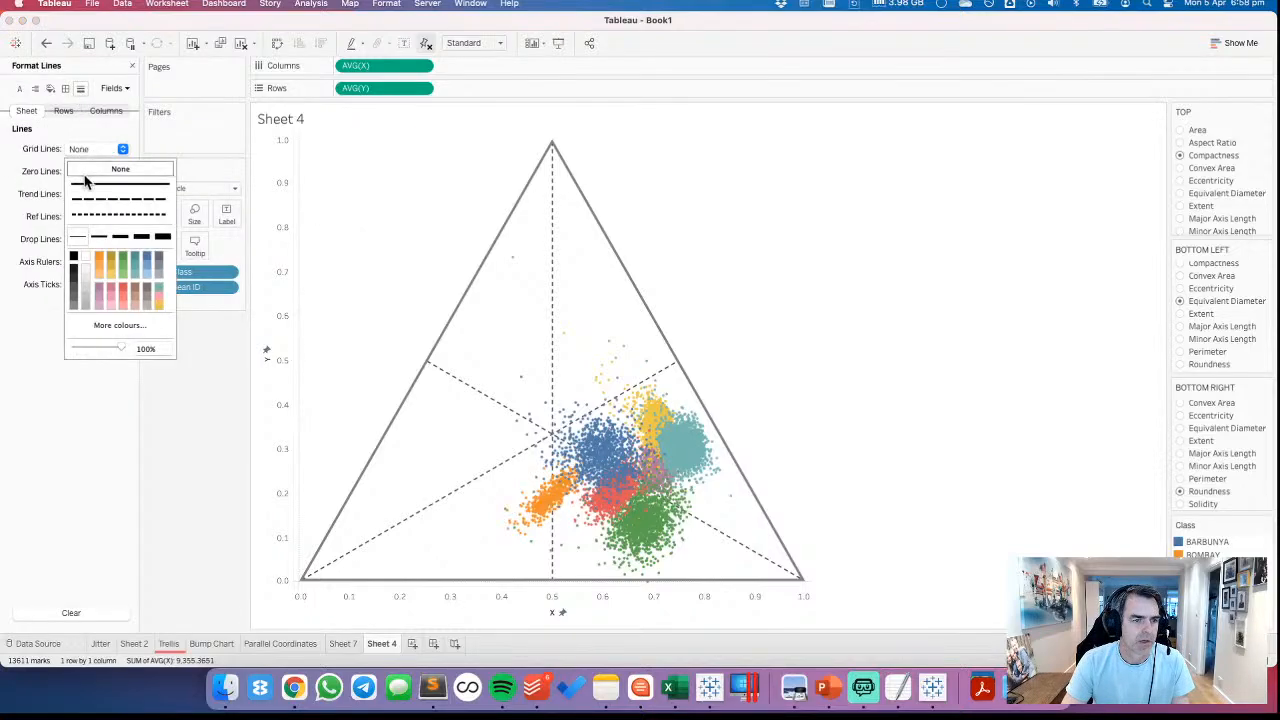
left_click(33, 176)
Set the sheet's zero lines and axis rulers to None
left_click(91, 174)
left_click(92, 191)
left_click(44, 218)
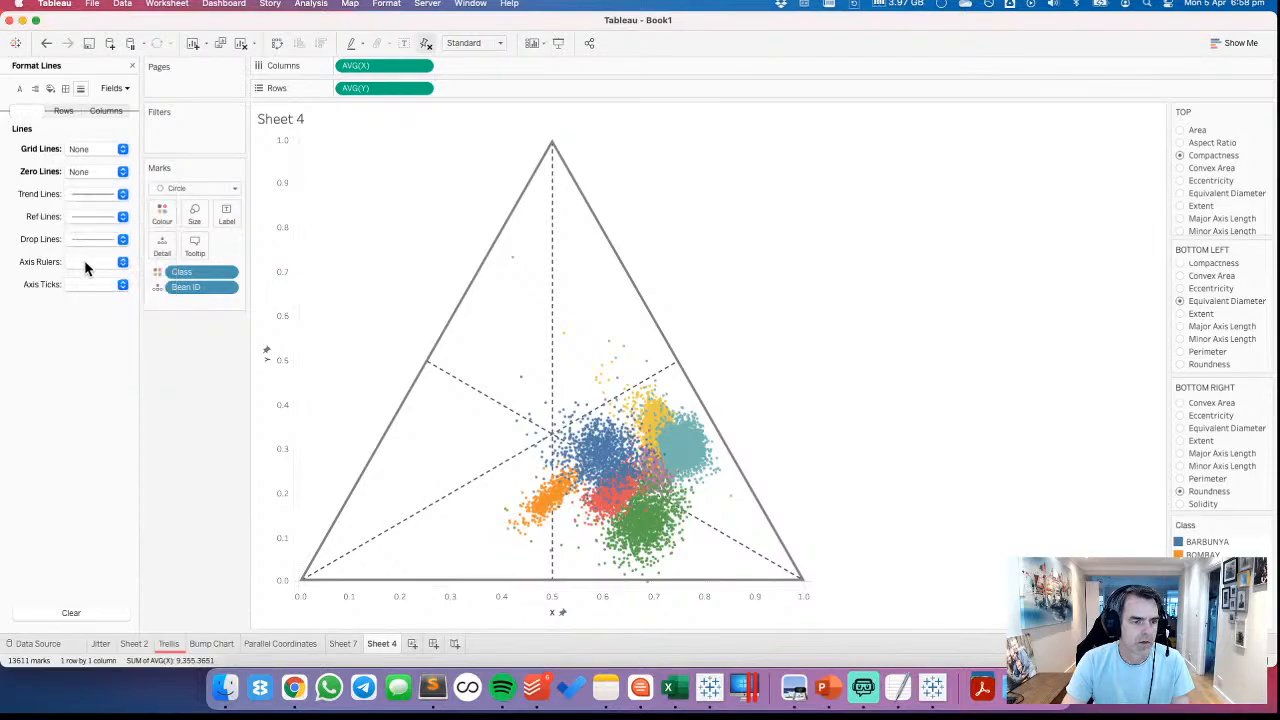
left_click(88, 263)
left_click(112, 282)
left_click(397, 283)
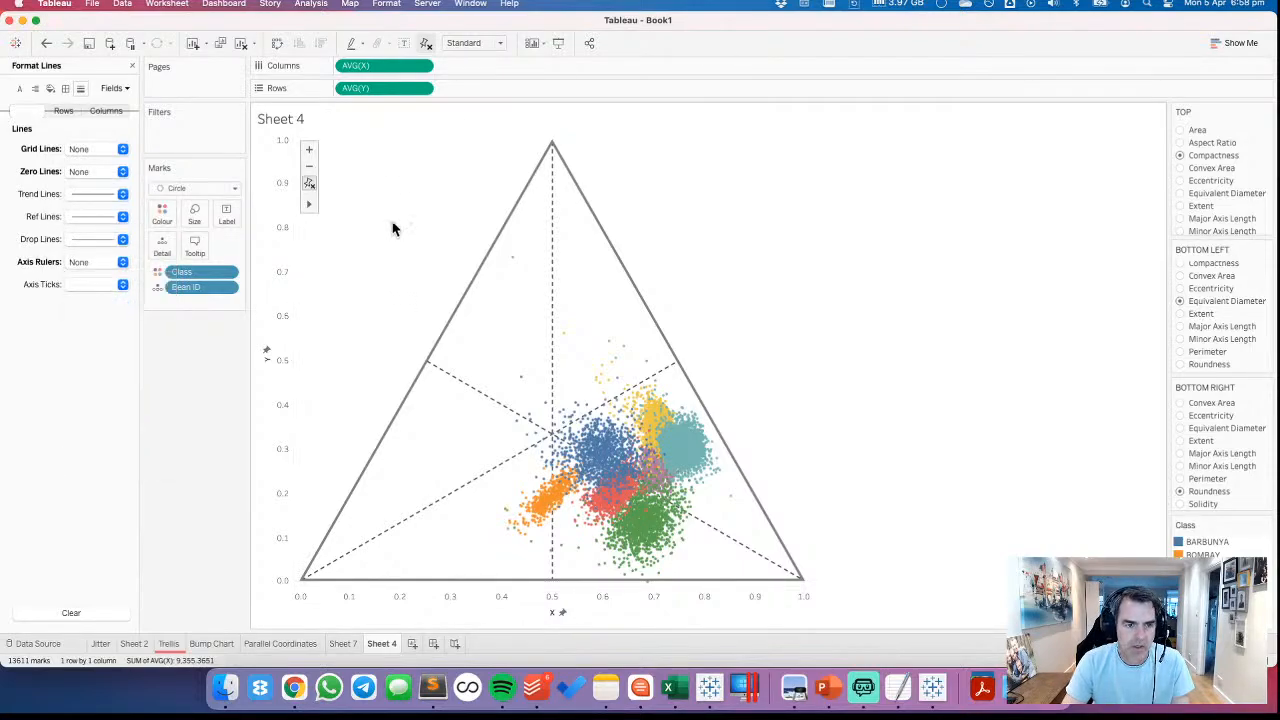
Hide the headers of both the Y axis and the X axis on the ternary plot
right_click(283, 313)
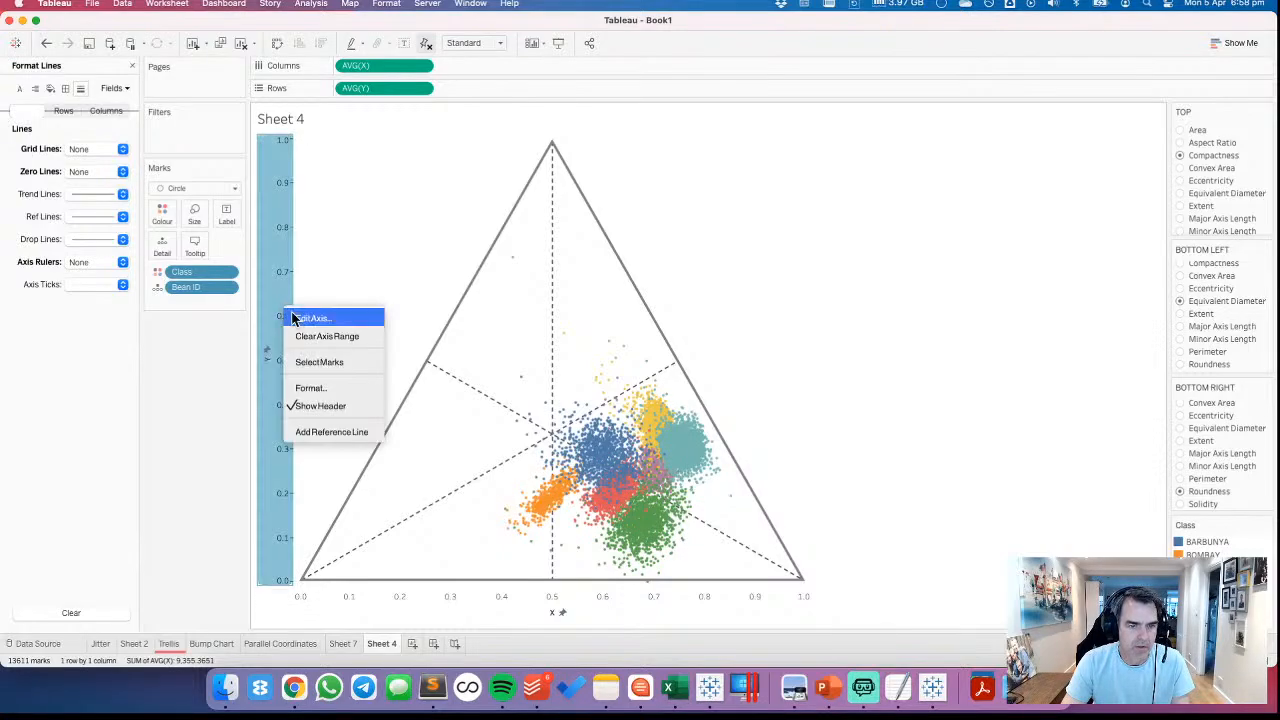
left_click(323, 405)
right_click(381, 606)
left_click(417, 568)
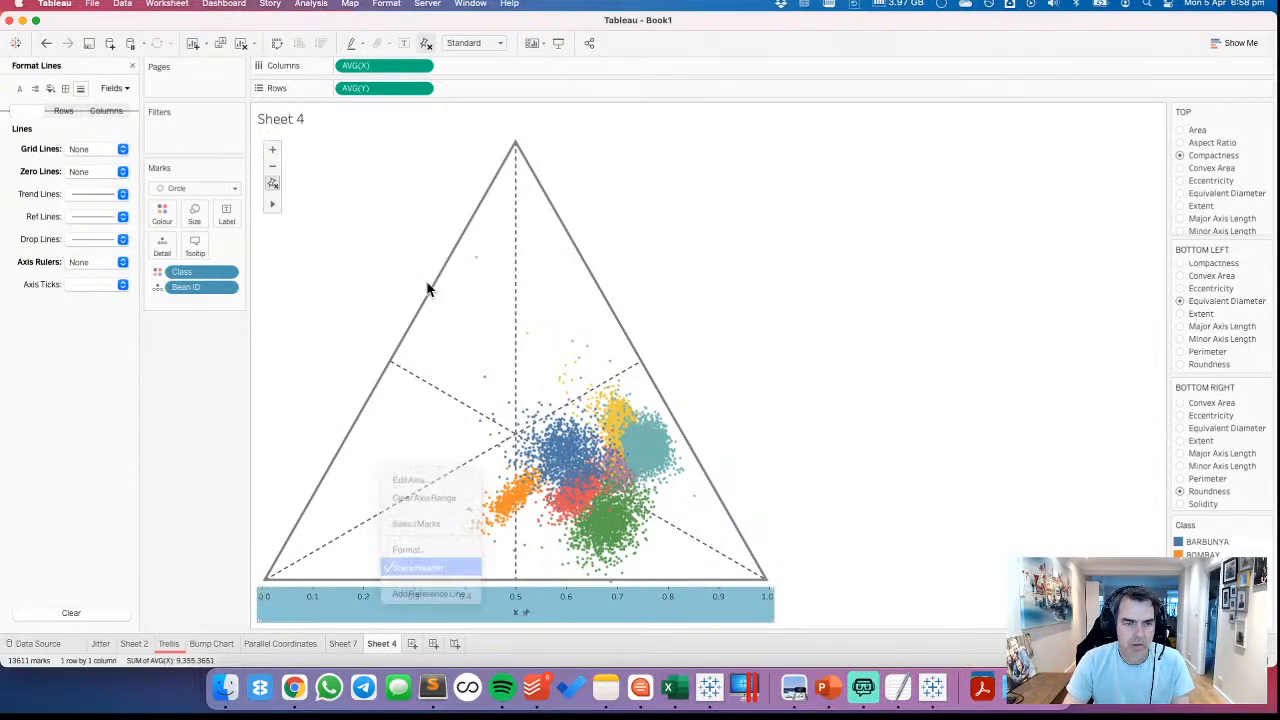
Exclude AVG(X) and AVG(Y) from the tooltip
left_click(422, 65)
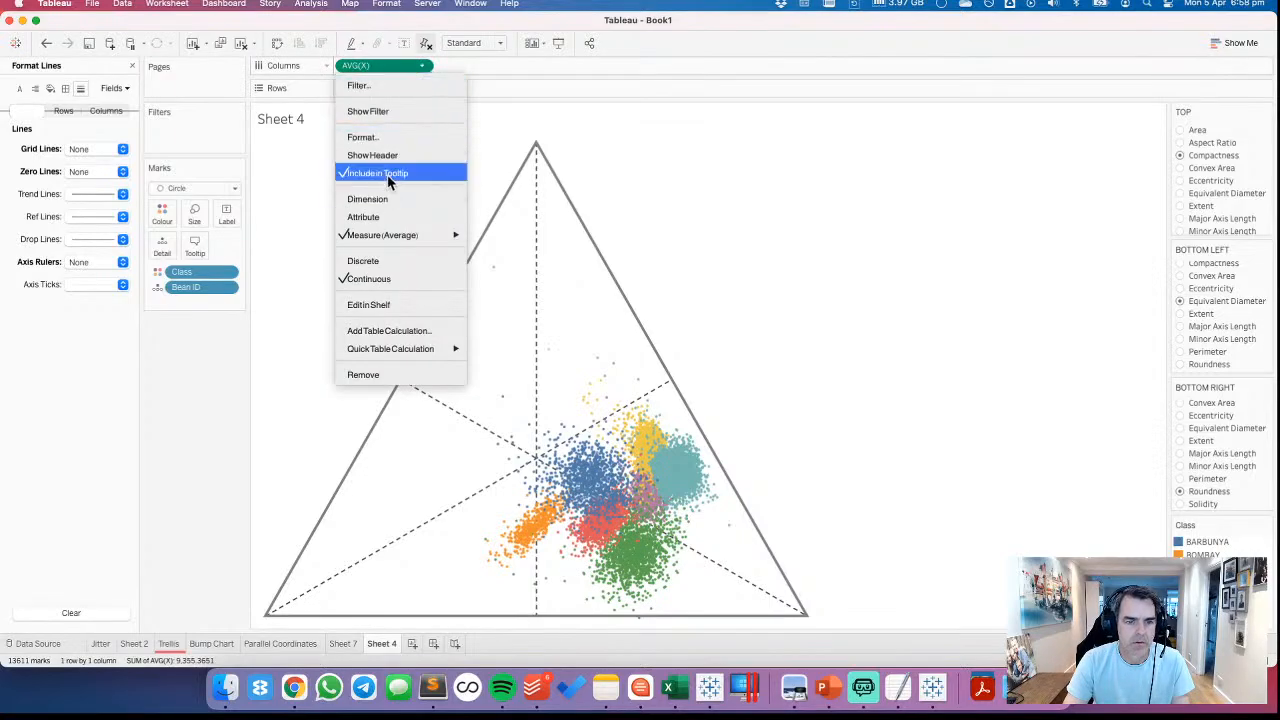
left_click(390, 176)
left_click(422, 88)
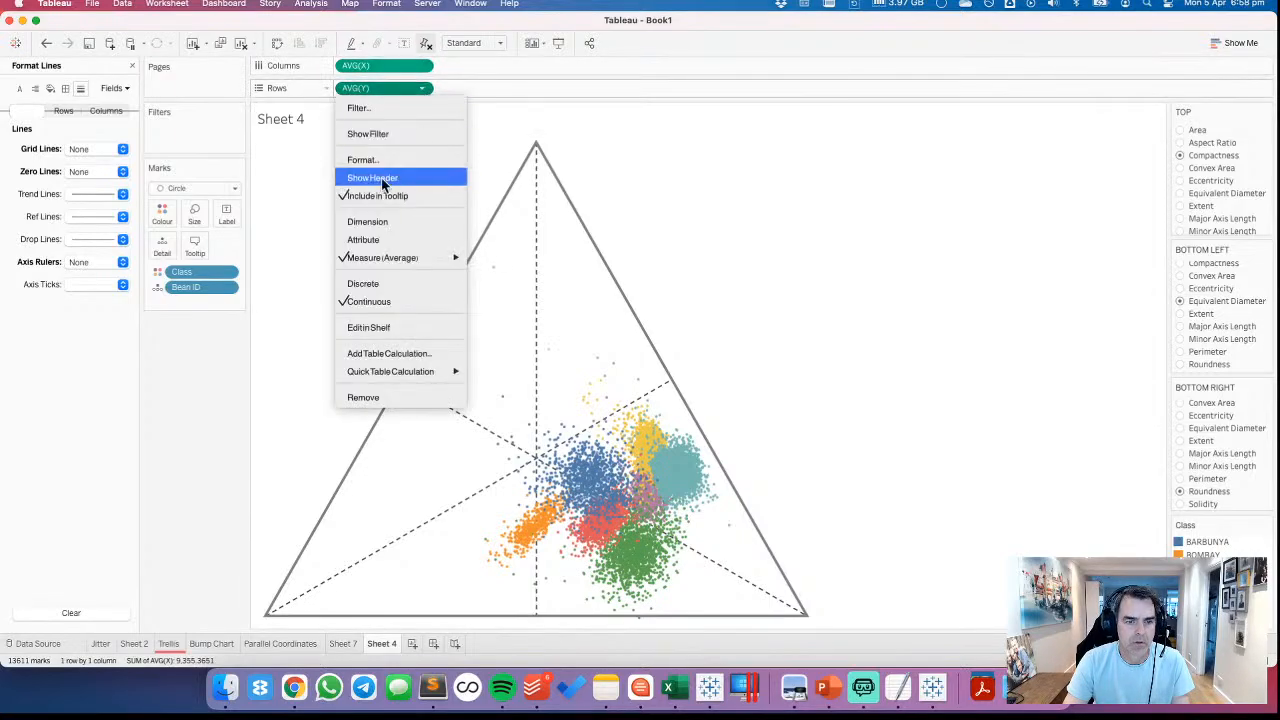
left_click(378, 197)
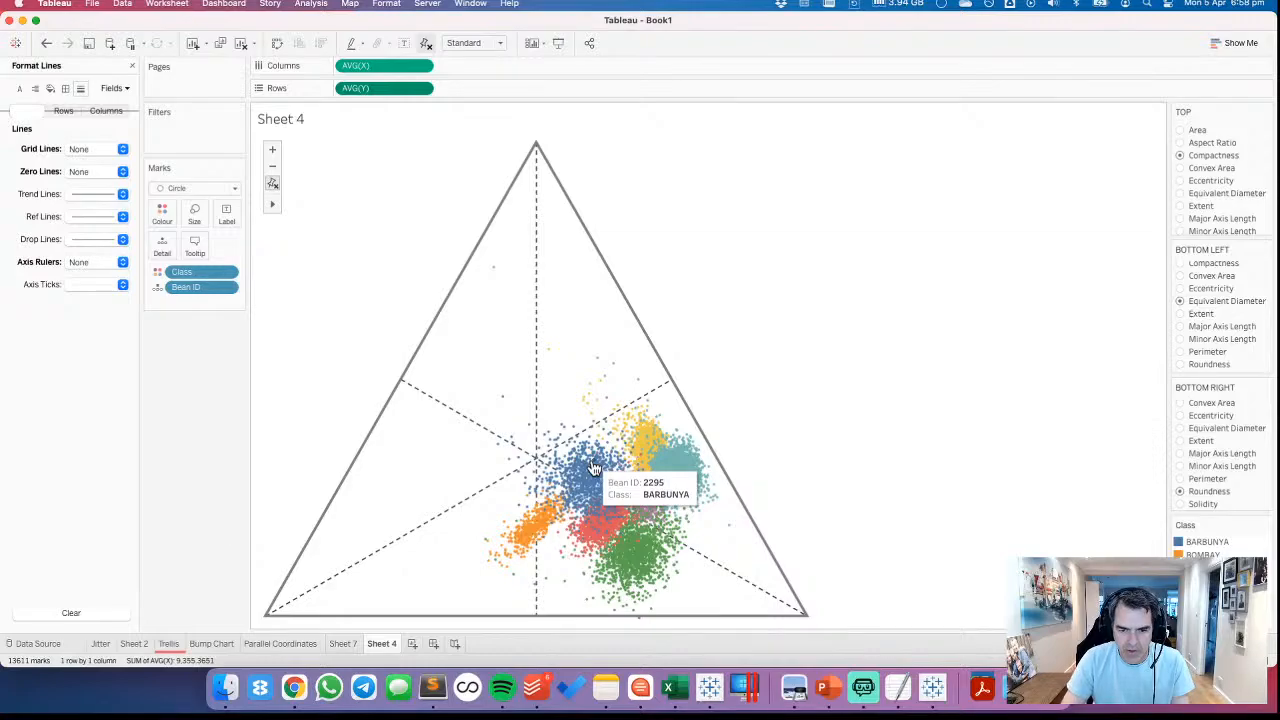
Close the line formatting and add the BL, BR and TOP fields together to the marks as detail
left_click(131, 65)
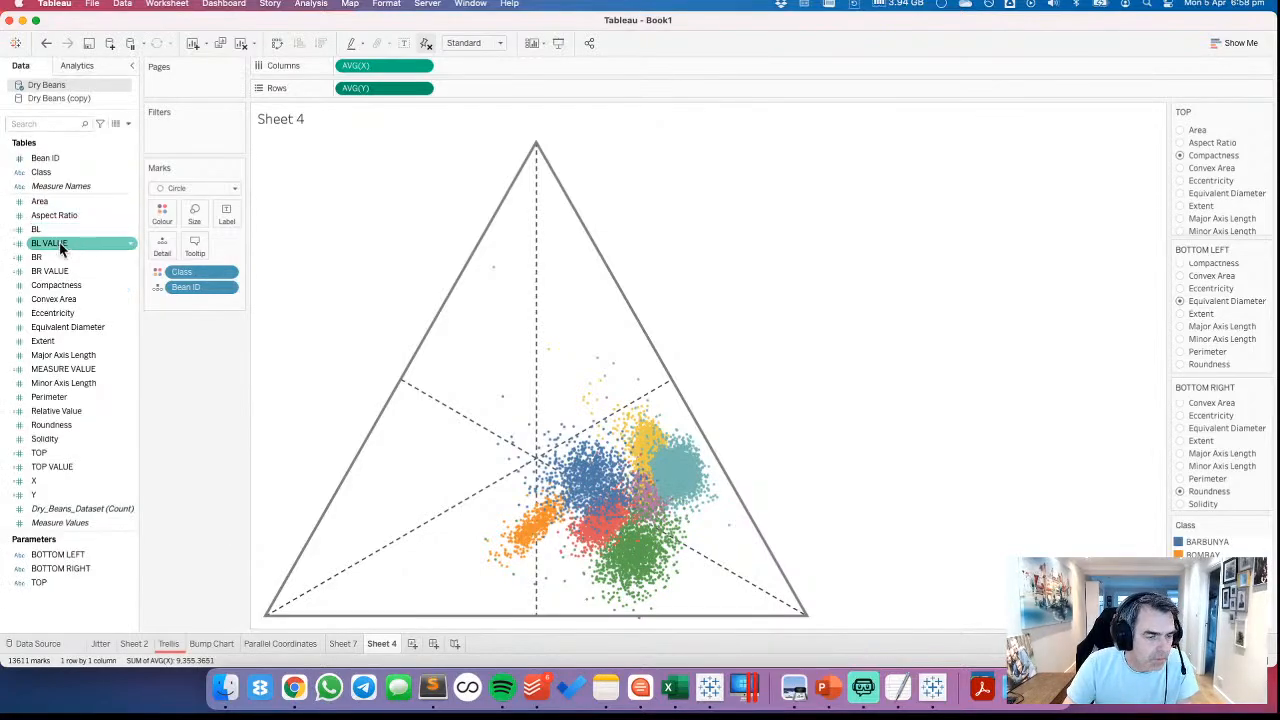
left_click(50, 230)
left_click(50, 257, "super")
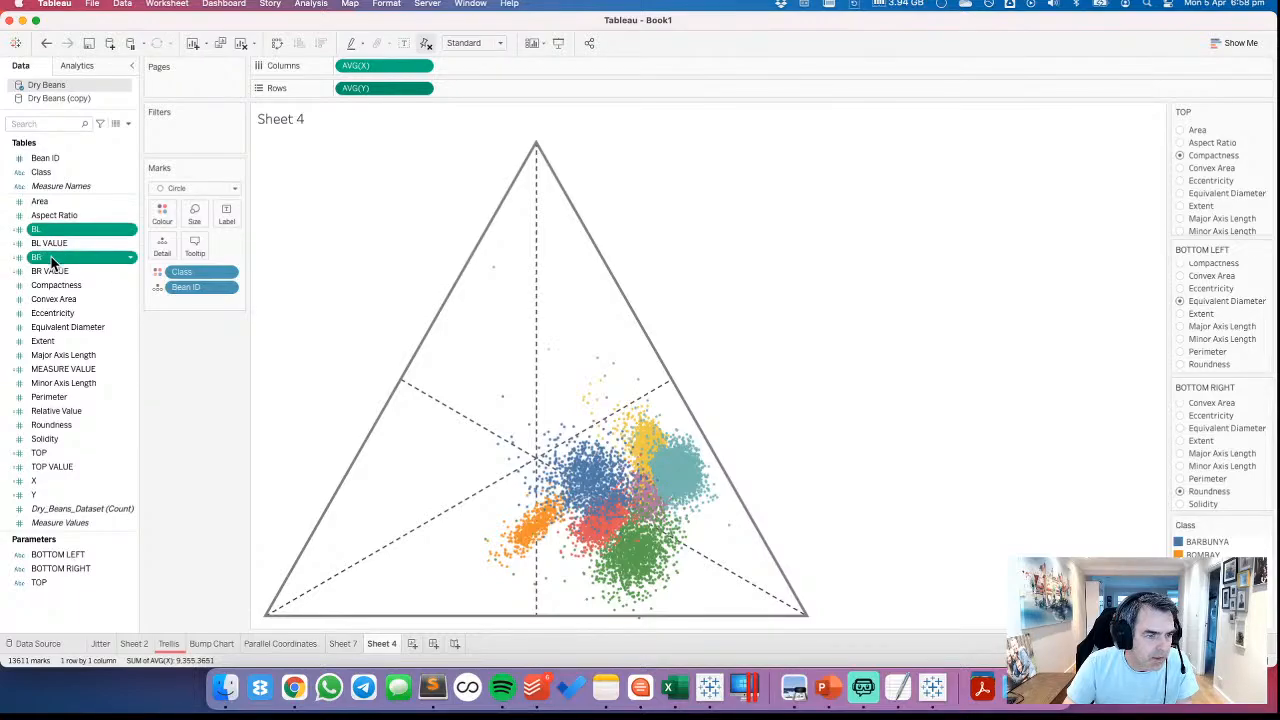
left_click(55, 453, "super")
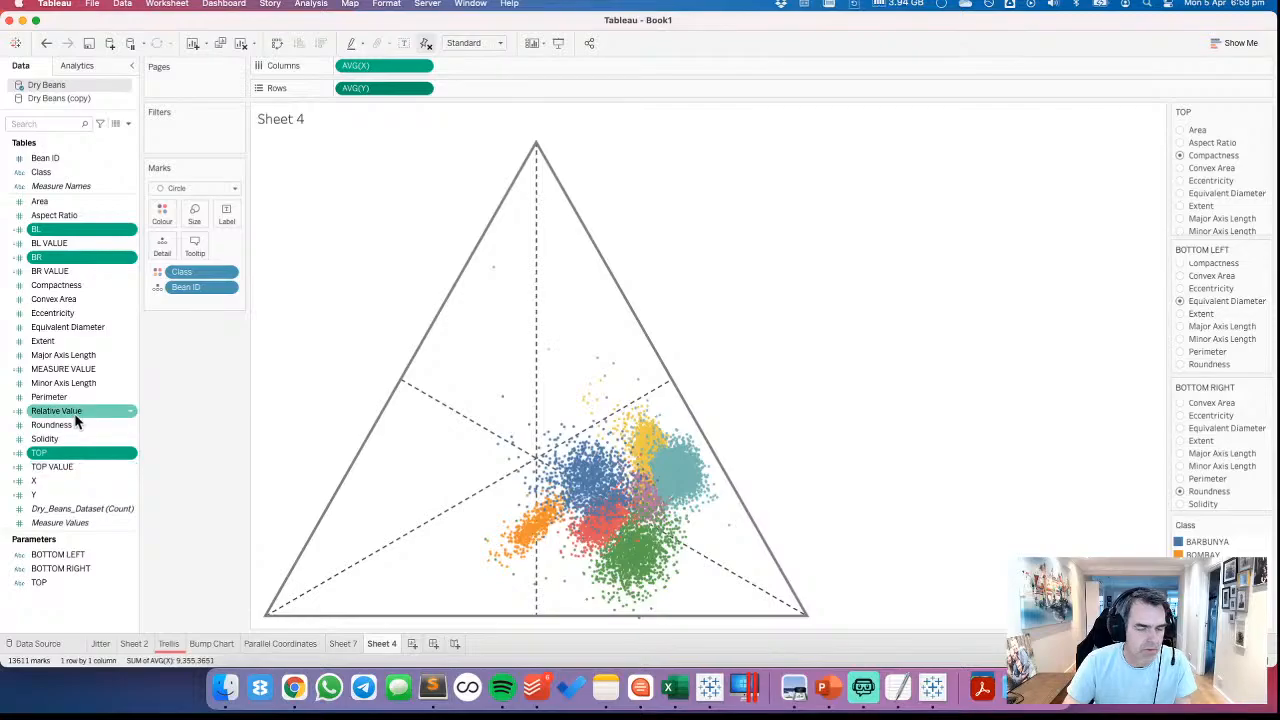
left_click_drag(67, 233, 158, 240)
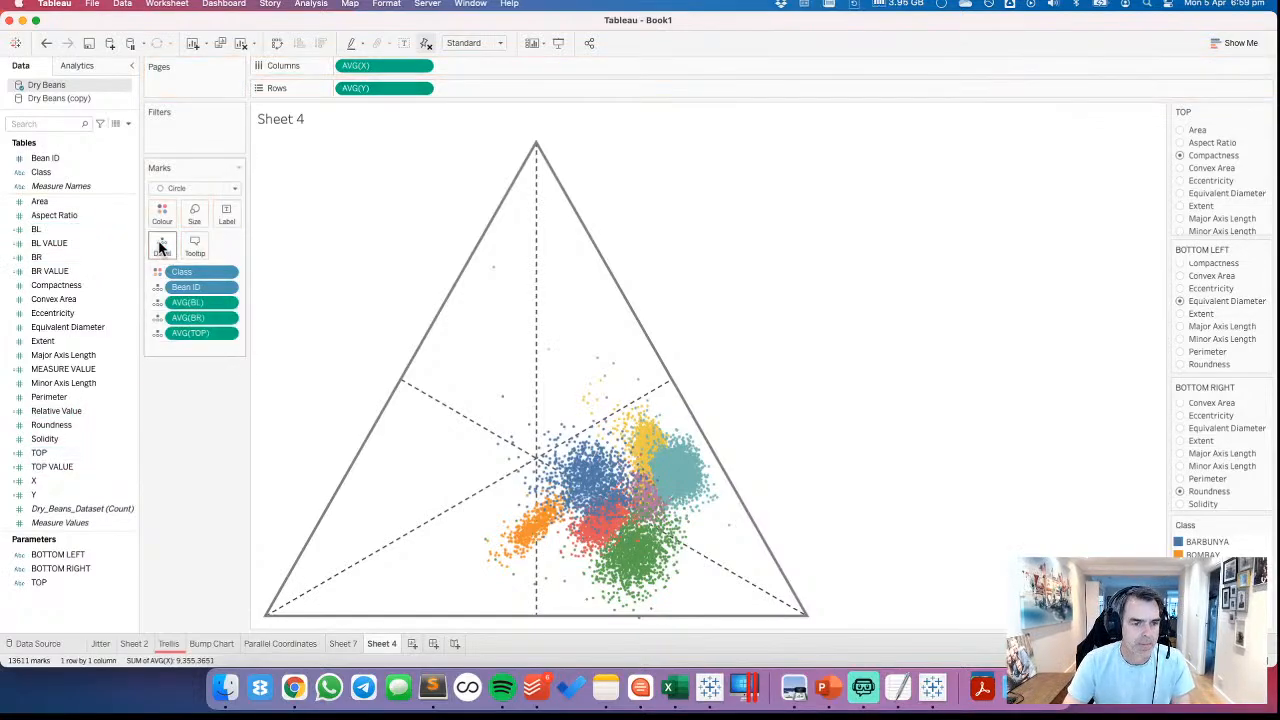
mouse_move(592, 474)
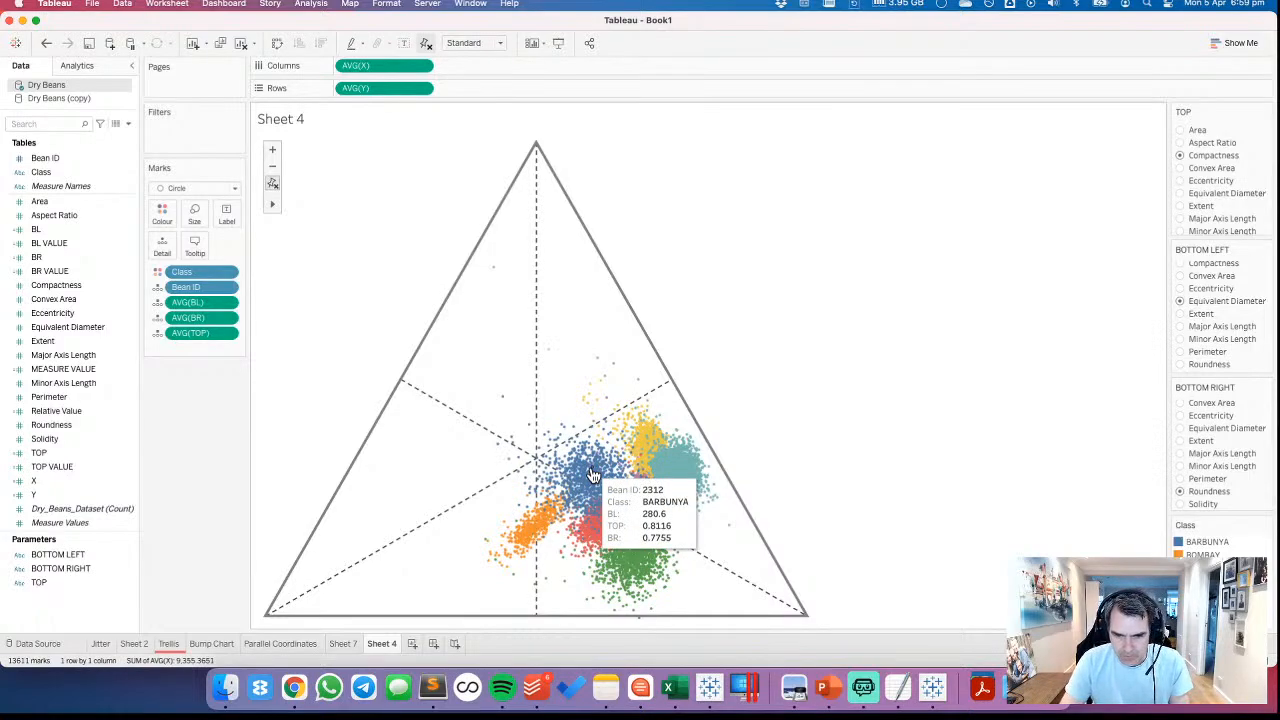
Open the tooltip for editing and shorten the Bean ID label to "Bean:" directly before its field value
left_click(195, 247)
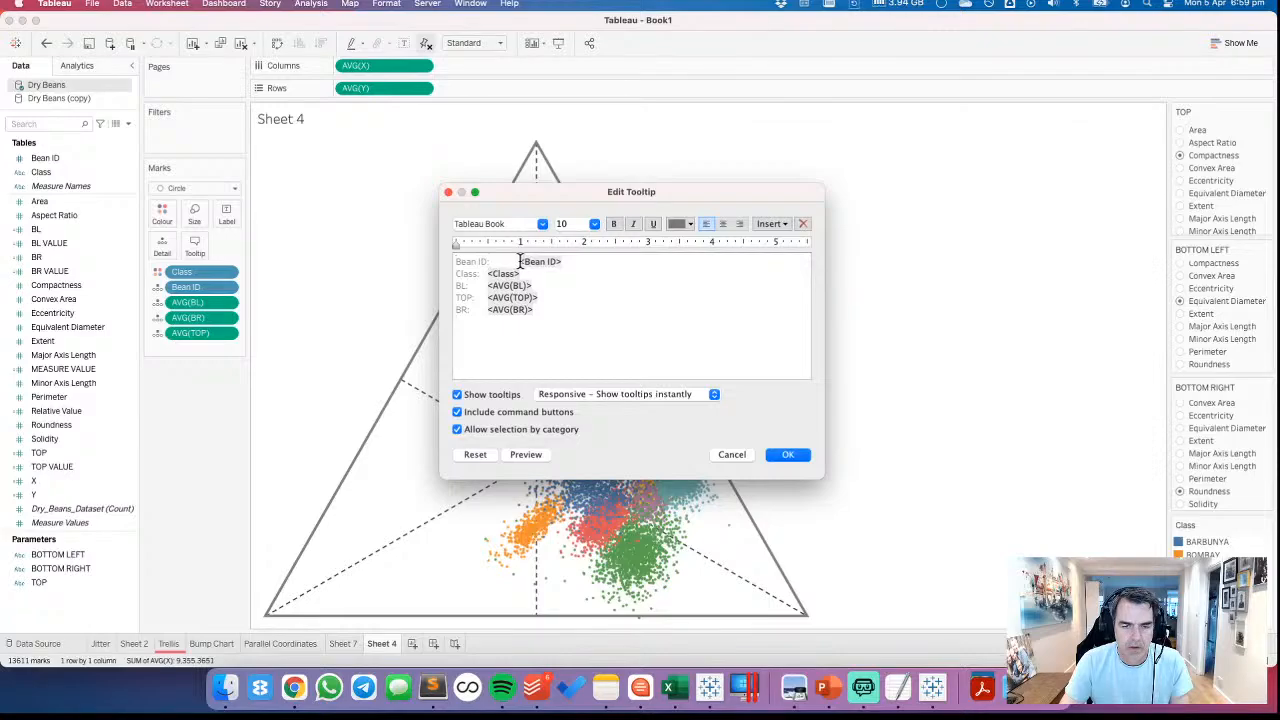
left_click_drag(520, 261, 456, 261)
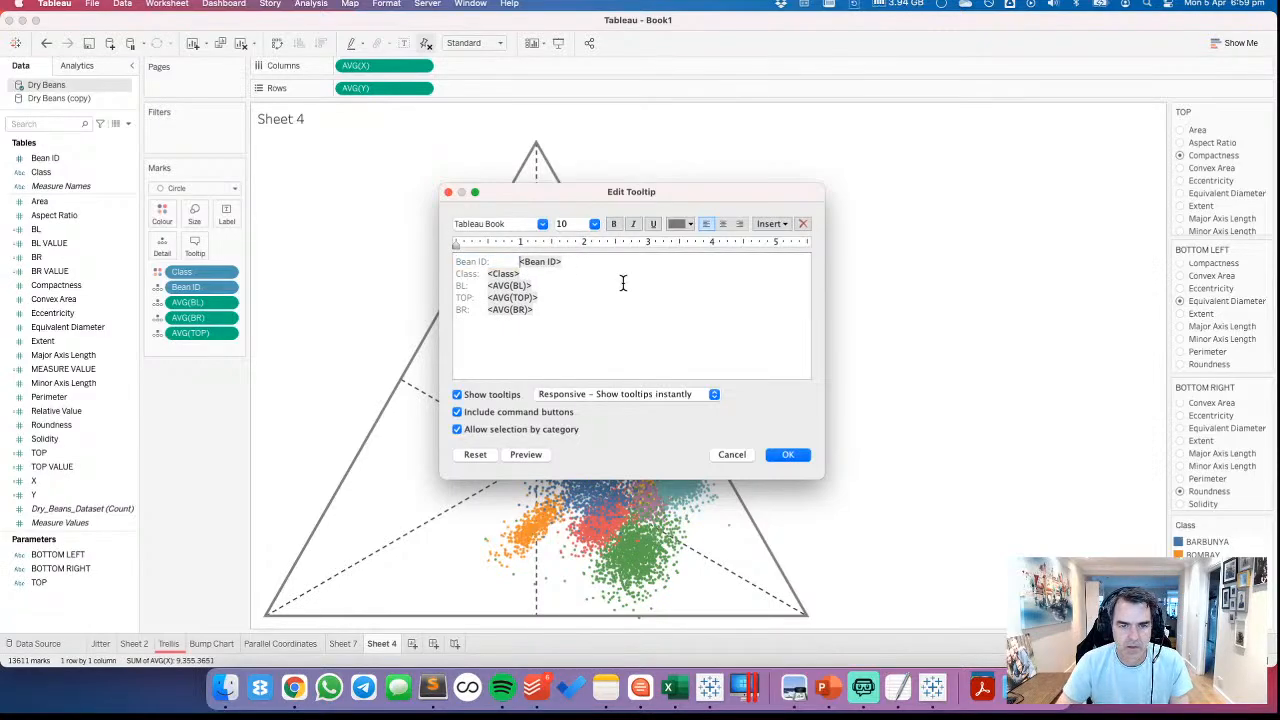
key("BackSpace")
key("BackSpace")
type("|")
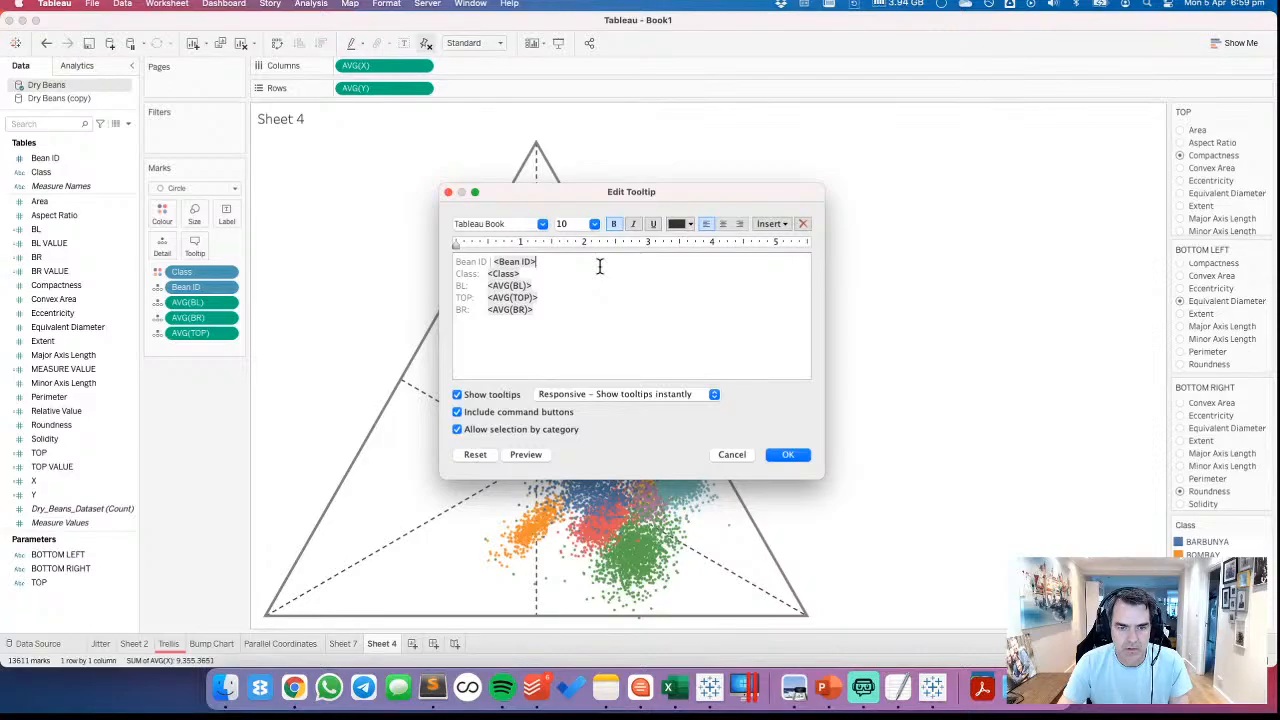
left_click(492, 262)
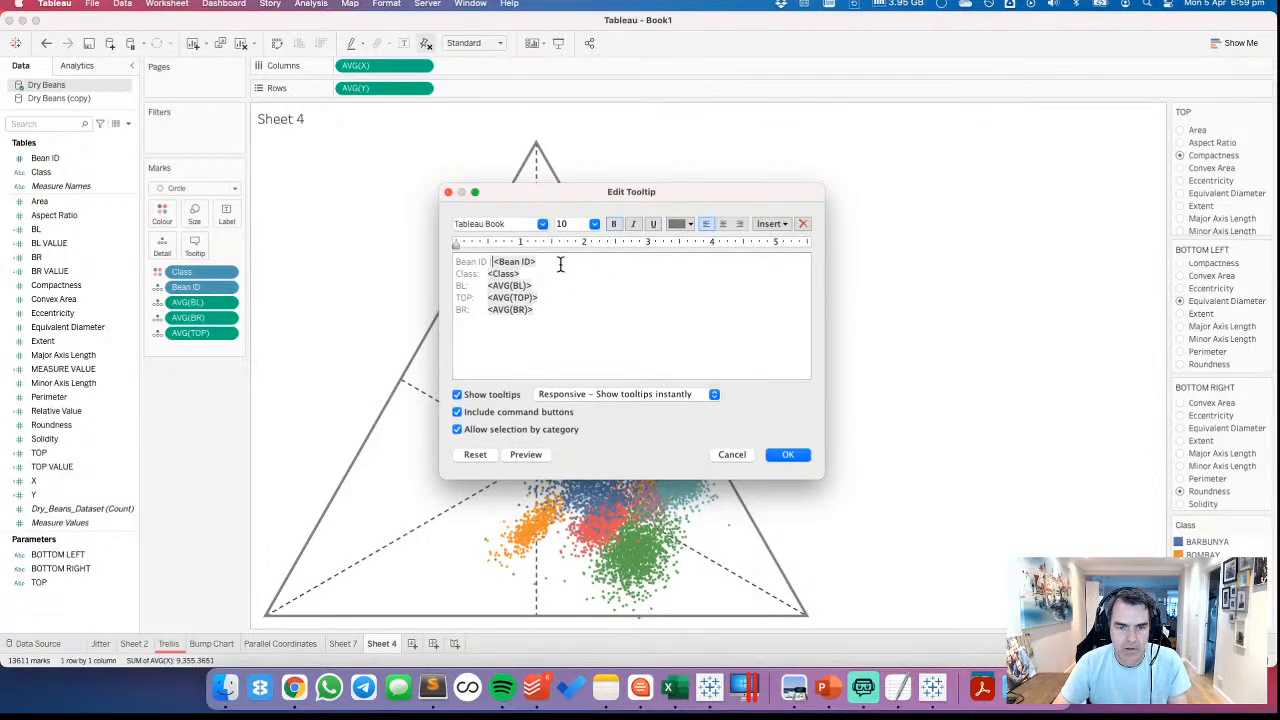
key("BackSpace")
key("BackSpace")
key("BackSpace")
key("BackSpace")
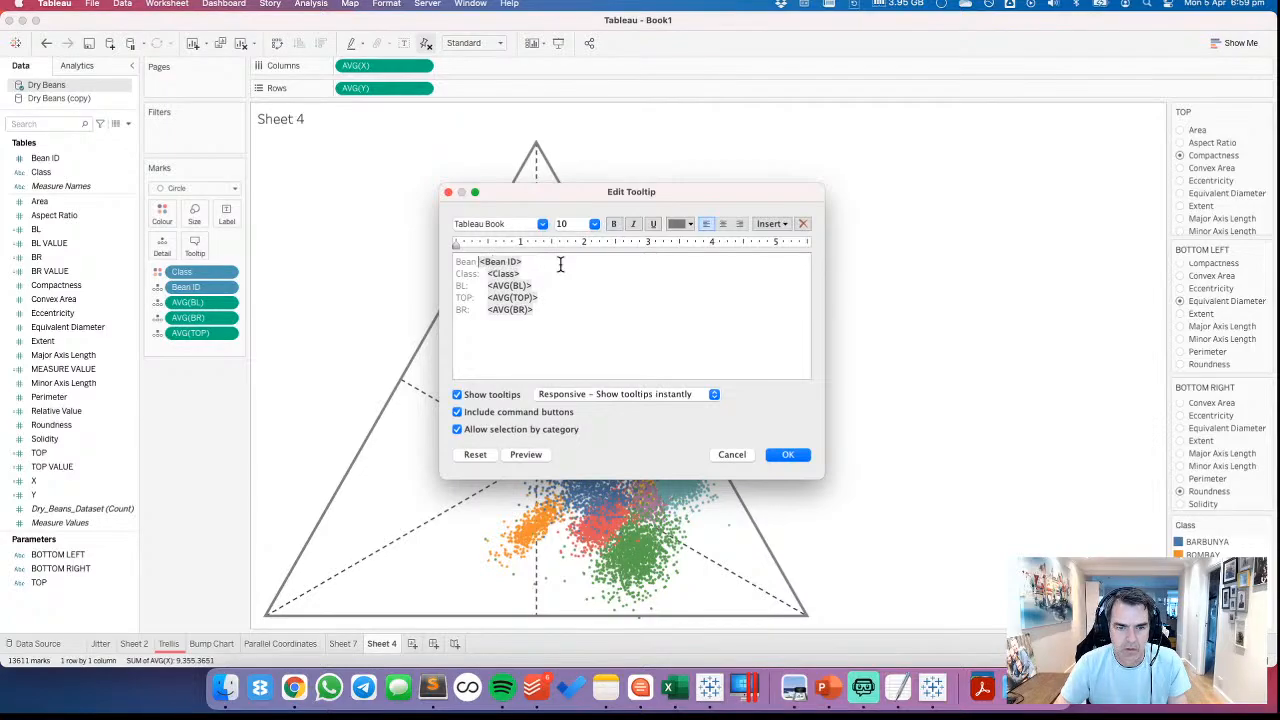
type(":")
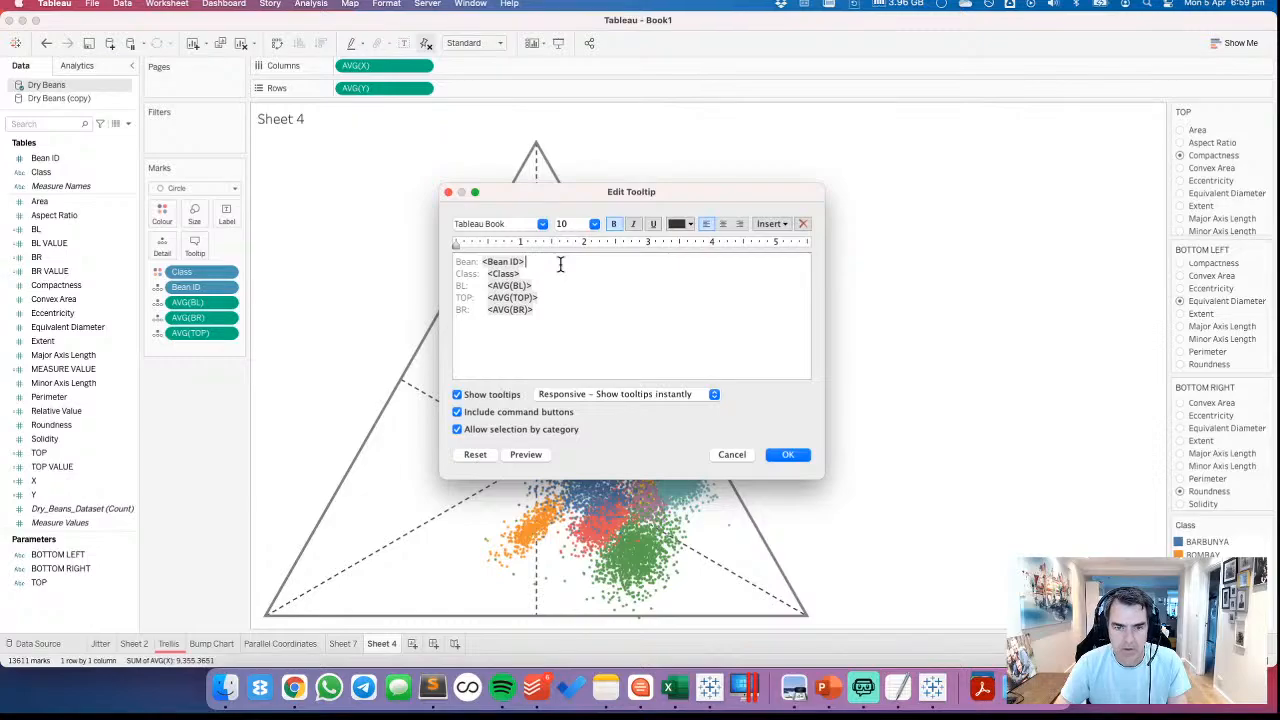
key("Right")
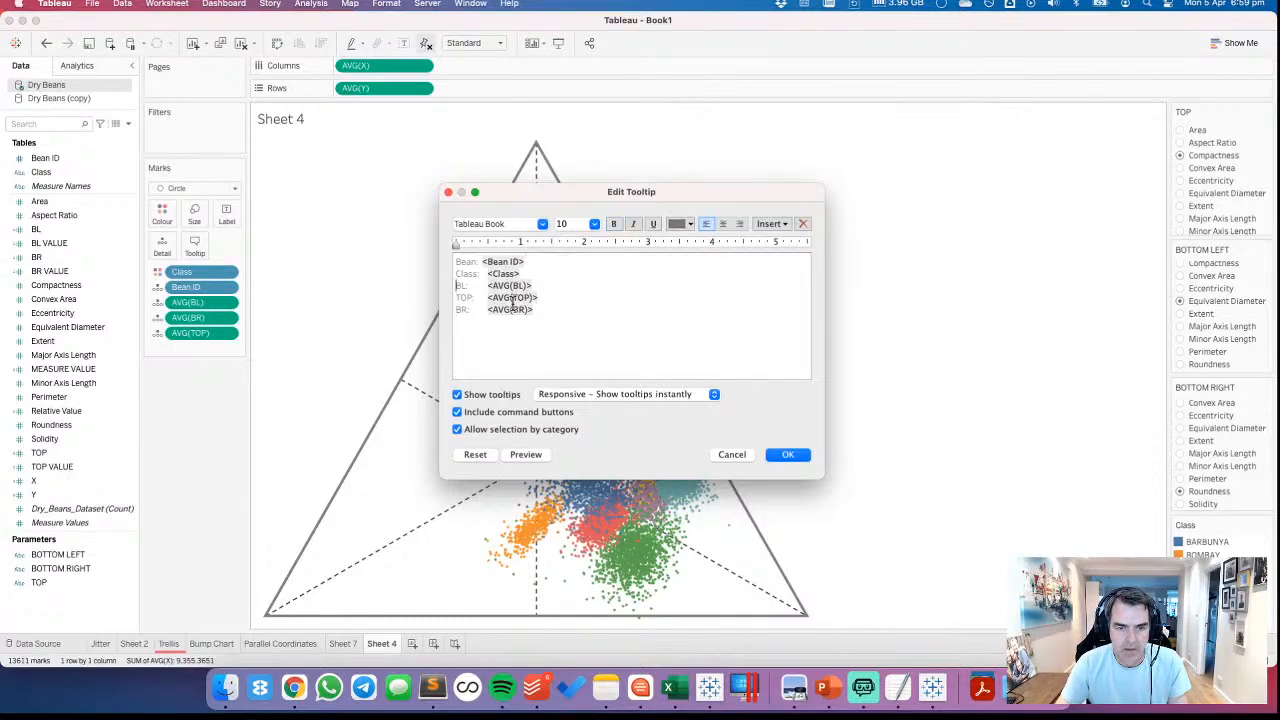
Replace the tooltip's BL, TOP and BR labels with the BOTTOM LEFT, TOP and BOTTOM RIGHT parameters
left_click_drag(469, 286, 452, 286)
left_click(768, 223)
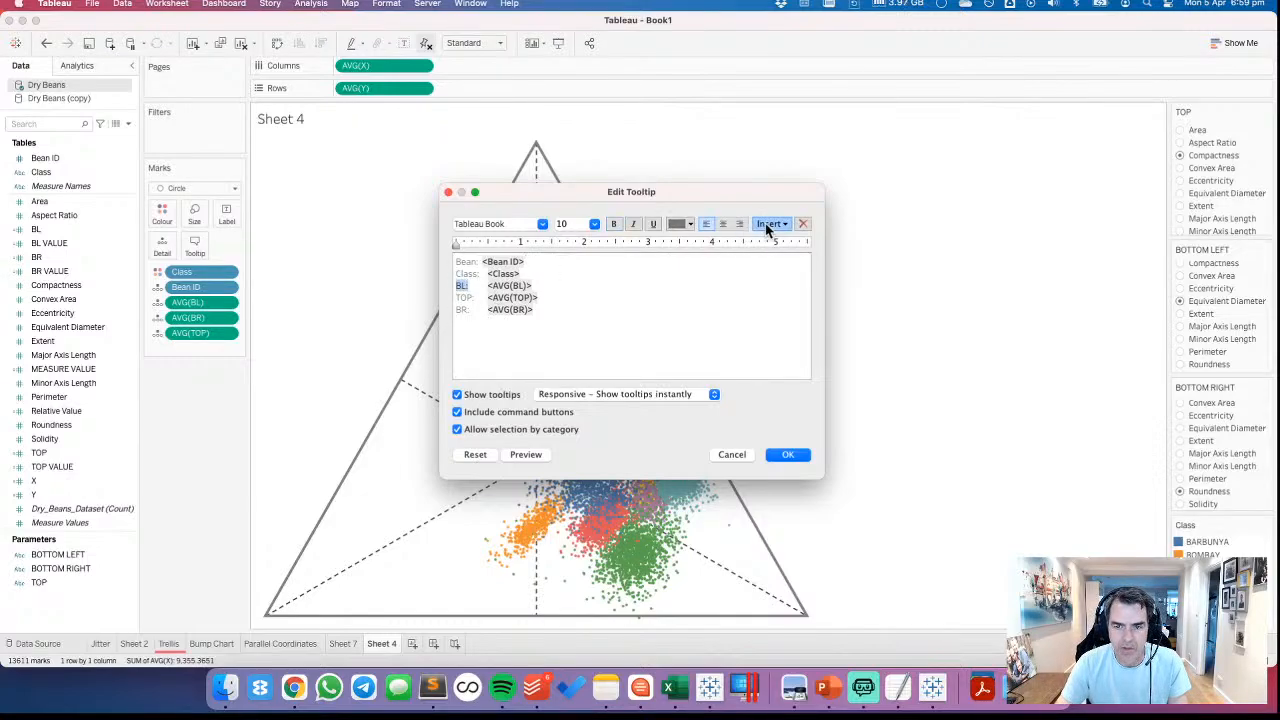
left_click(815, 458)
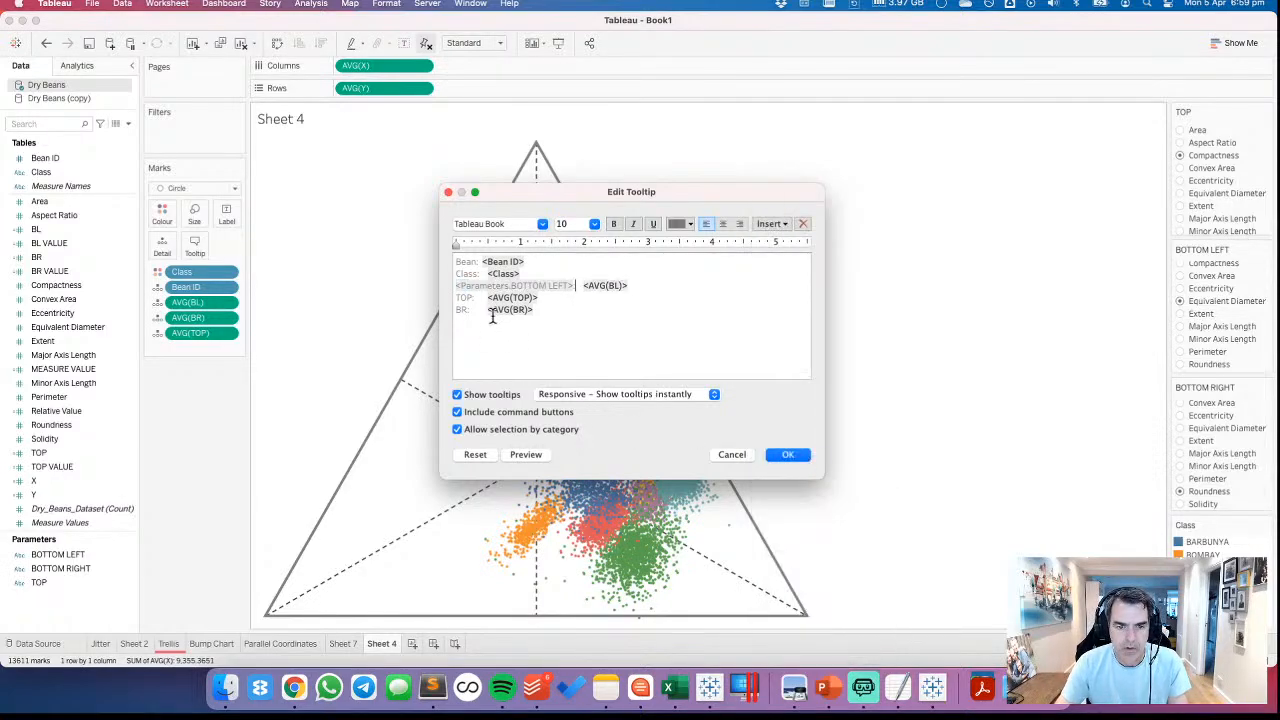
left_click_drag(457, 297, 474, 298)
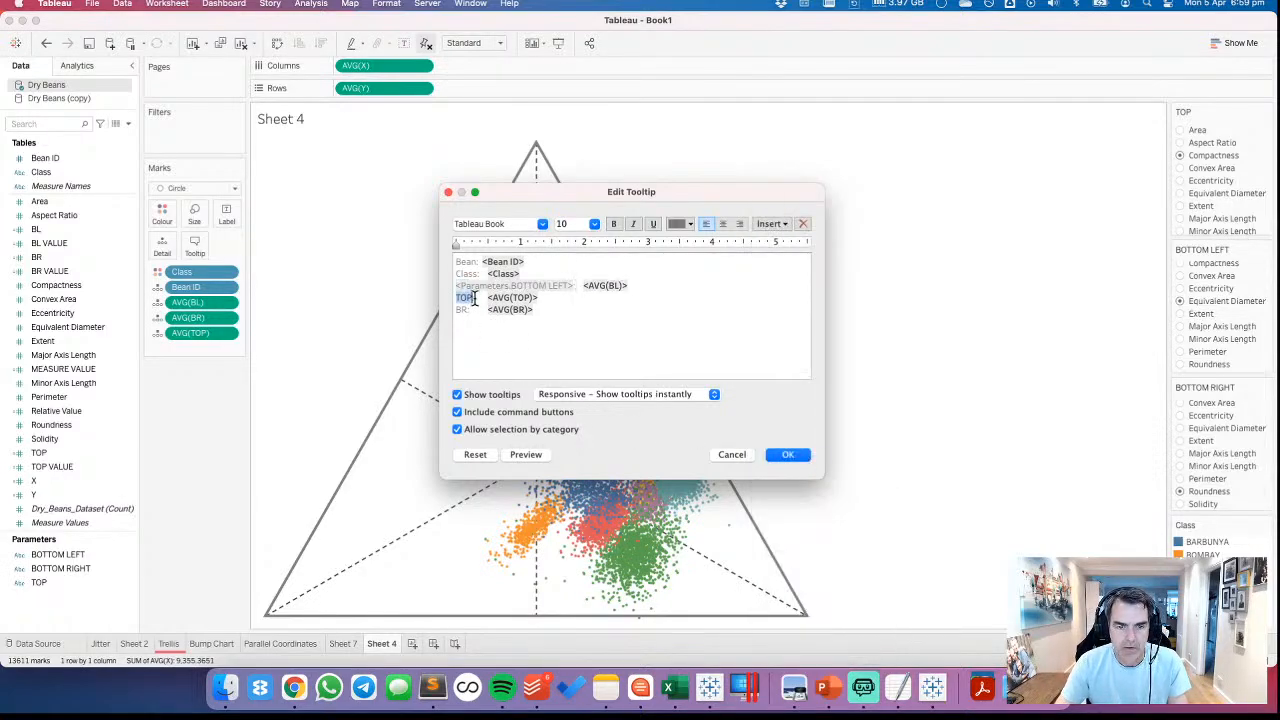
left_click(770, 223)
left_click(826, 494)
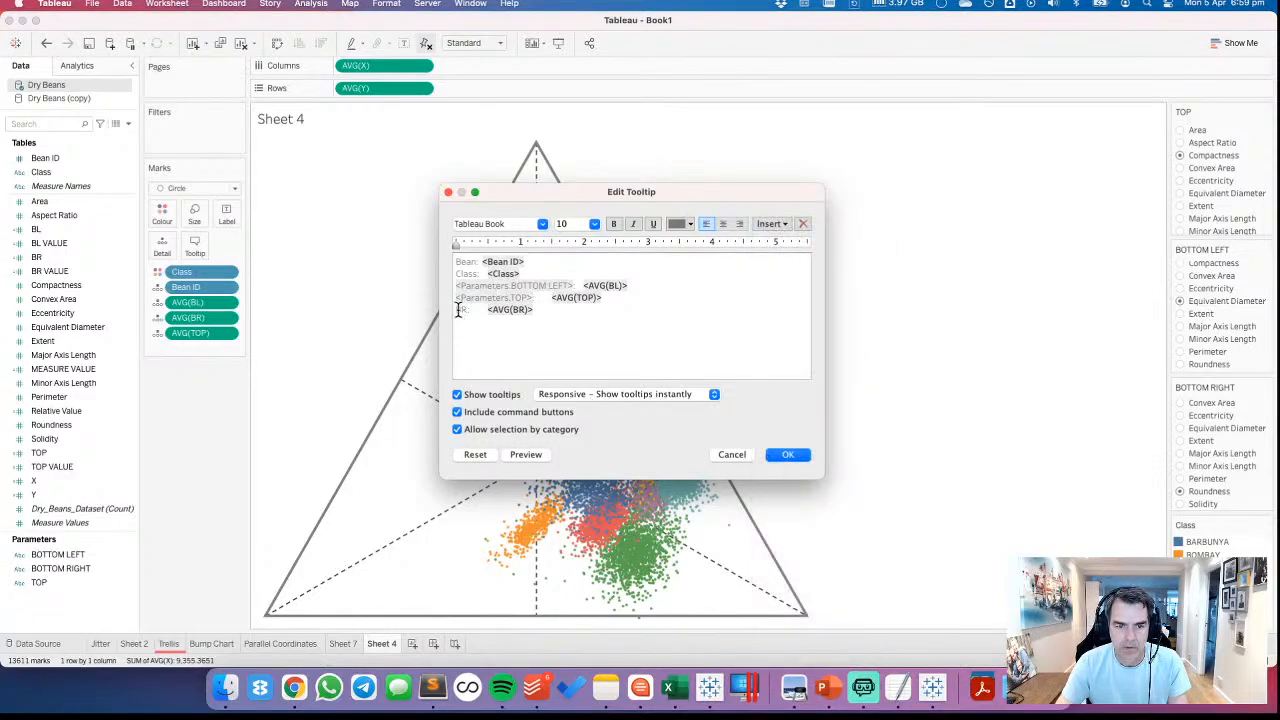
left_click_drag(456, 310, 469, 310)
left_click(778, 230)
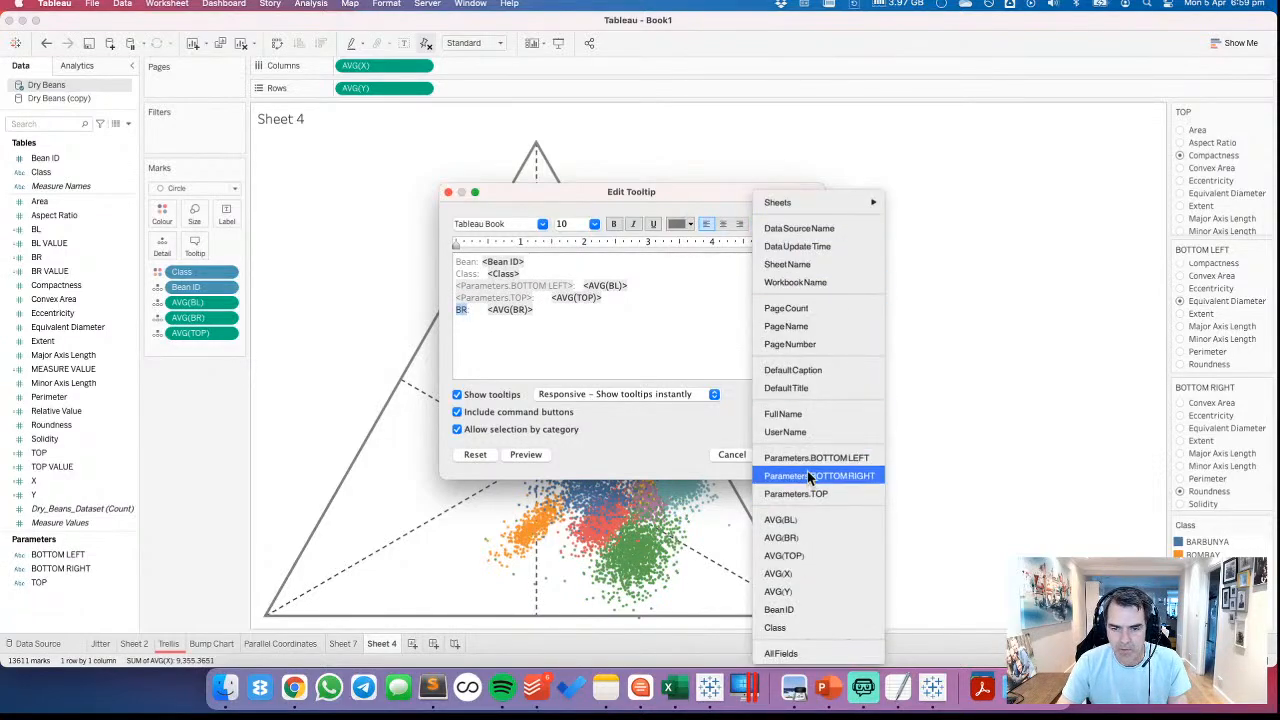
left_click(832, 476)
Move the TOP parameter line above the BOTTOM LEFT line, exclude command buttons from the tooltip, and apply the edits
key("Right")
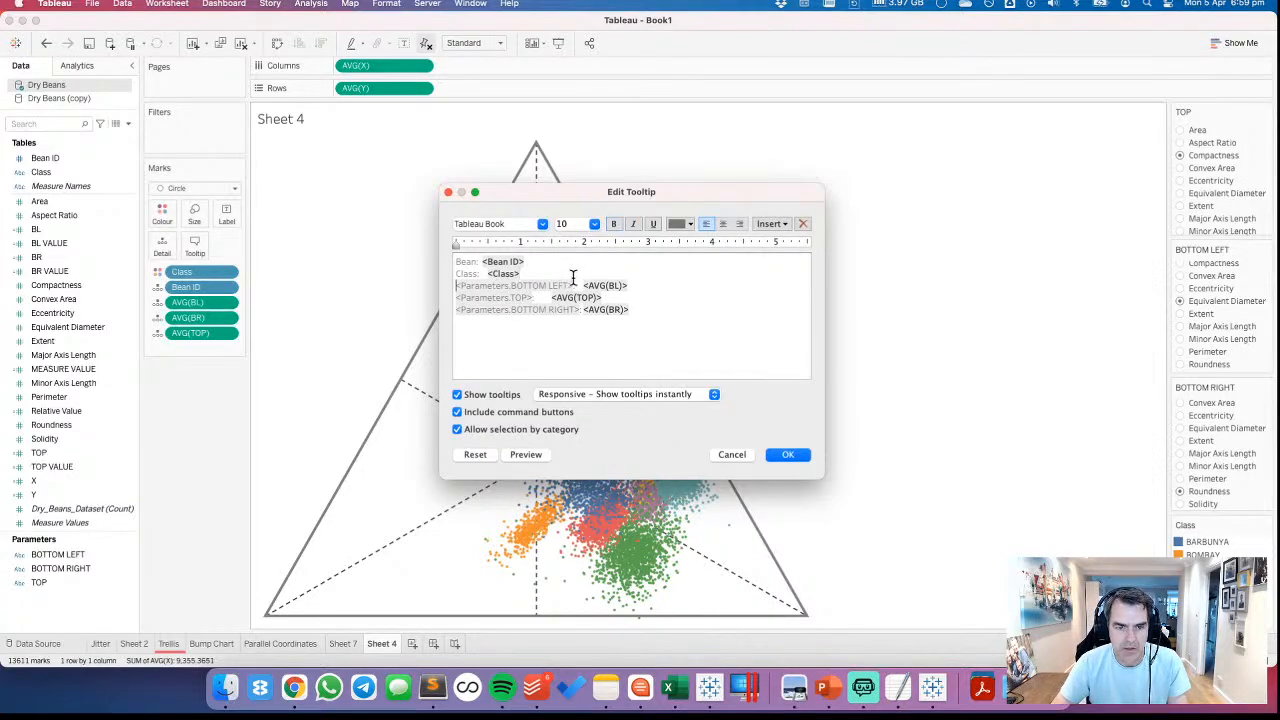
key("shift+Down")
key("super+x")
key("Up")
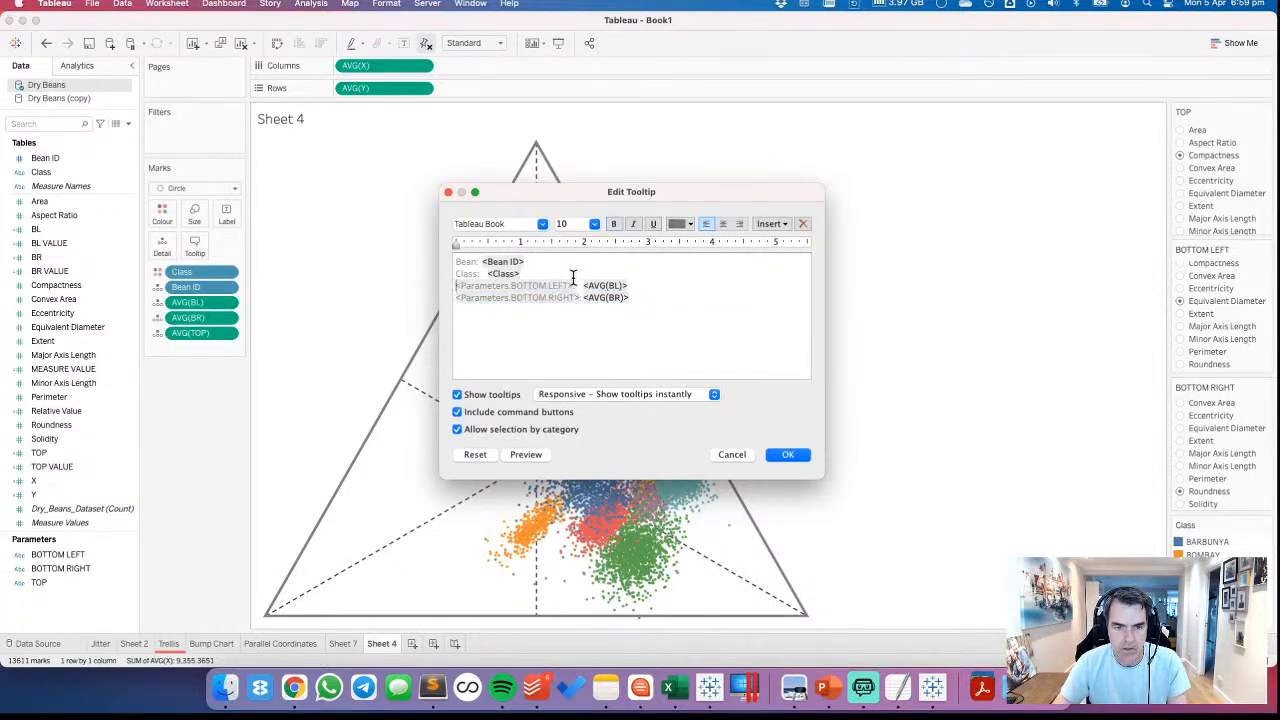
key("super+v")
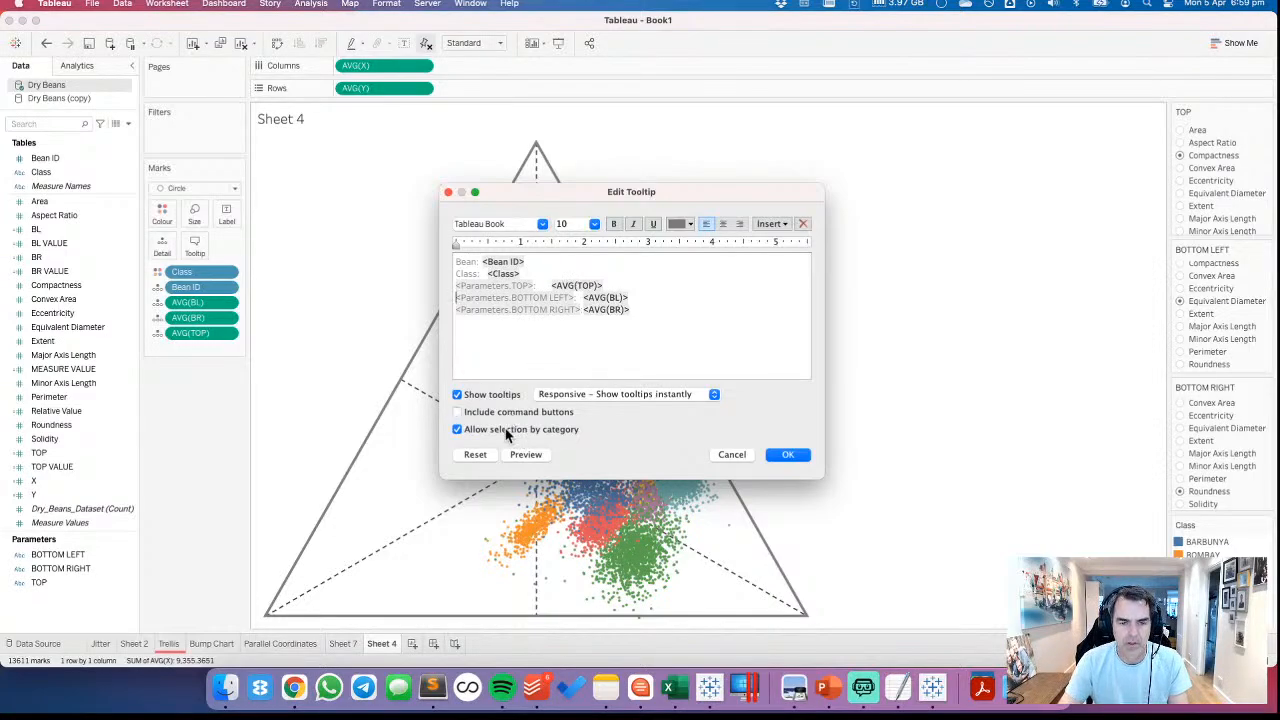
left_click(790, 456)
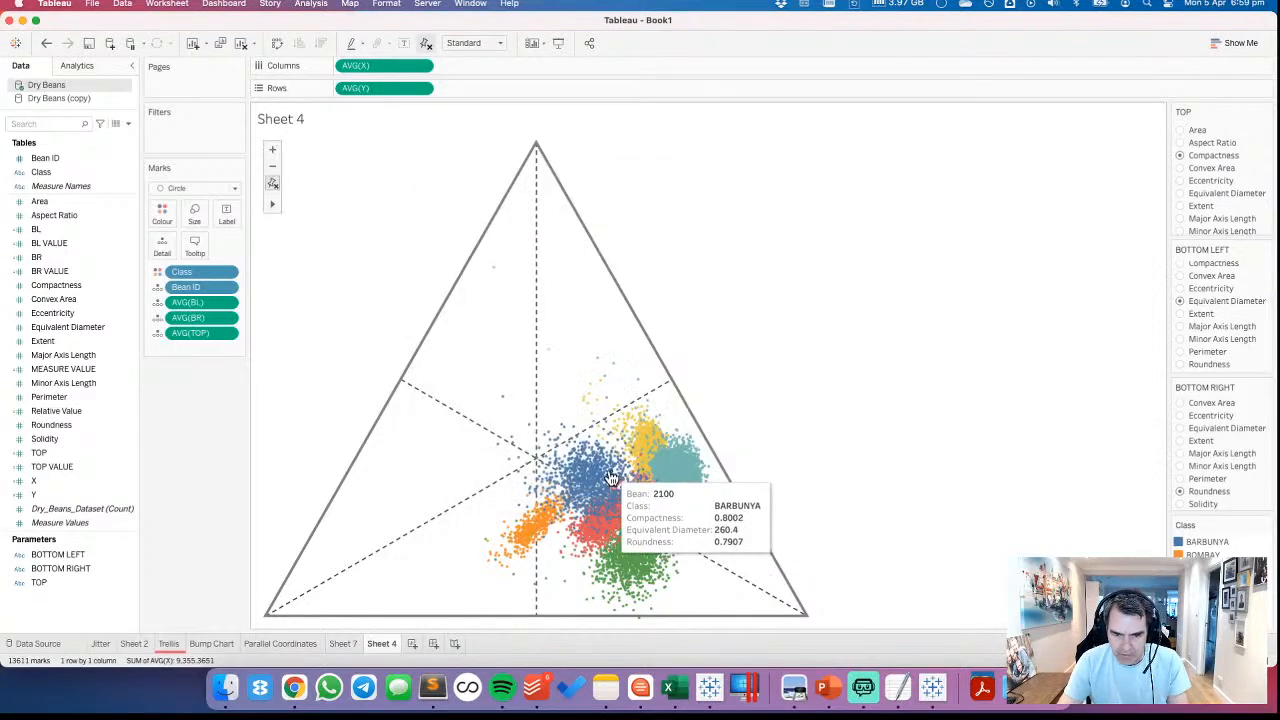
mouse_move(612, 478)
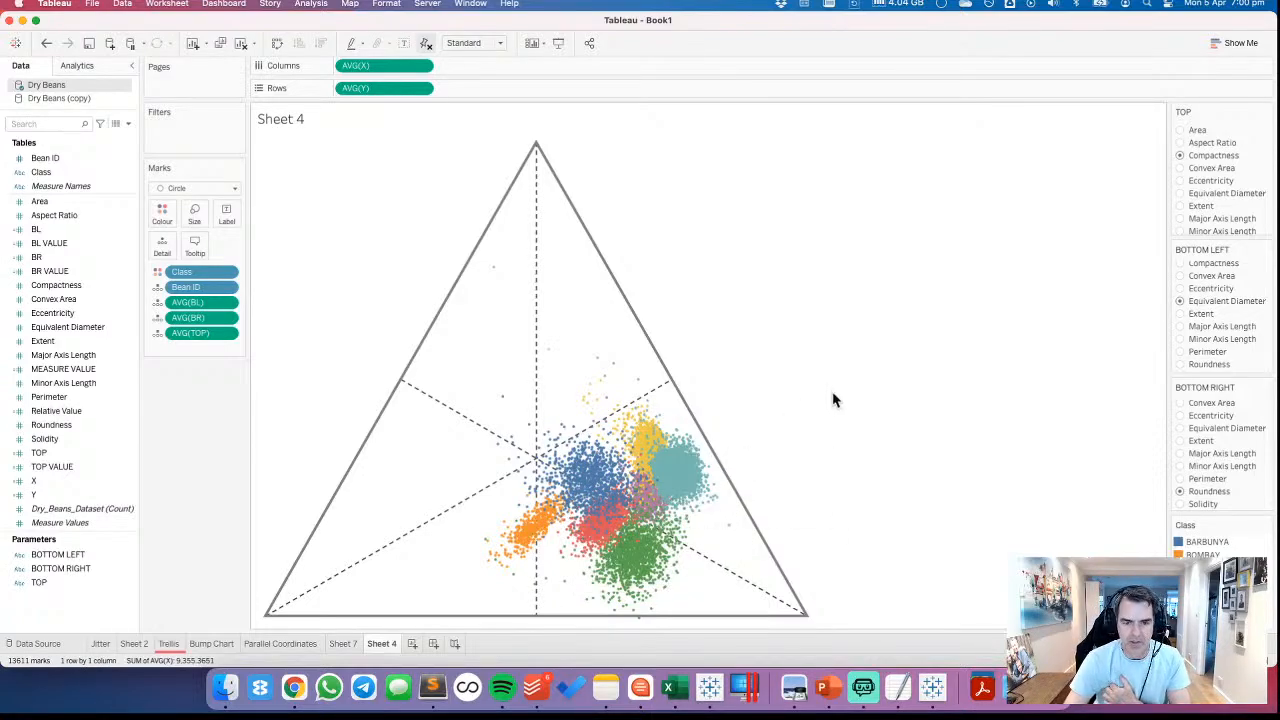
Start a new parameter named HIGHLIGHT CLASS with the String data type
right_click(67, 614)
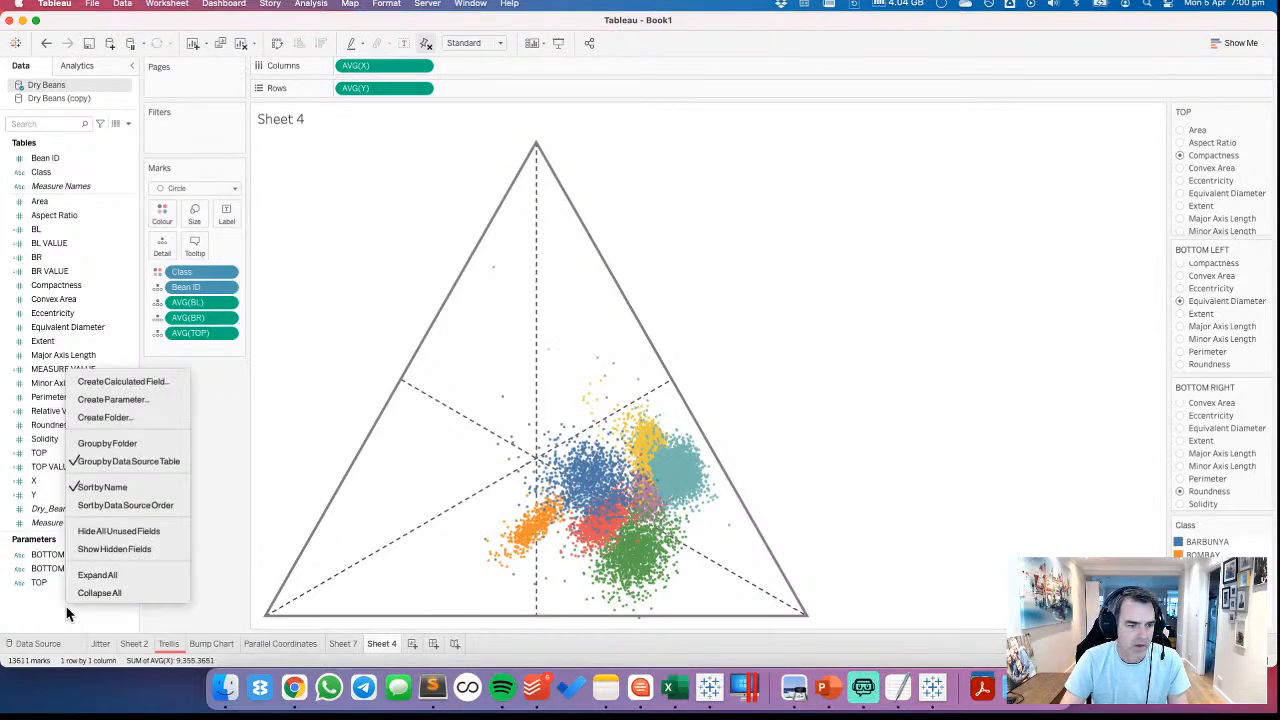
left_click(113, 400)
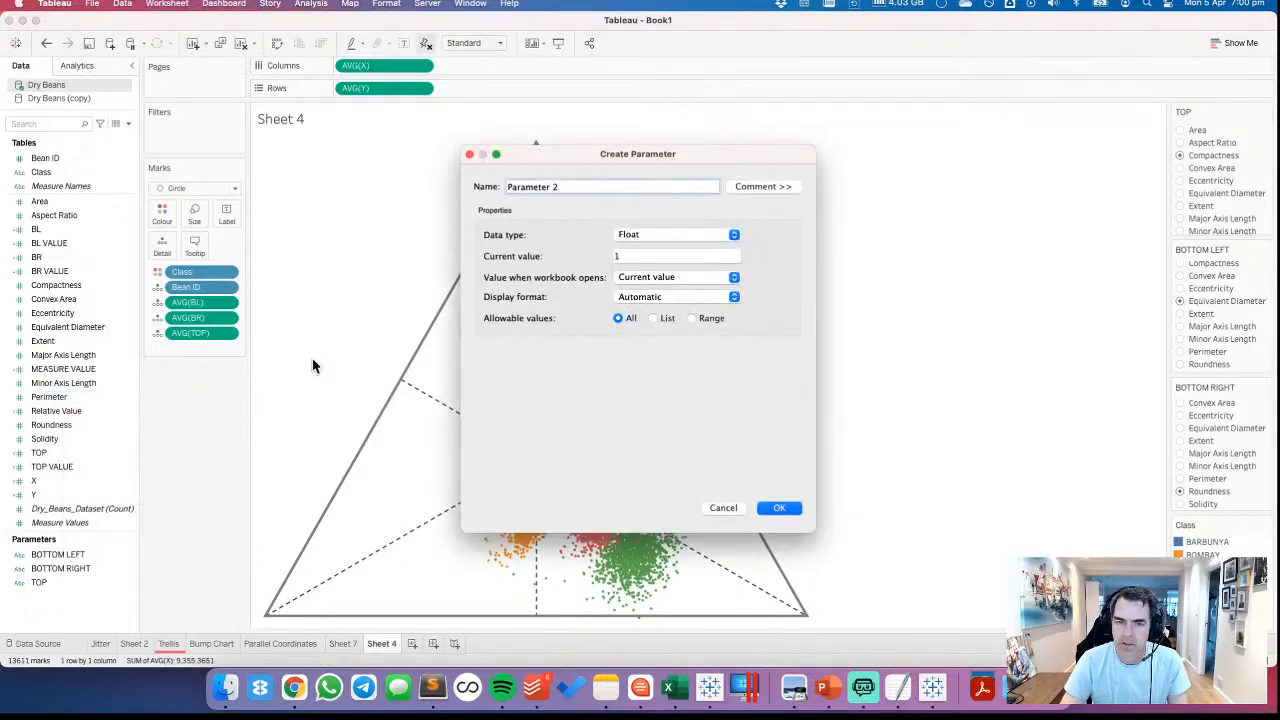
left_click_drag(579, 187, 393, 188)
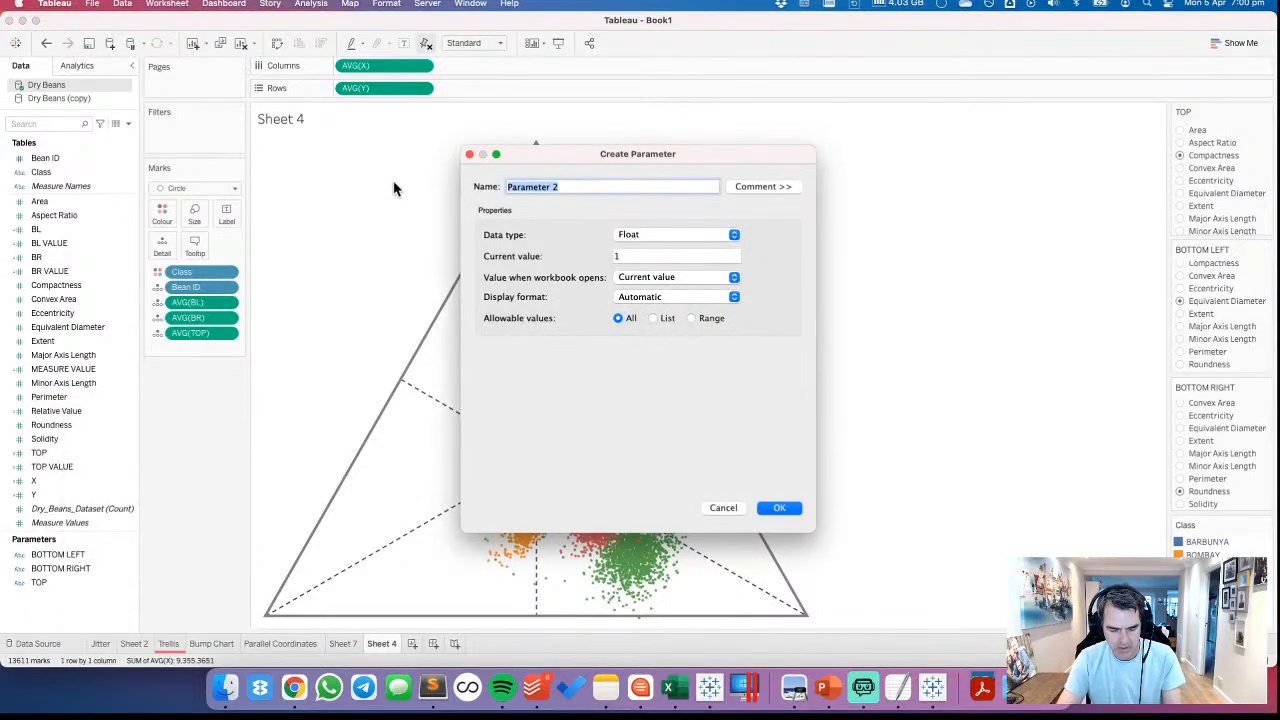
type("HIGHLIGHT C")
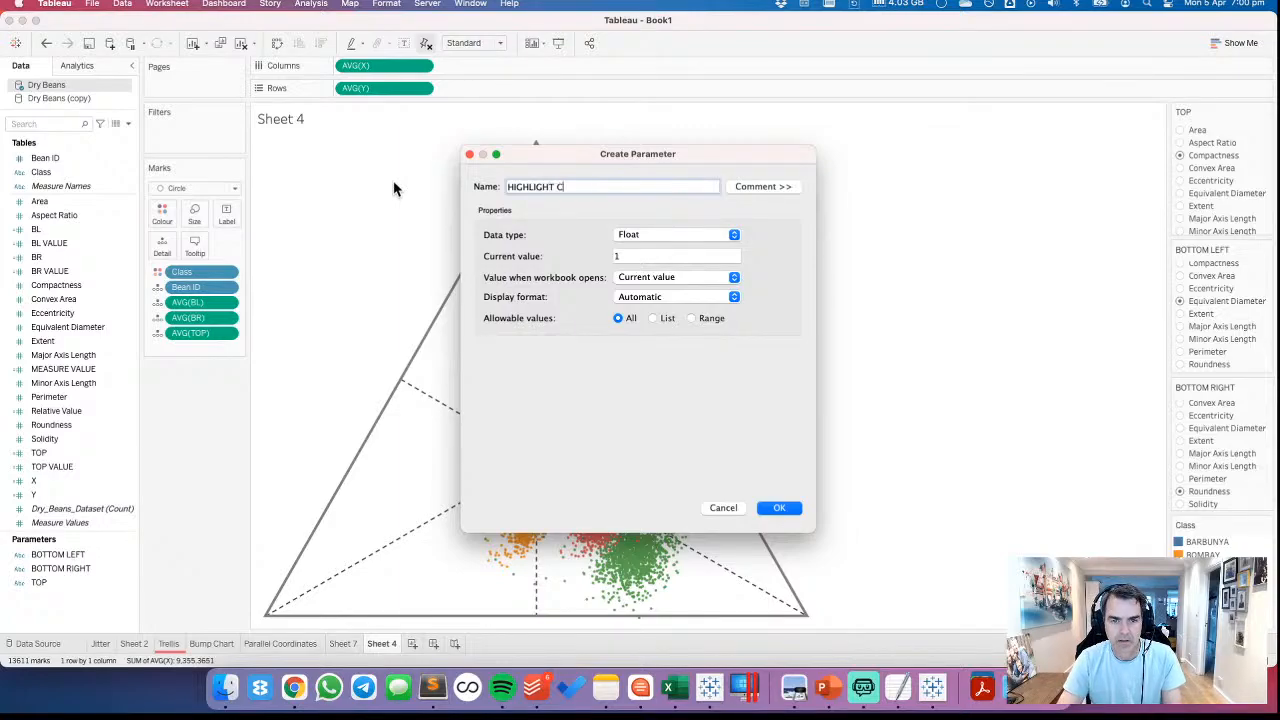
type("LASS")
left_click(640, 235)
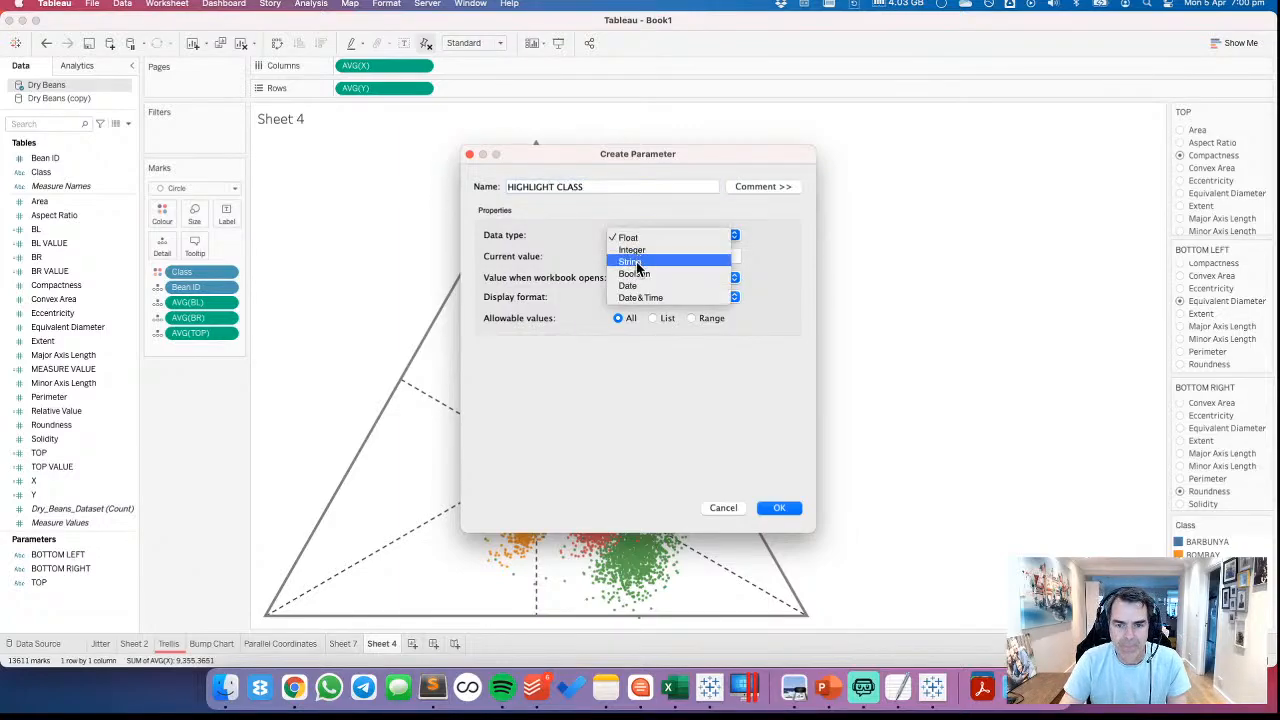
left_click(636, 259)
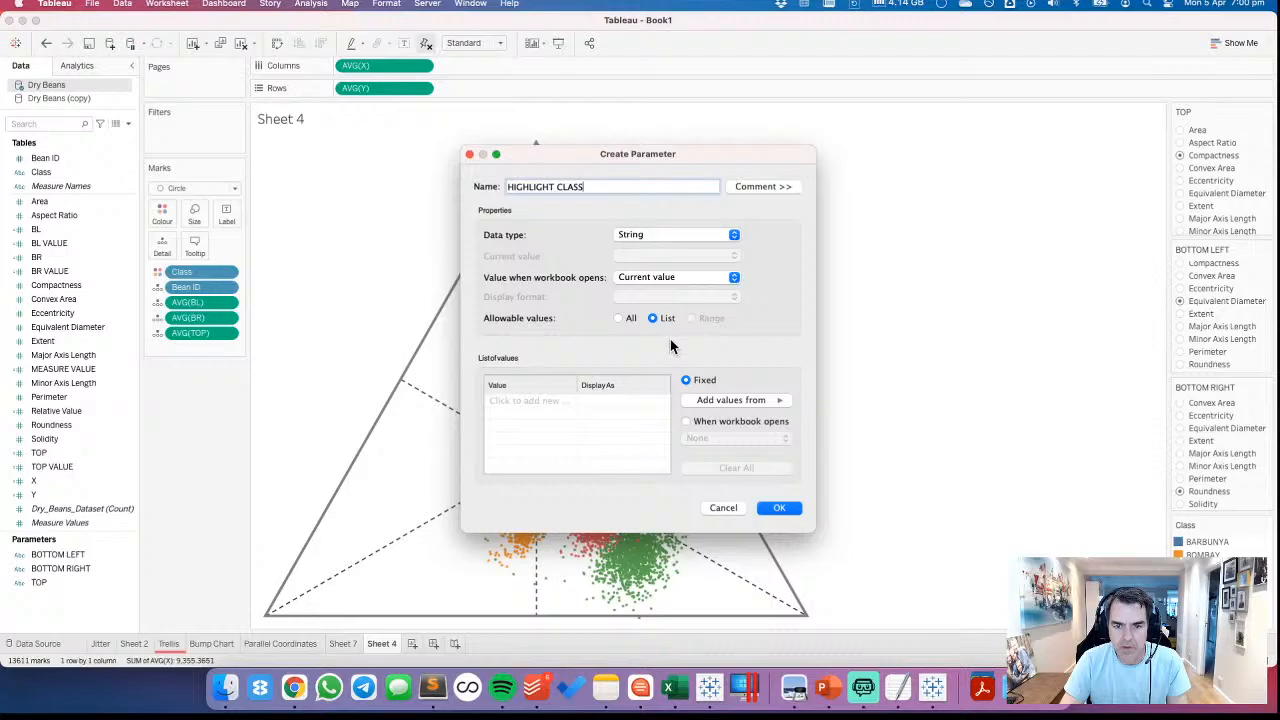
Fill the parameter's list of allowable values from the Class field and create the parameter
left_click(712, 402)
mouse_move(846, 405)
left_click(914, 406)
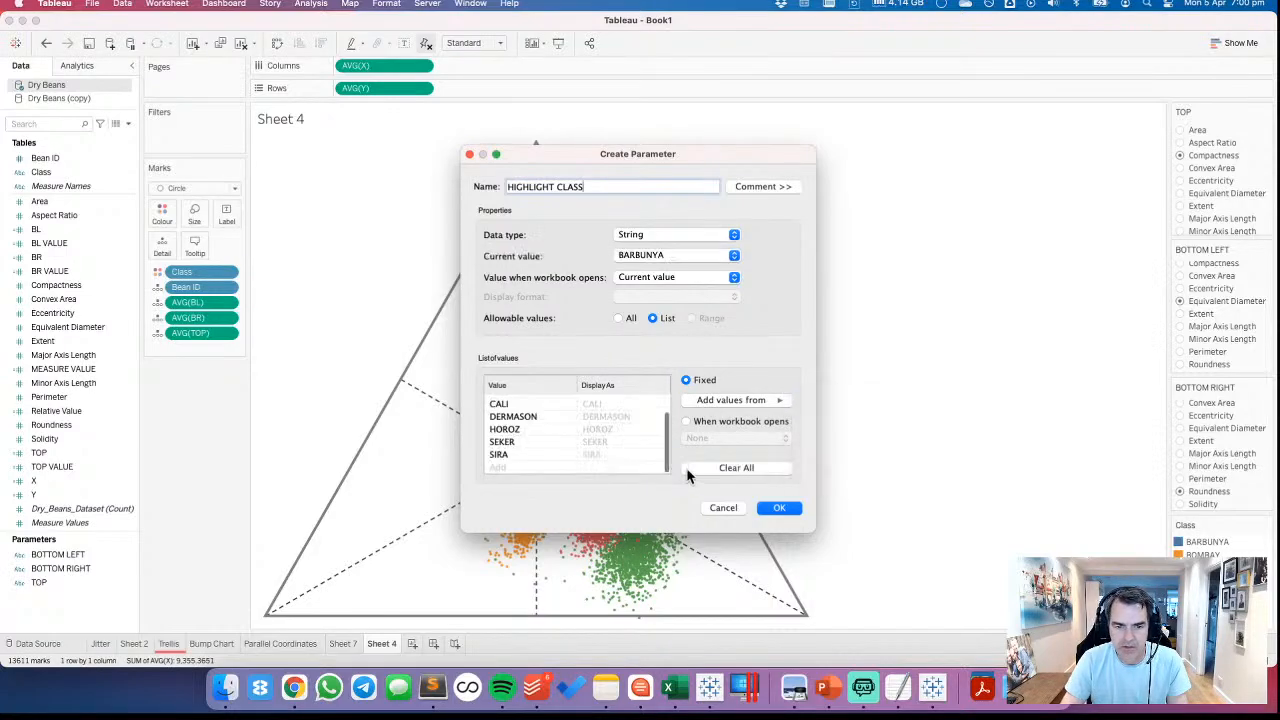
left_click(779, 508)
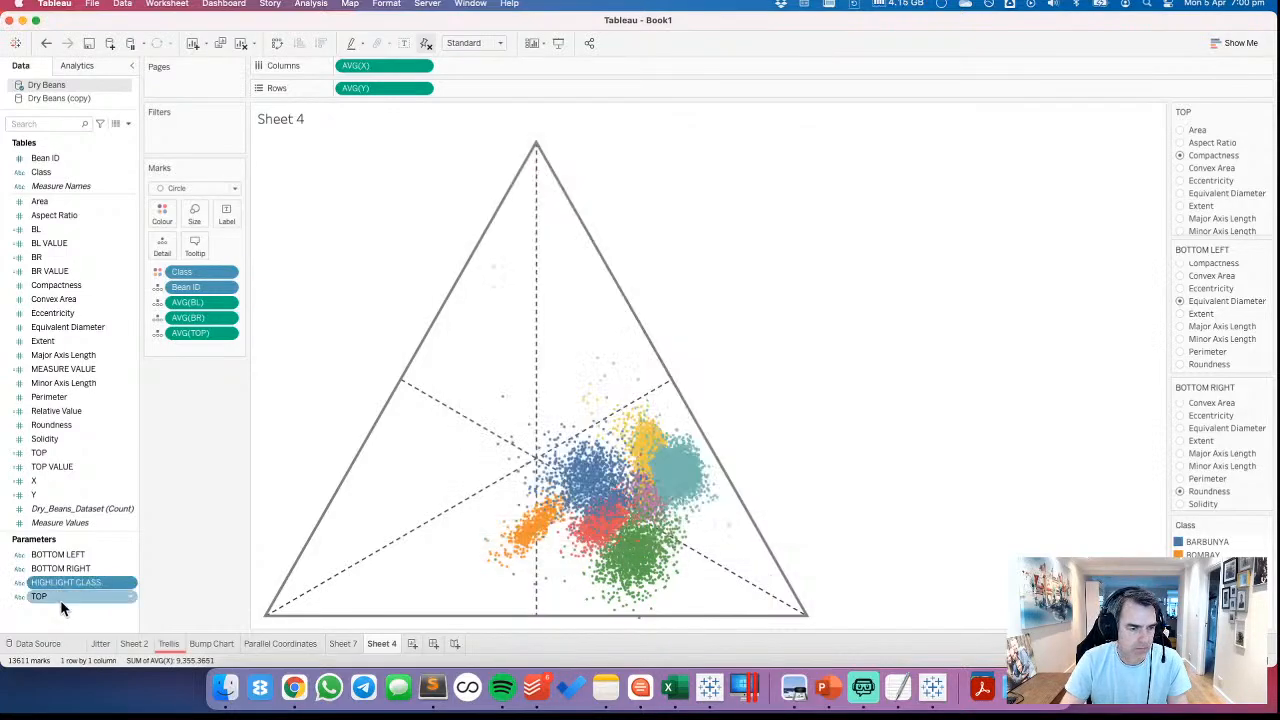
Start a new calculated field in the Dry Beans data source and name it CLASS HIGHLIGHT
right_click(61, 603)
right_click(58, 609)
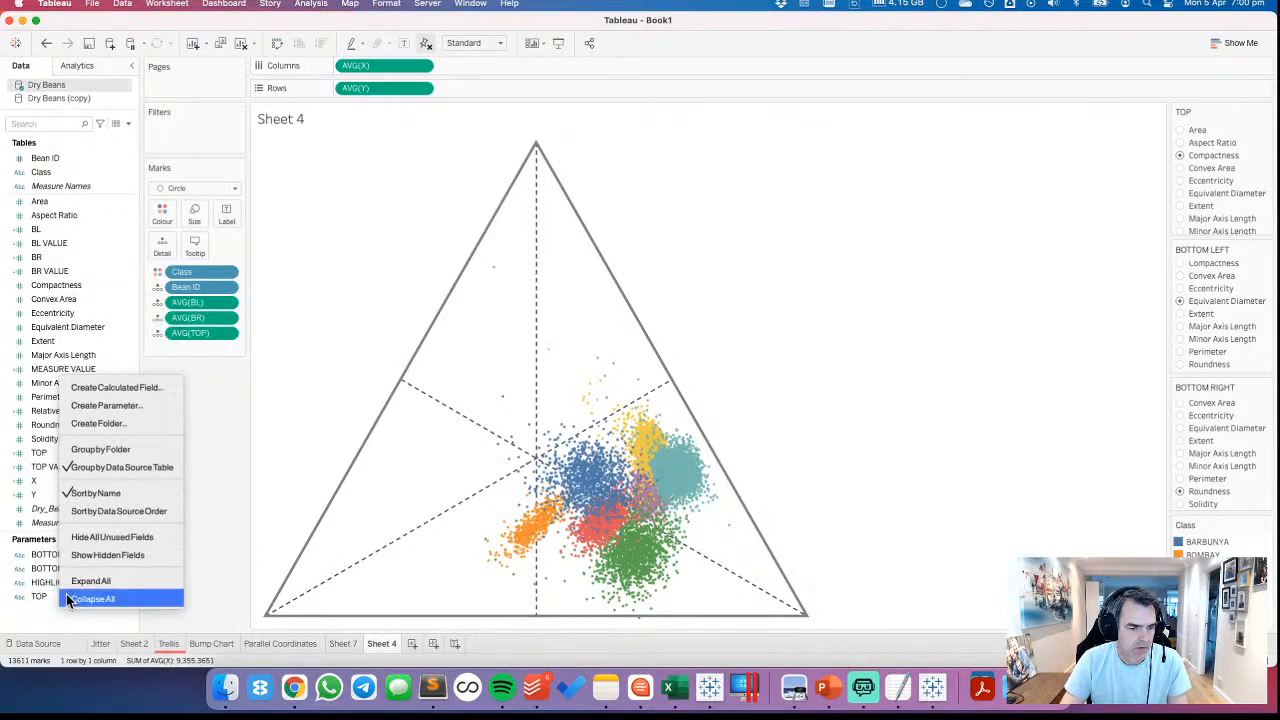
left_click(110, 388)
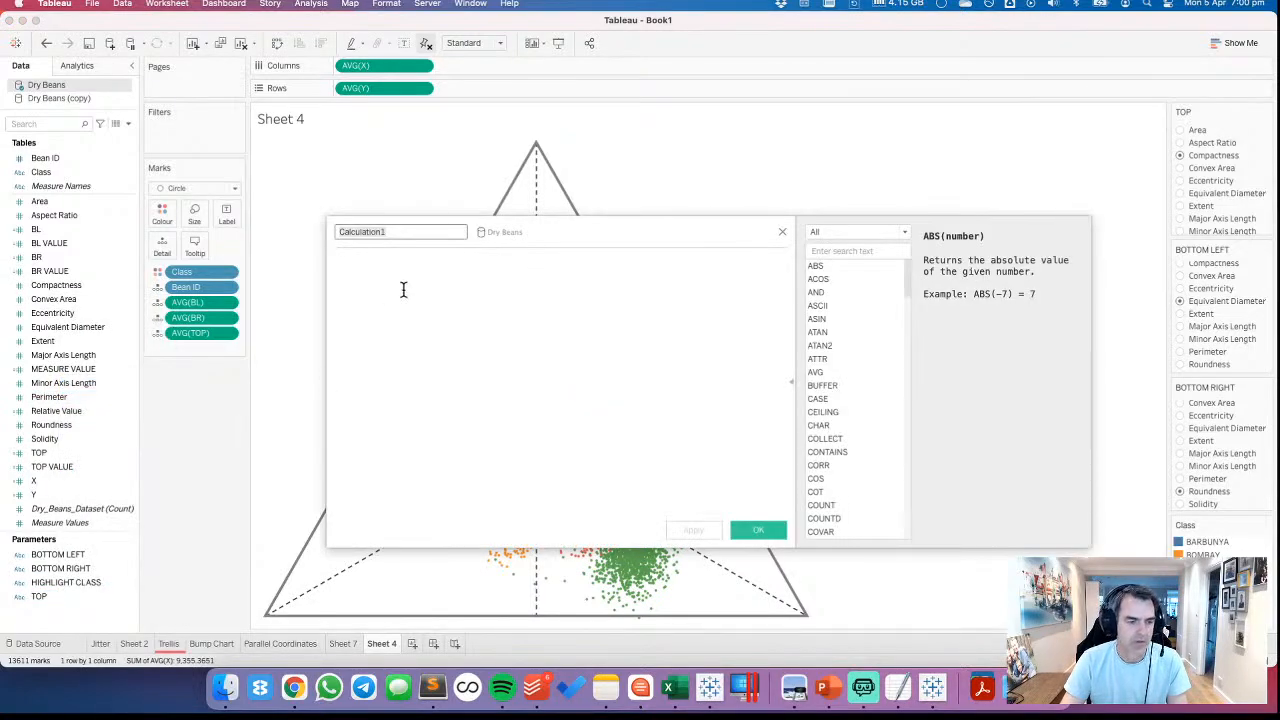
type("CLA")
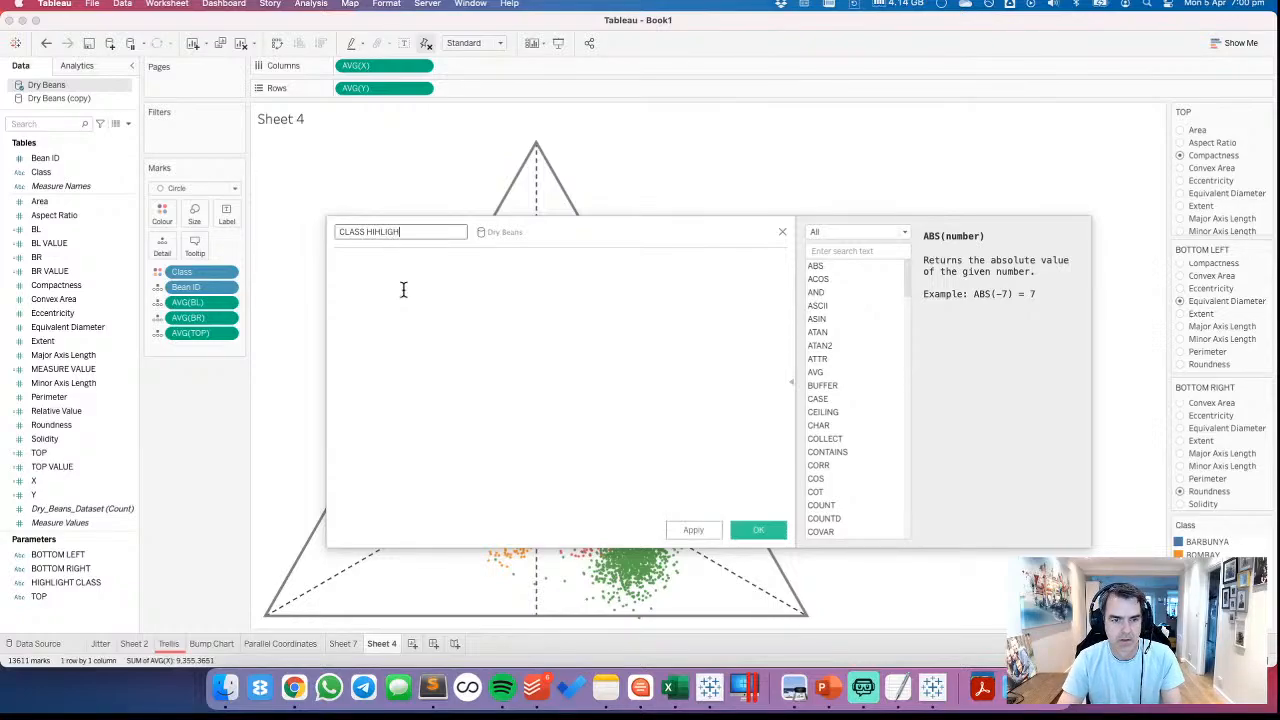
type("SS HIGHLIGH")
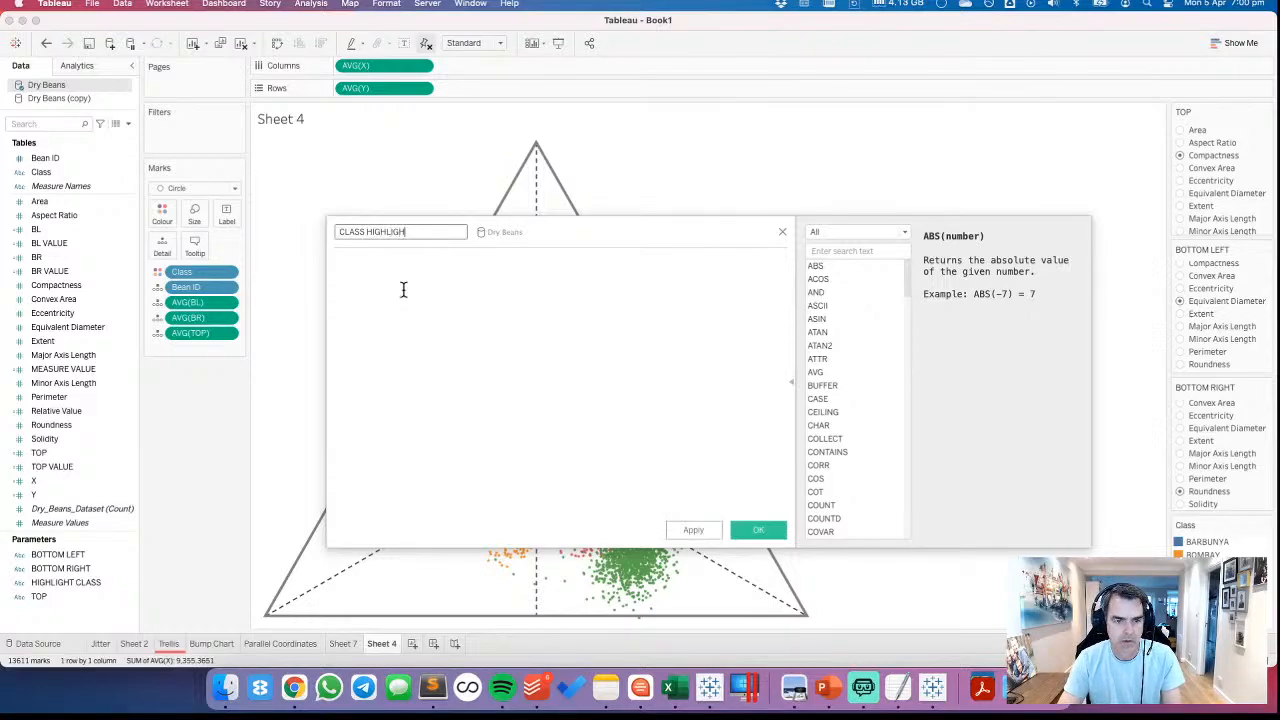
type("T")
key("Tab")
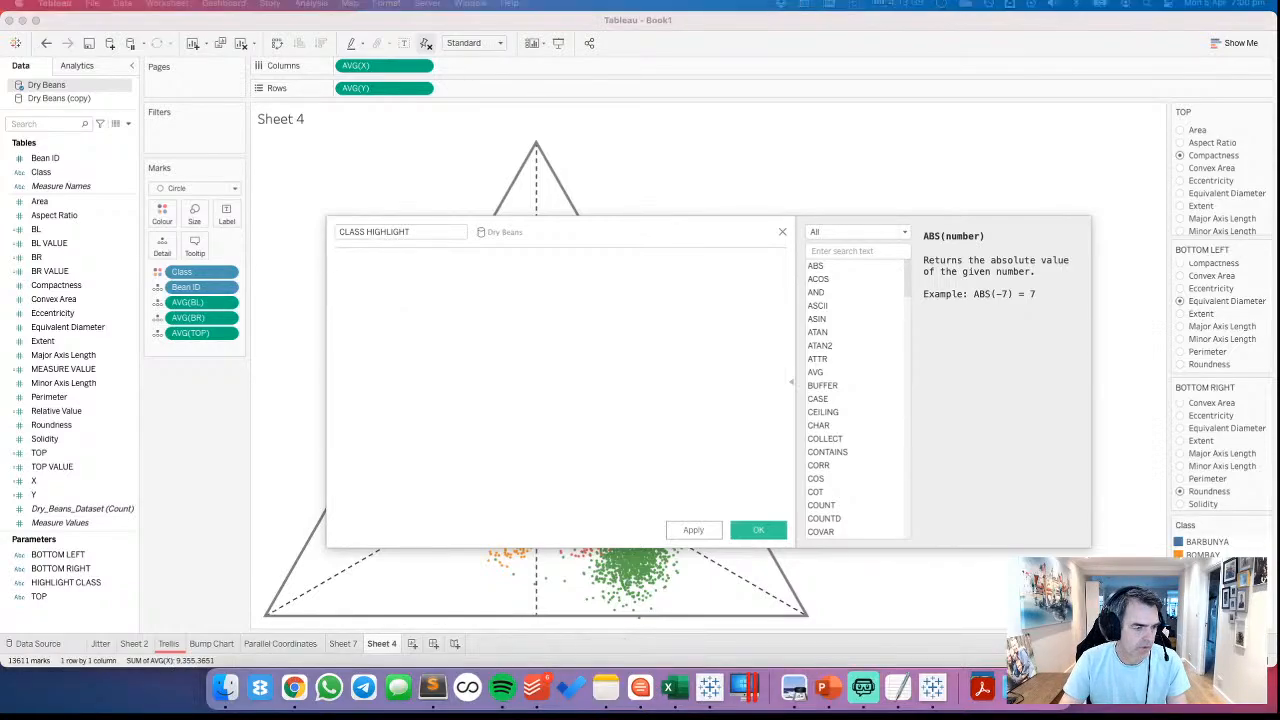
Enter the formula [Class]=[HIGHLIGHT CLASS] for the calculated field
left_click(428, 339)
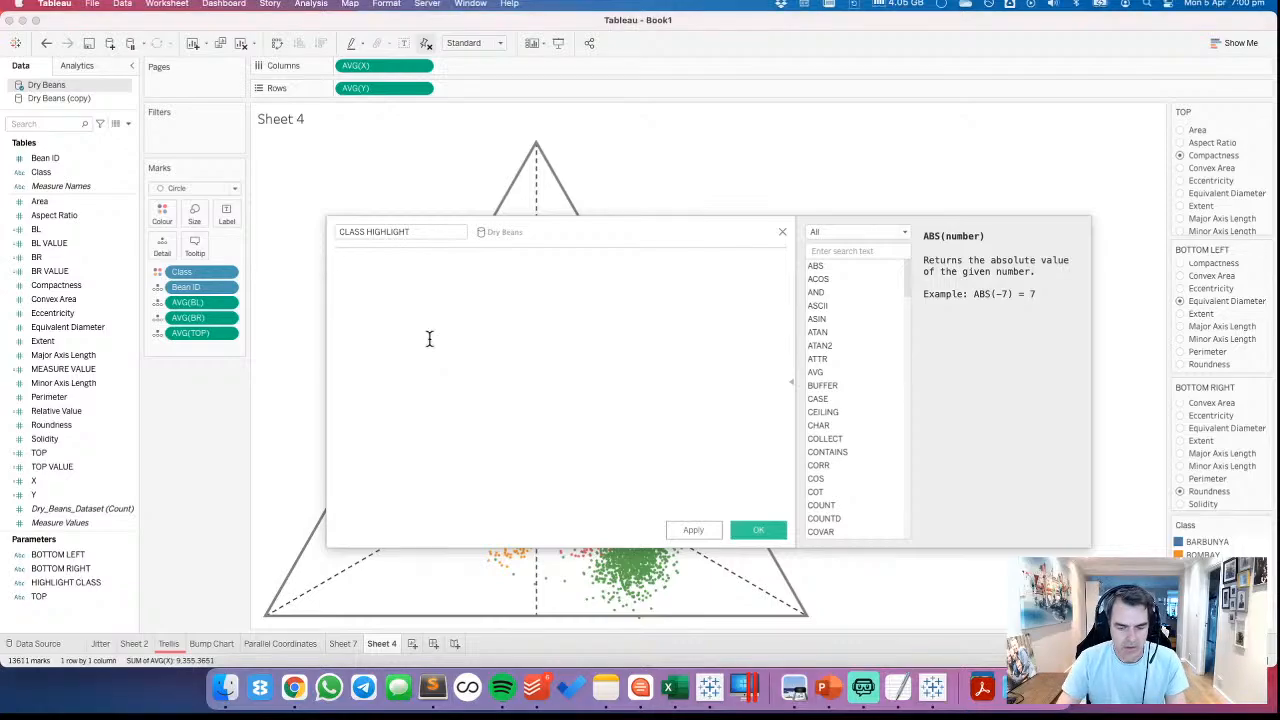
type("Cl")
key("Return")
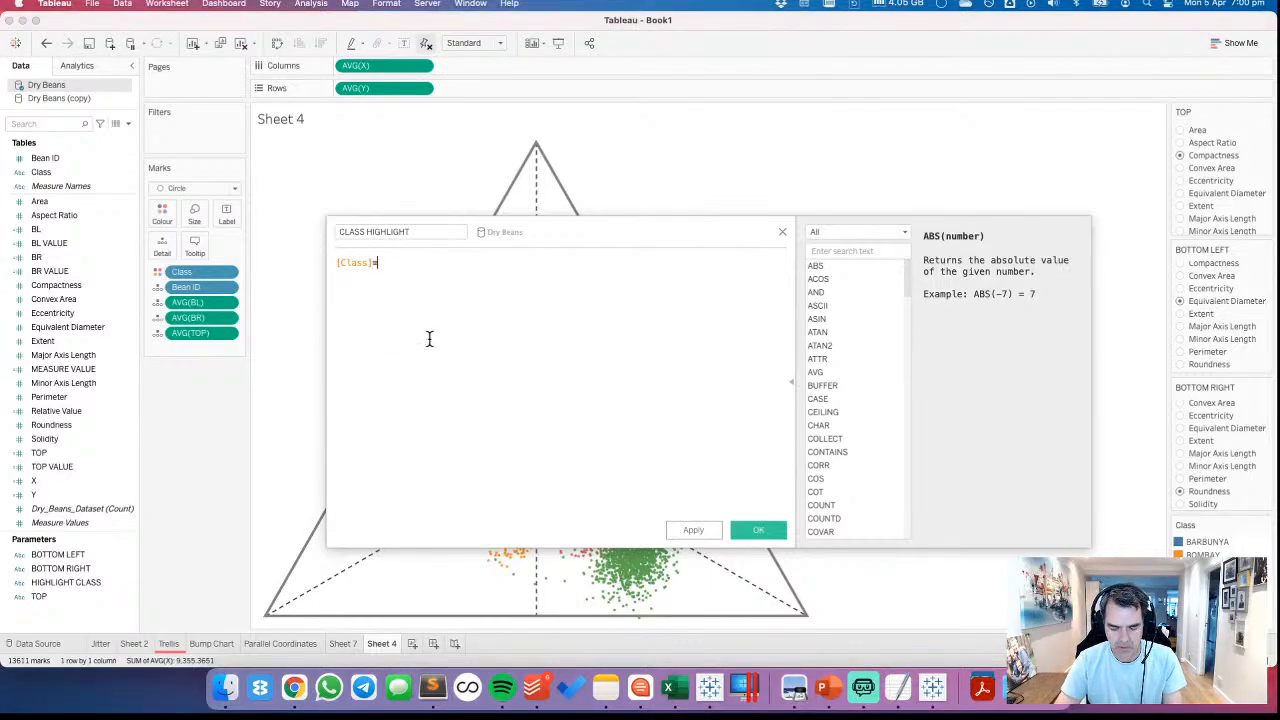
type("=hgi")
key("BackSpace")
key("BackSpace")
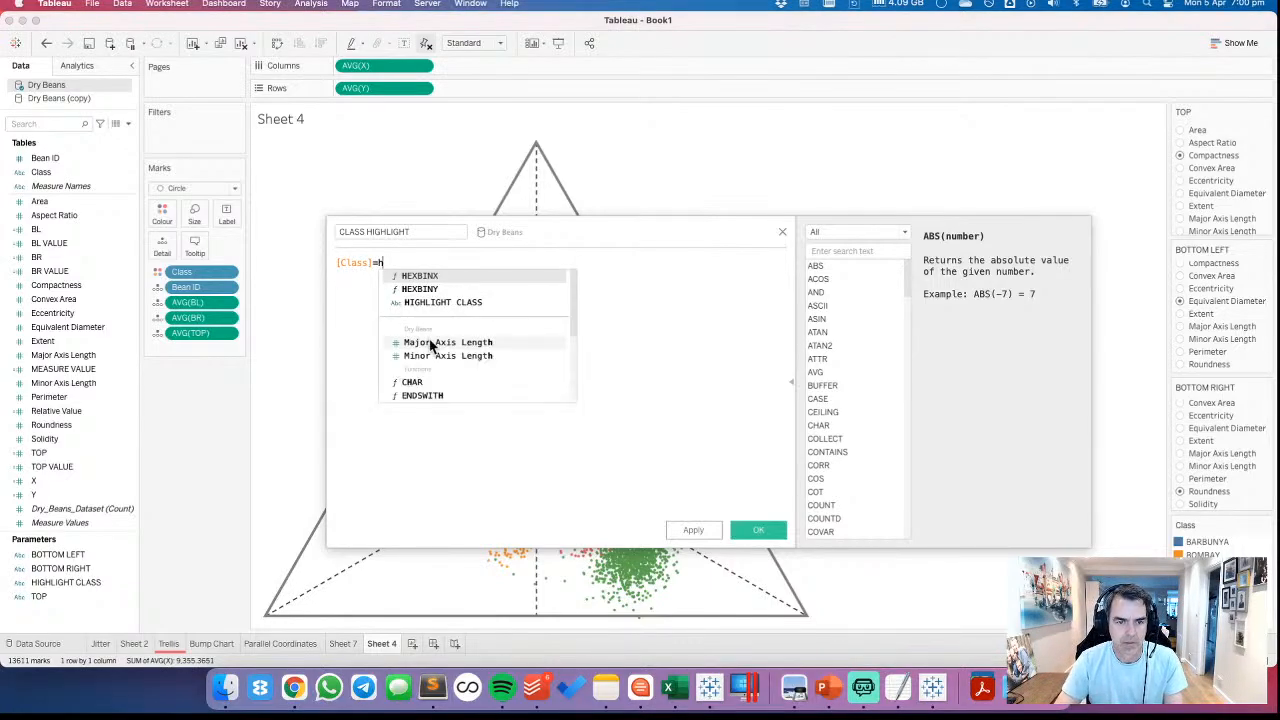
type("igh")
key("Return")
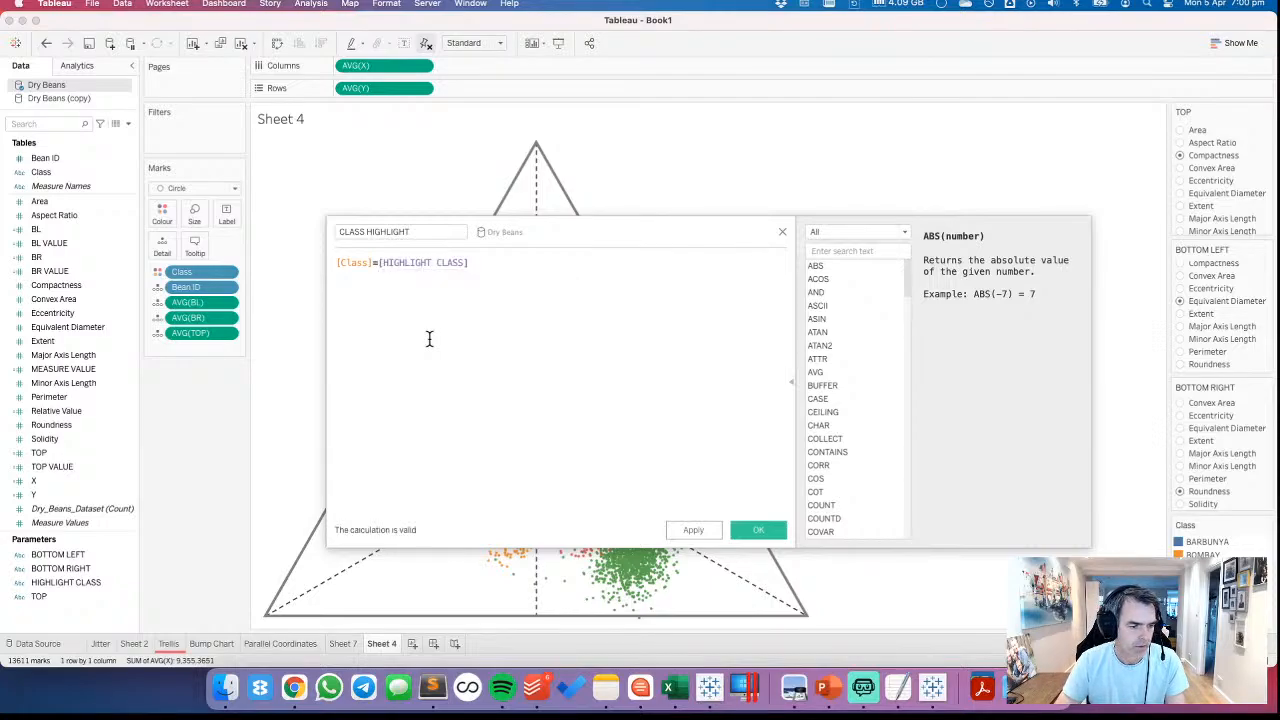
Extend the formula with OR [HIGHLIGHT CLASS]='(None)' and save the calculated field
type("OR")
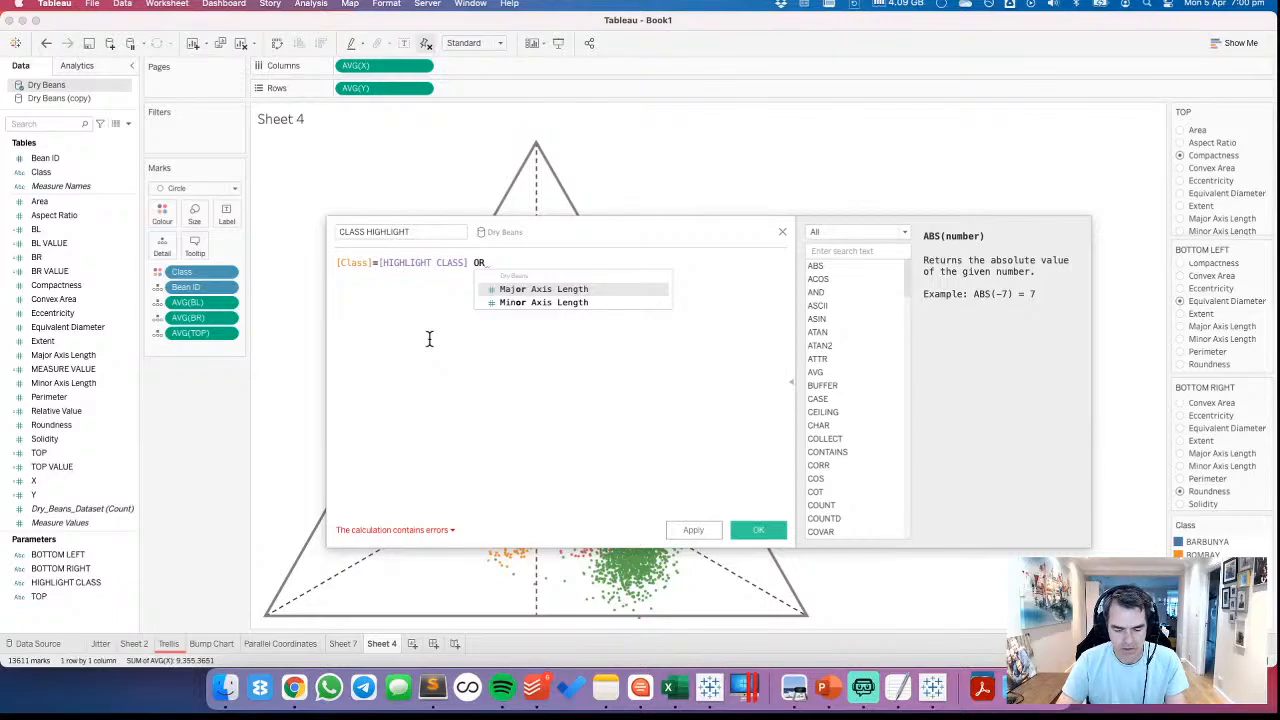
type(" high")
key("Return")
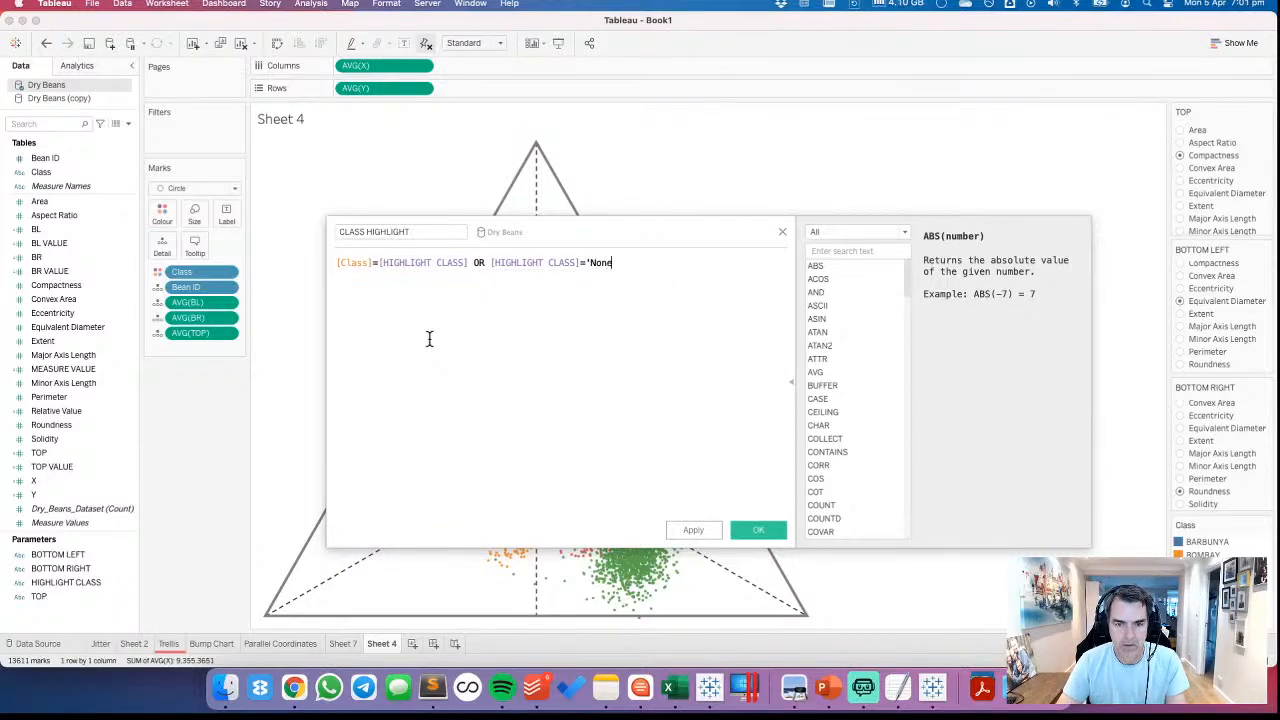
type("='")
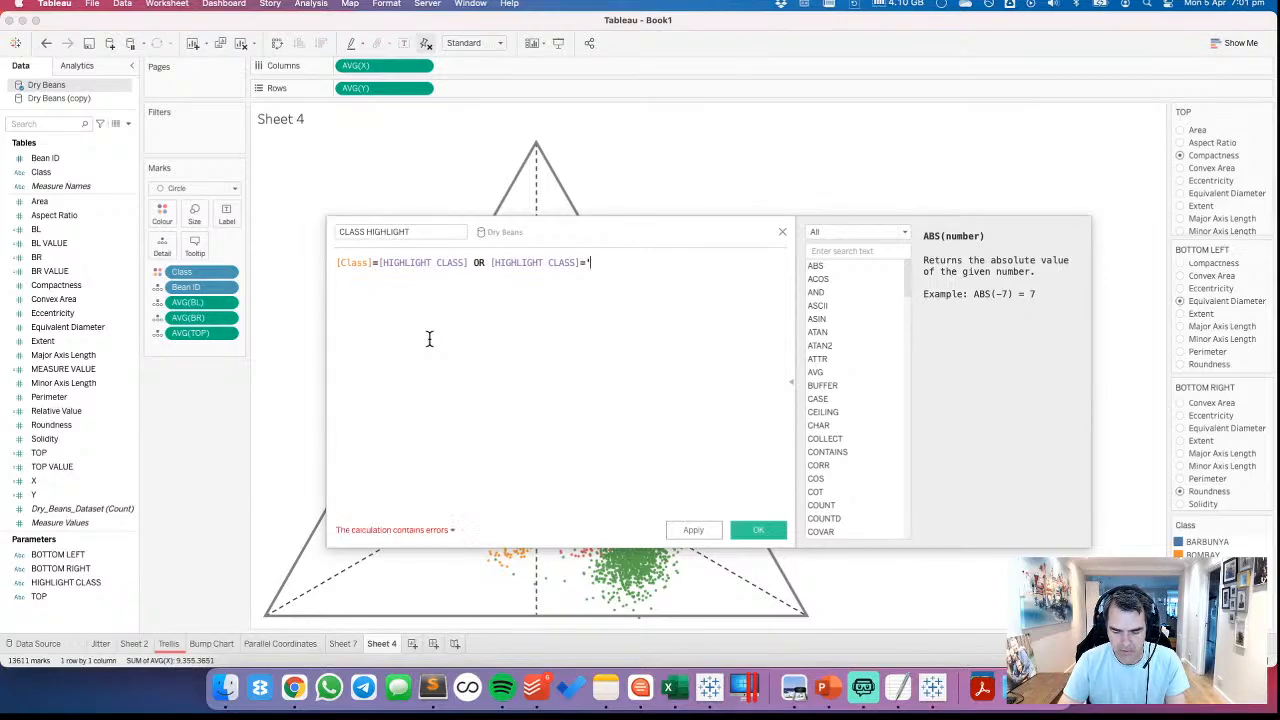
type("(None")
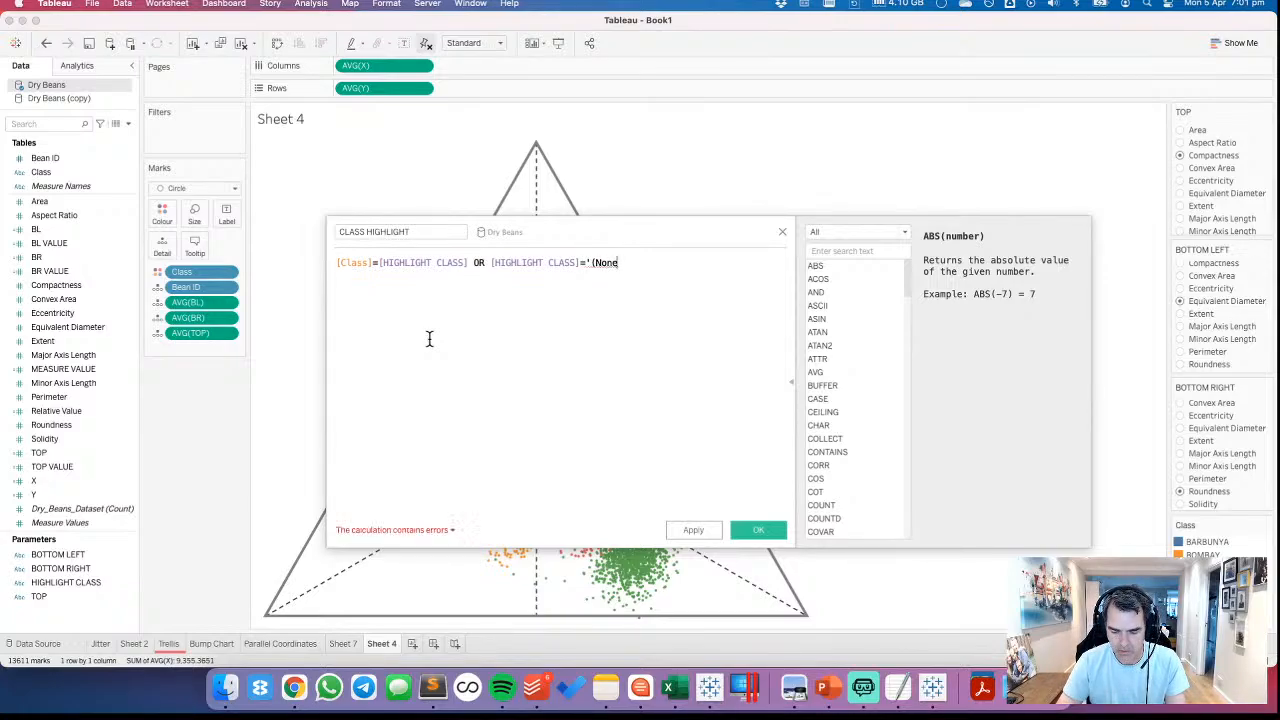
type(")'")
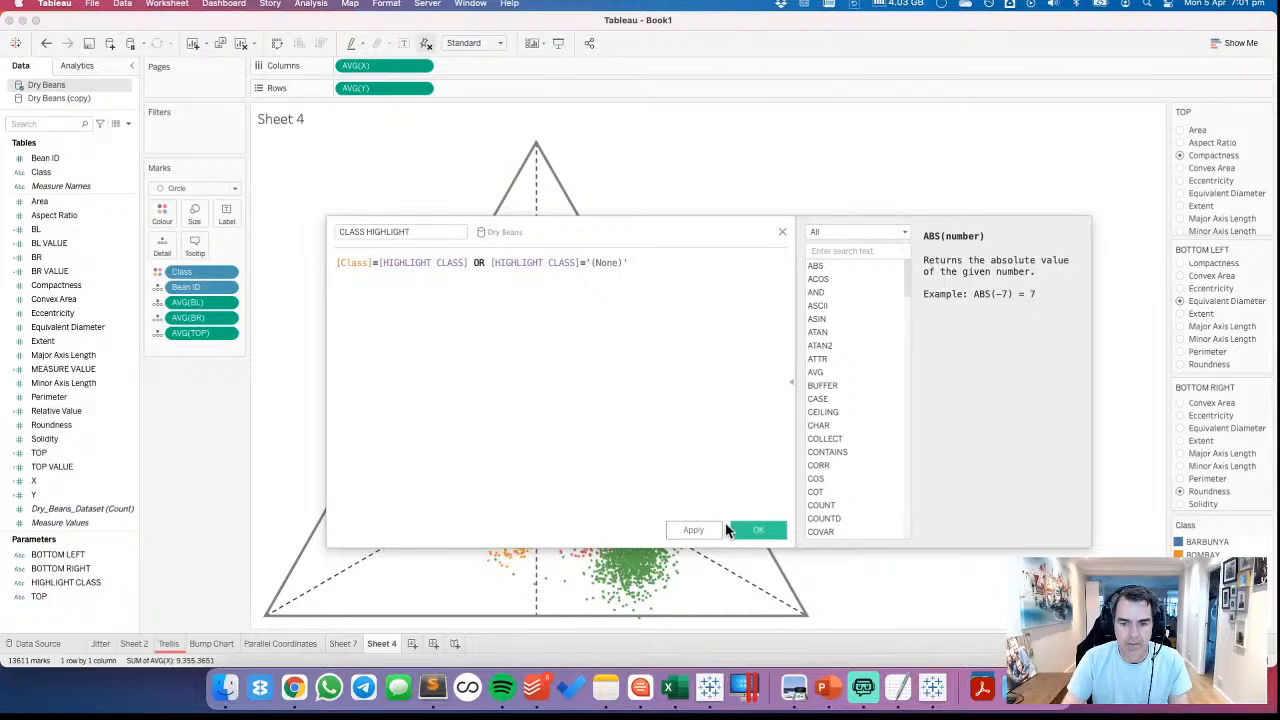
left_click(752, 530)
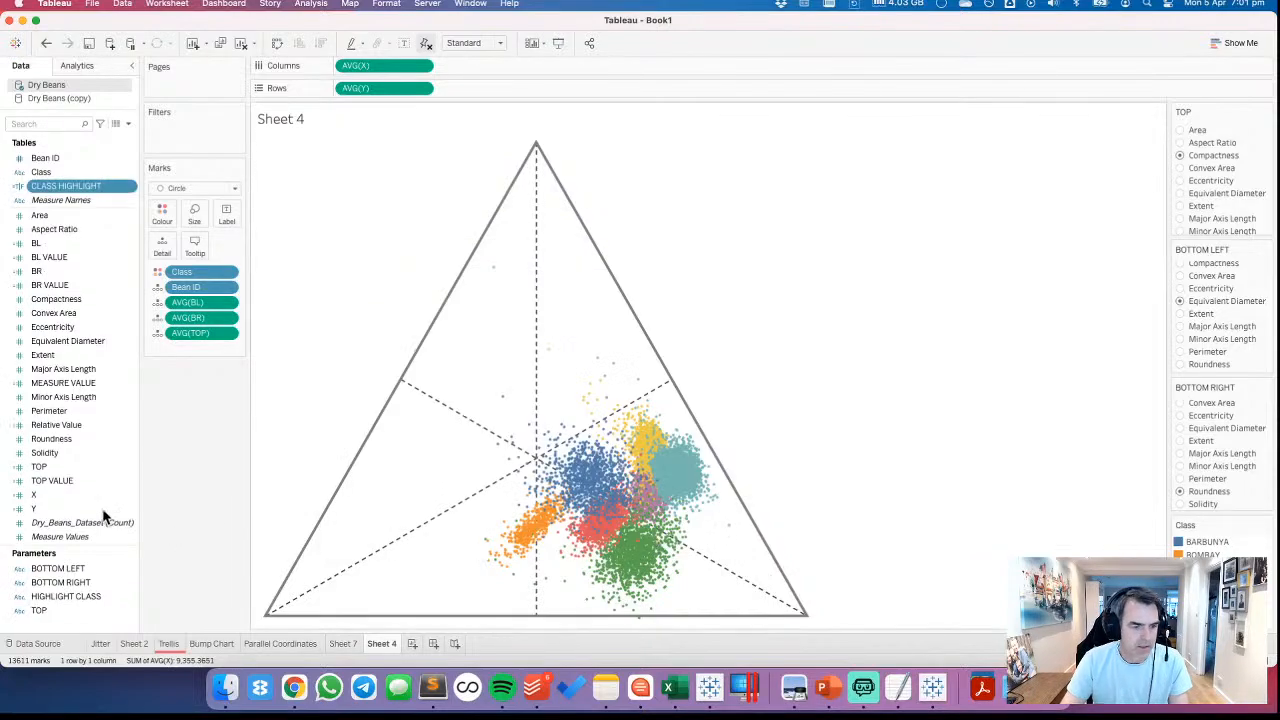
Add (NONE) to the HIGHLIGHT CLASS parameter's list of allowable values and save the parameter
right_click(60, 596)
left_click(80, 388)
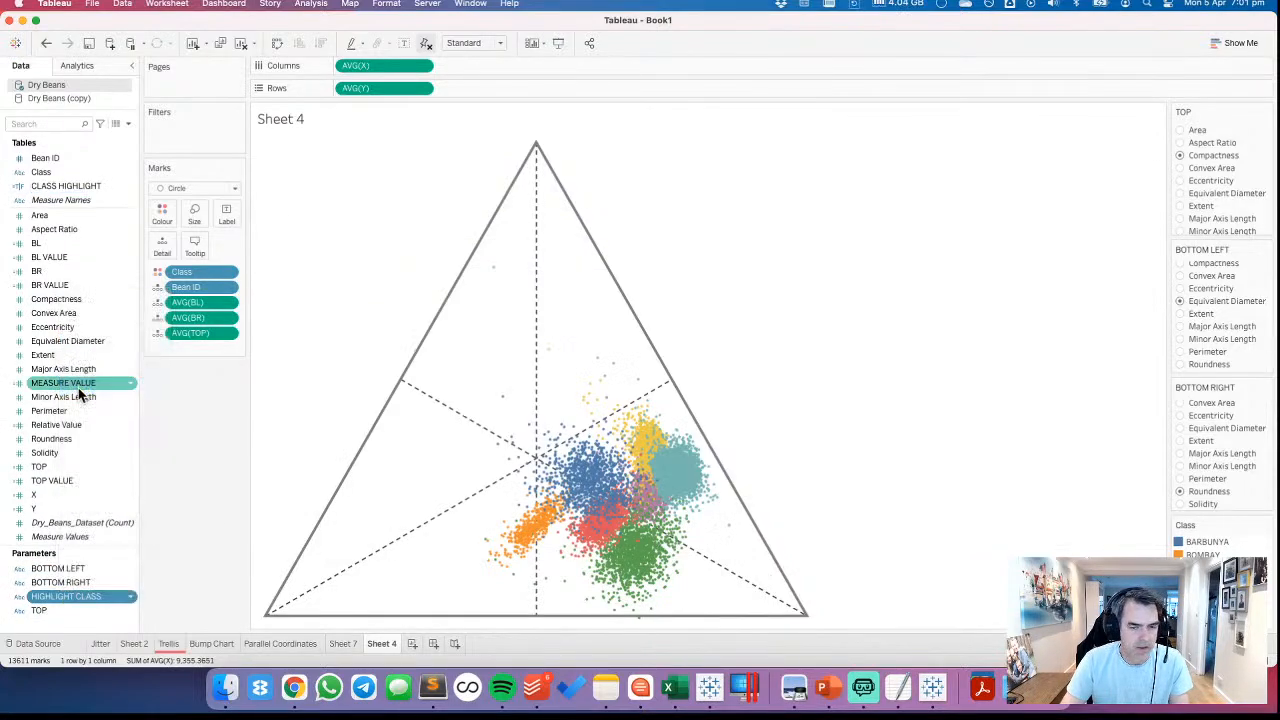
scroll(564, 453, "down", 2)
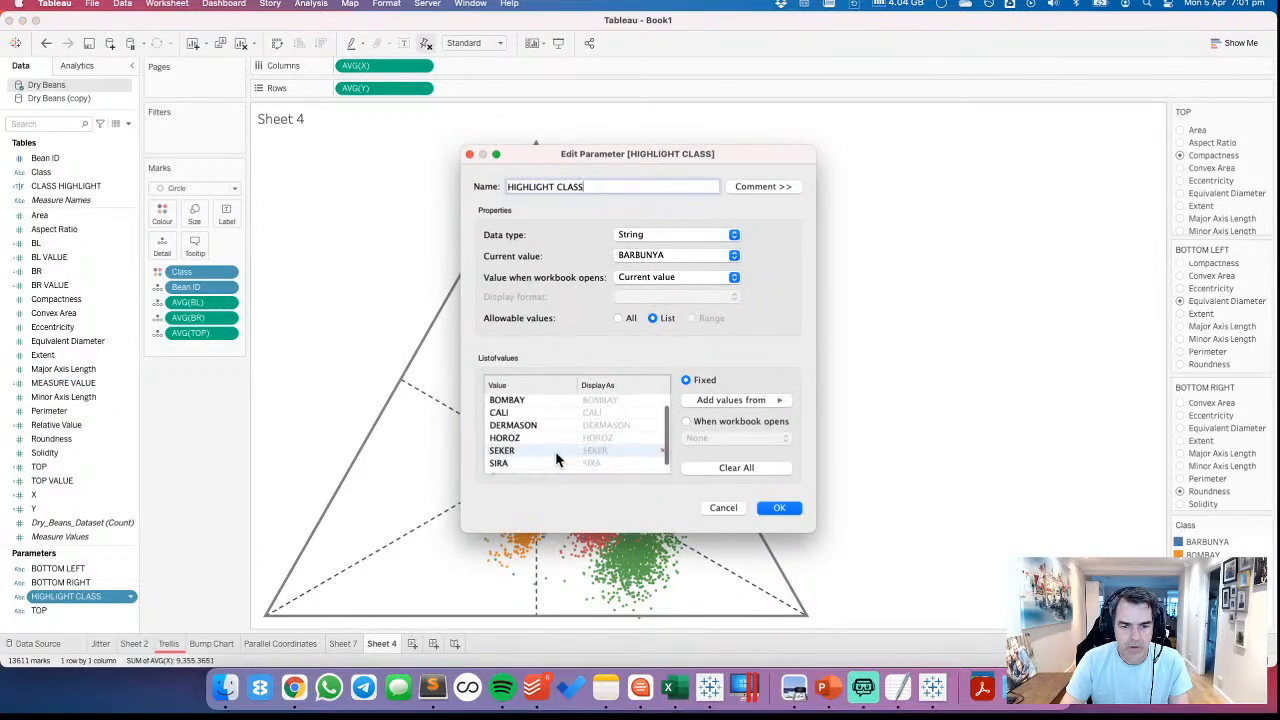
left_click(524, 466)
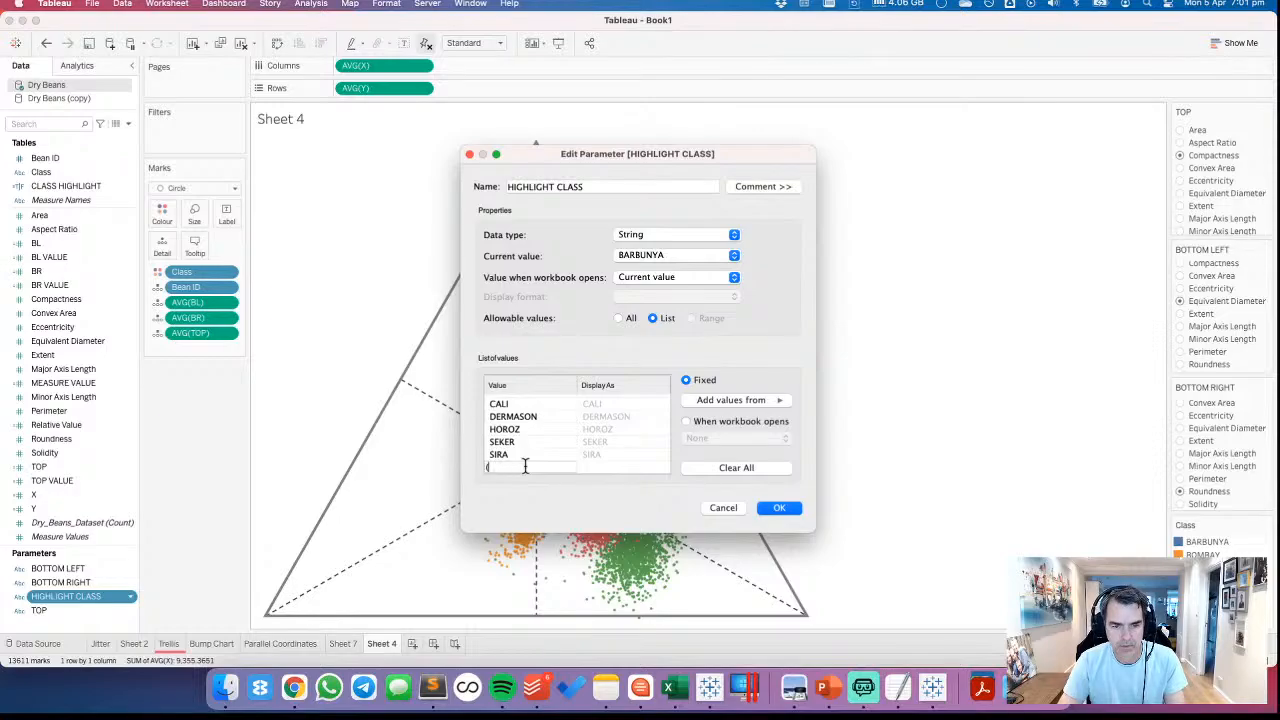
key("Return")
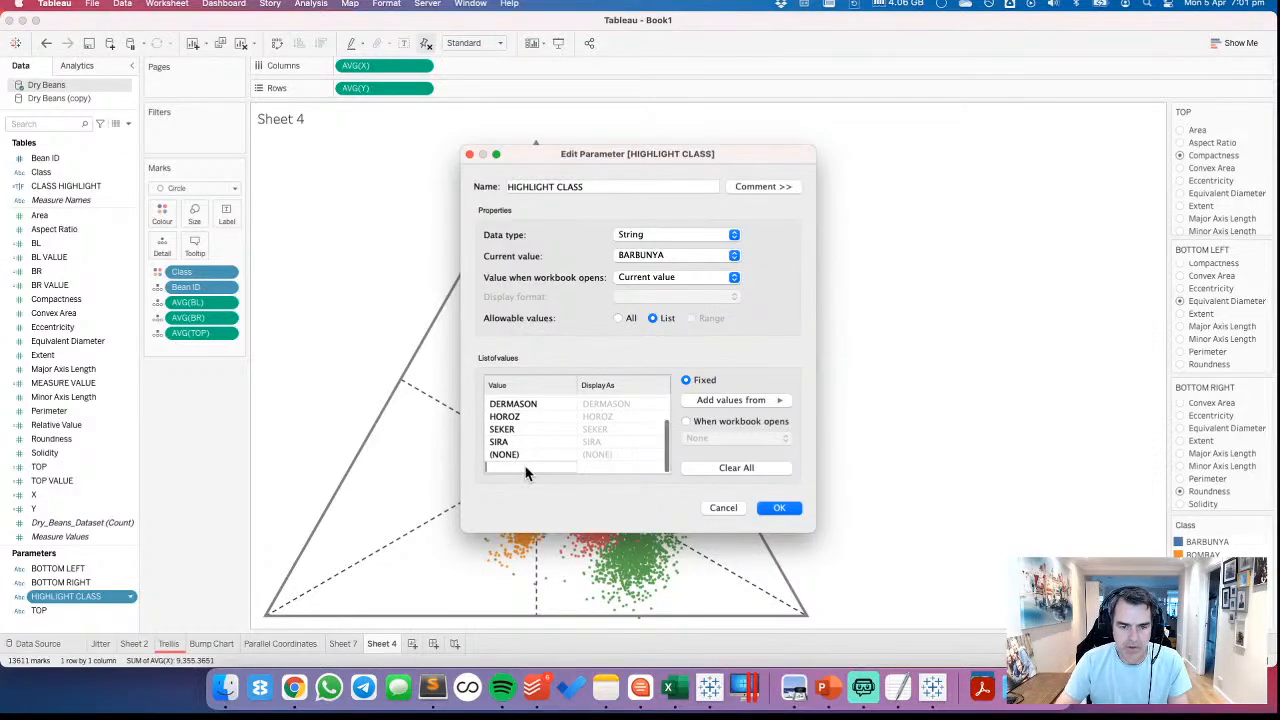
left_click_drag(523, 399, 524, 397)
left_click(779, 507)
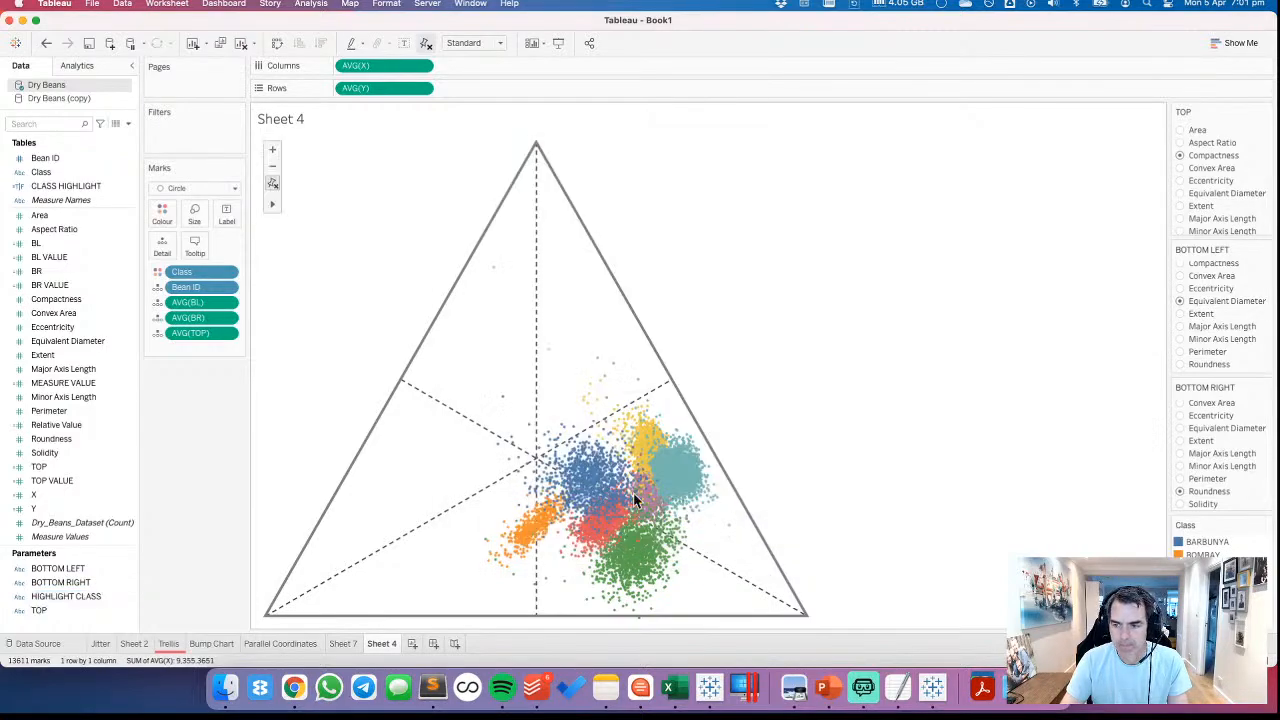
Change the TOP, BOTTOM LEFT and BOTTOM RIGHT parameter controls to compact lists
left_click(1267, 112)
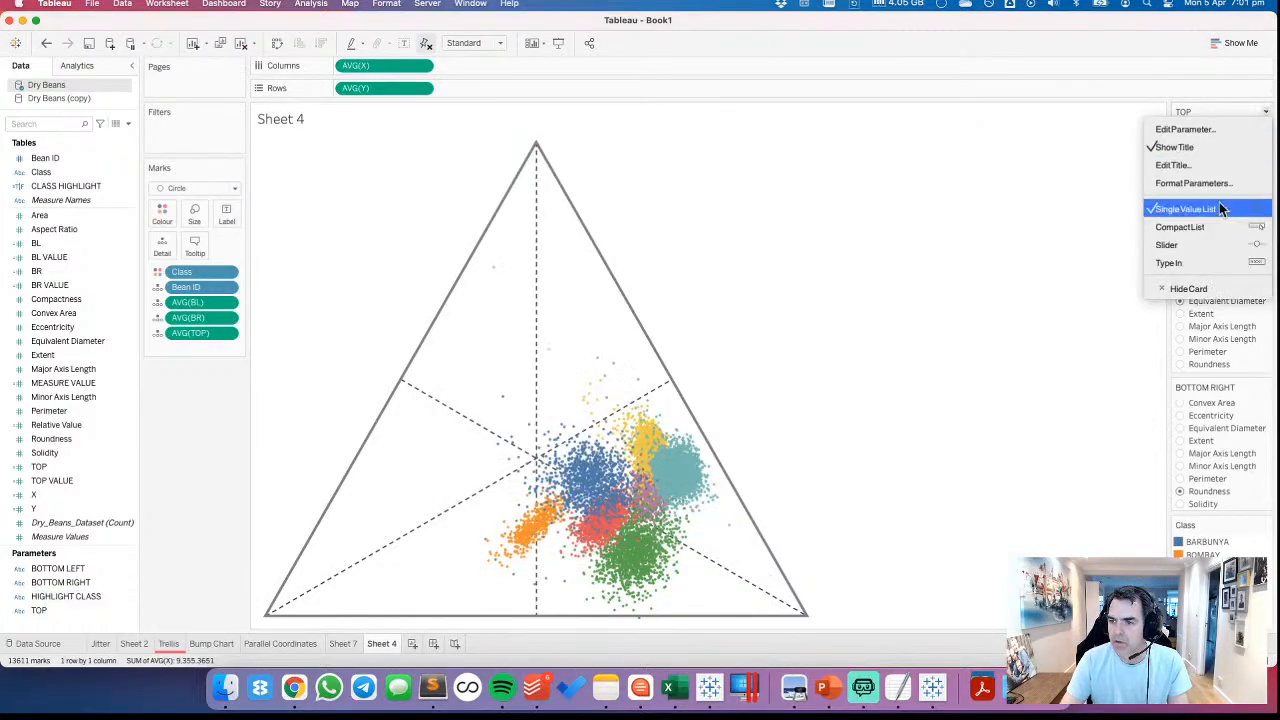
left_click(1205, 228)
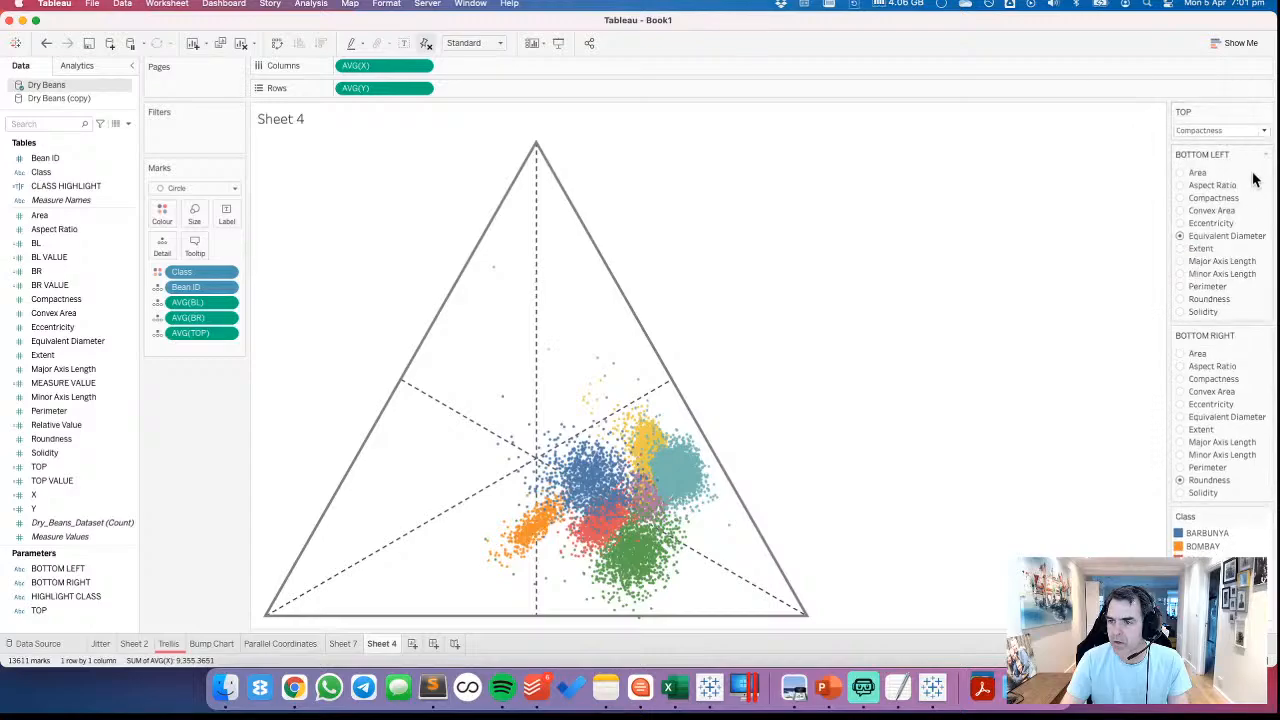
left_click(1267, 154)
left_click(1208, 270)
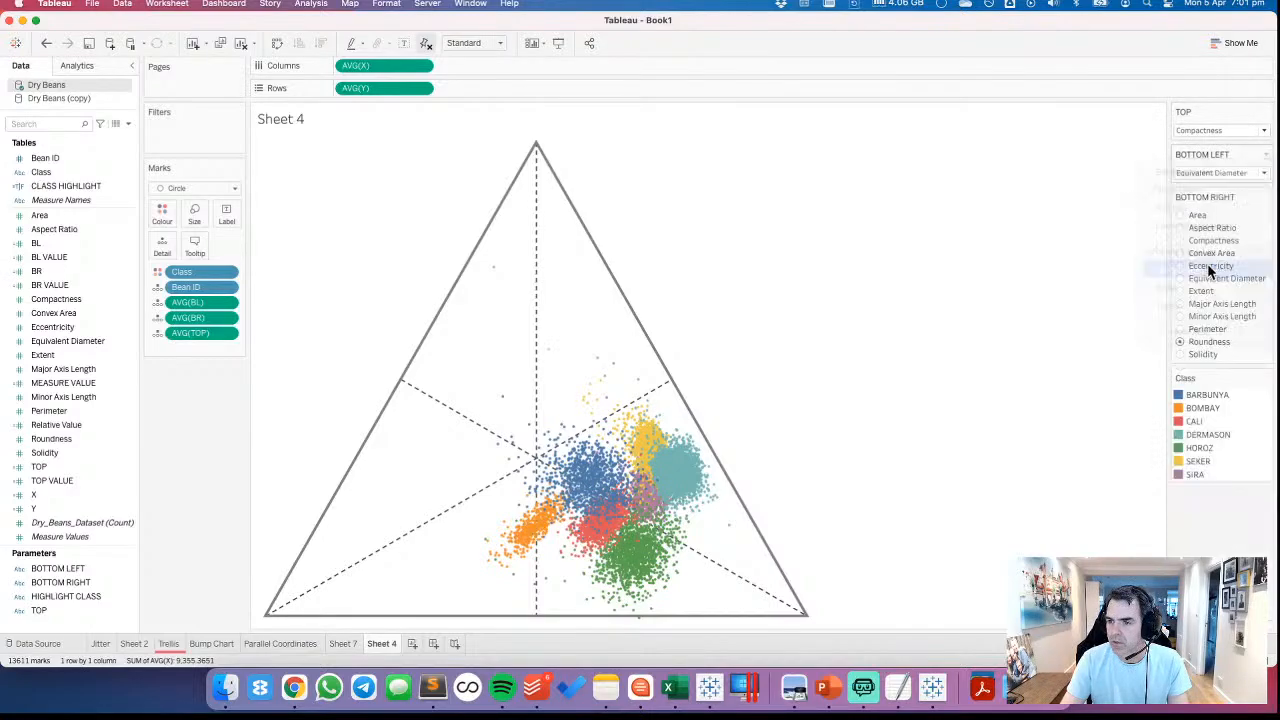
left_click(1266, 197)
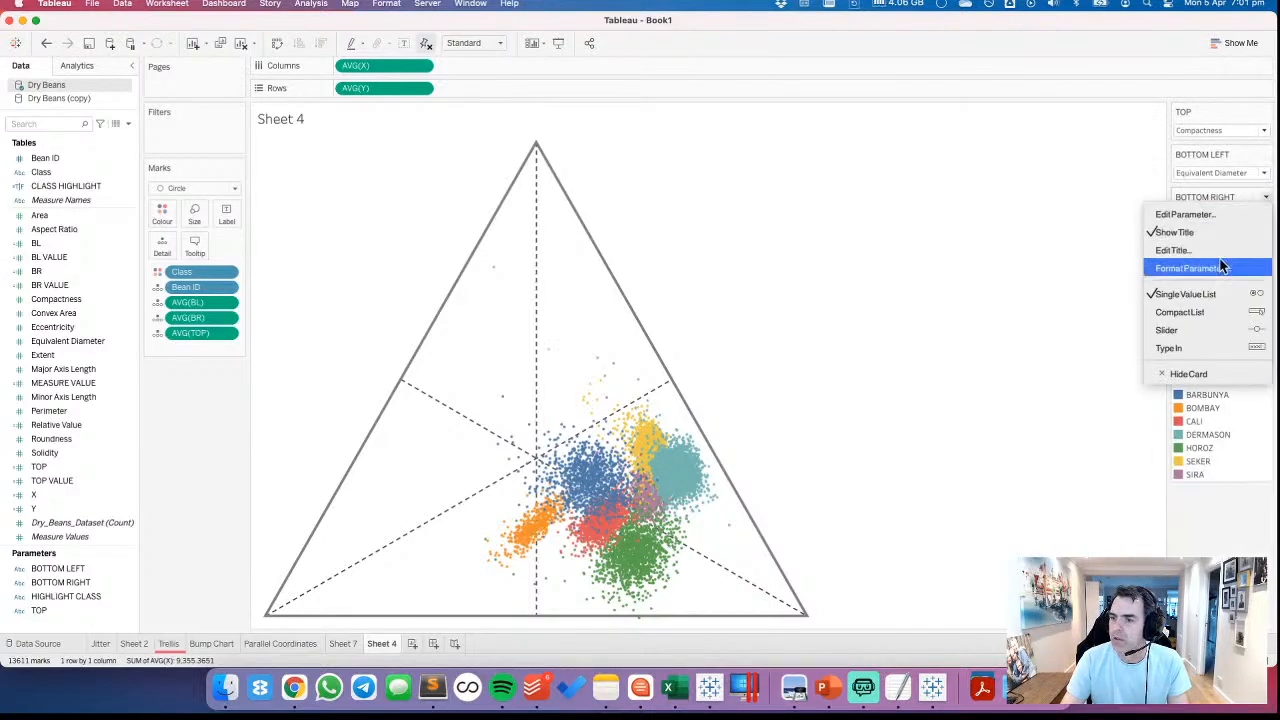
left_click(1180, 312)
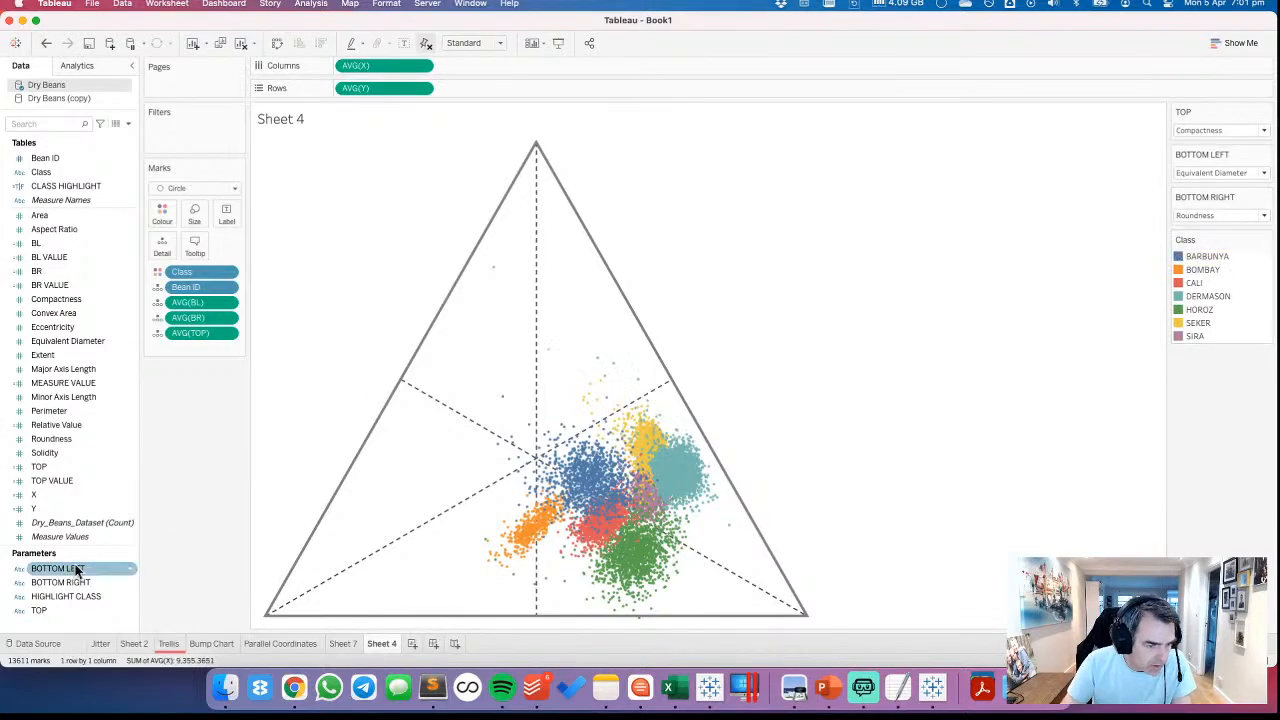
Switch Class from colour to detail on the marks and colour the marks by CLASS HIGHLIGHT instead
mouse_move(62, 596)
left_mouse_down()
mouse_move(117, 444)
mouse_move(48, 606)
left_mouse_up()
mouse_move(48, 186)
left_mouse_down()
mouse_move(180, 262)
mouse_move(43, 188)
left_mouse_up()
left_click(157, 272)
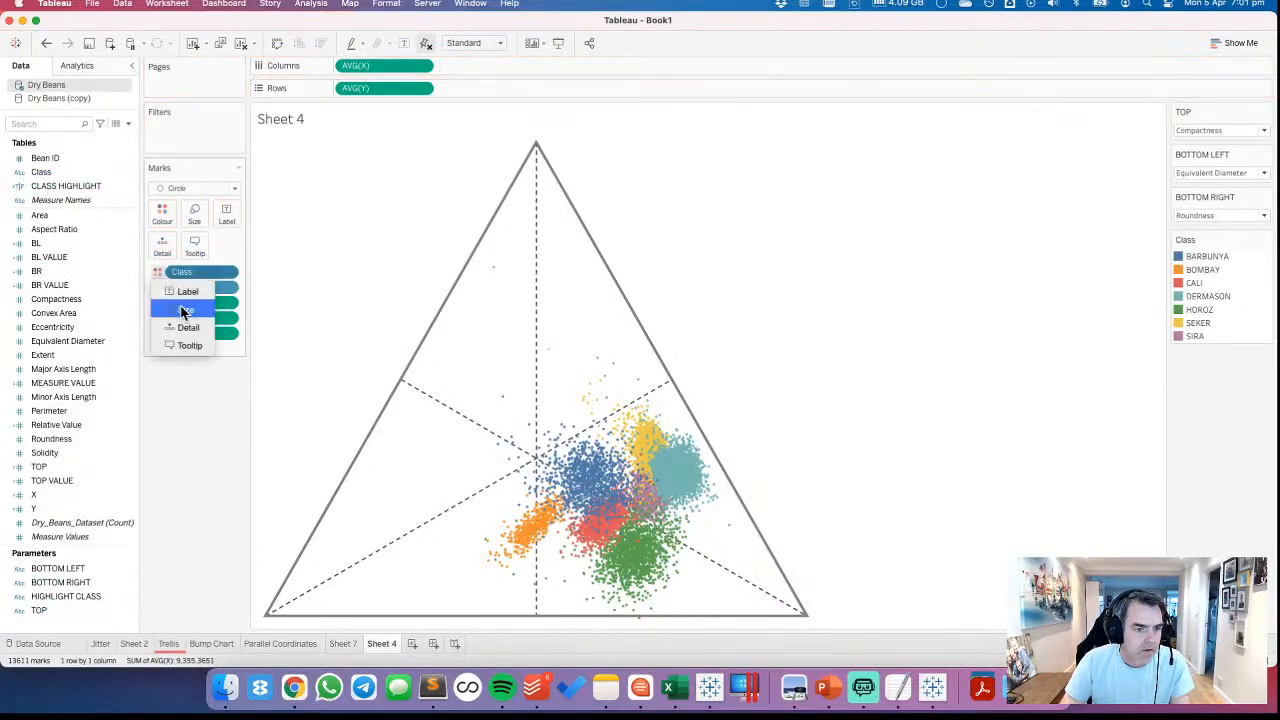
left_click(186, 328)
left_click_drag(43, 186, 163, 217)
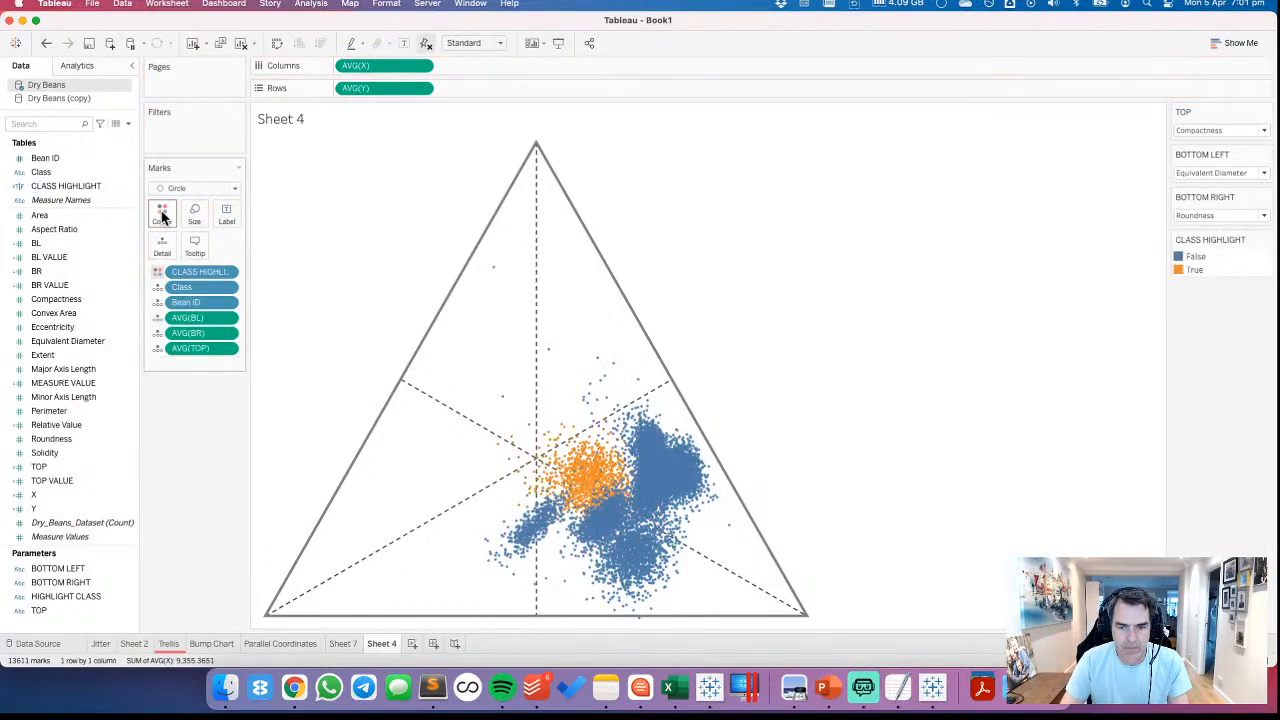
Move True above False in the CLASS HIGHLIGHT colour legend
left_click(1200, 271)
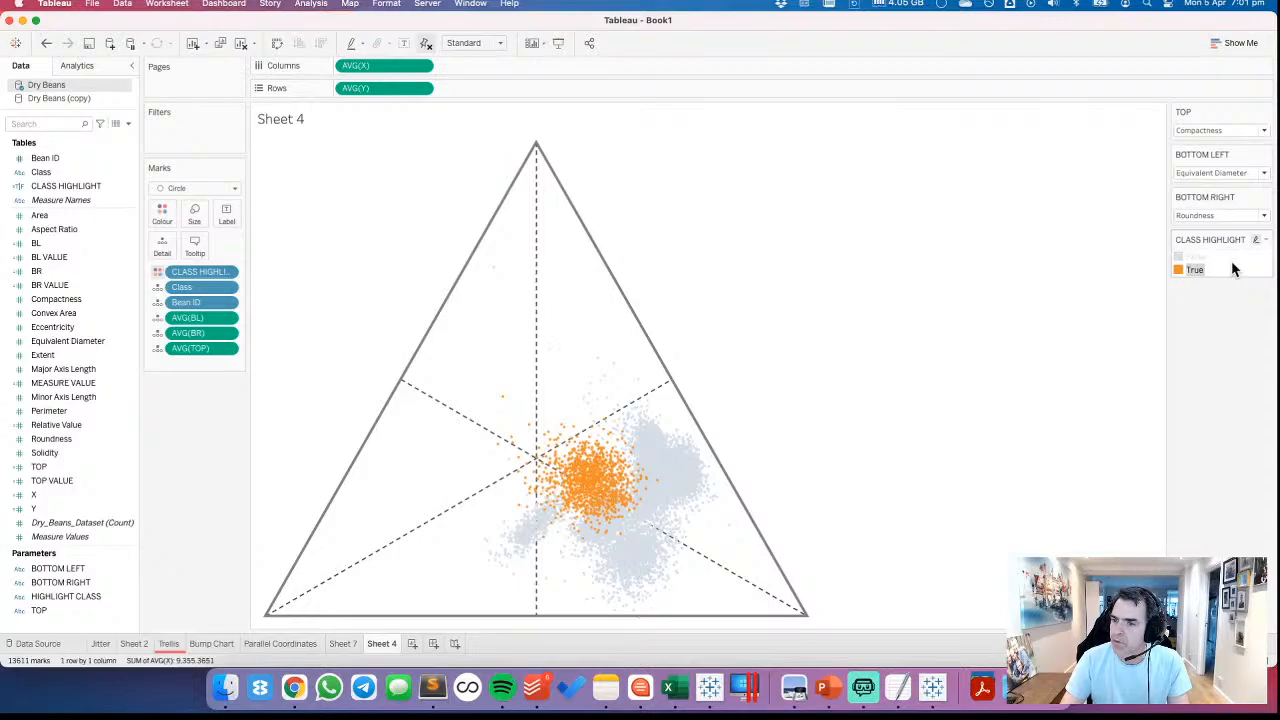
left_click(1231, 265)
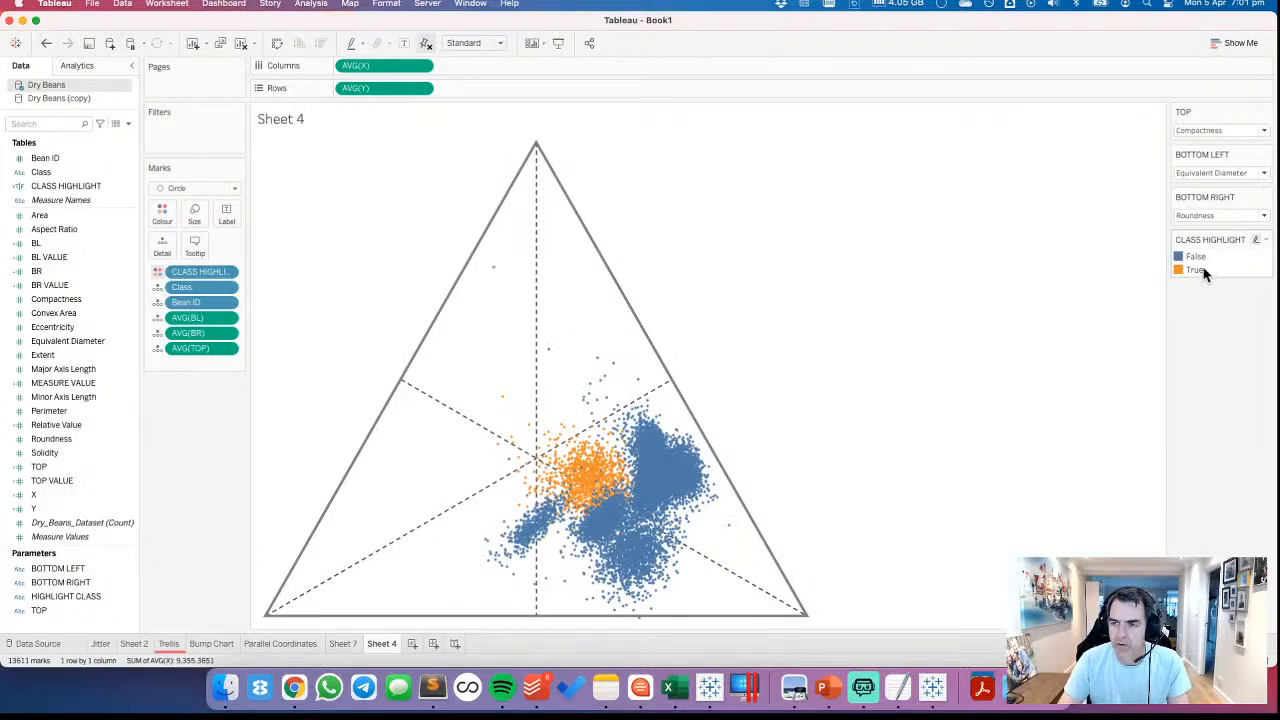
left_click(1200, 270)
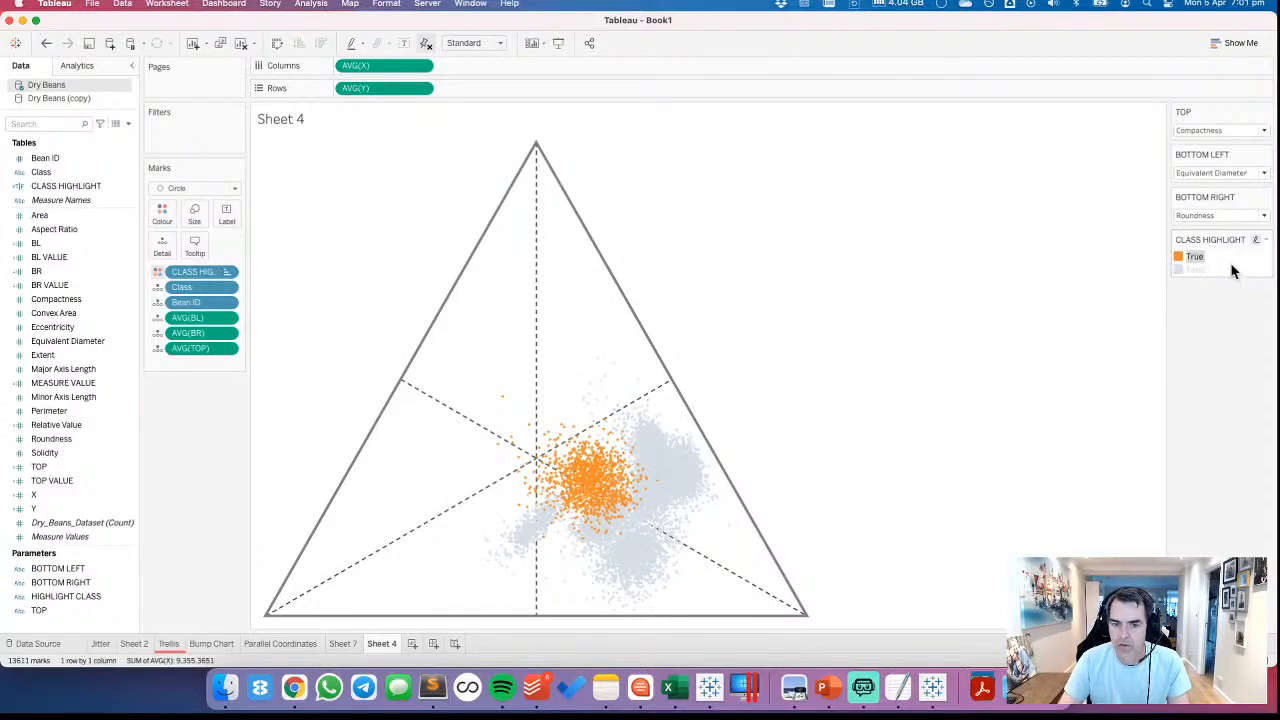
Edit the CLASS HIGHLIGHT colours and assign True the coral orange from the Makeover Monday Secondary palette
double_click(1230, 263)
left_click(676, 248)
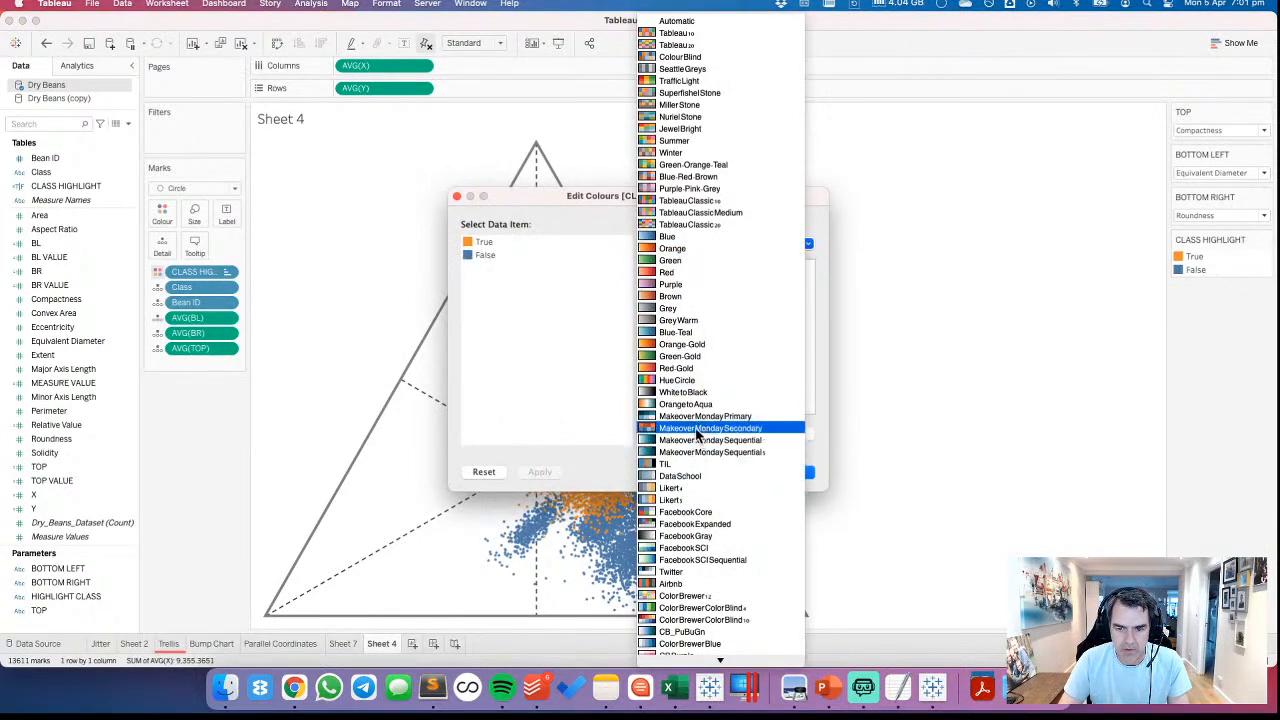
left_click(700, 428)
left_click(490, 245)
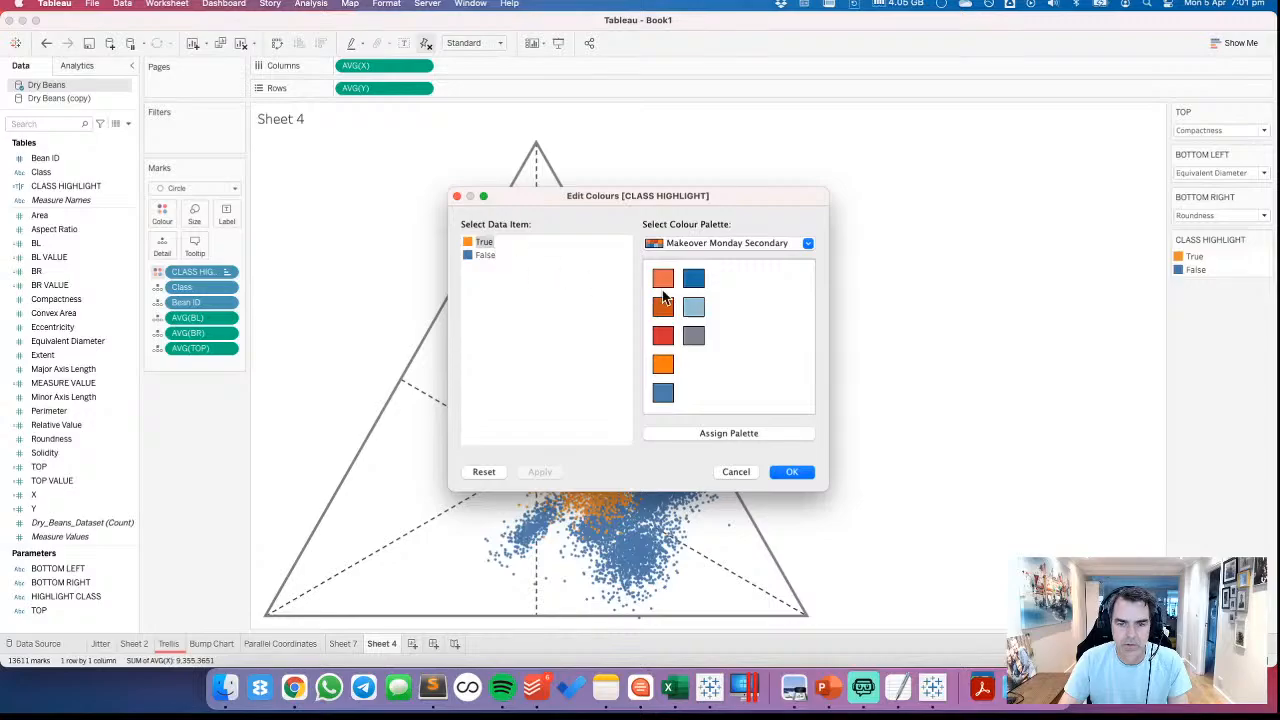
left_click(661, 282)
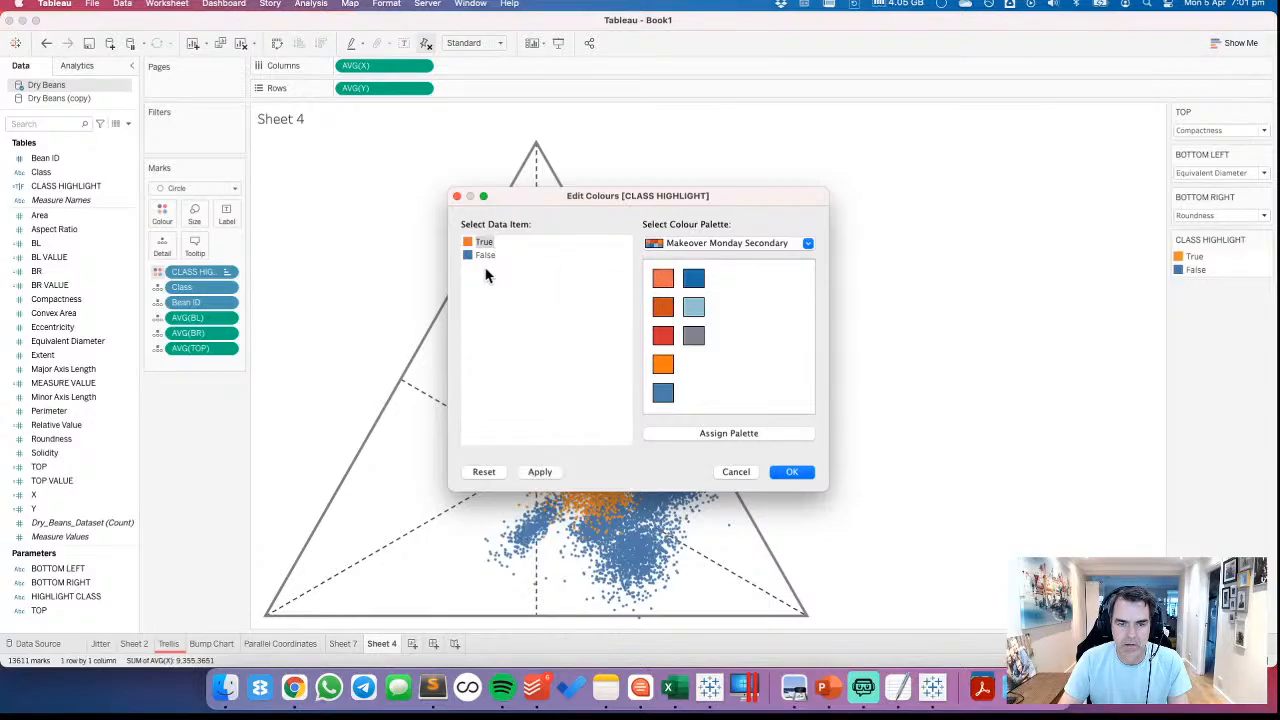
Assign False the lightest grey from the Seattle Greys palette
left_click(678, 248)
scroll(737, 212, "up", 2)
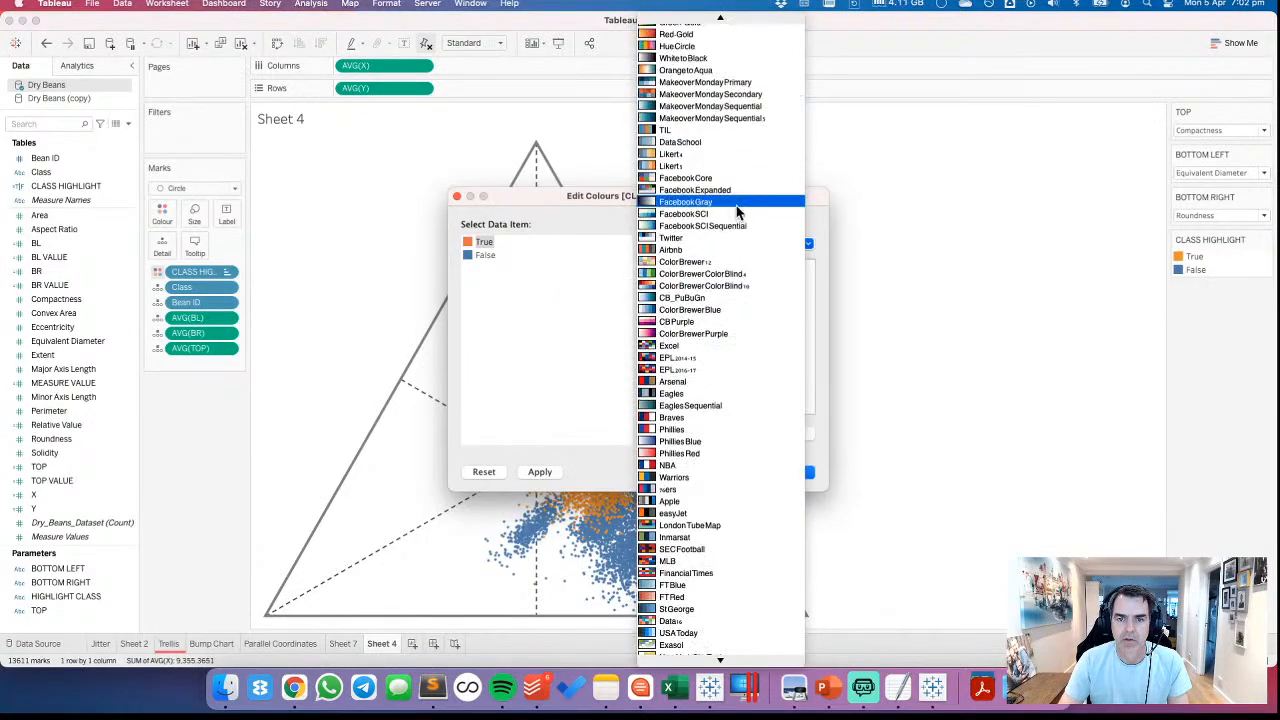
scroll(737, 212, "up", 10)
left_click(696, 84)
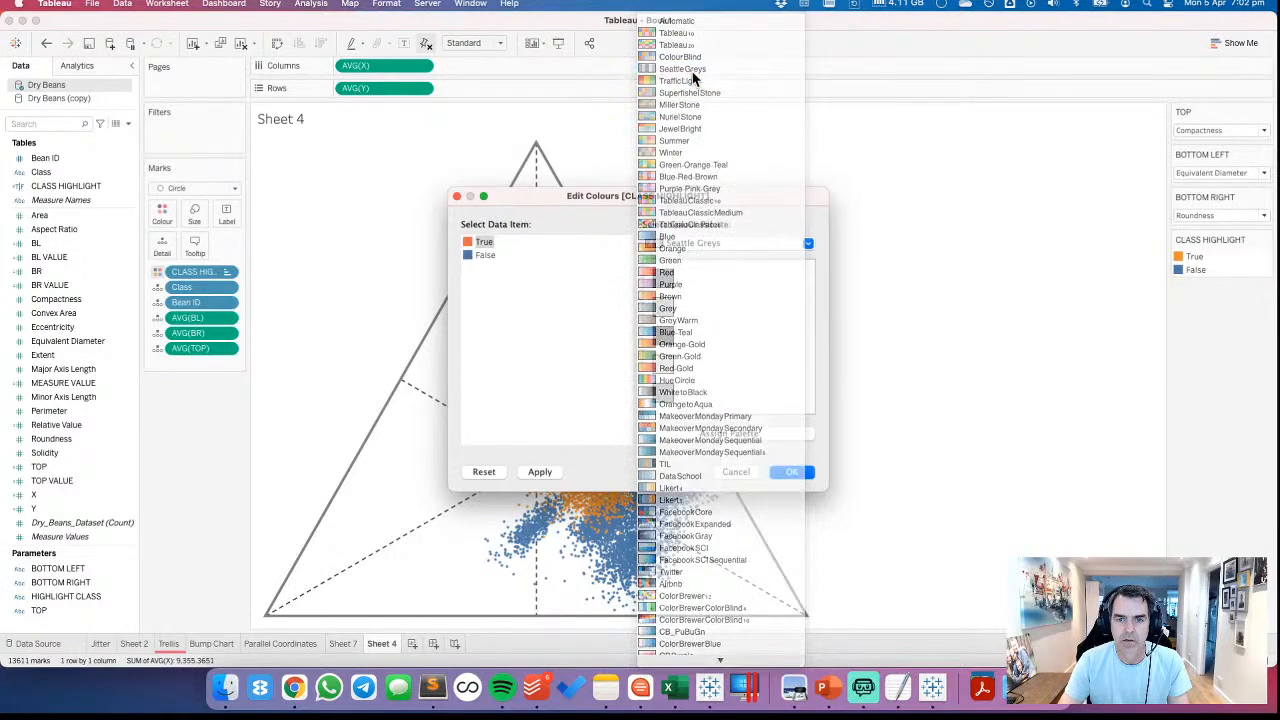
left_click(485, 256)
left_click(663, 366)
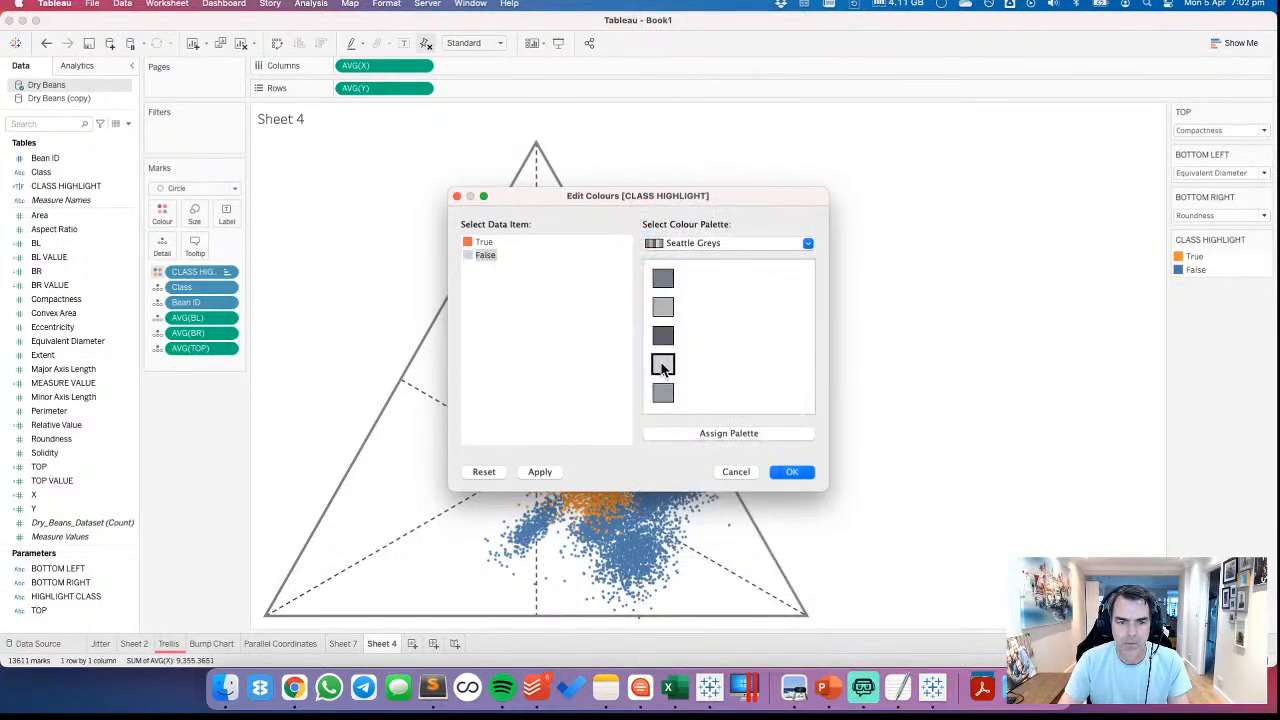
Confirm the highlight colours, size the marks by CLASS HIGHLIGHT and reverse the size order so True marks are larger
left_click(792, 472)
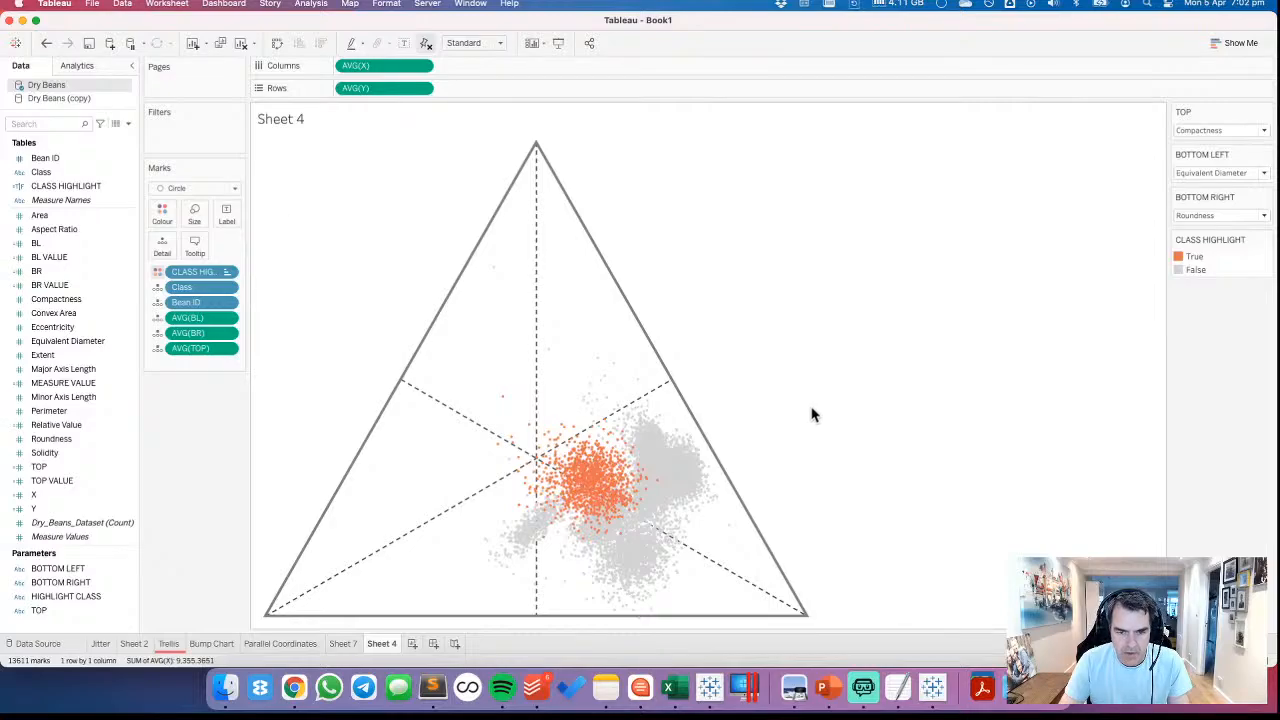
left_click_drag(60, 188, 198, 212)
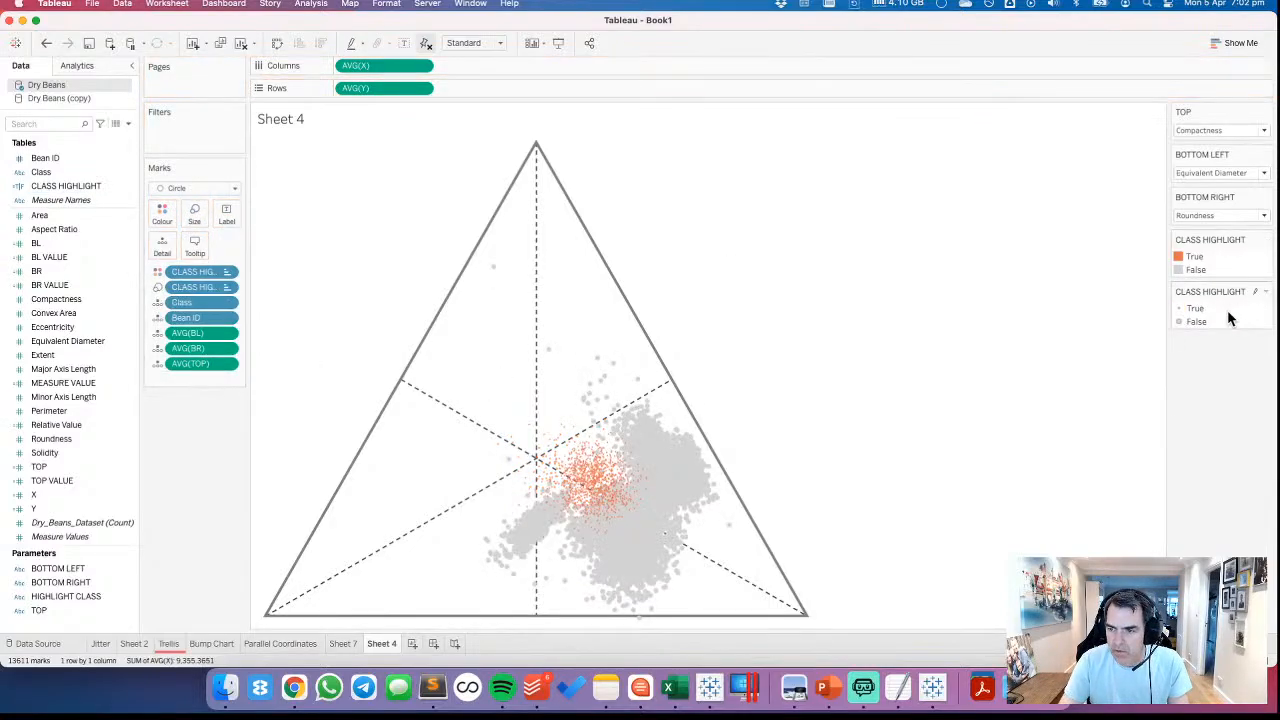
double_click(1229, 318)
left_click(606, 347)
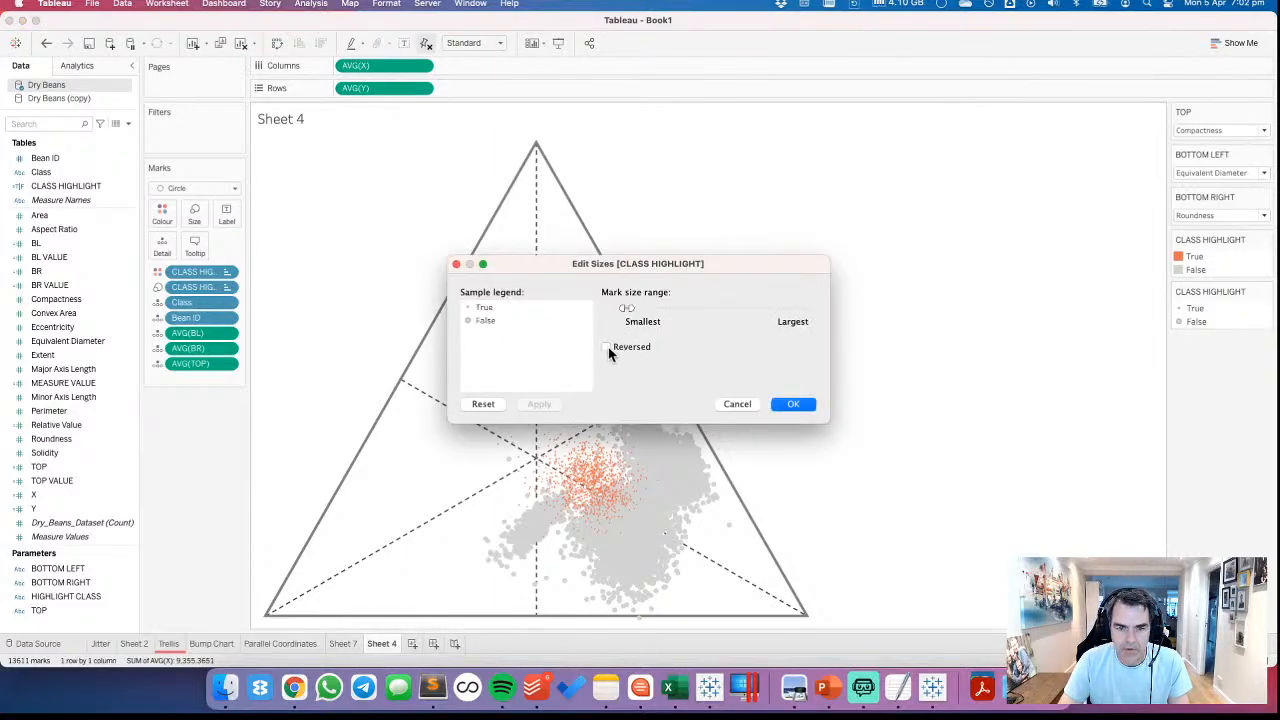
left_click(540, 404)
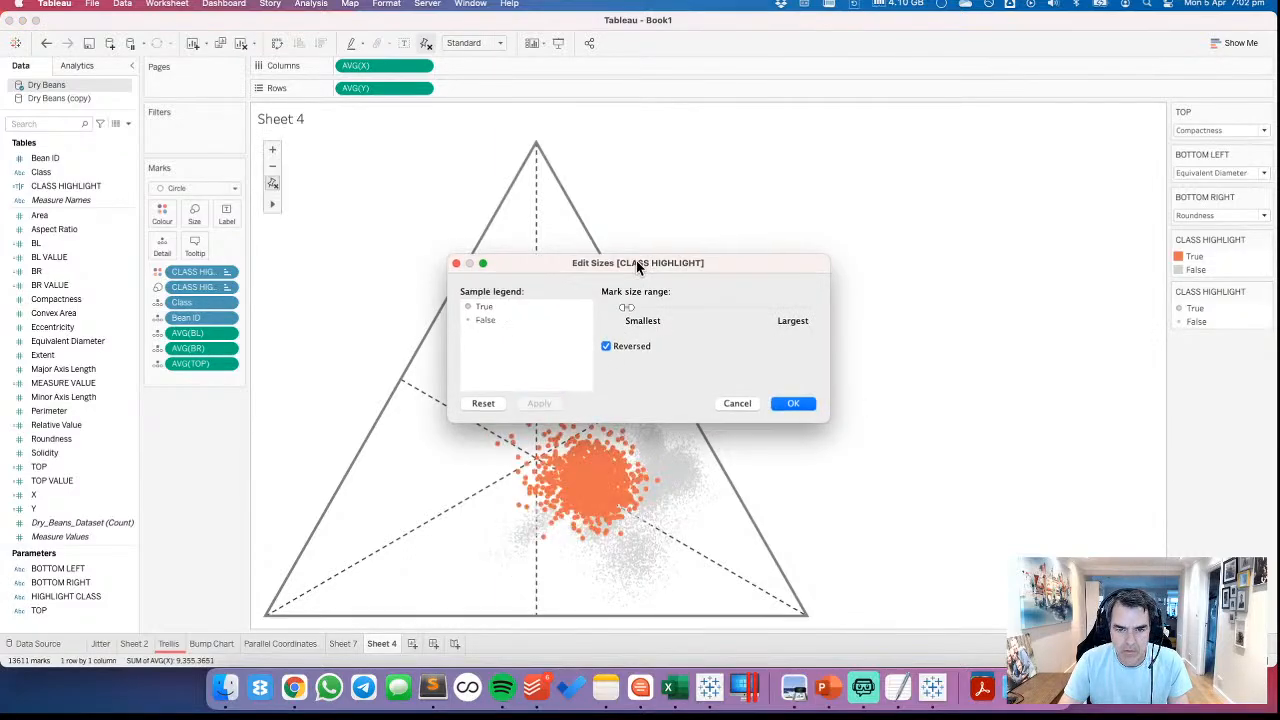
Fine-tune the CLASS HIGHLIGHT mark size range near the smallest end, keeping True marks slightly larger than False marks
left_click_drag(636, 260, 785, 217)
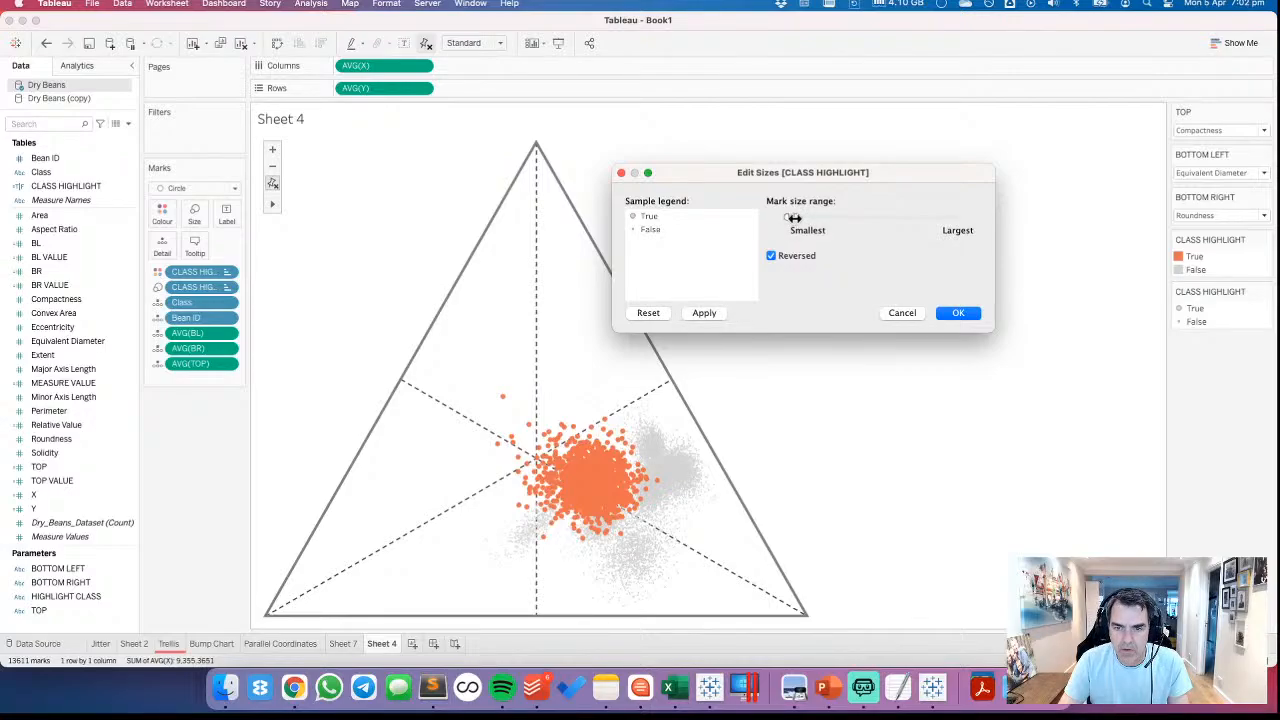
left_click(702, 313)
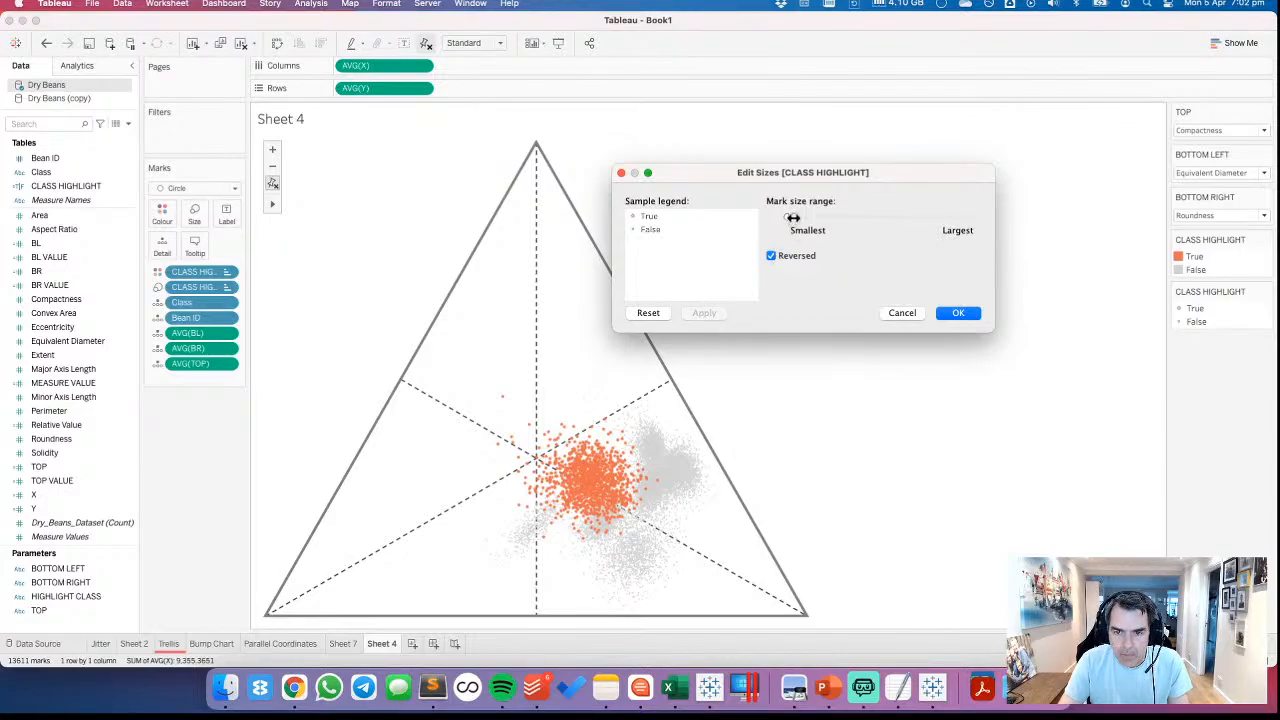
left_click_drag(792, 217, 789, 217)
left_click_drag(790, 217, 792, 217)
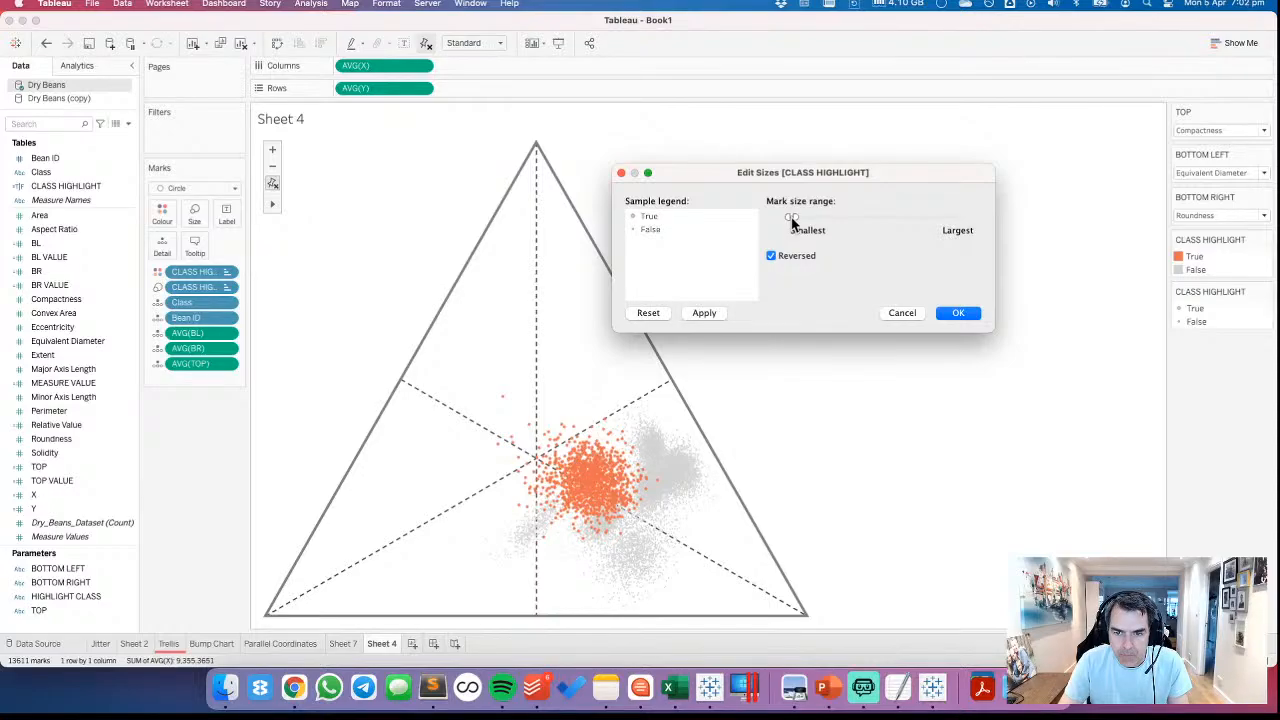
left_click(705, 313)
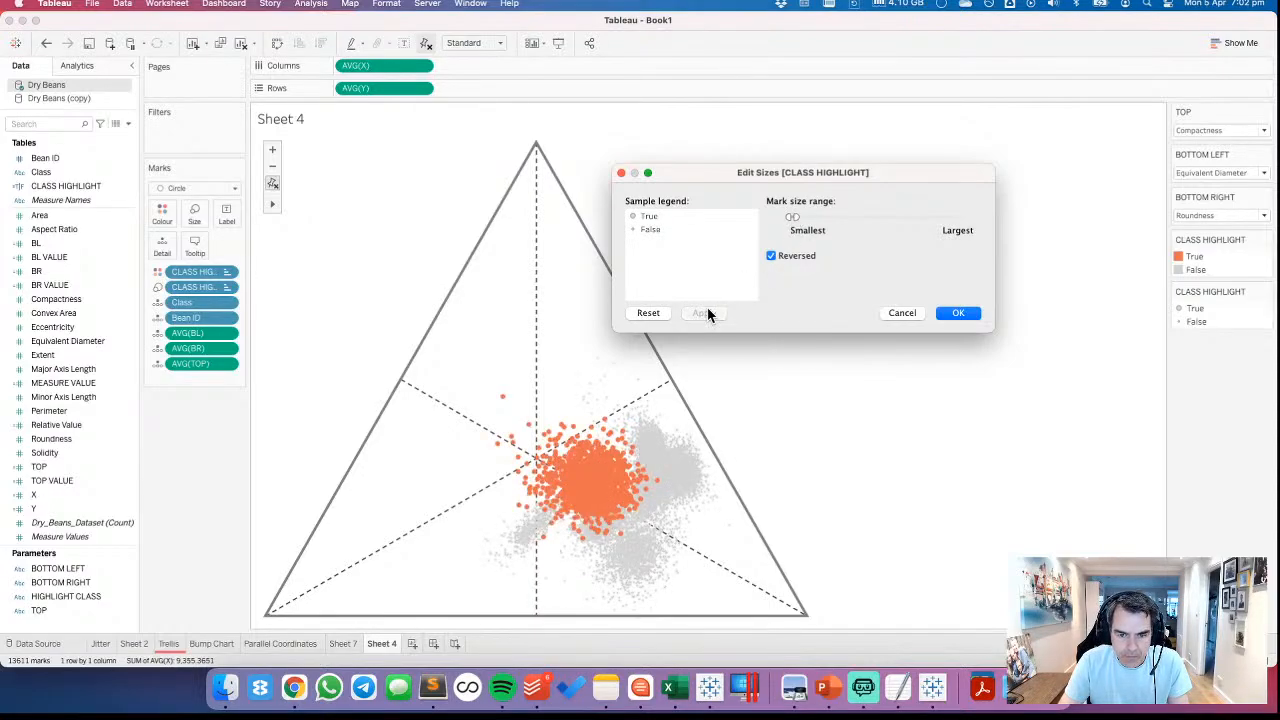
left_click(958, 313)
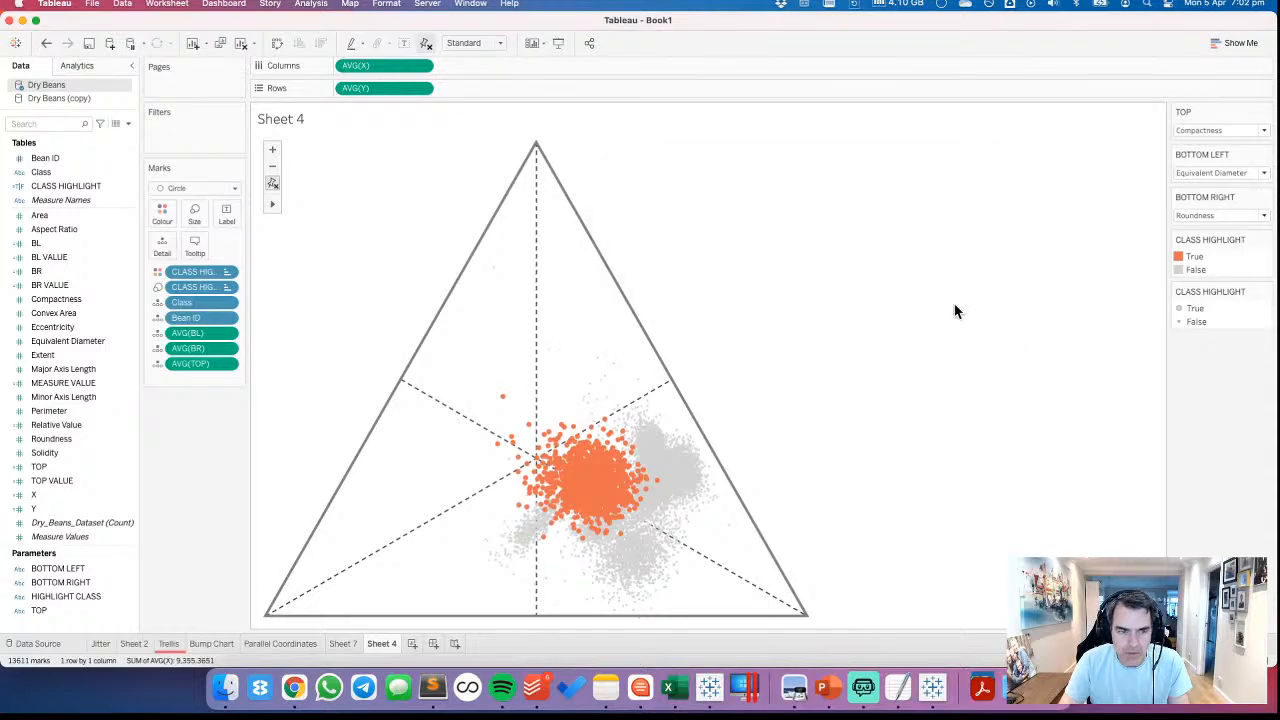
Reduce the opacity of the marks to 54%
left_click(162, 214)
left_click_drag(219, 291, 199, 293)
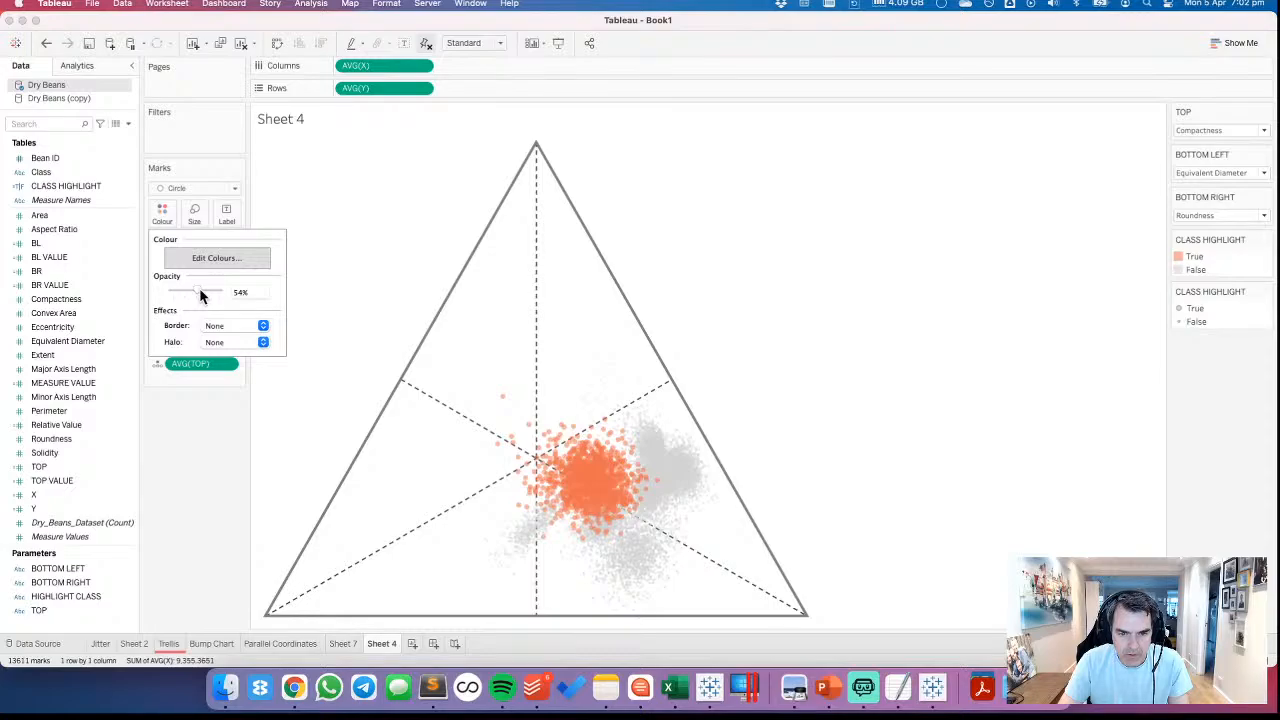
left_click(845, 398)
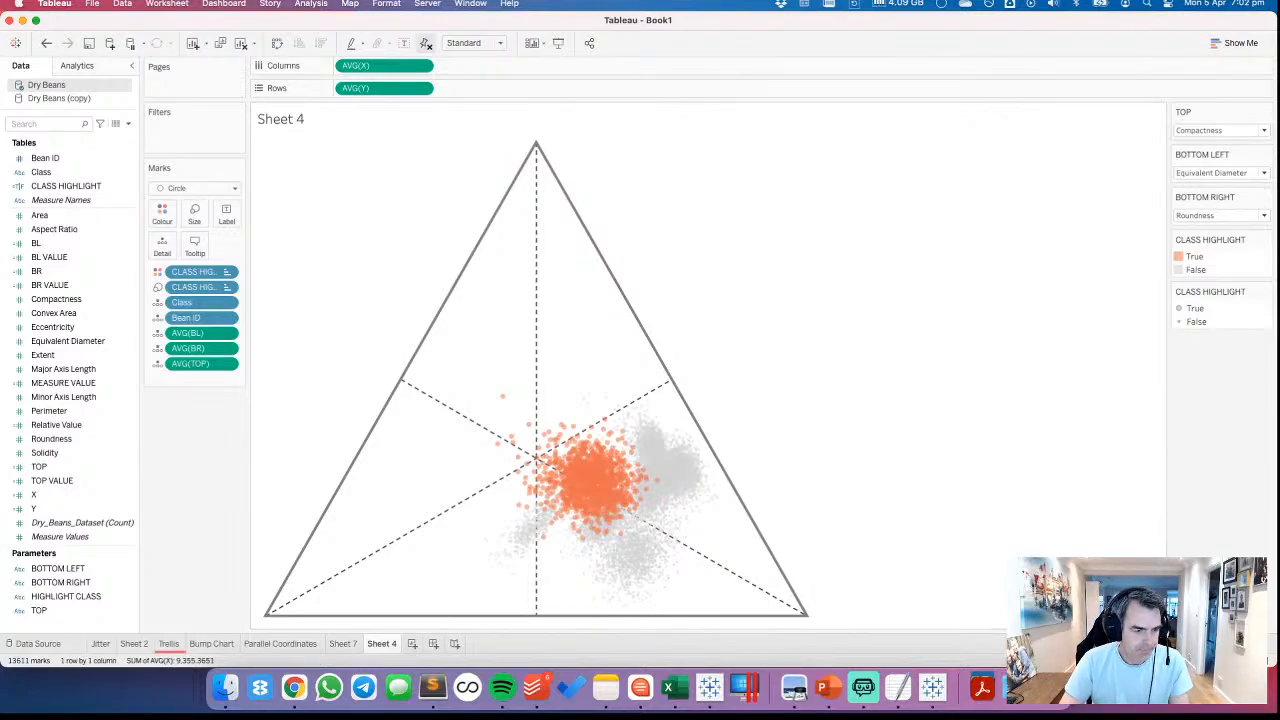
Rename the ternary plot's worksheet as TERNARY
double_click(391, 643)
type("TERNARY")
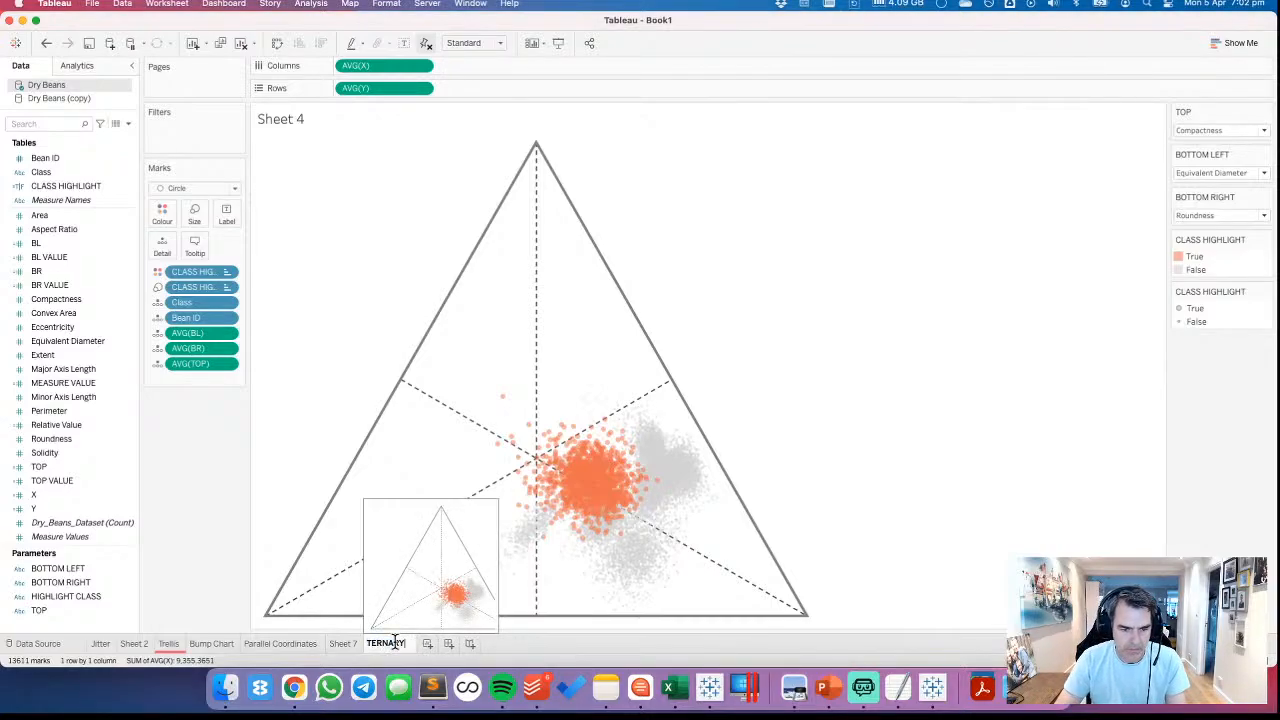
key("Return")
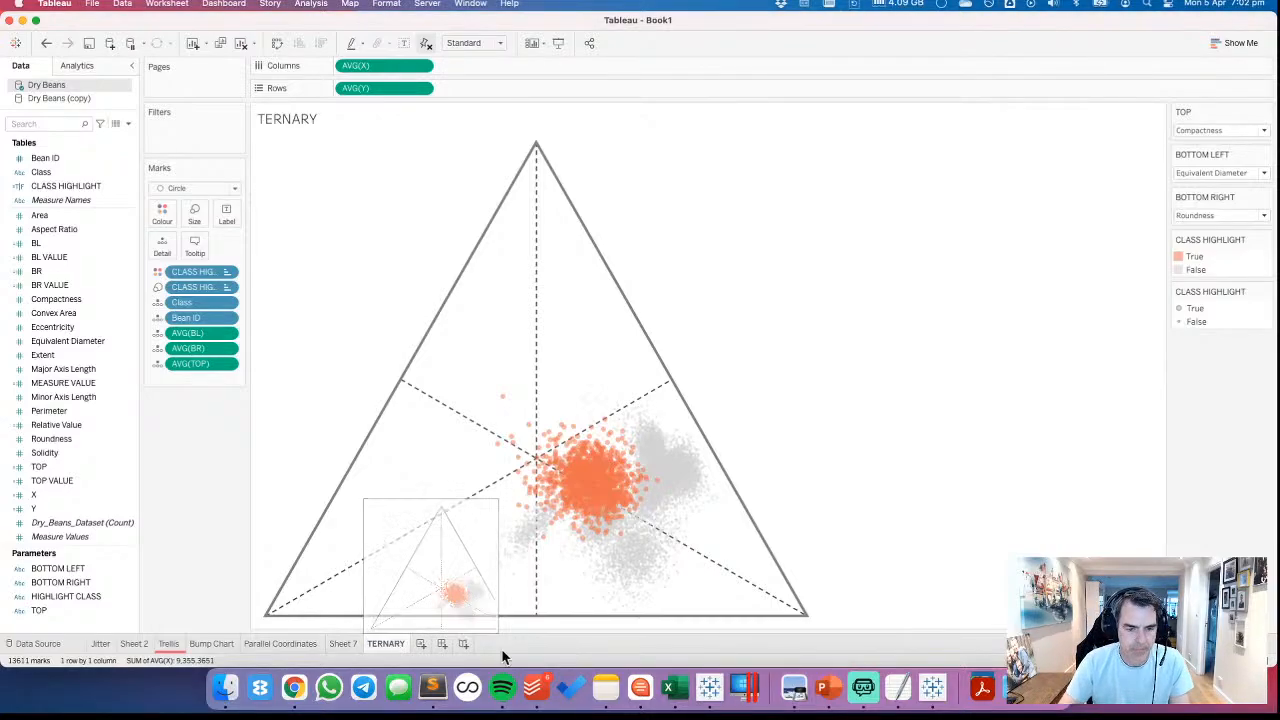
Create a new dashboard, delete its Phone layout and check the dashboard size settings
left_click(441, 643)
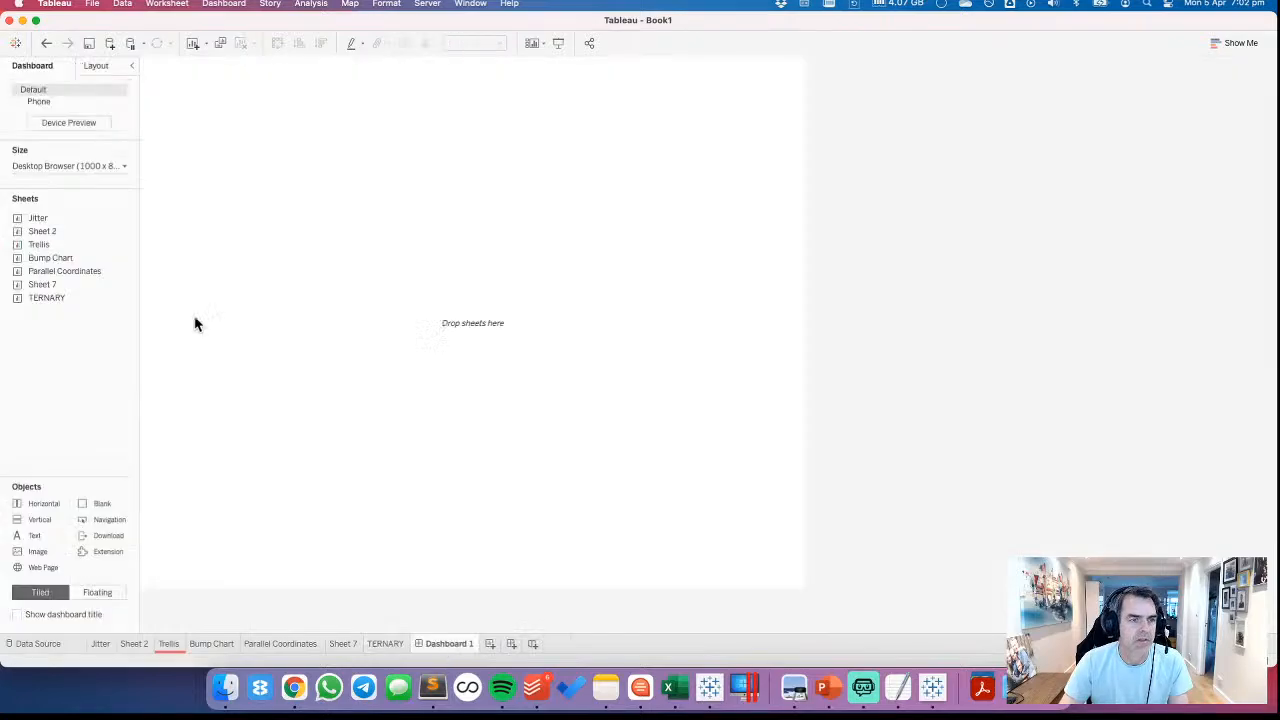
left_click(120, 102)
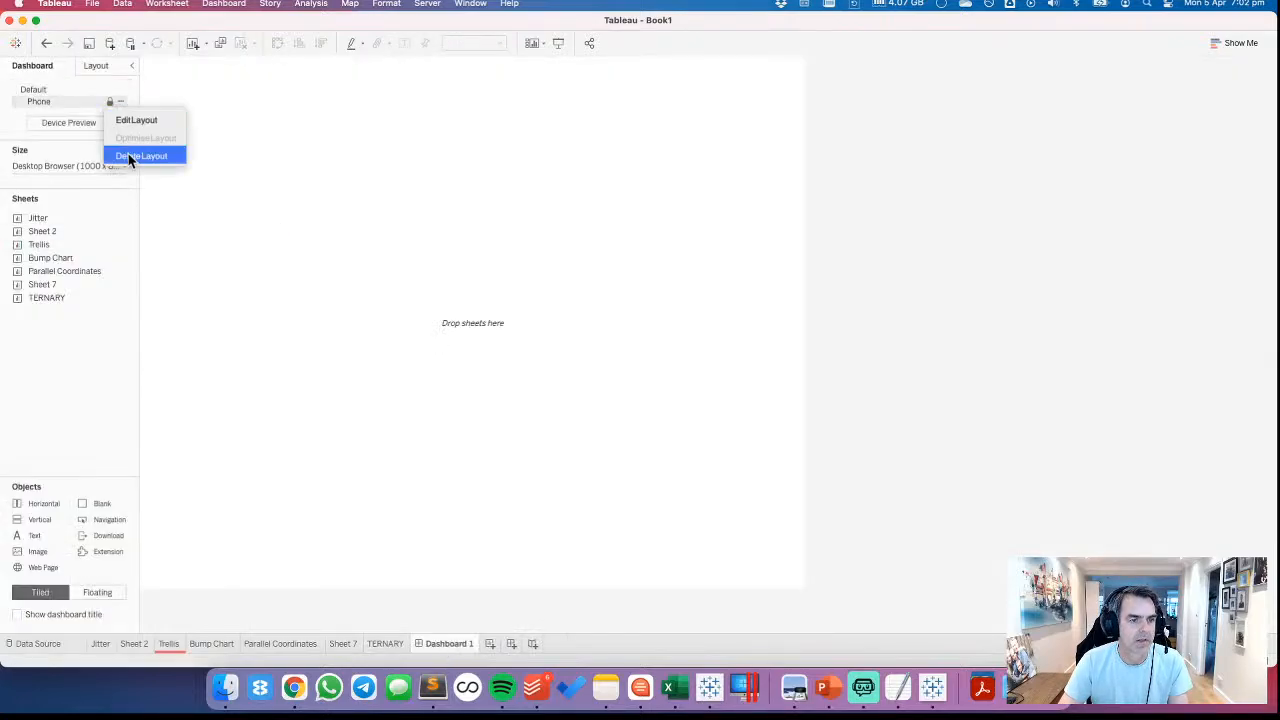
left_click(128, 155)
left_click(90, 140)
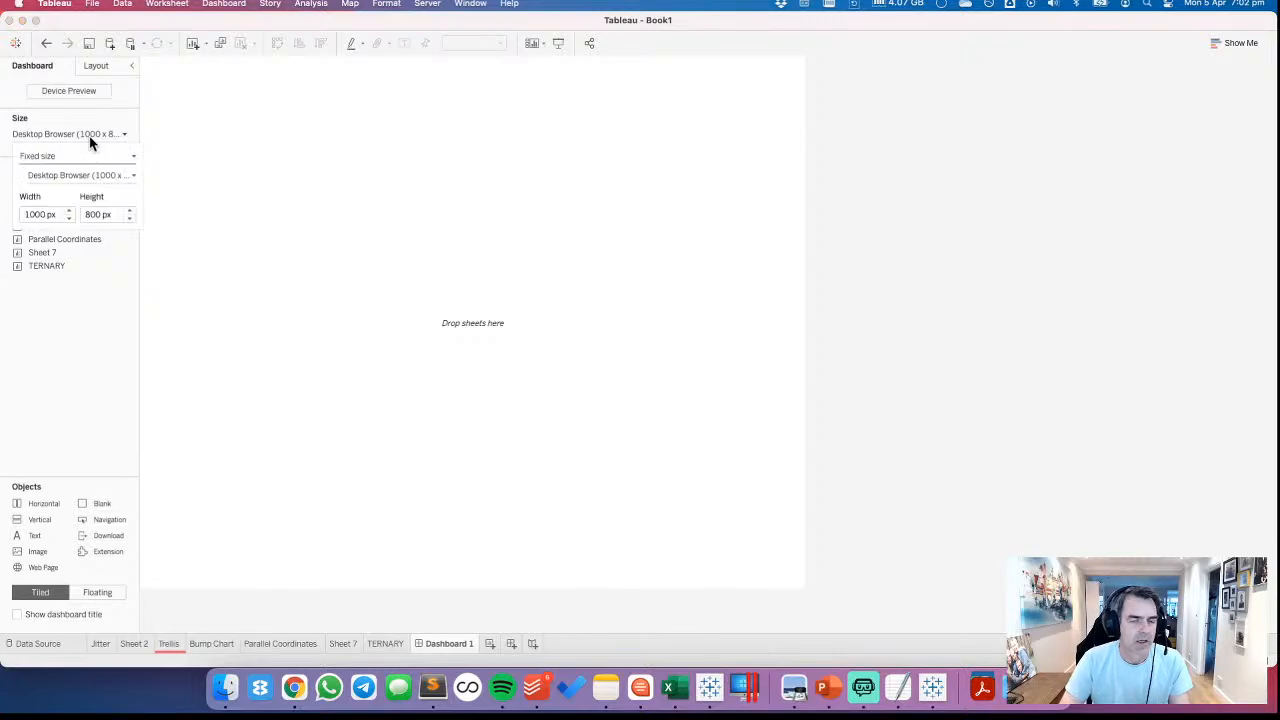
left_click(78, 316)
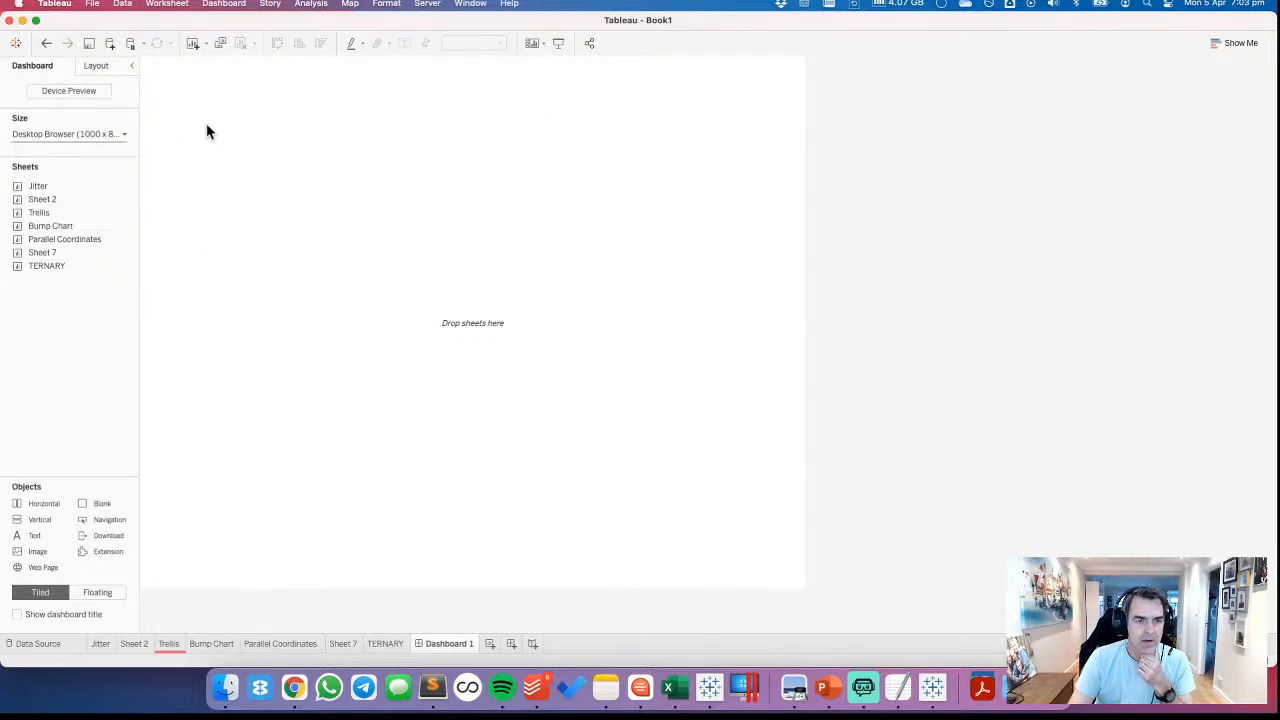
Show the HIGHLIGHT CLASS parameter control on the TERNARY sheet
left_click(374, 642)
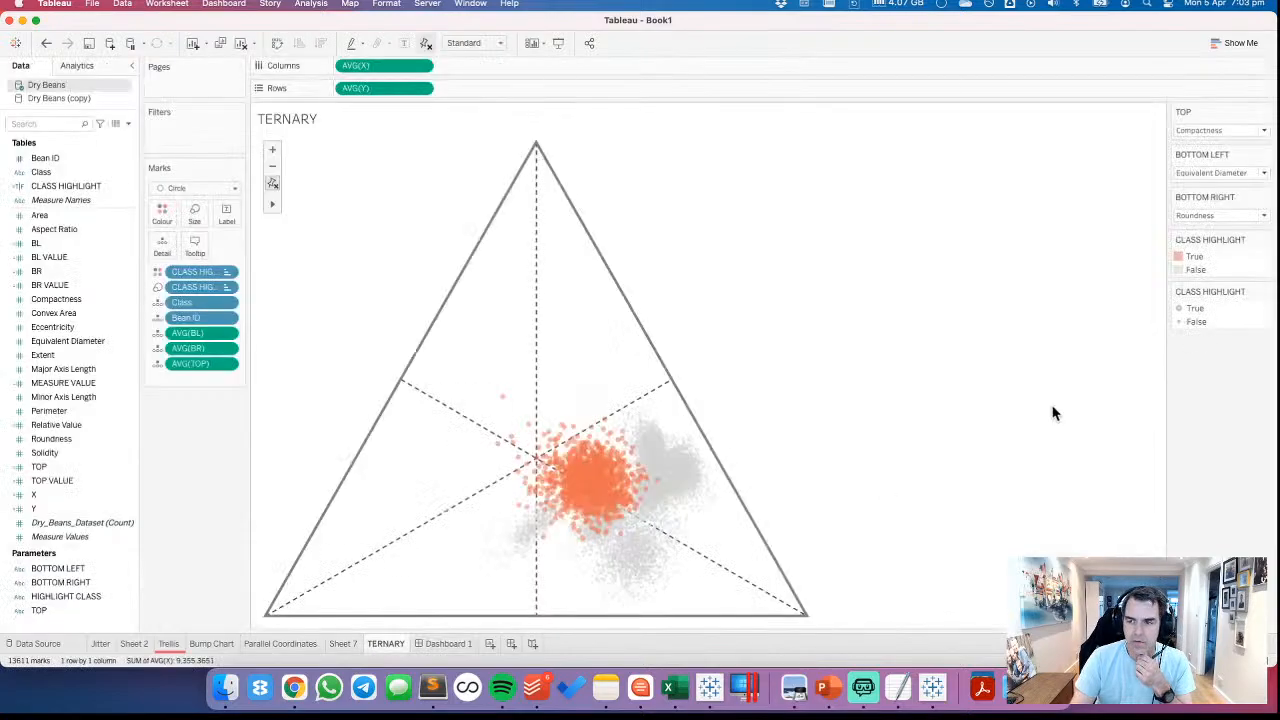
right_click(78, 596)
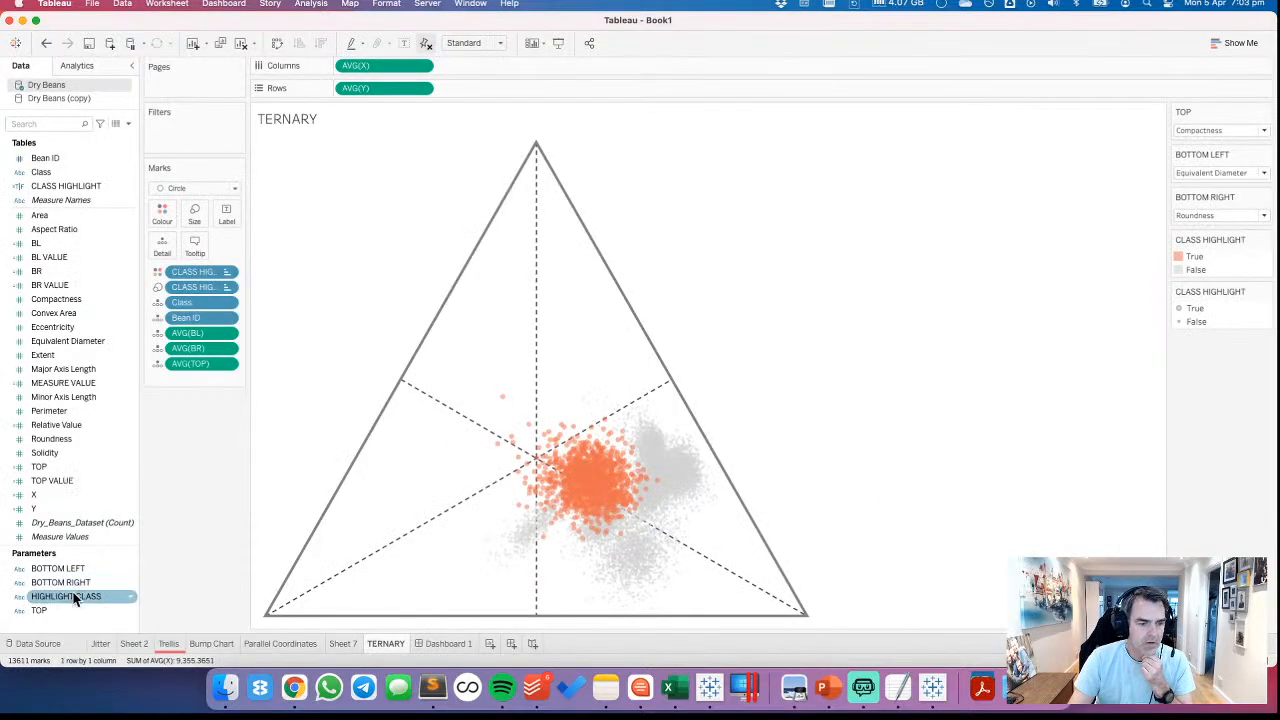
left_click(120, 318)
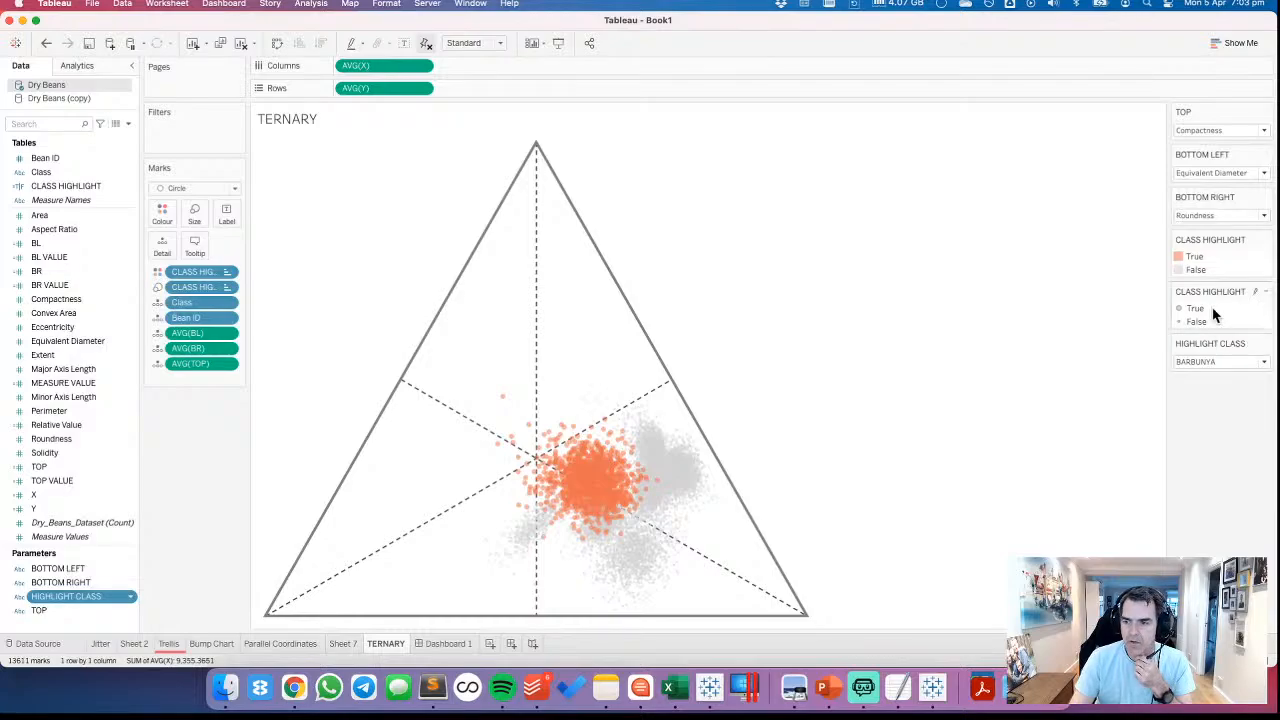
Test the HIGHLIGHT CLASS parameter by choosing (NONE) and return it to BARBUNYA
left_click(1210, 362)
left_click(1205, 386)
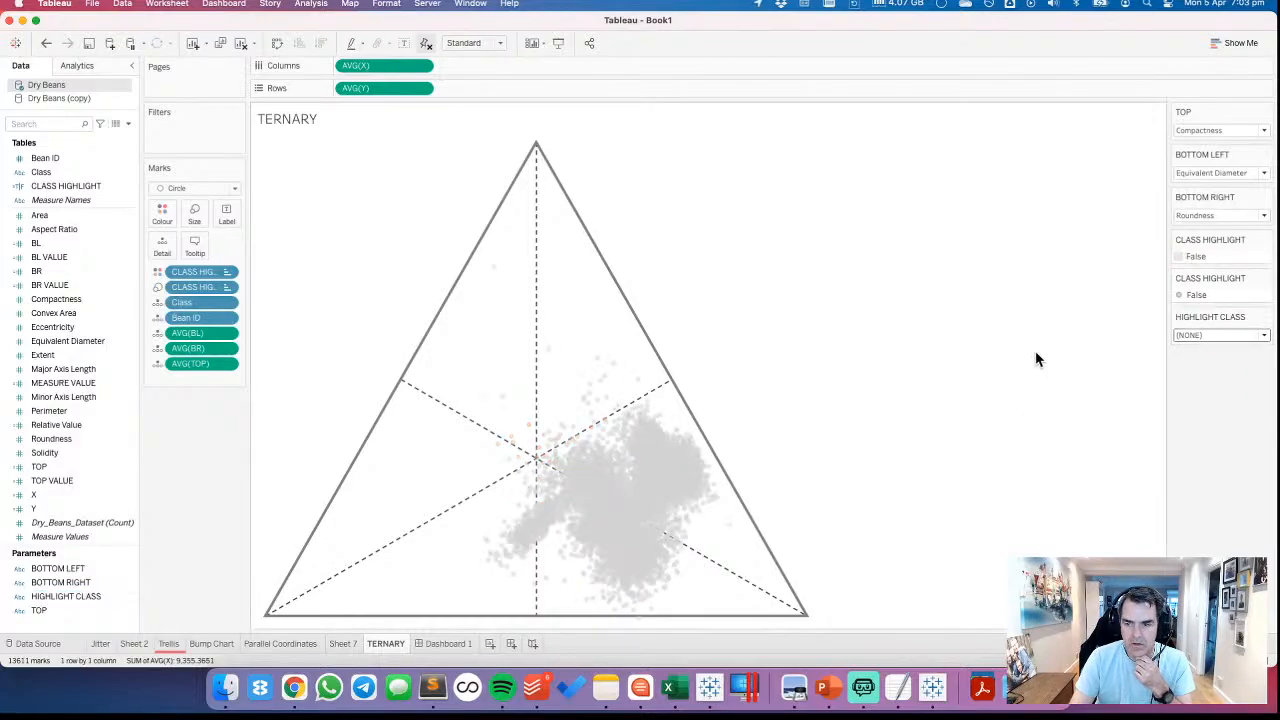
left_click(1218, 335)
left_click(1194, 366)
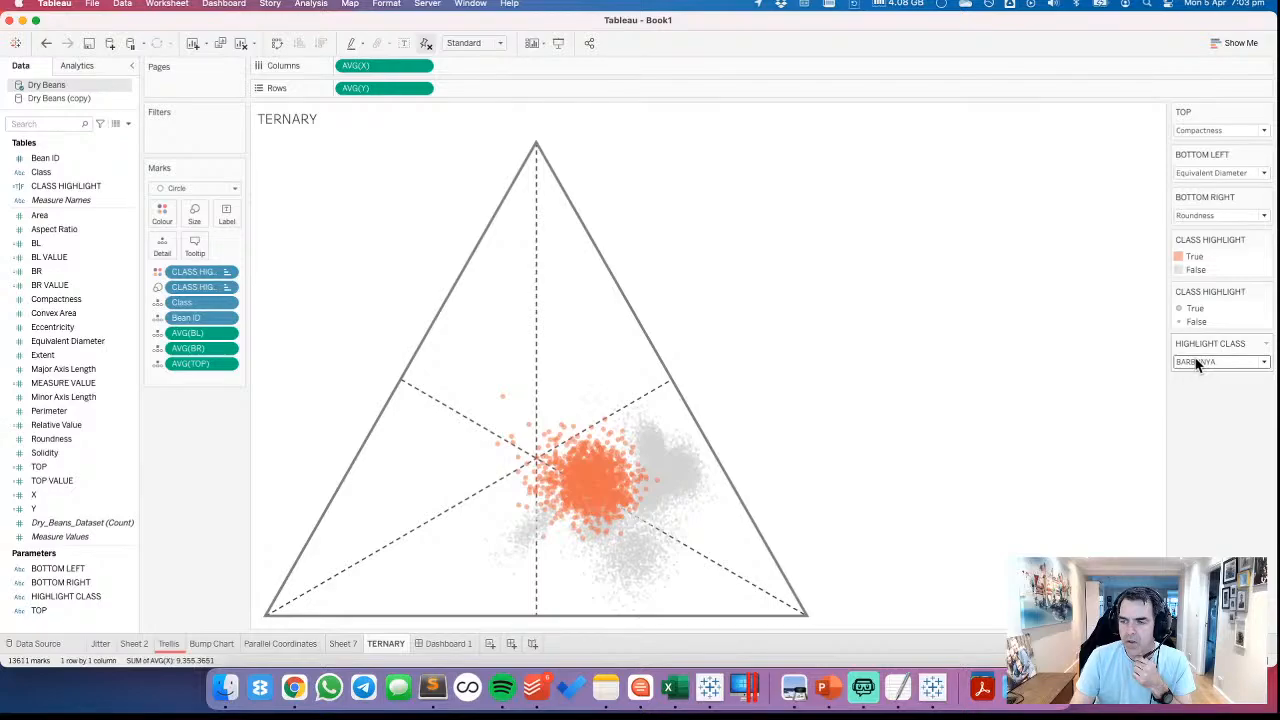
Hide both the colour and size legend cards for CLASS HIGHLIGHT on the TERNARY sheet
left_click(1265, 240)
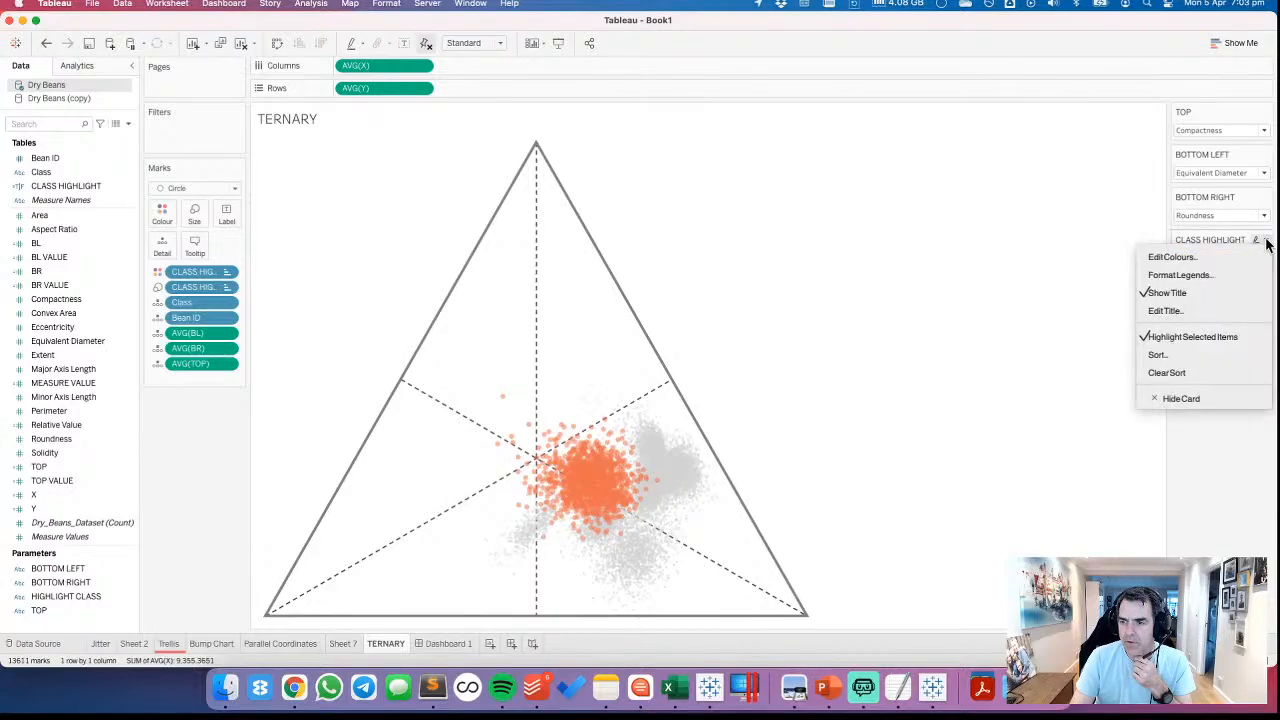
left_click(1169, 397)
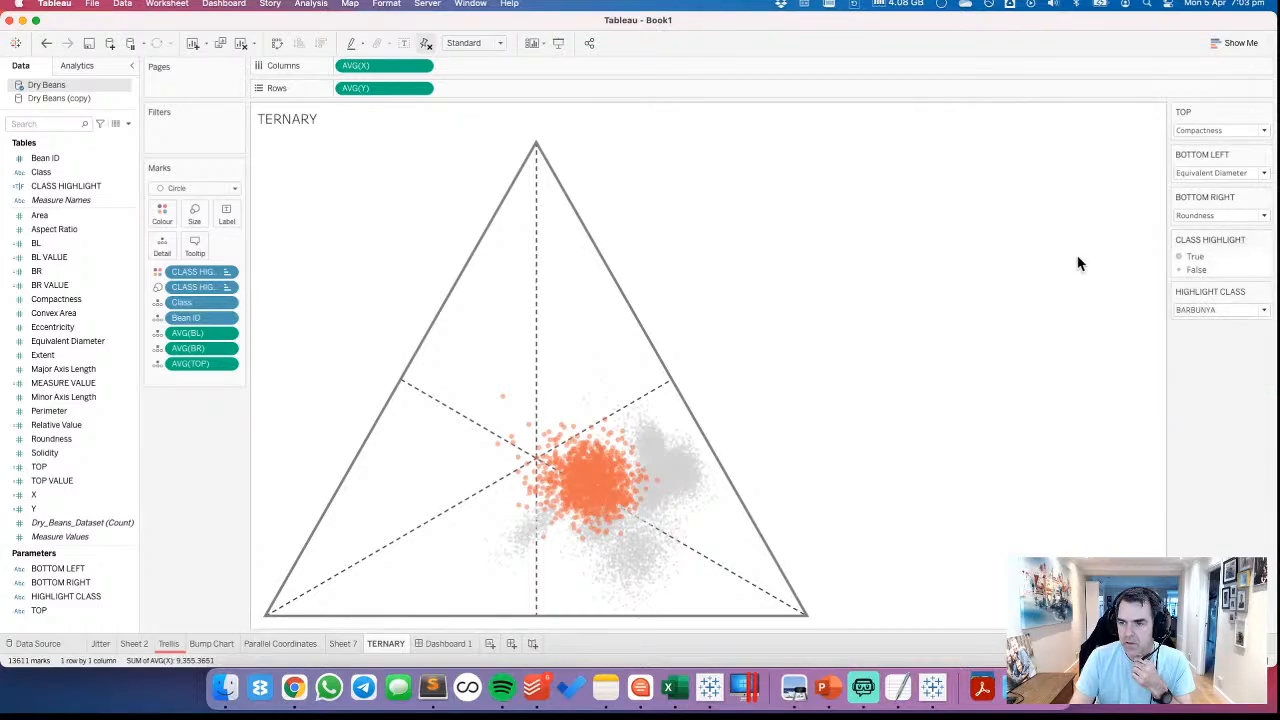
left_click(1265, 240)
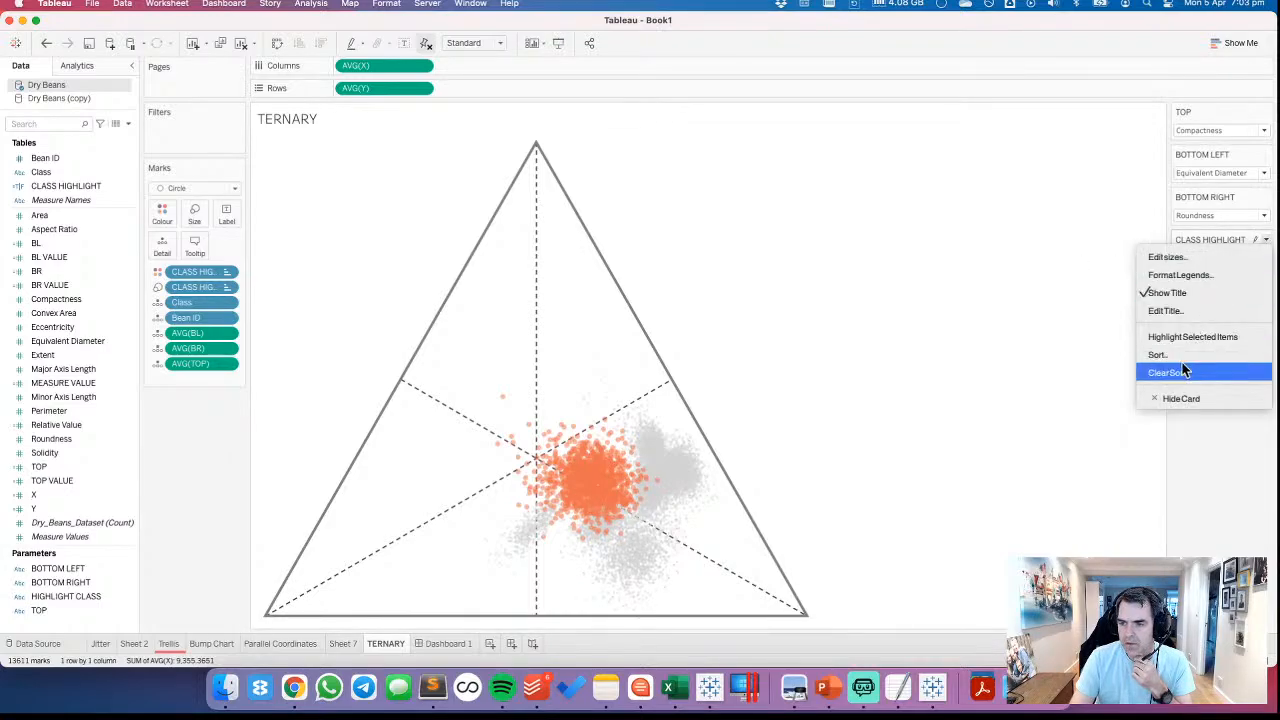
left_click(1189, 397)
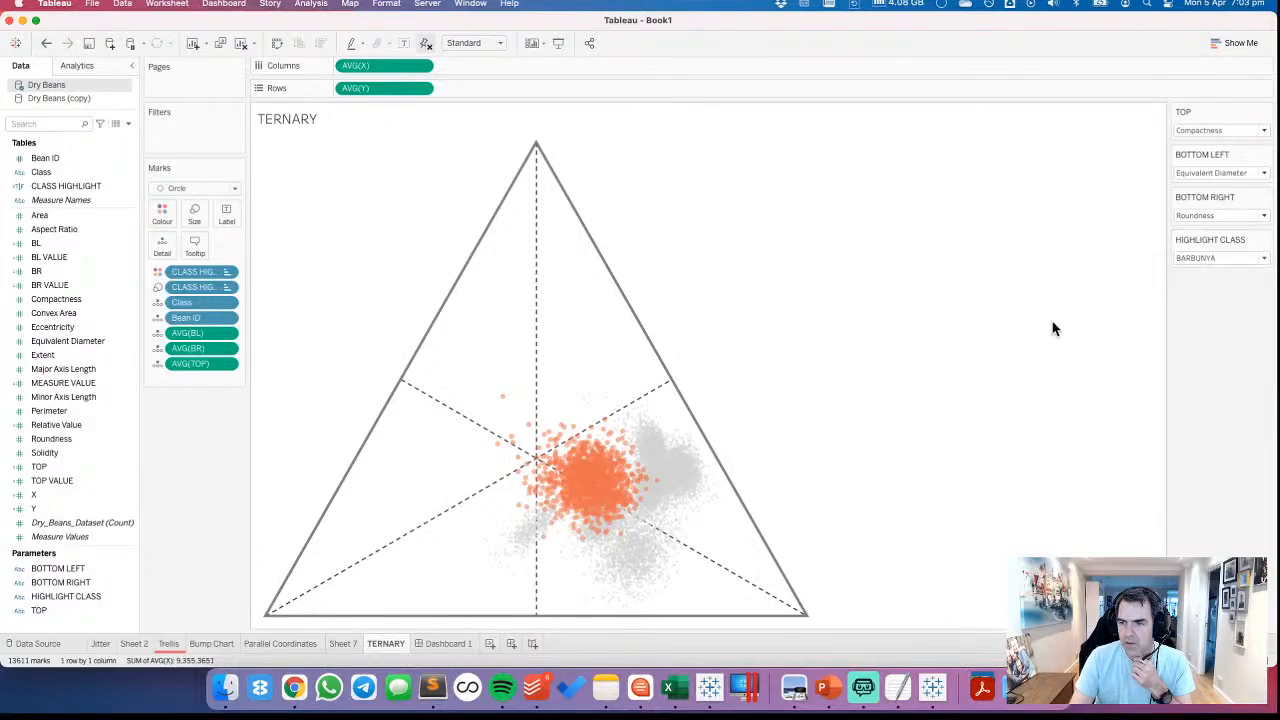
Add a floating vertical container to Dashboard 1 and position it at x 0, y 0
left_click(446, 643)
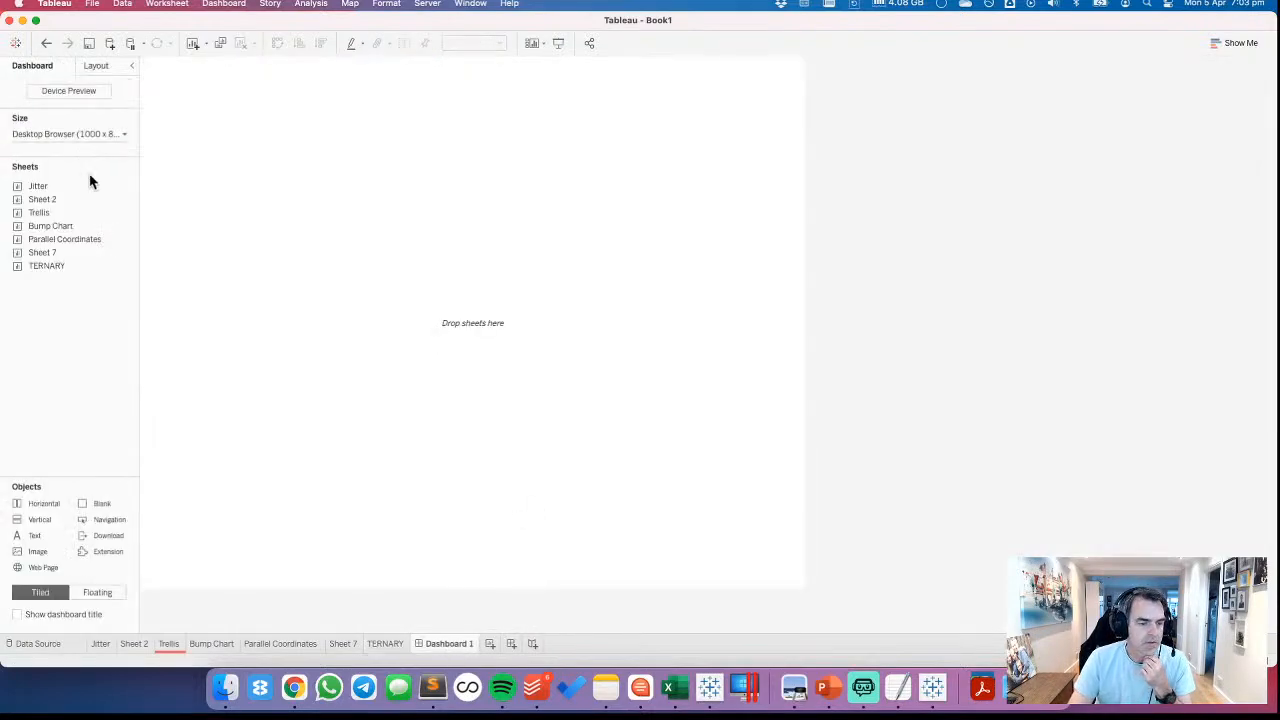
left_click_drag(37, 527, 241, 111)
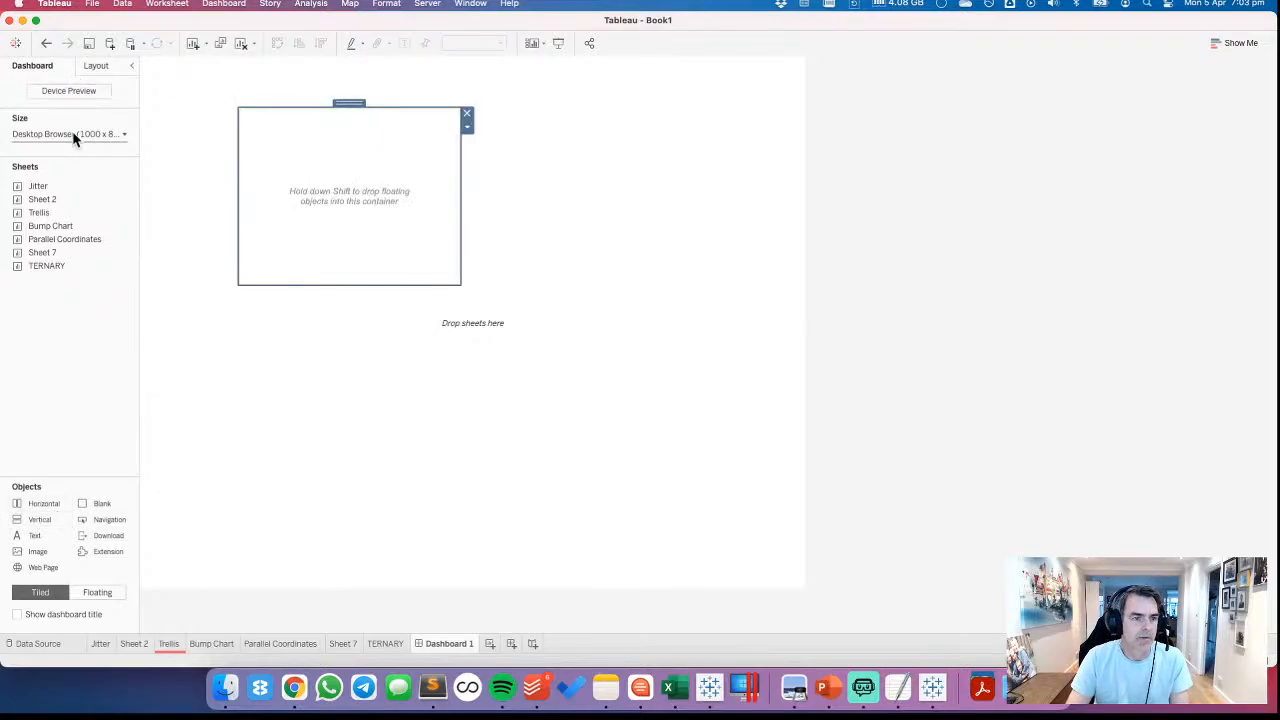
left_click(74, 134)
left_click(94, 64)
left_click(96, 65)
left_click_drag(40, 176, 2, 174)
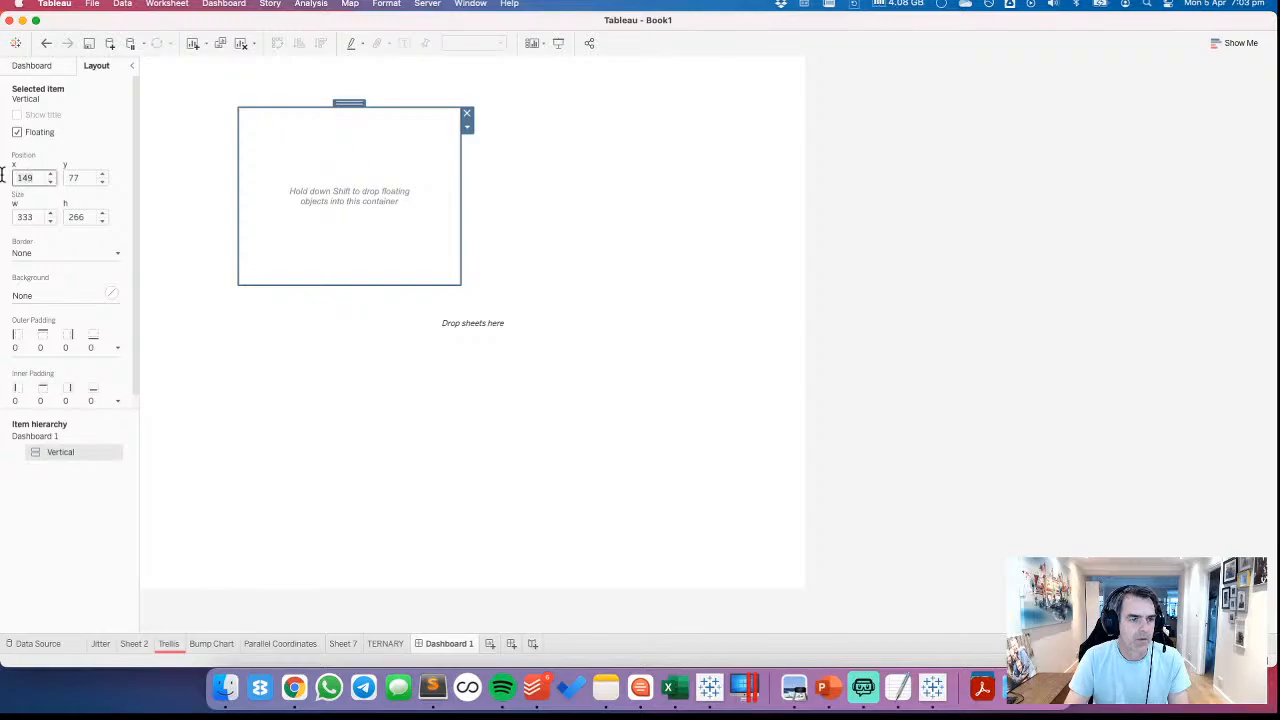
type("0")
key("Tab")
type("0")
key("Tab")
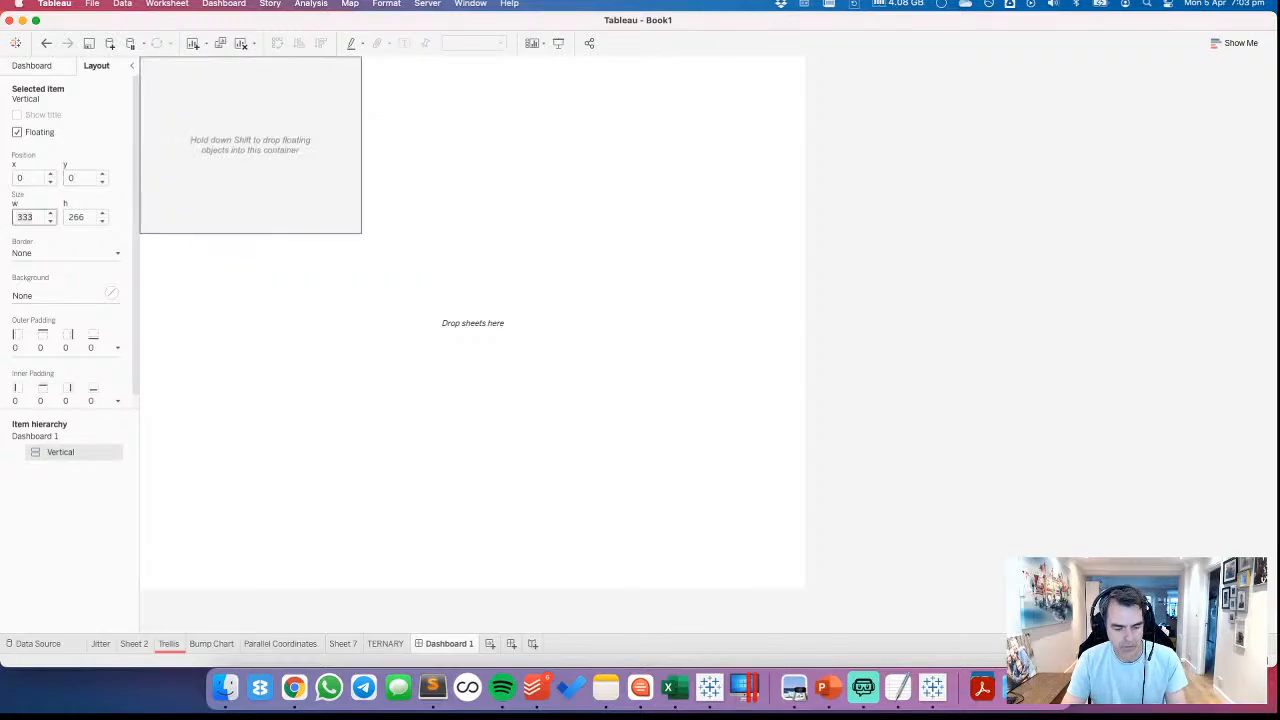
Set the vertical container's size to 1,000 wide by 800 high
type("1,000")
key("Tab")
type("800")
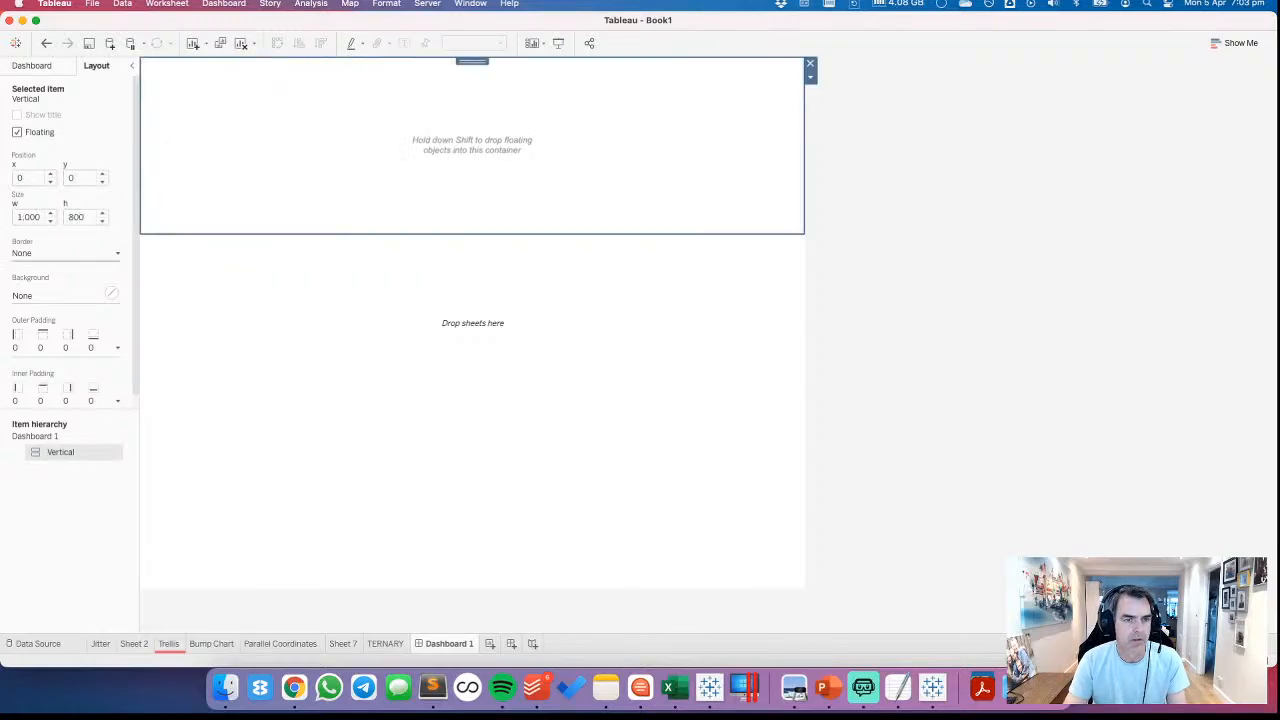
key("Return")
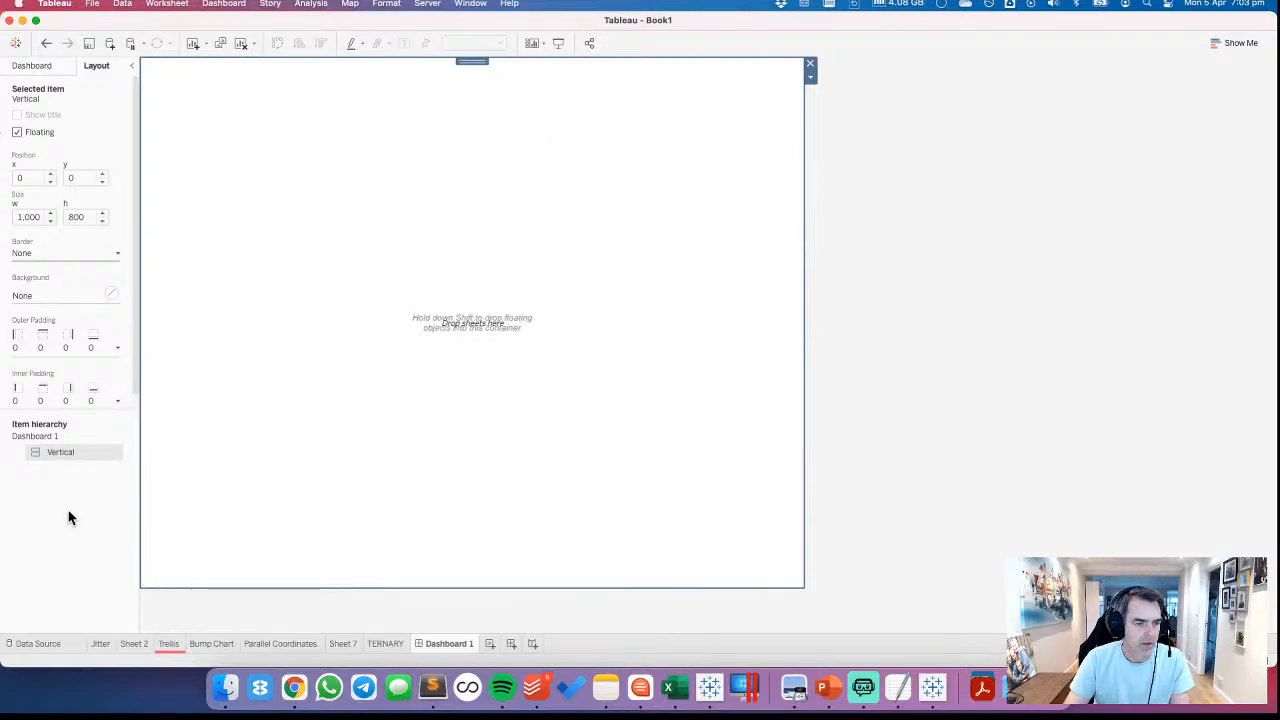
Add a text object inside the dashboard's vertical container with the placeholder text TITLE, and select that text
left_click(42, 63)
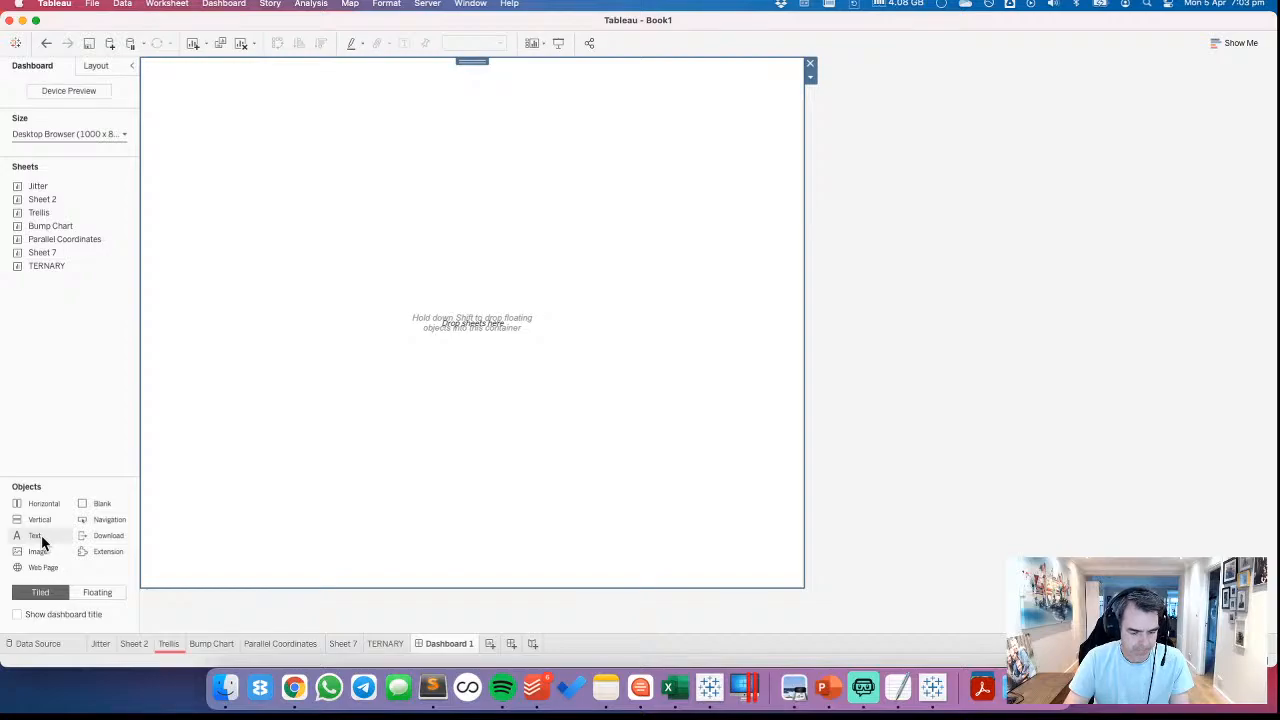
left_click_drag(42, 541, 596, 137)
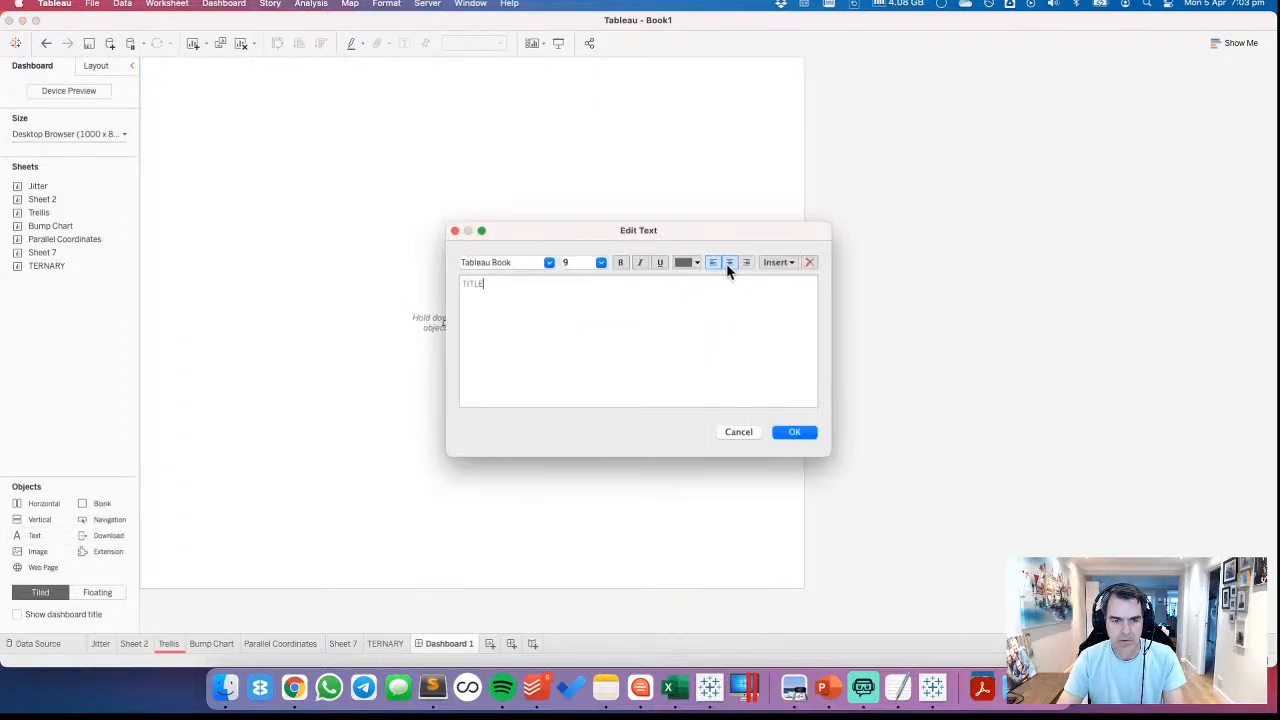
left_click(792, 263)
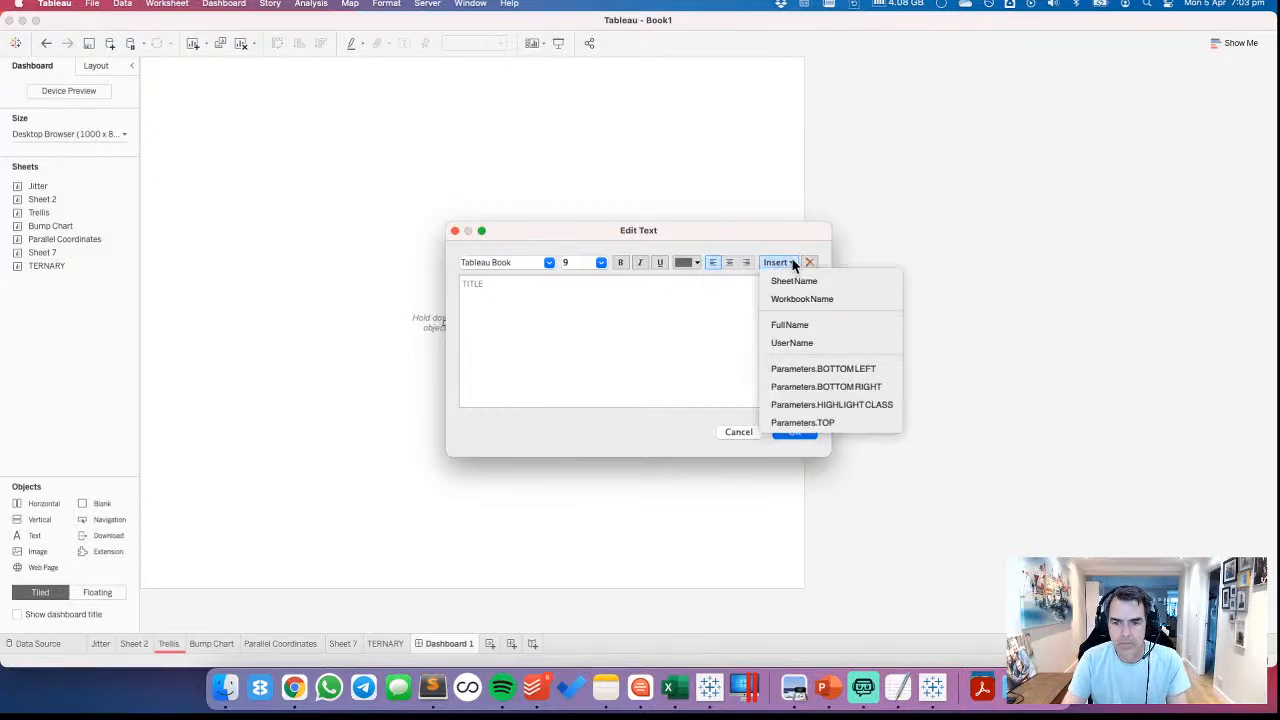
left_click(536, 295)
double_click(535, 299)
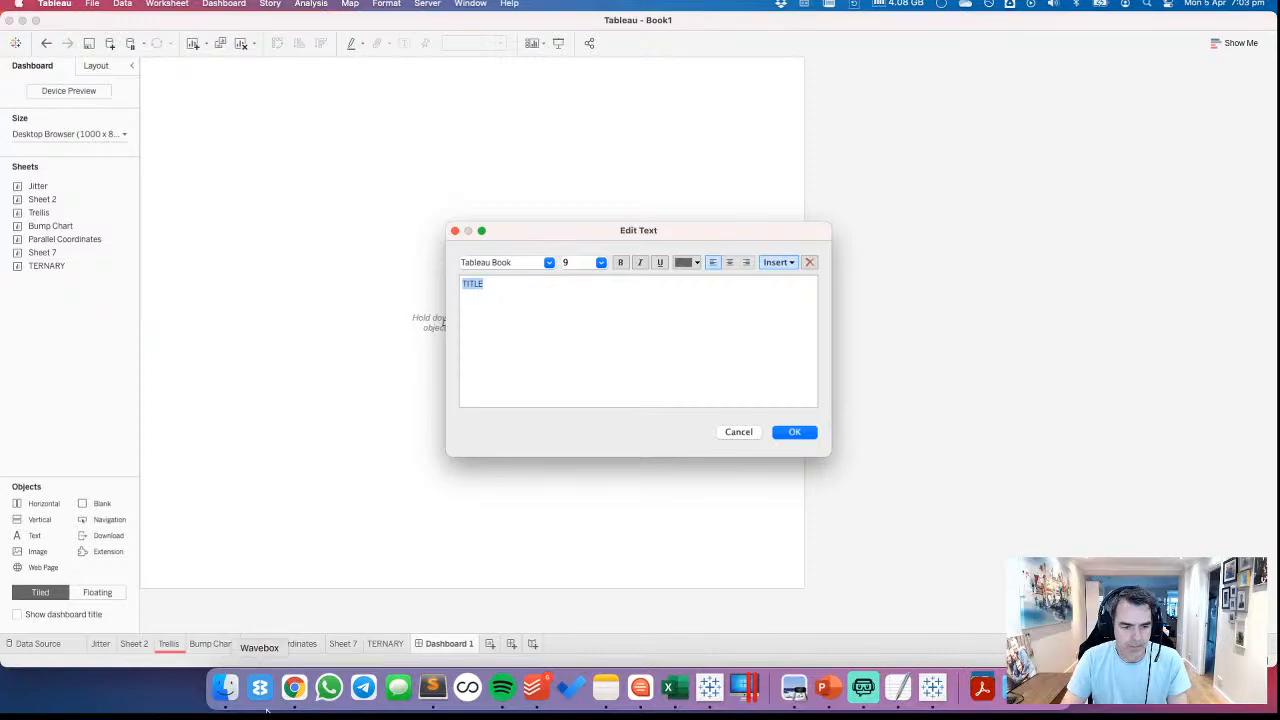
Look up the dry bean article's title on ScienceDirect in Chrome and make MULTICLASS CLASSIFICATION OF DRY BEANS the Tableau text object's heading
left_click(294, 687)
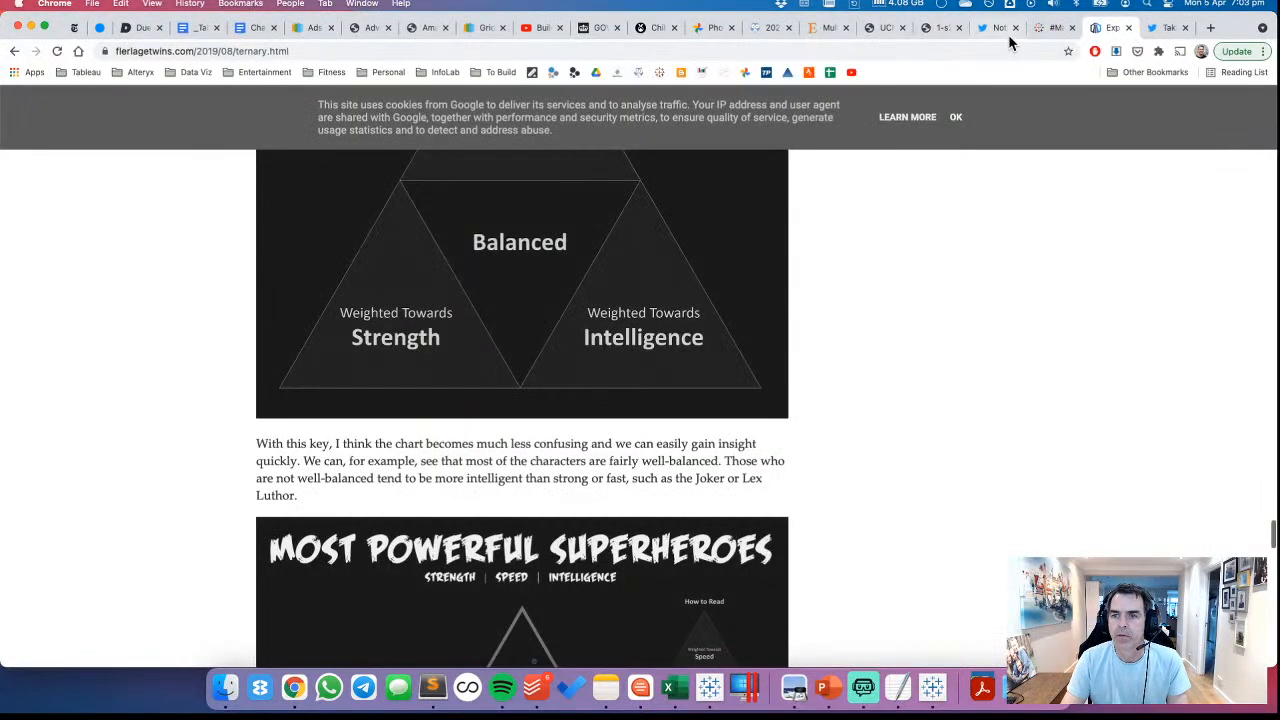
left_click(826, 27)
scroll(700, 290, "down", 1)
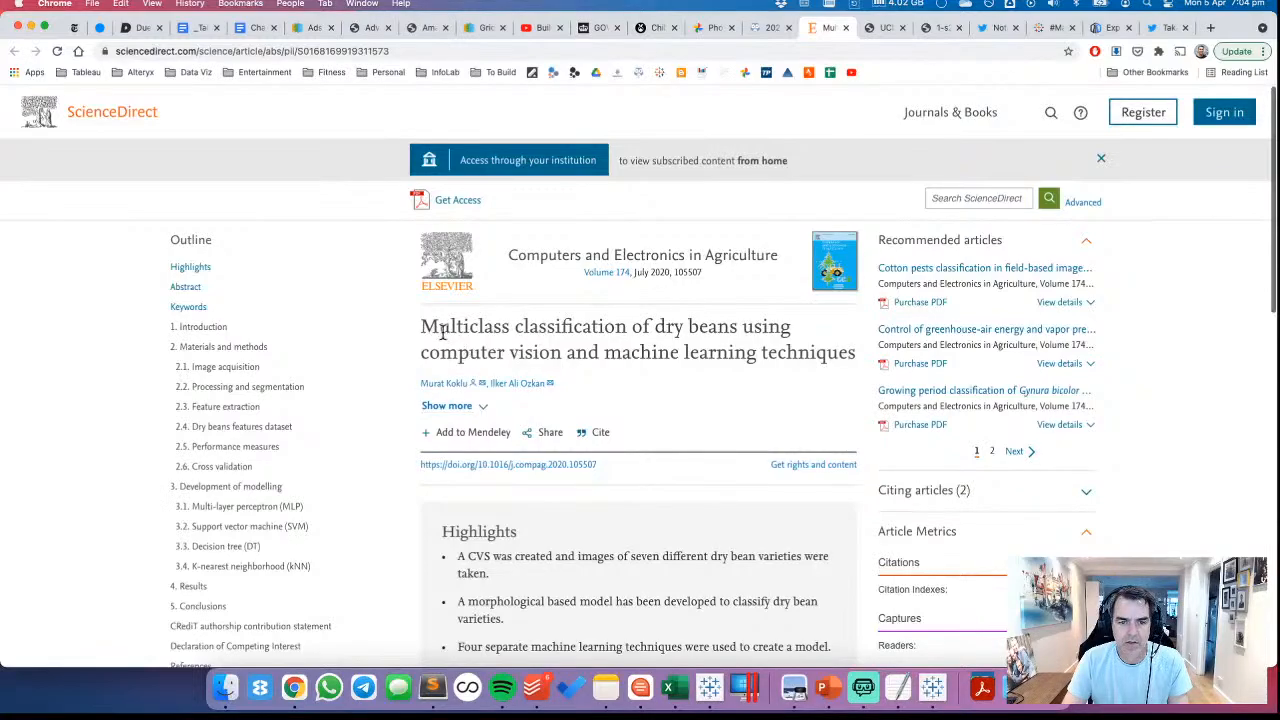
left_click_drag(425, 328, 717, 318)
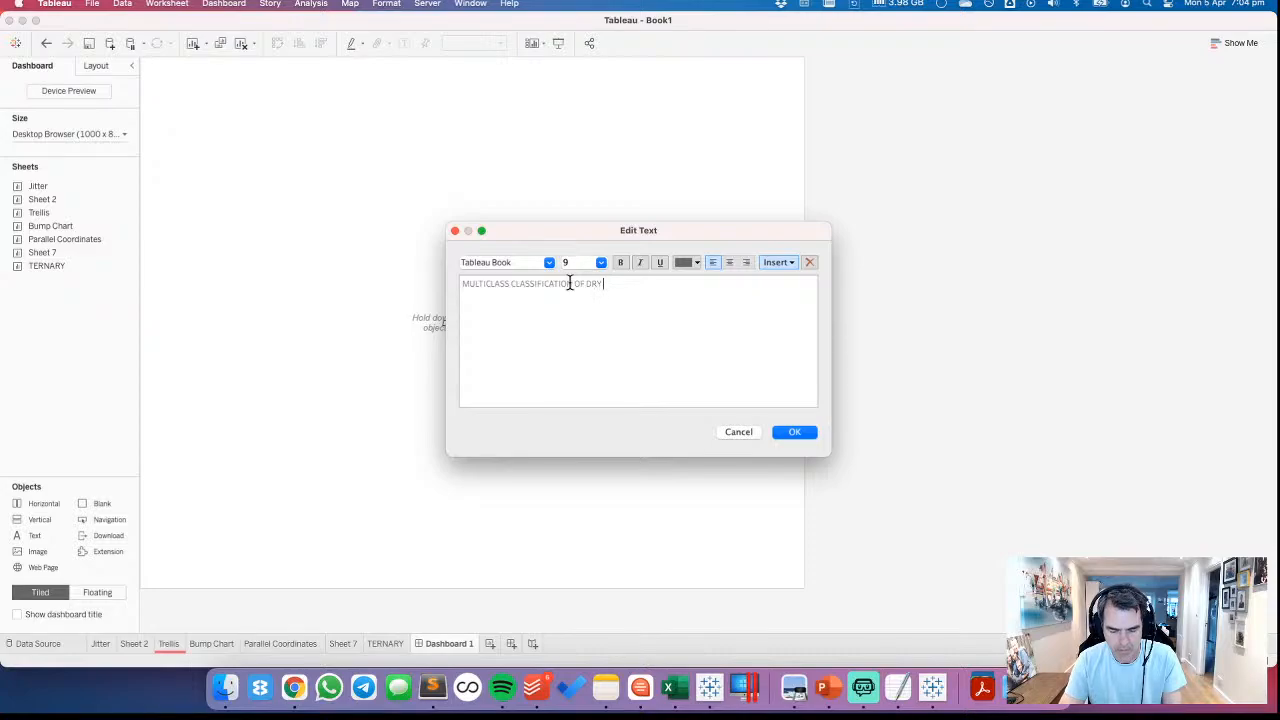
Add a second text line inserting the TOP, BOTTOM LEFT and BOTTOM RIGHT parameters, separated by "vs."
left_click(786, 262)
left_click(809, 421)
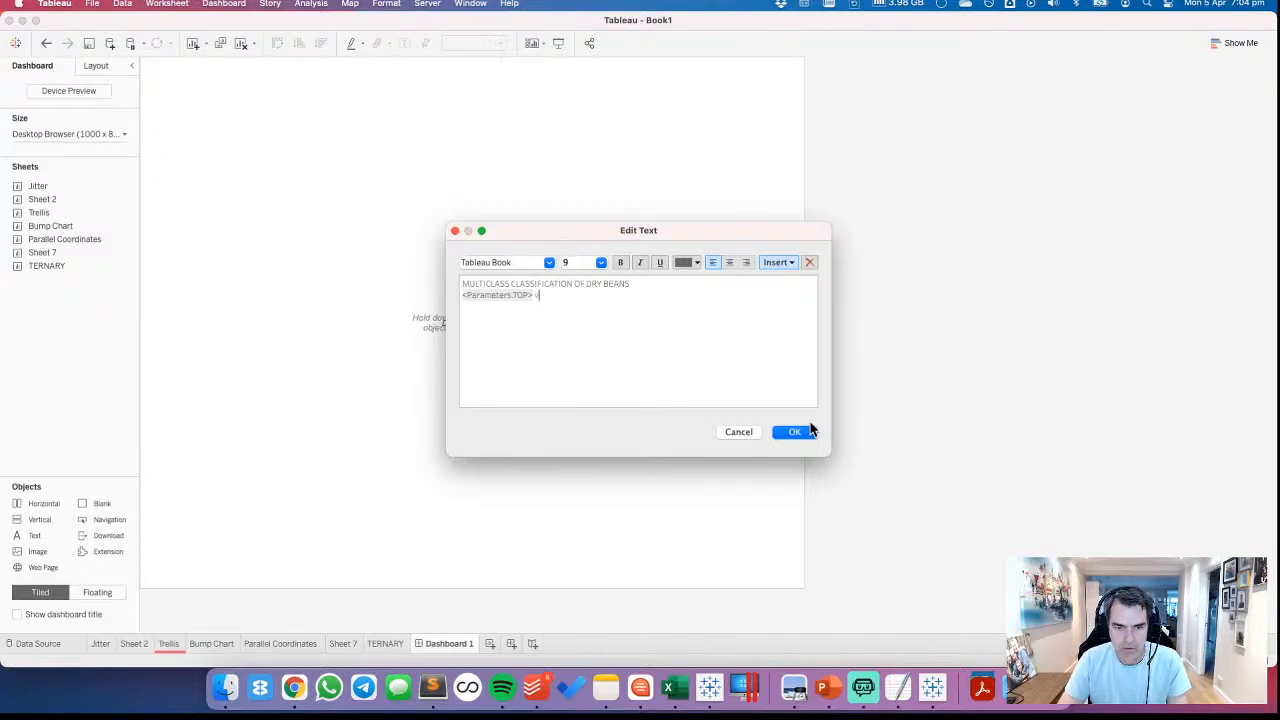
left_click(779, 263)
left_click(815, 374)
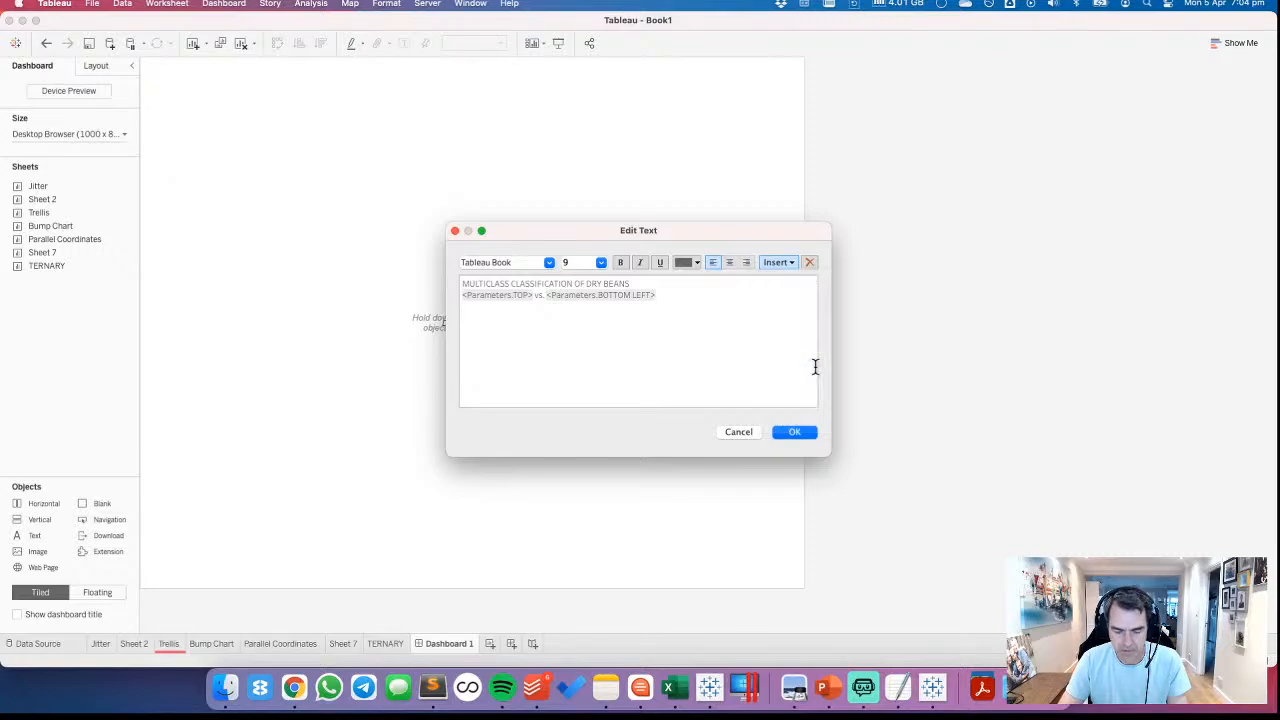
left_click(779, 262)
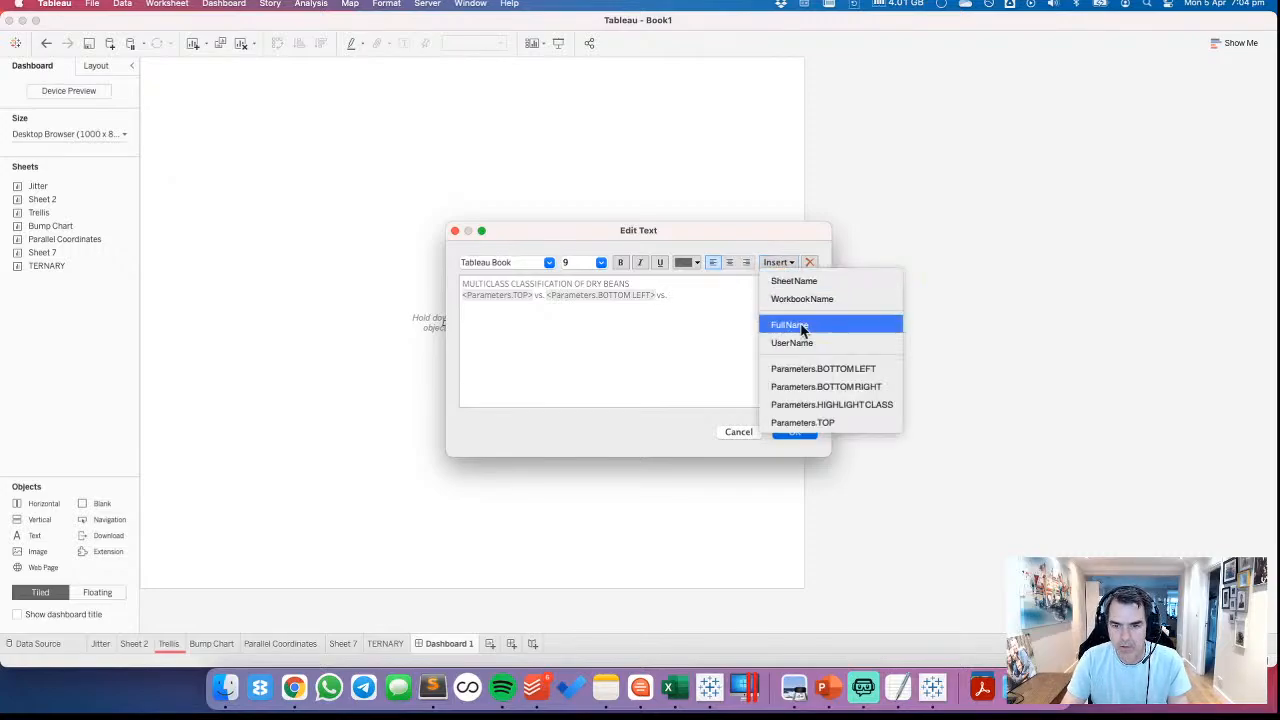
left_click(815, 383)
Colour both lines of the text object dark grey
left_click_drag(651, 283, 478, 286)
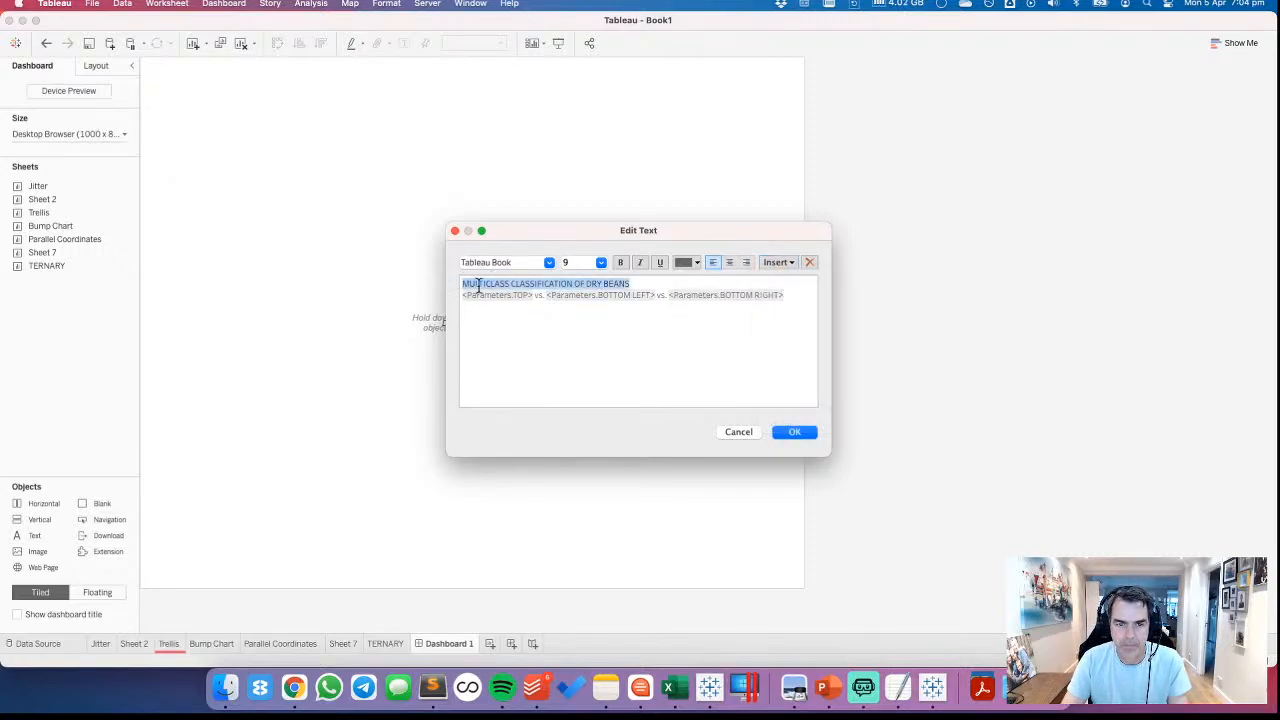
key("super+a")
left_click(686, 262)
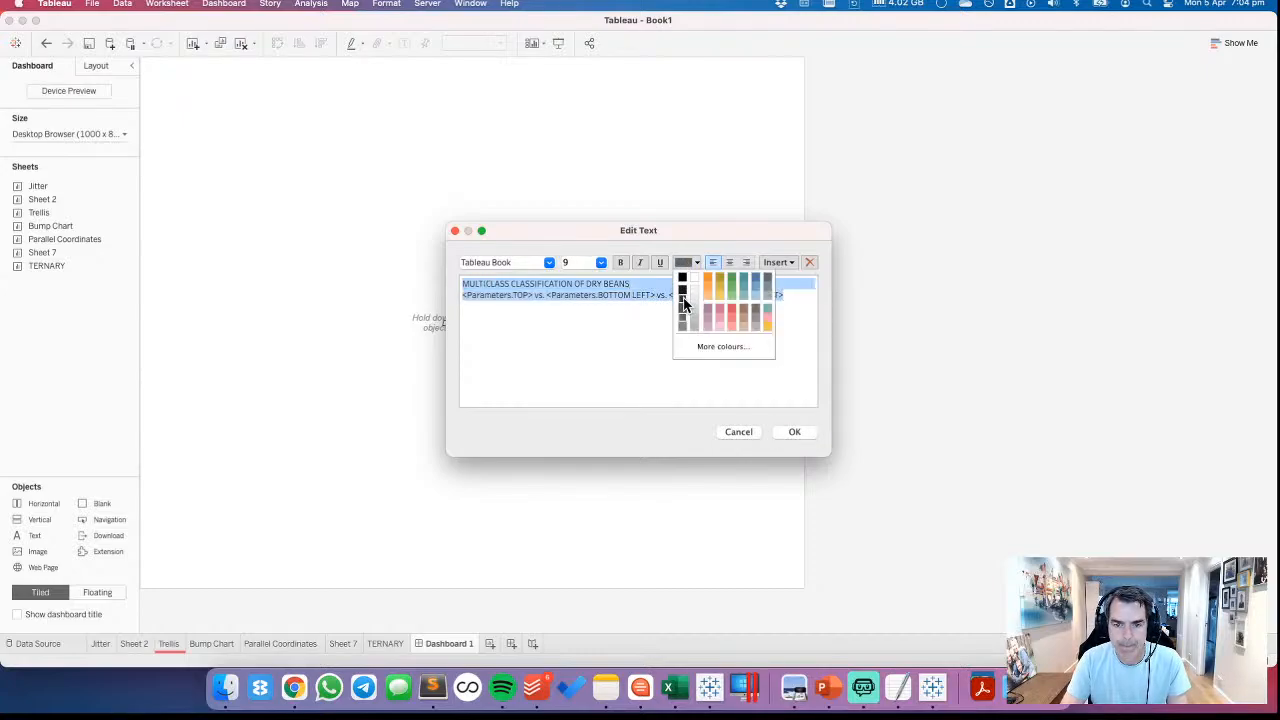
left_click(684, 285)
left_click(617, 287)
Format the heading line as 18 pt bold and apply the text object
triple_click(490, 284)
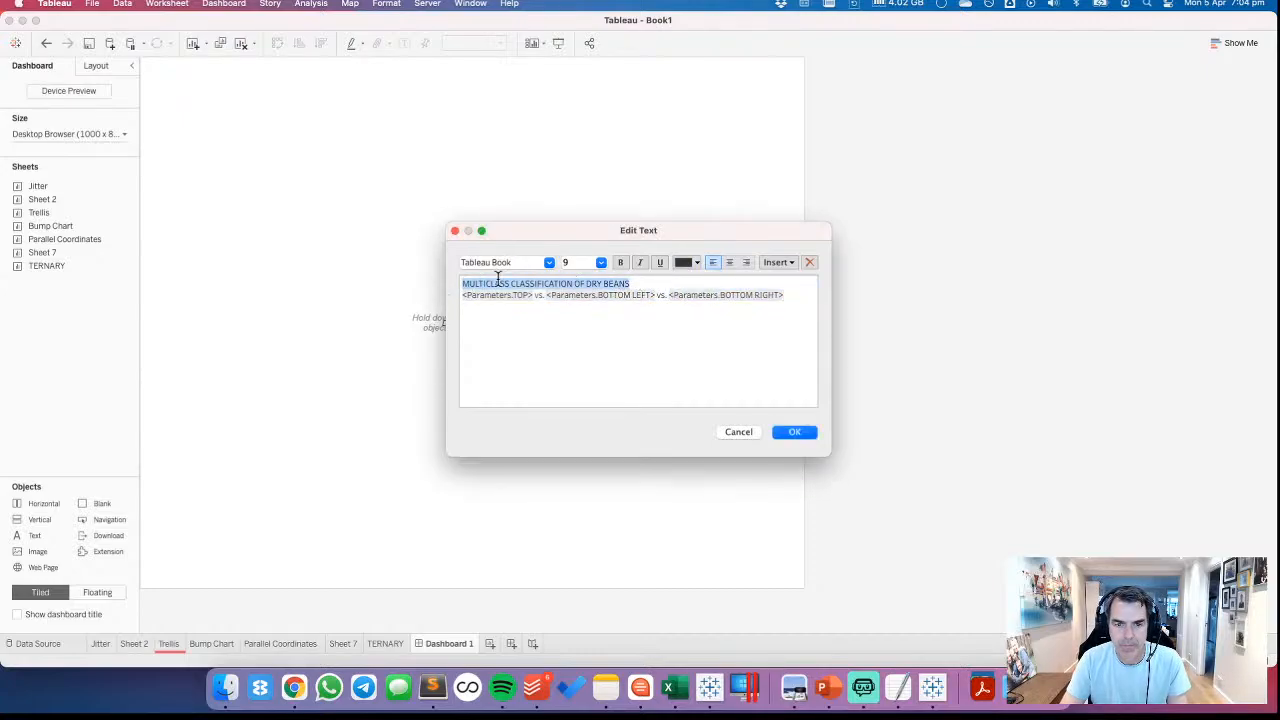
left_click(601, 262)
left_click(578, 348)
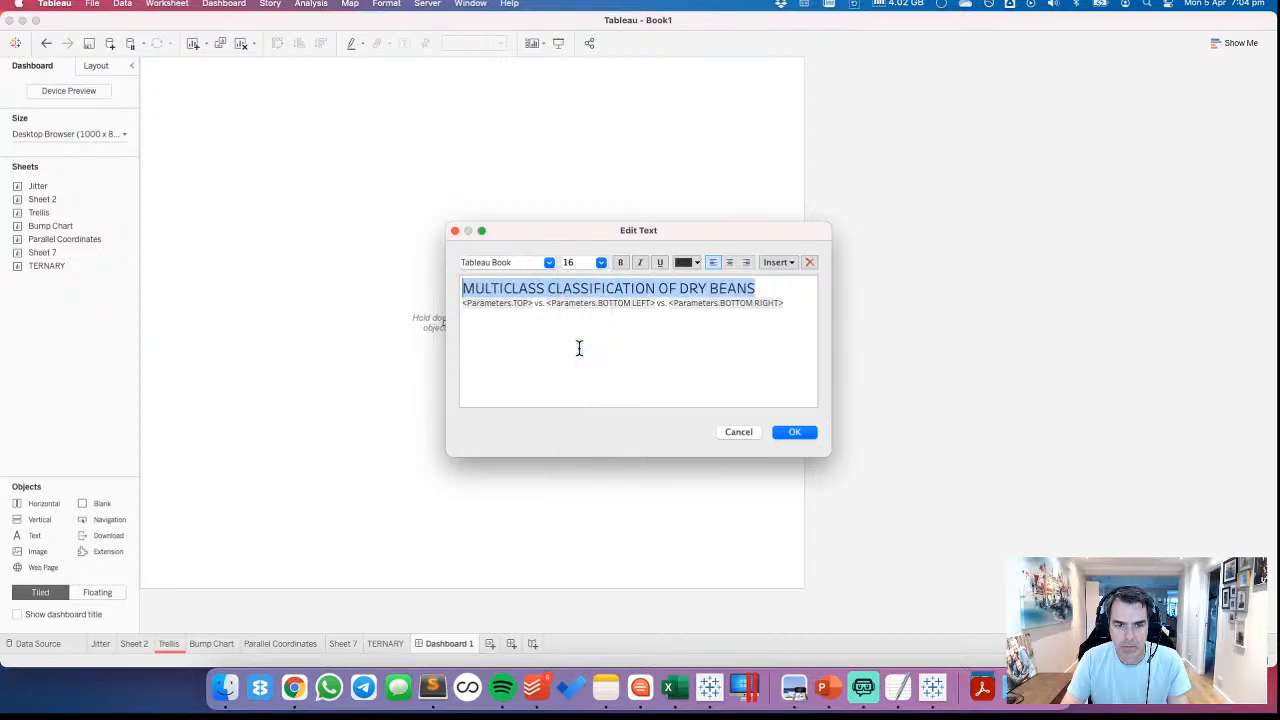
left_click(602, 264)
left_click(585, 360)
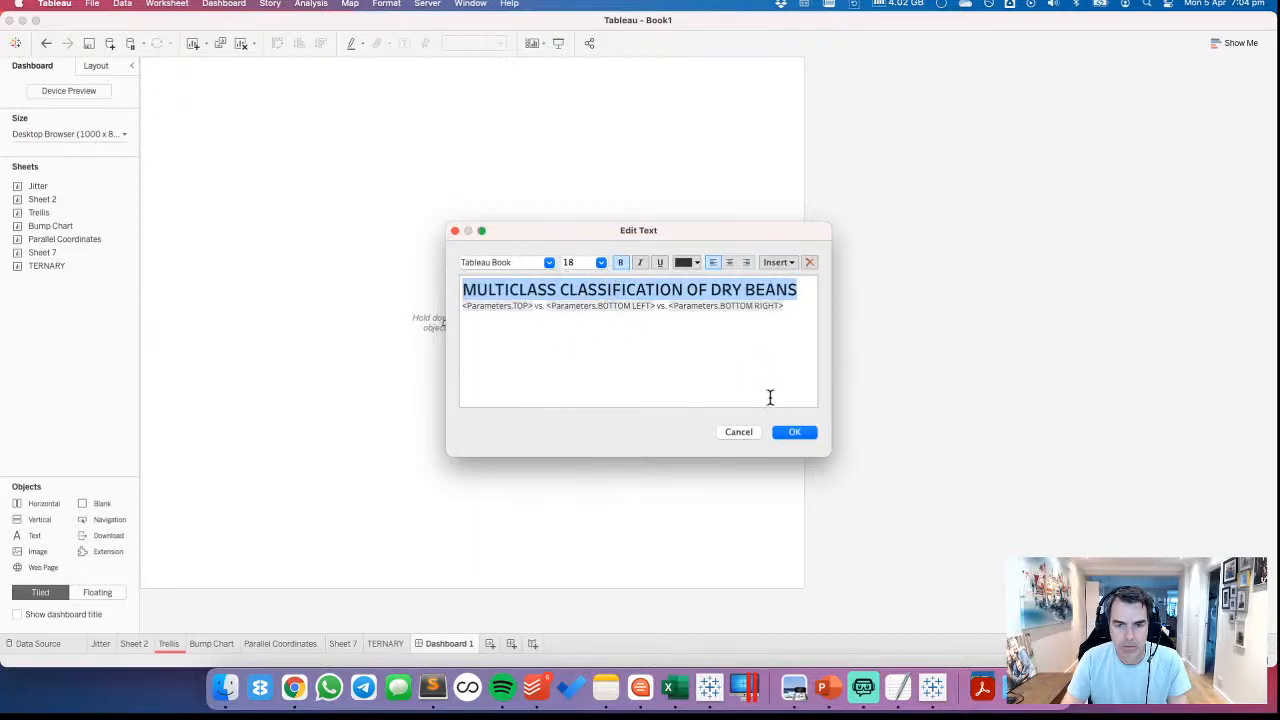
left_click(794, 432)
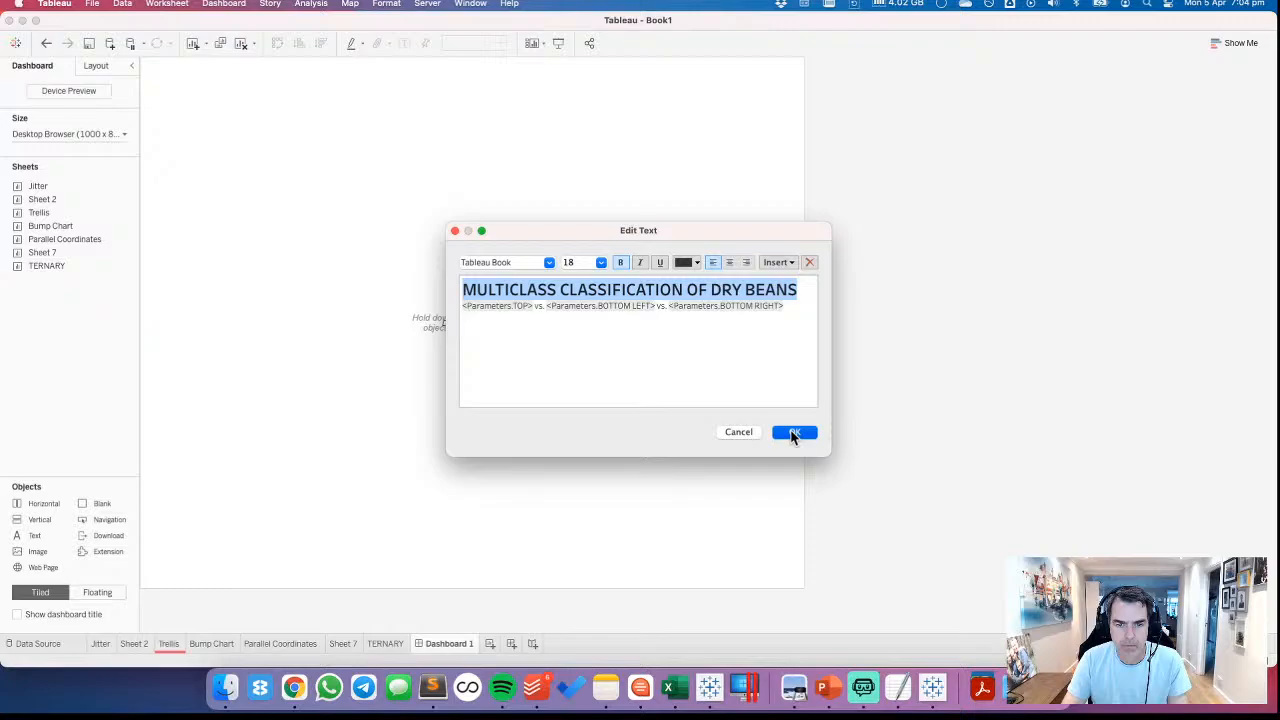
Place a blank object beneath the title text and set its height to 10
left_click(399, 273)
left_click_drag(104, 505, 288, 130)
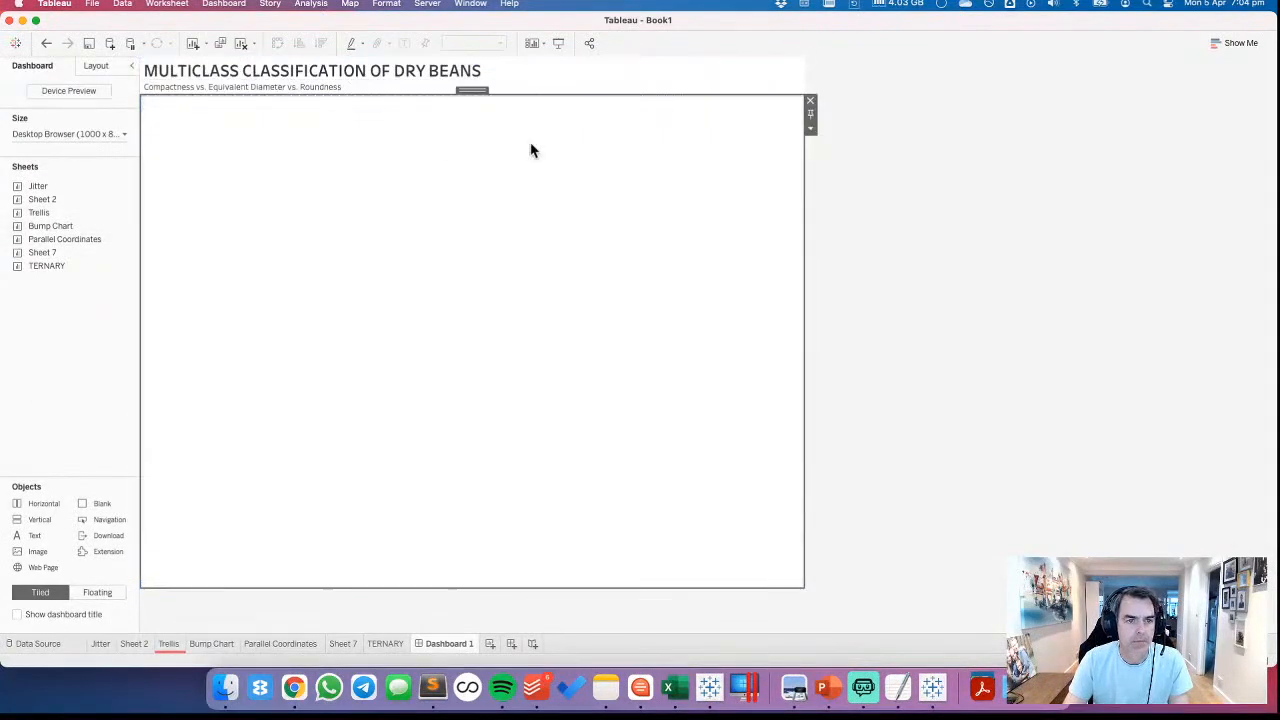
left_click(810, 128)
left_click(843, 187)
type("10")
key("Return")
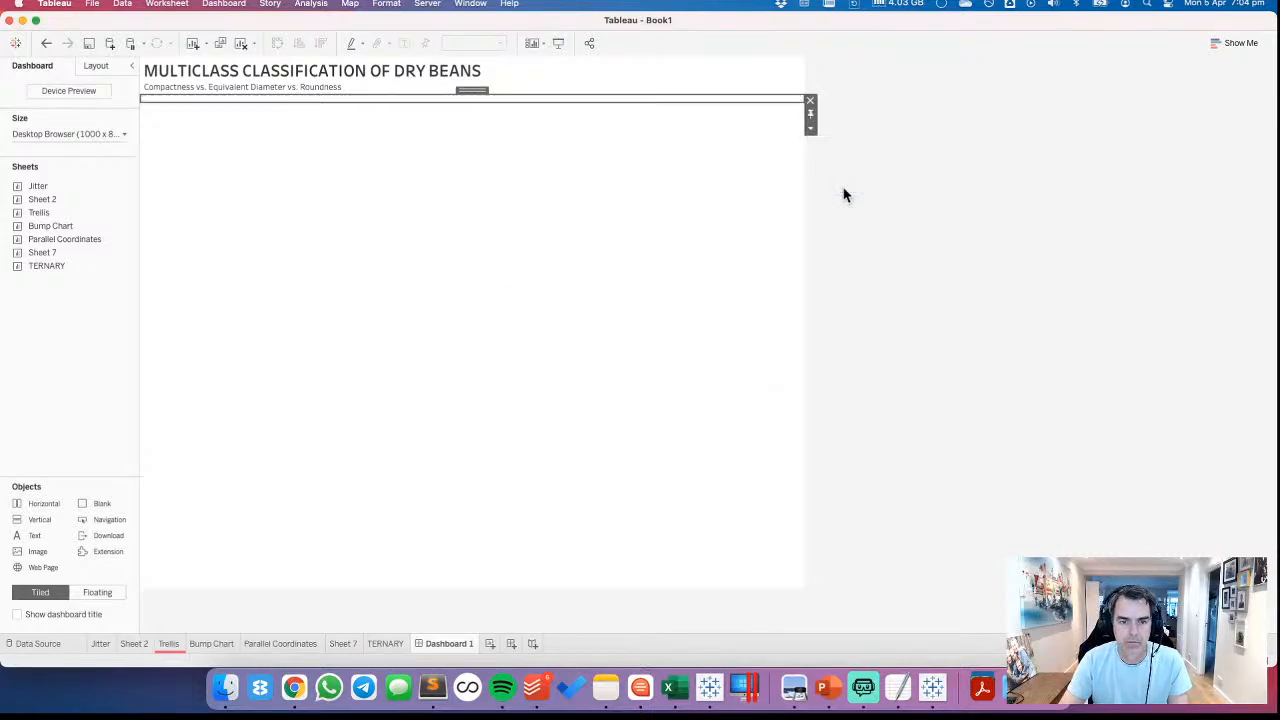
Give the blank object a dark grey background so it serves as a divider line
left_click(96, 66)
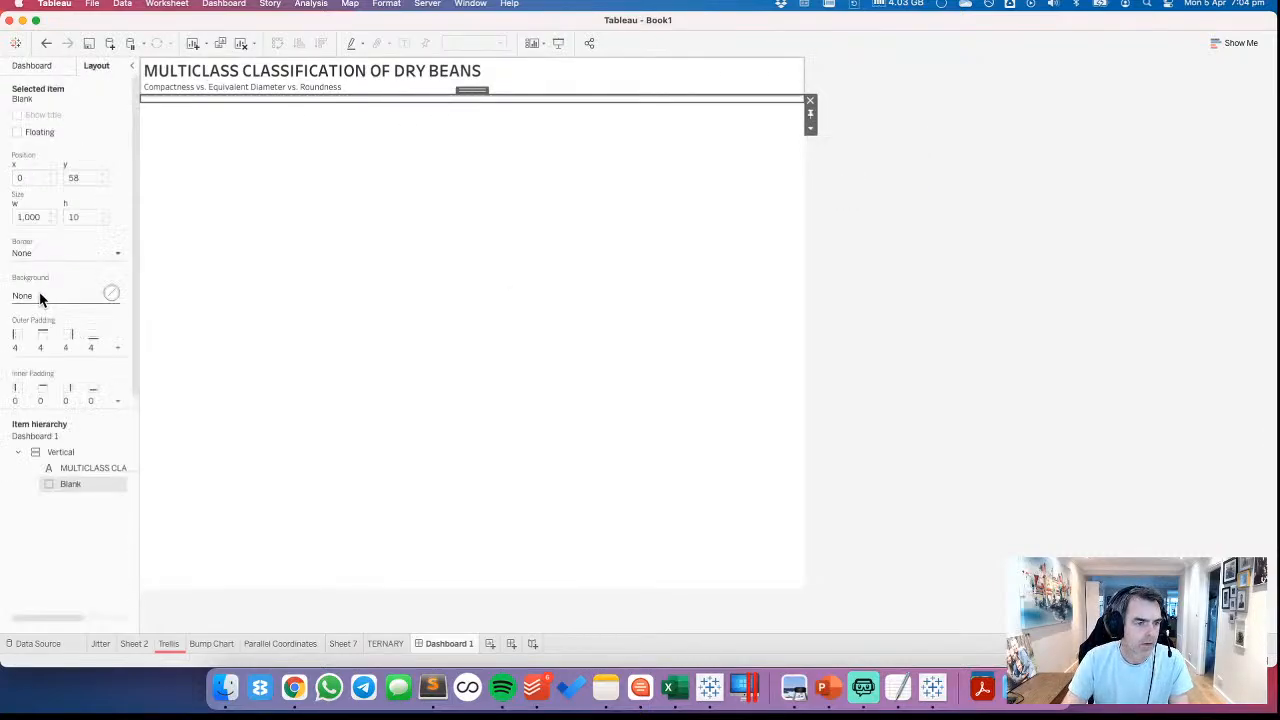
left_click(40, 296)
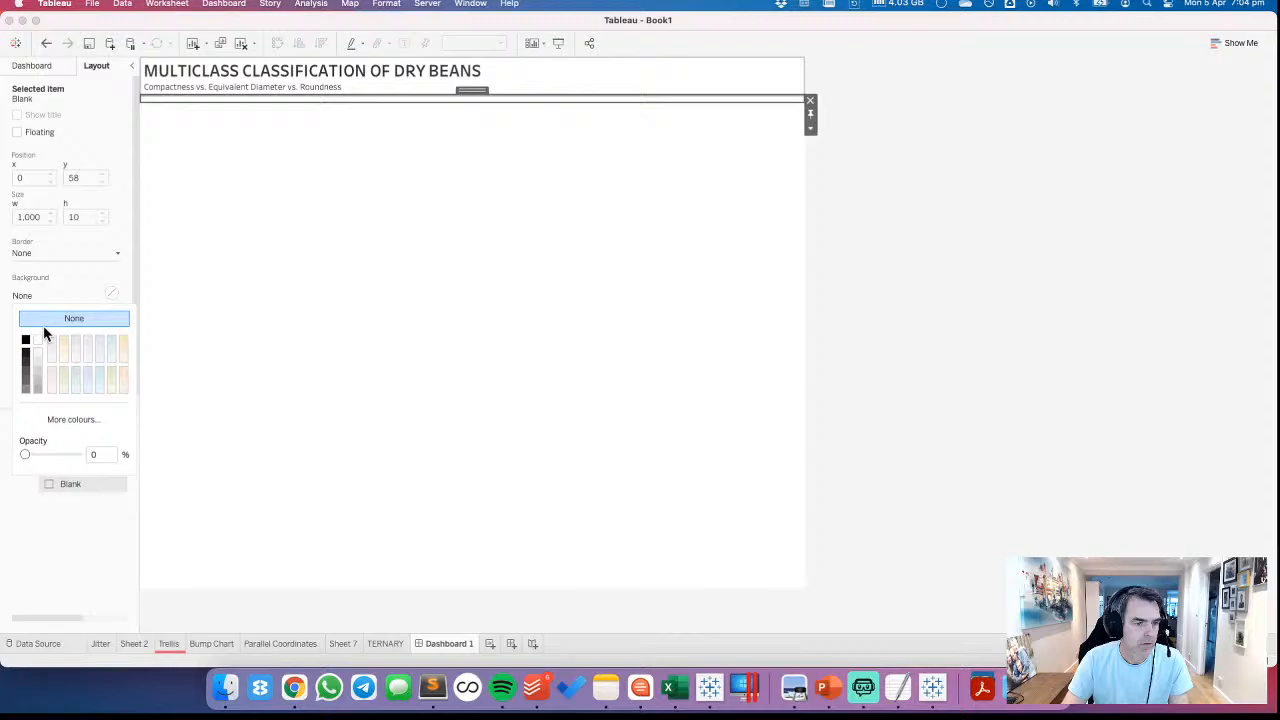
left_click(26, 375)
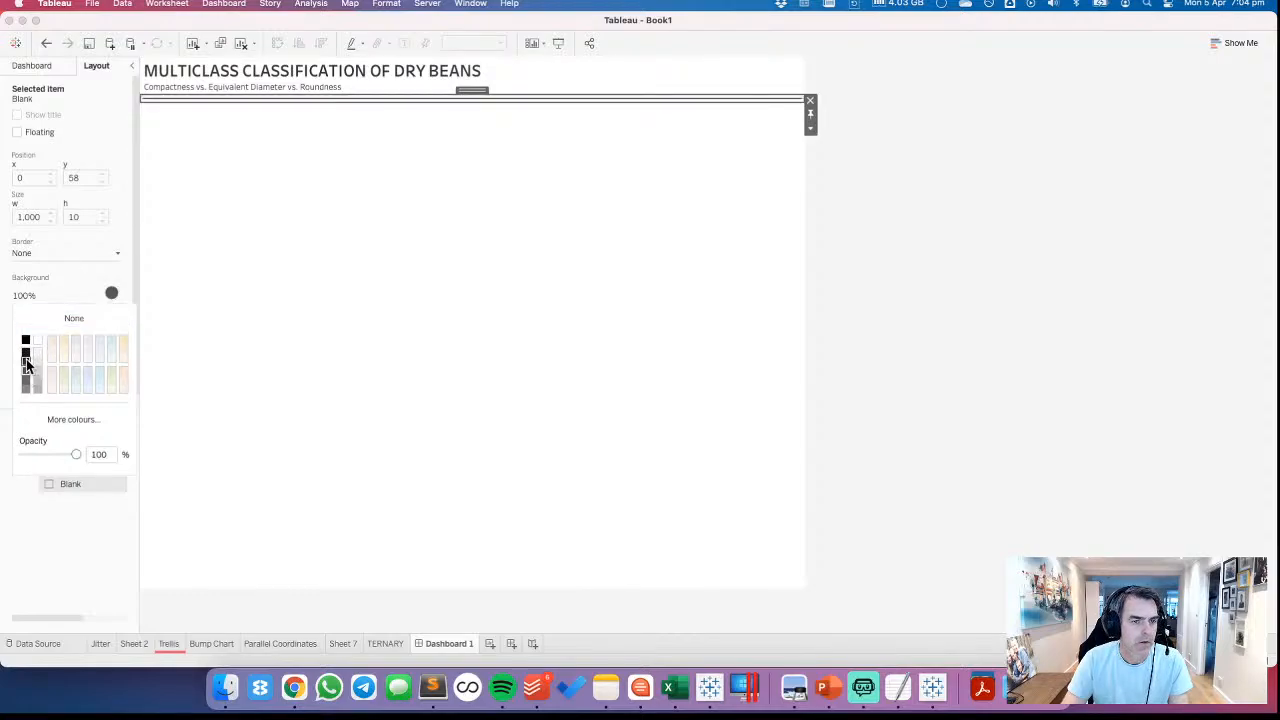
left_click(1046, 257)
Set the main vertical container's inner padding to 20 on all sides
left_click(438, 72)
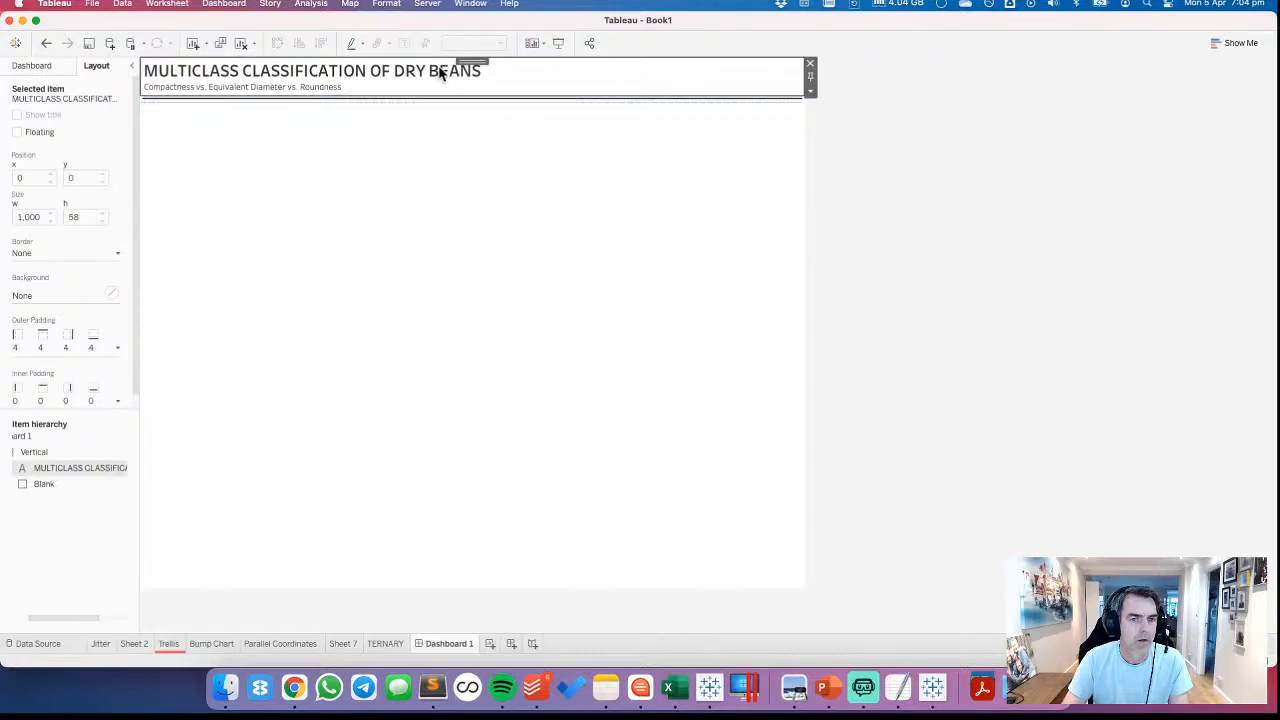
left_click(462, 195)
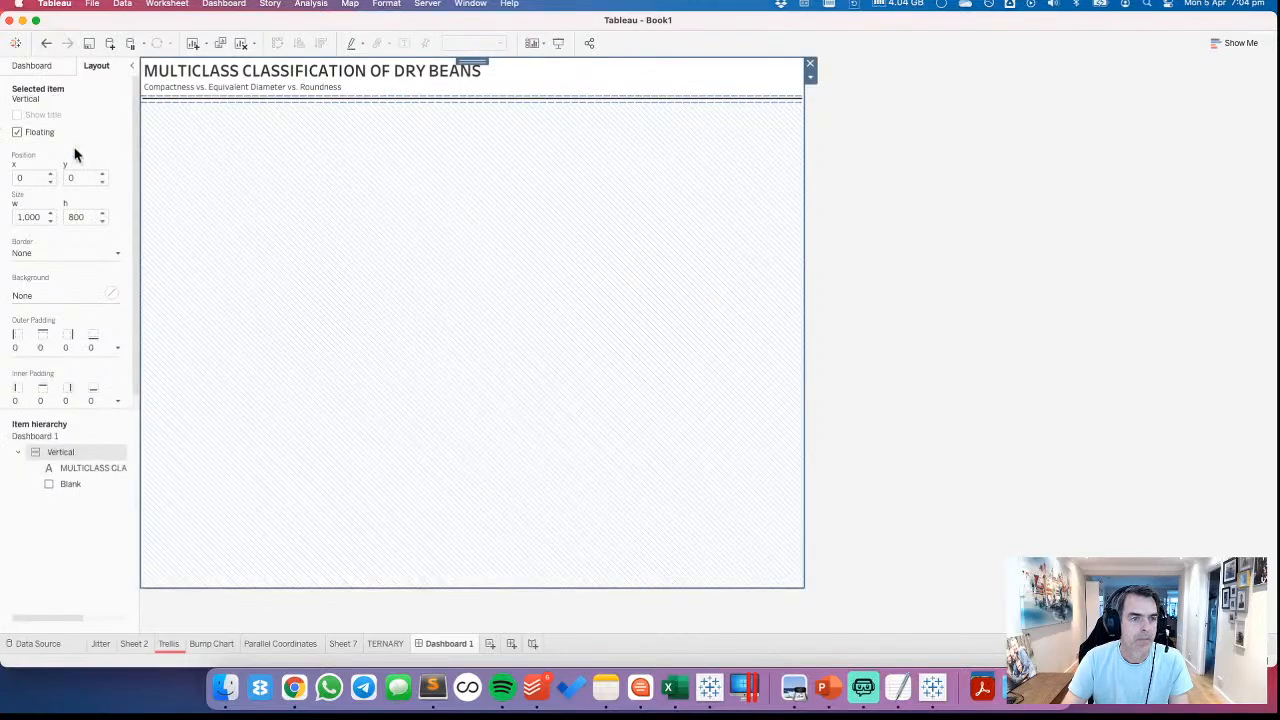
left_click(38, 401)
double_click(68, 449)
type("20")
left_click(1119, 310)
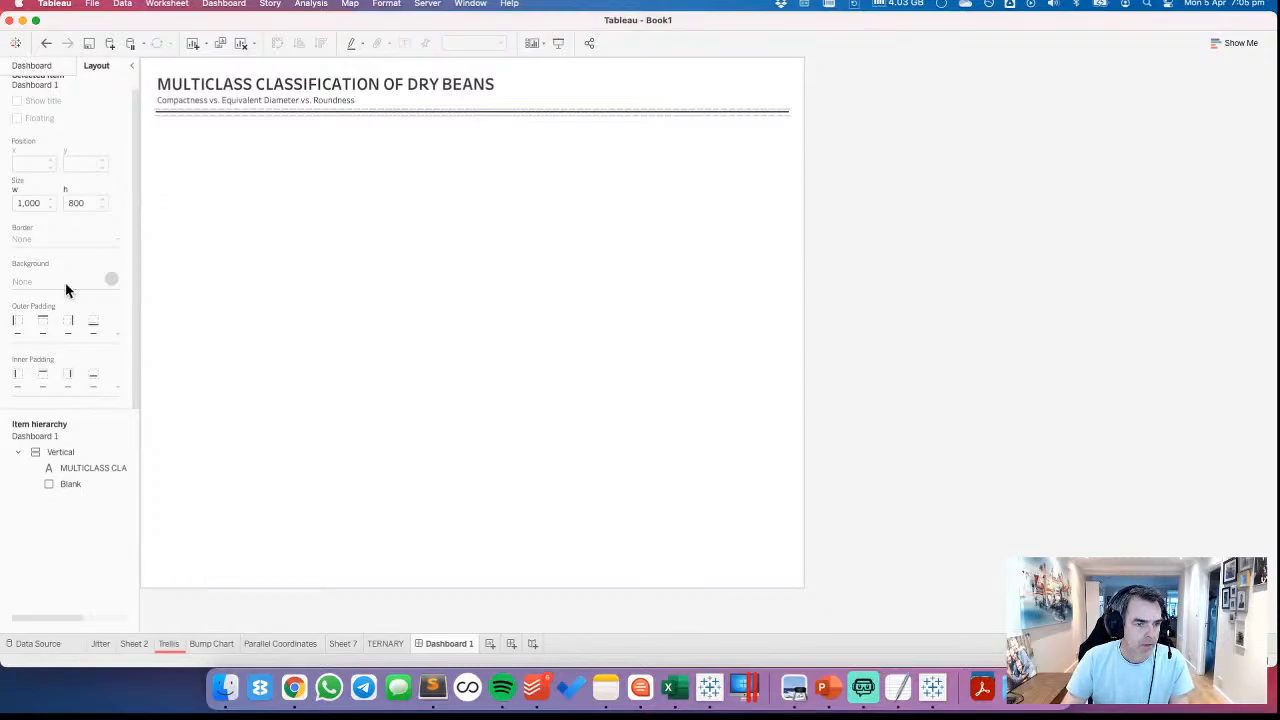
Place the TERNARY sheet beneath the divider in the vertical container and hide its sheet title
left_click(26, 68)
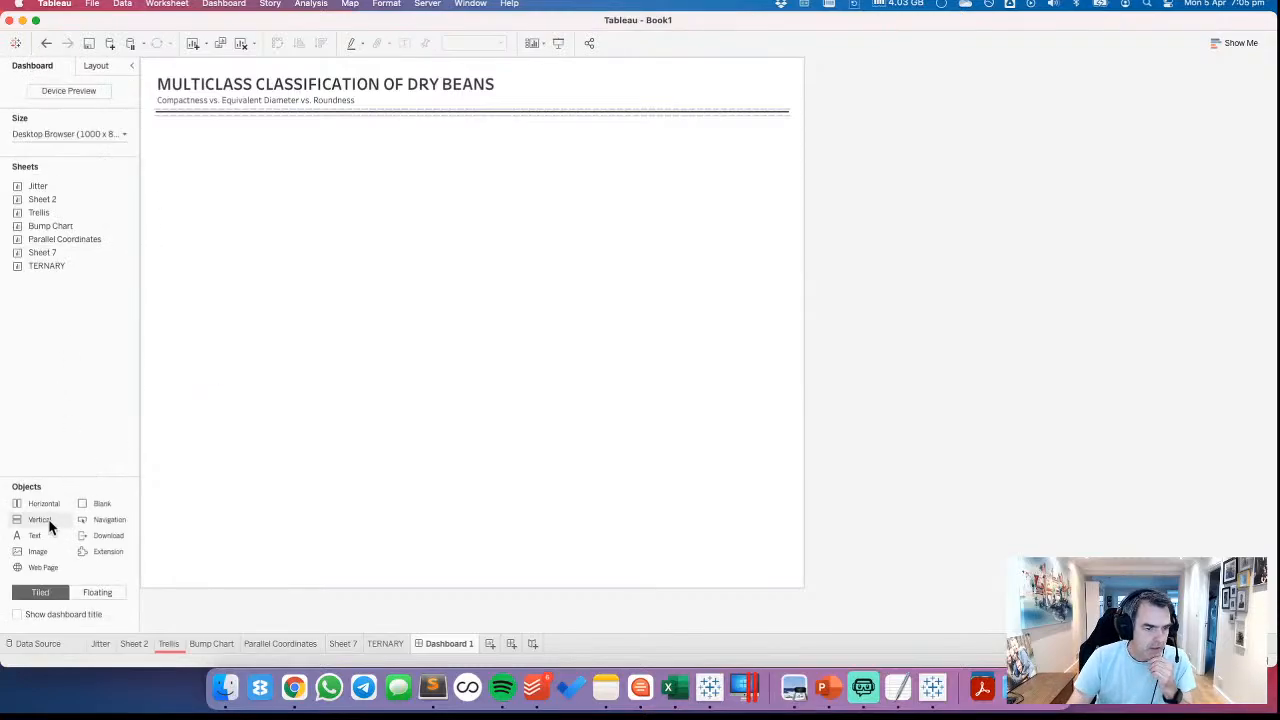
mouse_move(48, 265)
left_mouse_down()
mouse_move(431, 288)
mouse_move(418, 305)
mouse_move(715, 255)
left_mouse_up()
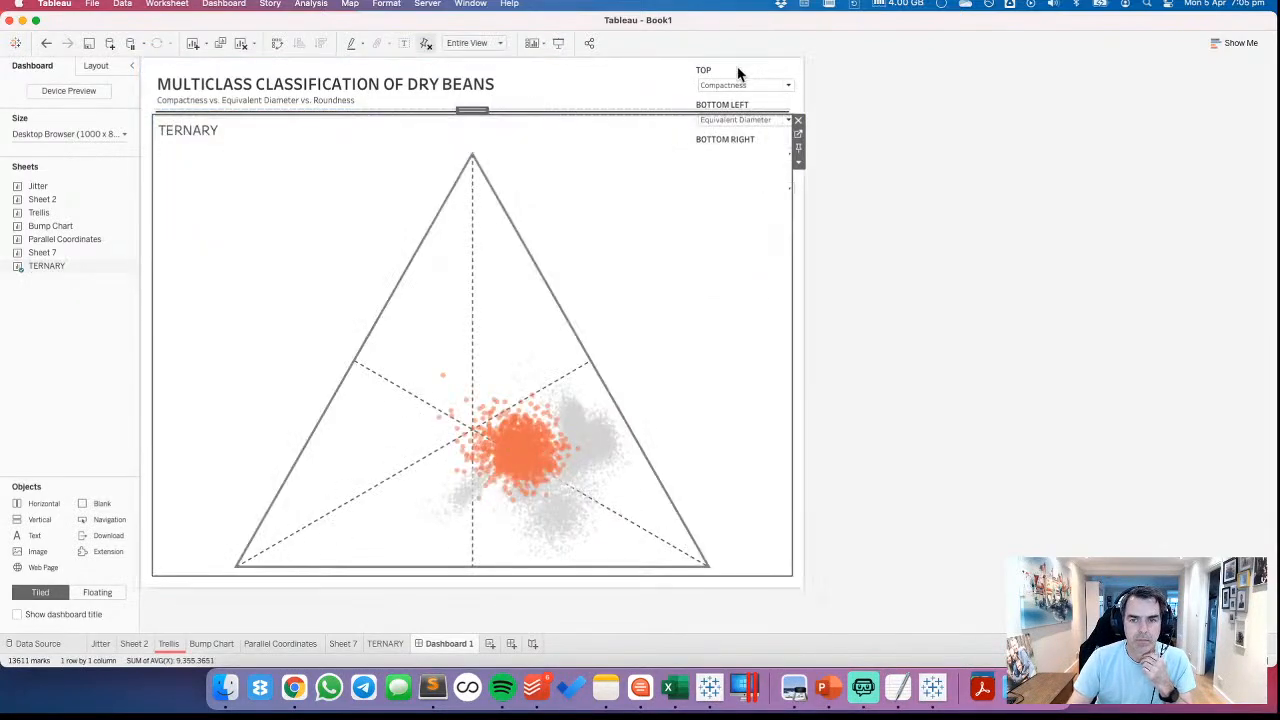
right_click(201, 135)
left_click(227, 179)
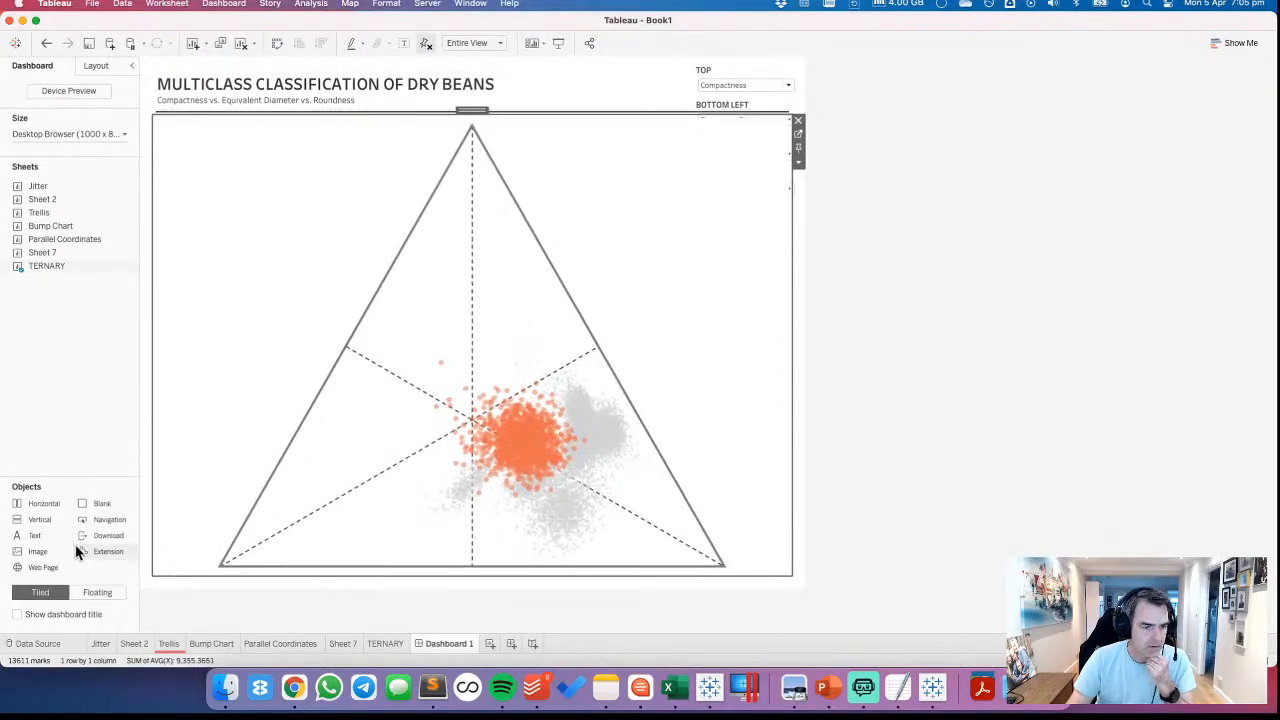
Make the vertical container holding the parameter controls floating and move it beside the upper right edge of the triangle
left_click(96, 65)
left_click(42, 516)
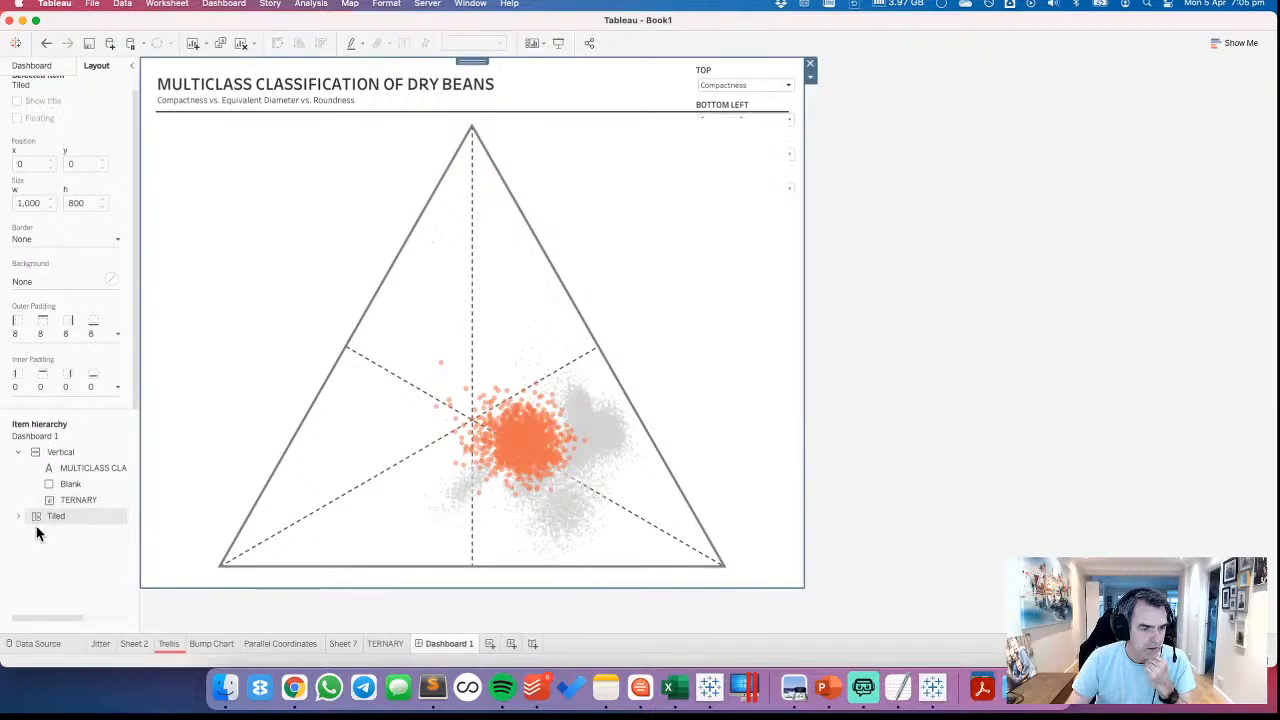
left_click(18, 516)
left_click(32, 532)
left_click(44, 563)
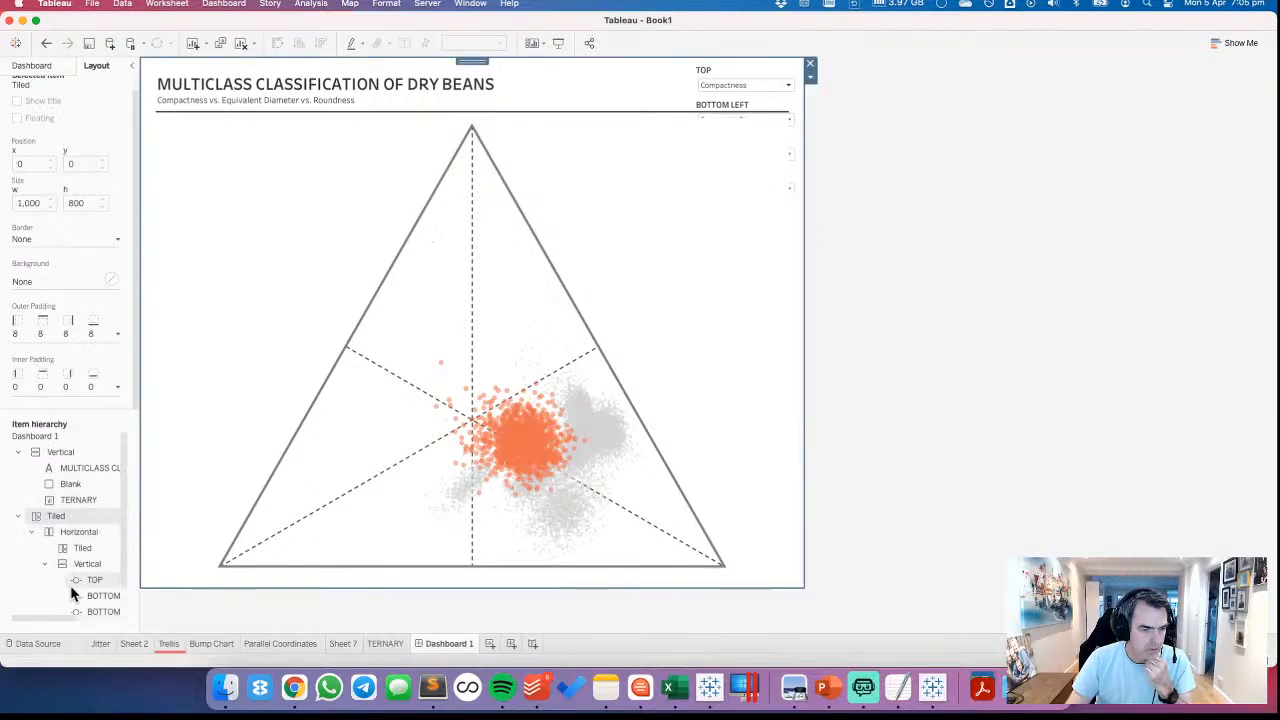
left_click(81, 562)
right_click(81, 562)
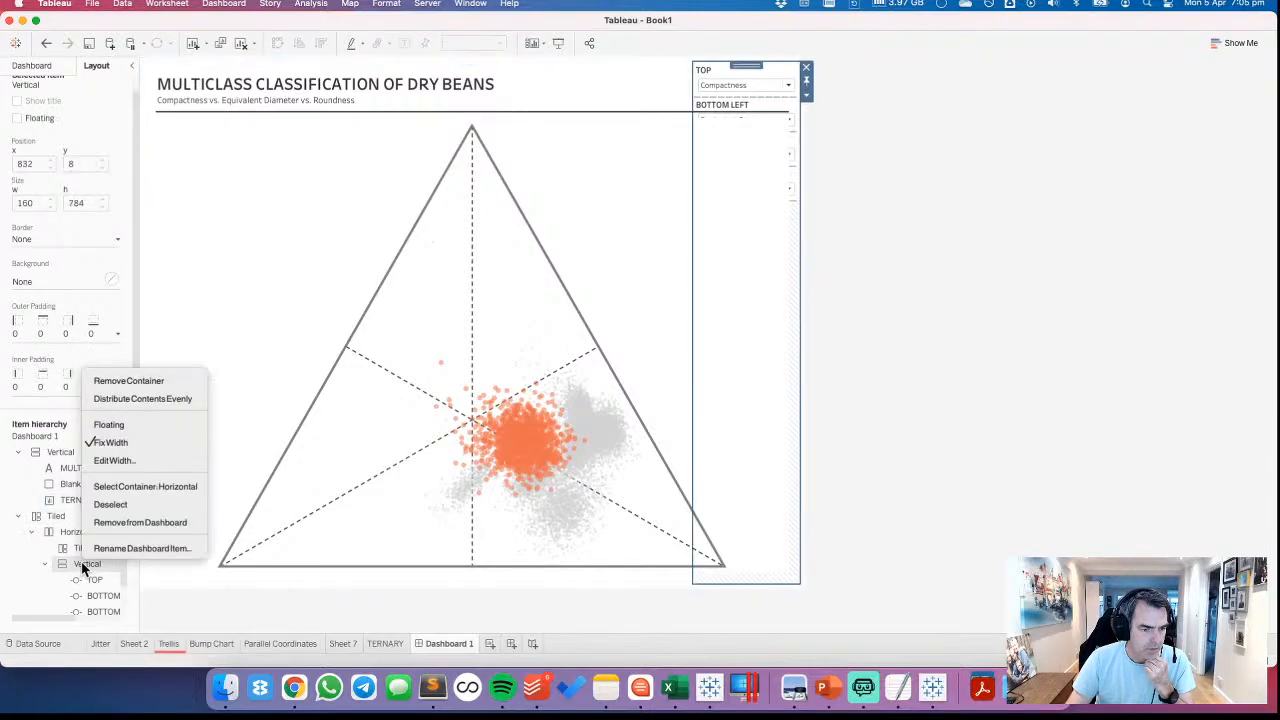
left_click(108, 424)
left_click_drag(724, 78, 631, 154)
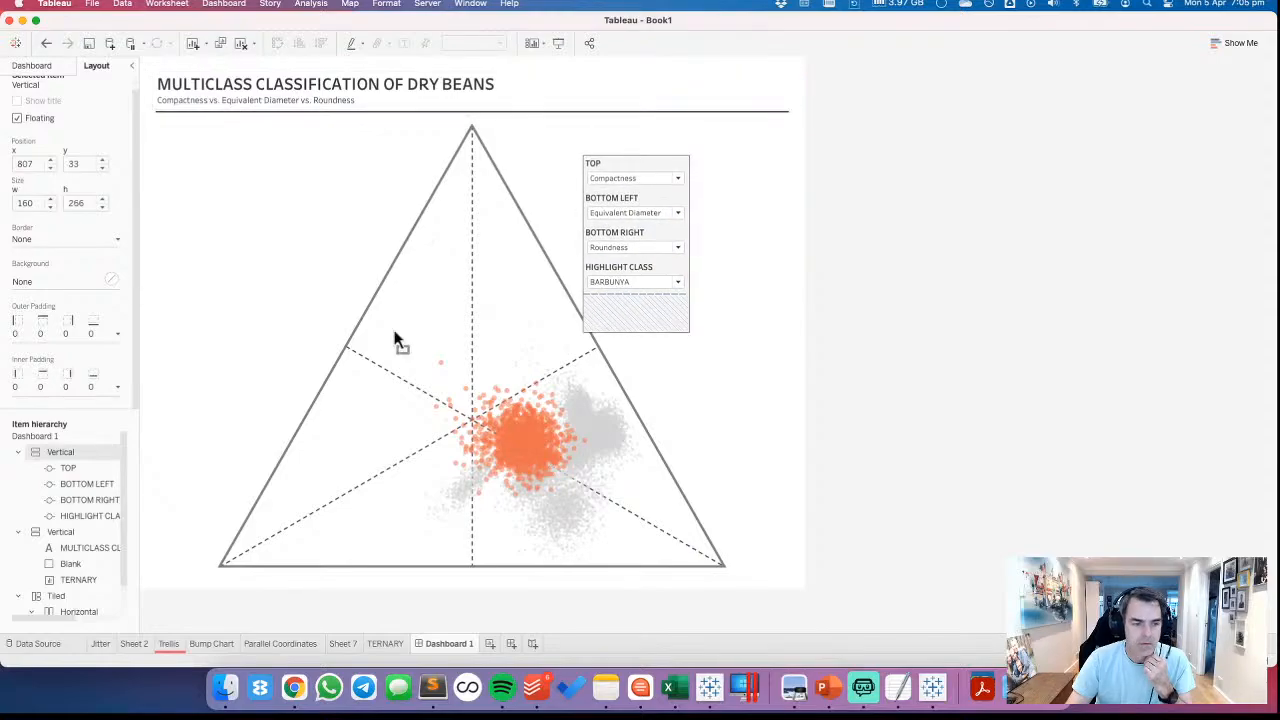
Remove the leftover Tiled container and its contents from the dashboard
right_click(56, 592)
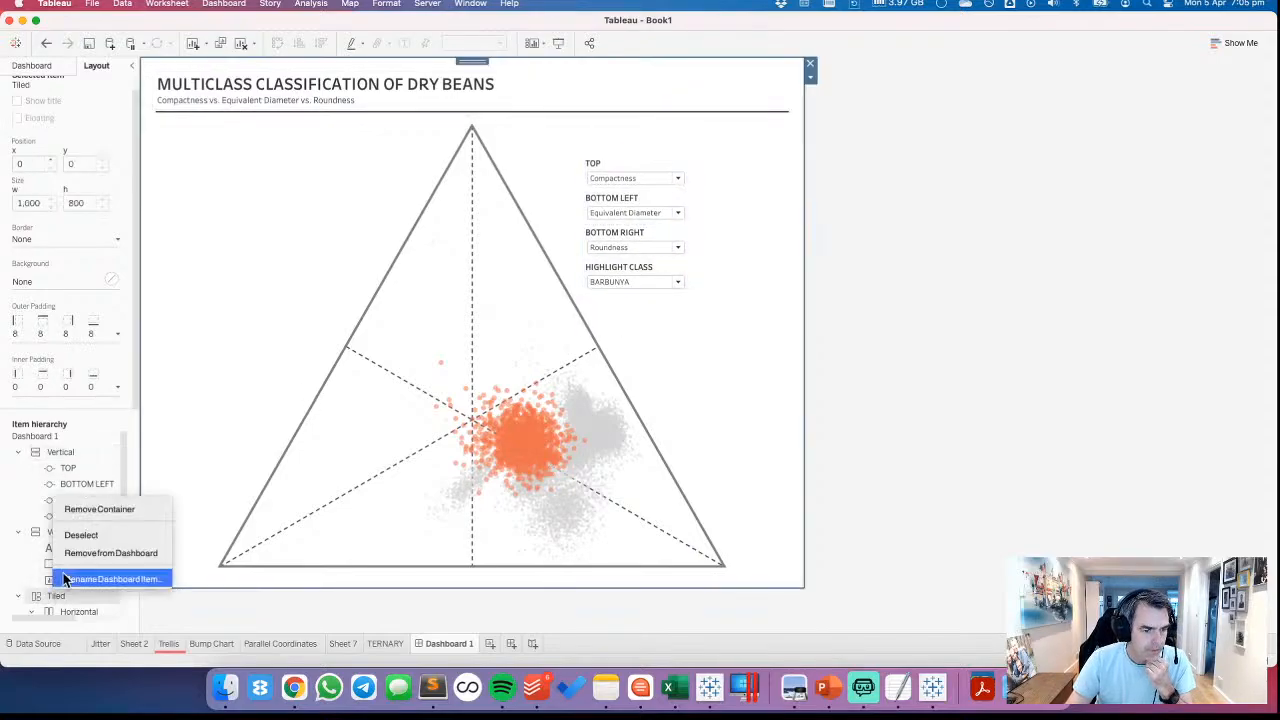
left_click(86, 553)
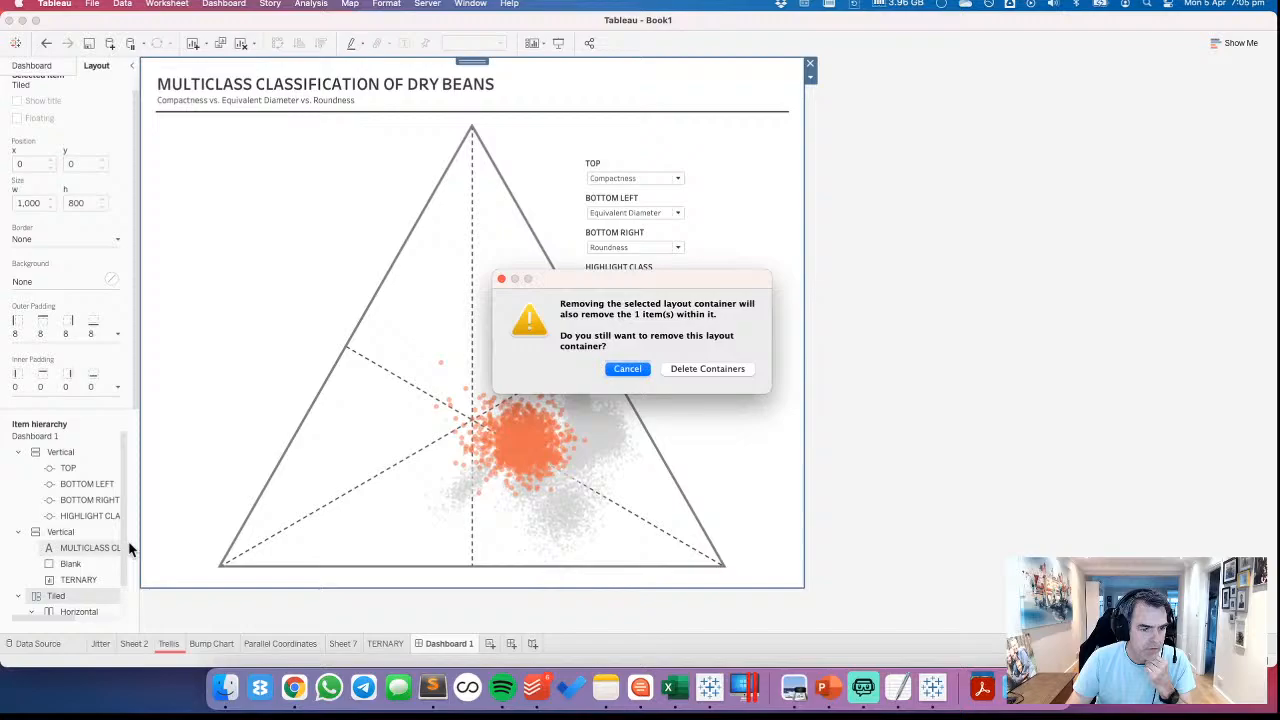
left_click(710, 369)
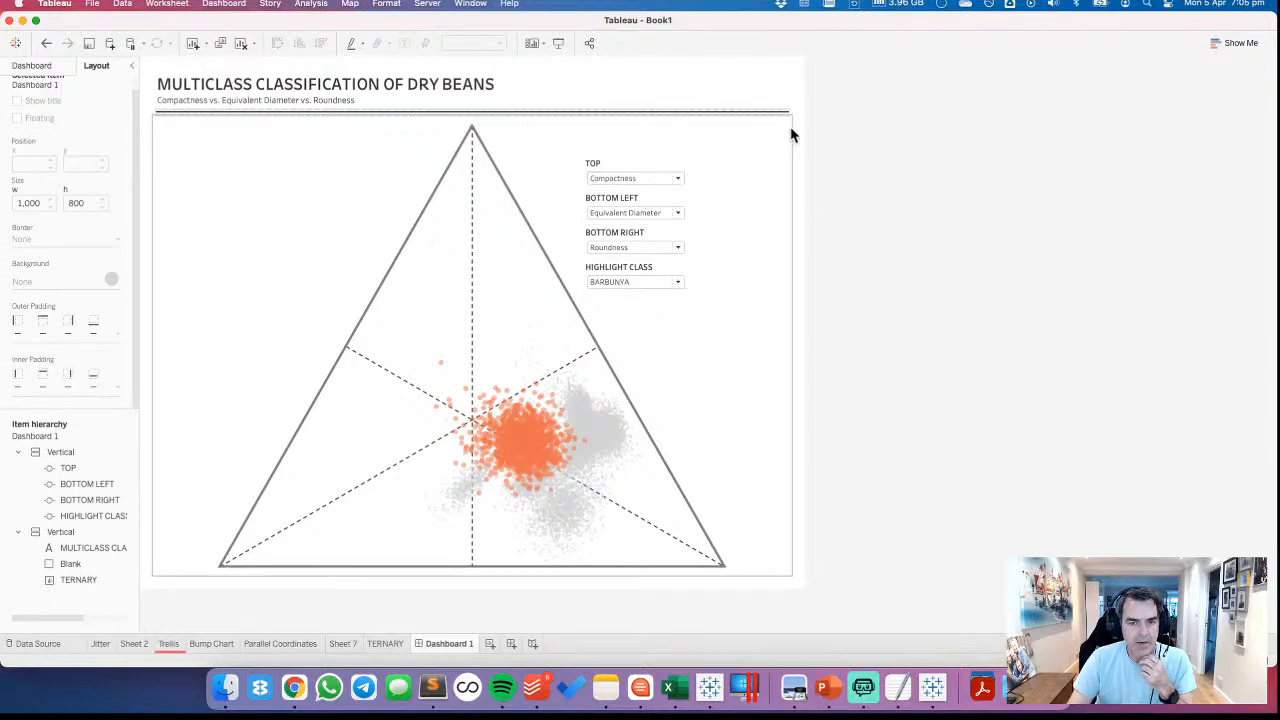
Hide the view toolbar on the TERNARY sheet in the dashboard
left_click(254, 180)
right_click(255, 180)
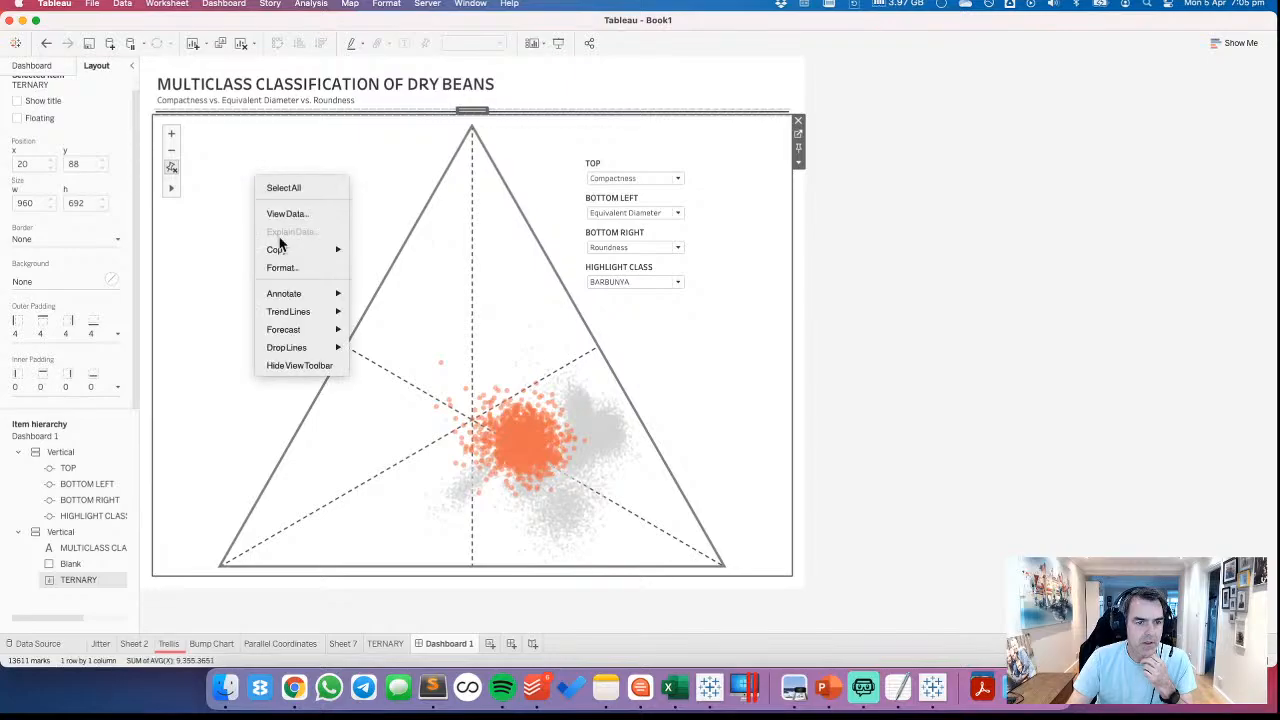
left_click(292, 365)
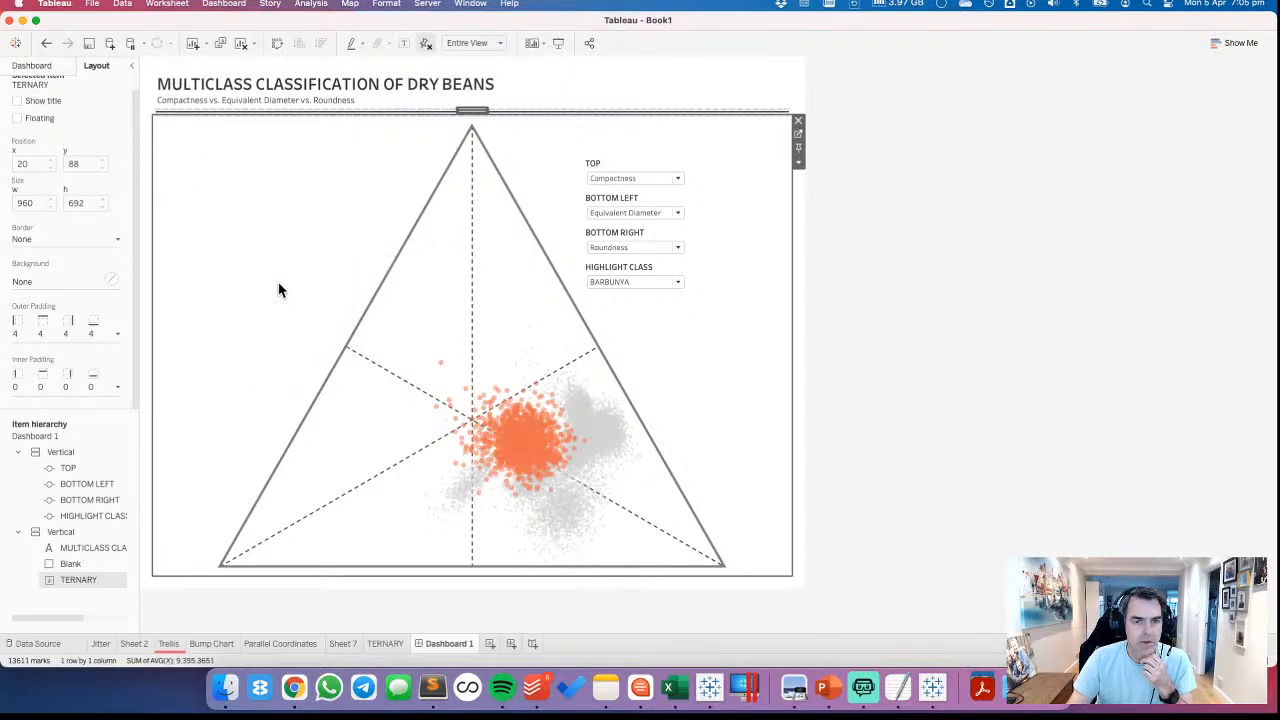
left_click(1036, 226)
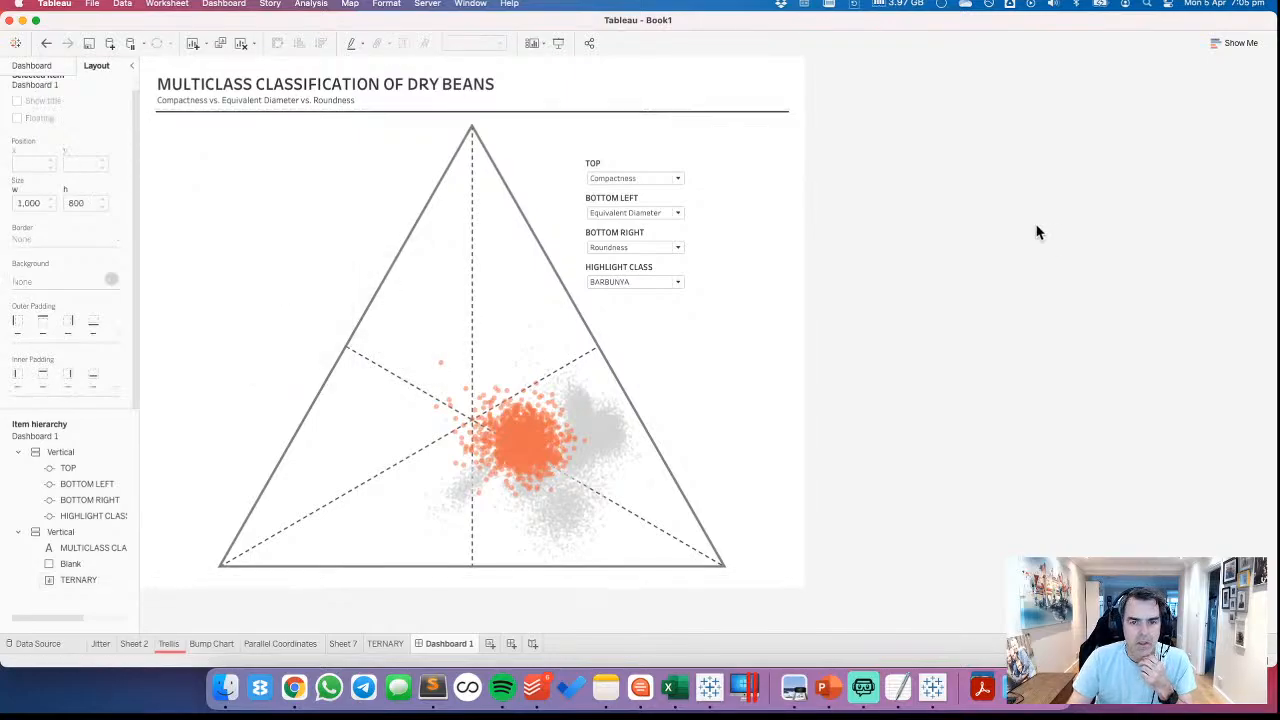
Add a text object beneath the ternary plot and select the citation under Citation Requests / Acknowledgements in Dry_Bean_Dataset.txt for copying
left_click(45, 64)
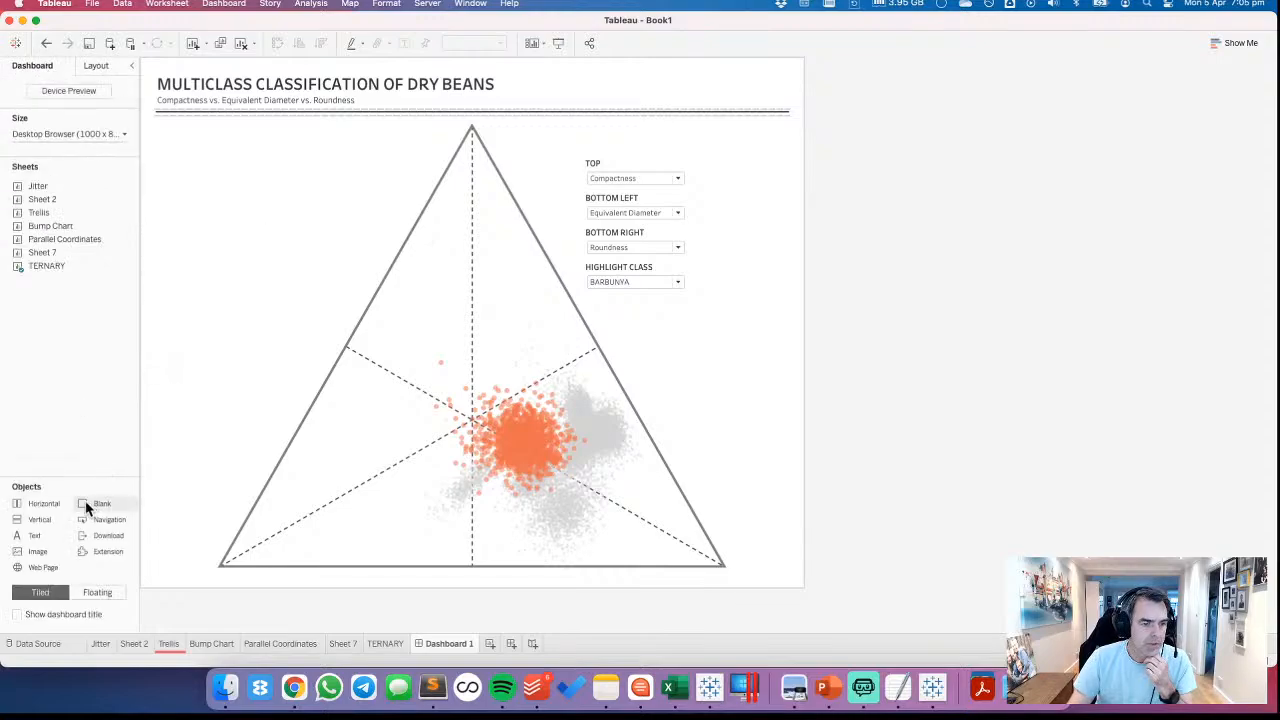
left_click_drag(42, 532, 370, 575)
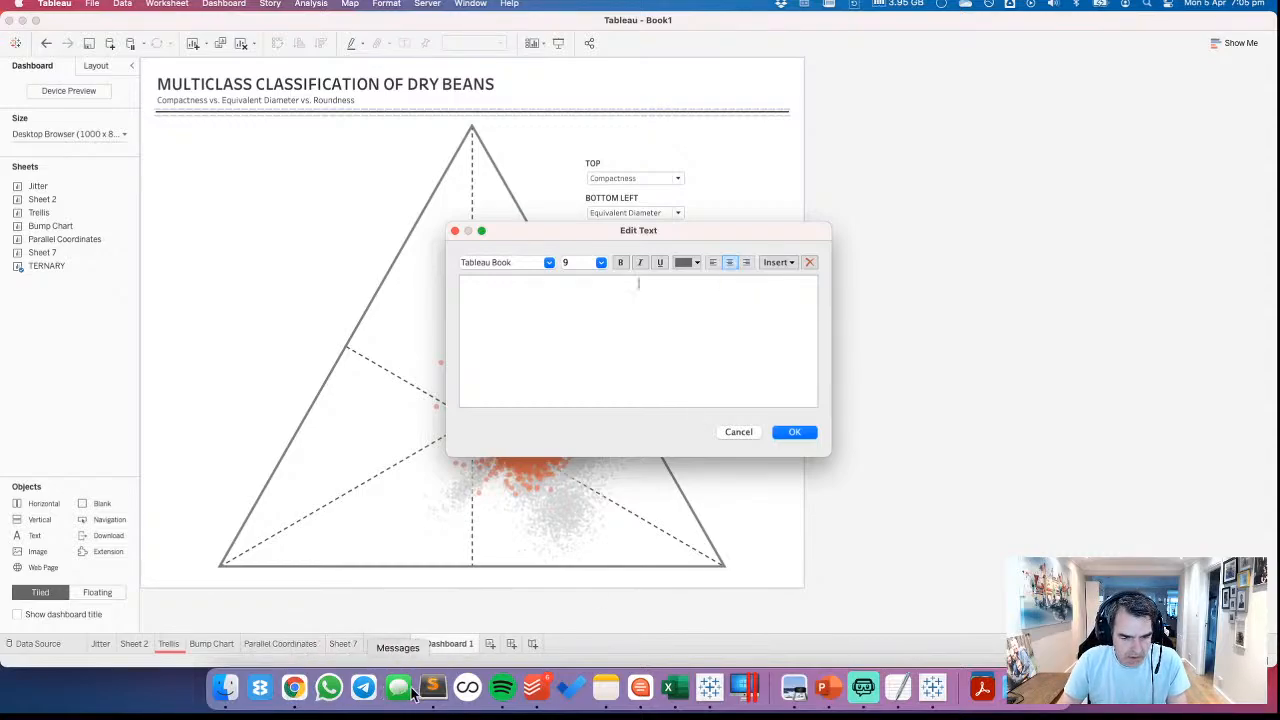
left_click(294, 688)
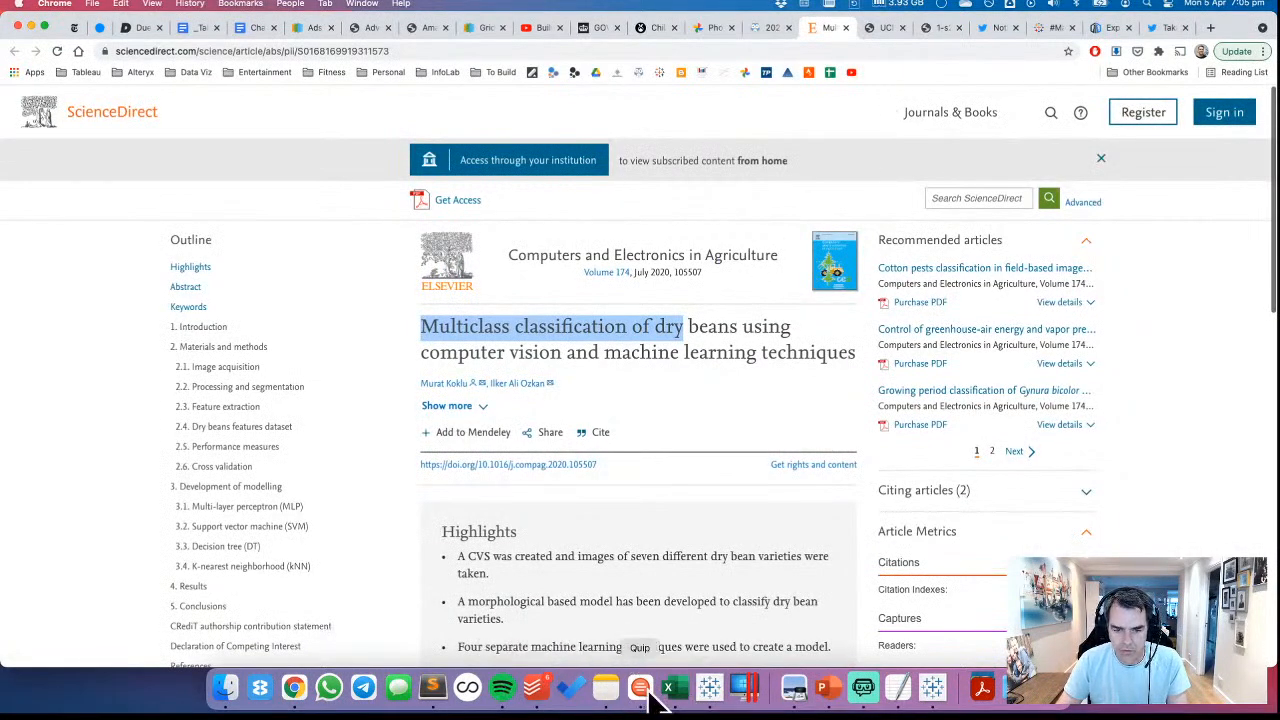
left_click(897, 695)
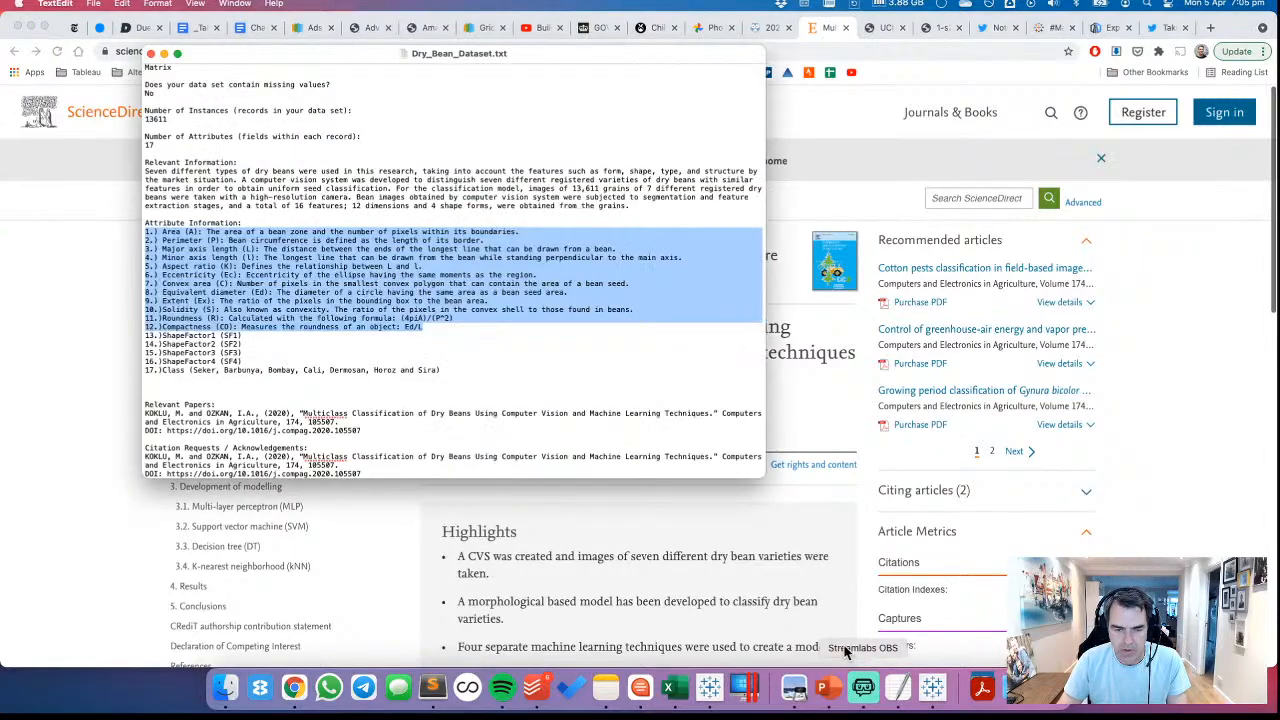
left_click(242, 238)
scroll(267, 426, "down", 2)
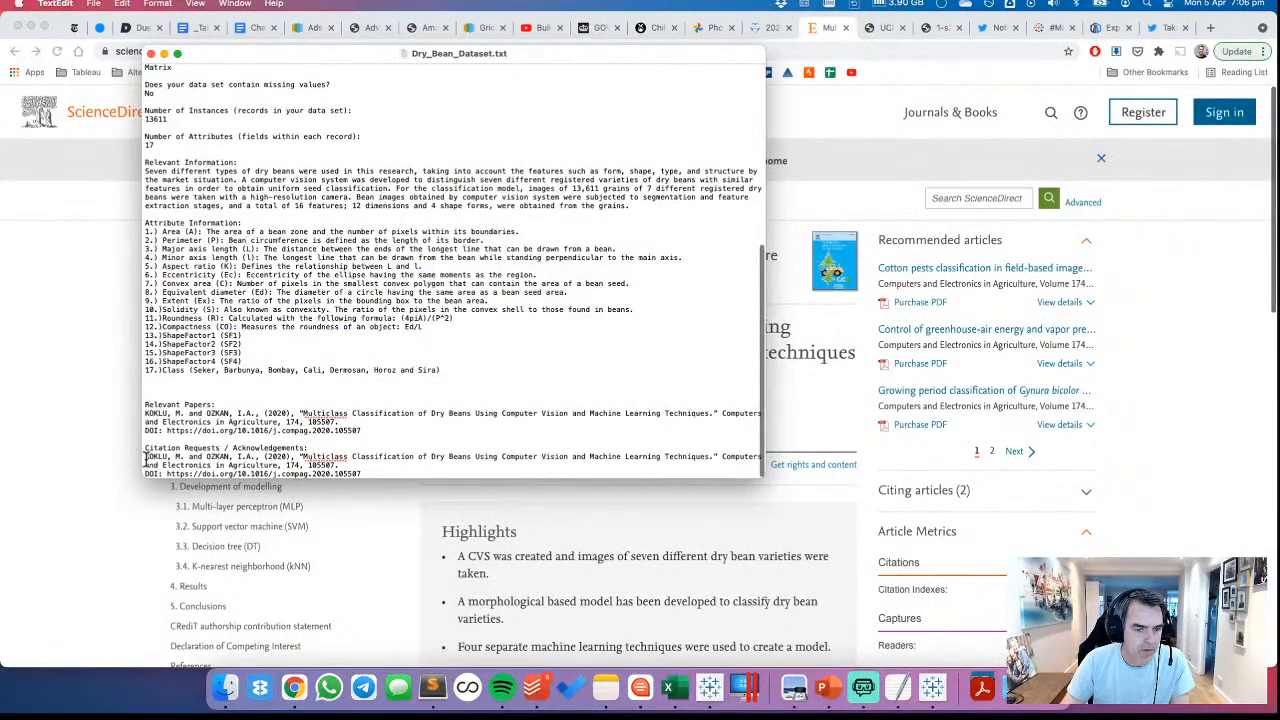
left_click_drag(146, 458, 376, 476)
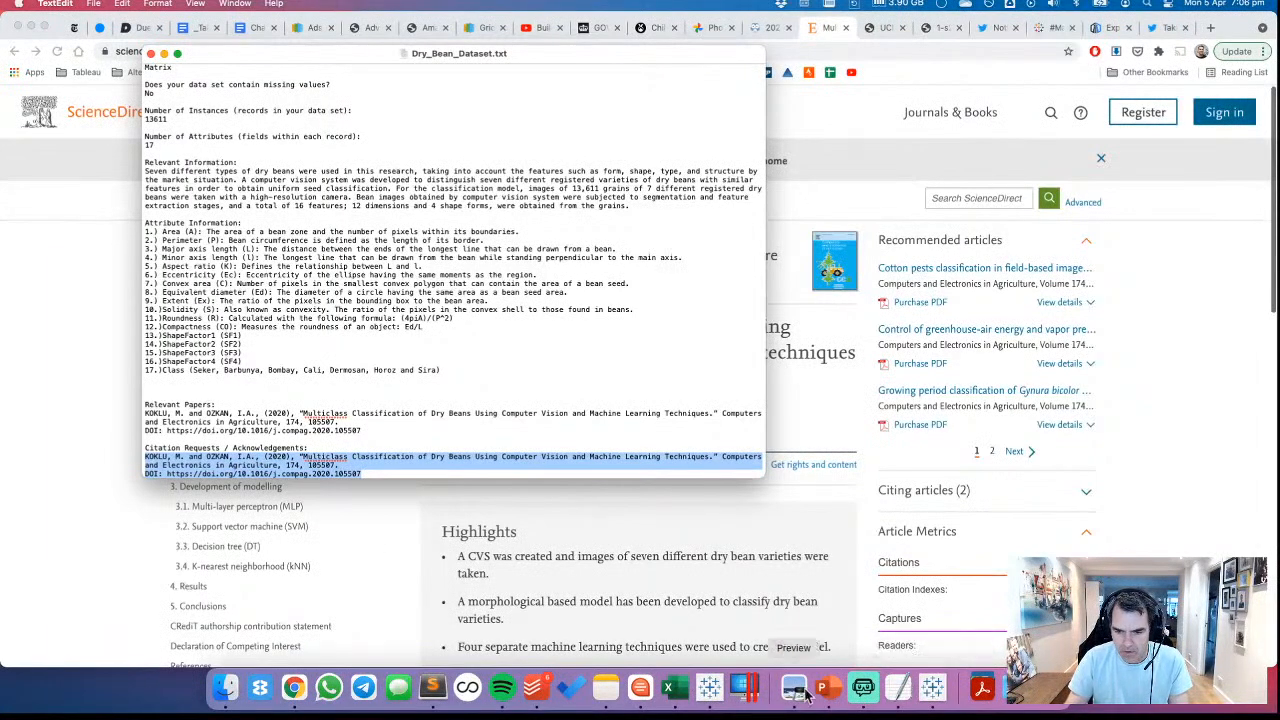
Back in Tableau, left-align the new text object and paste the copied citation into it
left_click(712, 689)
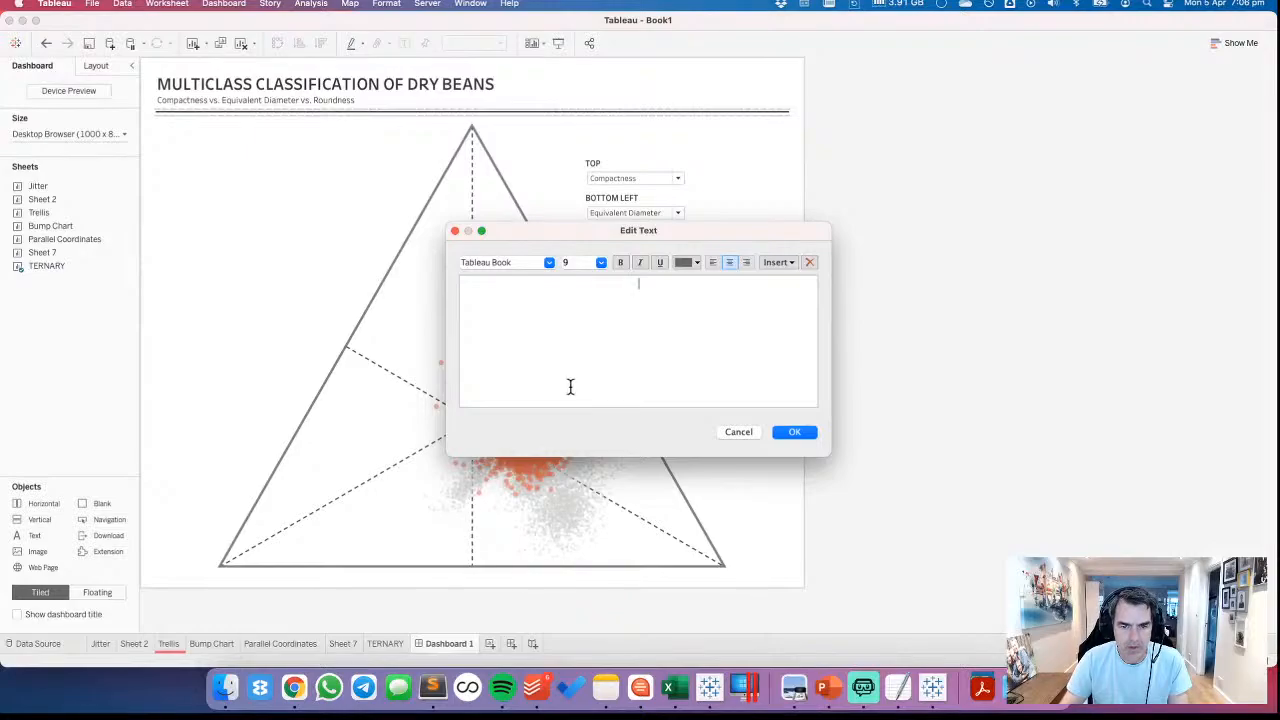
left_click(712, 263)
type("KOKLU, M. and OZKAN, I.A., (2020), \"Multiclass Classification of Dry Beans Using Computer Vision and Machine Learning Techniques.\" Computers and Electronics in Agriculture, 174, 105507 DOI: https://doi.org/10.1016/j.compag.2020.105507")
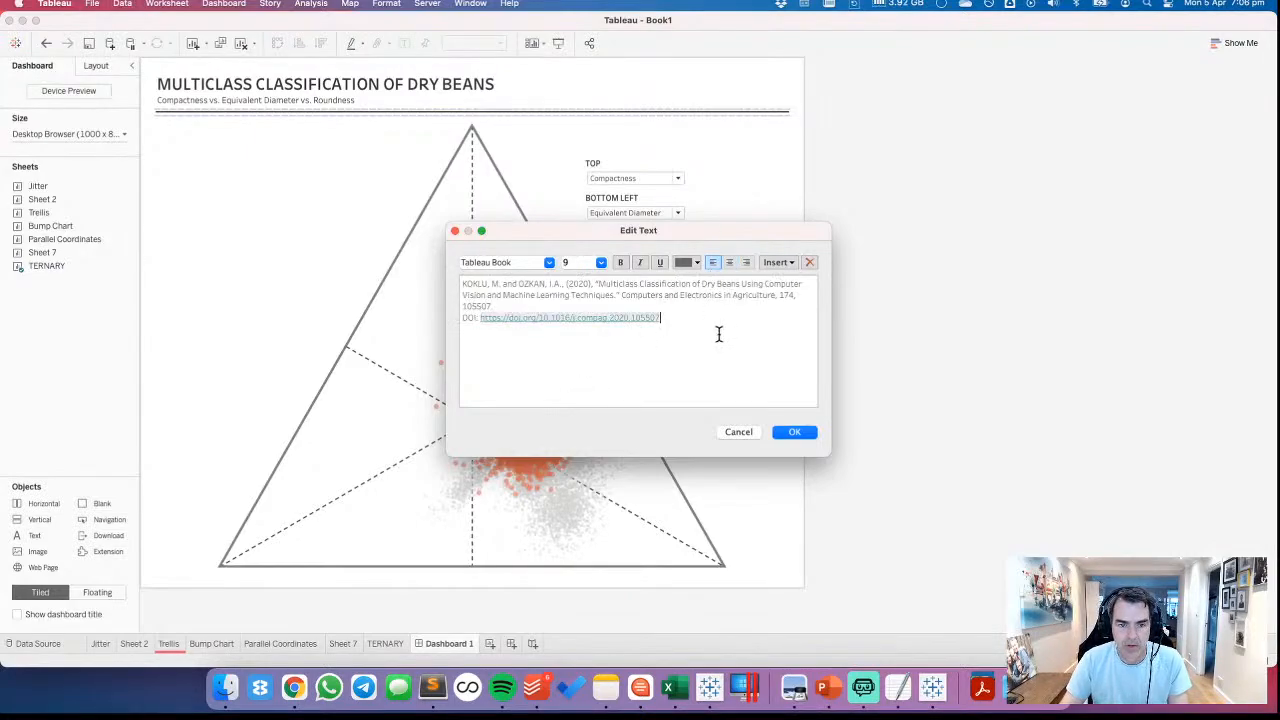
Set the whole citation text to font size 8 and apply the text object
key("super+a")
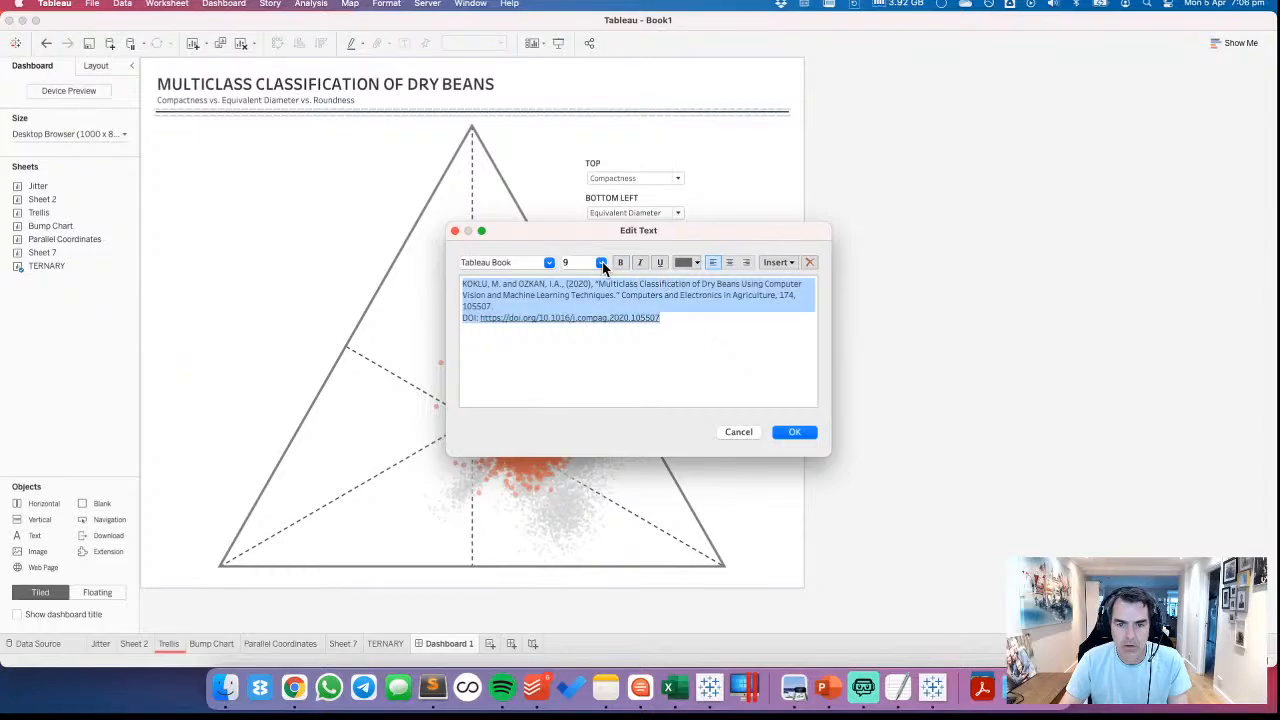
left_click(600, 263)
left_click(577, 276)
left_click(716, 303)
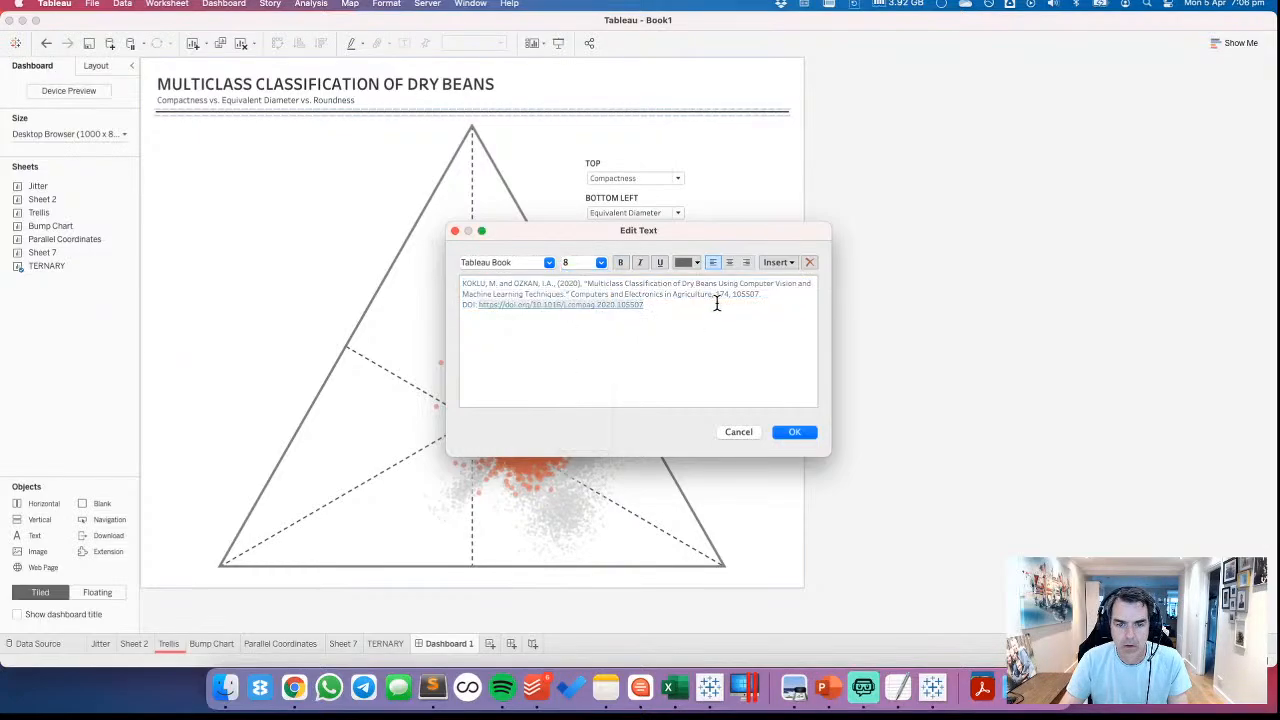
left_click(688, 263)
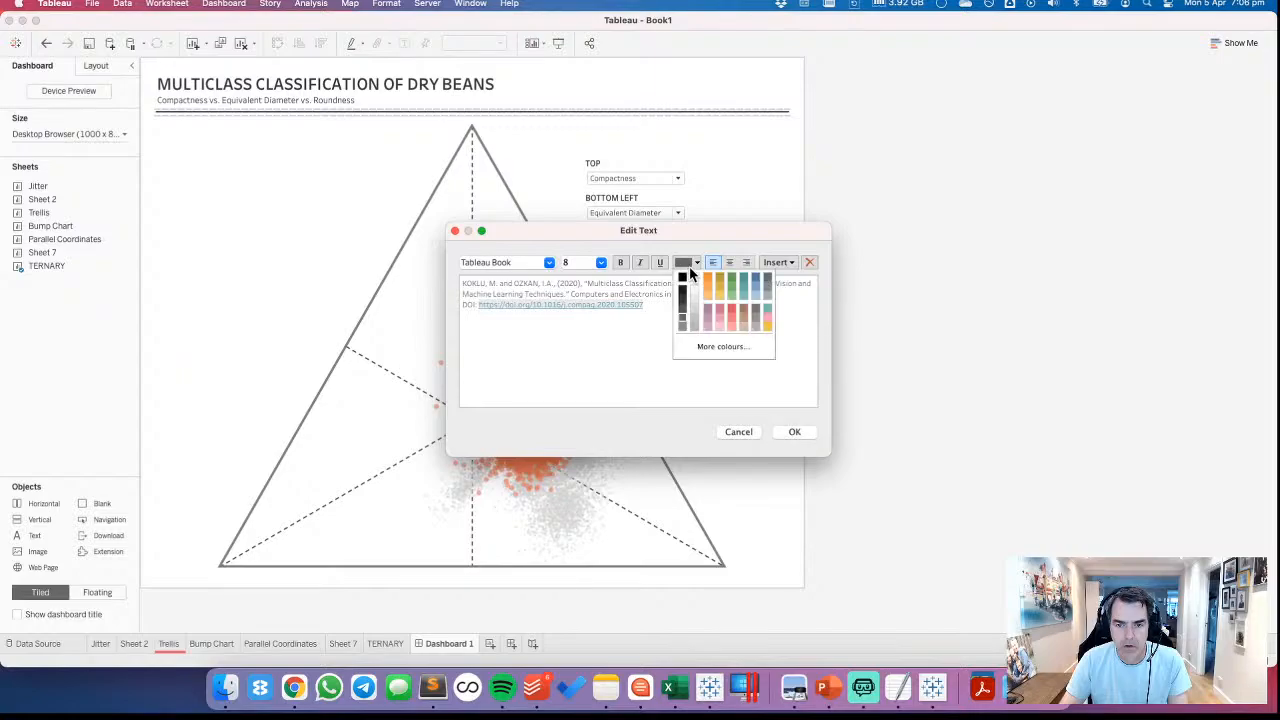
left_click(657, 345)
left_click(794, 433)
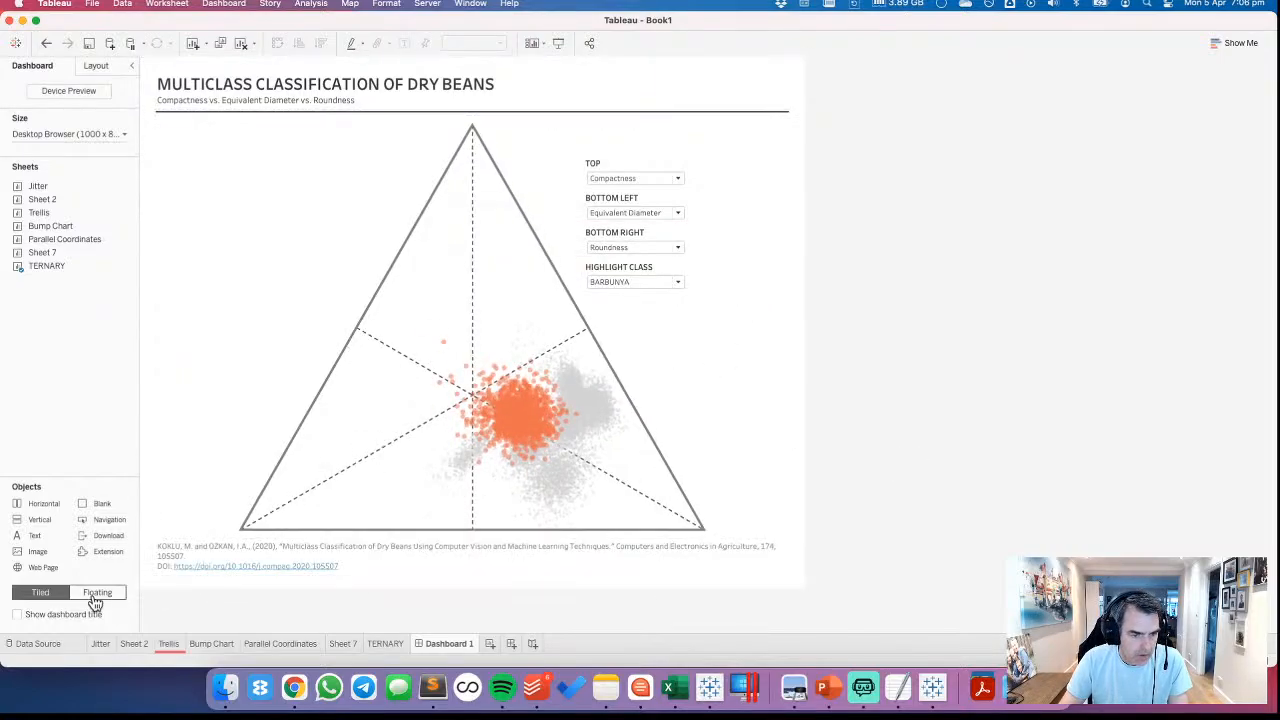
Add a horizontal container beneath the ternary plot and place the citation text inside it
left_click_drag(47, 501, 290, 546)
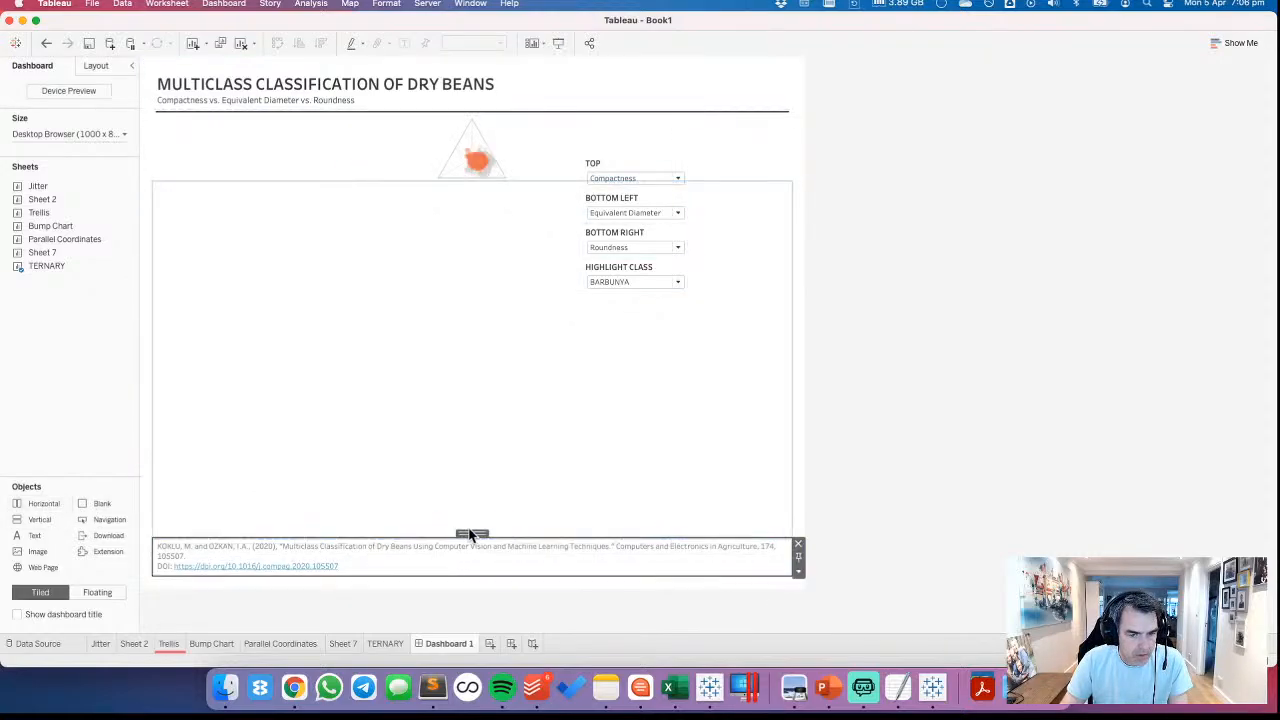
left_click(466, 551)
left_click_drag(471, 531, 392, 495)
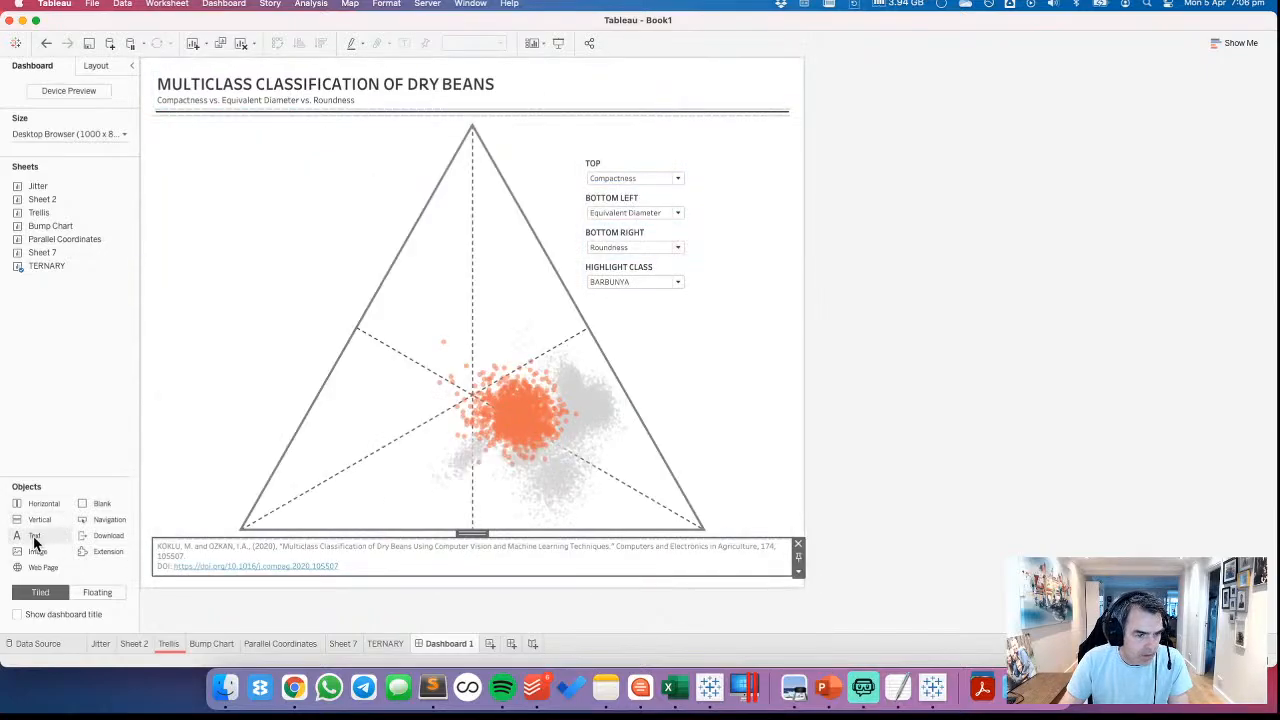
Add a right-aligned text object beside the citation reading "DESIGNED BY:" with the designer's name and social media handle on the second line
left_click_drag(36, 536, 701, 557)
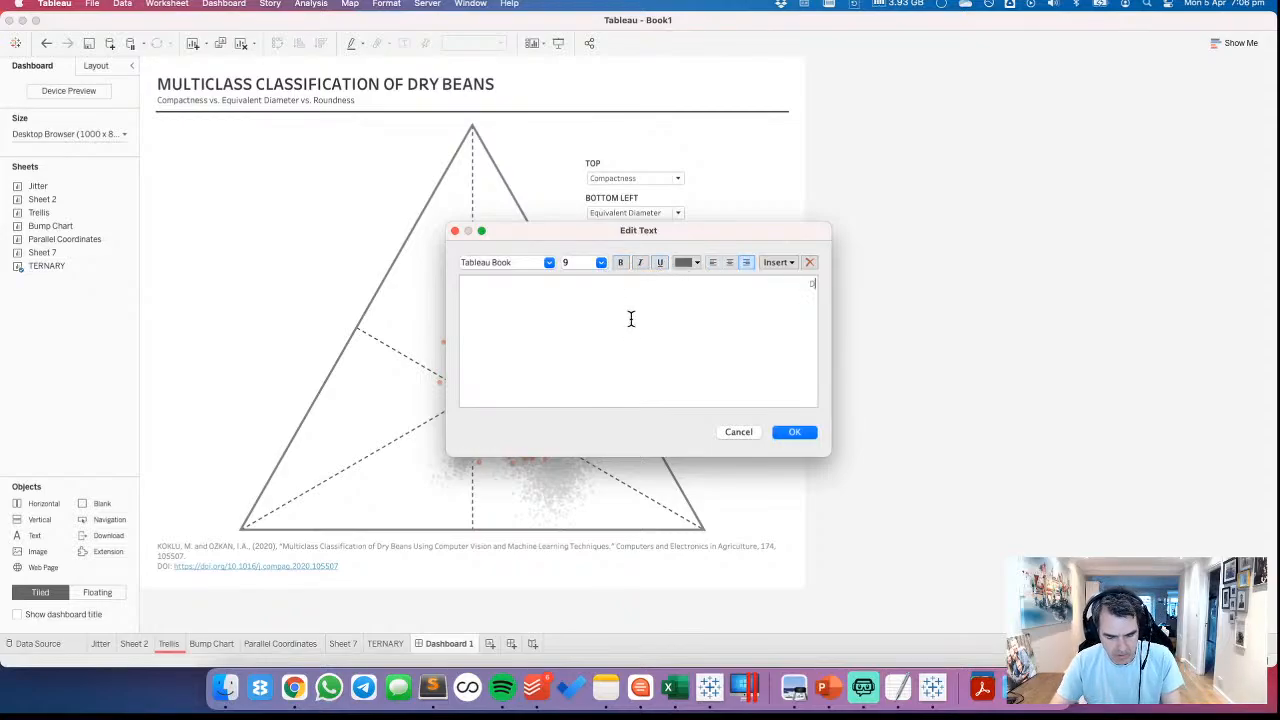
type("DESIGNED BY: A")
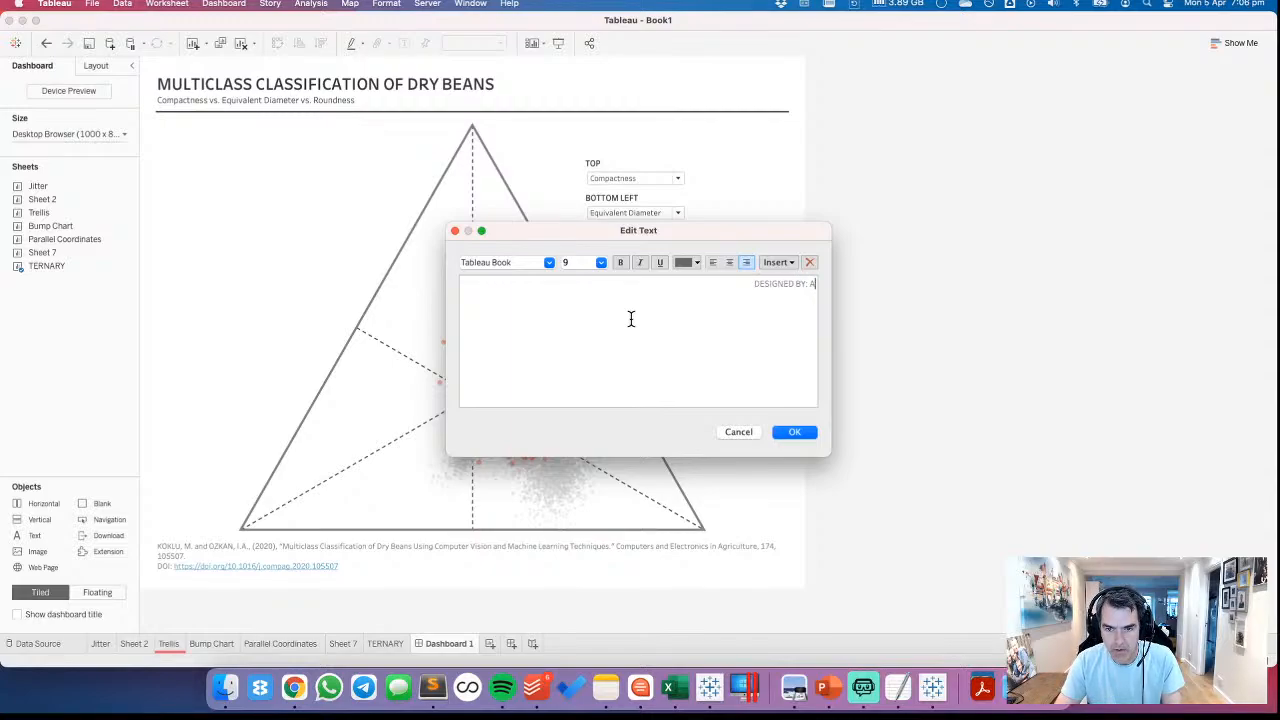
key("BackSpace")
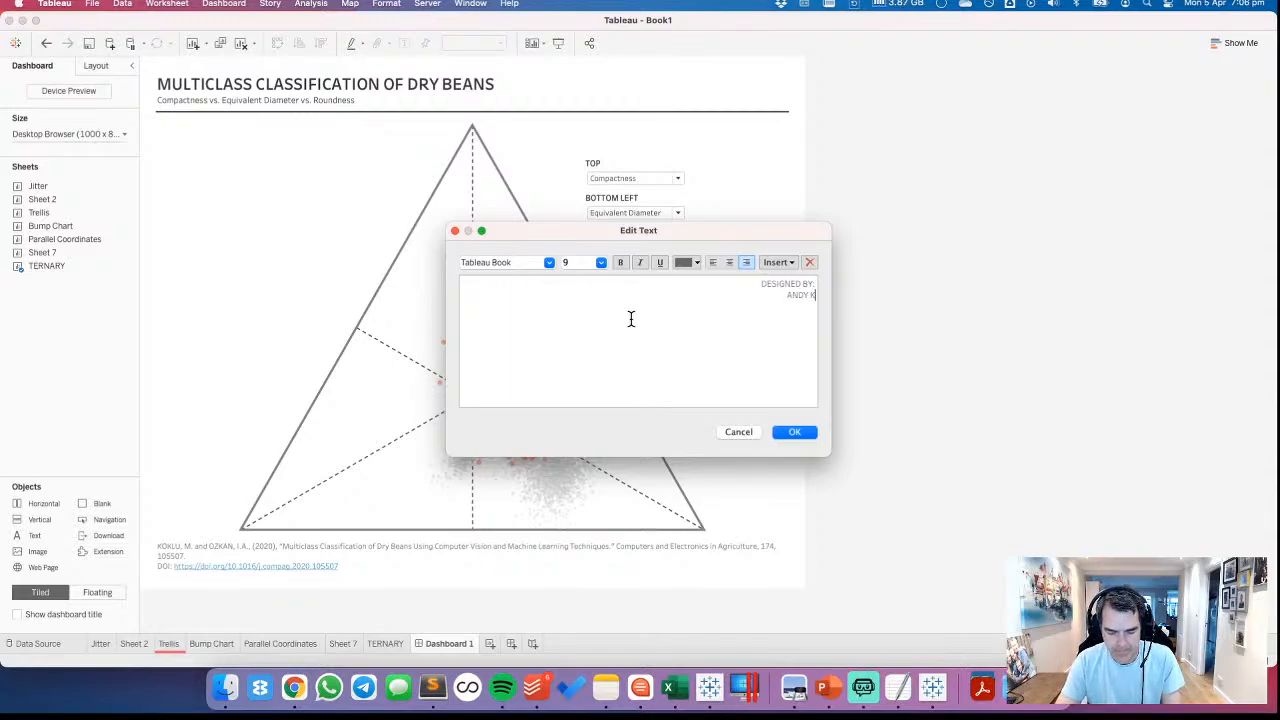
type("ANDY KRIEBEL |")
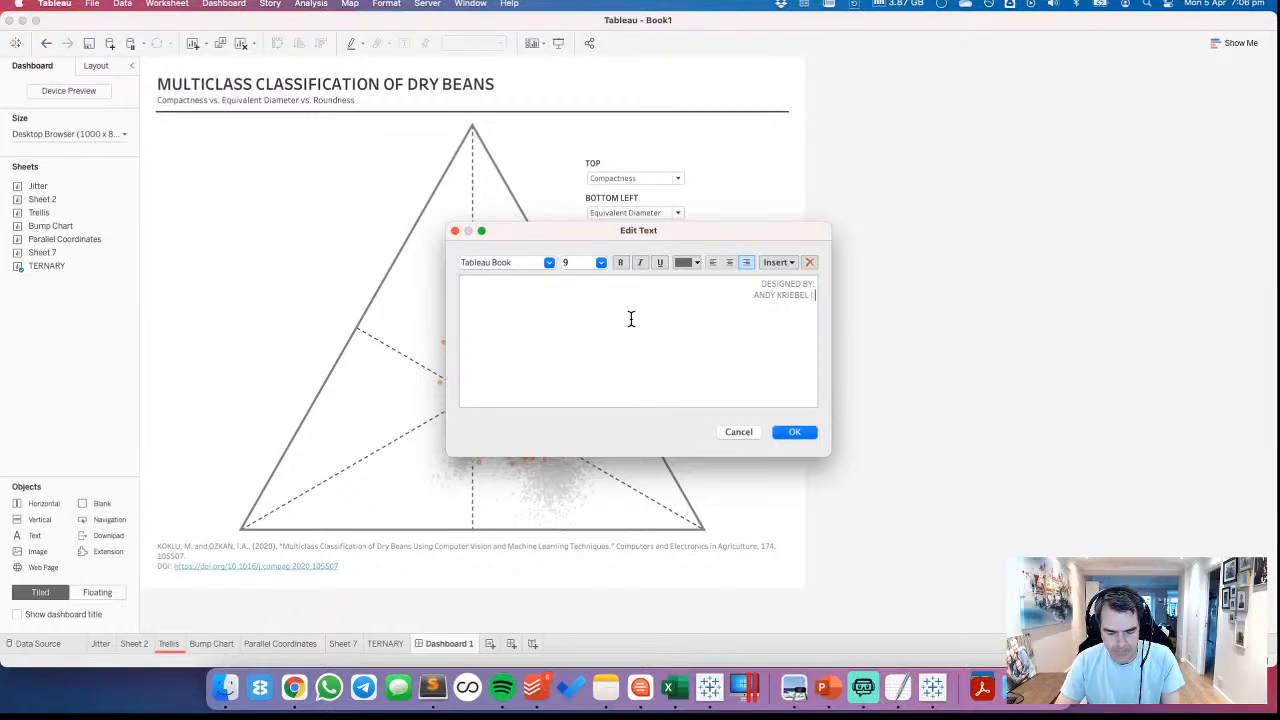
type(" @VIZWIZ")
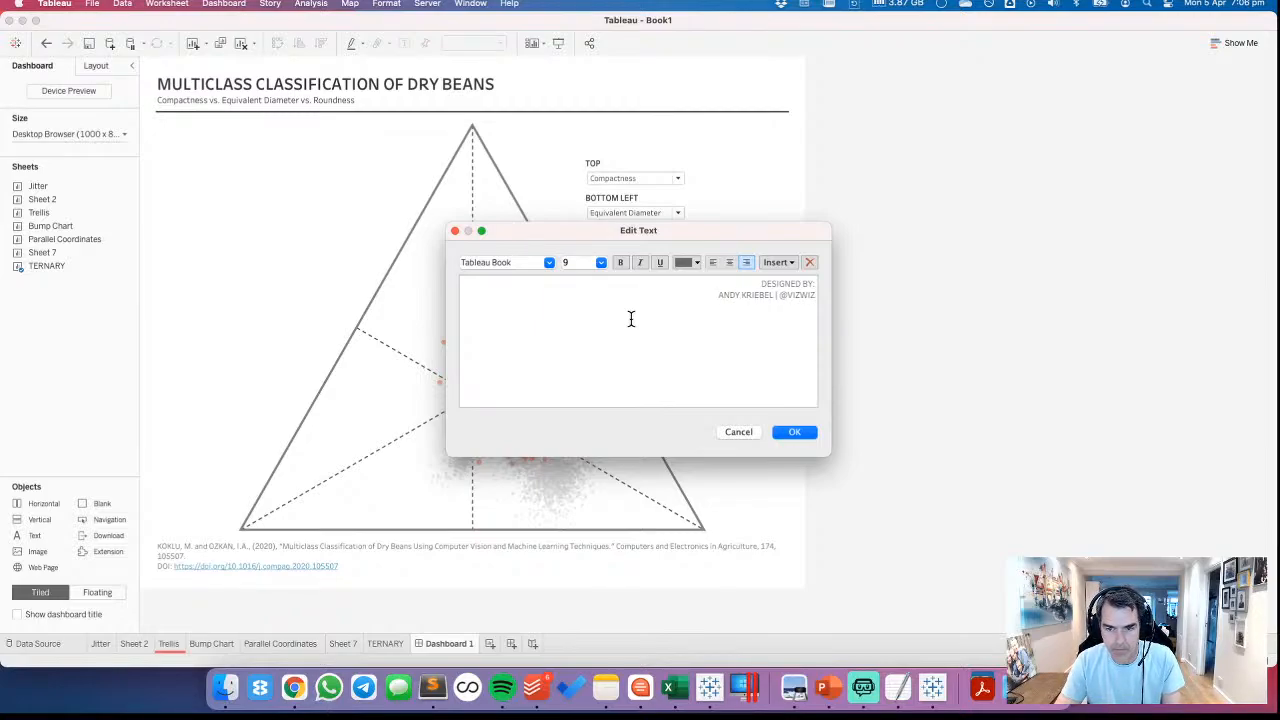
type("B")
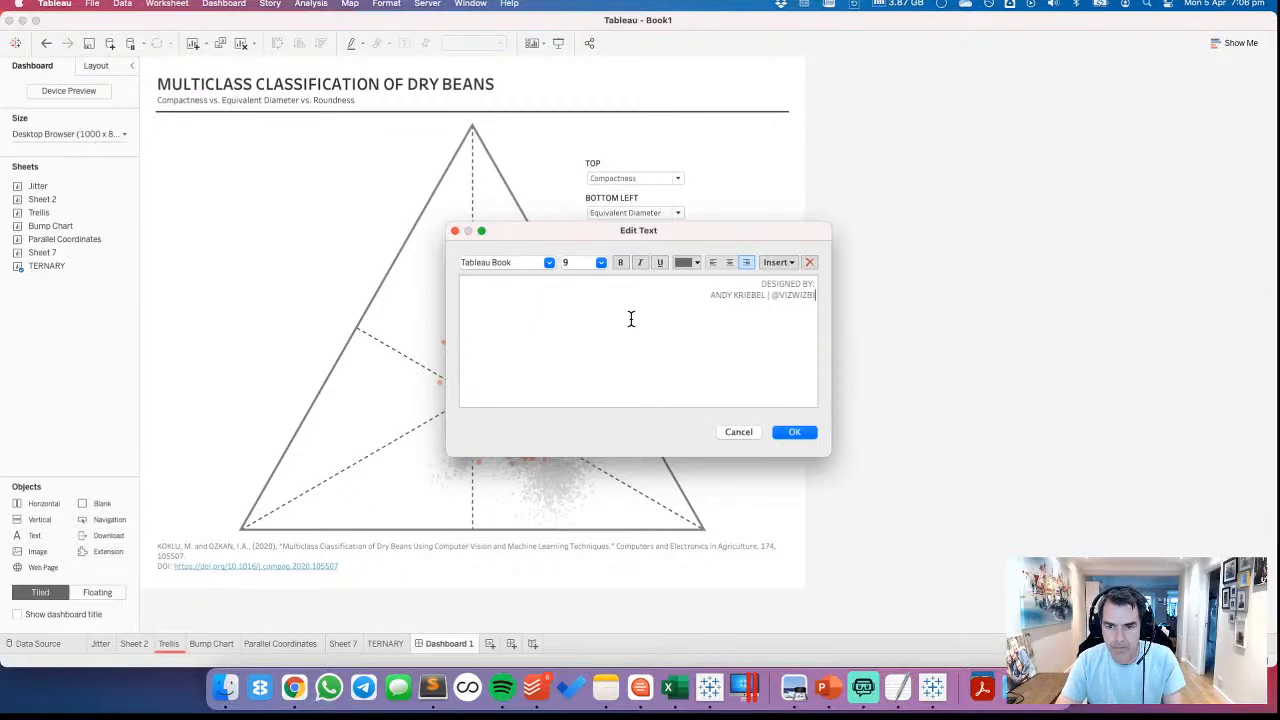
left_click(800, 432)
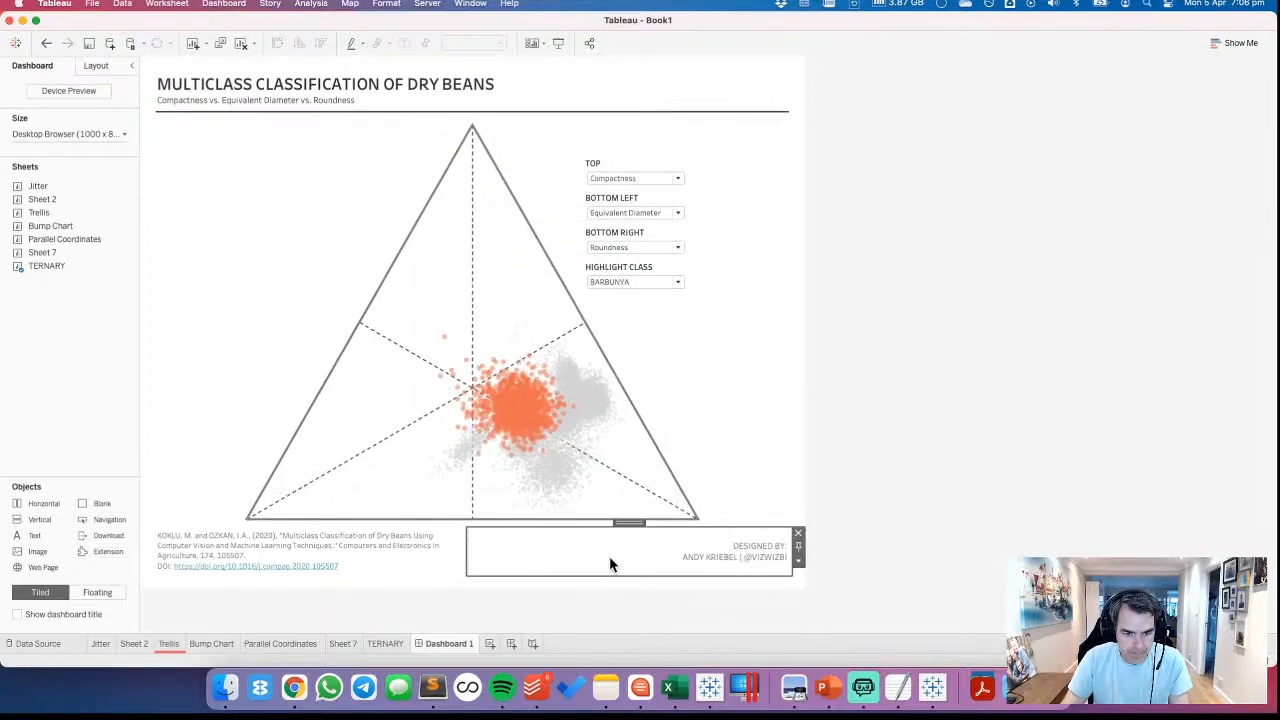
left_click(1045, 557)
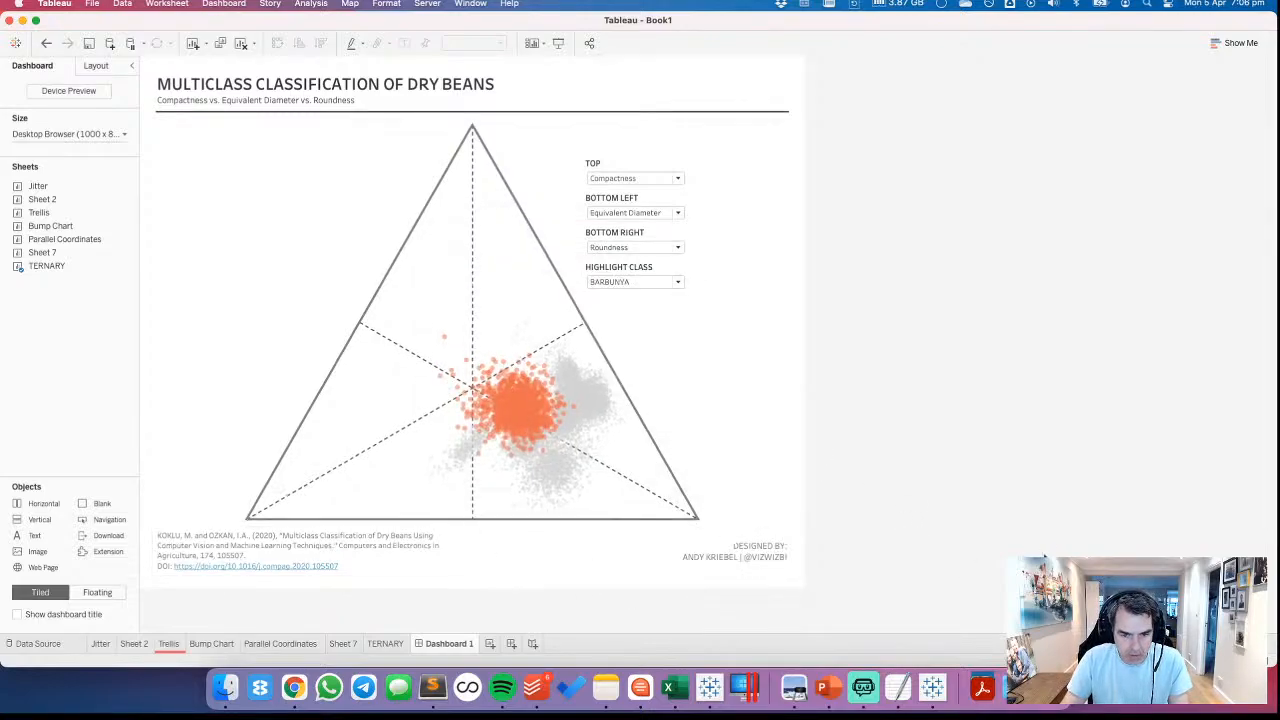
Make the horizontal footer container holding the citation and credit slightly taller
left_click(763, 551)
left_click(457, 540)
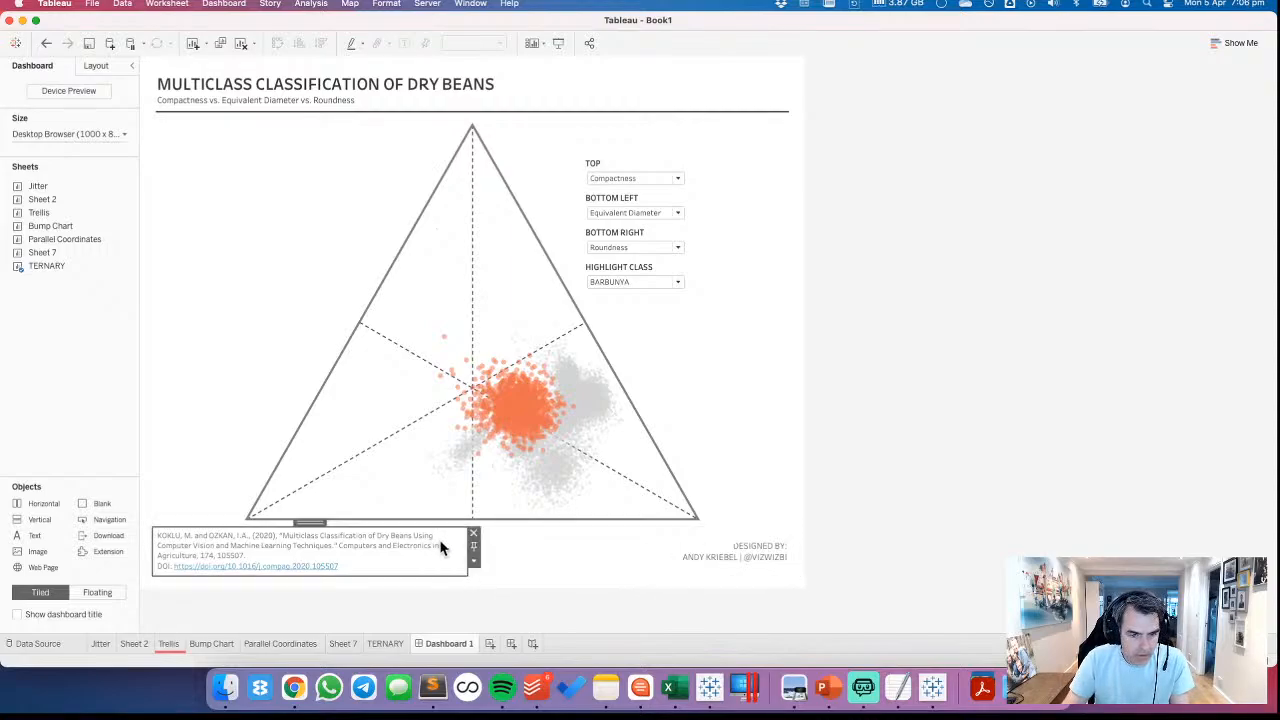
double_click(301, 523)
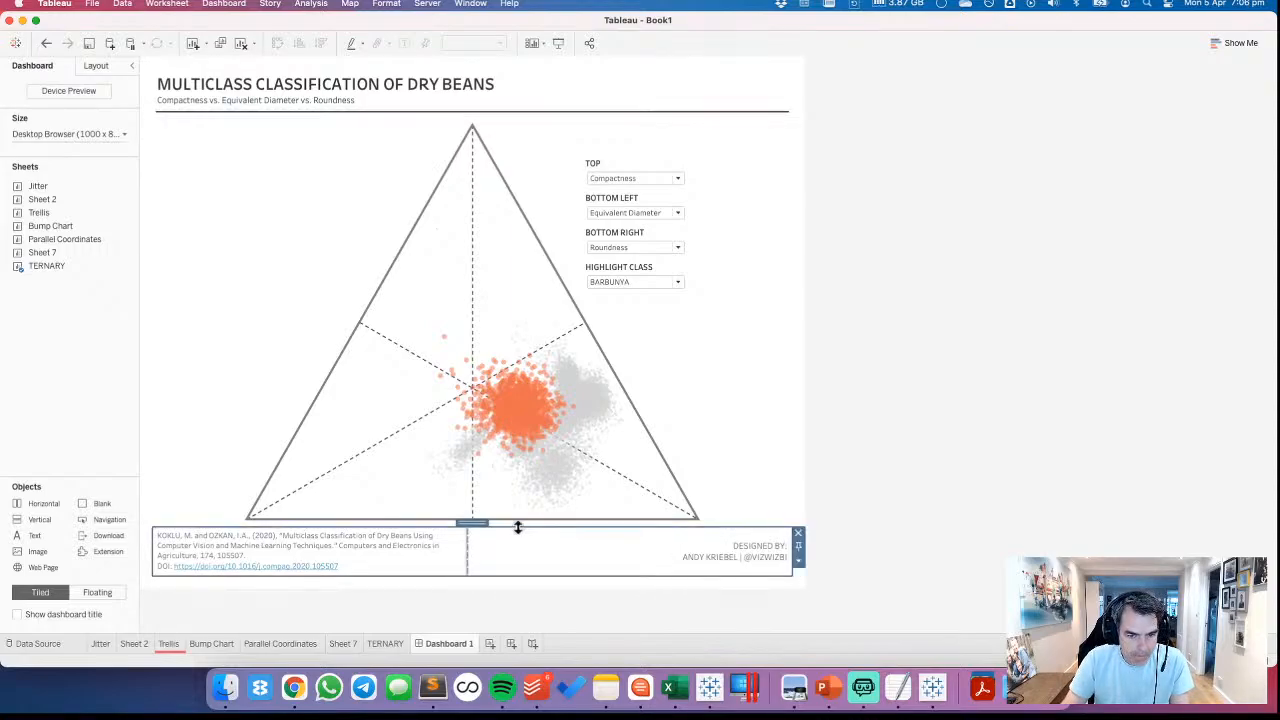
left_click_drag(518, 526, 519, 513)
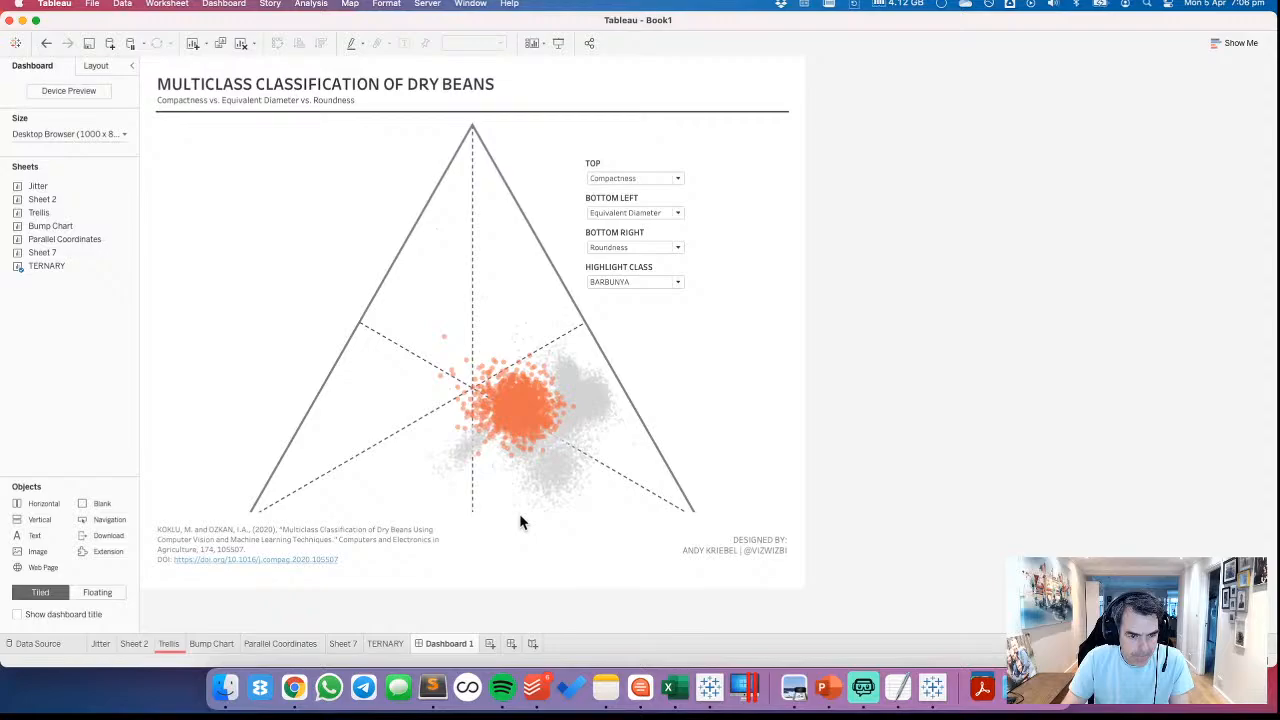
left_click(437, 555)
left_click(1020, 529)
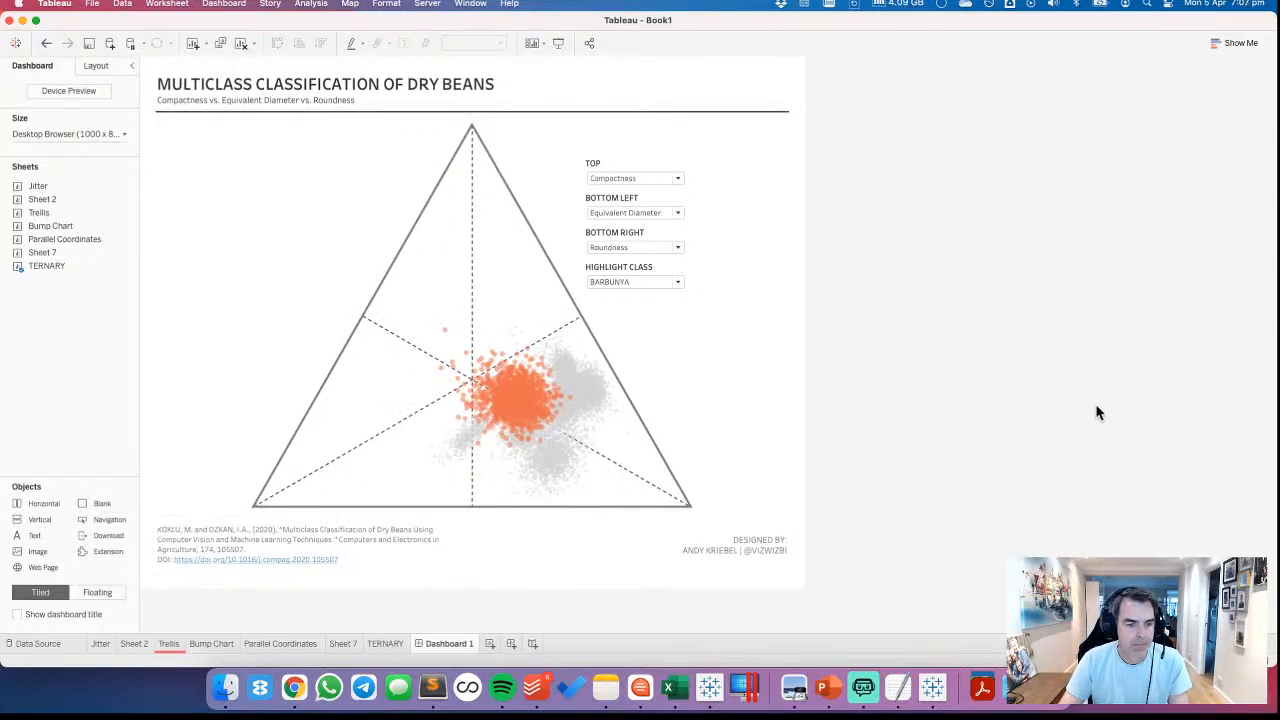
Format the "DESIGNED BY" credit text in light grey at font size 8
double_click(734, 561)
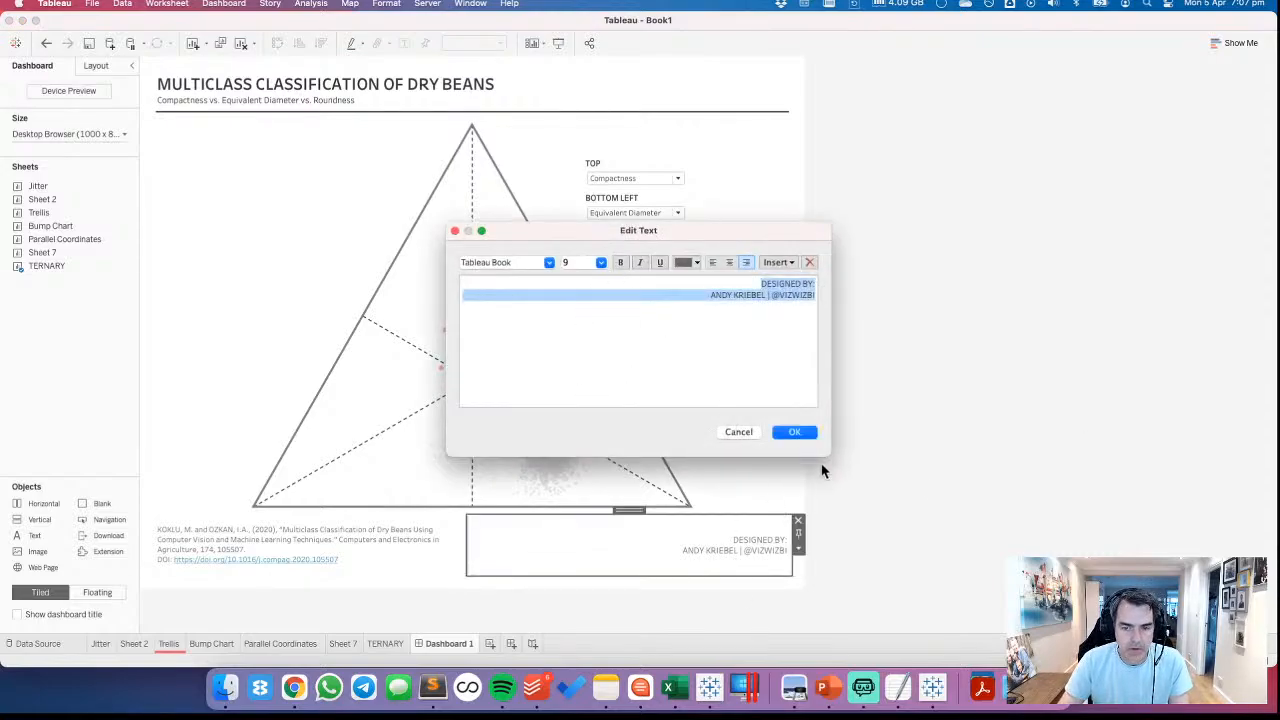
left_click(683, 262)
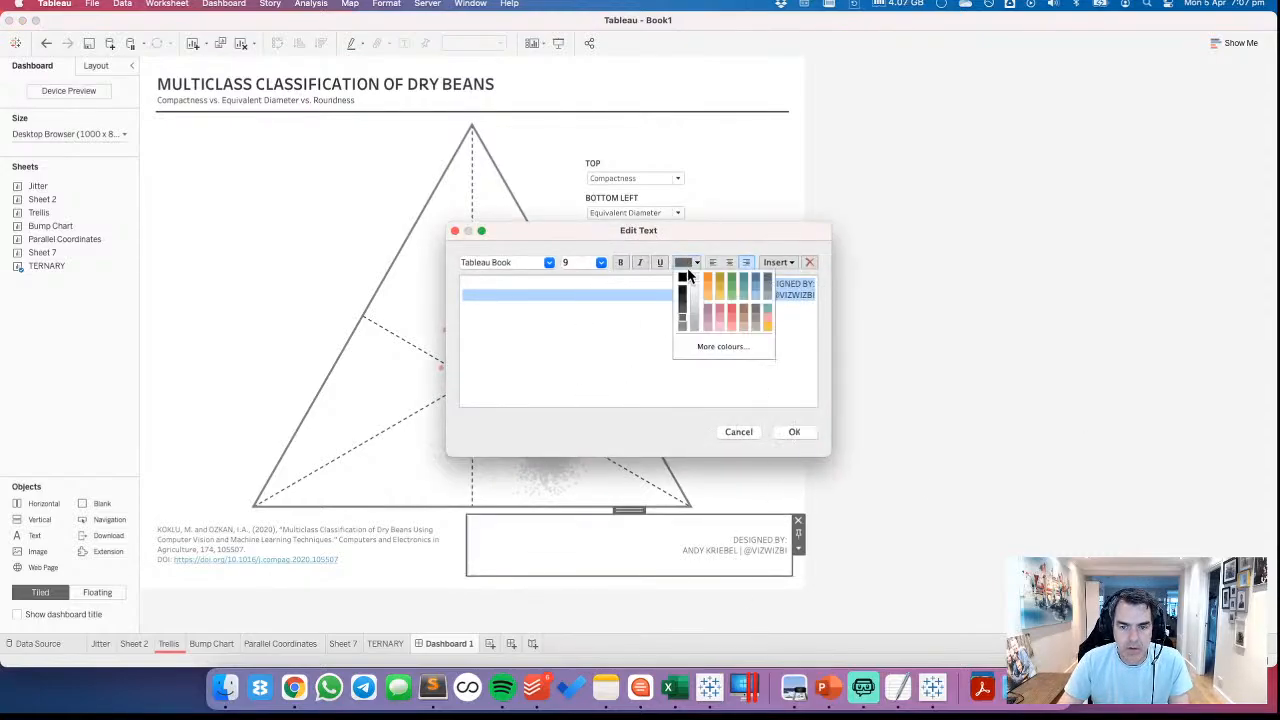
left_click(693, 323)
left_click(601, 262)
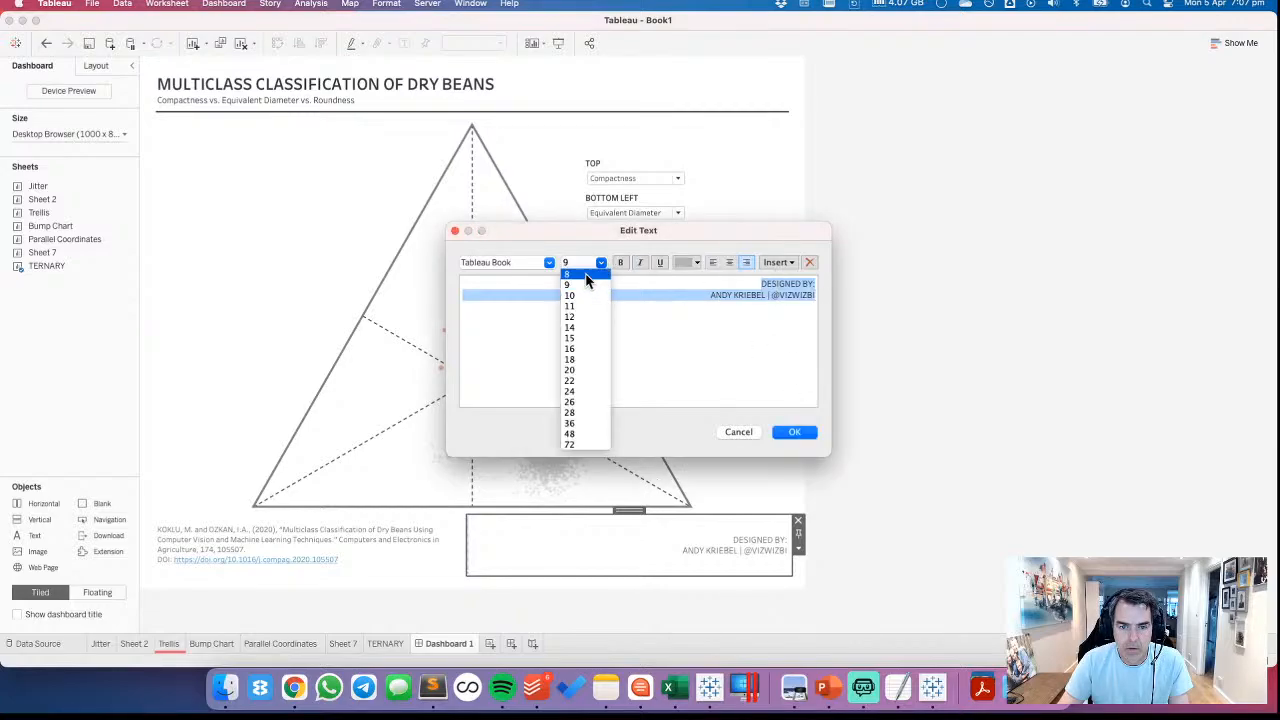
left_click(590, 285)
left_click(794, 432)
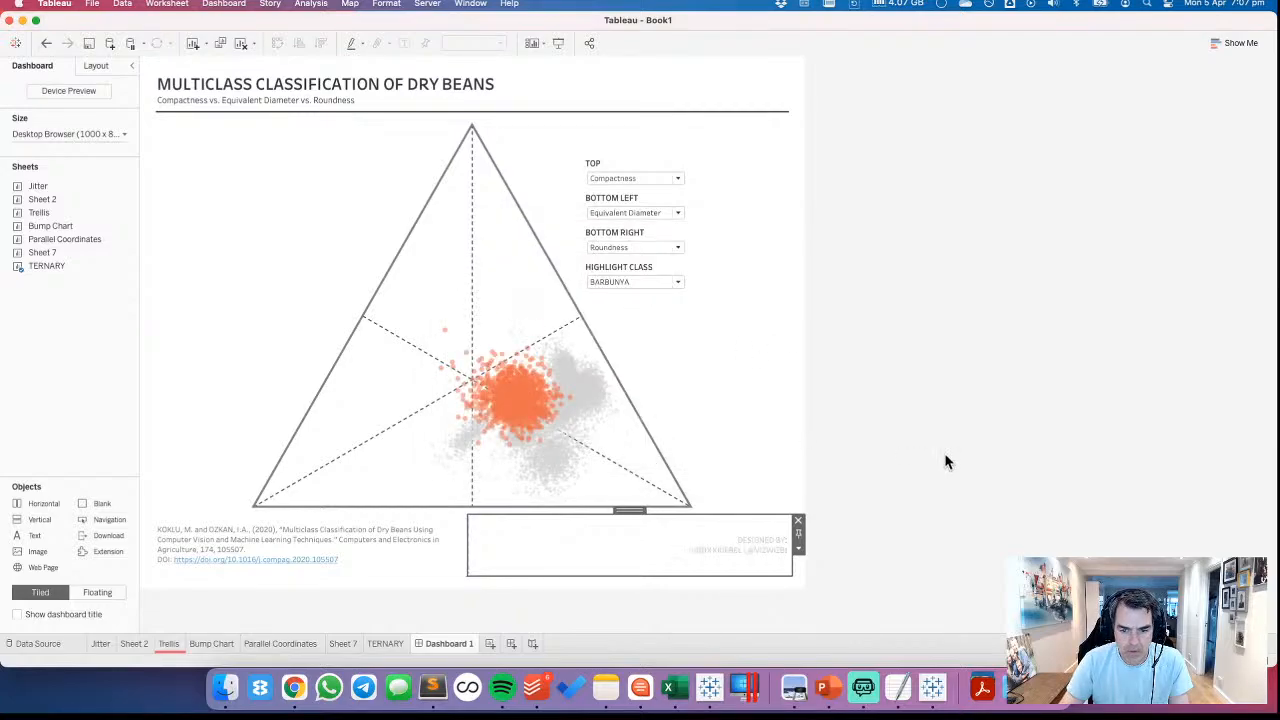
Recolour all of the citation text in the dashboard footer light grey
left_click(370, 538)
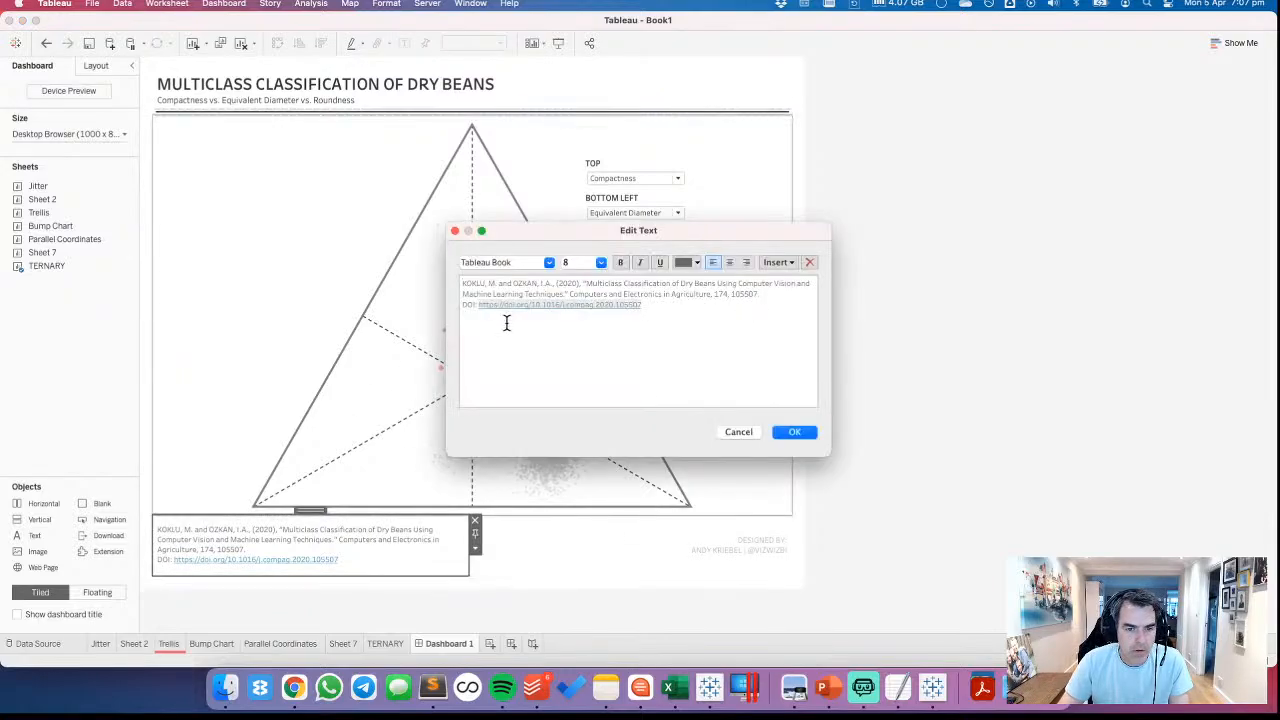
key("super+a")
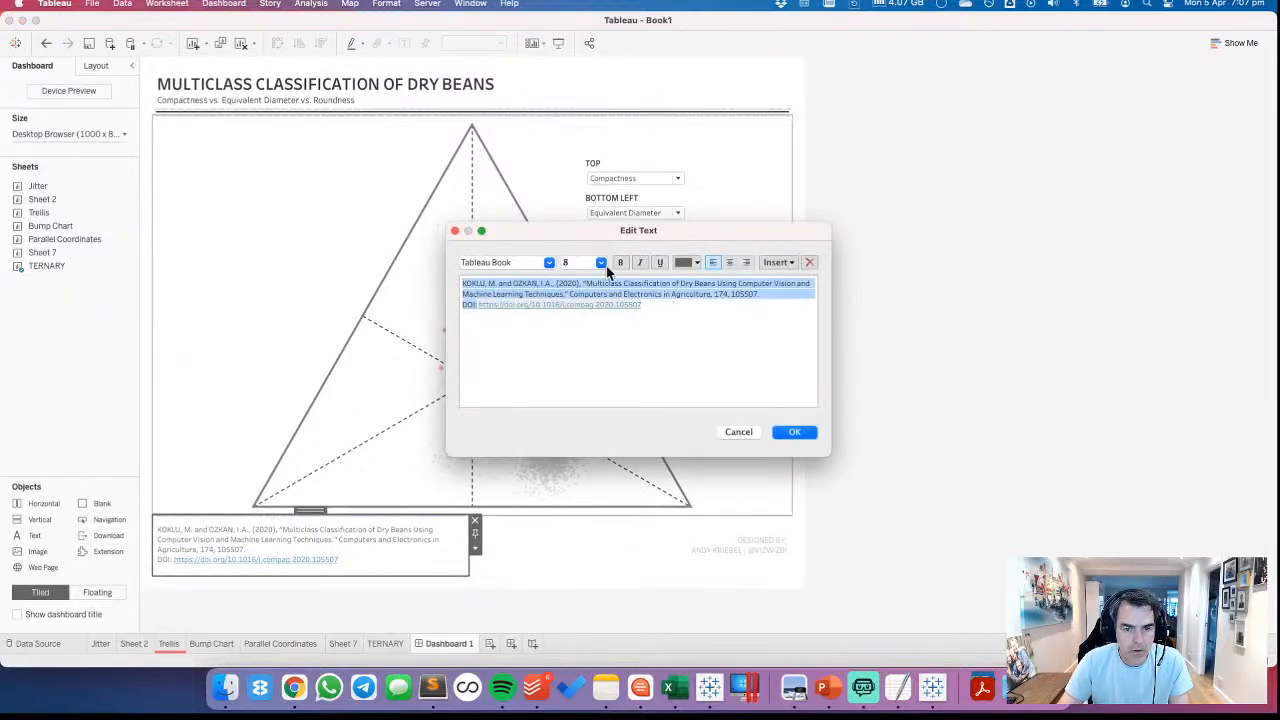
left_click(696, 263)
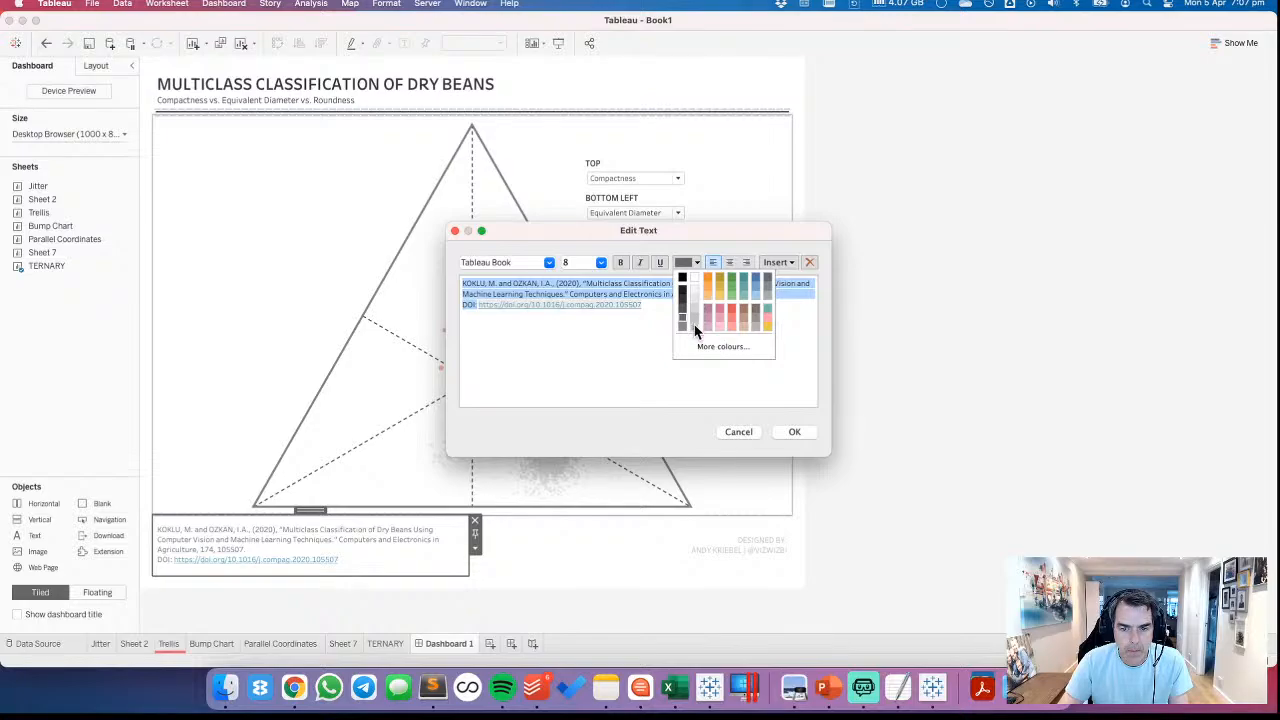
left_click(695, 326)
left_click(794, 433)
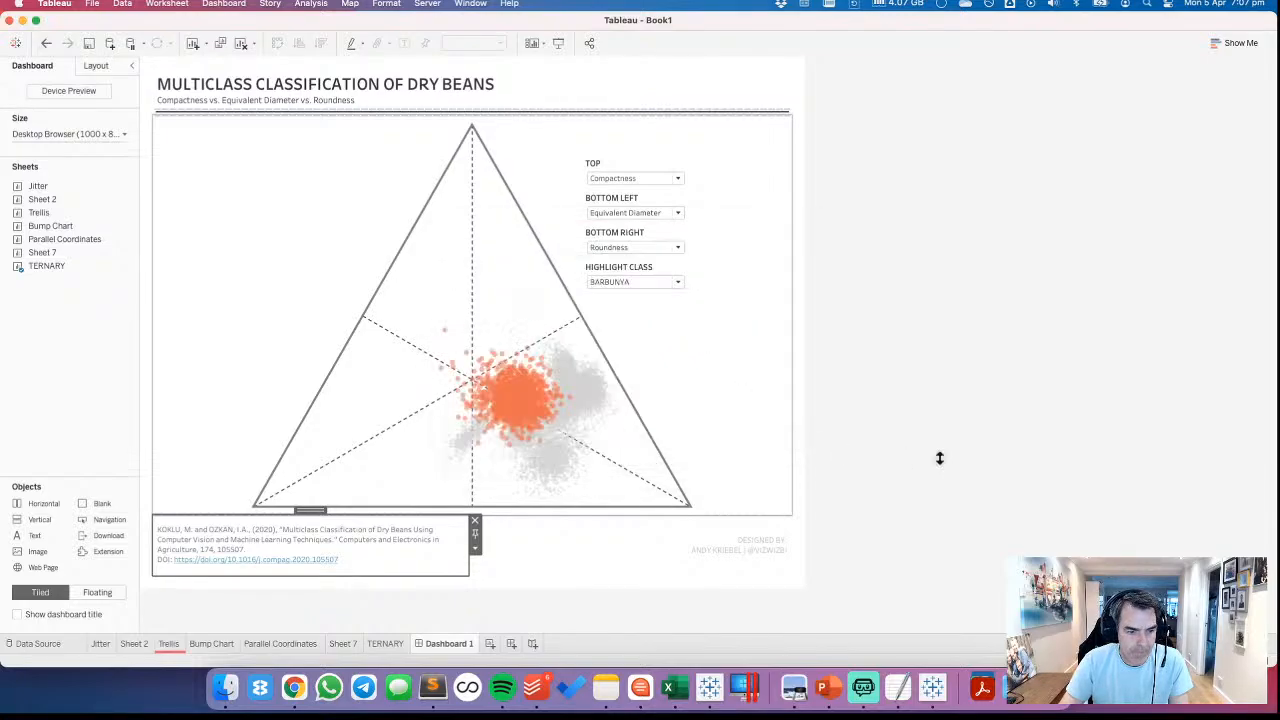
left_click(569, 536)
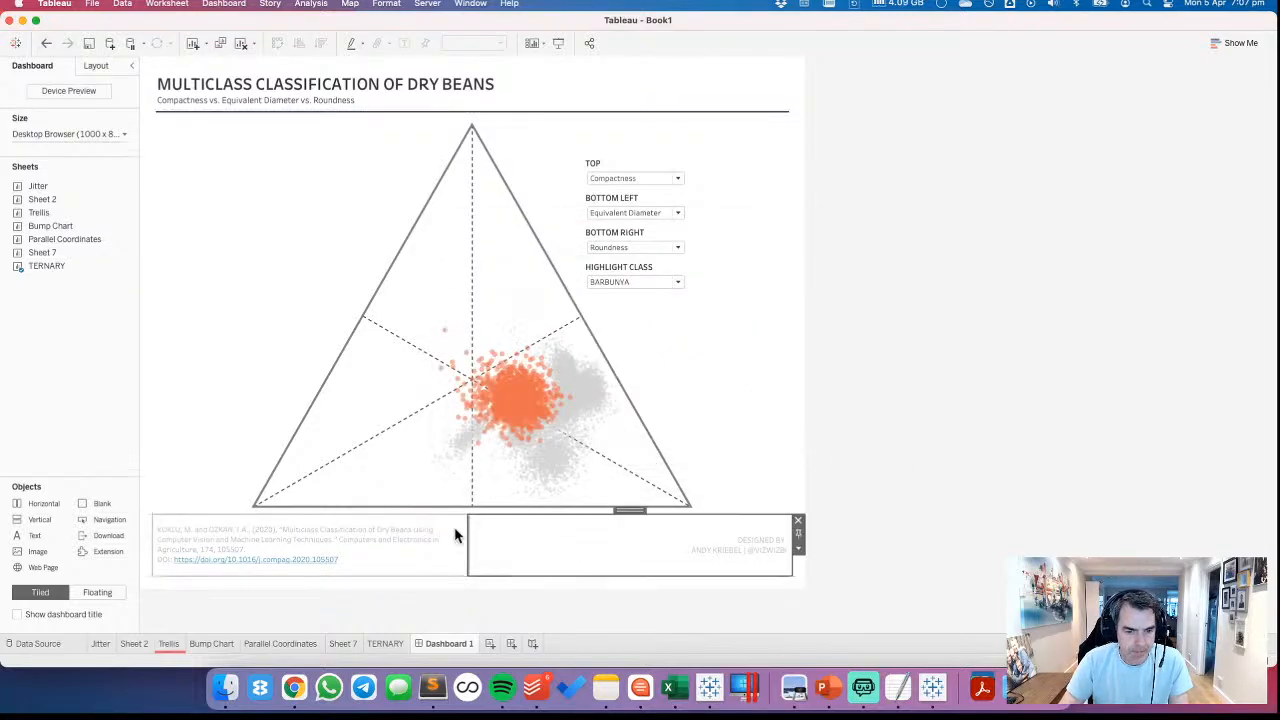
Set only the bottom outer padding of the ternary plot to 12, with the sides no longer kept equal
left_click(239, 313)
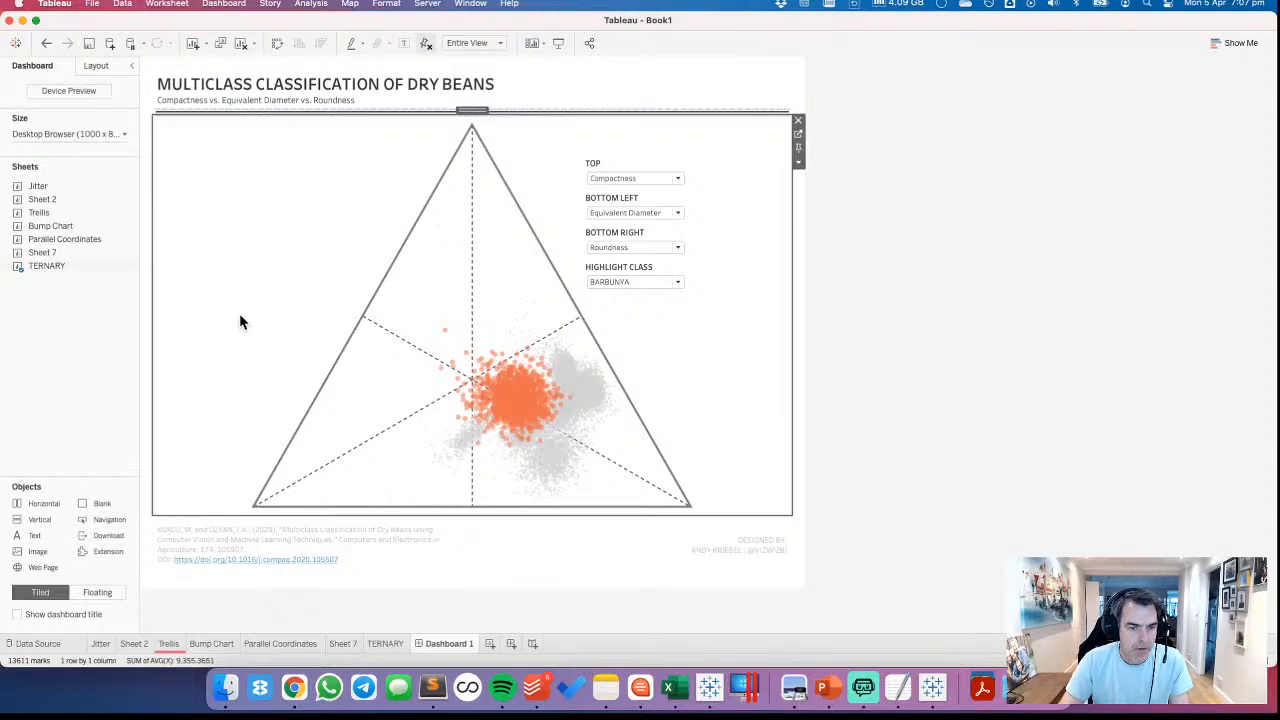
left_click(104, 66)
left_click(46, 333)
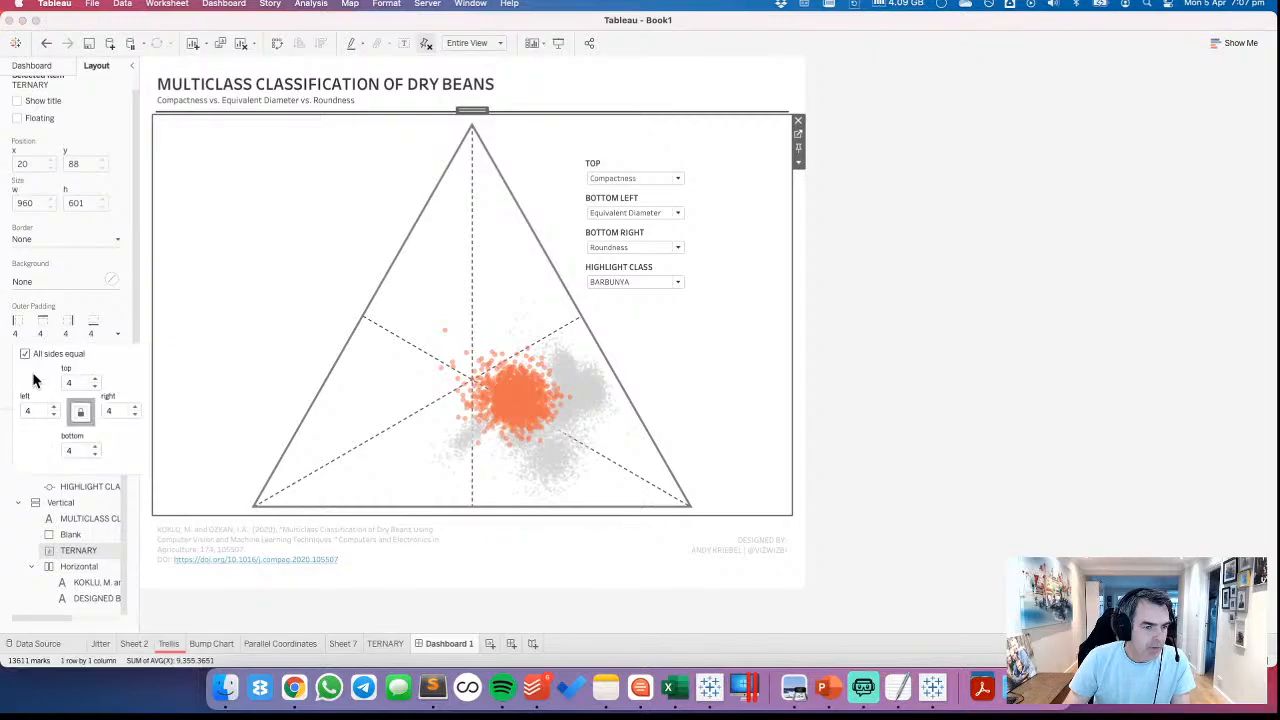
left_click(25, 355)
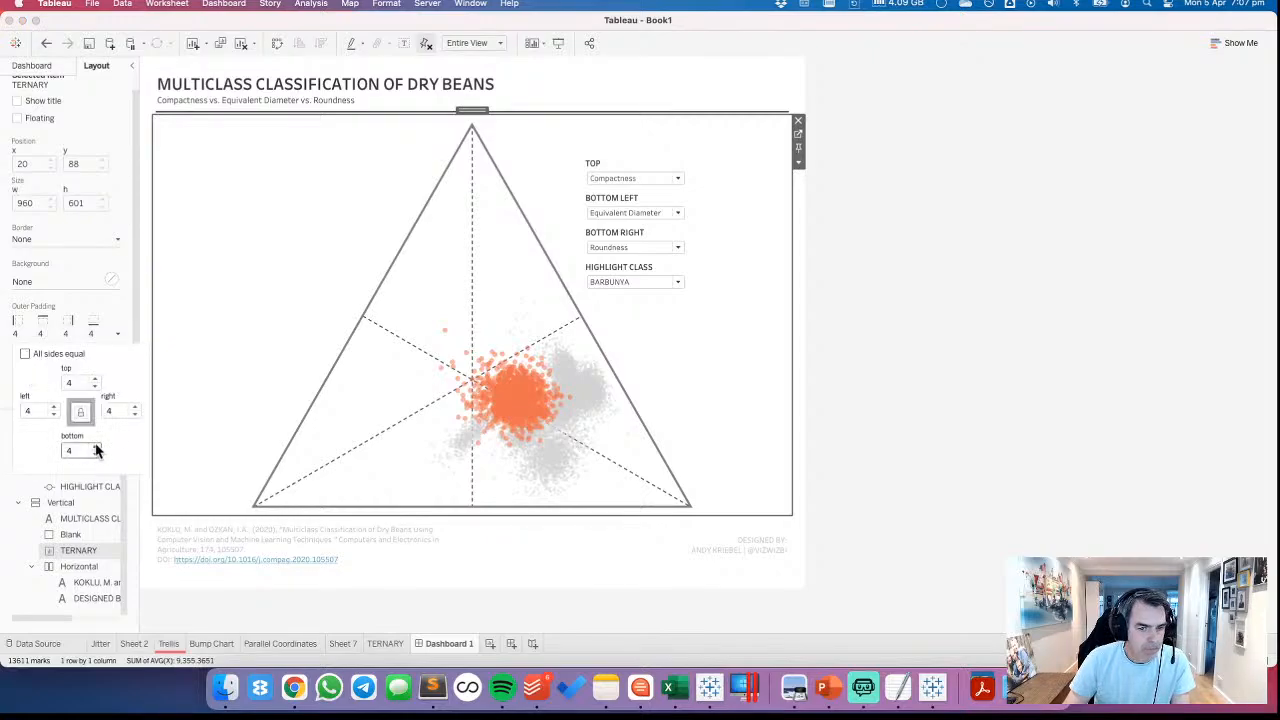
left_click(96, 447)
left_click(96, 447)
left_click(96, 447)
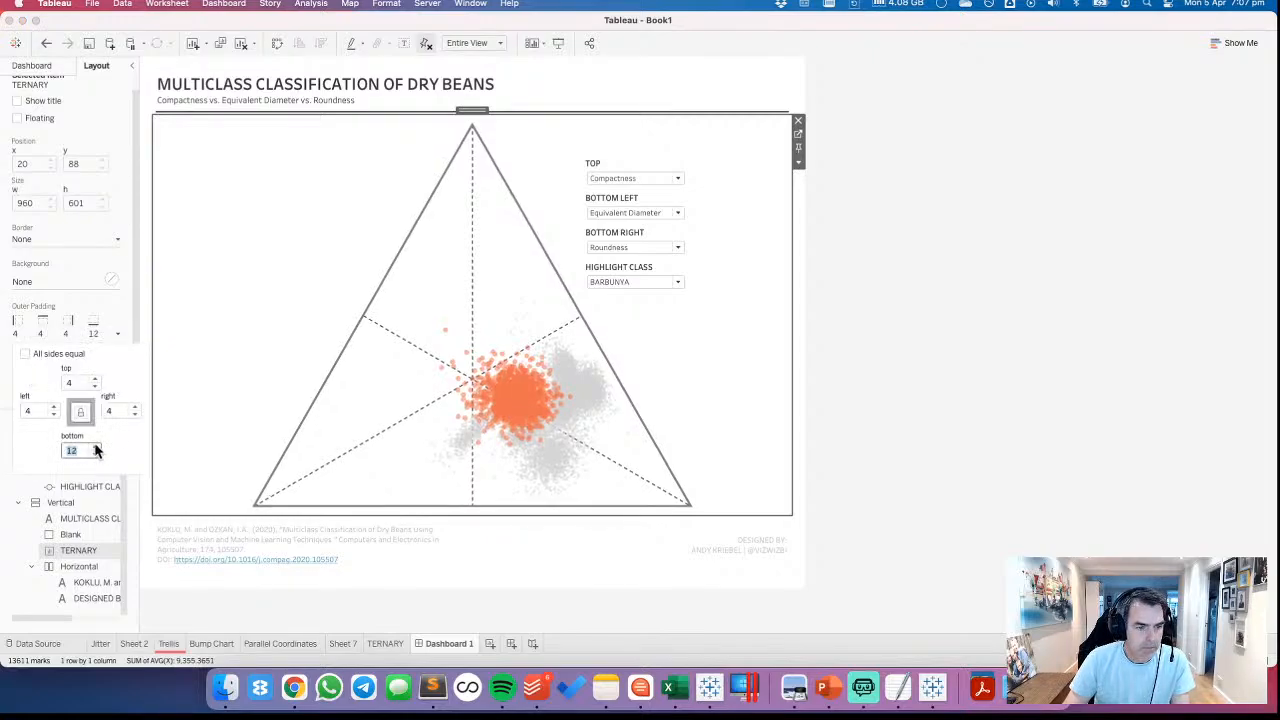
left_click(96, 448)
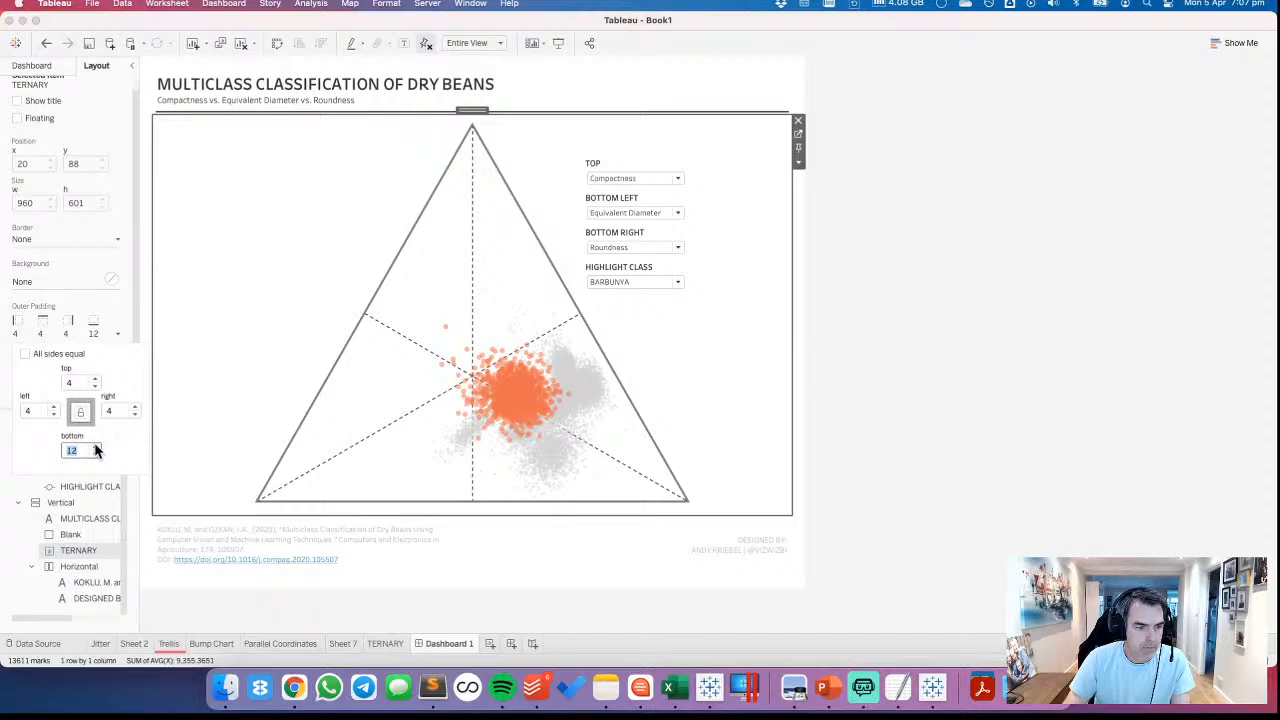
left_click(1033, 415)
Add a horizontal container above the ternary plot and arrange the TOP, BOTTOM LEFT, BOTTOM RIGHT and HIGHLIGHT CLASS controls inside it in one row
left_click(45, 66)
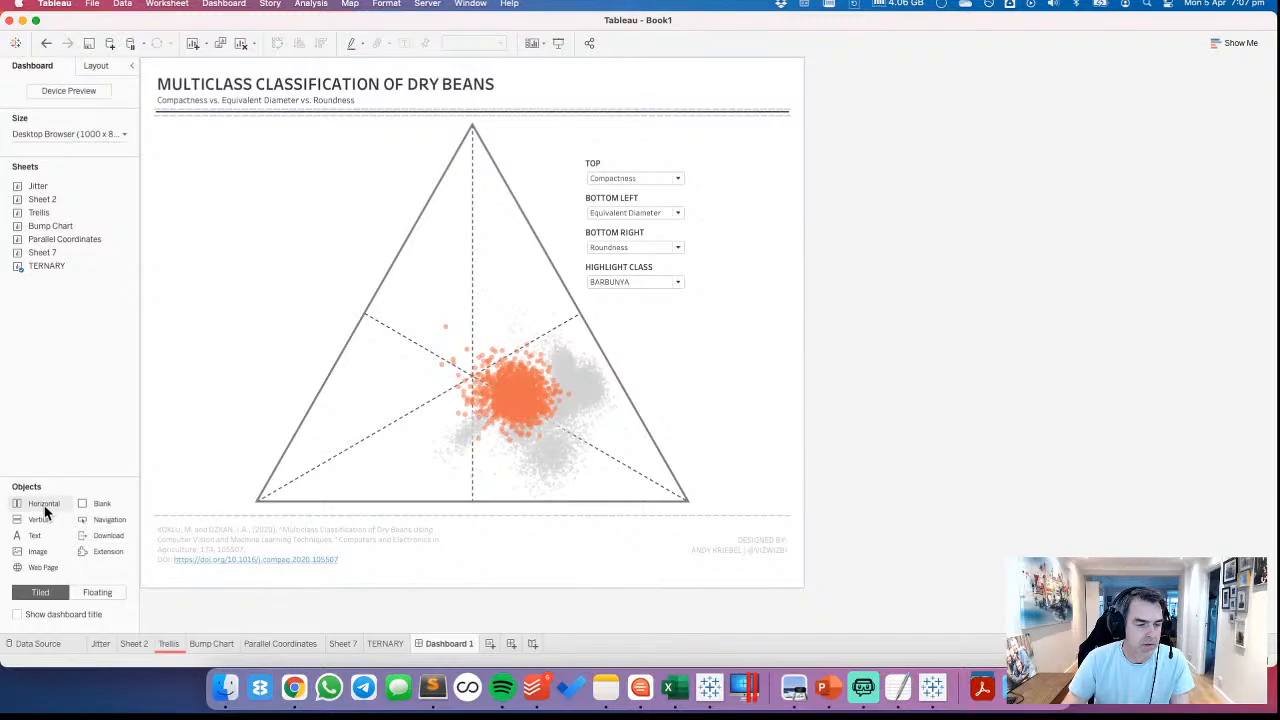
left_click_drag(47, 510, 388, 192)
left_click(631, 171)
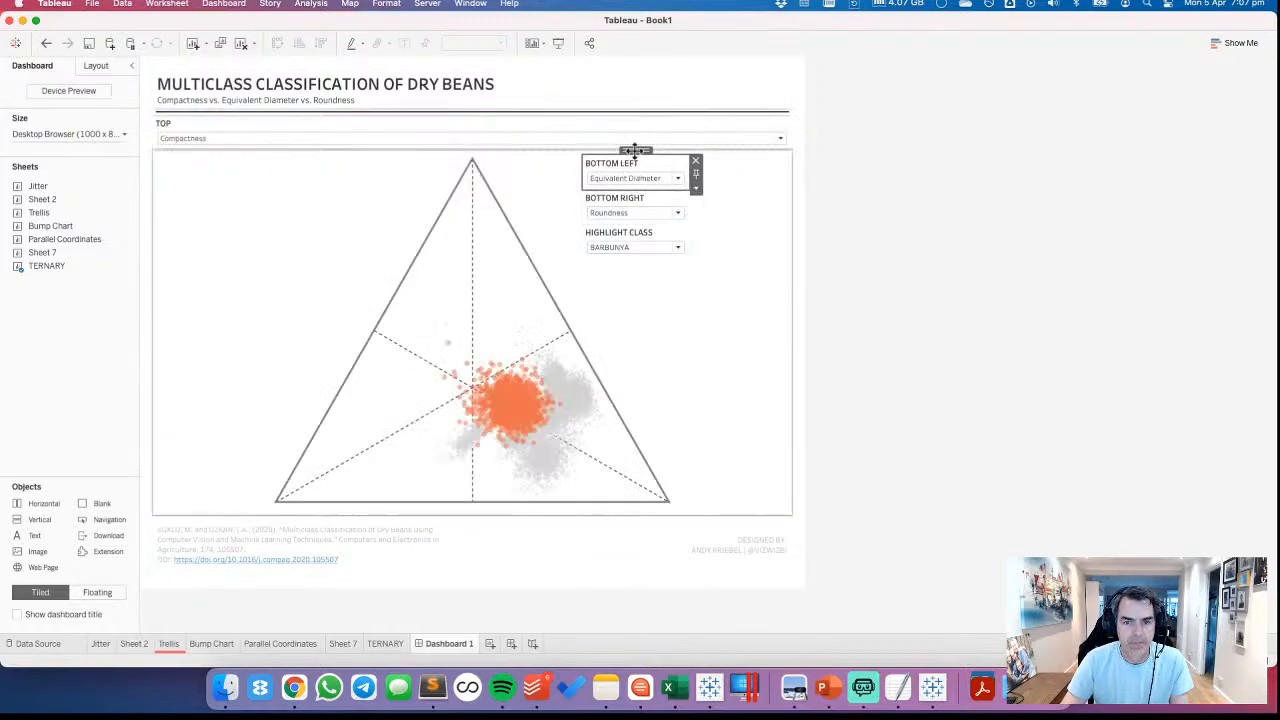
left_click_drag(636, 151, 731, 143)
left_click(623, 177)
left_click(620, 163)
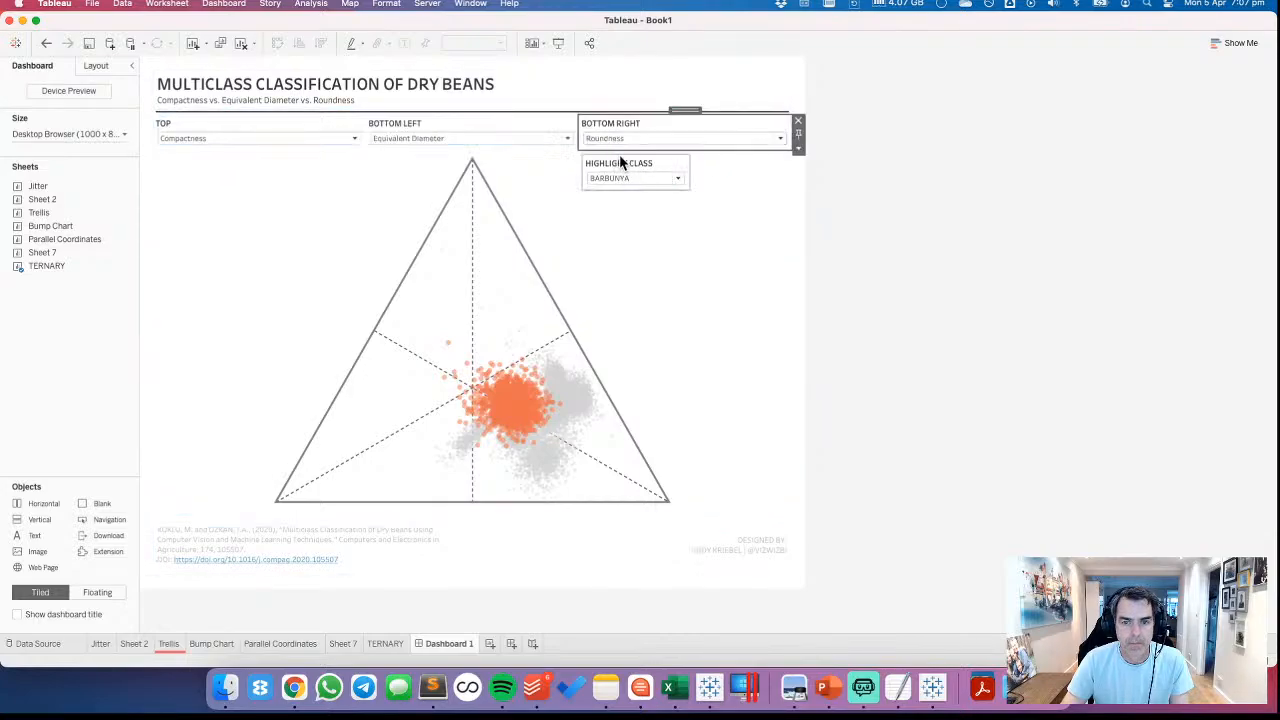
left_click_drag(634, 150, 730, 146)
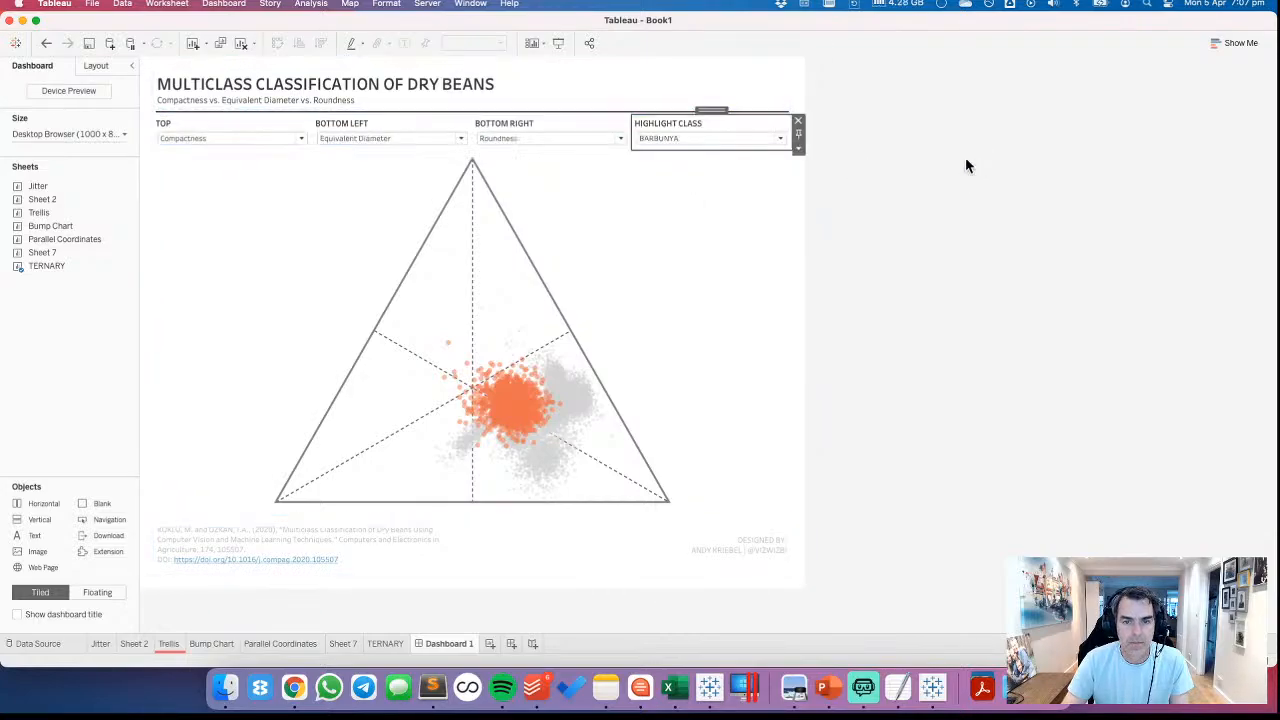
Set the outer padding of the container holding the four controls to 10 on all sides, then unlink the sides
double_click(711, 110)
left_click(95, 65)
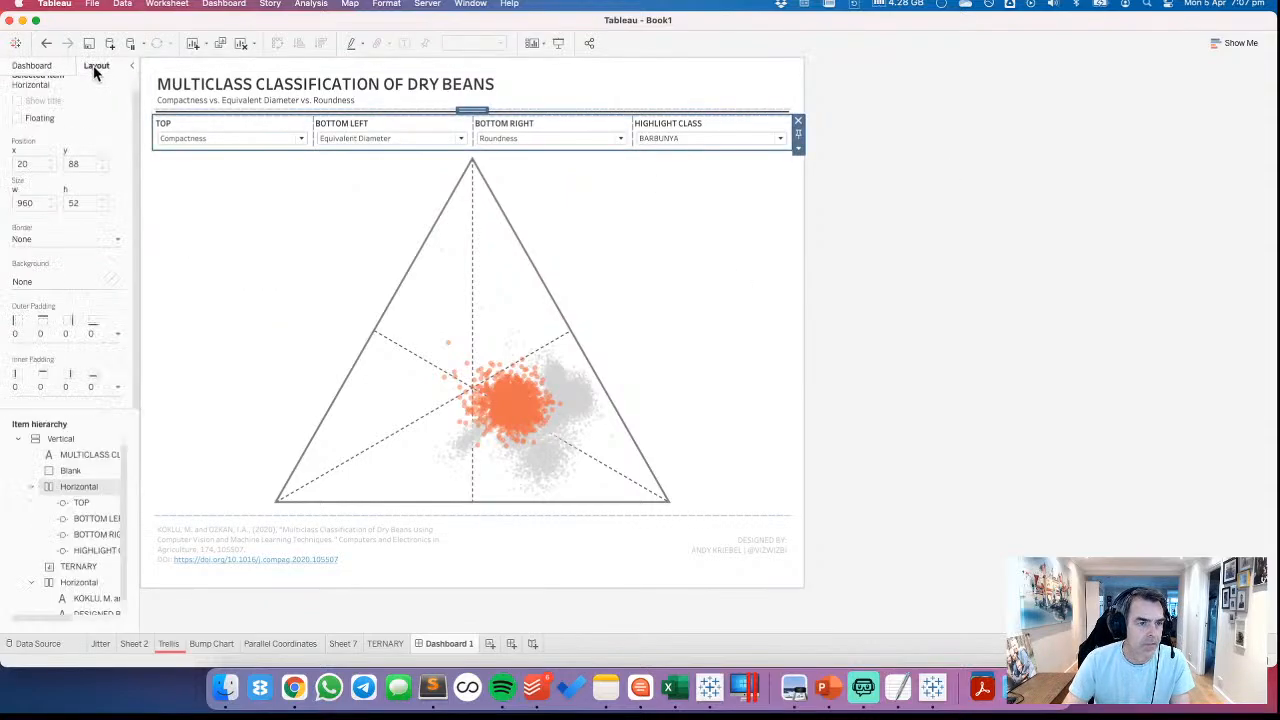
left_click(40, 334)
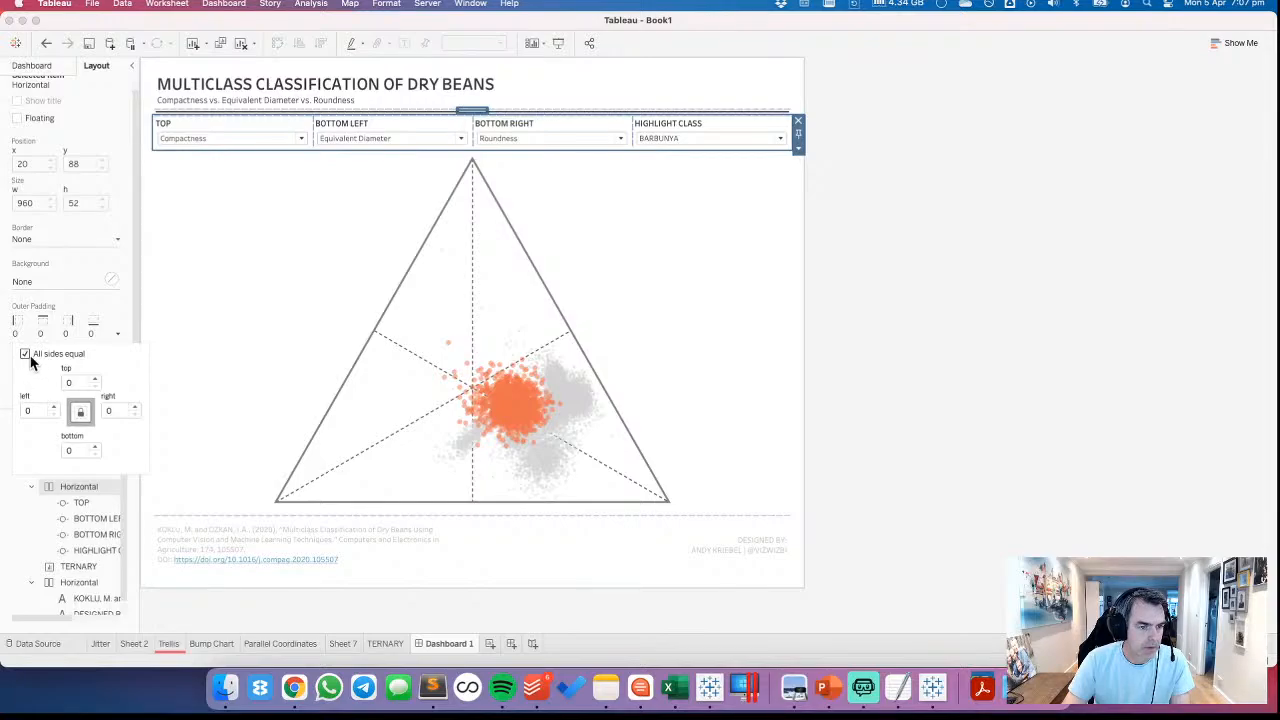
type("10")
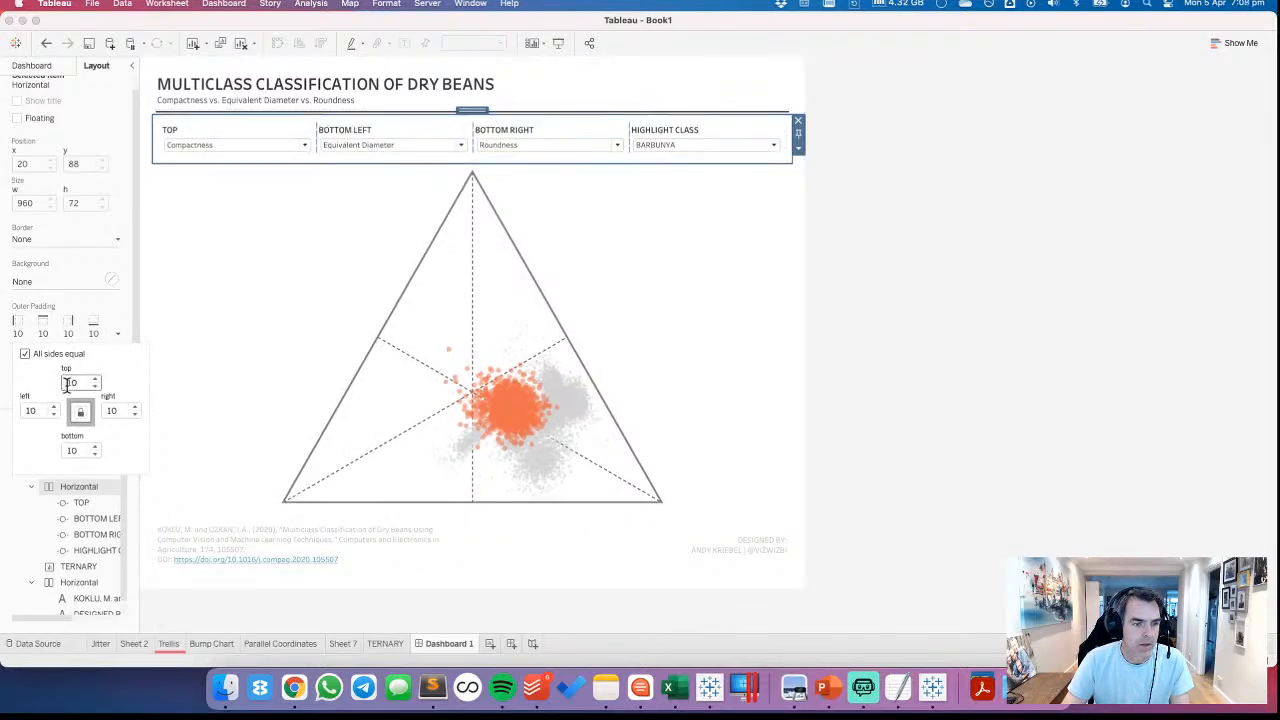
left_click(25, 355)
left_click(880, 291)
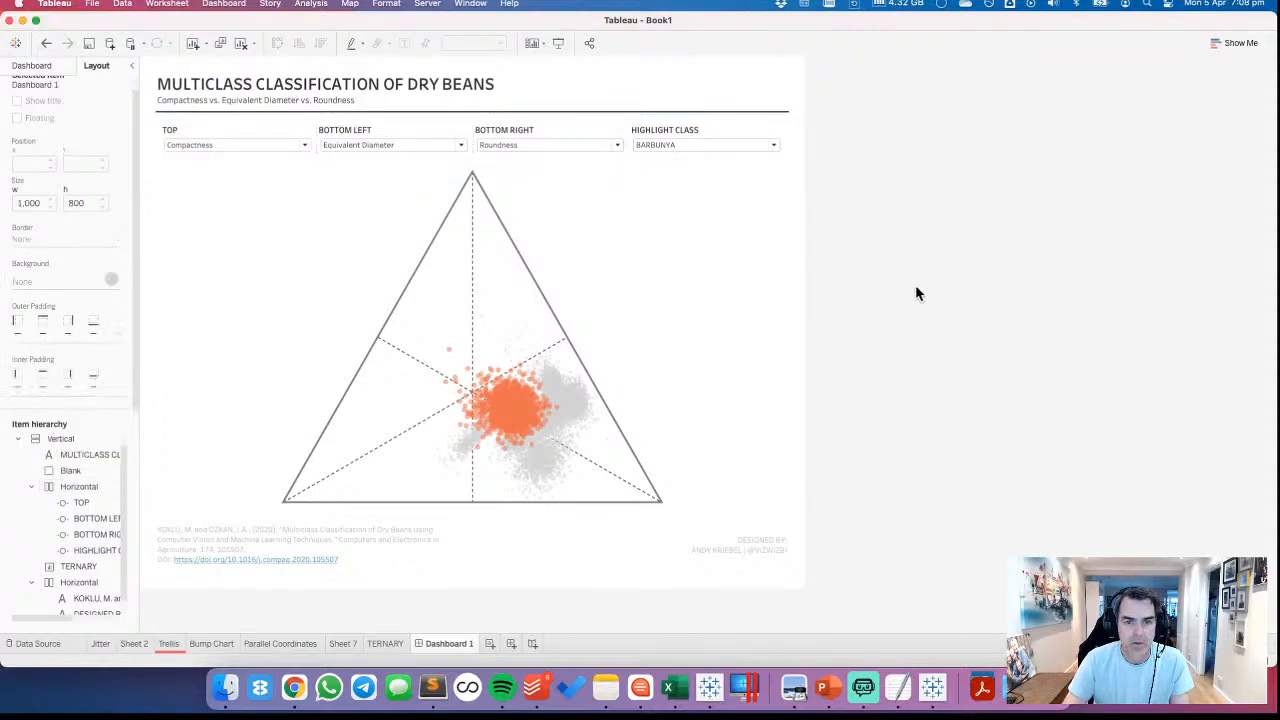
Increase the top and bottom outer padding of the container holding the four controls to 20 each
left_click(538, 124)
double_click(541, 117)
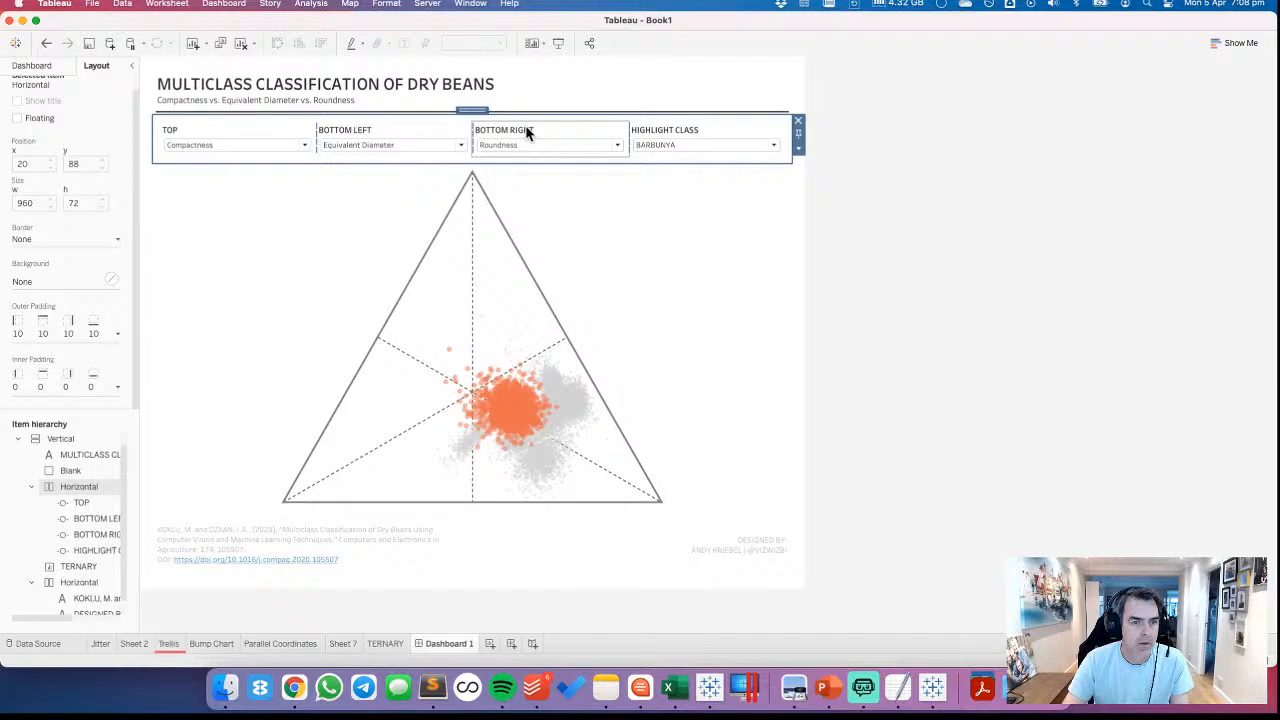
left_click(49, 330)
left_click(34, 352)
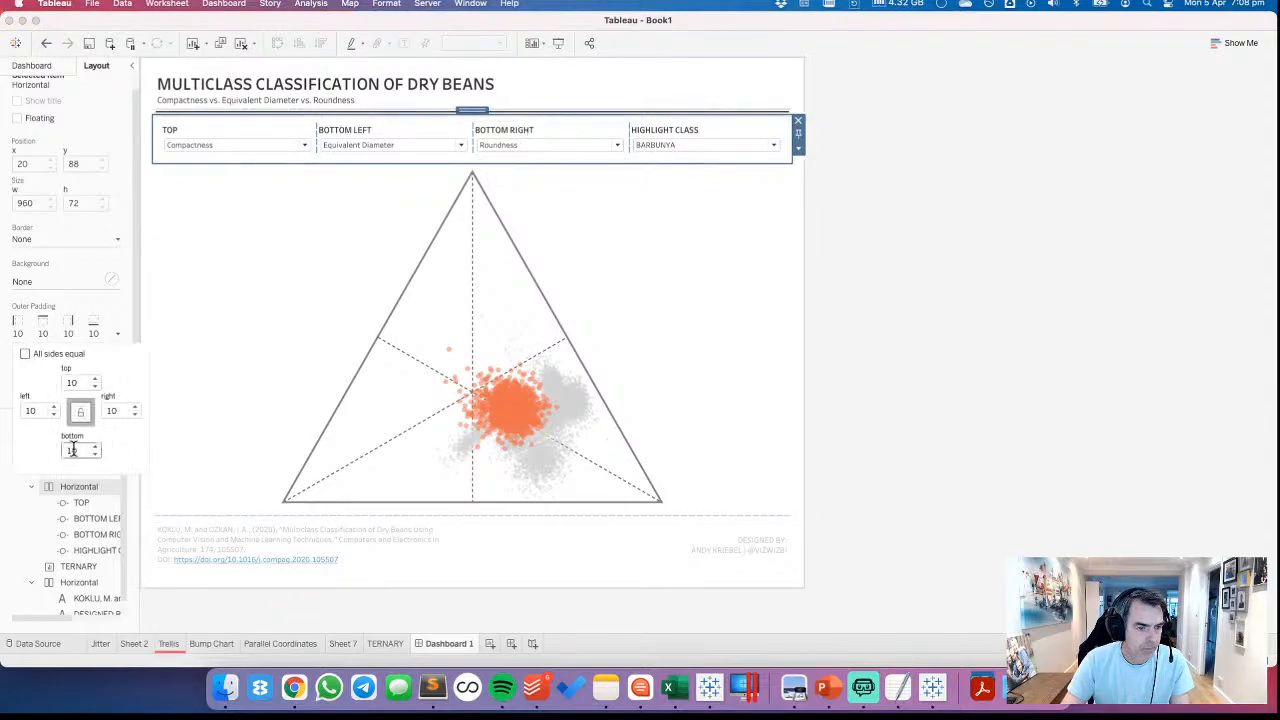
type("20")
key("Return")
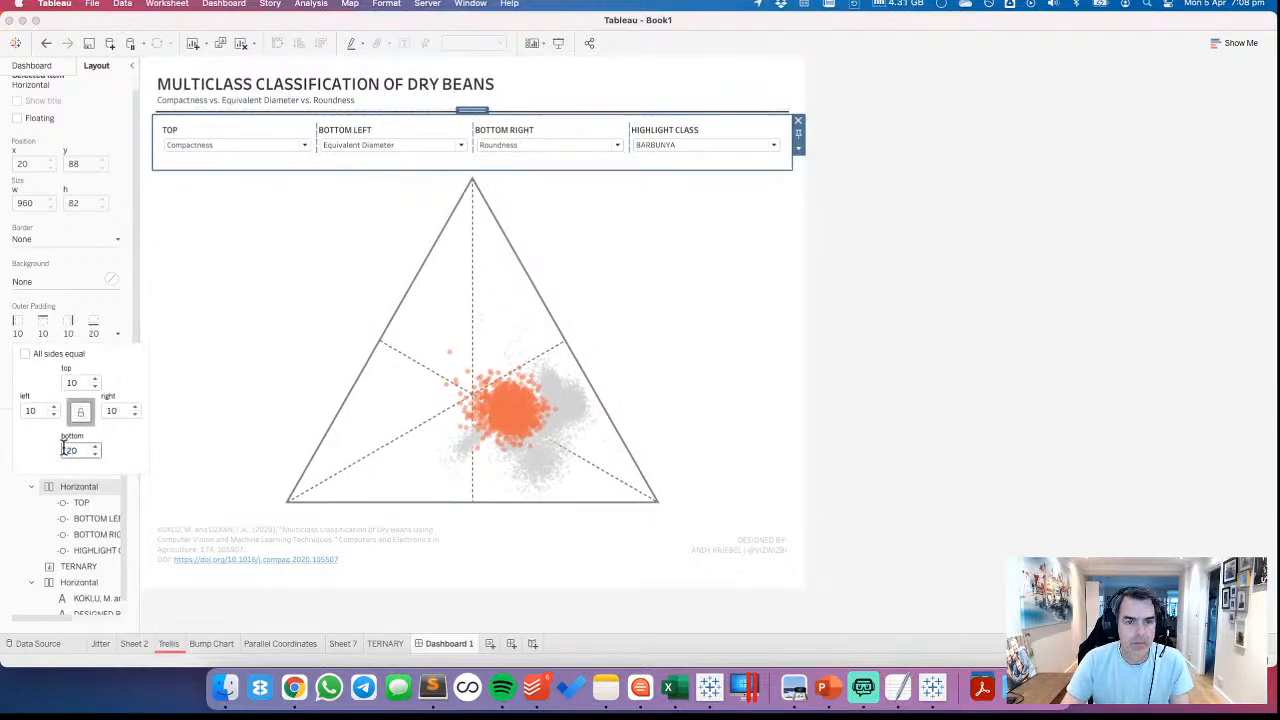
left_click(72, 384)
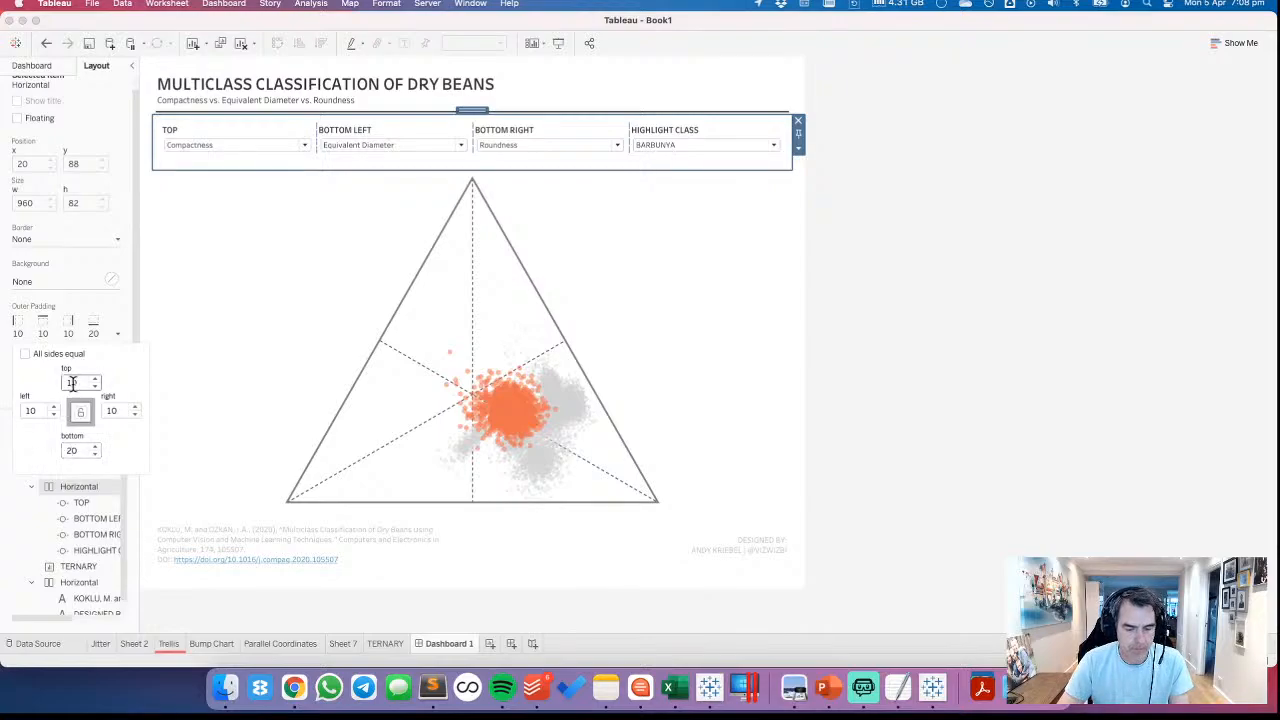
type("20")
left_click(975, 292)
left_click(975, 292)
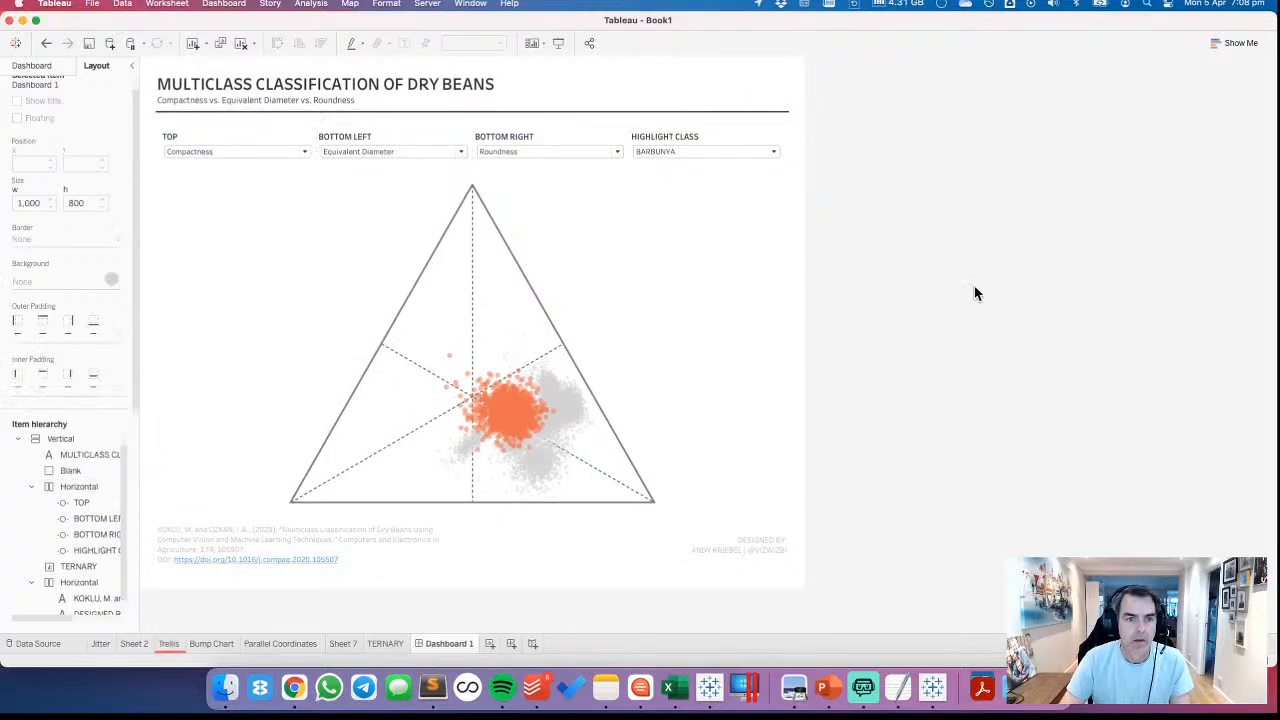
Open the title of the TOP parameter control for editing
left_click(210, 141)
double_click(210, 141)
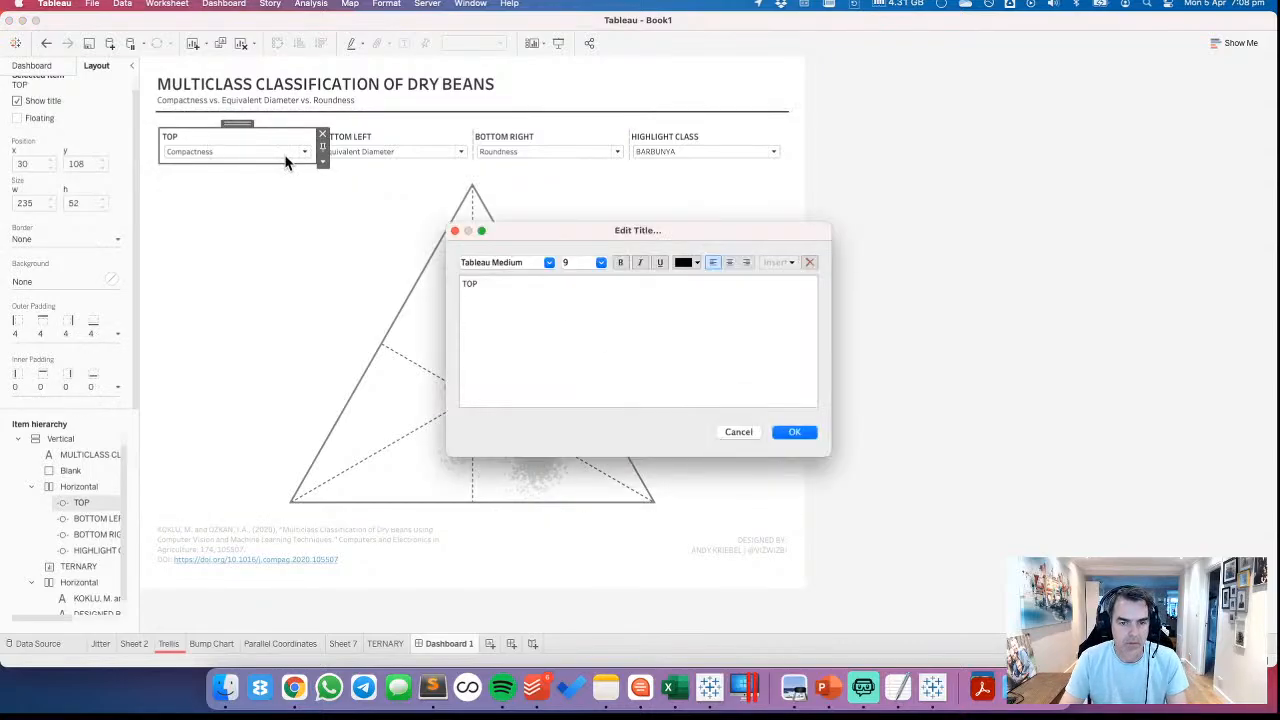
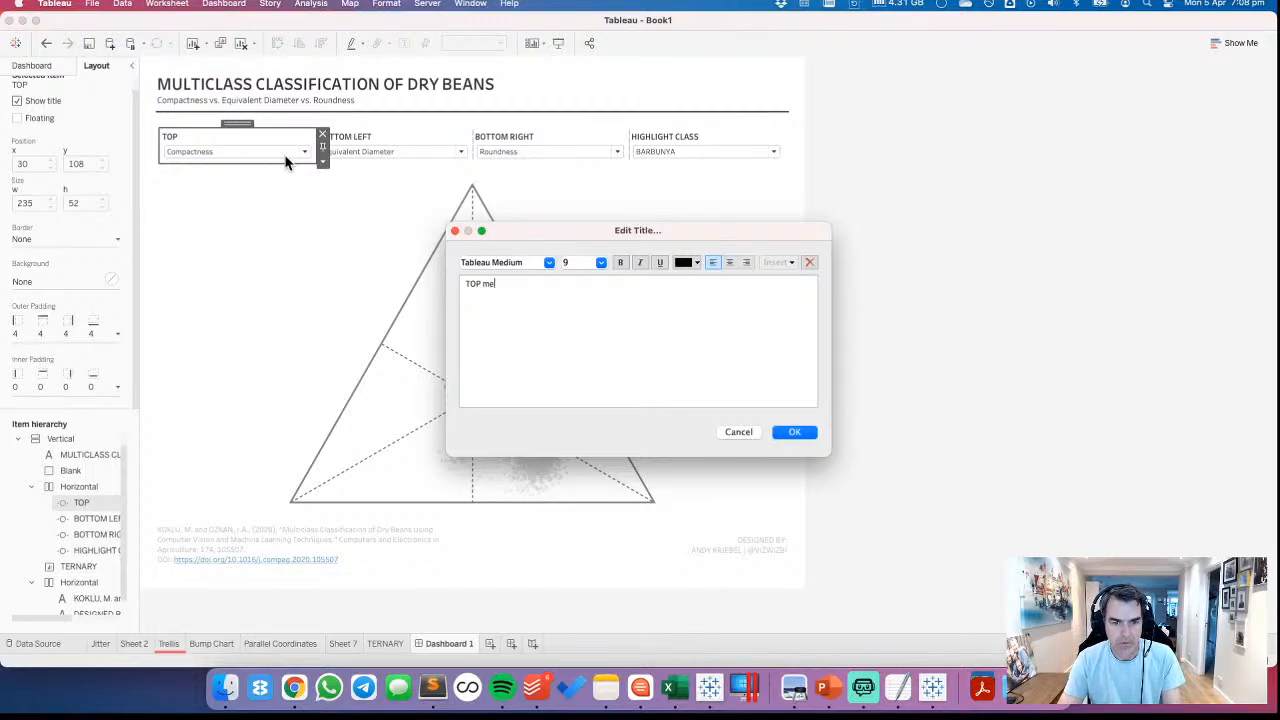
Retitle the TOP parameter control as SELECT TOP MEASURE
key("super+a")
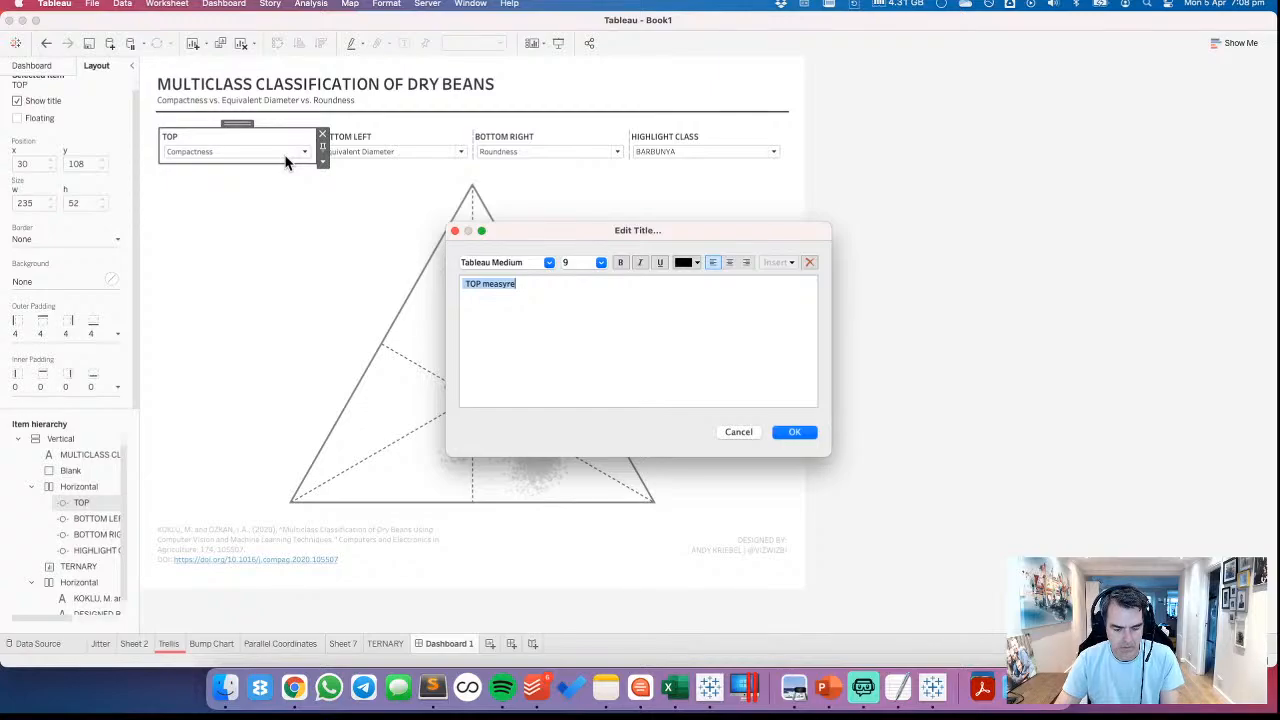
key("BackSpace")
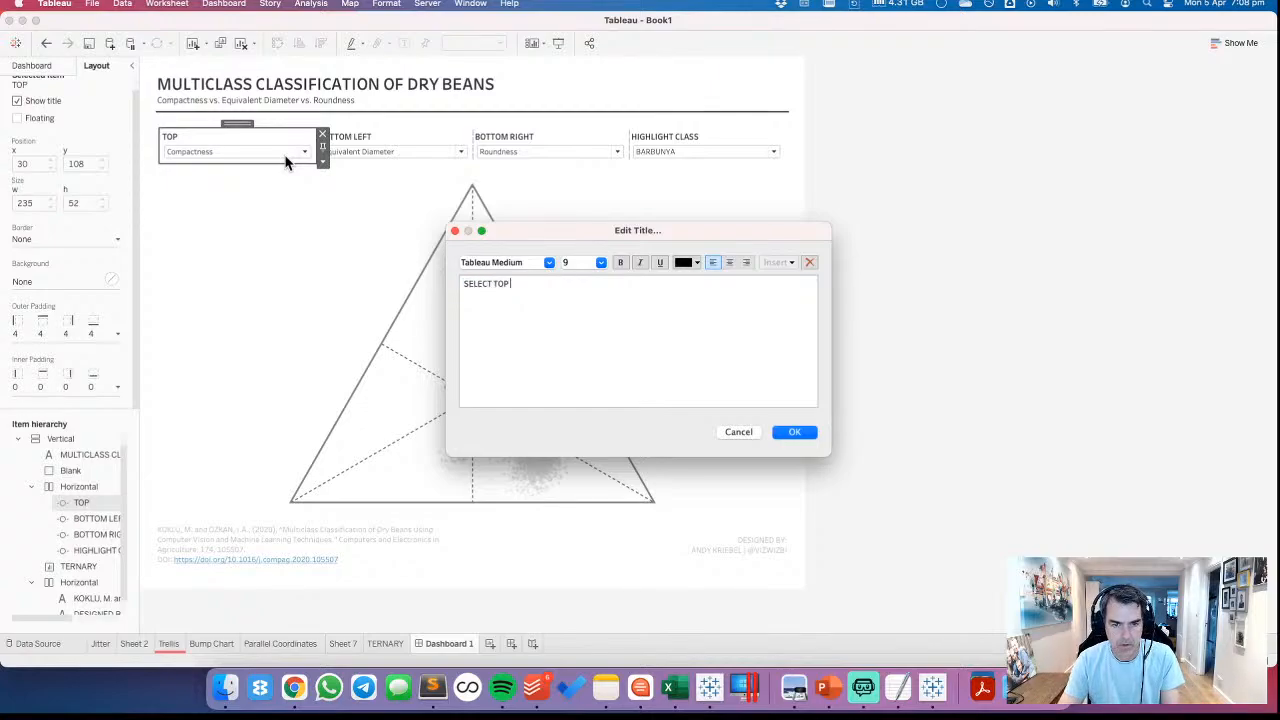
type("SELECT TOP MEASURE")
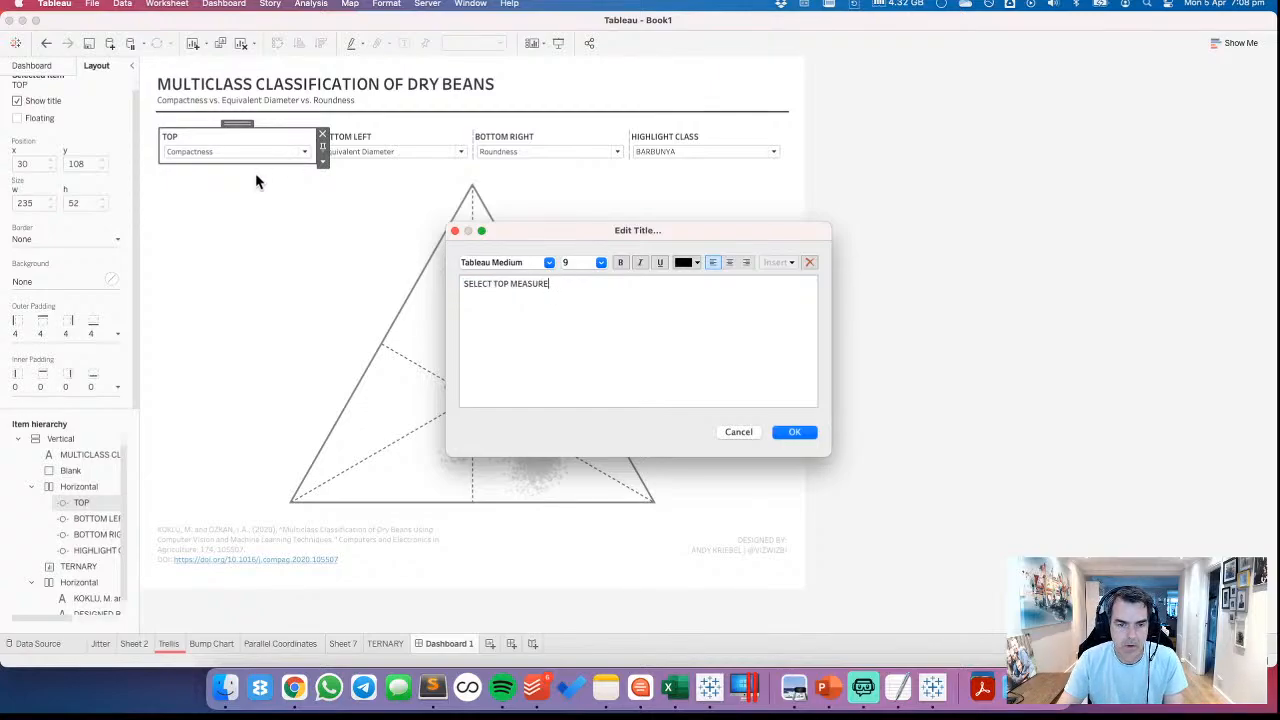
left_click(464, 284)
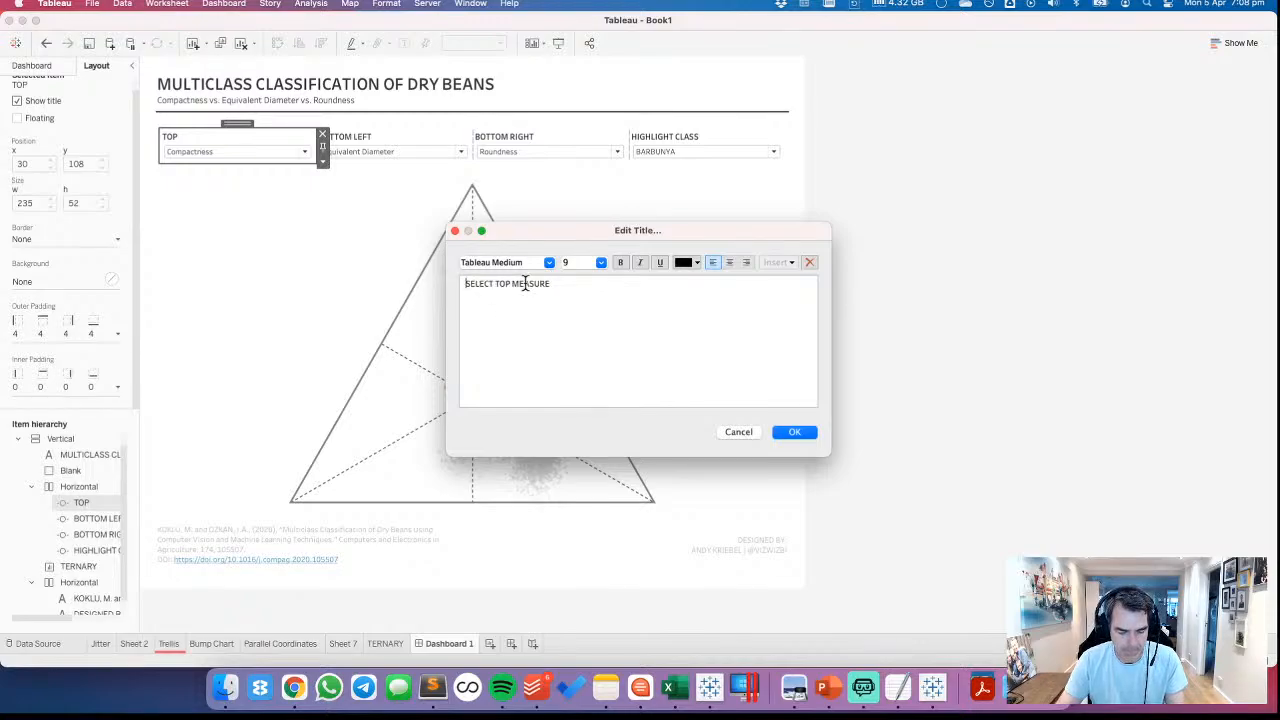
key("super+a")
left_click(794, 432)
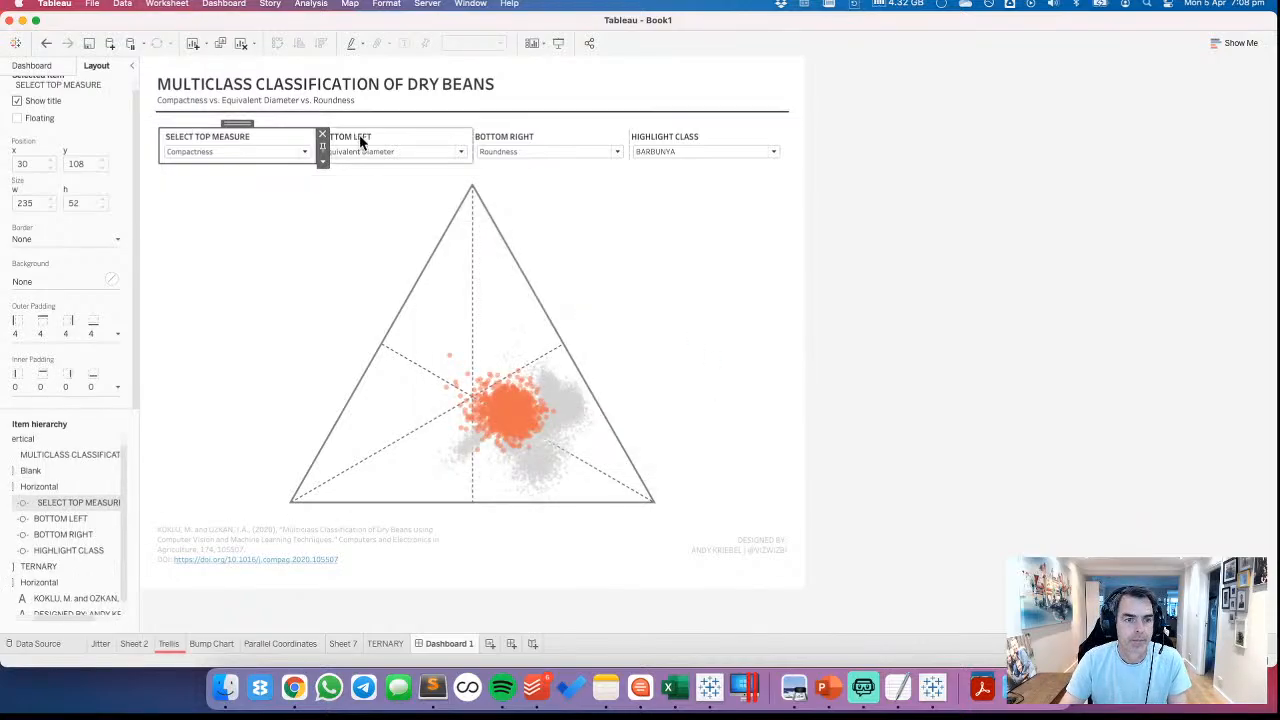
Retitle the BOTTOM LEFT control as SELECT BOTTOM LEFT MEASURE and the BOTTOM RIGHT control as BOTTOM RIGHT MEASURE
double_click(362, 140)
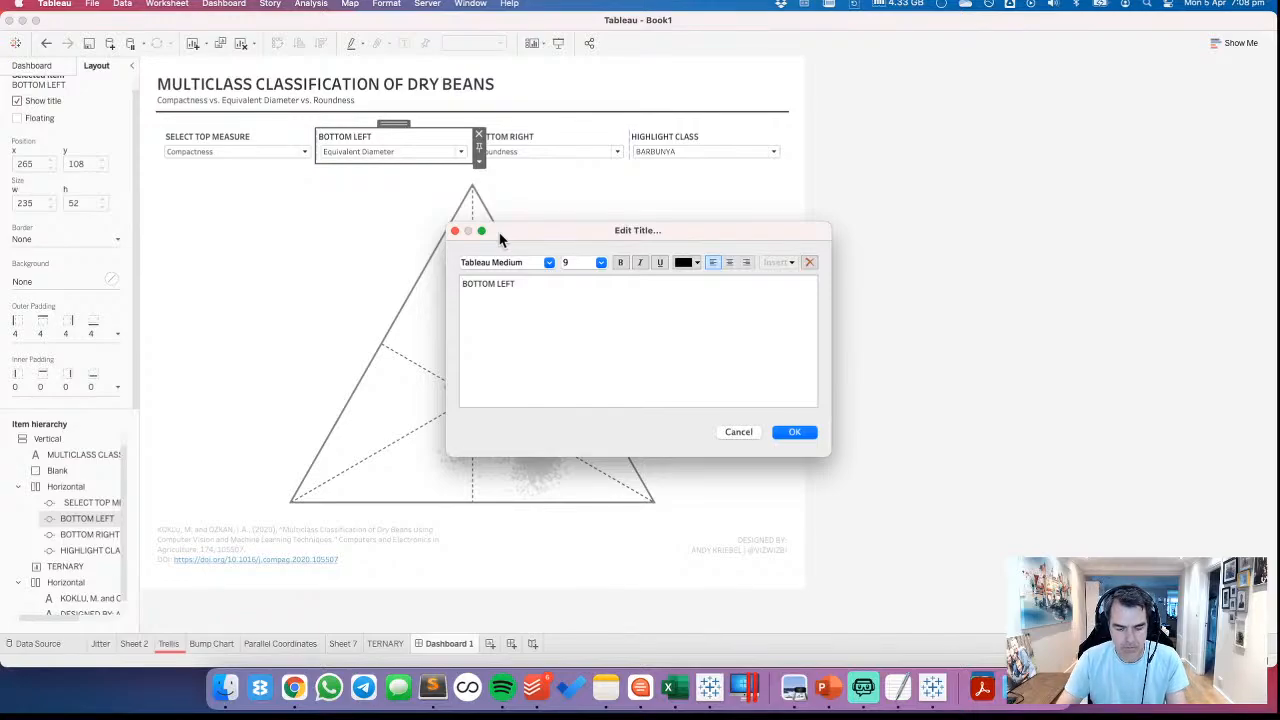
type("SELECT")
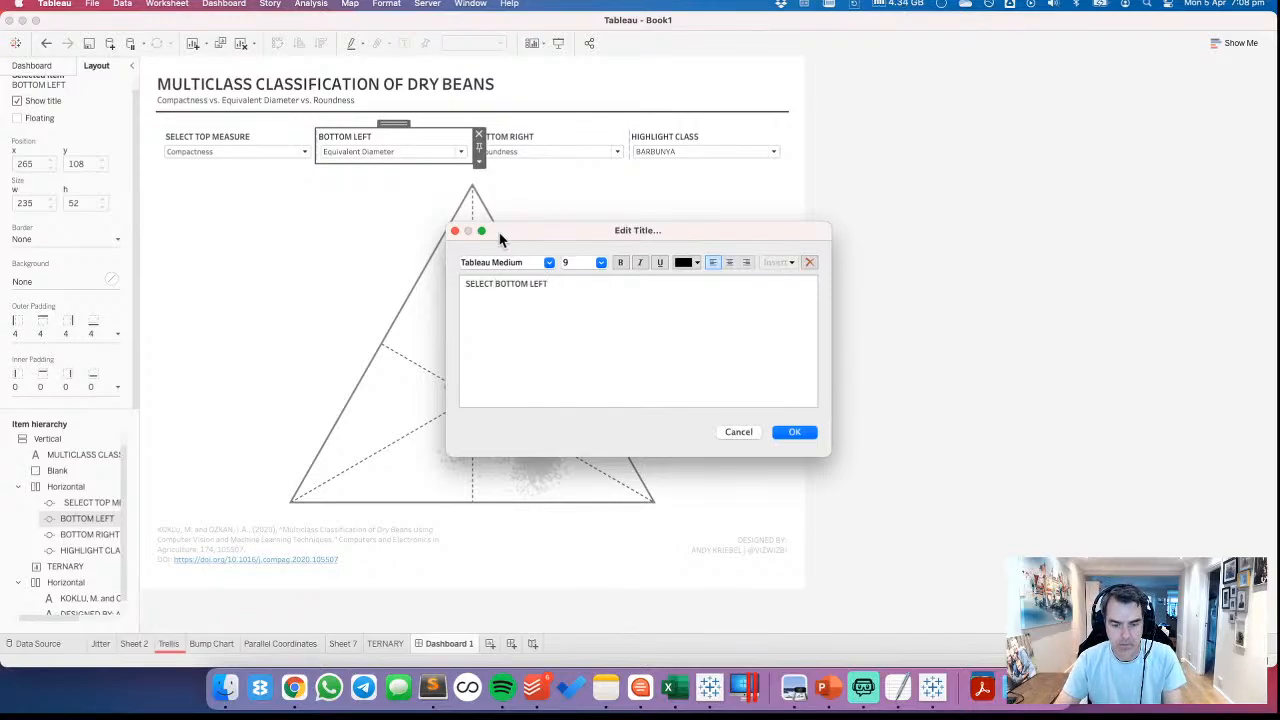
left_click(794, 432)
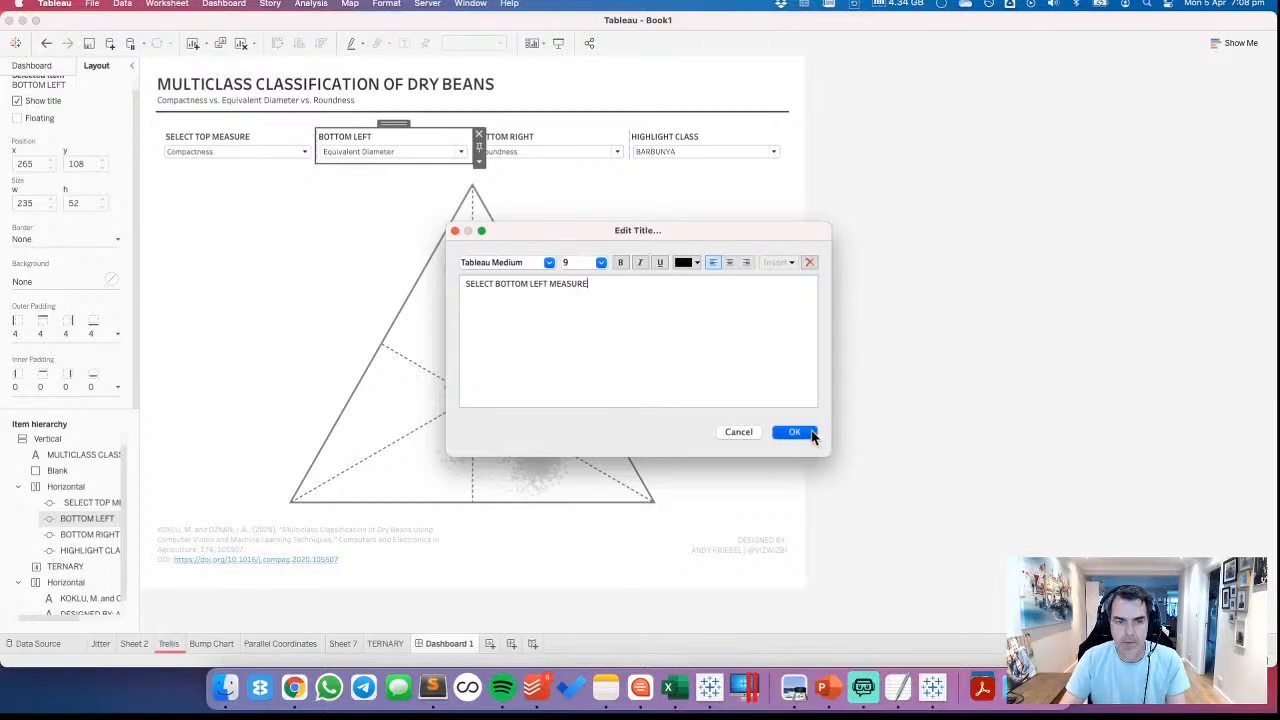
double_click(530, 137)
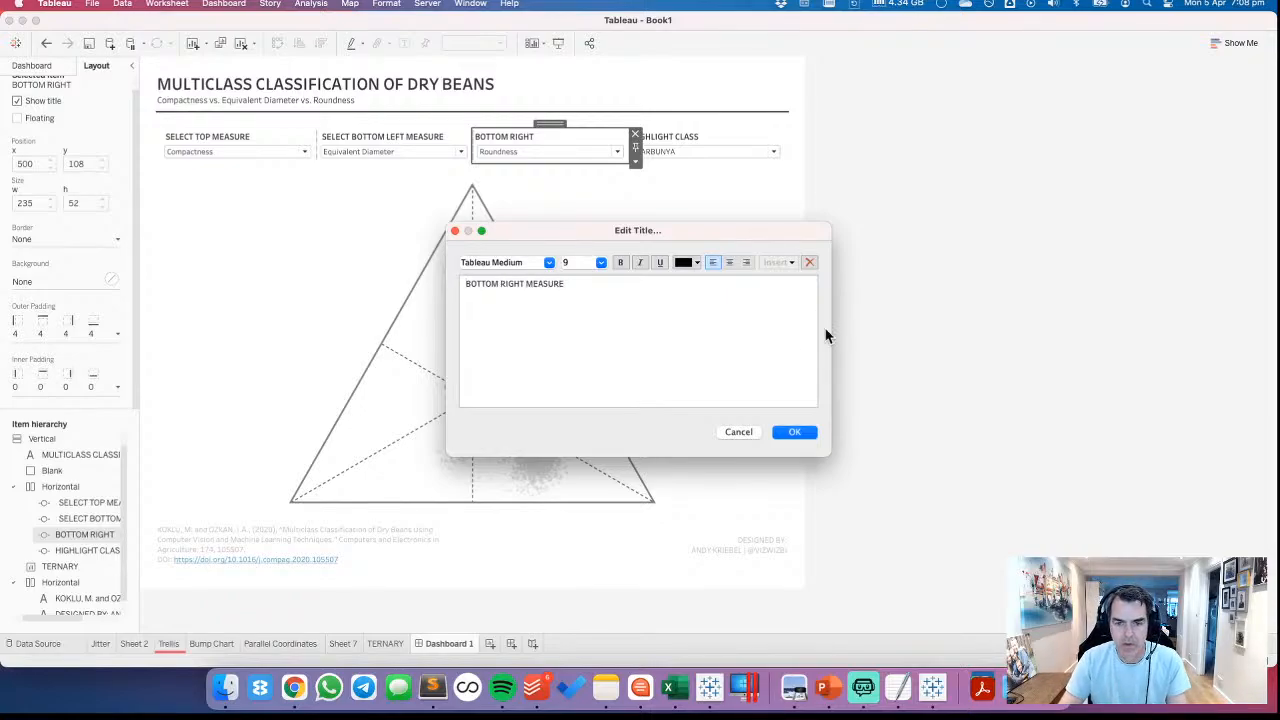
left_click(794, 432)
Remove the word SELECT from the bottom left control's title so it reads BOTTOM LEFT MEASURE
double_click(390, 143)
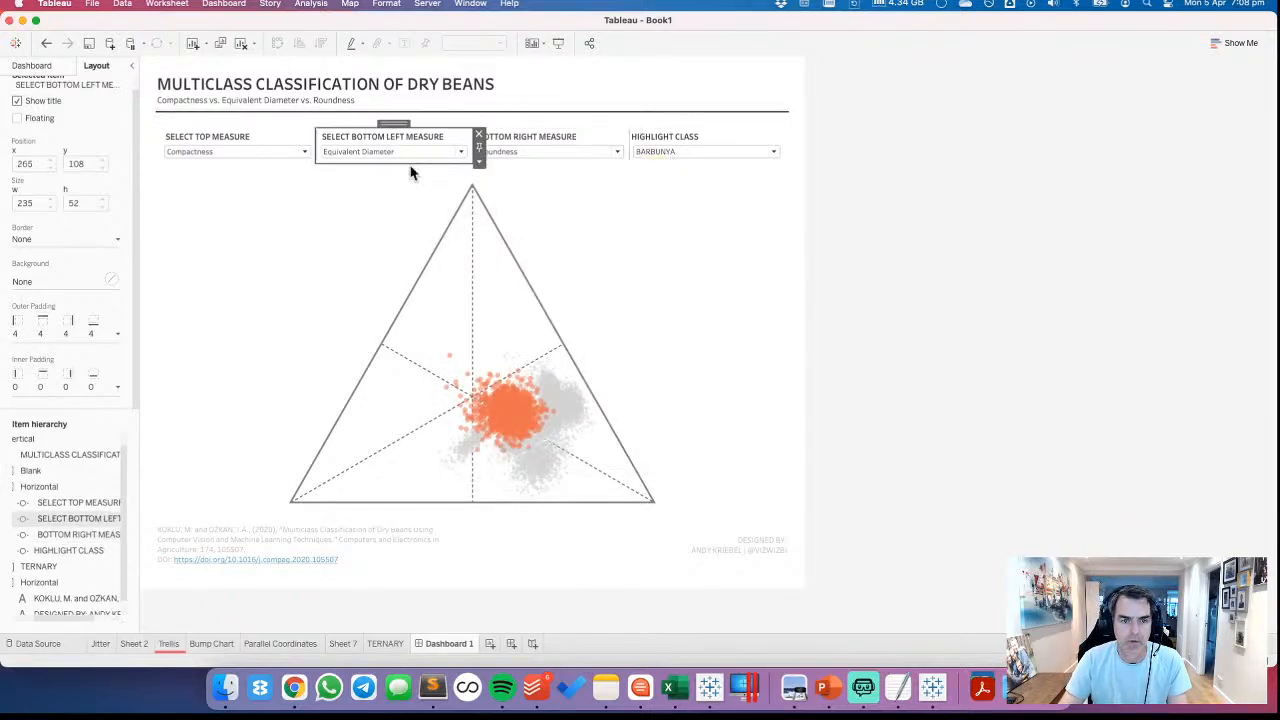
left_click(496, 284)
key("BackSpace")
key("BackSpace")
key("BackSpace")
key("BackSpace")
key("BackSpace")
key("BackSpace")
key("BackSpace")
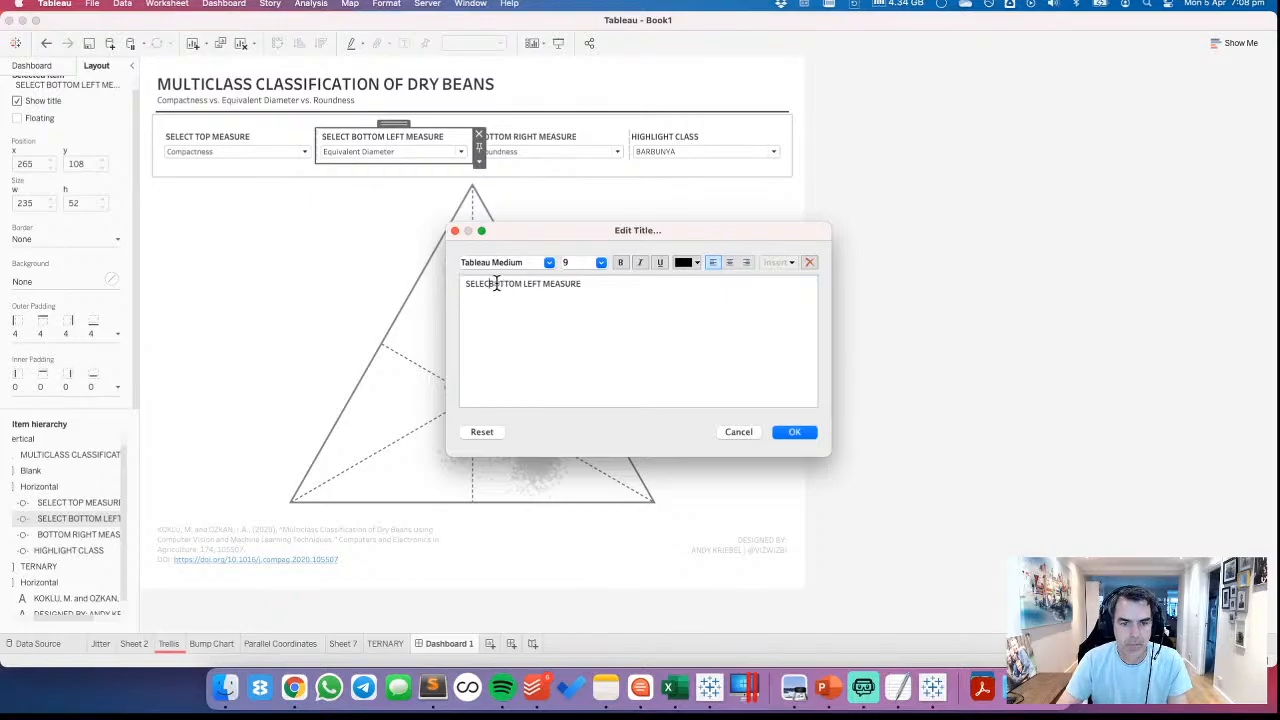
left_click(797, 436)
Shorten the title of the top measure control to TOP MEASURE
left_click(258, 150)
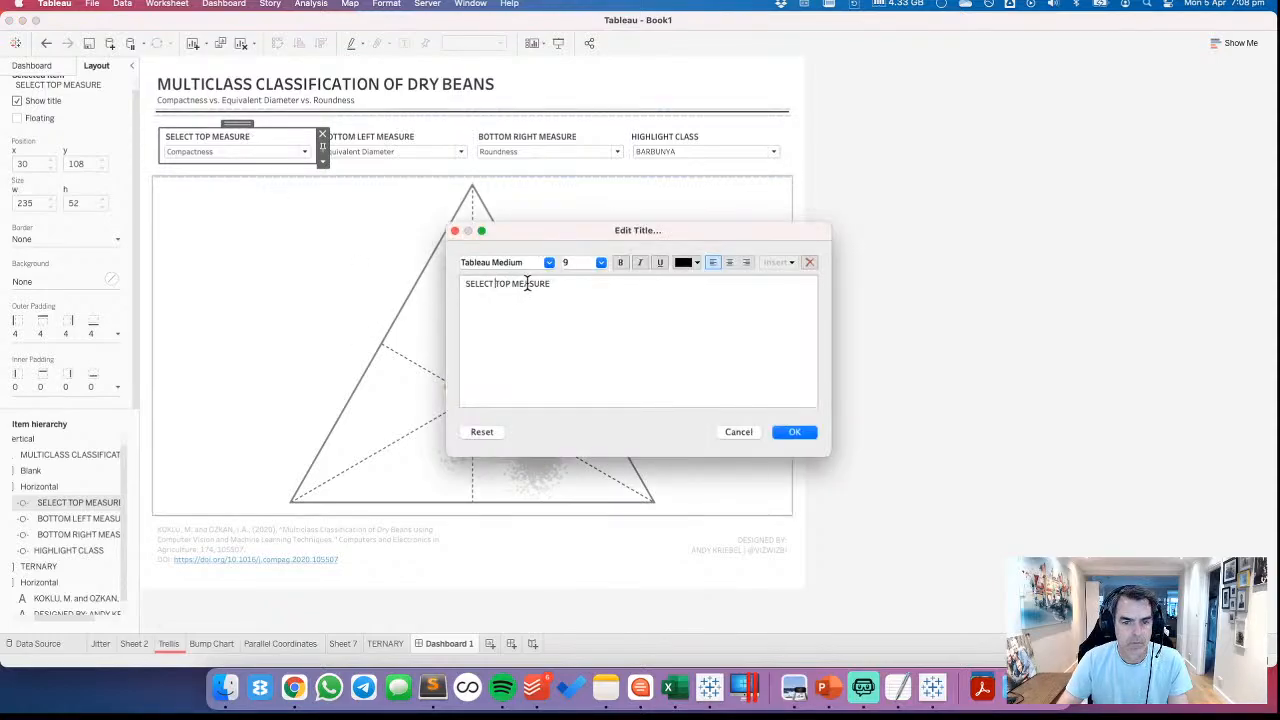
key("BackSpace")
key("BackSpace")
key("BackSpace")
key("BackSpace")
key("BackSpace")
key("BackSpace")
key("BackSpace")
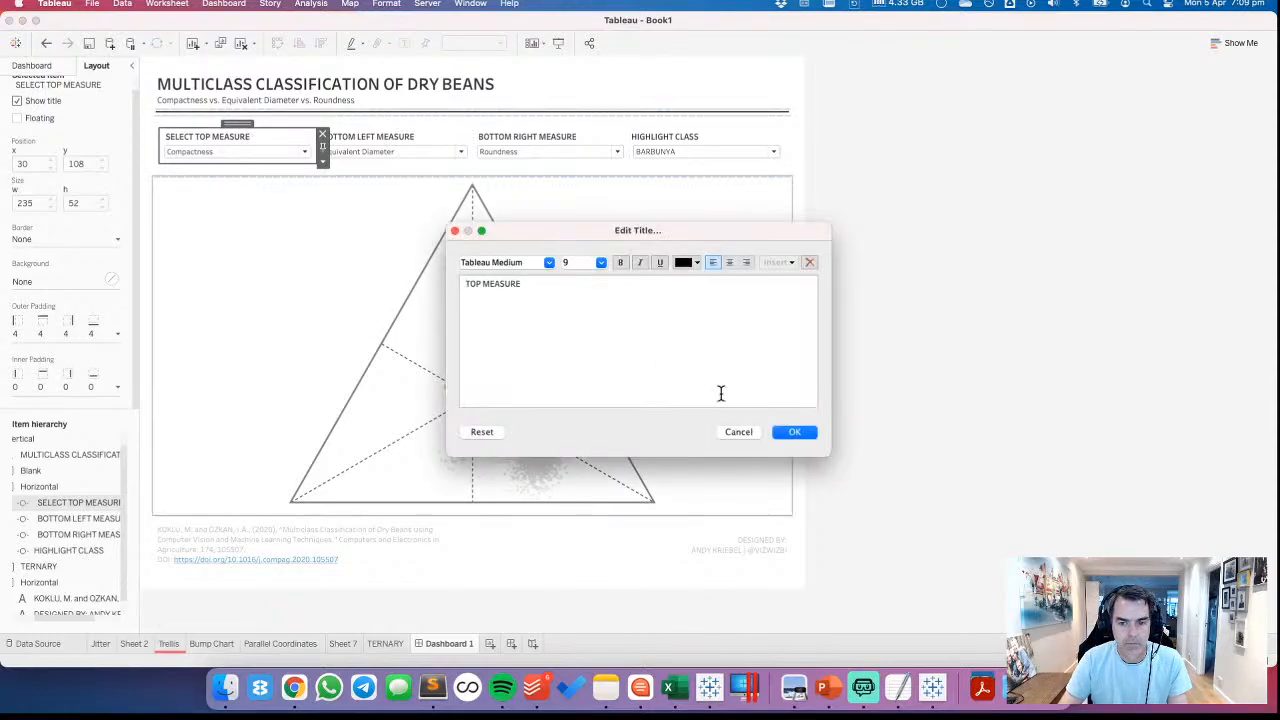
left_click(800, 436)
left_click(968, 416)
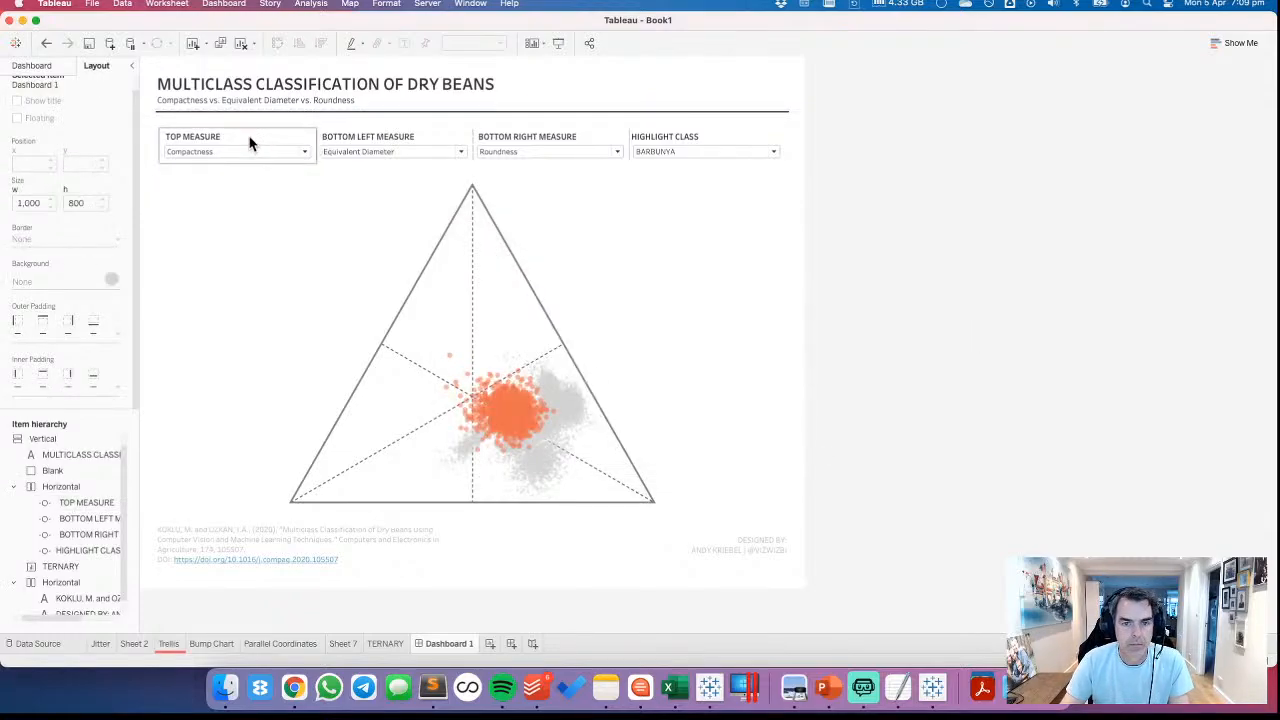
Retitle the HIGHLIGHT CLASS control as HIGHLIGHT A BEAN CLASS
left_click(676, 141)
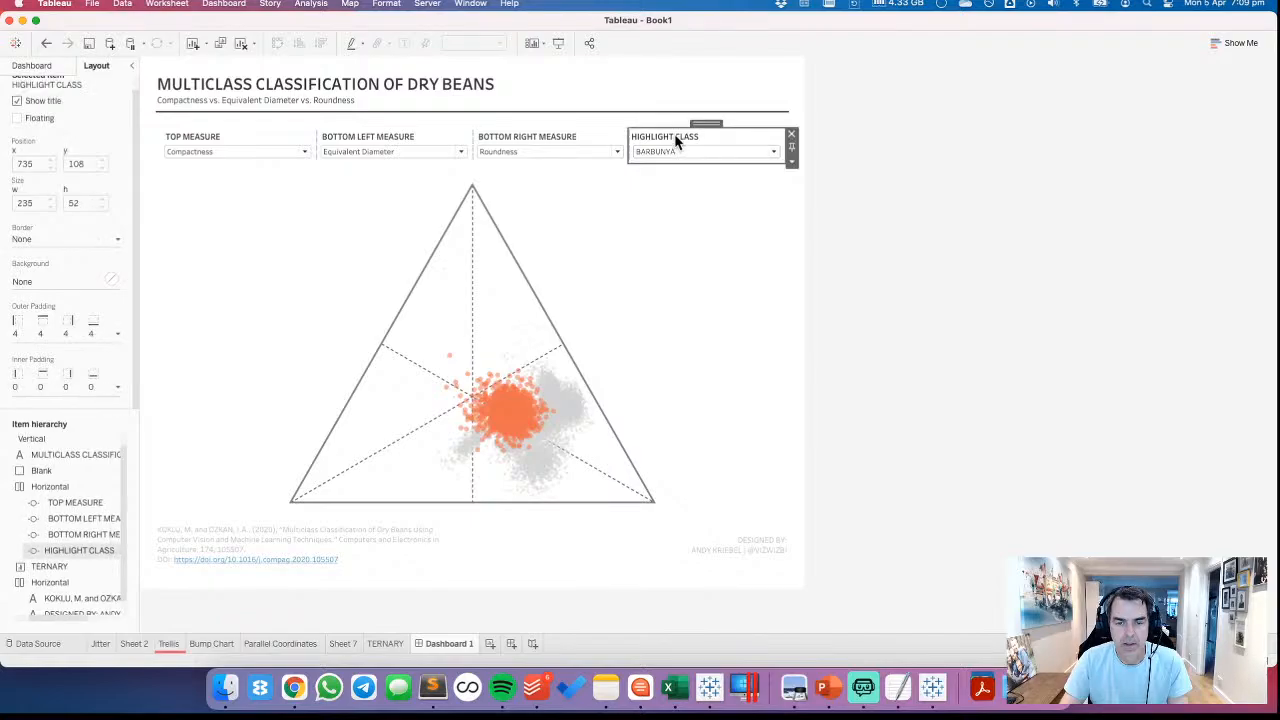
double_click(676, 141)
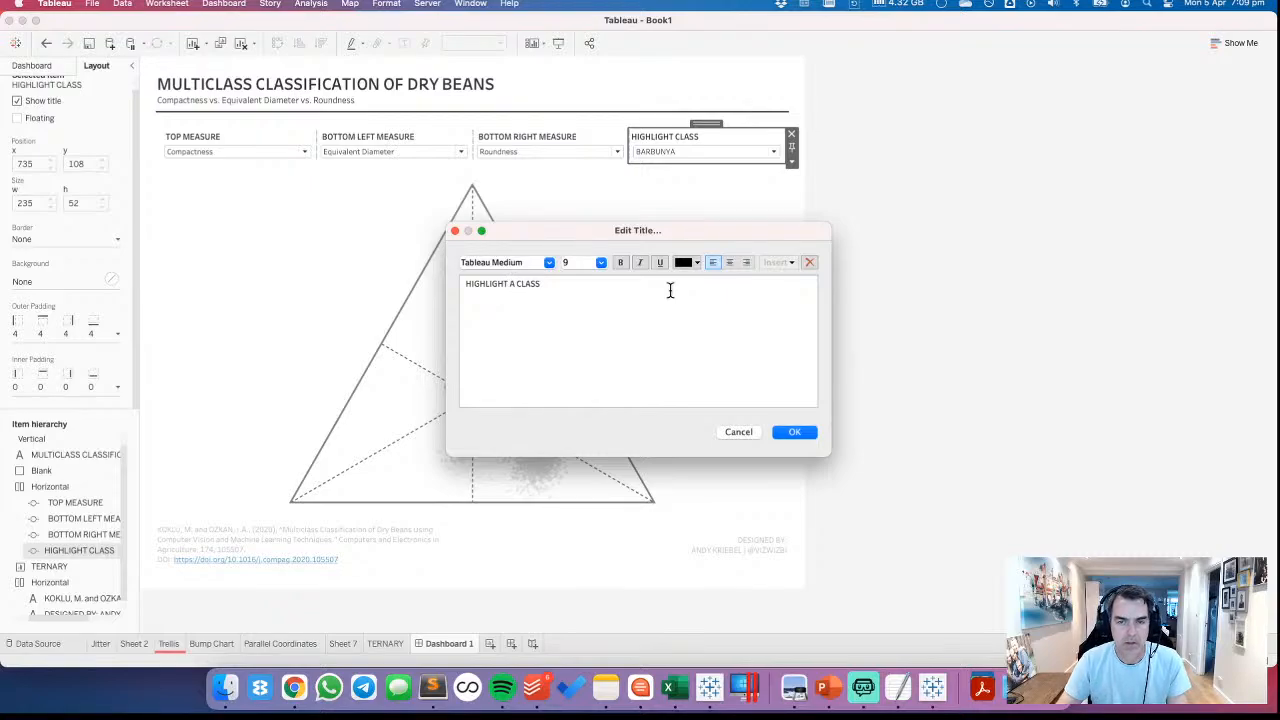
type("BEAN")
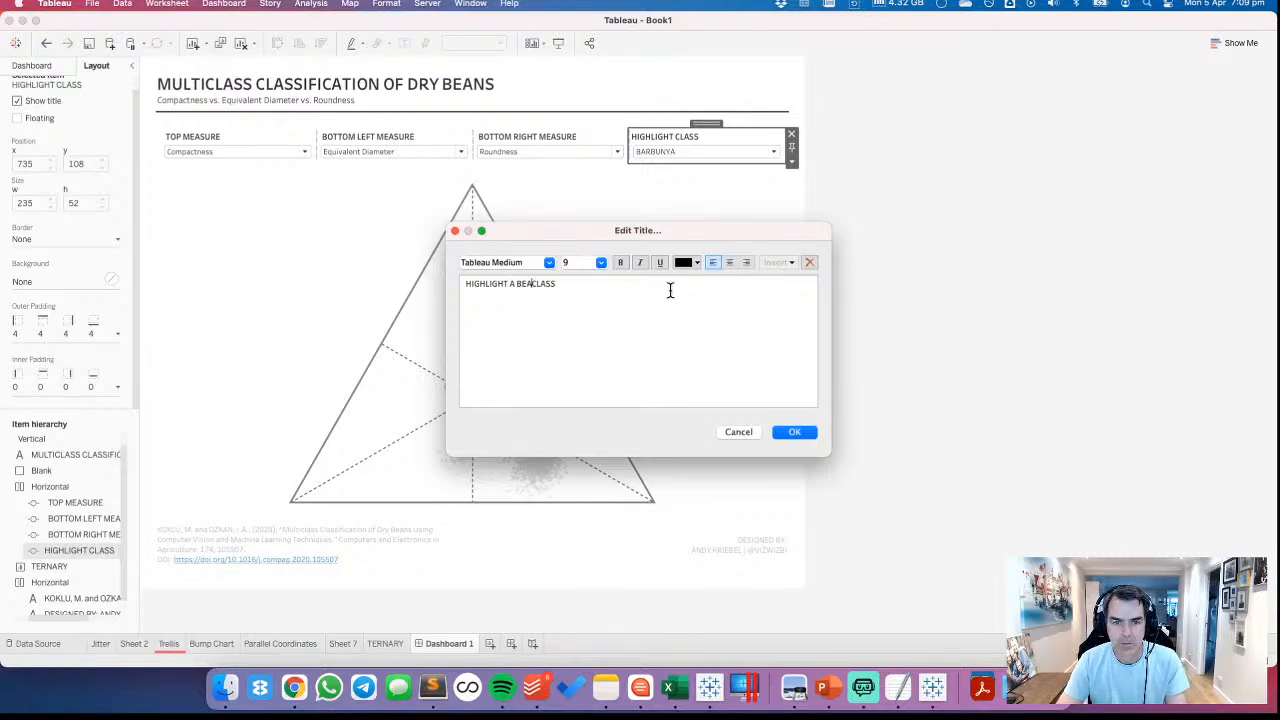
left_click(800, 424)
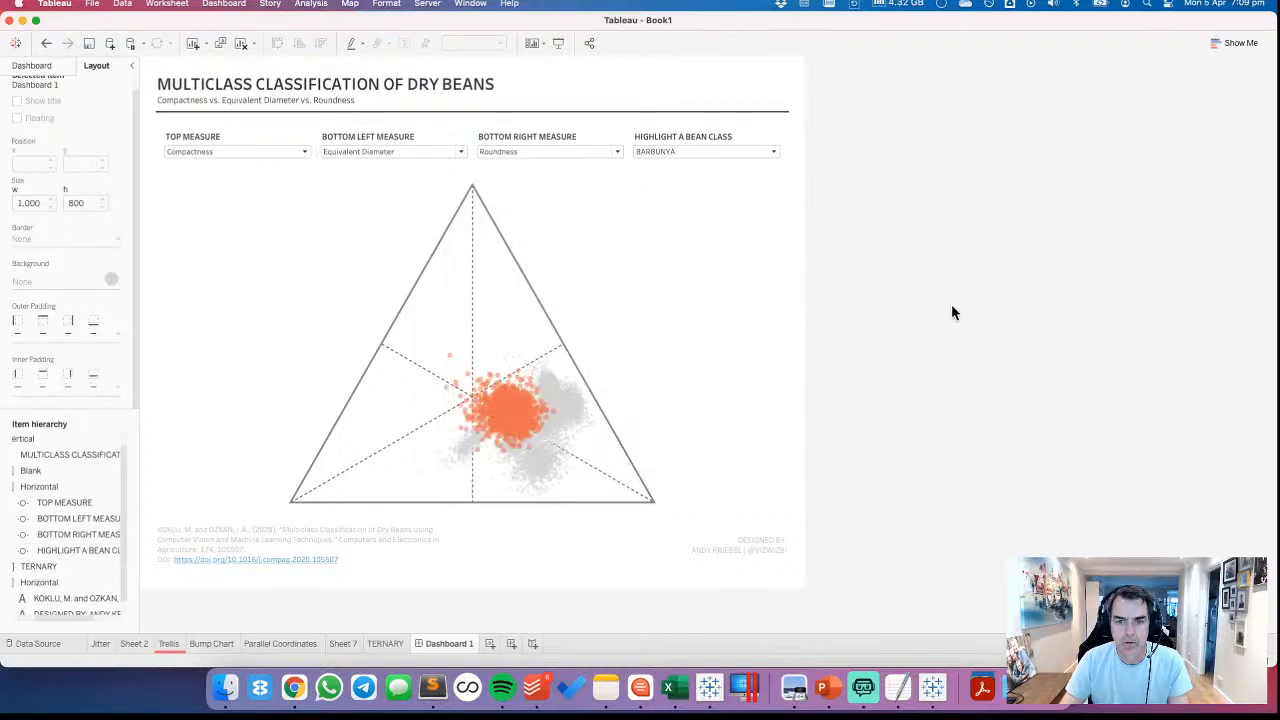
Switch the highlighted bean class to BOMBAY, try (NONE), and return it to BOMBAY
left_click(668, 150)
left_click(659, 186)
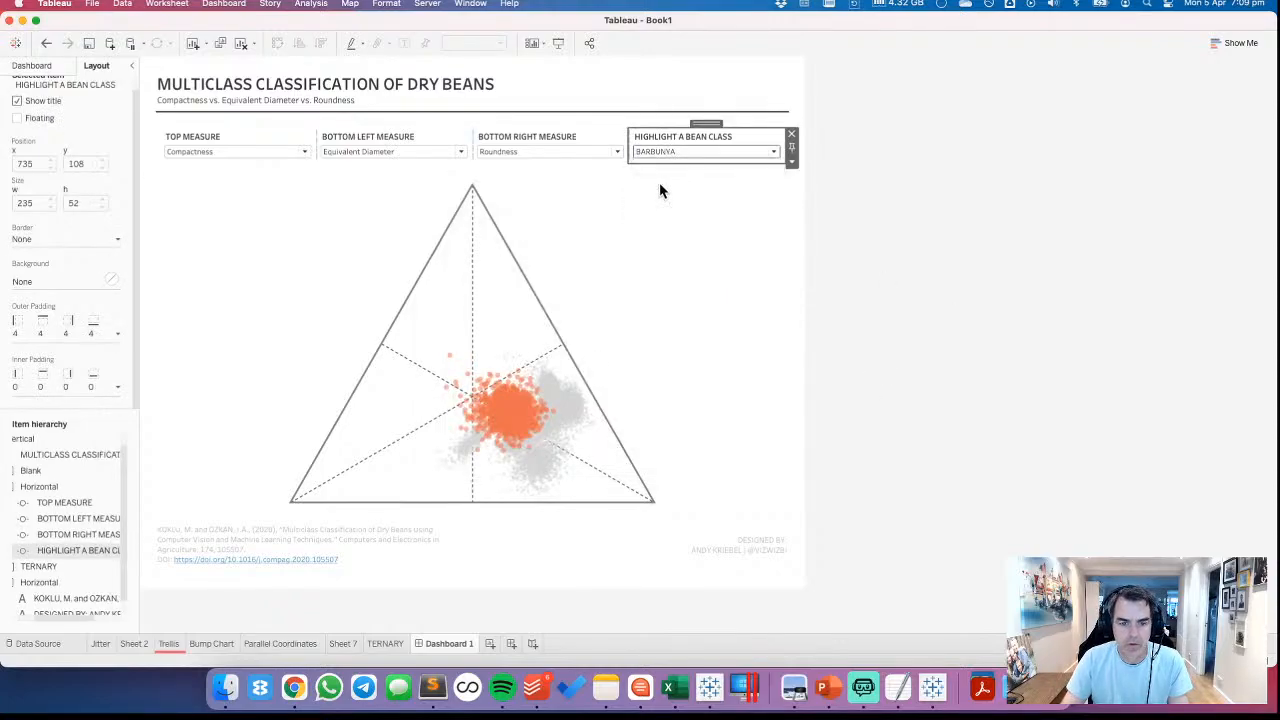
left_click(662, 152)
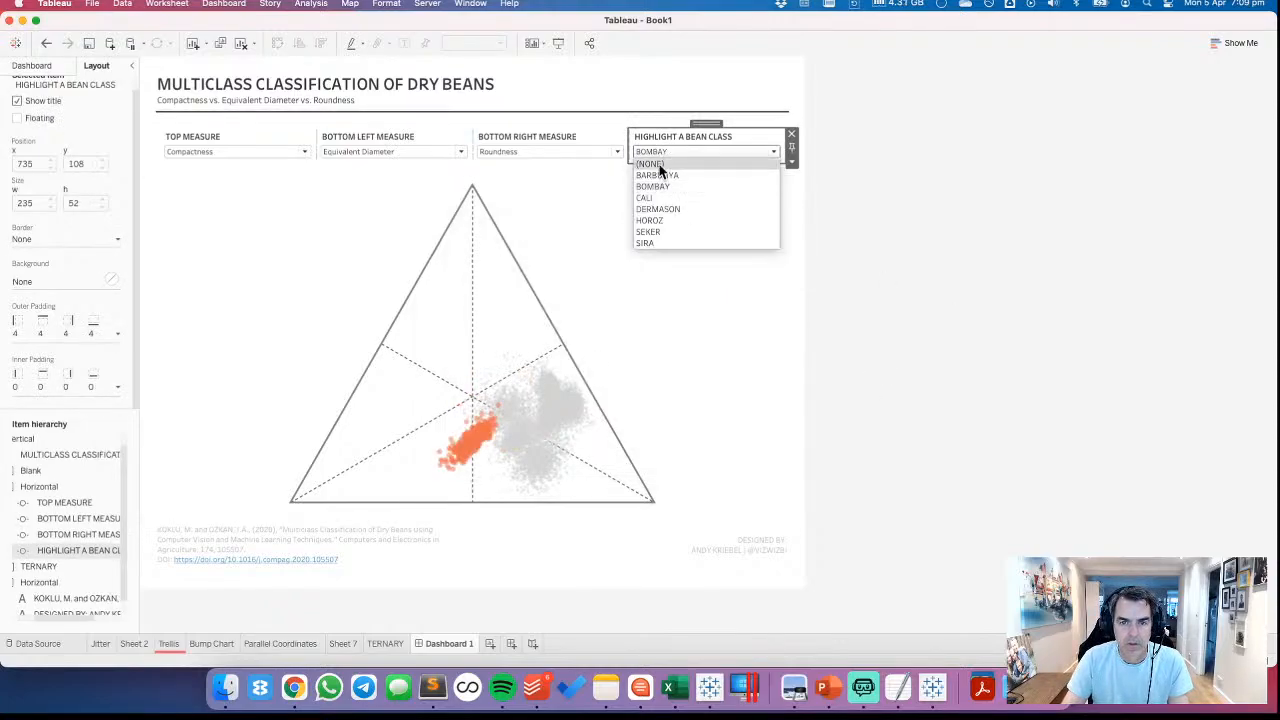
left_click(659, 163)
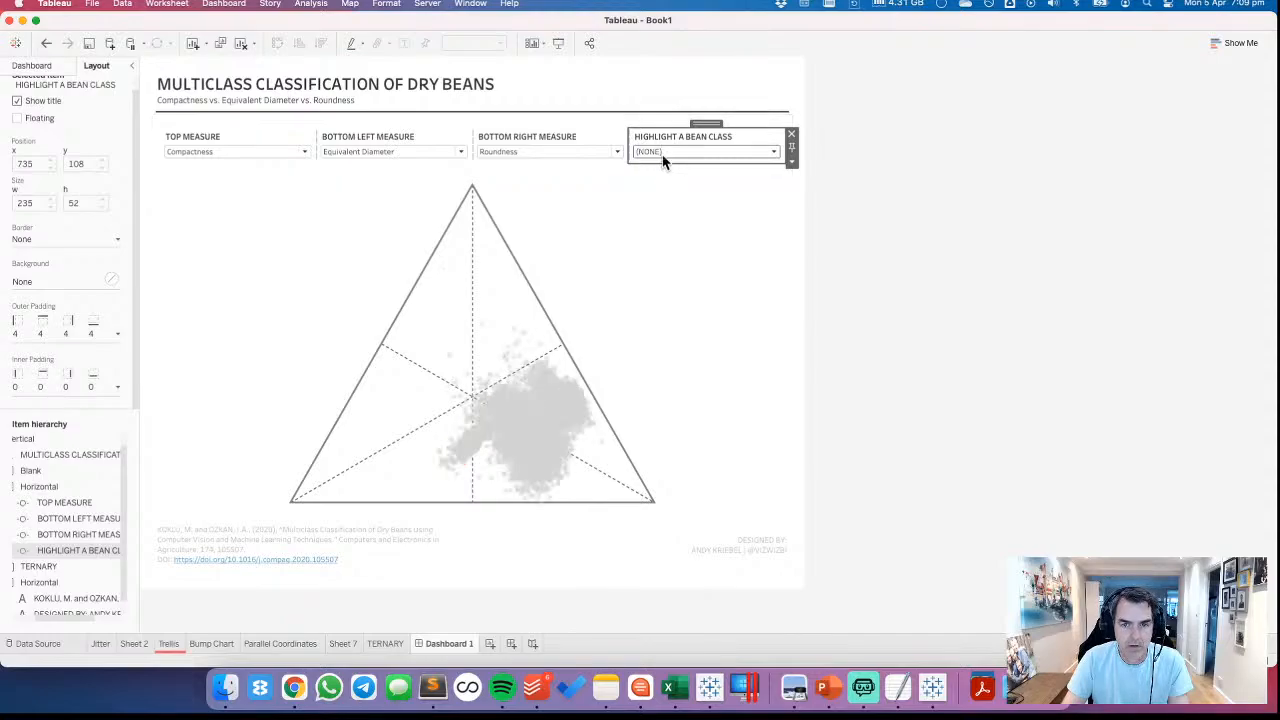
left_click(662, 153)
left_click(659, 186)
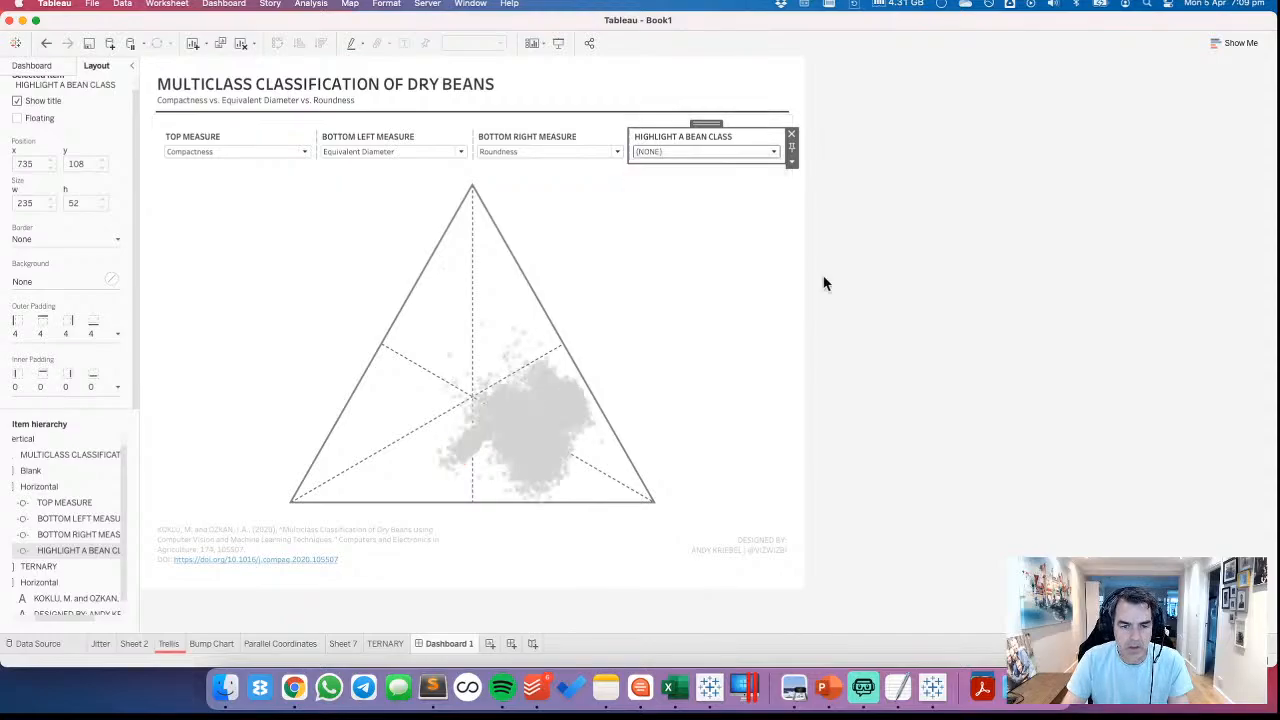
left_click(985, 342)
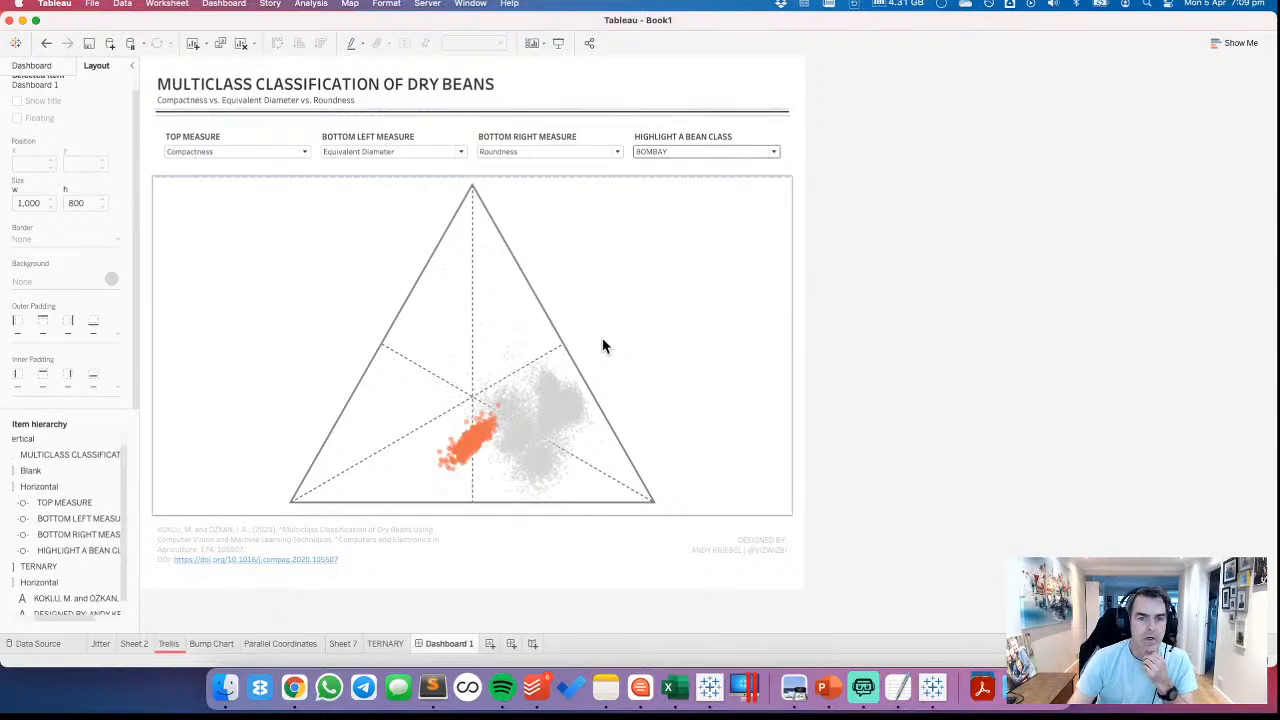
Set the dashboard's default shading to dark grey
left_click(33, 67)
left_click(221, 6)
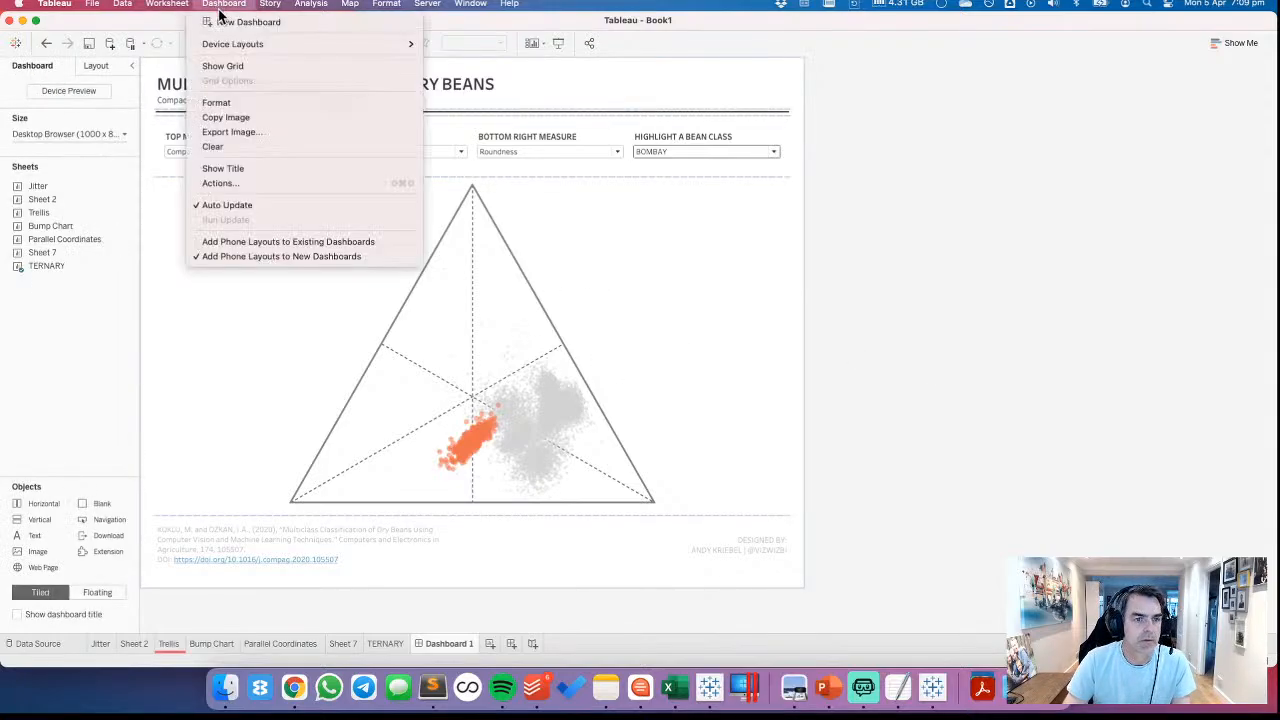
left_click(227, 103)
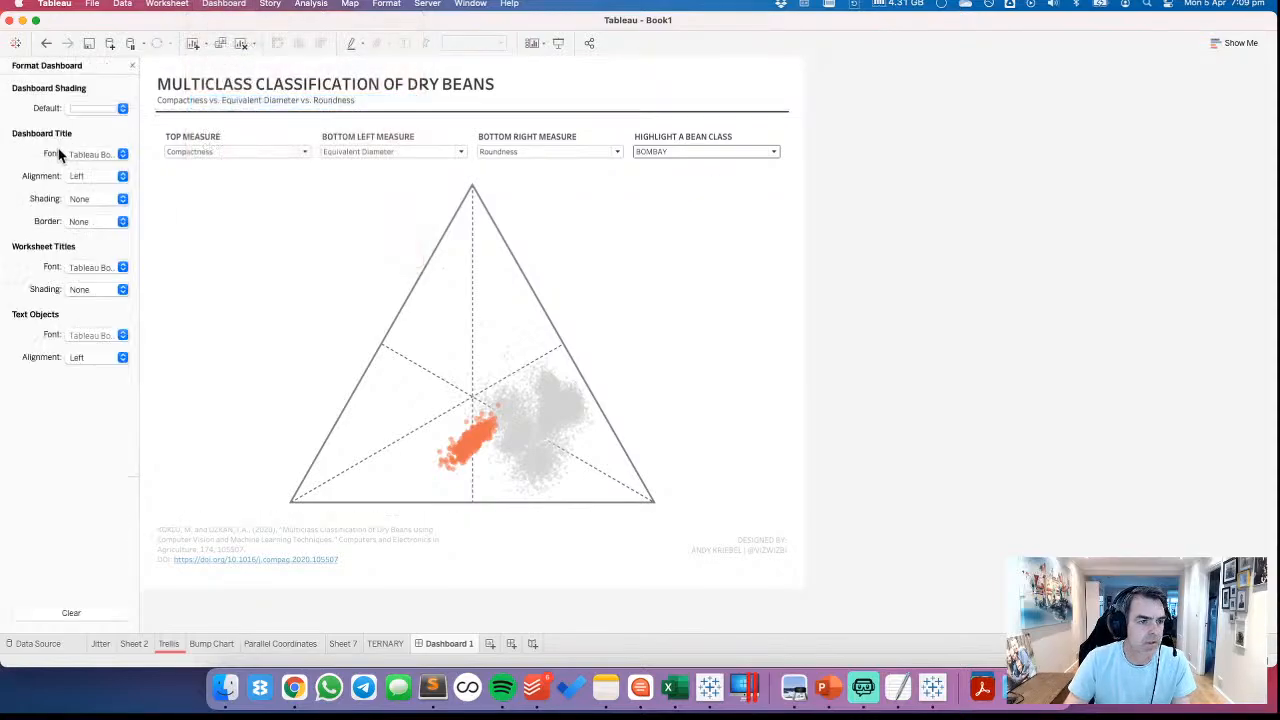
left_click(84, 110)
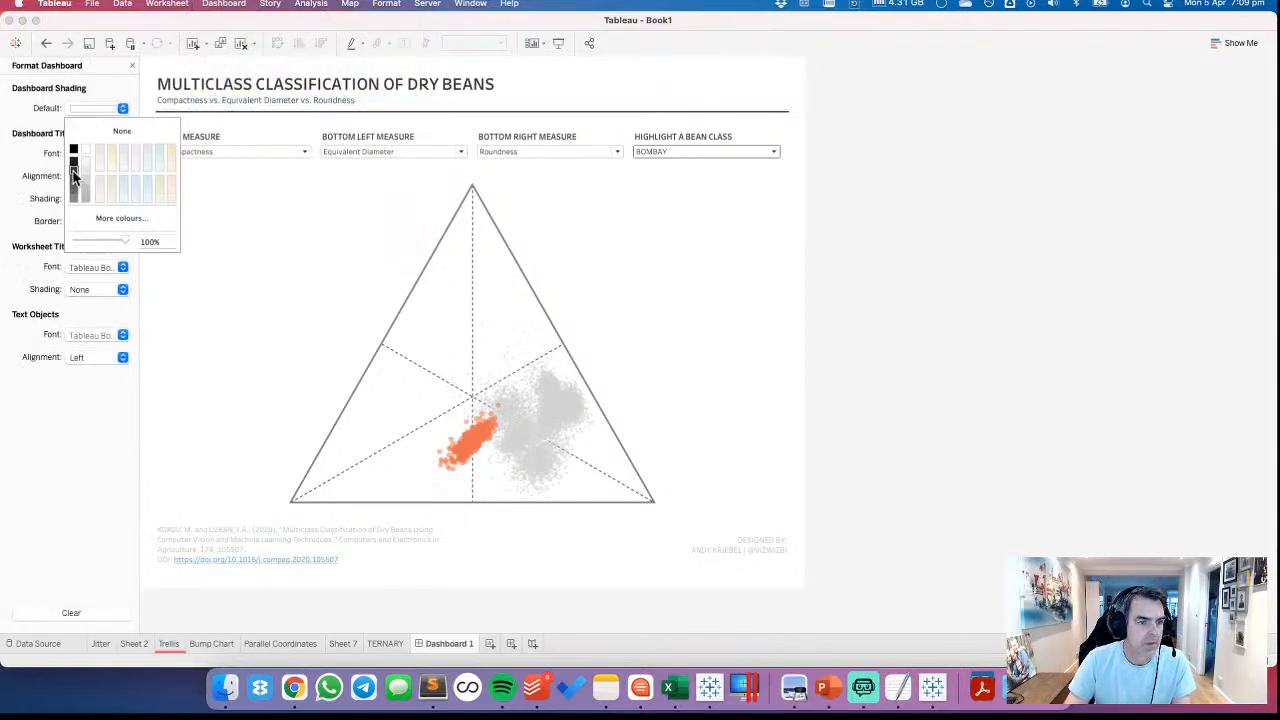
left_click(73, 176)
Set the ternary chart's worksheet shading to None so the dashboard background shows through
left_click(355, 192)
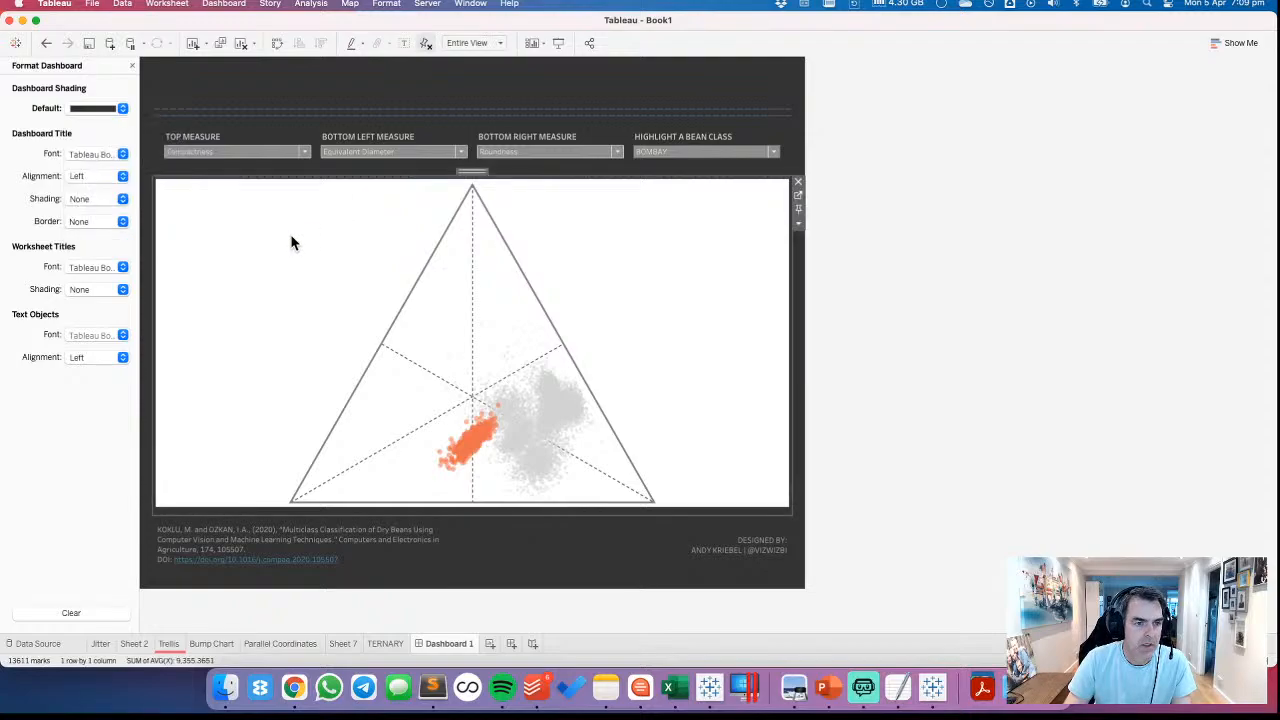
right_click(291, 240)
left_click(333, 328)
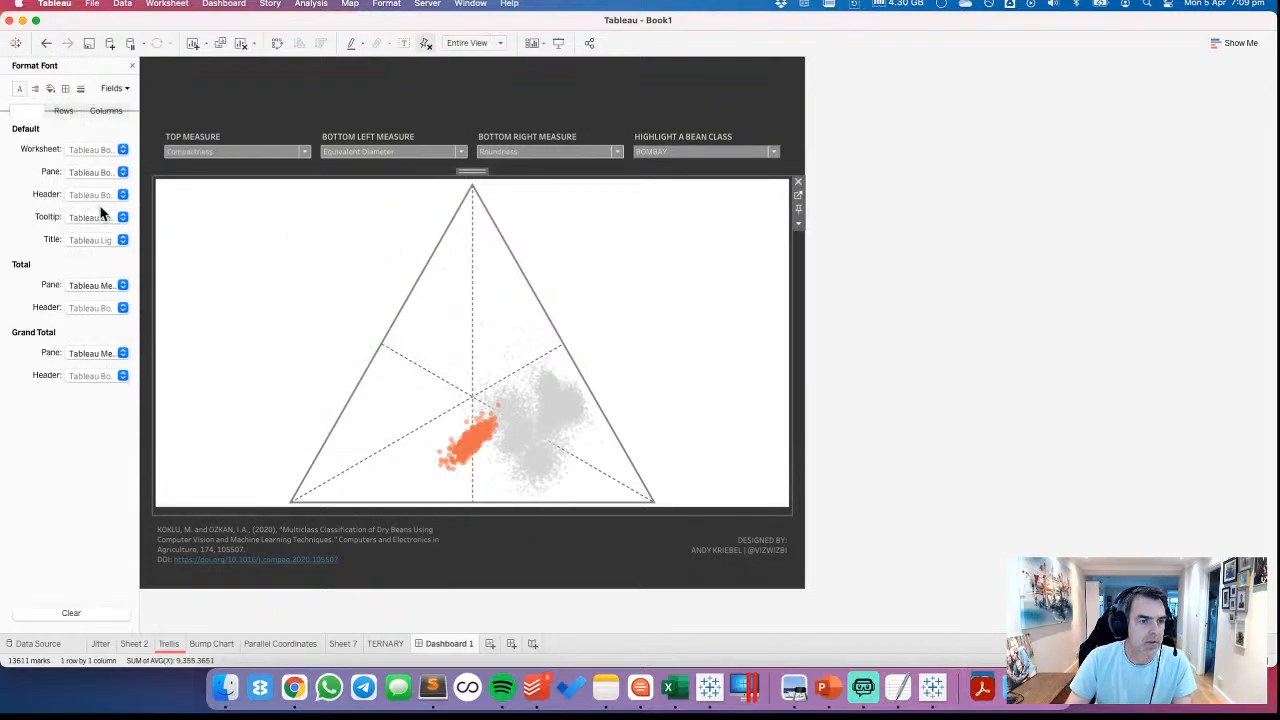
left_click(50, 88)
left_click(94, 149)
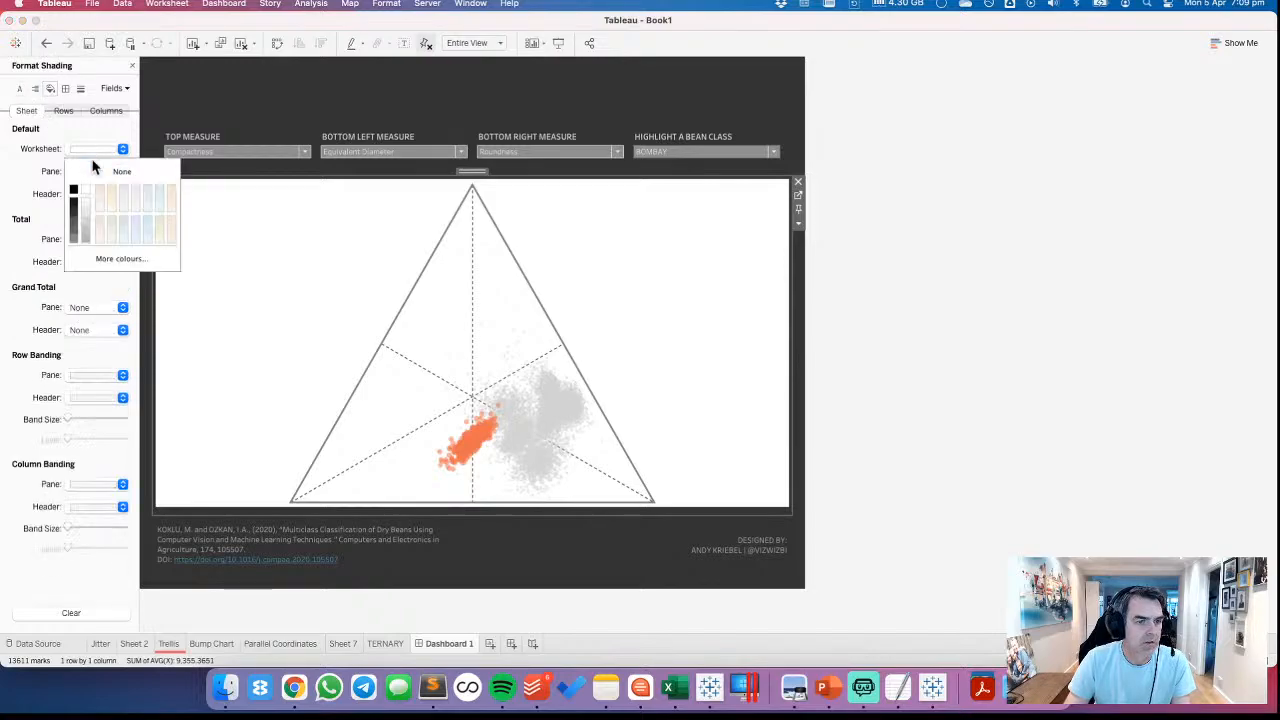
left_click(91, 172)
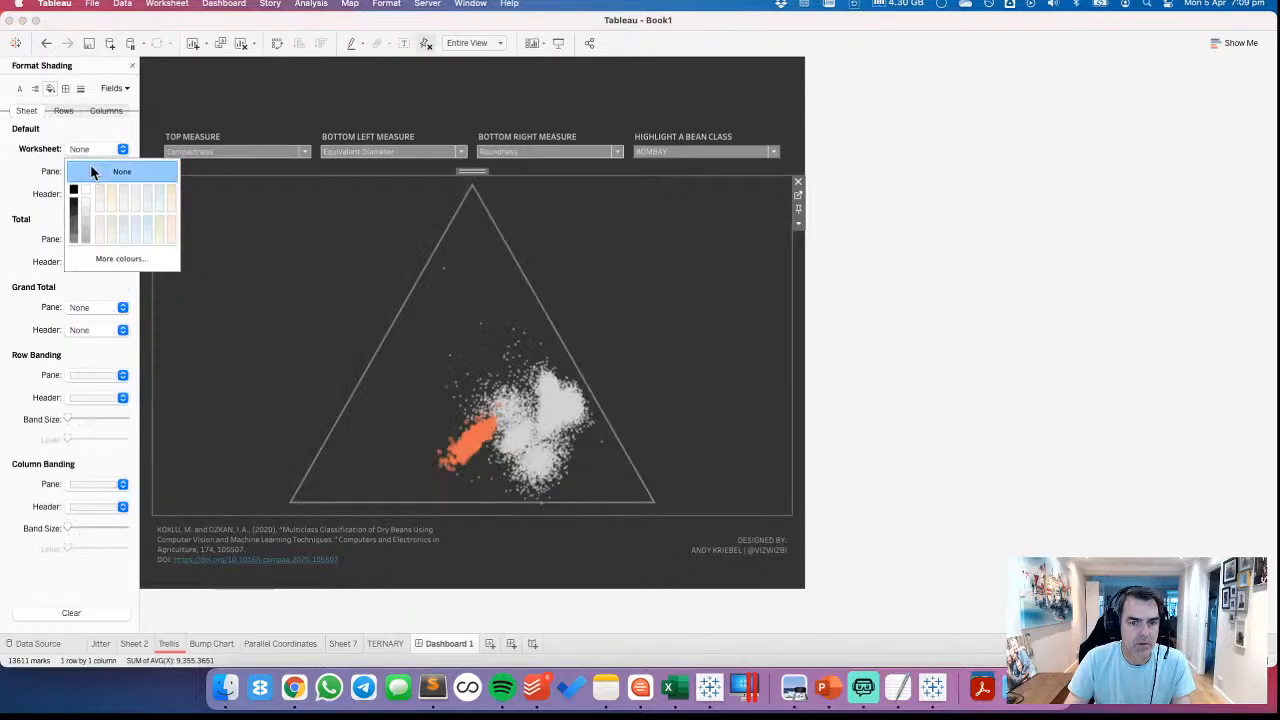
left_click(993, 298)
Change the dashboard's title and subtitle text colour to light grey
double_click(257, 80)
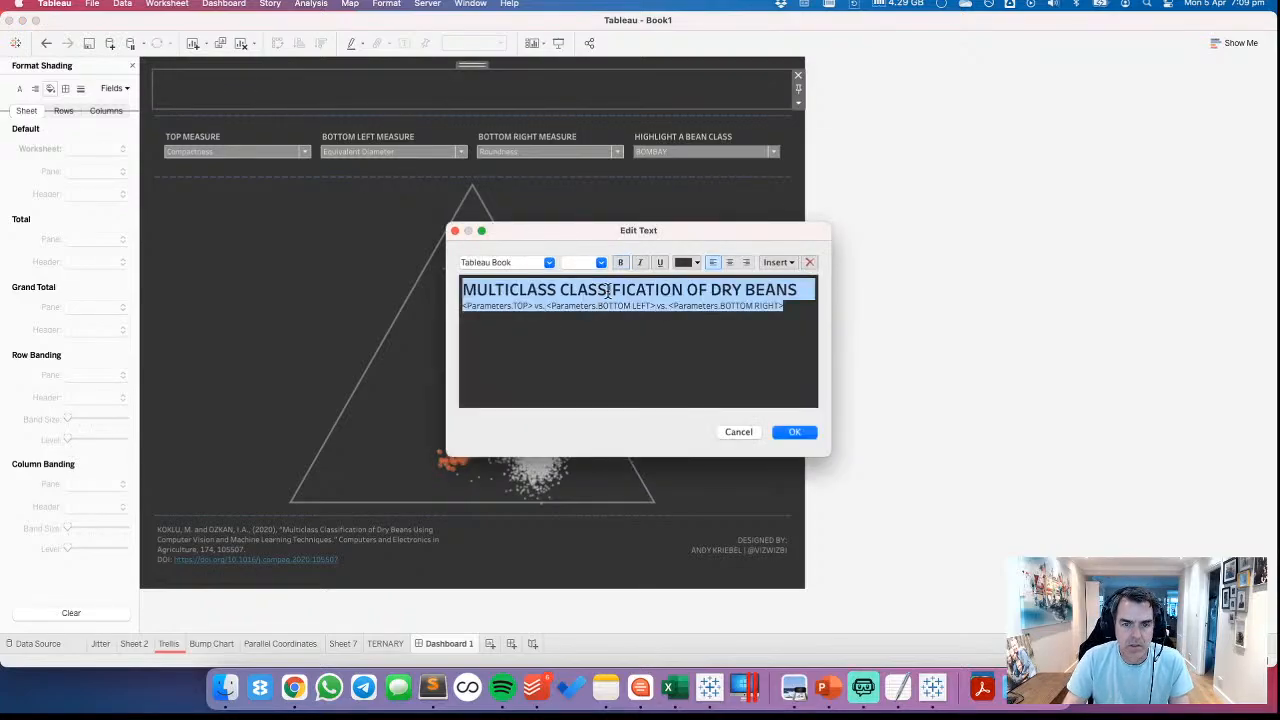
left_click(686, 262)
left_click(695, 308)
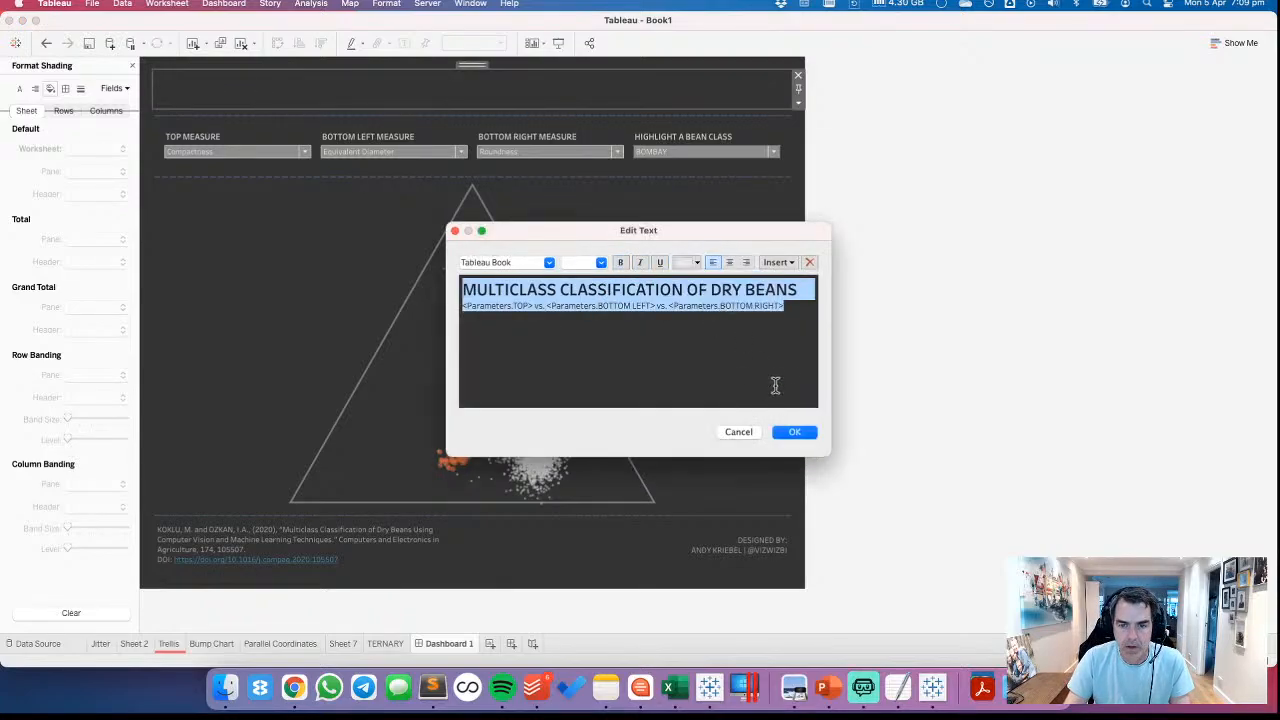
left_click(795, 432)
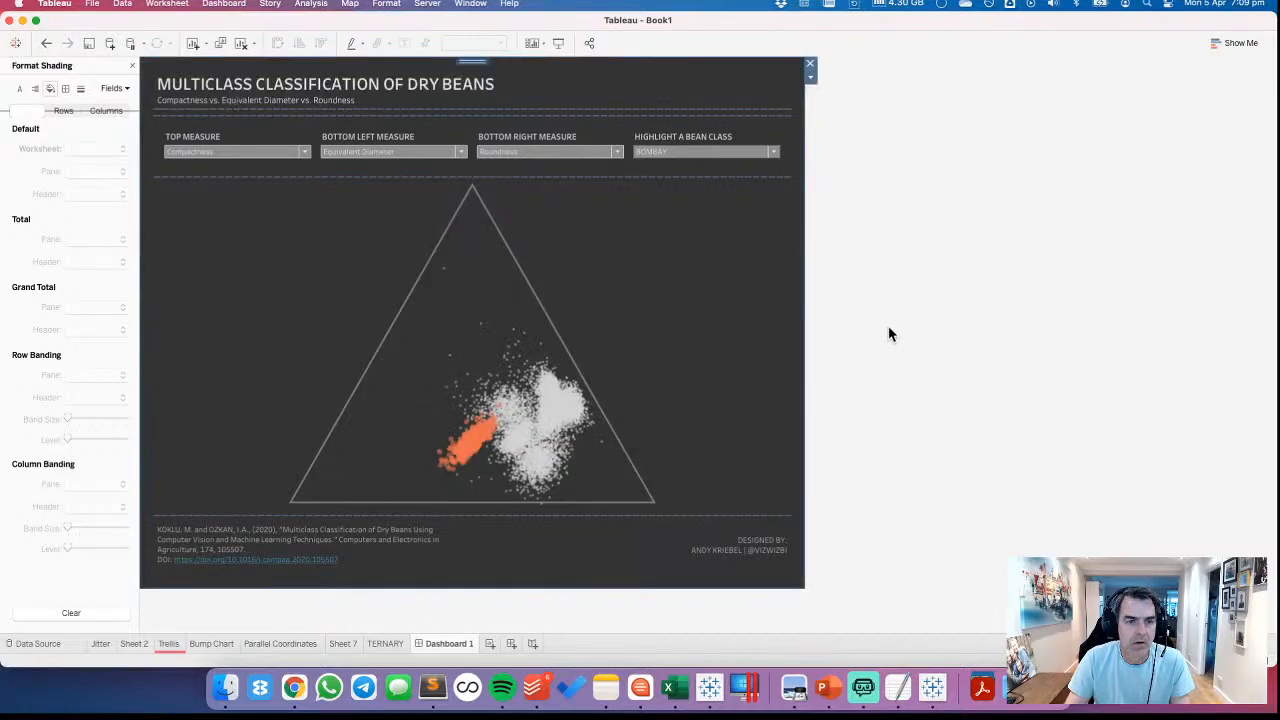
Brighten the dashboard title and subtitle text by recolouring both lines with the palette's lightest grey
double_click(392, 92)
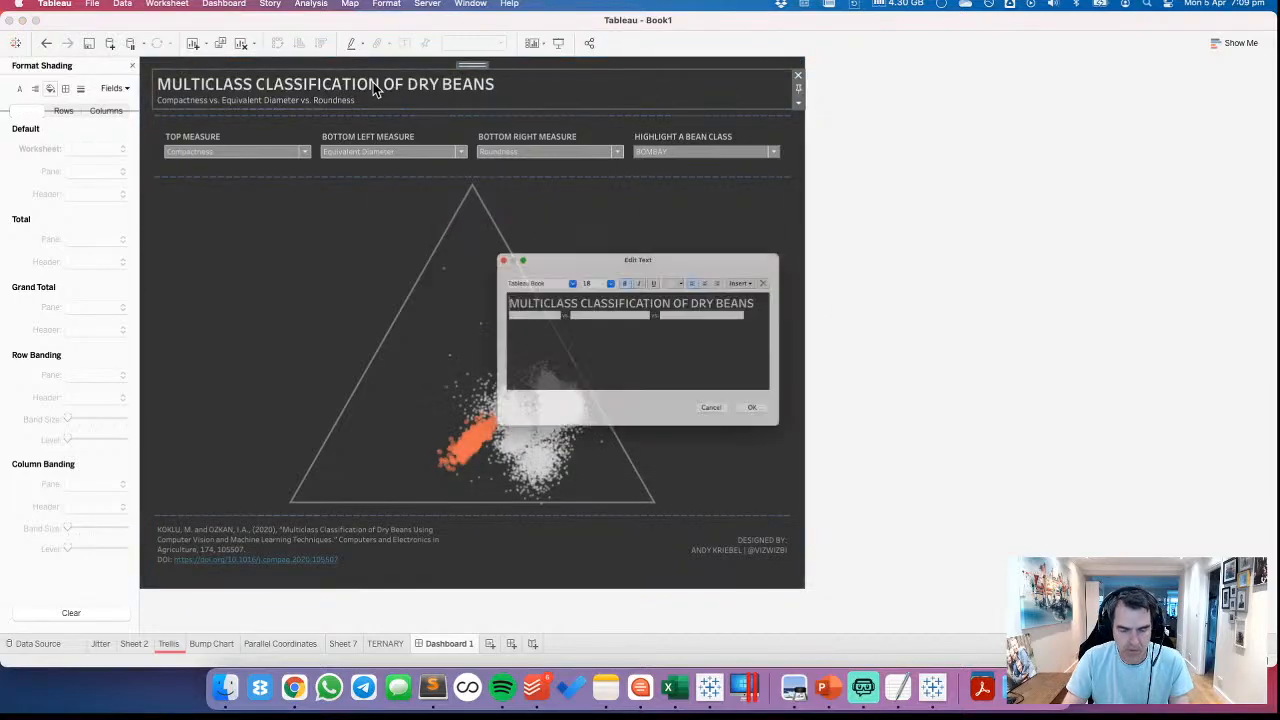
left_click(690, 263)
left_click(698, 292)
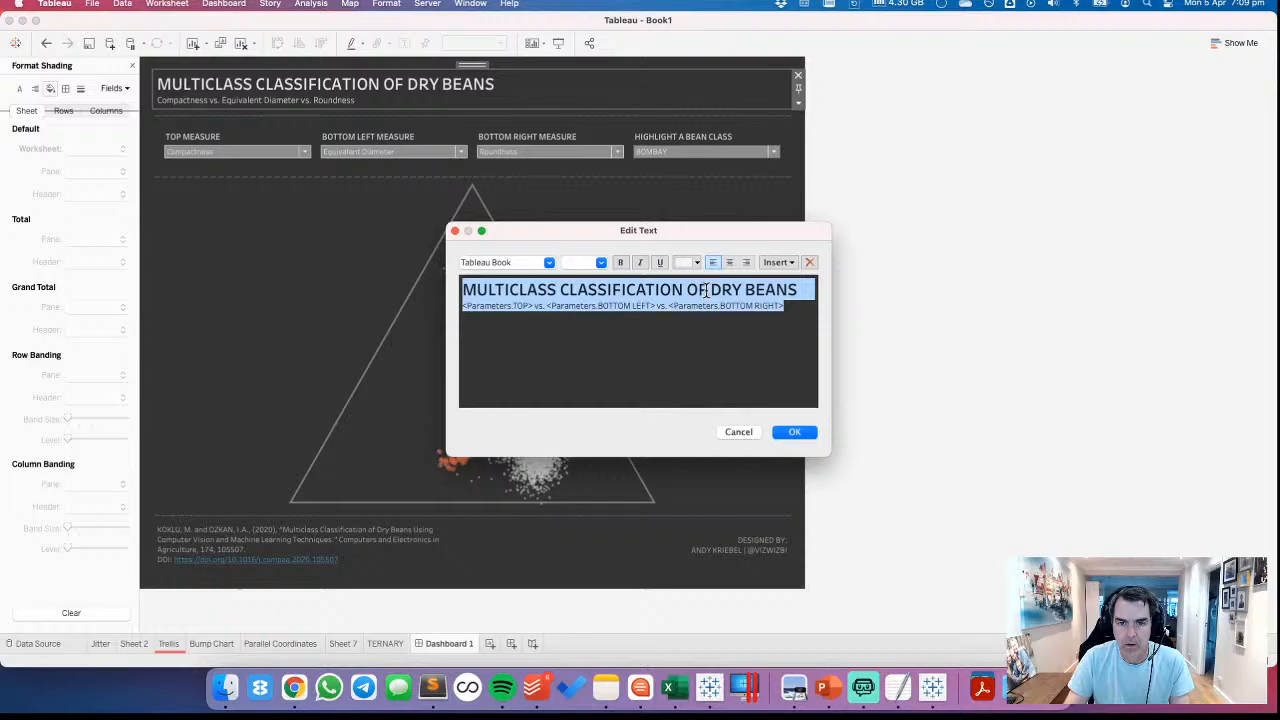
left_click(794, 432)
left_click(938, 270)
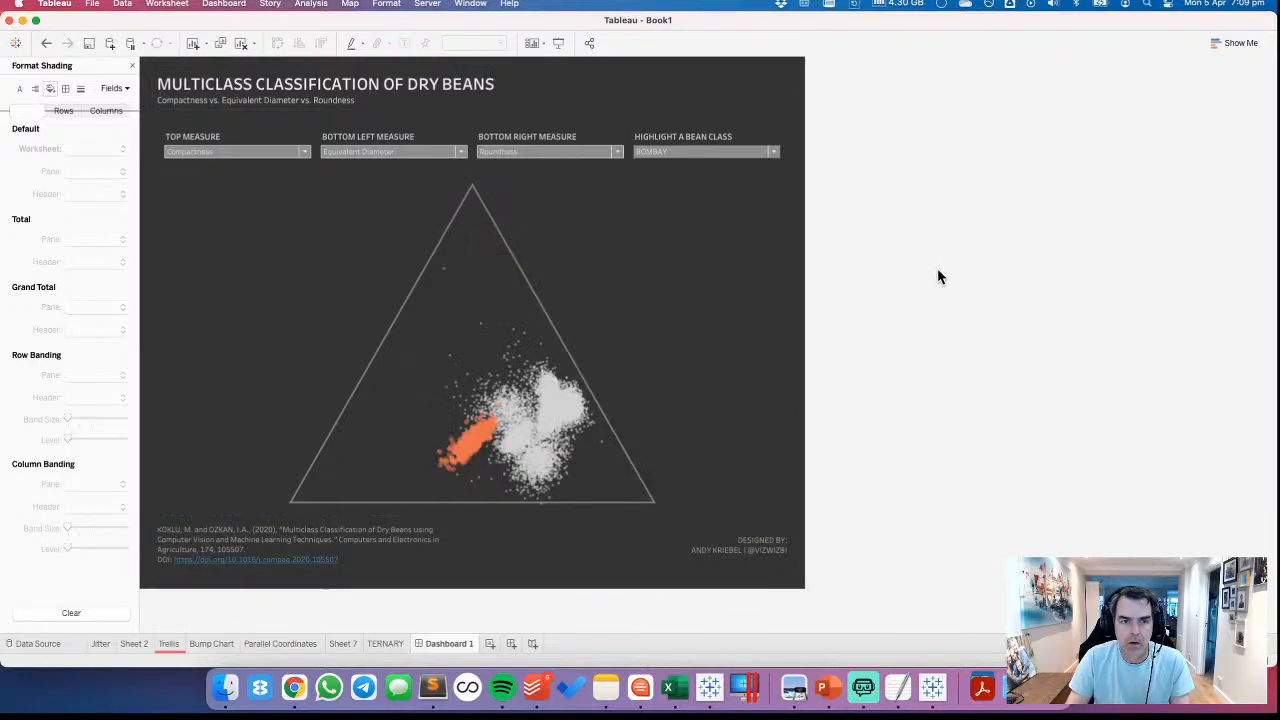
Change the TOP MEASURE control's title text to the palette's lightest grey
double_click(203, 138)
triple_click(486, 320)
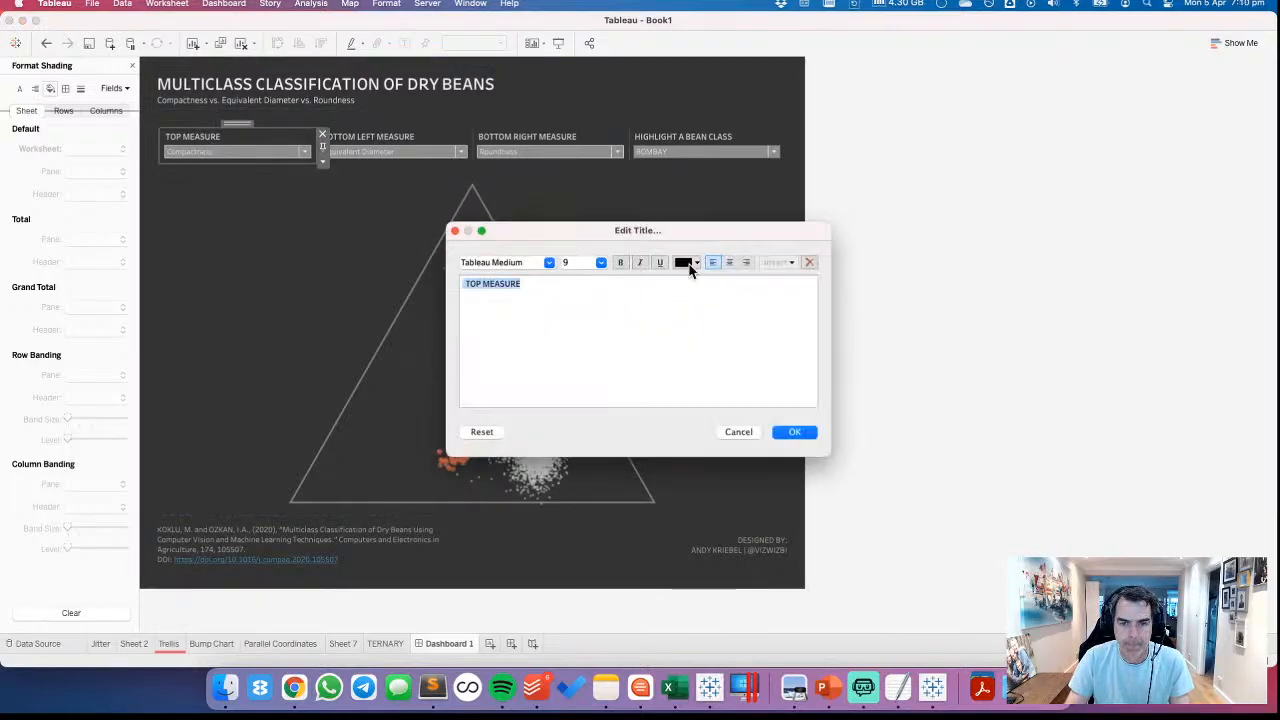
left_click(689, 264)
left_click(695, 286)
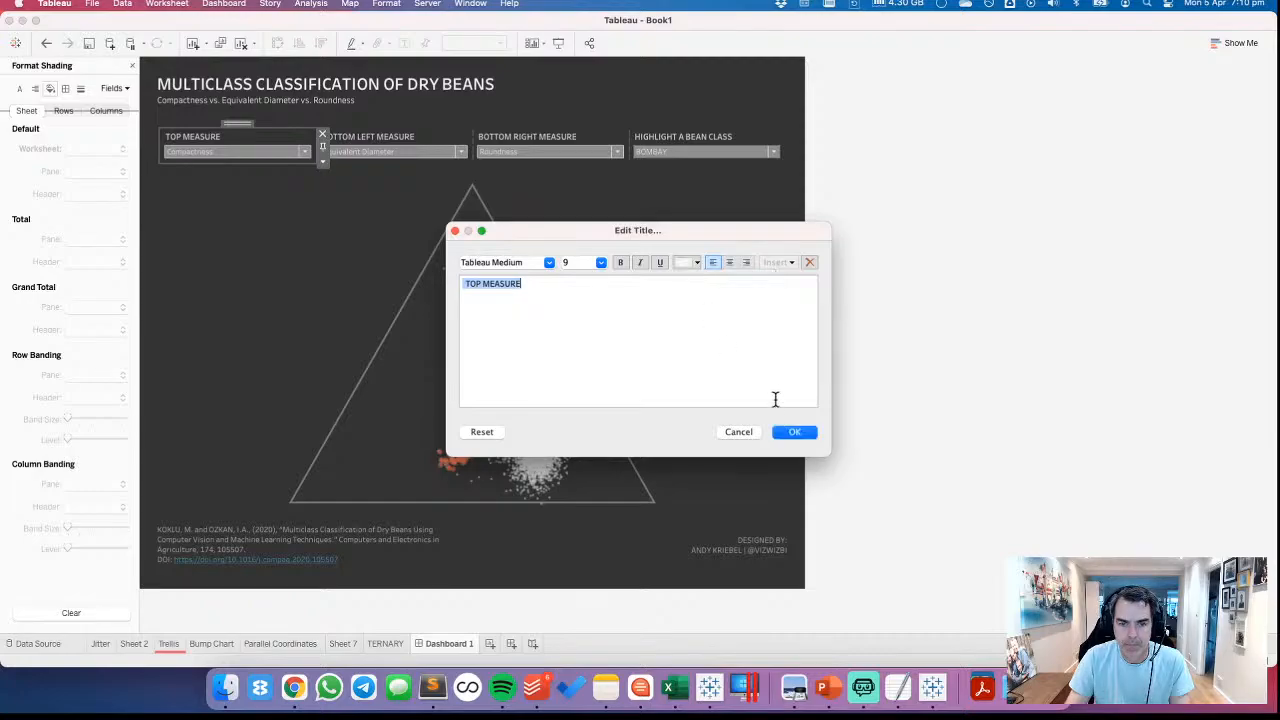
left_click(794, 432)
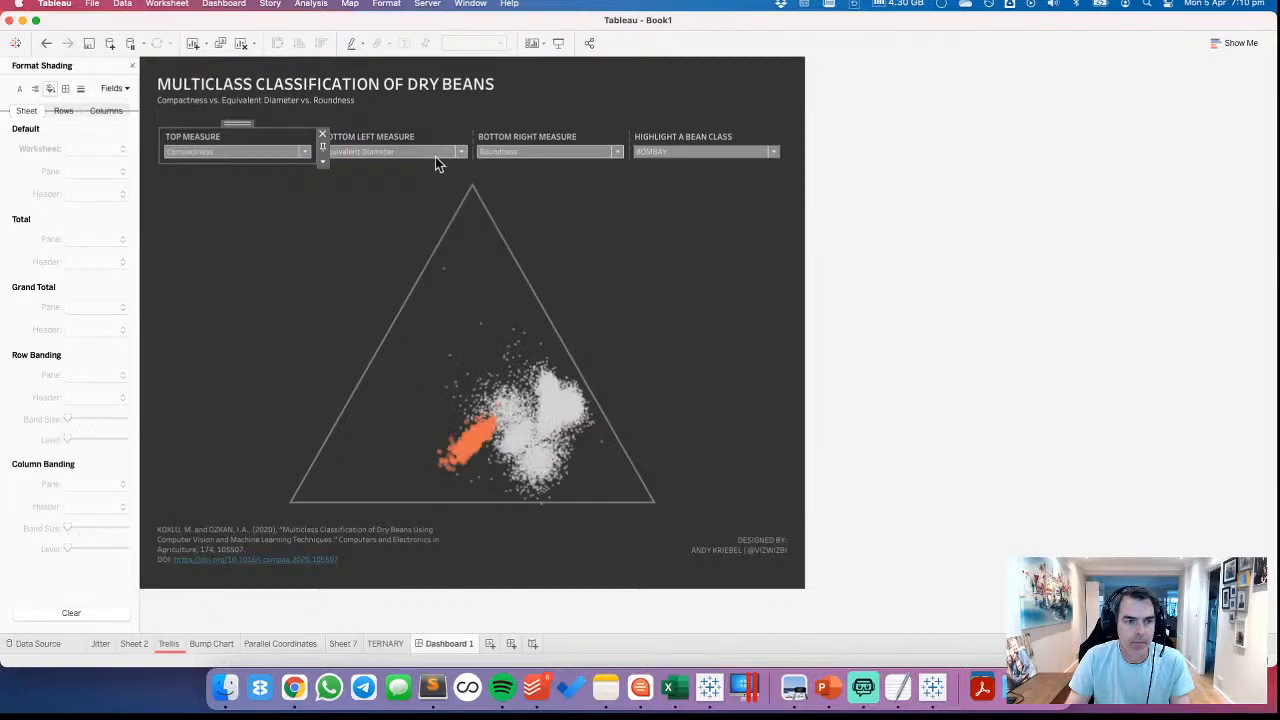
Change the BOTTOM LEFT MEASURE control's title text to the palette's lightest grey
double_click(368, 137)
left_click(687, 262)
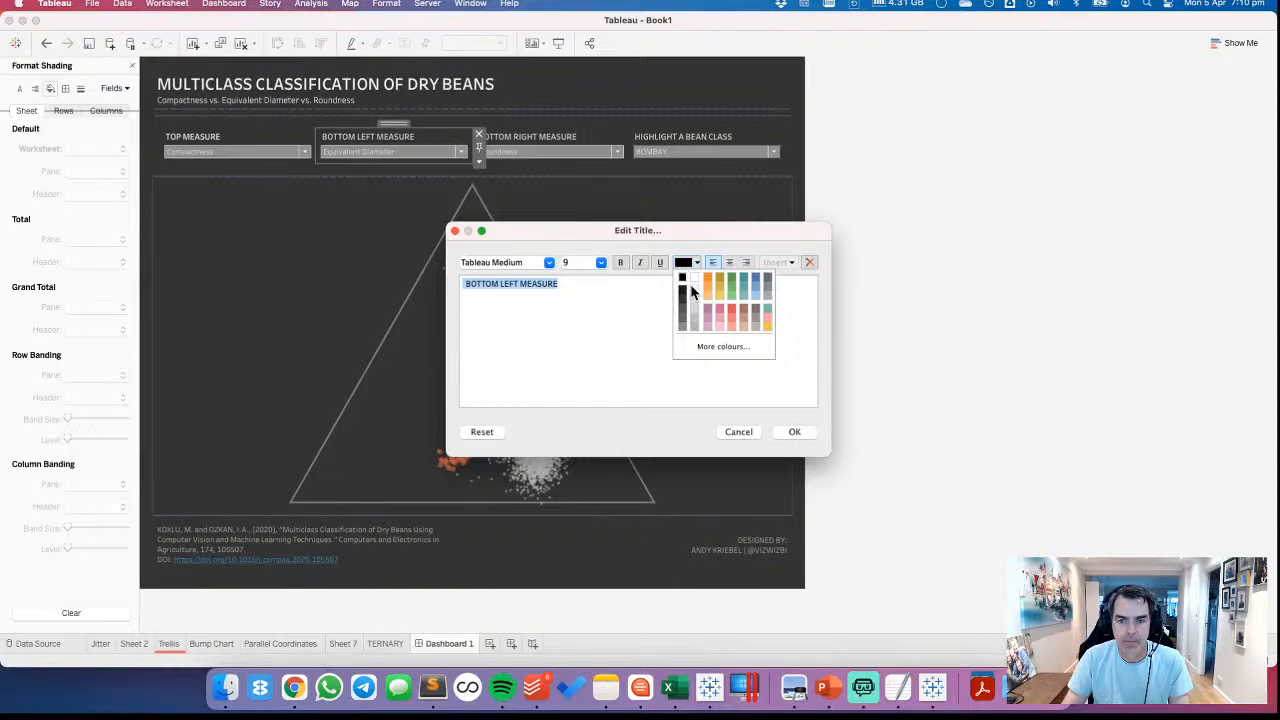
left_click(693, 290)
left_click(787, 432)
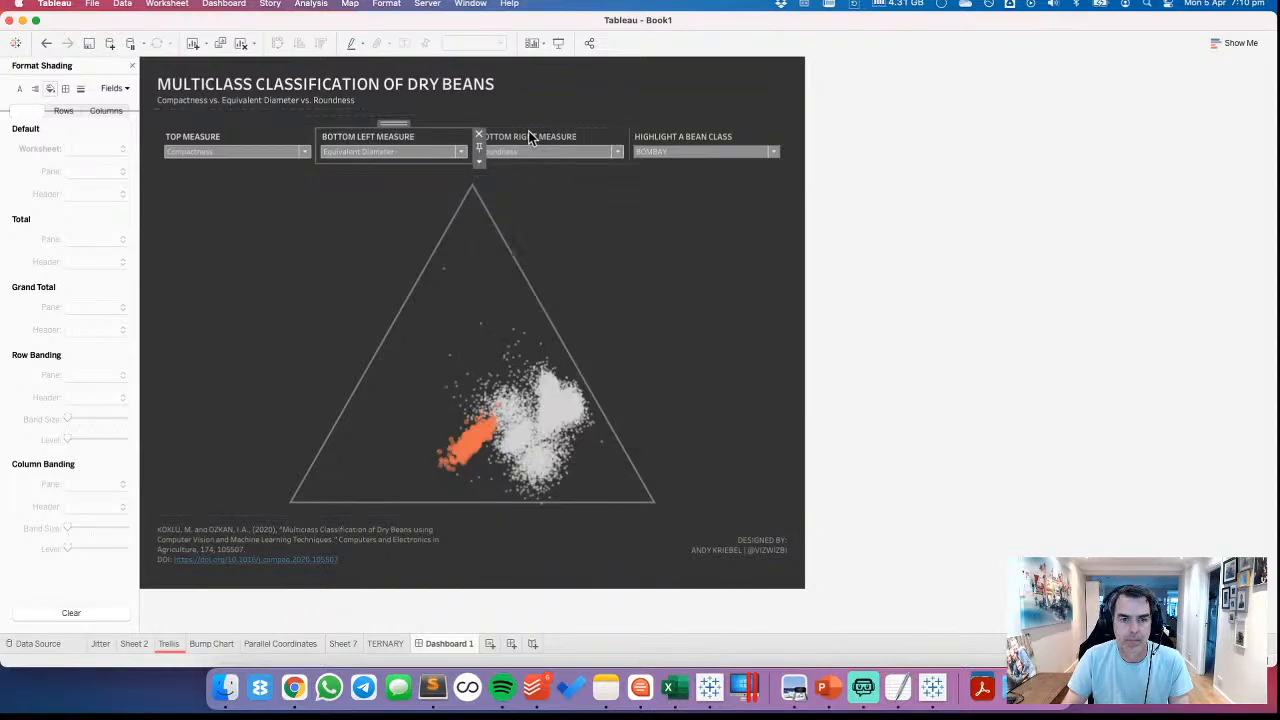
Change the BOTTOM RIGHT MEASURE control's title text to the palette's lightest grey
left_click(528, 134)
left_click(687, 262)
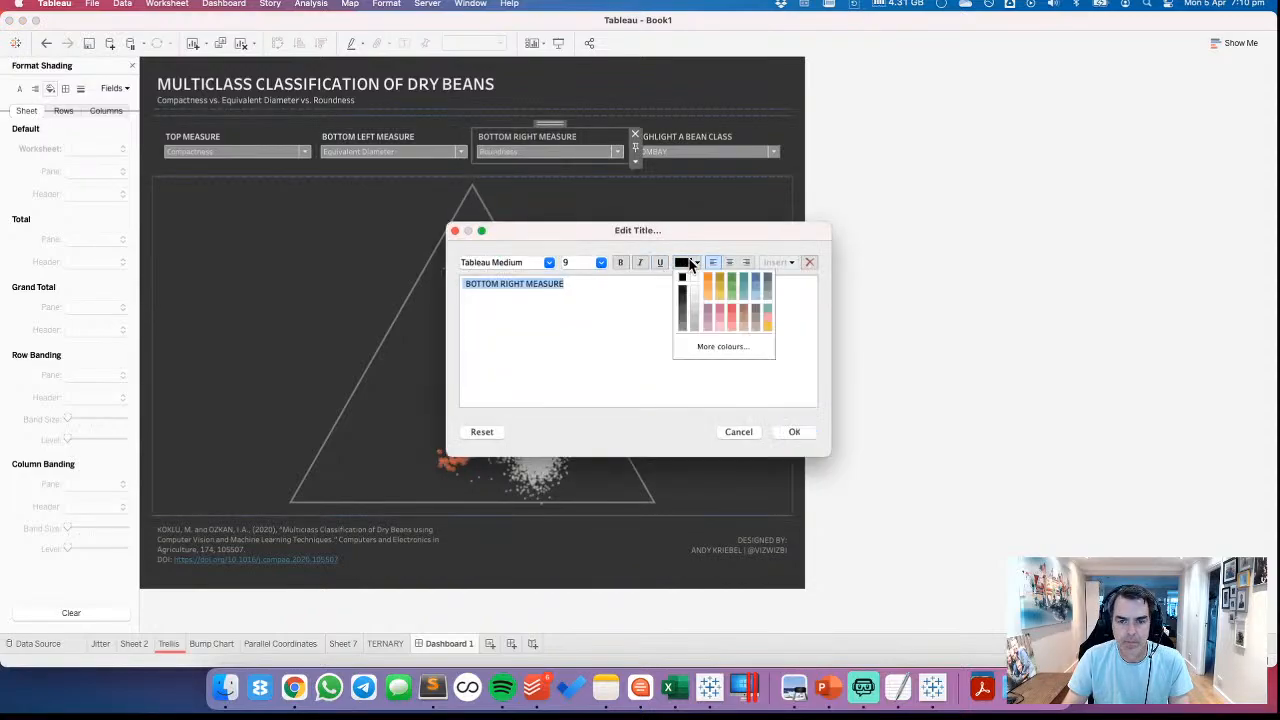
left_click(694, 281)
left_click(688, 262)
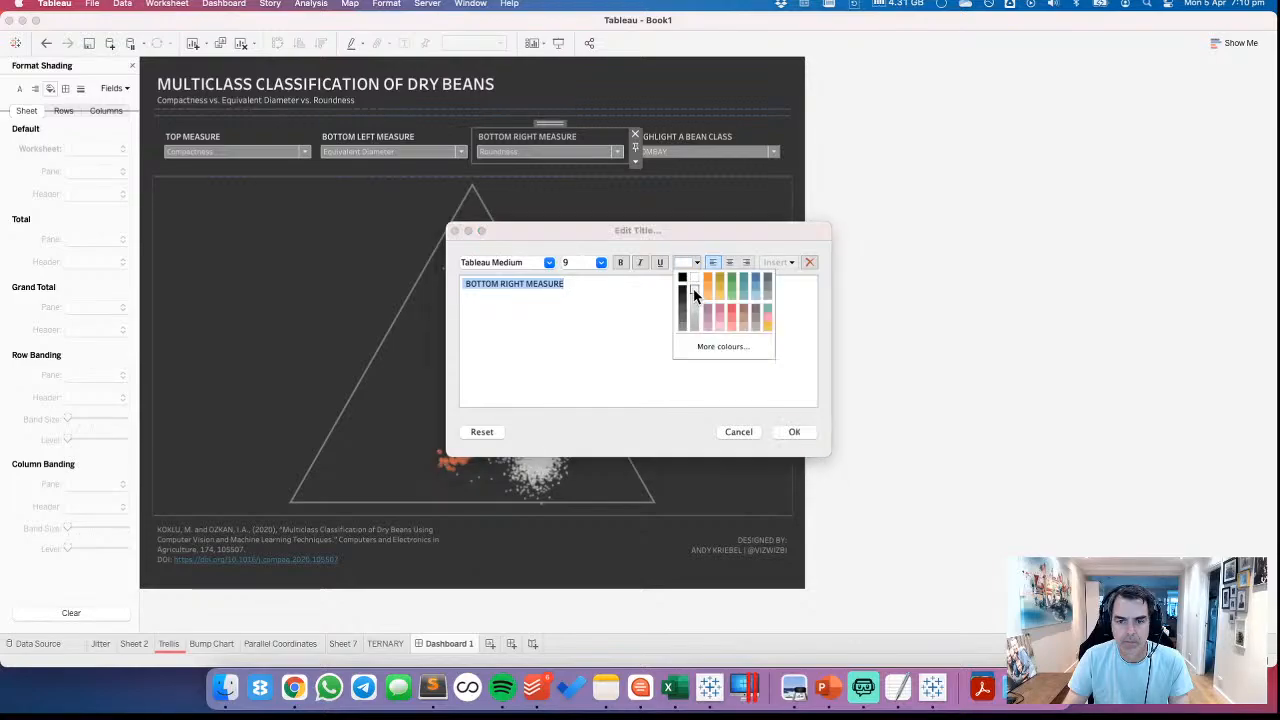
left_click(693, 288)
left_click(792, 427)
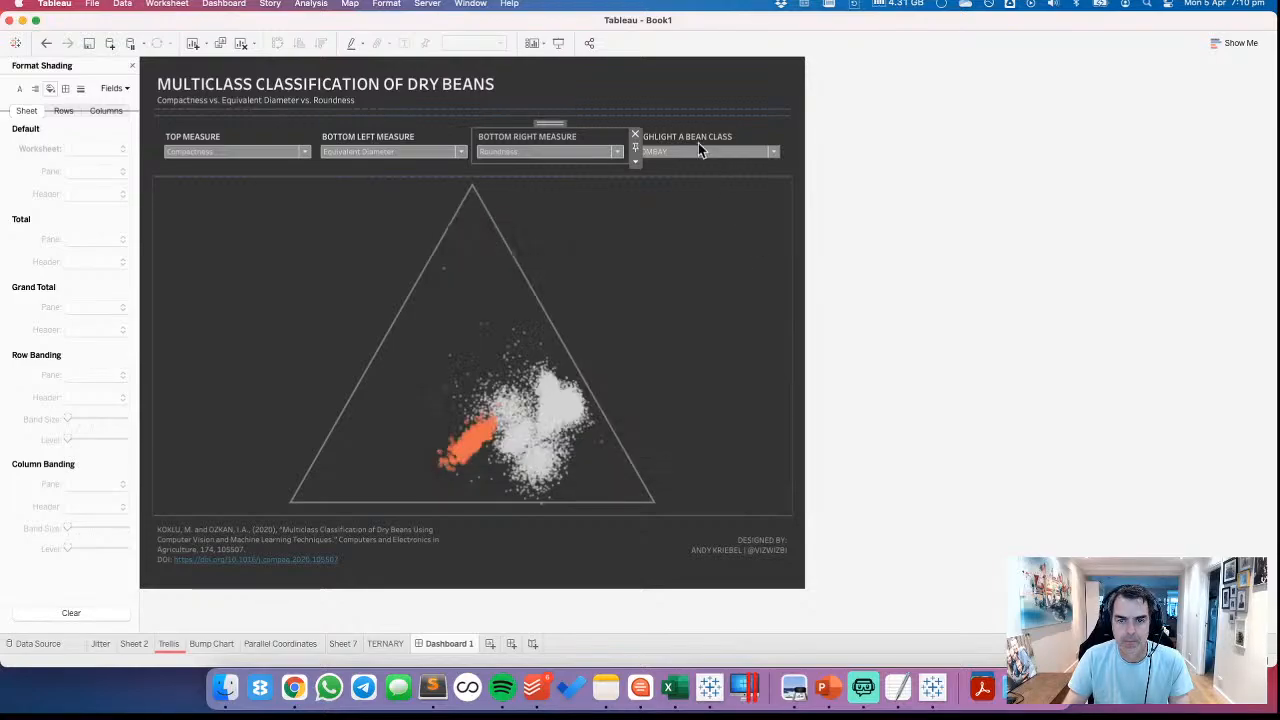
Change the HIGHLIGHT A BEAN CLASS control's title text to a light grey
left_click(695, 138)
double_click(684, 137)
left_click(687, 262)
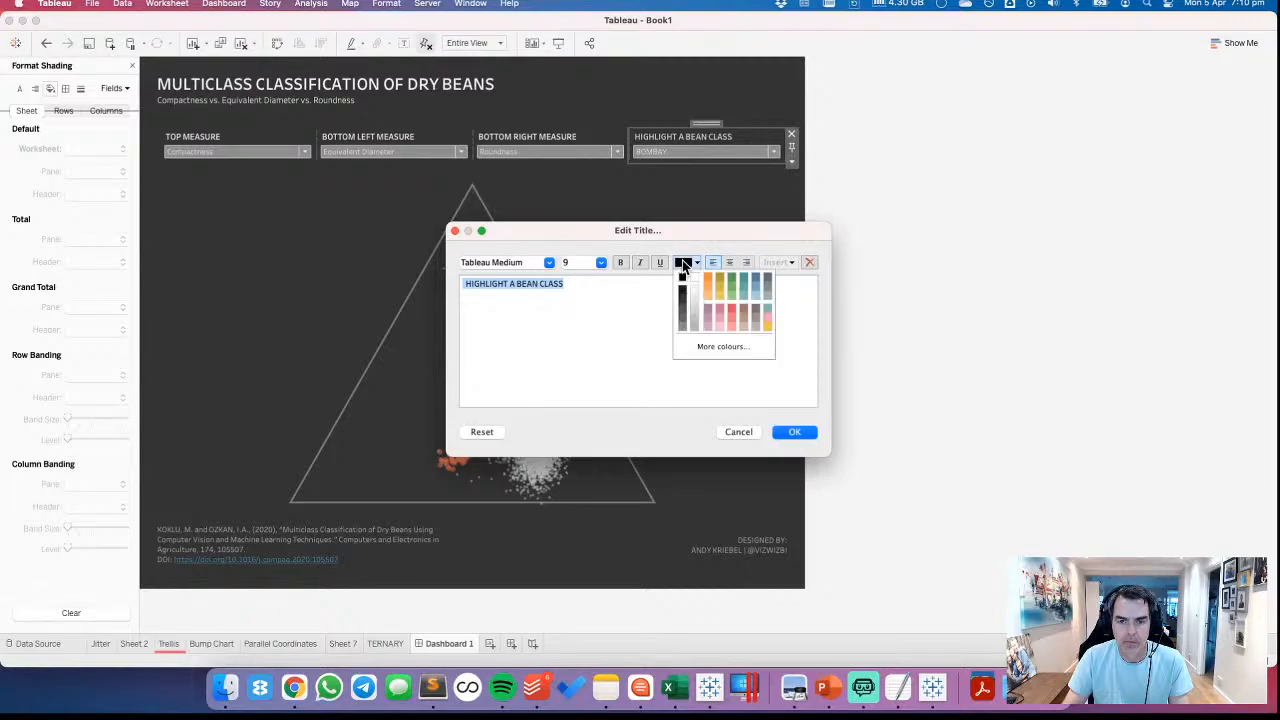
left_click(700, 301)
left_click(794, 432)
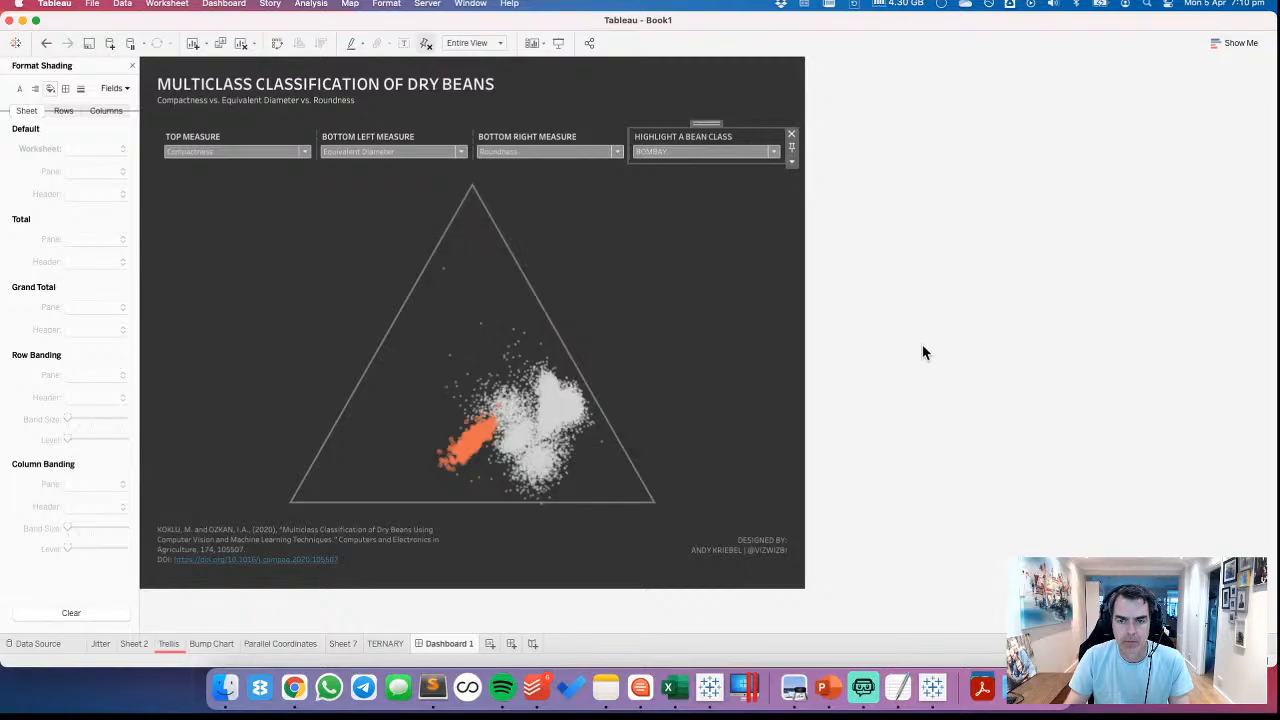
Set the background of the thin blank divider beneath the dashboard title to the lightest grey
left_click(432, 128)
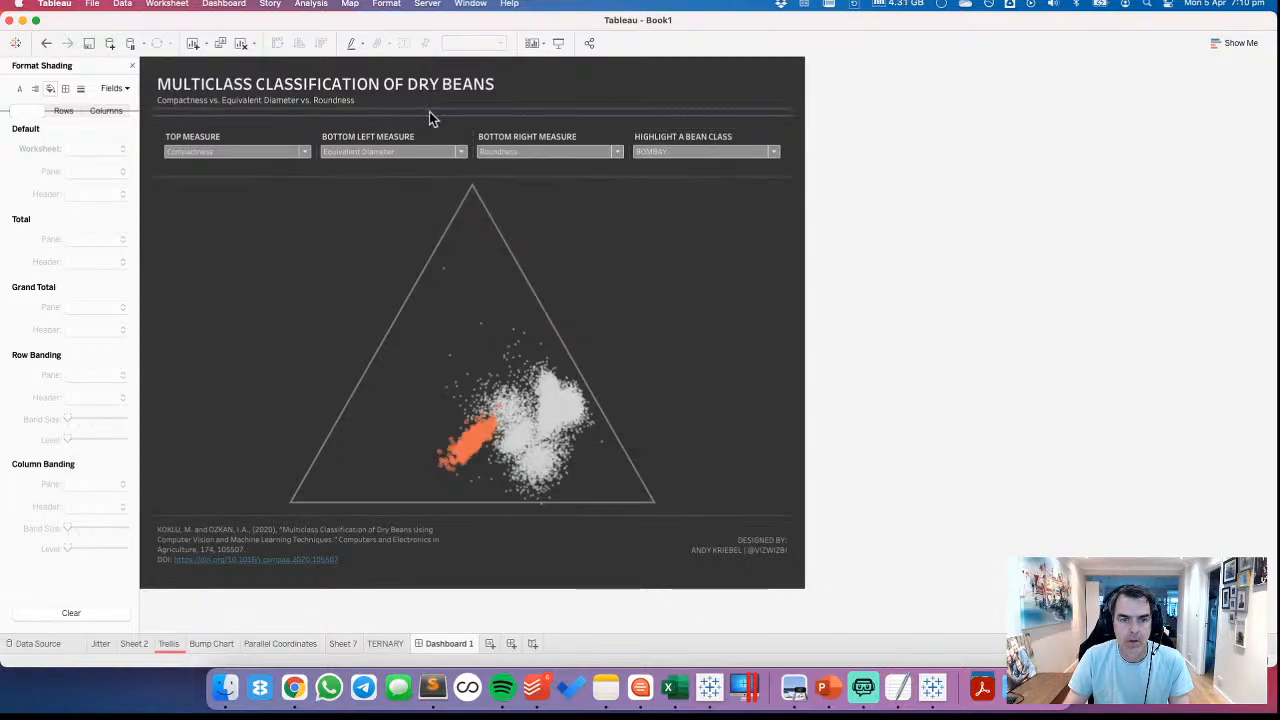
left_click(429, 118)
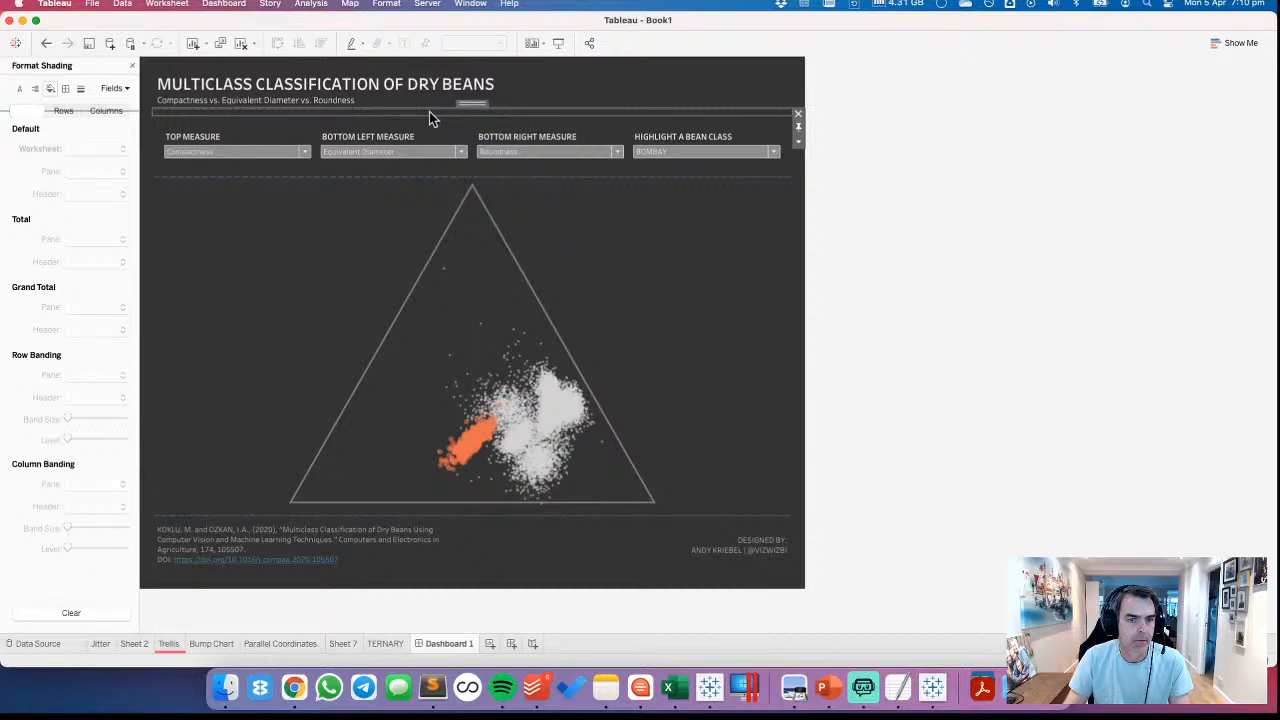
left_click(131, 66)
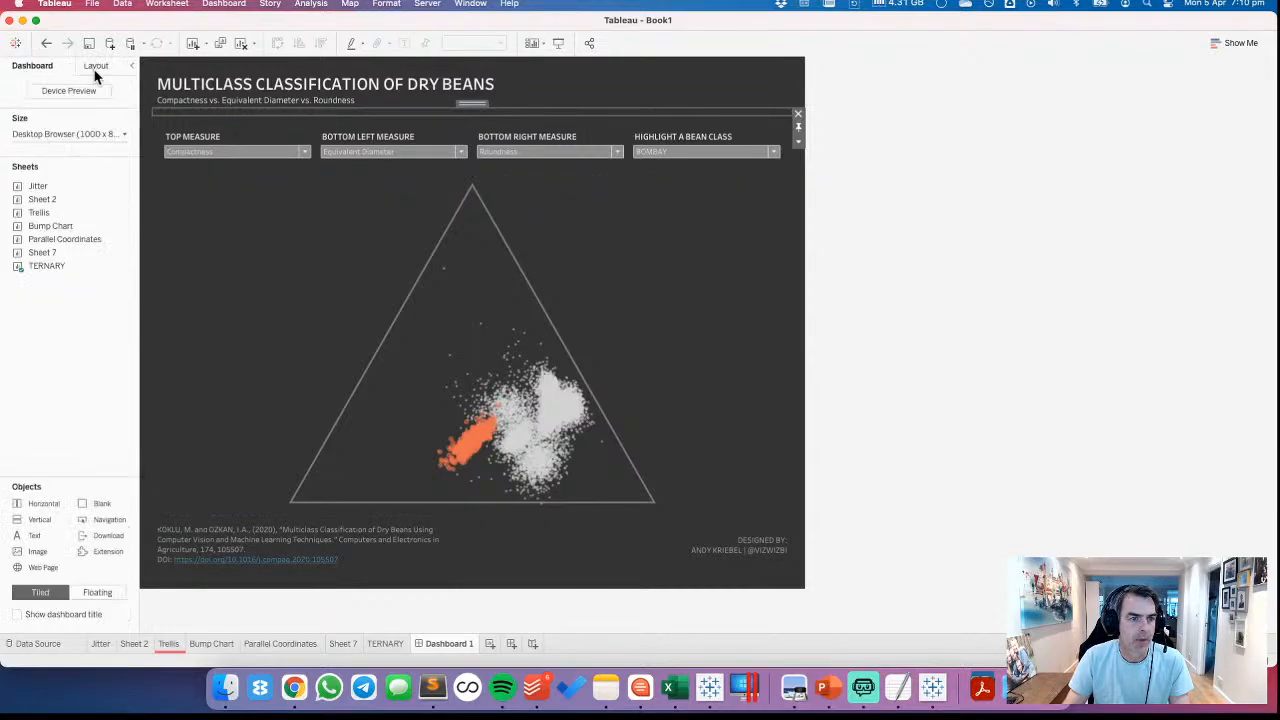
left_click(96, 67)
left_click(42, 283)
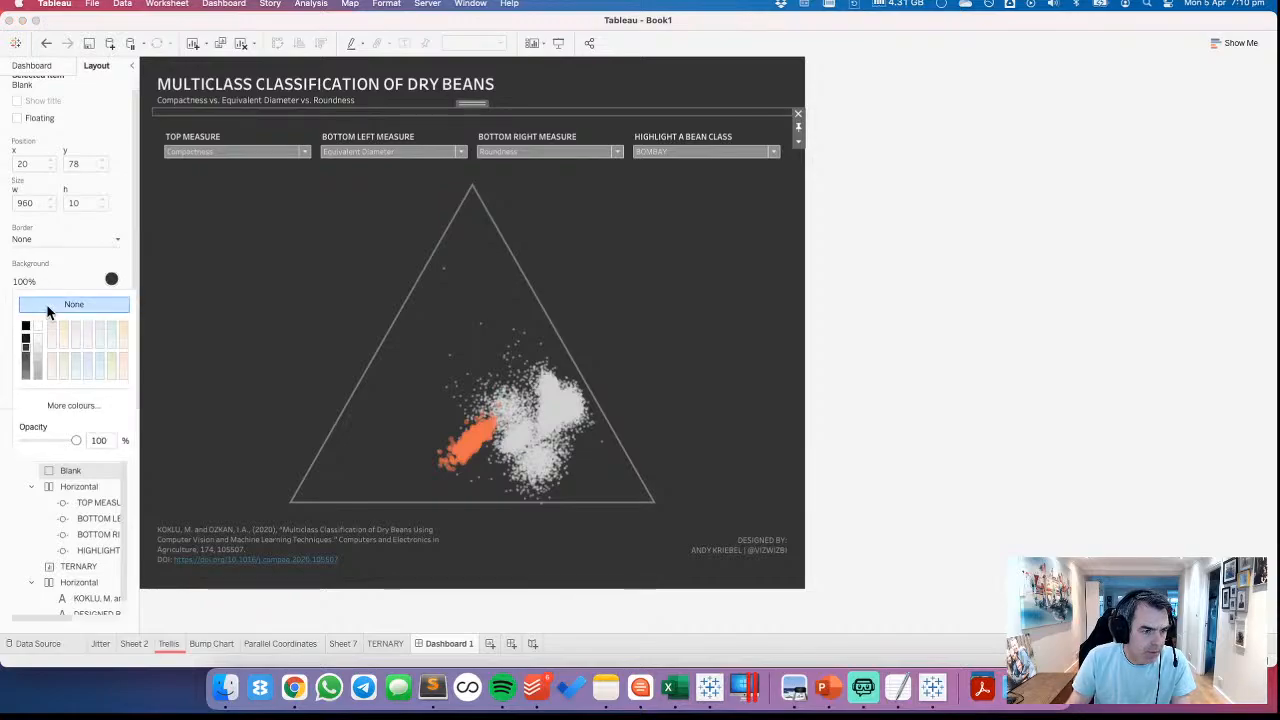
left_click(38, 341)
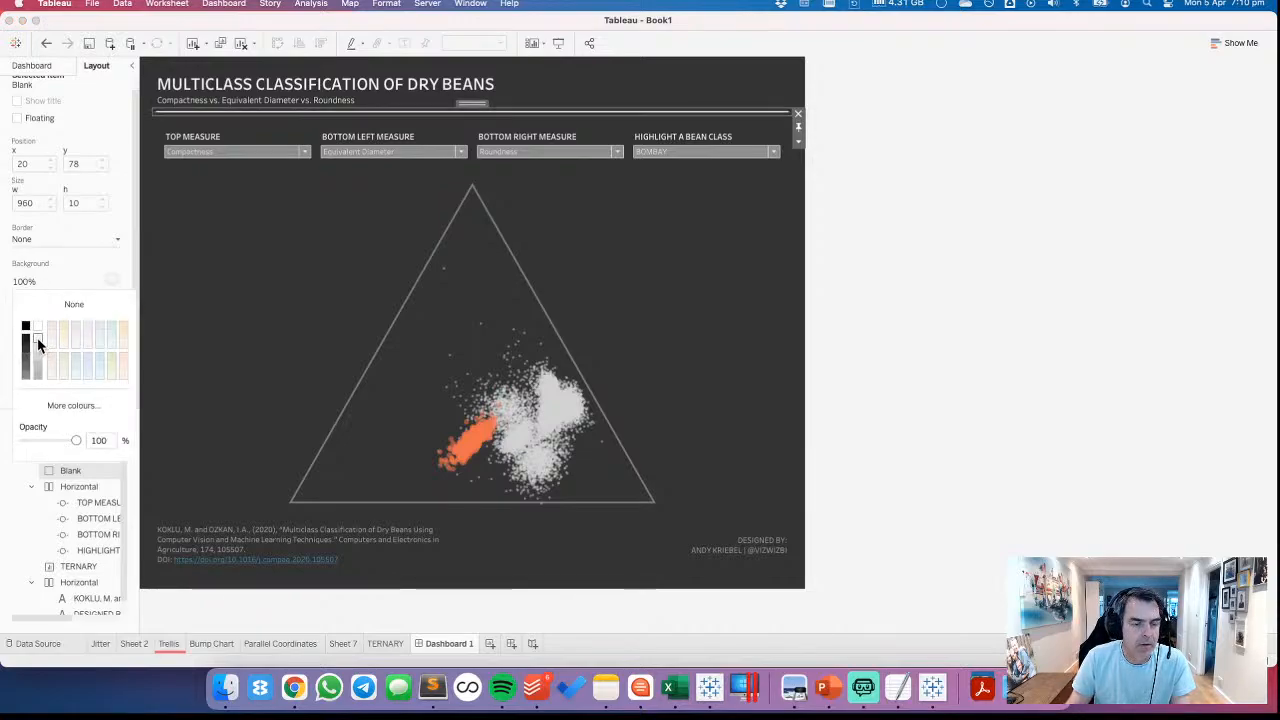
left_click(36, 345)
left_click(1001, 205)
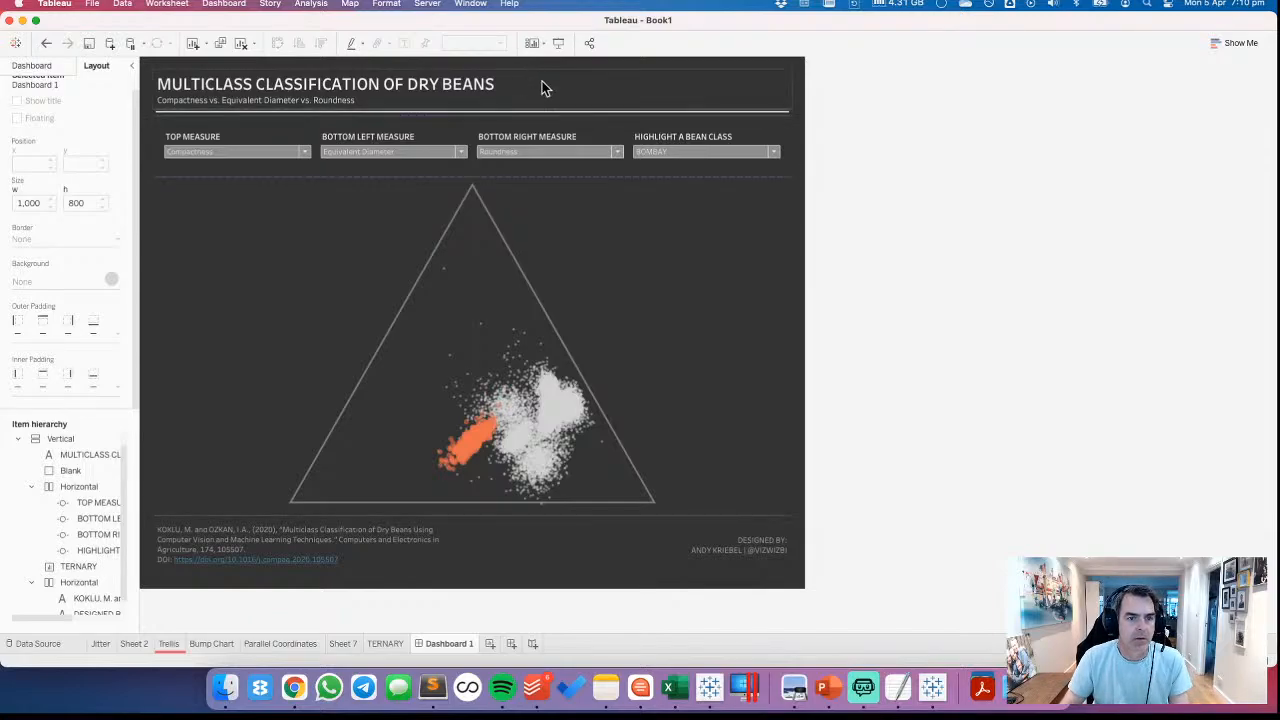
Set the height of the dashboard's title text object to 70 pixels
left_click(517, 97)
left_click(797, 104)
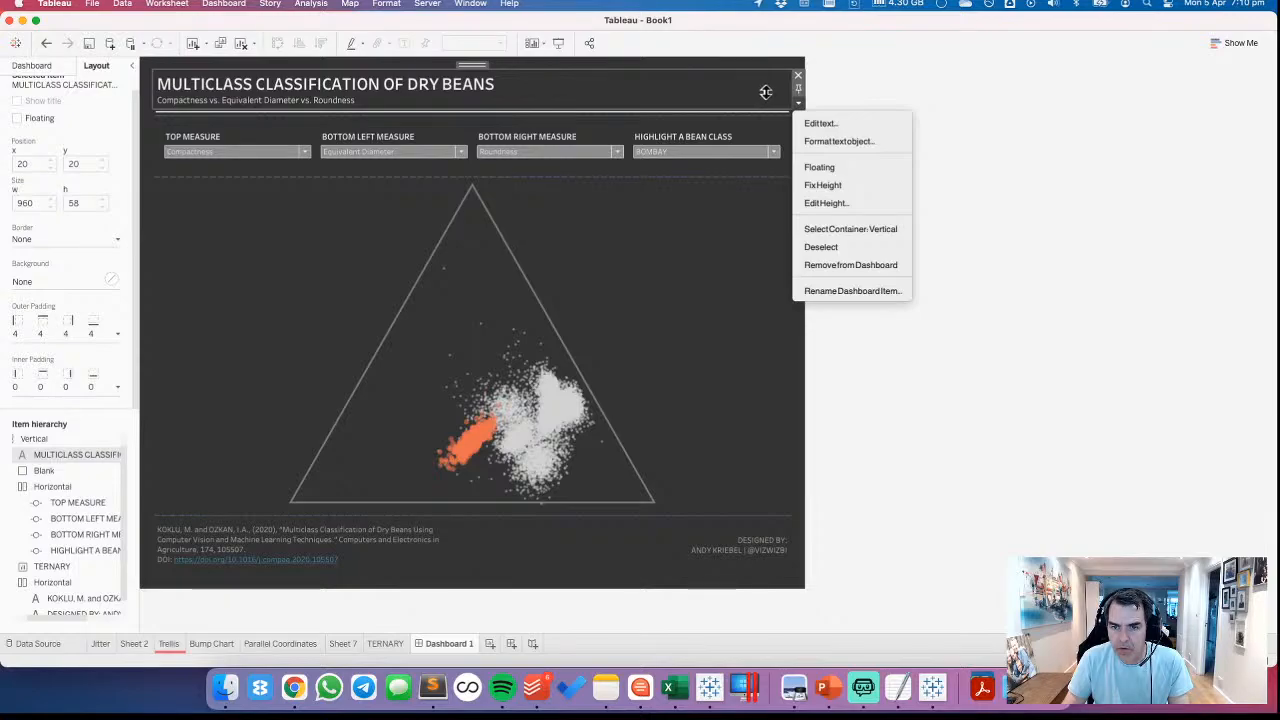
left_click(766, 92)
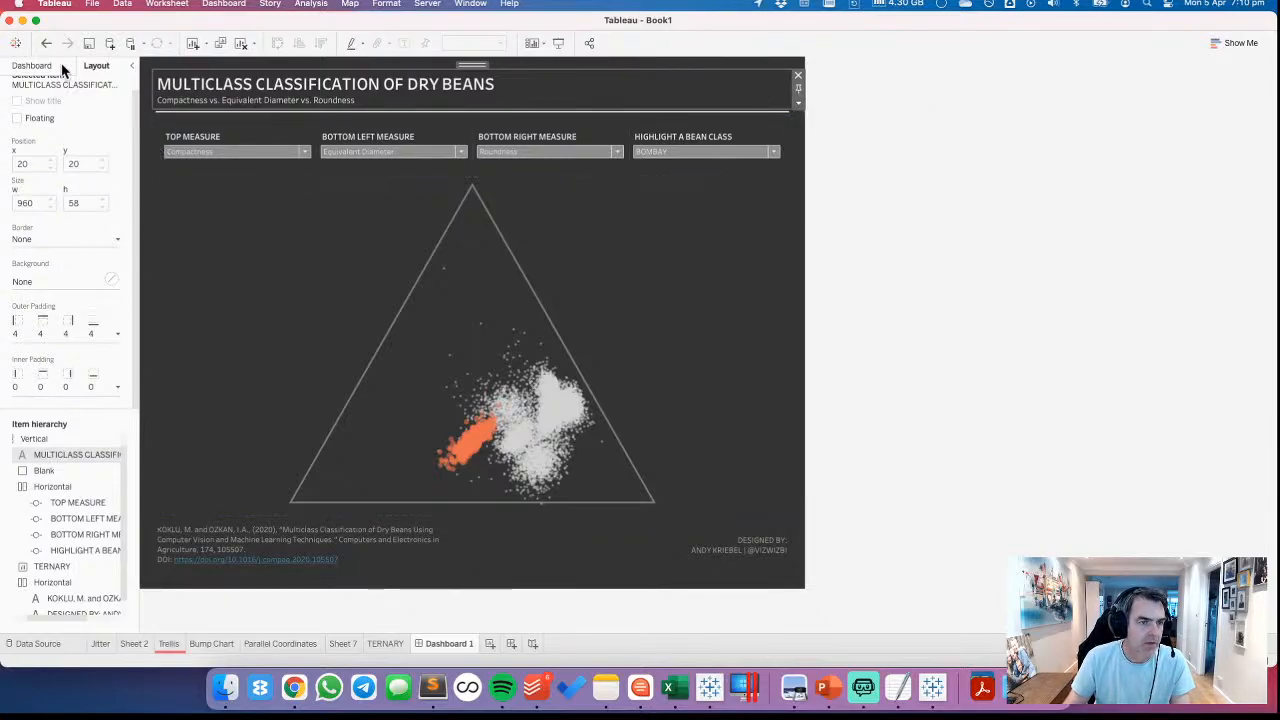
left_click(797, 103)
left_click(822, 200)
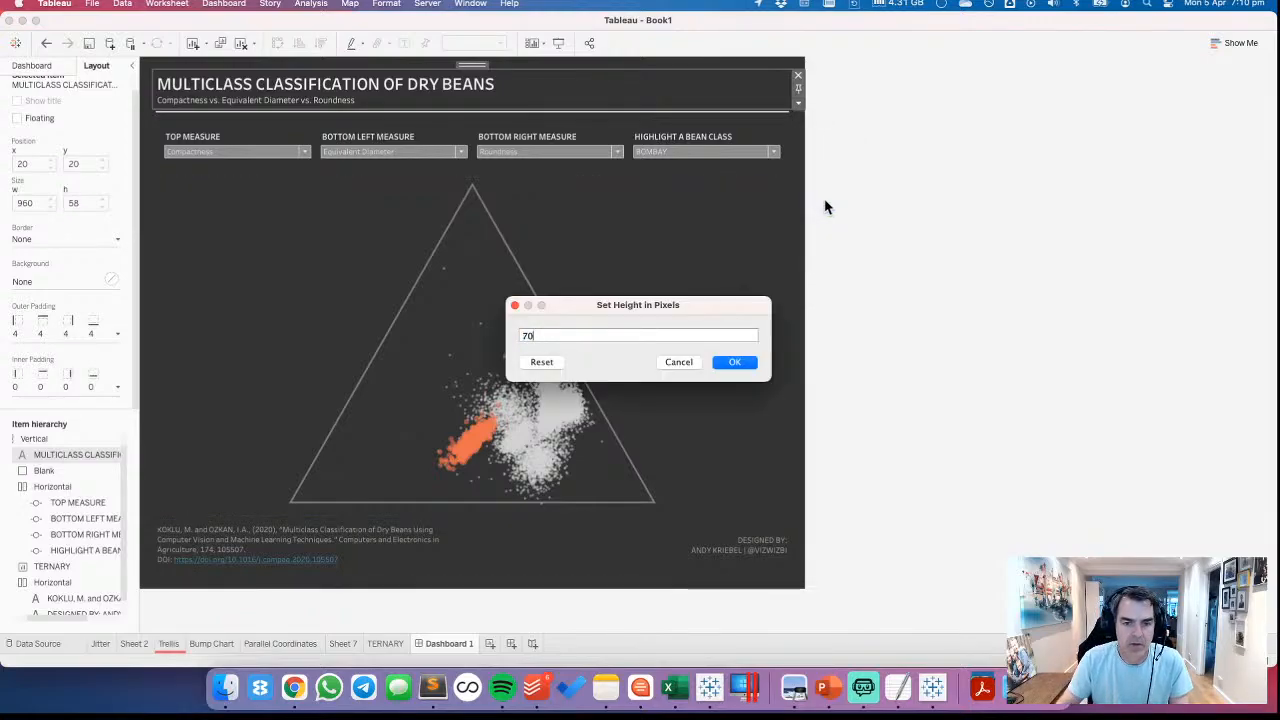
type("70")
left_click(738, 364)
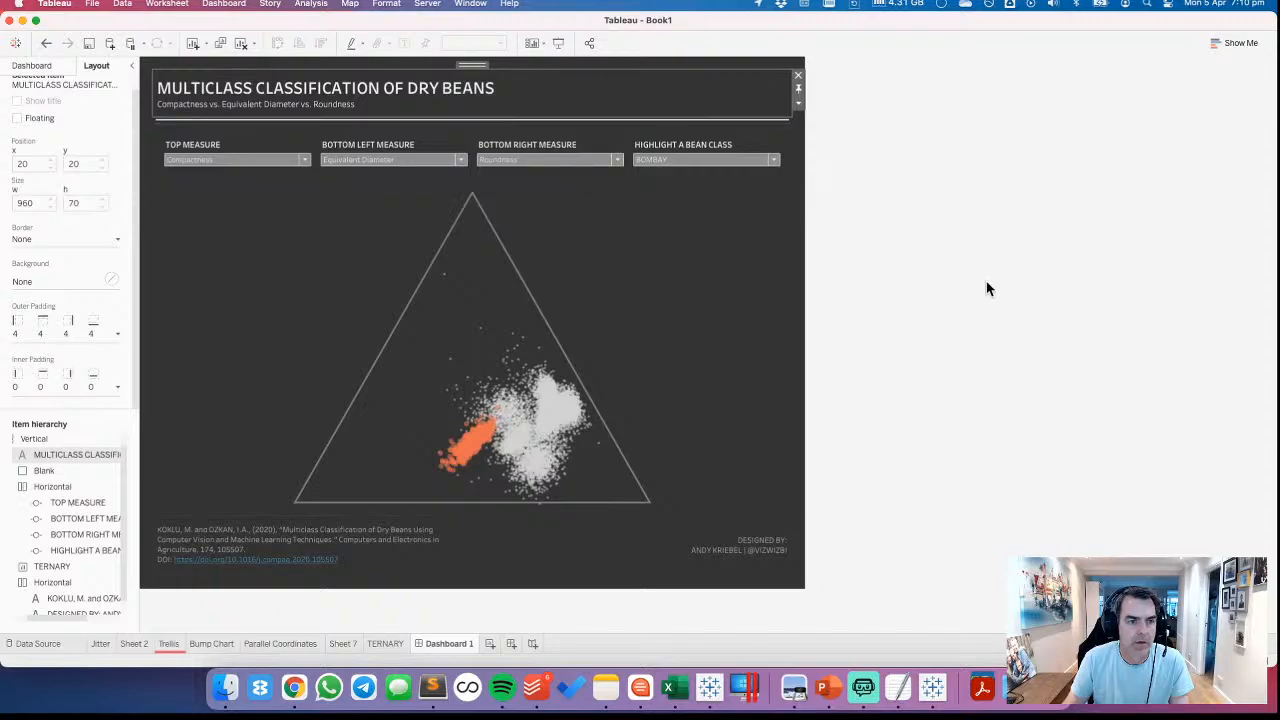
left_click(987, 282)
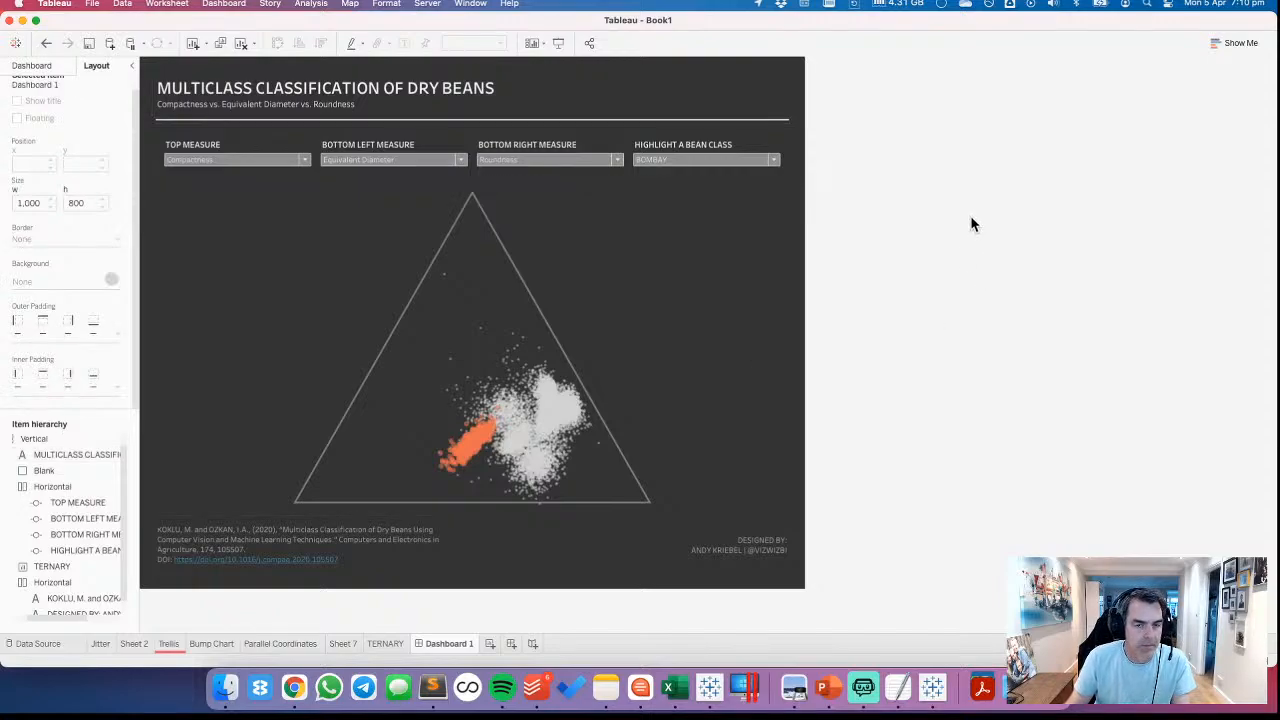
Set the outer padding of the horizontal container holding the four controls to 10 on all sides
left_click(245, 140)
left_click(42, 333)
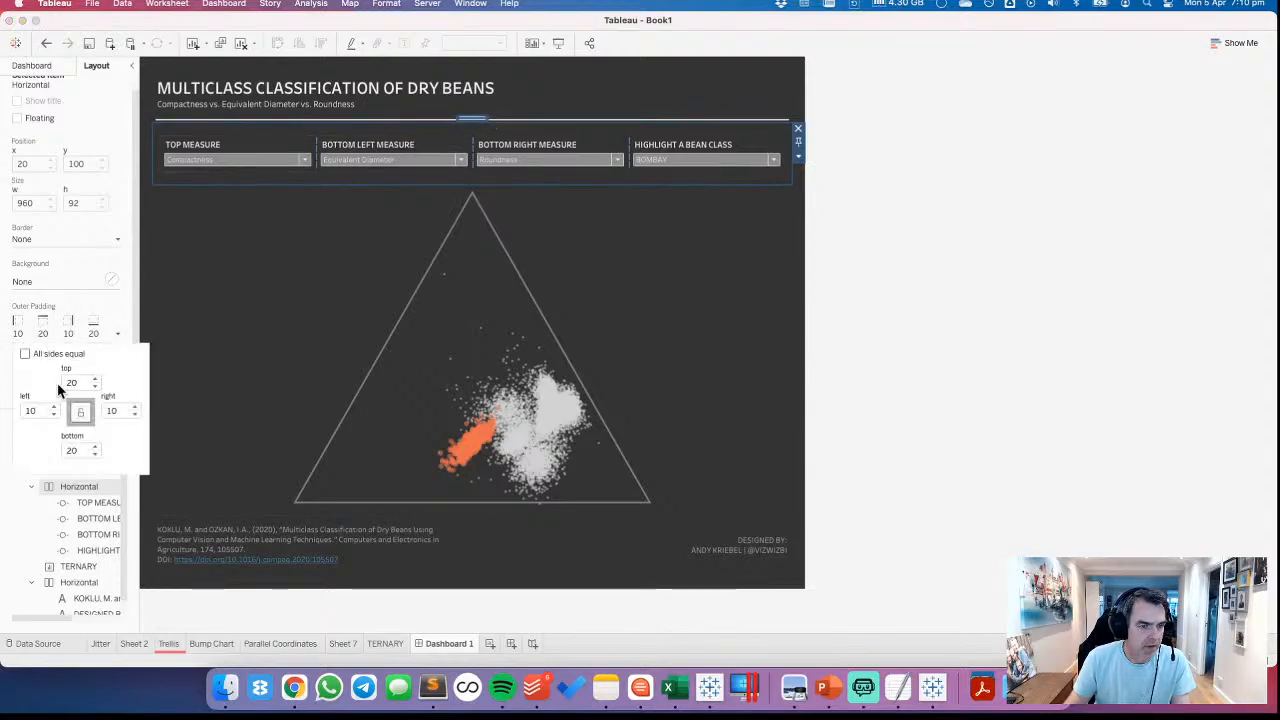
left_click(25, 355)
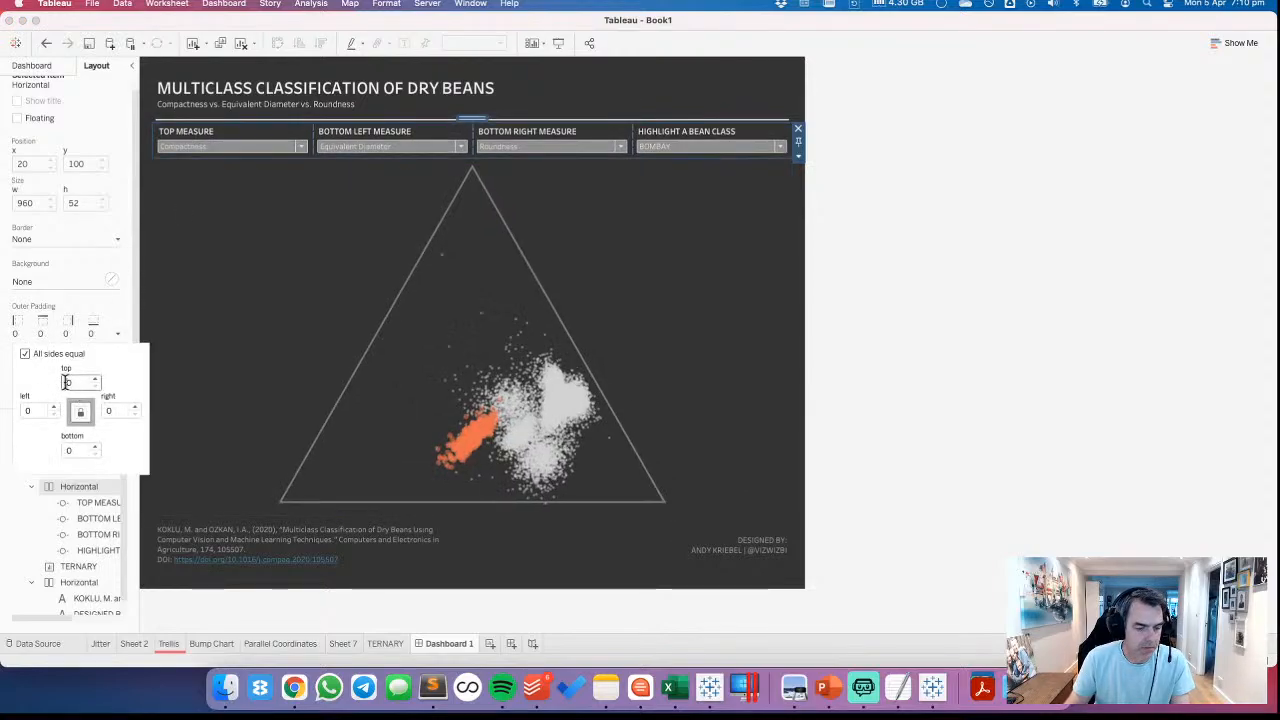
left_click(1066, 203)
Add a blank object between the controls row and the ternary chart and set its height to 10 pixels
left_click(32, 65)
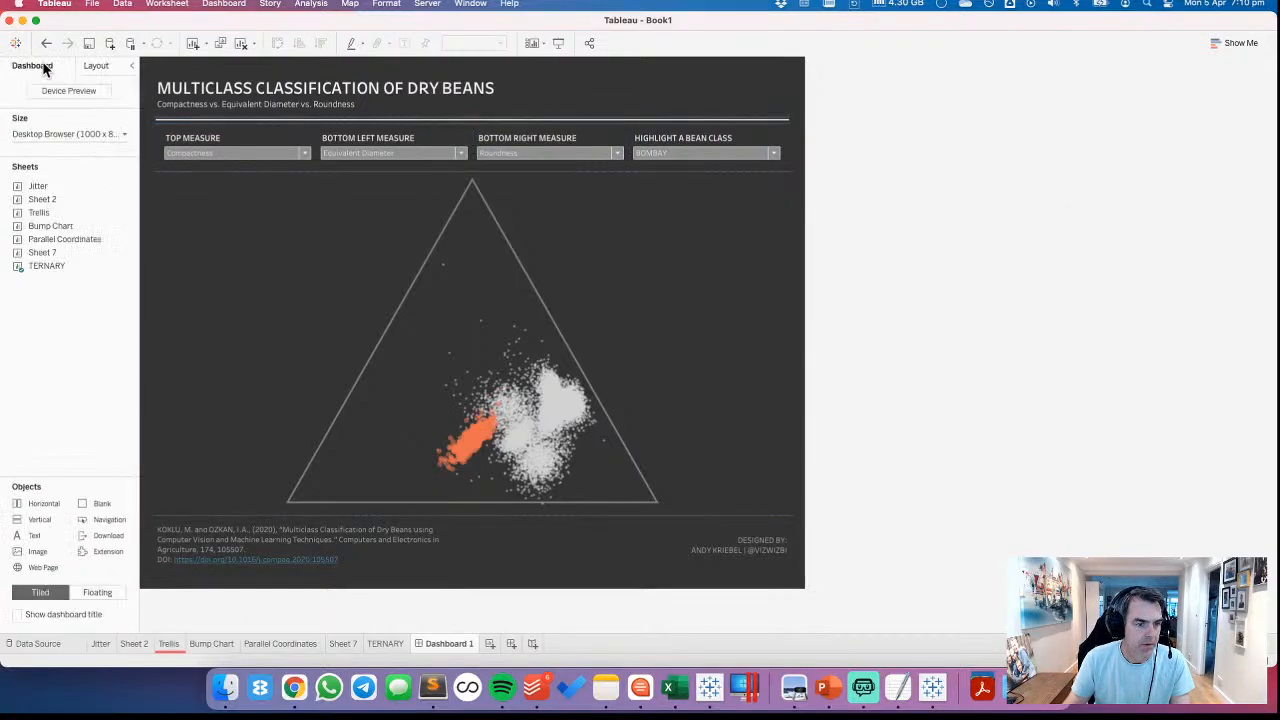
left_click_drag(40, 519, 310, 212)
left_click(798, 204)
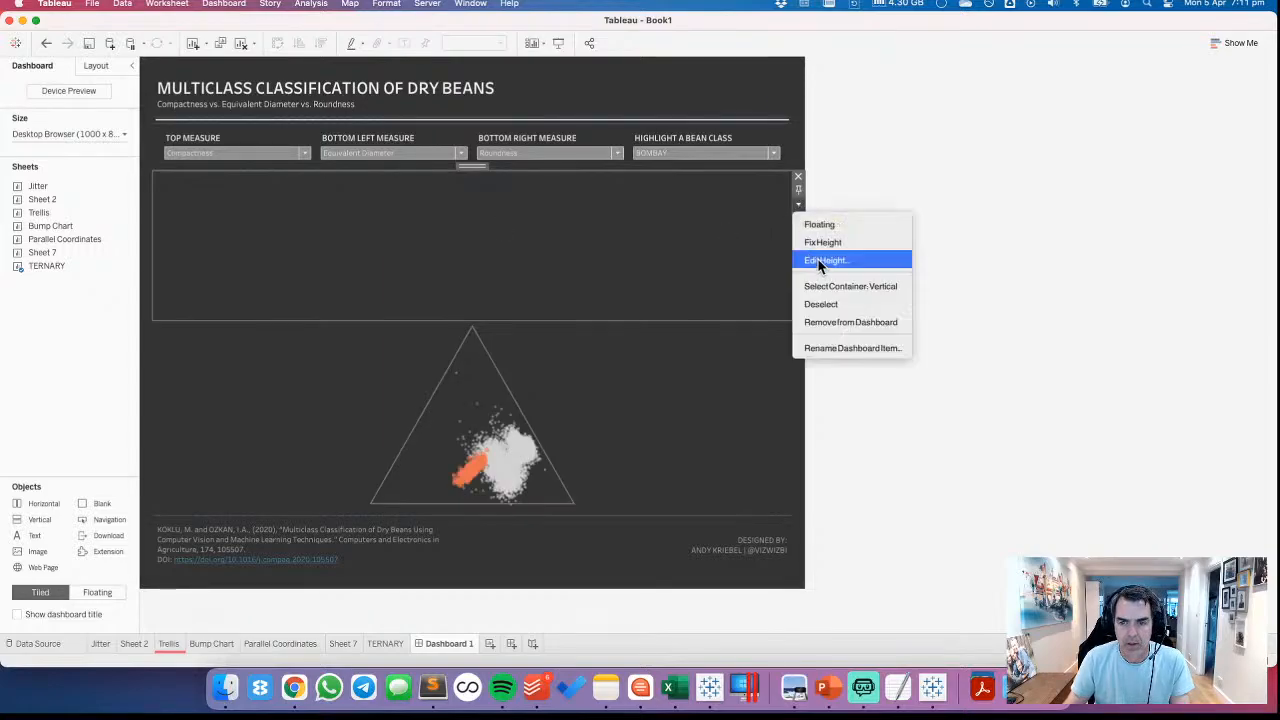
left_click(818, 260)
type("10")
key("Return")
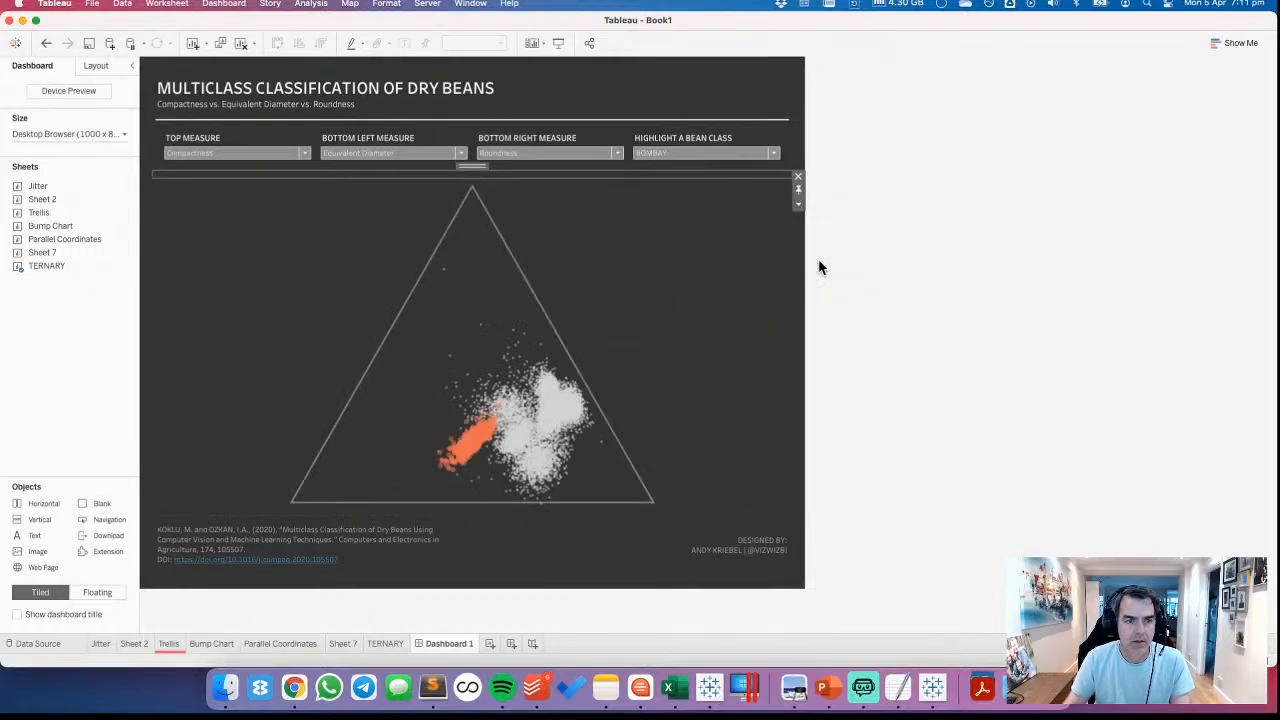
Set the background of the blank divider above the ternary chart to the lightest grey
left_click(92, 66)
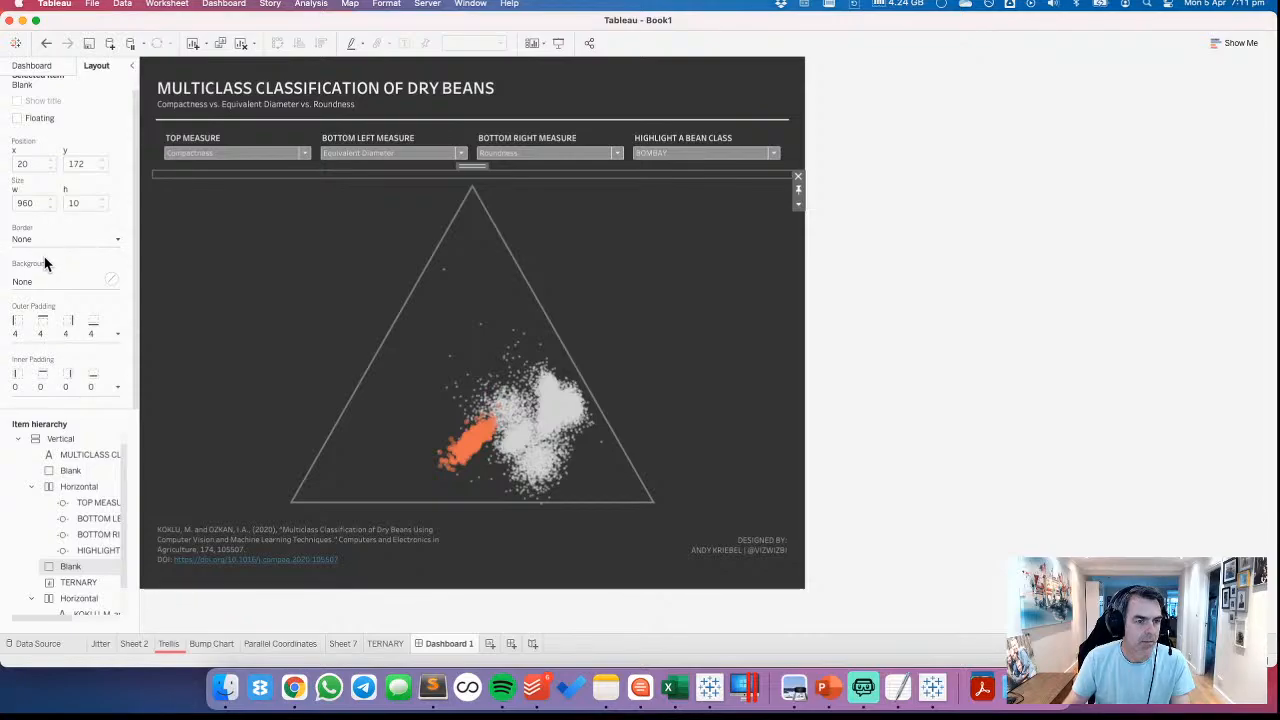
left_click(46, 282)
left_click(39, 342)
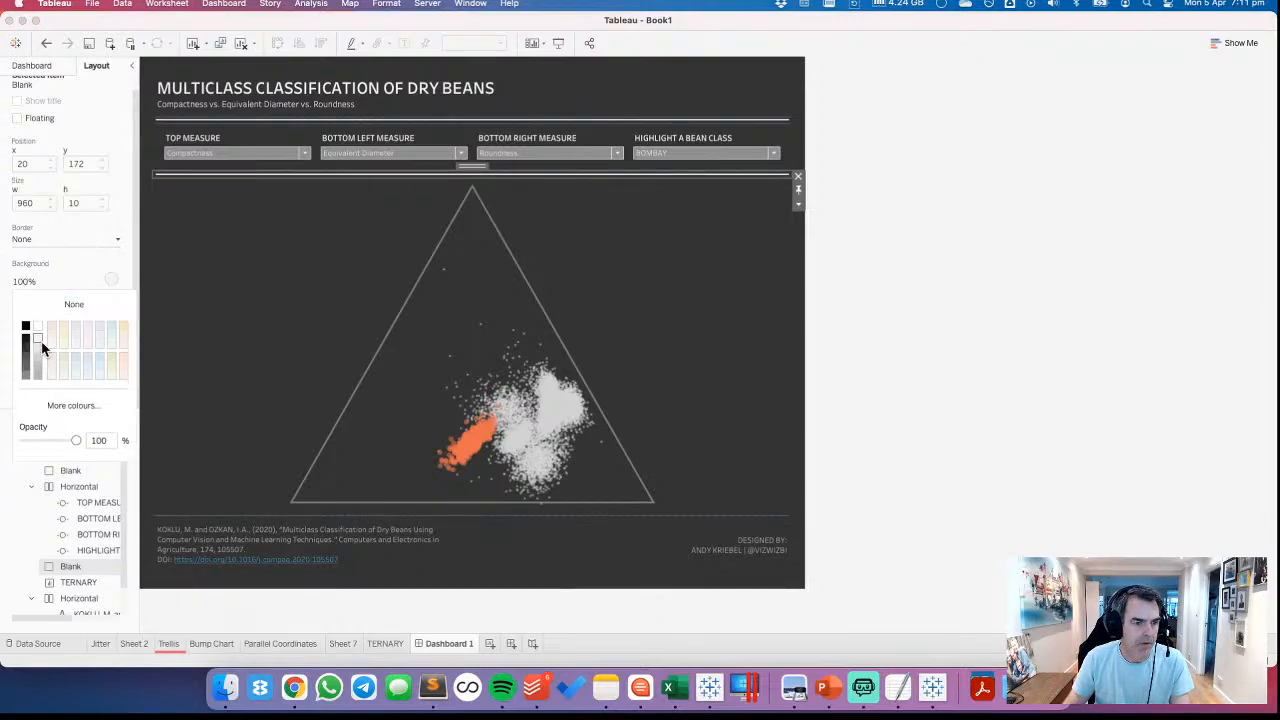
left_click(893, 287)
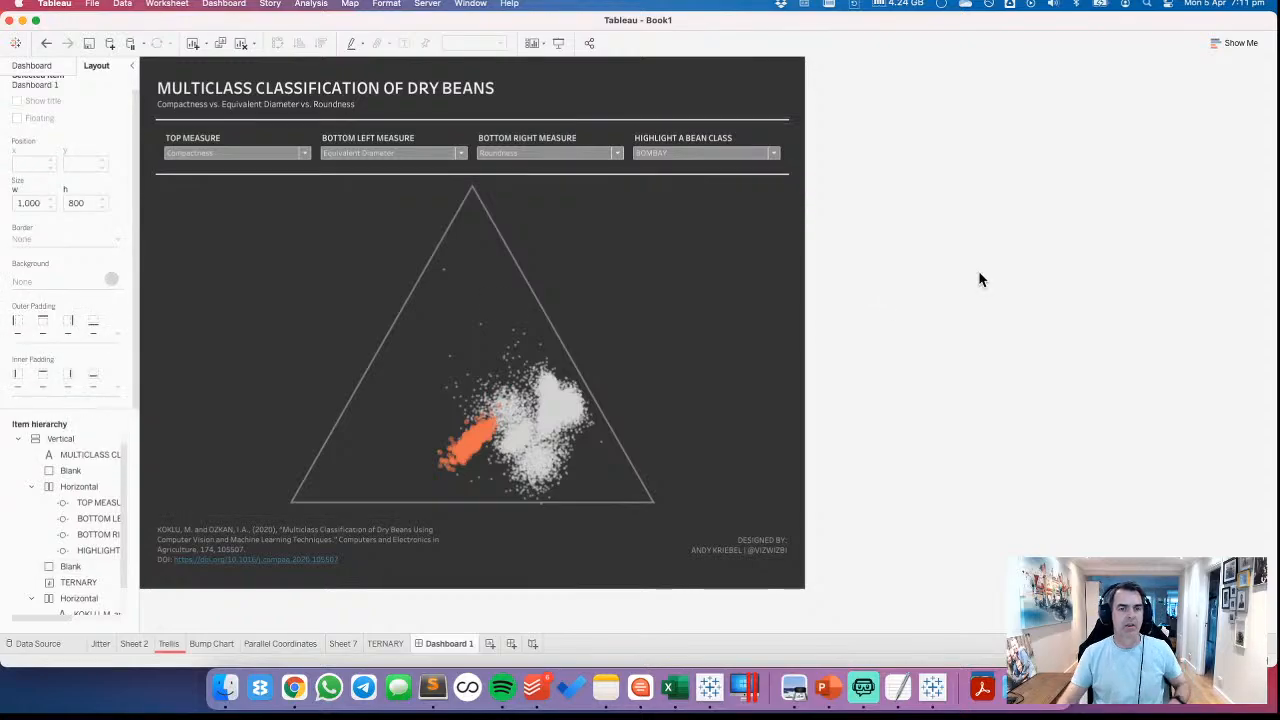
Set the TOP MEASURE control's outer padding to 10 on all sides
left_click(273, 137)
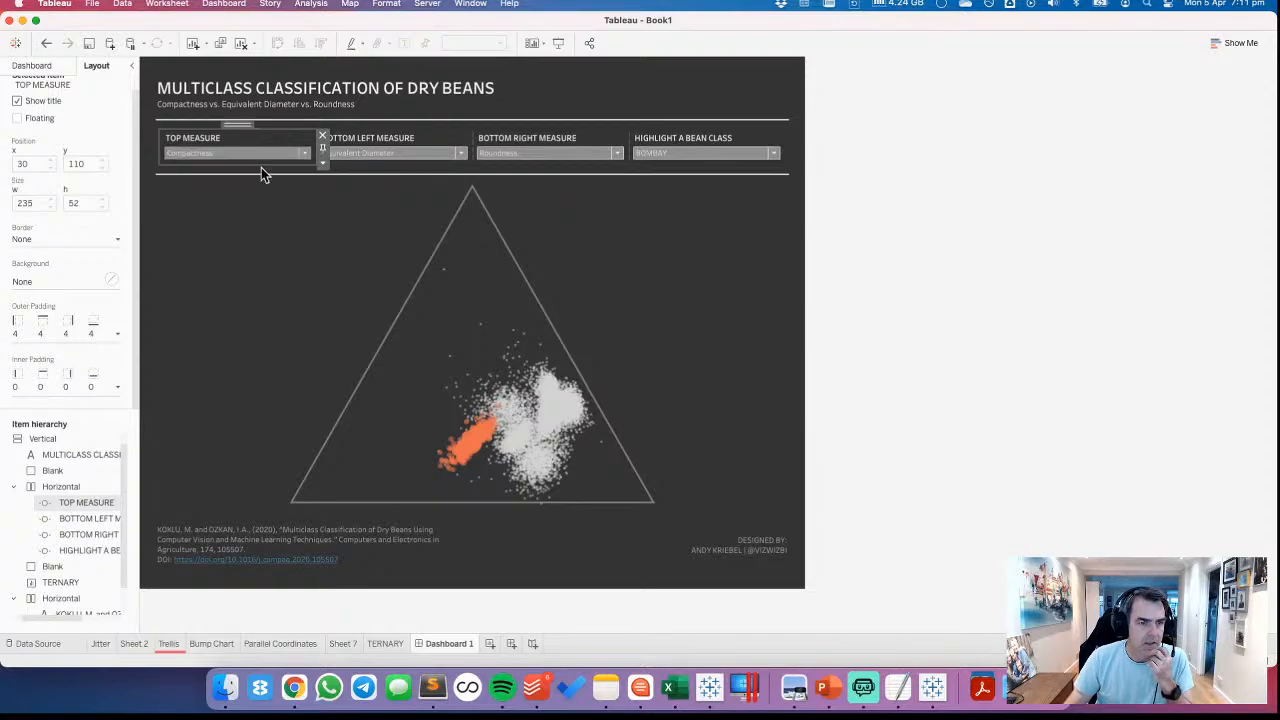
left_click(117, 334)
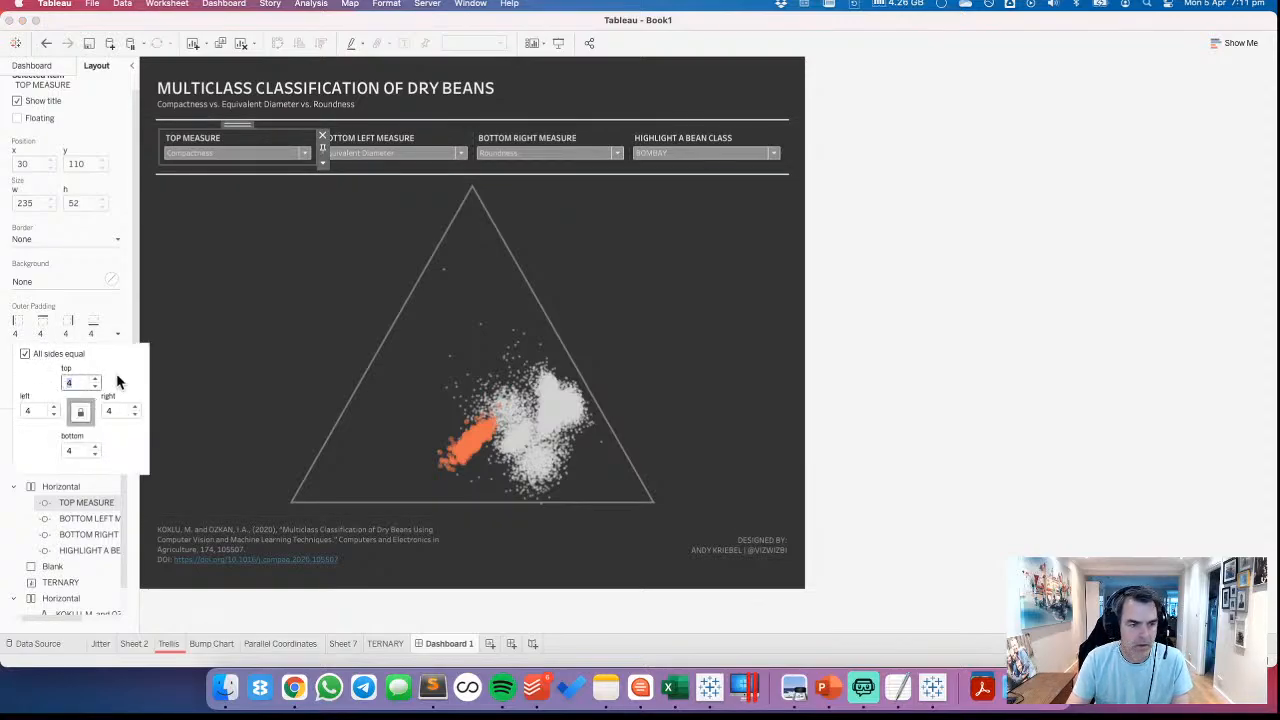
type("10")
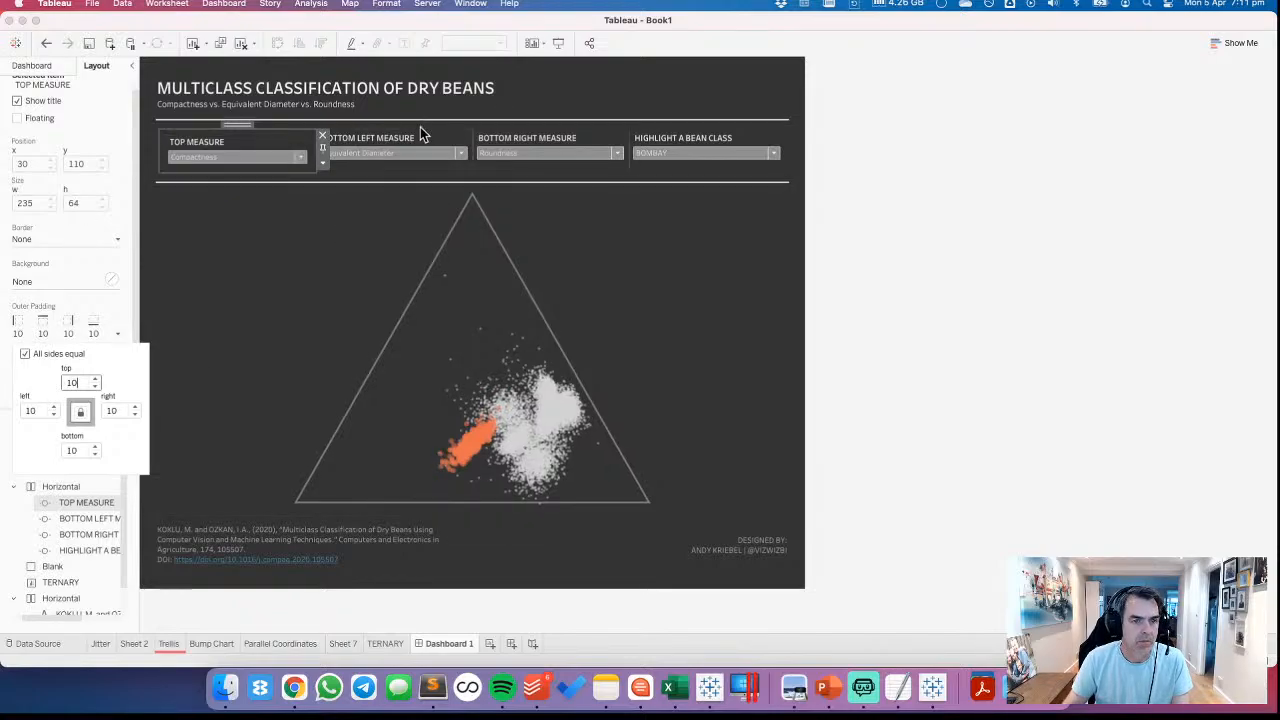
Set the outer padding of the BOTTOM LEFT MEASURE and BOTTOM RIGHT MEASURE controls to 10 on all sides
left_click(414, 137)
left_click(47, 330)
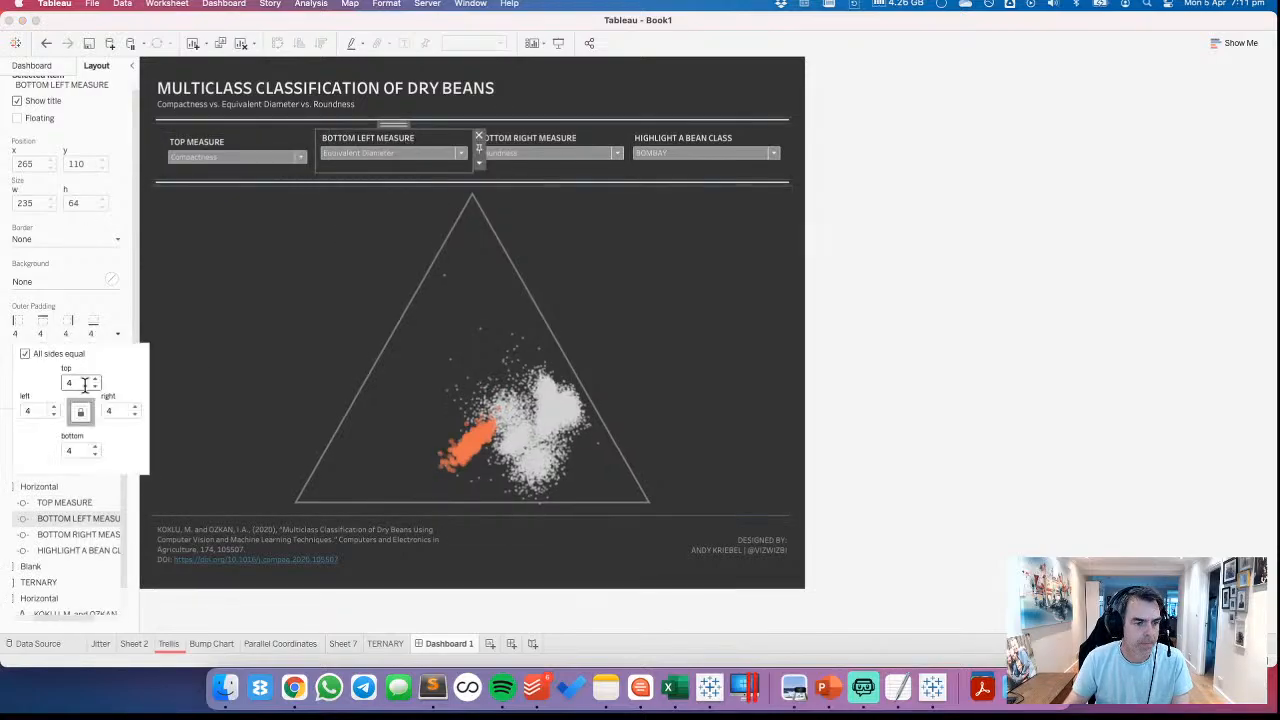
type("10")
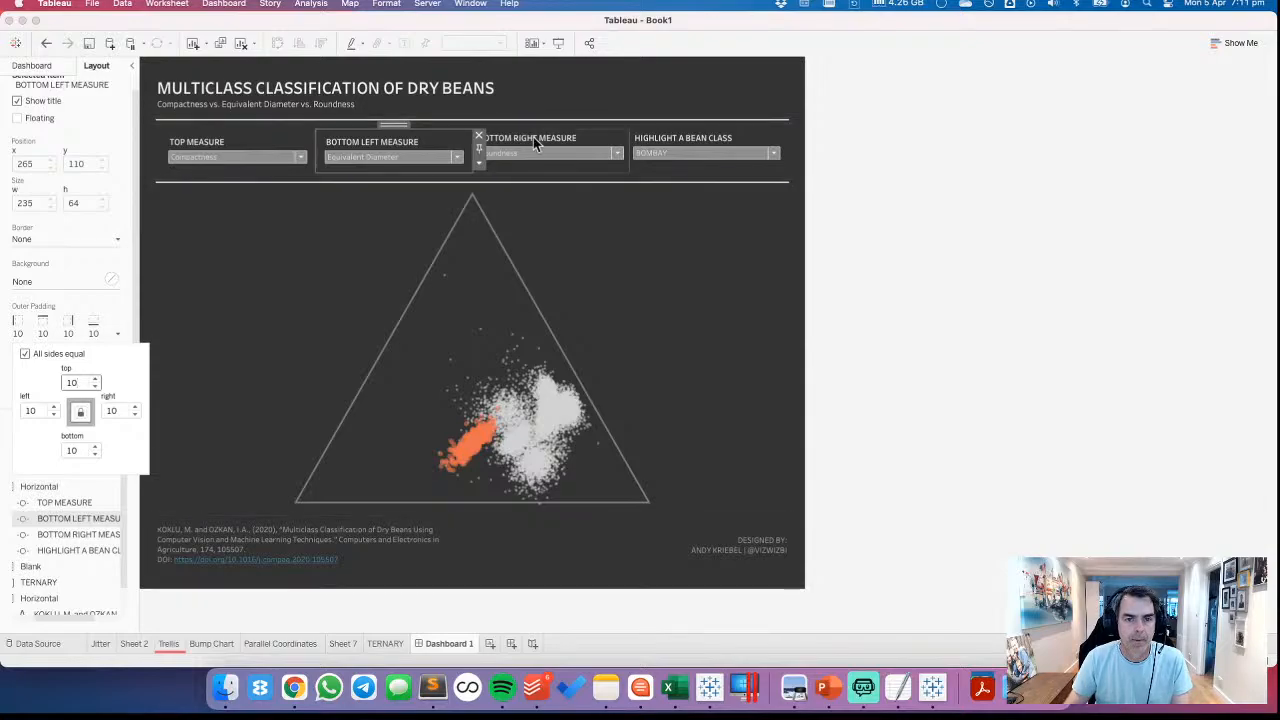
left_click(533, 137)
left_click(73, 333)
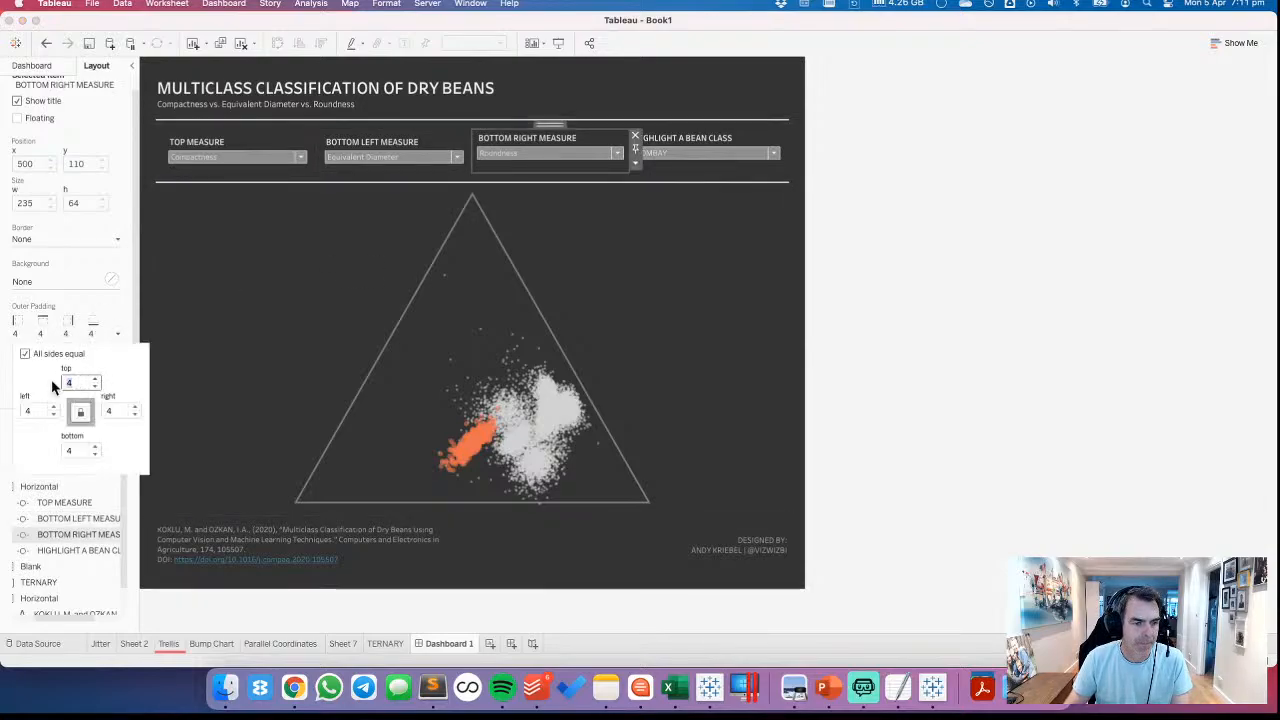
type("10")
Set the HIGHLIGHT A BEAN CLASS control's outer padding to 10 on all sides and deselect it
left_click(690, 140)
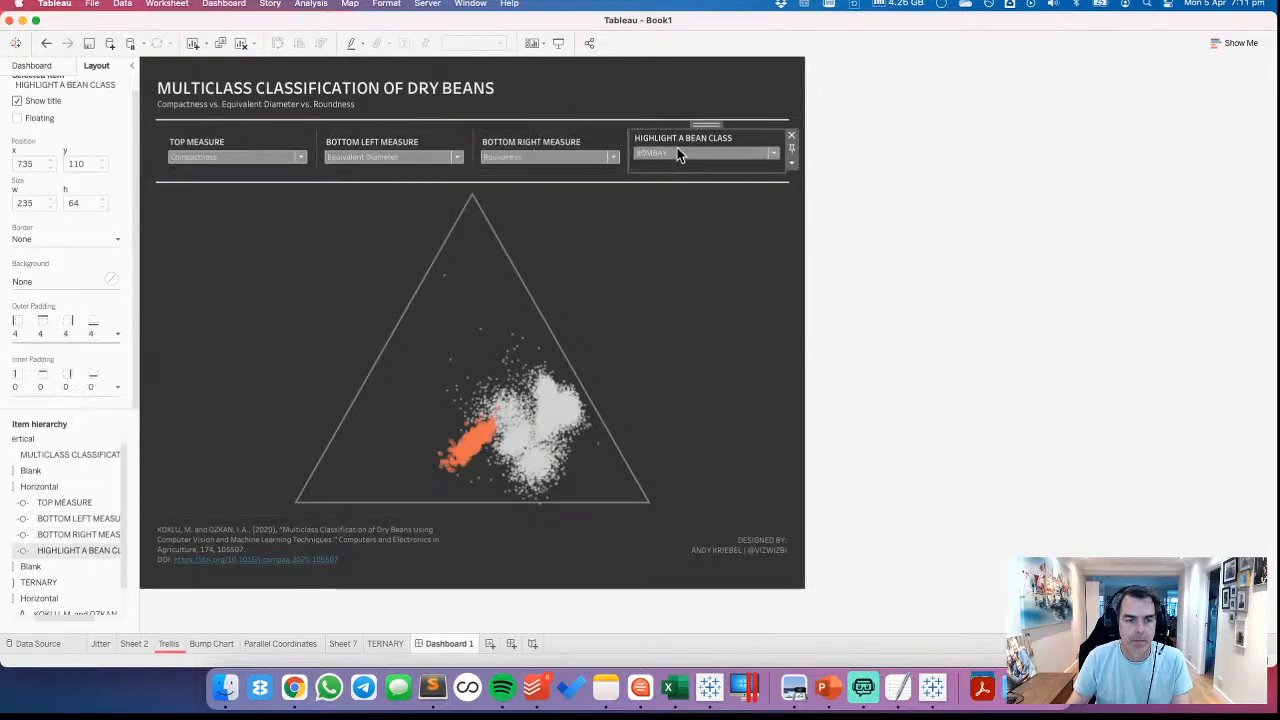
left_click(82, 333)
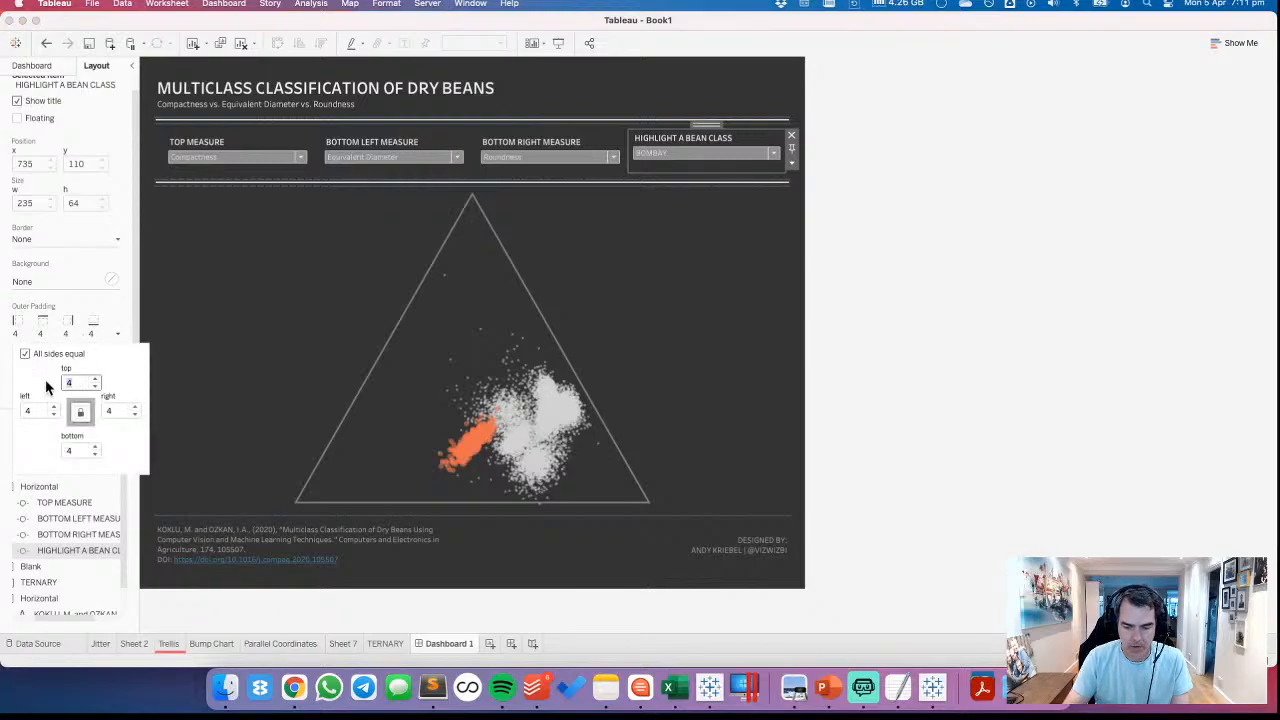
type("10")
left_click(940, 289)
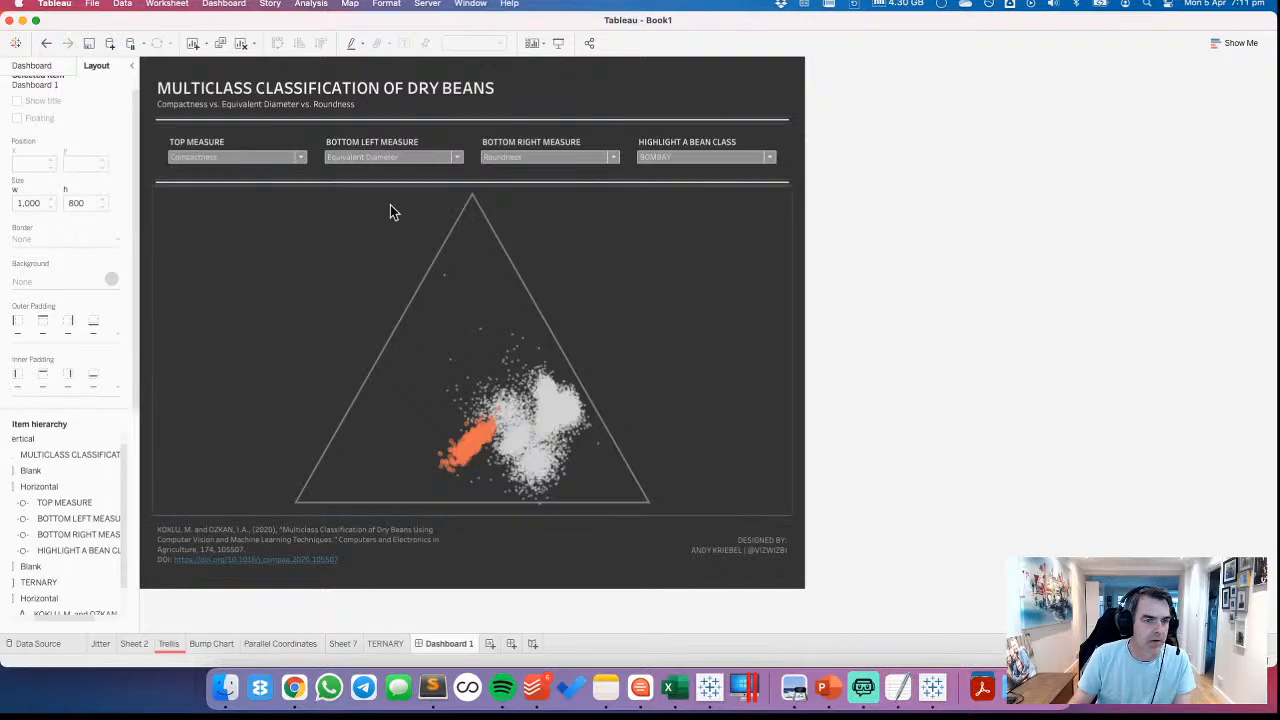
Set the outer padding of the horizontal container holding the four controls to 0 on all sides
left_click(322, 133)
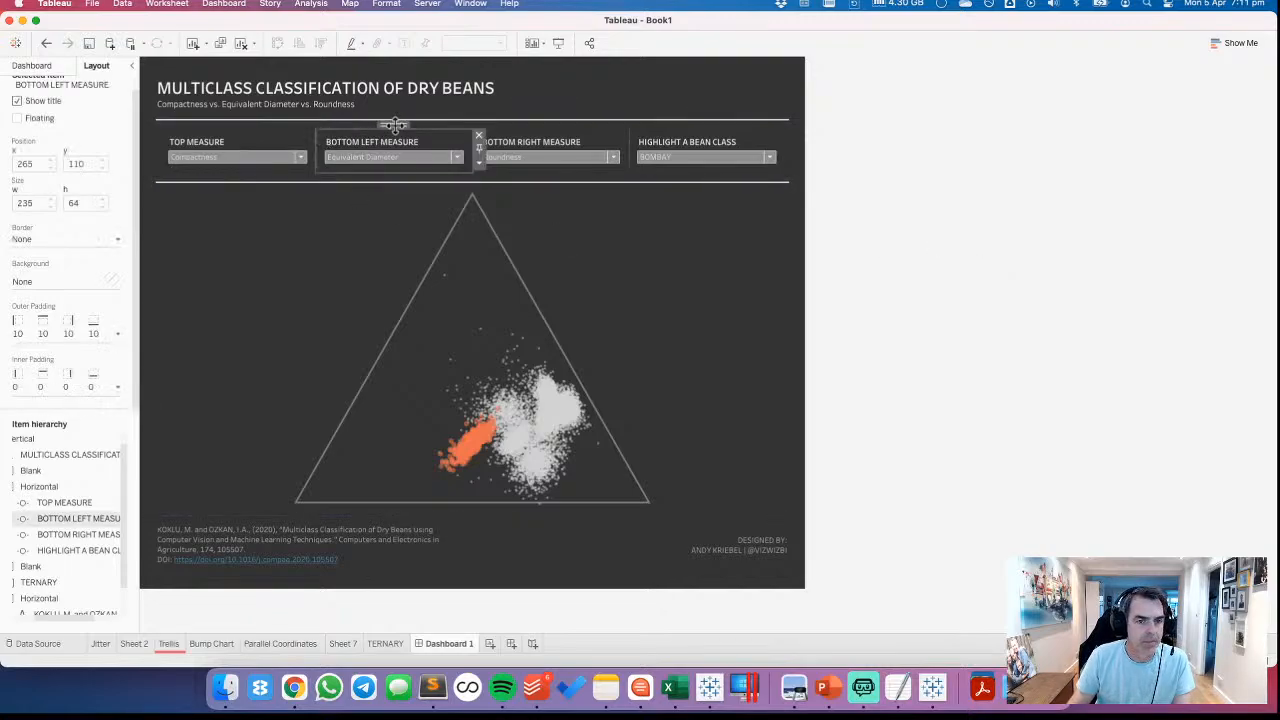
double_click(395, 125)
left_click(43, 332)
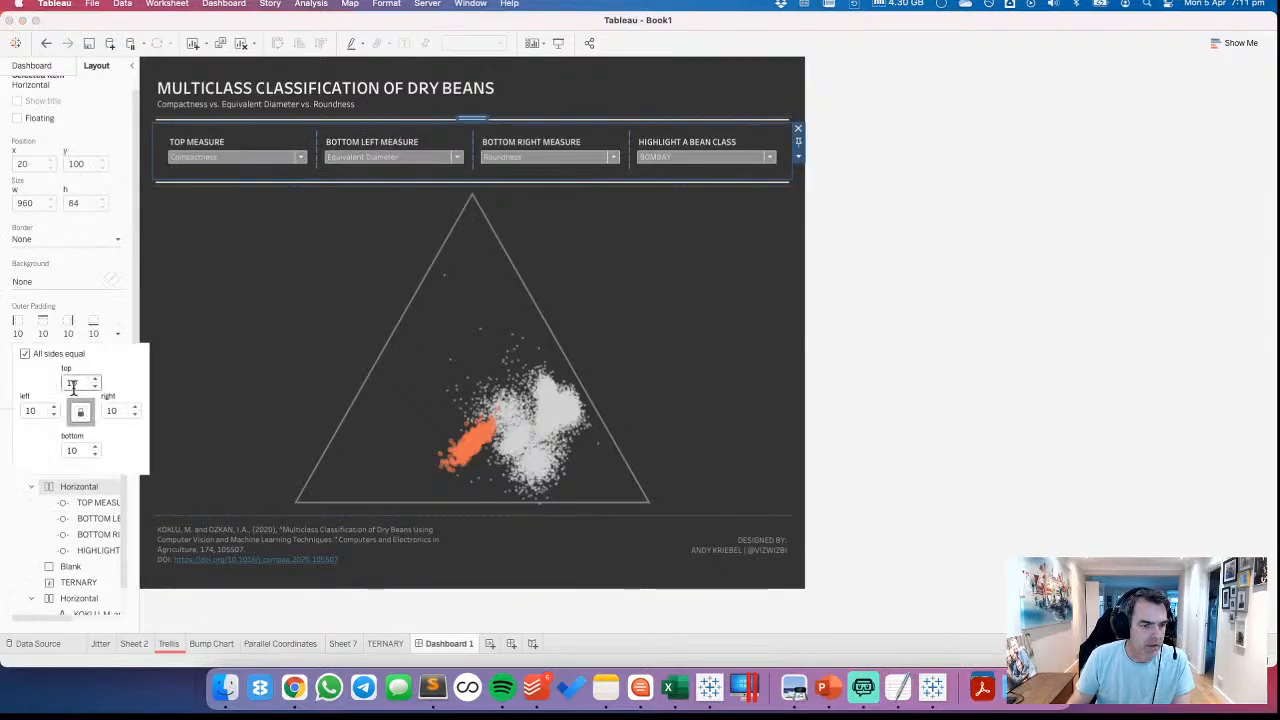
type("0")
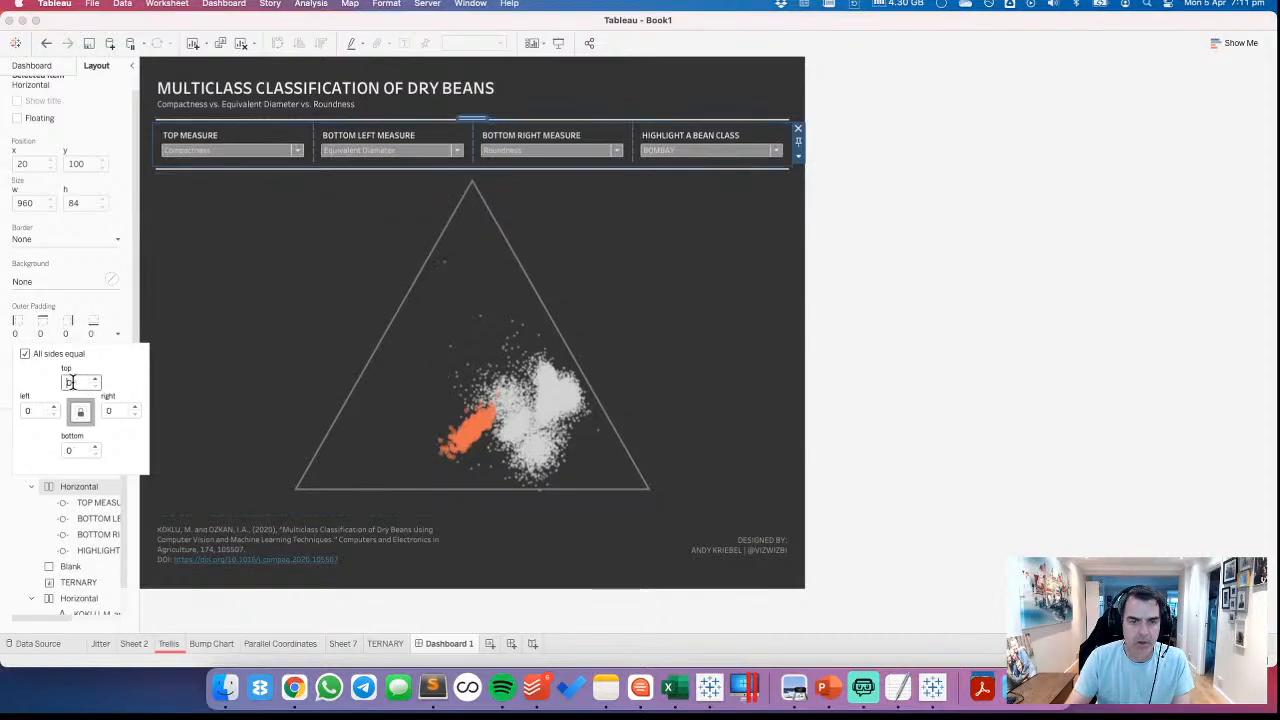
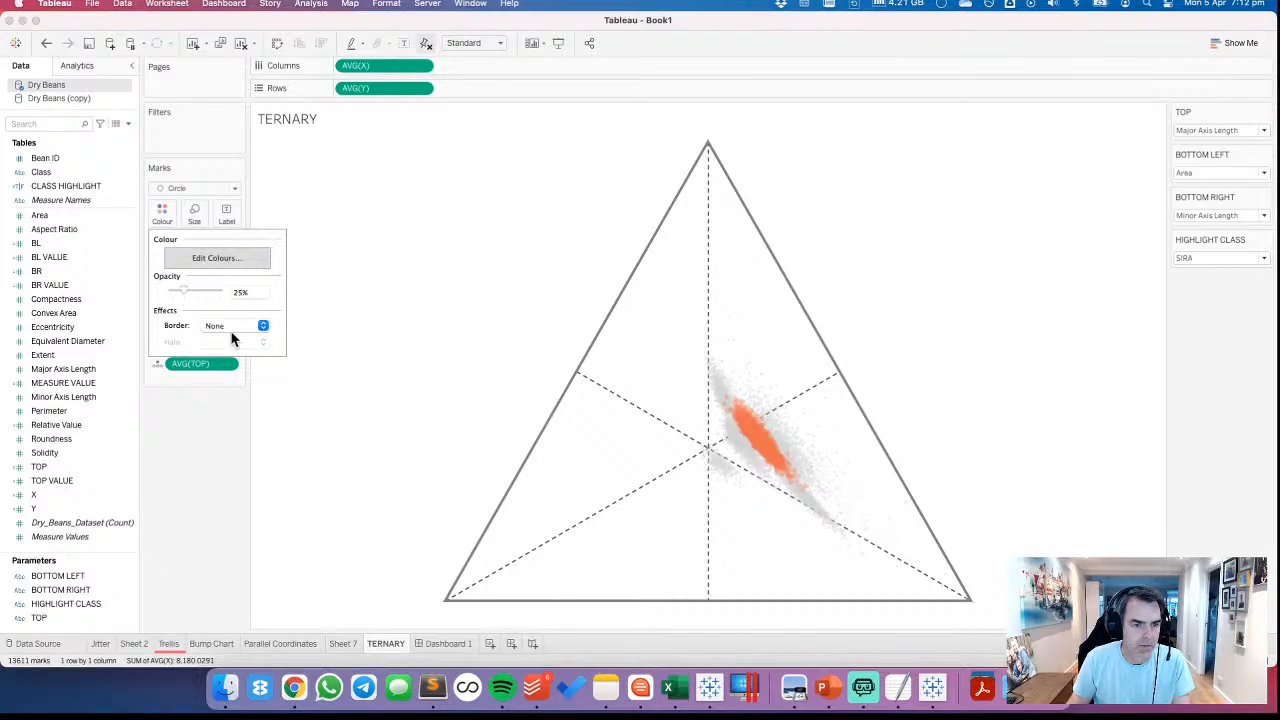
Return to Dashboard 1 and reduce its fixed width to 900 px
left_click(446, 644)
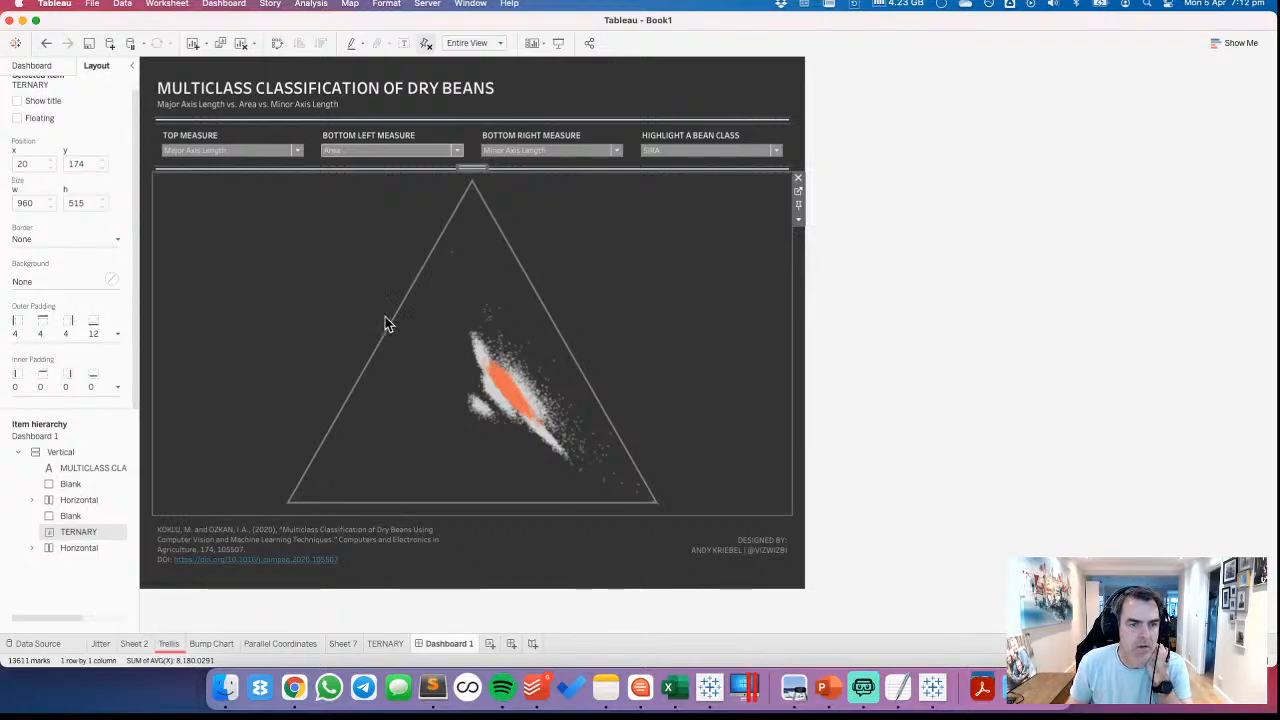
left_click(36, 66)
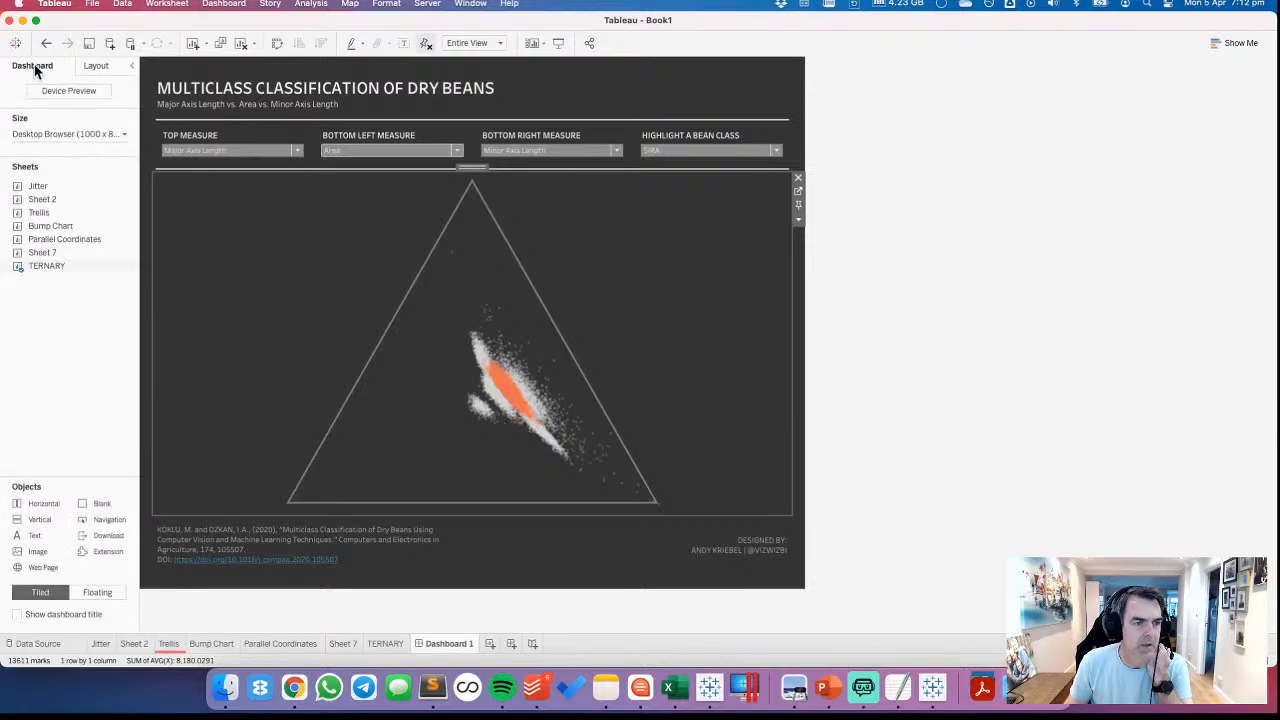
left_click(46, 138)
left_click(69, 218)
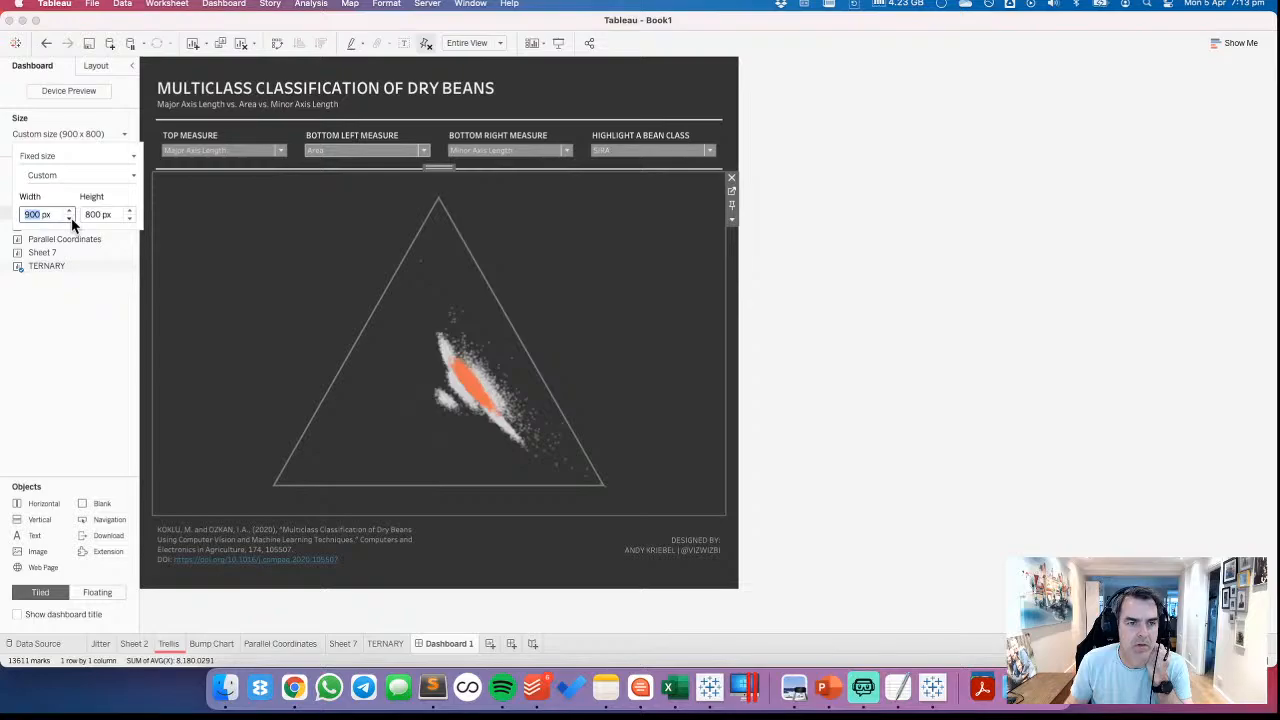
left_click(1054, 277)
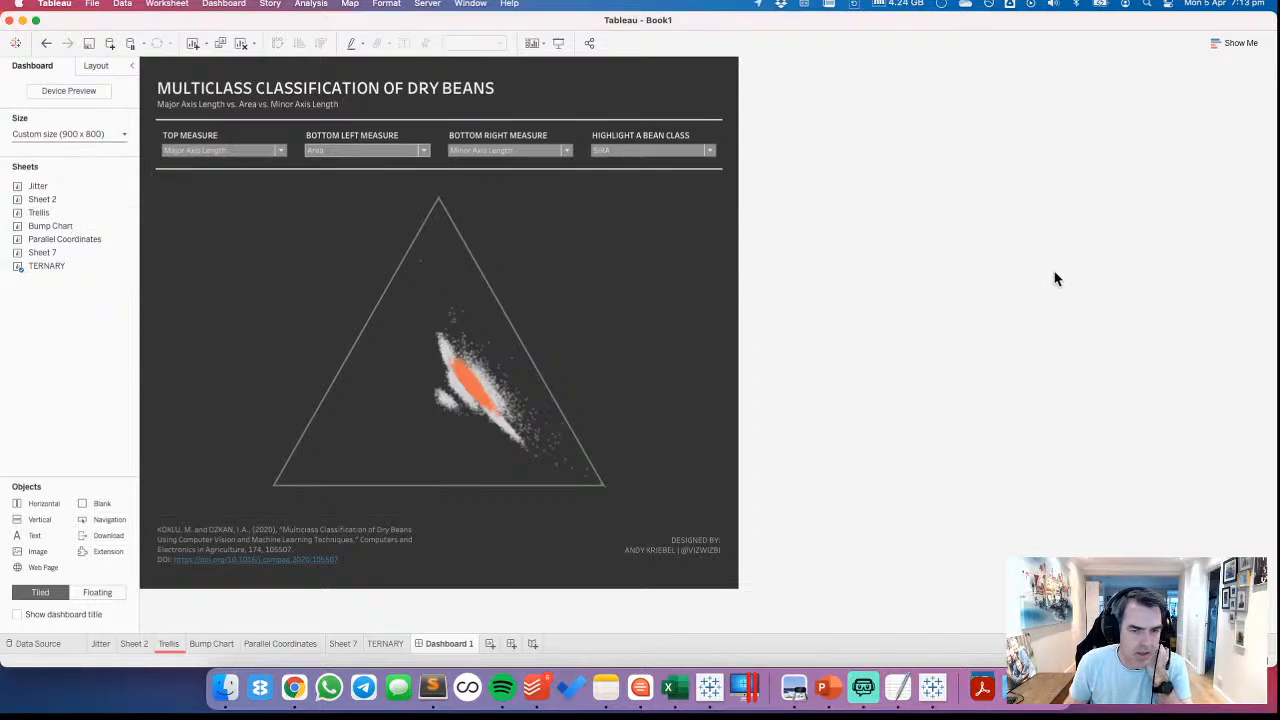
Set the ternary chart's outer padding to 0 on all sides of its dashboard frame
left_click(628, 250)
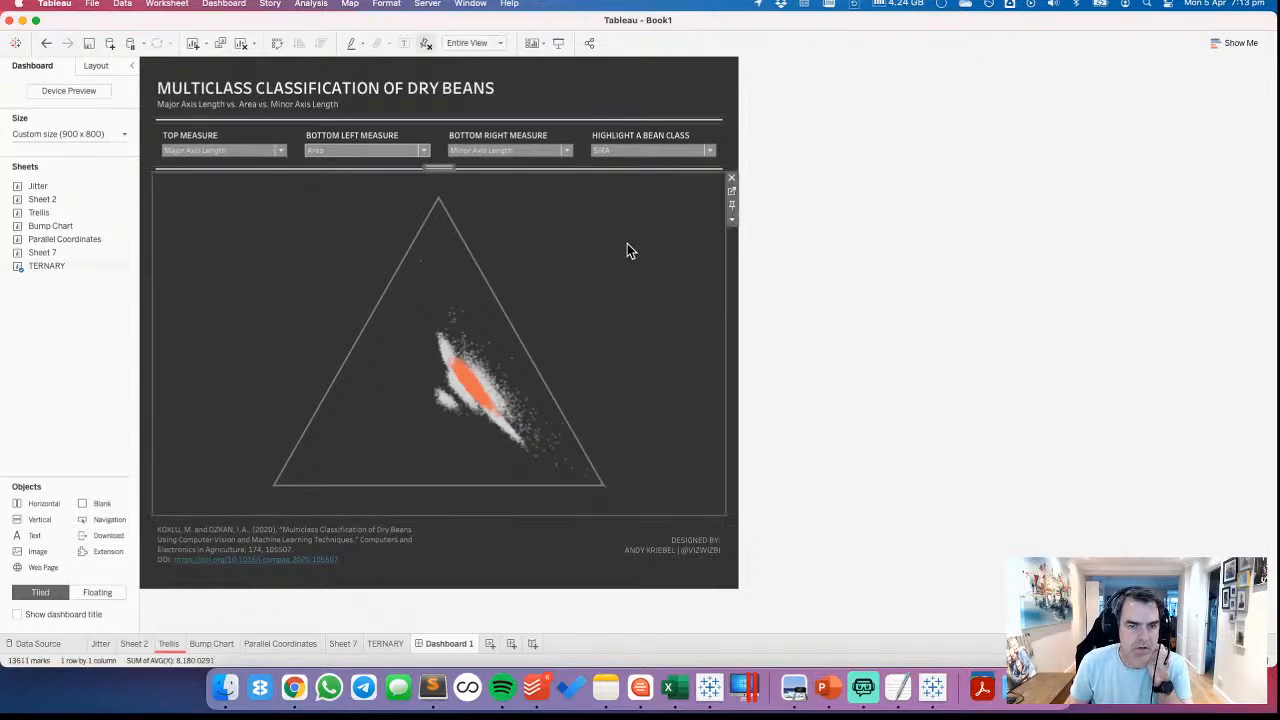
left_click(99, 66)
left_click(58, 338)
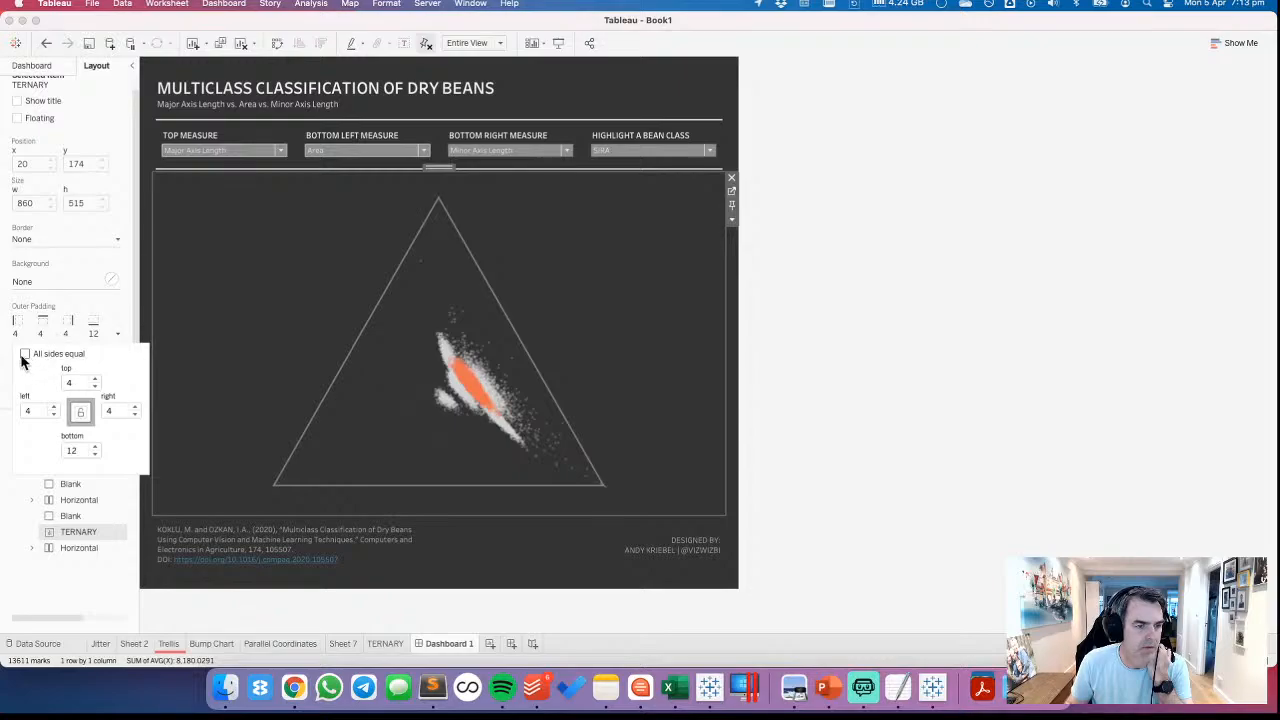
left_click(25, 354)
left_click(95, 387)
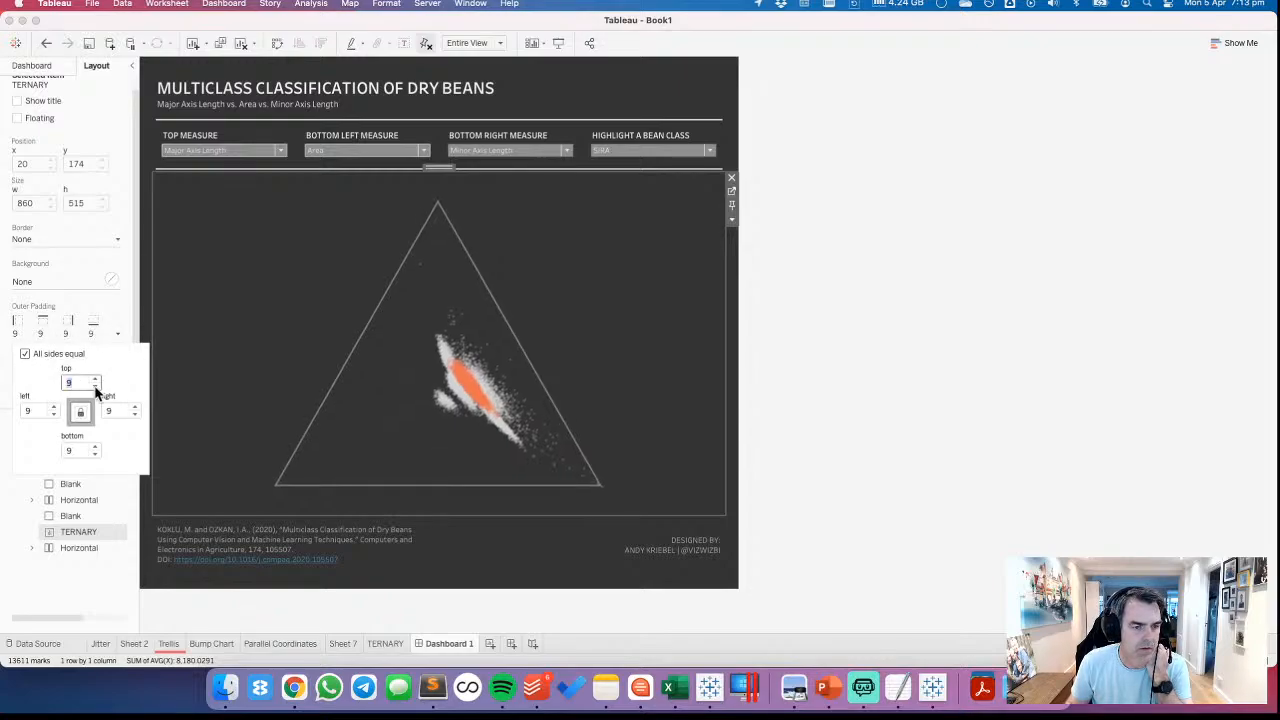
left_click(95, 387)
left_click(95, 387)
left_click(95, 387)
left_click(95, 387)
left_click(95, 387)
left_click(95, 387)
left_click(95, 387)
left_click(95, 387)
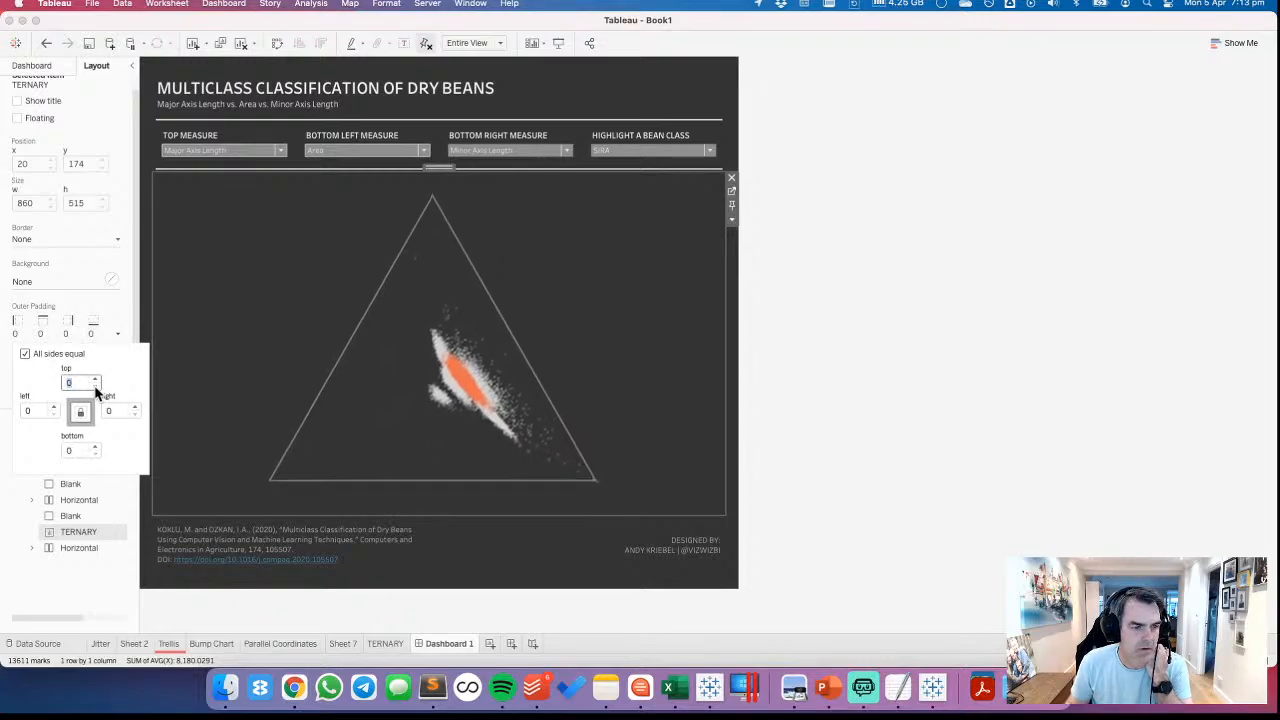
left_click(625, 345)
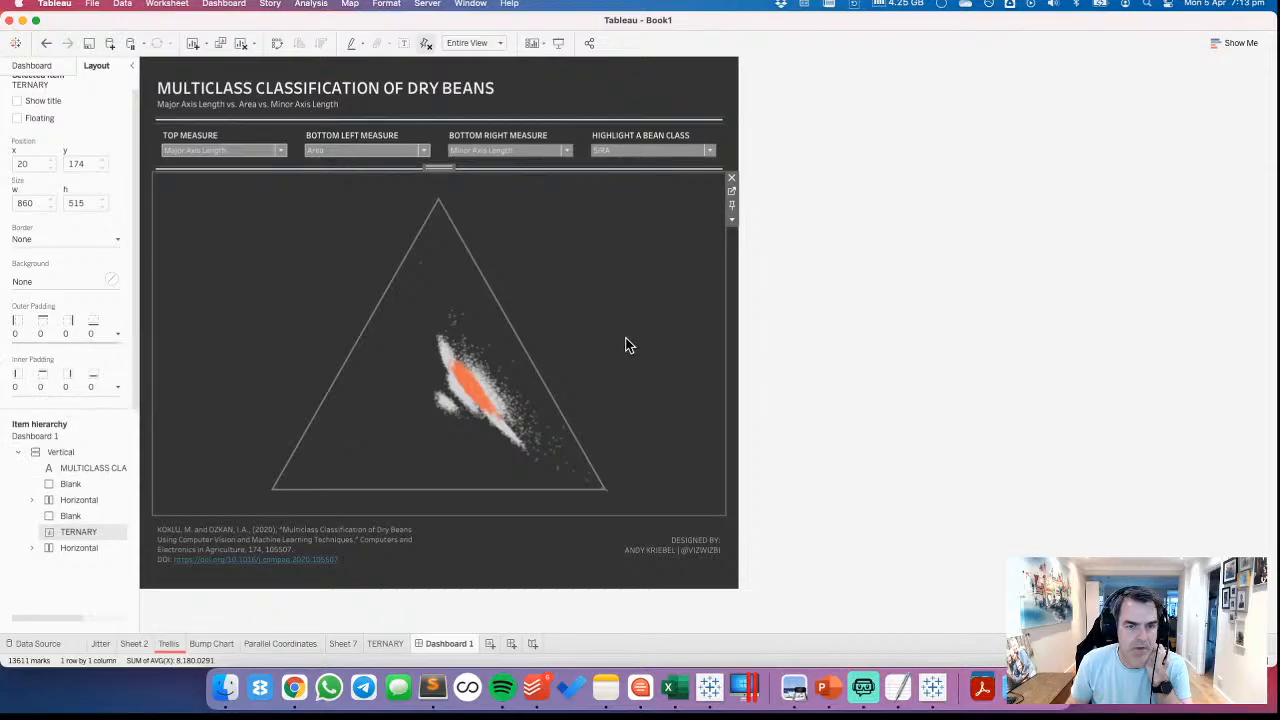
Try releasing the ternary chart's fixed axes on the dashboard, and undo the change
left_click(430, 42)
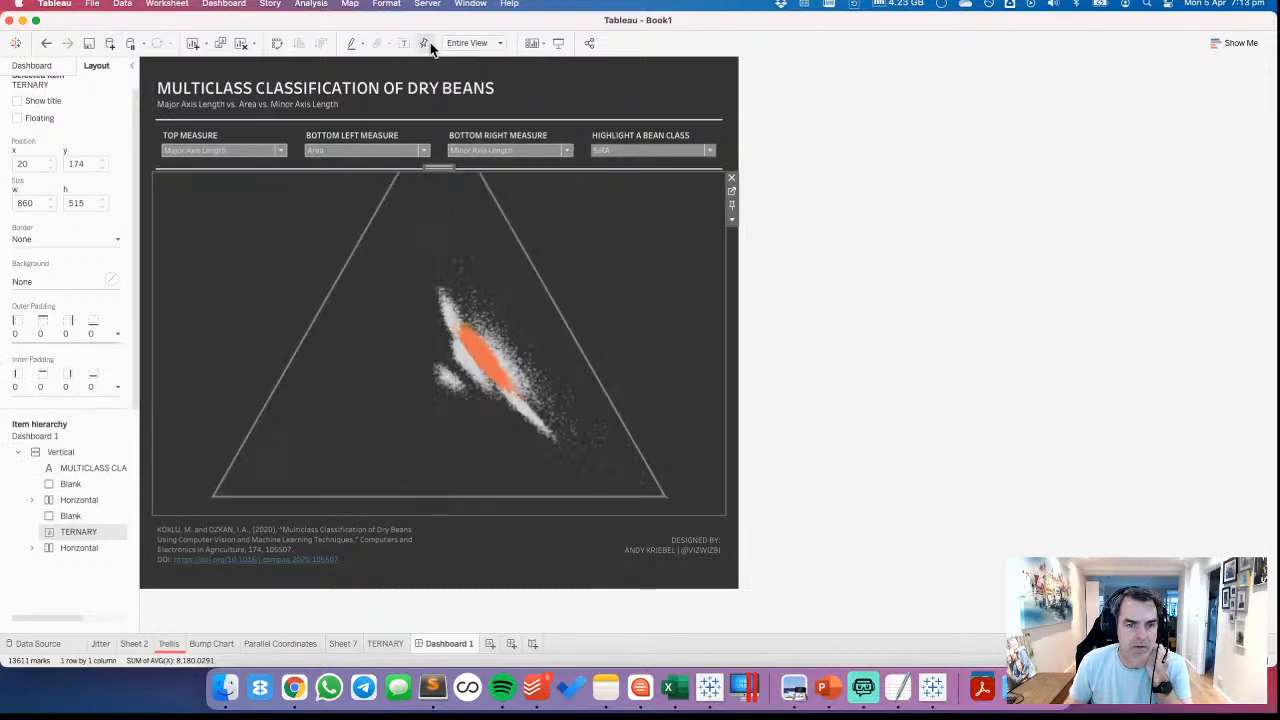
left_click(46, 44)
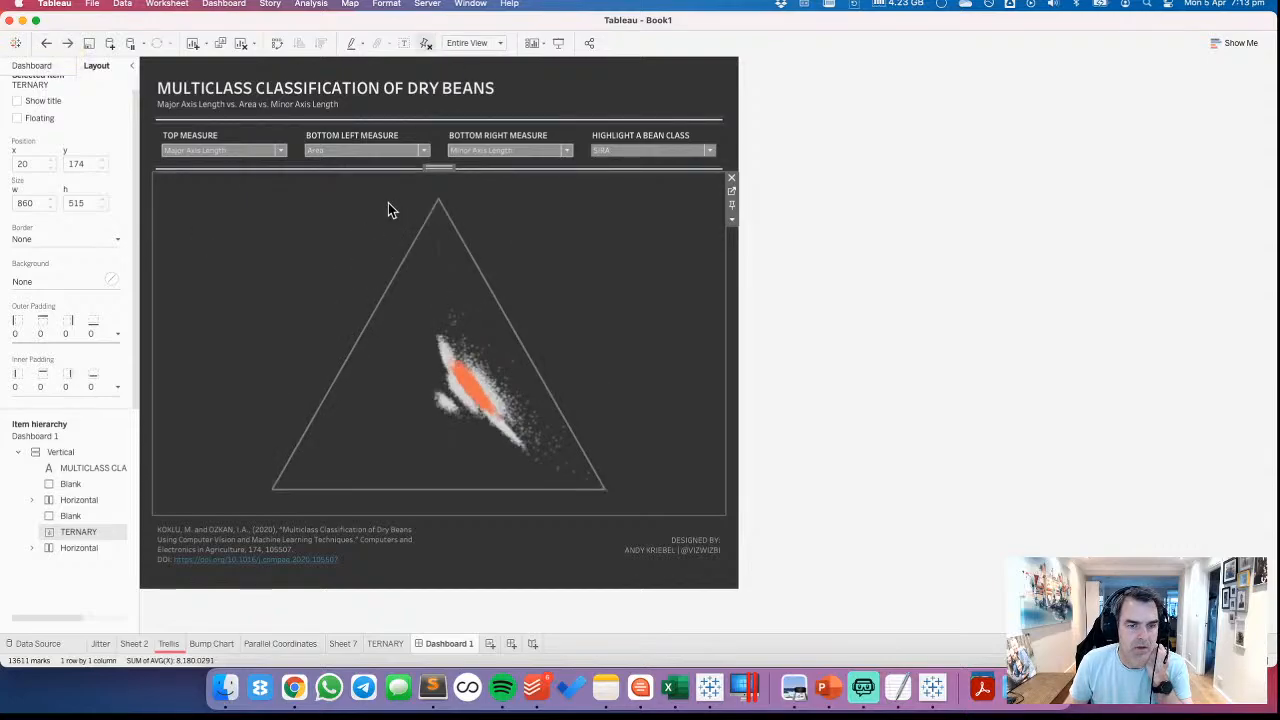
left_click(1052, 349)
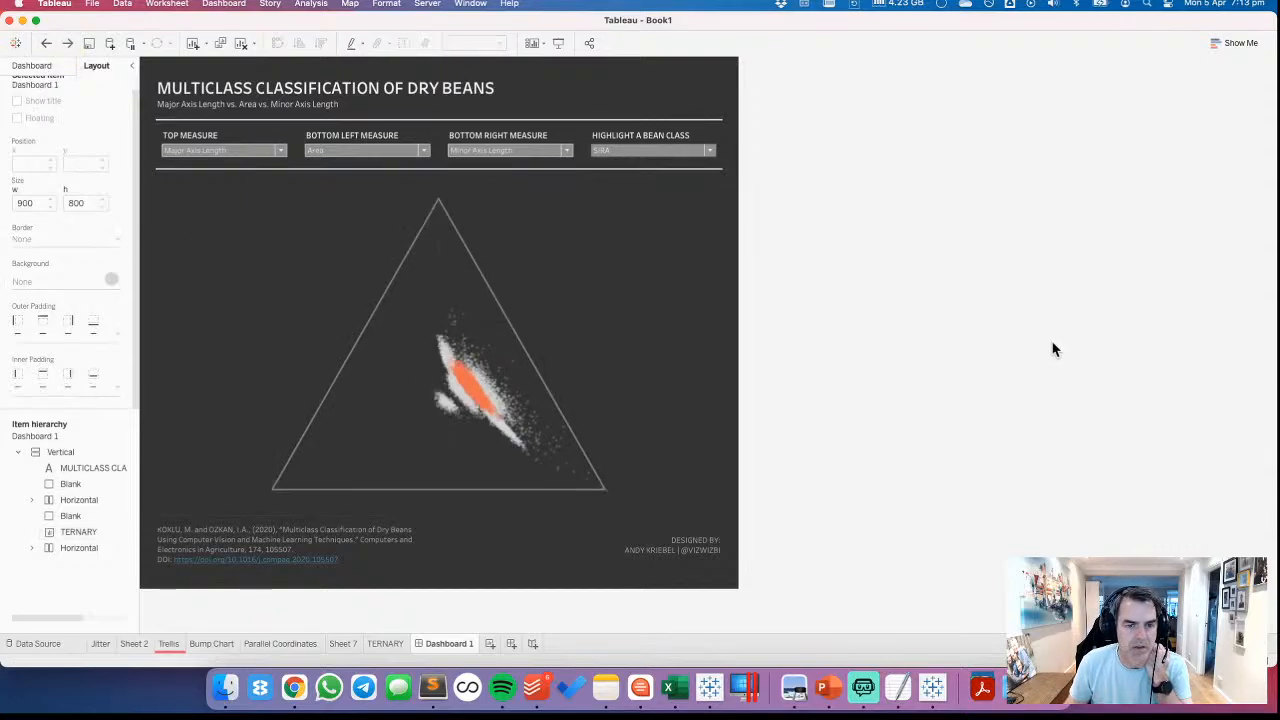
Show the axis headers for AVG(X) and AVG(Y) on the TERNARY sheet and return to Dashboard 1
left_click(674, 274)
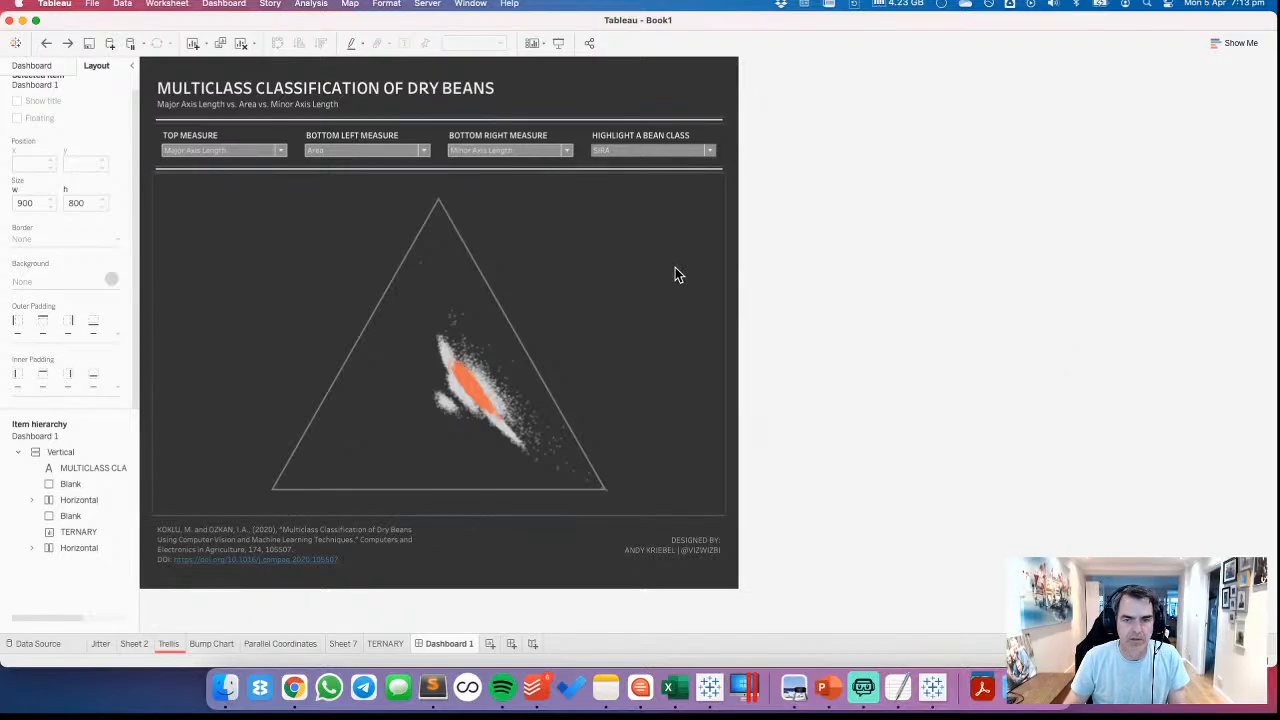
left_click(731, 190)
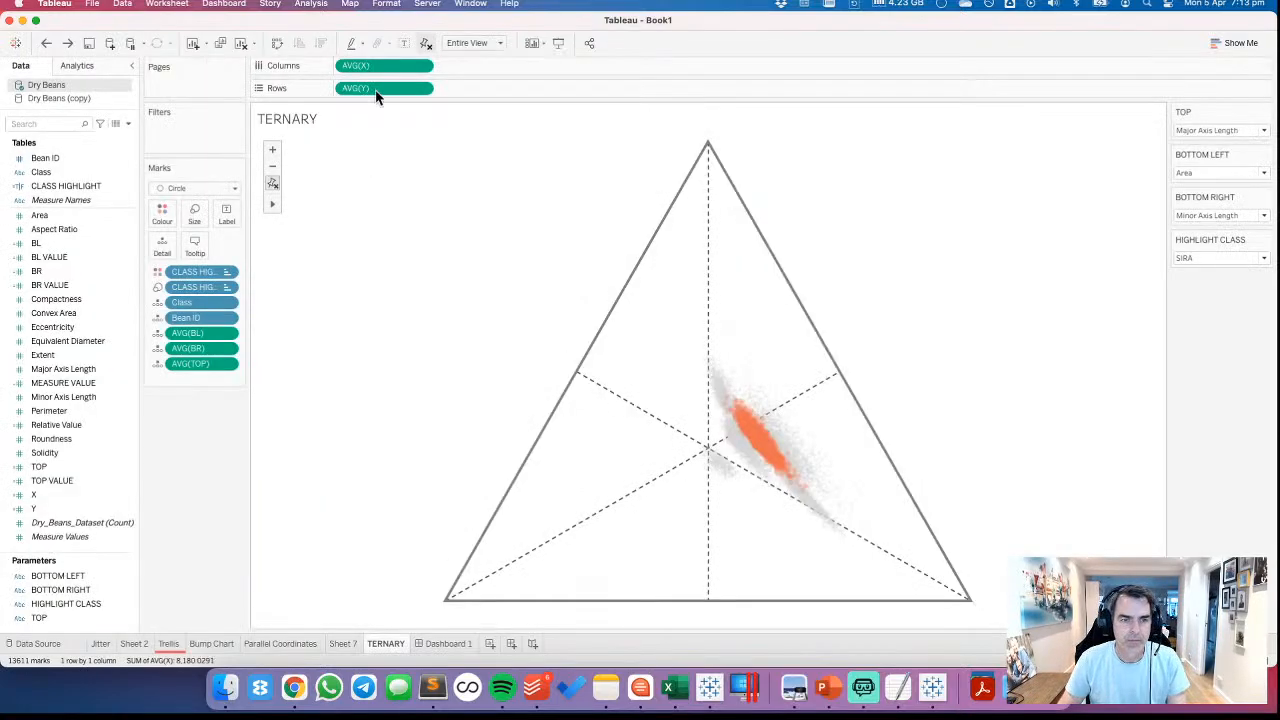
left_click(425, 67)
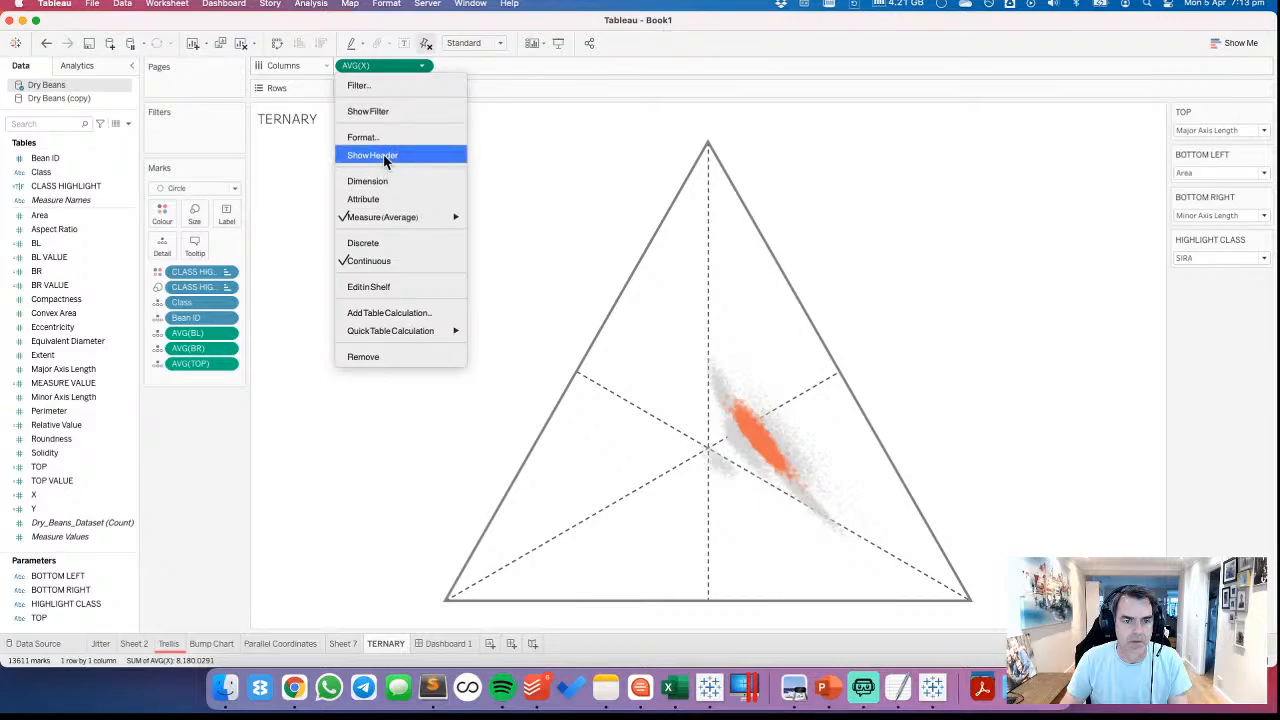
left_click(422, 89)
left_click(422, 88)
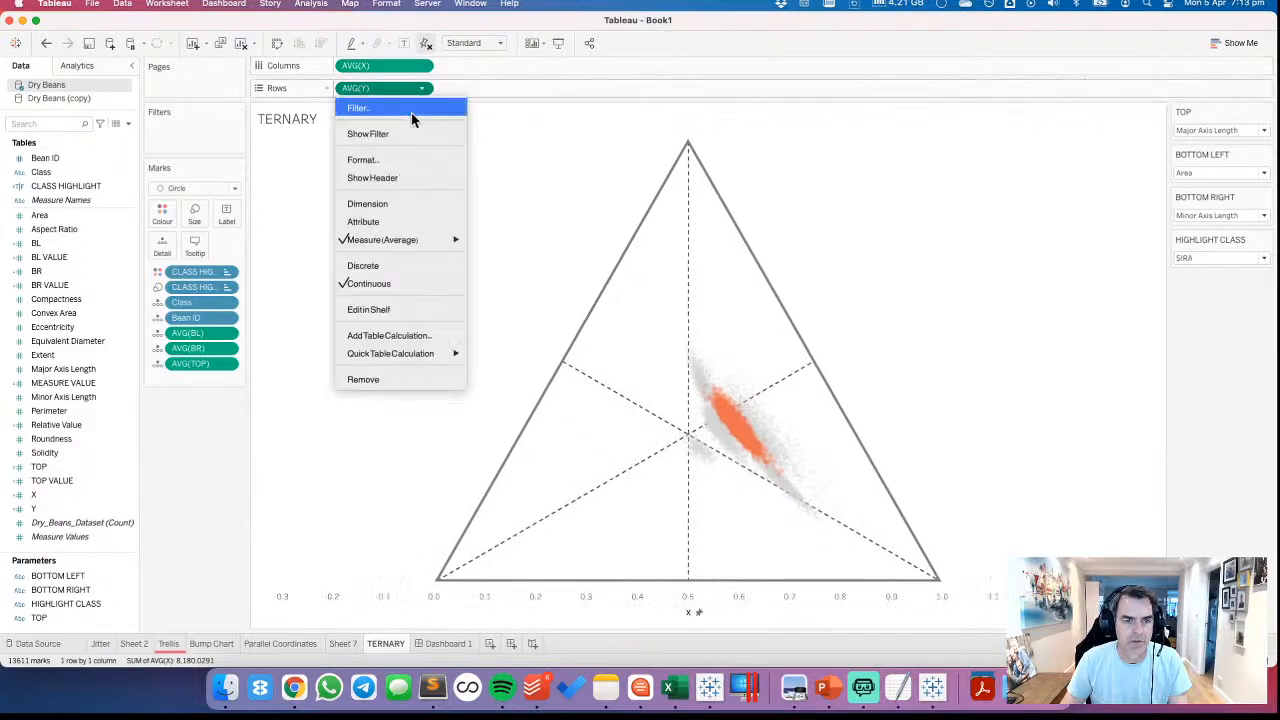
left_click(400, 178)
left_click(448, 643)
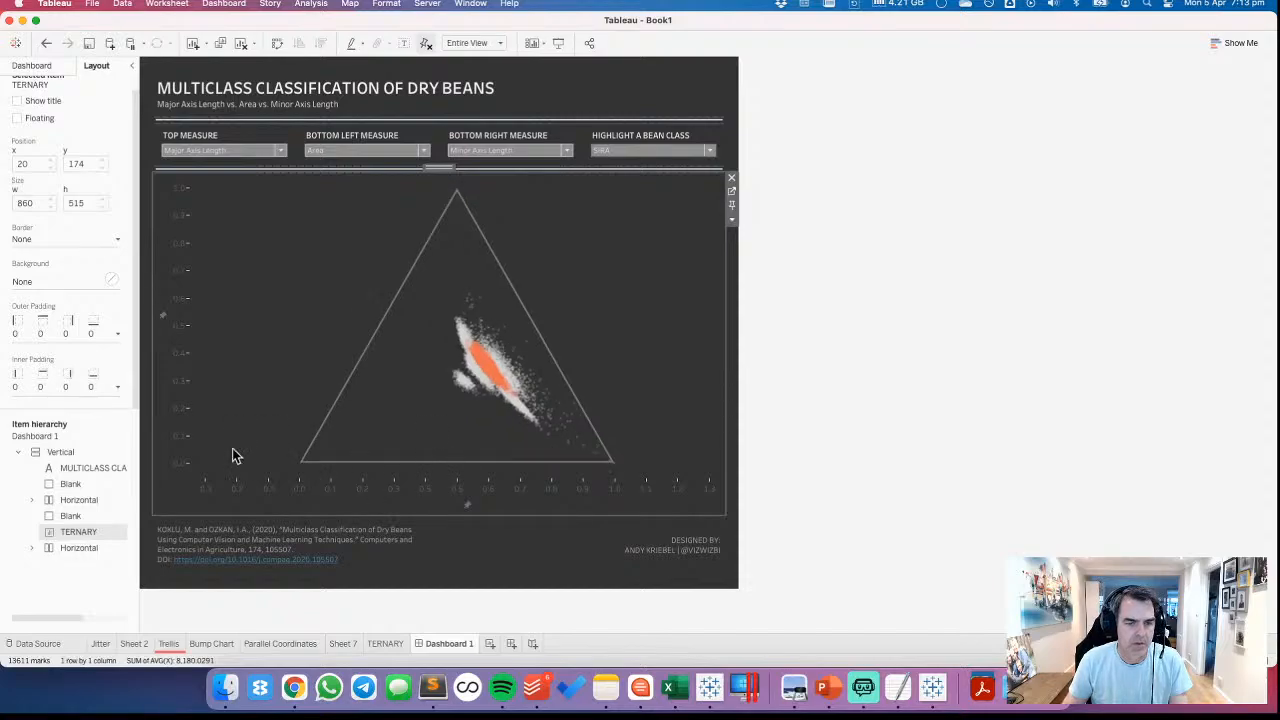
Set the ternary chart's Y axis to a fixed range from -0.0001 to 1.0001
double_click(183, 377)
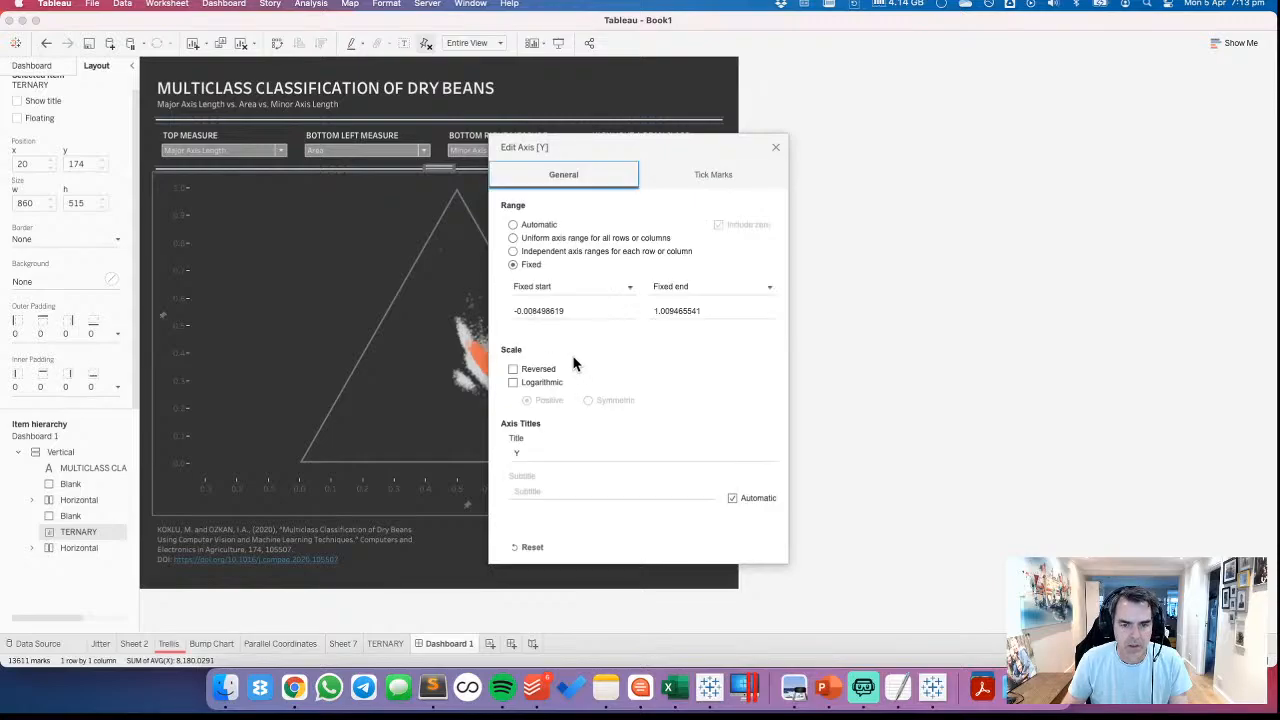
left_click(535, 313)
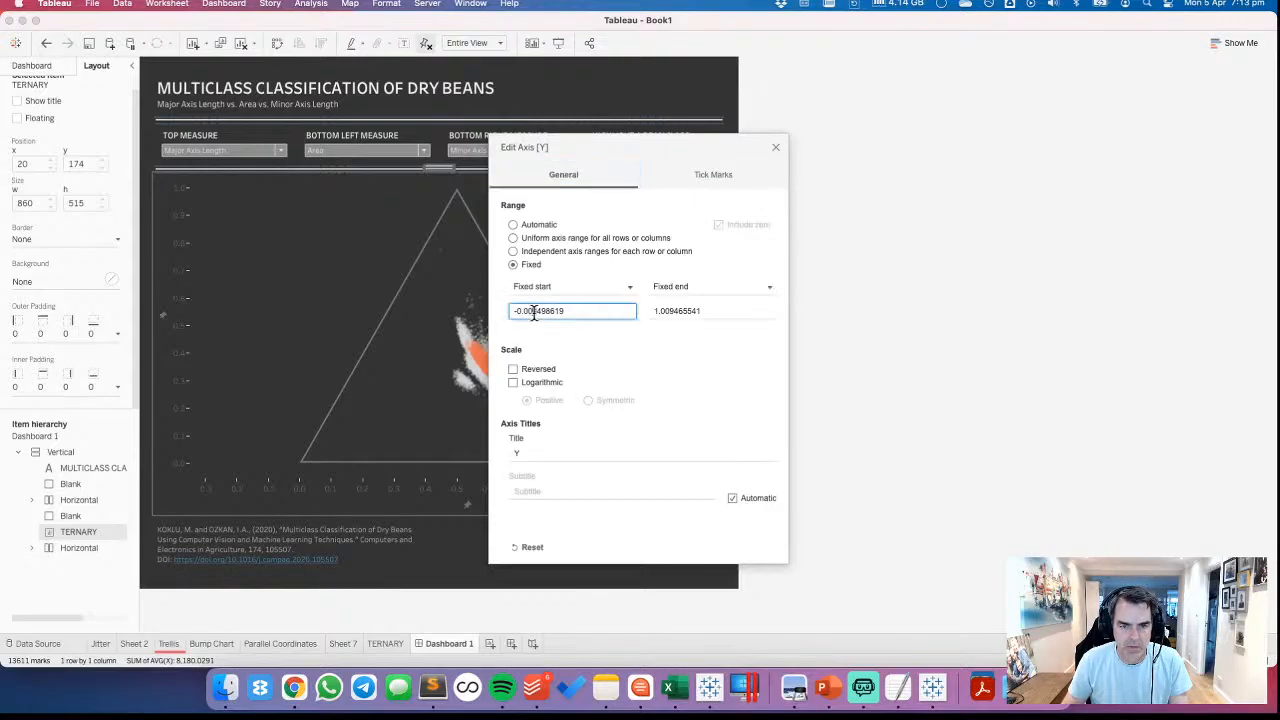
left_click_drag(531, 312, 601, 312)
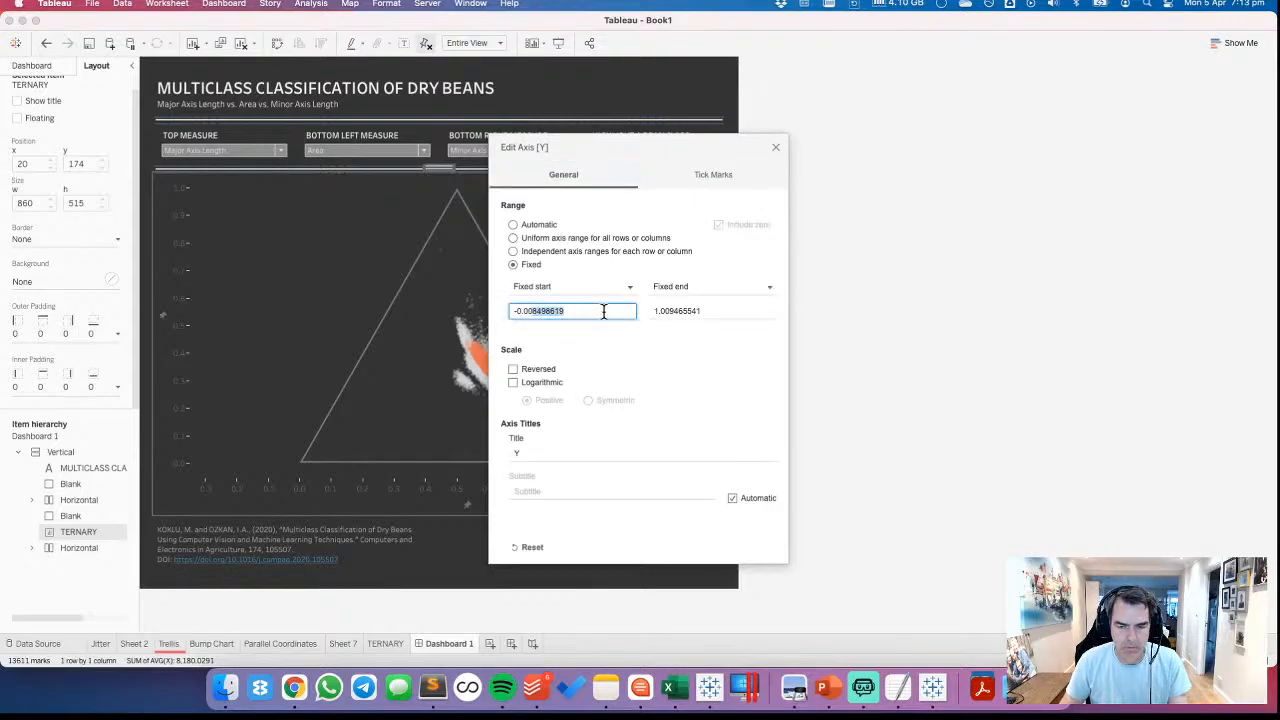
type("05")
key("BackSpace")
type("1")
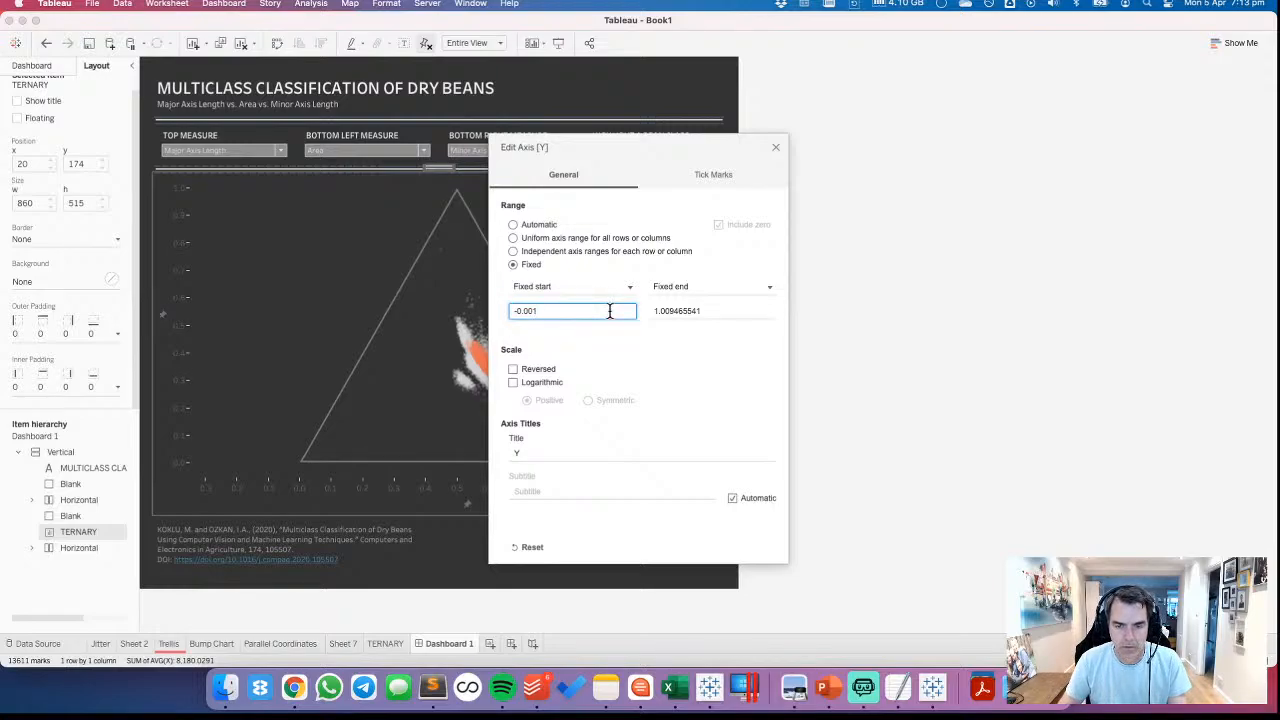
key("Tab")
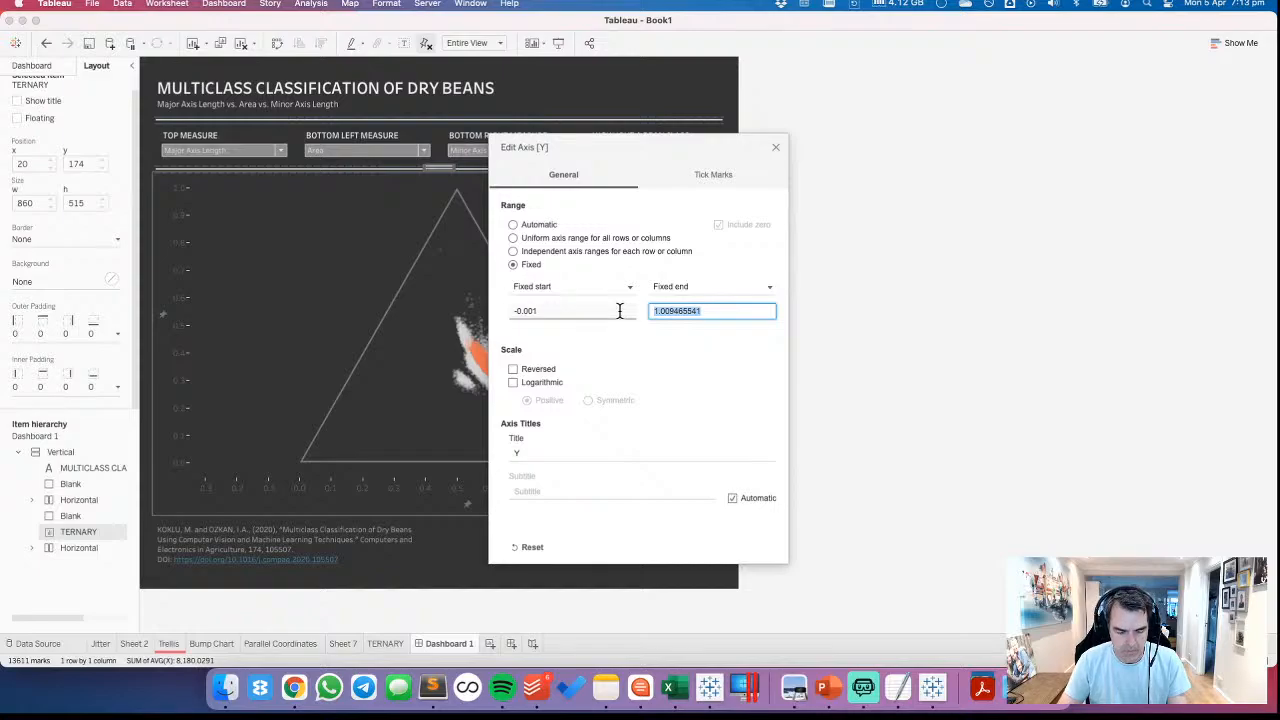
type("1.0001")
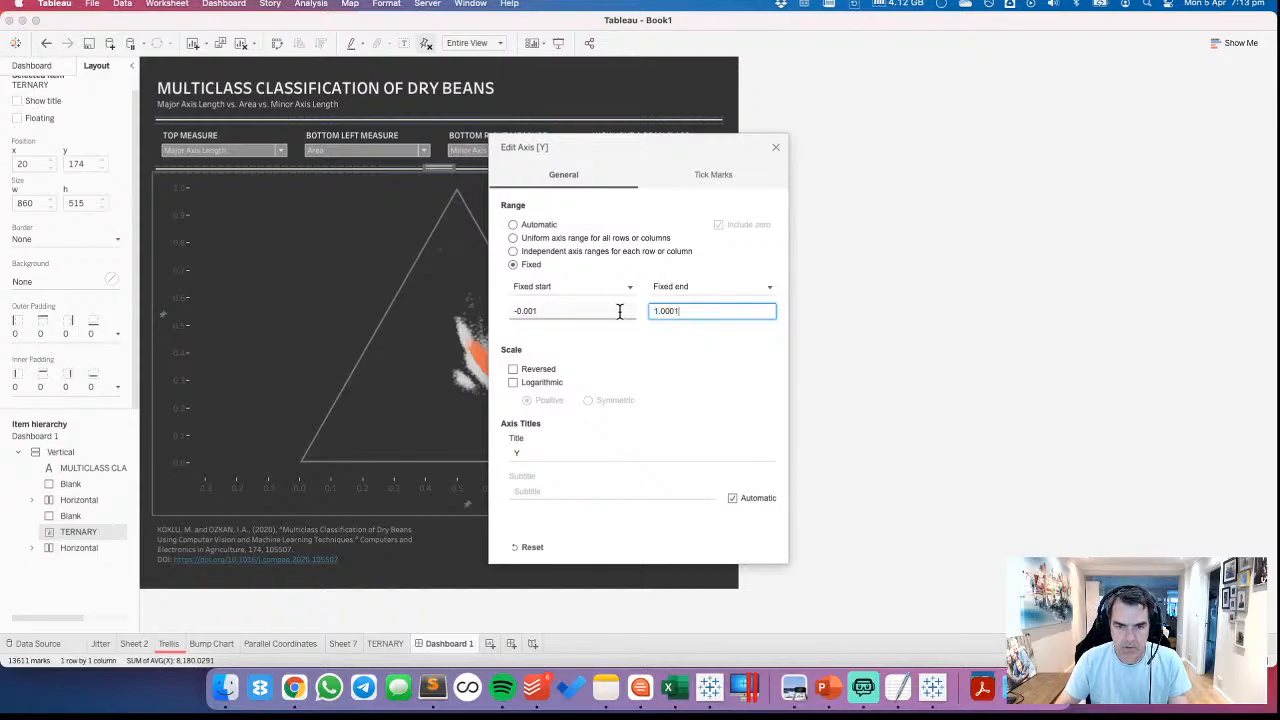
double_click(533, 311)
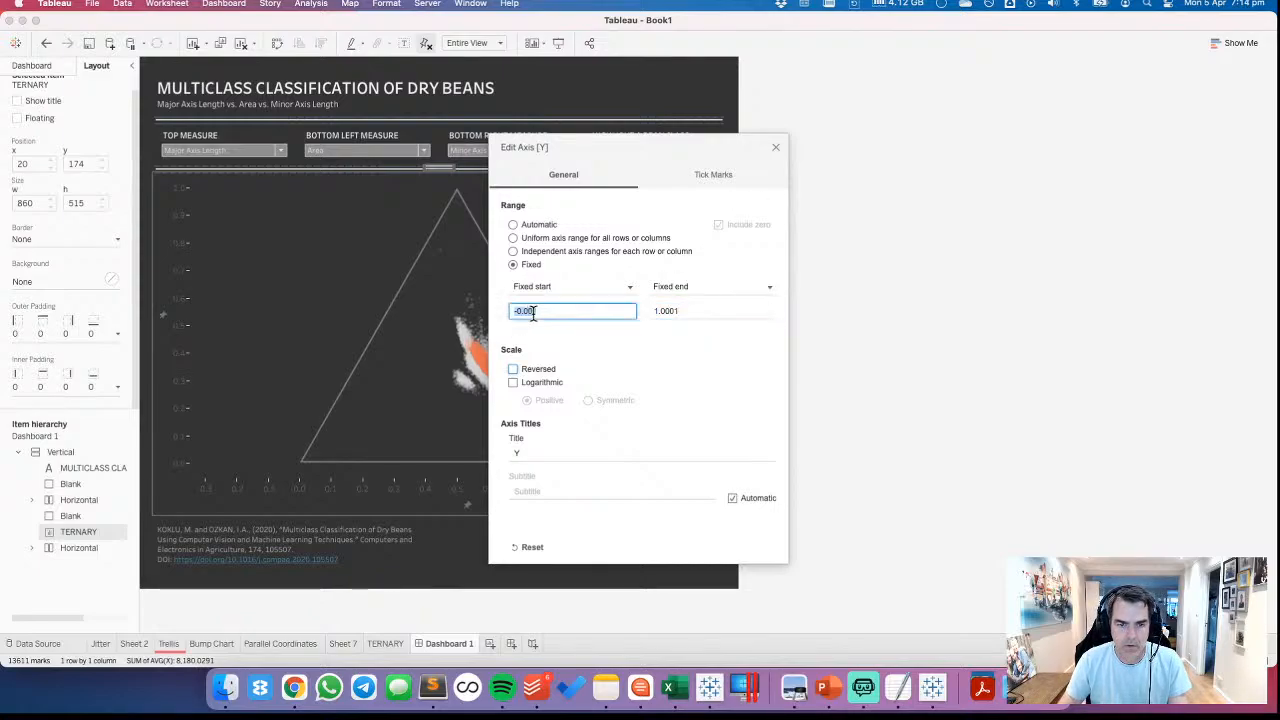
left_click(535, 311)
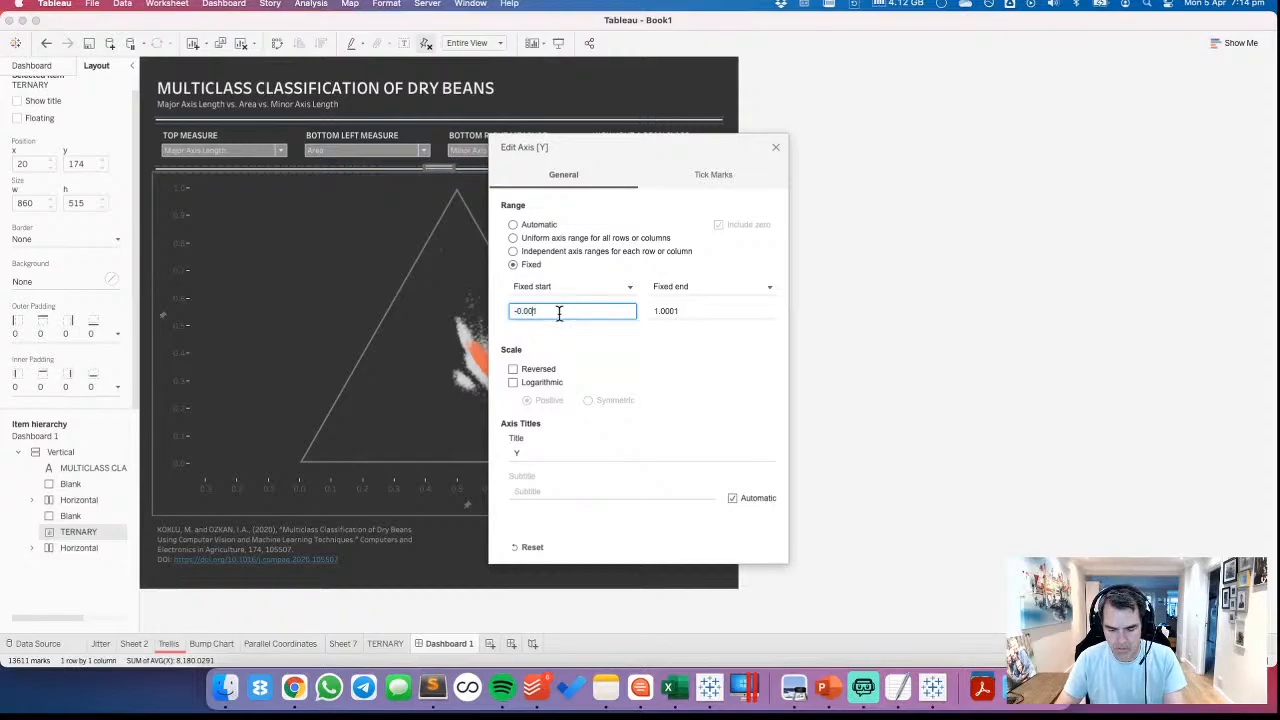
left_click(776, 150)
Set the ternary chart's X axis to a fixed range from -0.0001 to 1.0001
right_click(386, 499)
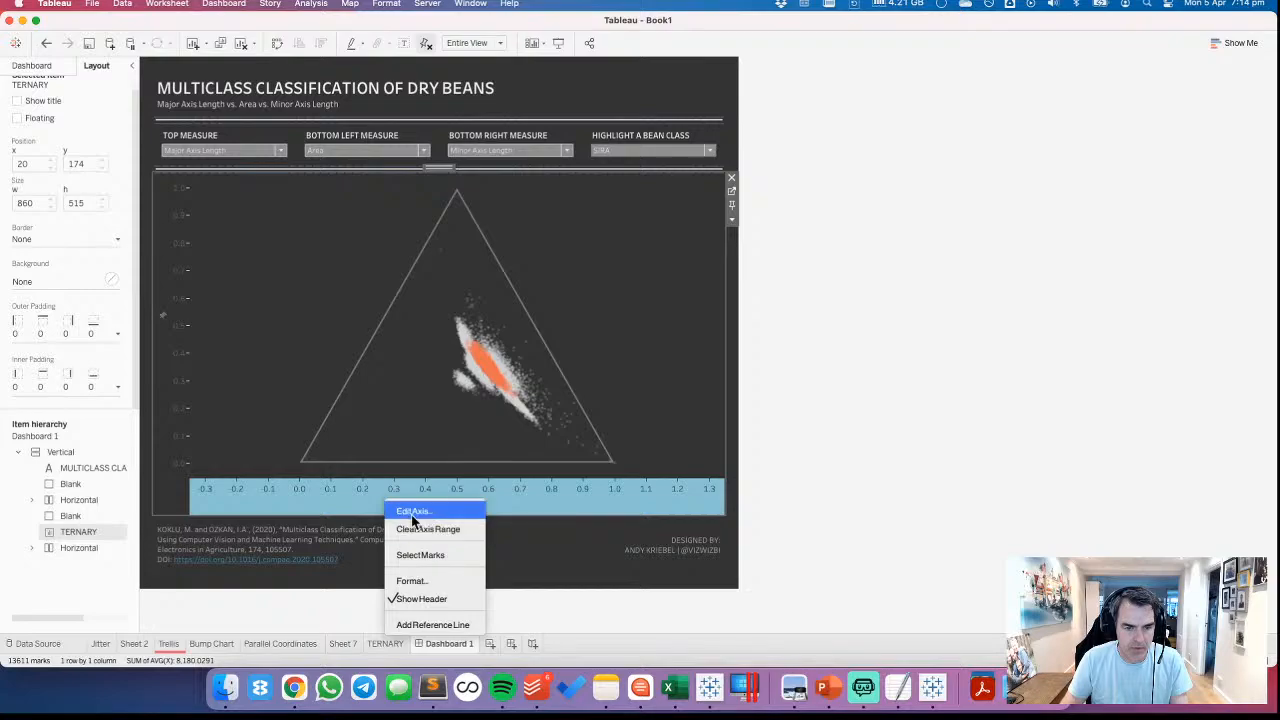
left_click(412, 513)
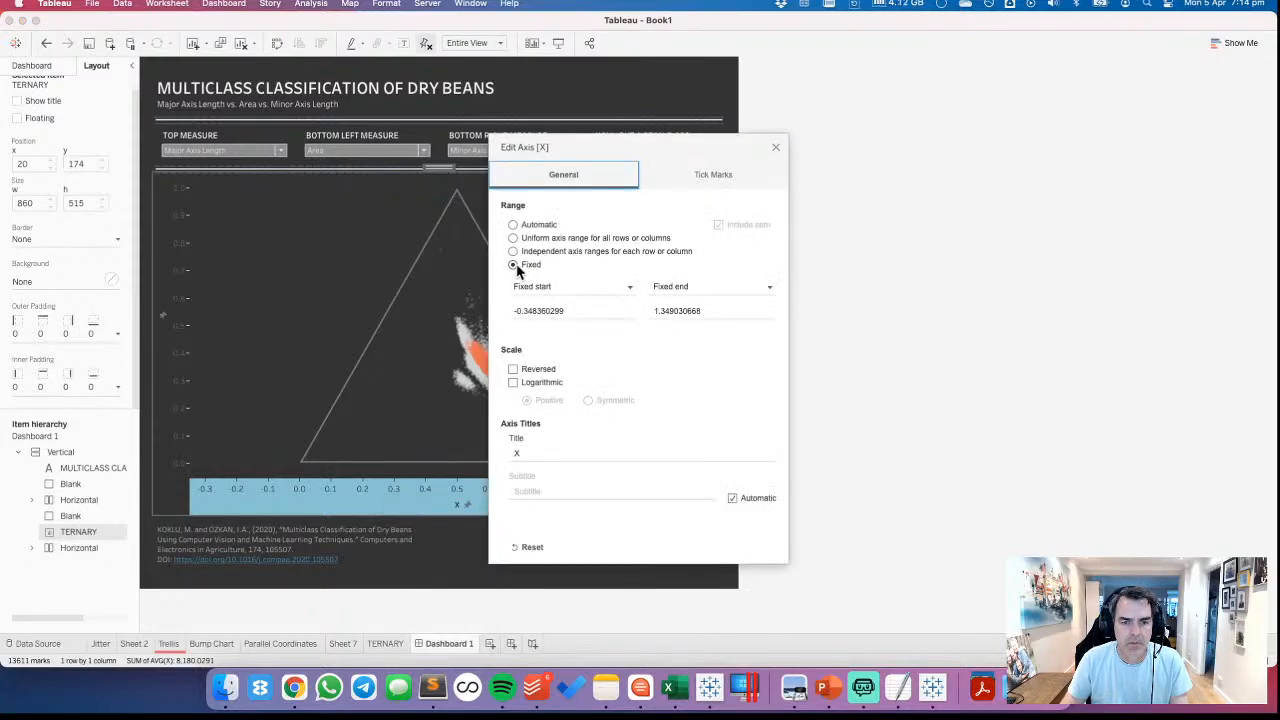
left_click(513, 264)
left_click(585, 311)
left_click(585, 311)
left_click_drag(585, 311, 481, 308)
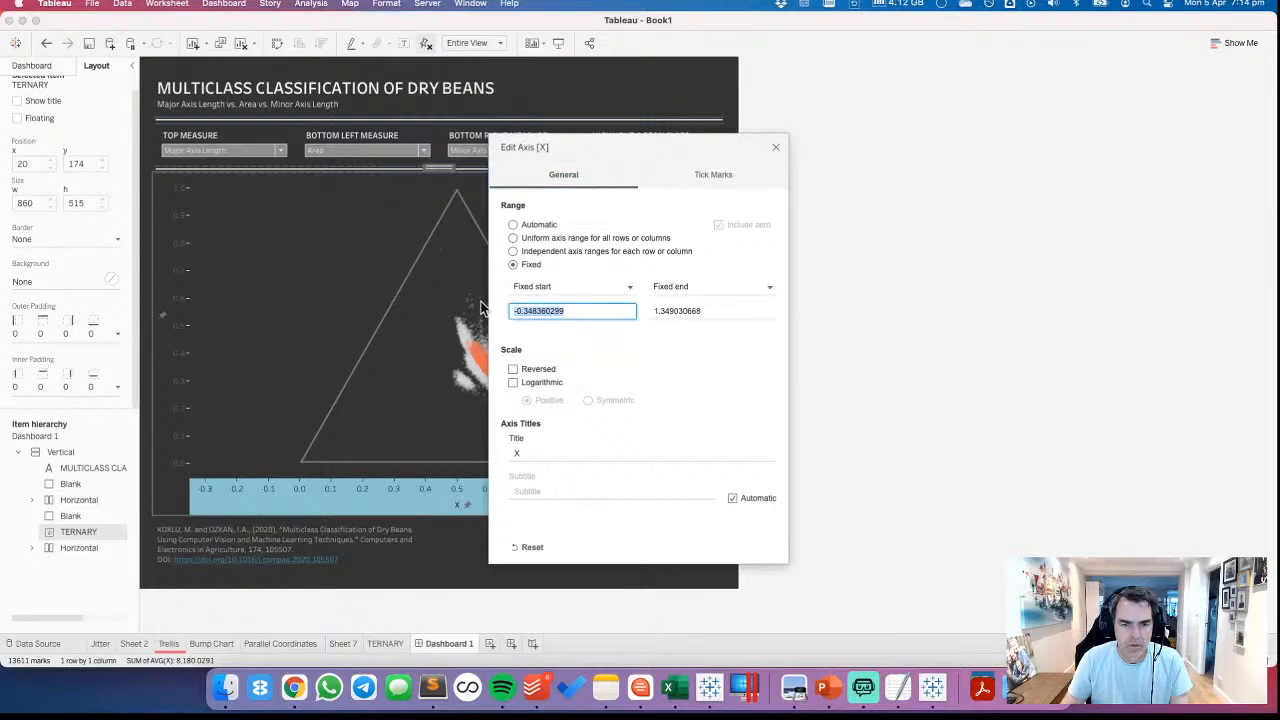
type("-0")
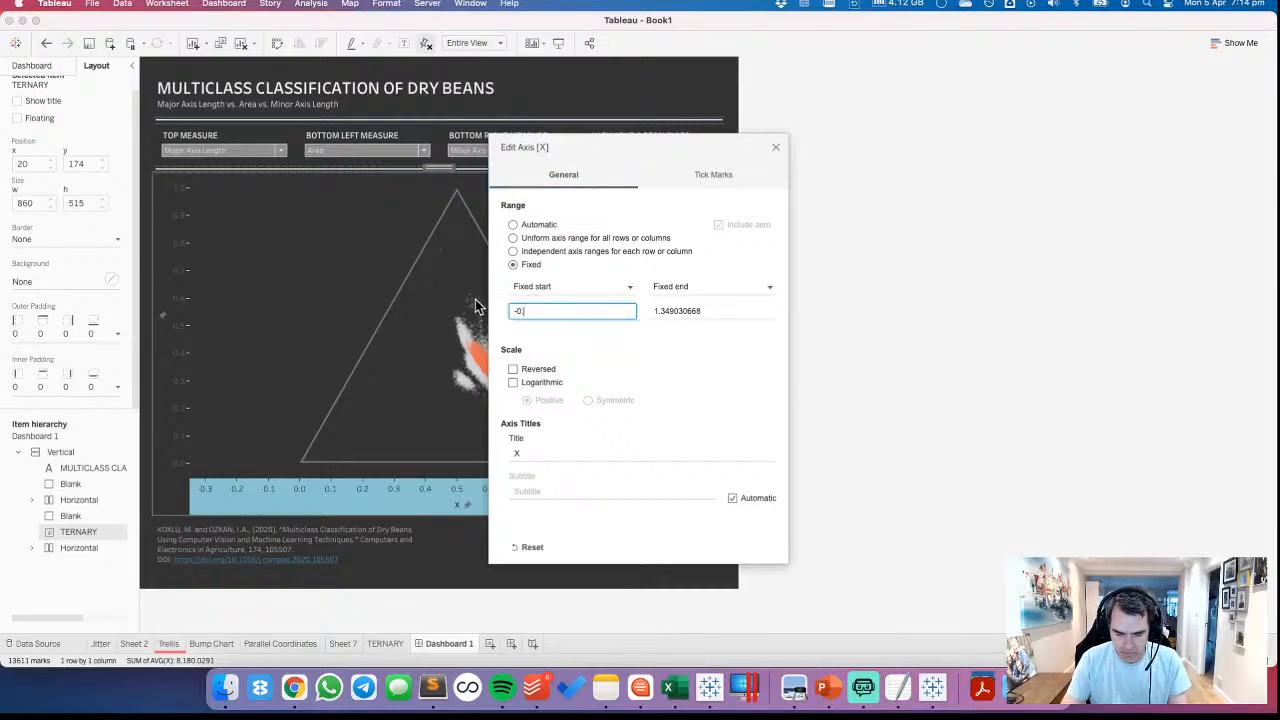
type(".0001")
key("Tab")
key("Tab")
type("1")
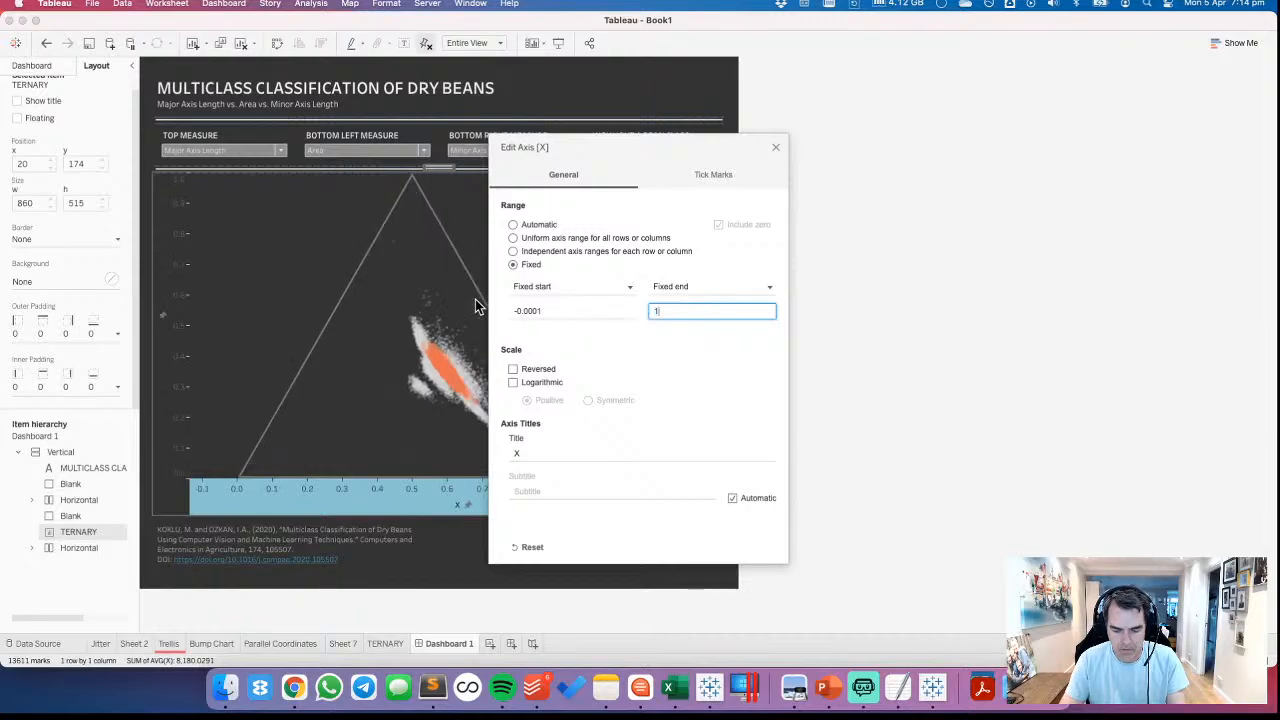
type(".0001")
key("Tab")
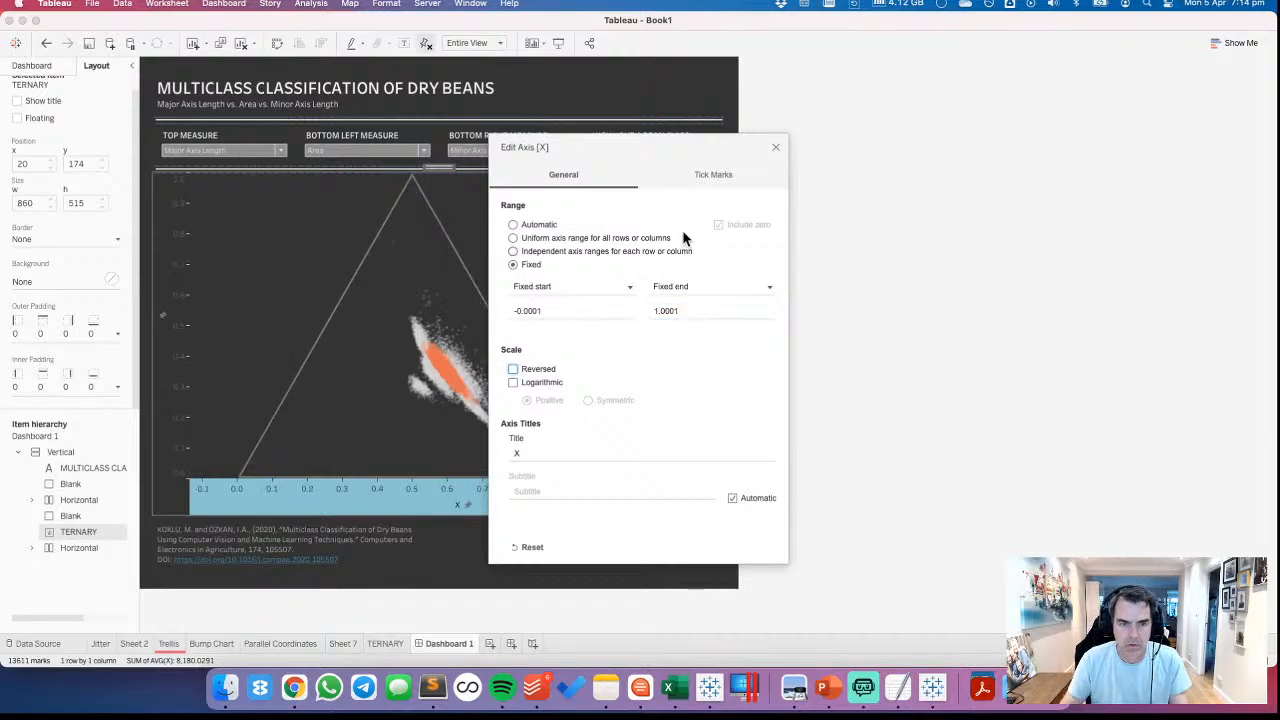
left_click(775, 147)
left_click(791, 166)
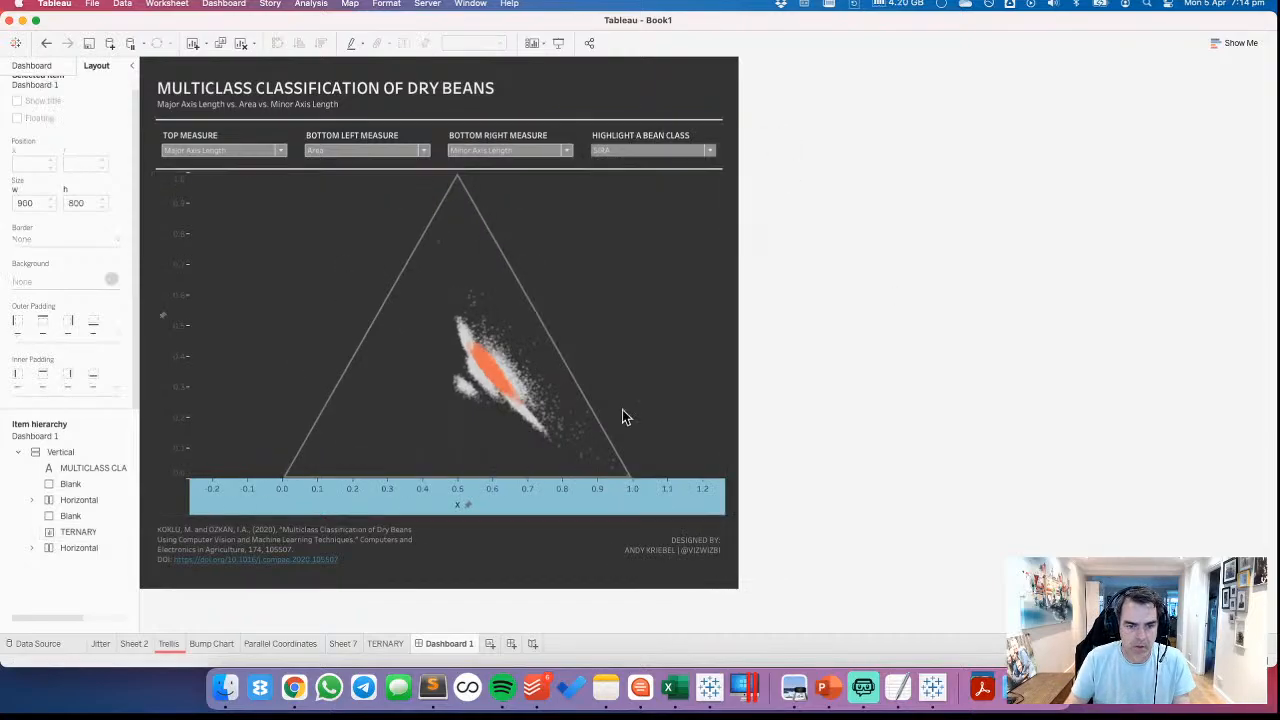
Hide the X and Y axis headers of the ternary chart and deselect it
right_click(376, 502)
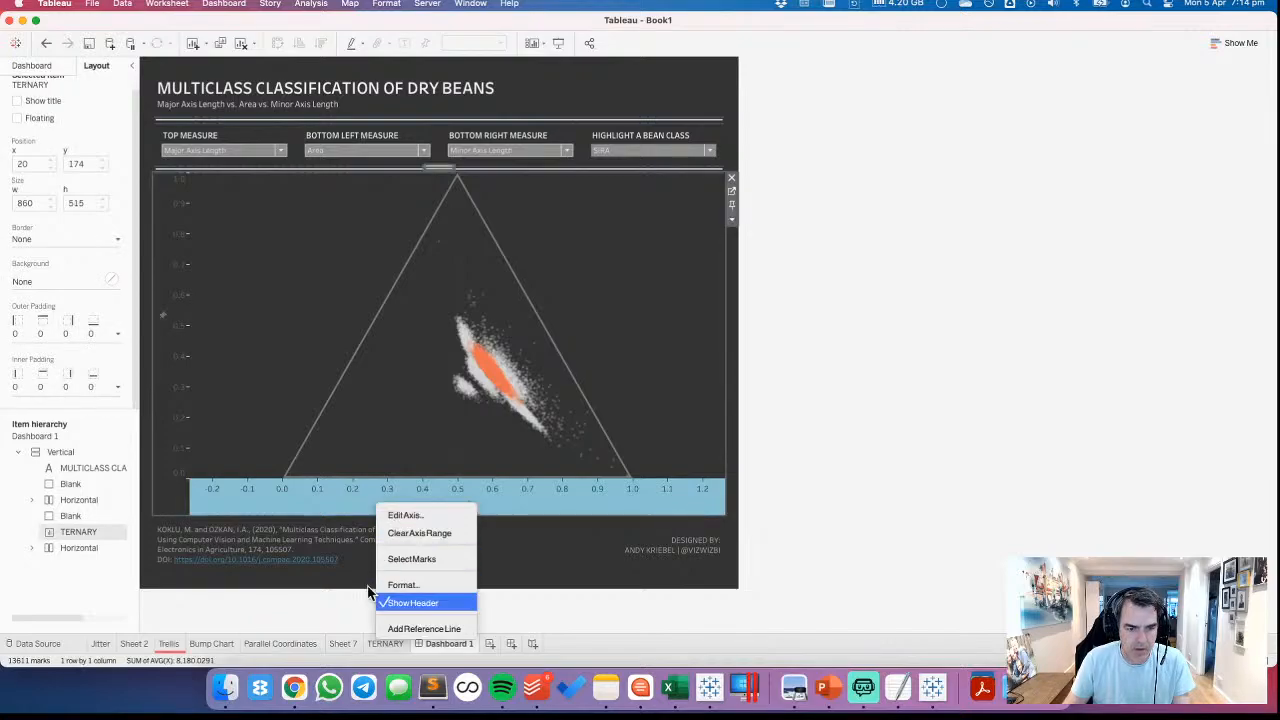
left_click(400, 603)
right_click(173, 424)
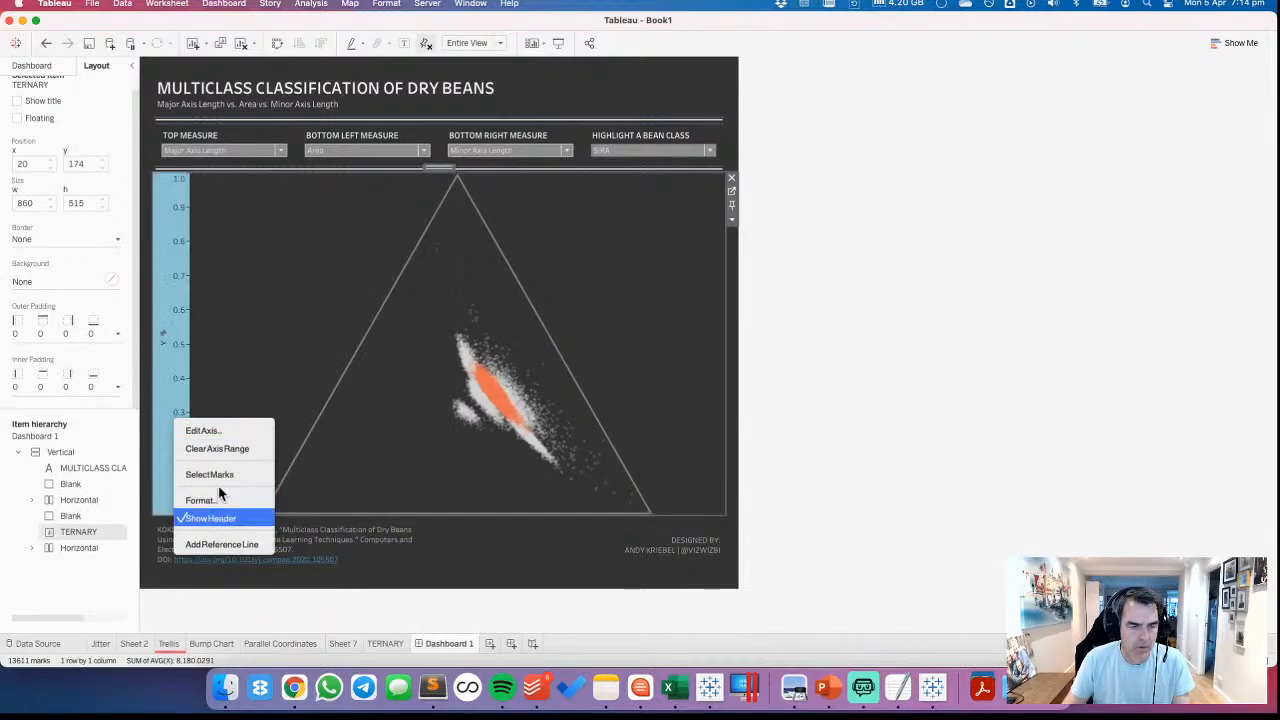
left_click(215, 517)
left_click(903, 350)
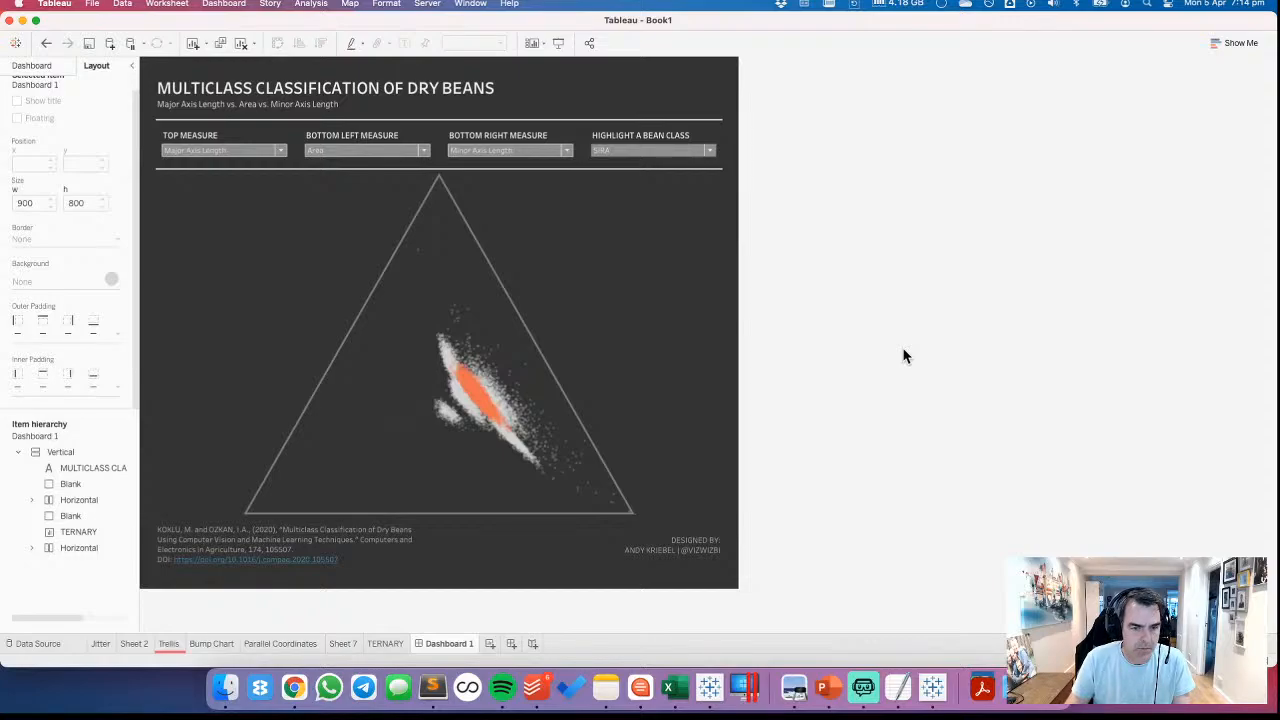
Undo hiding the ternary chart's axis headers and change the Y axis's fixed range to start at -0.001
left_click(631, 330)
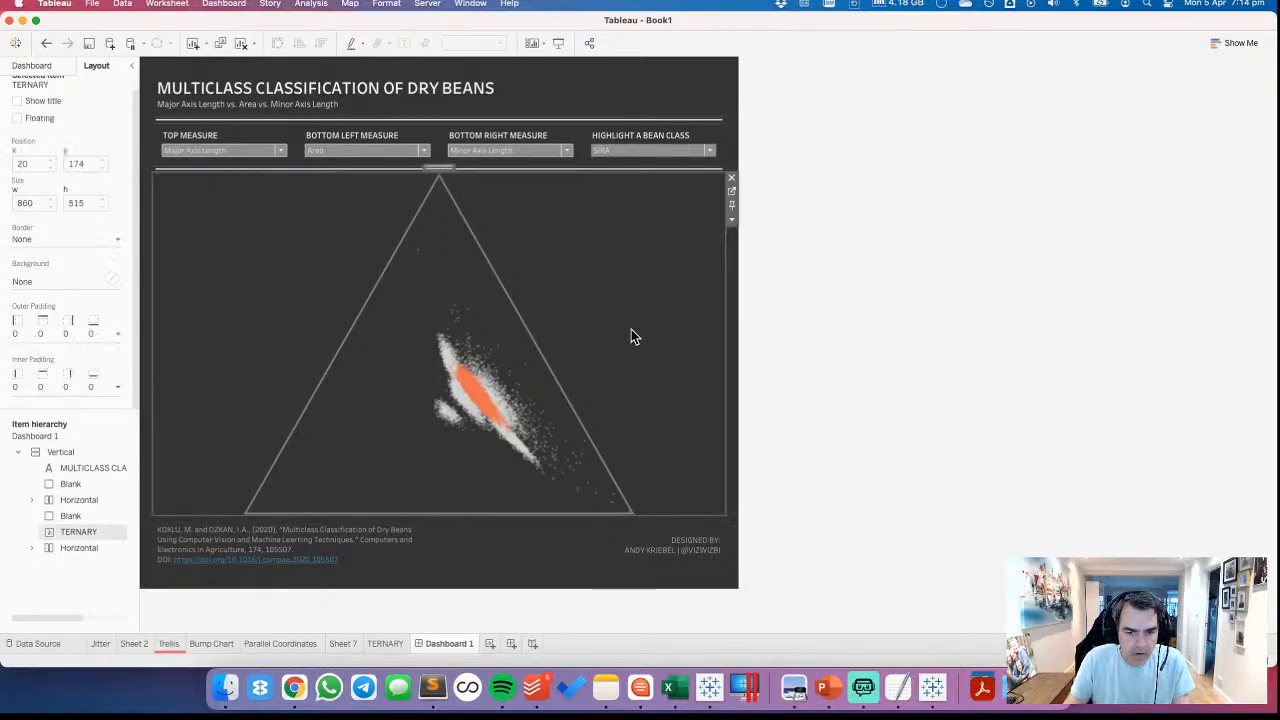
left_click(46, 43)
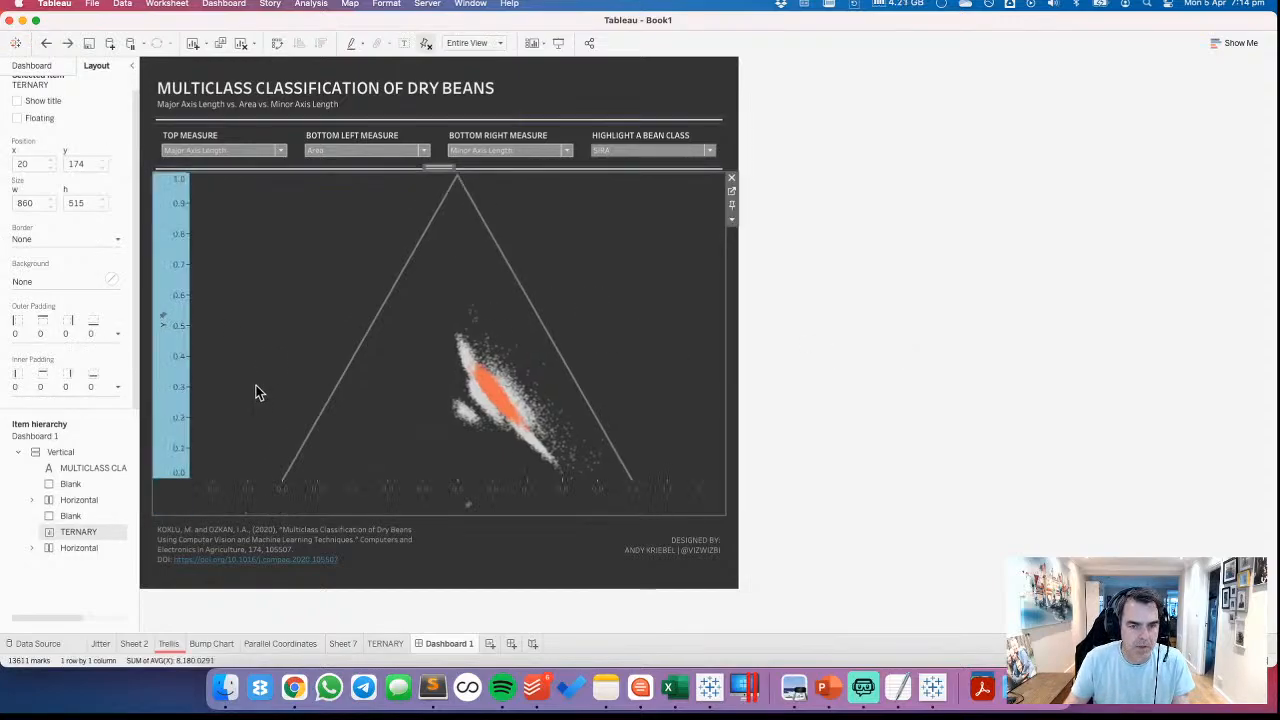
double_click(467, 407)
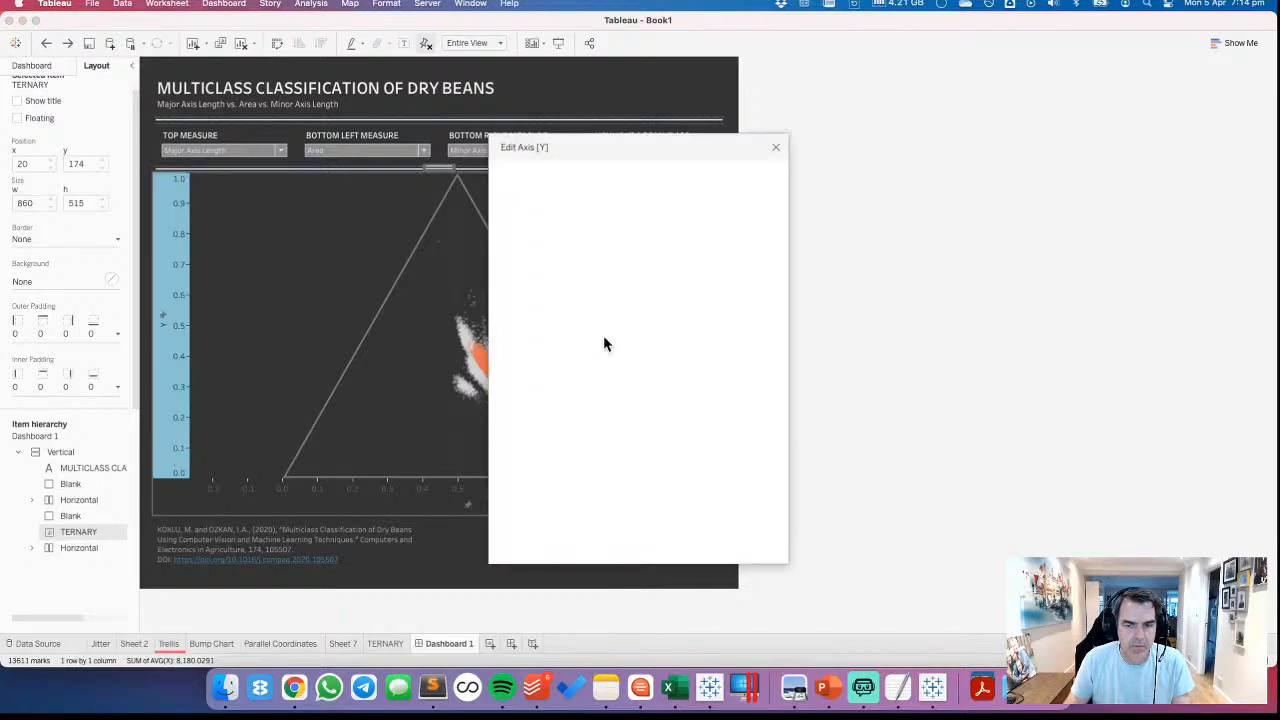
left_click(572, 310)
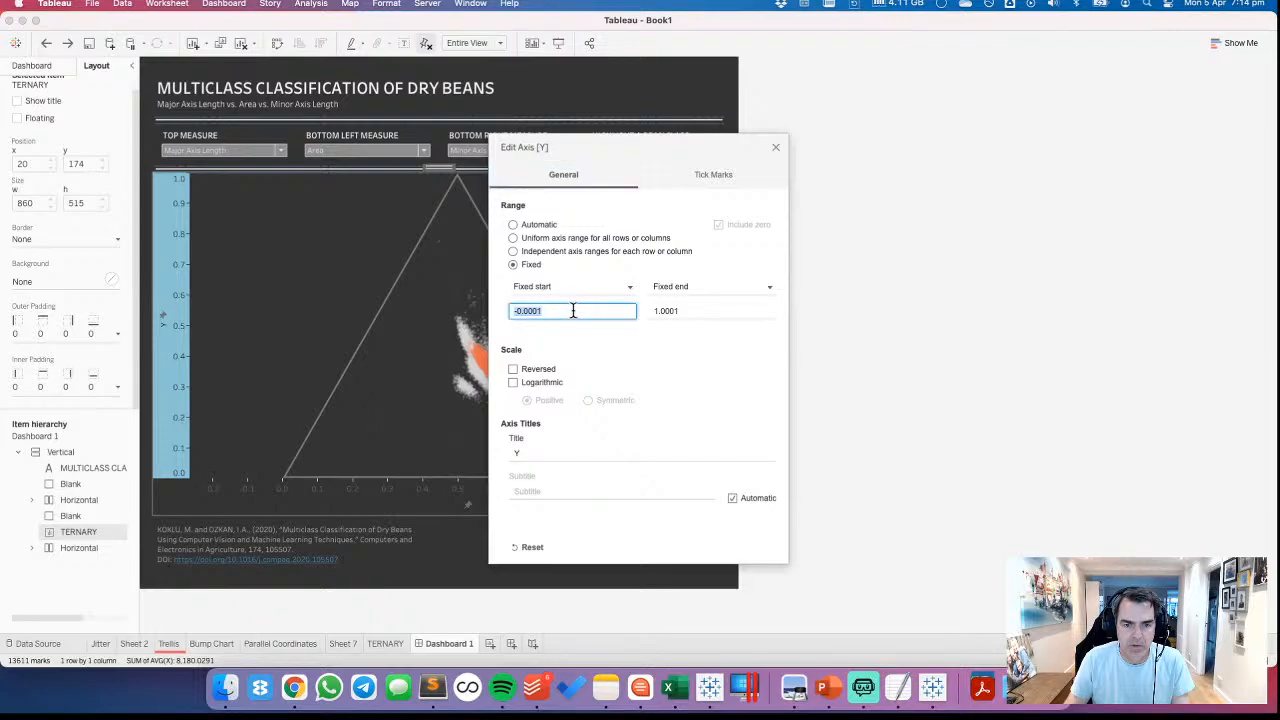
left_click(697, 310)
left_click(698, 310)
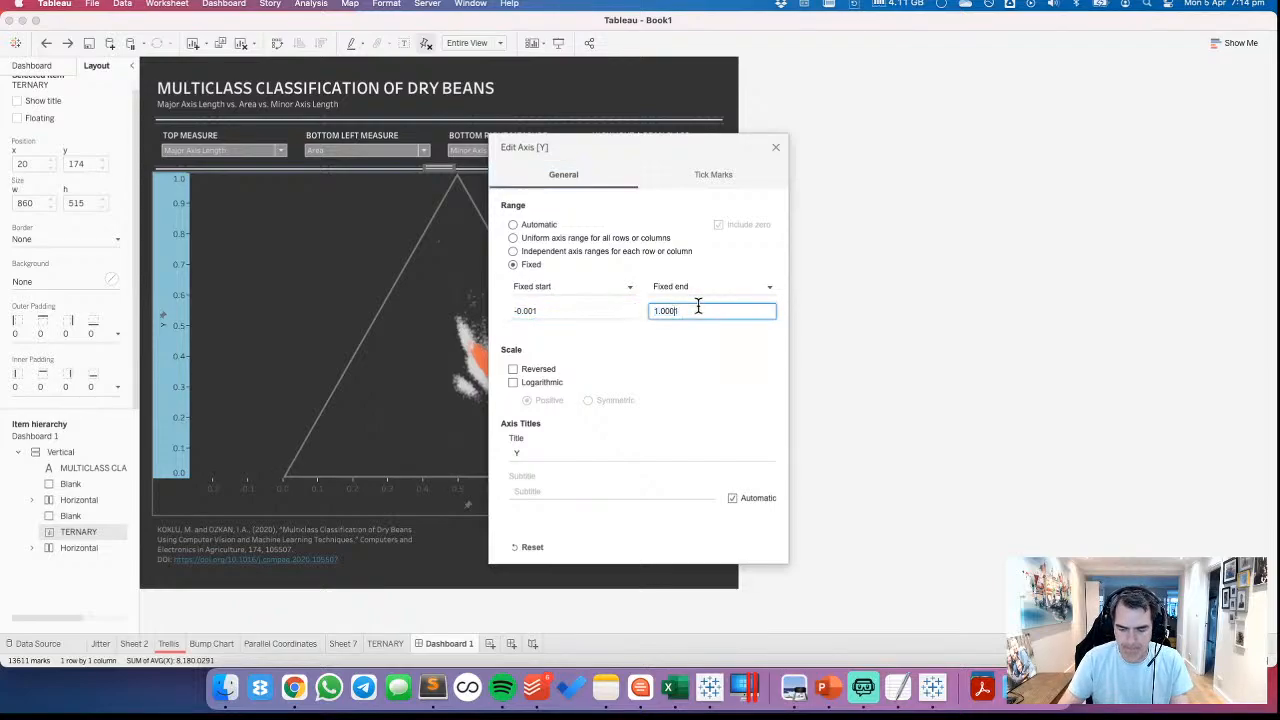
left_click(775, 148)
Set the ternary chart's X axis to a fixed range from -0.001 to 1.001
right_click(408, 490)
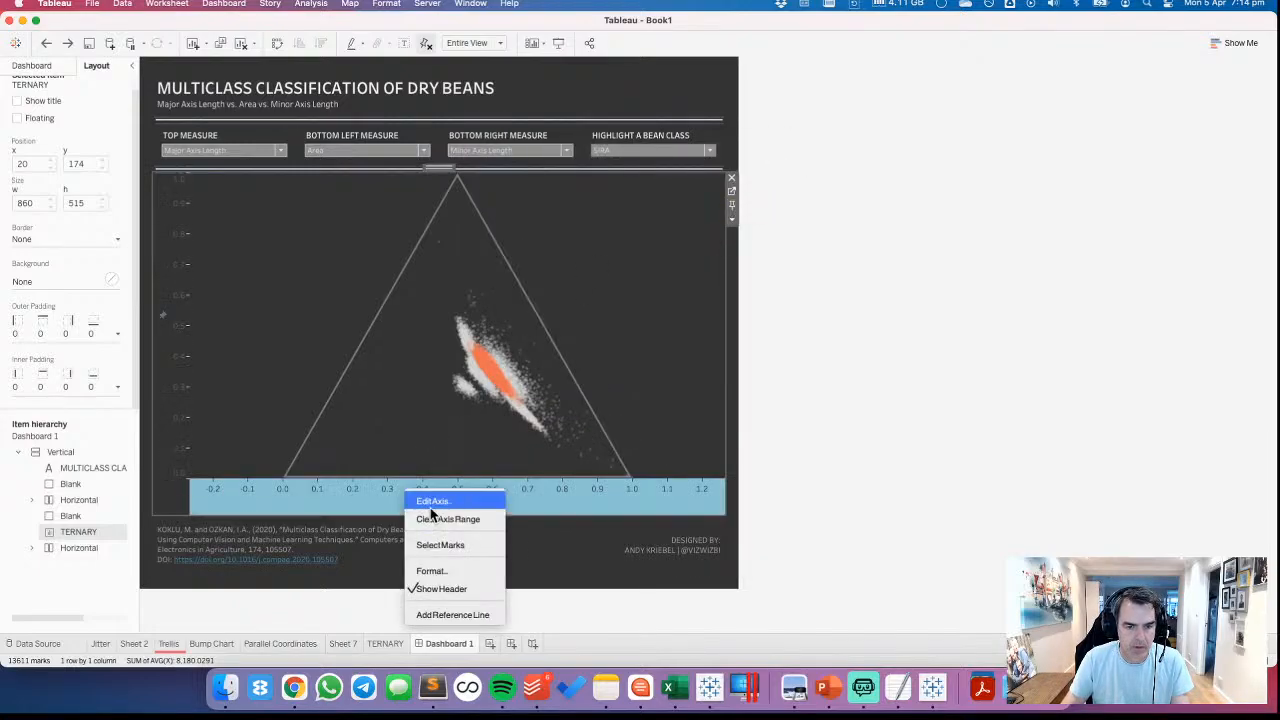
left_click(431, 505)
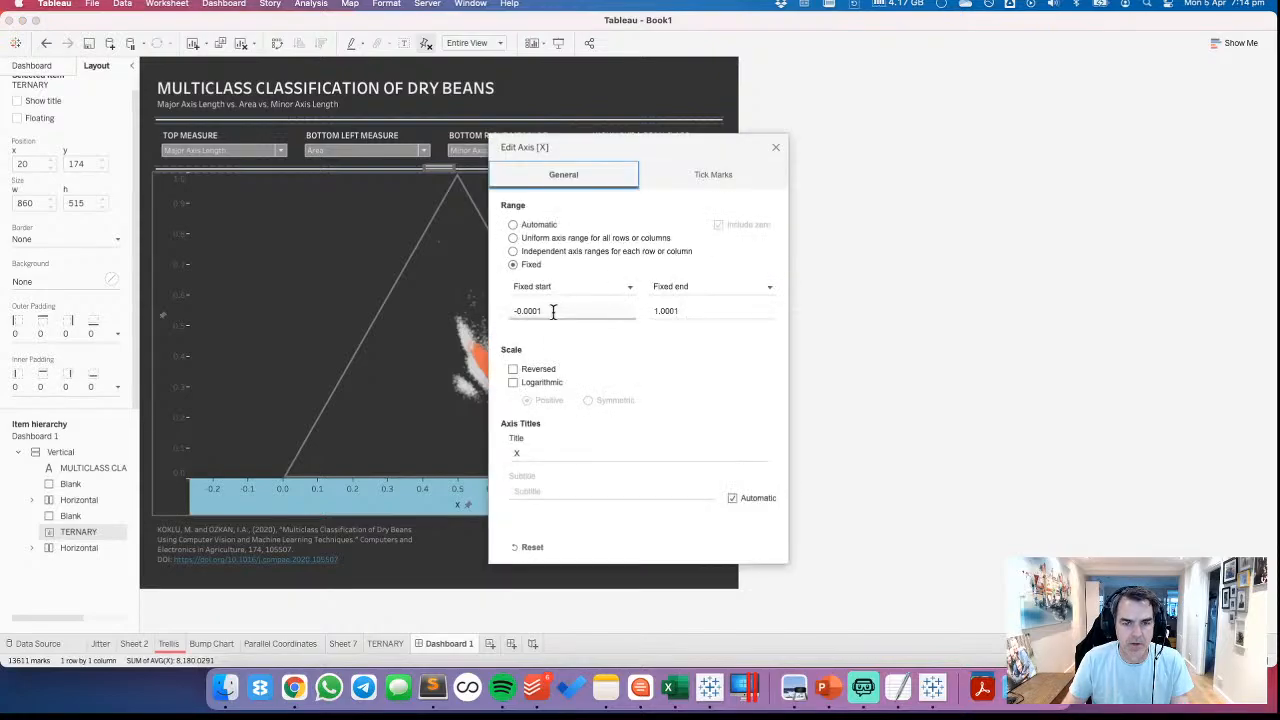
left_click(543, 311)
double_click(543, 311)
left_click(587, 311)
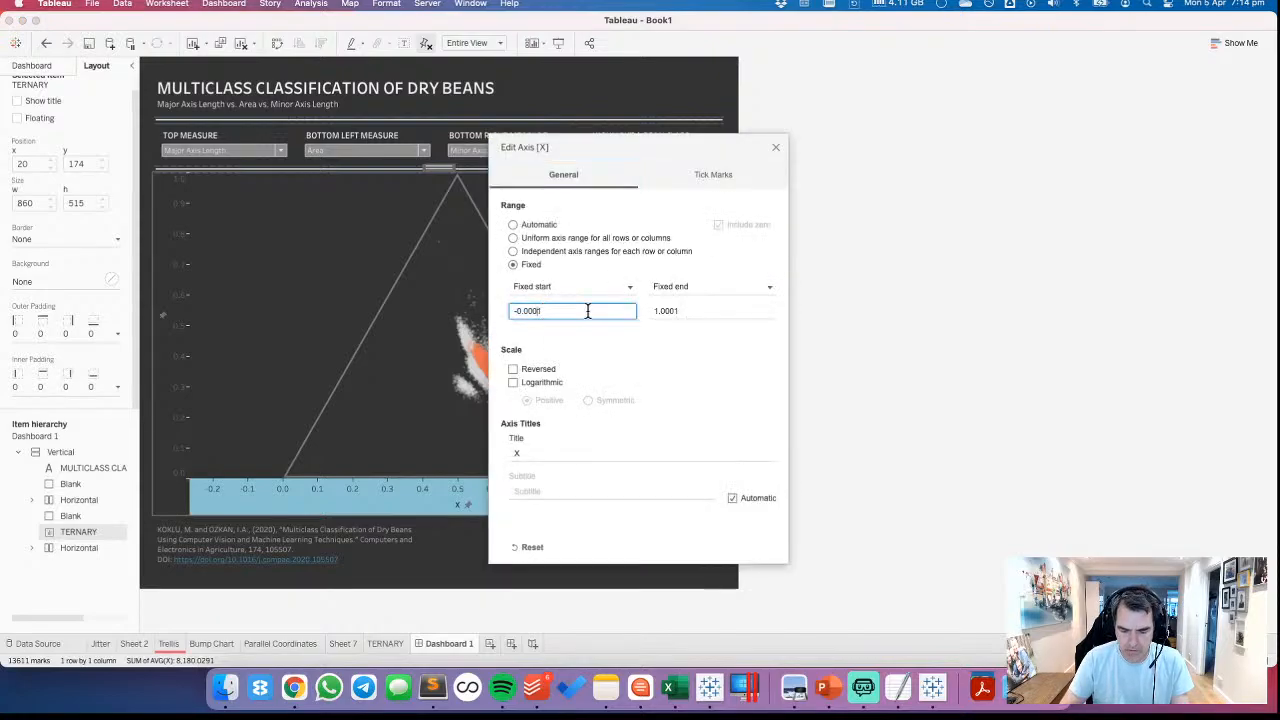
key("BackSpace")
key("BackSpace")
type("1")
double_click(704, 309)
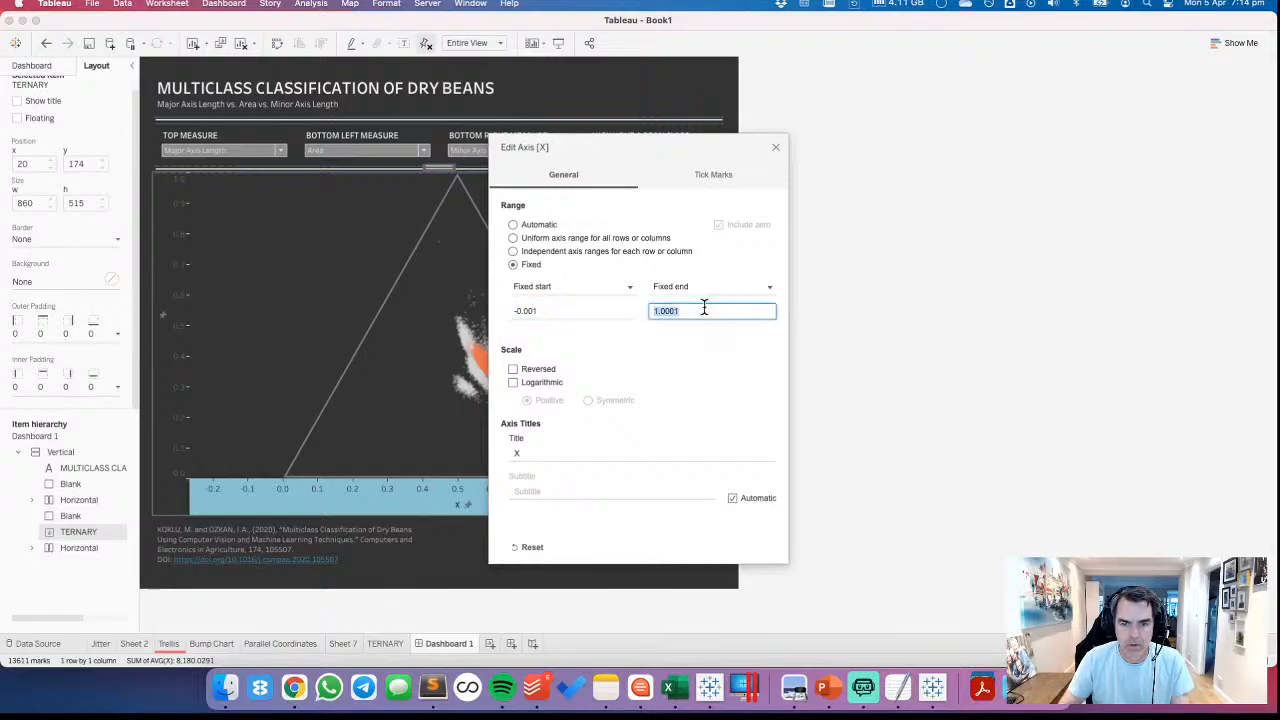
left_click(704, 309)
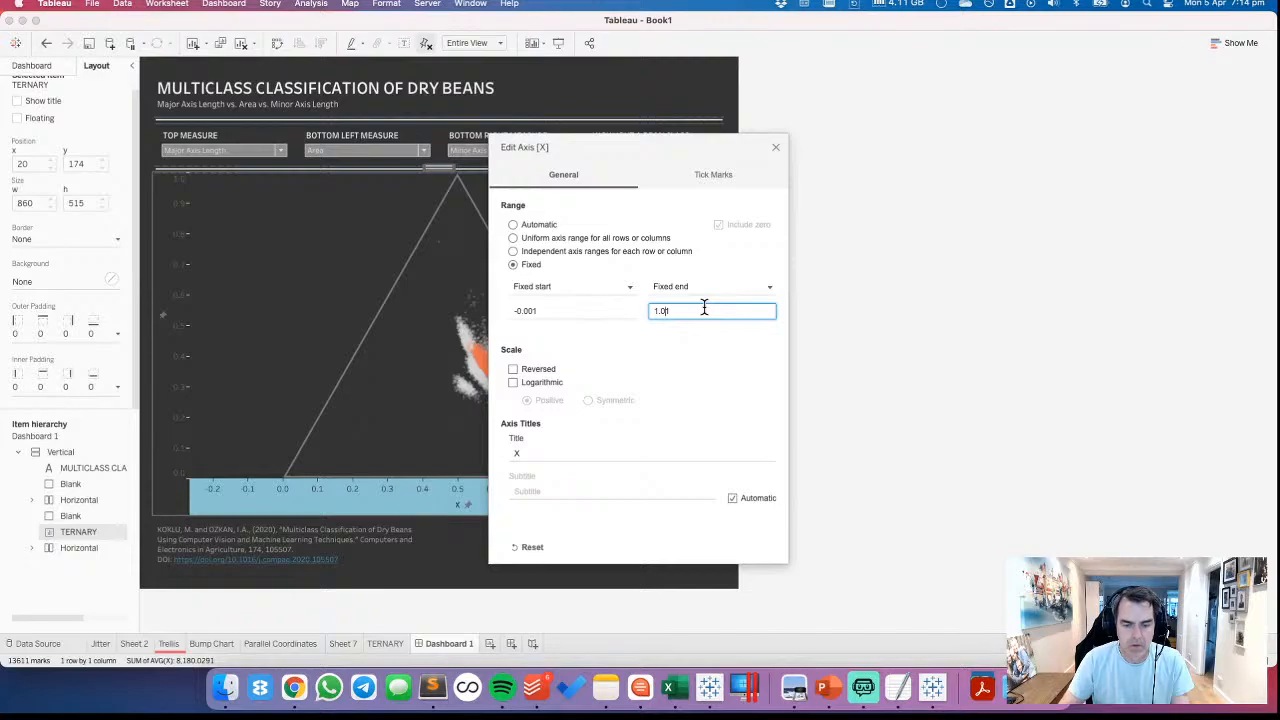
type("01")
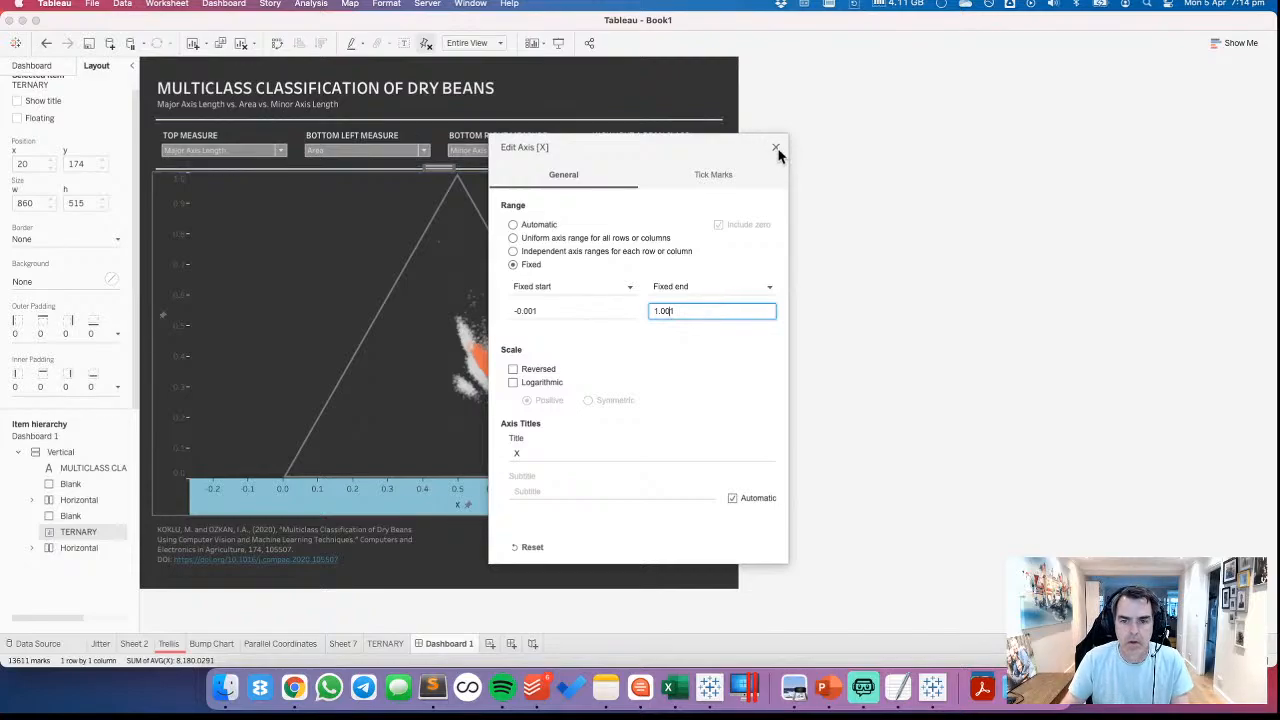
left_click(776, 149)
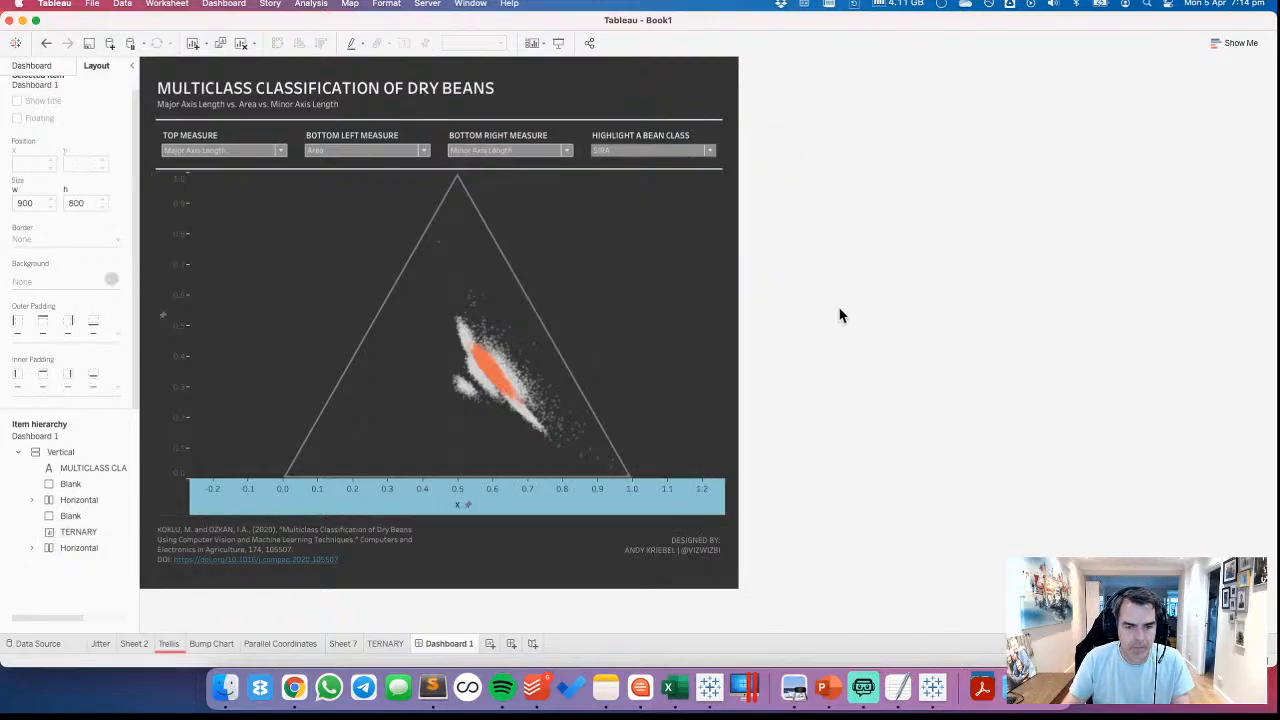
Hide the ternary chart's X and Y axis headers again and deselect the chart
right_click(521, 500)
left_click(545, 604)
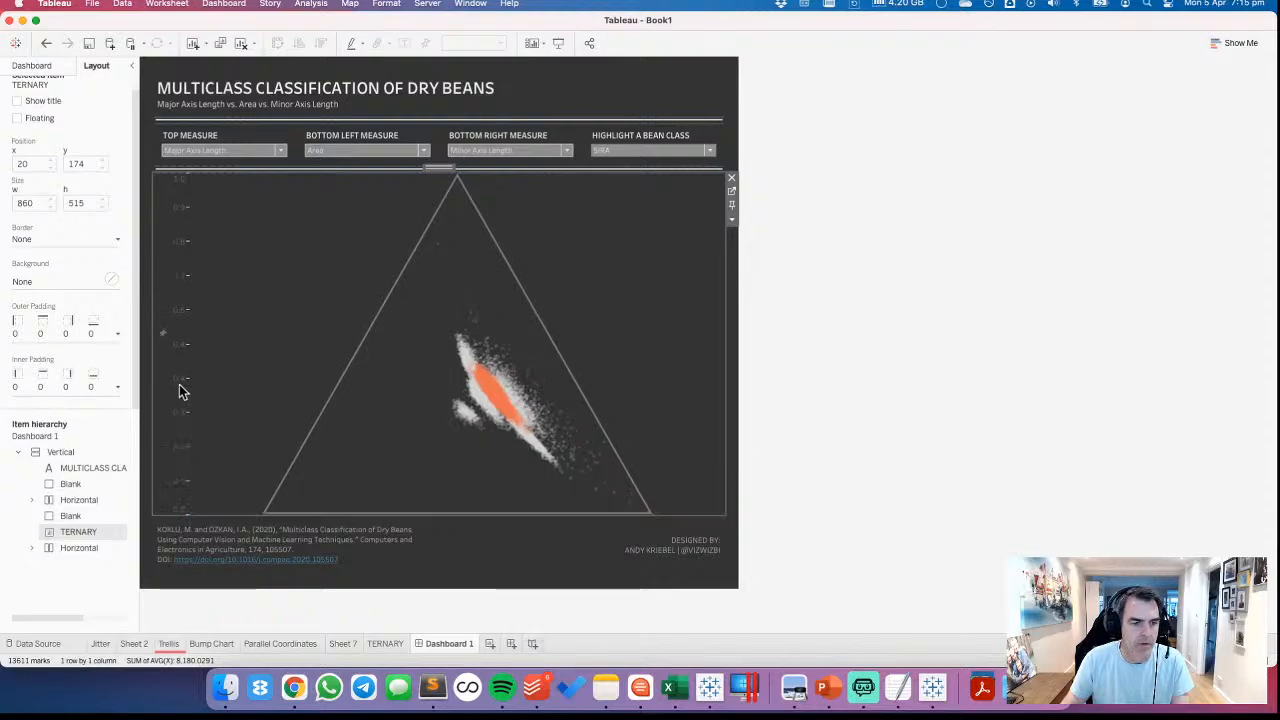
right_click(179, 391)
left_click(209, 486)
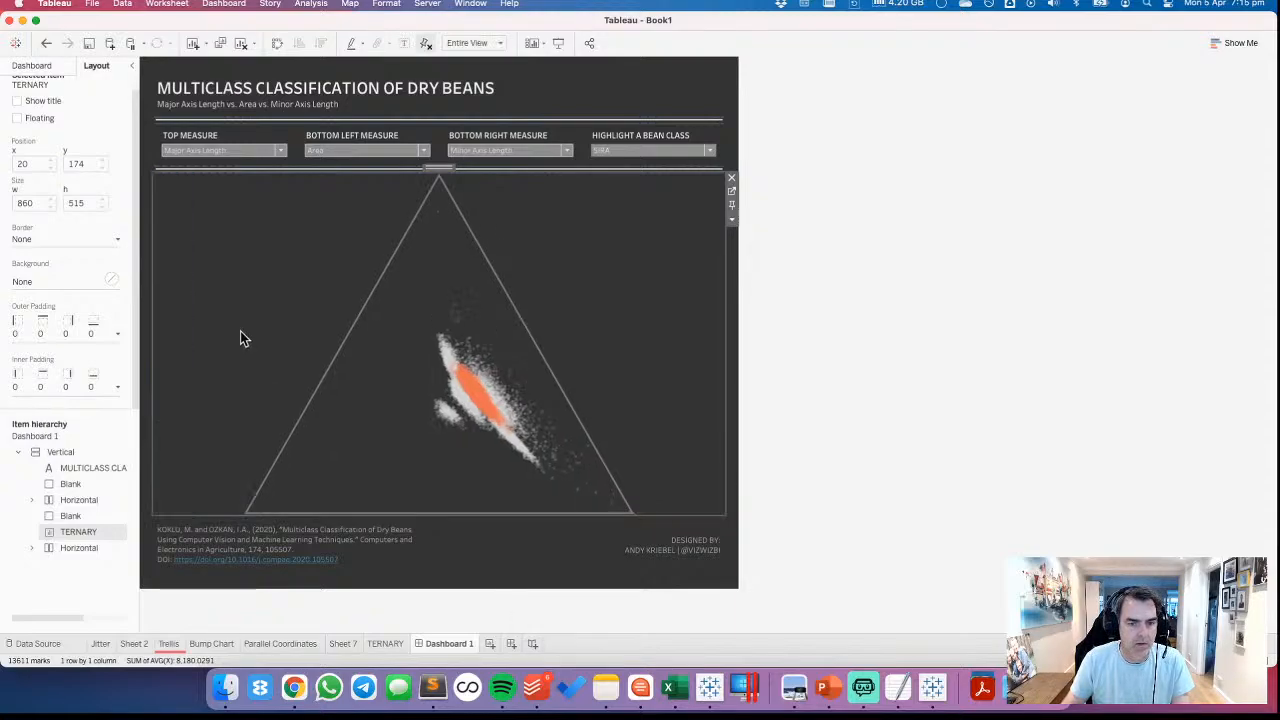
left_click(1008, 322)
Set the TERNARY sheet's inner padding to 10 on all sides of its dashboard frame
left_click(280, 258)
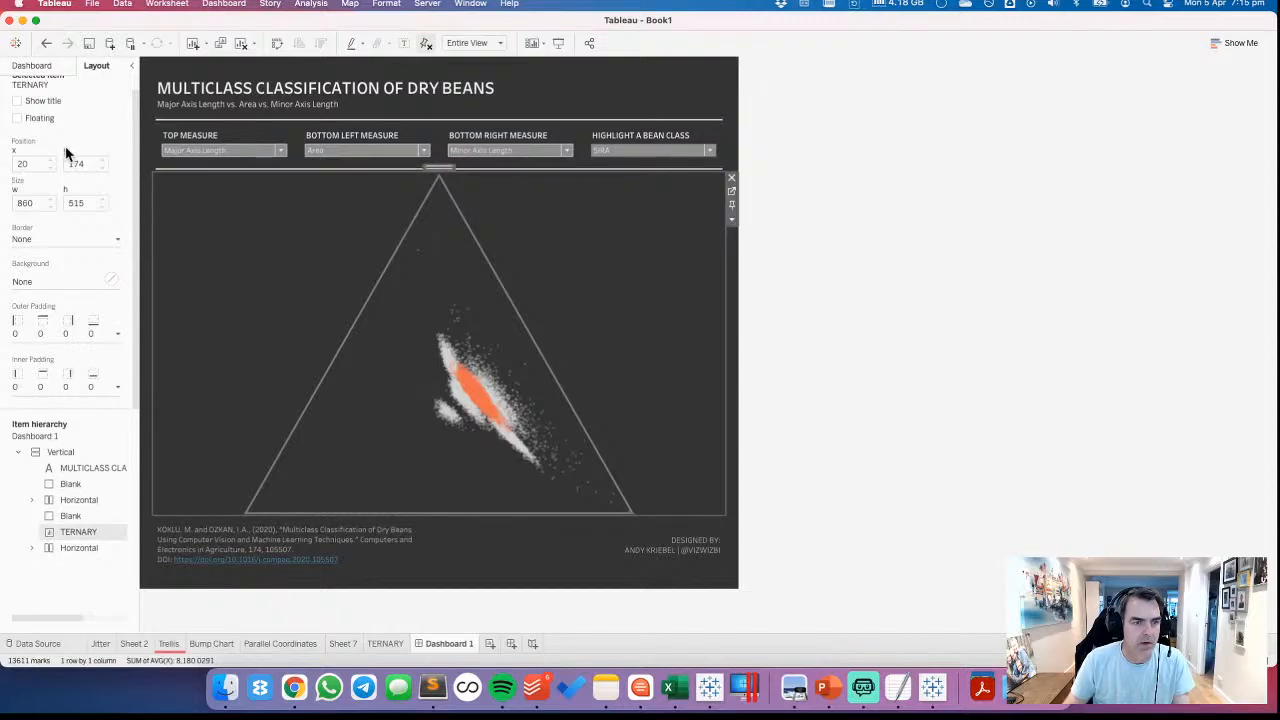
left_click(47, 385)
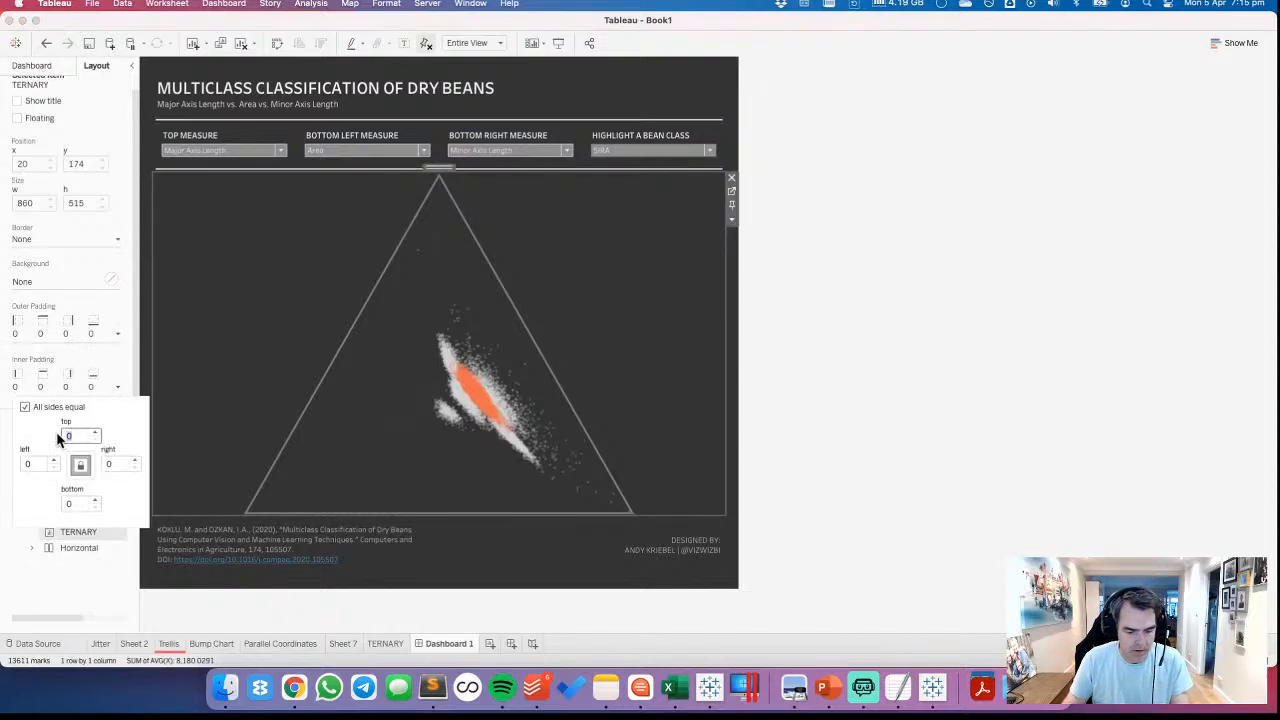
type("10")
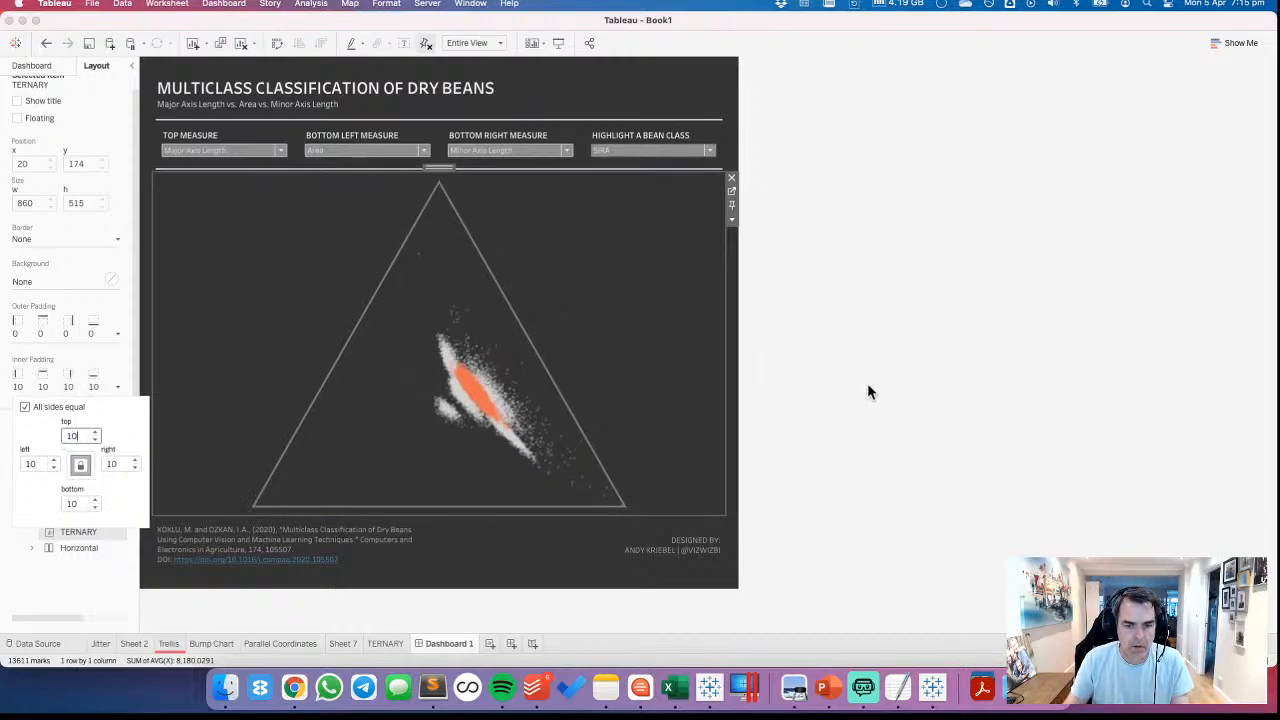
left_click(868, 385)
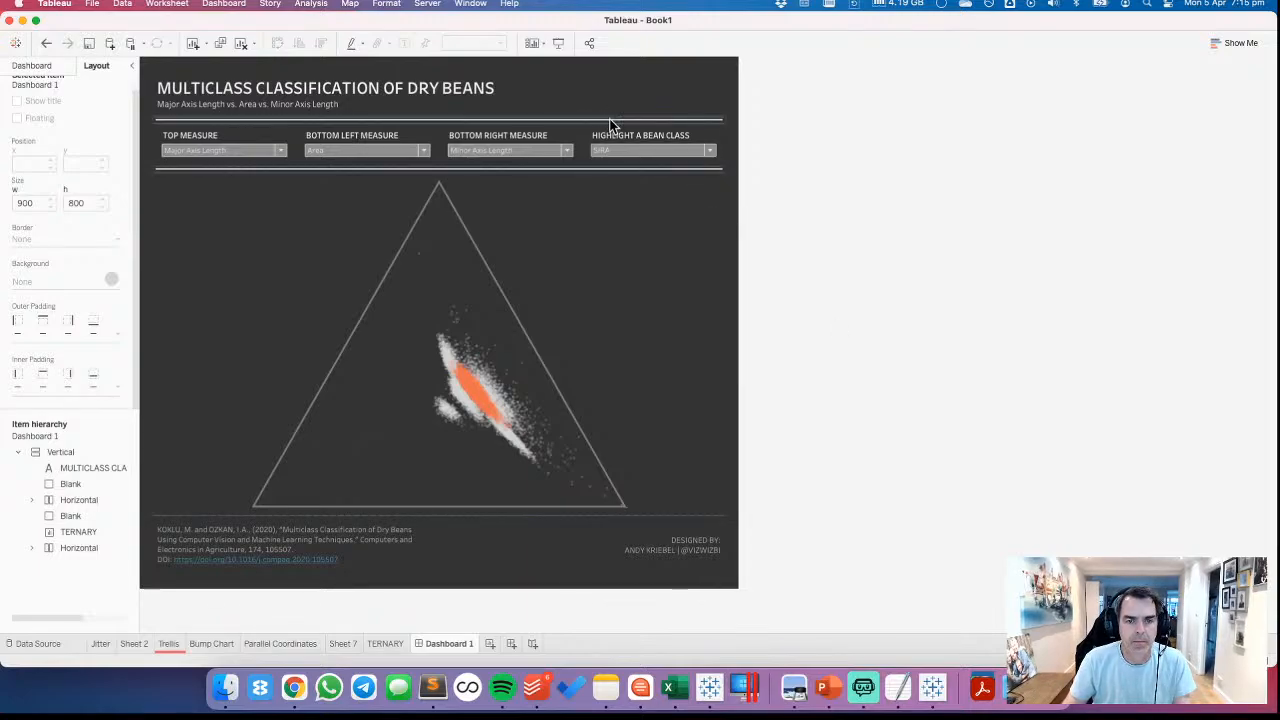
Recolour the divider line above the parameter controls to the darkest shade in the light grey palette column
left_click(594, 251)
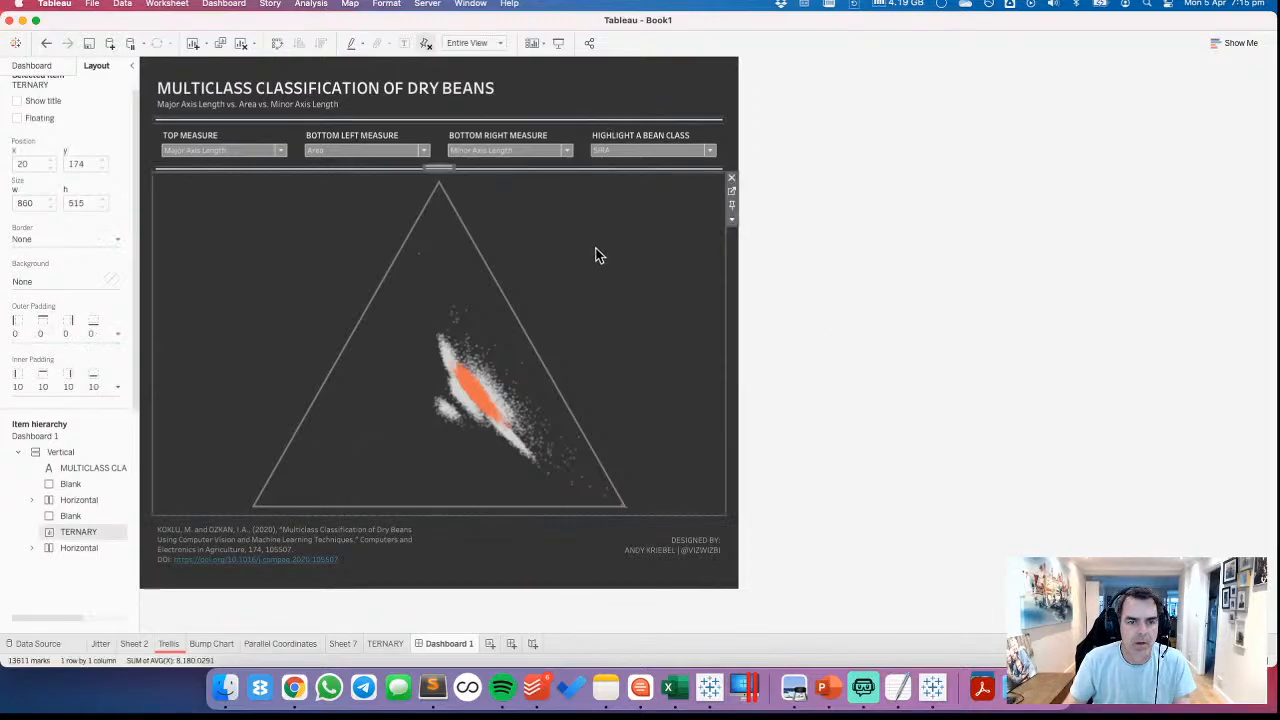
left_click(570, 123)
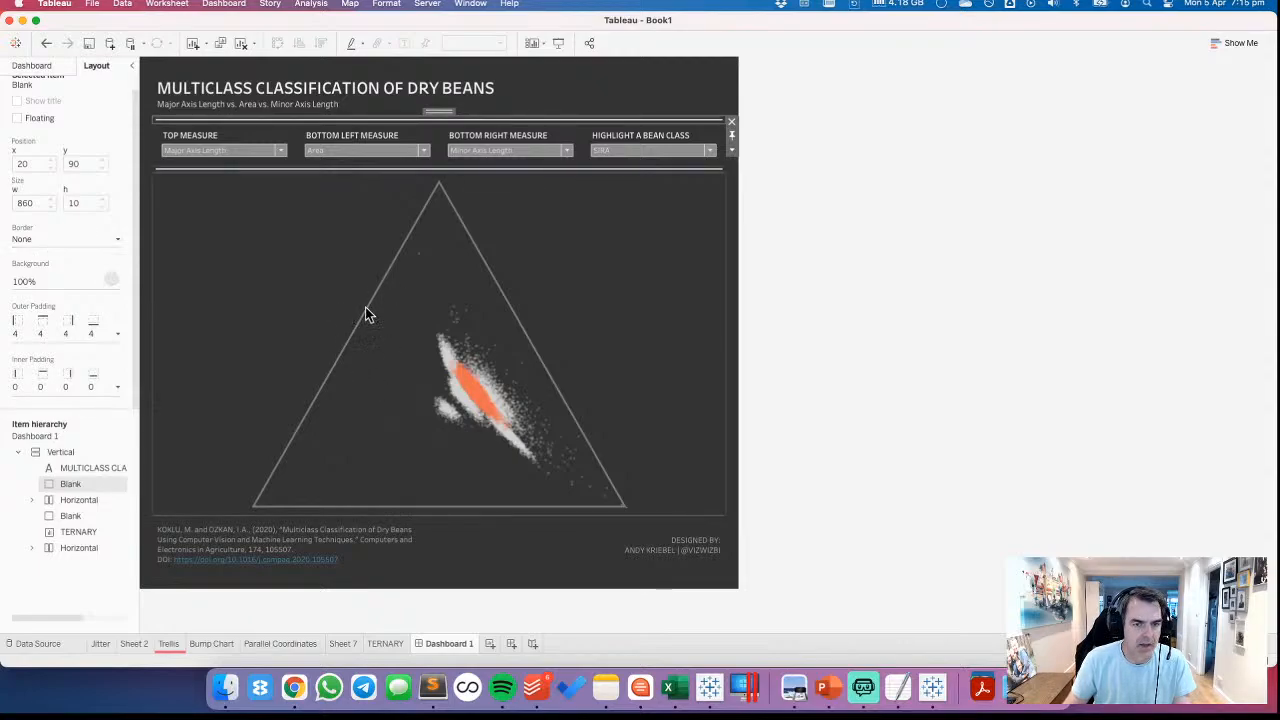
left_click(47, 282)
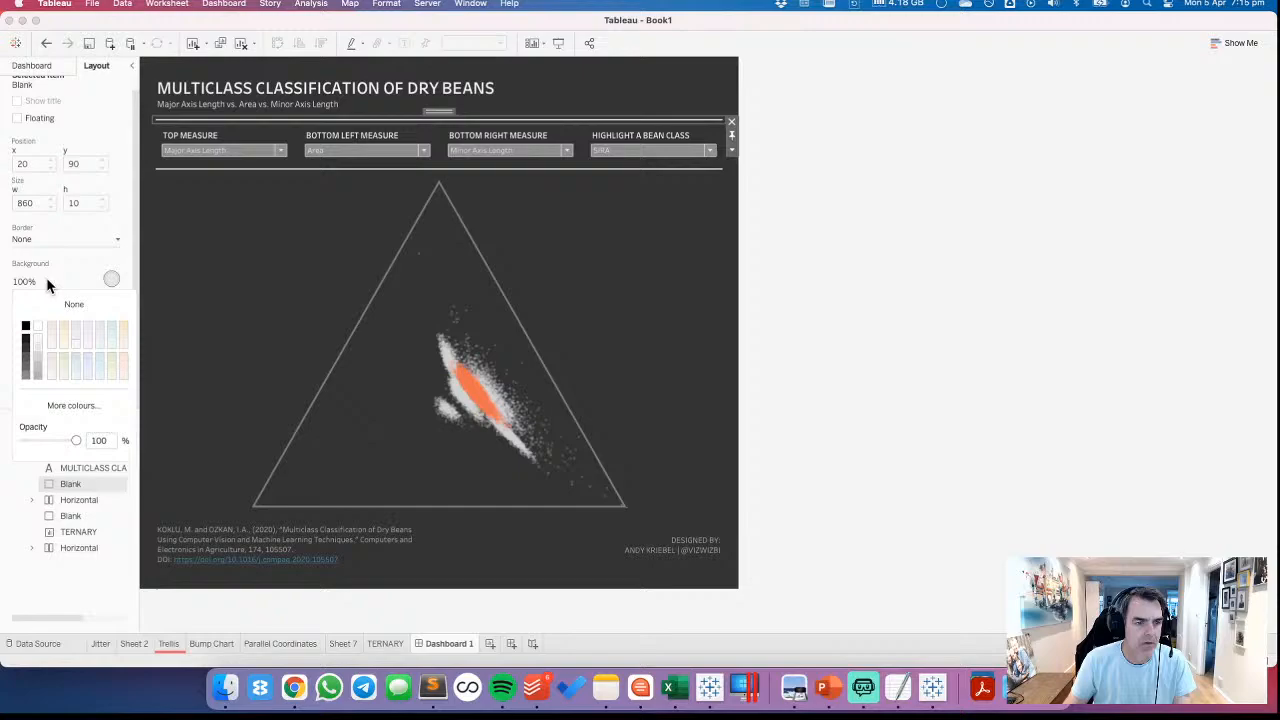
left_click(26, 377)
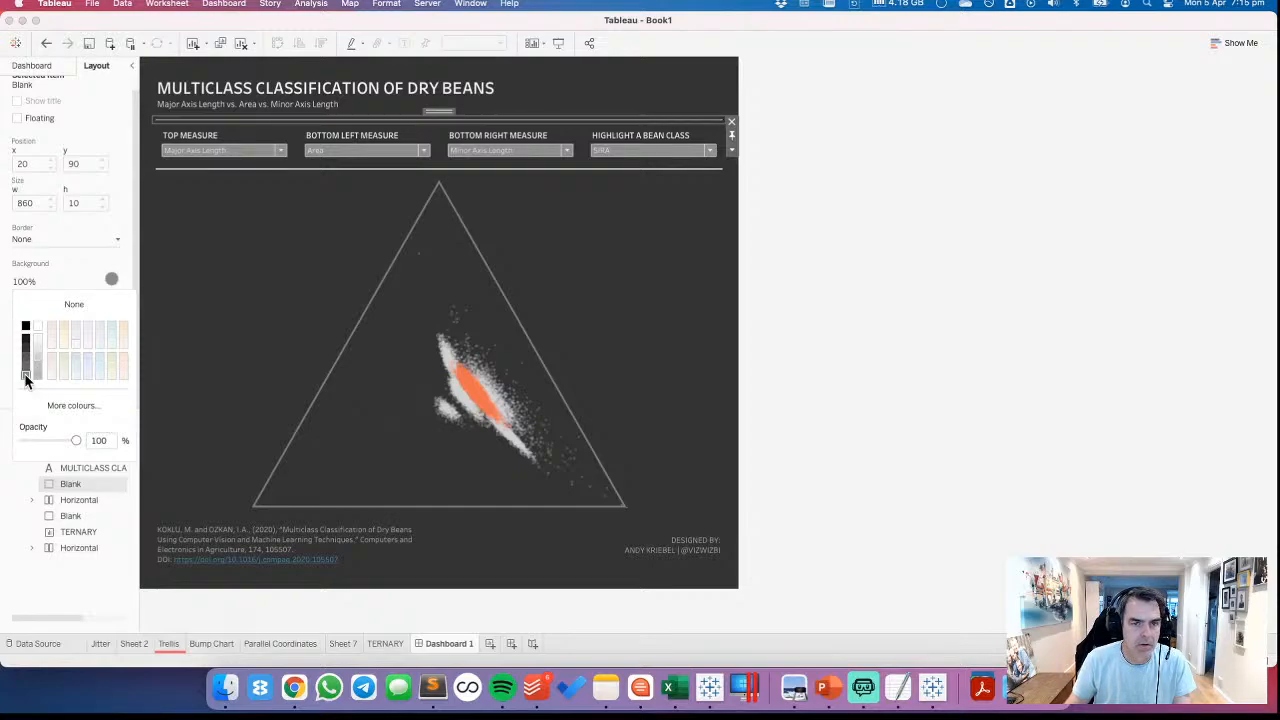
left_click(36, 378)
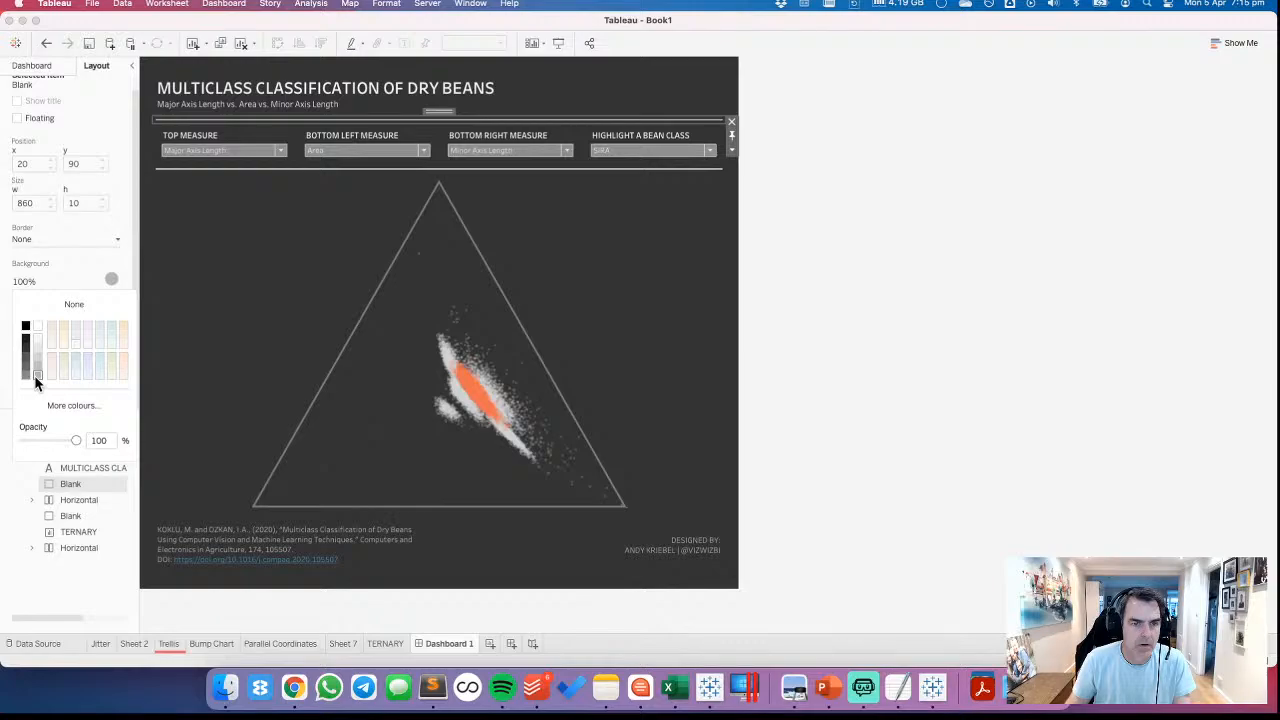
left_click(319, 170)
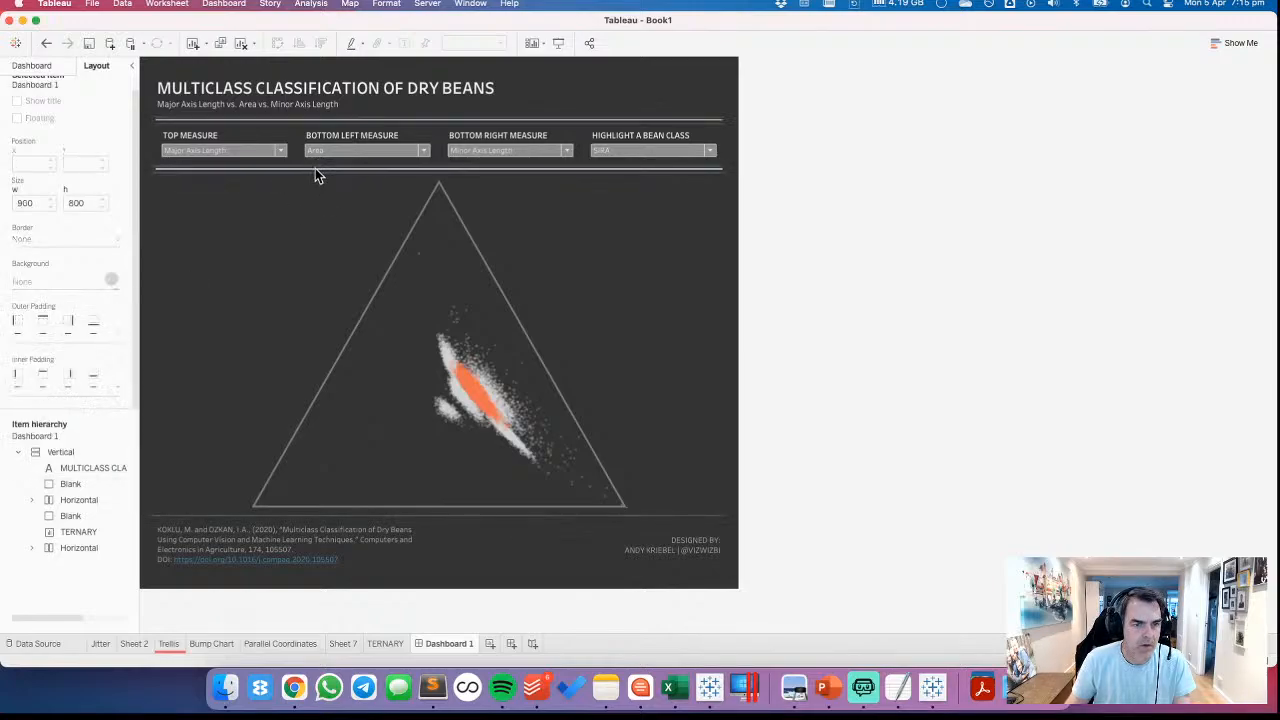
Give the divider line below the parameter controls the same grey background as the upper one
left_click(315, 170)
left_click(60, 281)
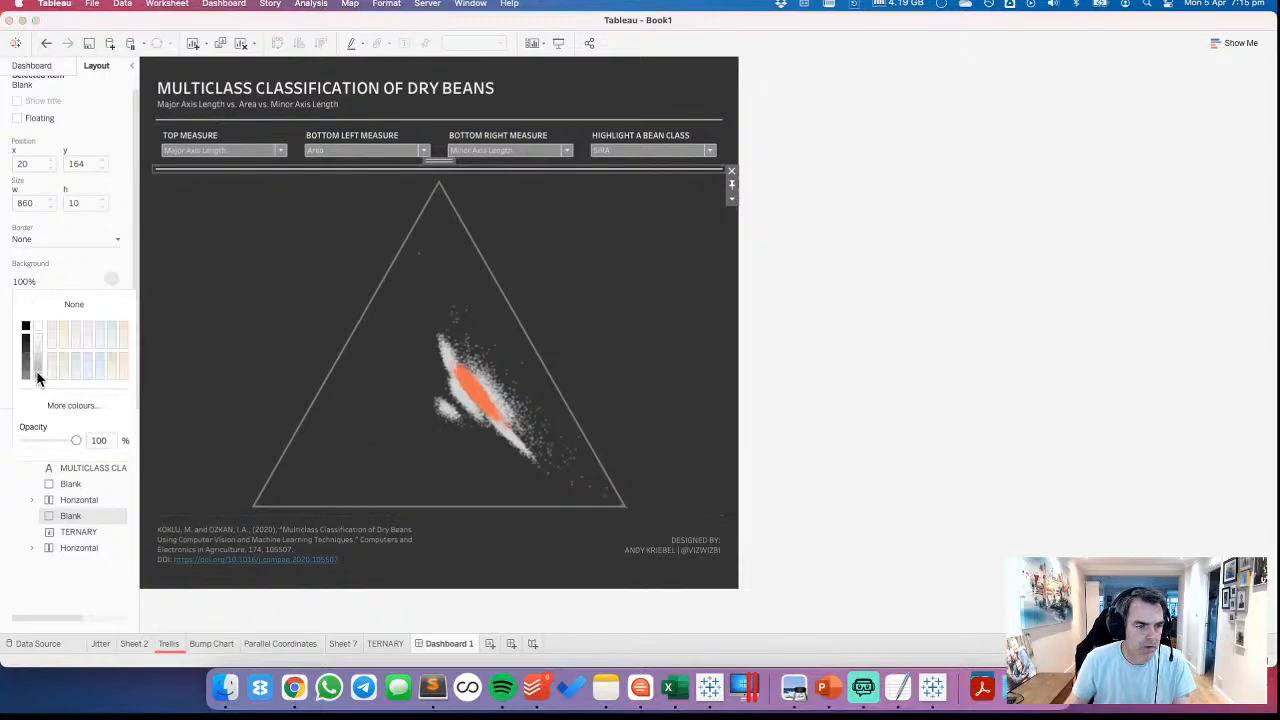
left_click(37, 377)
left_click(1097, 270)
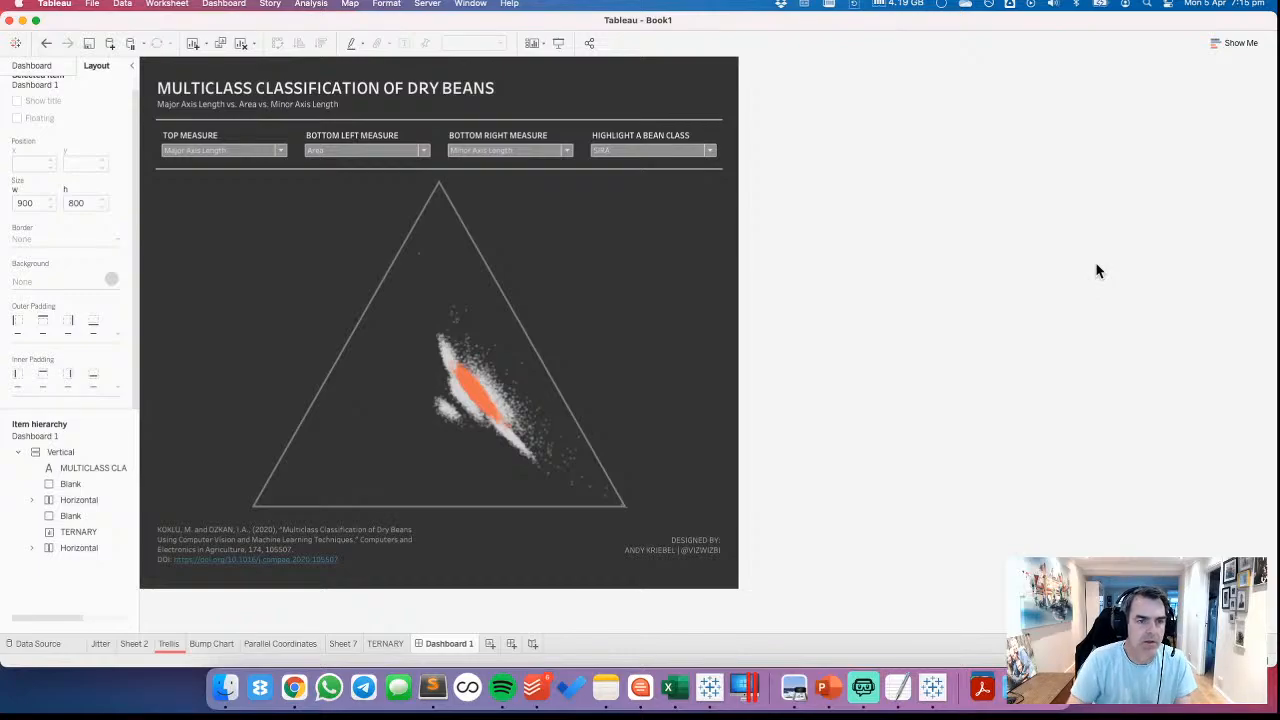
Try a white background on the TOP MEASURE parameter control and undo it
left_click(218, 140)
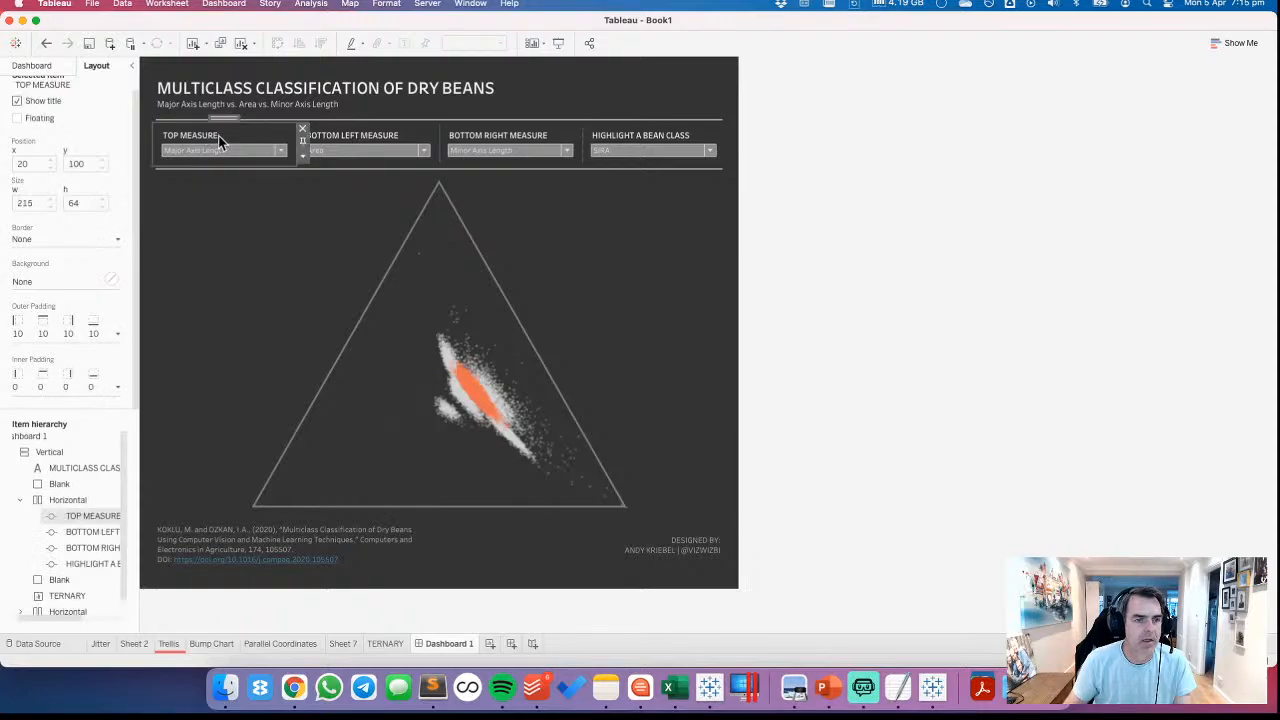
left_click(56, 283)
left_click(38, 326)
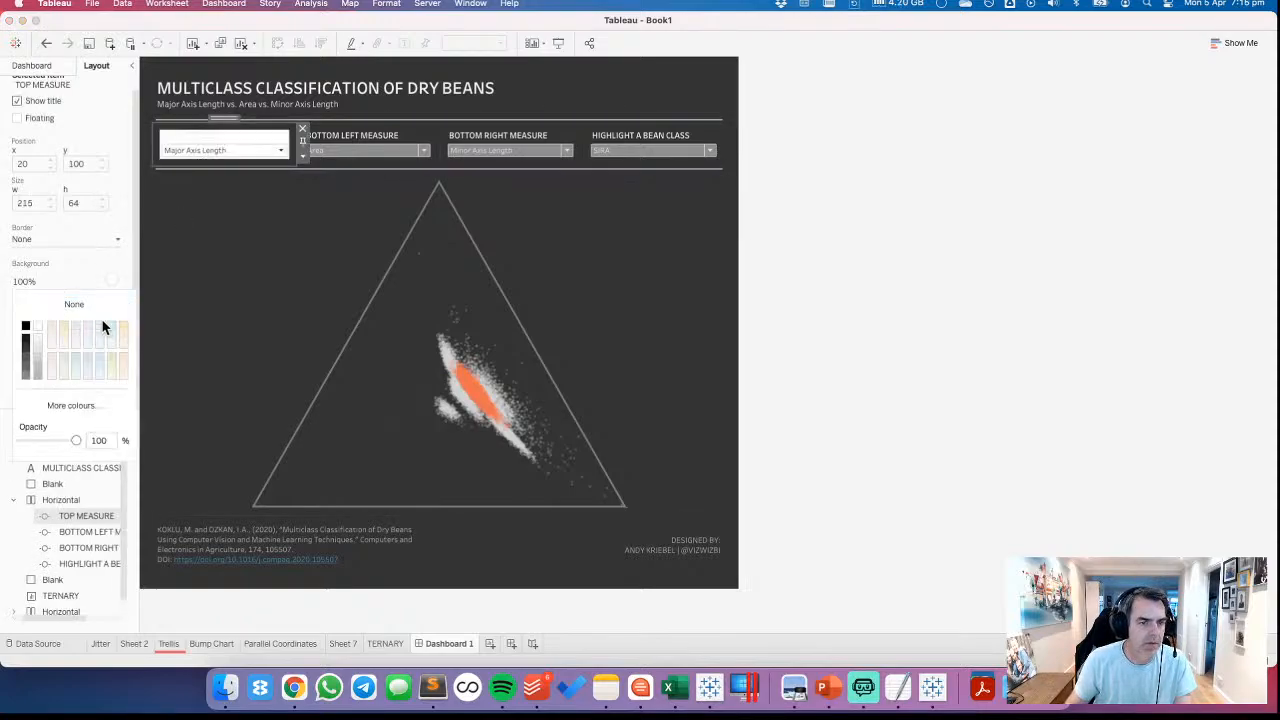
left_click(45, 48)
left_click(45, 48)
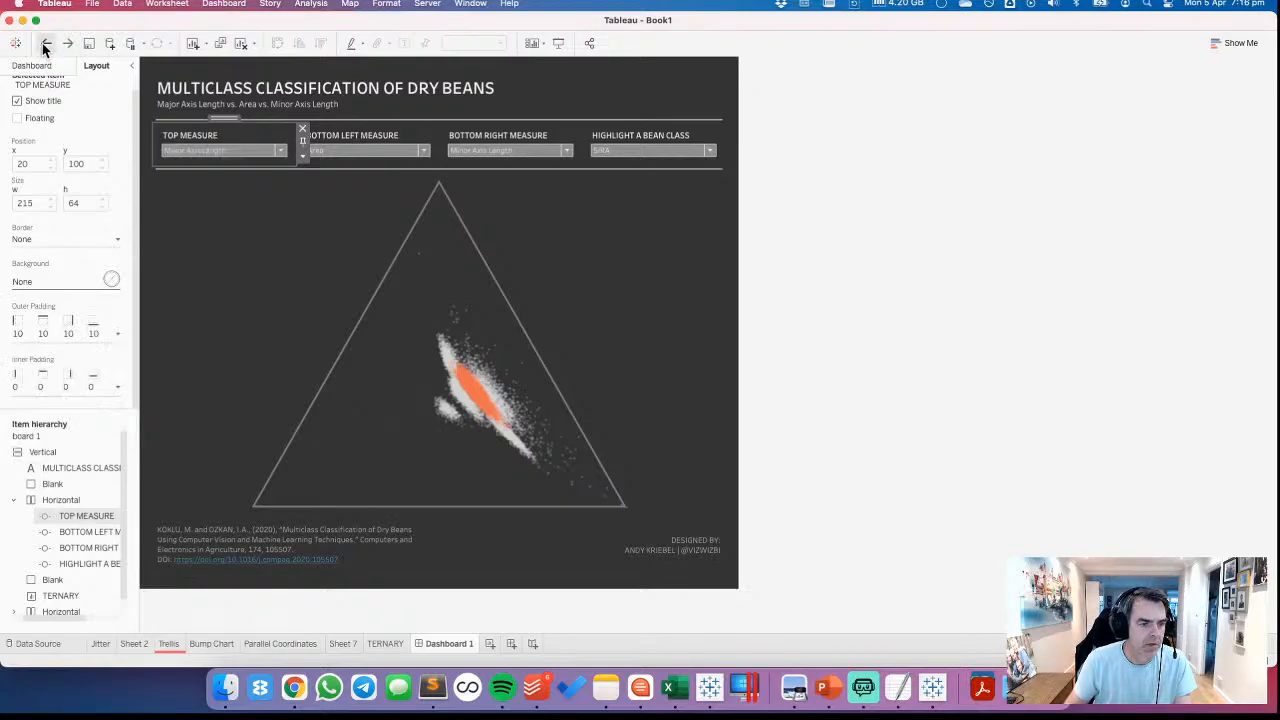
Try white body shading for the dashboard's parameter controls in the parameter formatting and undo it
left_click(302, 155)
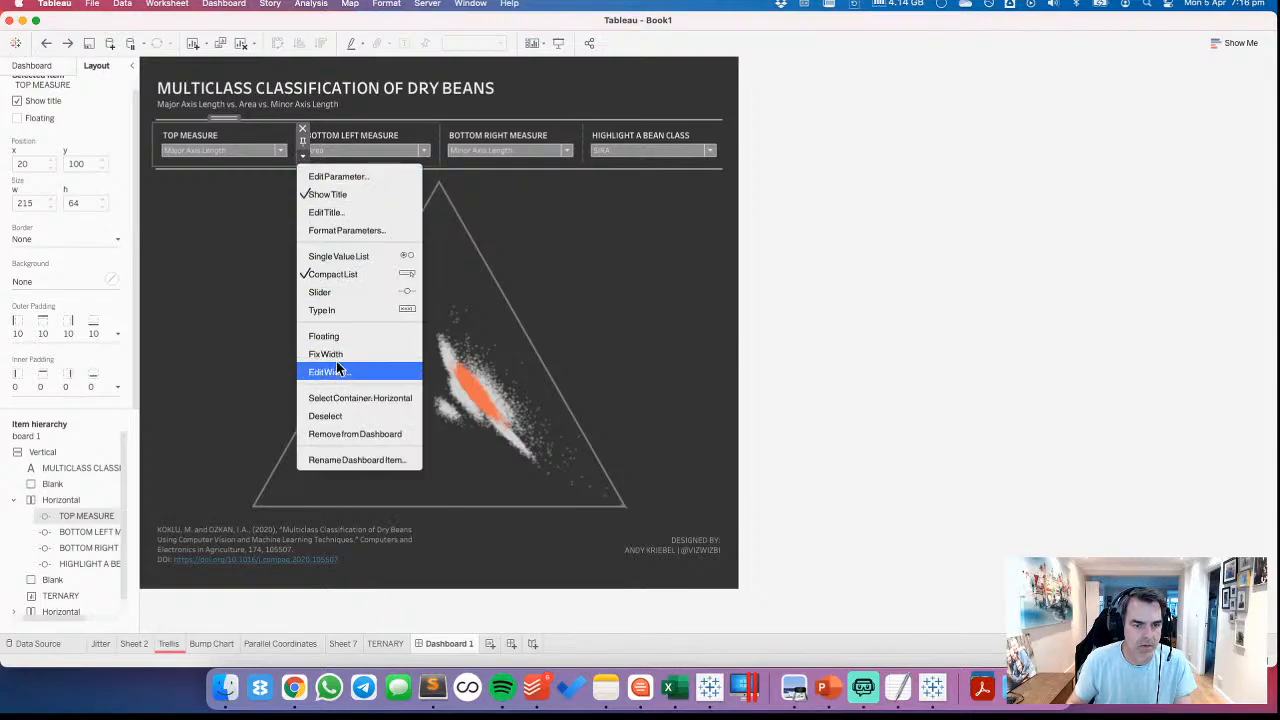
left_click(335, 240)
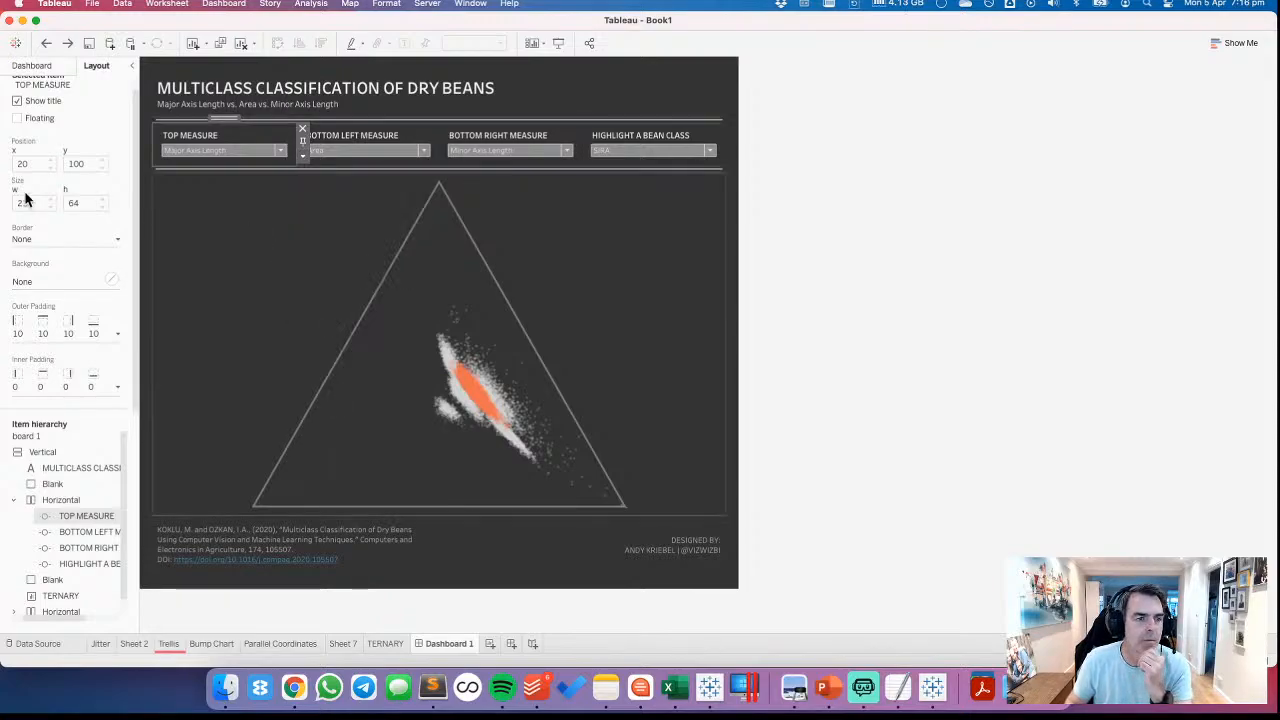
left_click(81, 204)
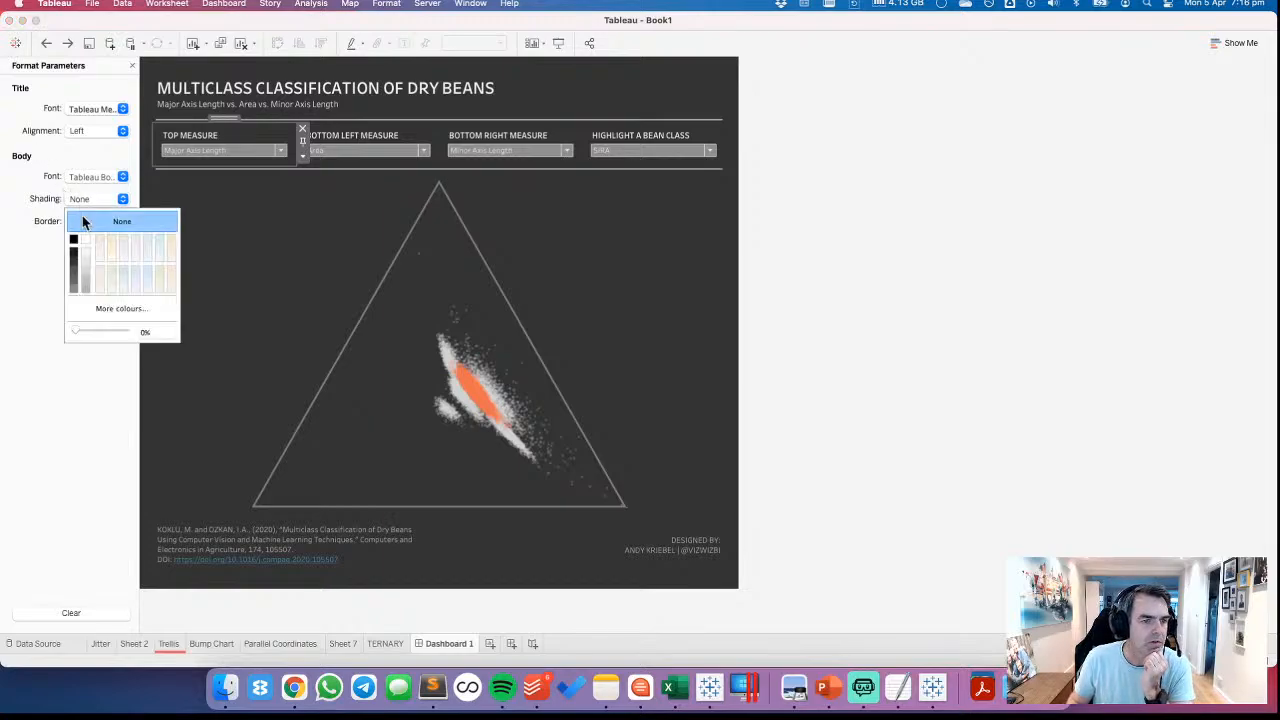
left_click(86, 241)
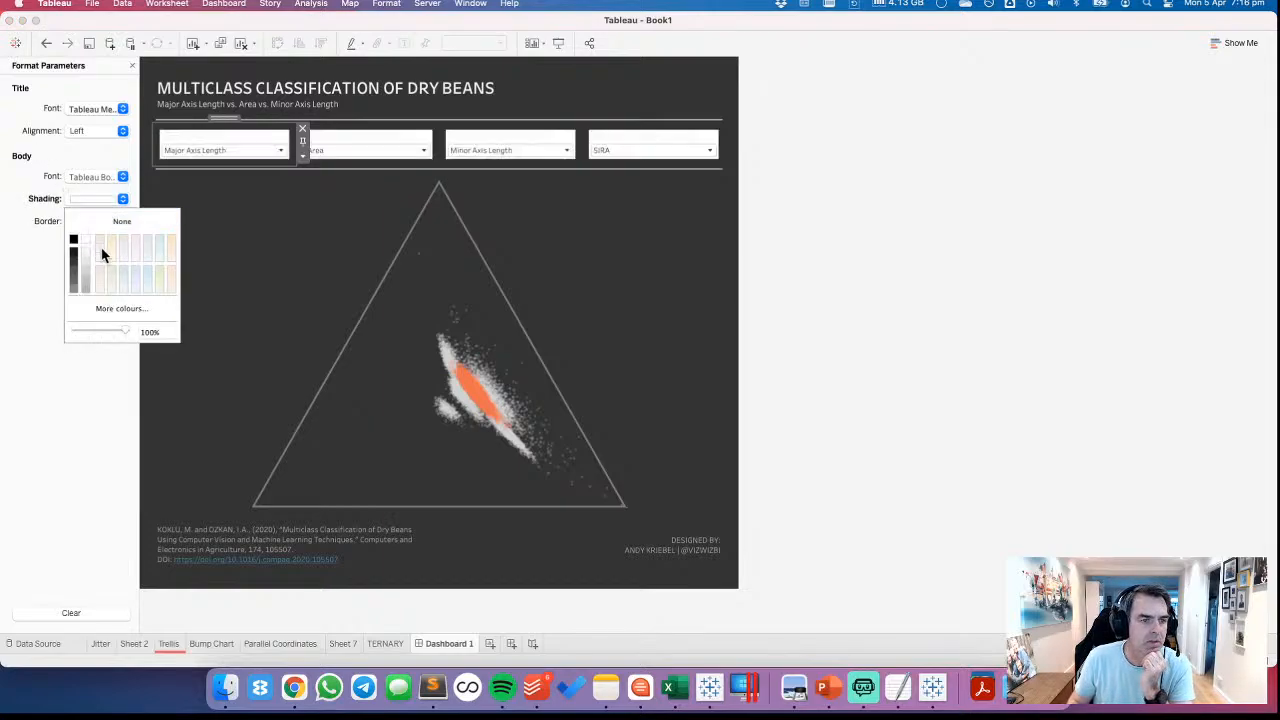
left_click(50, 222)
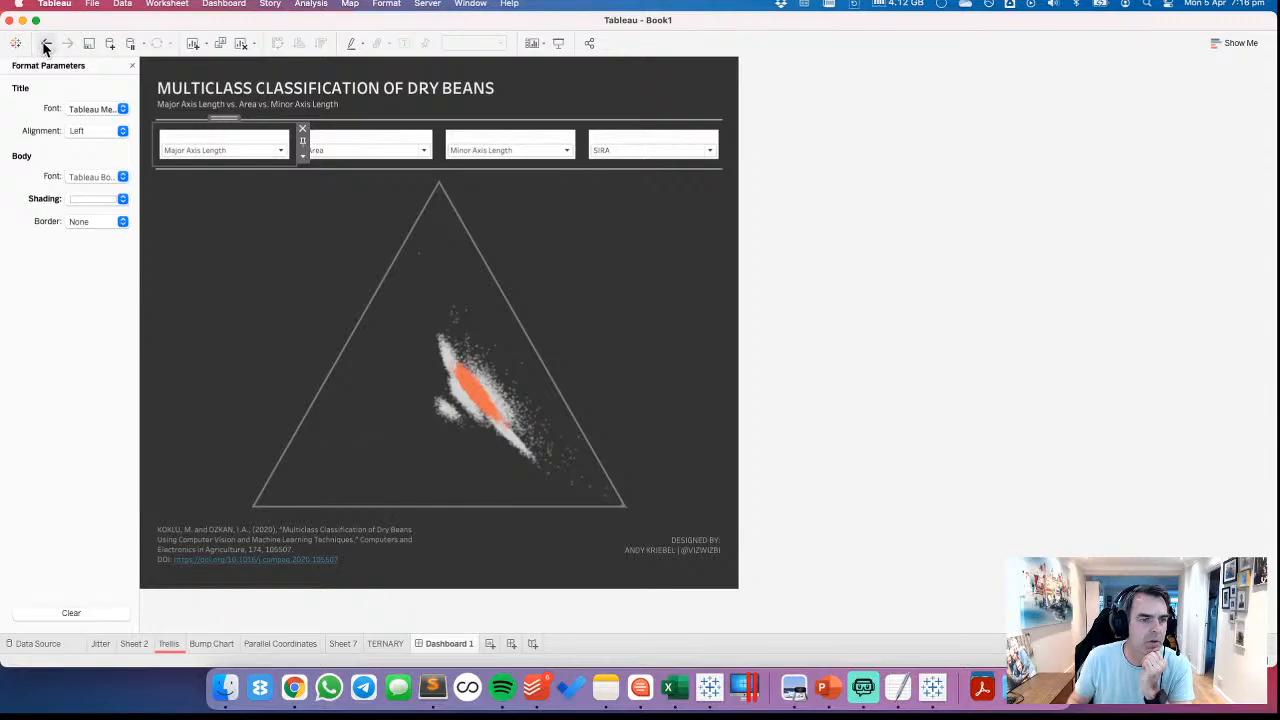
left_click(45, 44)
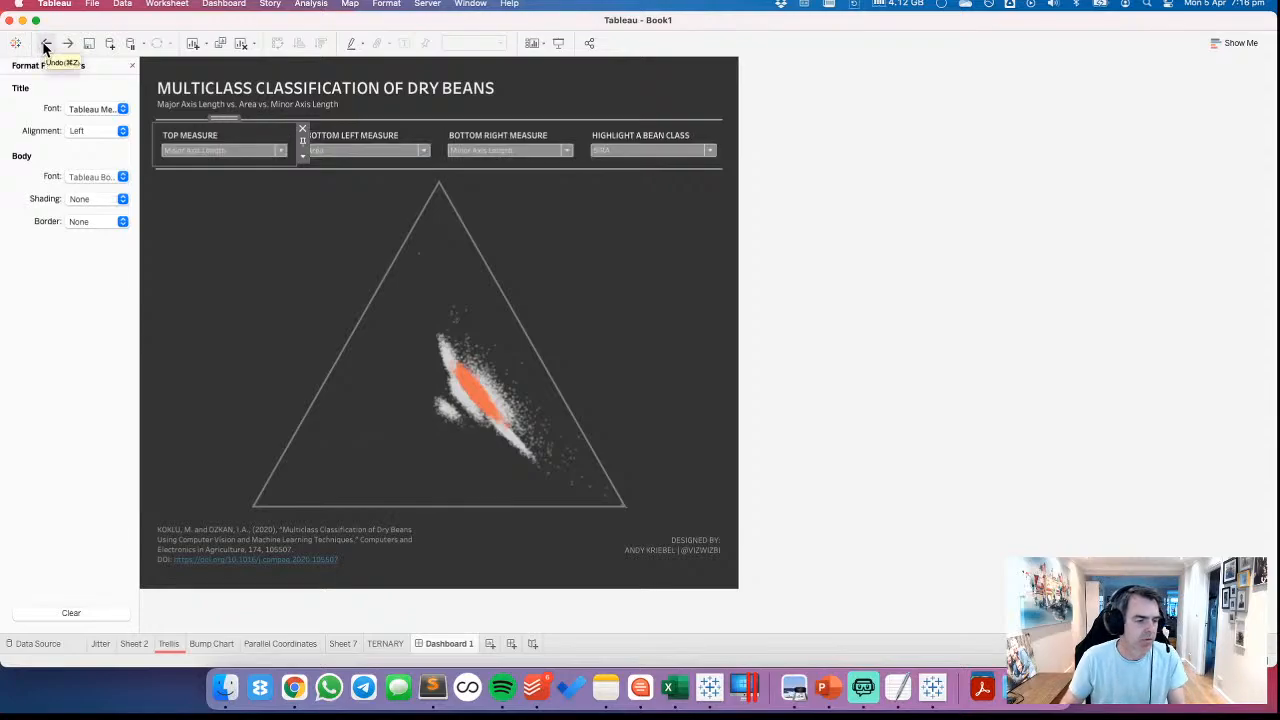
double_click(227, 118)
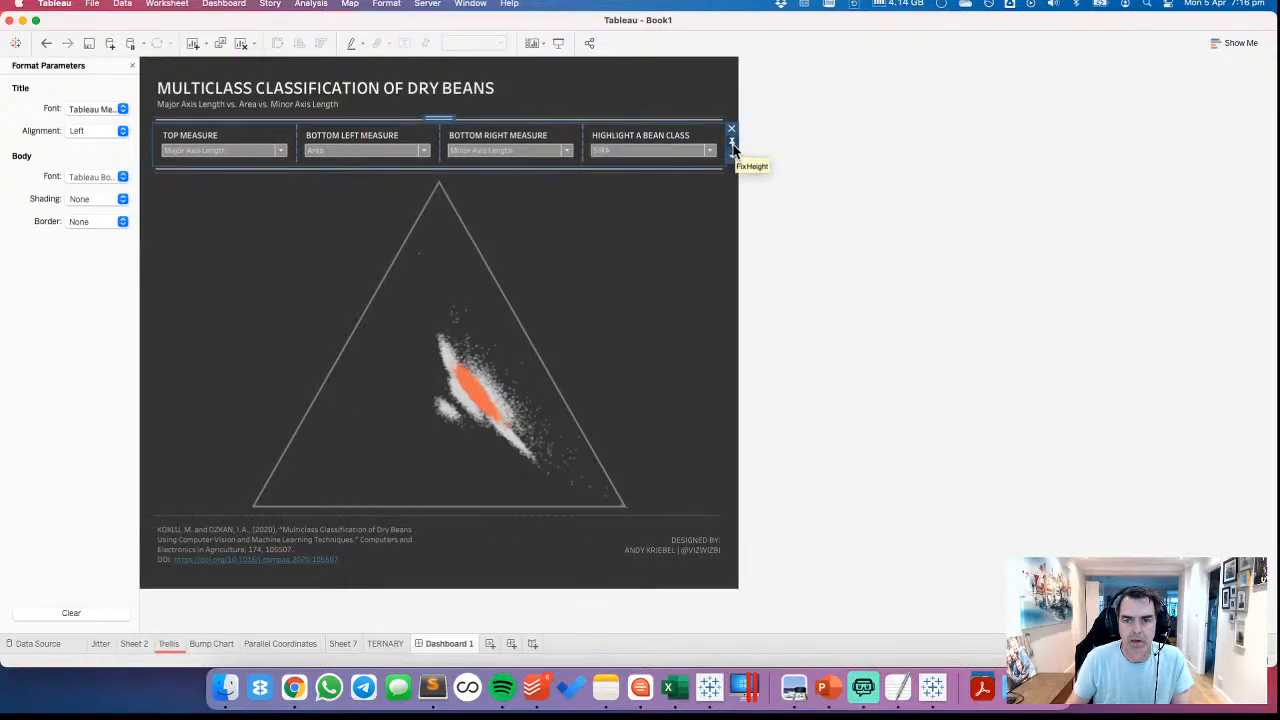
left_click(691, 94)
left_click(633, 528)
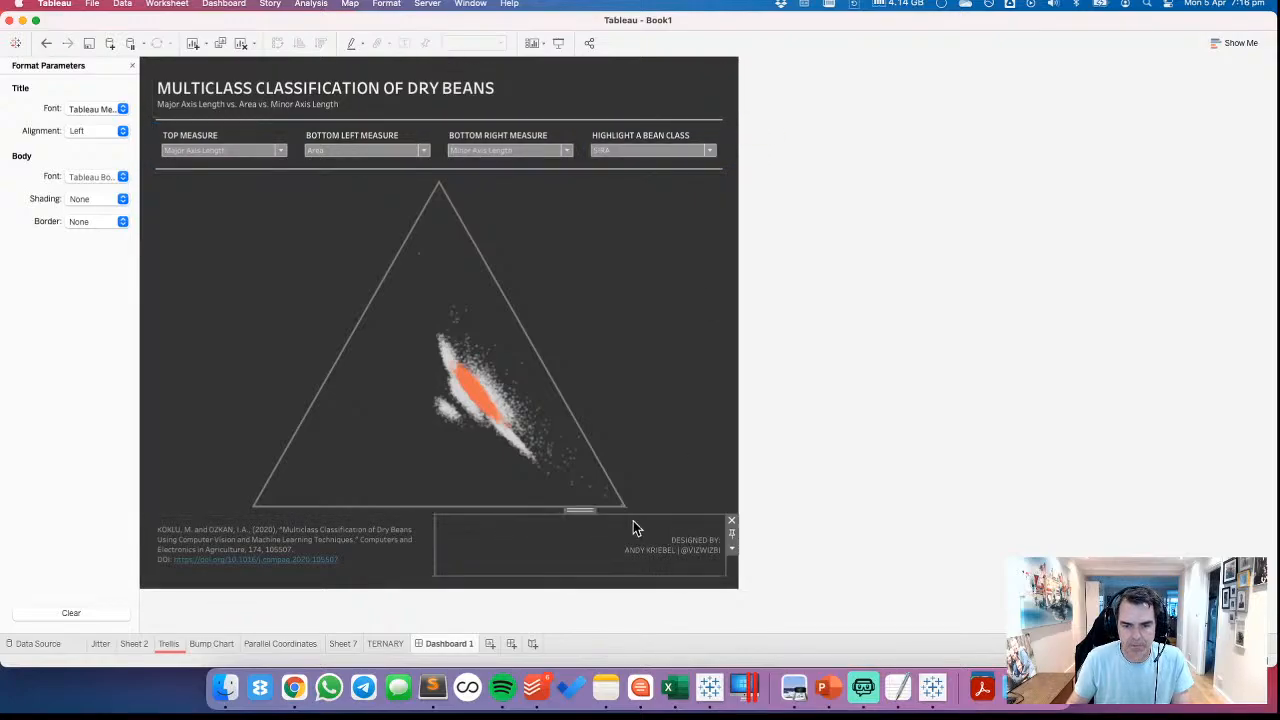
left_click(665, 396)
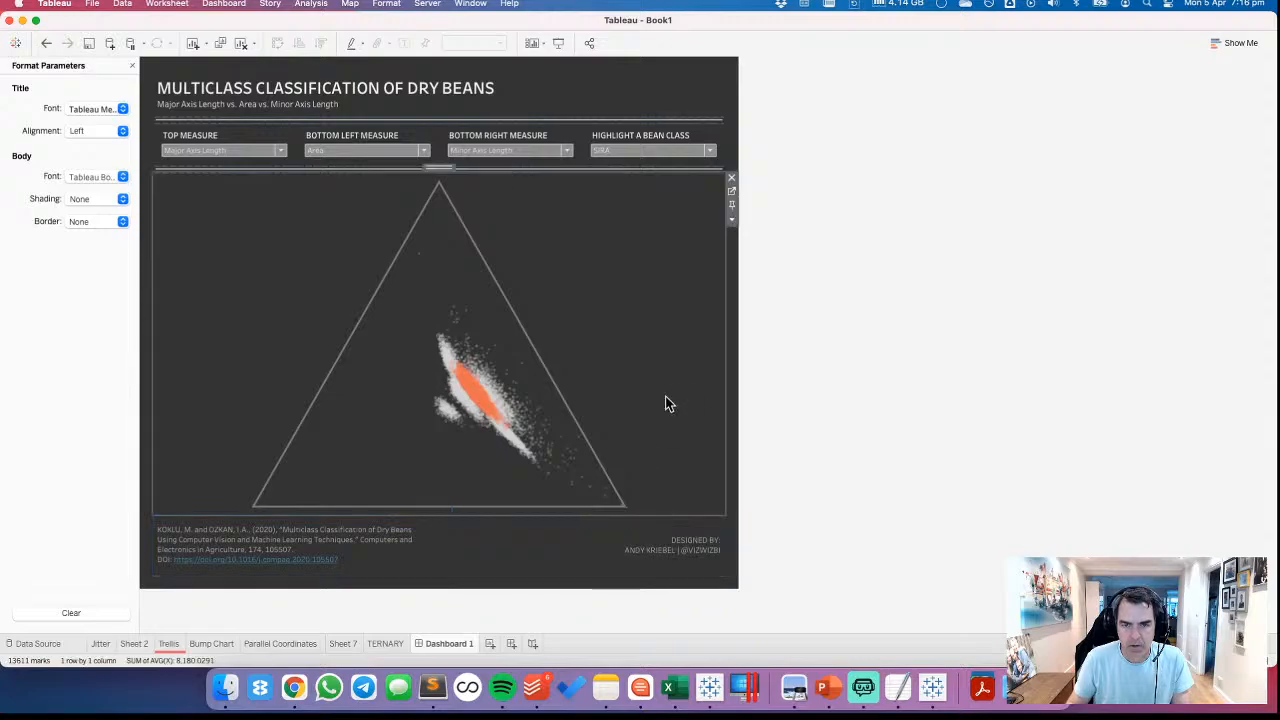
left_click(922, 361)
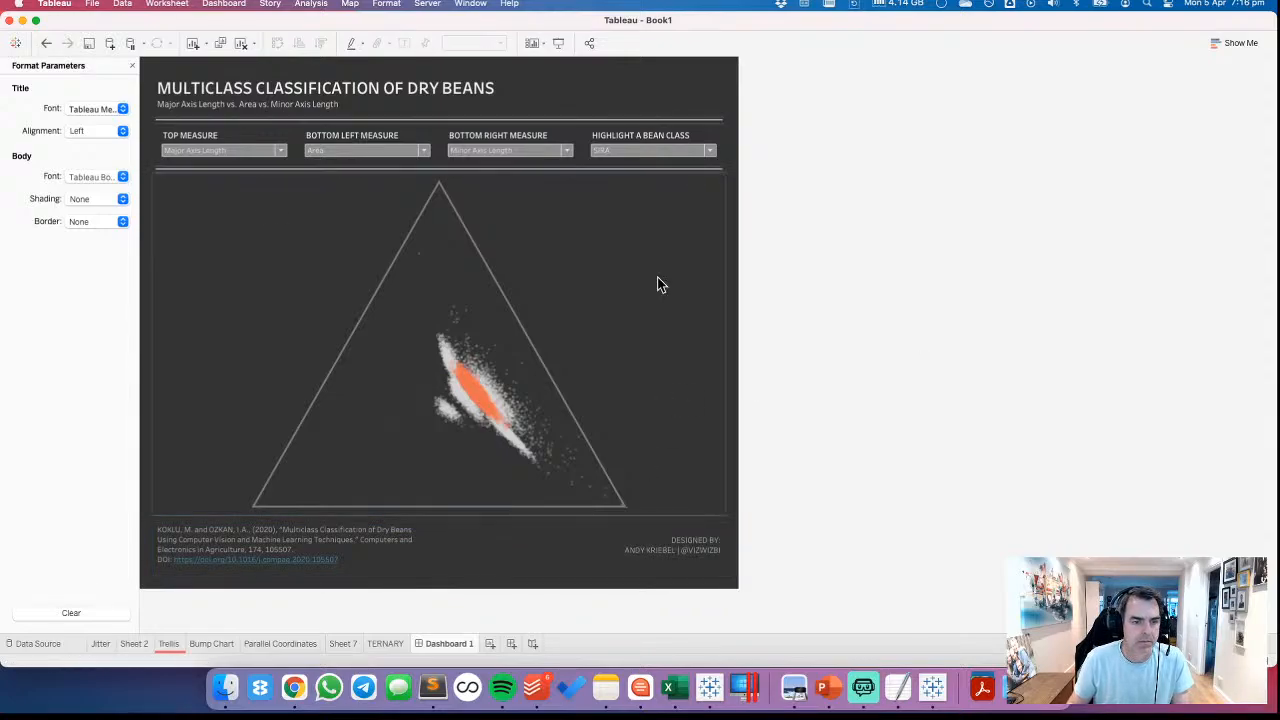
Close the parameter formatting, try a dashboard width of 800 px and set it back to 900 px
left_click(129, 66)
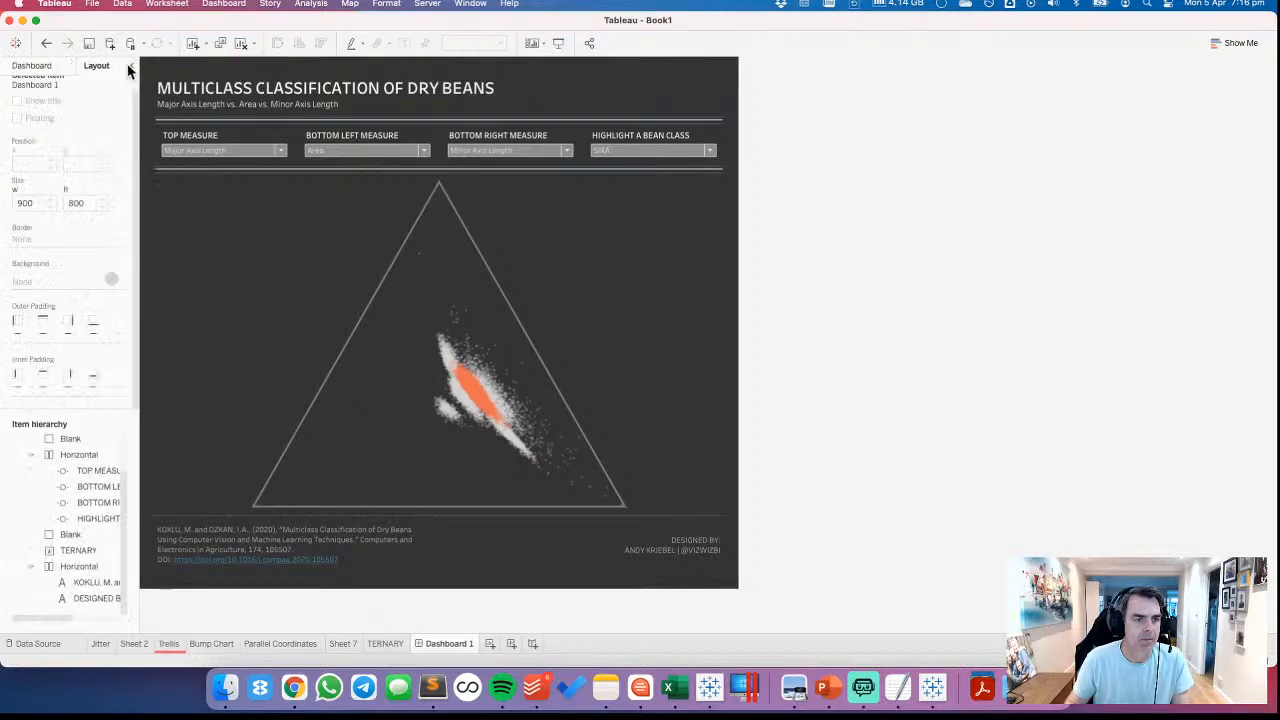
left_click(36, 66)
left_click(43, 133)
left_click(68, 218)
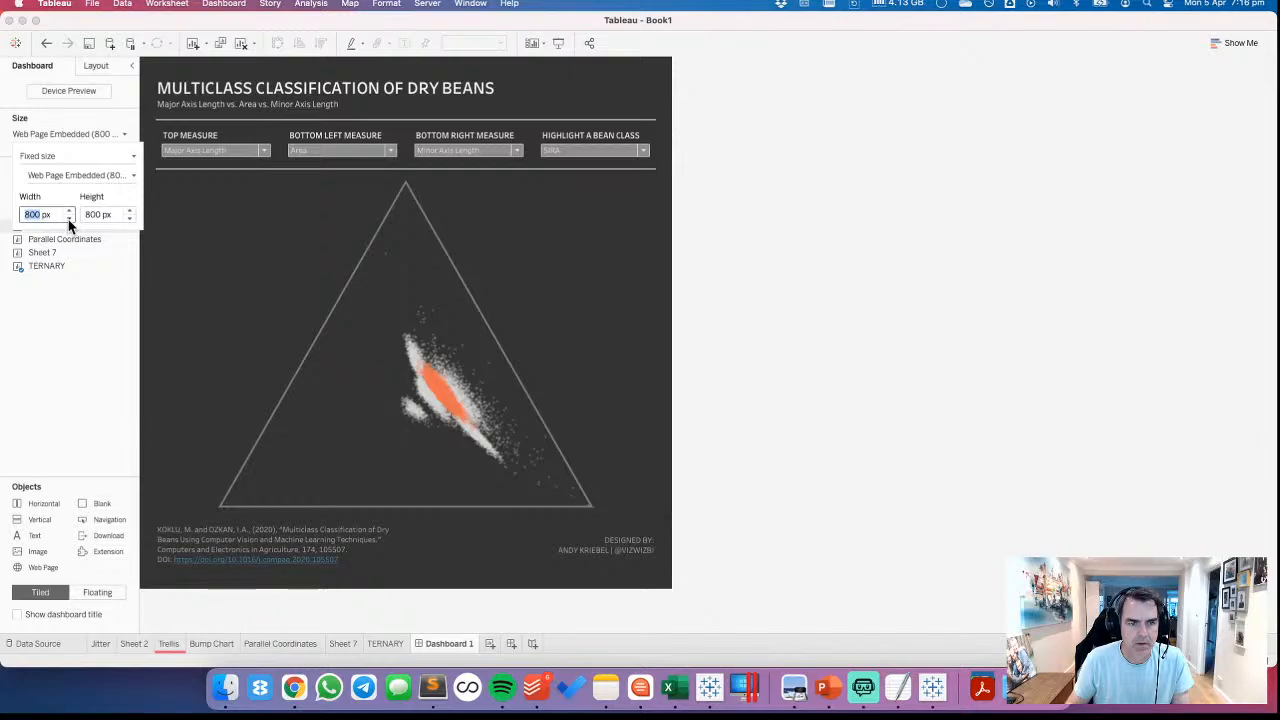
left_click(69, 211)
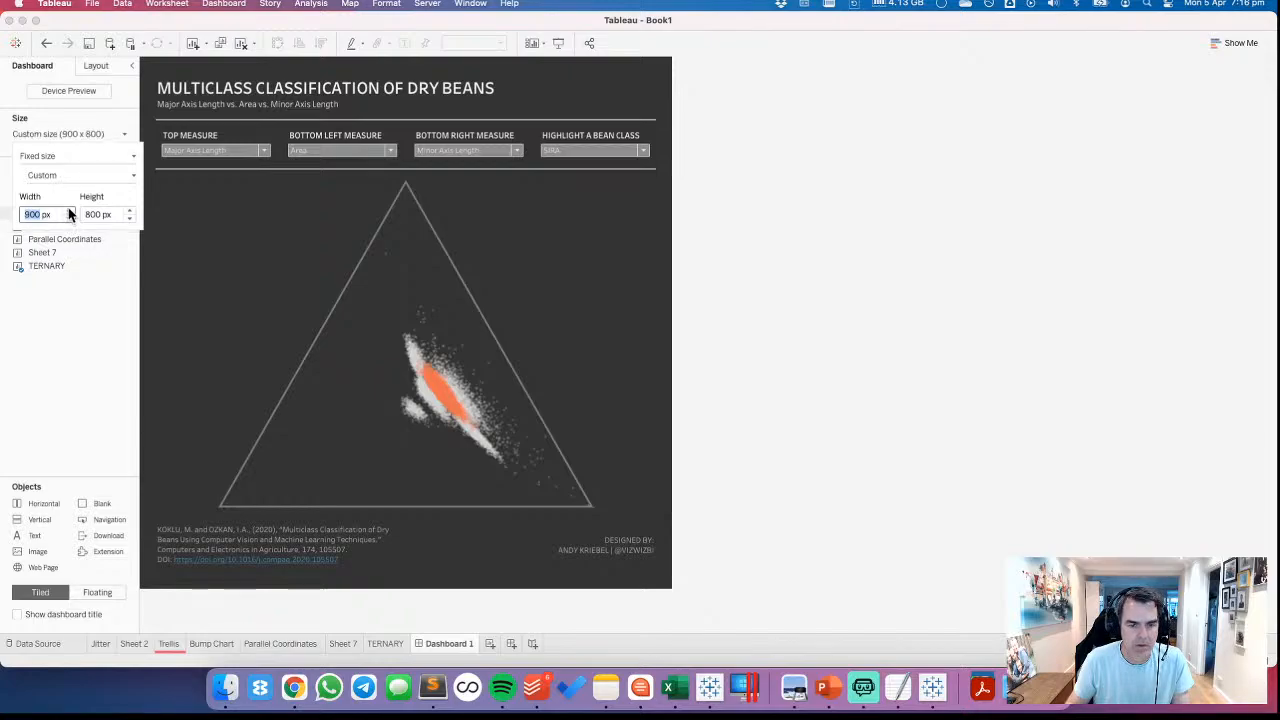
left_click(940, 304)
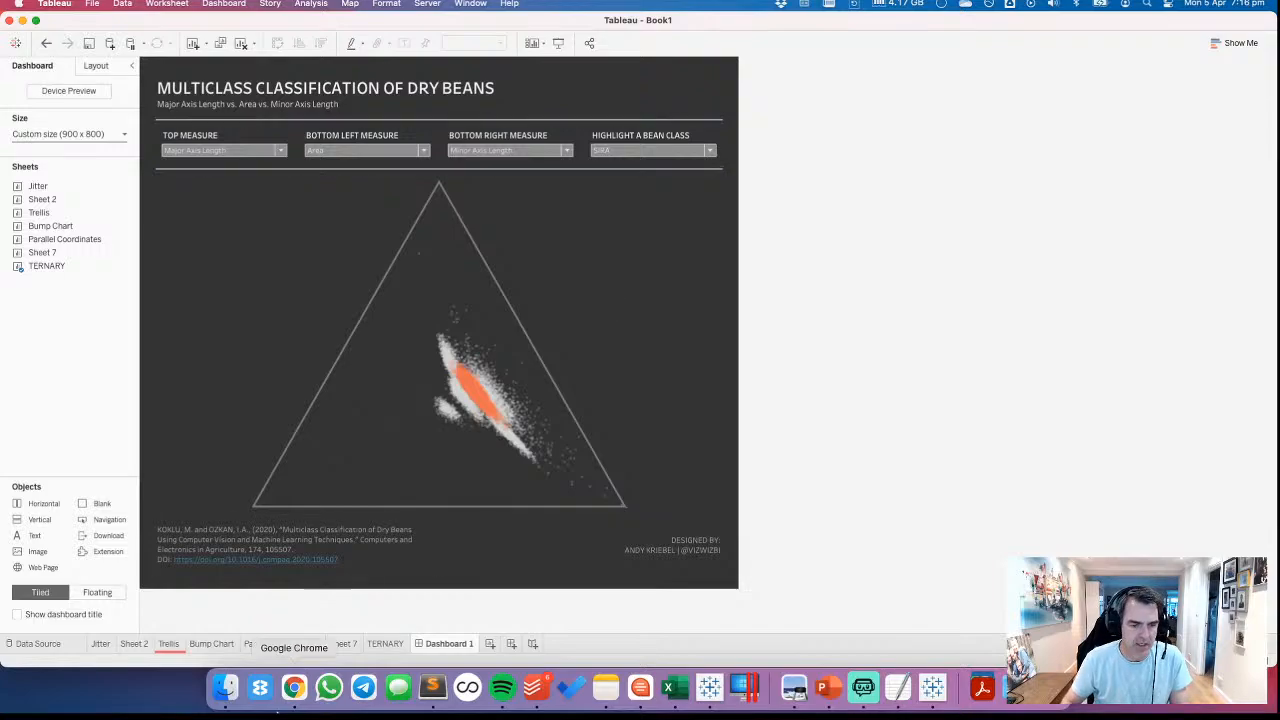
Switch to Chrome and view the Flerlage Twins ternary article and the Palmer Station penguins ternary viz for reference
left_click(294, 687)
left_click(1110, 28)
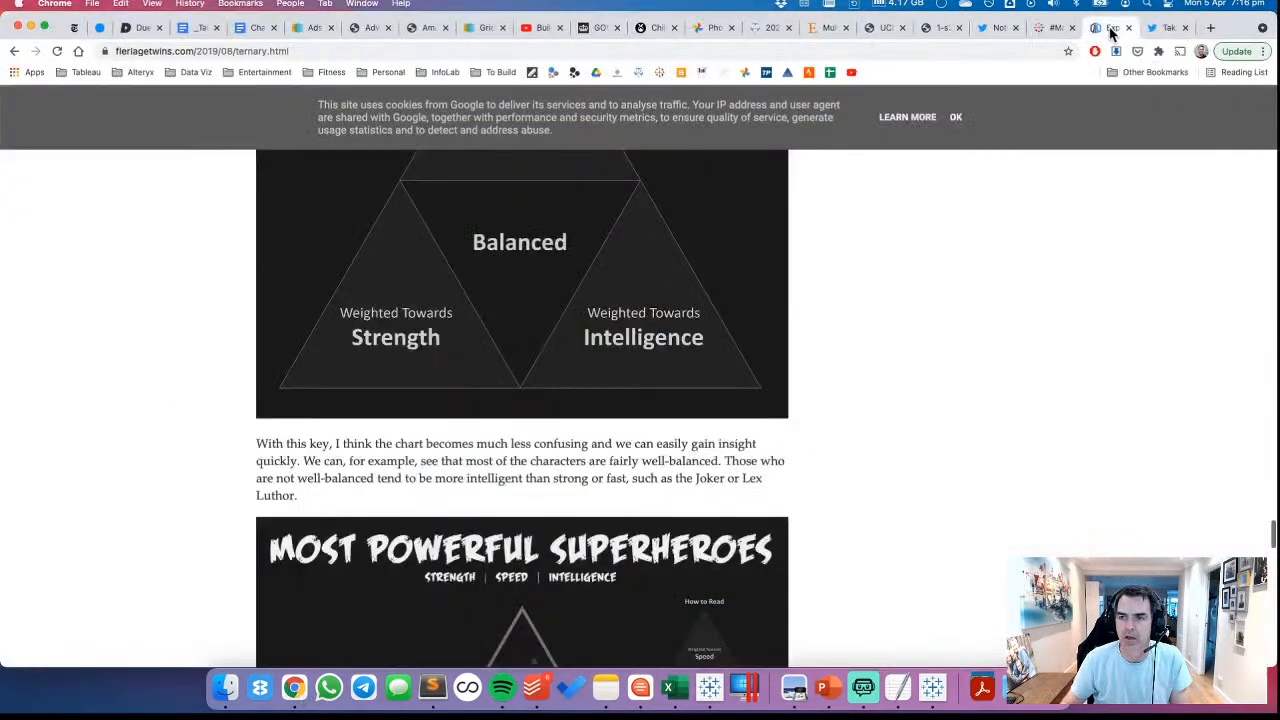
left_click(1055, 30)
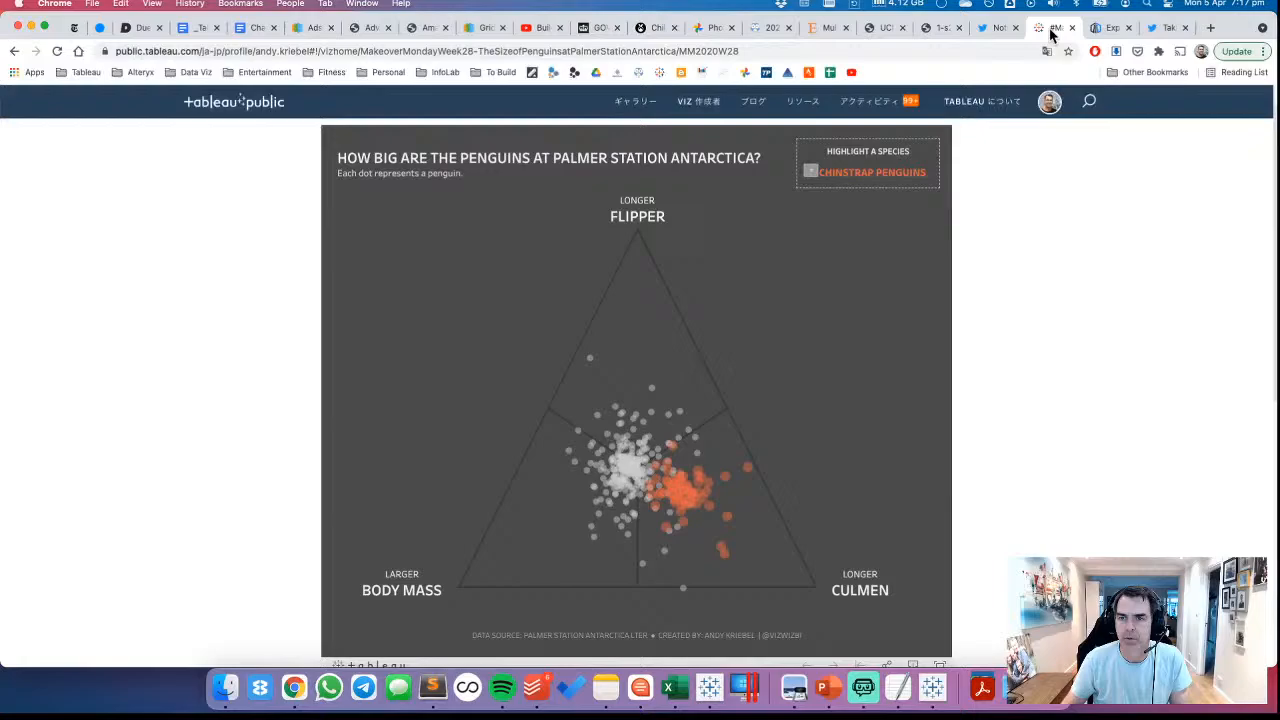
Search Google in a new browser tab for the Game of Thrones viz author's ternary charts and look through the results
left_click(1210, 28)
type("ADAM")
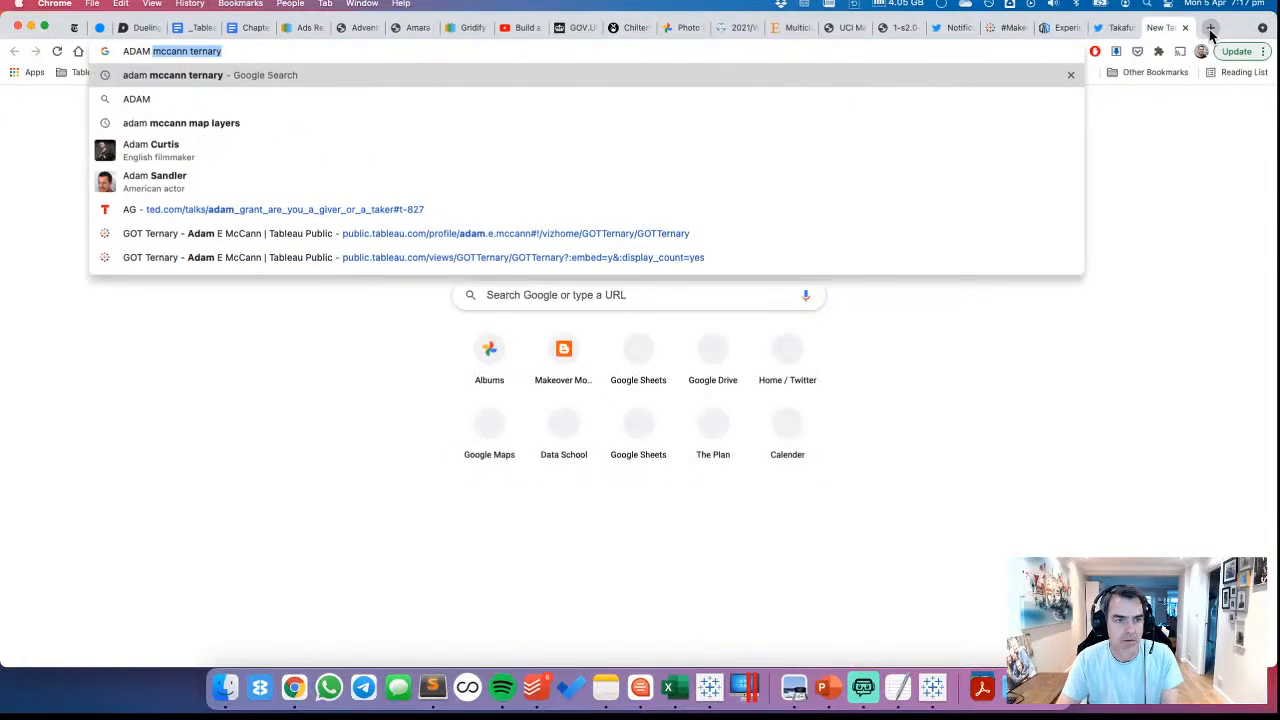
key("Return")
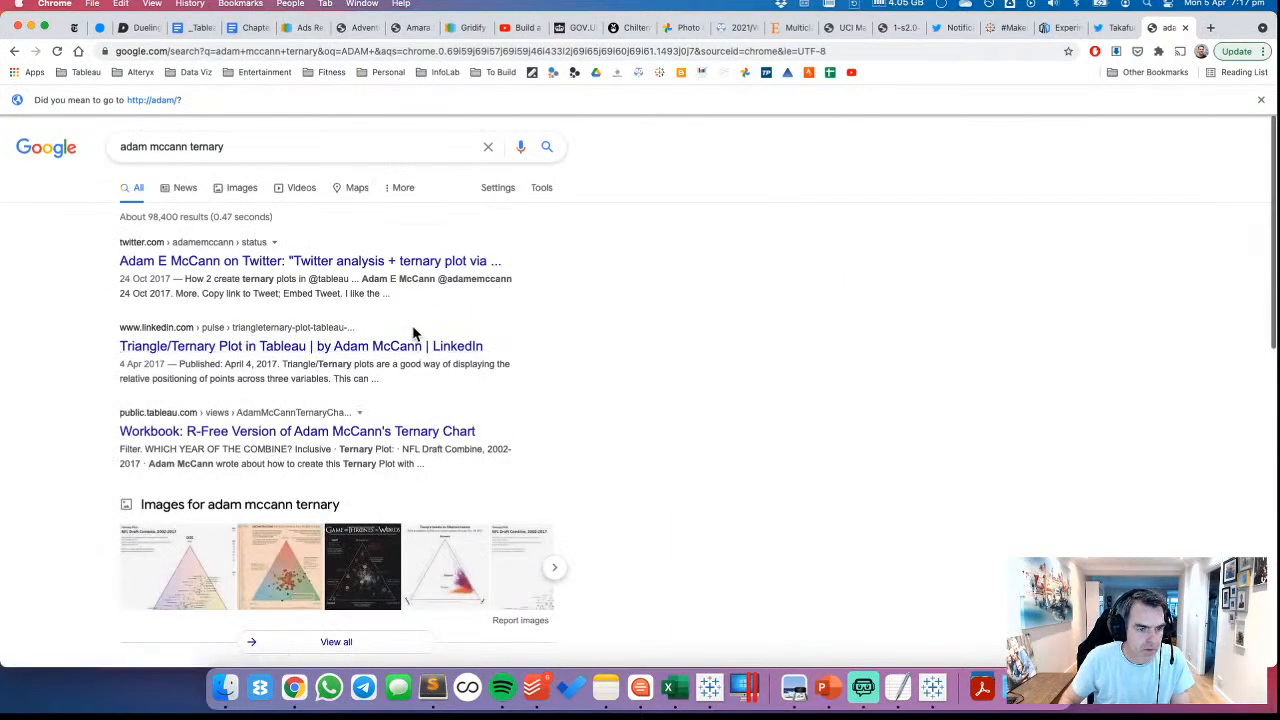
scroll(567, 361, "down", 1)
scroll(567, 361, "down", 5)
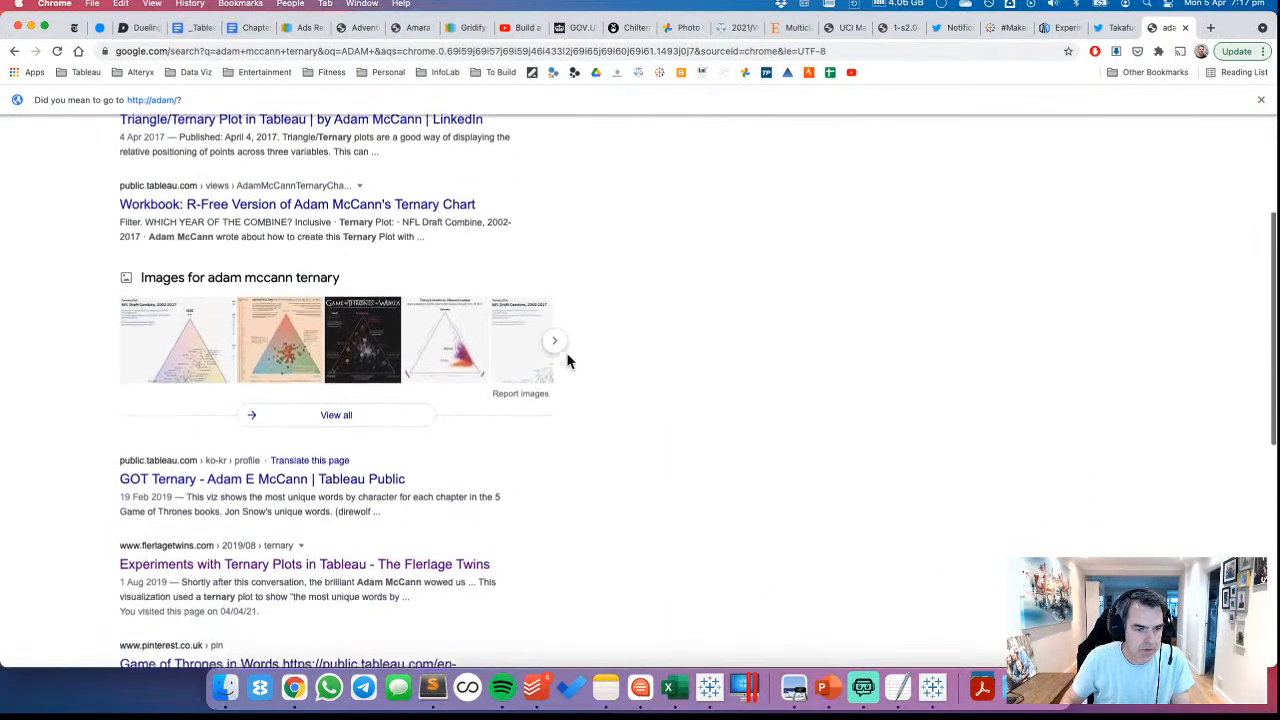
Open the GOT Ternary viz on Tableau Public and load its English page by removing the ko-kr language code from the address
left_click(222, 360)
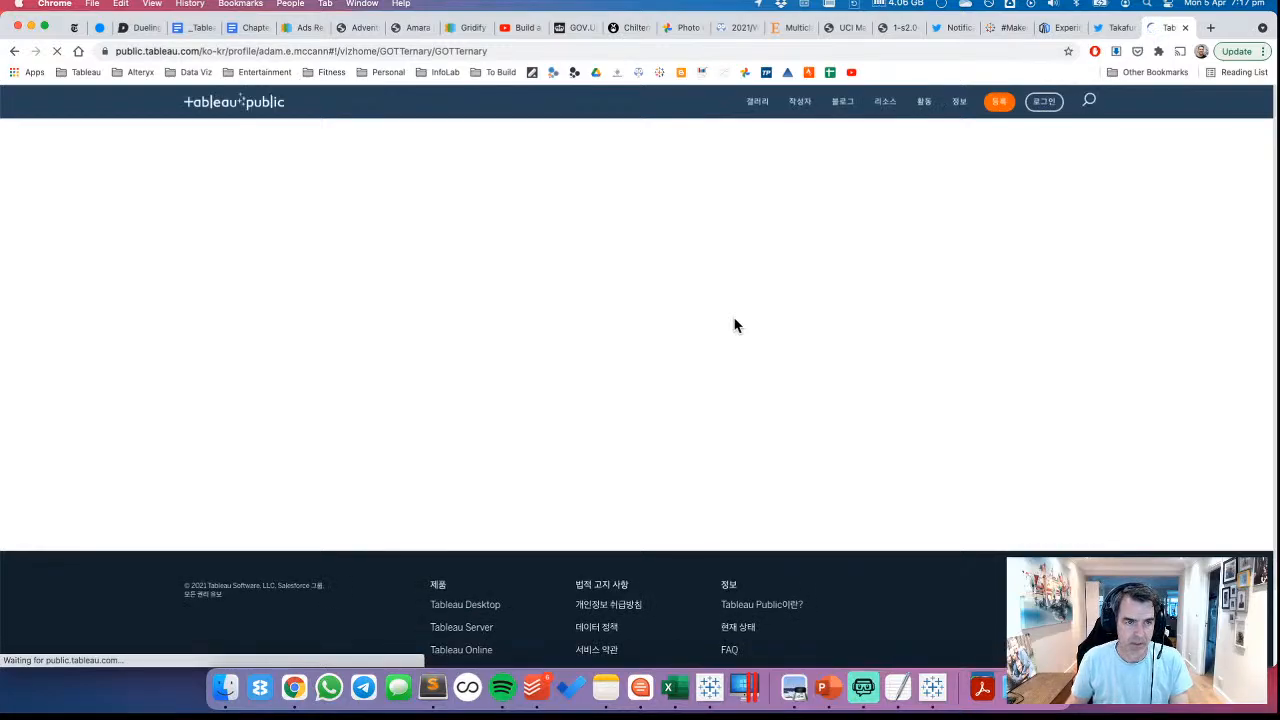
left_click(220, 50)
left_click(205, 50)
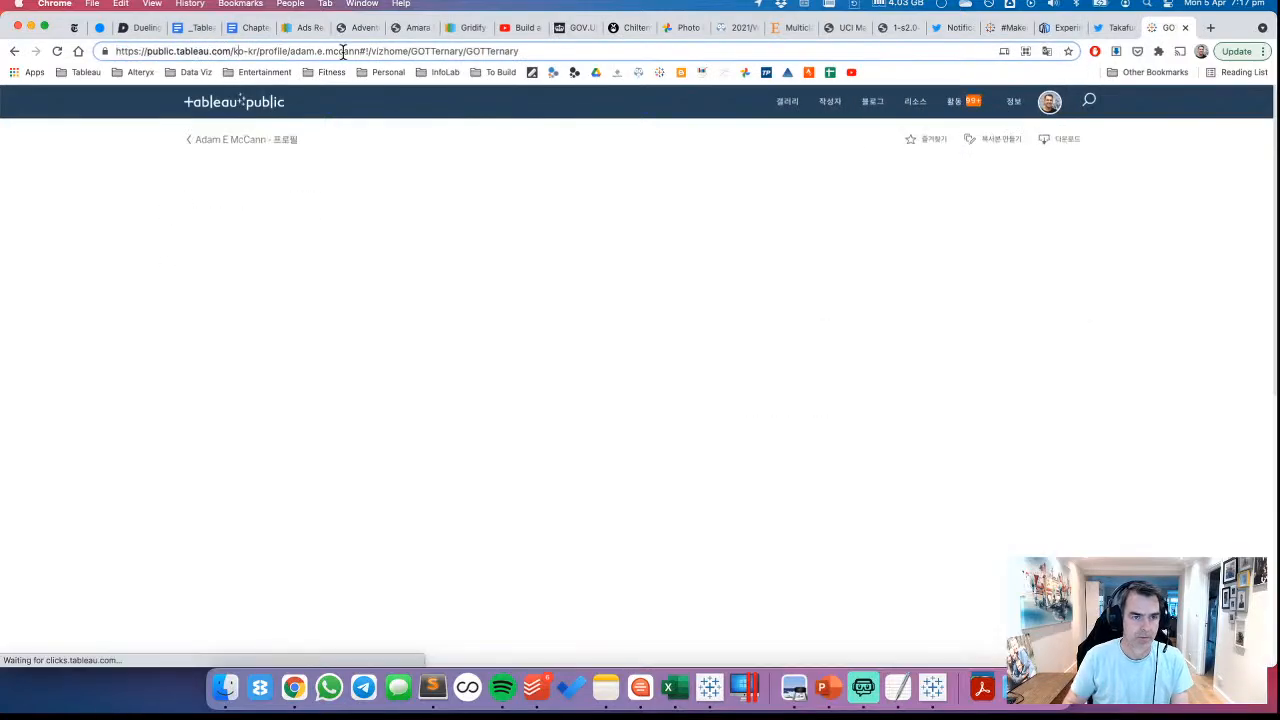
key("BackSpace")
key("BackSpace")
key("BackSpace")
key("BackSpace")
key("BackSpace")
key("BackSpace")
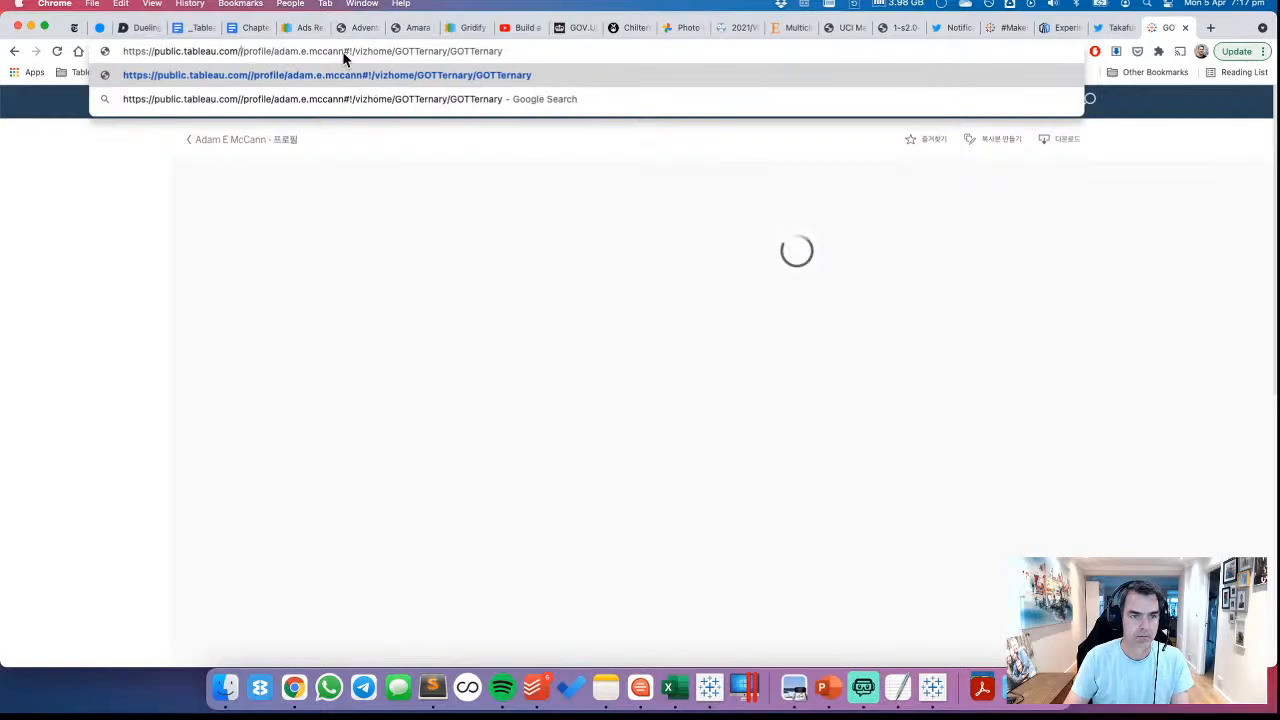
key("Return")
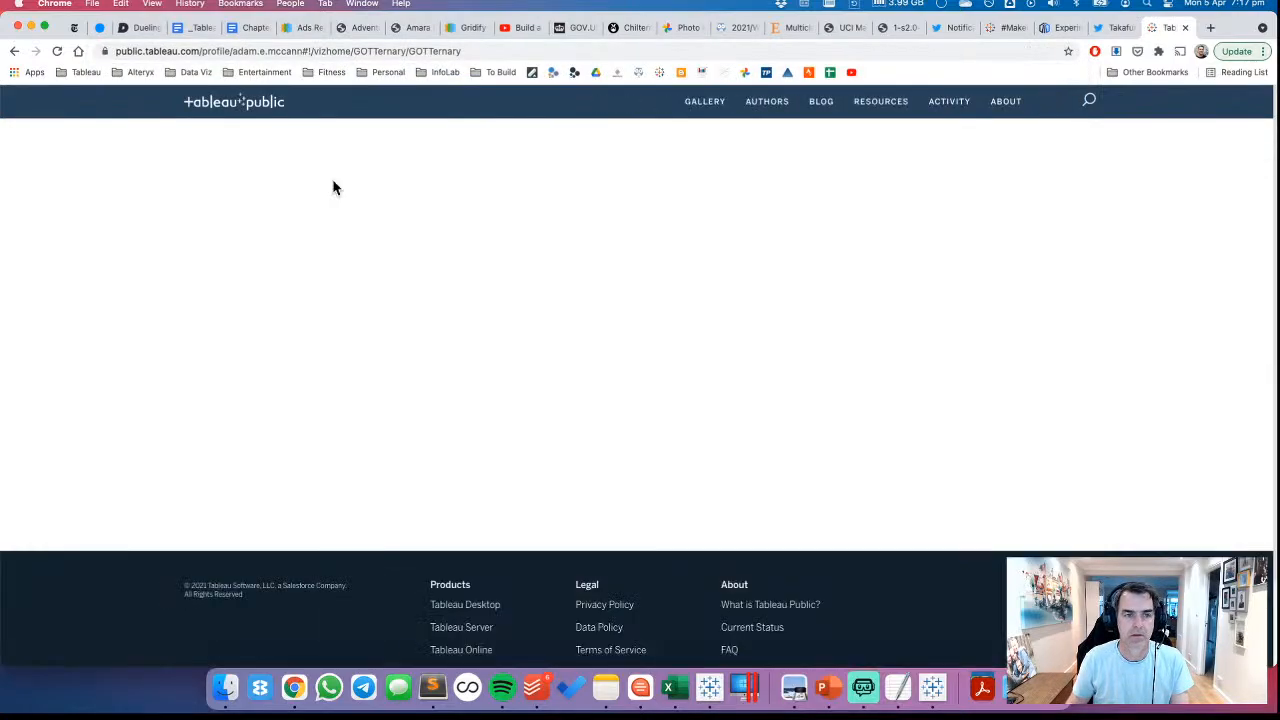
Reload the Palmer Station penguins viz without the ja-jp language code in its address, and return to the GOT Ternary page
left_click(1008, 27)
left_click(272, 54)
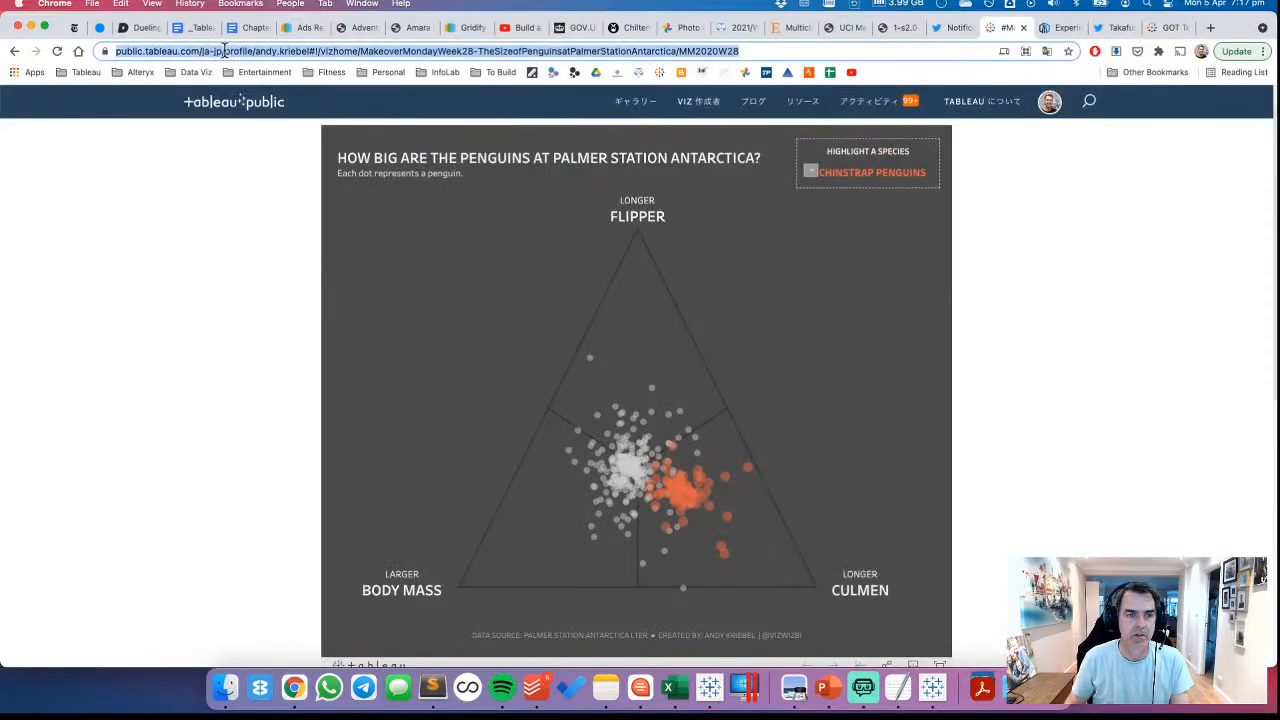
left_click(226, 51)
key("BackSpace")
key("BackSpace")
key("BackSpace")
key("BackSpace")
key("BackSpace")
key("BackSpace")
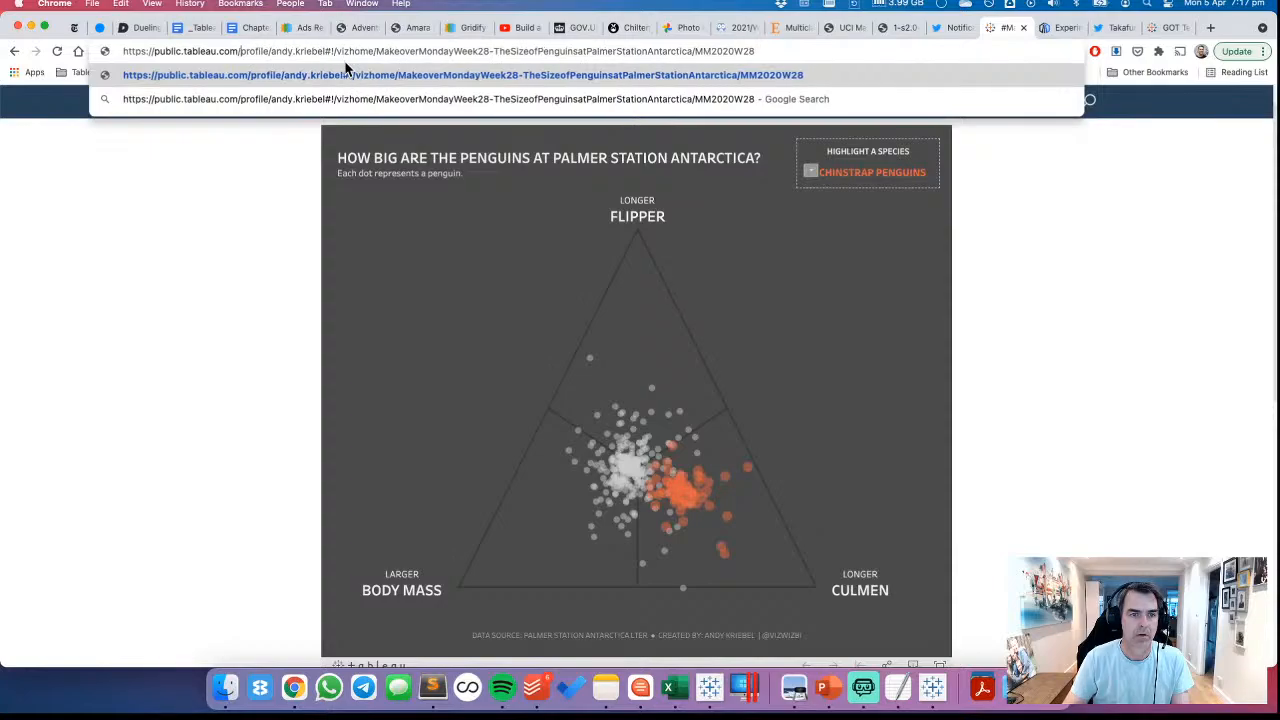
key("Return")
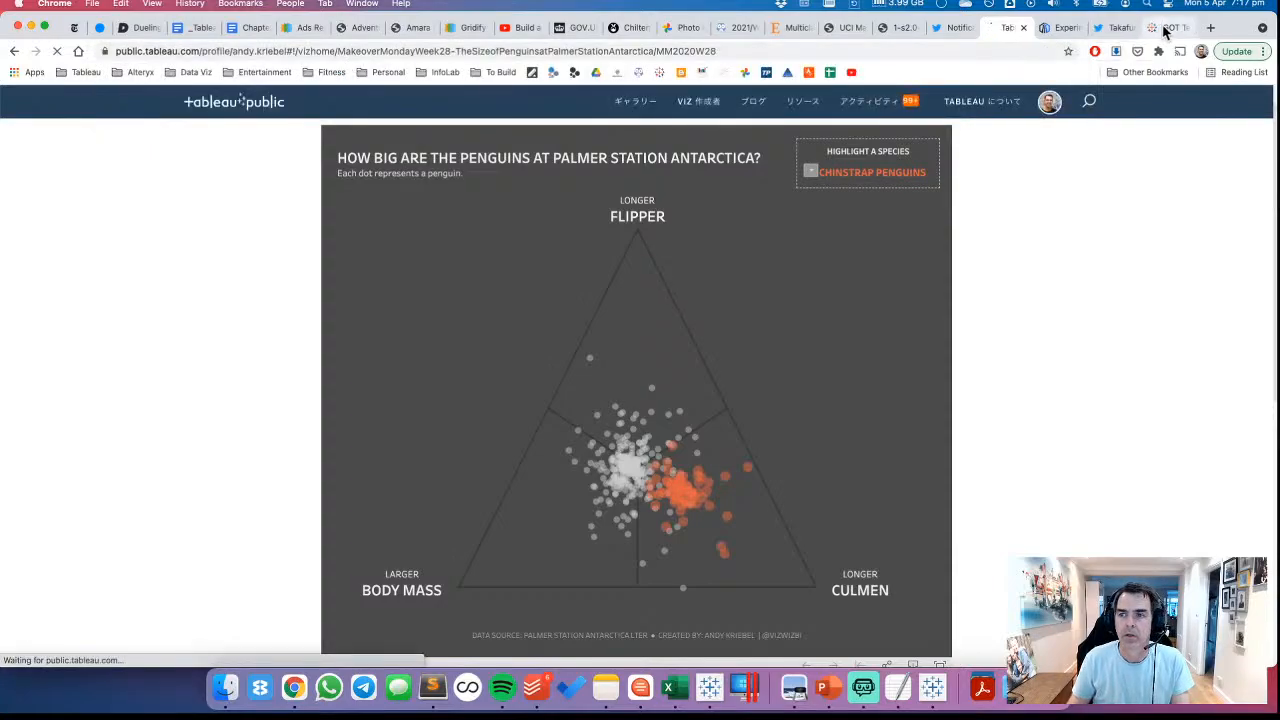
left_click(1165, 28)
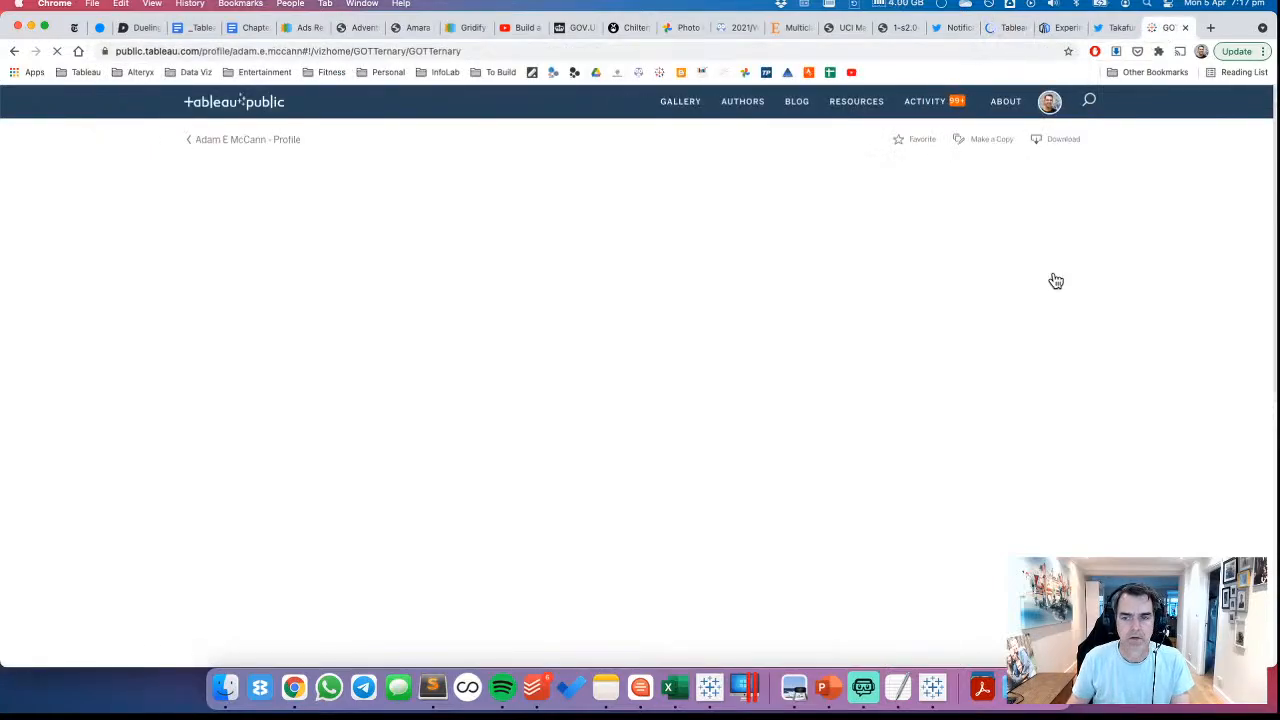